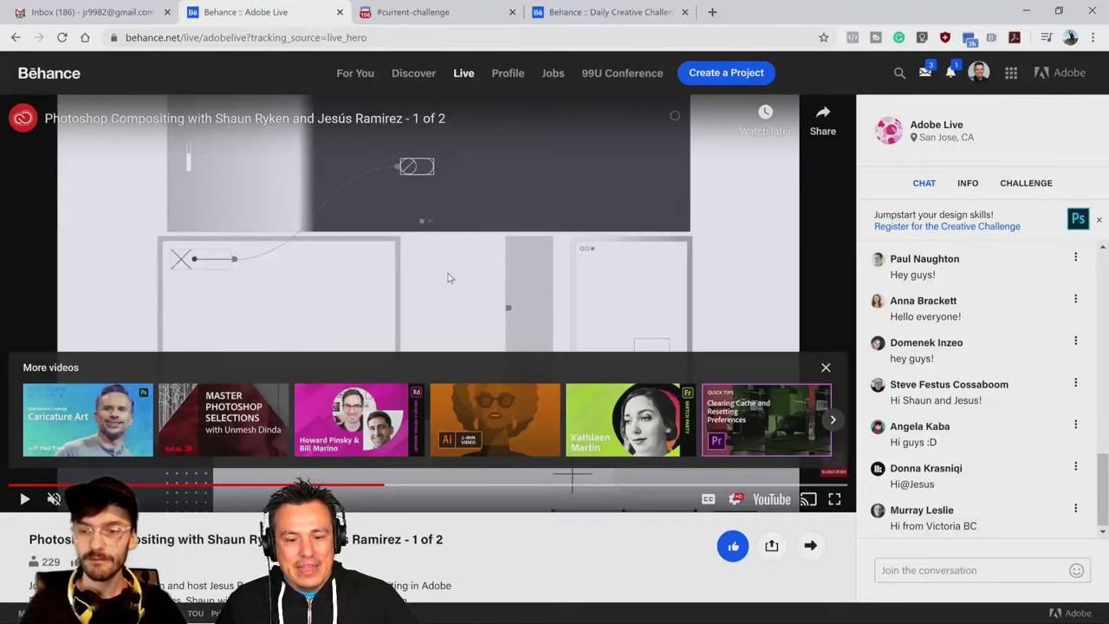
Browse Behance's Photoshop Daily Creative Challenge page, then go to the #current-challenge Discord chat
click(608, 19)
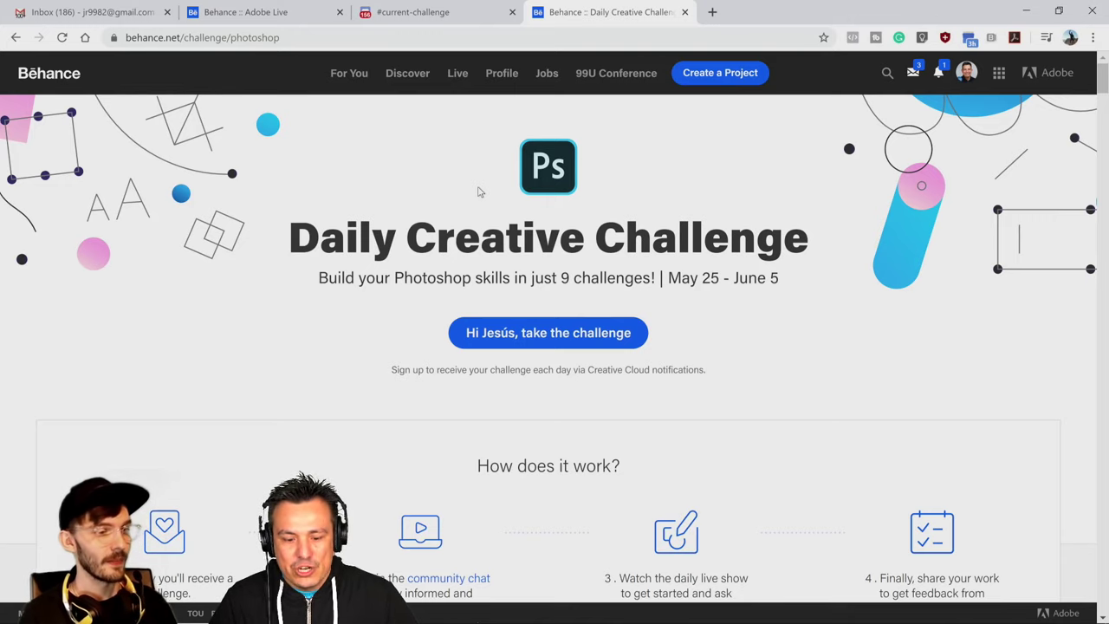
scroll(414, 387, down, 3)
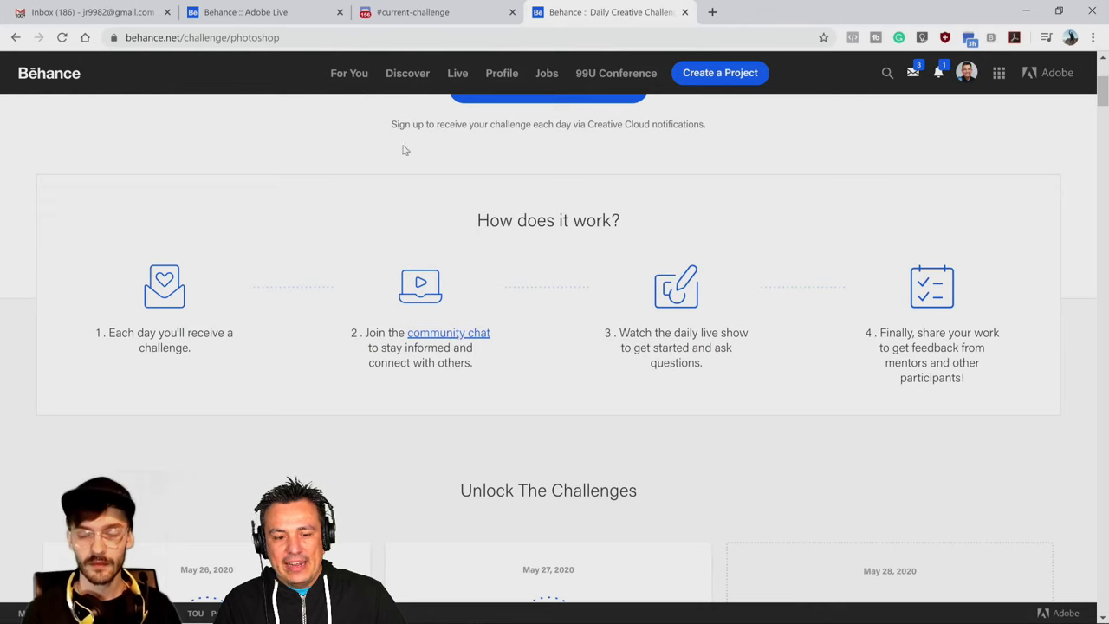
click(414, 14)
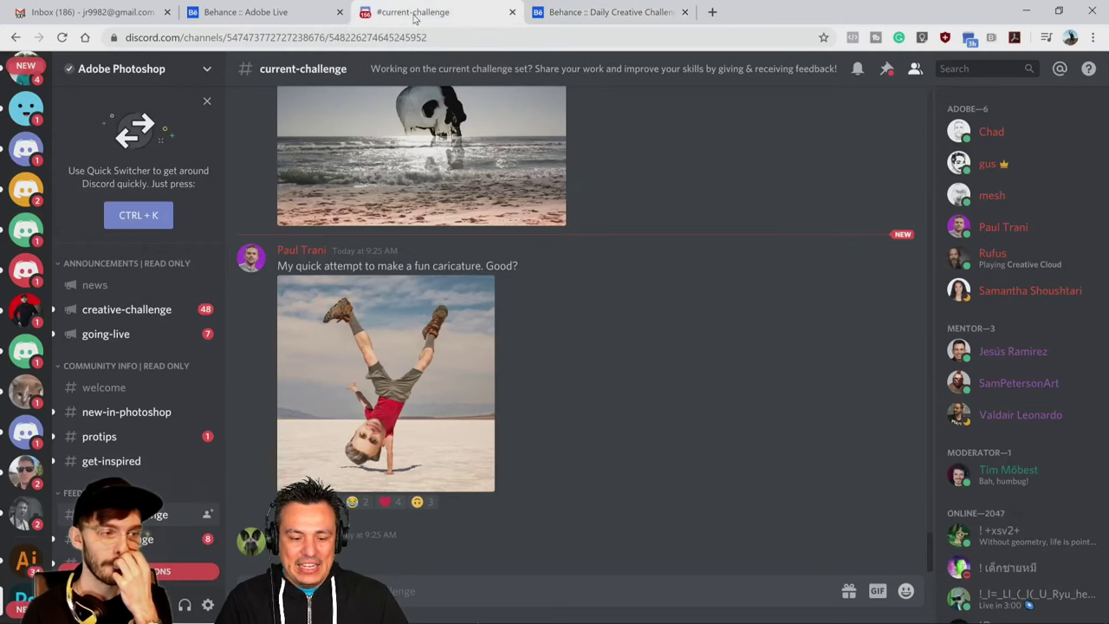
View the handstand caricature enlarged in Discord, then close the lightbox
click(479, 422)
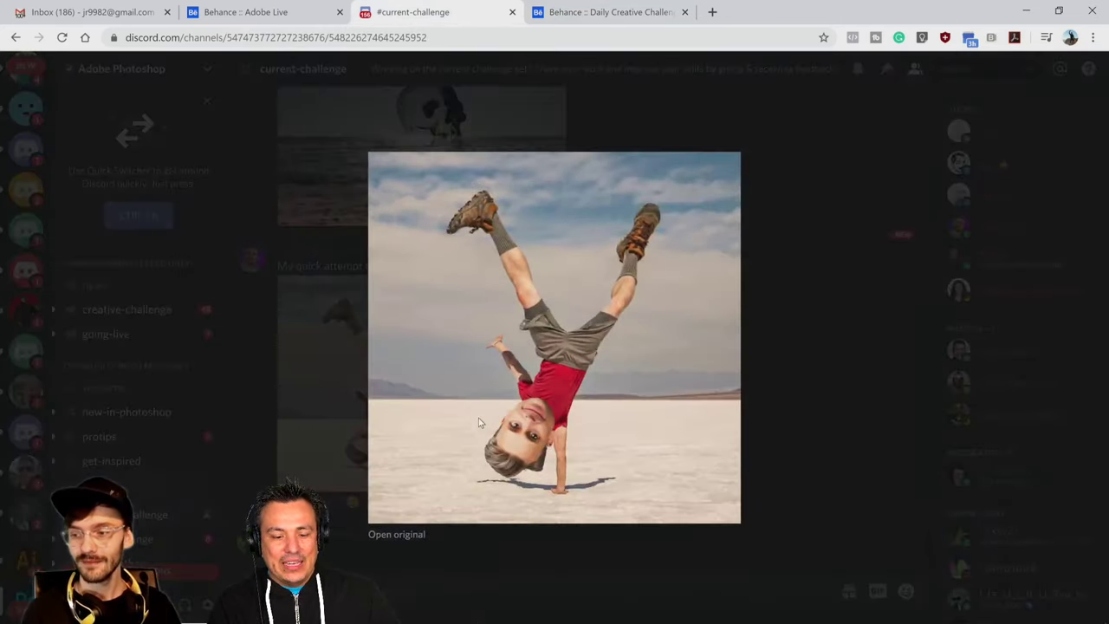
click(876, 400)
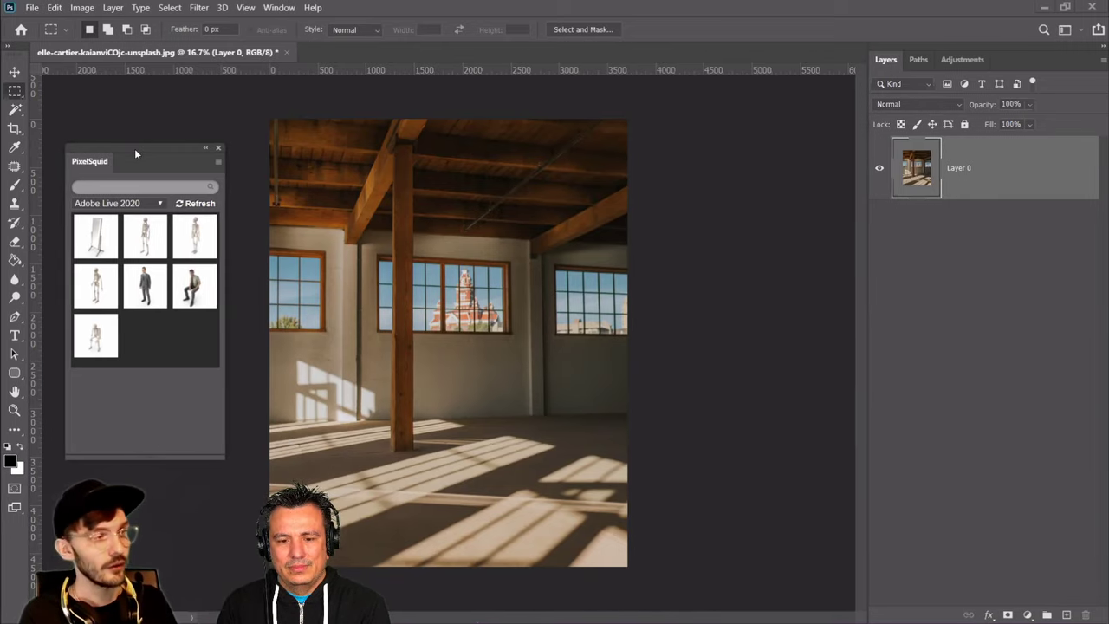
drag(135, 153, 141, 145)
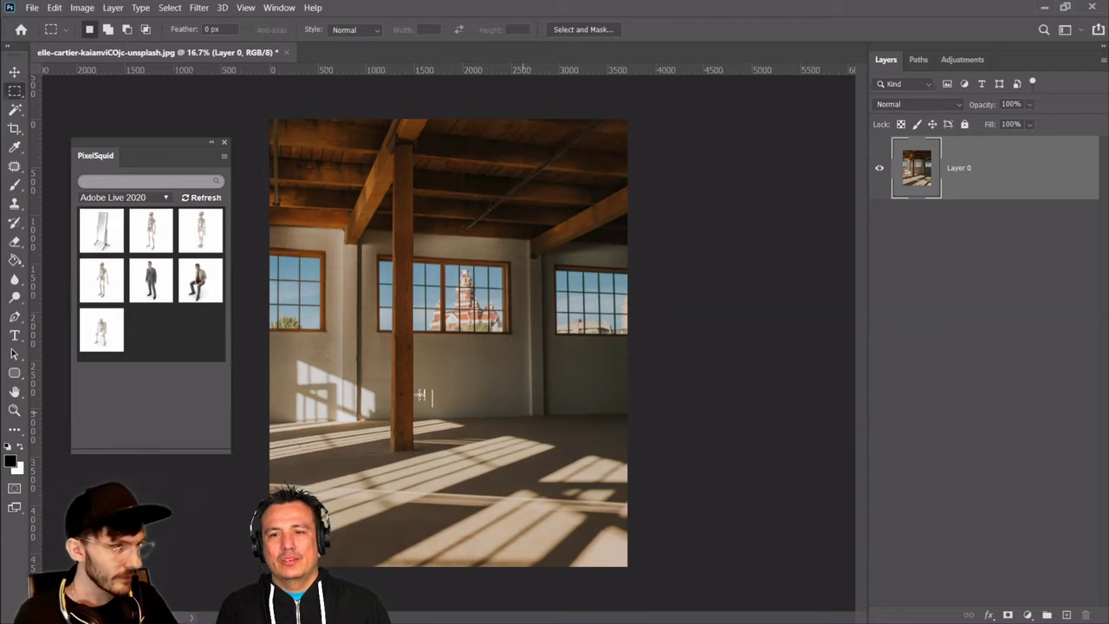
mouse_move(95, 236)
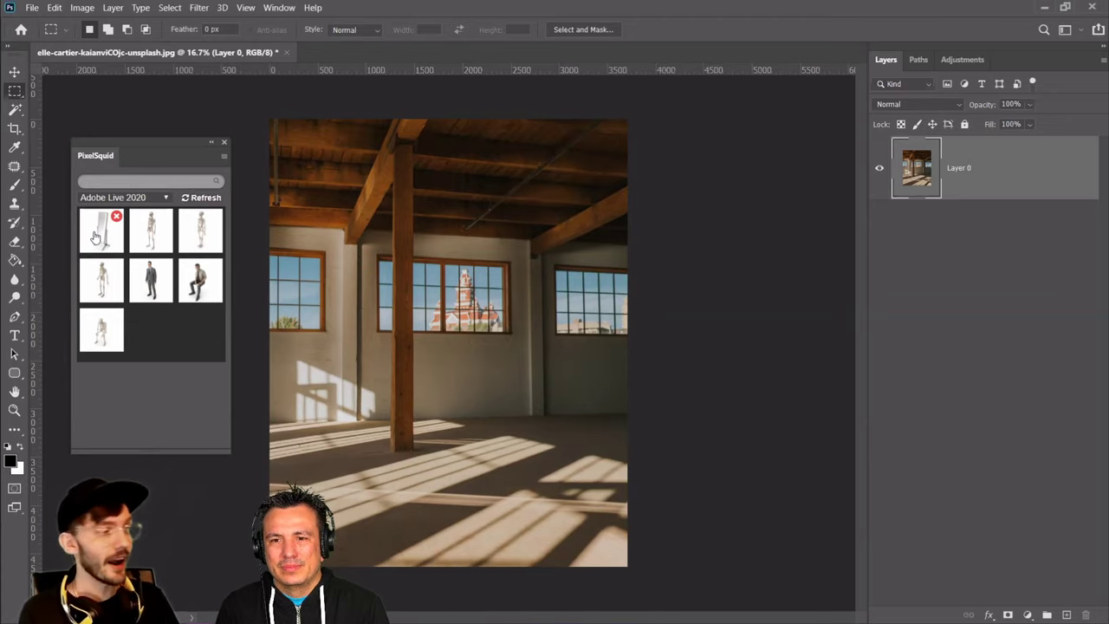
click(95, 236)
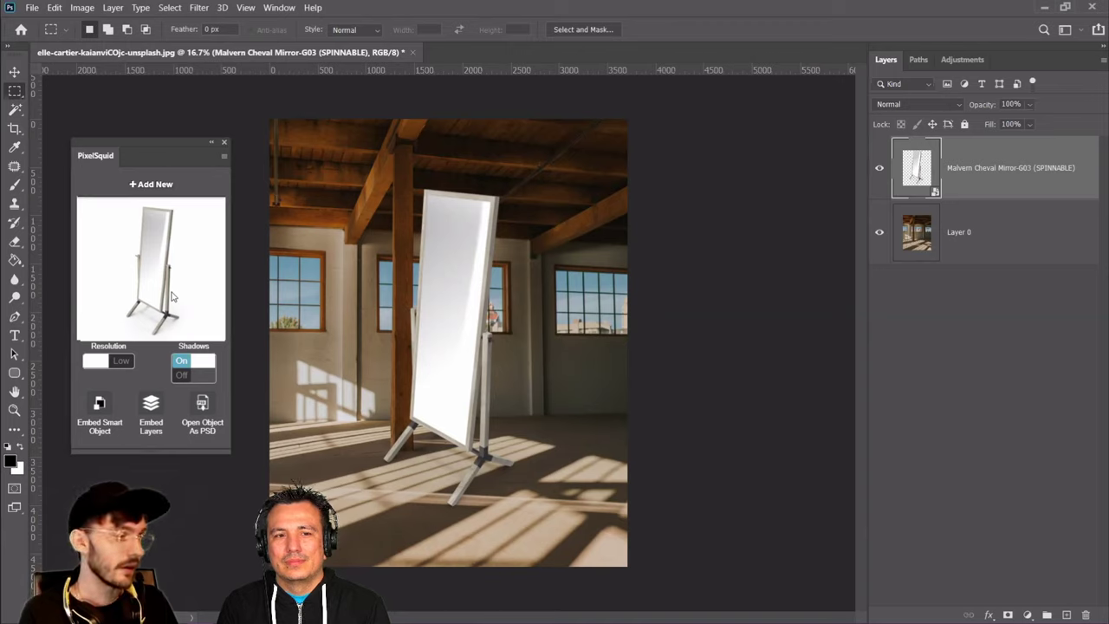
Spin the PixelSquid cheval mirror to its frontal H02 angle and shift it right and down
drag(173, 312, 468, 450)
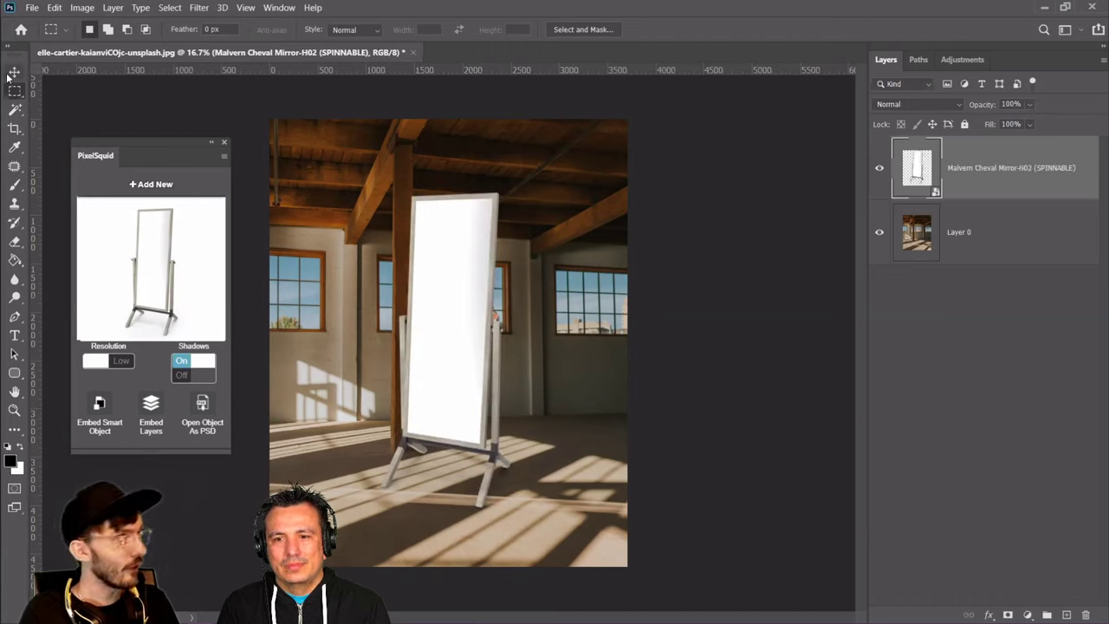
key(v)
drag(444, 403, 515, 425)
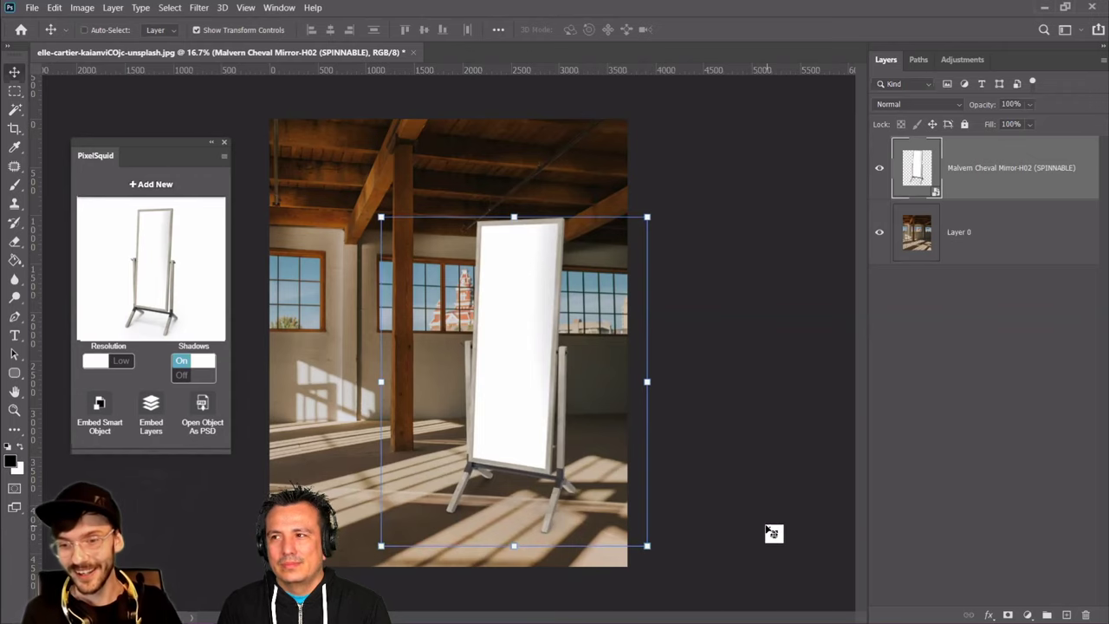
Shrink the cheval mirror with Free Transform by dragging a corner inward
click(647, 216)
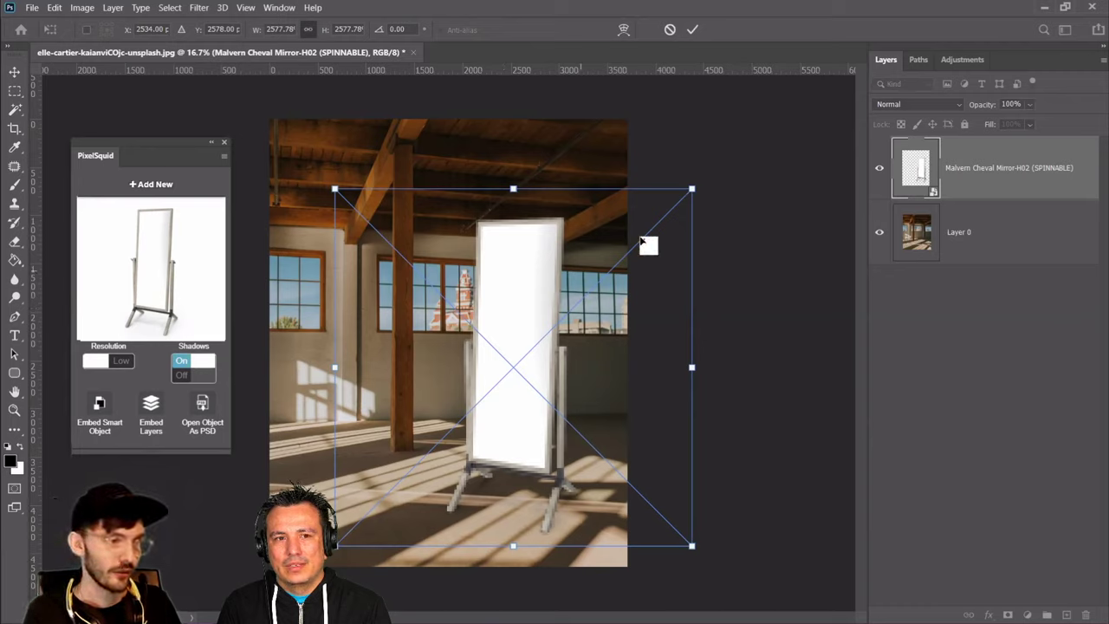
drag(685, 198, 658, 226)
key(Return)
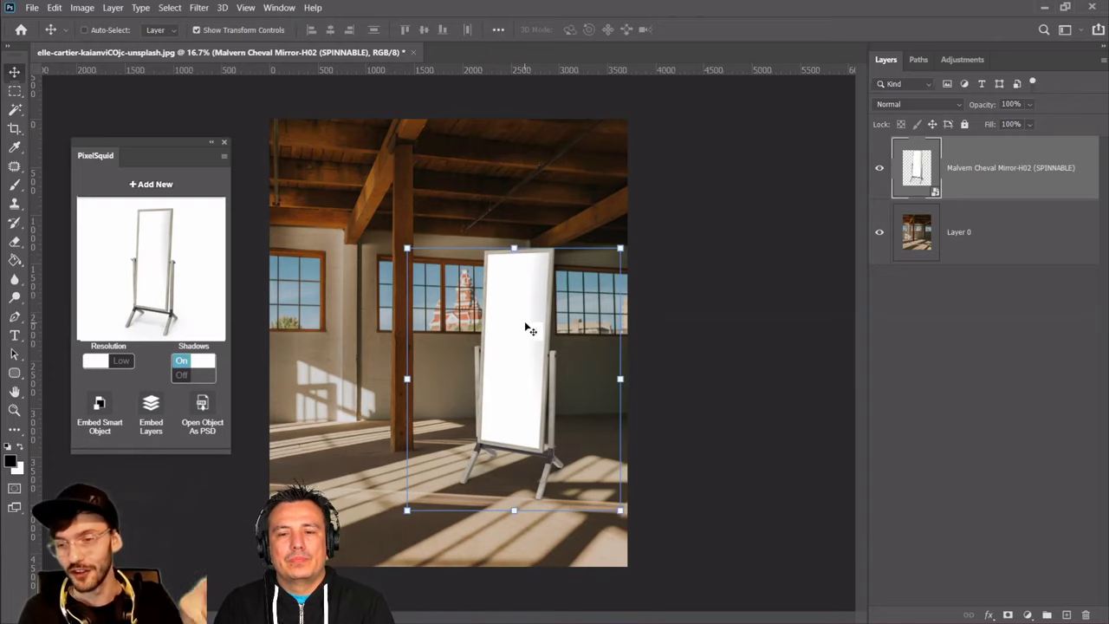
Nudge the mirror right and down, then raise it slightly onto the floor beside the post
drag(528, 351, 538, 373)
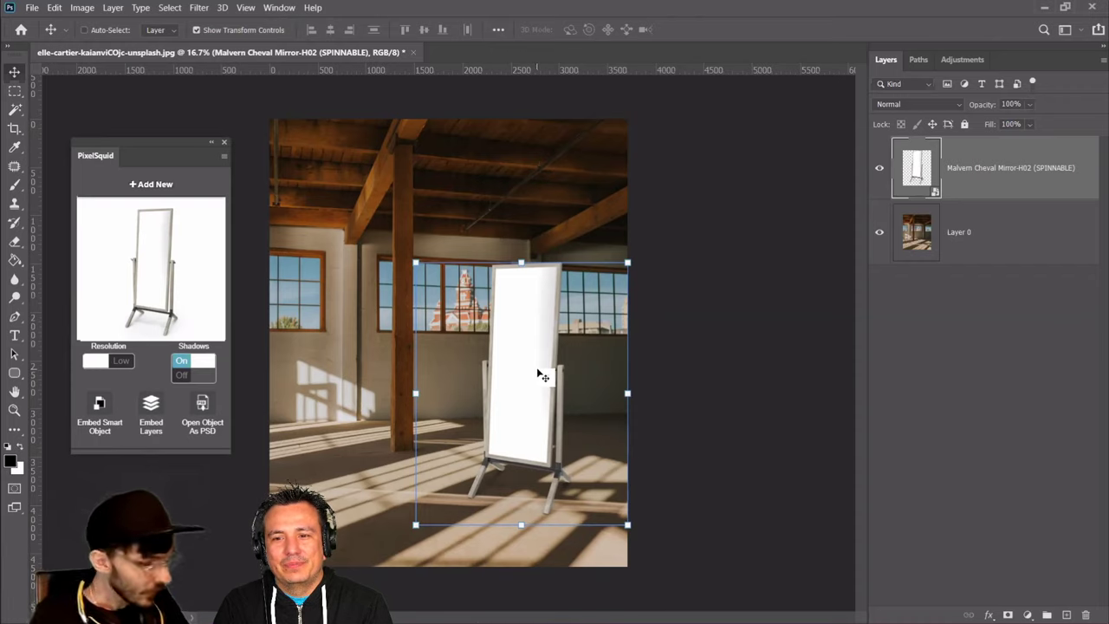
key(ctrl+h)
drag(550, 425, 550, 416)
key(ctrl+h)
click(14, 90)
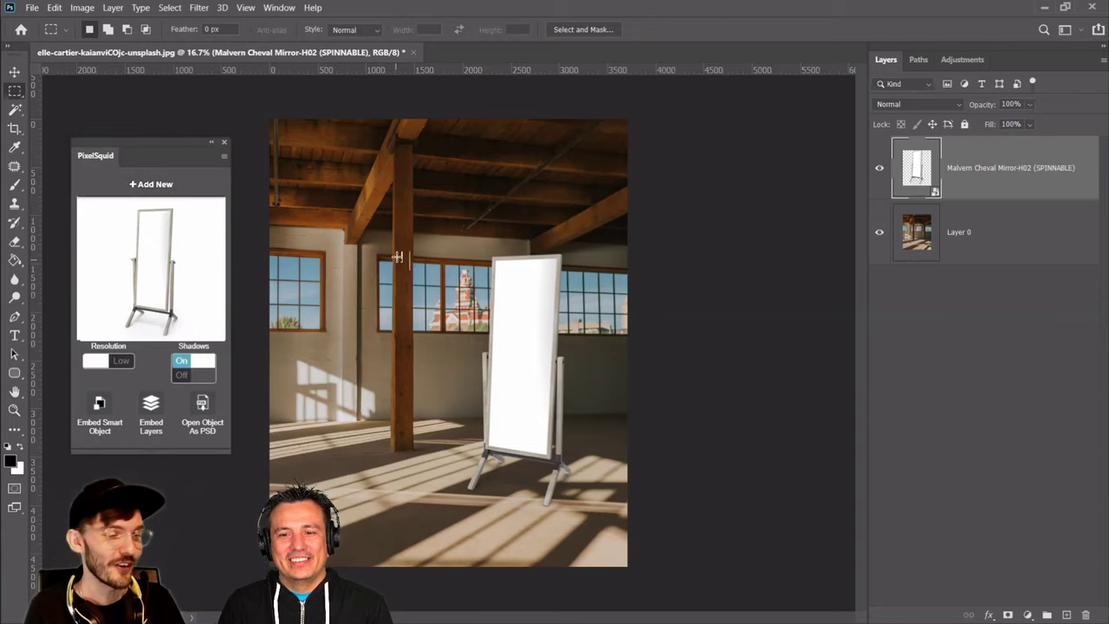
Drag the Malvern Cheval Mirror layer right of the pillar, slightly higher on the floor
click(14, 71)
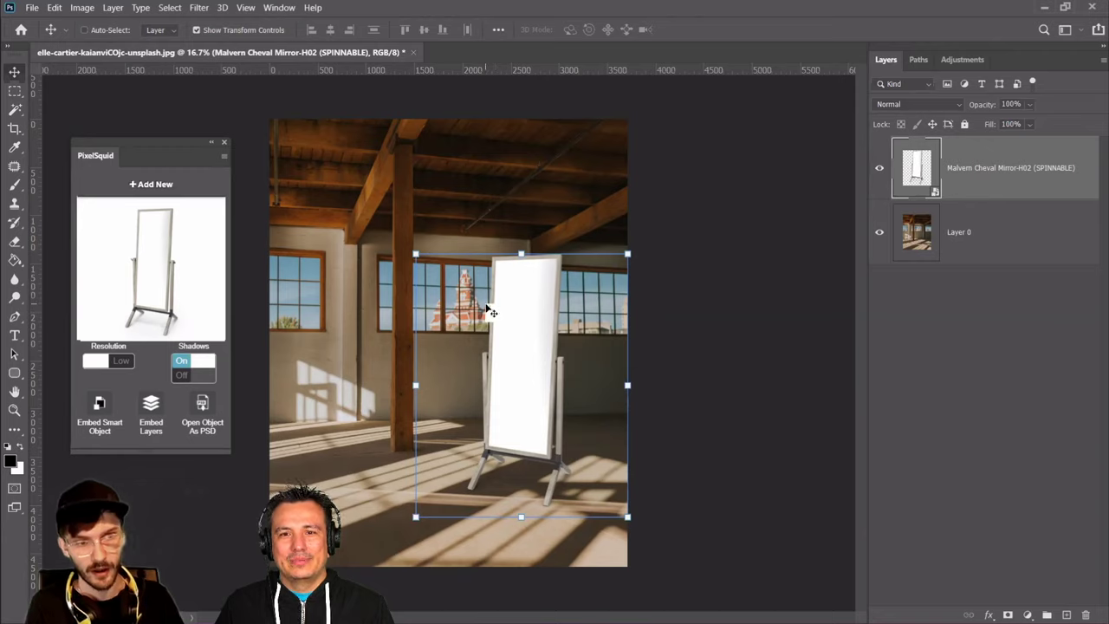
drag(149, 211, 726, 293)
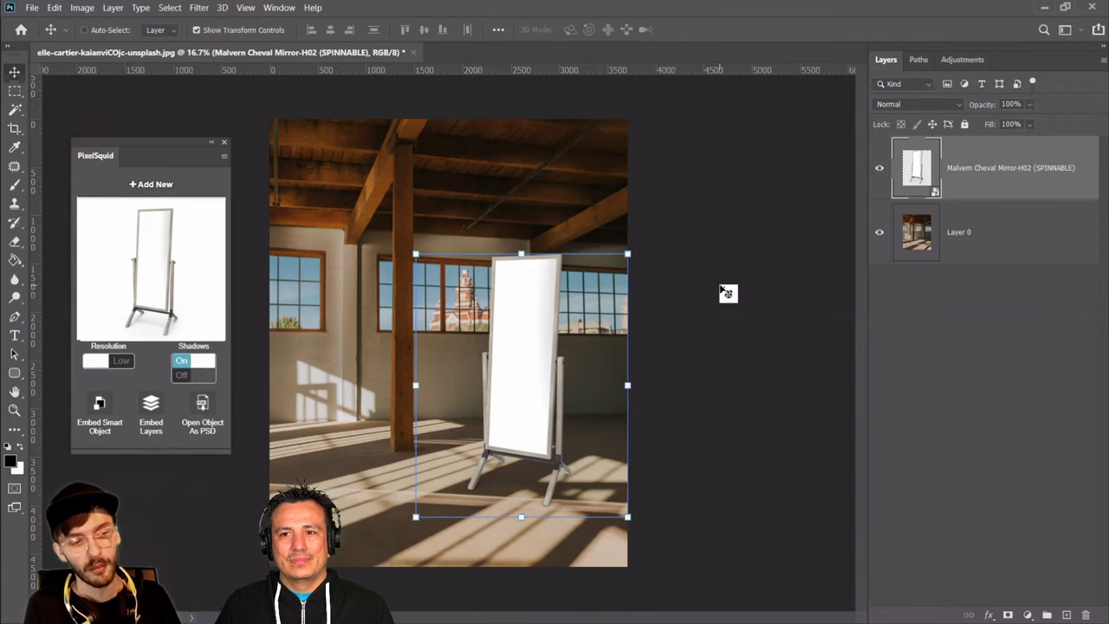
drag(726, 293, 559, 415)
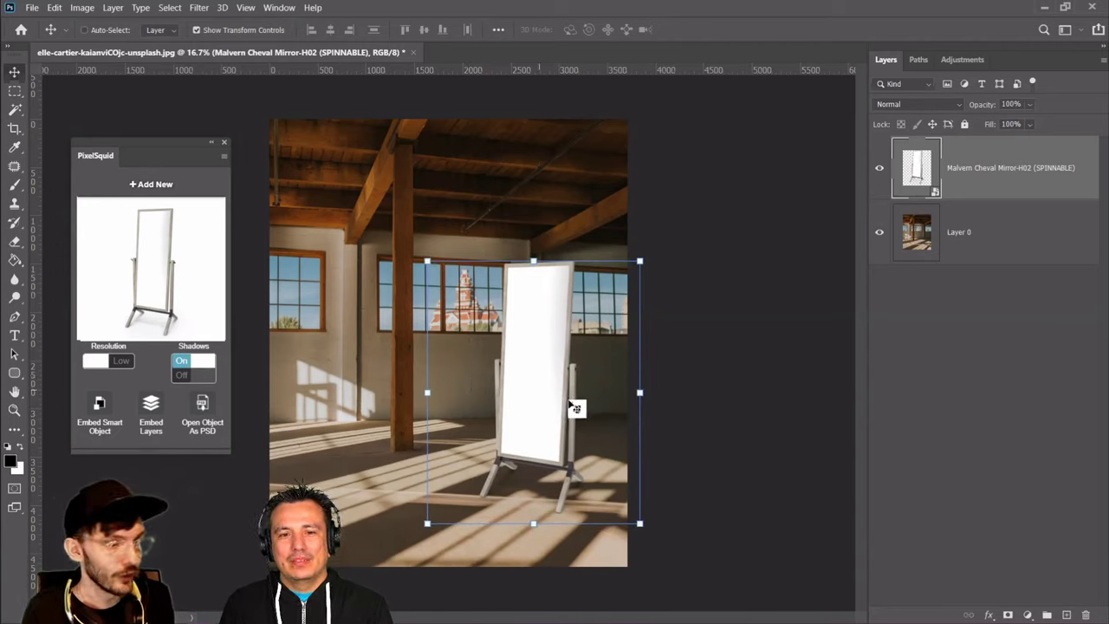
click(149, 196)
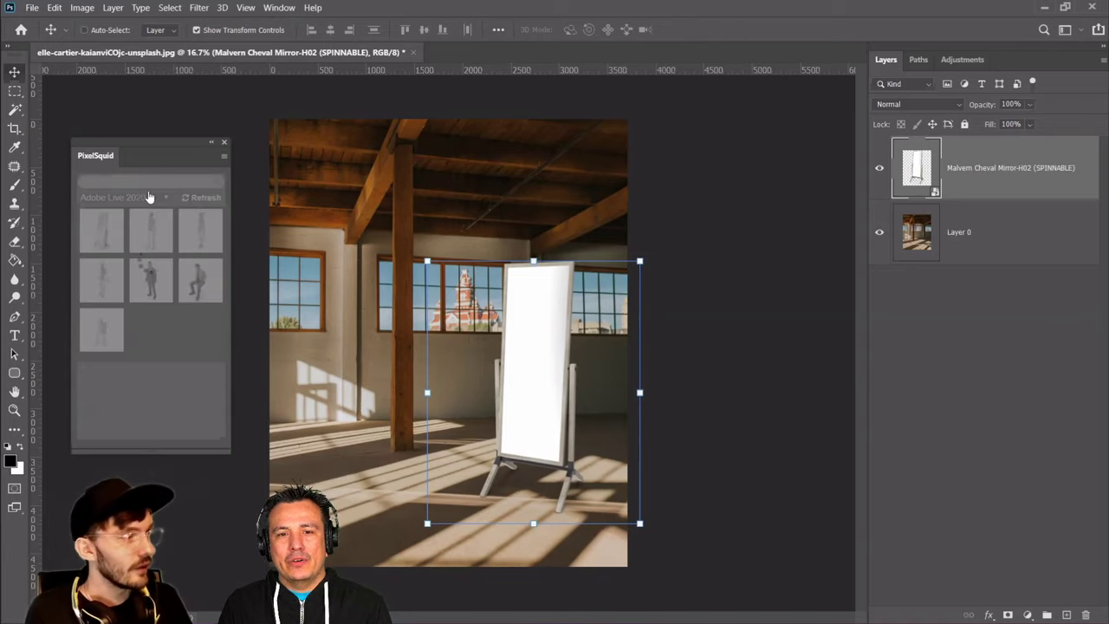
Add the PixelSquid Business Man, turn him to face away, and place him left of the mirror
click(156, 292)
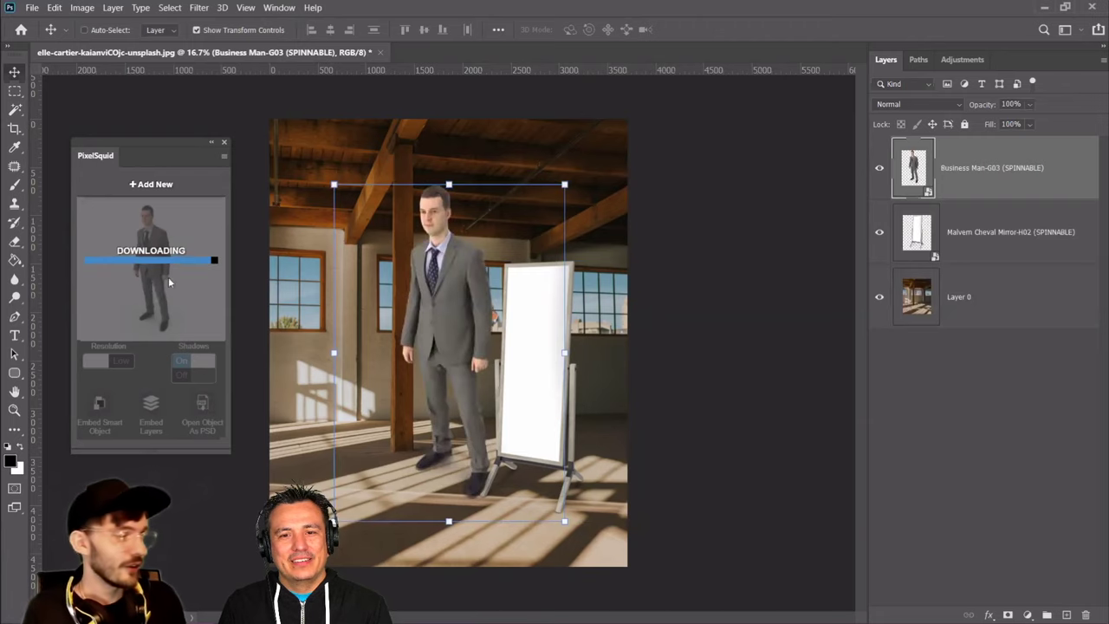
drag(466, 304, 440, 379)
drag(152, 262, 121, 260)
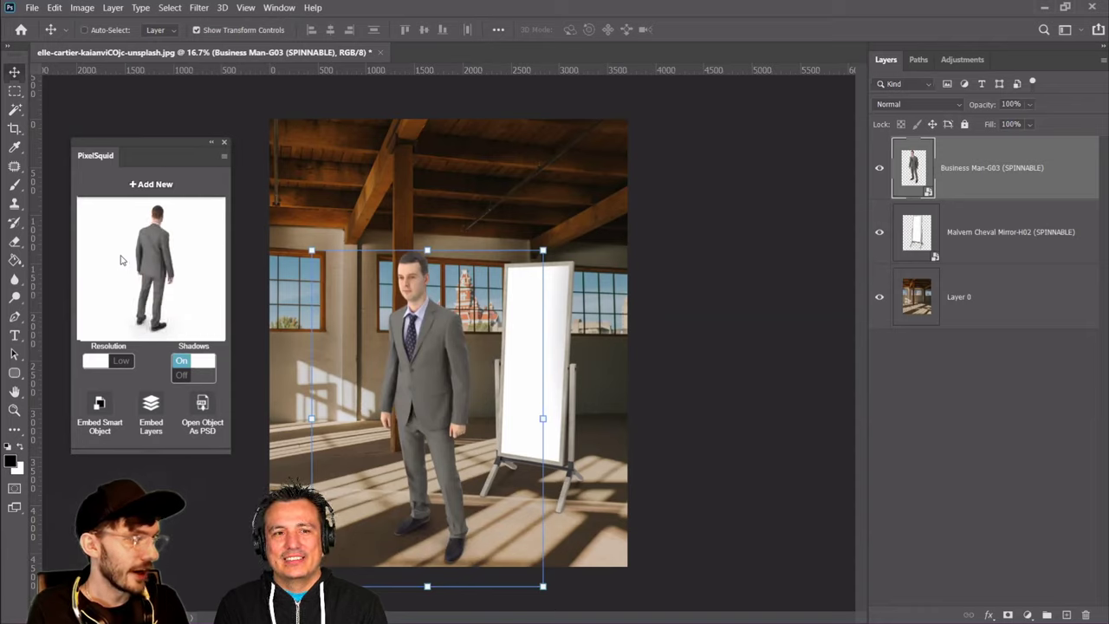
drag(476, 350, 464, 383)
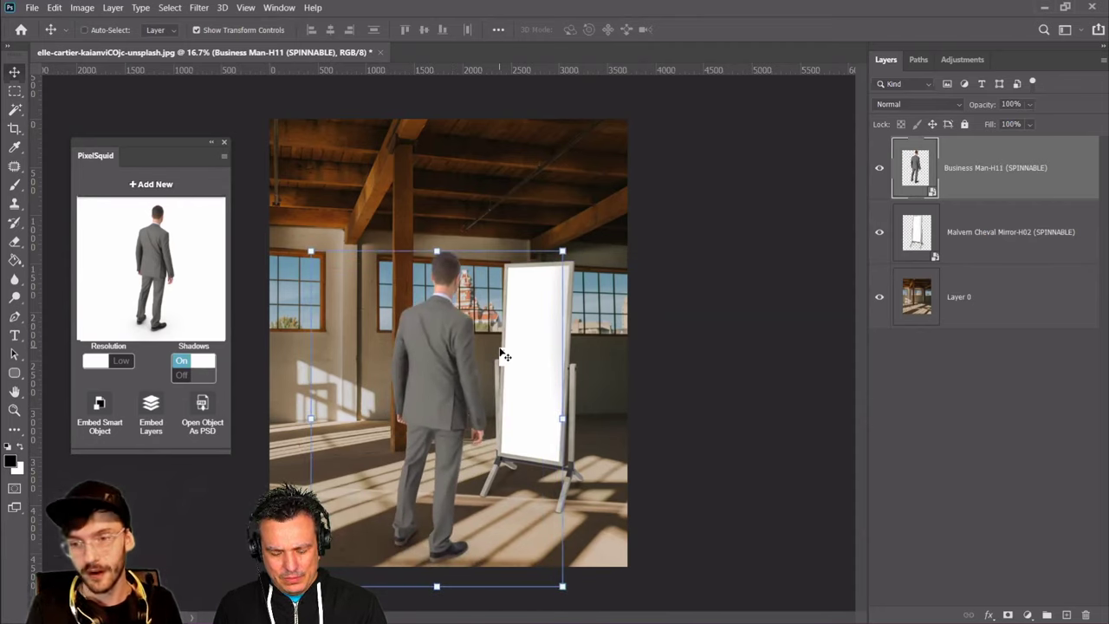
drag(500, 351, 446, 382)
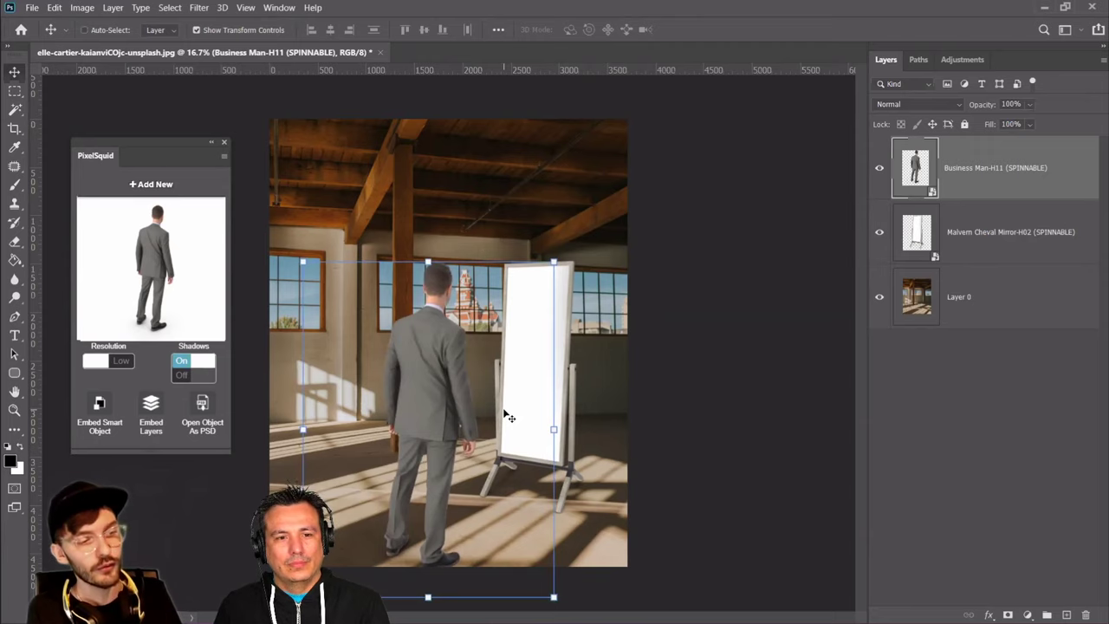
key(ctrl+t)
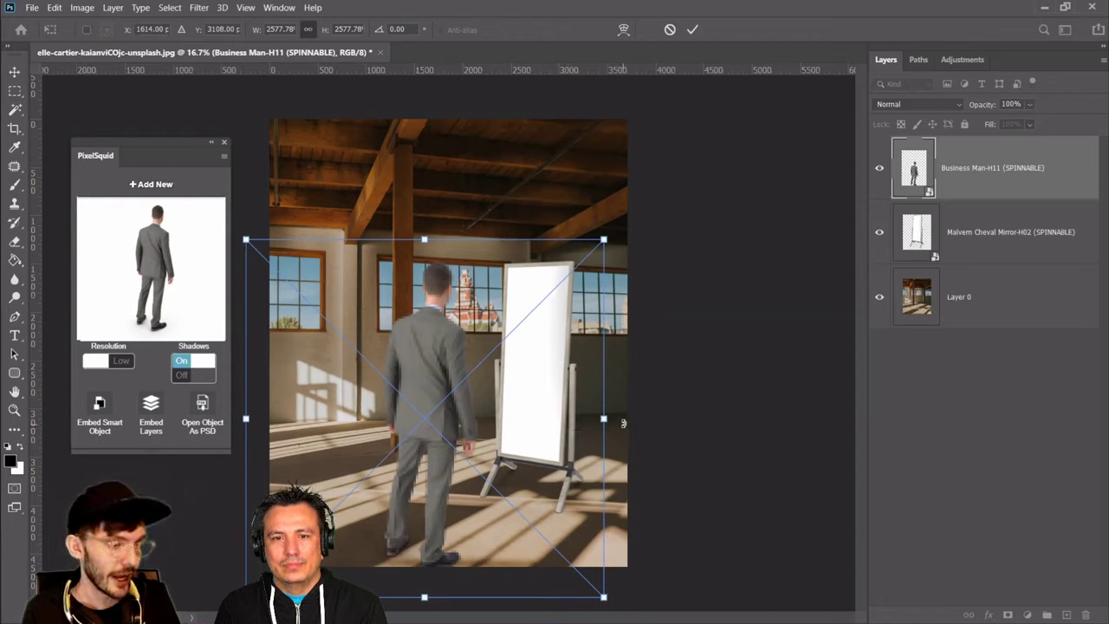
Keep the scaled Business Man-H11 beside the mirror, discarding an accidental -3.5° tilt, and reselect the mirror layer
drag(623, 421, 622, 411)
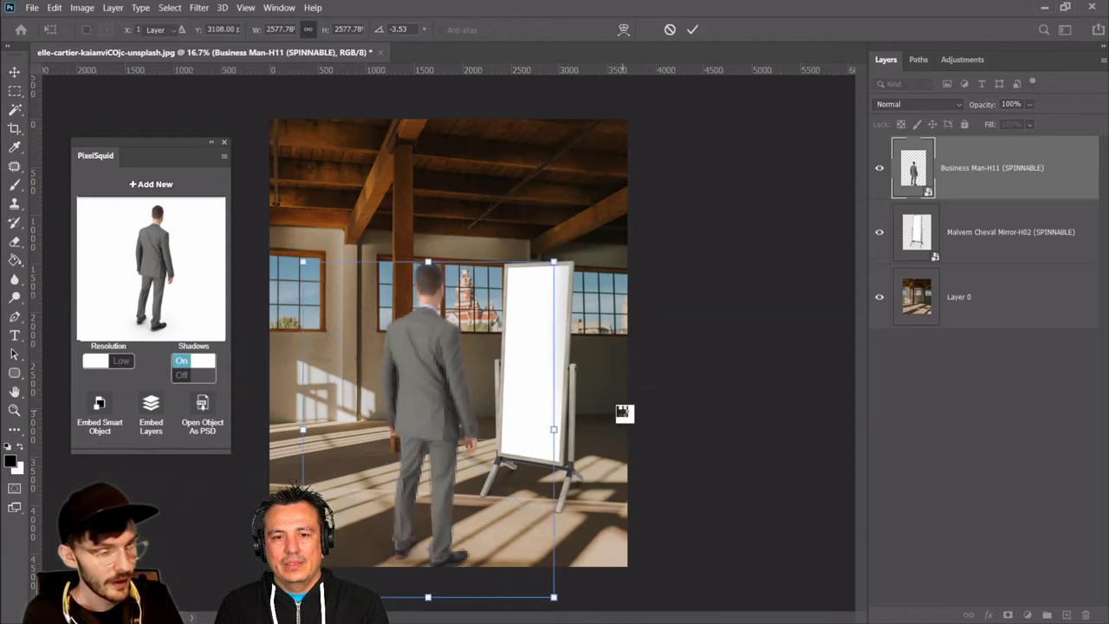
key(Escape)
click(14, 90)
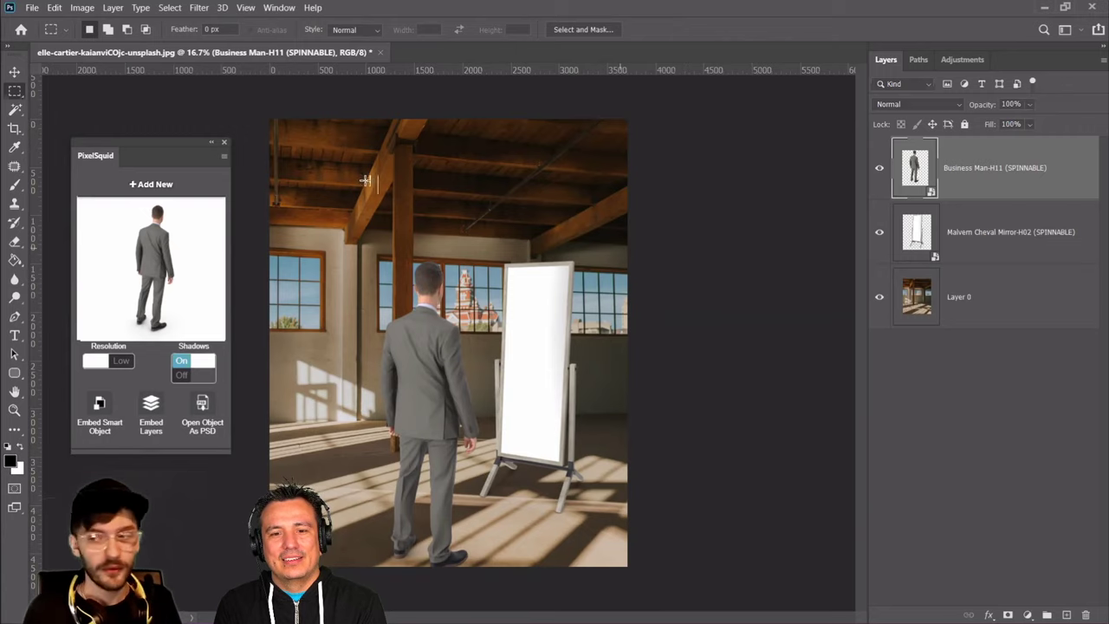
click(14, 73)
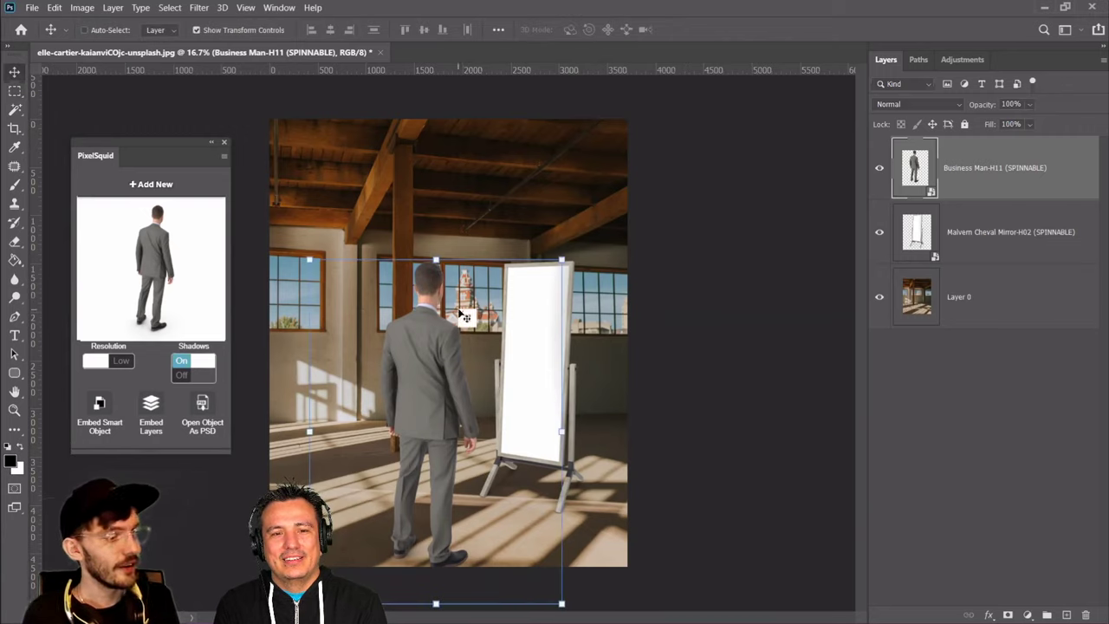
click(437, 435)
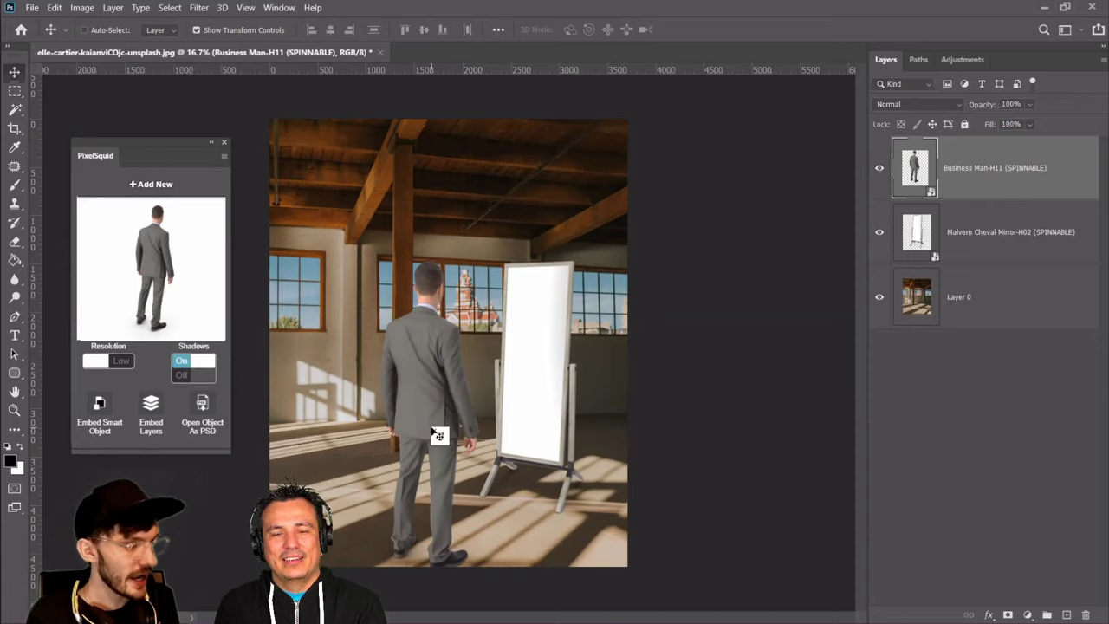
click(439, 433)
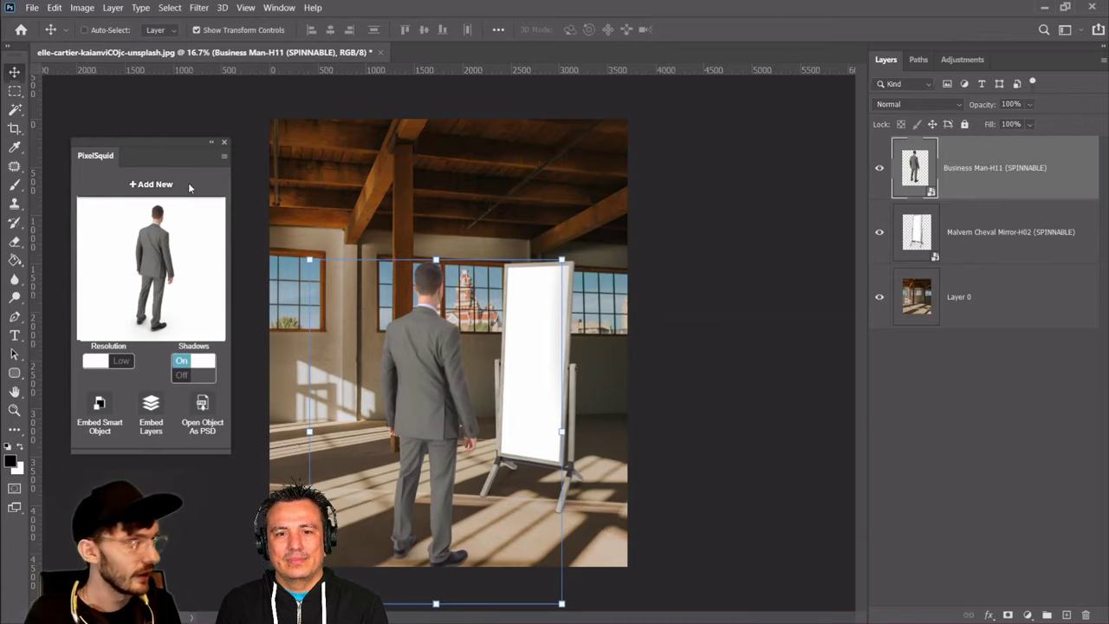
click(917, 233)
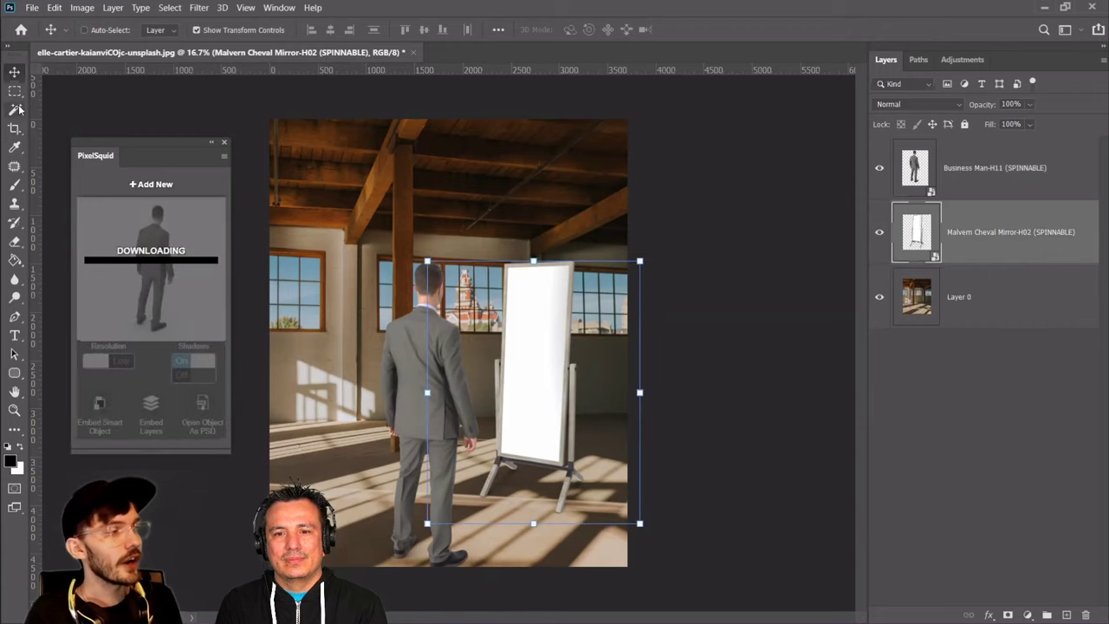
Magic Wand-select the mirror's white glass, clearing a mistaken whole-image selection, and add Layer 2 above it
click(16, 109)
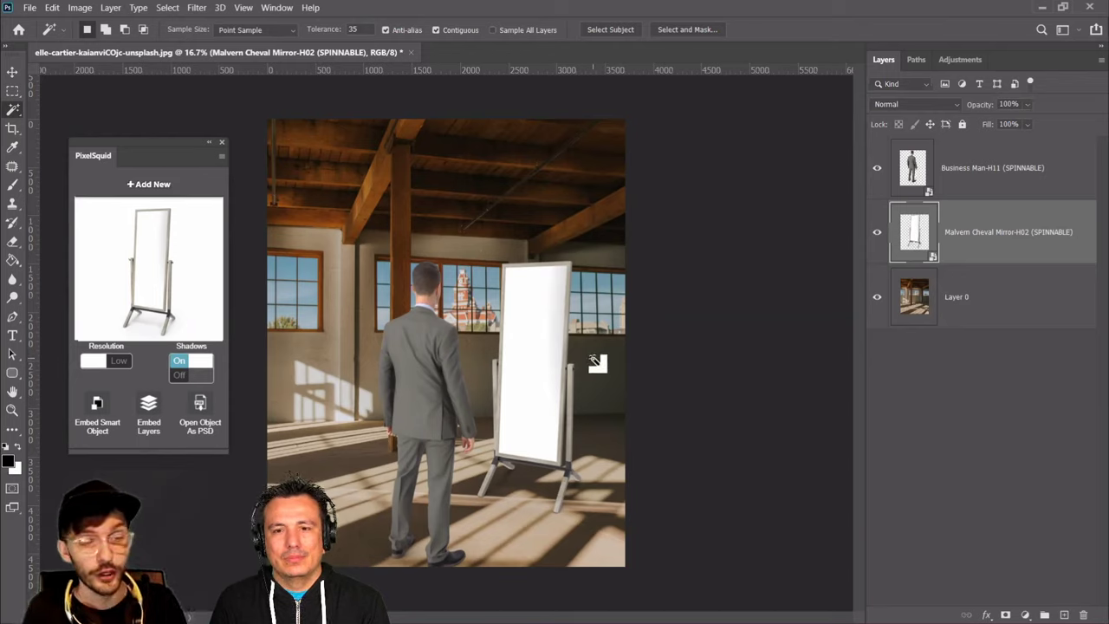
click(1064, 614)
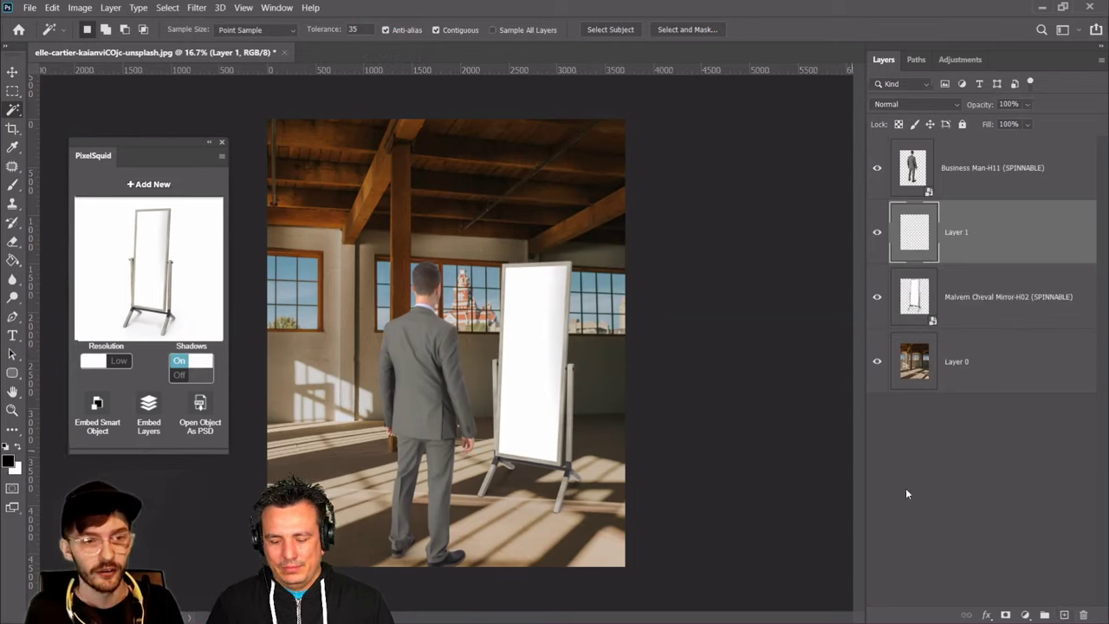
click(548, 340)
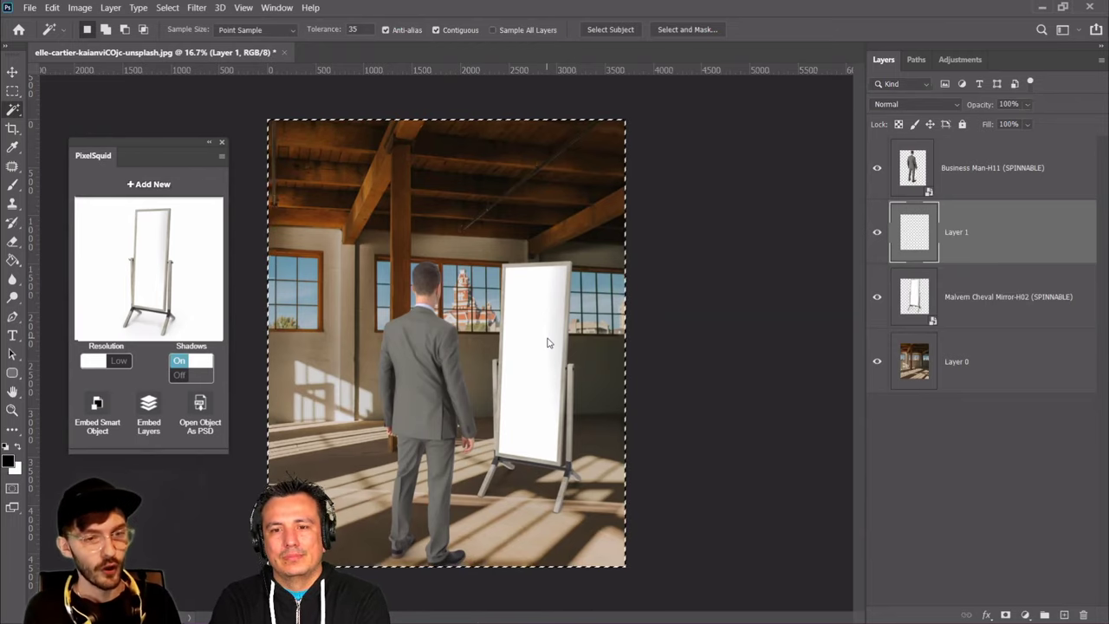
click(1007, 297)
click(168, 7)
click(177, 35)
click(524, 355)
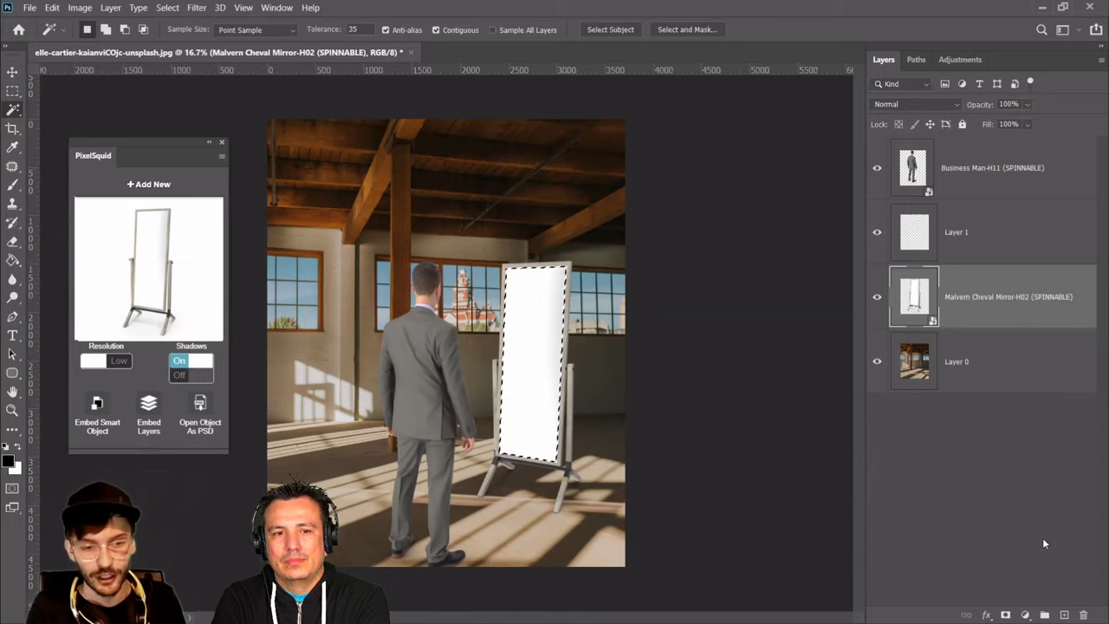
click(1064, 614)
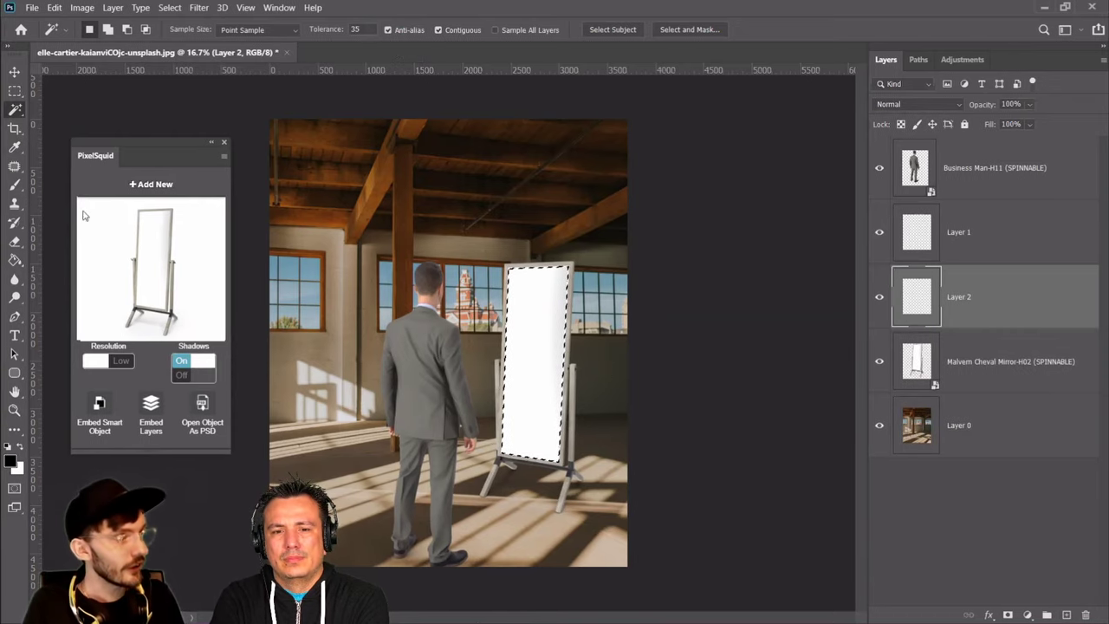
Fill the selected mirror glass black with the Paint Bucket, deselect, and delete empty Layer 1
click(15, 261)
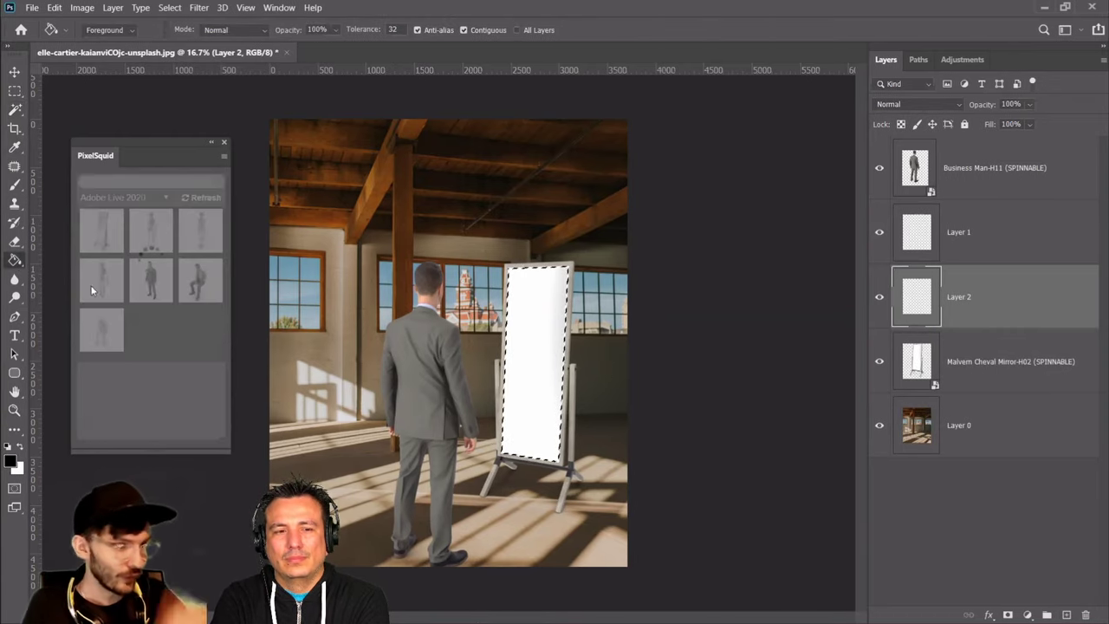
click(542, 341)
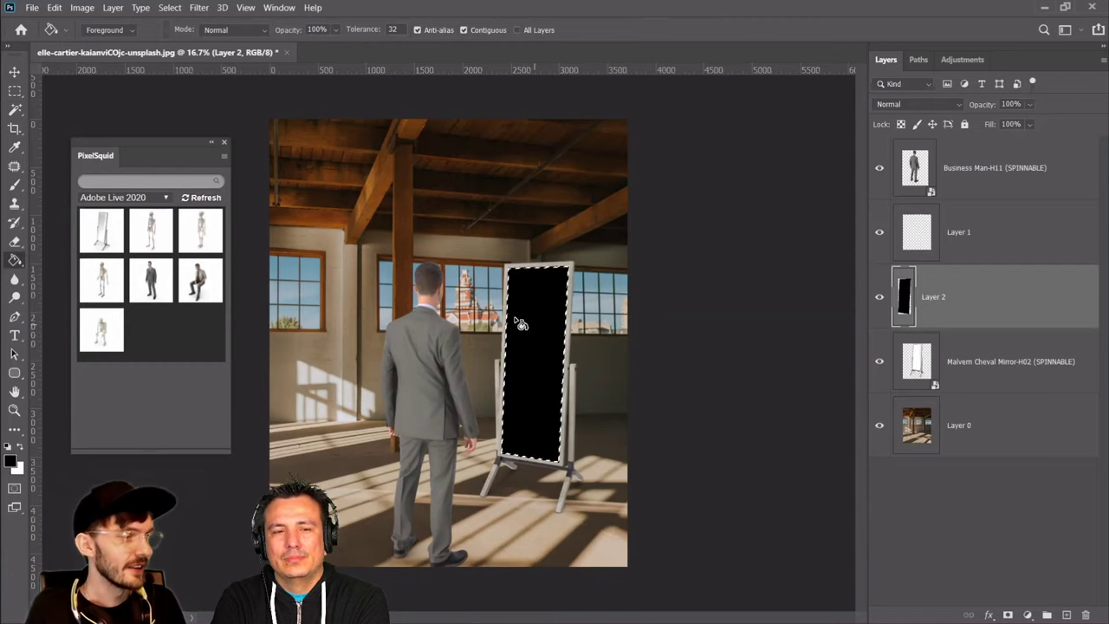
click(170, 7)
click(184, 32)
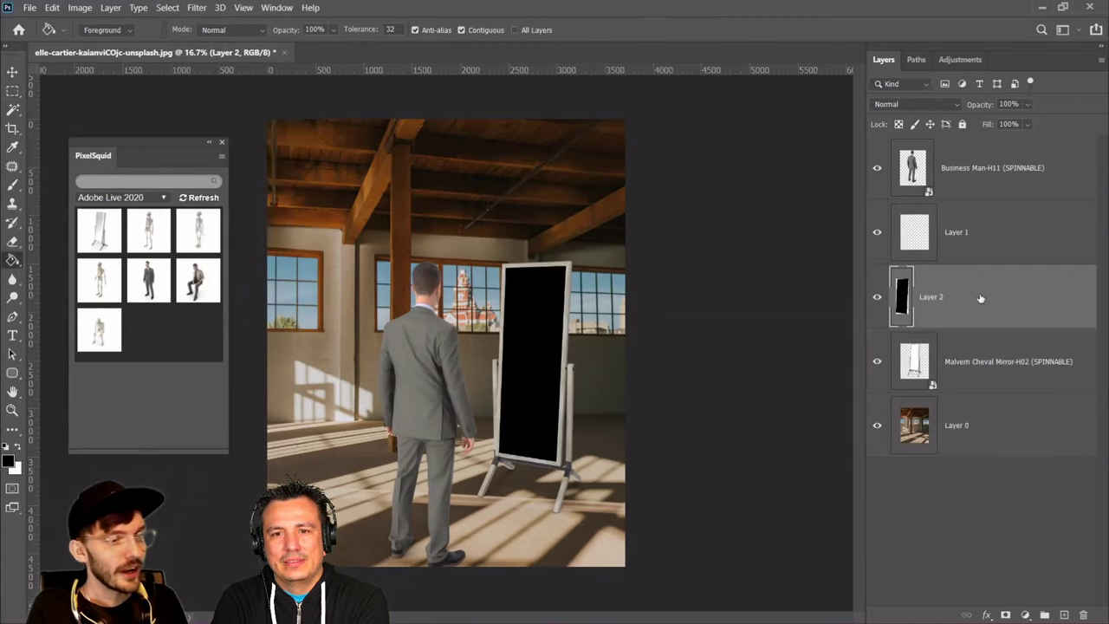
click(944, 243)
key(Delete)
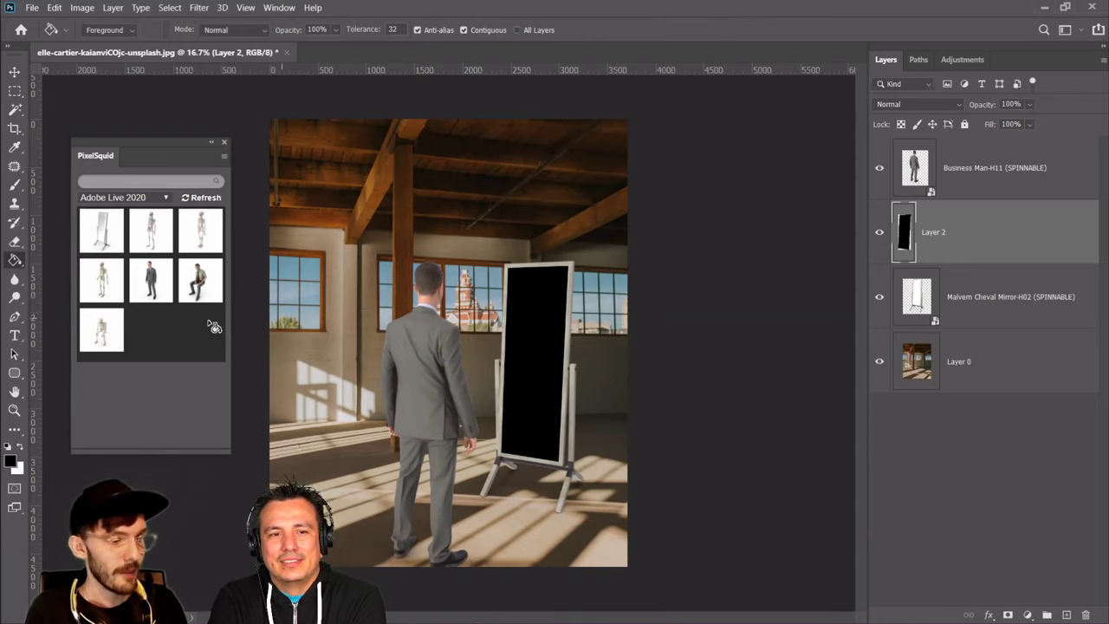
Zoom in on the mirror, refit the image, zoom back in, and select the Layer 0 loft photo
click(14, 410)
click(513, 348)
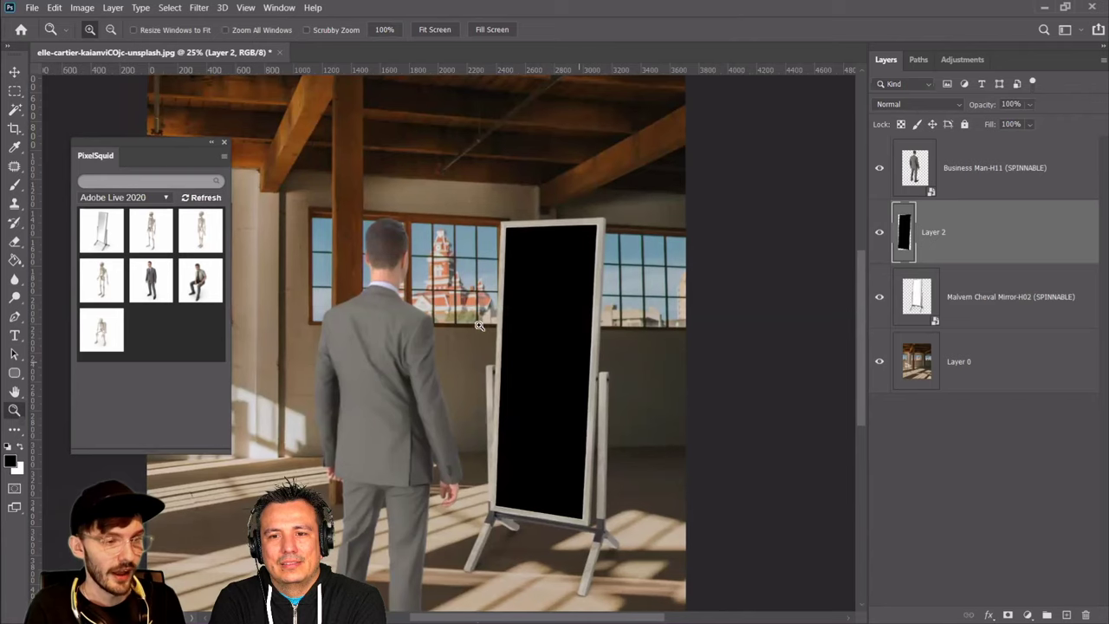
click(579, 362)
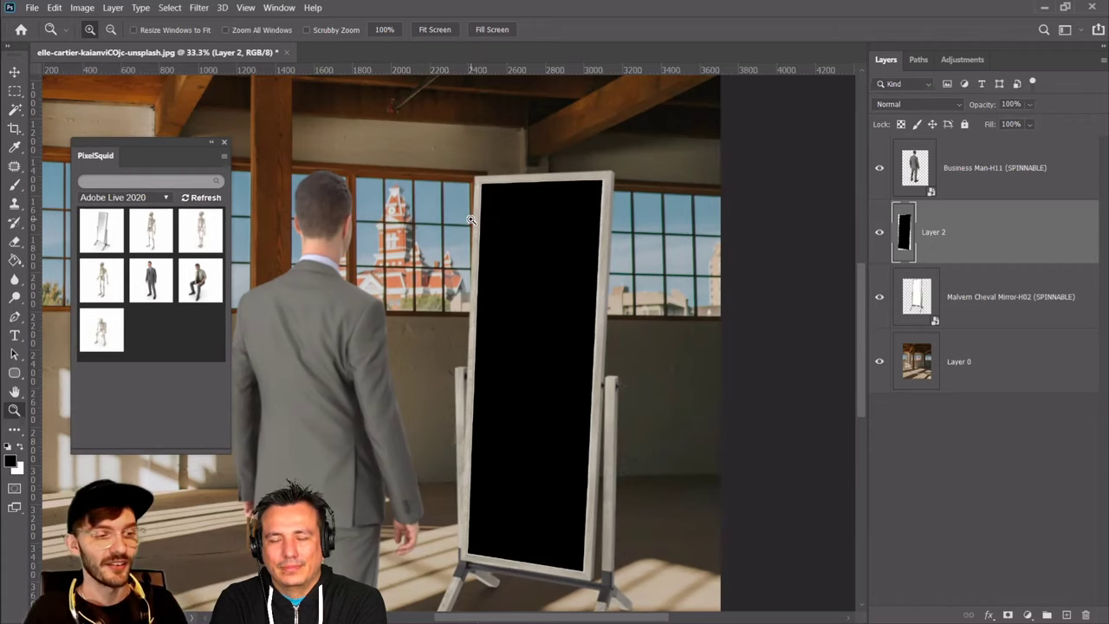
right_click(495, 241)
click(543, 253)
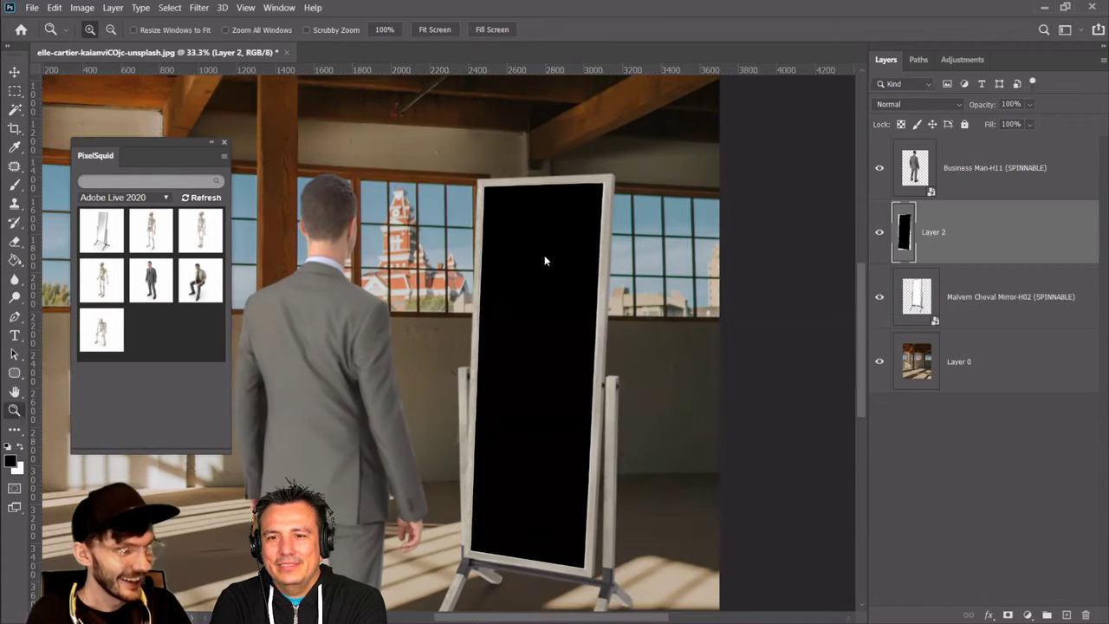
click(544, 351)
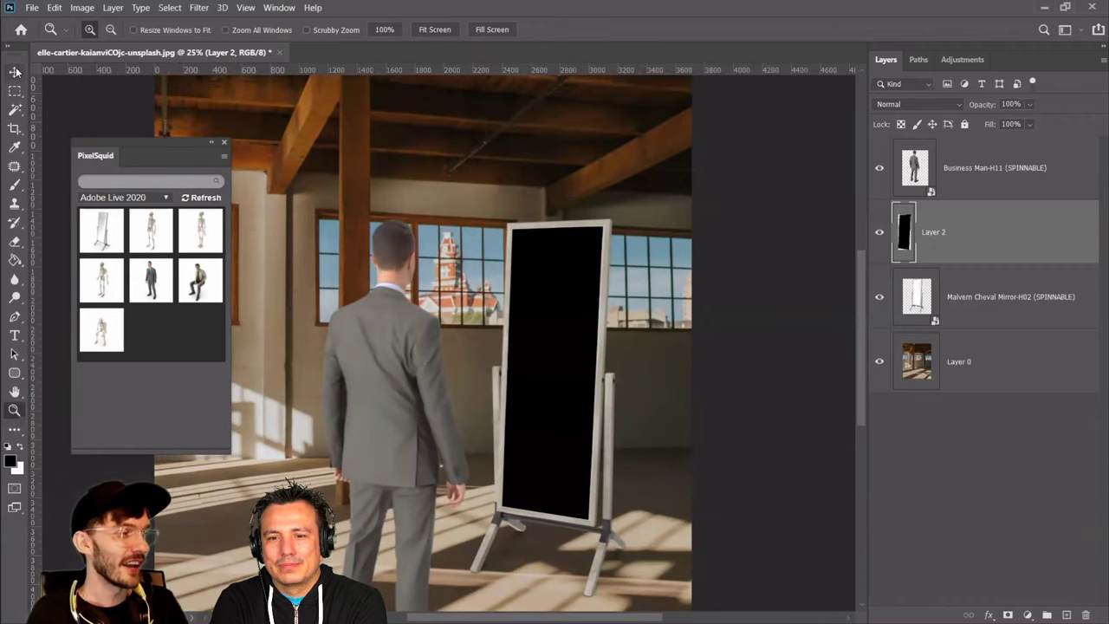
click(15, 72)
click(964, 370)
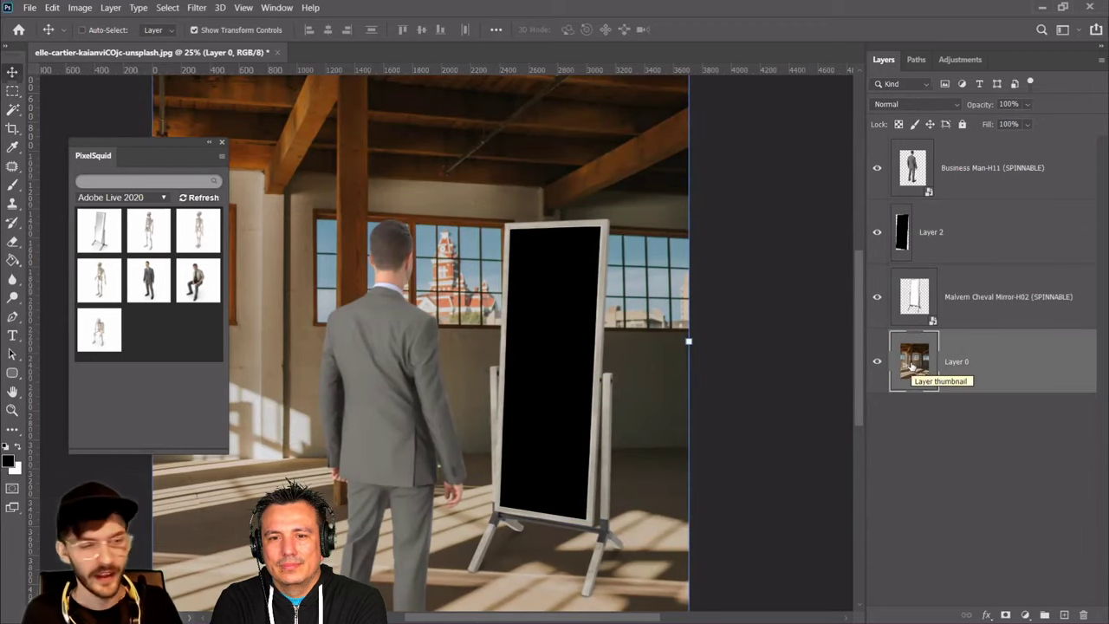
Duplicate Layer 0 above Layer 2 and clip it to the black mirror glass
drag(912, 368, 949, 230)
right_click(948, 230)
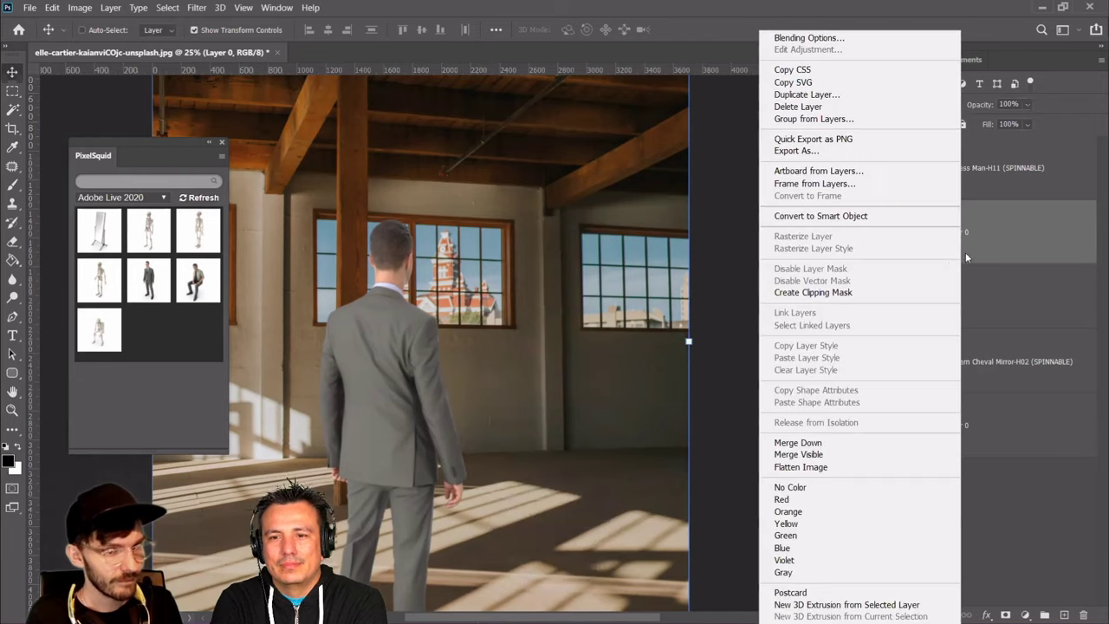
click(845, 288)
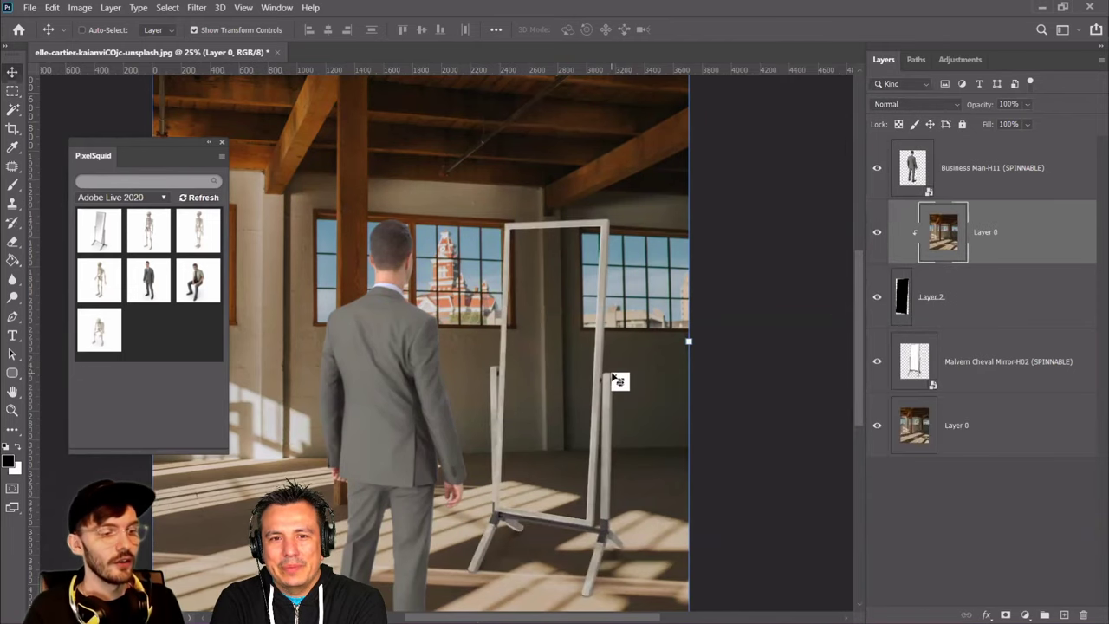
Scale the clipped loft copy to about 76% and shift it left and up as the reflection
key(ctrl+minus)
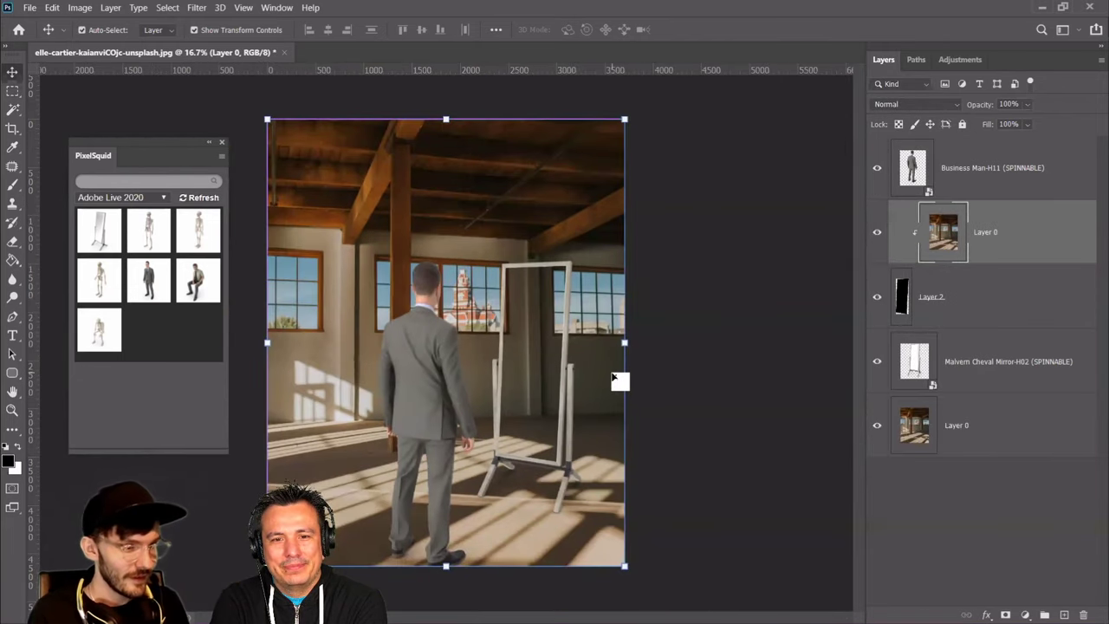
key(ctrl)
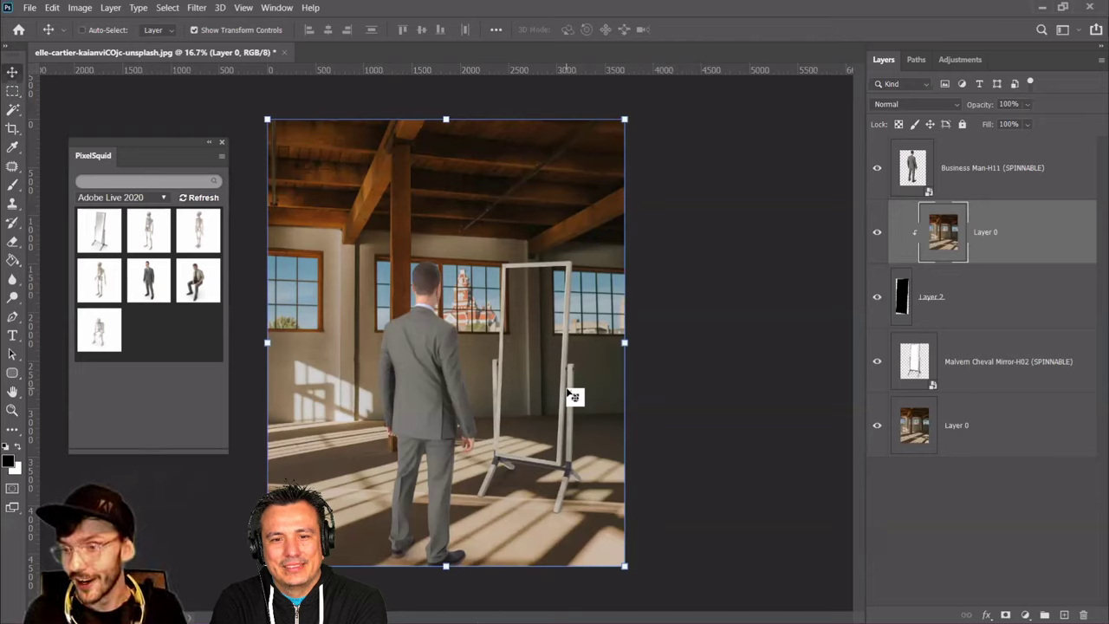
drag(571, 369, 547, 367)
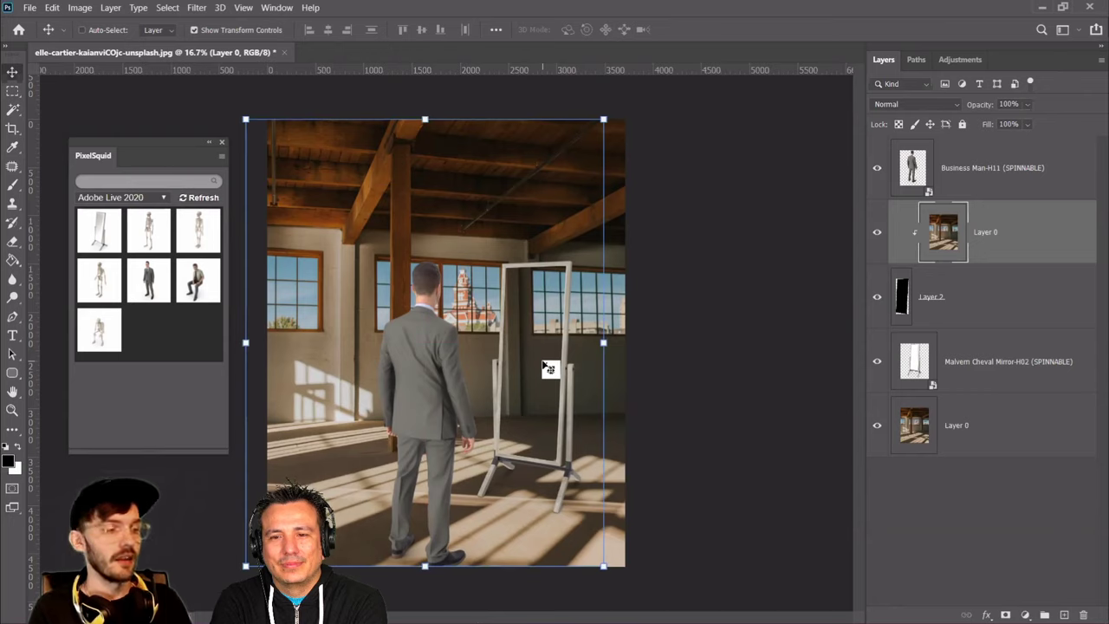
drag(240, 122, 331, 227)
drag(537, 368, 532, 347)
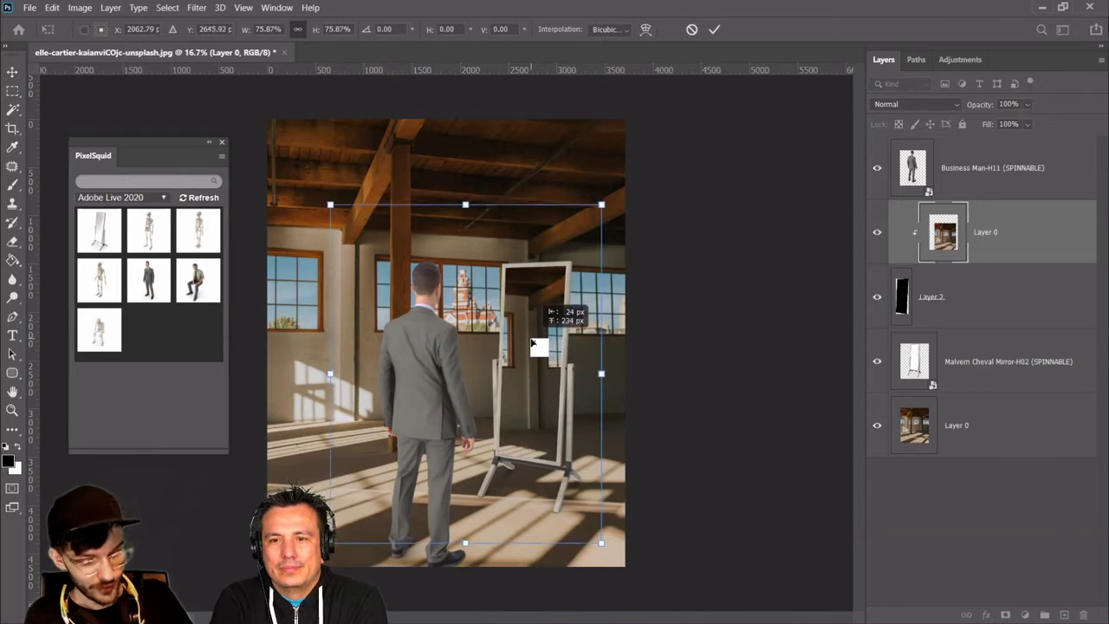
key(ctrl+z)
key(ctrl+z)
key(ctrl+shift+z)
key(Return)
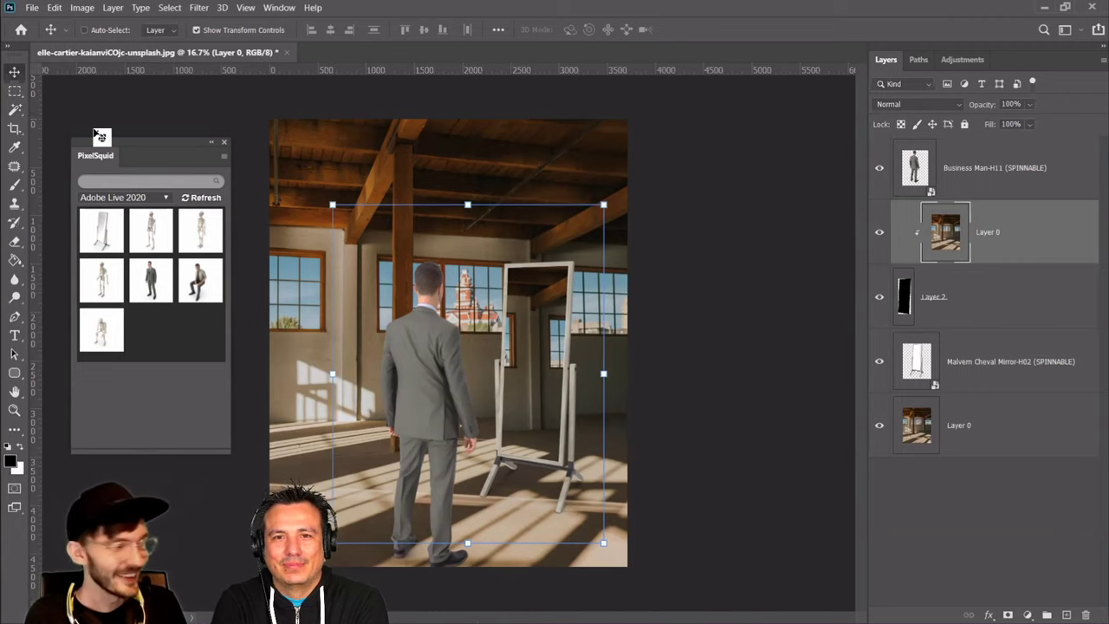
click(77, 8)
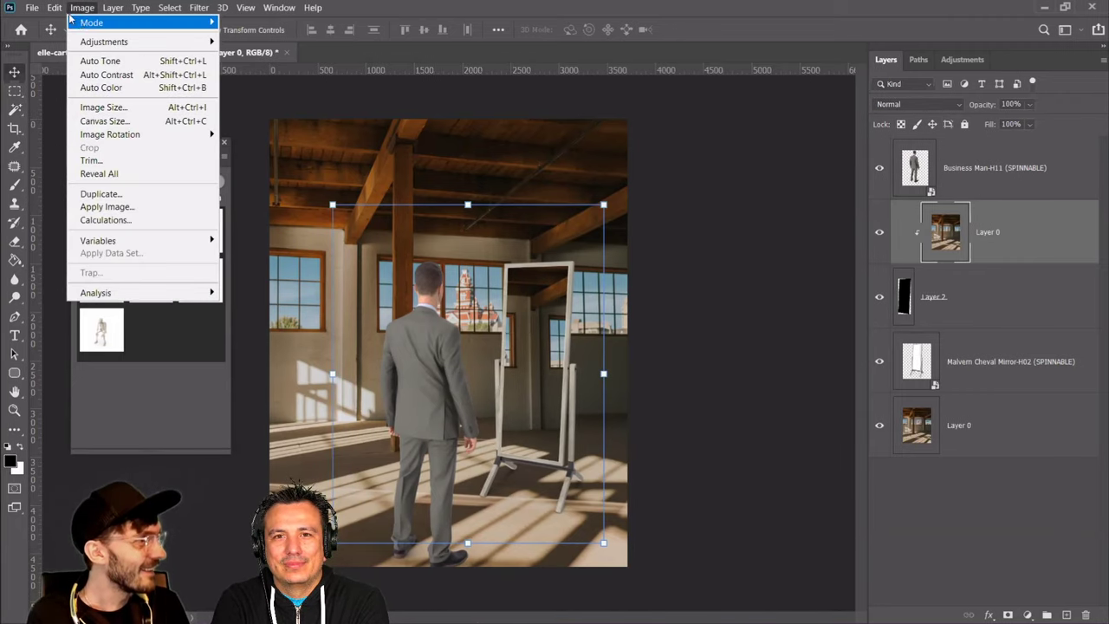
Flip the reflection horizontally, shift it so a window shows in the glass, and add Layer 3
mouse_move(192, 323)
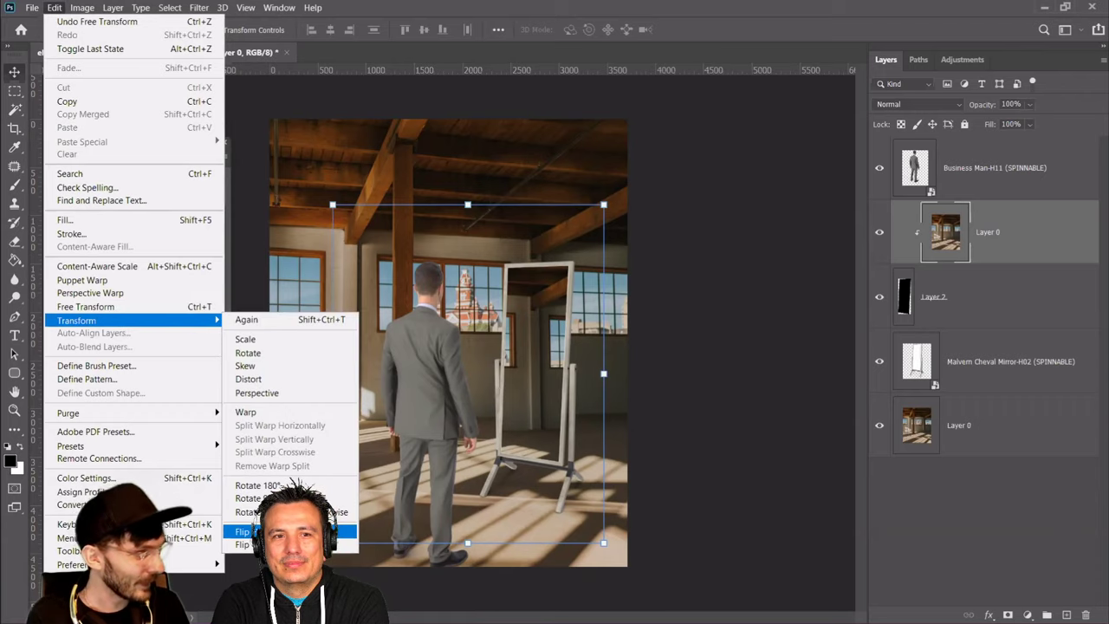
click(260, 531)
drag(544, 367, 560, 393)
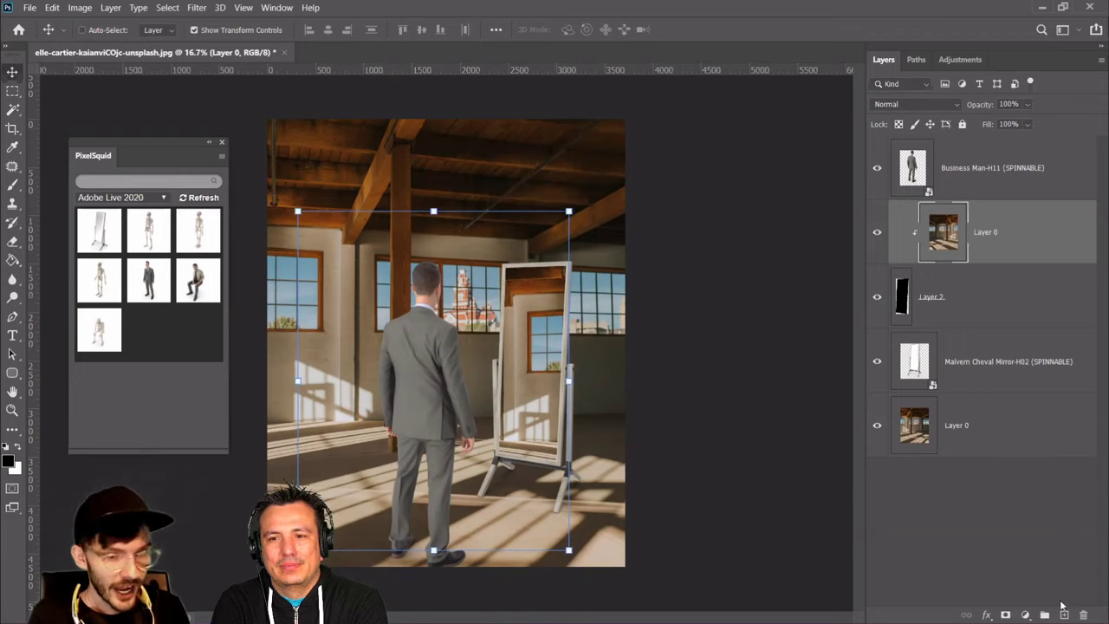
click(1064, 614)
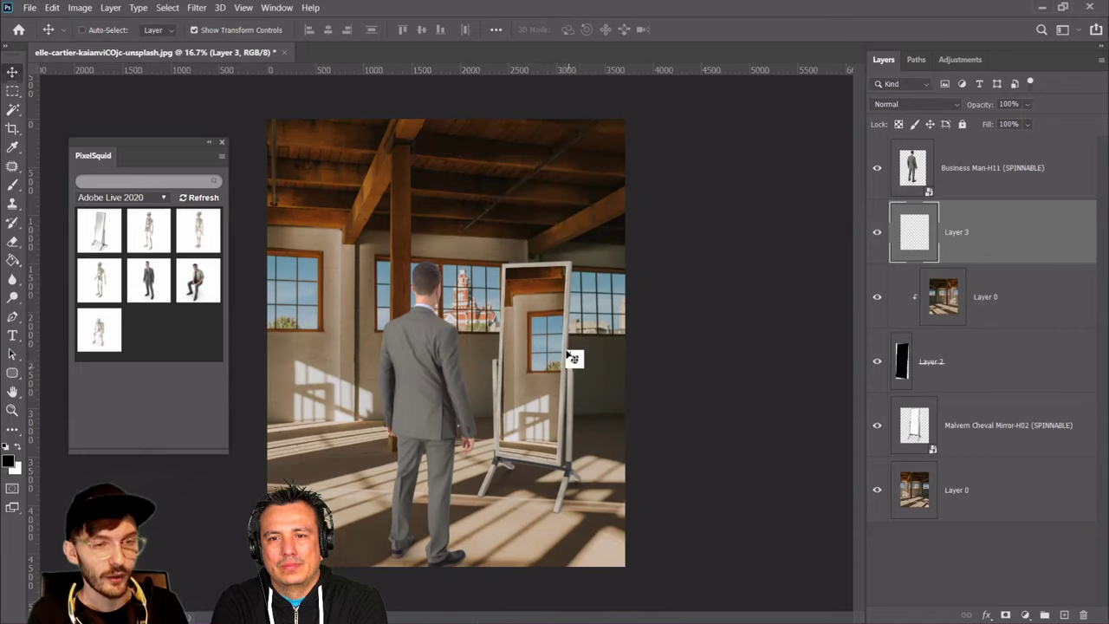
Magic Wand-select the panes of the reflected window on the clipped reflection layer
key(w)
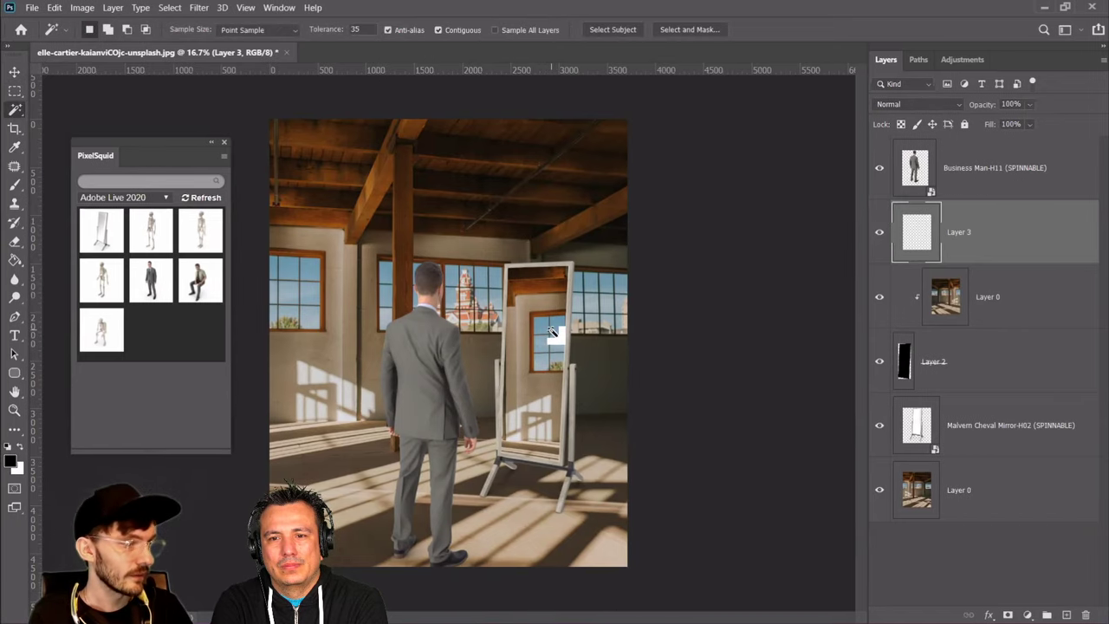
click(543, 328)
key(ctrl+d)
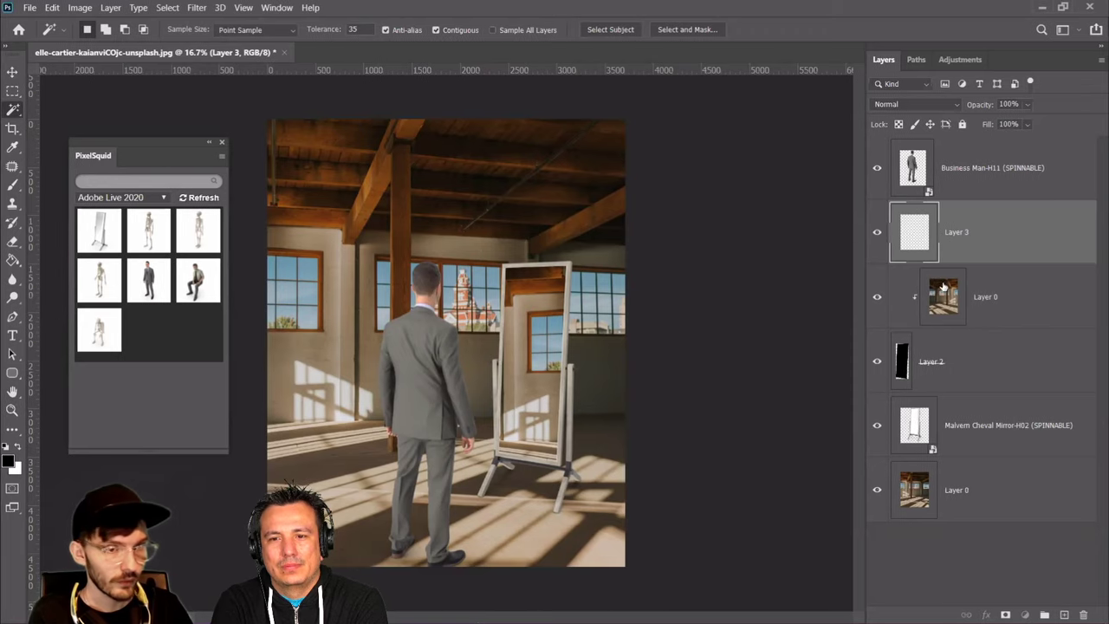
click(947, 291)
click(541, 331)
shift+click(548, 345)
shift+click(553, 364)
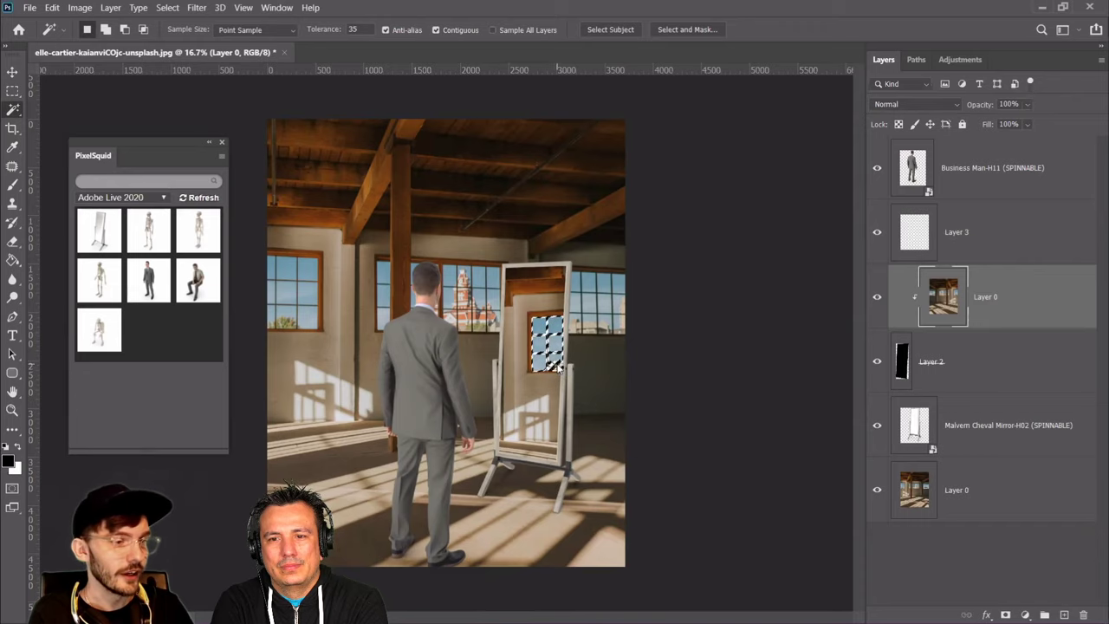
Fill the window selection with white on a new layer, then deselect
click(1064, 615)
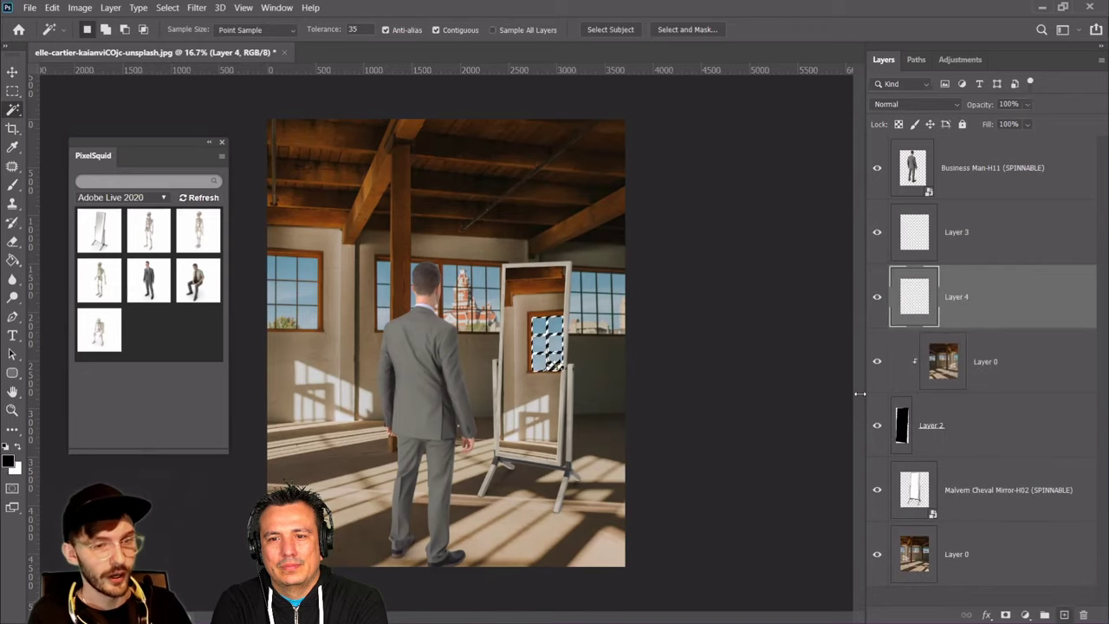
key(g)
key(x)
click(563, 350)
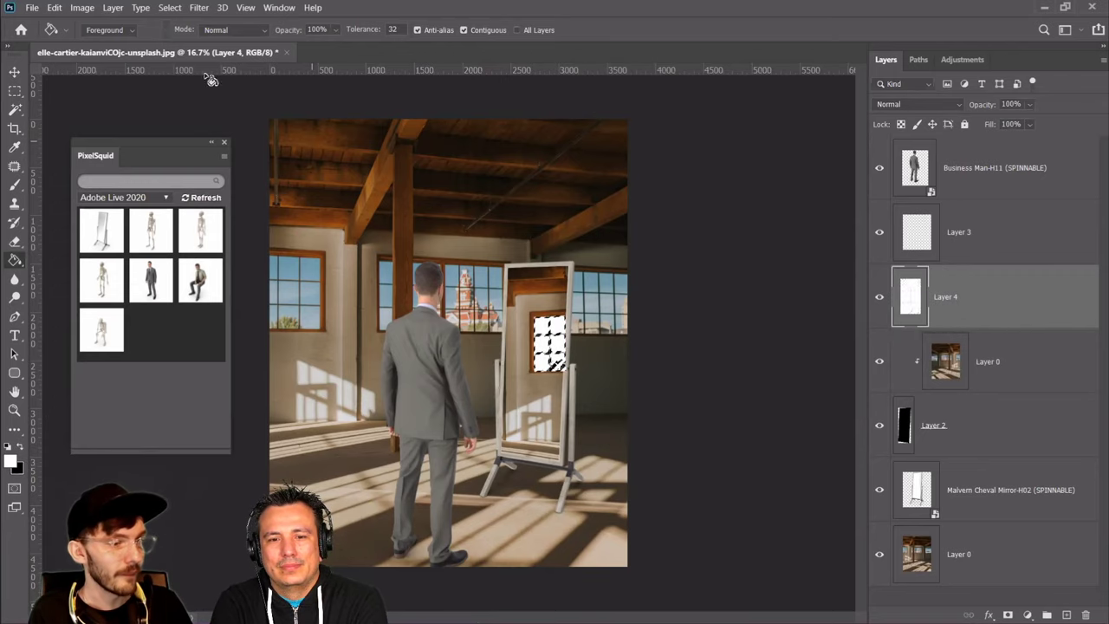
click(170, 8)
click(189, 35)
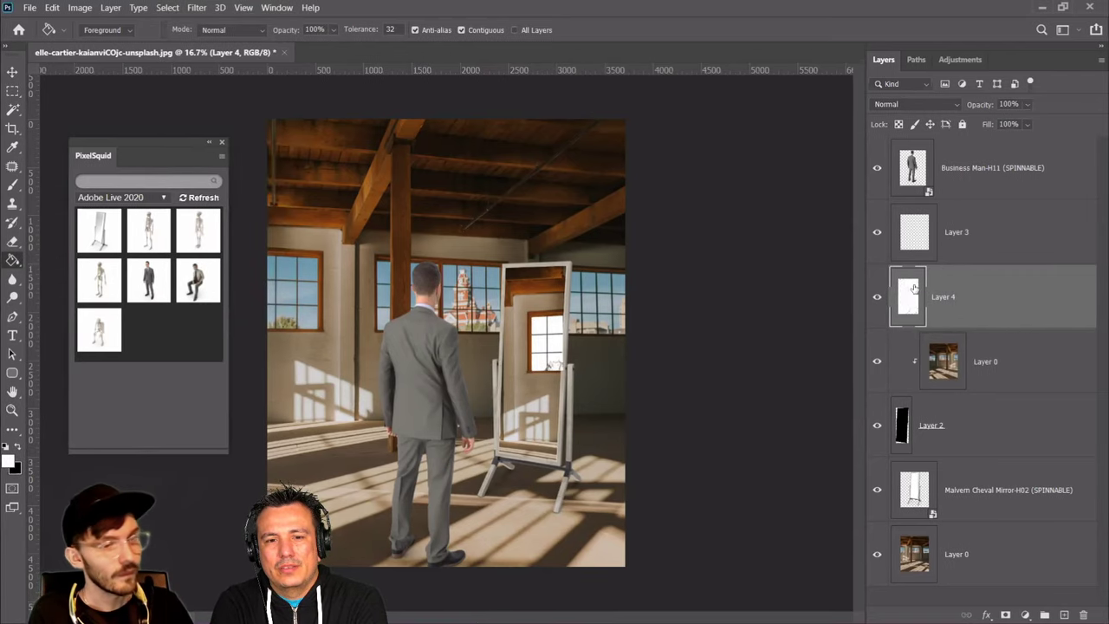
Clip the white fill to the reflection and set its blend mode to Overlay
right_click(944, 300)
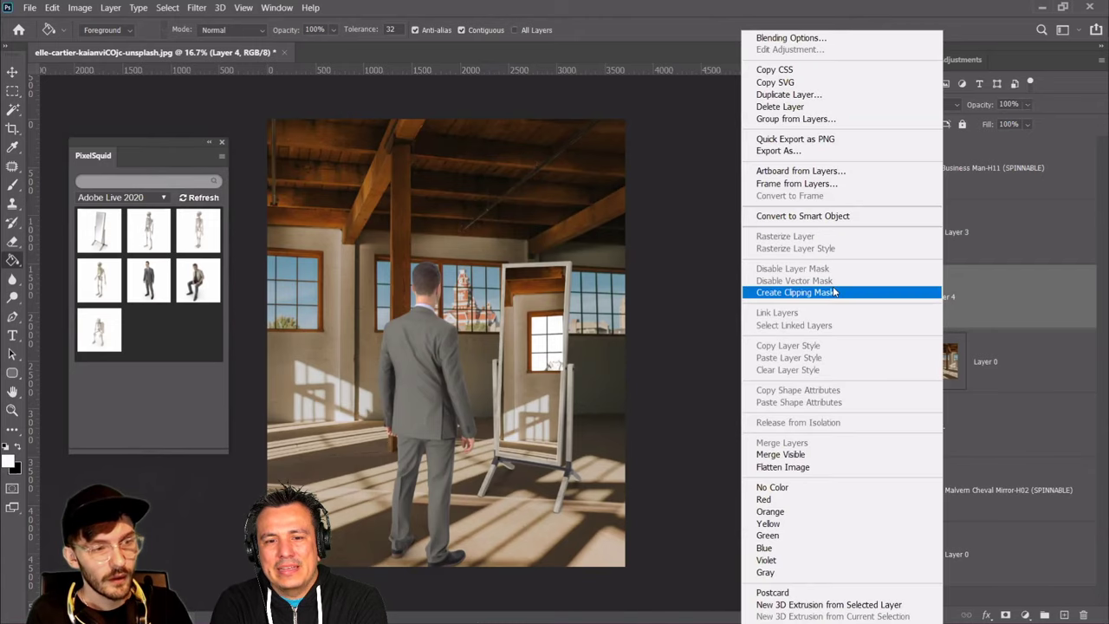
click(836, 292)
click(910, 104)
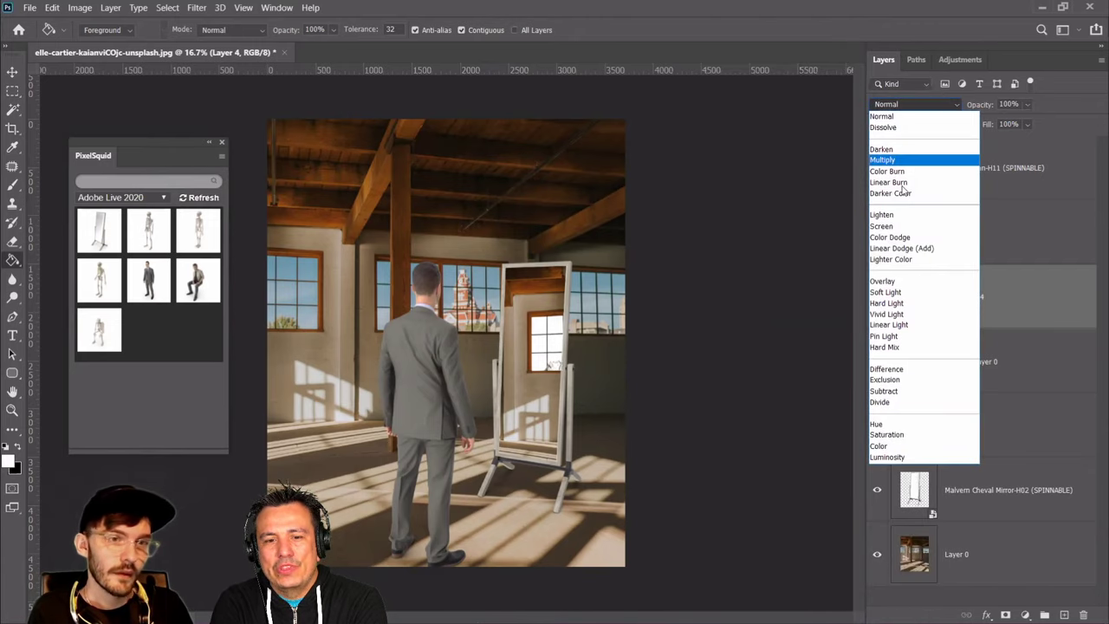
click(884, 280)
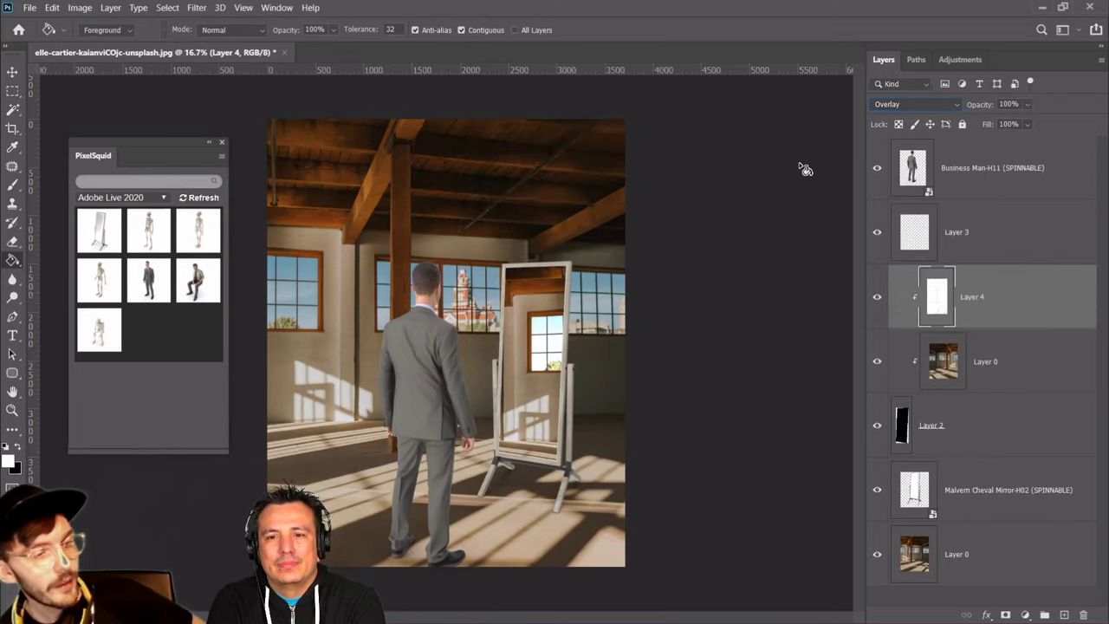
Alt-drag a copy of loft photo Layer 0 above Layer 4 and clip it into the mirror glass
key(v)
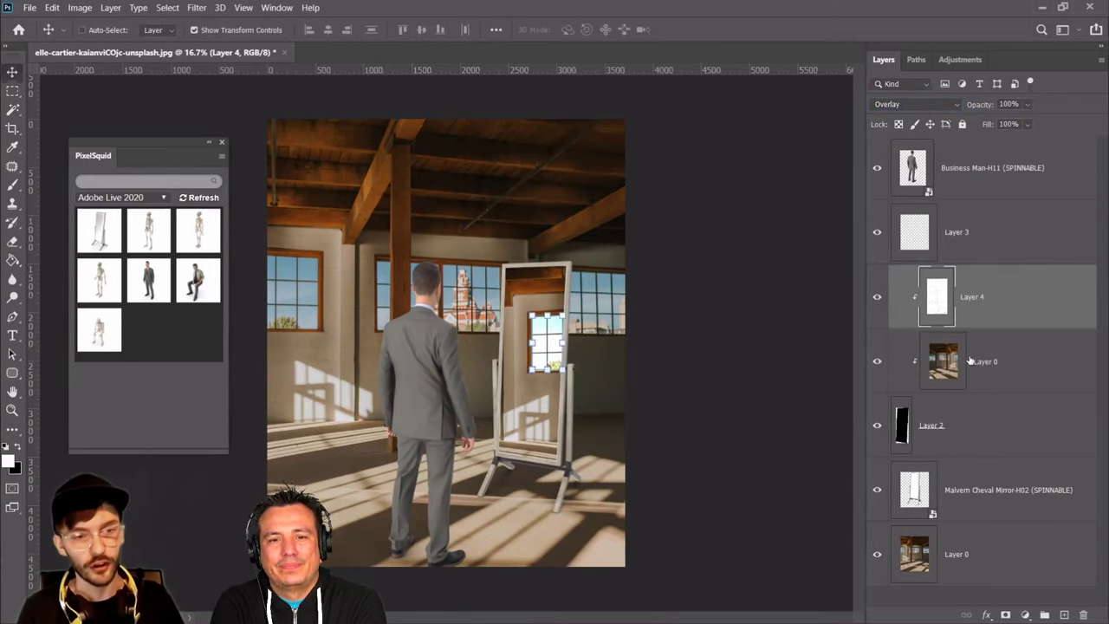
click(958, 360)
click(988, 545)
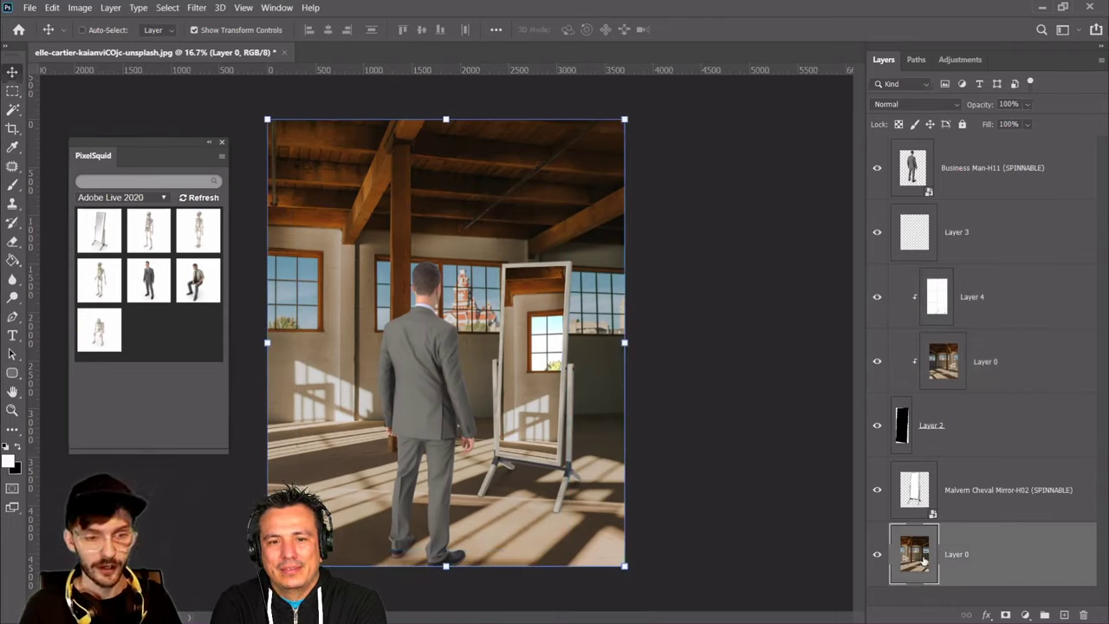
drag(924, 561, 957, 260)
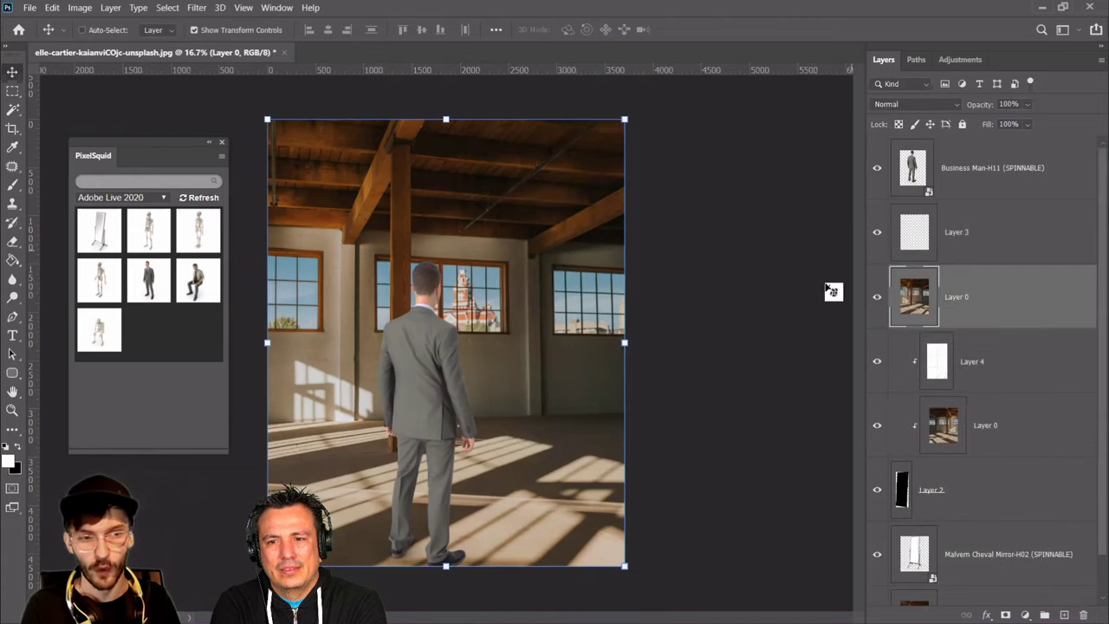
right_click(953, 295)
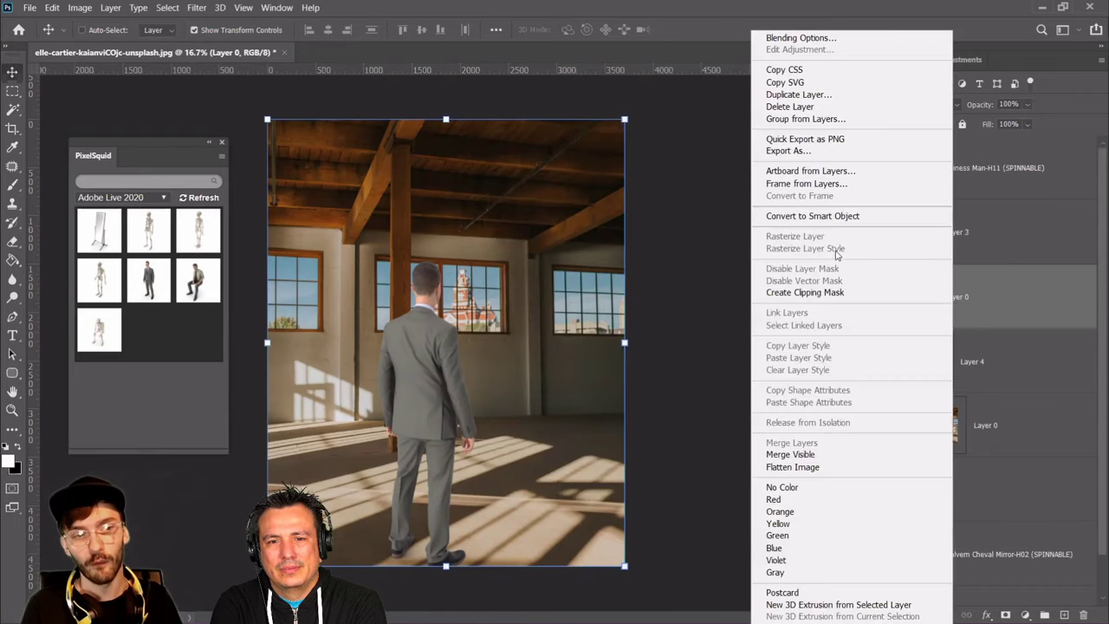
click(828, 294)
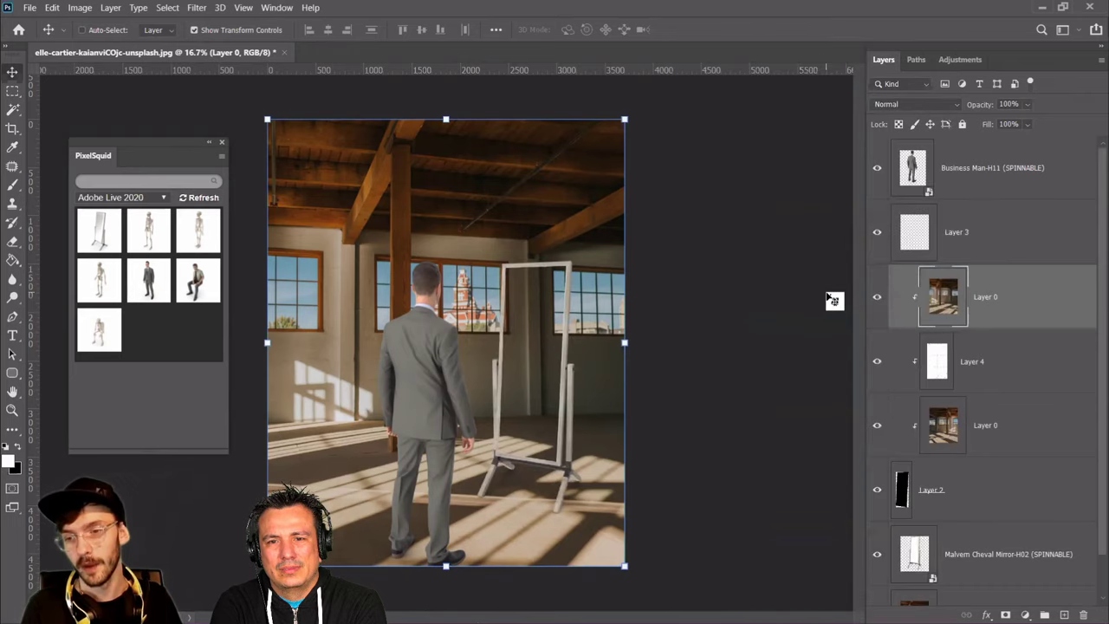
click(898, 492)
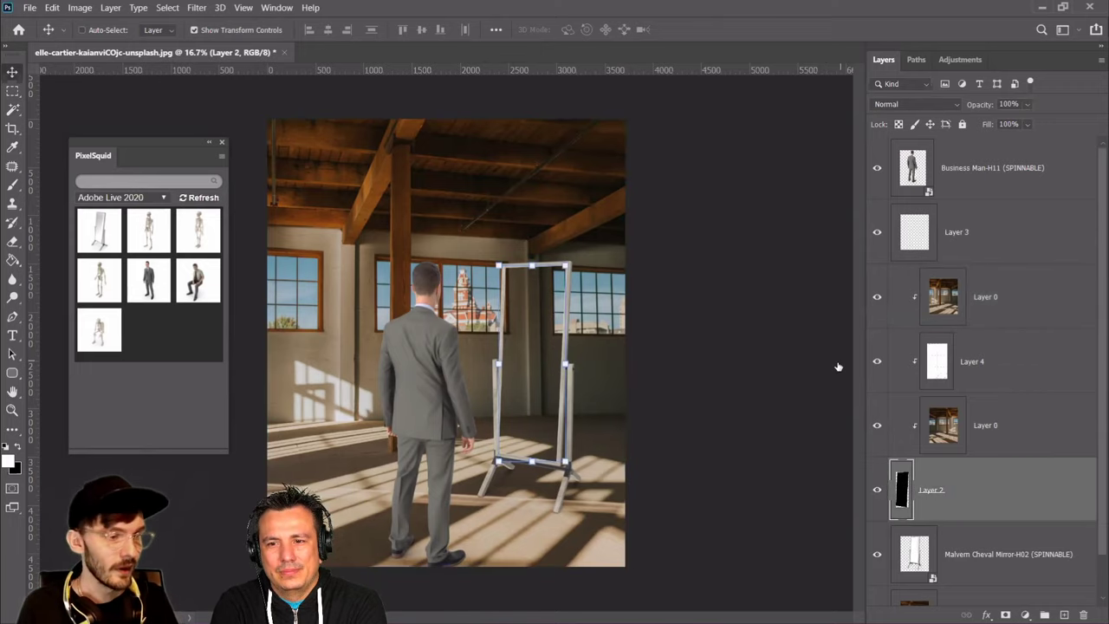
click(963, 307)
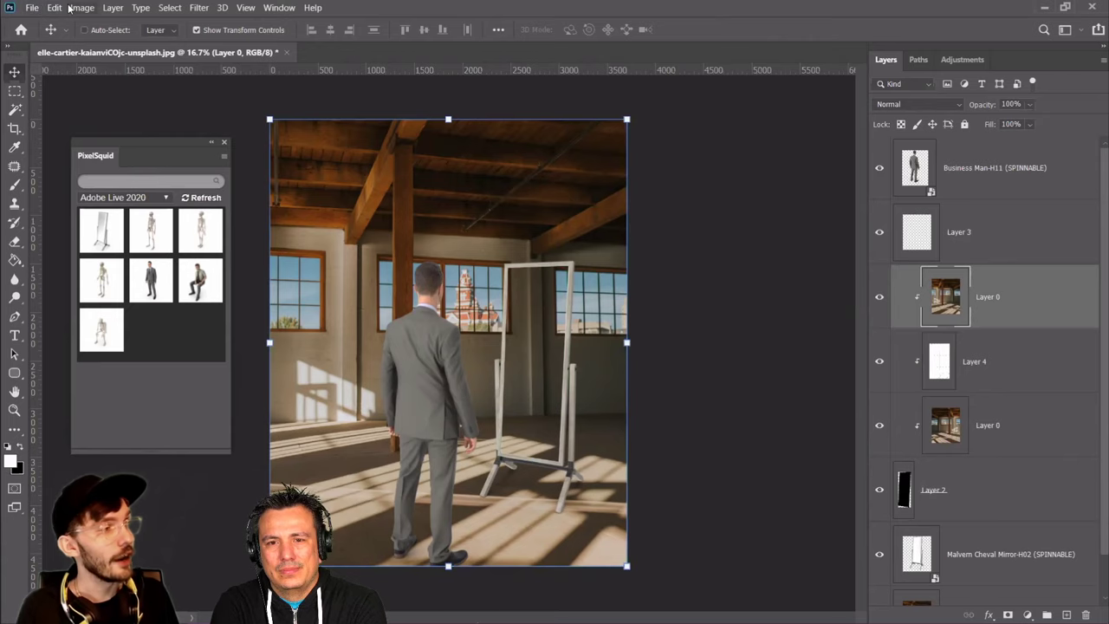
Flip the Layer 0 room copy horizontally, slide it left in the mirror, then delete it
click(54, 8)
mouse_move(147, 330)
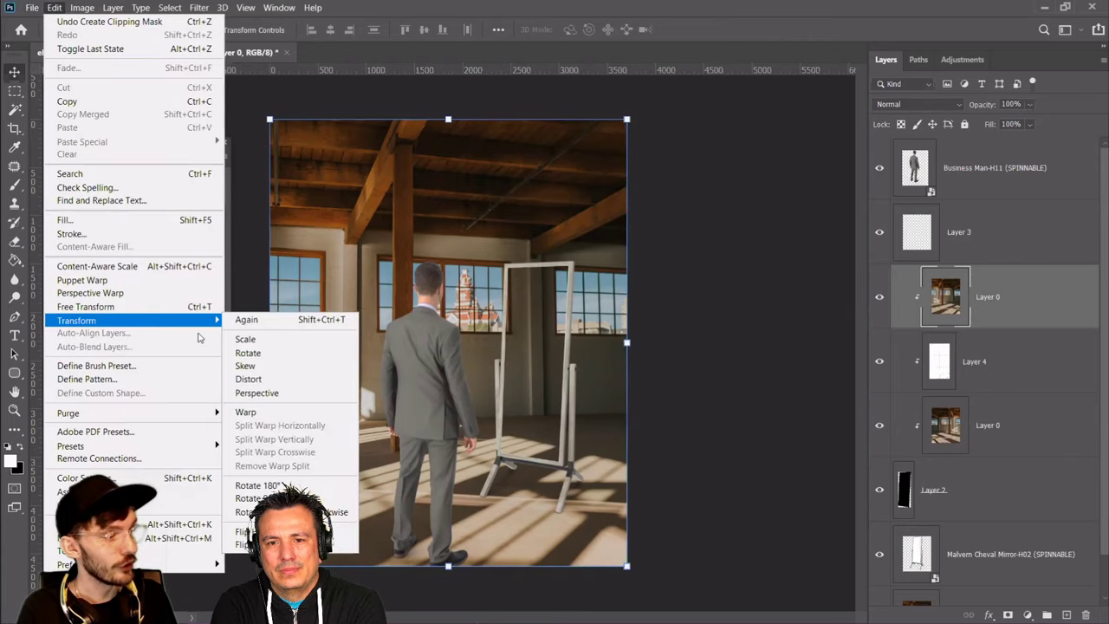
click(247, 531)
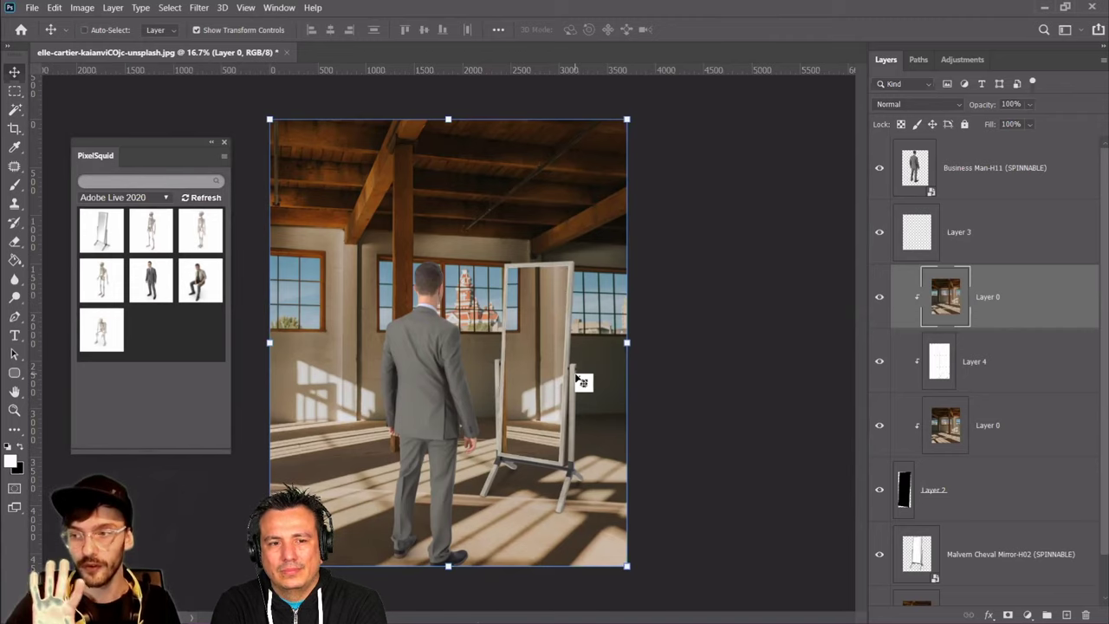
drag(564, 403, 516, 417)
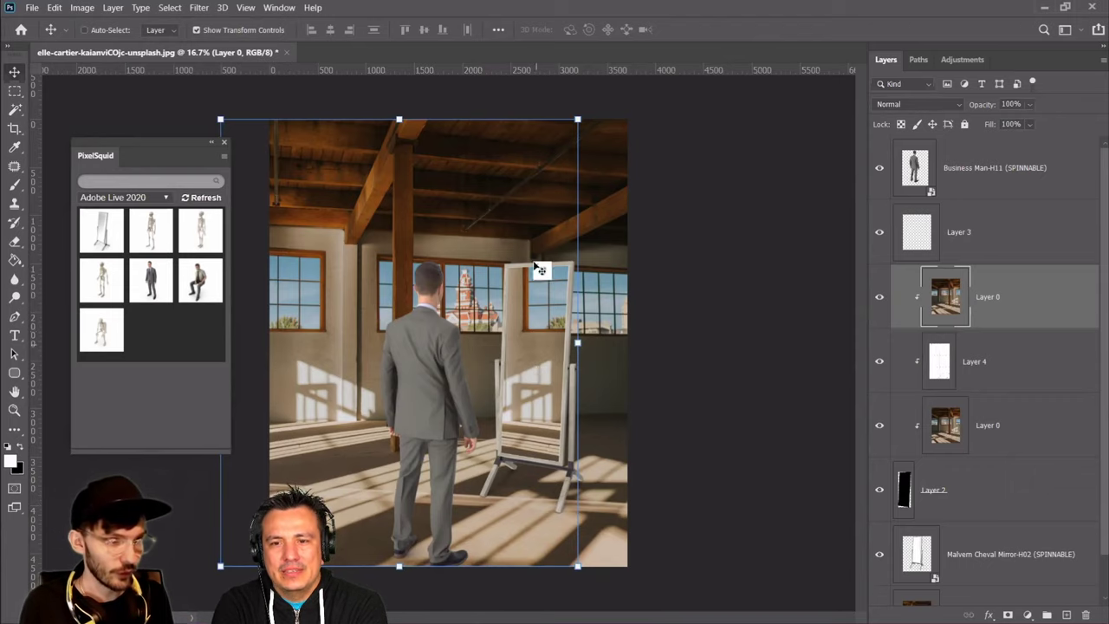
drag(933, 375, 944, 338)
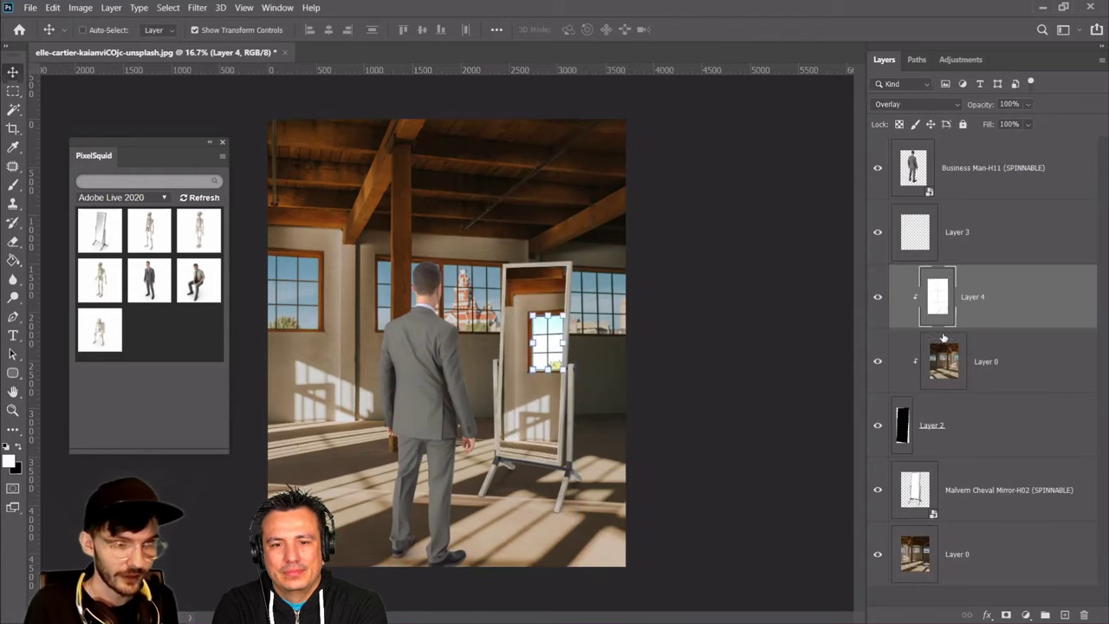
Compare with the white window fill hidden, then duplicate the fill and clip the copy
click(876, 298)
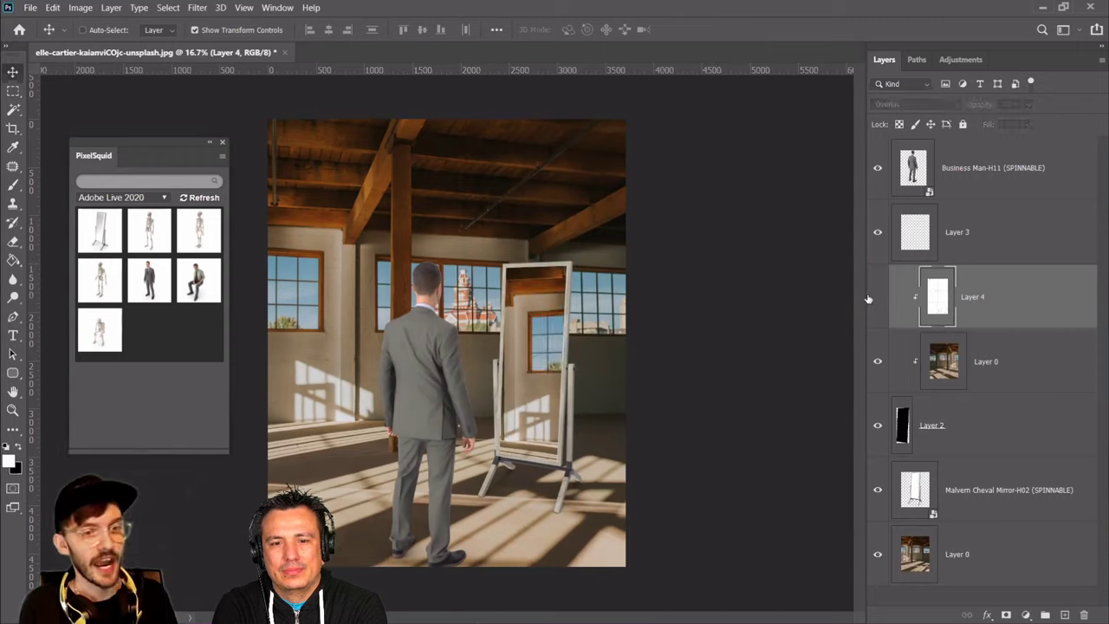
click(877, 297)
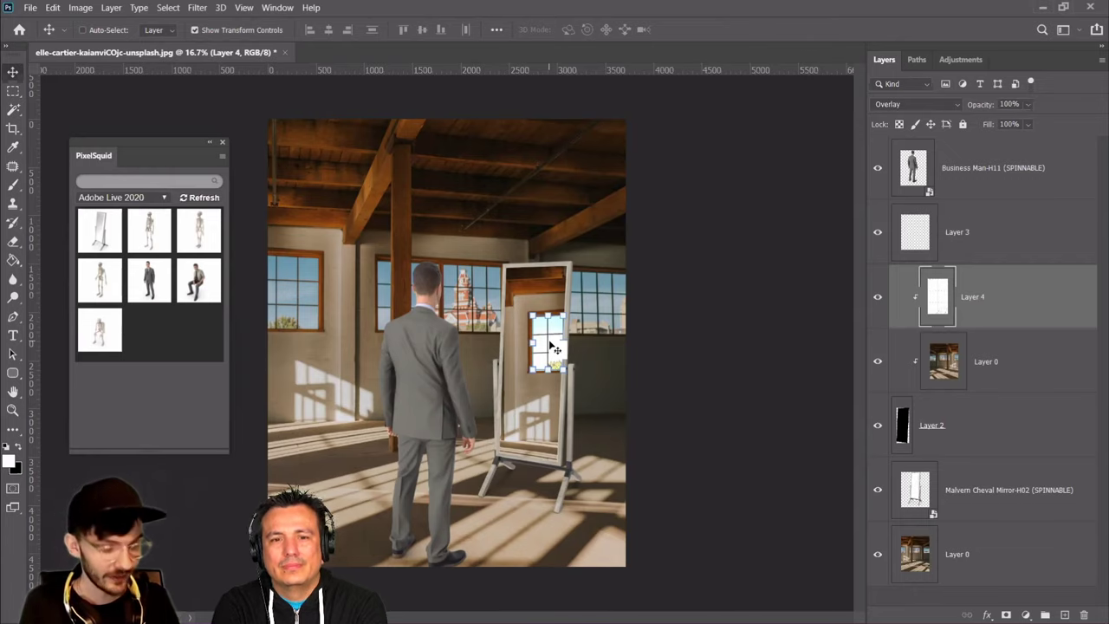
scroll(527, 320, up, 10)
scroll(495, 436, down, 2)
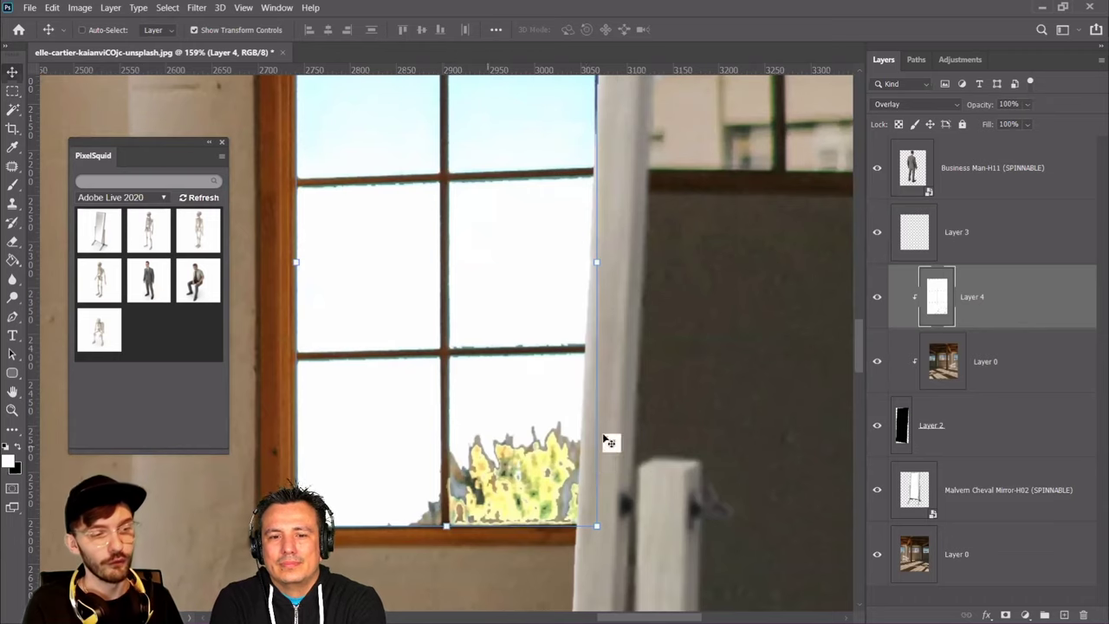
key(ctrl+j)
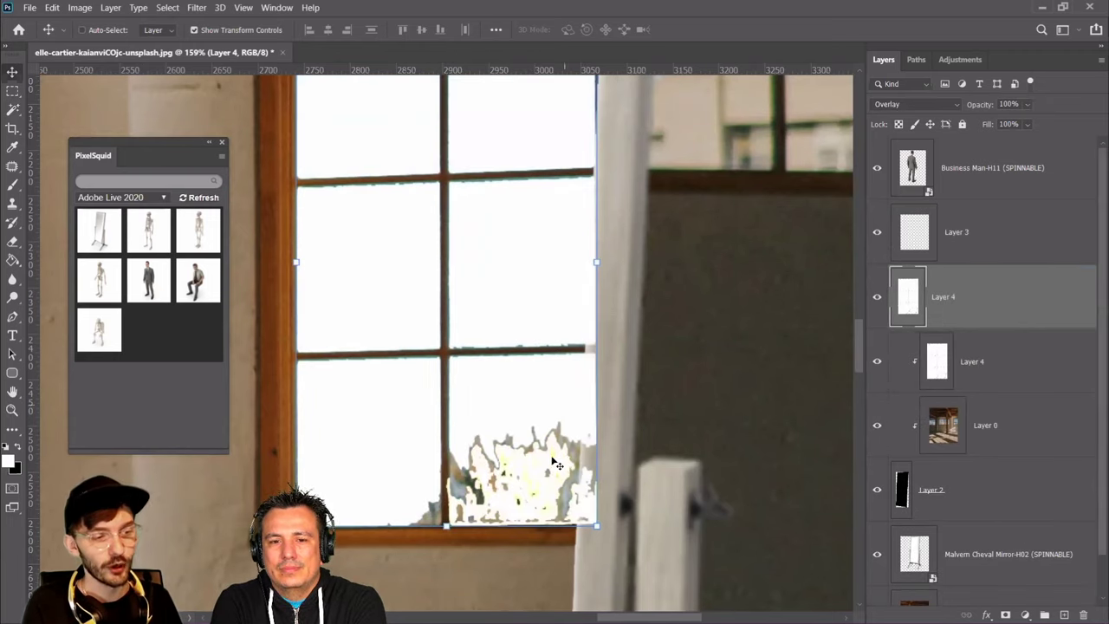
right_click(966, 298)
click(820, 299)
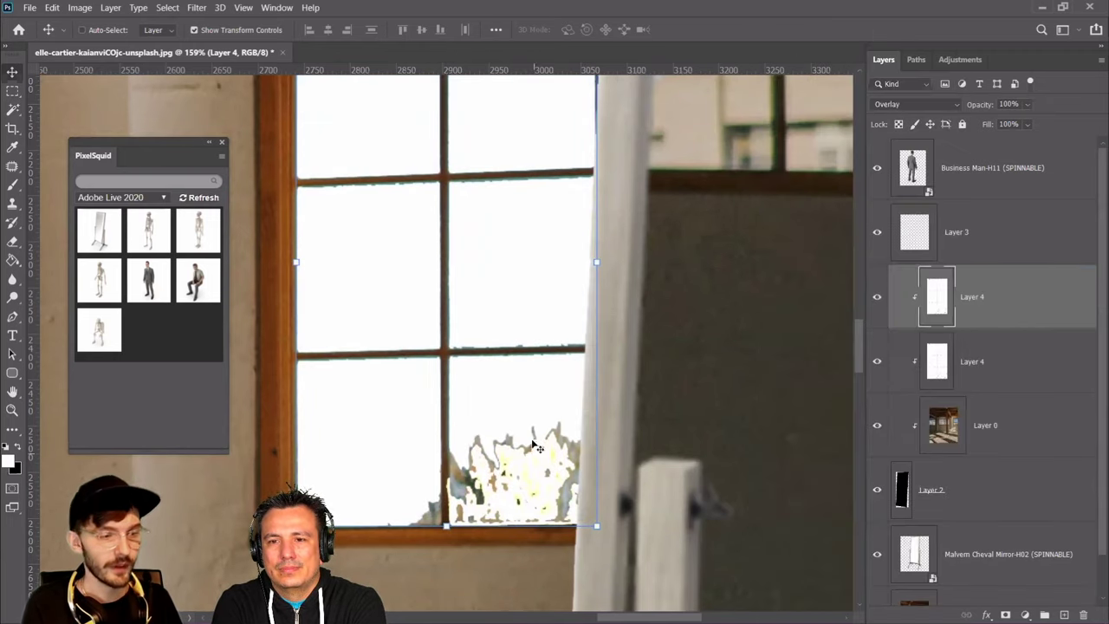
key(ctrl+minus)
key(ctrl+minus)
key(ctrl+minus)
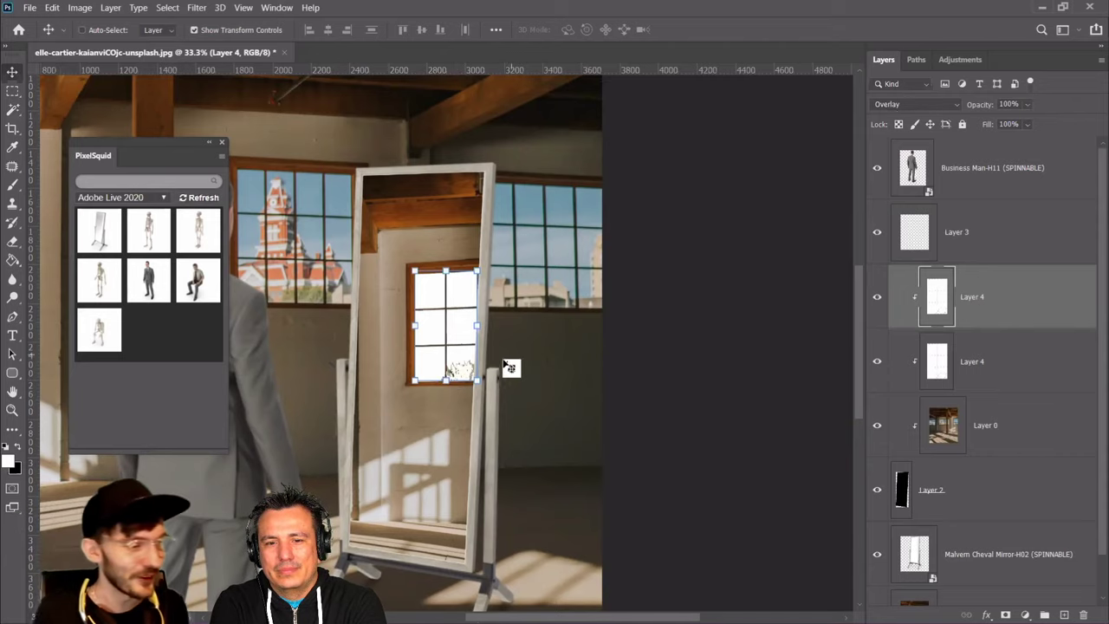
Delete the duplicated white fill, view the full image, and download the standing skeleton model
click(13, 409)
right_click(371, 274)
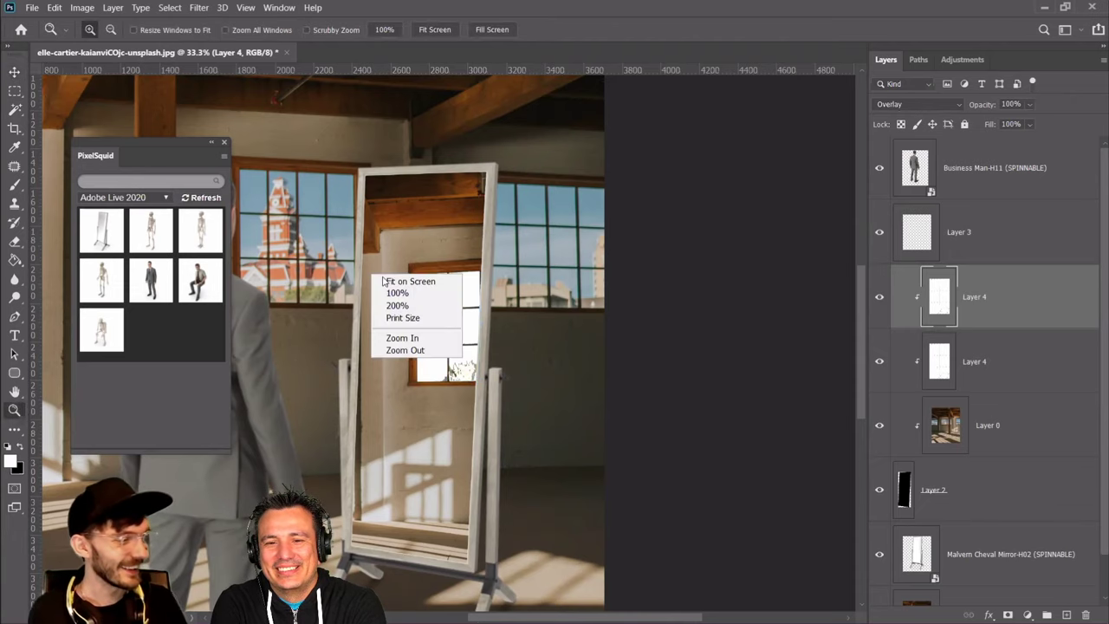
click(388, 281)
click(497, 344)
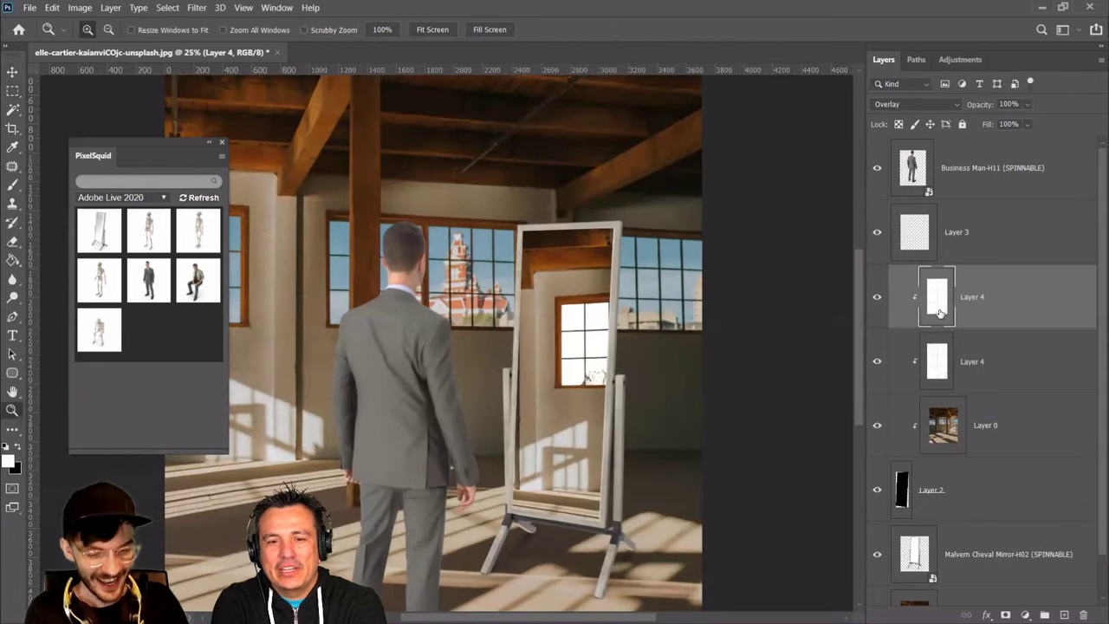
key(Delete)
right_click(618, 349)
click(658, 422)
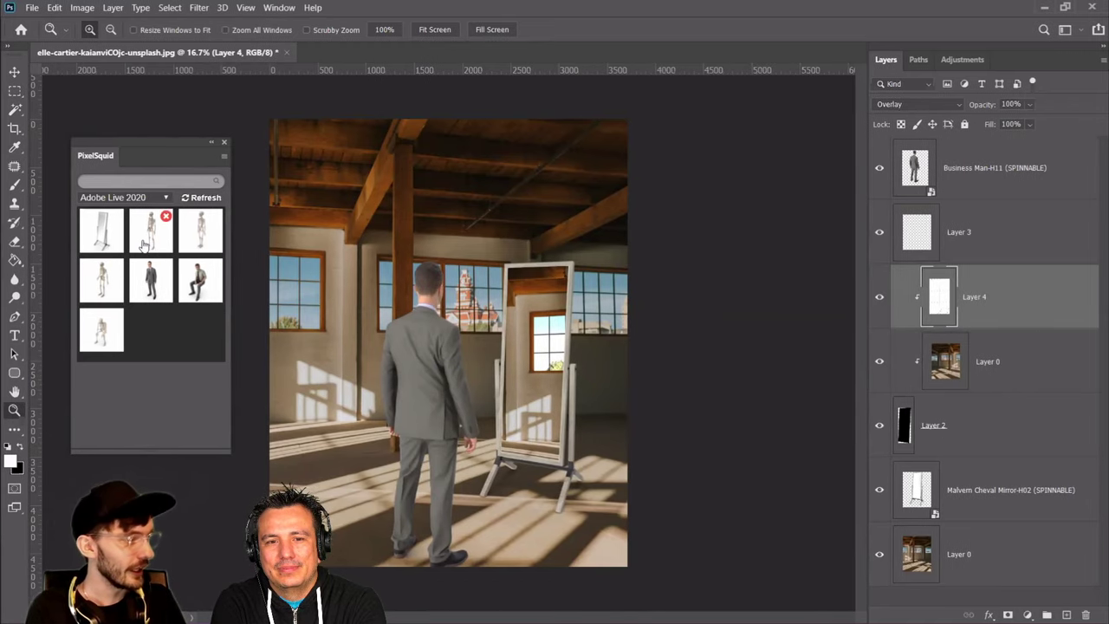
click(153, 239)
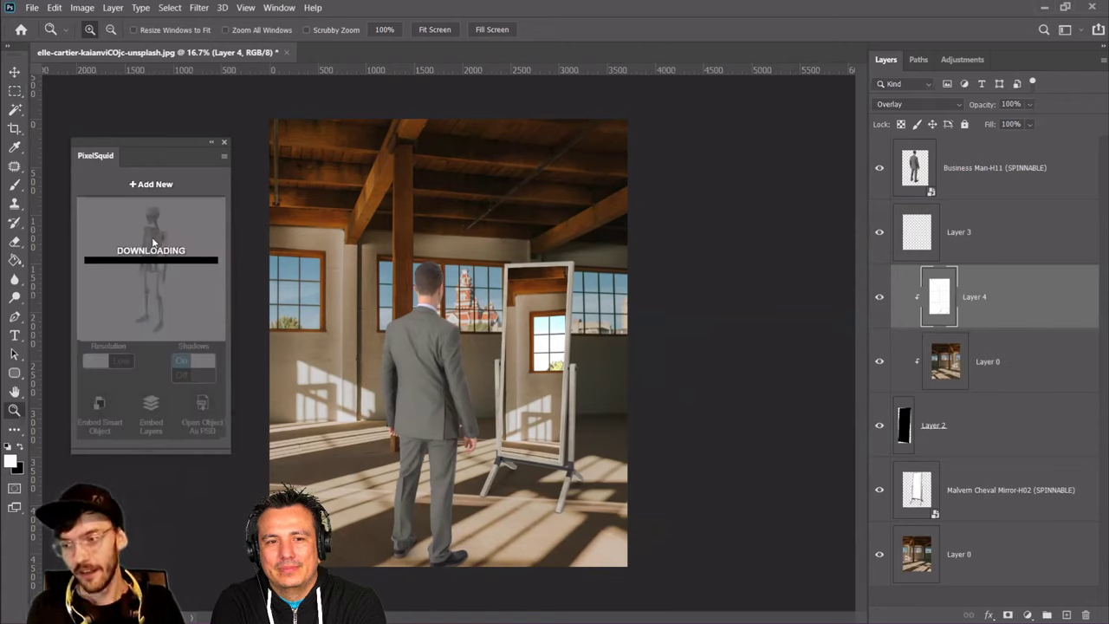
Move the skeleton over the mirror and clip its layer into the mirror glass
click(18, 75)
drag(498, 319, 585, 369)
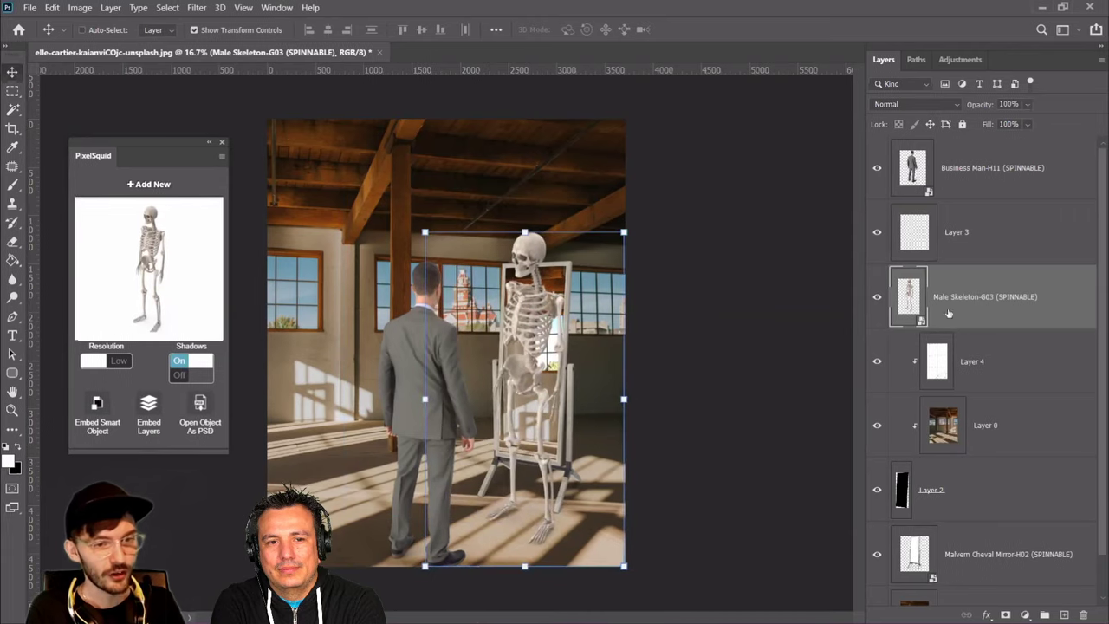
right_click(948, 313)
click(832, 326)
drag(519, 346, 525, 384)
Turn the skeleton to its front-facing H02 angle and scale it down to fit the mirror
drag(172, 281, 173, 277)
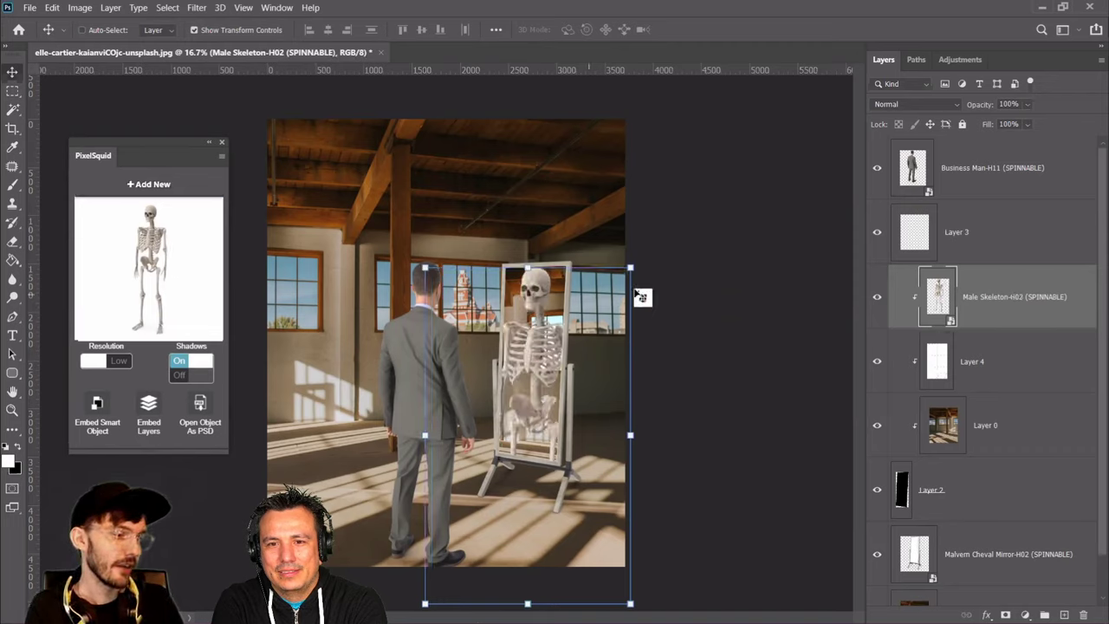
drag(716, 248, 589, 370)
drag(536, 490, 594, 394)
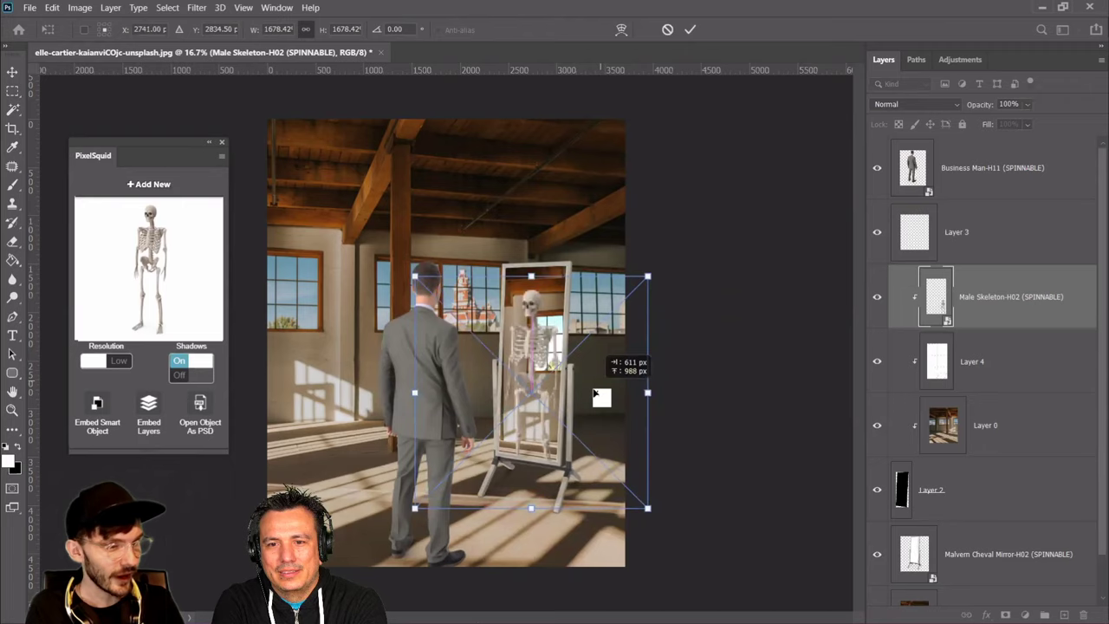
drag(646, 281, 622, 370)
key(Return)
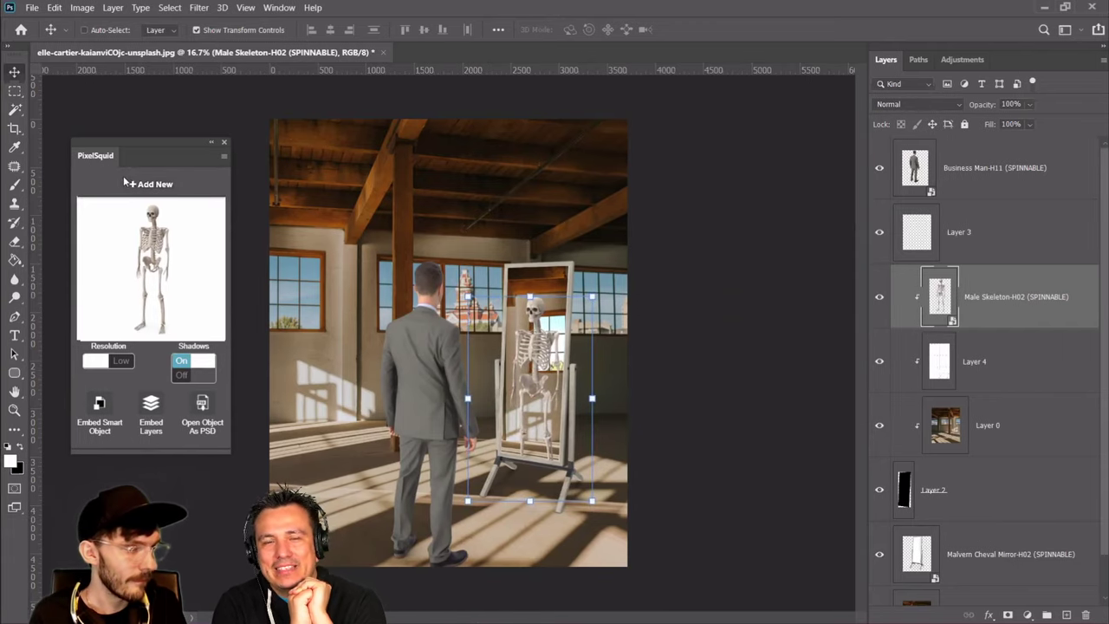
click(15, 90)
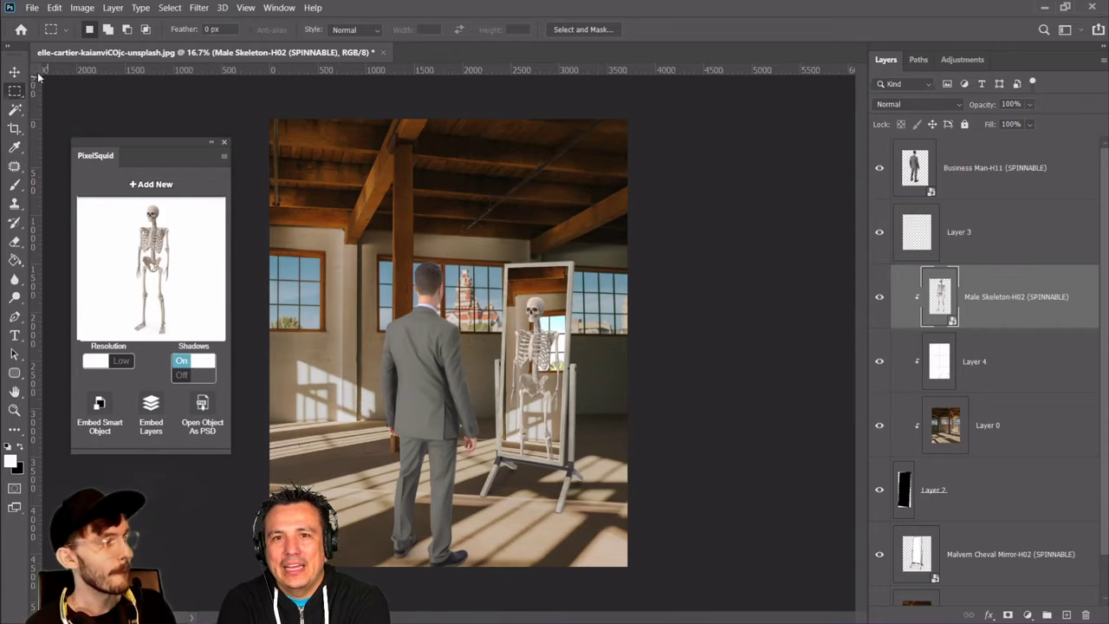
Apply Levels to the Layer 0 room reflection with midtones 1.37 and white input 196
key(v)
click(988, 425)
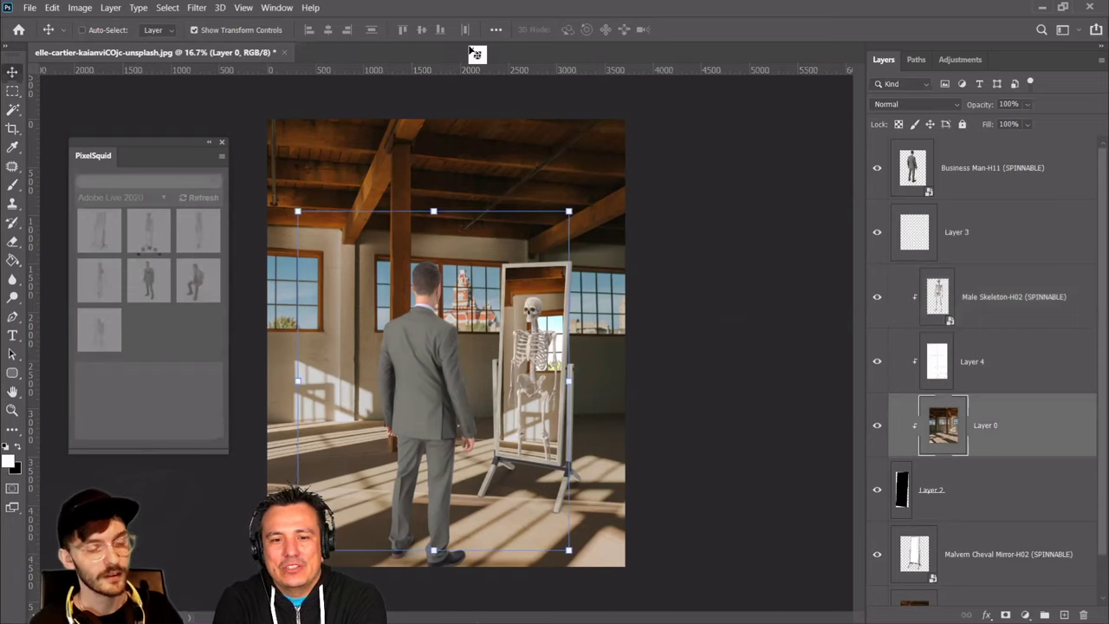
click(80, 7)
mouse_move(99, 42)
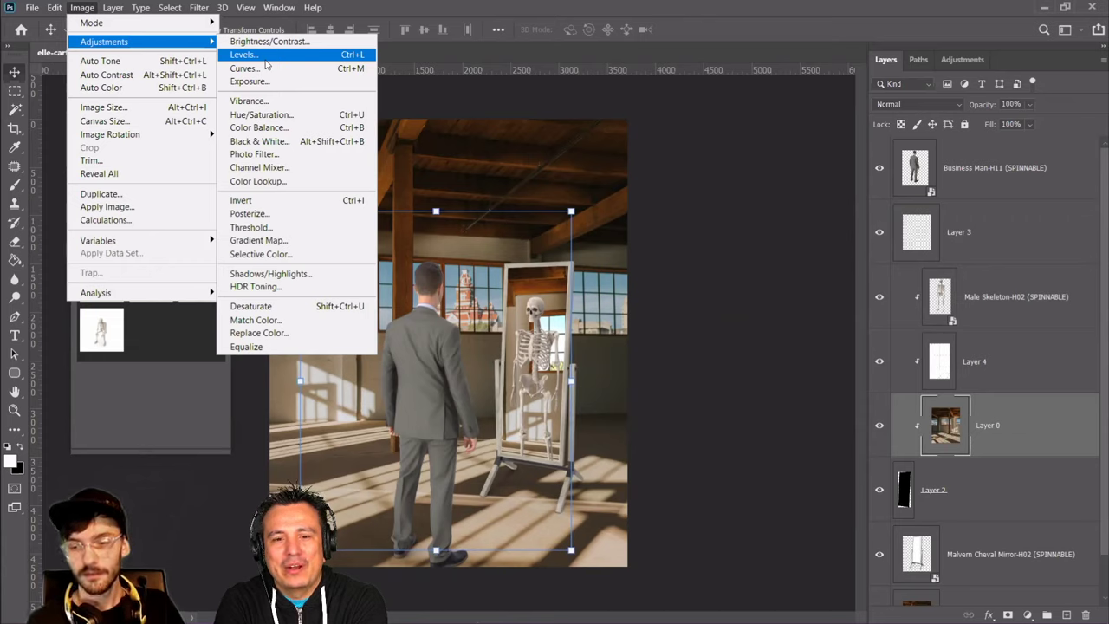
click(265, 58)
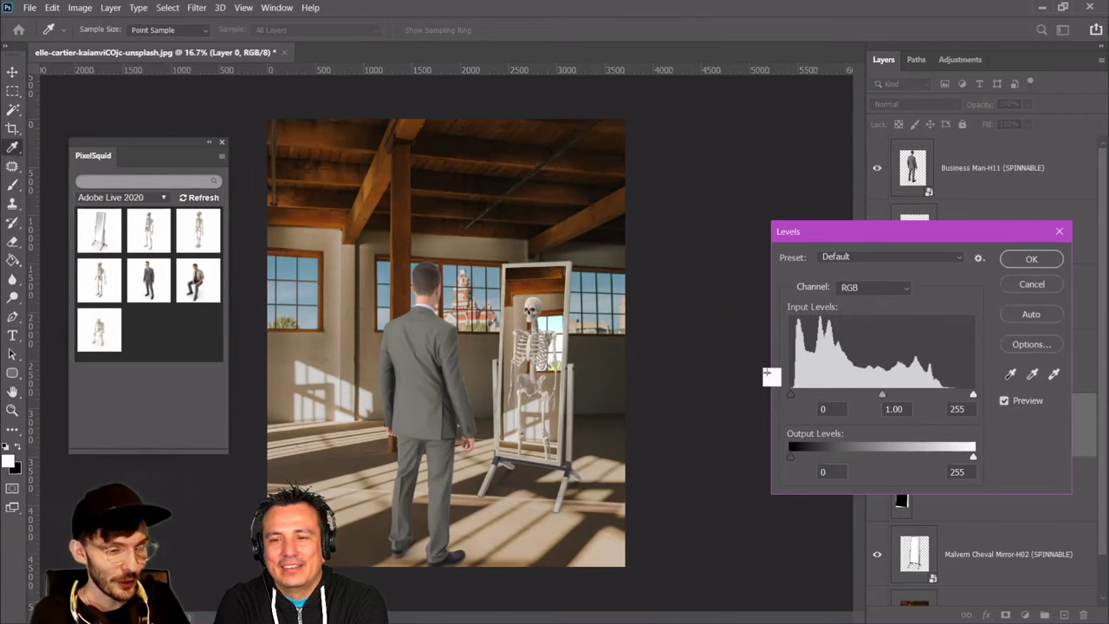
mouse_move(881, 395)
mouse_down()
mouse_move(851, 393)
mouse_move(861, 389)
mouse_up()
drag(954, 395, 923, 392)
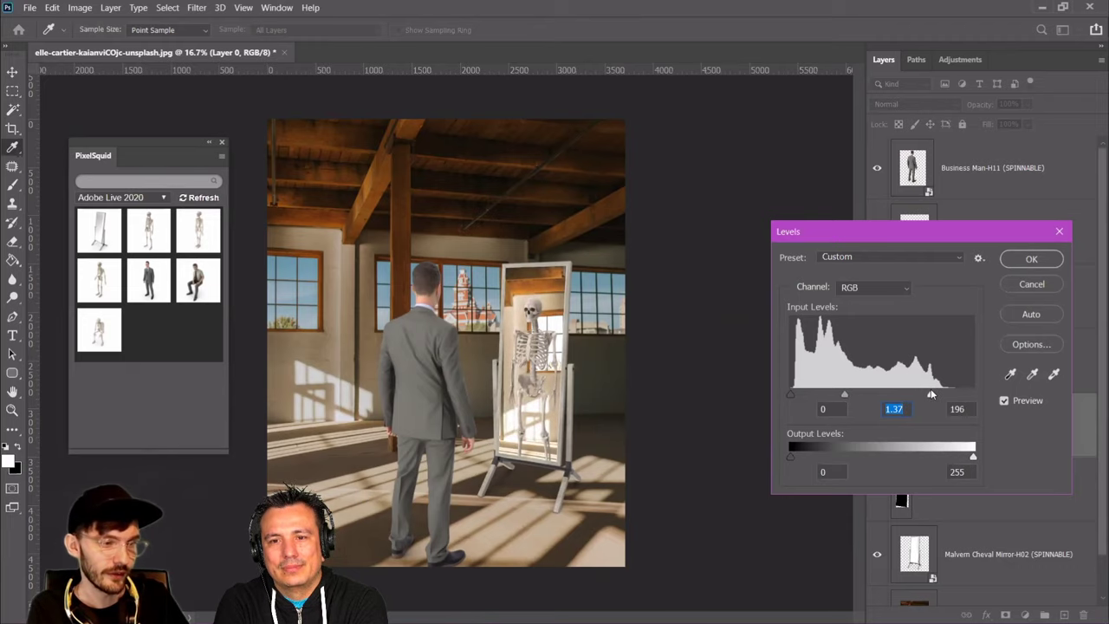
click(1039, 263)
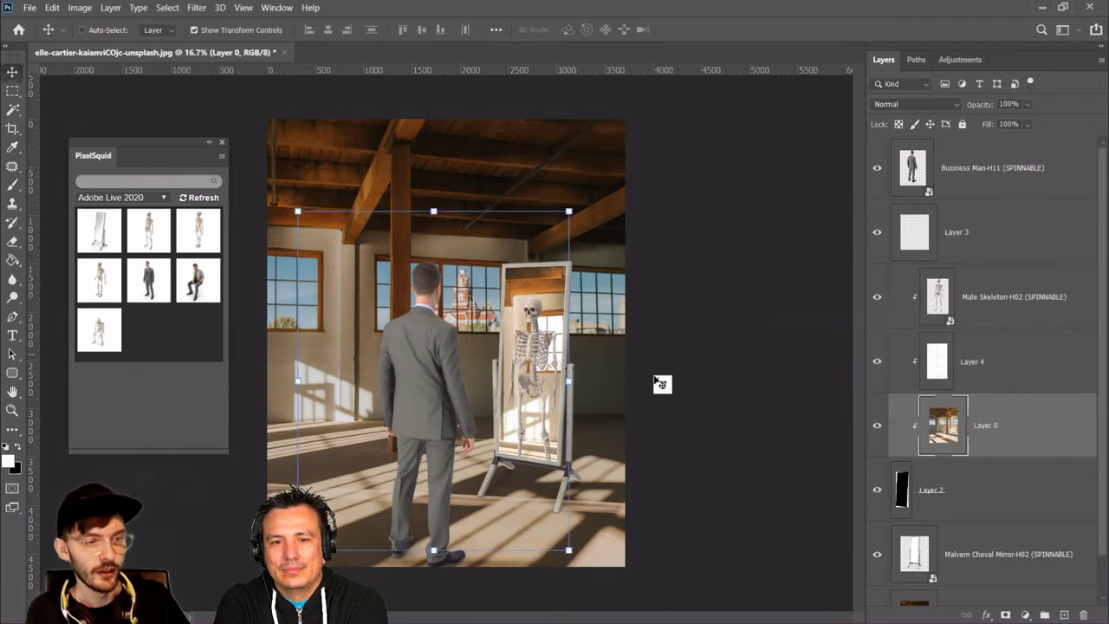
key(m)
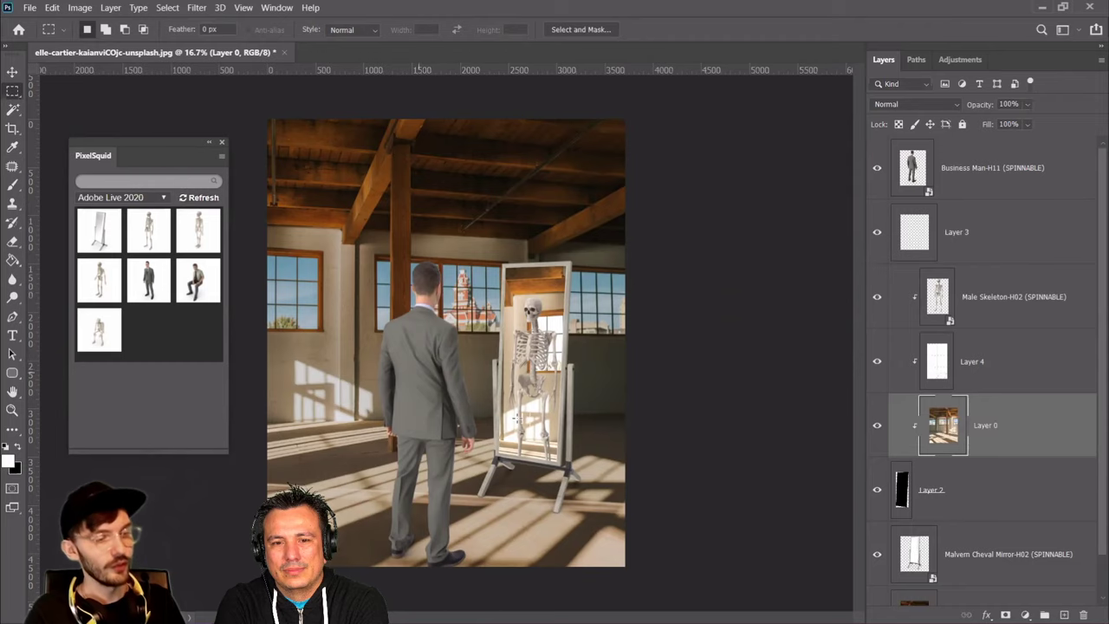
Select layers Business Man-H11 through Malvern Cheval Mirror, move them up-left, then nudge right
key(v)
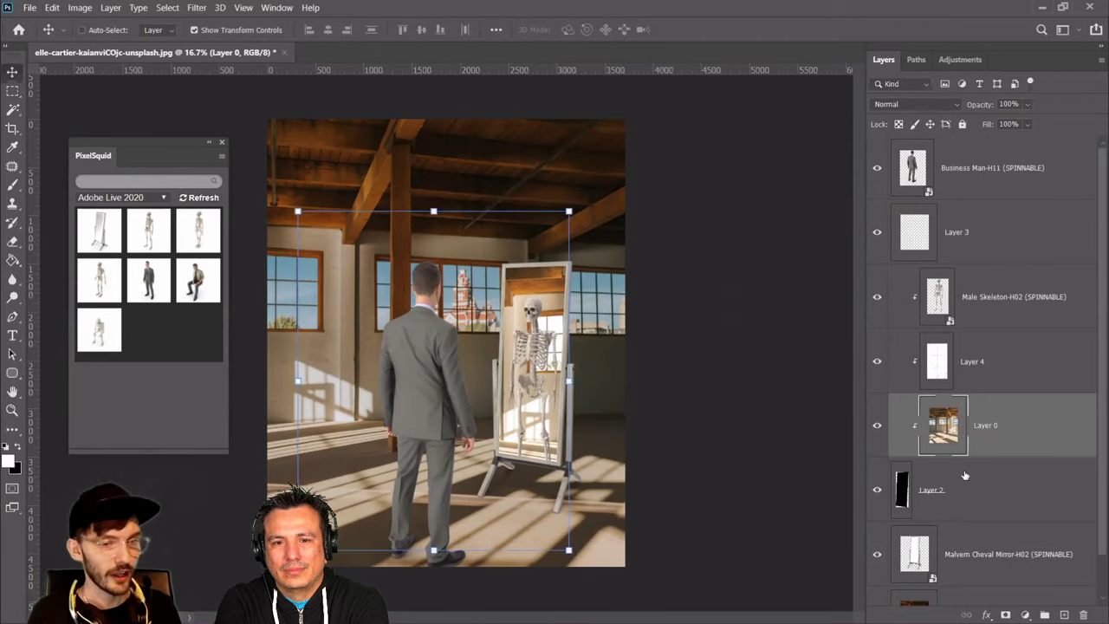
scroll(944, 503, down, 1)
click(953, 513)
scroll(972, 458, up, 1)
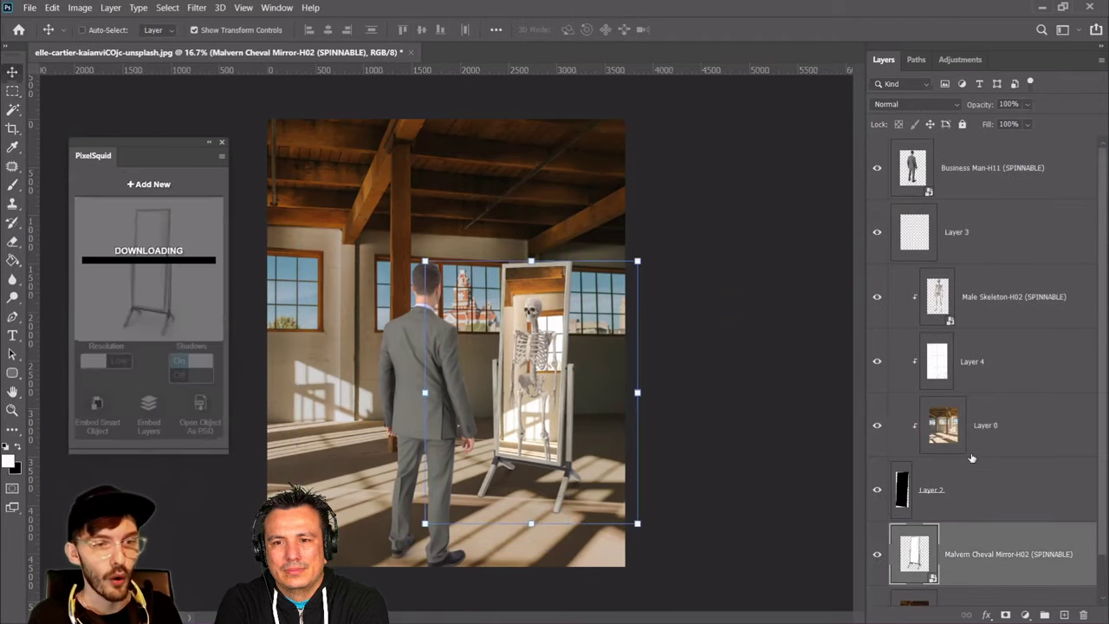
shift+click(966, 163)
drag(448, 439, 421, 426)
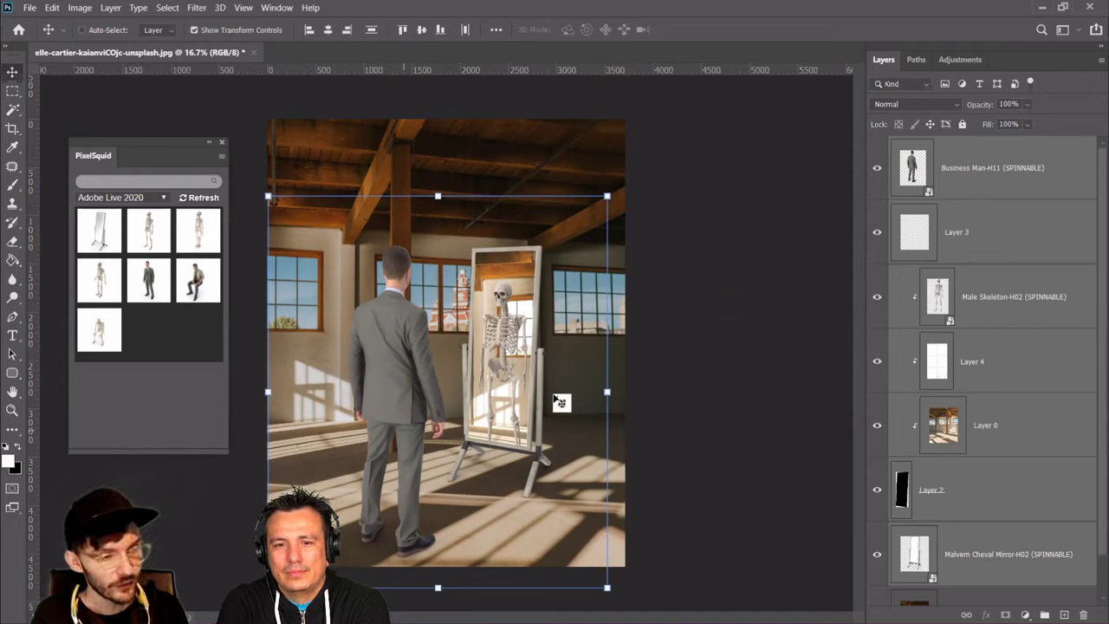
drag(508, 405, 517, 373)
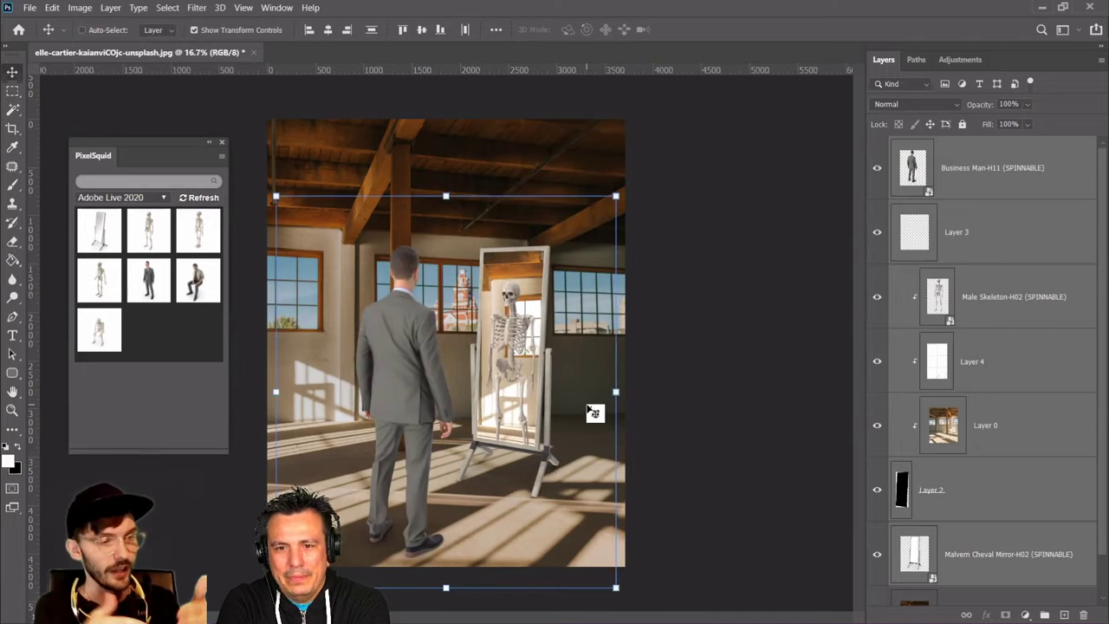
click(13, 90)
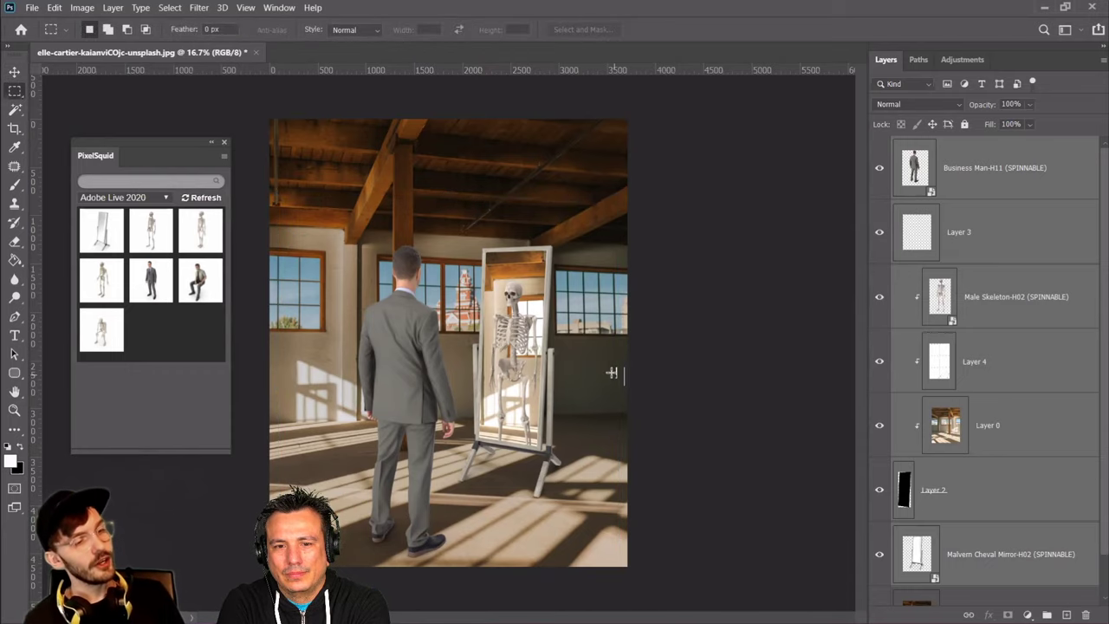
click(13, 71)
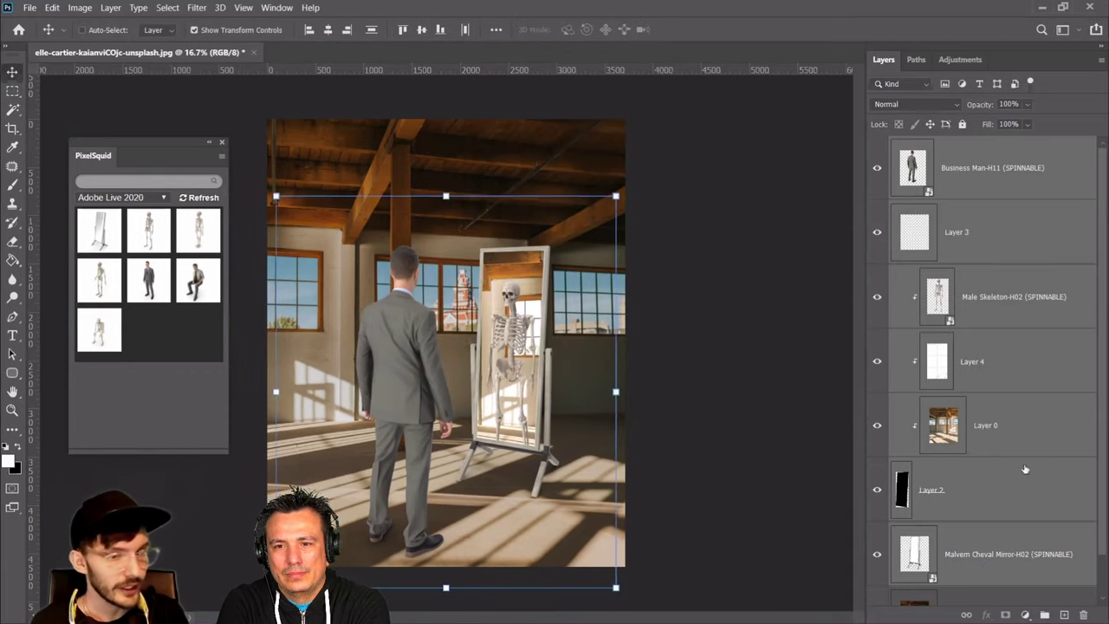
Duplicate the businessman layer and turn the lower copy solid black with Hue/Saturation
click(956, 171)
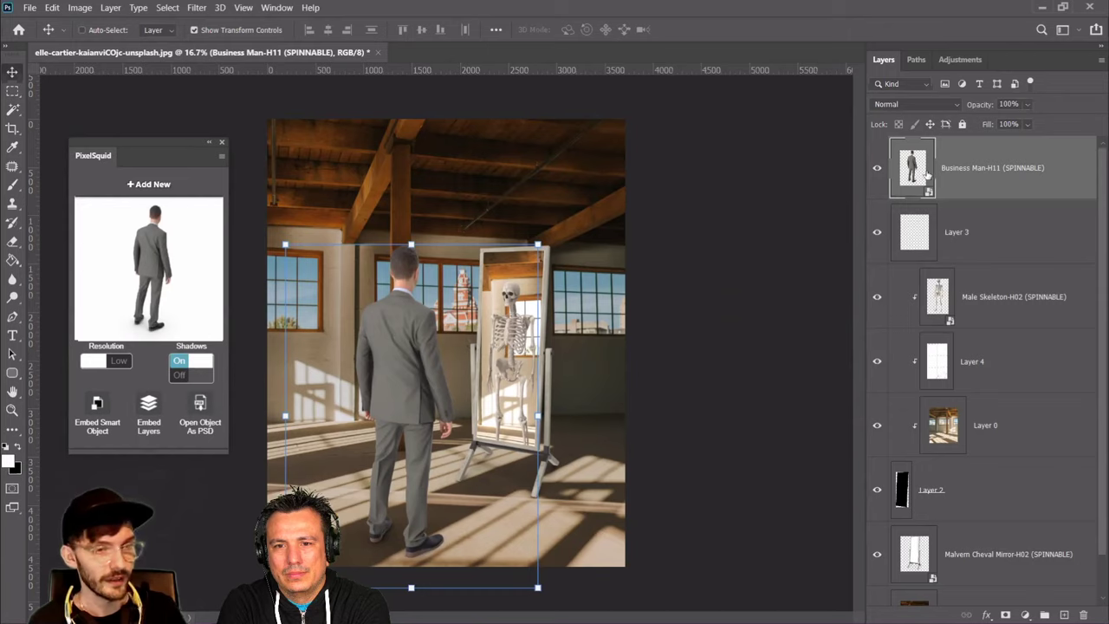
drag(917, 171, 897, 211)
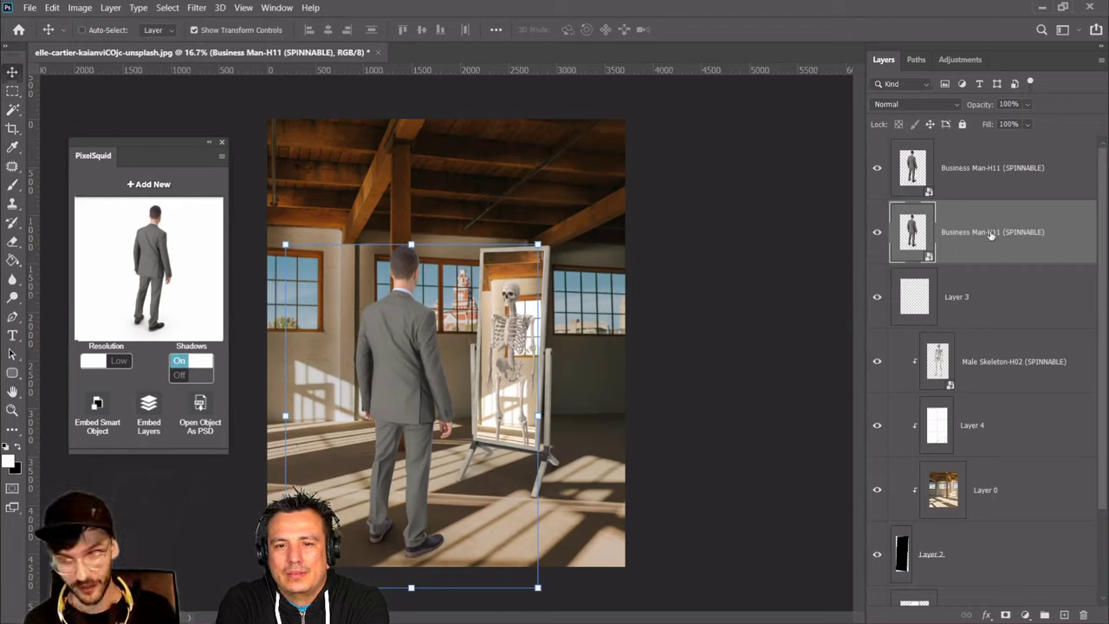
click(981, 188)
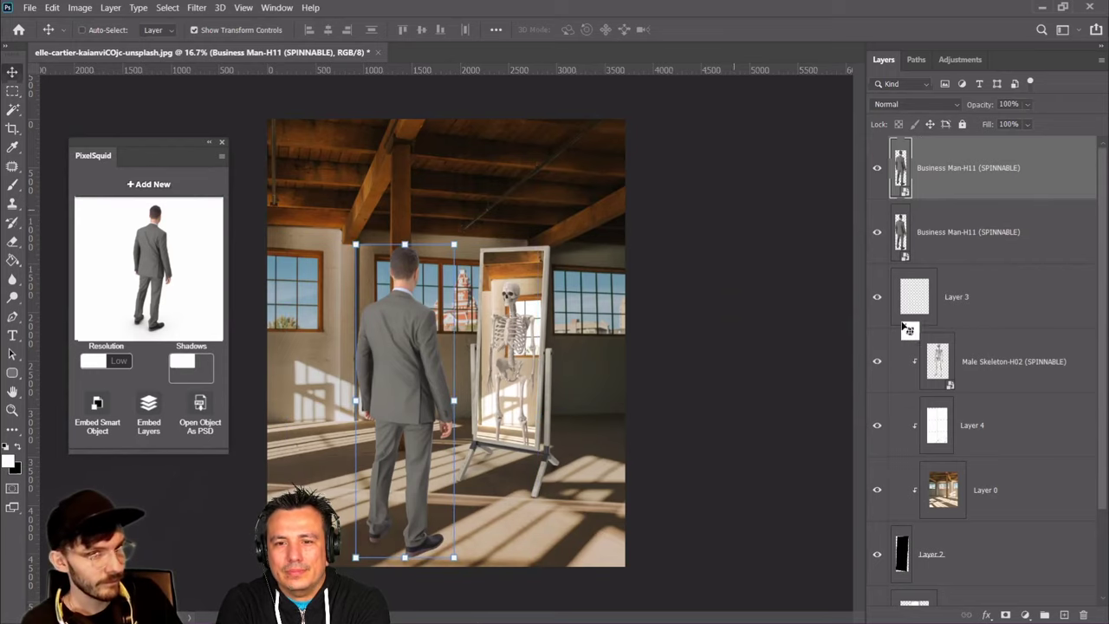
click(962, 250)
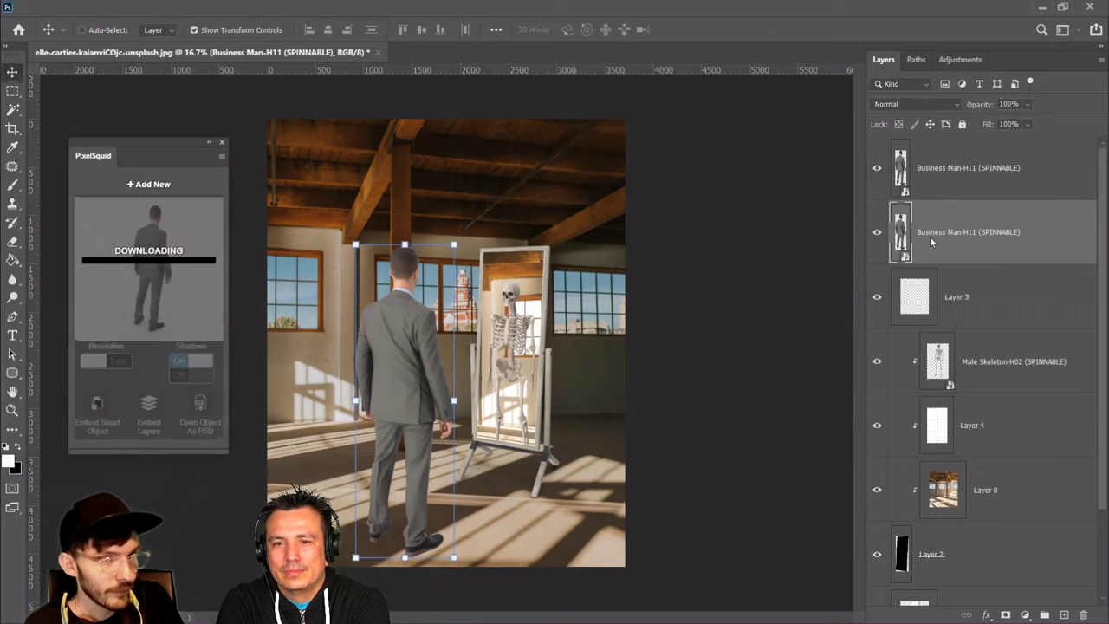
right_click(932, 234)
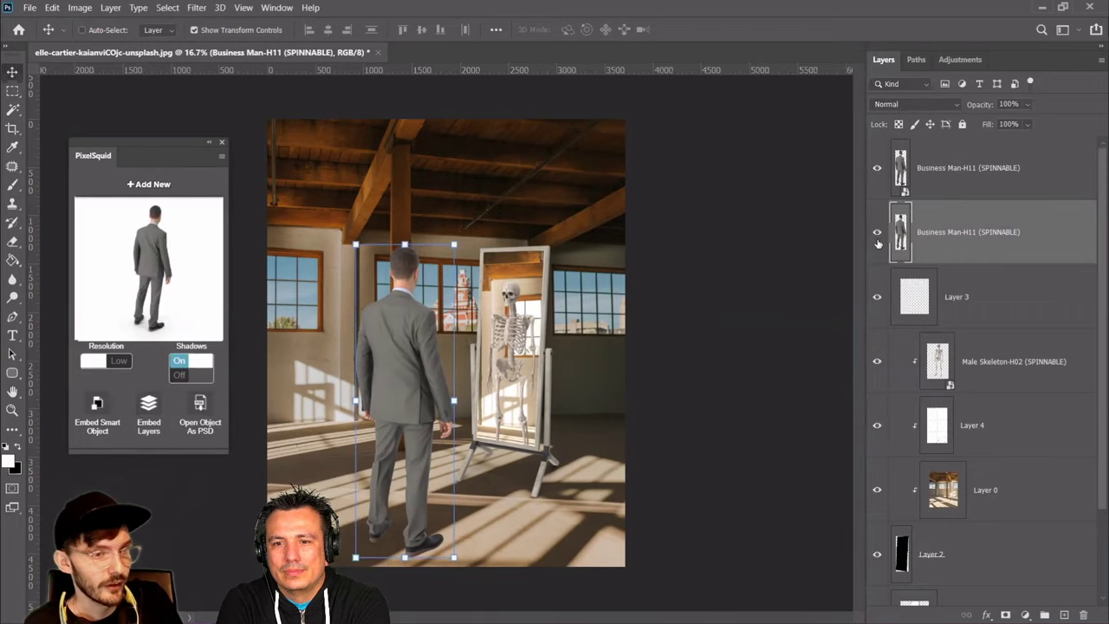
click(52, 8)
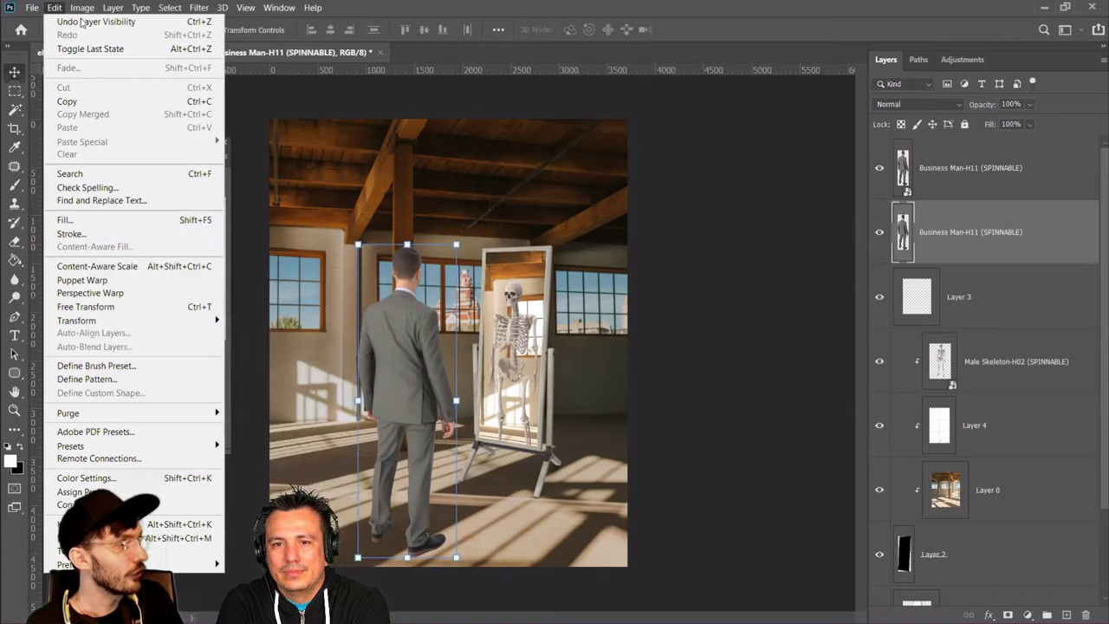
mouse_move(82, 8)
mouse_move(132, 45)
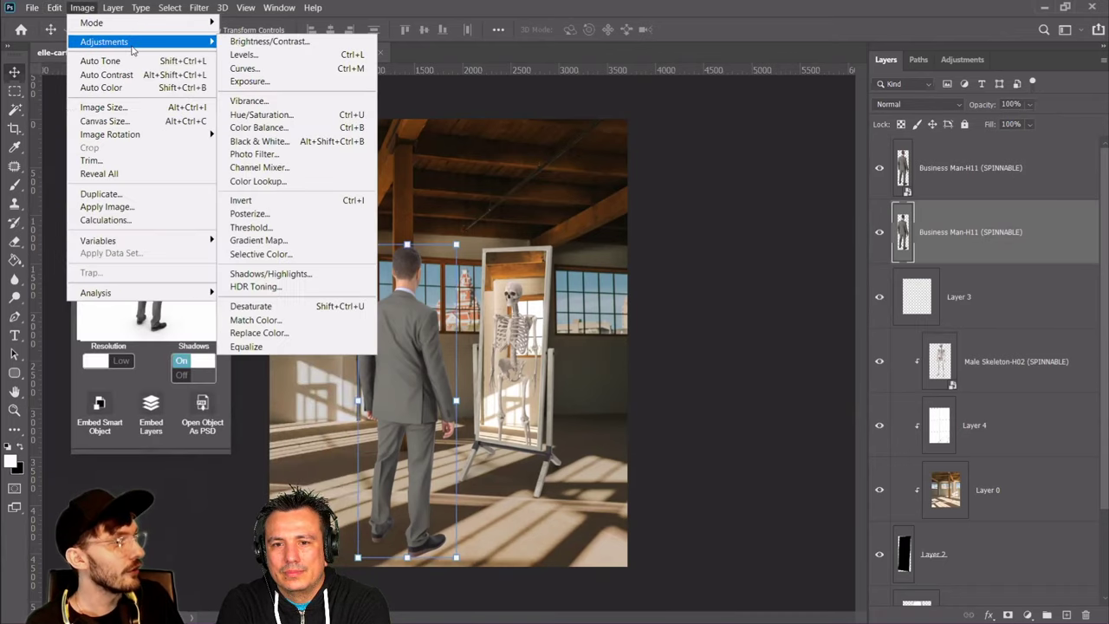
click(289, 119)
drag(806, 300, 541, 314)
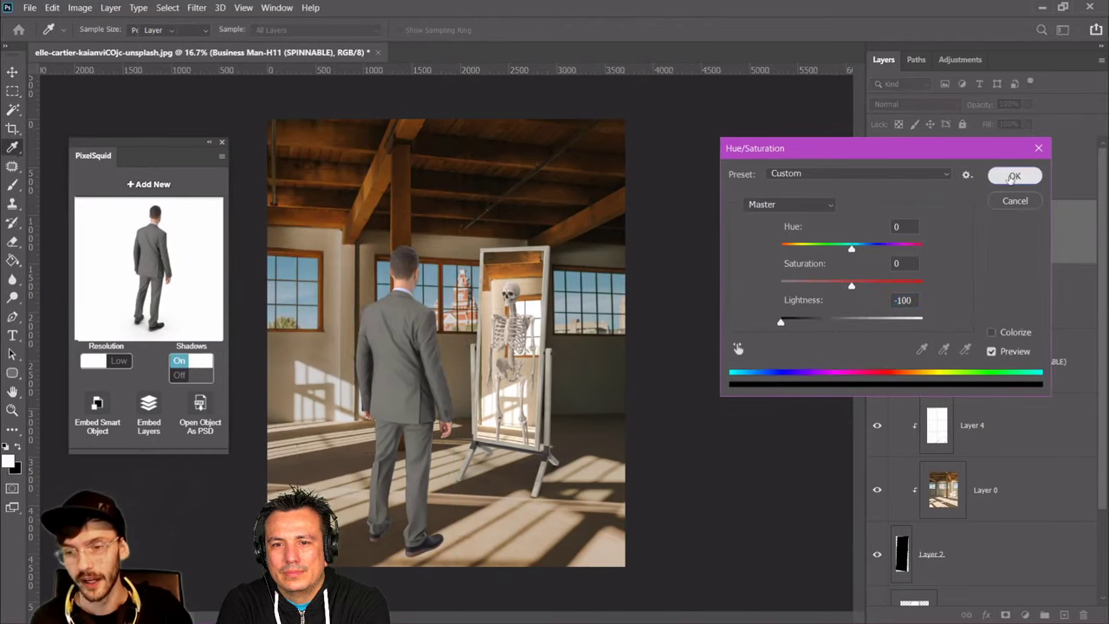
click(1018, 175)
Move and rotate the black silhouette so it lies across the floor at about 90°
key(v)
drag(450, 426, 528, 425)
drag(491, 505, 435, 498)
drag(424, 229, 578, 329)
drag(499, 358, 585, 503)
drag(723, 408, 748, 485)
key(Return)
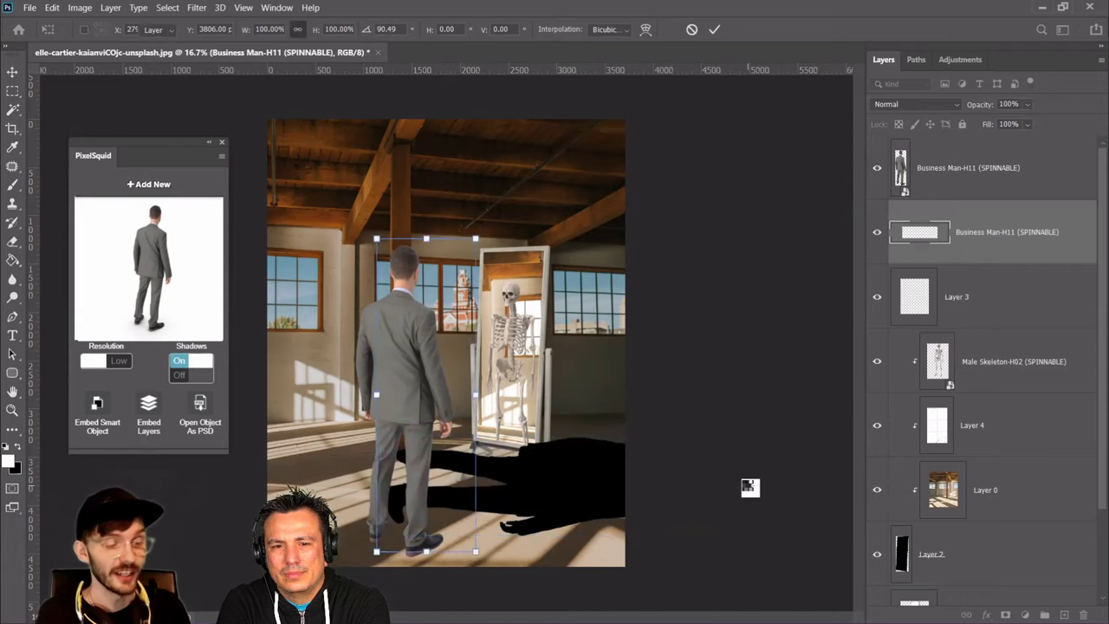
Flip the shadow horizontally, rotate it to 120°, and place it at the man's feet
click(51, 9)
mouse_move(161, 320)
click(247, 531)
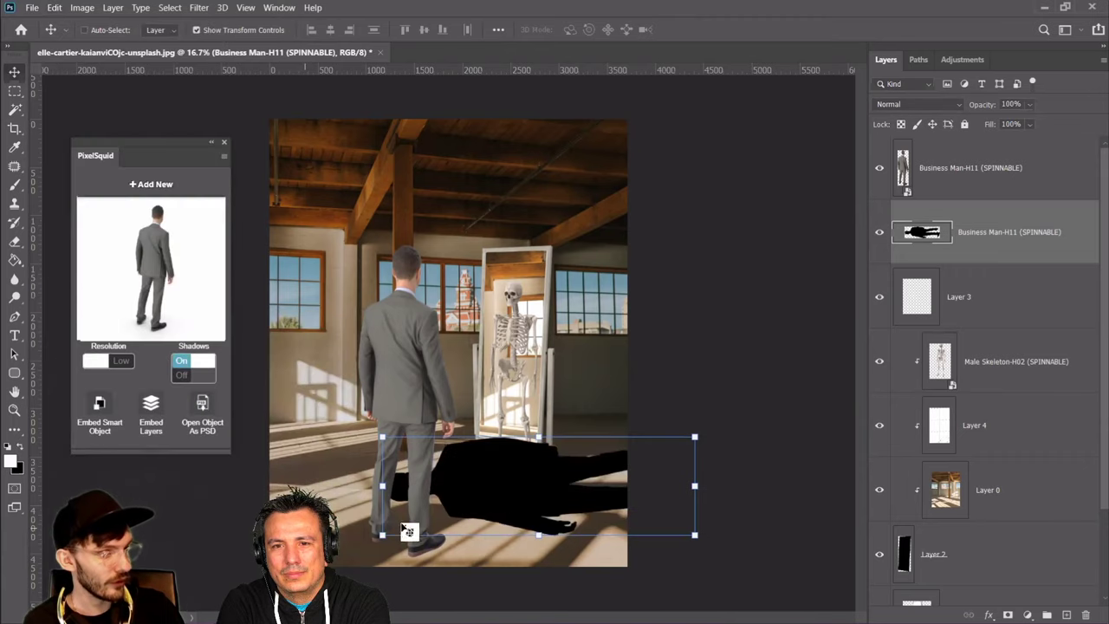
drag(535, 425, 588, 515)
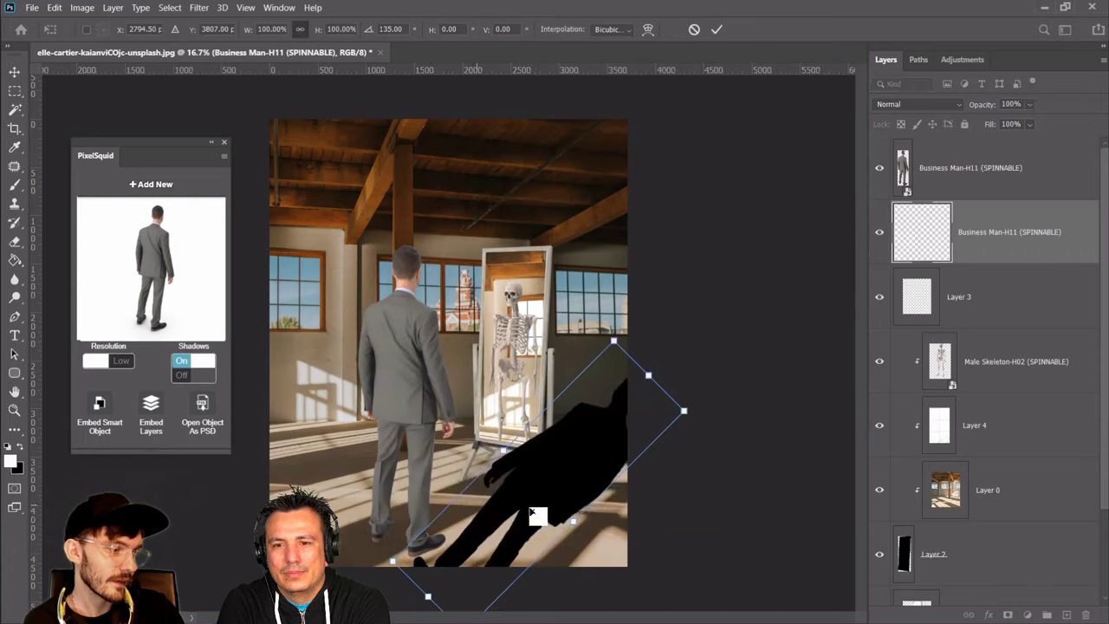
drag(531, 506, 507, 447)
key(Return)
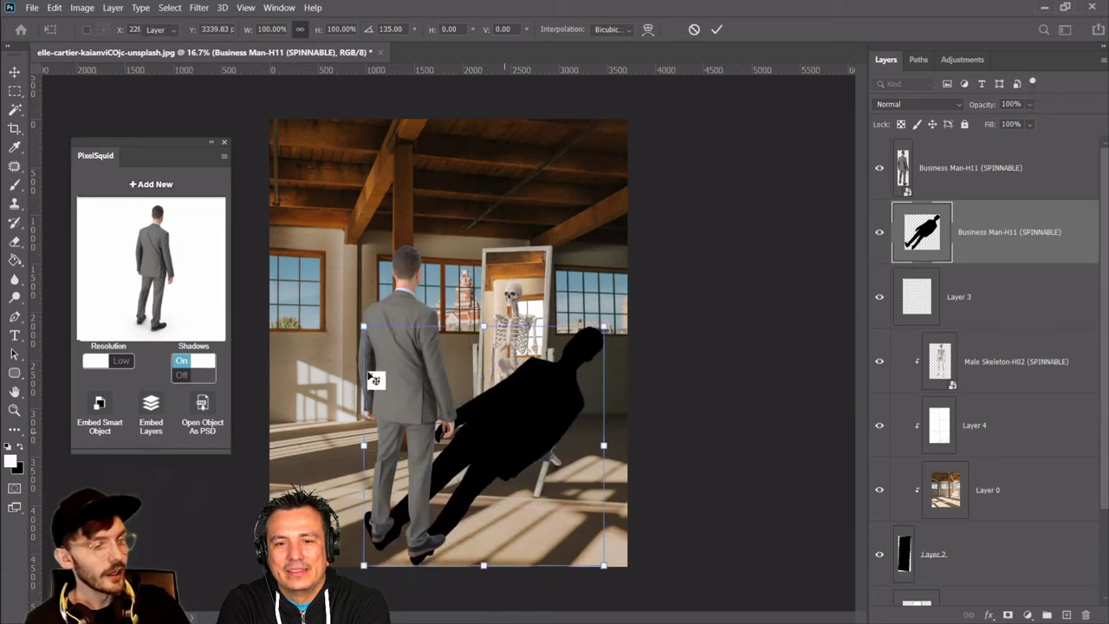
Perspective-skew the shadow so it slants across the floor from his feet
click(52, 9)
mouse_move(139, 322)
click(277, 397)
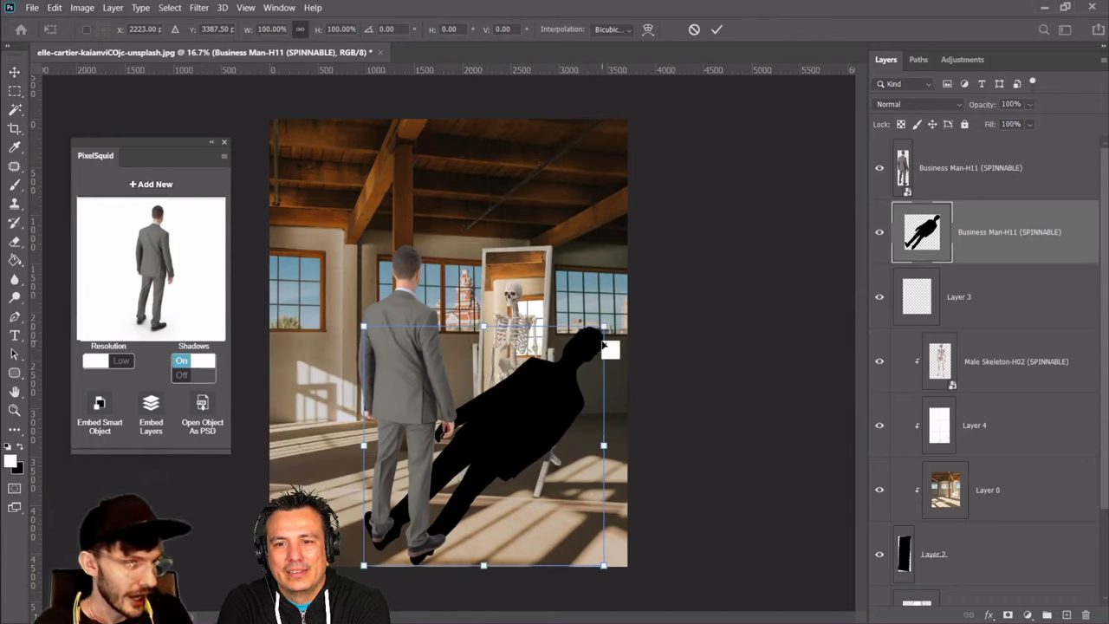
drag(604, 448, 604, 512)
drag(482, 357, 523, 363)
drag(485, 596, 458, 564)
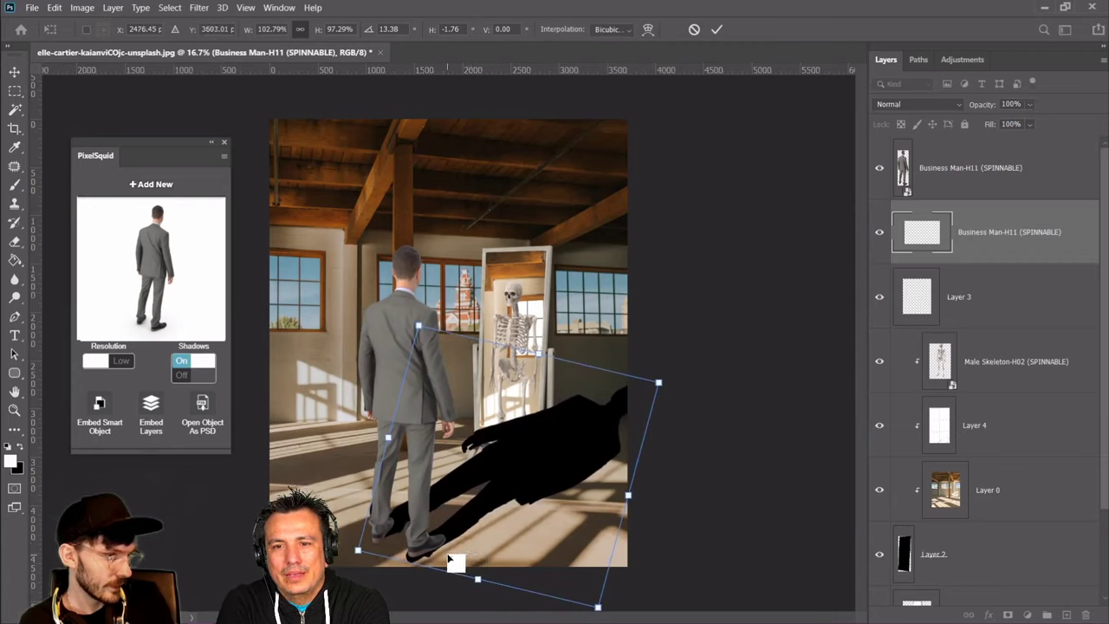
key(Return)
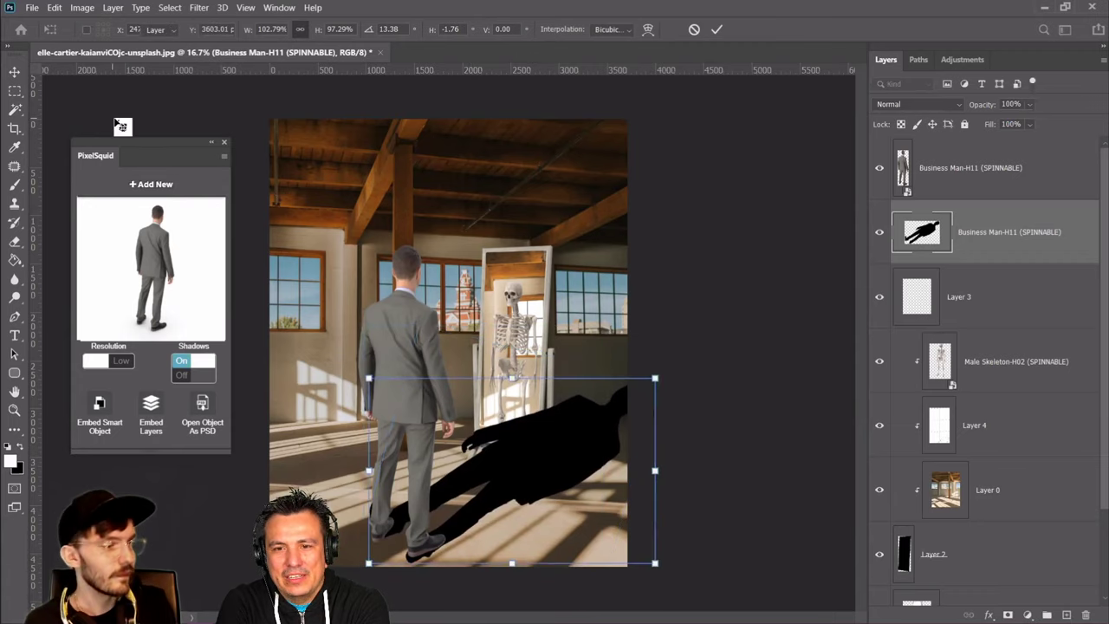
click(54, 7)
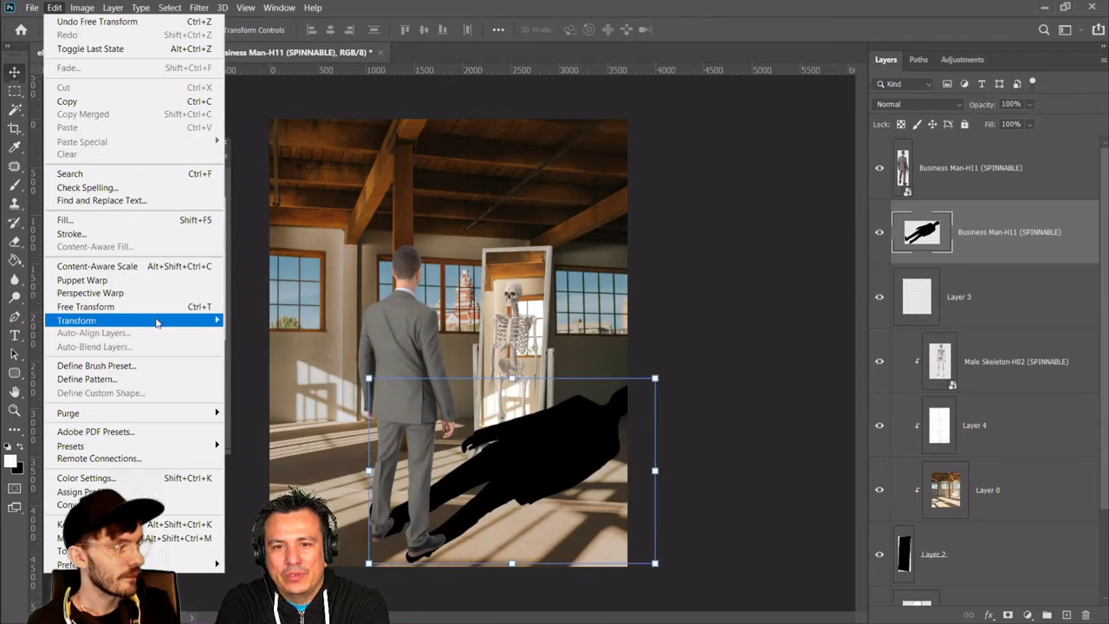
Warp the shadow, pulling its right edge, far corner and lower end inward
mouse_move(157, 323)
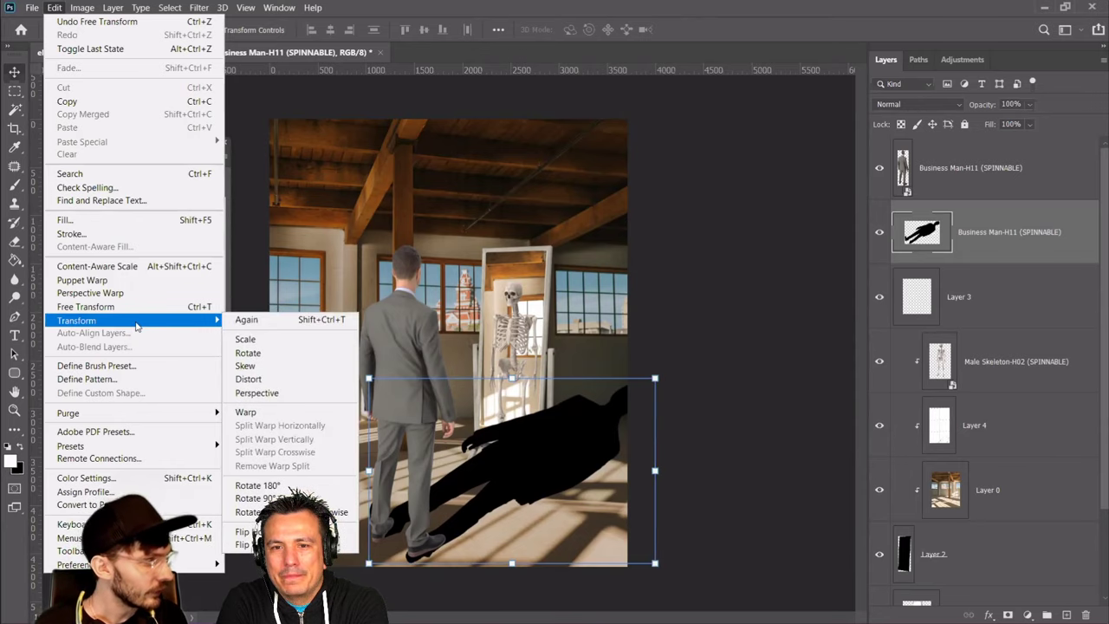
click(260, 414)
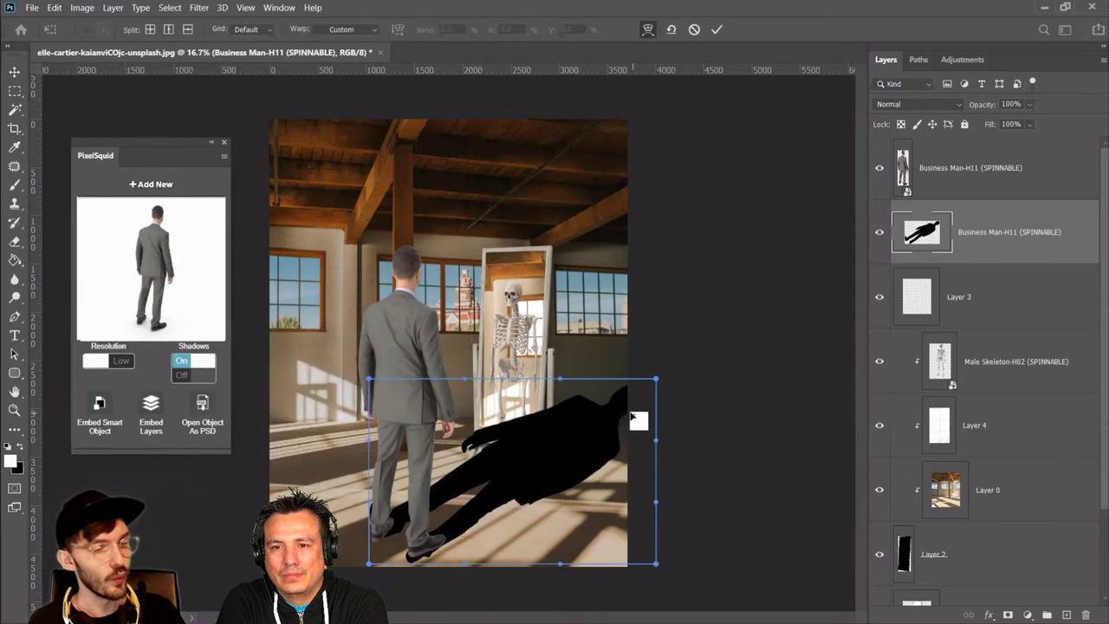
drag(594, 441, 587, 437)
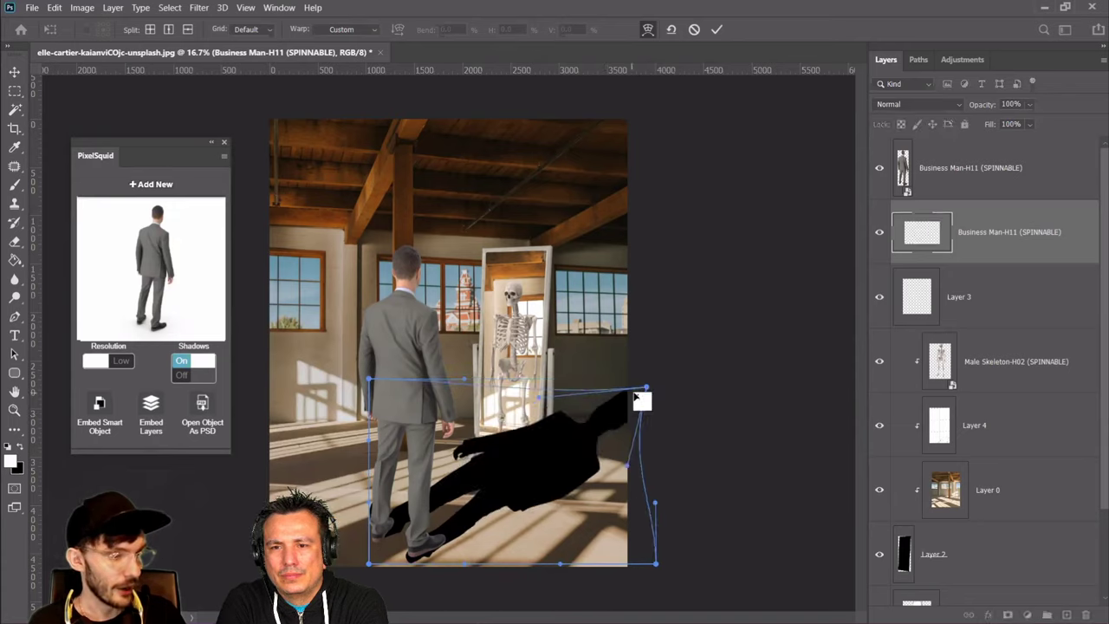
drag(648, 390, 612, 419)
mouse_move(520, 451)
mouse_down()
mouse_move(503, 453)
mouse_move(514, 447)
mouse_up()
drag(641, 511, 593, 395)
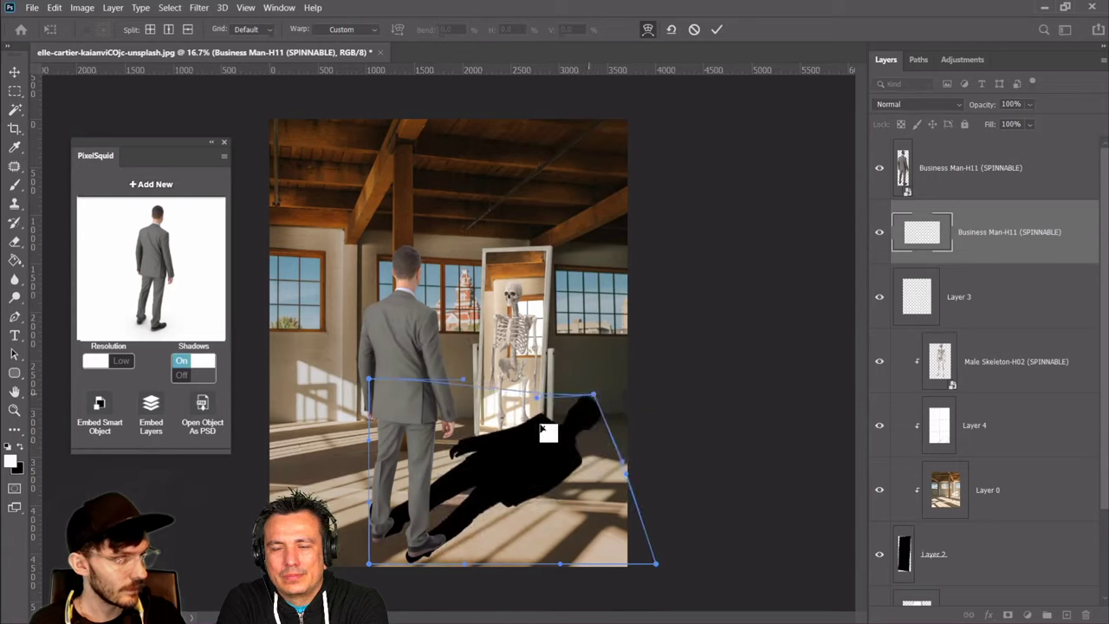
drag(516, 405, 503, 402)
drag(656, 563, 625, 530)
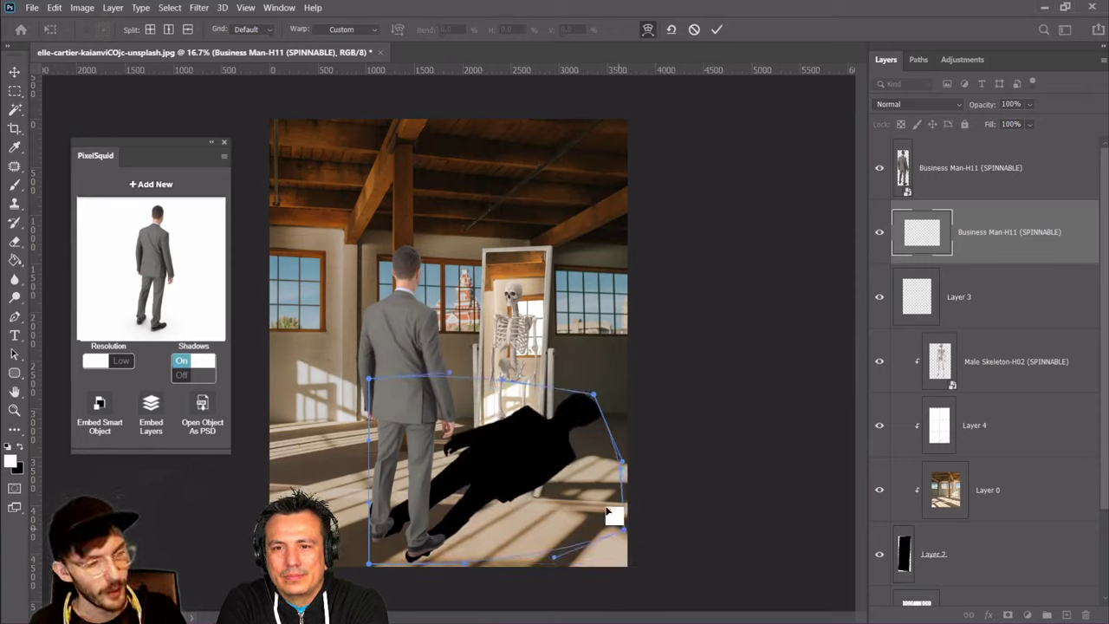
Refine the warped shadow's head, shoulders and middle, then move its layer beneath the mirror
mouse_move(561, 418)
mouse_down()
mouse_move(540, 438)
mouse_move(549, 438)
mouse_move(544, 414)
mouse_up()
drag(618, 532, 594, 515)
drag(481, 414, 490, 439)
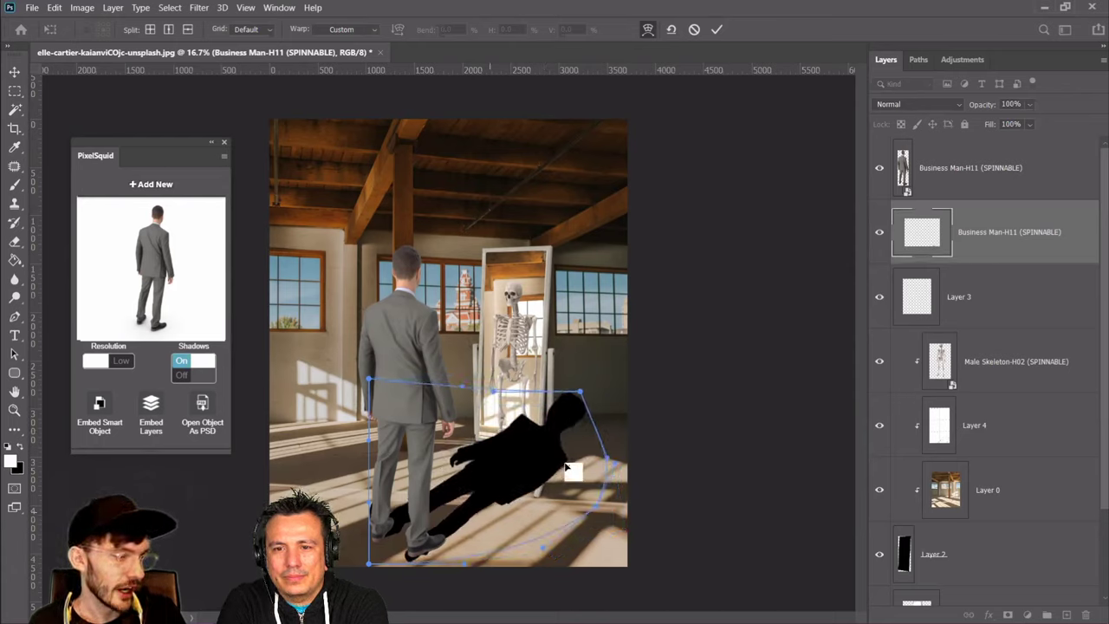
drag(586, 419, 610, 440)
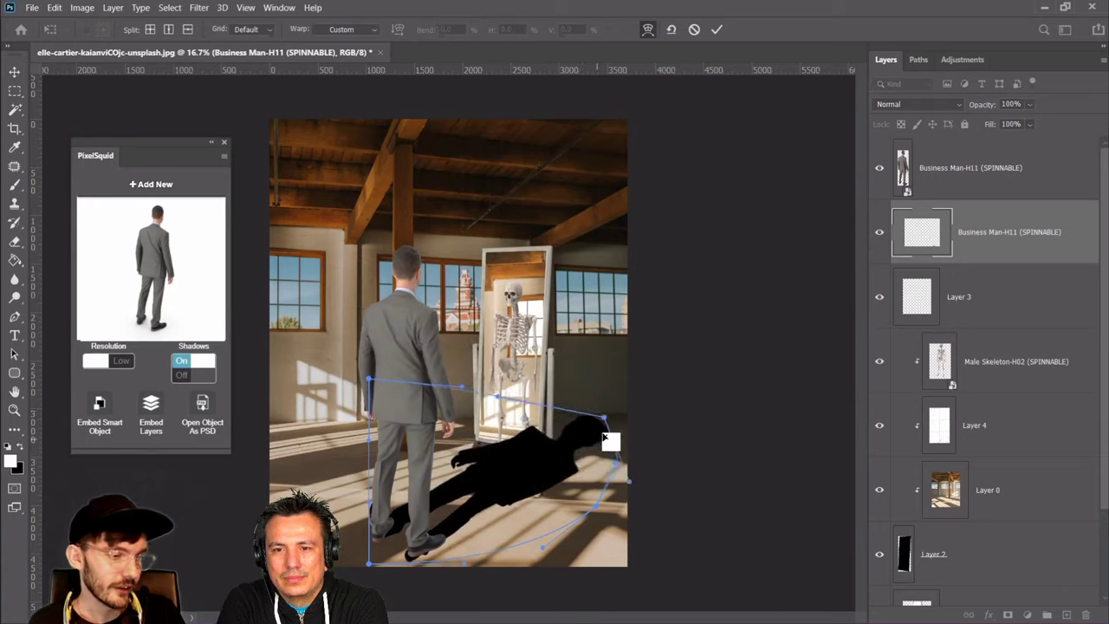
drag(496, 458, 524, 501)
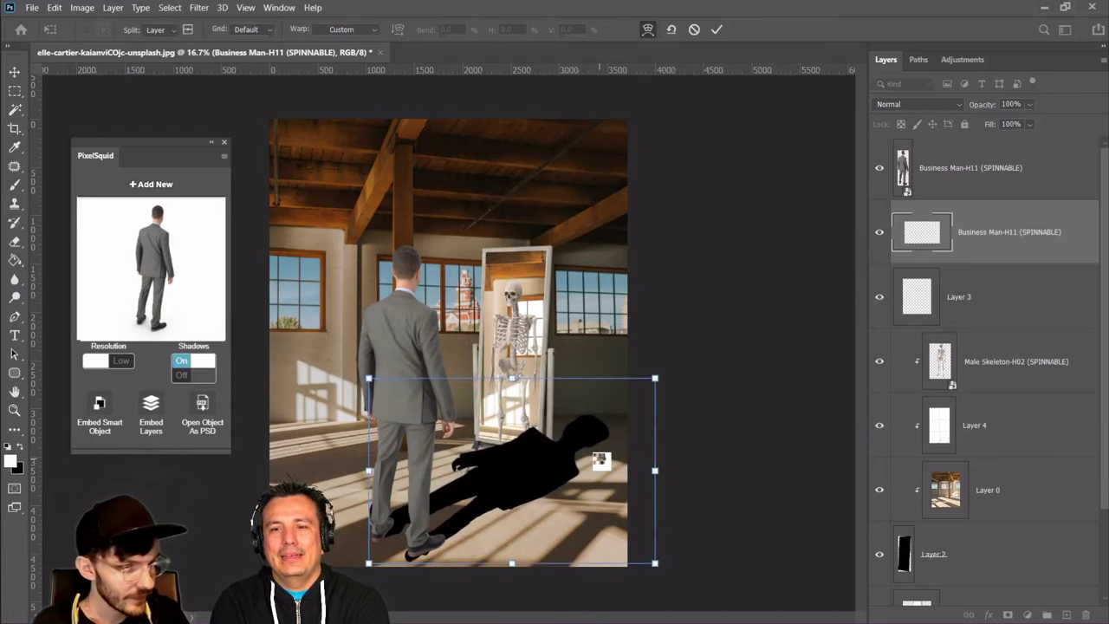
key(Return)
drag(918, 261, 947, 542)
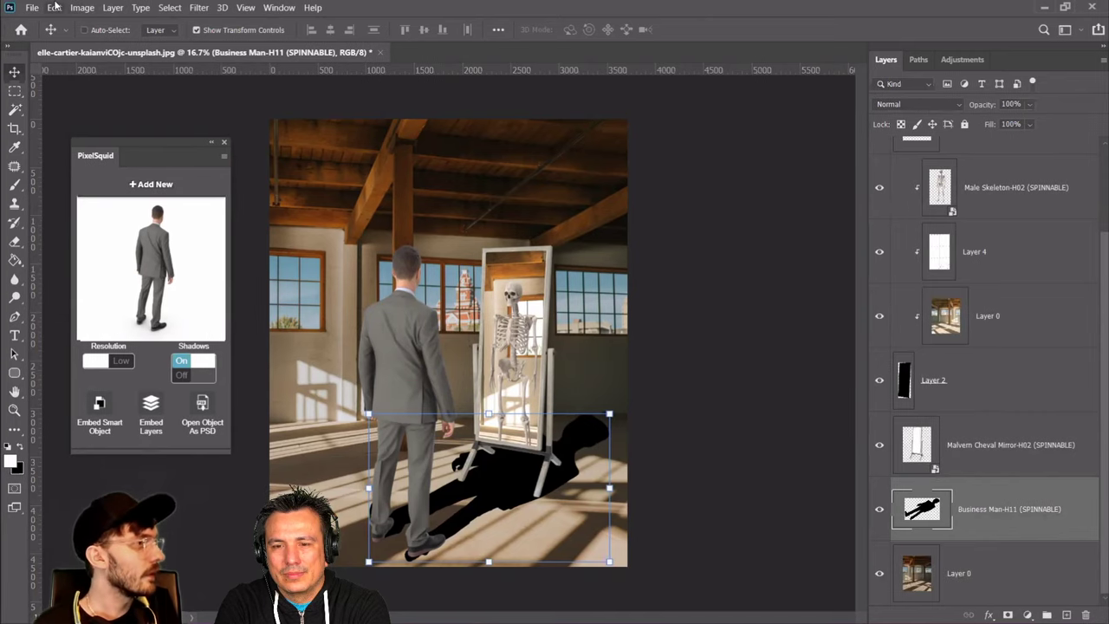
Warp the floor shadow again, adjusting its edges and corners around his feet and the mirror stand
click(53, 7)
mouse_move(136, 321)
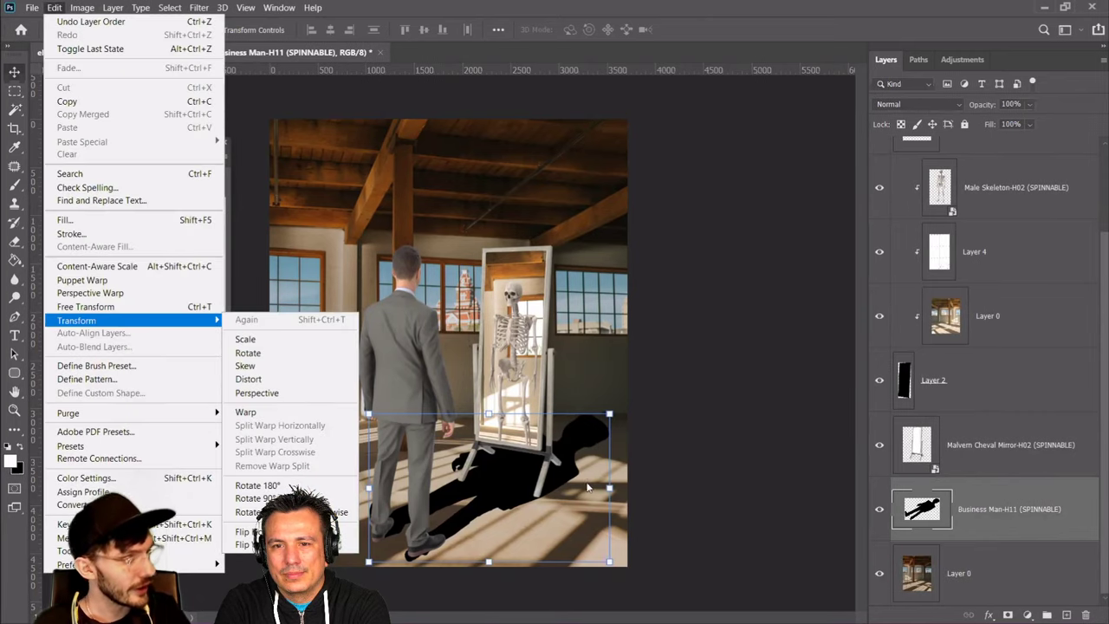
click(260, 412)
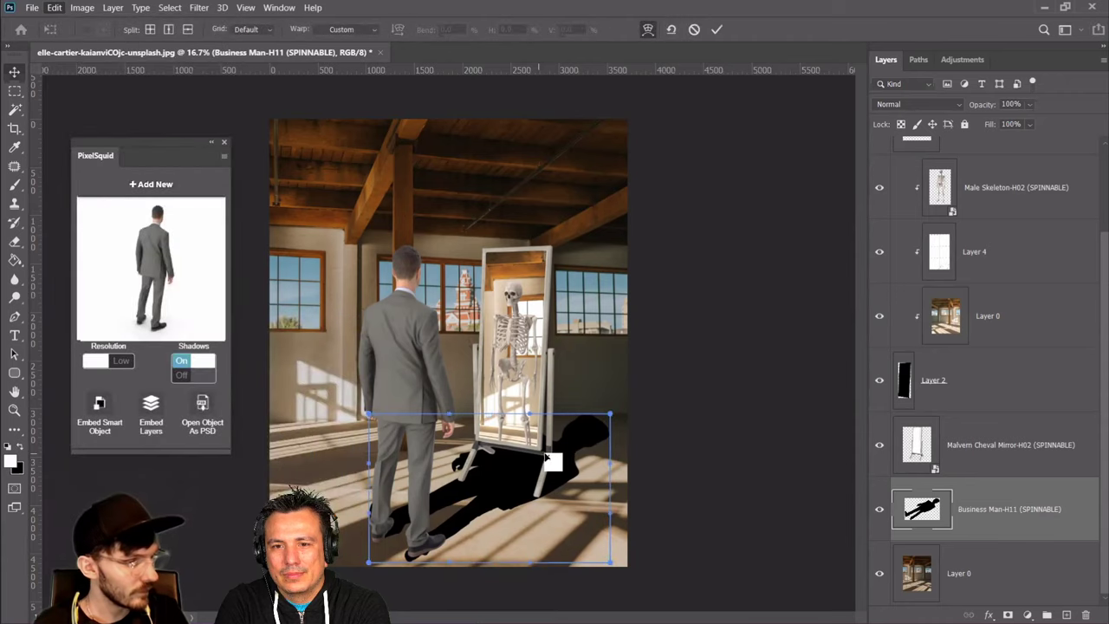
drag(483, 462, 477, 463)
drag(496, 548, 507, 550)
drag(577, 441, 615, 436)
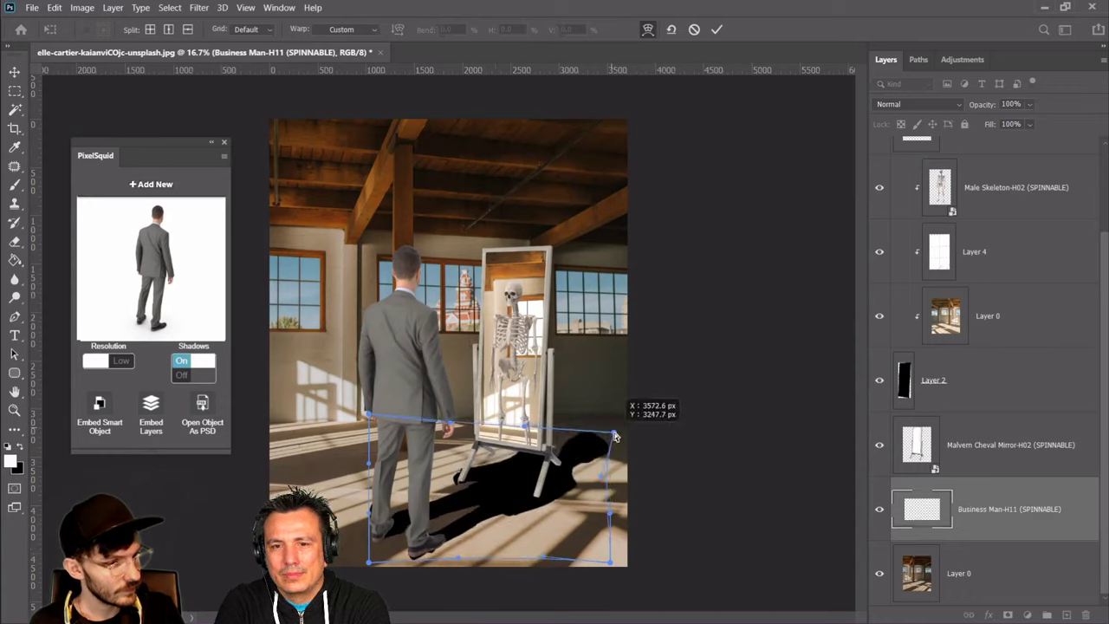
drag(594, 509, 596, 499)
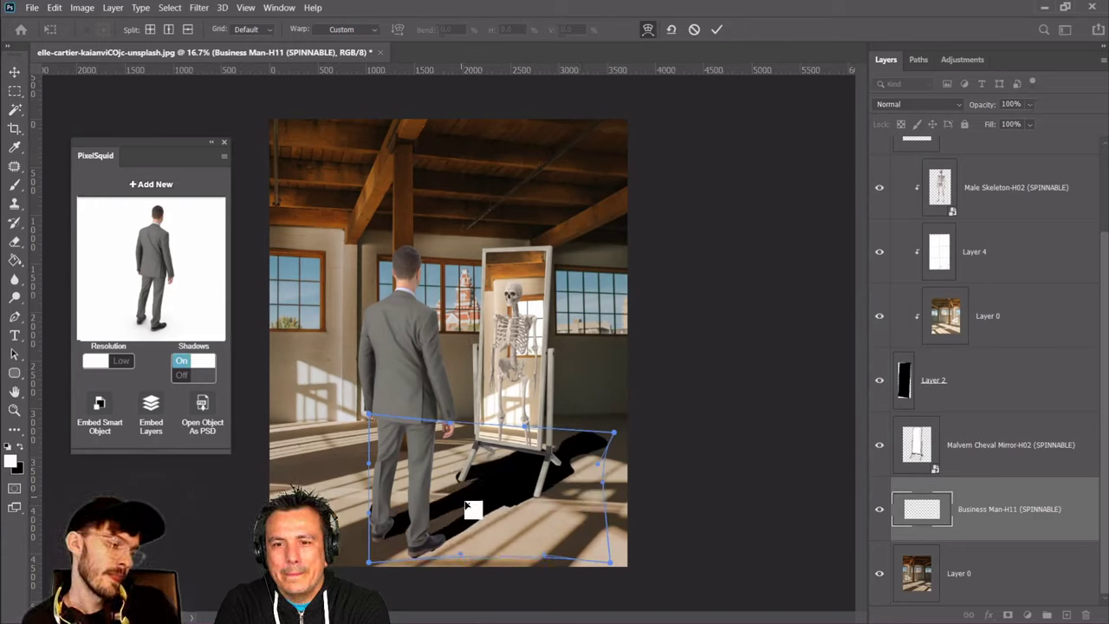
drag(606, 442, 587, 425)
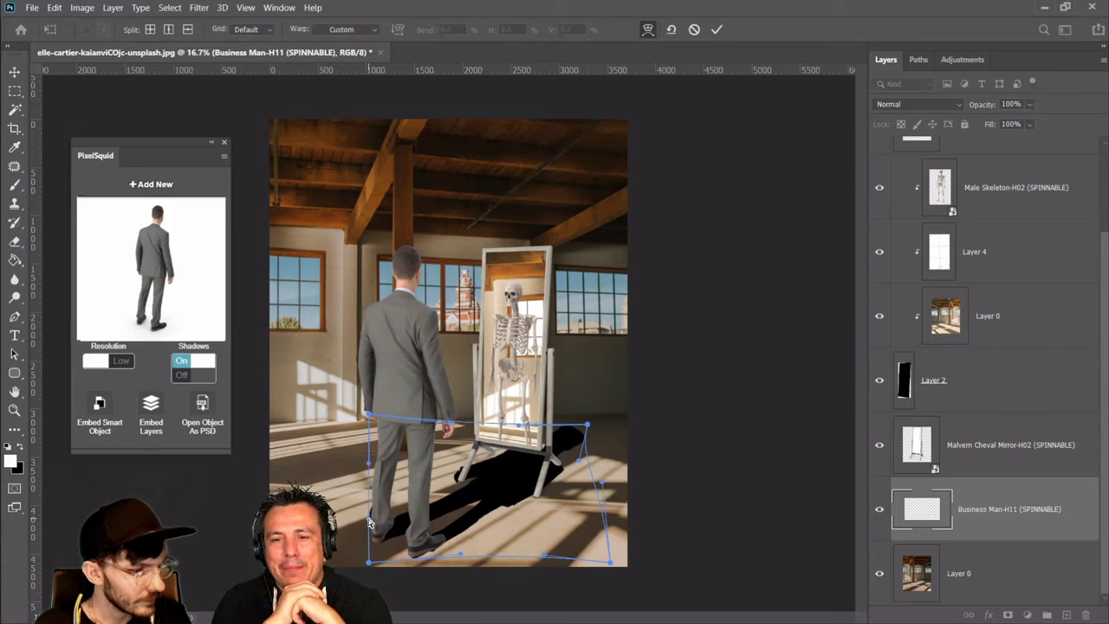
drag(369, 416, 361, 442)
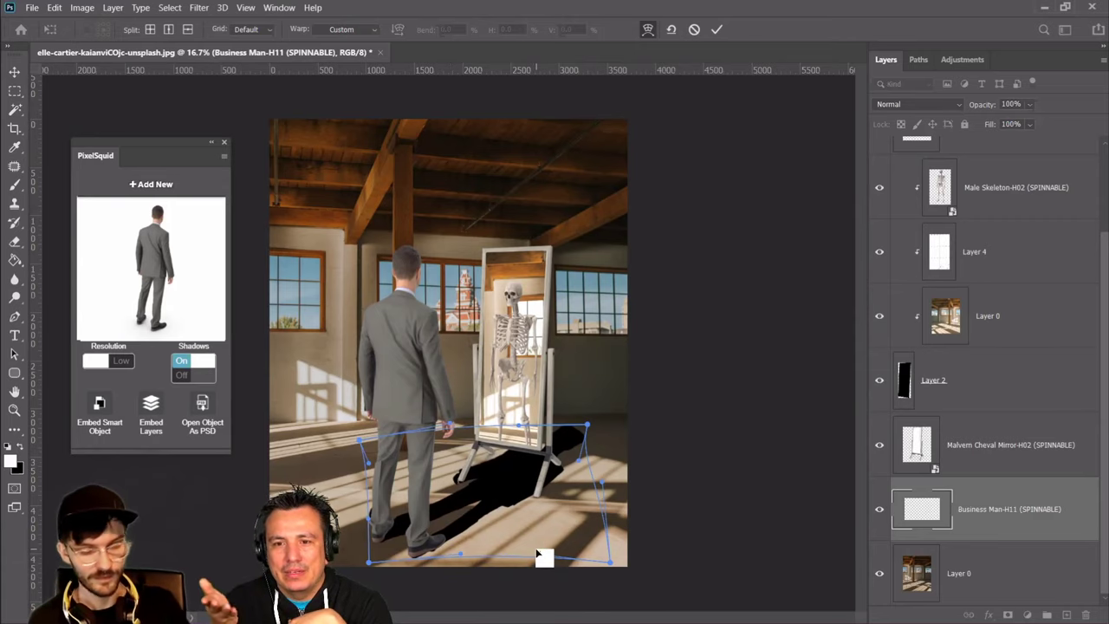
key(Return)
click(198, 7)
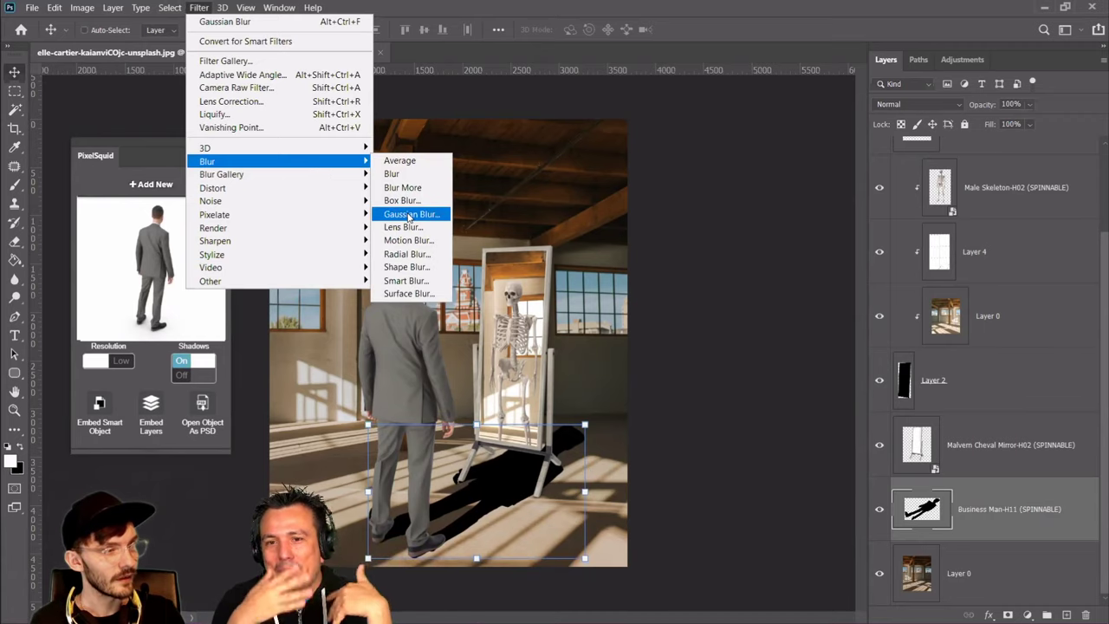
Apply a Gaussian Blur to the shadow, settling on a 5.6-pixel radius after trying larger values
mouse_move(260, 162)
click(396, 215)
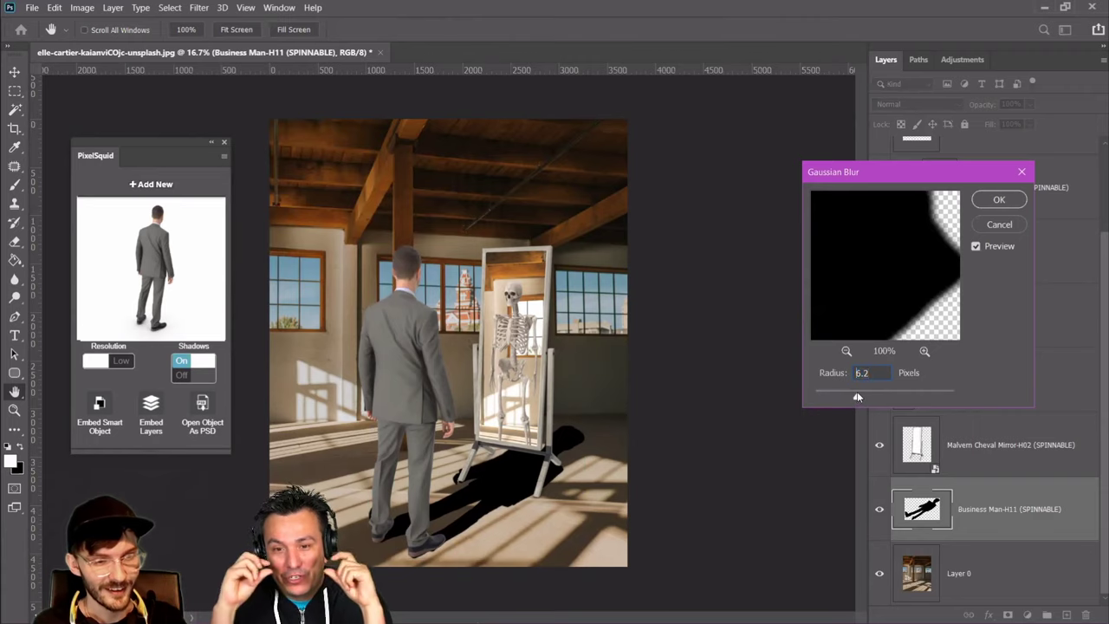
drag(856, 395, 866, 396)
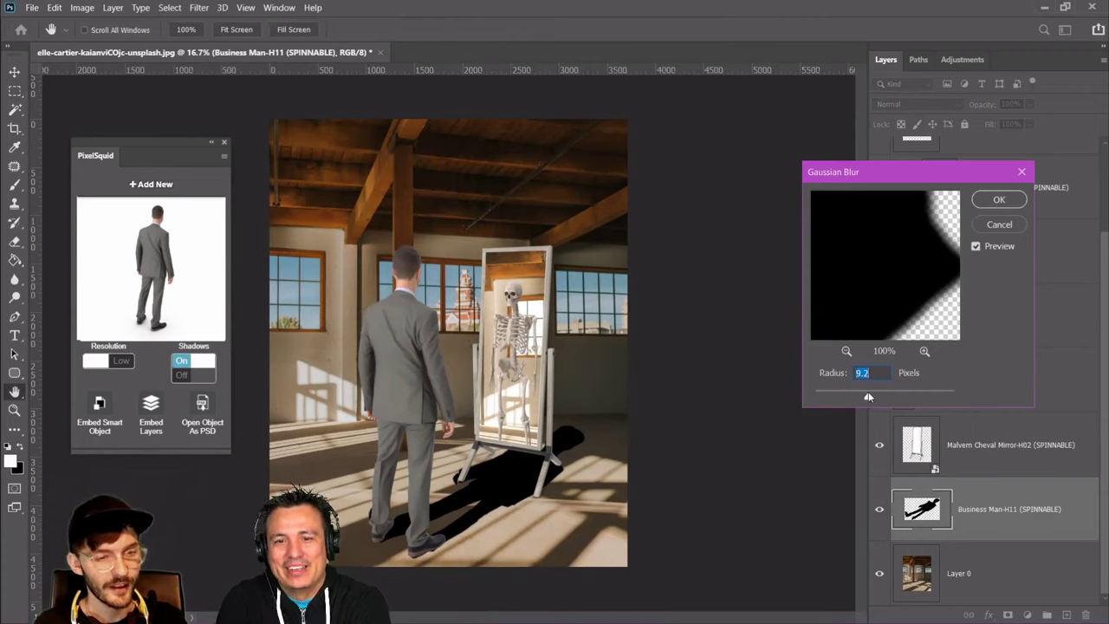
drag(867, 395, 877, 396)
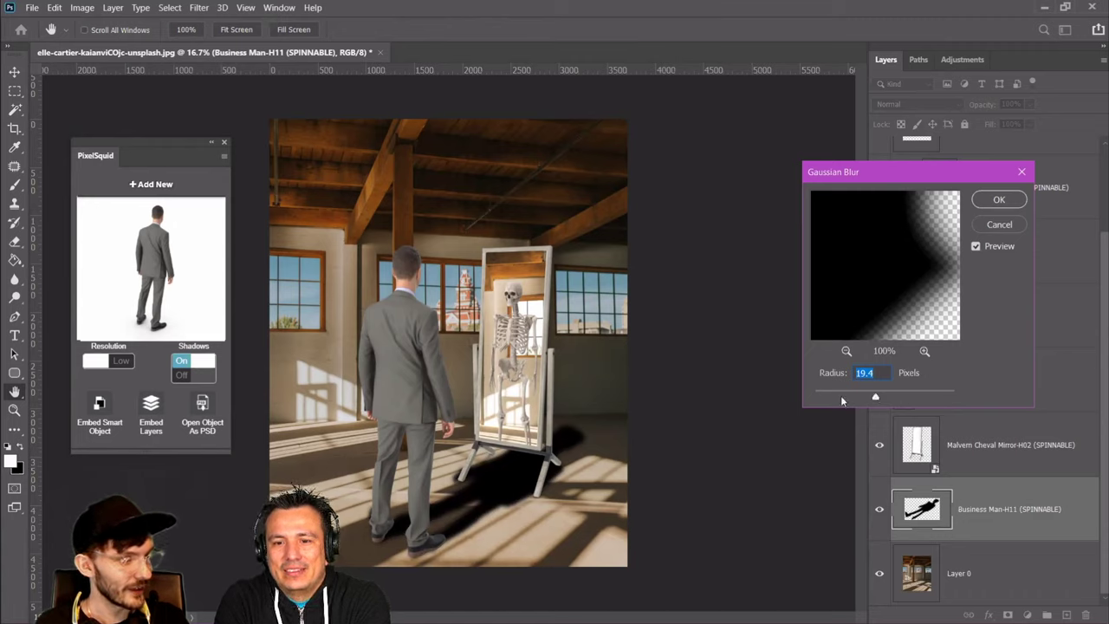
click(856, 395)
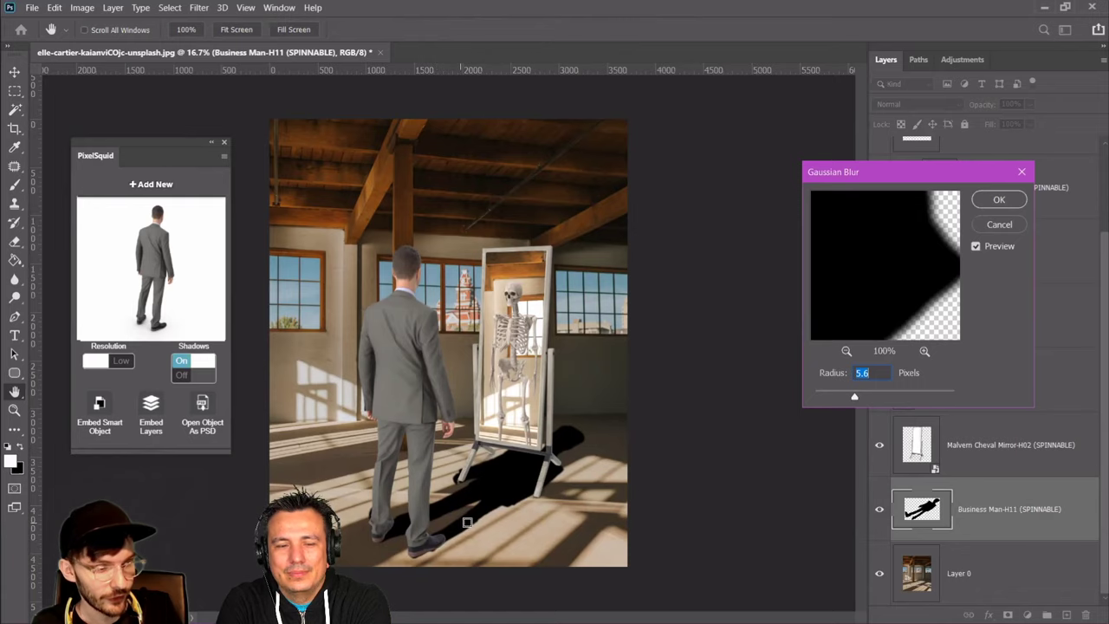
key(Return)
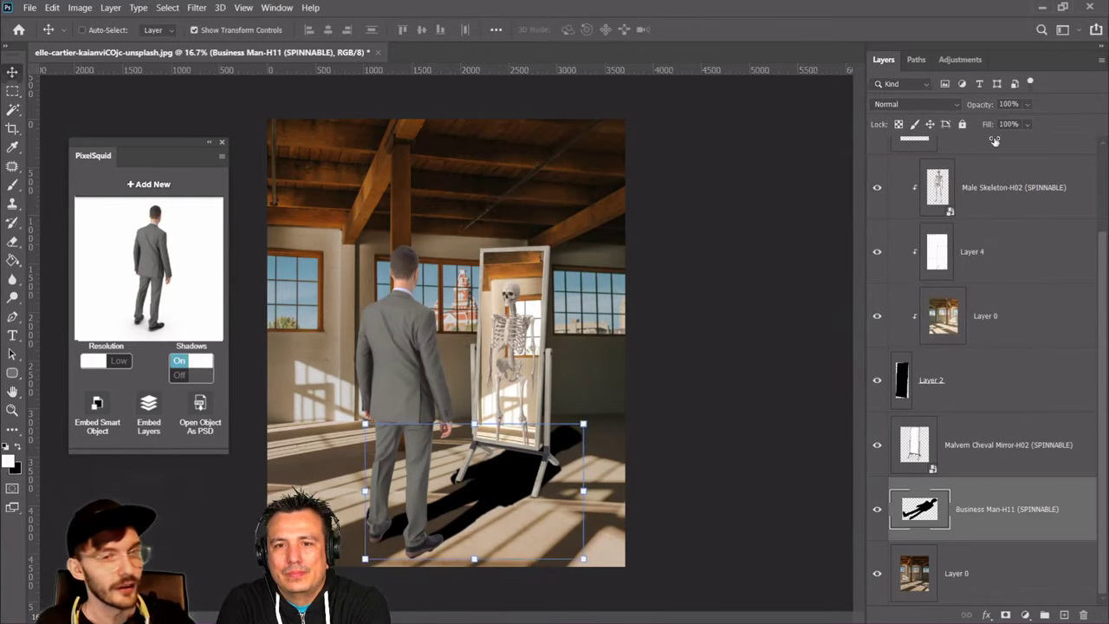
Set the man's floor shadow layer to 42% opacity and pick the Eraser tool
click(1027, 104)
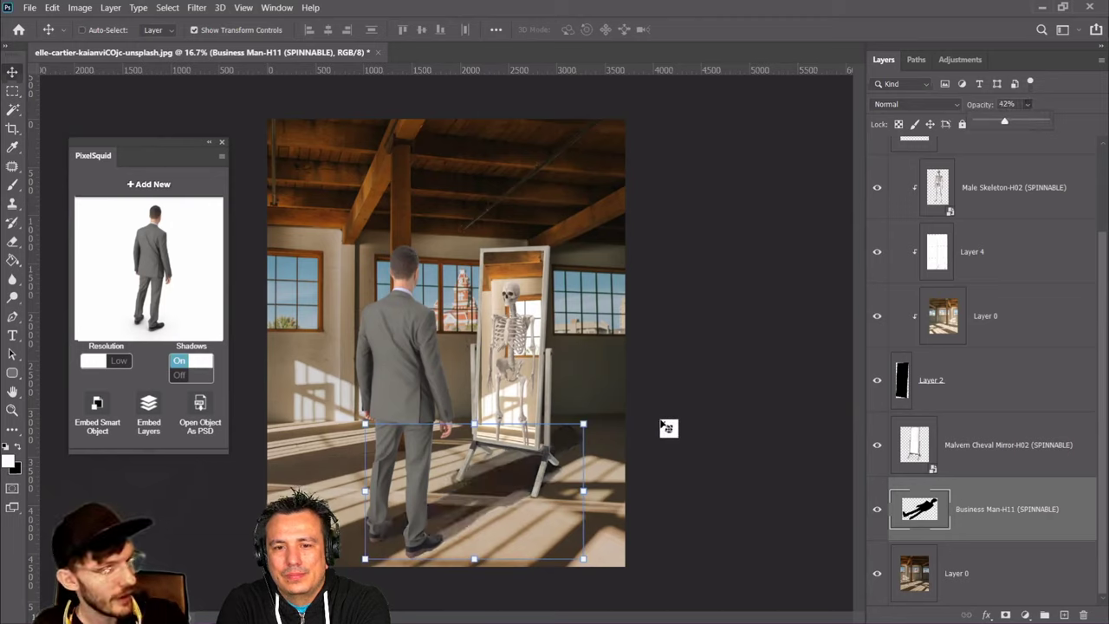
click(531, 536)
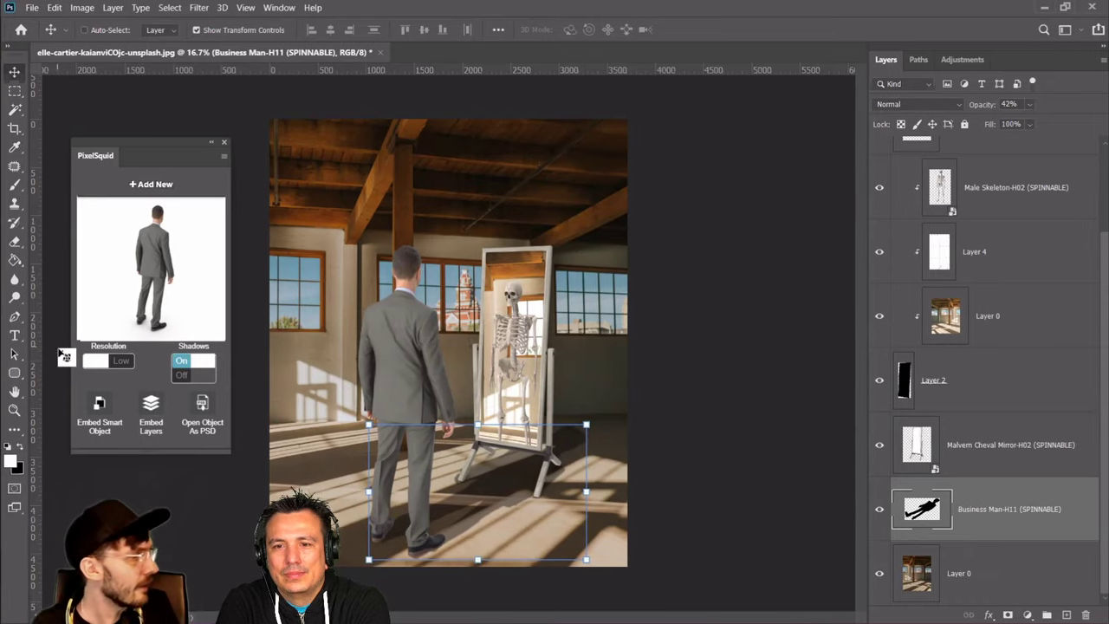
click(8, 240)
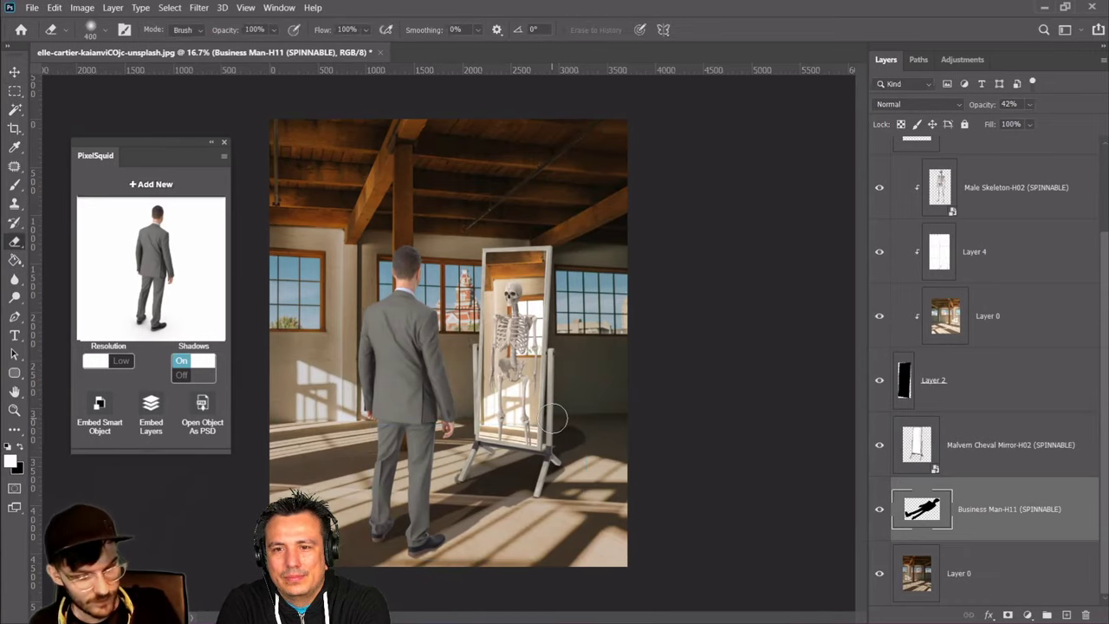
Softly erase the shadow's far end with a large eraser at low opacity
key(bracketright)
key(bracketright)
key(bracketright)
key(bracketright)
click(274, 29)
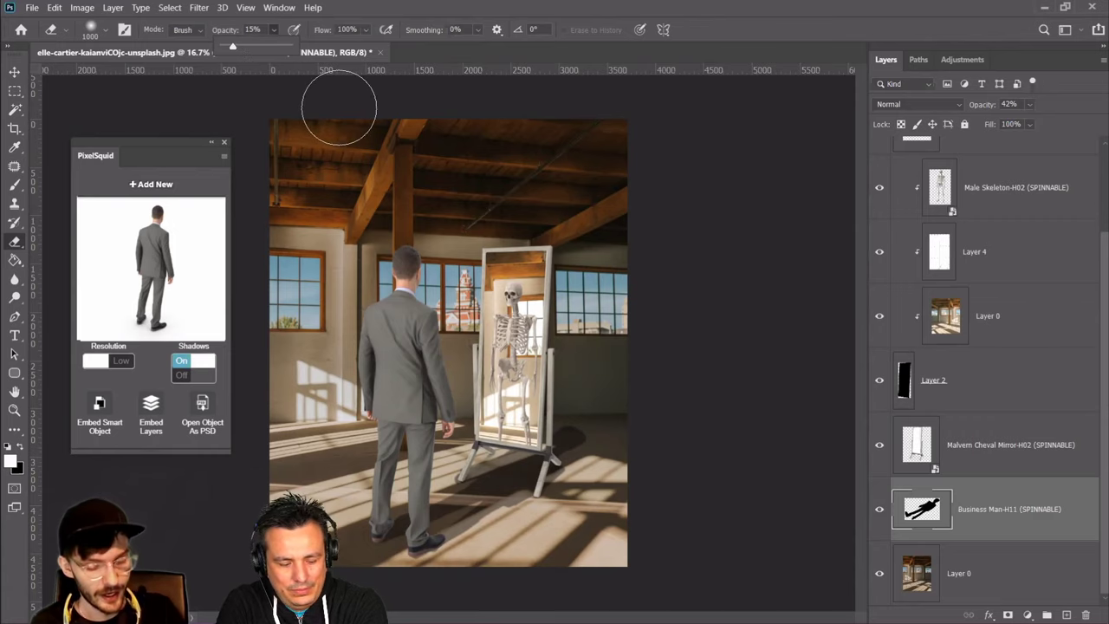
key(bracketleft)
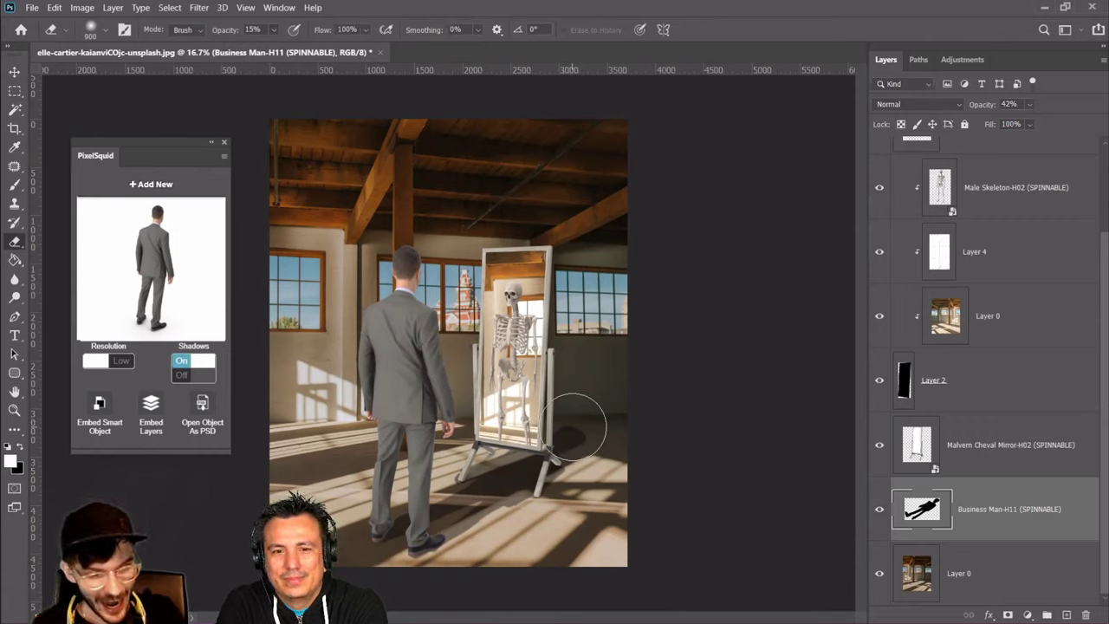
key(bracketleft)
key(bracketleft)
key(bracketleft)
key(bracketleft)
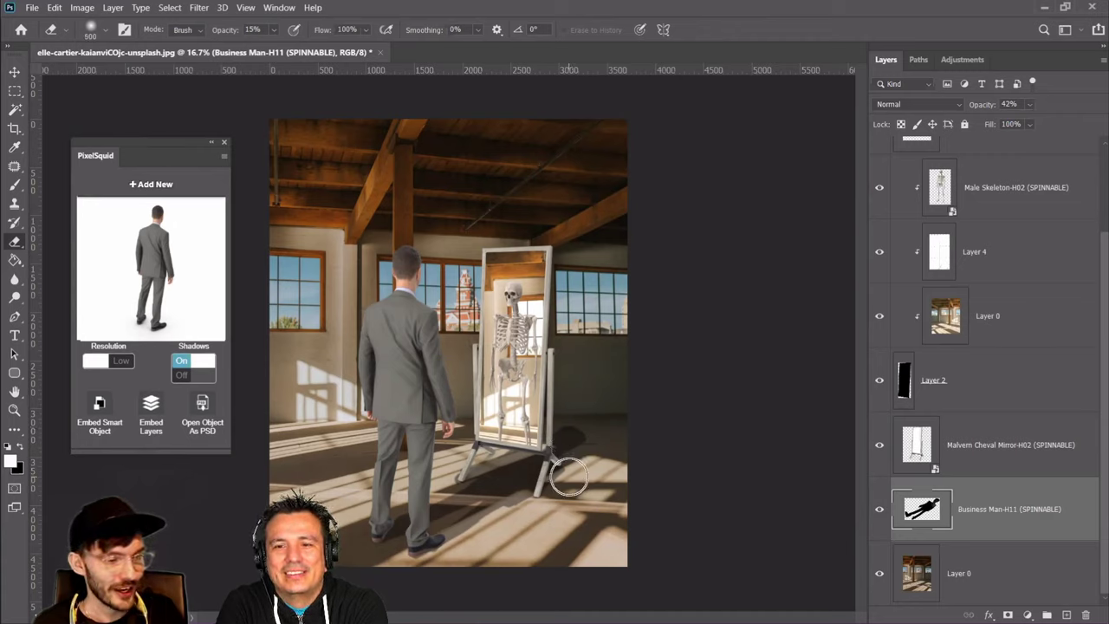
key(bracketright)
key(bracketright)
key(bracketright)
key(bracketleft)
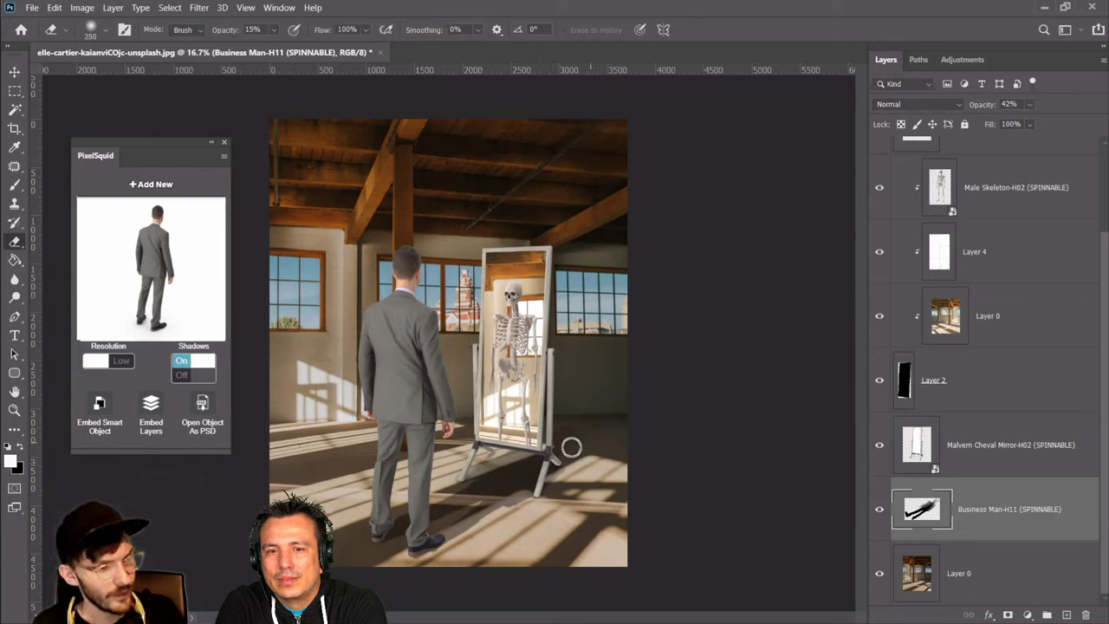
key(bracketright)
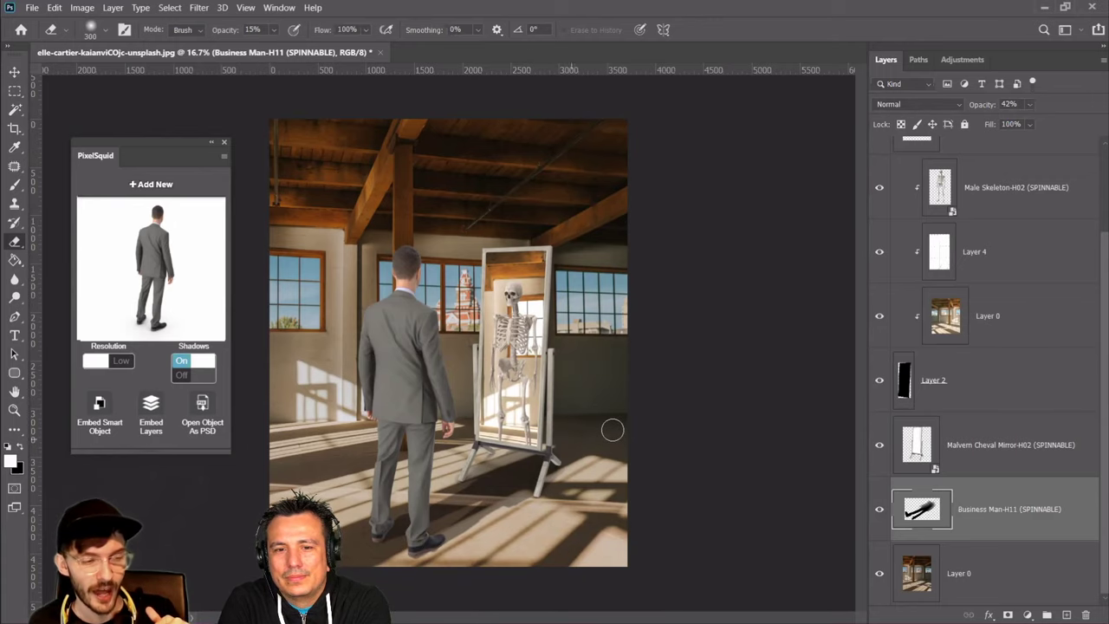
Zoom in on the feet and erase the shadow around the shoes at 100% opacity
click(15, 410)
click(432, 427)
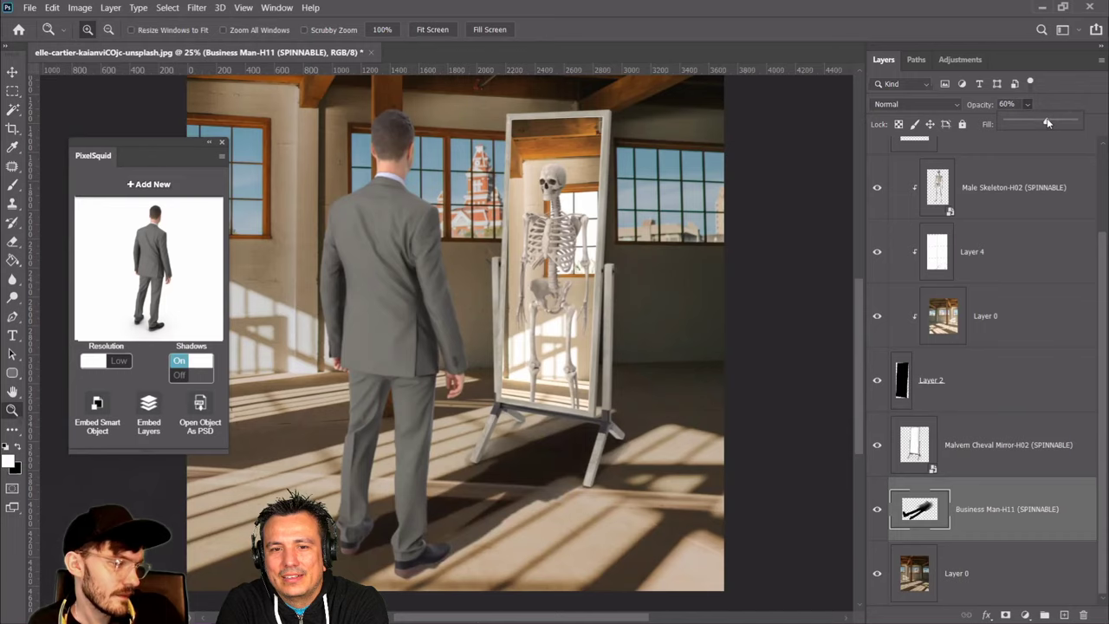
drag(423, 565, 423, 565)
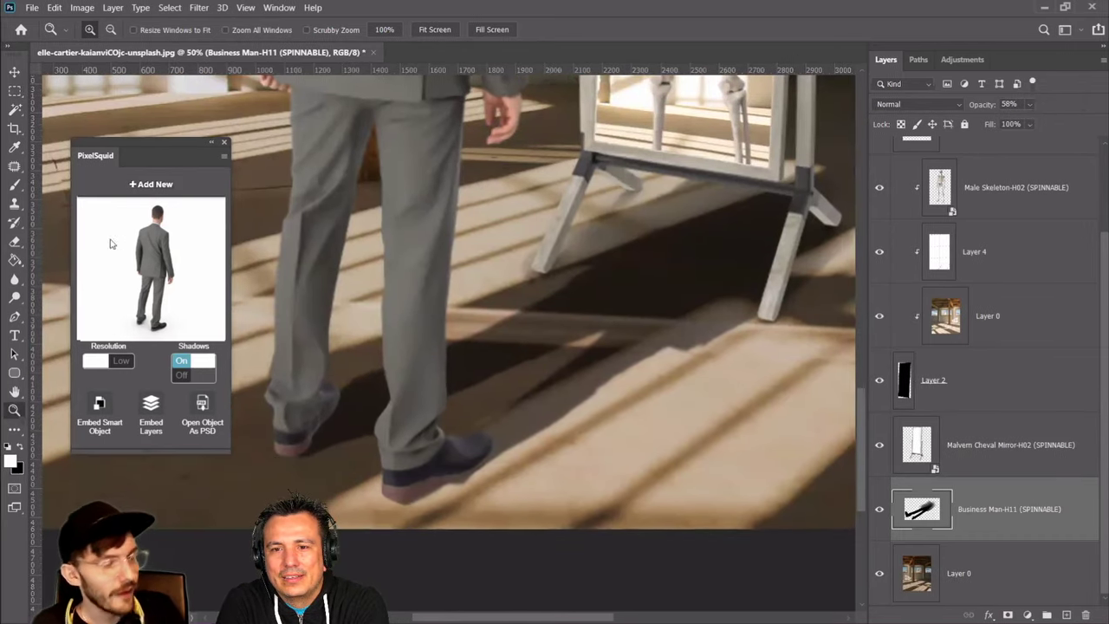
click(13, 242)
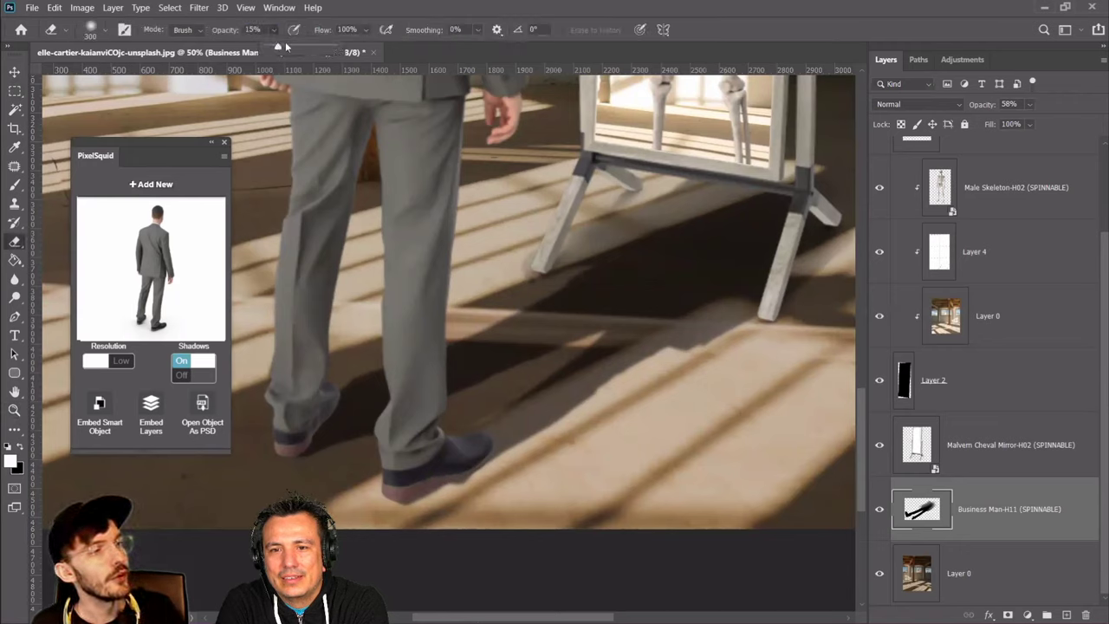
key(0)
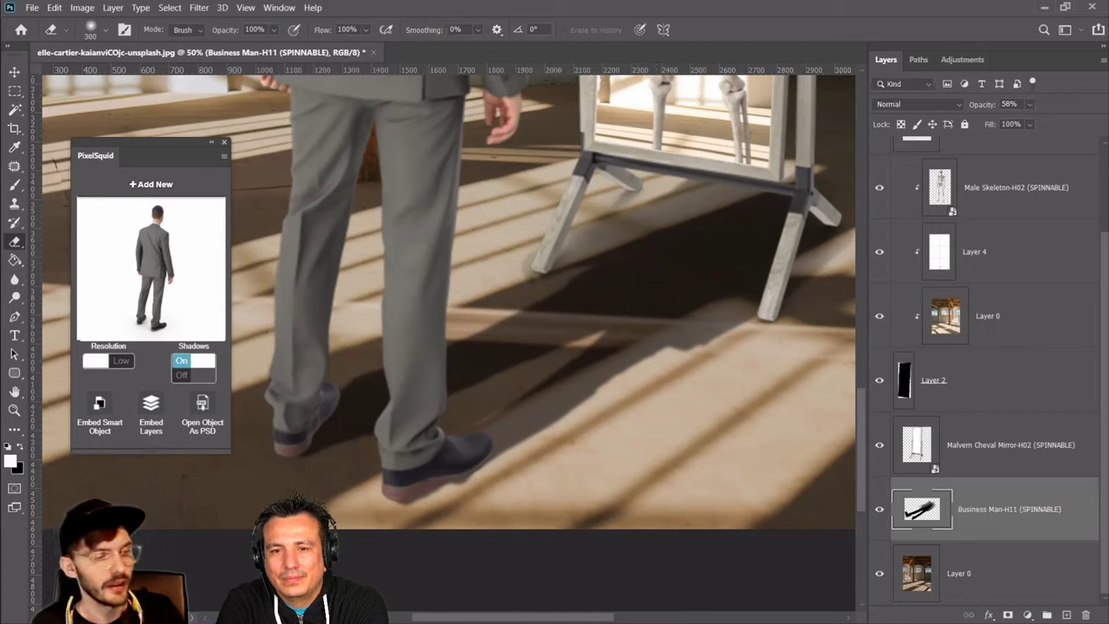
key(bracketleft)
key(bracketleft)
key(bracketleft)
key(bracketleft)
key(bracketleft)
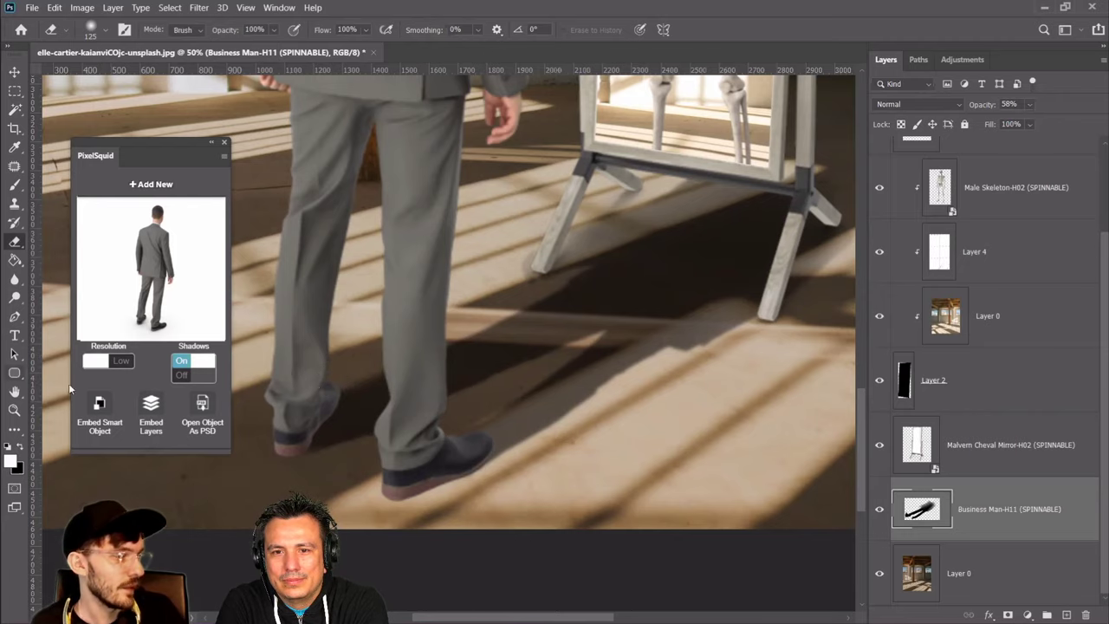
click(14, 410)
right_click(443, 330)
click(464, 333)
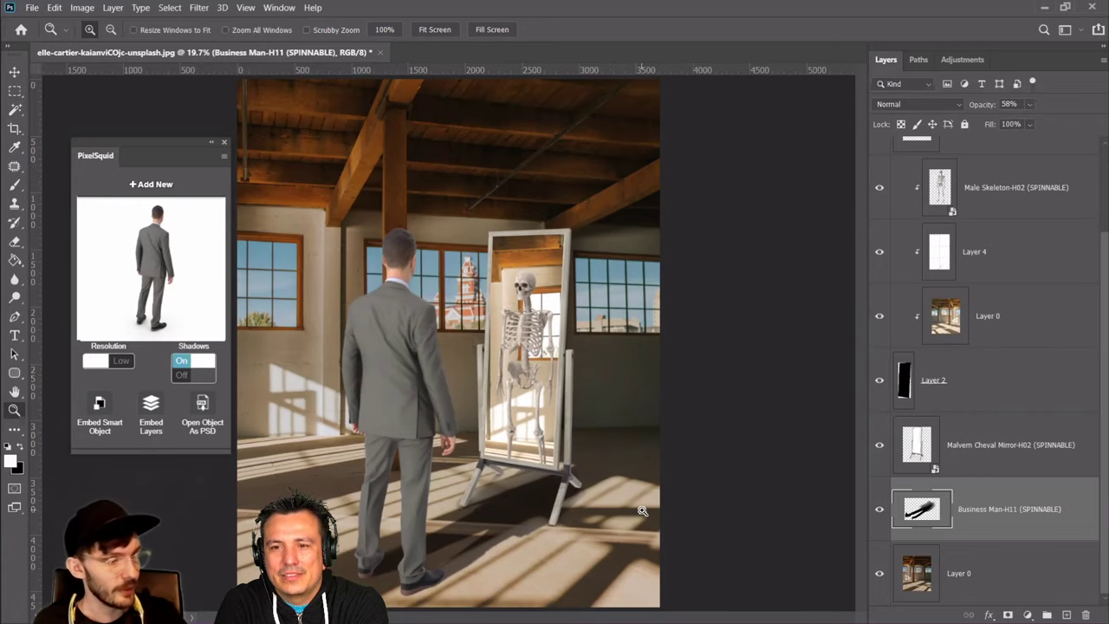
Add a Levels smart filter to the Business Man layer, raising the black input to 26
scroll(933, 360, up, 2)
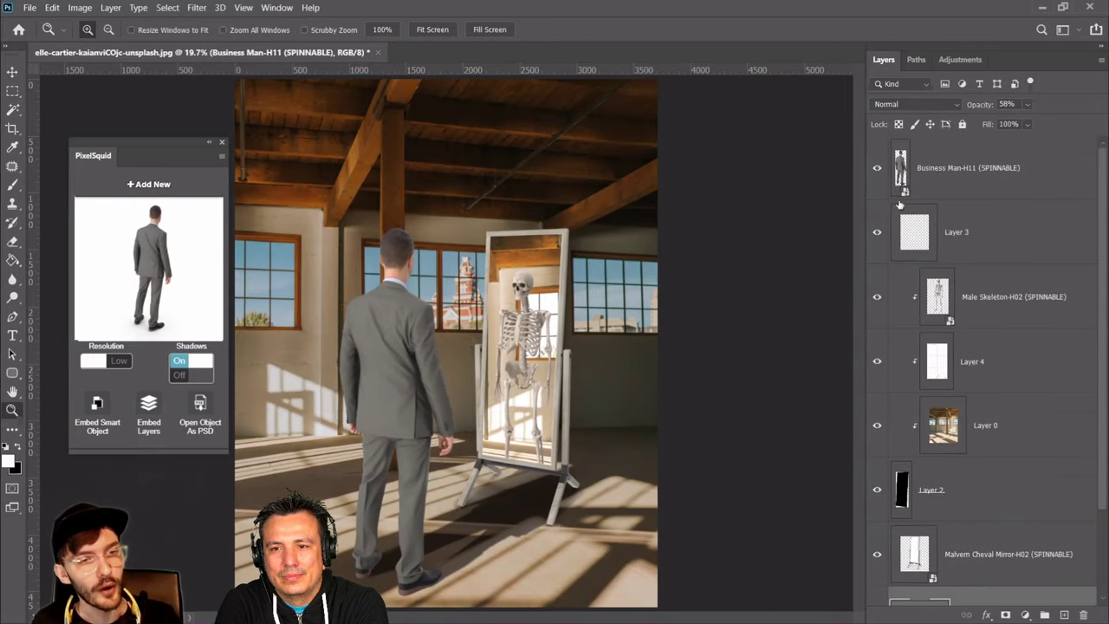
click(916, 170)
click(80, 7)
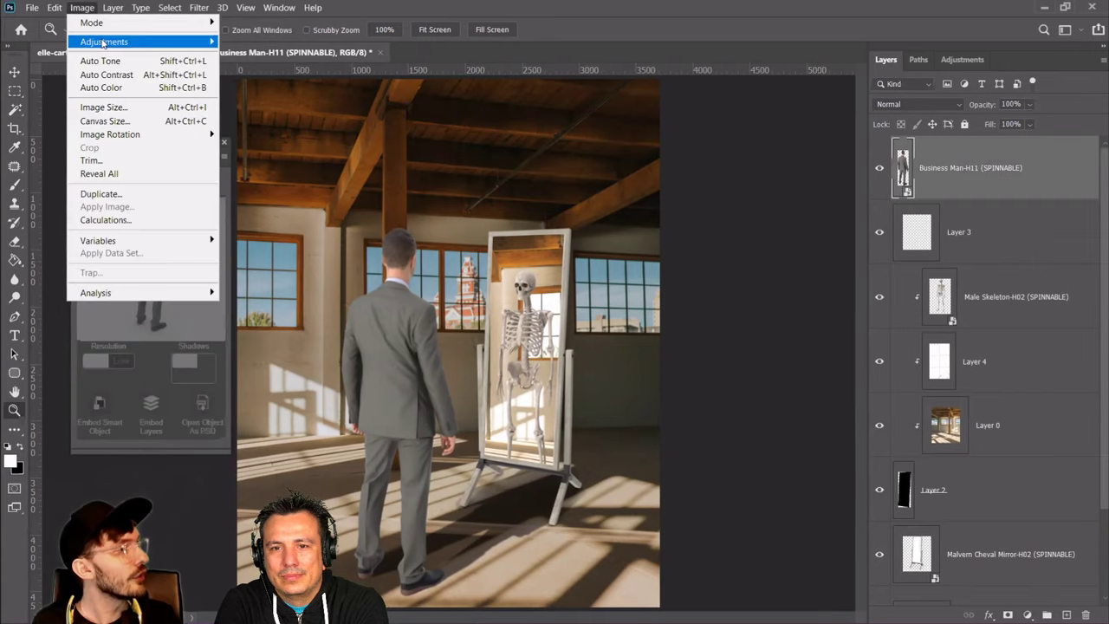
mouse_move(101, 41)
click(245, 55)
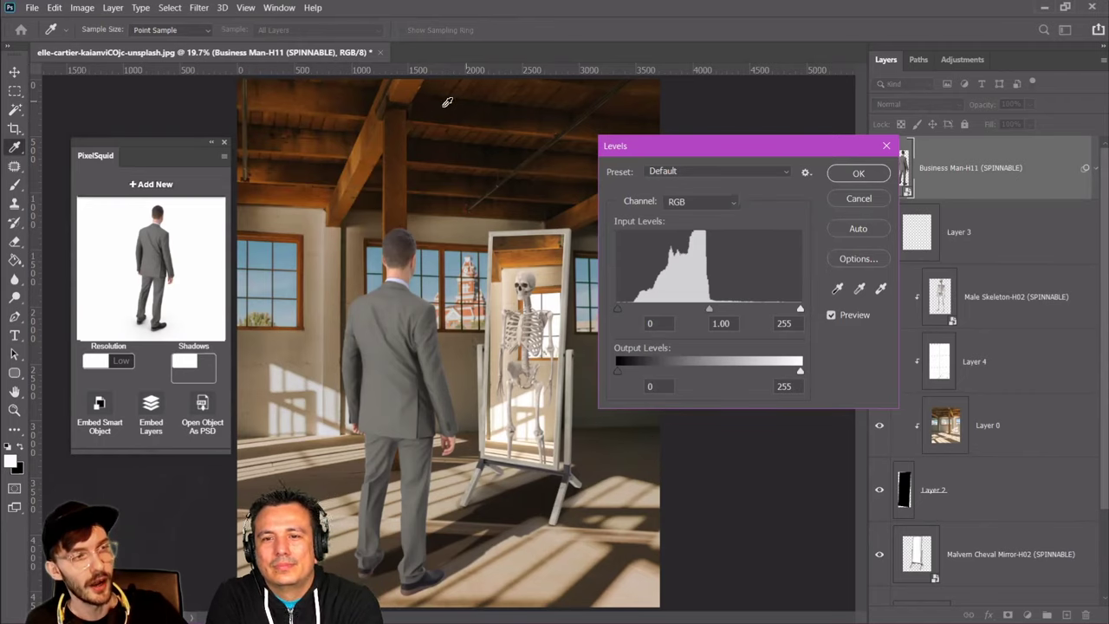
drag(621, 309, 640, 314)
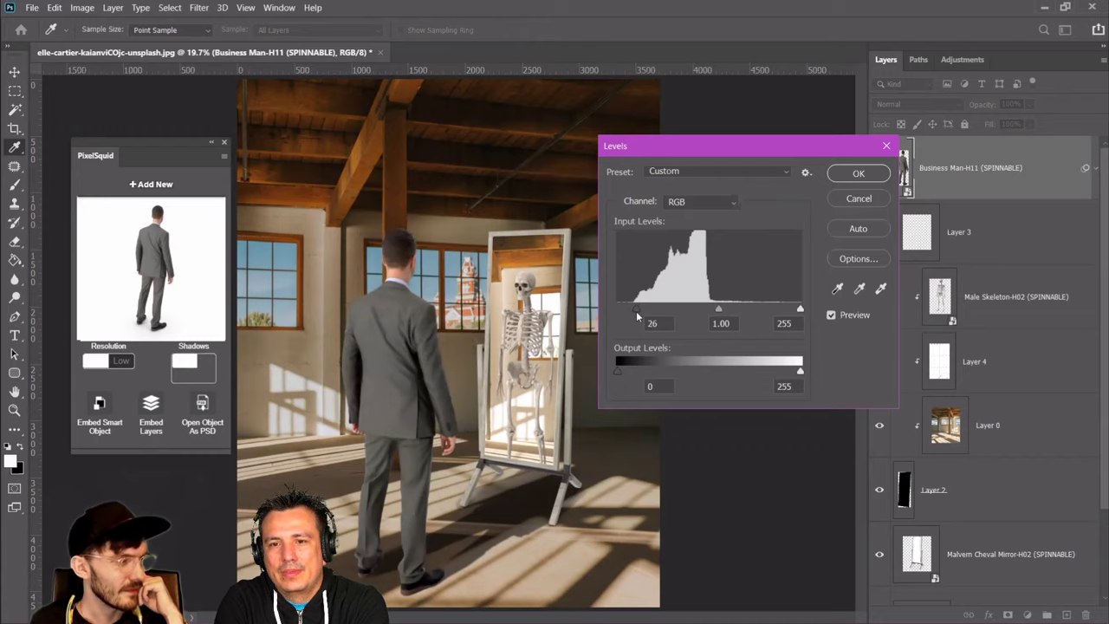
click(859, 173)
key(z)
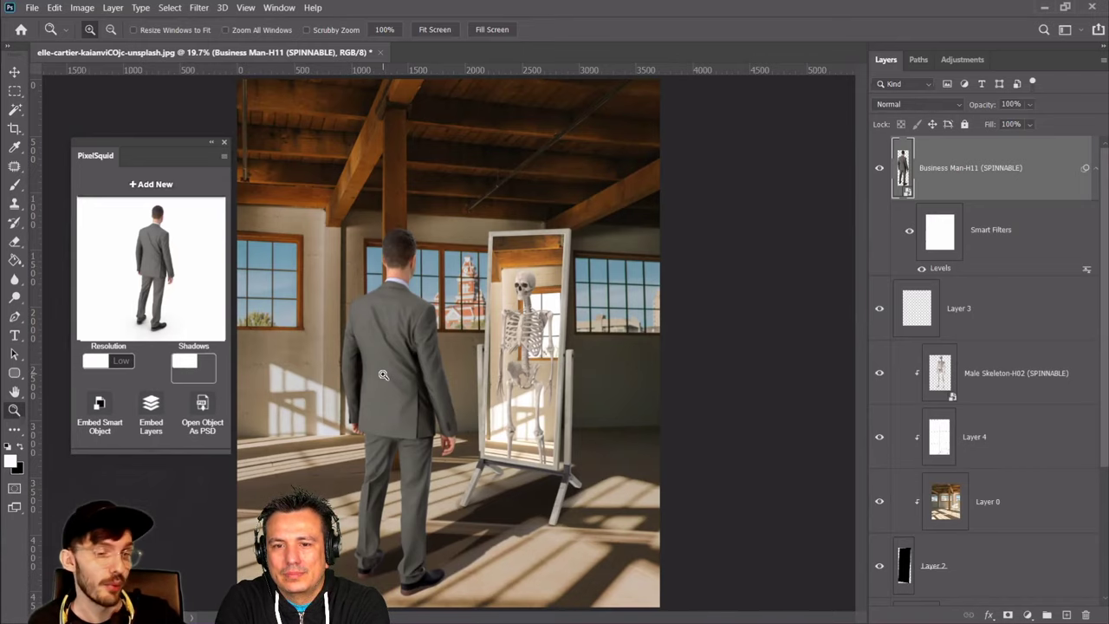
Add Layer 5 clipped to the businessman and paint white over his suit with a large brush
click(1066, 614)
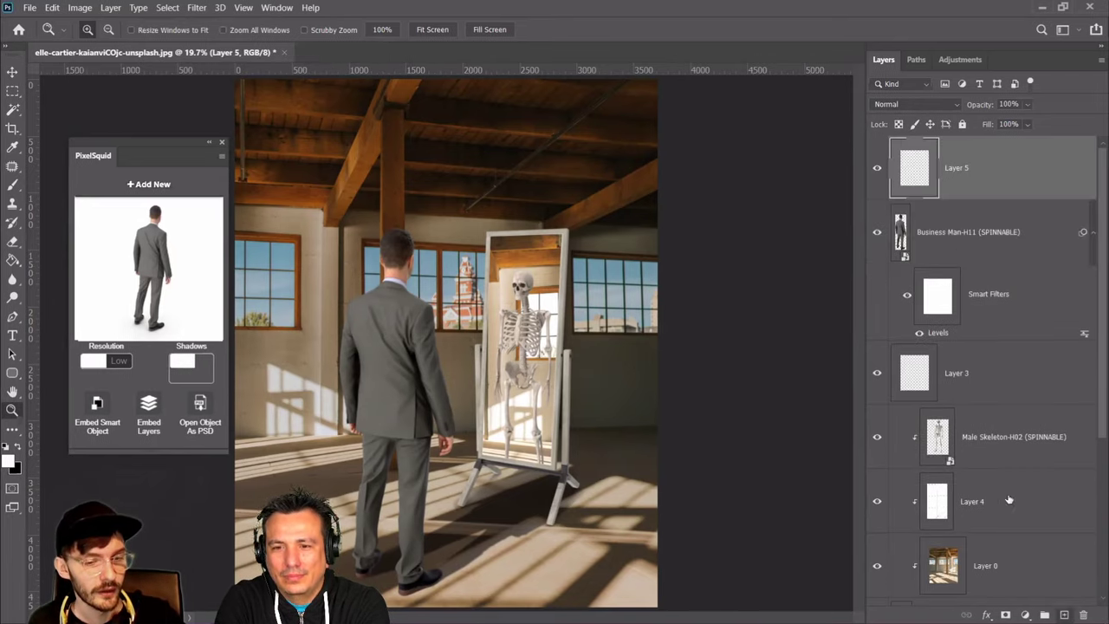
right_click(990, 167)
click(867, 292)
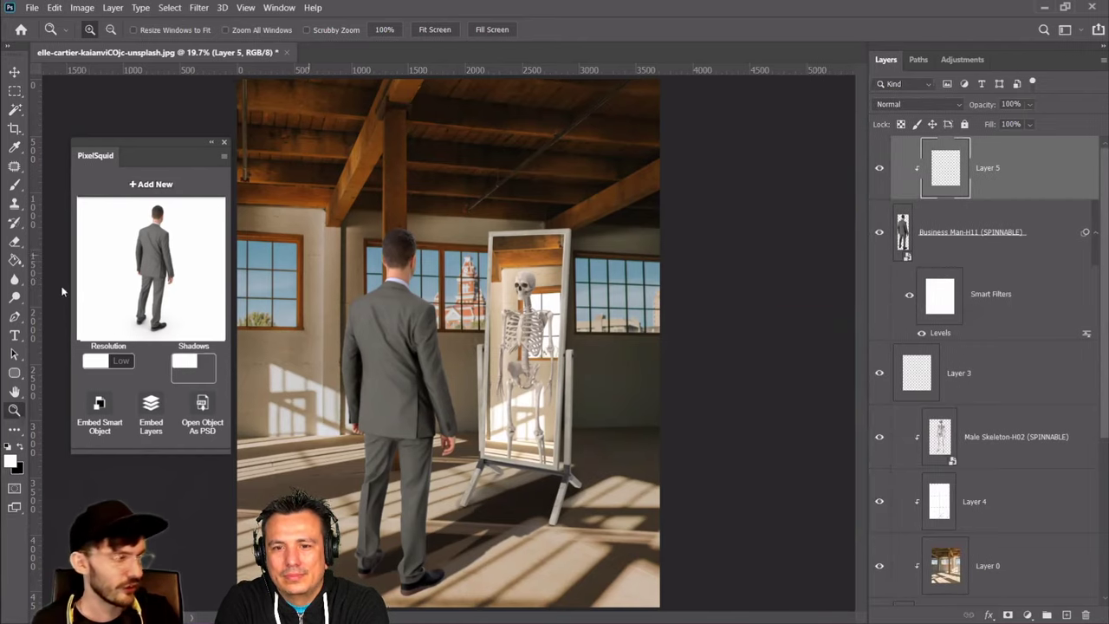
key(b)
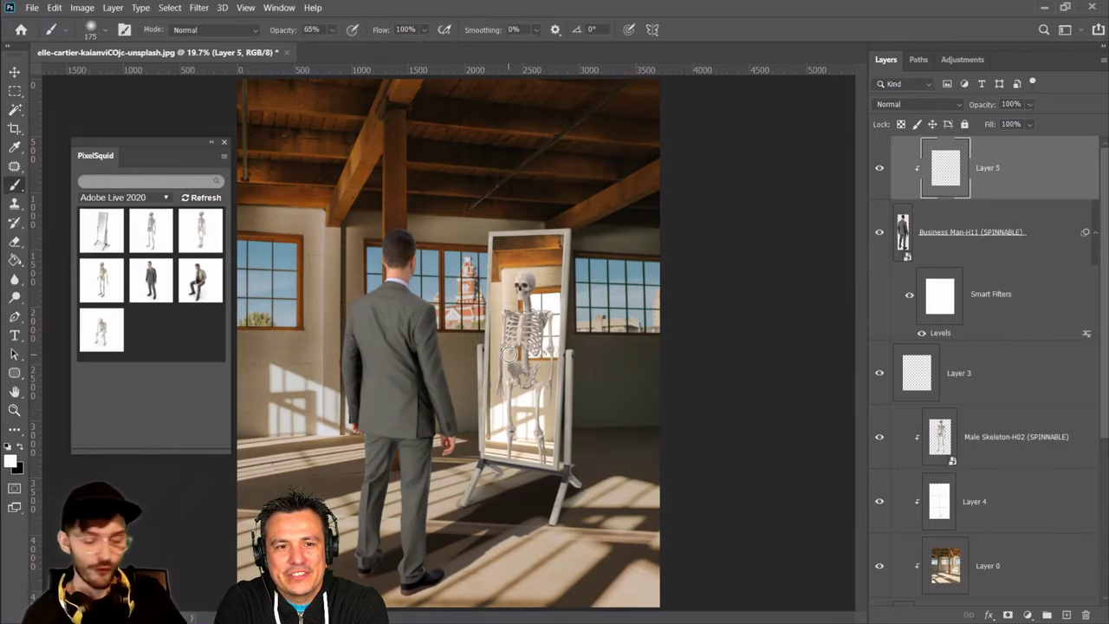
key(bracketright)
key(bracketright)
key(bracketright)
key(bracketright)
key(bracketright)
key(bracketright)
key(bracketright)
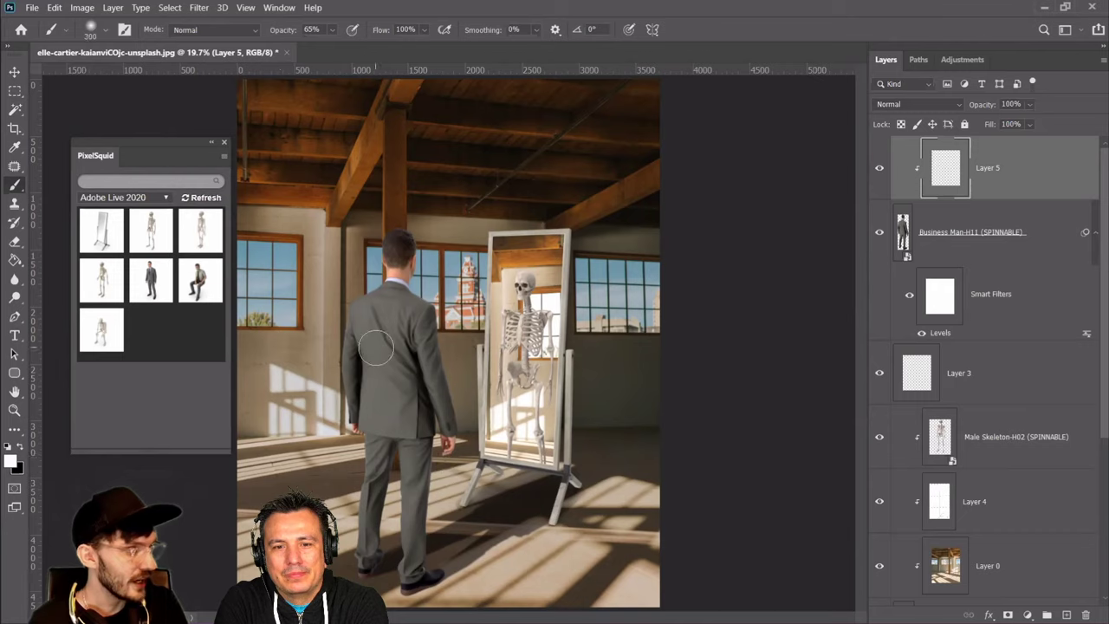
mouse_move(368, 320)
mouse_down()
mouse_move(349, 428)
mouse_move(344, 408)
mouse_move(373, 426)
mouse_move(364, 563)
mouse_up()
key(bracketleft)
mouse_move(394, 498)
mouse_down()
mouse_move(403, 529)
mouse_move(407, 459)
mouse_move(398, 589)
mouse_up()
key(bracketleft)
key(bracketright)
key(bracketright)
key(bracketright)
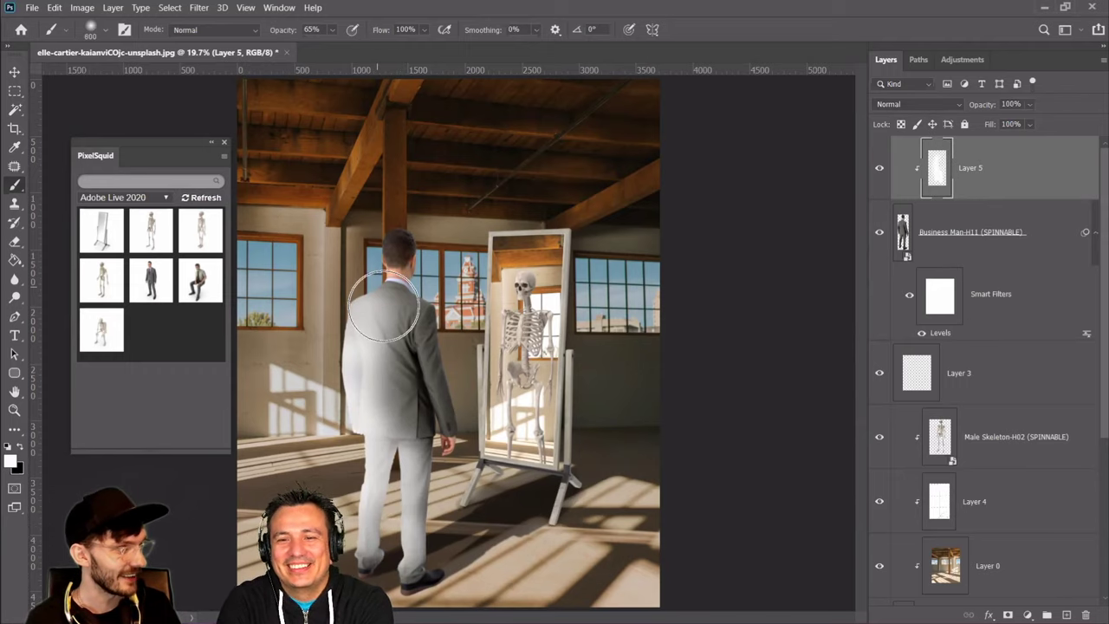
drag(358, 310, 404, 358)
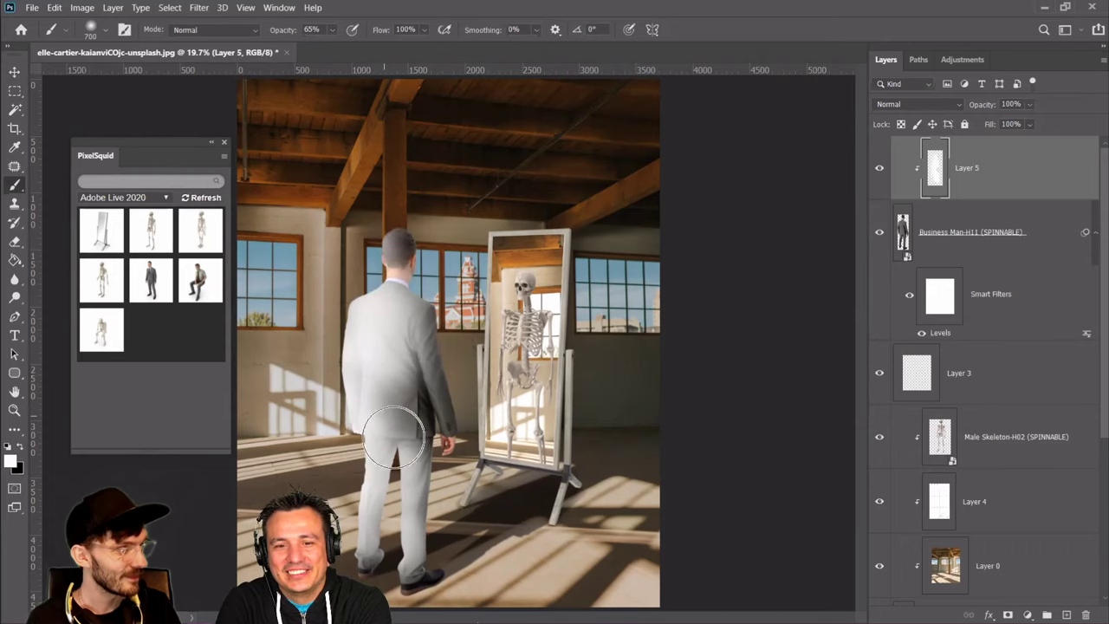
key(bracketleft)
Set Layer 5 to Overlay and toggle its visibility to compare the lighting
click(913, 106)
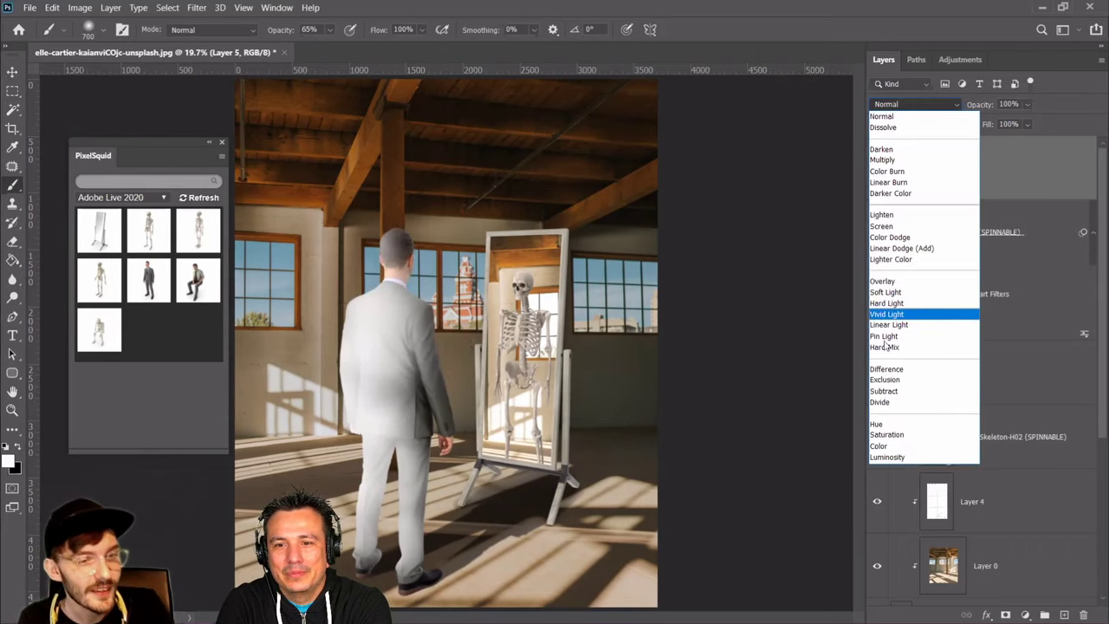
click(877, 281)
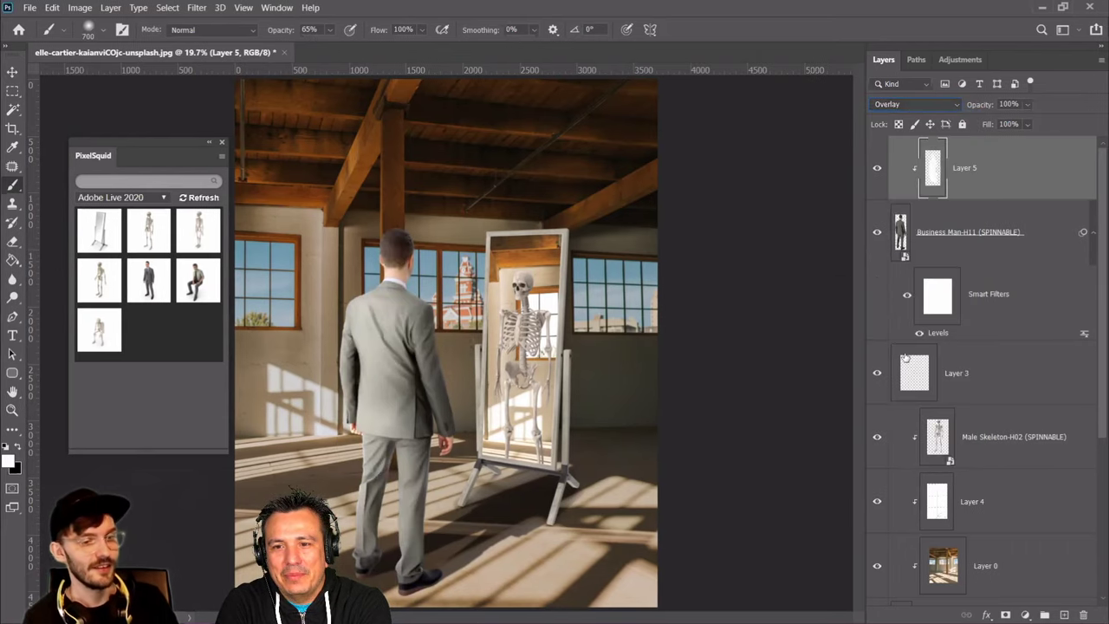
click(876, 170)
click(876, 171)
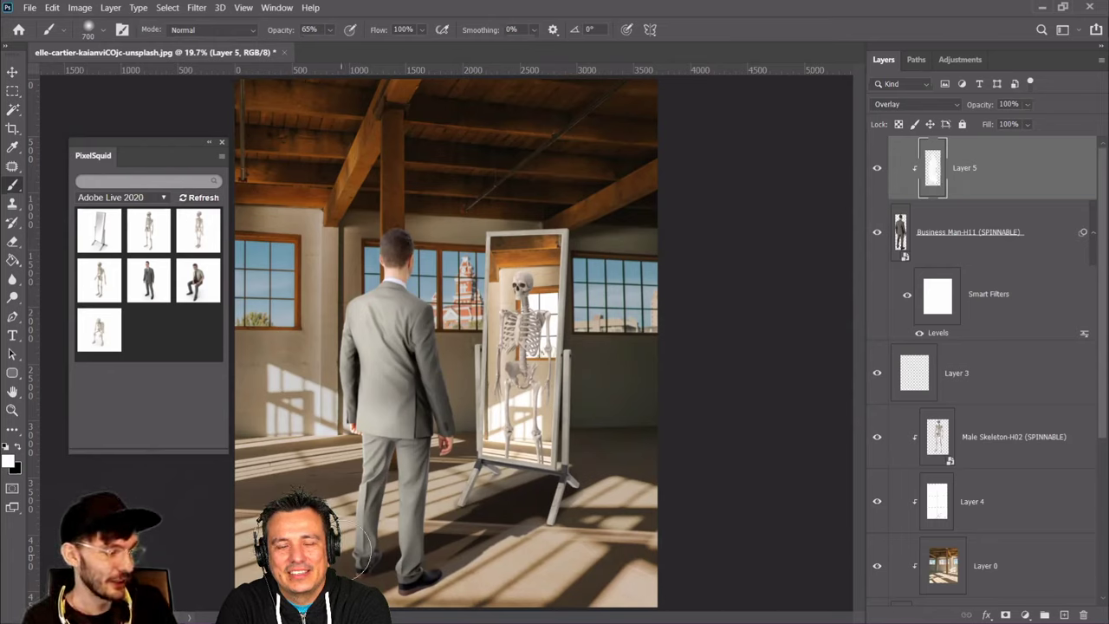
click(993, 233)
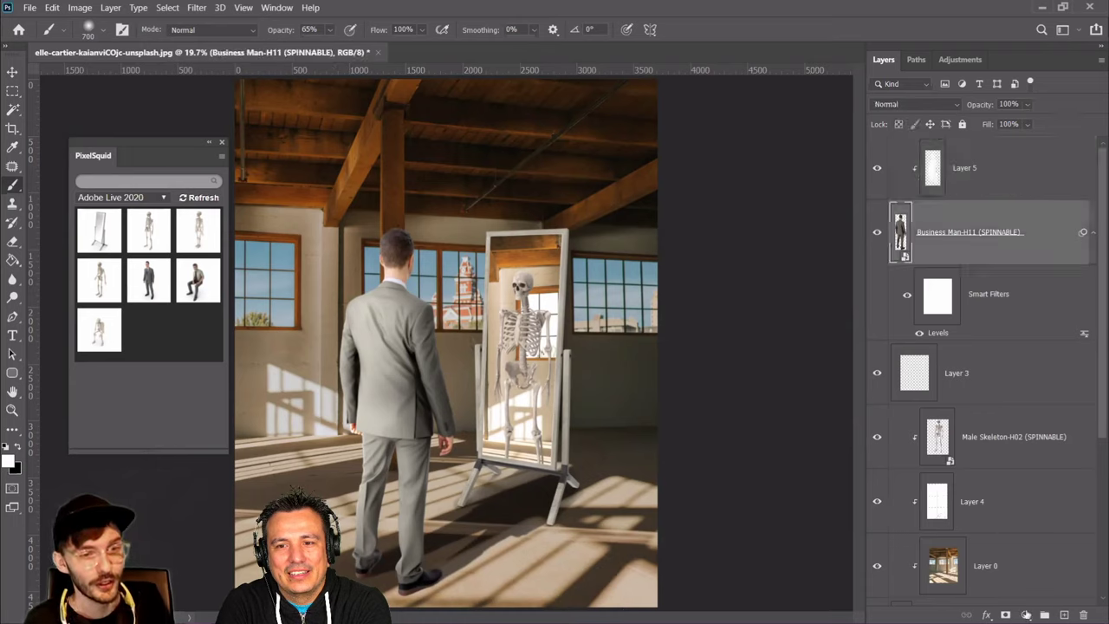
Add Layer 6 above the businessman and set its blend mode to Overlay
click(1065, 614)
key(bracketleft)
key(bracketleft)
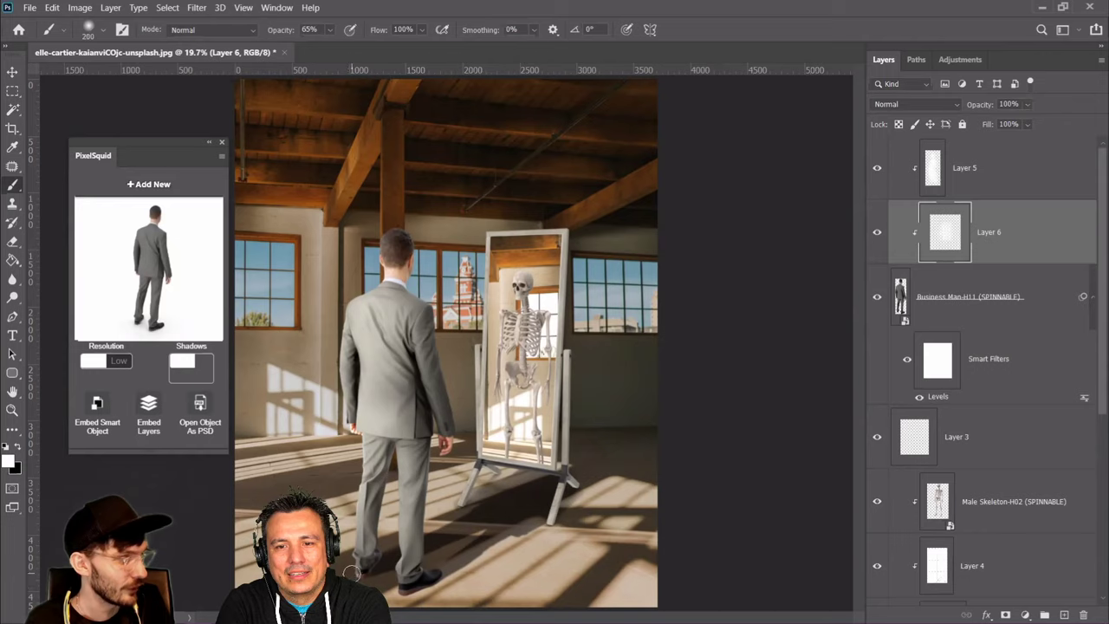
click(922, 104)
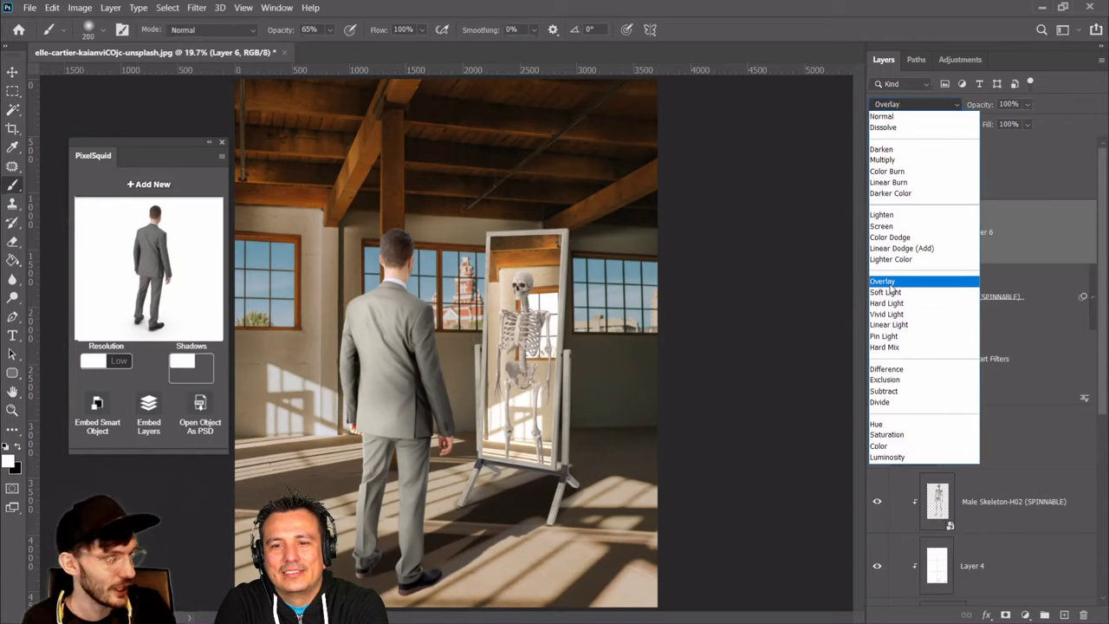
click(889, 285)
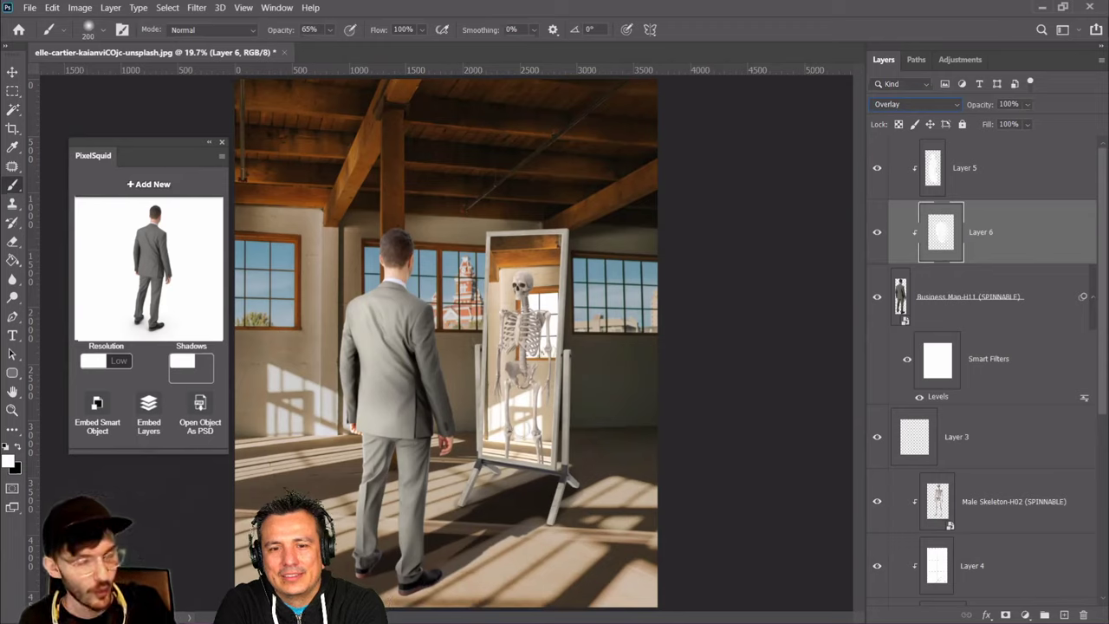
Paint soft white light around the businessman's shoes at 15% brush opacity
click(330, 31)
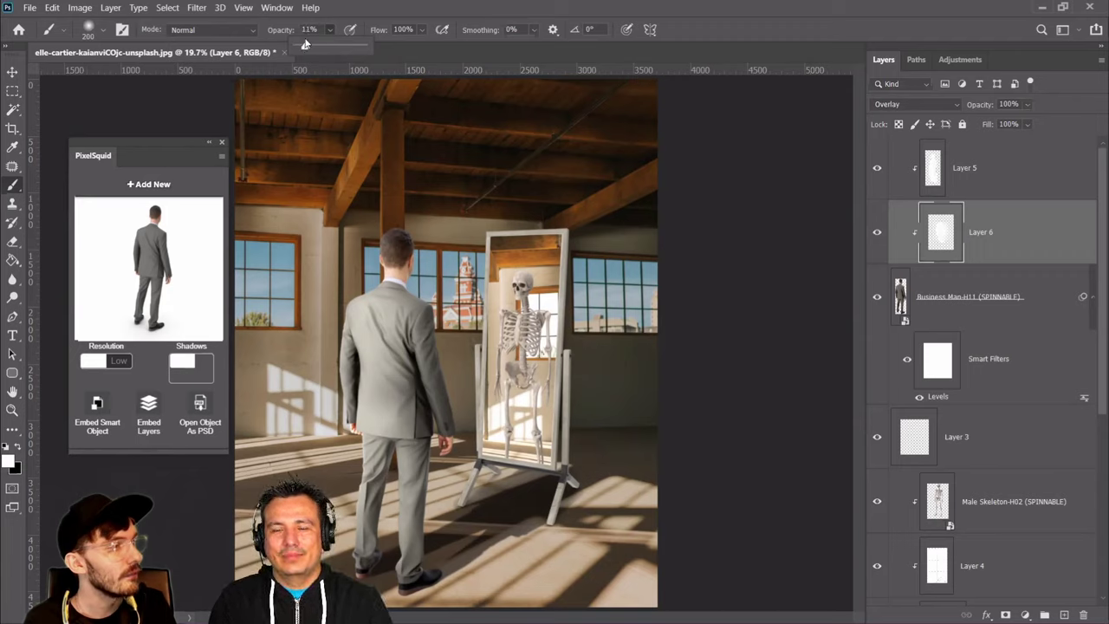
drag(305, 44, 305, 30)
text(15)
key(Return)
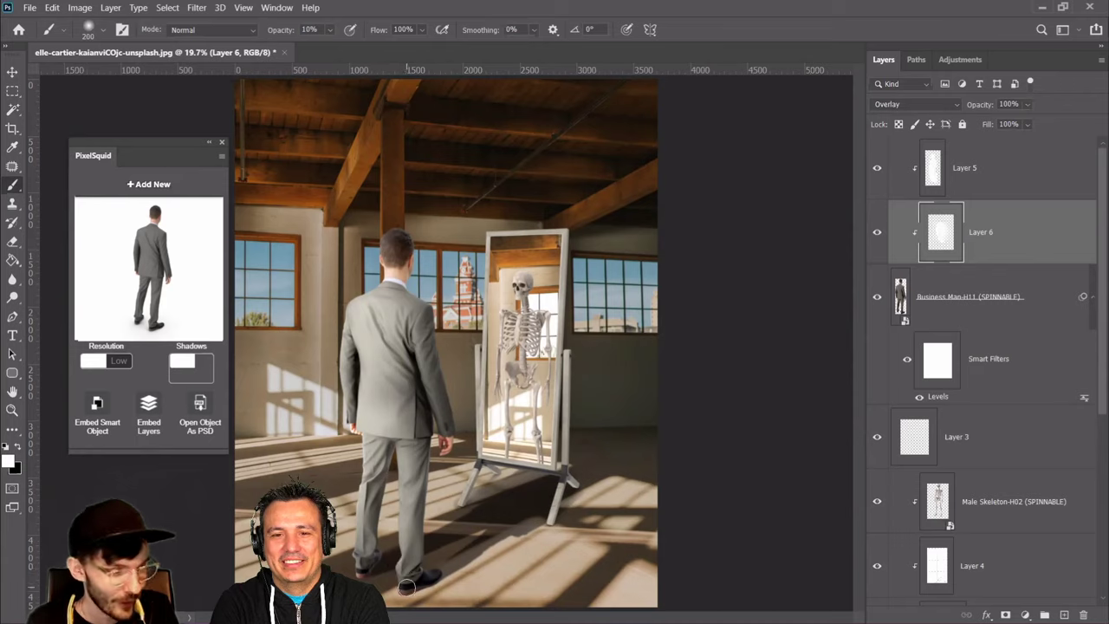
drag(406, 588, 398, 596)
key(bracketleft)
key(bracketleft)
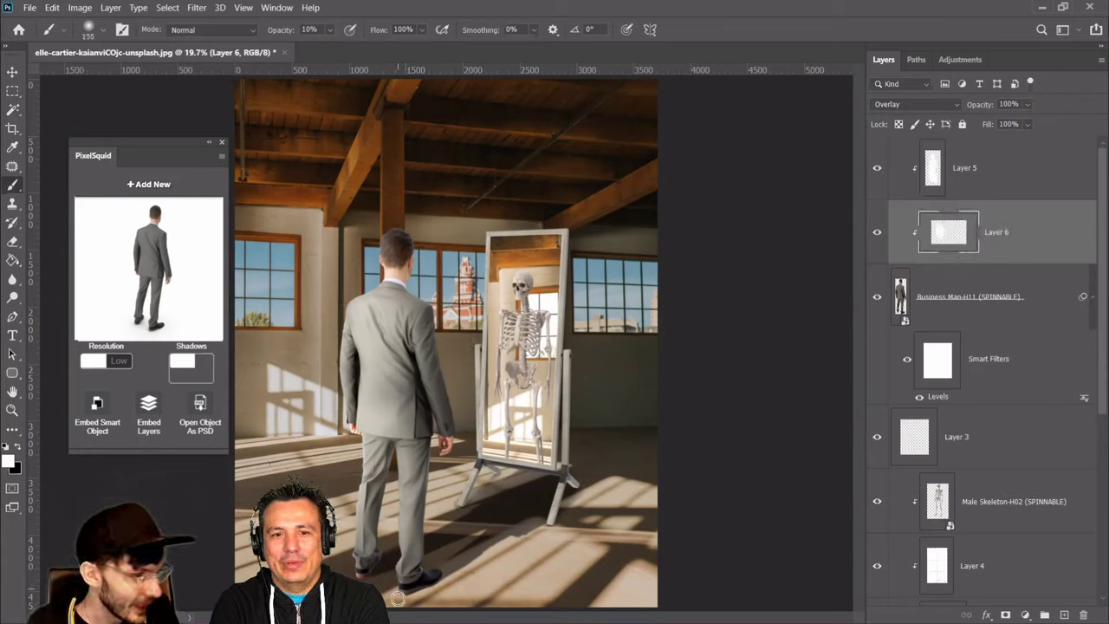
key(bracketleft)
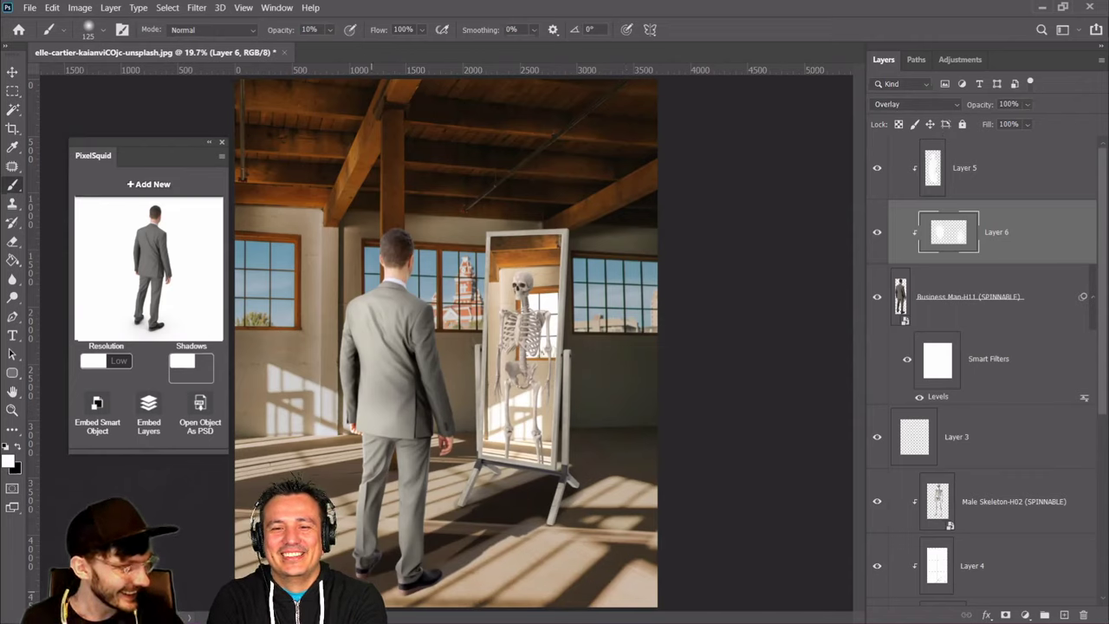
click(1007, 301)
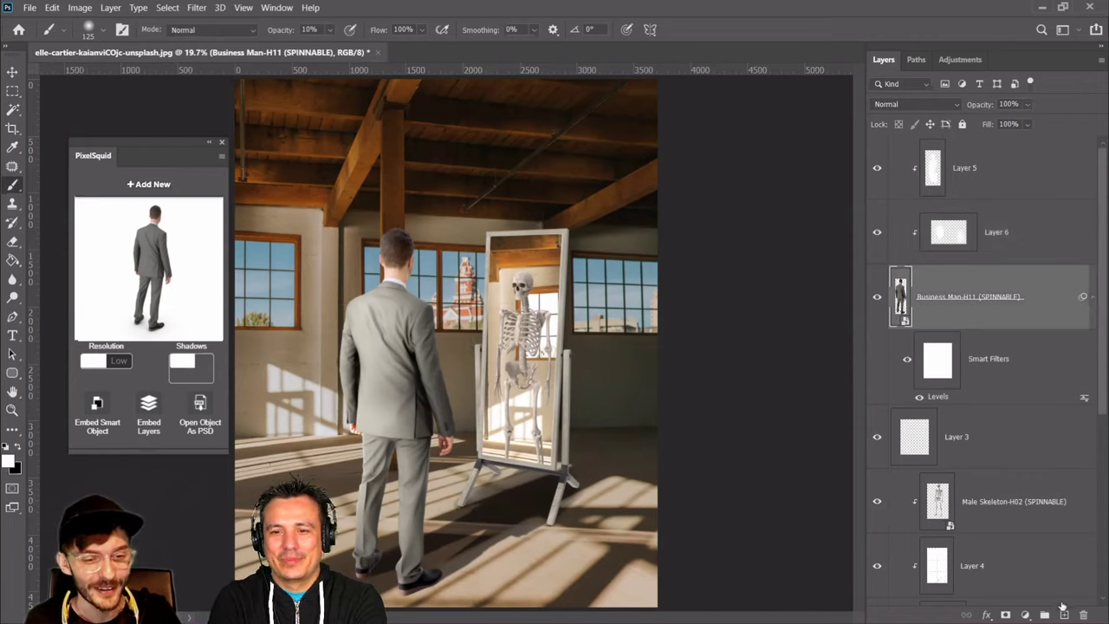
Test a dark stroke near the shoes on a new layer, then delete that layer
click(1064, 614)
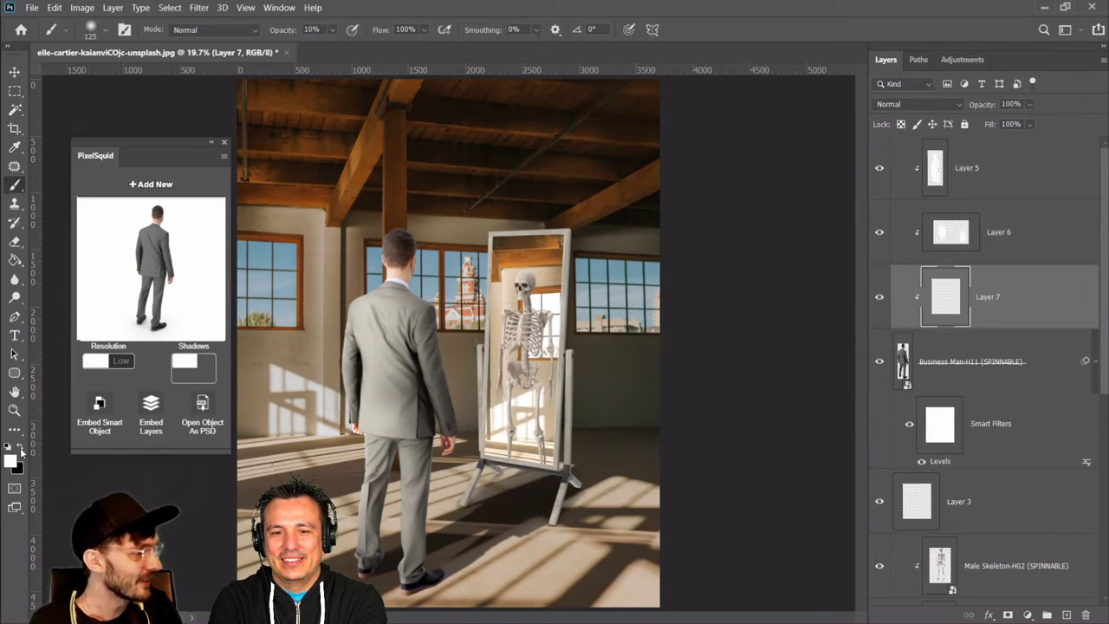
click(20, 449)
key(bracketright)
key(bracketright)
drag(403, 588, 492, 571)
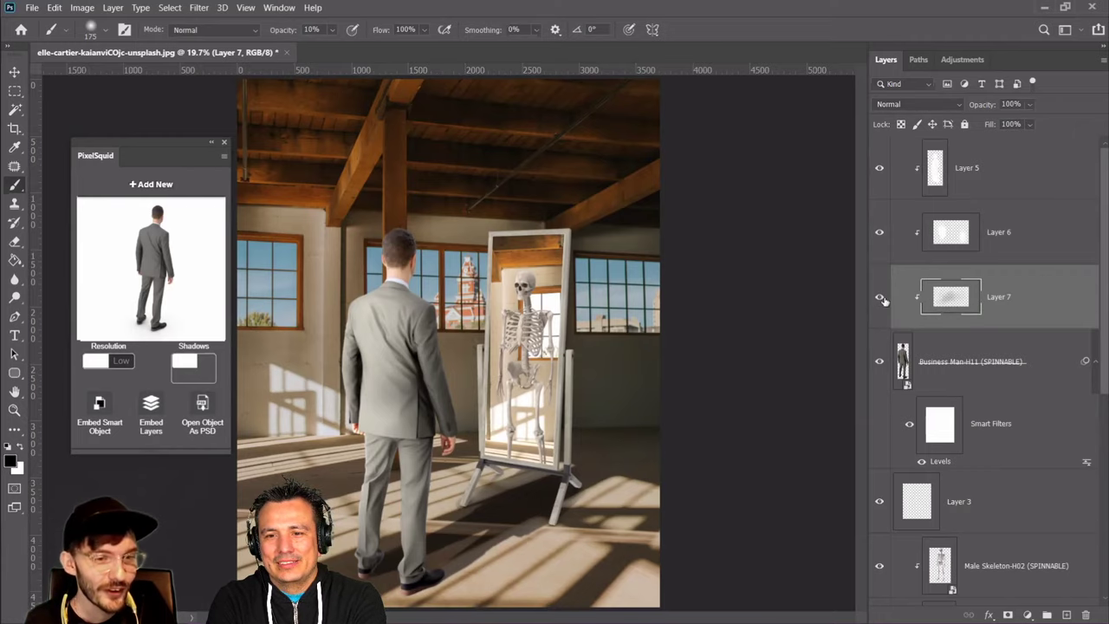
key(Delete)
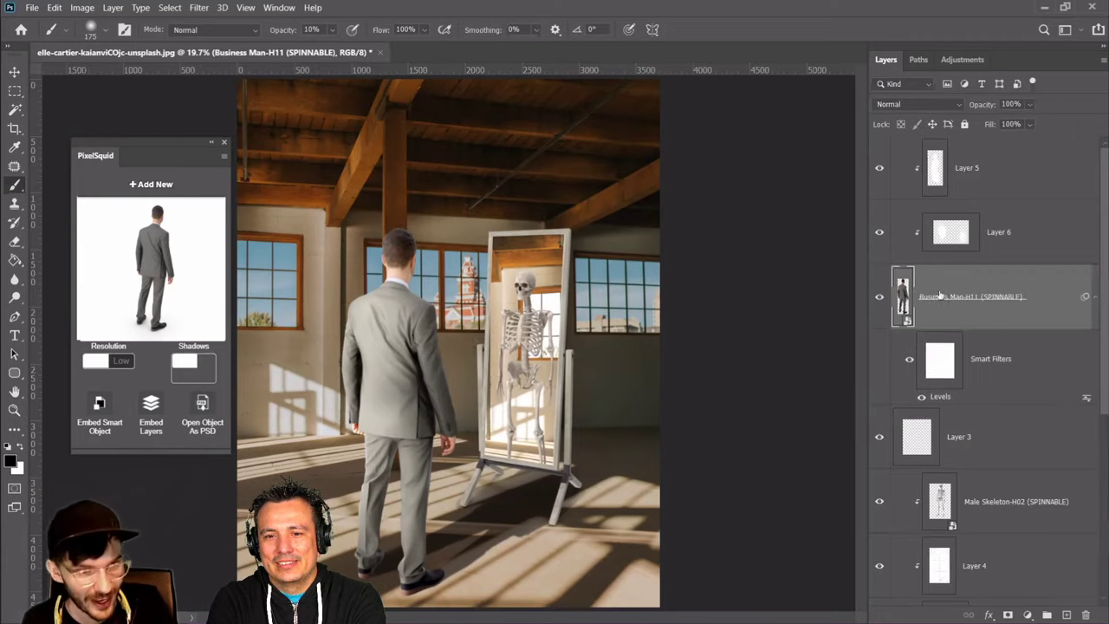
Brush more white light onto the businessman's shoe on Layer 6
click(951, 232)
click(19, 447)
drag(423, 595, 426, 592)
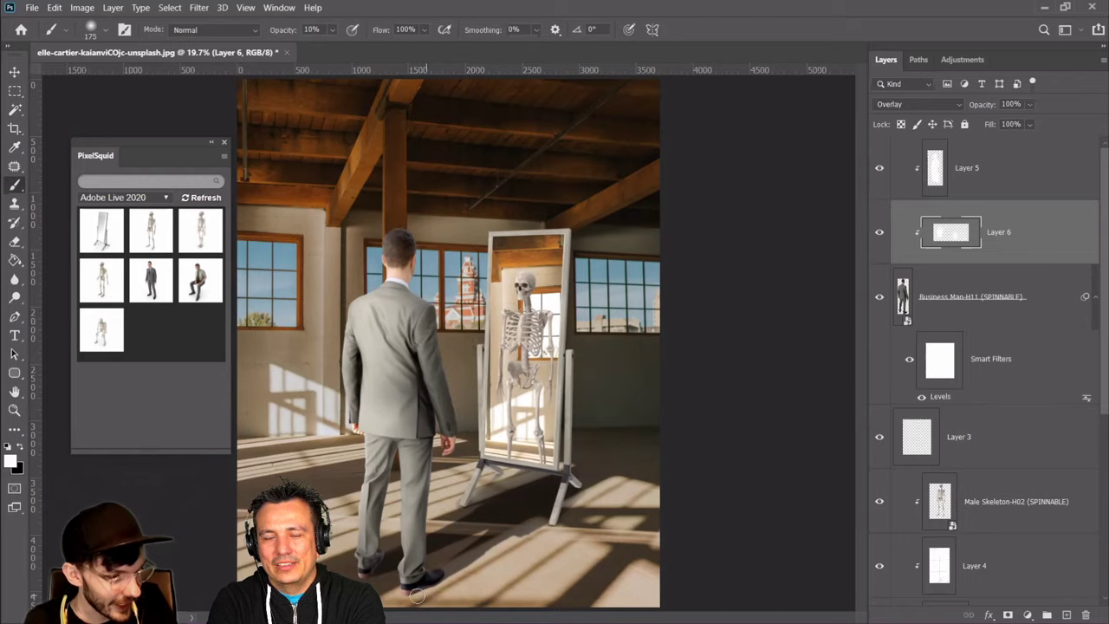
drag(405, 599, 411, 601)
key(bracketright)
key(bracketright)
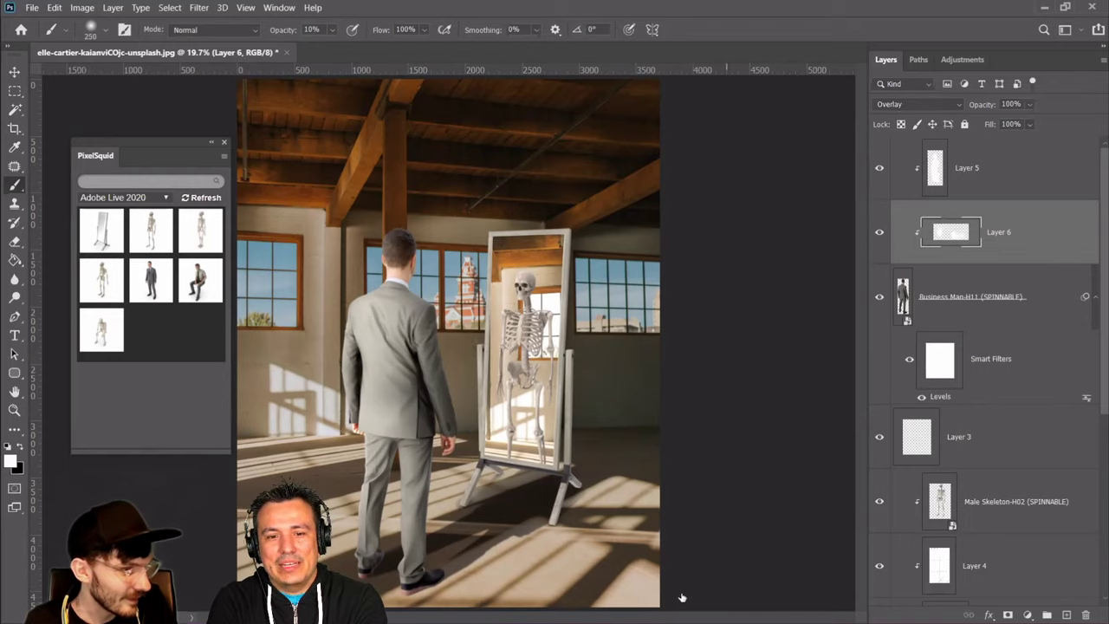
Create an empty Layer 7 clipped to the businessman, then select Layer 5
click(1010, 285)
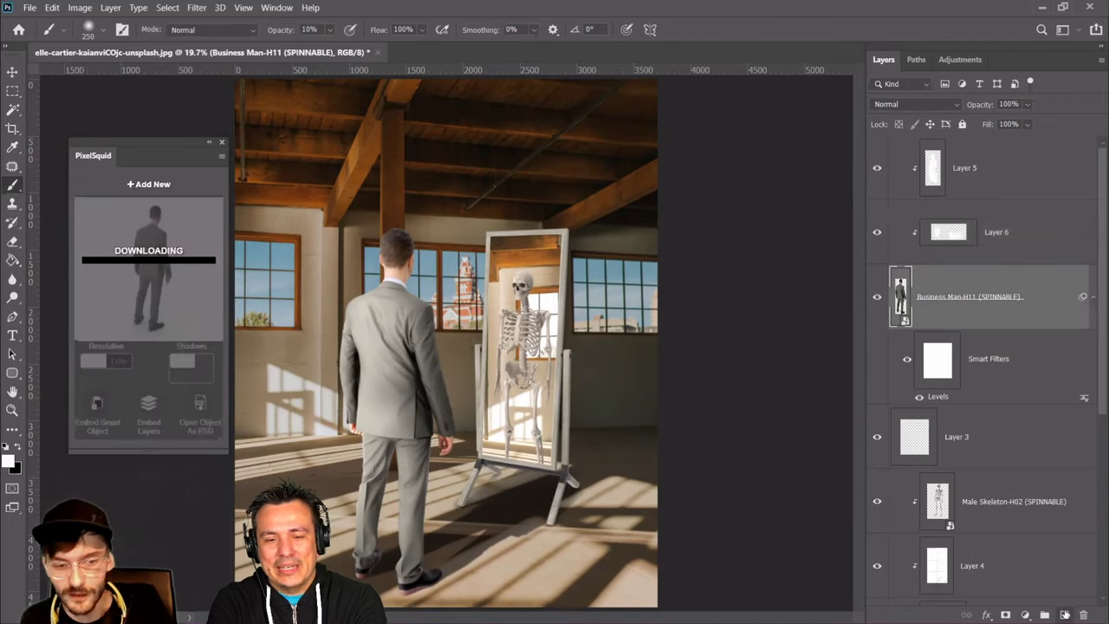
click(1064, 615)
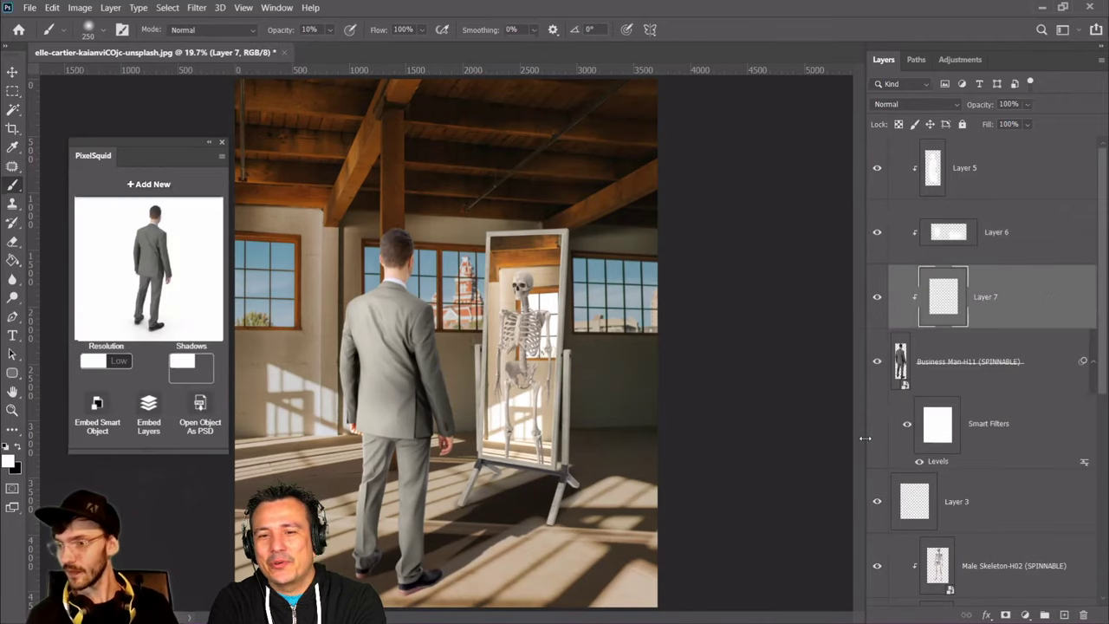
drag(144, 145, 126, 138)
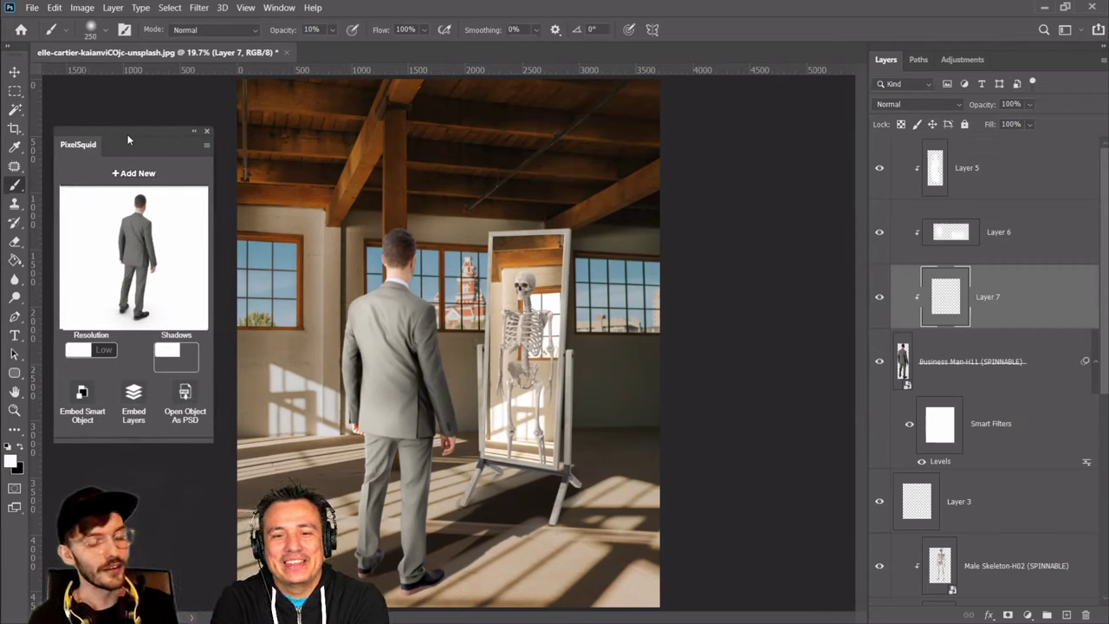
key(v)
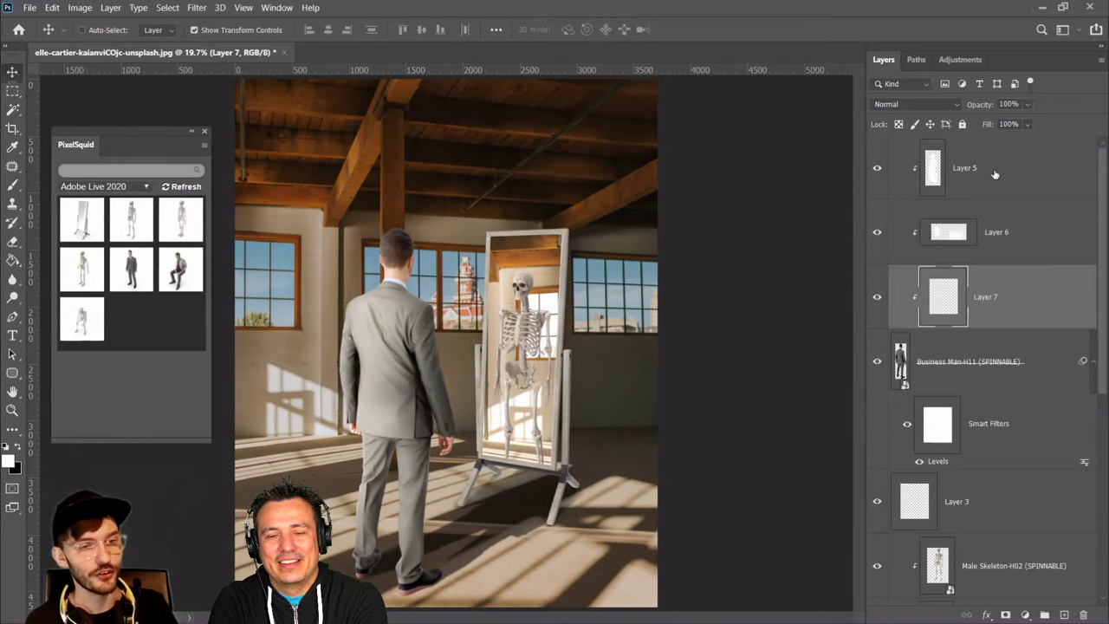
click(994, 173)
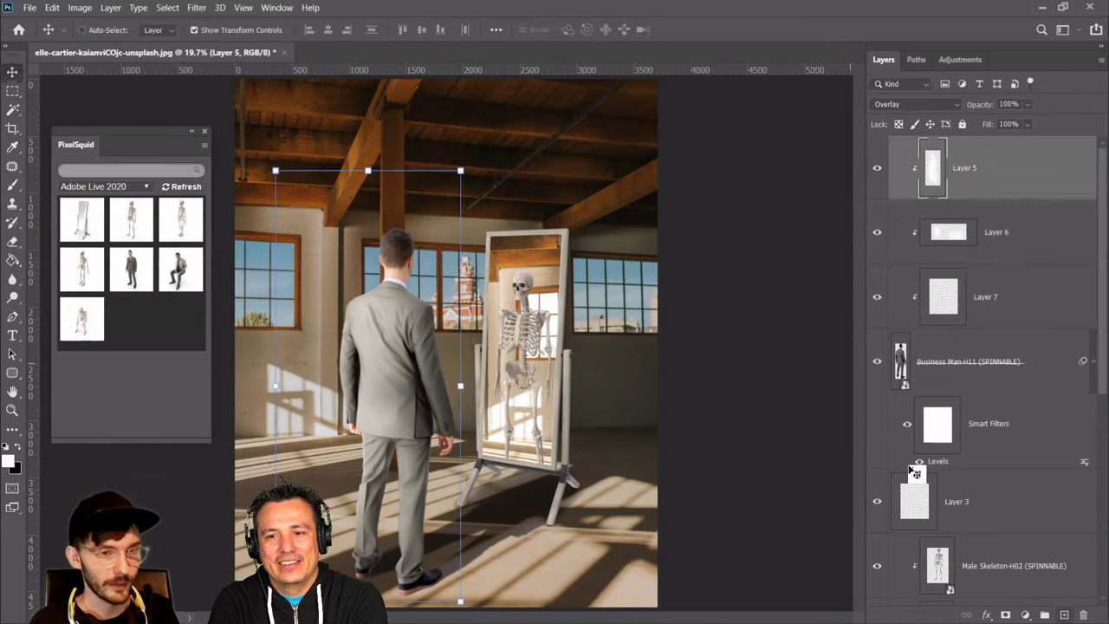
Add the Red Balloon from the PixelSquid Anxiety collection, nudge it upward, then delete it
click(137, 192)
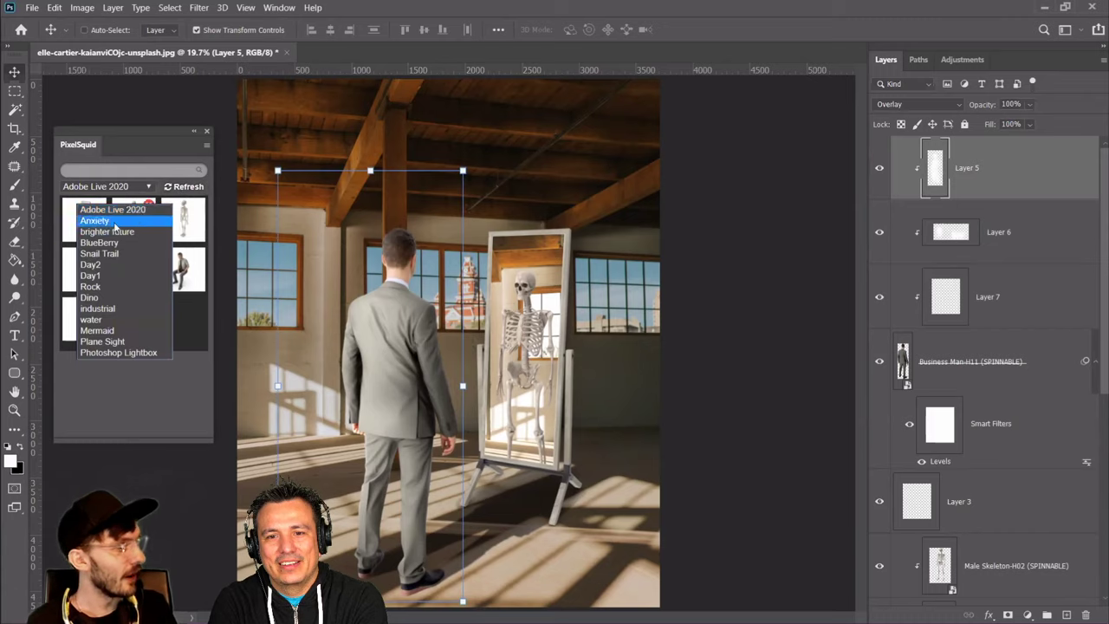
click(115, 222)
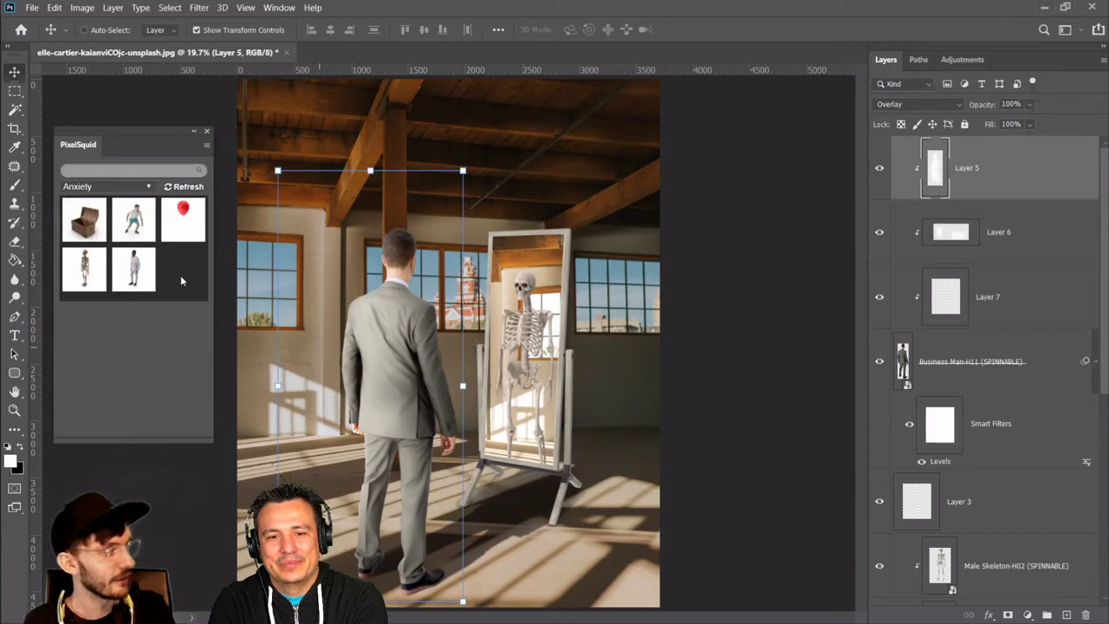
click(184, 219)
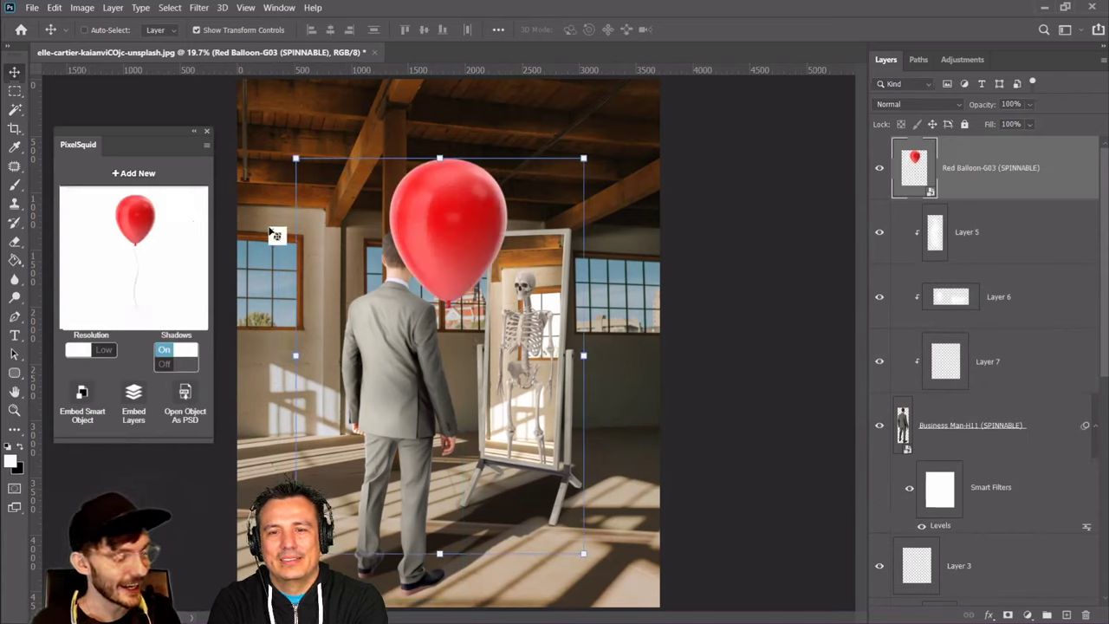
drag(447, 227, 453, 191)
key(Delete)
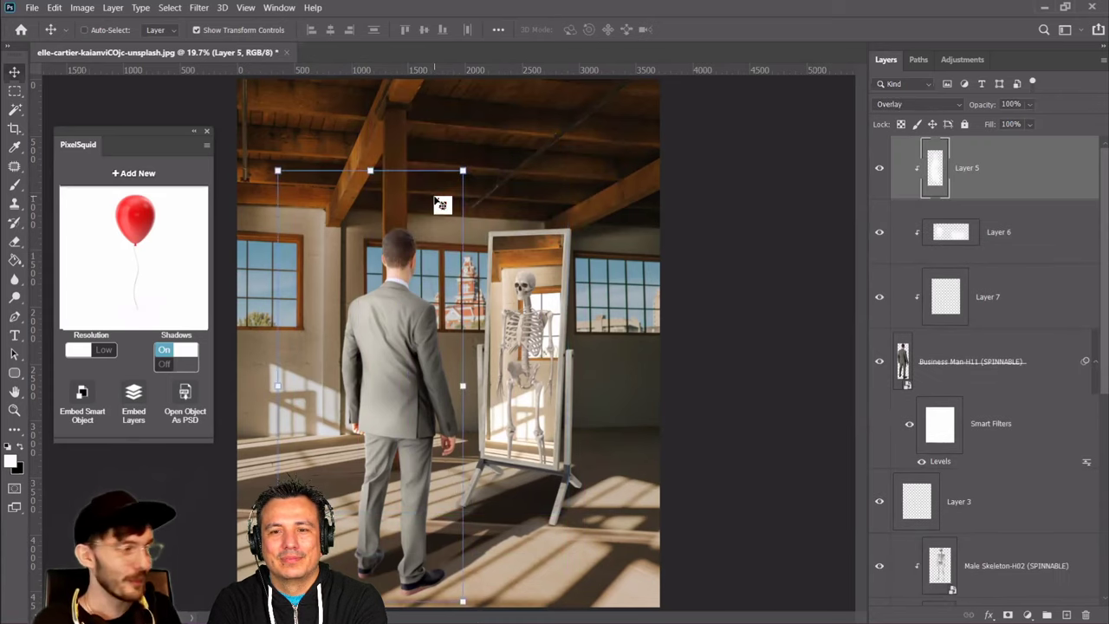
Try the Man Crouched-I11 model in the loft, rotating and repositioning it, then delete it
click(156, 172)
click(139, 226)
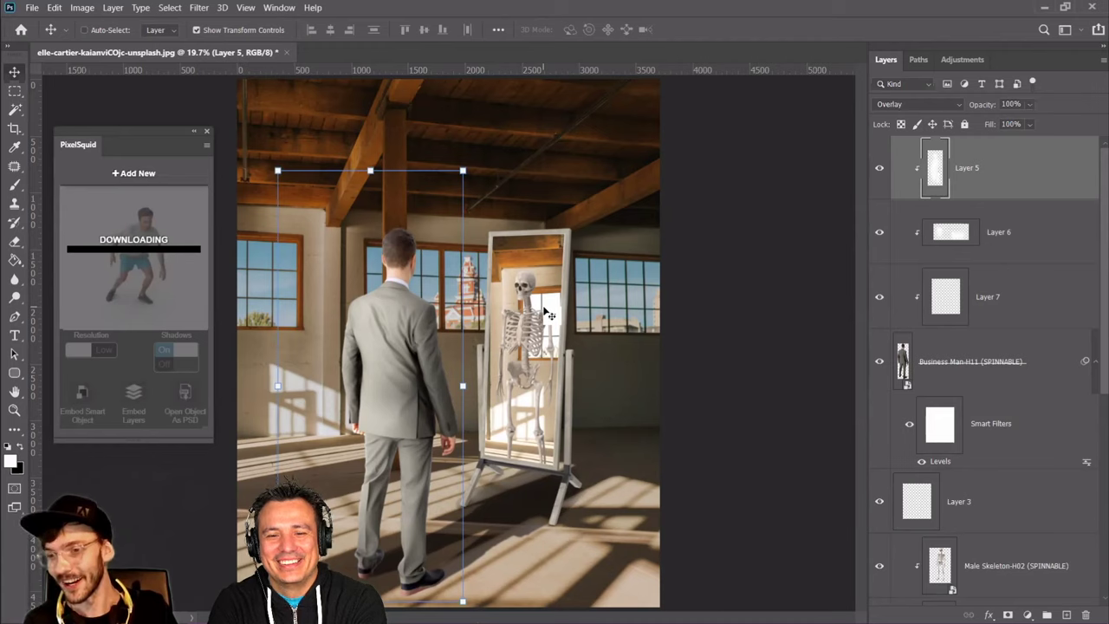
drag(466, 346, 468, 307)
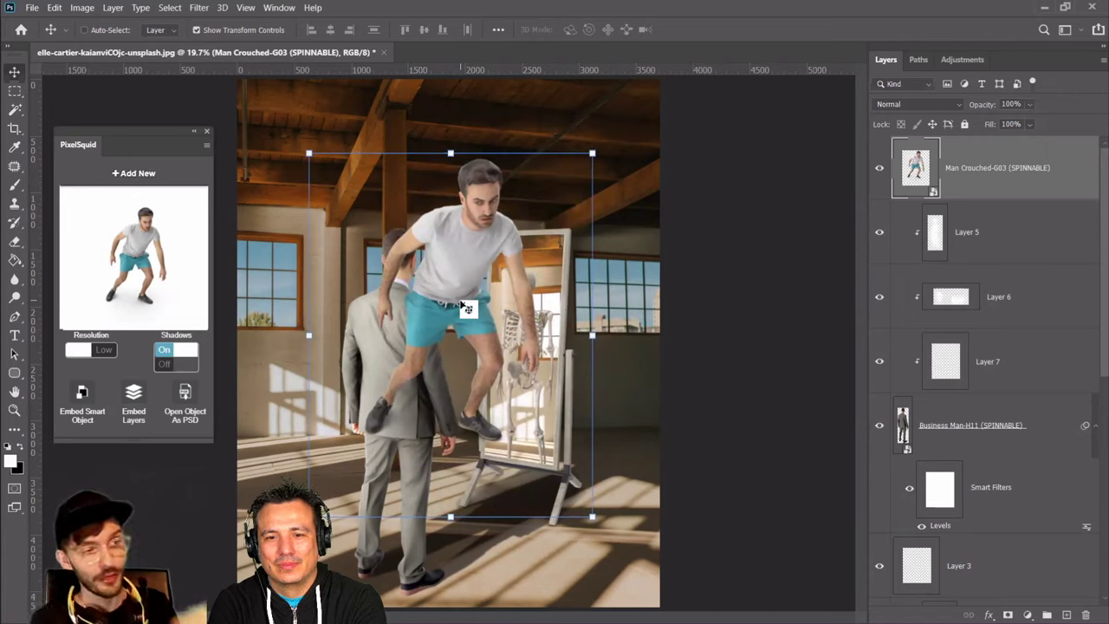
mouse_move(468, 295)
mouse_down()
mouse_move(510, 318)
mouse_move(468, 313)
mouse_up()
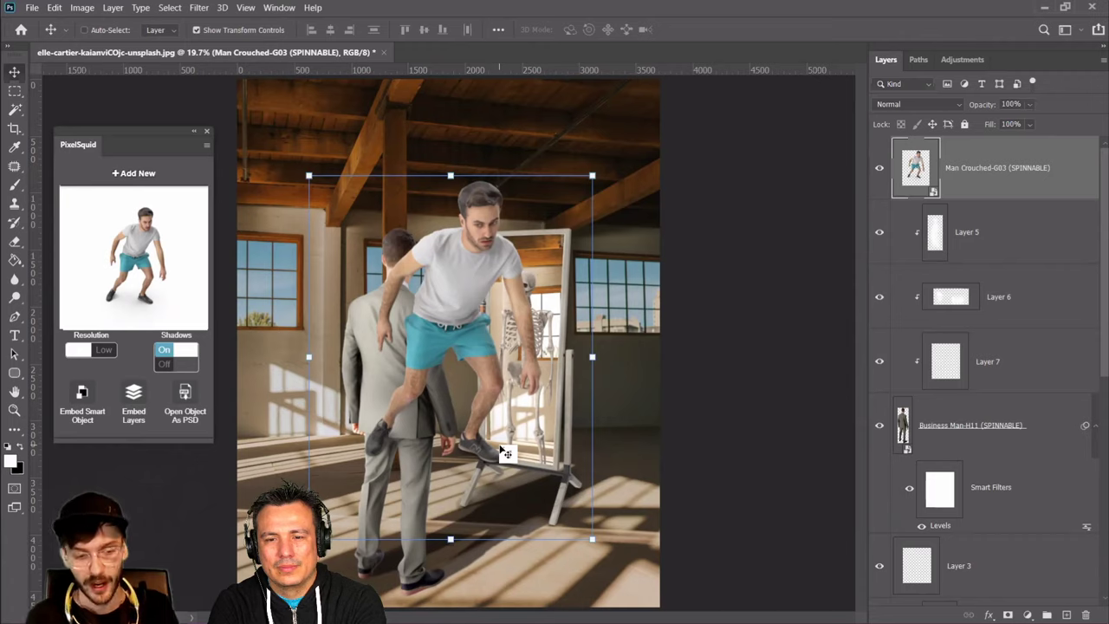
drag(483, 347, 476, 320)
drag(159, 293, 183, 282)
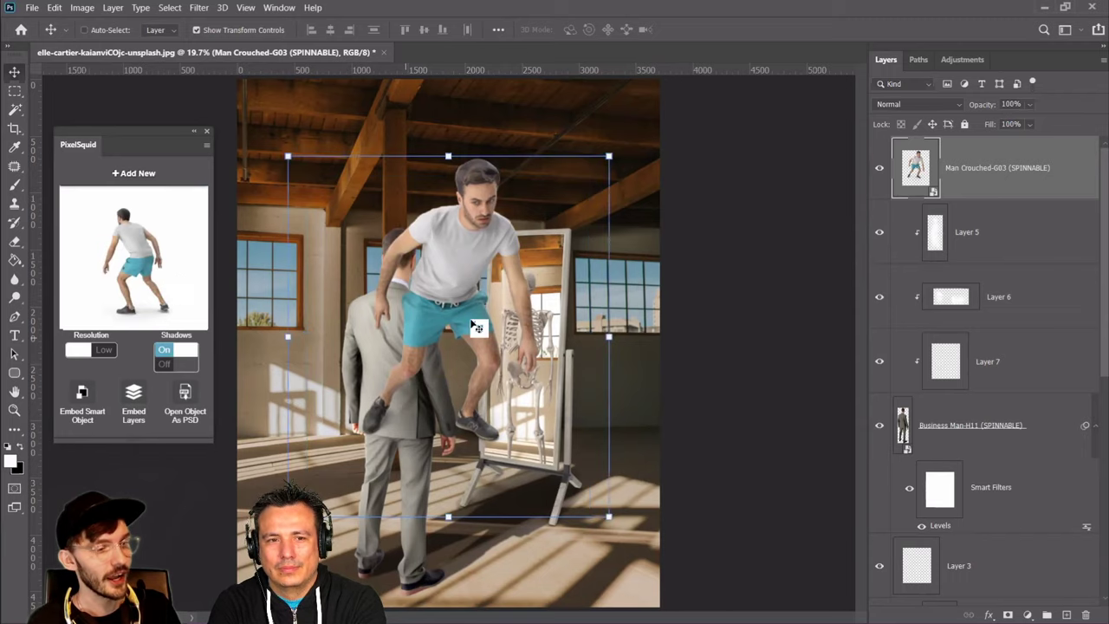
drag(470, 353, 565, 417)
drag(97, 295, 130, 291)
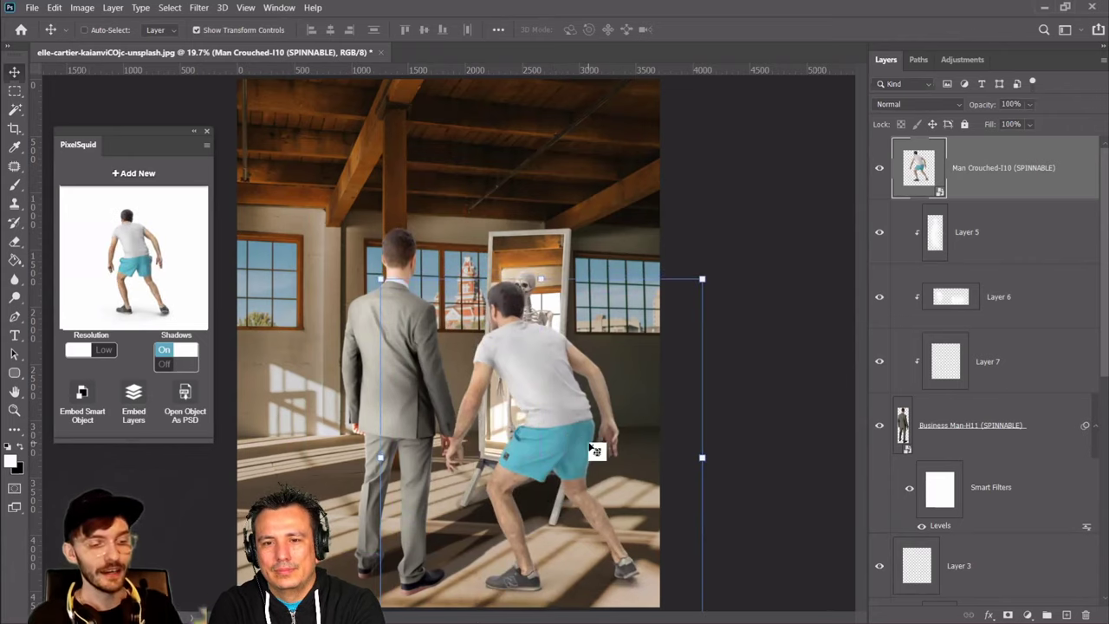
drag(559, 412, 248, 312)
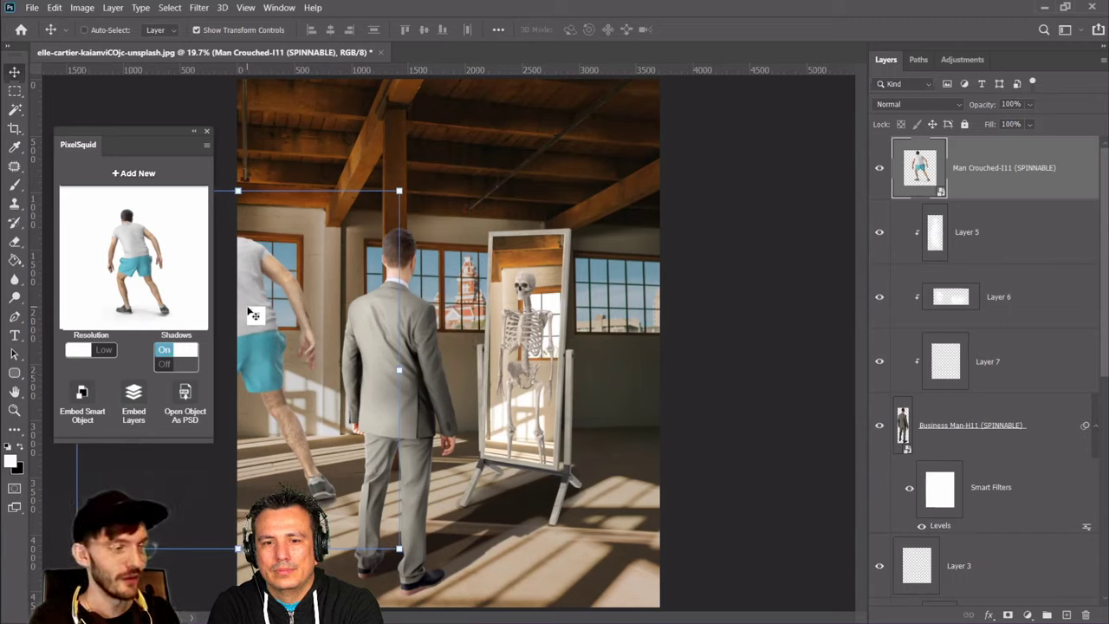
key(Delete)
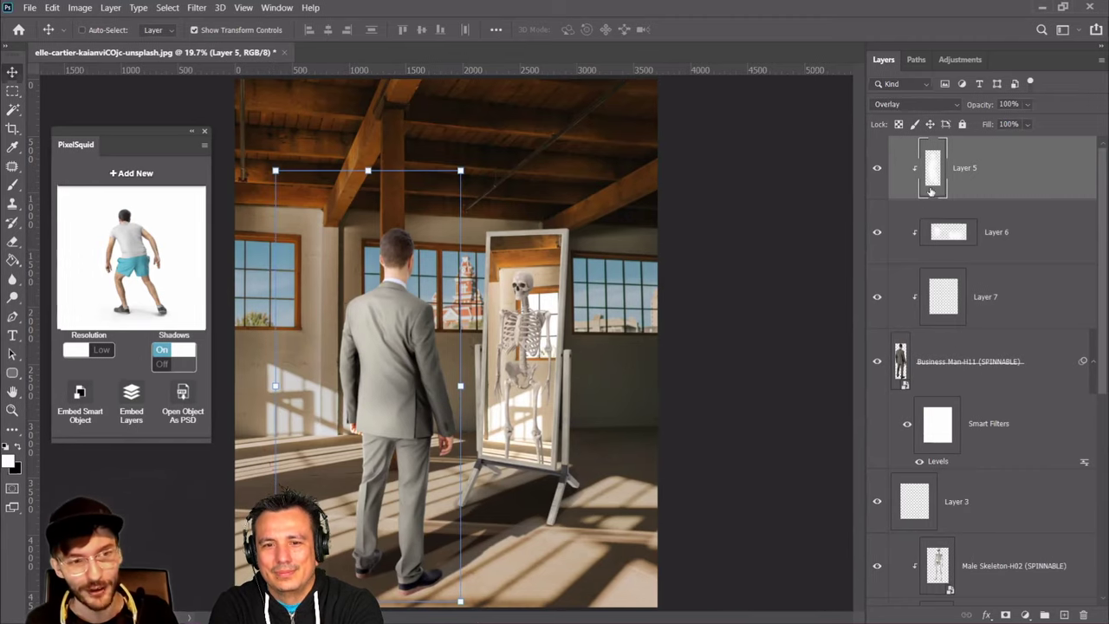
click(877, 170)
Add a new empty Layer 8 directly above Layer 3, below the businessman
click(877, 170)
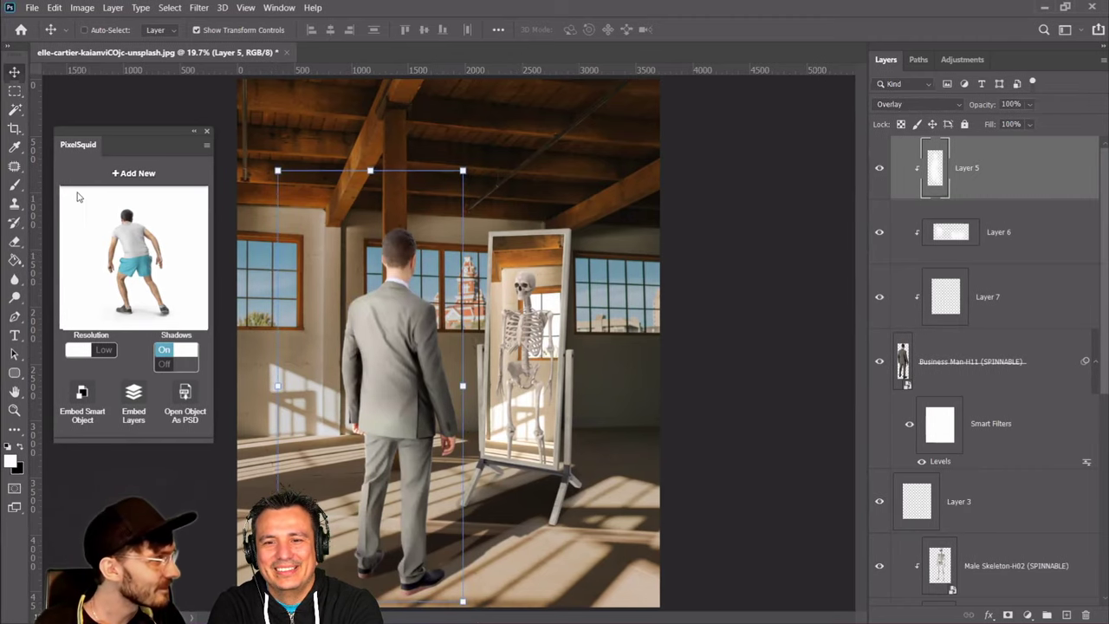
click(15, 185)
click(997, 234)
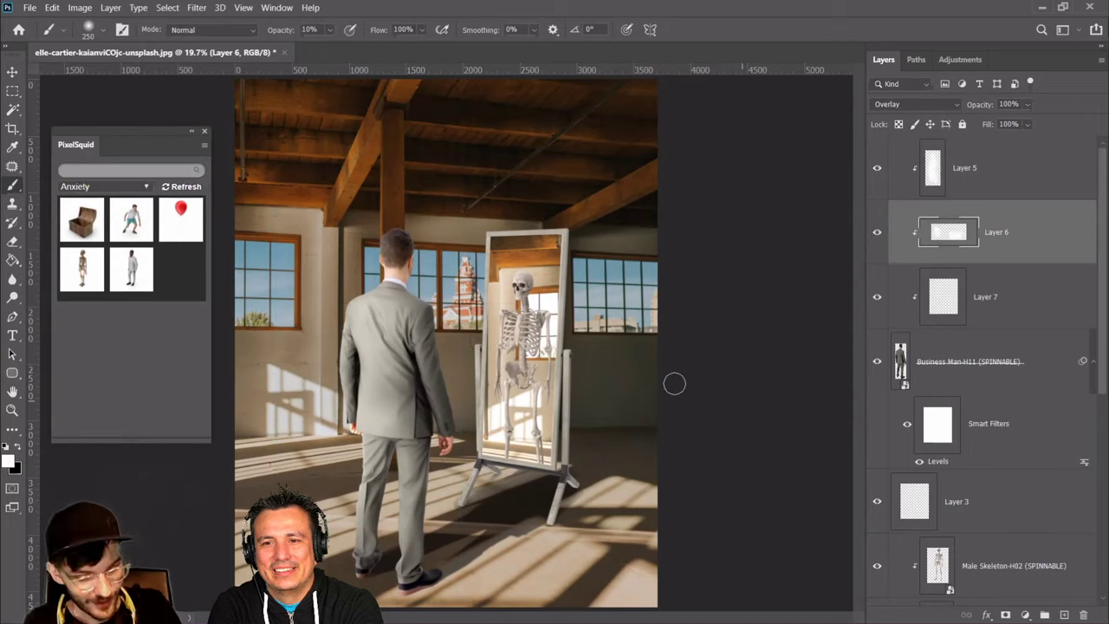
key(bracketleft)
key(bracketleft)
key(bracketleft)
key(bracketleft)
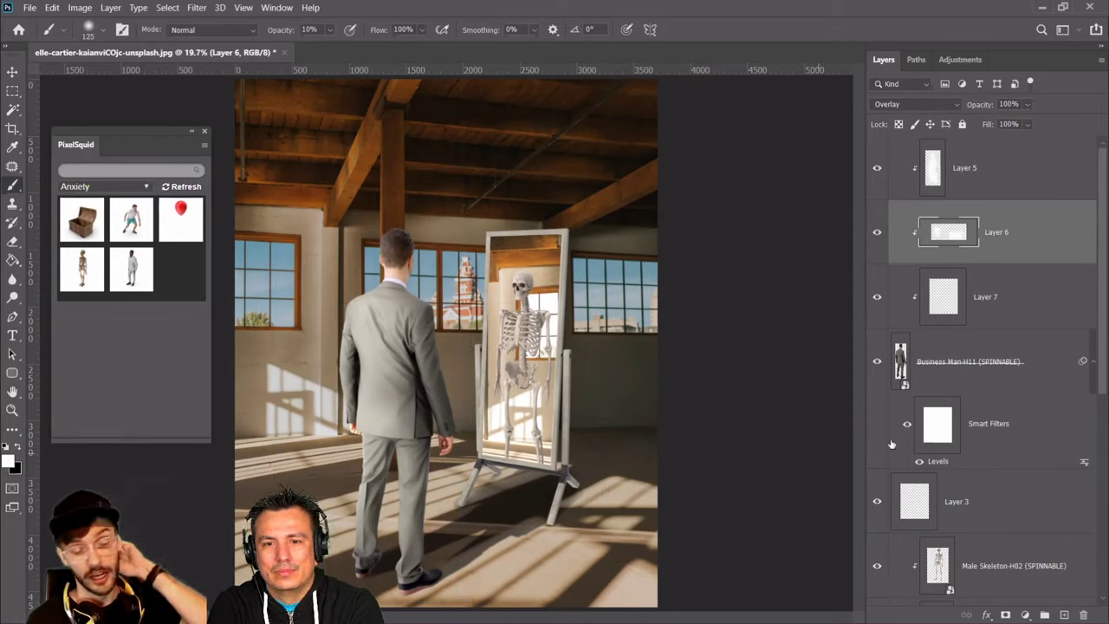
click(1000, 509)
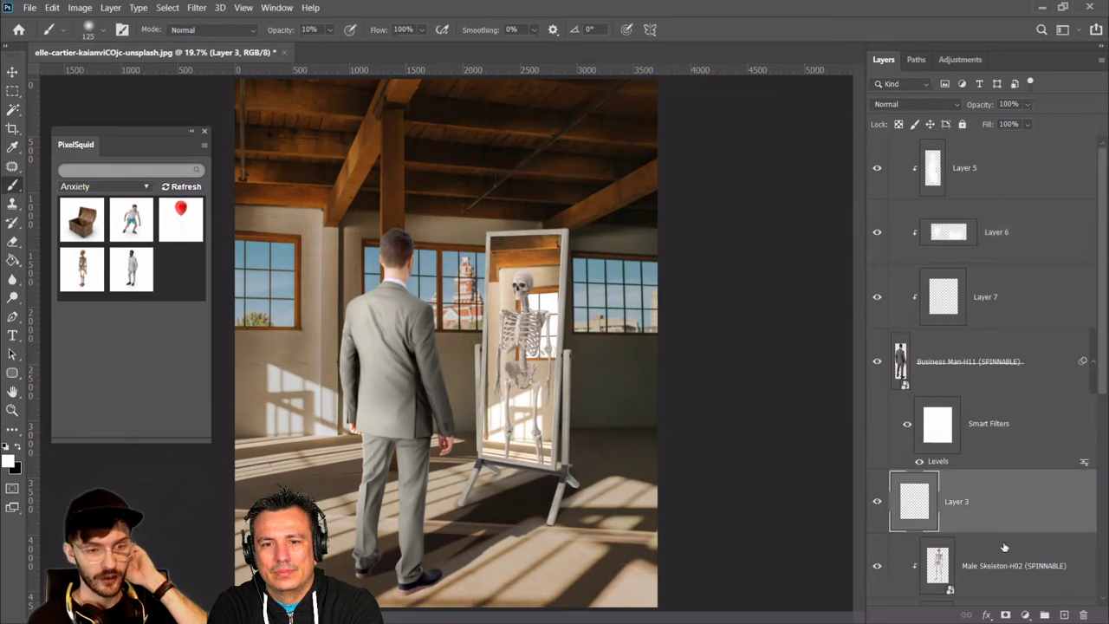
click(1064, 615)
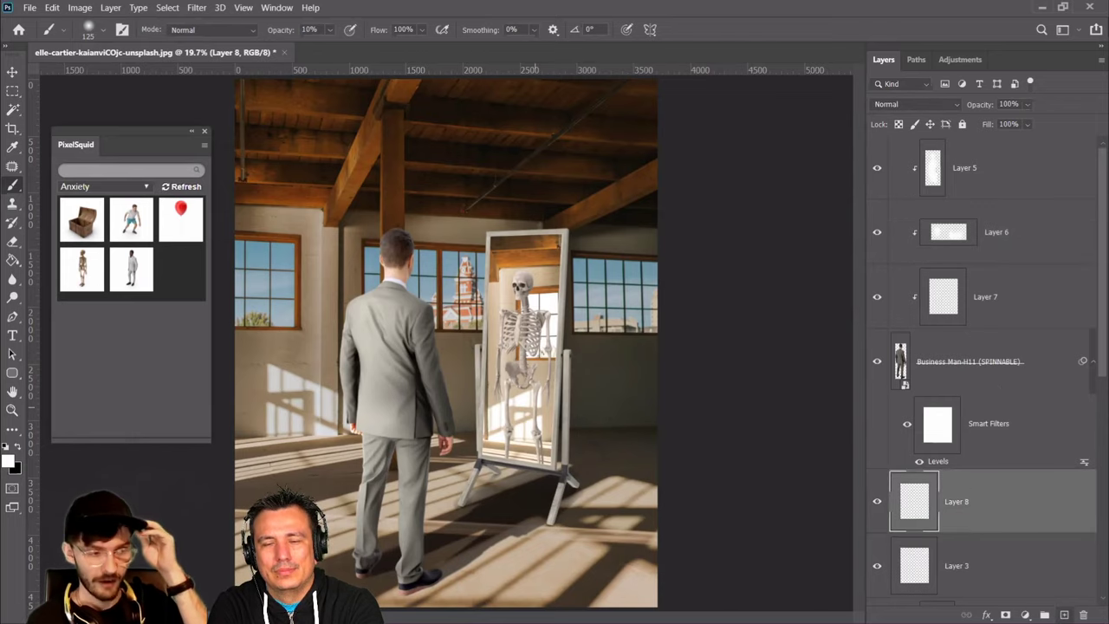
Zoom in closely on the businessman's feet
click(14, 411)
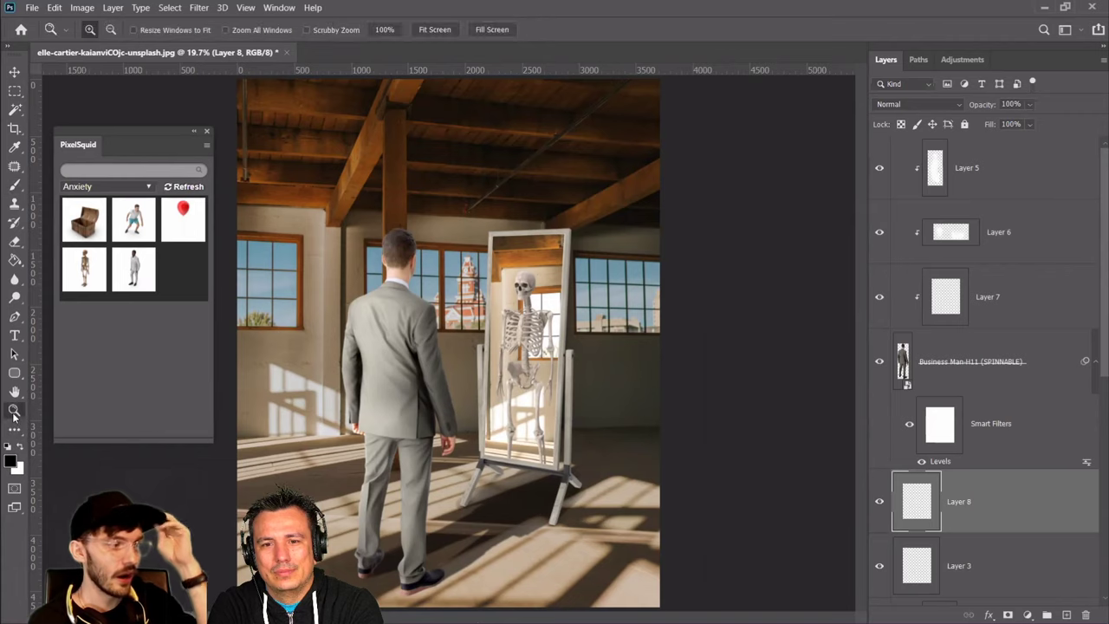
click(393, 512)
scroll(393, 513, down, 2)
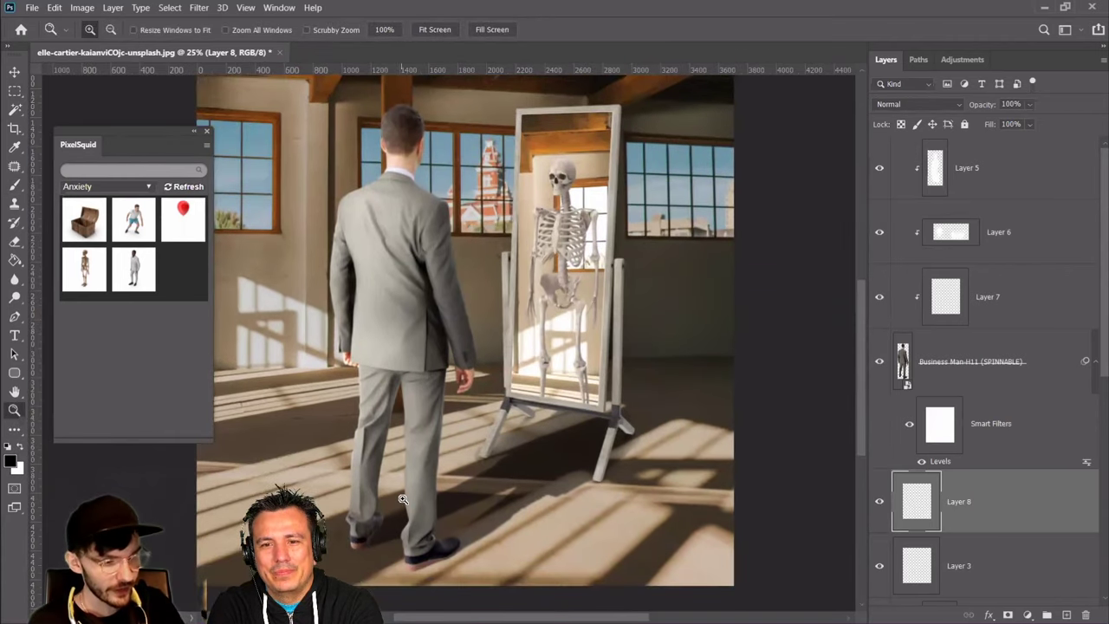
click(457, 500)
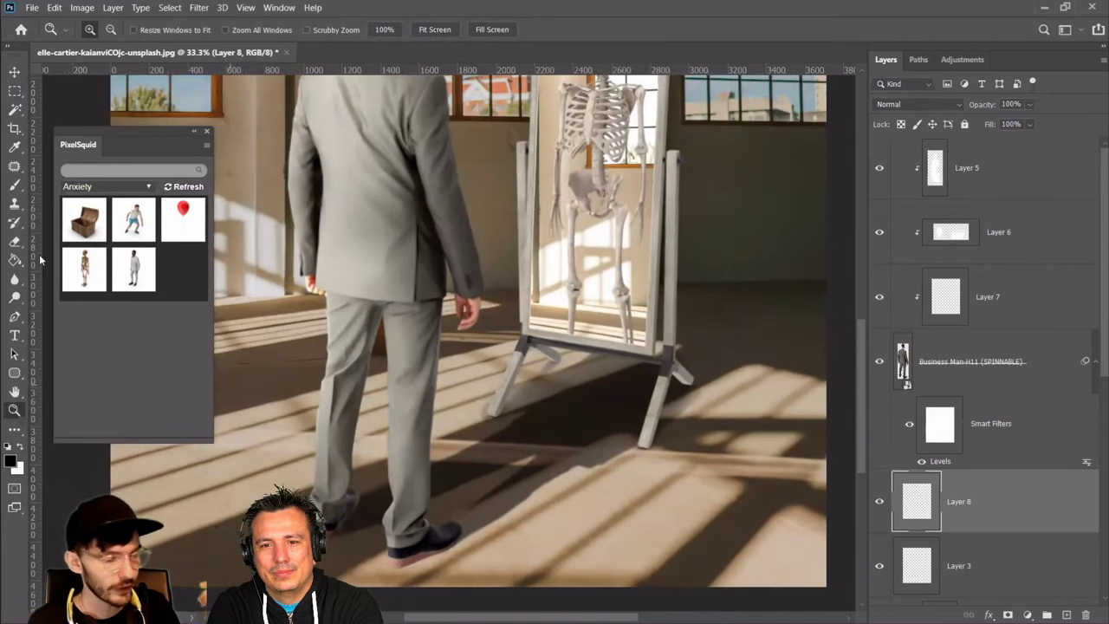
Use a smaller brush to paint a soft black shadow under the front shoe
click(14, 185)
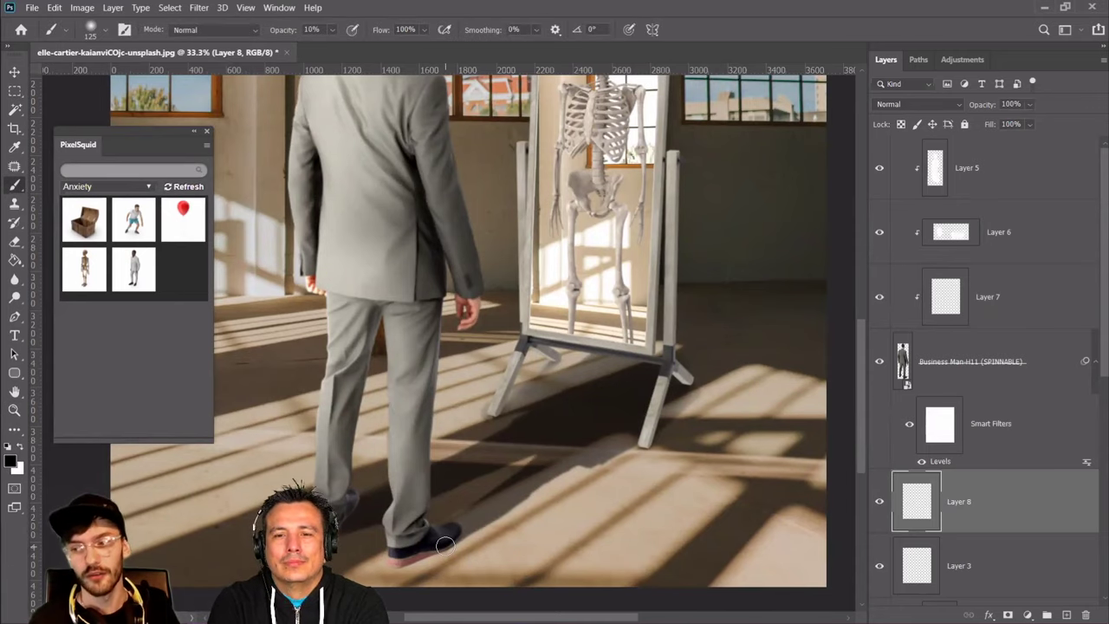
key(bracketleft)
key(bracketleft)
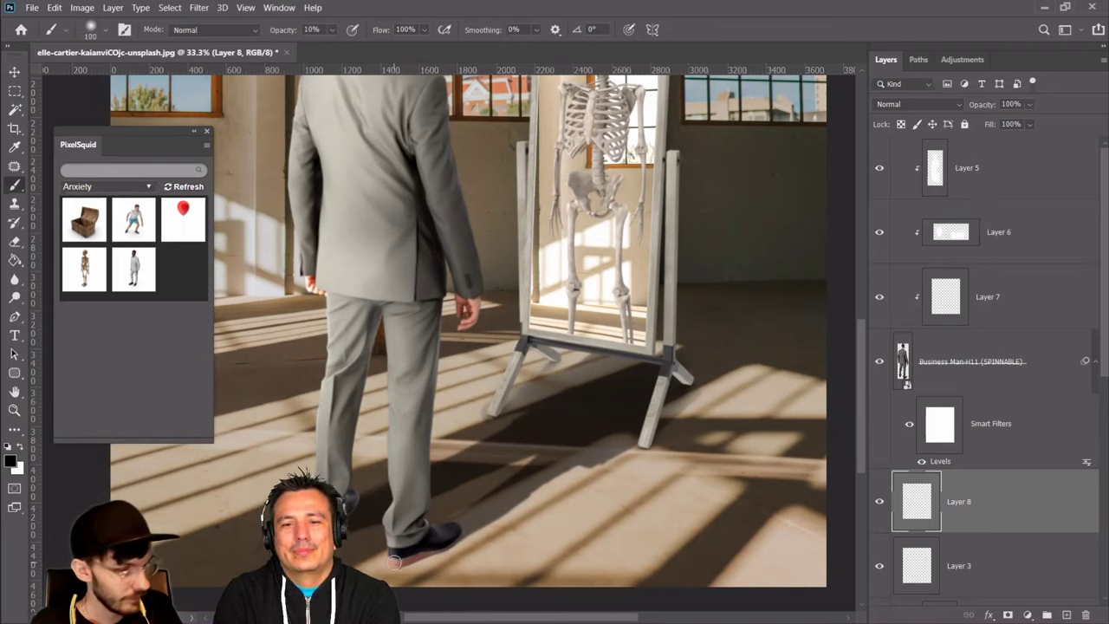
key(bracketleft)
key(bracketleft)
drag(408, 561, 459, 548)
Fine-tune the brush size and extend the shadow from the floor toward the shoe
key(bracketleft)
key(bracketright)
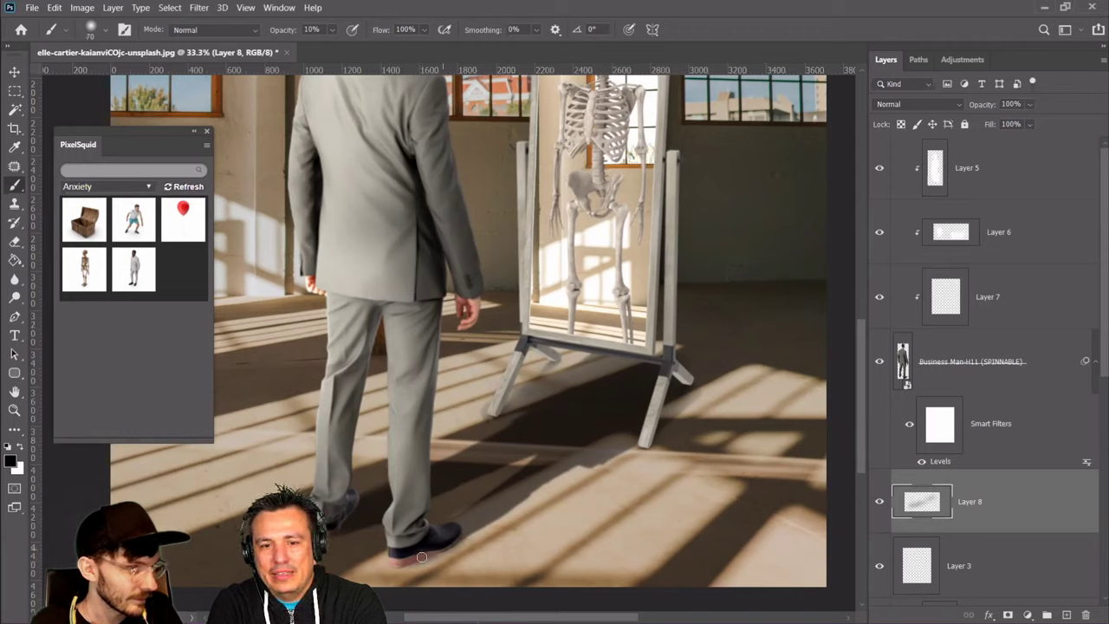
key(bracketleft)
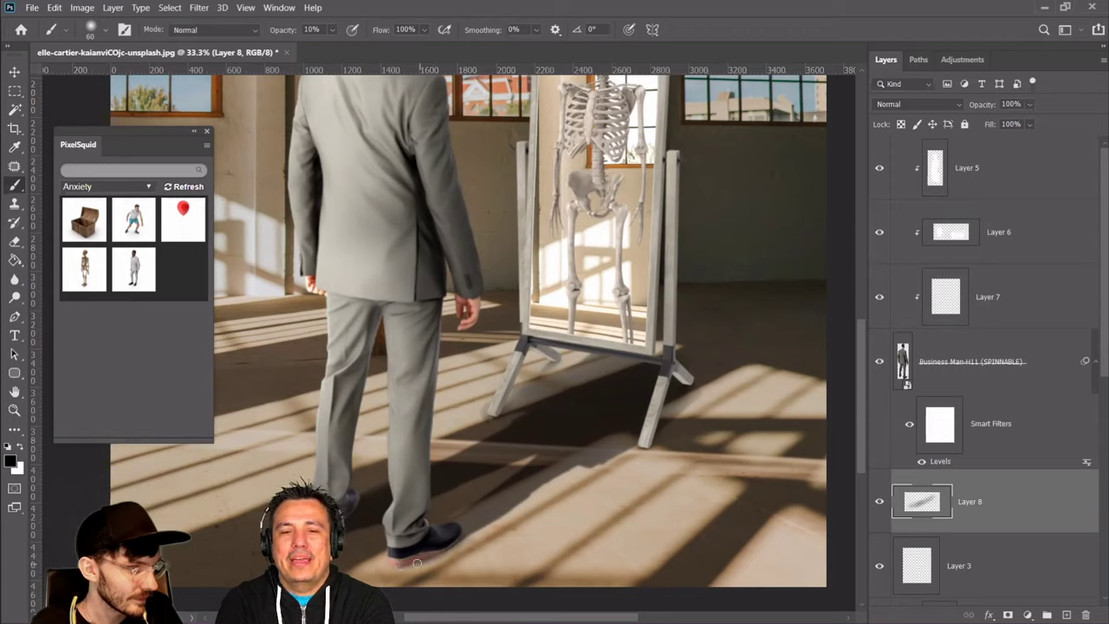
key(bracketright)
key(bracketright)
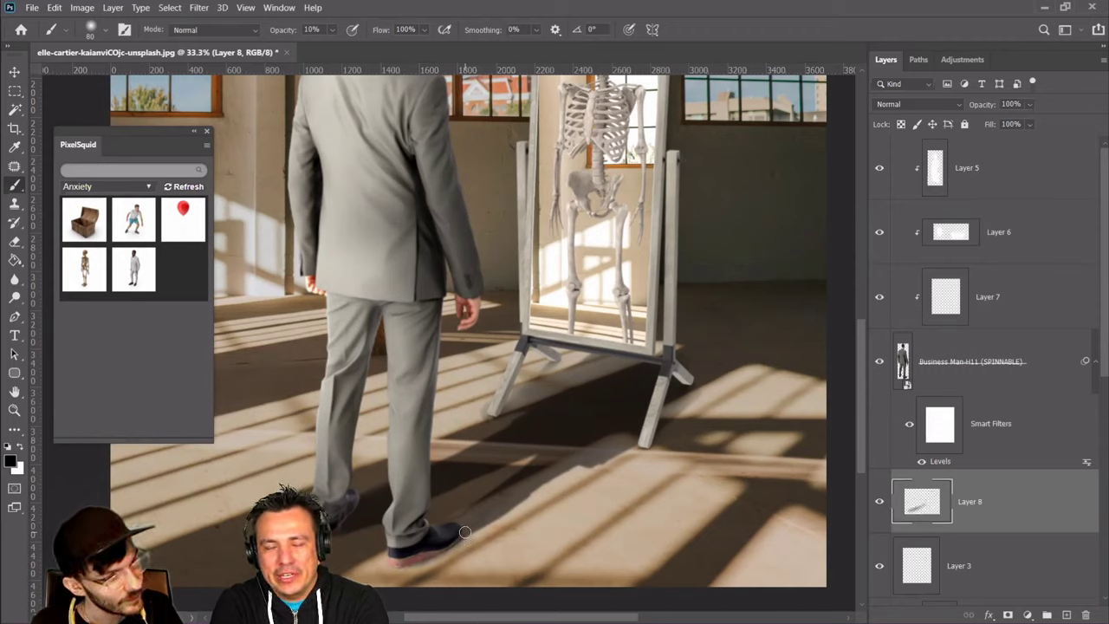
key(bracketleft)
key(bracketleft)
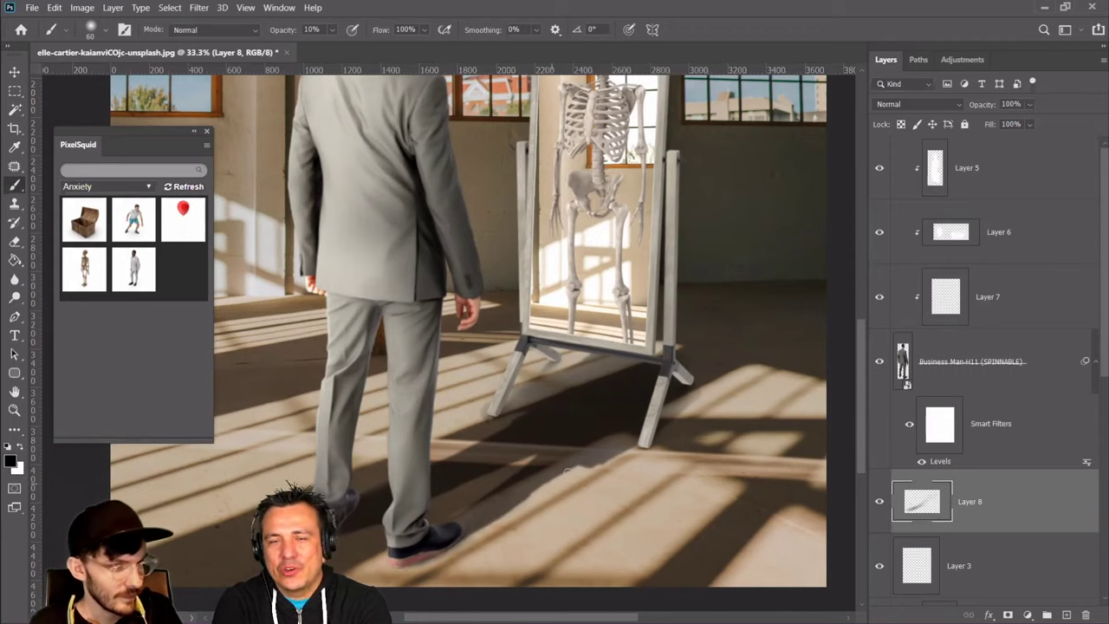
drag(579, 463, 481, 513)
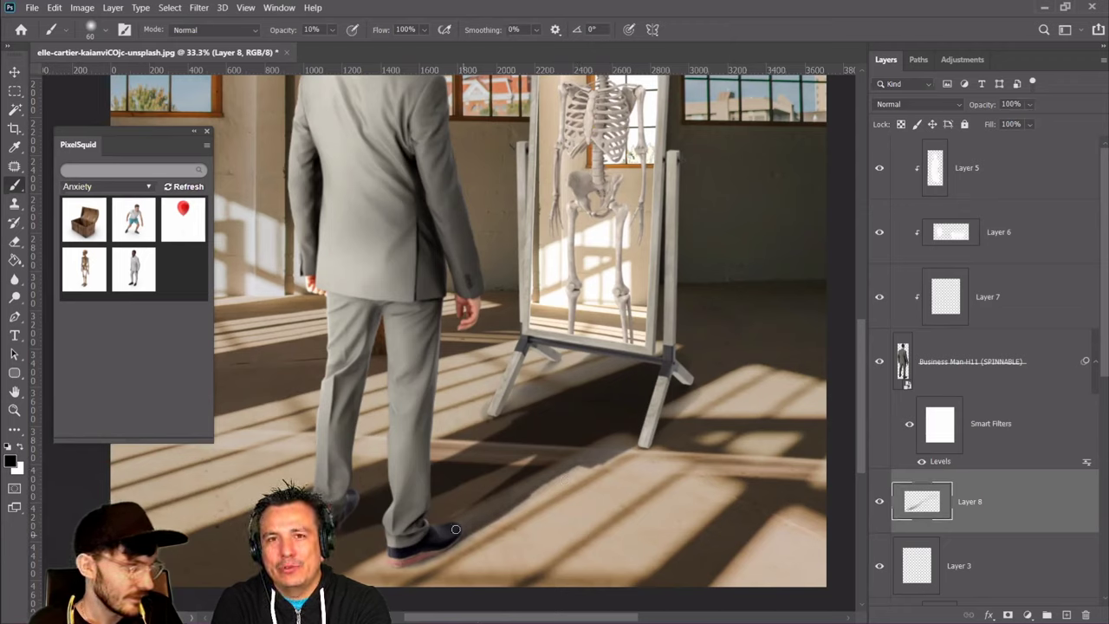
Readjust the brush size and select the Business Man layer
key(bracketright)
key(bracketright)
key(bracketright)
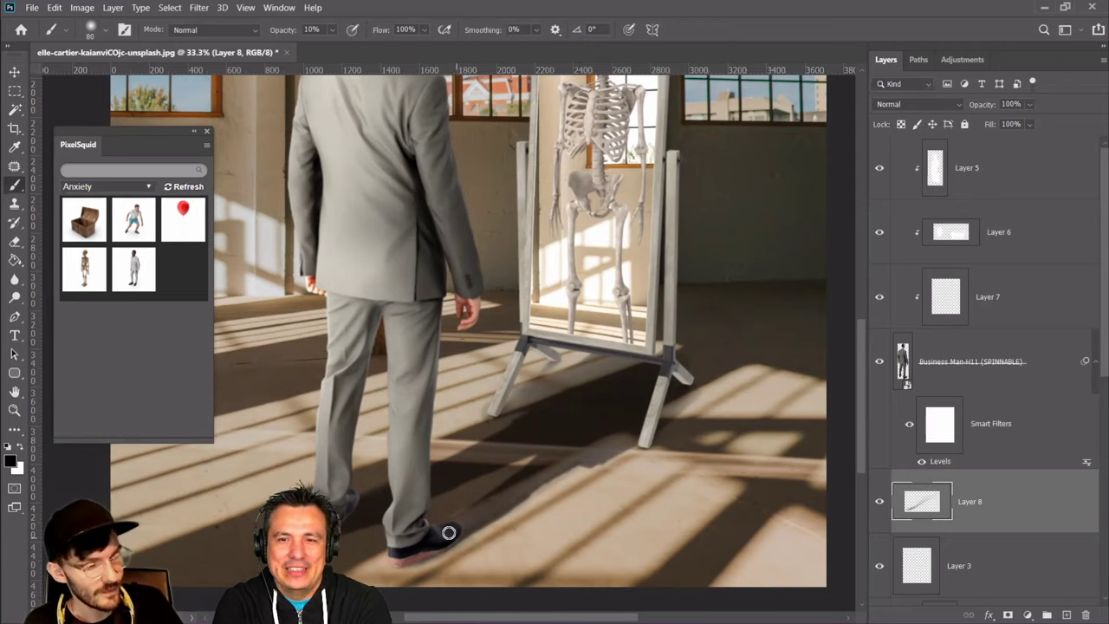
key(bracketright)
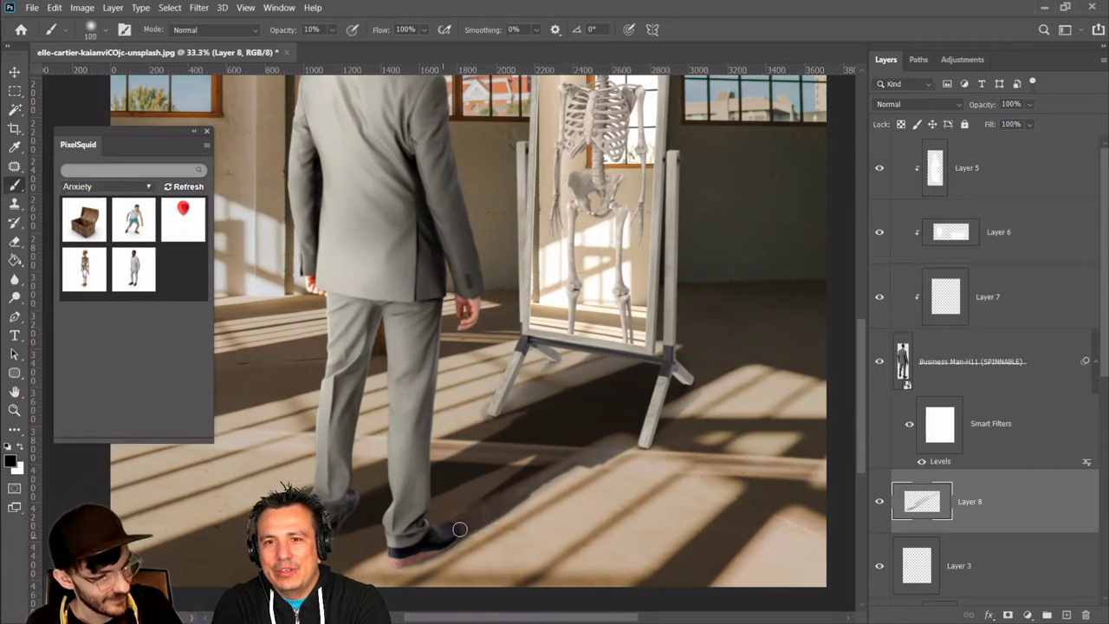
key(bracketleft)
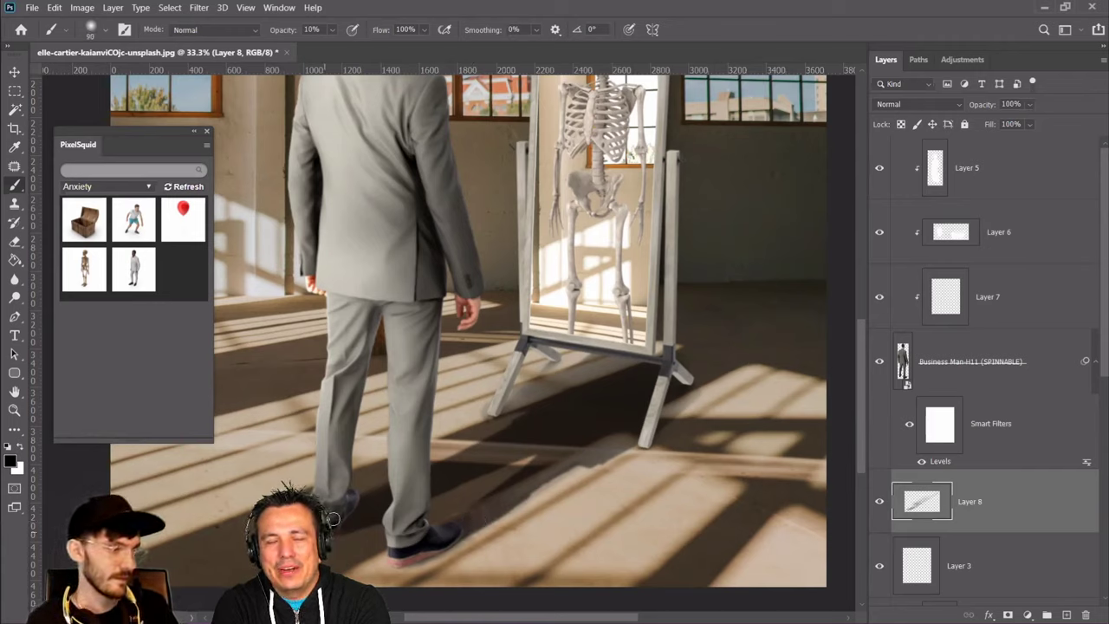
key(bracketleft)
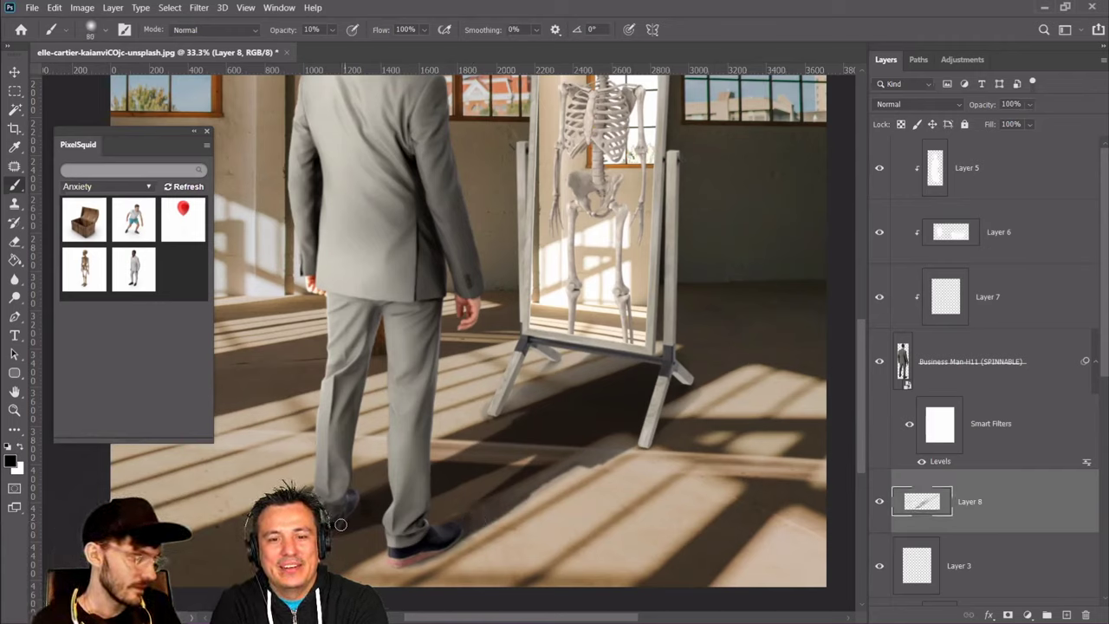
click(970, 361)
scroll(996, 433, down, 1)
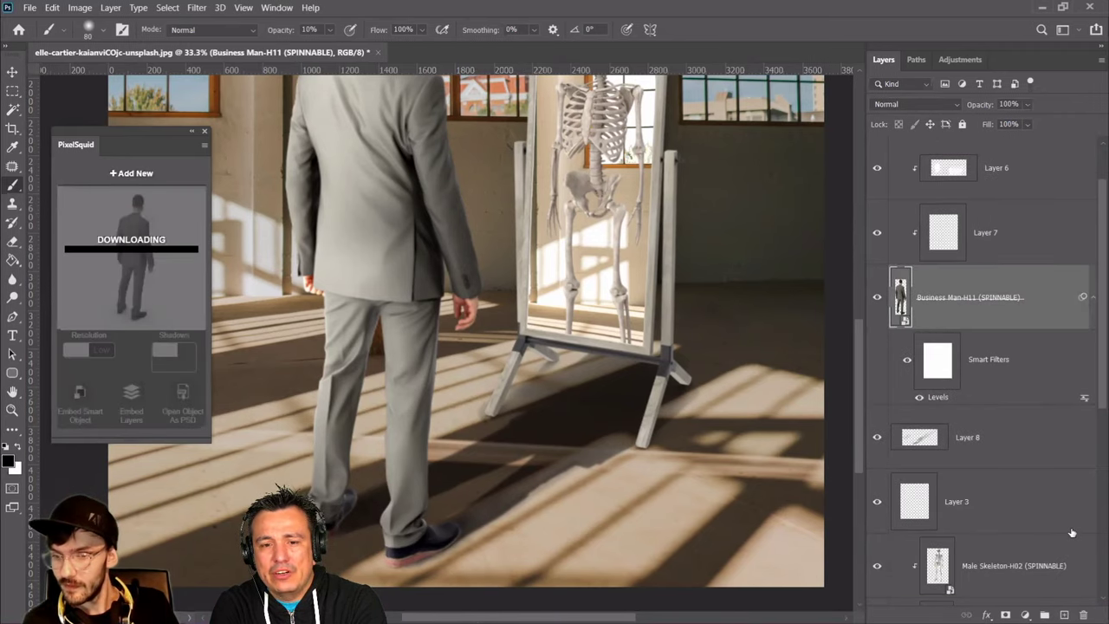
Create an empty Layer 9 clipped to the Business Man layer, just above it
click(1064, 615)
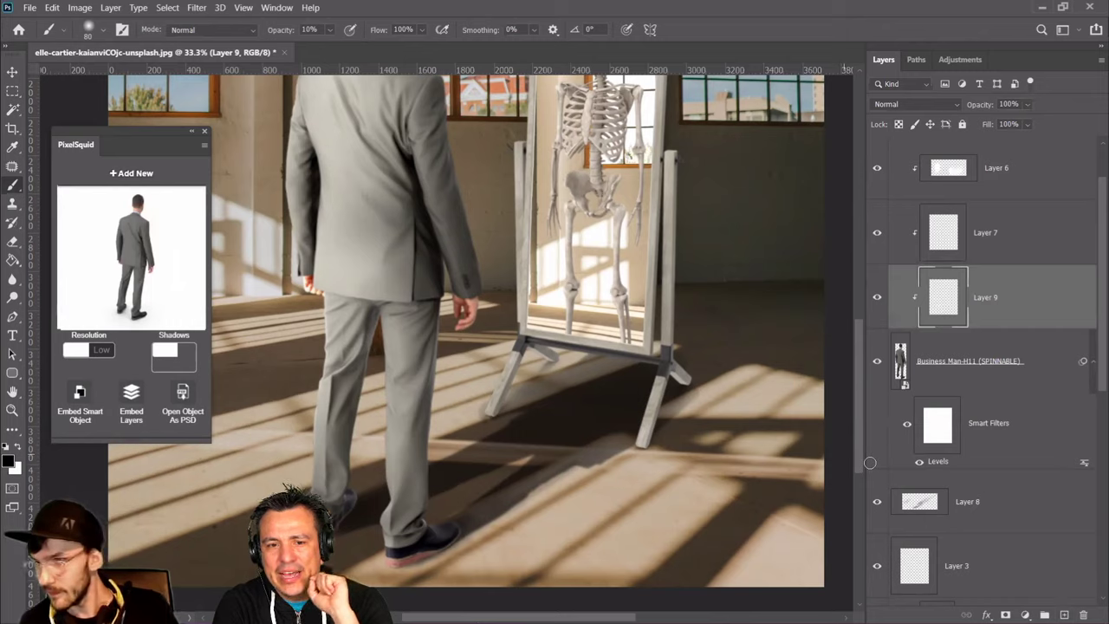
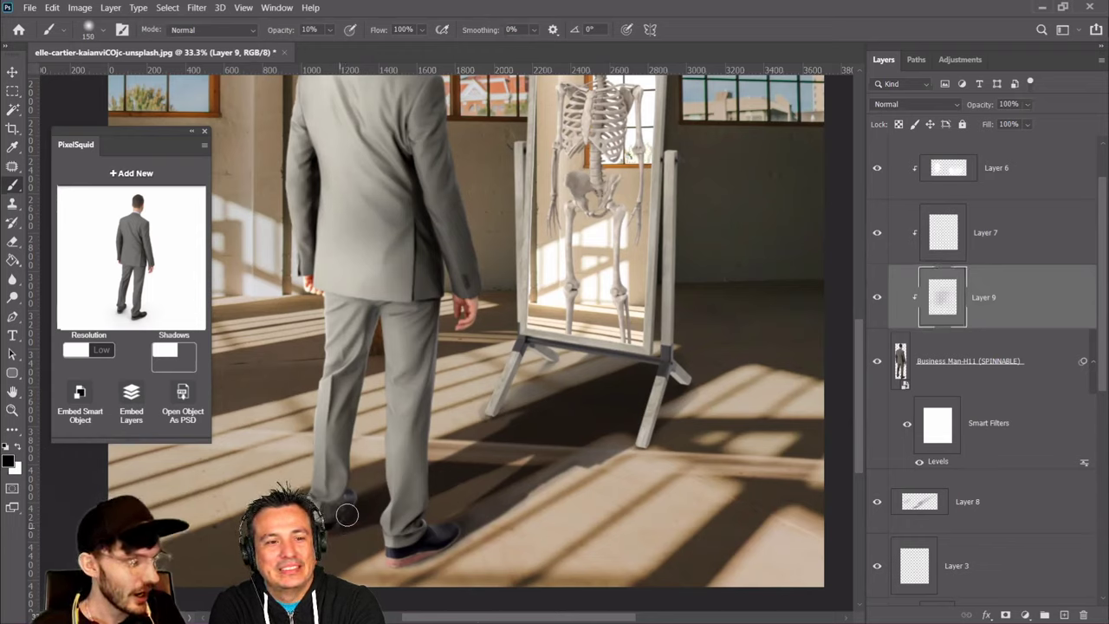
Paint three faint 10% shadow strokes on the floor beside the man's back shoe on Layer 9
mouse_move(339, 534)
mouse_down()
mouse_move(361, 495)
mouse_move(341, 507)
mouse_move(376, 538)
mouse_up()
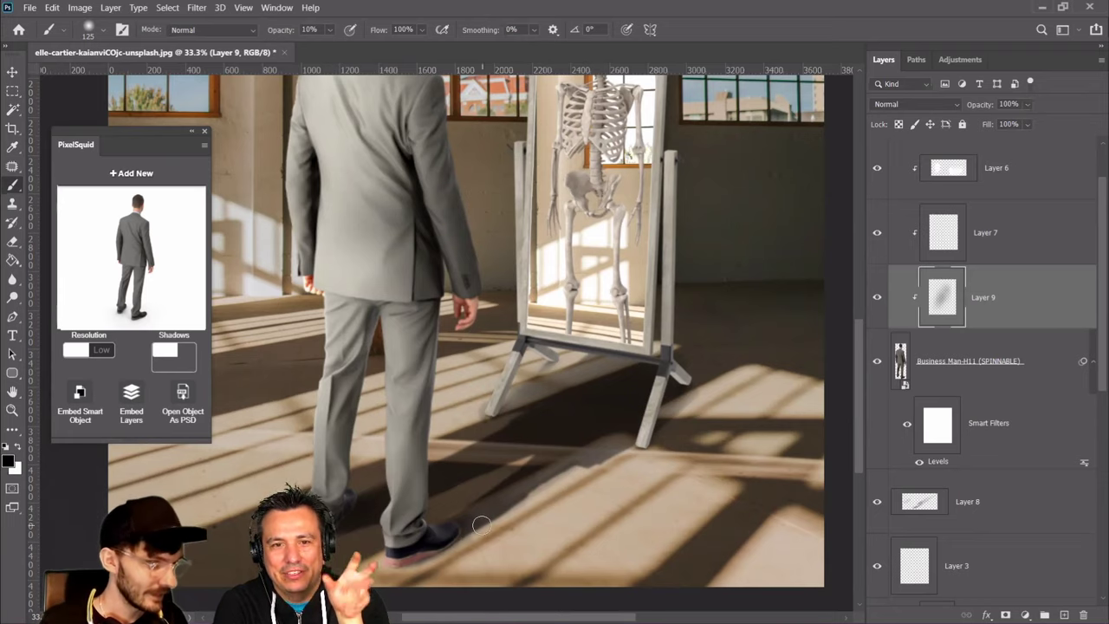
drag(468, 520, 472, 516)
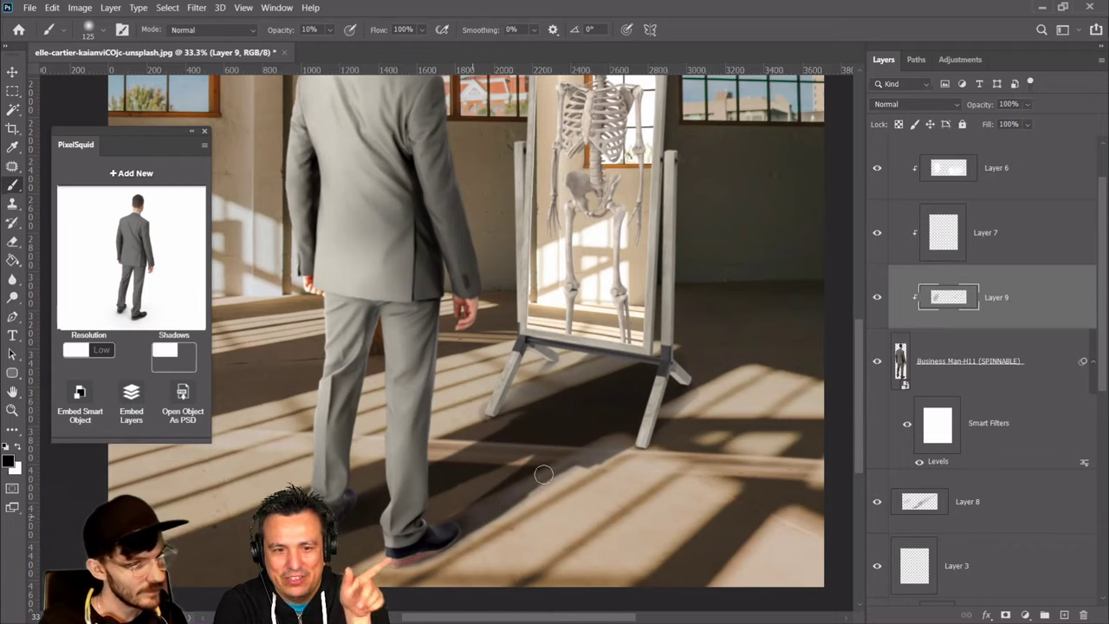
mouse_move(521, 476)
mouse_down()
mouse_move(579, 448)
mouse_move(503, 500)
mouse_up()
Toggle Layer 9 off and on to compare the shadow, then select Layer 8
click(877, 298)
click(877, 298)
click(877, 298)
click(877, 298)
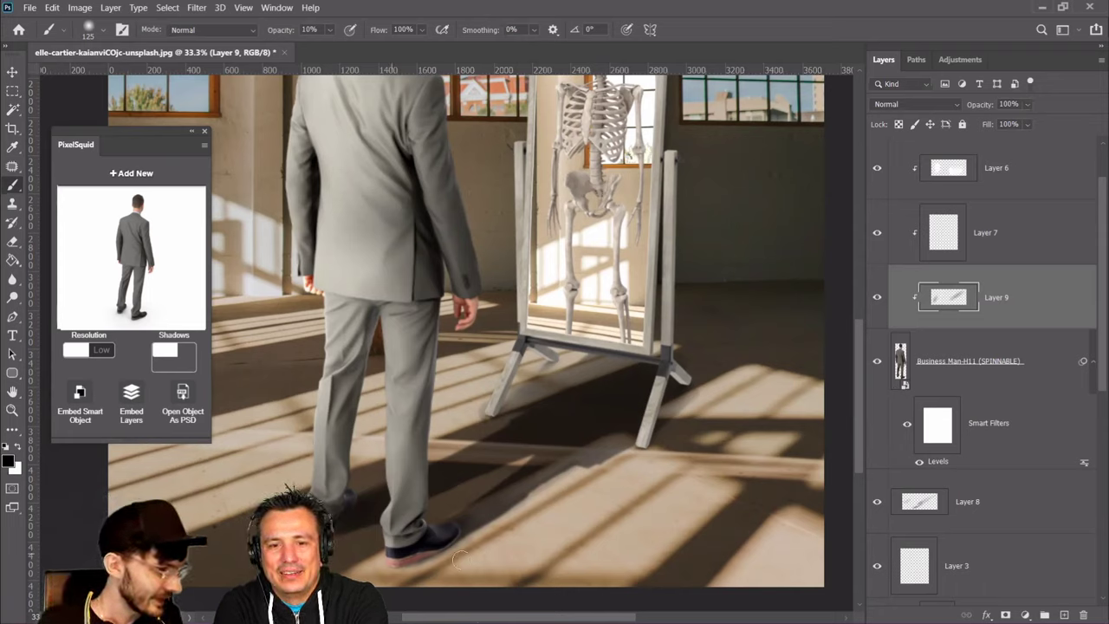
click(920, 503)
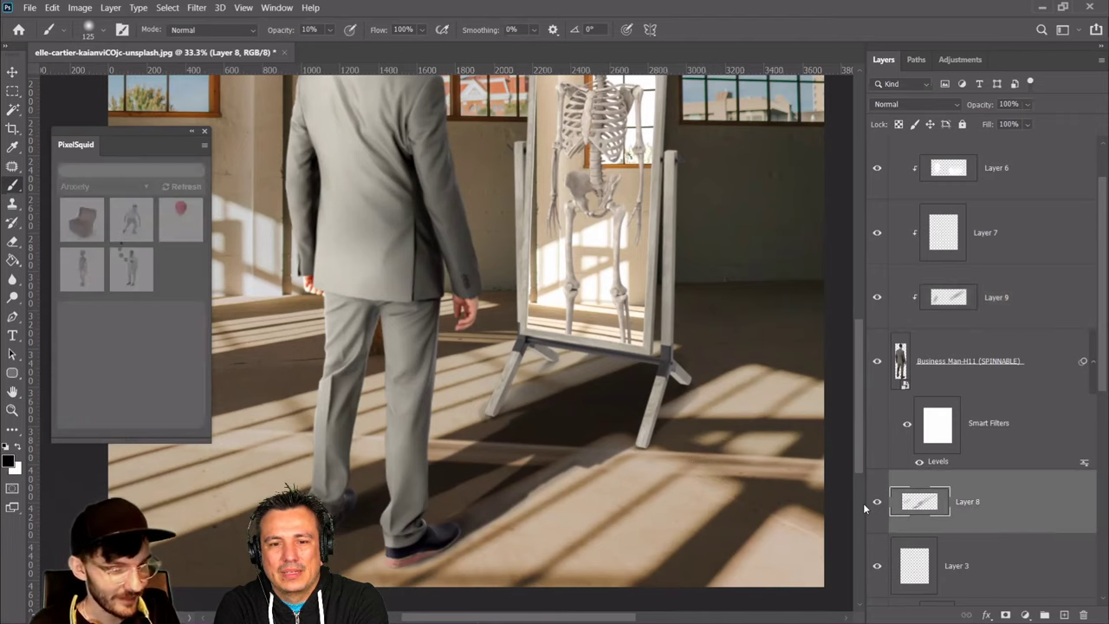
Shrink the brush to 90, take a size-125 Eraser, compare Layer 8 hidden and shown, and select Layer 9
key(bracketleft)
key(bracketleft)
key(bracketleft)
key(bracketleft)
key(bracketleft)
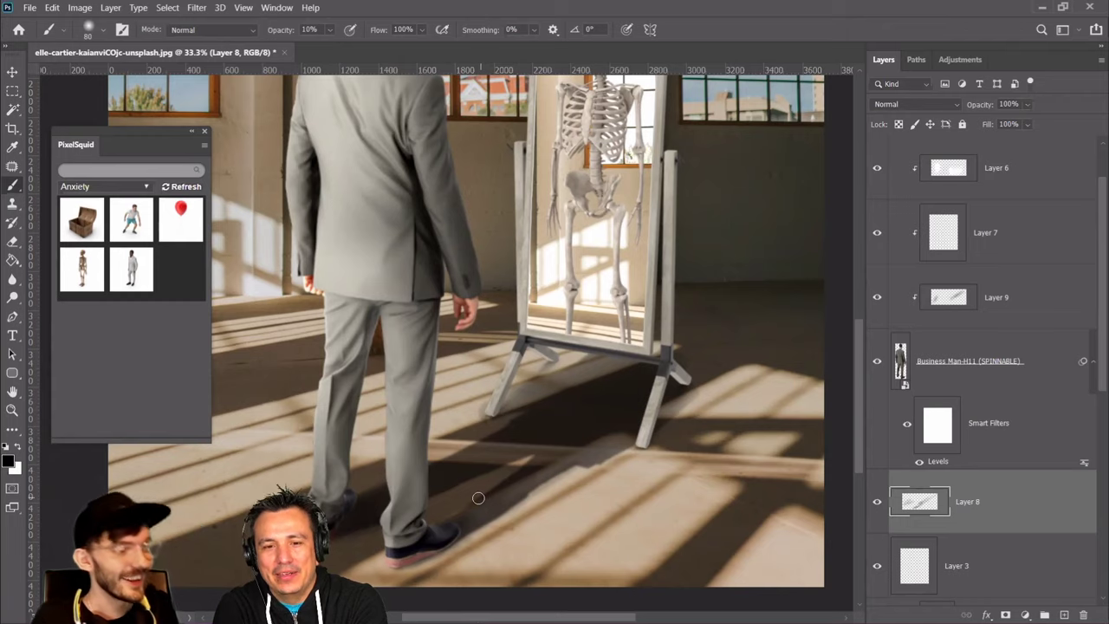
click(20, 245)
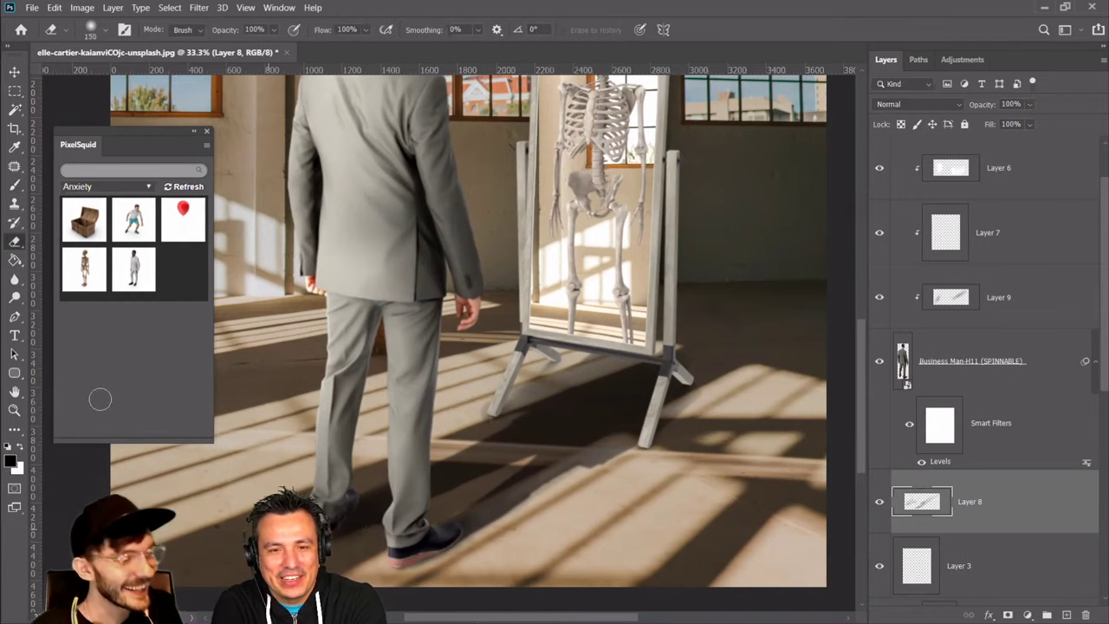
key(bracketleft)
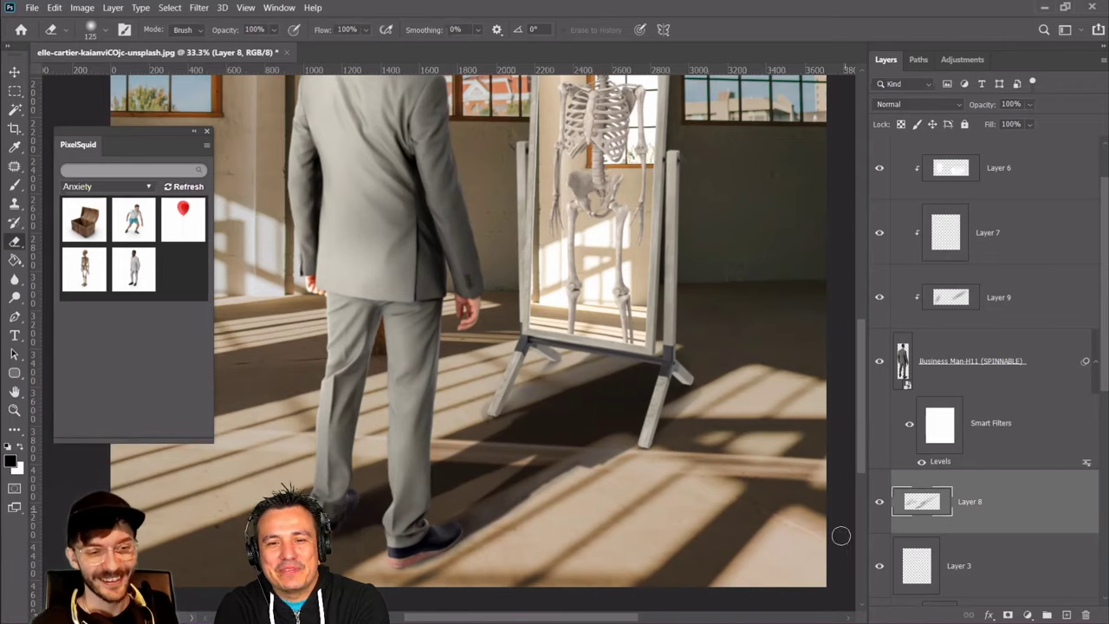
click(878, 503)
click(877, 503)
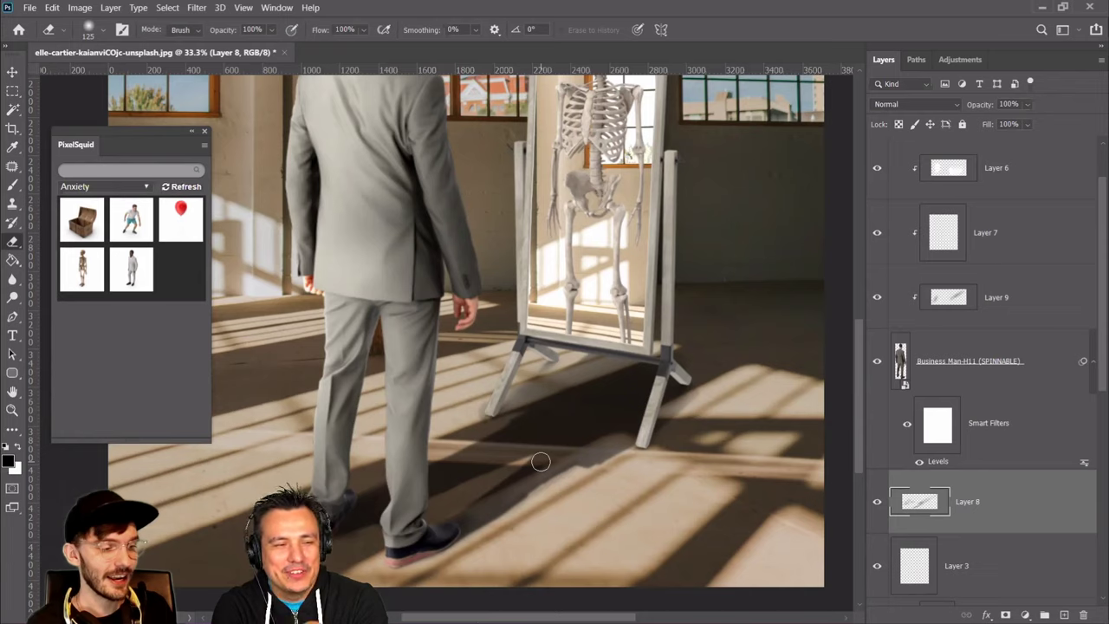
click(981, 307)
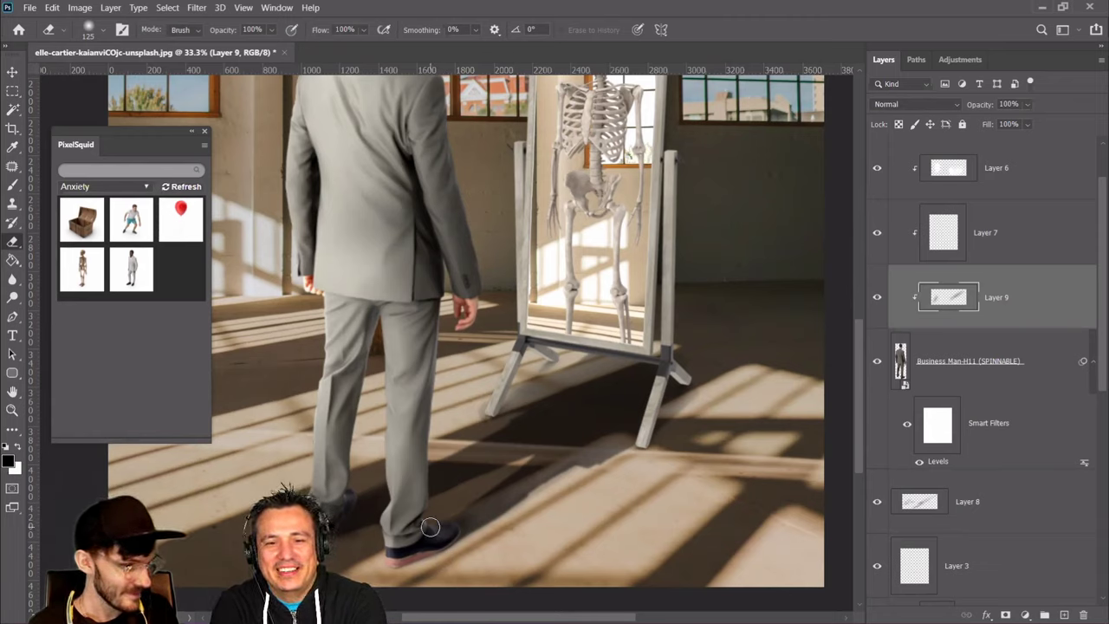
Shrink the eraser to 90 and toggle Layer 9 off and on to check the shadow
key(bracketleft)
key(bracketleft)
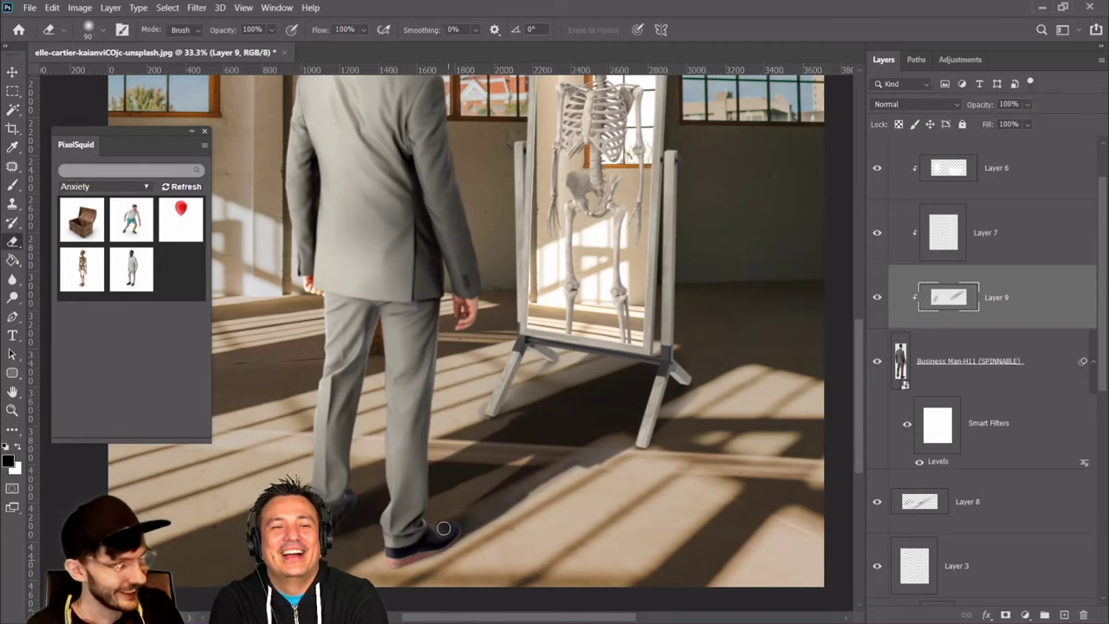
click(877, 297)
click(876, 298)
click(876, 298)
click(876, 299)
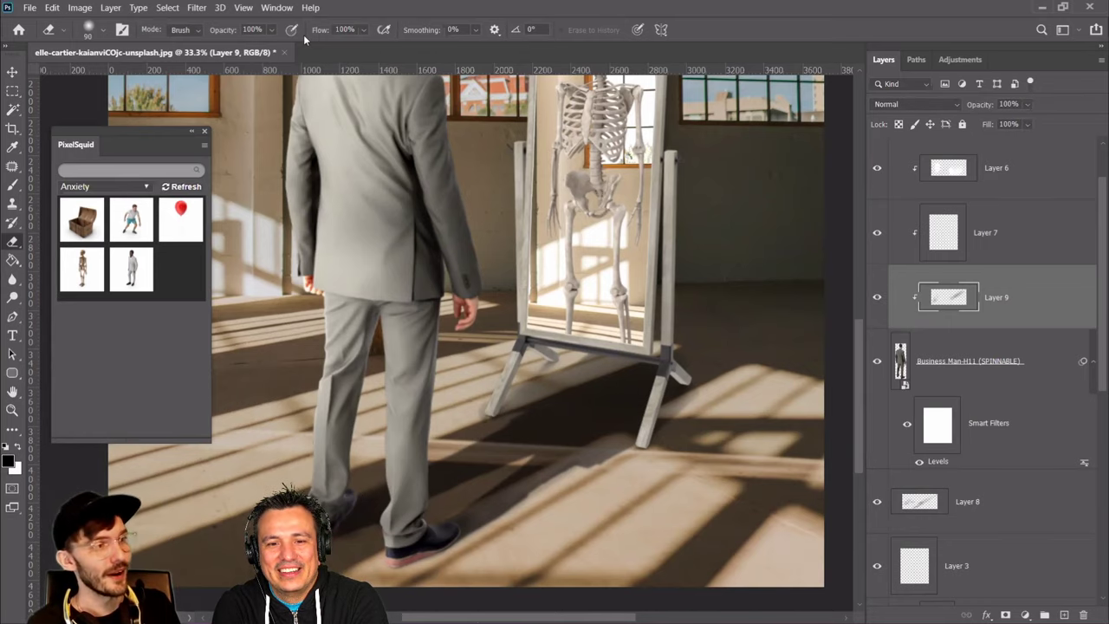
Switch back to the Brush and reduce it to size 70
click(12, 184)
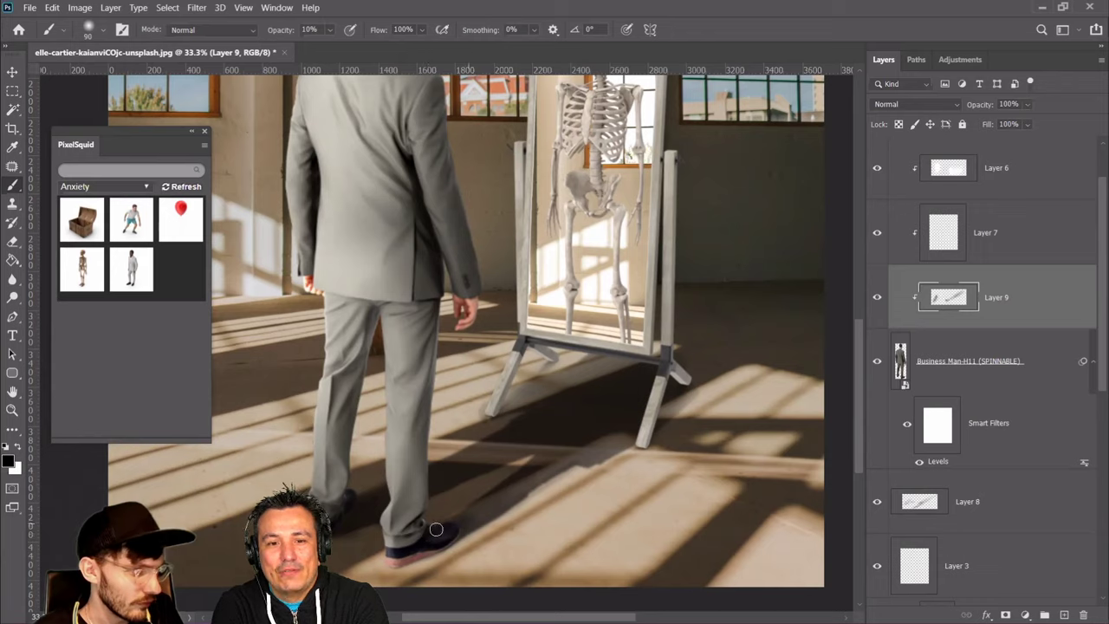
key(bracketleft)
key(bracketleft)
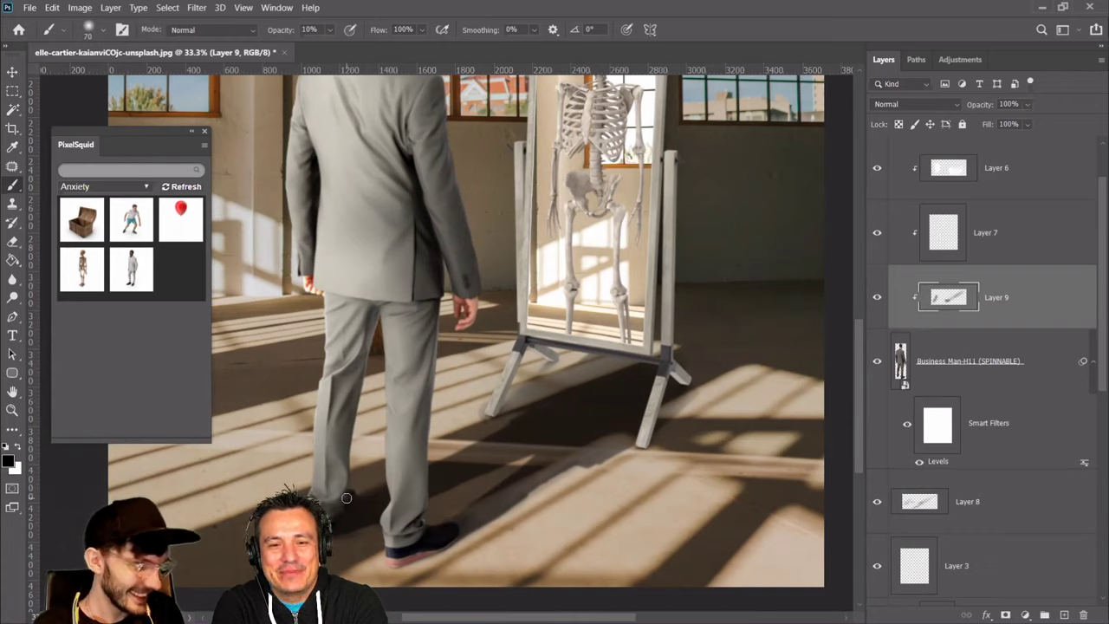
scroll(1008, 490, down, 4)
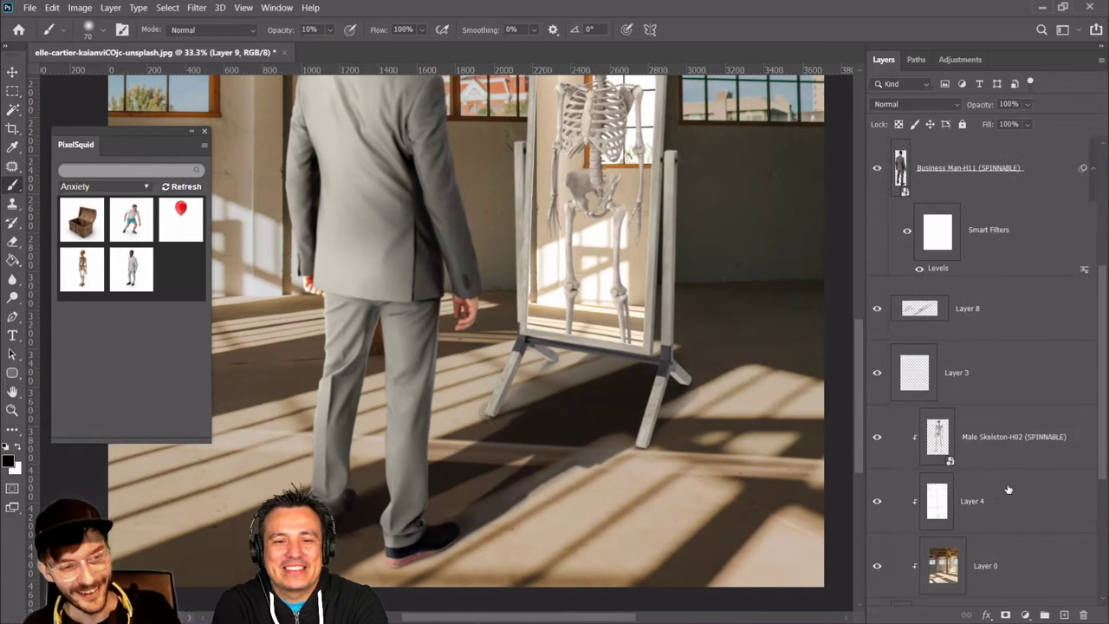
Select Layer 8 and set the Brush to size 60 at 80% opacity
scroll(914, 388, up, 2)
click(916, 381)
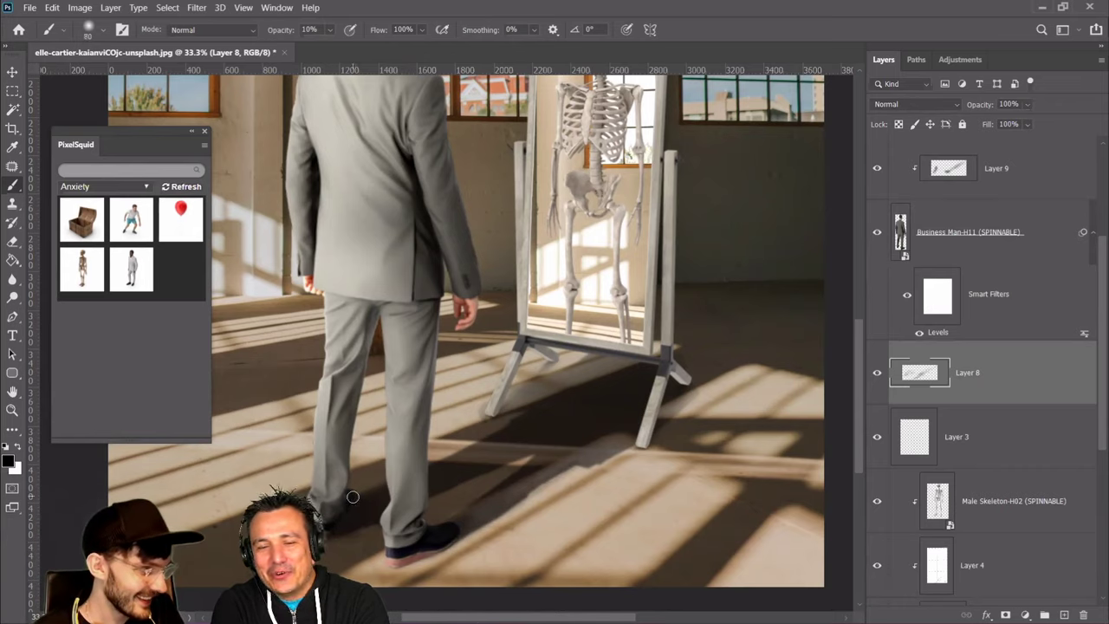
key(bracketleft)
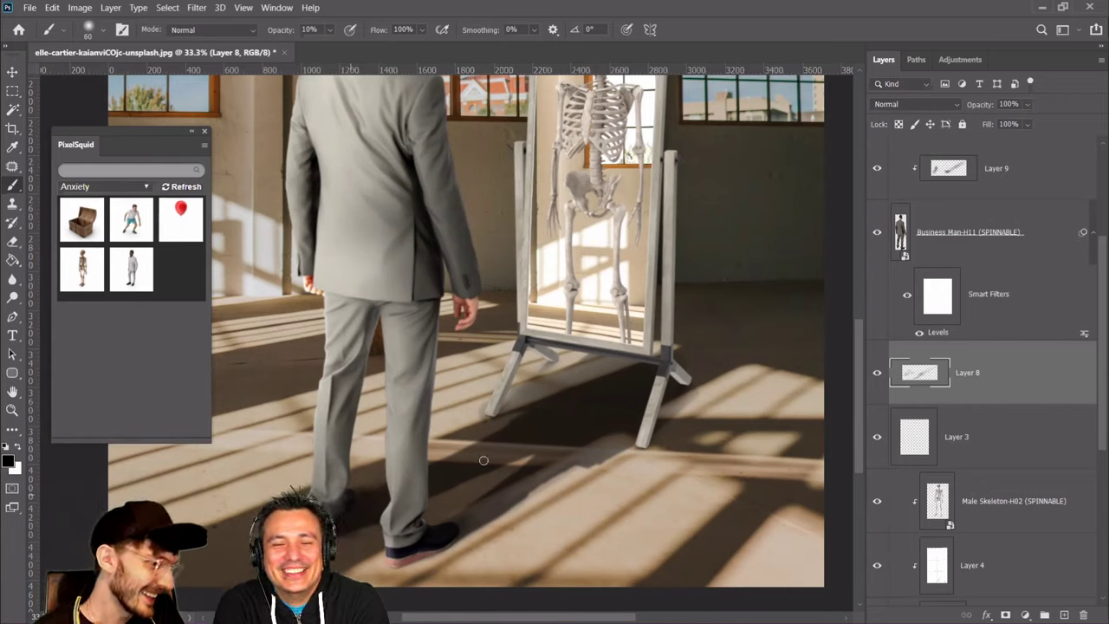
key(bracketright)
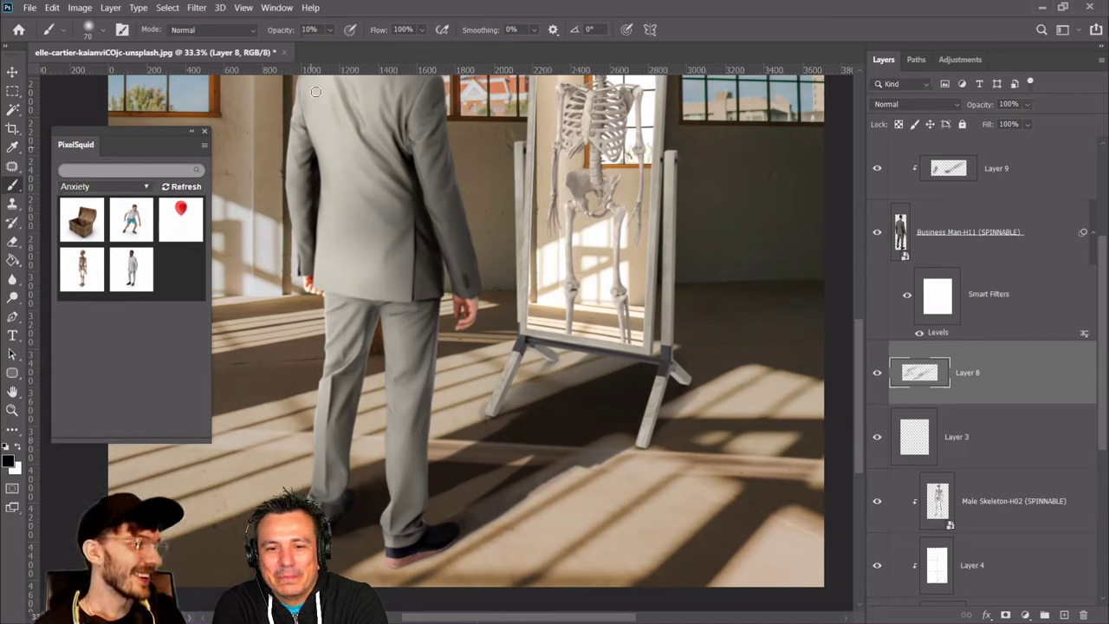
mouse_move(329, 29)
mouse_down()
mouse_move(343, 52)
mouse_move(379, 46)
mouse_move(344, 45)
mouse_up()
key(bracketleft)
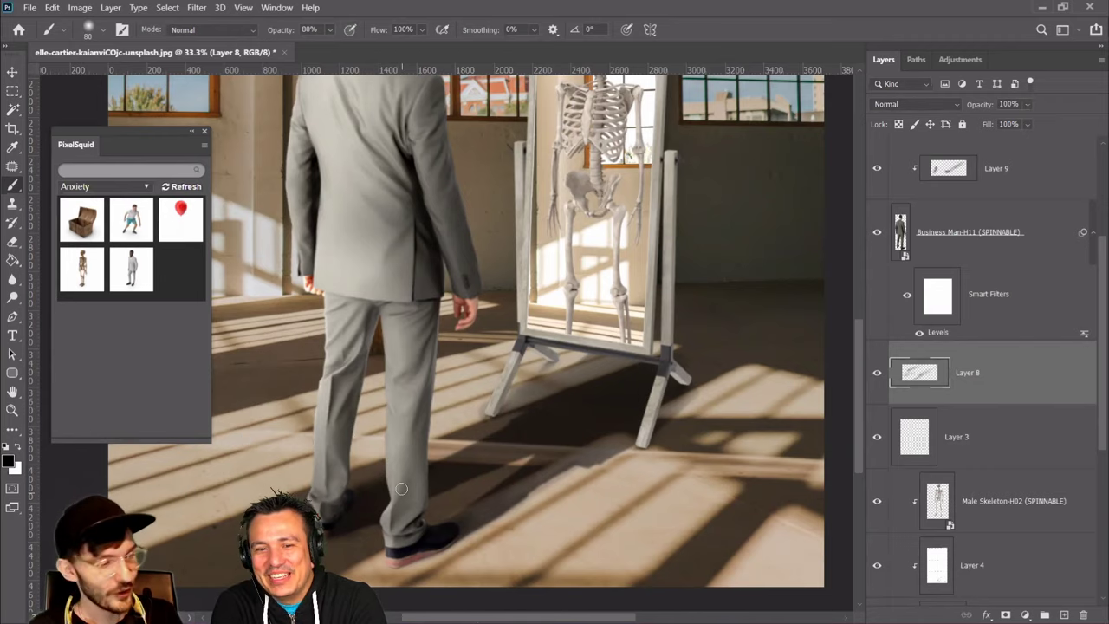
Switch to the Eraser and make white the foreground colour
click(16, 242)
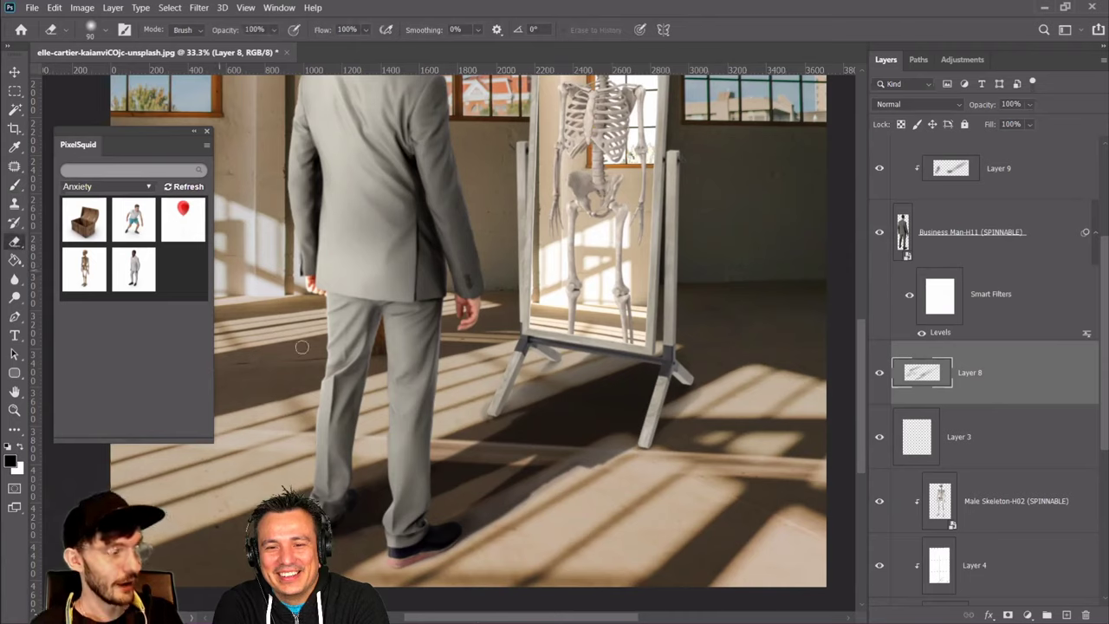
click(21, 448)
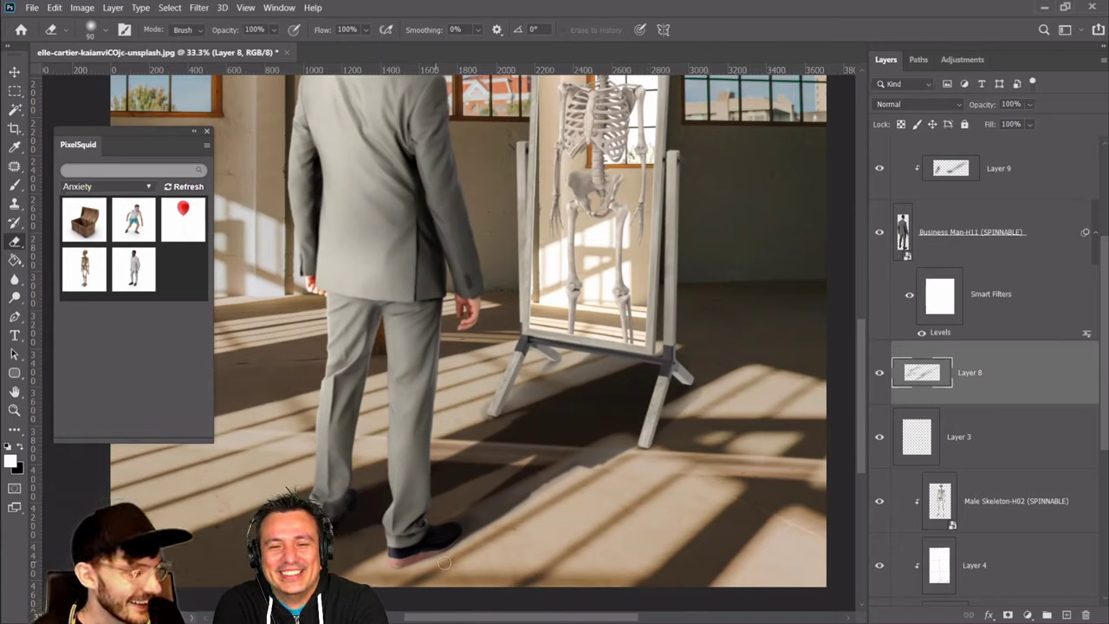
click(14, 410)
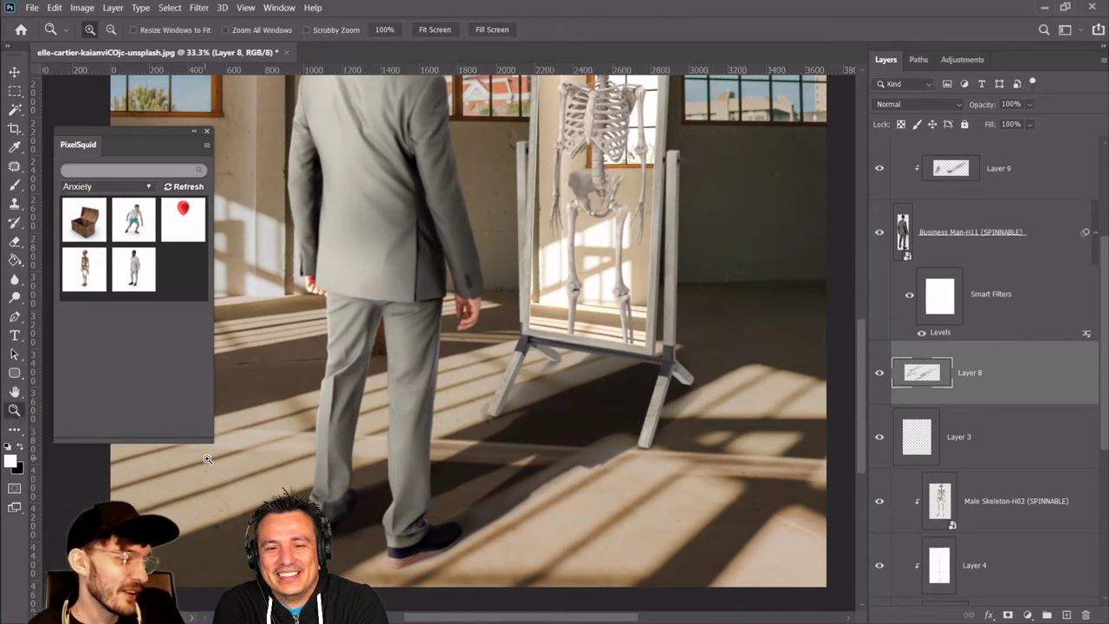
Fit the composite on screen, zoom to 25% on the scene, and select the Malvern Cheval Mirror layer
right_click(569, 505)
click(569, 505)
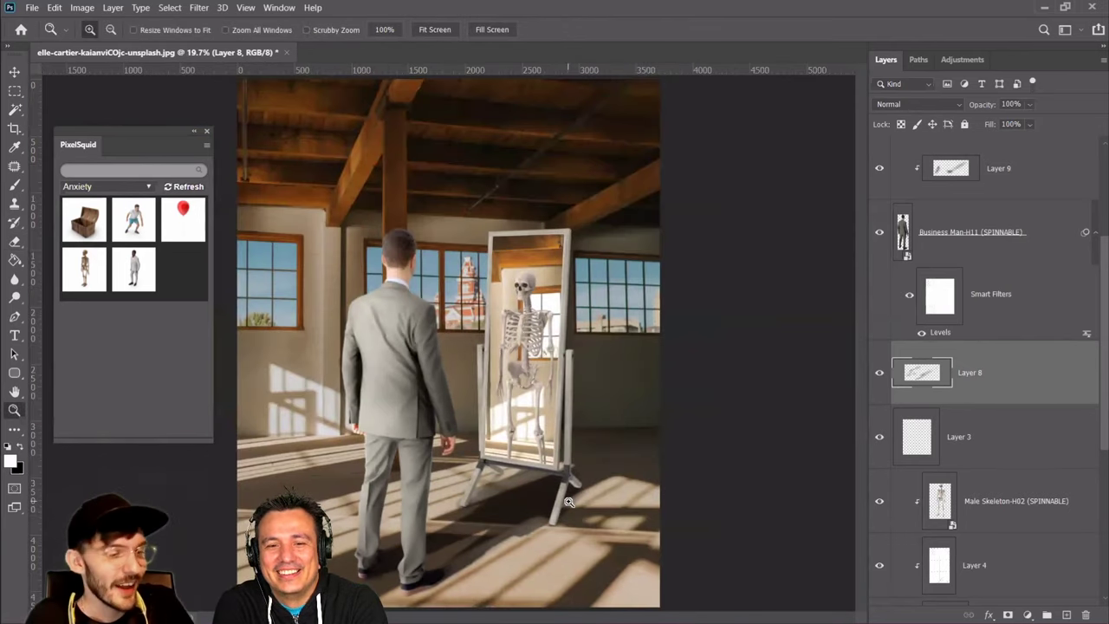
click(519, 474)
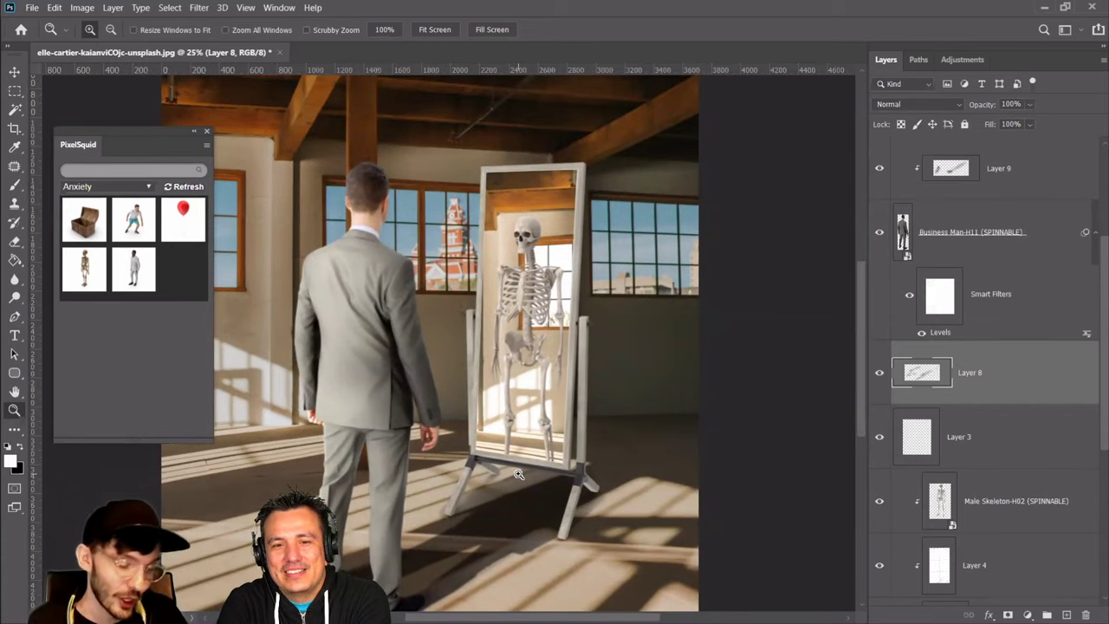
right_click(515, 338)
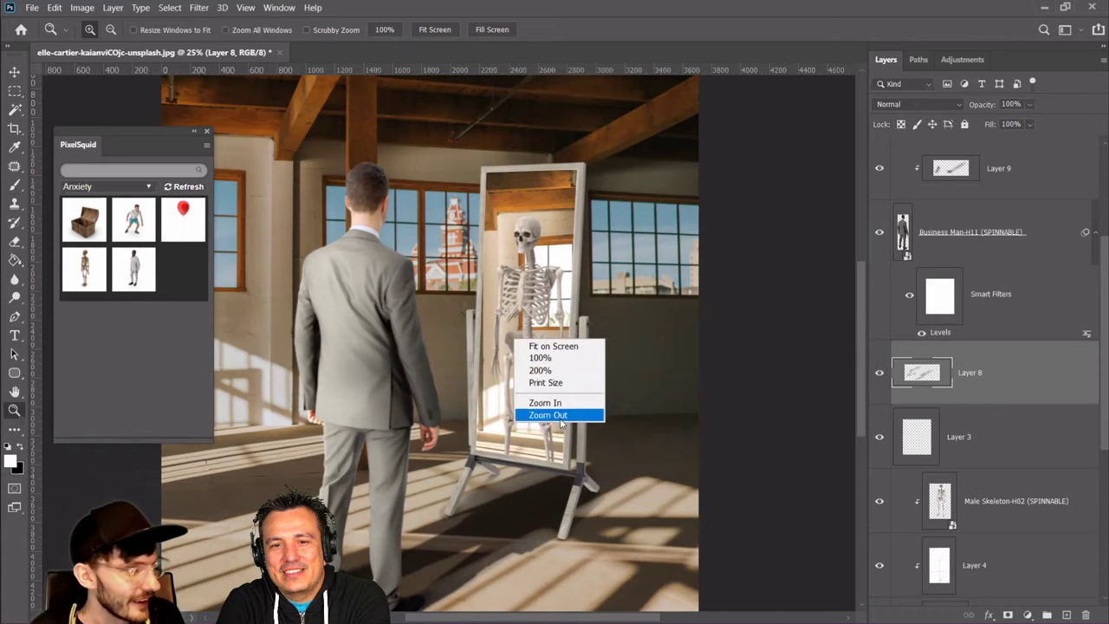
click(559, 420)
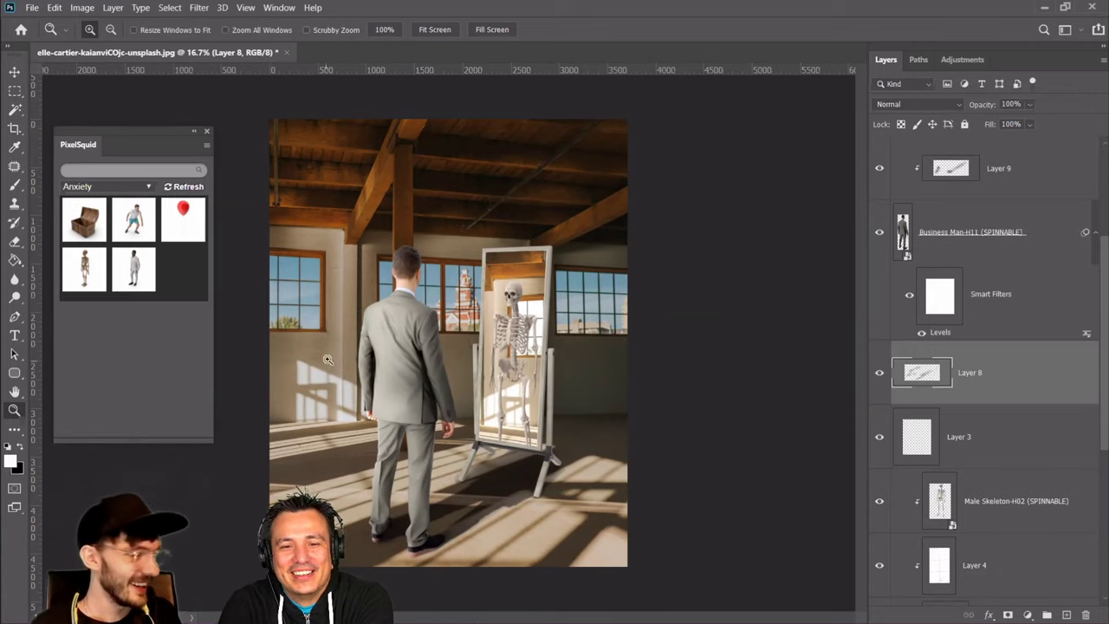
click(439, 506)
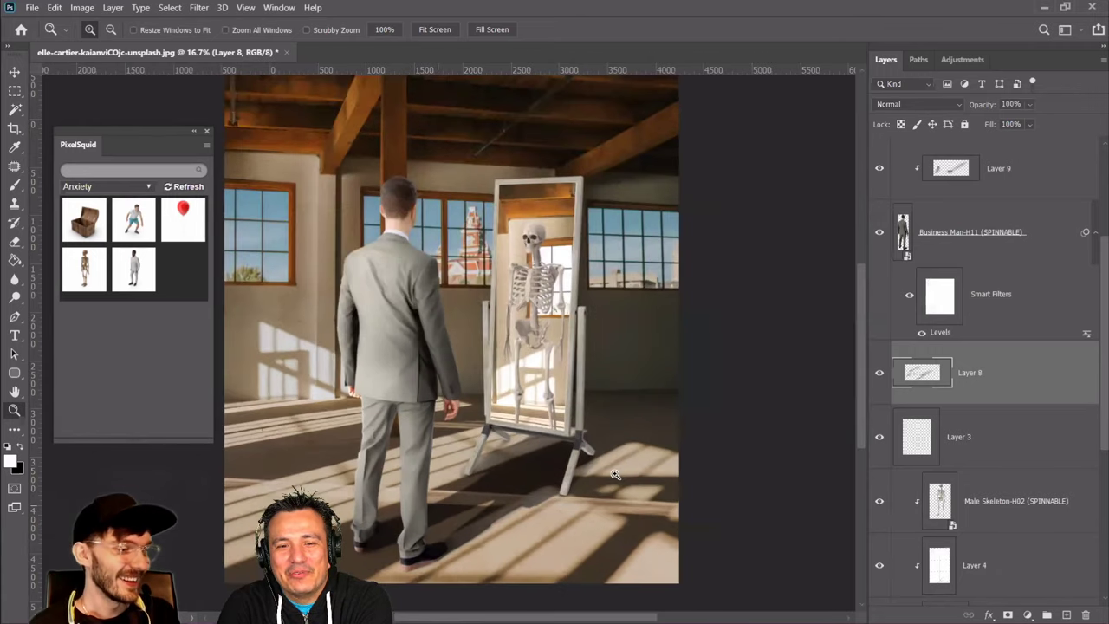
scroll(953, 471, down, 1)
scroll(953, 471, down, 2)
scroll(953, 470, up, 6)
scroll(953, 471, down, 3)
scroll(953, 470, up, 3)
scroll(929, 379, down, 6)
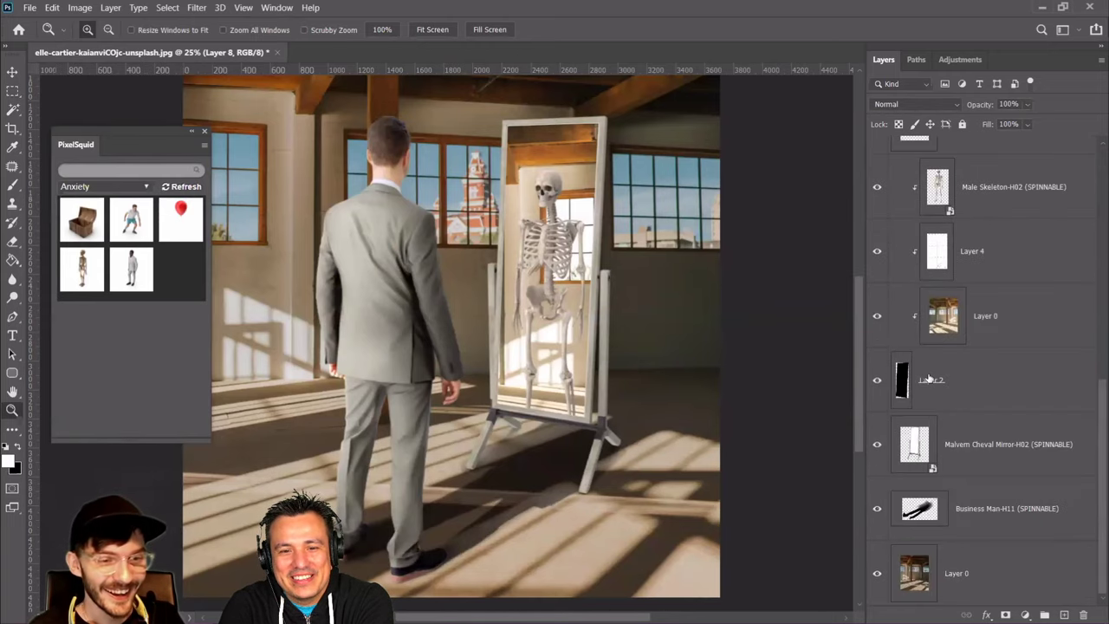
click(916, 449)
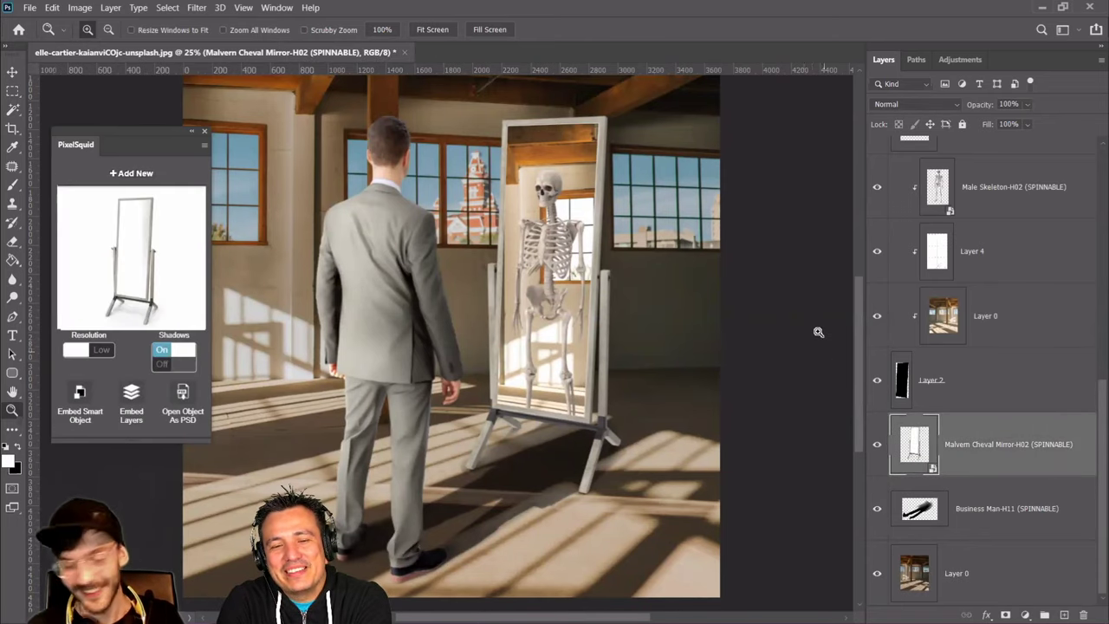
Apply Levels 91 / 0.89 / 255 to the Malvern Cheval Mirror smart object, then add Layer 10 above it
click(82, 8)
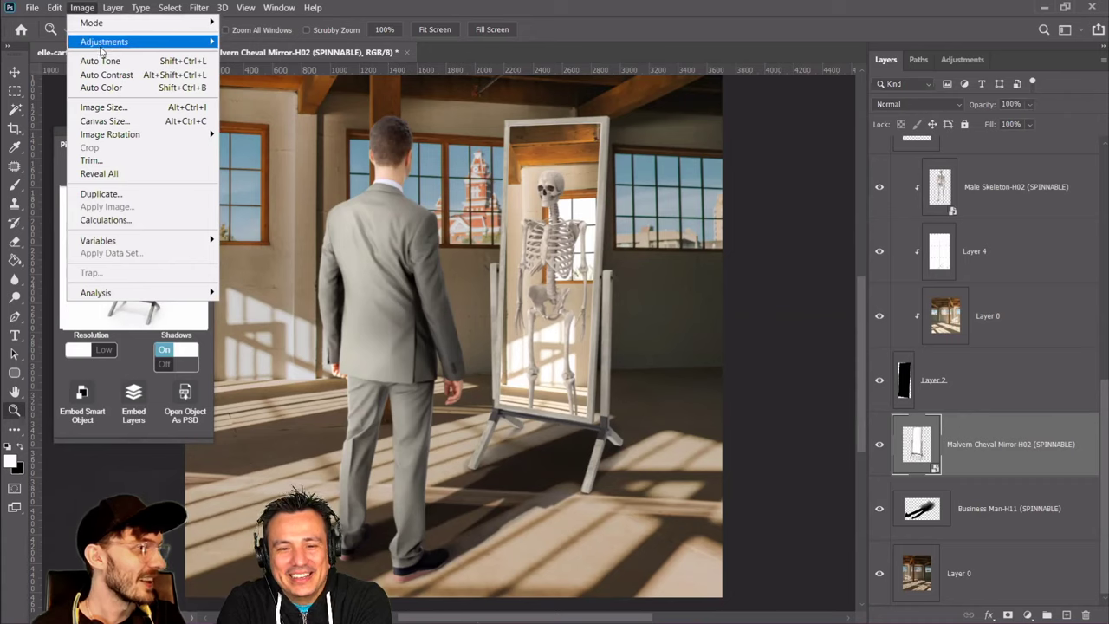
mouse_move(102, 43)
click(270, 56)
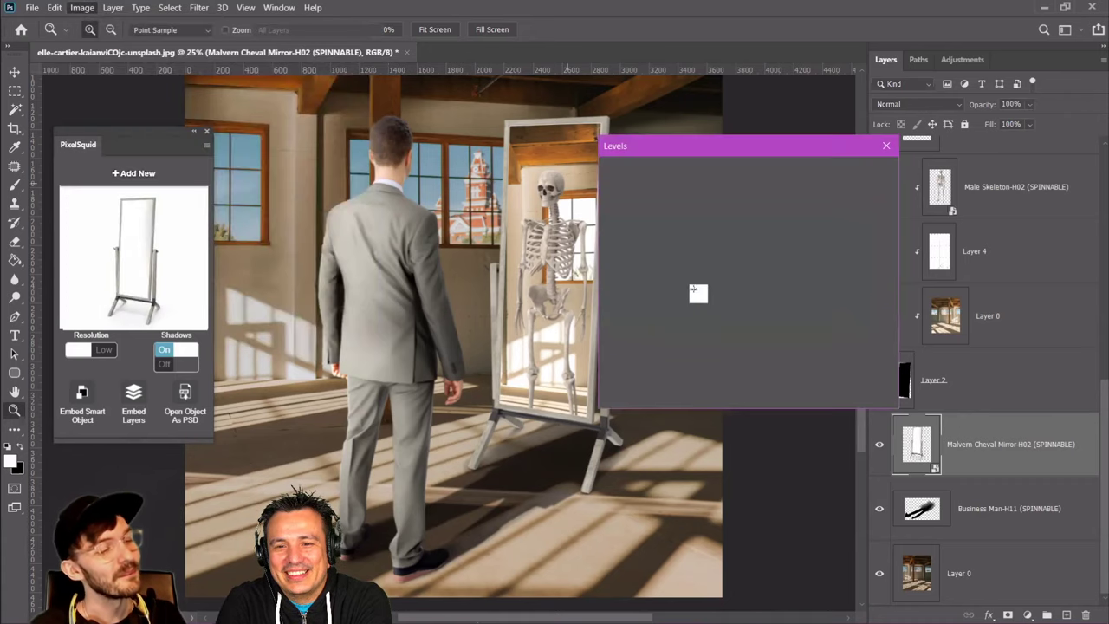
drag(732, 155, 810, 169)
drag(694, 323, 821, 323)
key(Tab)
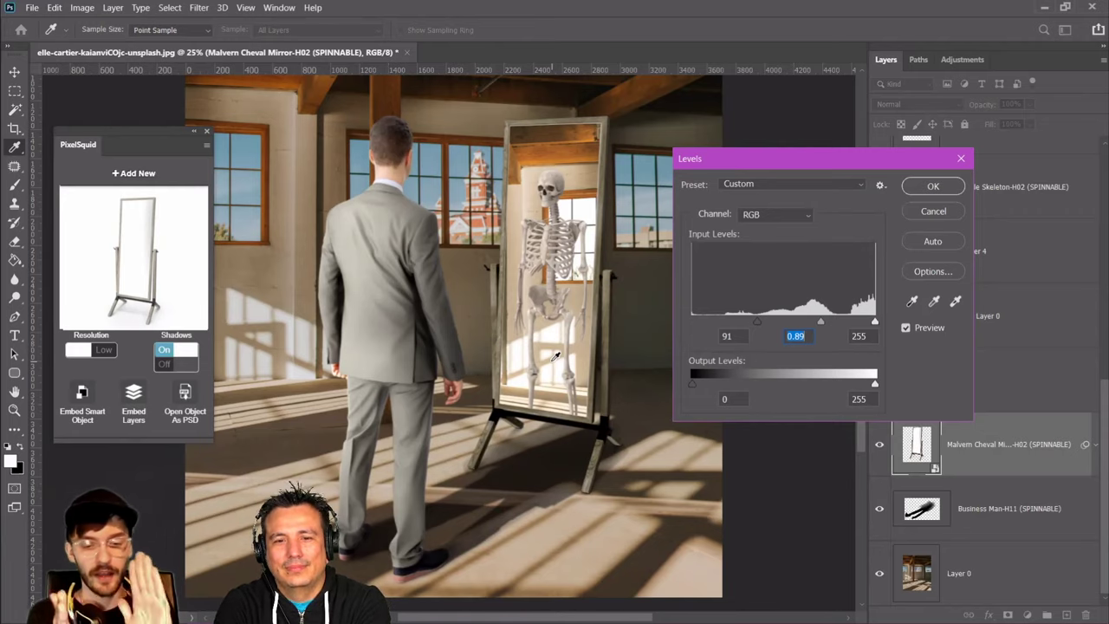
click(928, 188)
click(1044, 614)
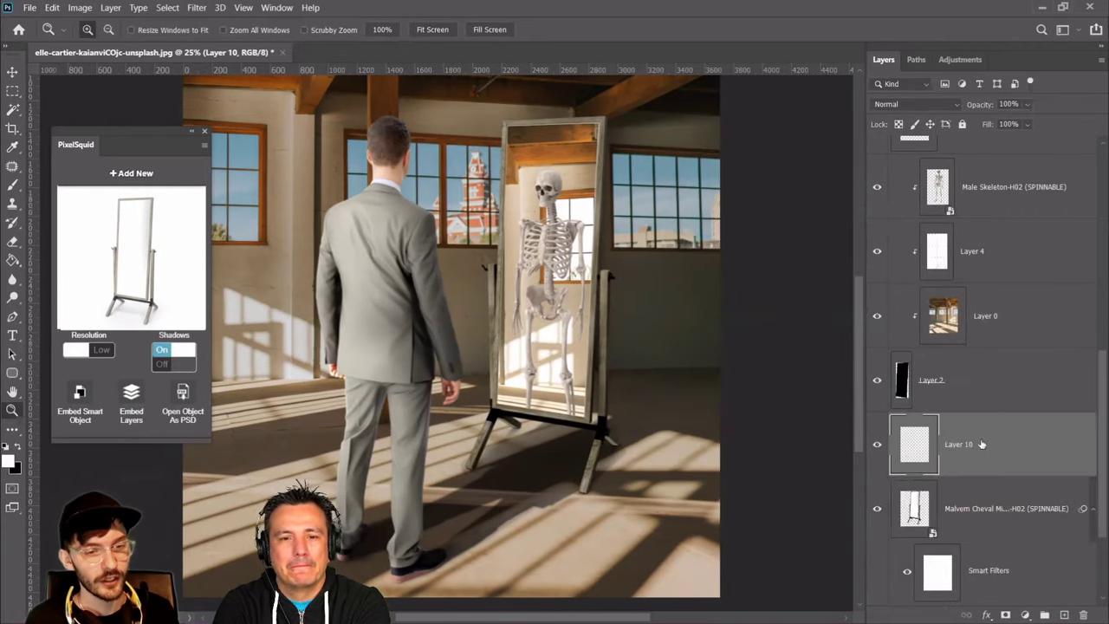
Clip Layer 10 to the mirror and set up a size-300 Brush at 39% opacity
right_click(981, 444)
click(828, 292)
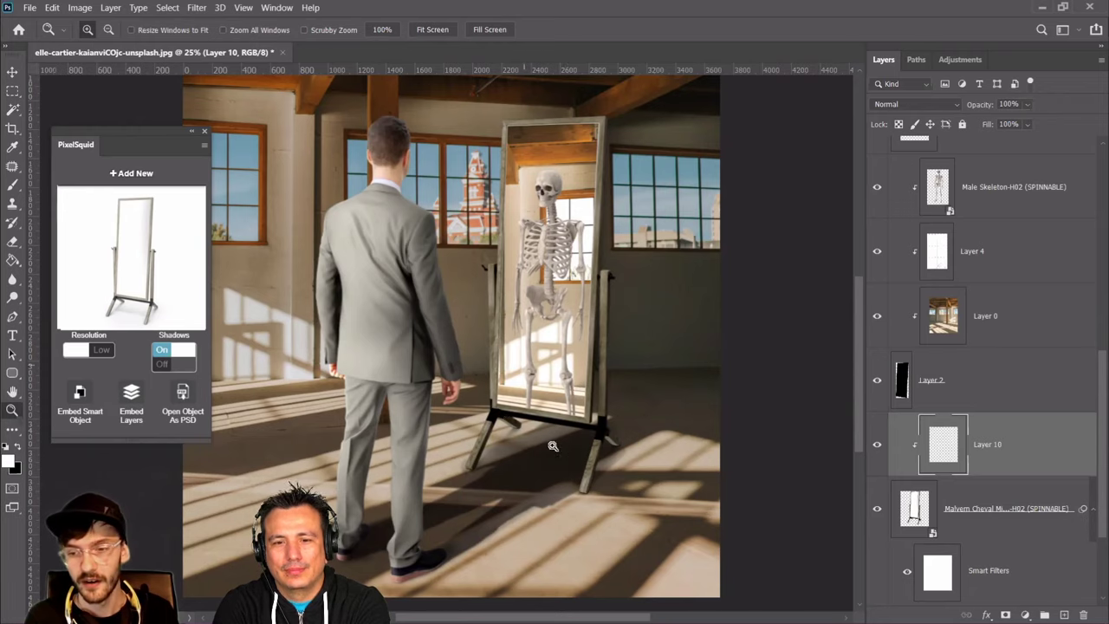
click(14, 184)
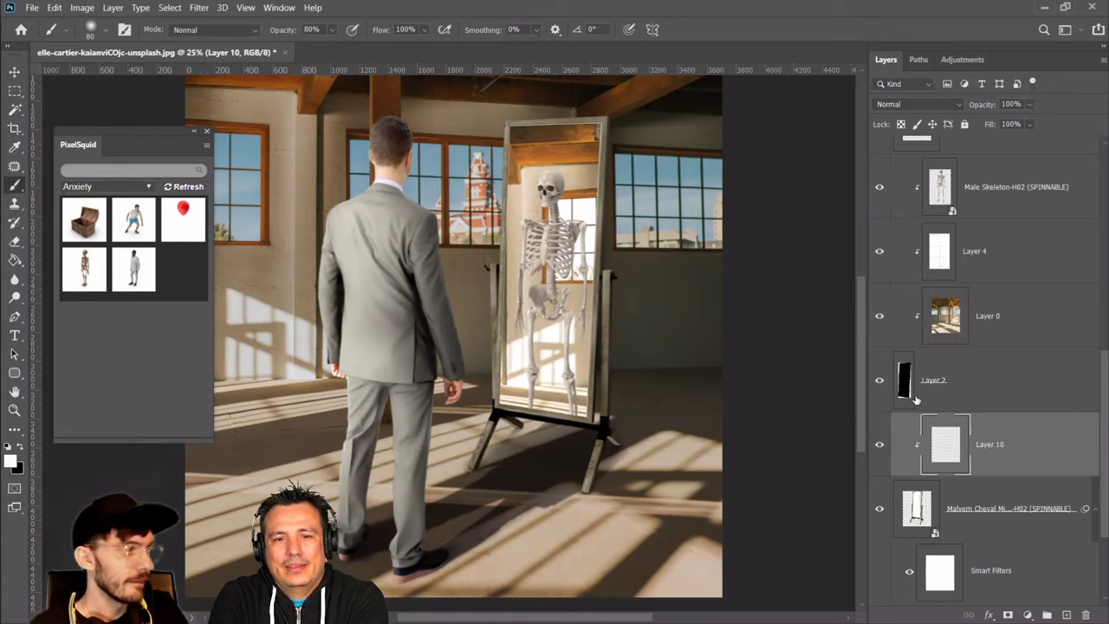
mouse_move(332, 29)
mouse_down()
mouse_move(331, 47)
mouse_move(317, 47)
mouse_up()
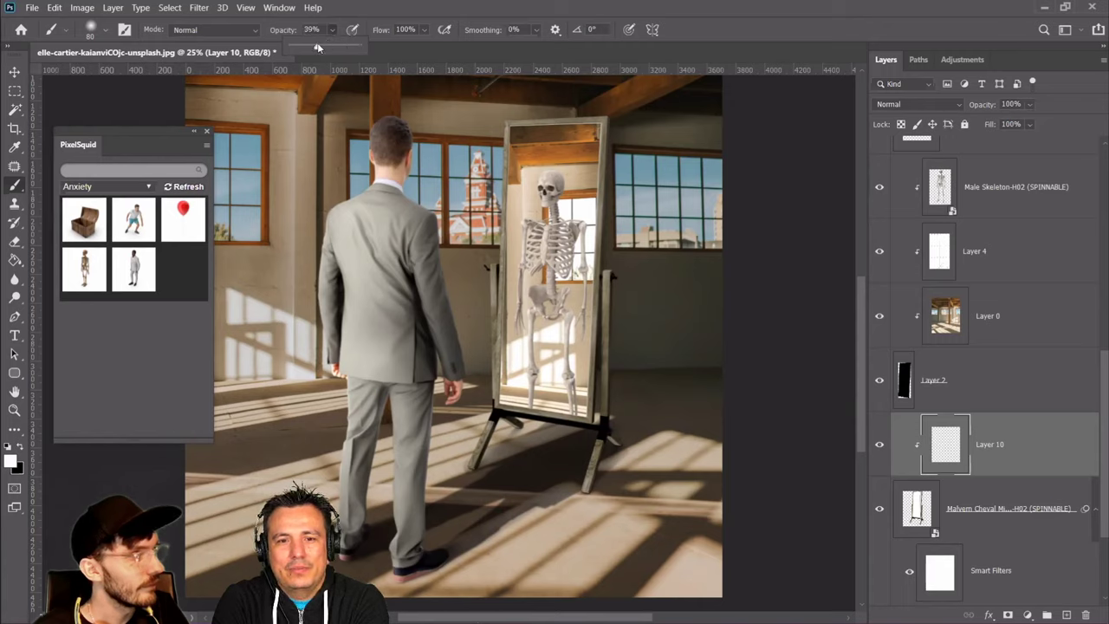
key(bracketright)
key(bracketright)
key(bracketright)
key(bracketright)
key(bracketright)
key(bracketright)
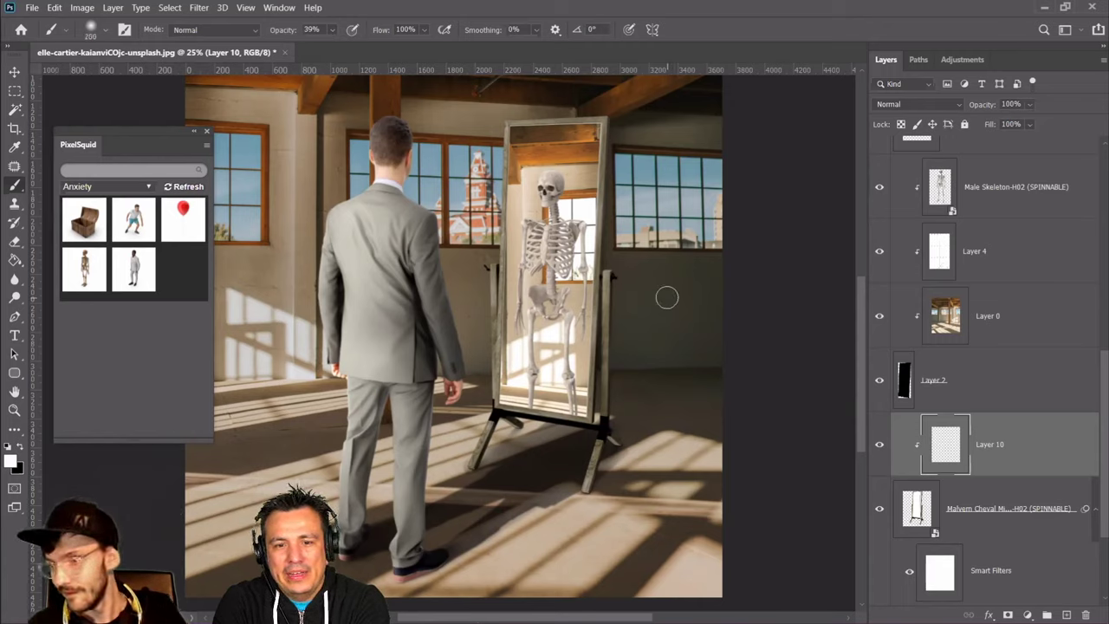
key(bracketright)
key(bracketright)
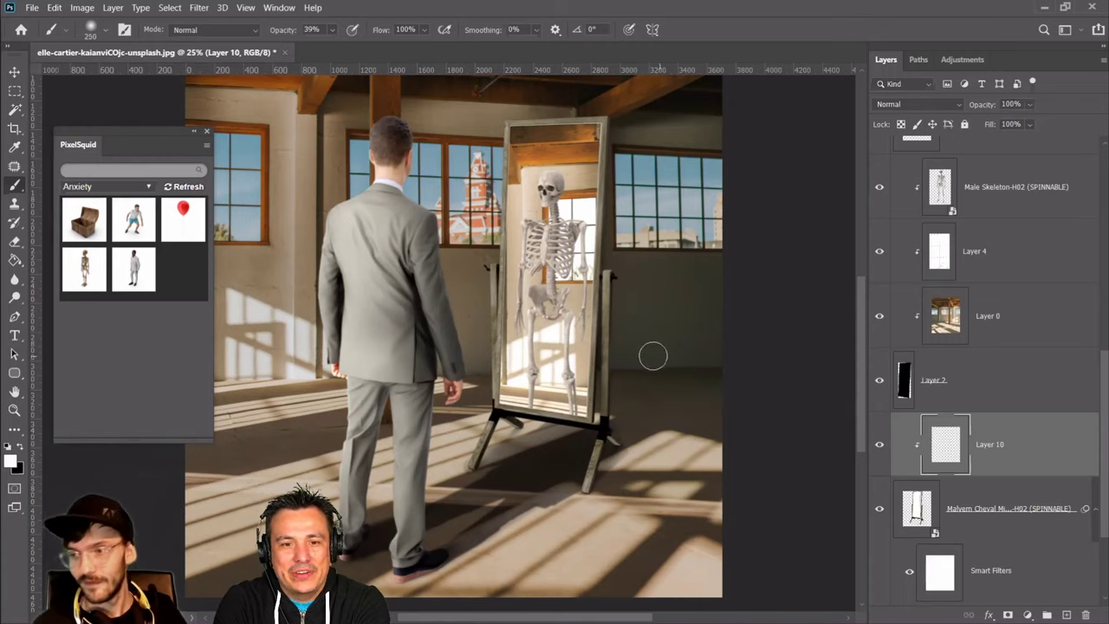
Paint light down the mirror stand's right leg and set Layer 10 to Overlay at 70% opacity
mouse_move(615, 331)
mouse_down()
mouse_move(616, 280)
mouse_move(607, 491)
mouse_move(619, 430)
mouse_move(640, 544)
mouse_move(606, 494)
mouse_move(601, 458)
mouse_move(598, 516)
mouse_move(601, 465)
mouse_move(596, 496)
mouse_up()
key(bracketleft)
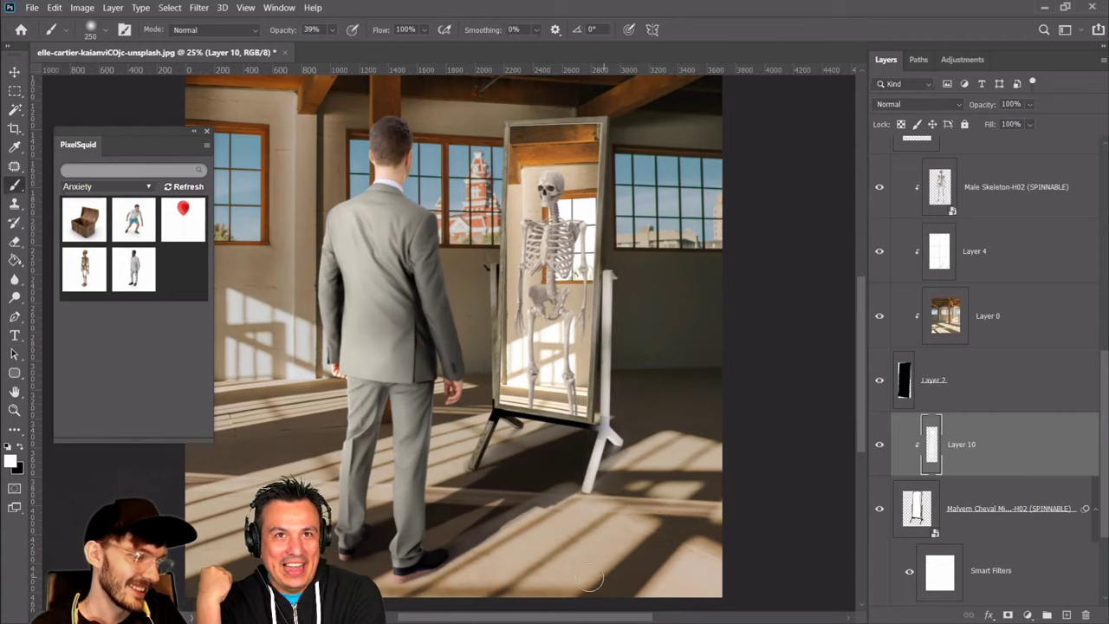
click(915, 105)
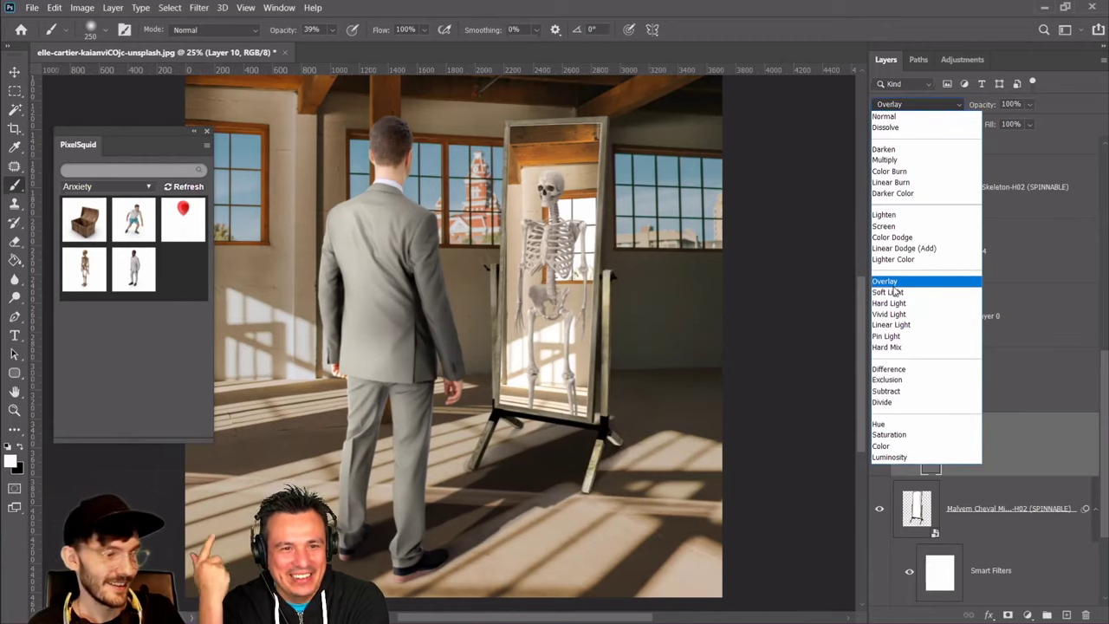
click(893, 286)
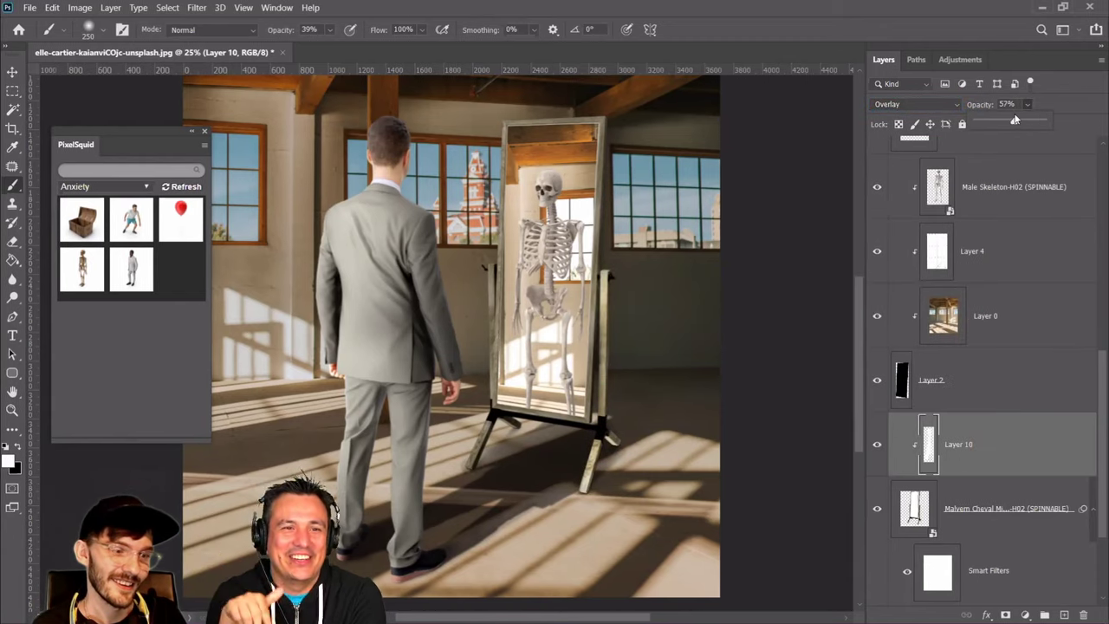
drag(1015, 119, 1015, 119)
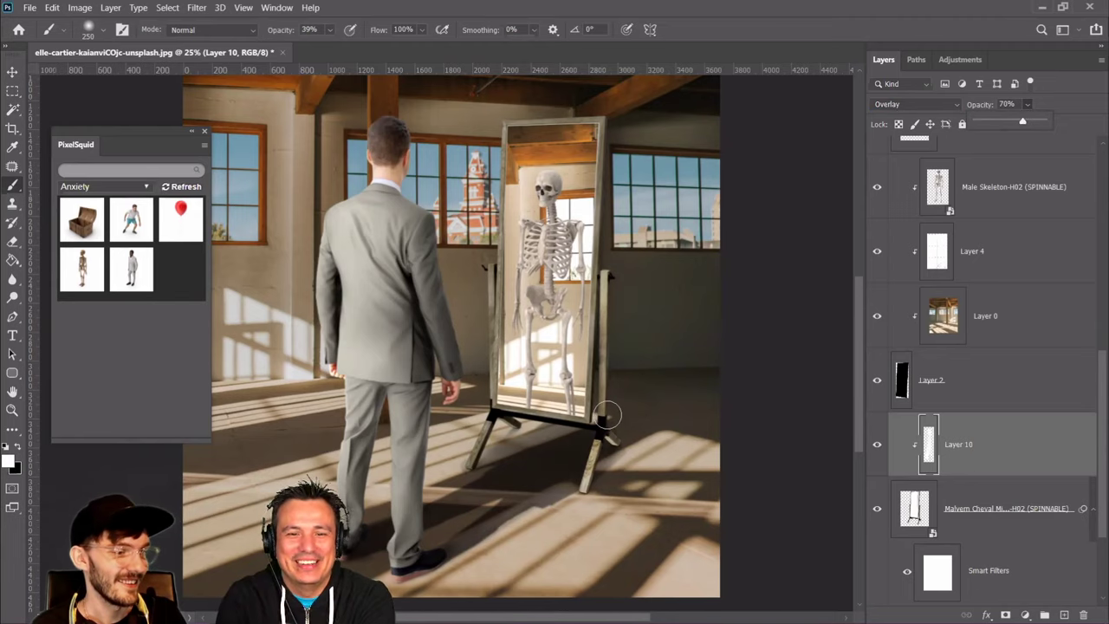
click(608, 385)
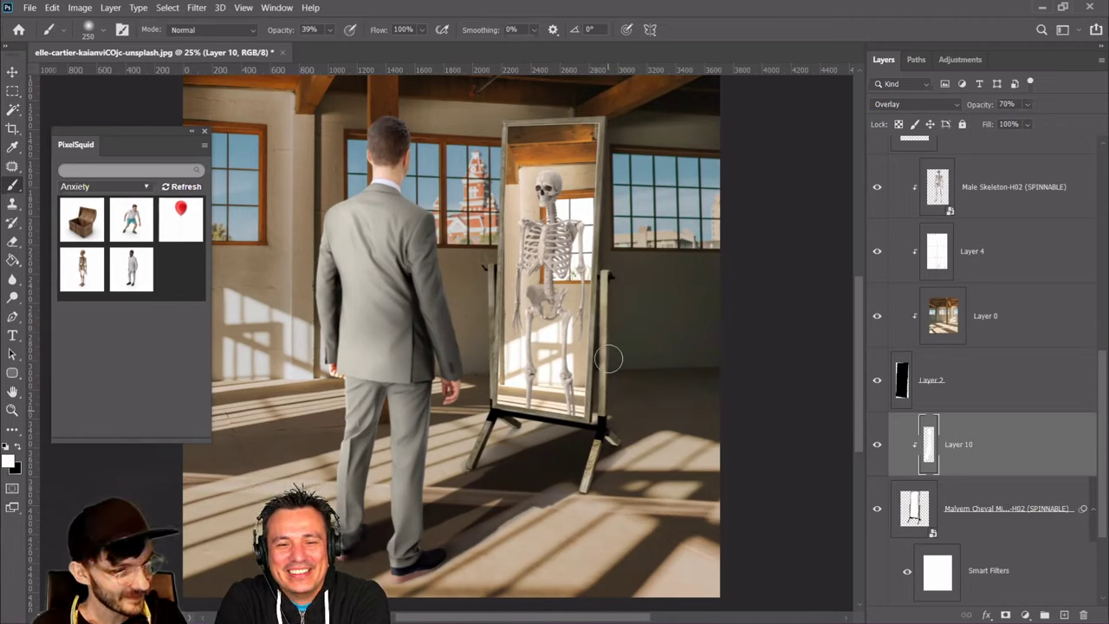
With a size-175 brush, brighten the mirror's right and left edges from top to foot
key(bracketleft)
key(bracketleft)
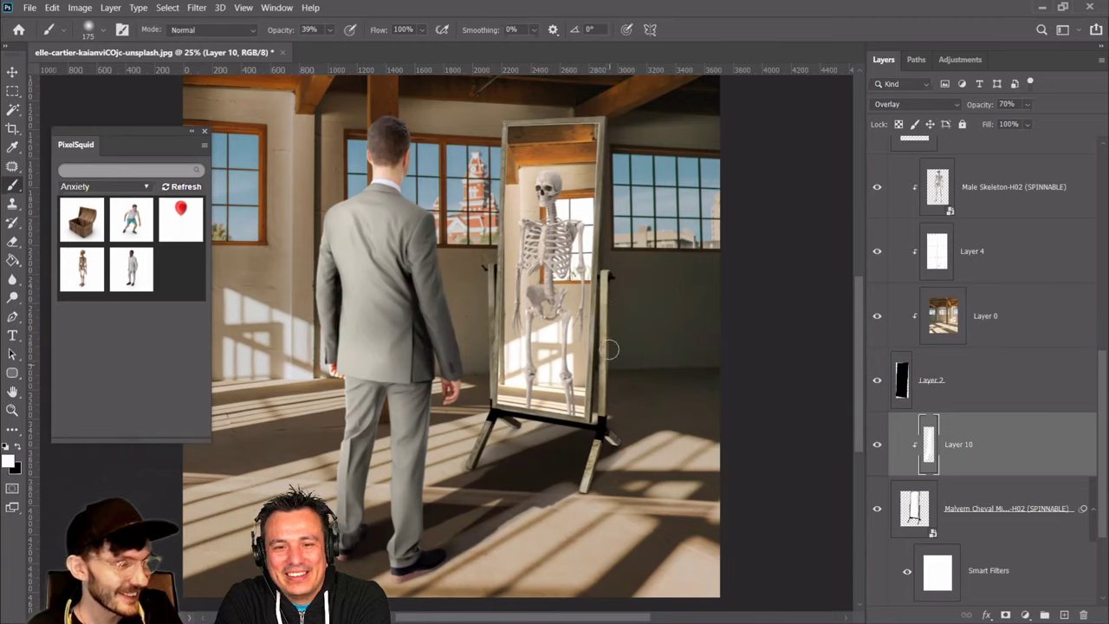
drag(613, 318, 608, 249)
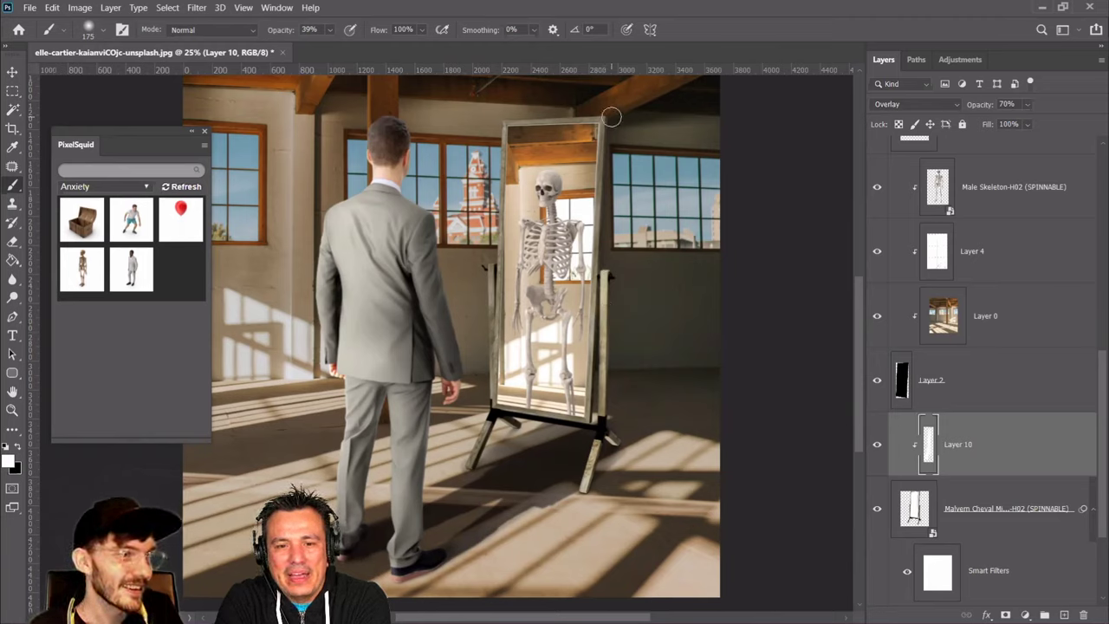
drag(611, 116, 608, 144)
shift+click(596, 426)
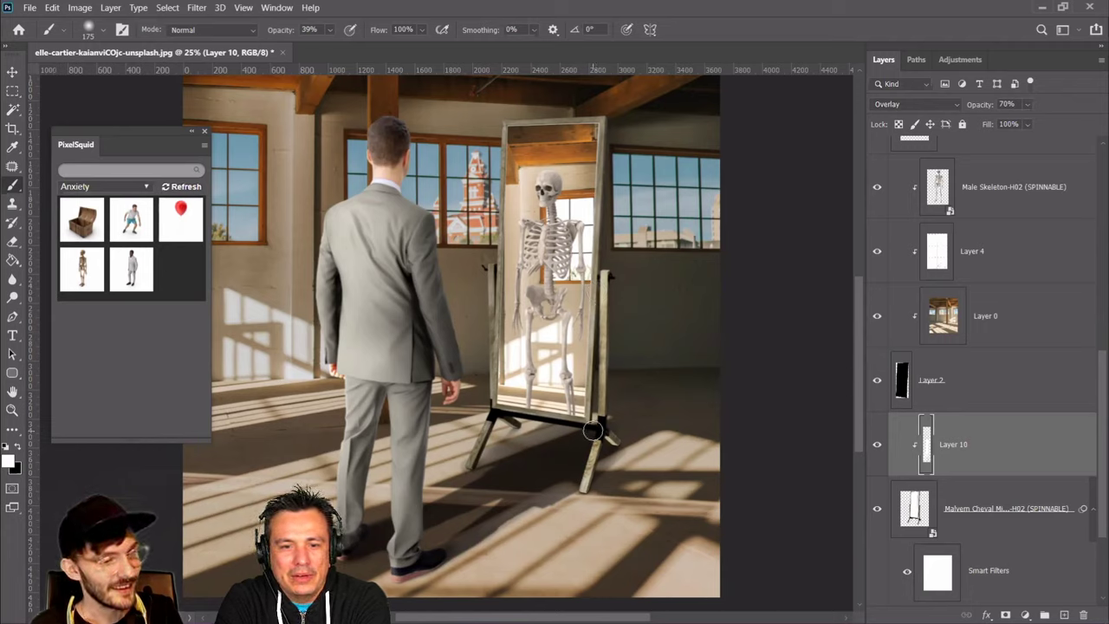
shift+click(615, 116)
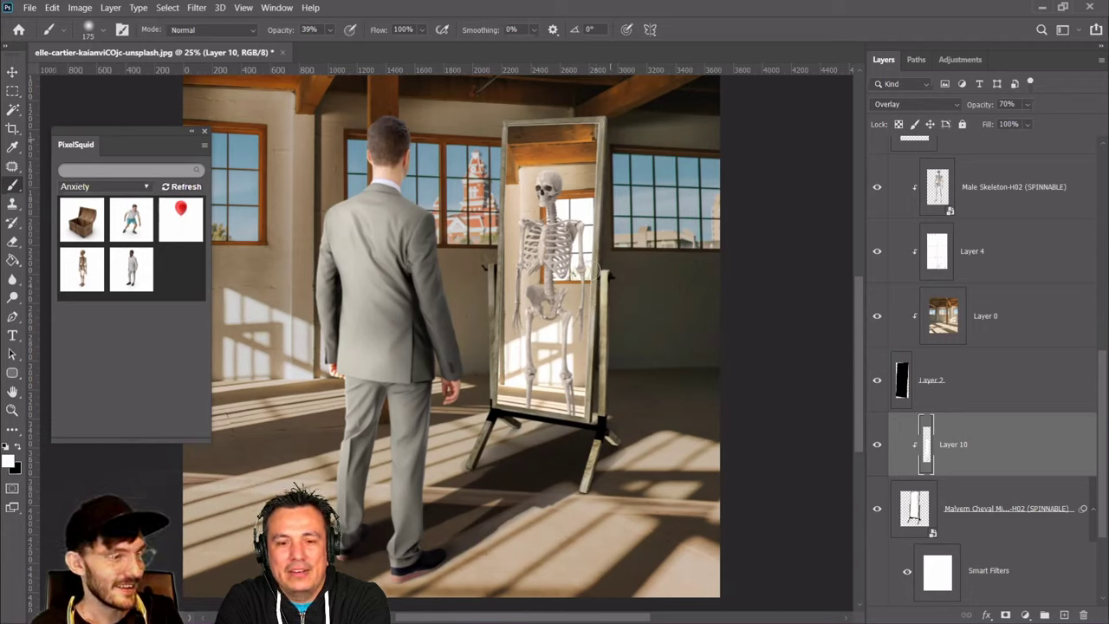
shift+click(586, 435)
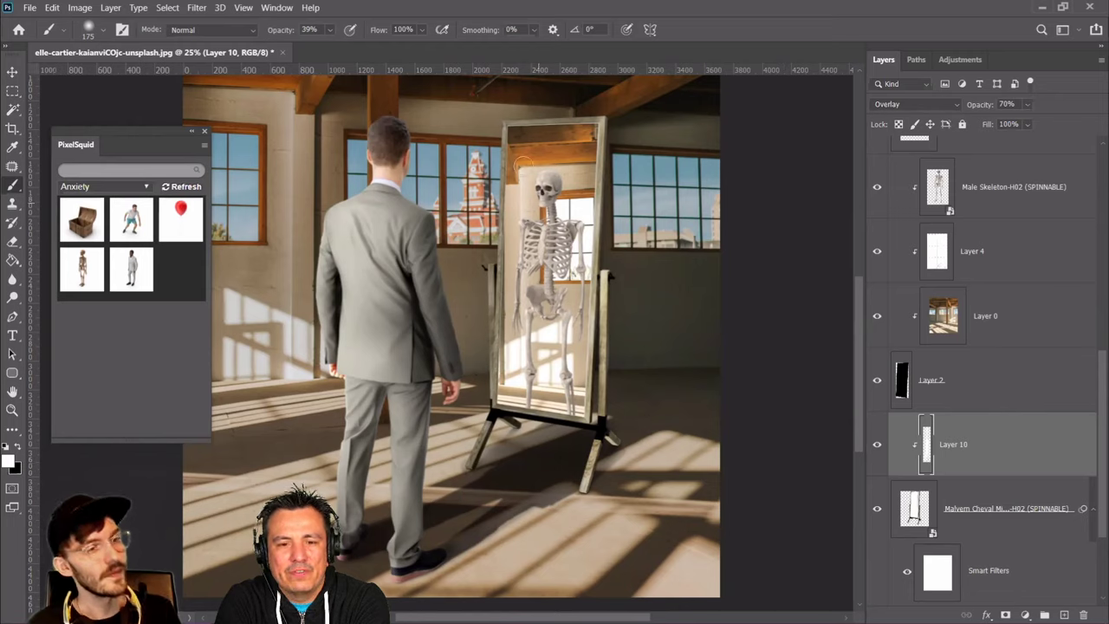
click(494, 116)
shift+click(465, 461)
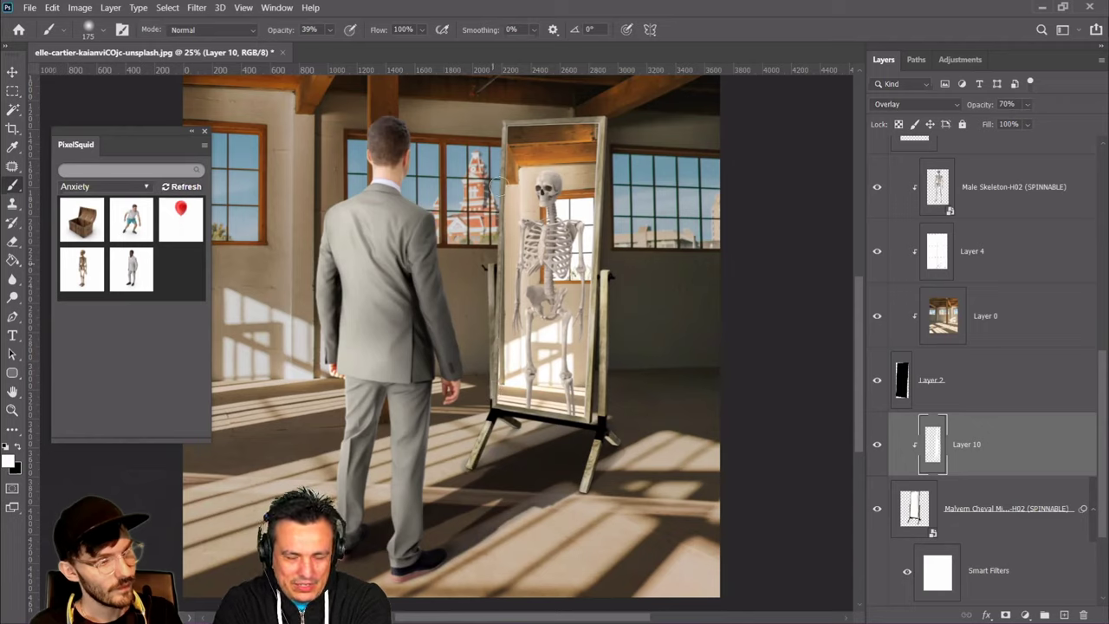
shift+click(500, 122)
shift+click(486, 384)
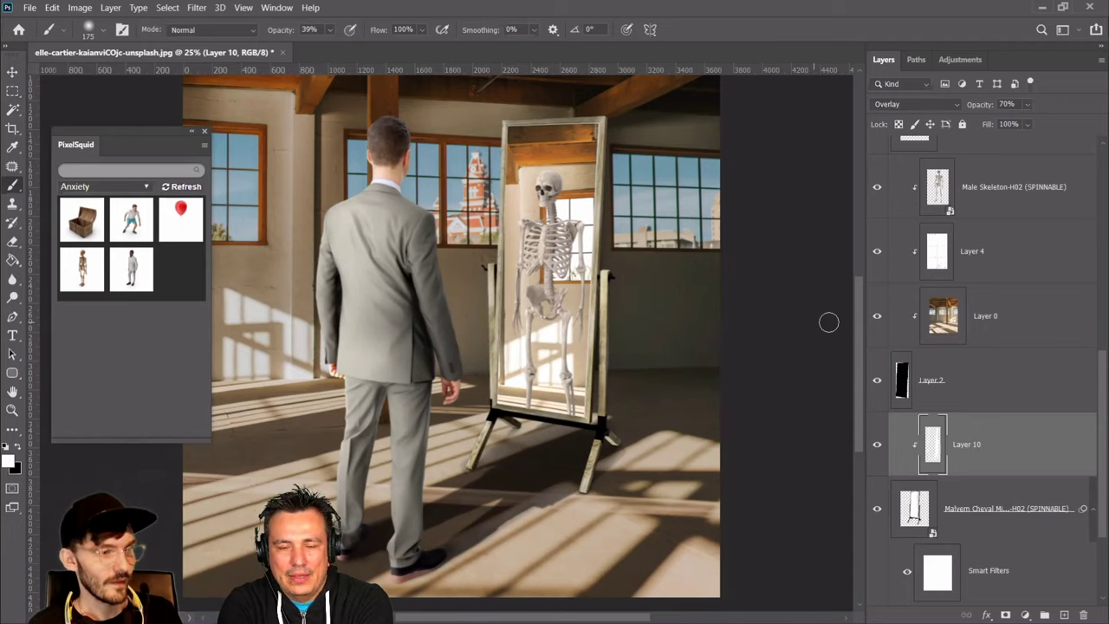
scroll(940, 442, down, 2)
click(956, 468)
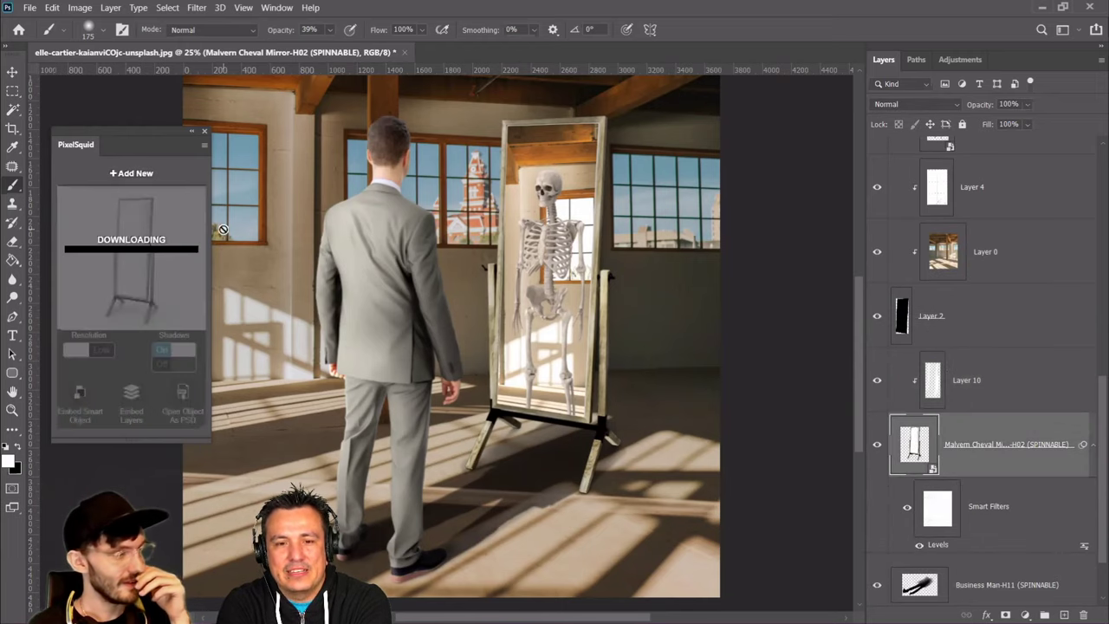
Apply Hue/Saturation with Lightness -30 and Saturation +24 to the mirror, comparing before and after
click(80, 7)
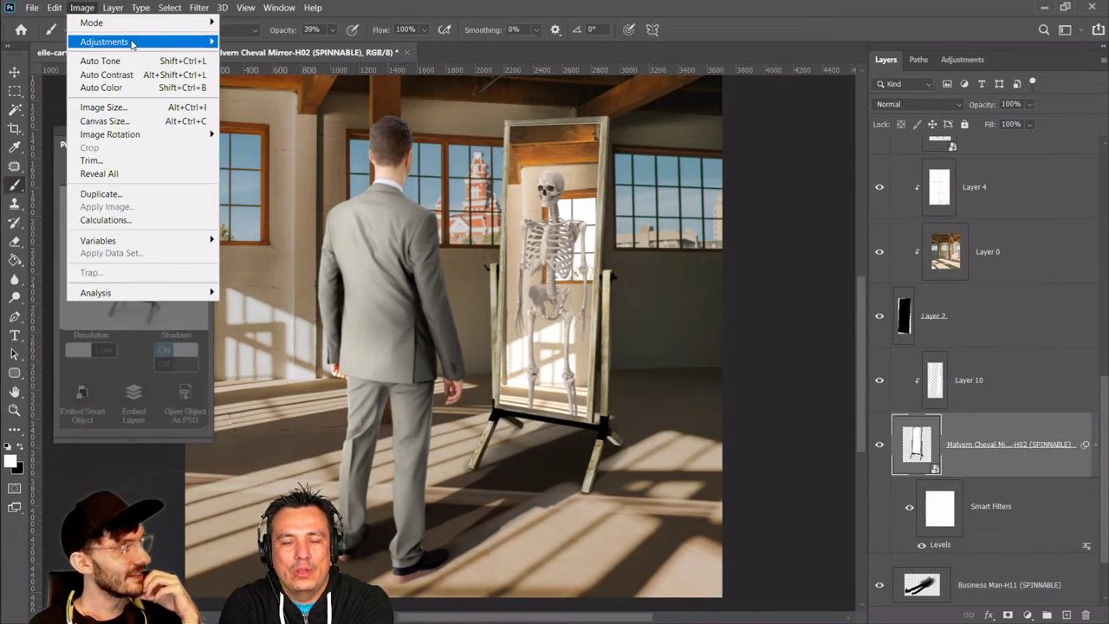
mouse_move(131, 44)
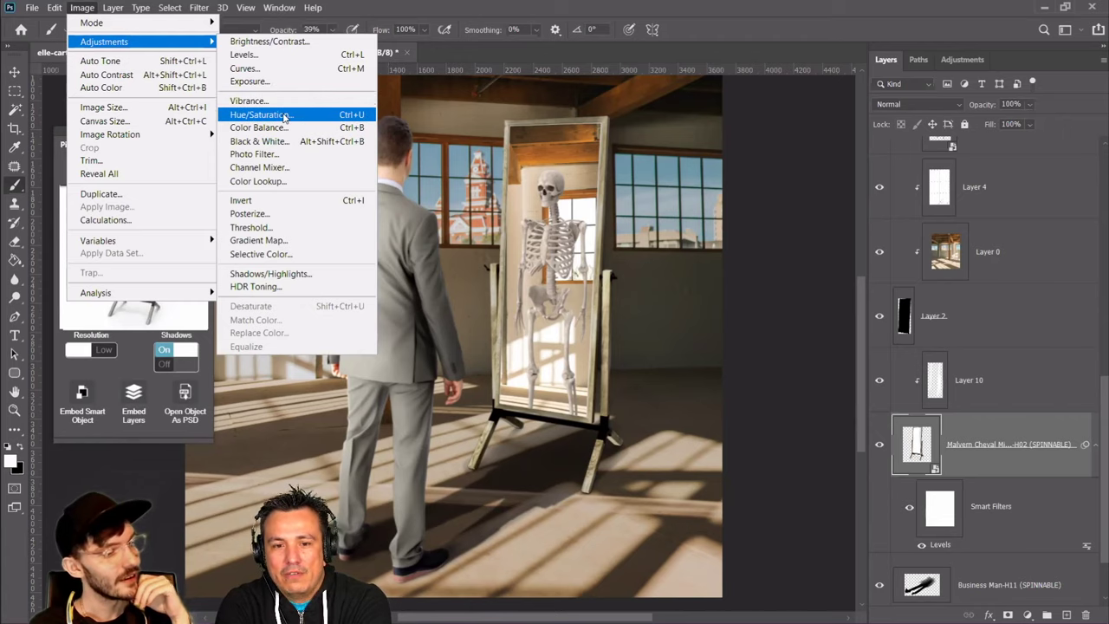
click(284, 116)
drag(552, 117, 804, 200)
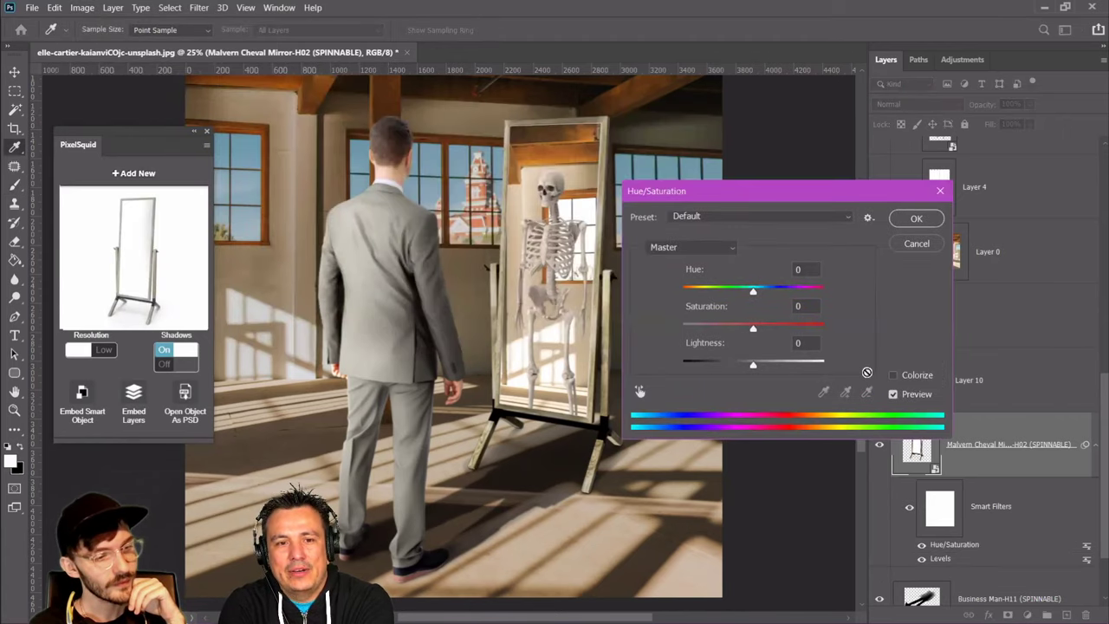
drag(753, 367, 732, 367)
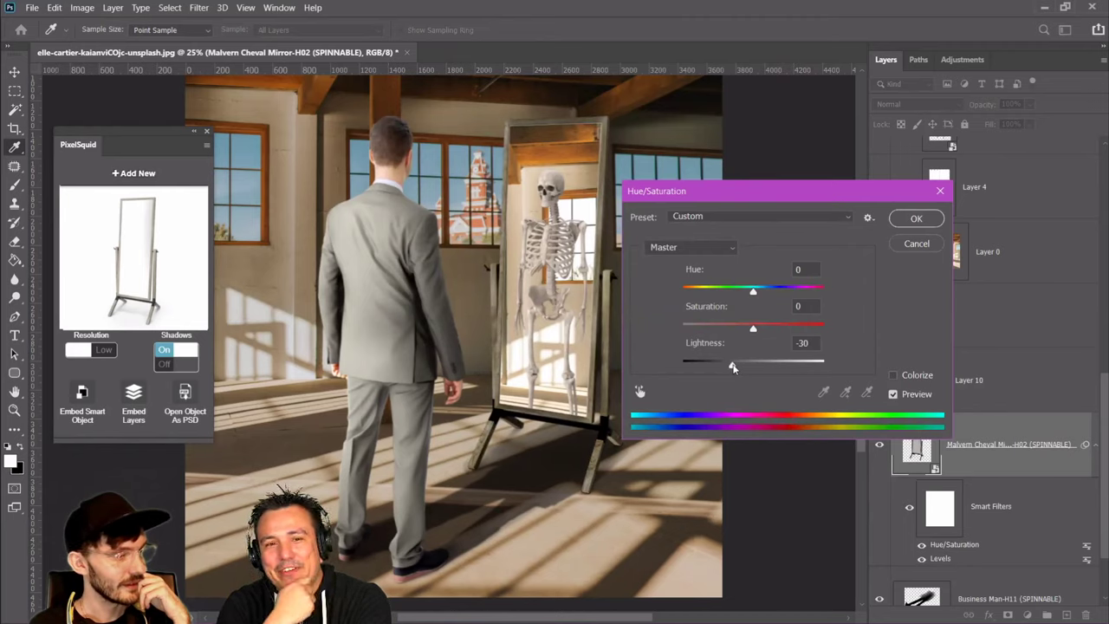
mouse_move(754, 330)
mouse_down()
mouse_move(737, 330)
mouse_move(774, 327)
mouse_up()
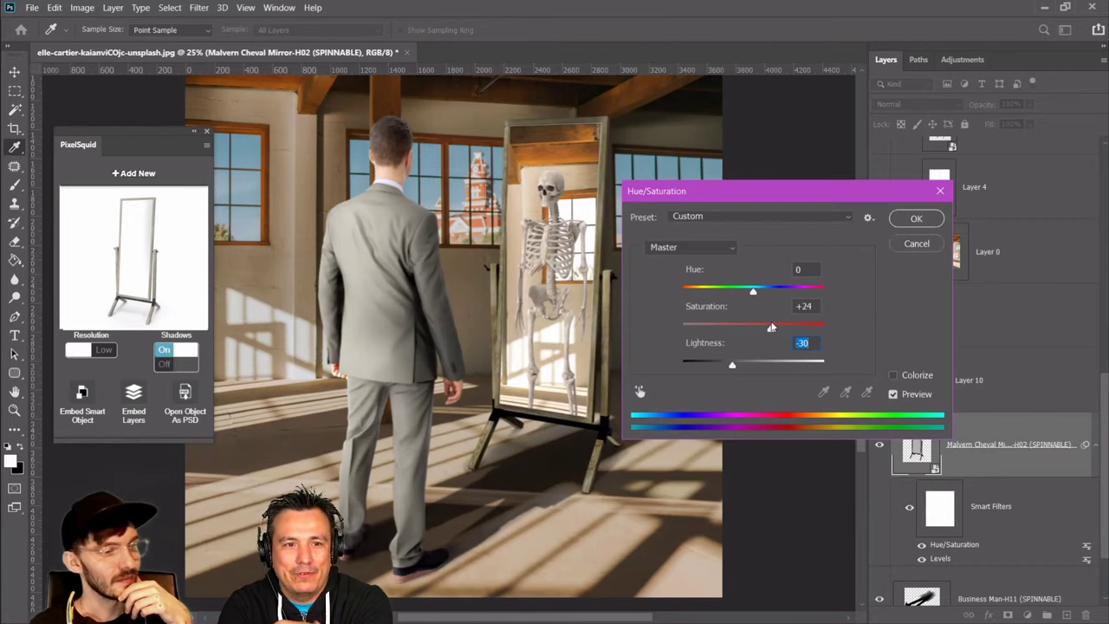
click(918, 218)
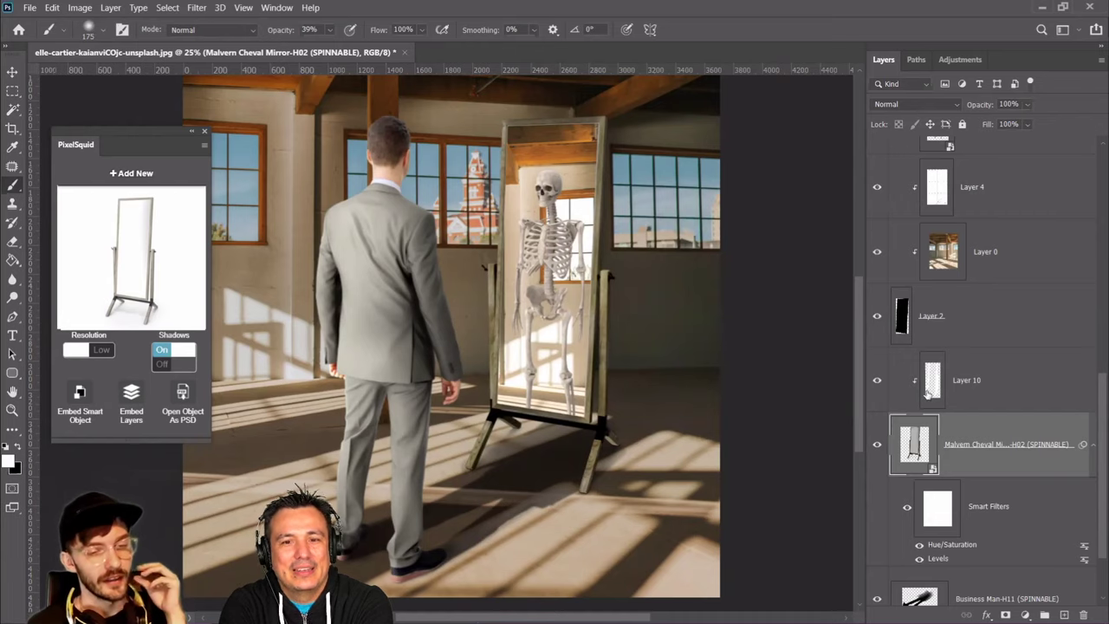
click(878, 446)
click(878, 447)
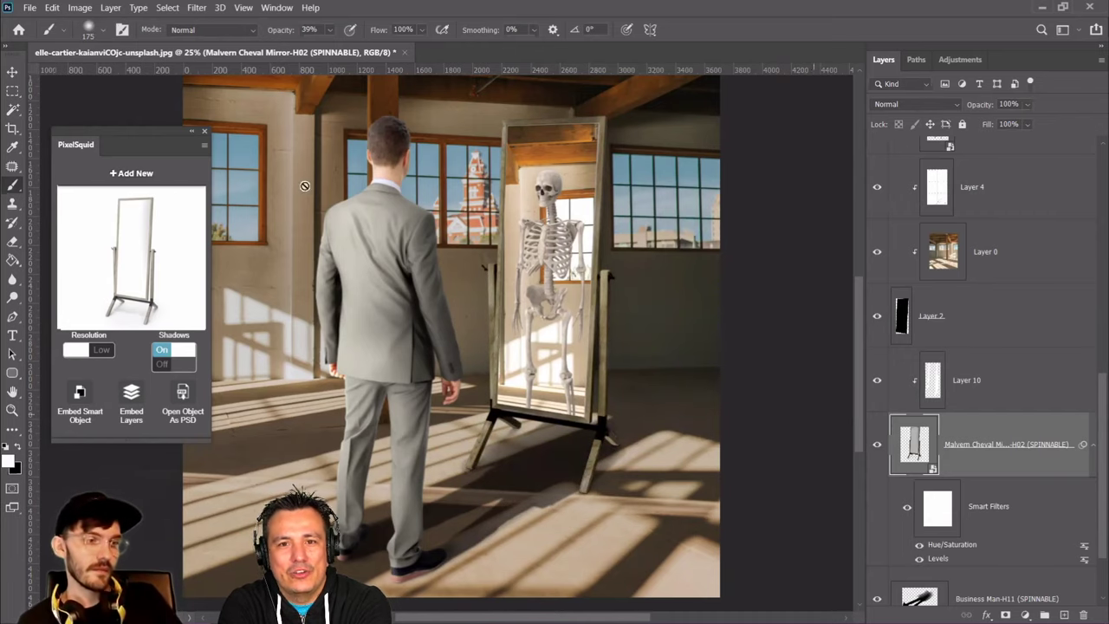
Add a second Hue/Saturation adjustment to the mirror at Lightness -16
click(83, 8)
mouse_move(208, 42)
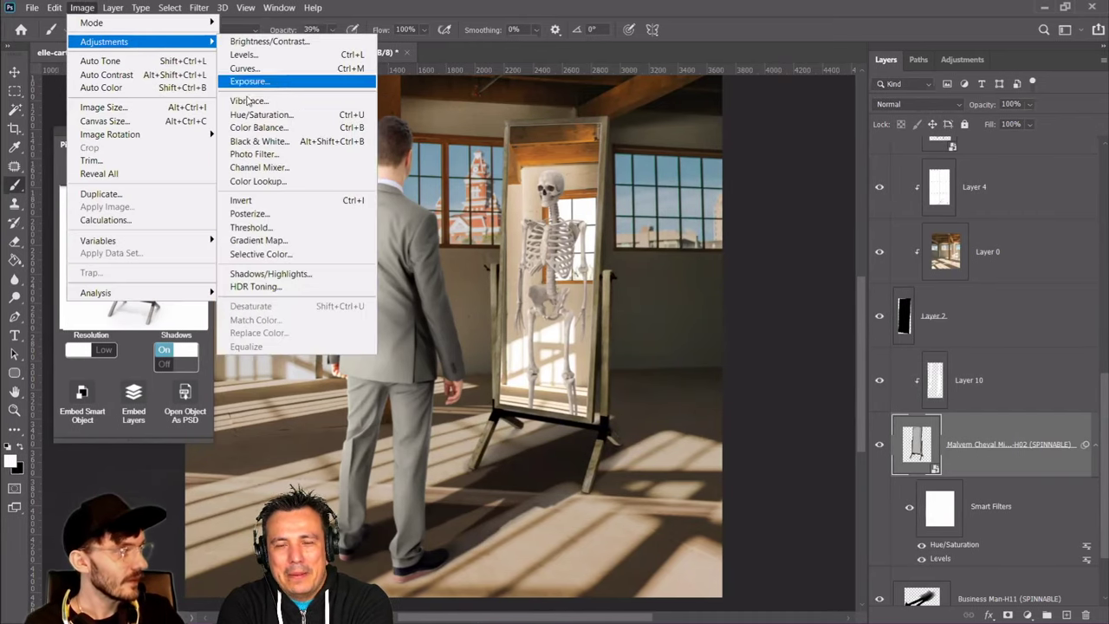
click(261, 118)
drag(753, 364, 736, 365)
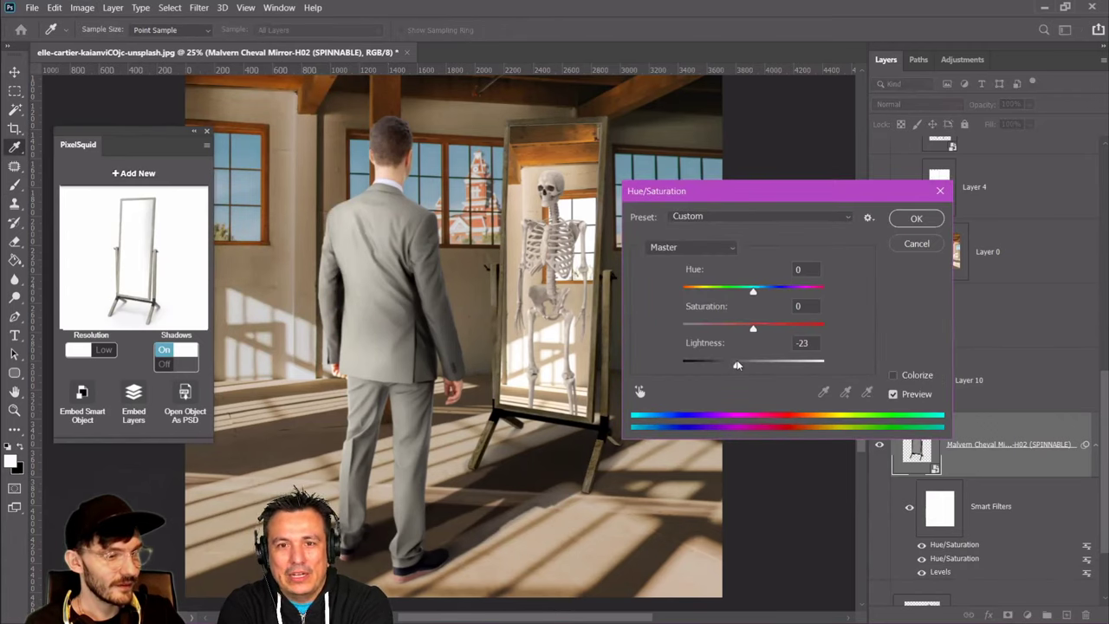
drag(742, 367, 747, 366)
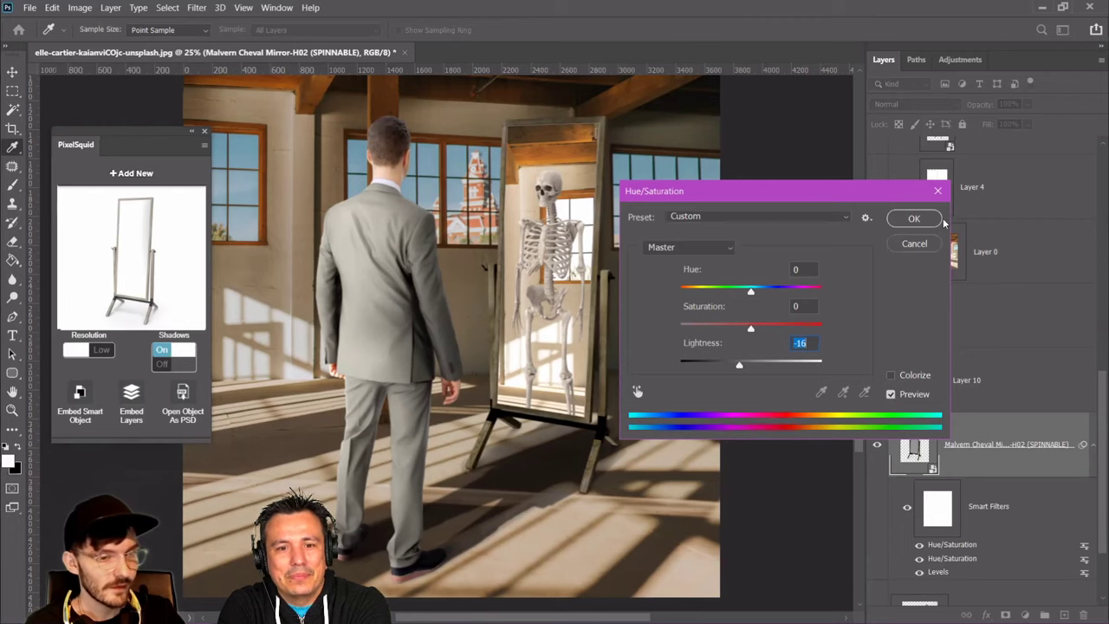
click(916, 219)
Toggle the Layer 10 highlight layer to compare, then select it to adjust its opacity
click(877, 379)
click(877, 379)
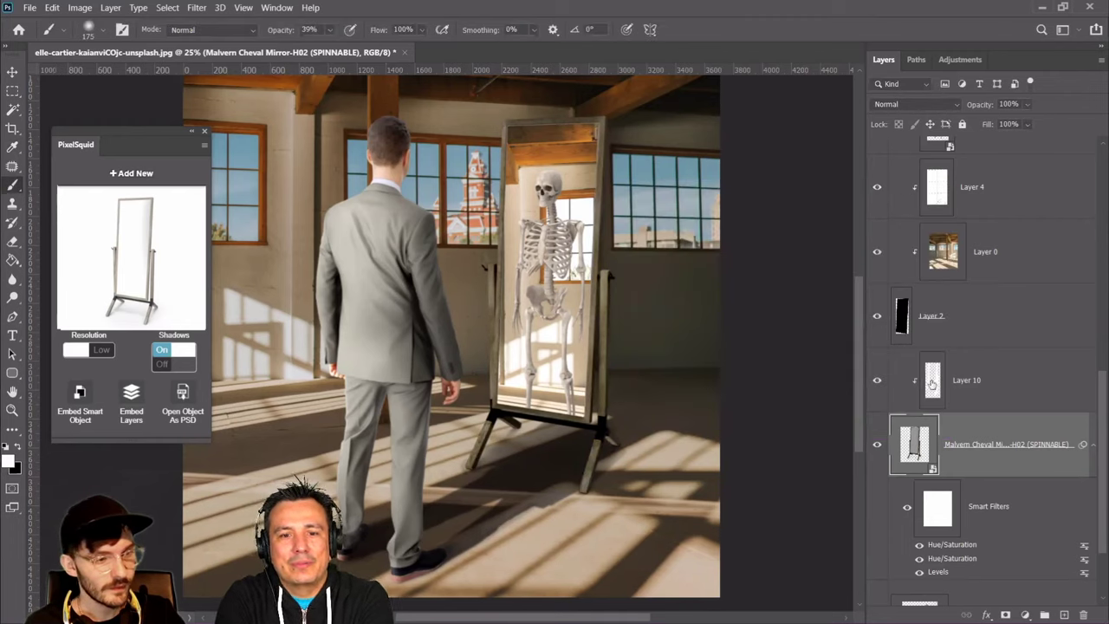
click(933, 384)
click(1027, 105)
Raise Layer 10 to 100% opacity and add a new Layer 11 clipped to the mirror
drag(1044, 123, 1060, 123)
click(927, 396)
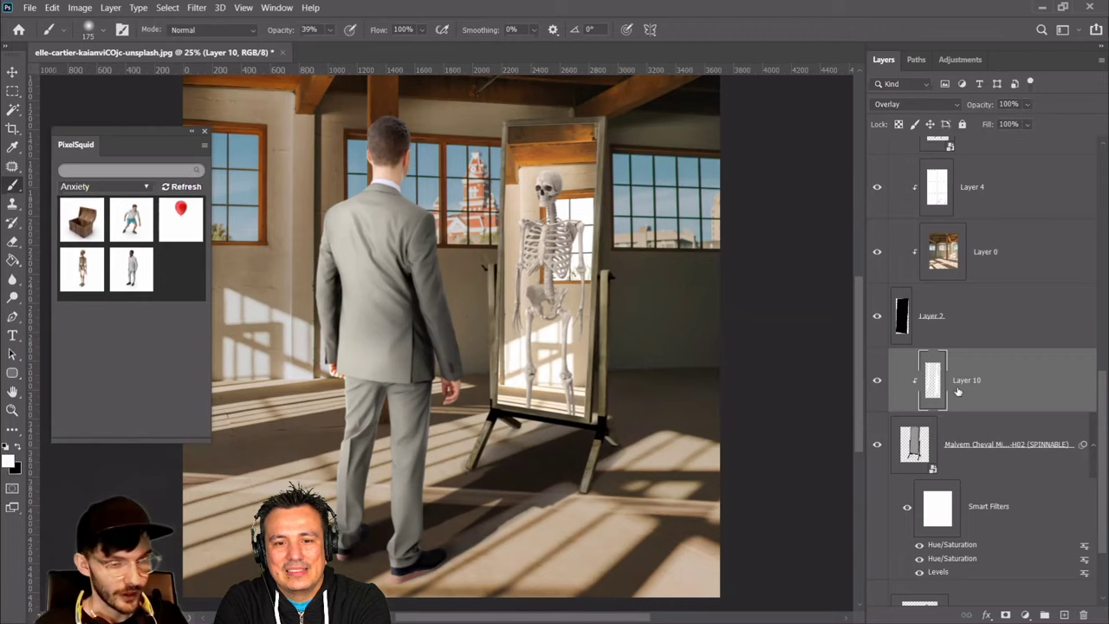
click(914, 443)
click(1063, 615)
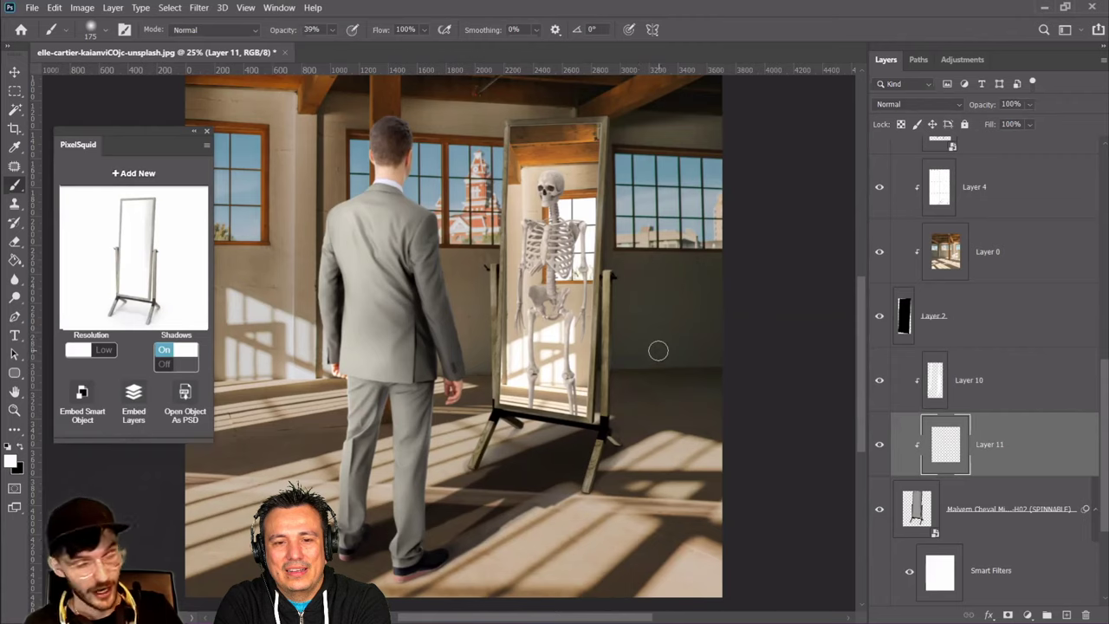
Paint a soft white highlight down the mirror's right post and set Layer 11 to Soft Light
key(bracketright)
key(bracketright)
mouse_move(609, 272)
mouse_down()
mouse_move(610, 439)
mouse_move(657, 449)
mouse_move(654, 462)
mouse_move(605, 457)
mouse_move(591, 521)
mouse_move(623, 440)
mouse_up()
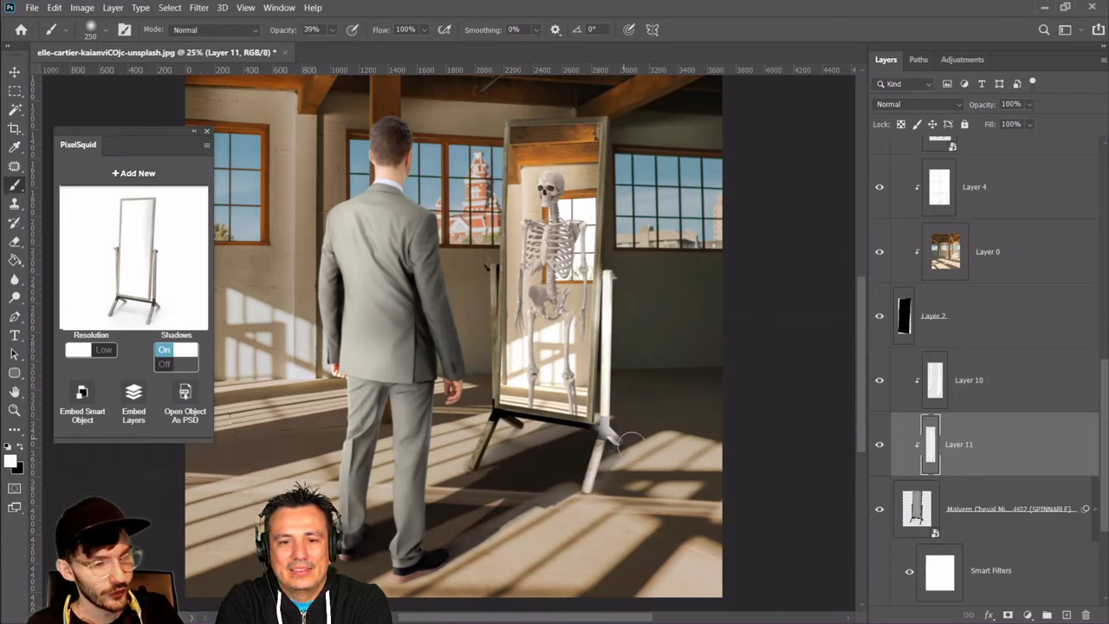
click(905, 104)
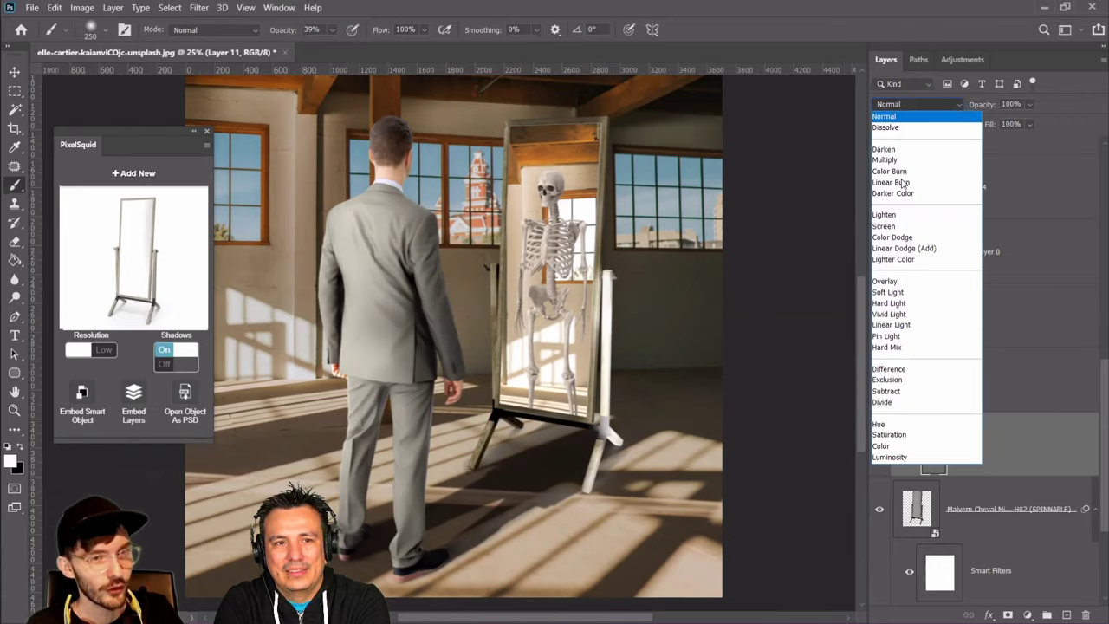
click(896, 295)
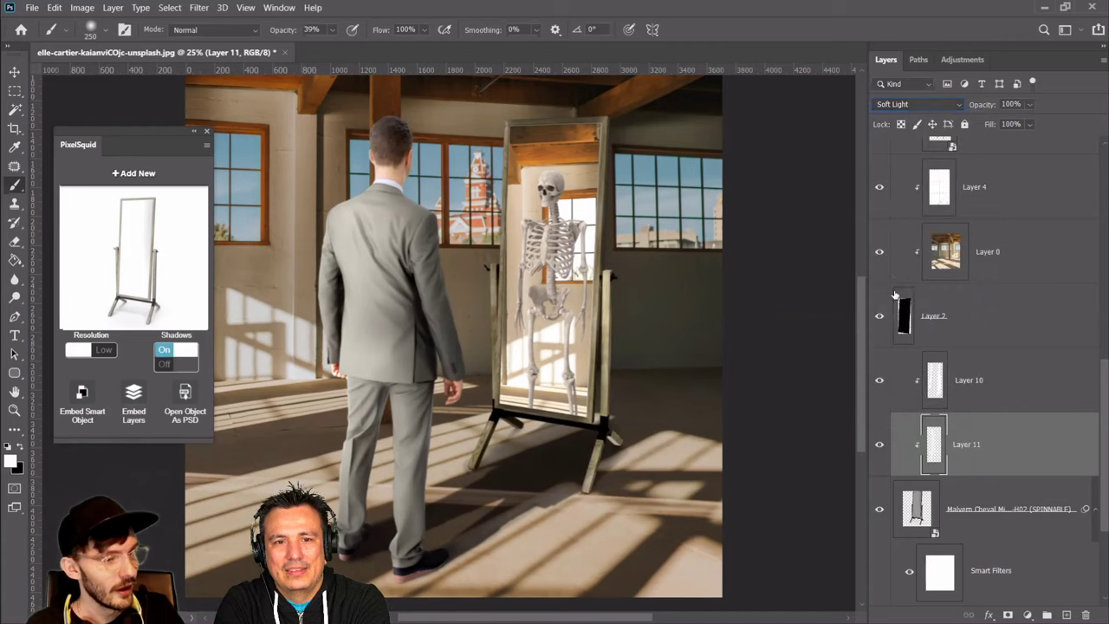
Enlarge the Eraser to trim excess, then select the mirror and add Layer 12
click(14, 242)
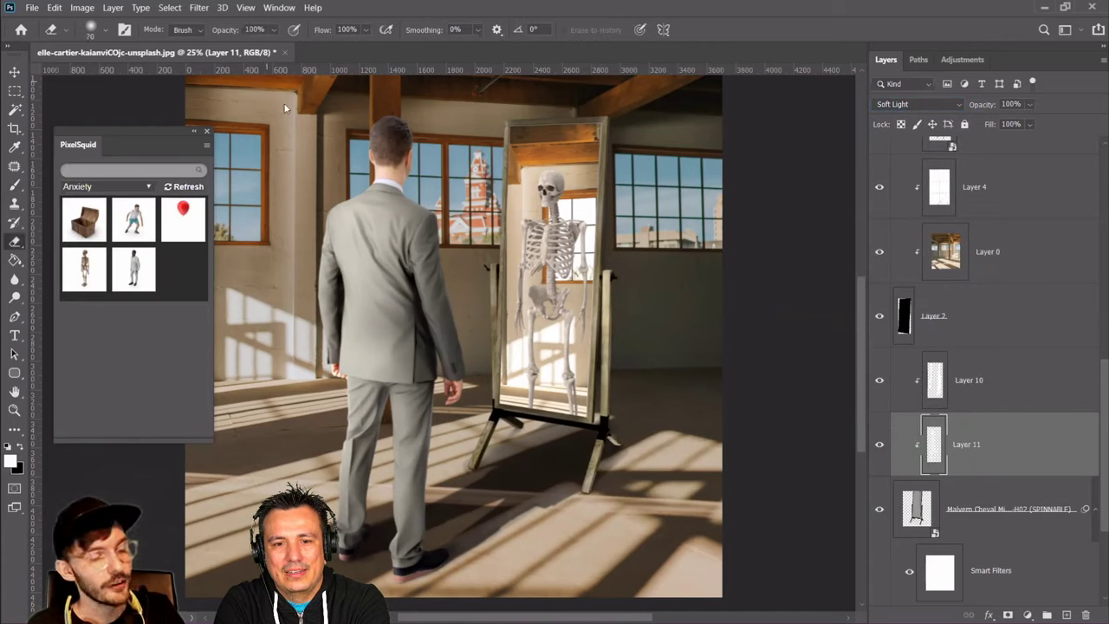
click(57, 7)
click(57, 8)
key(bracketright)
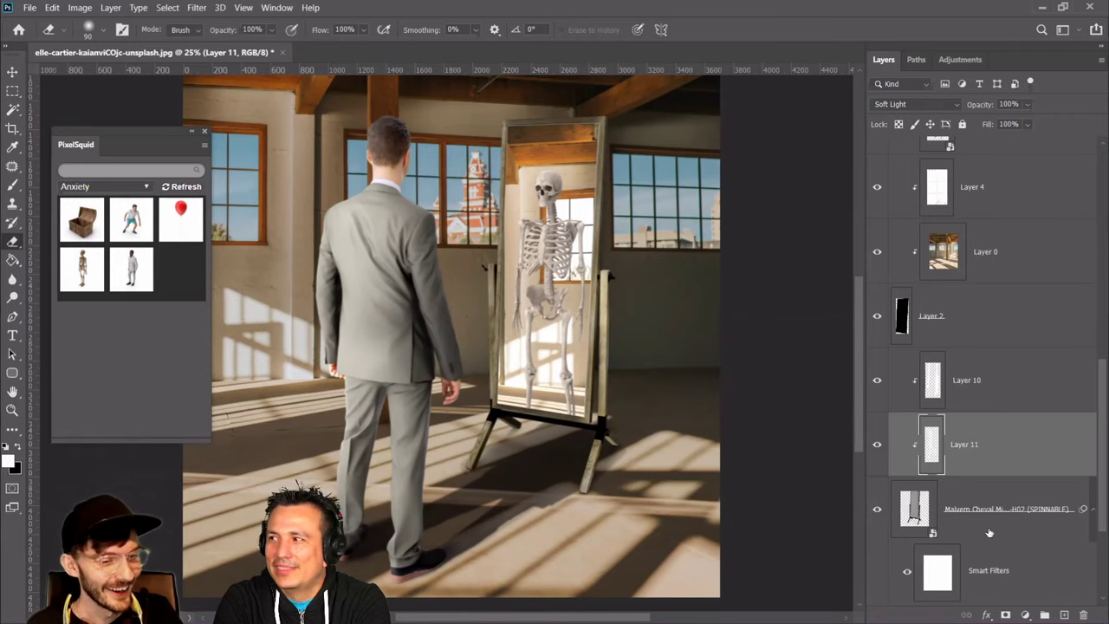
click(994, 518)
click(1063, 614)
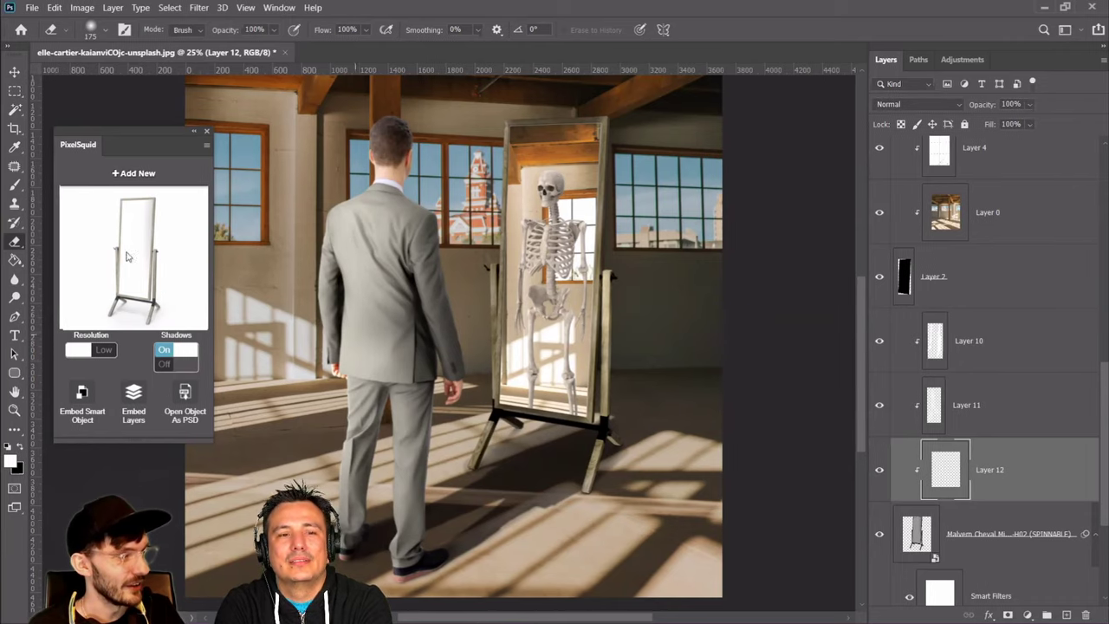
Paint light on the mirror's right edge and set Layer 12 to Overlay
click(15, 185)
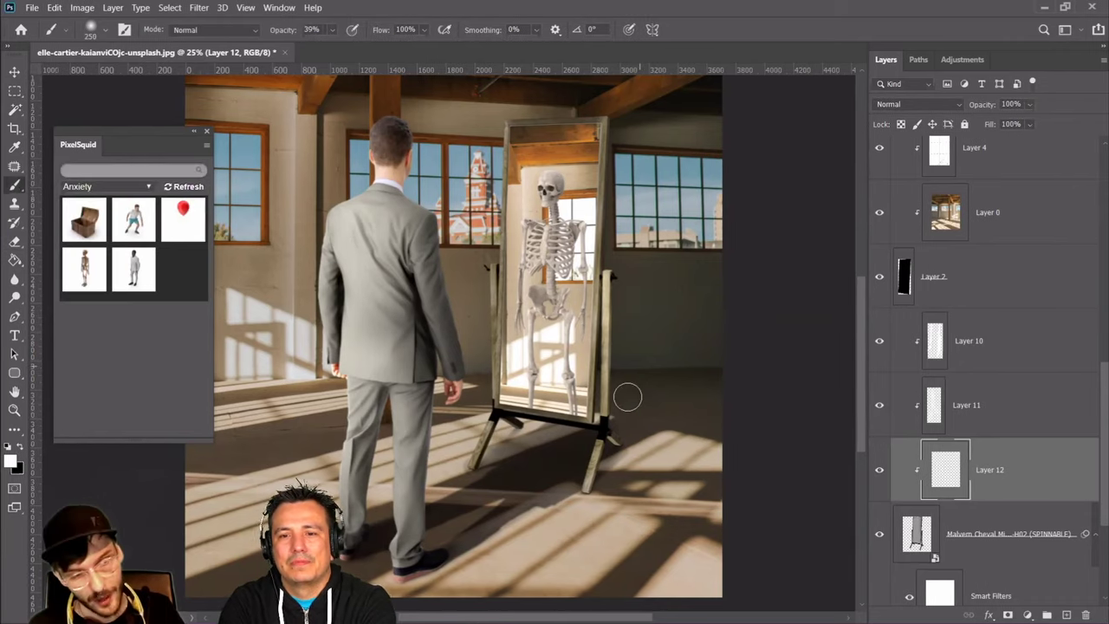
mouse_move(616, 390)
mouse_down()
mouse_move(607, 352)
mouse_move(612, 344)
mouse_move(625, 397)
mouse_move(622, 294)
mouse_move(628, 373)
mouse_up()
click(918, 104)
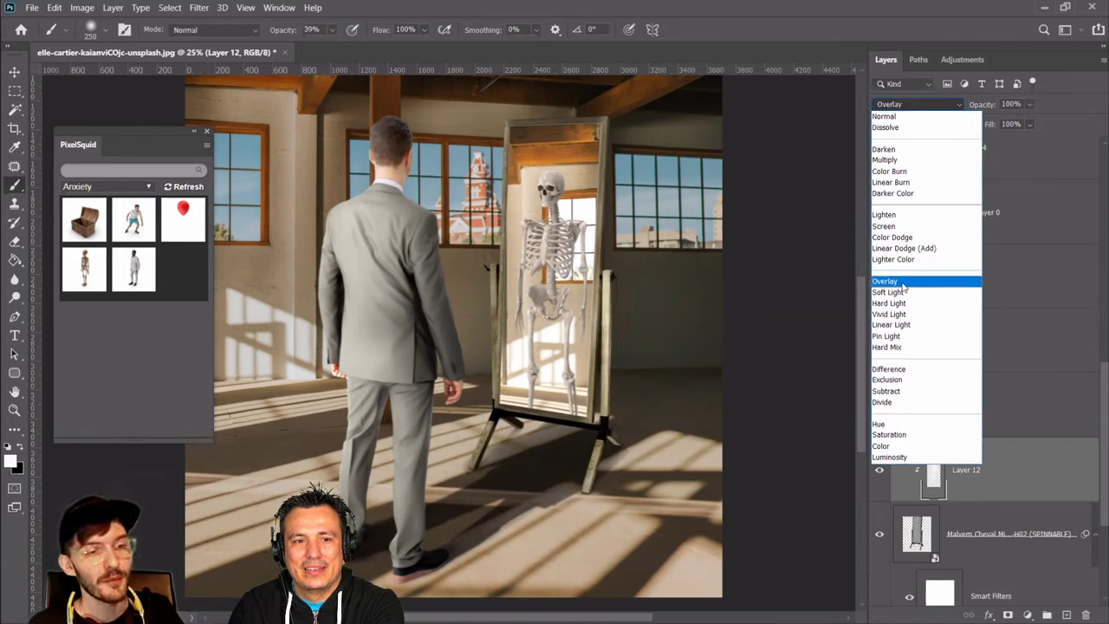
click(901, 286)
Paint light and shade over both mirror legs and along its left and right edges
mouse_move(595, 478)
mouse_down()
mouse_move(598, 448)
mouse_move(604, 484)
mouse_up()
key(bracketleft)
key(bracketleft)
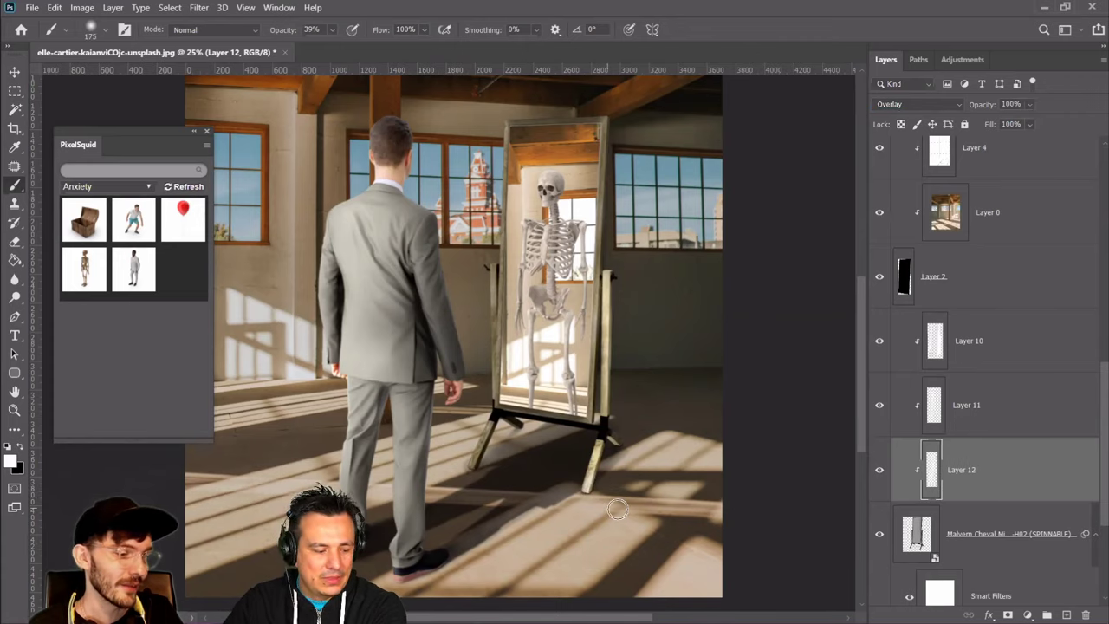
mouse_move(502, 419)
mouse_down()
mouse_move(485, 424)
mouse_move(477, 459)
mouse_up()
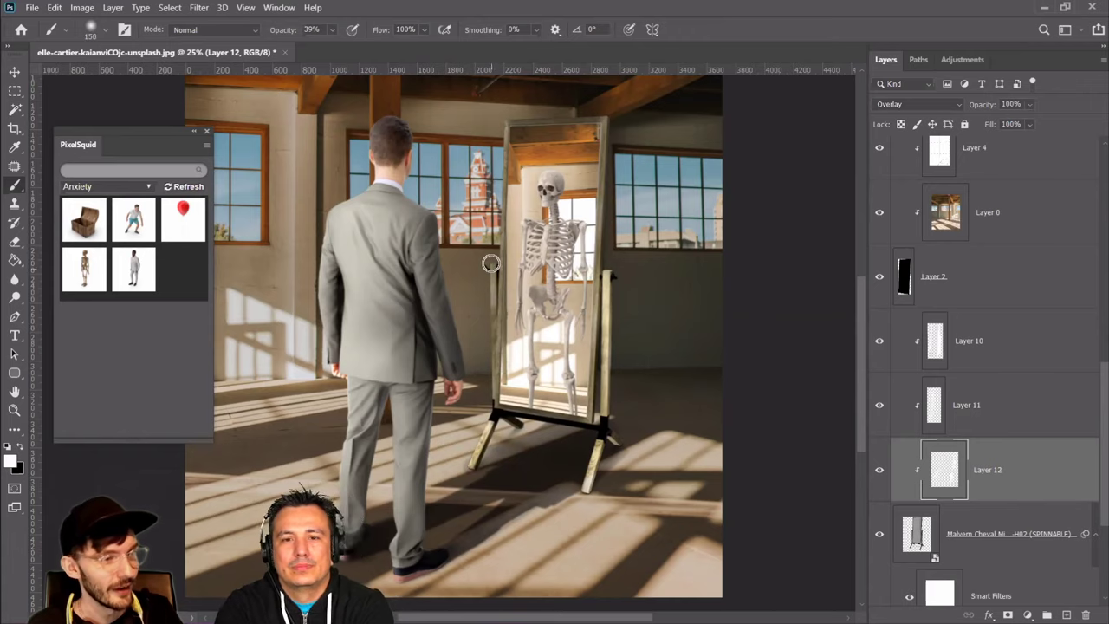
key(bracketright)
key(bracketright)
key(bracketright)
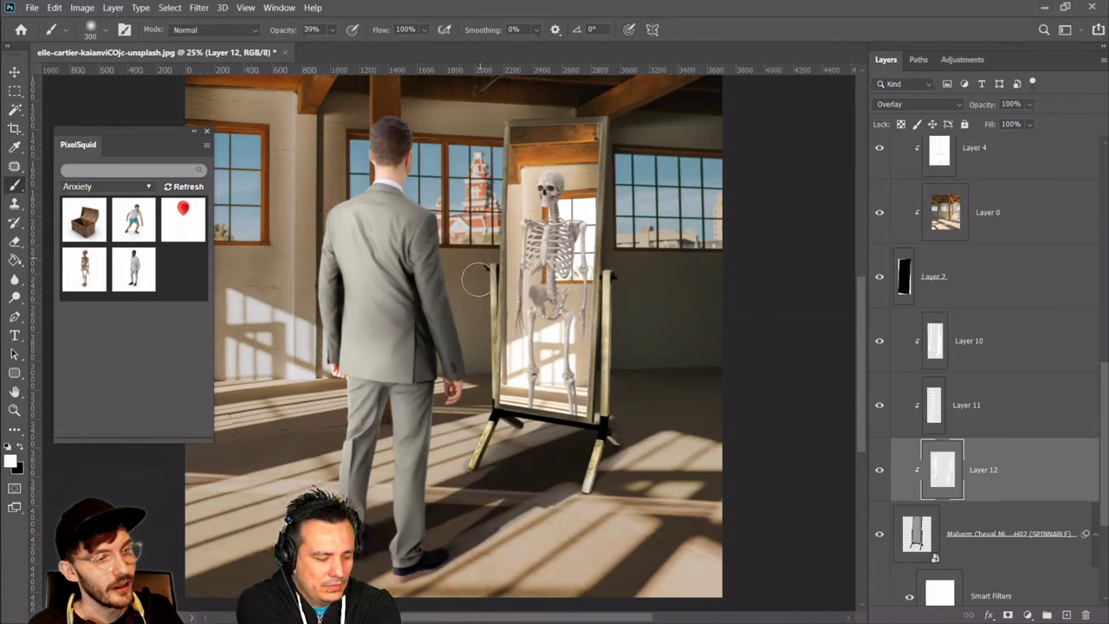
key(bracketleft)
drag(494, 128, 492, 252)
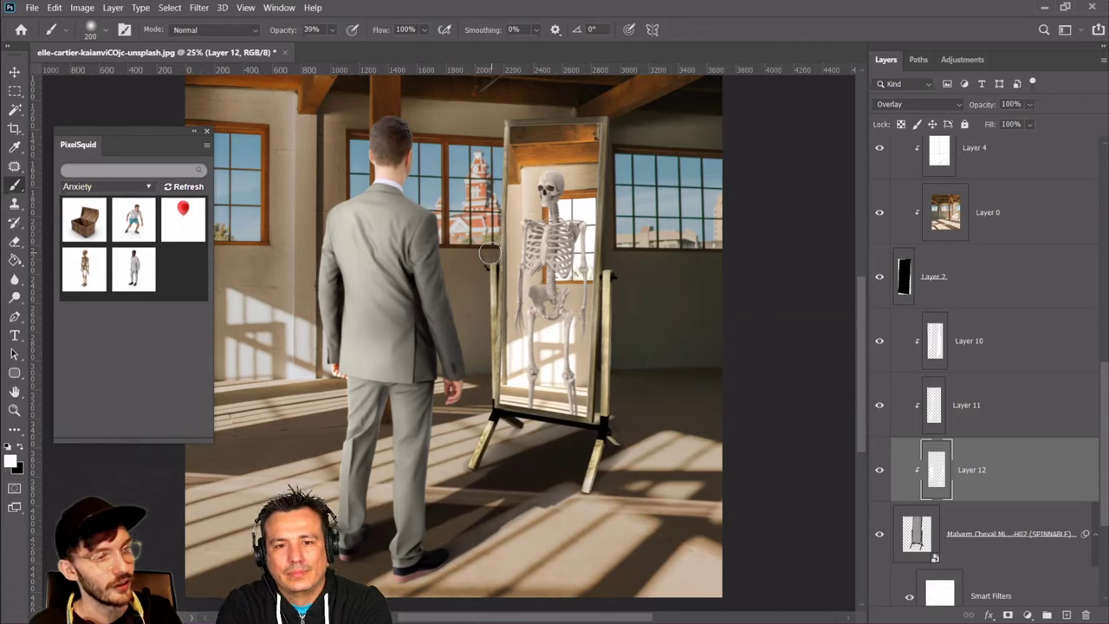
drag(617, 157, 610, 264)
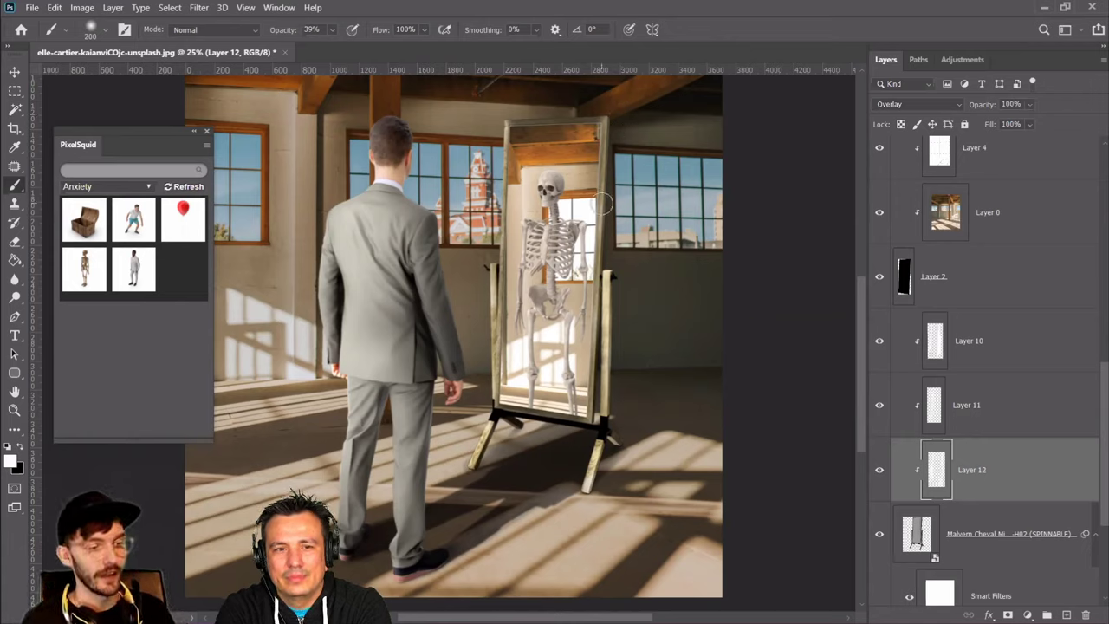
click(933, 532)
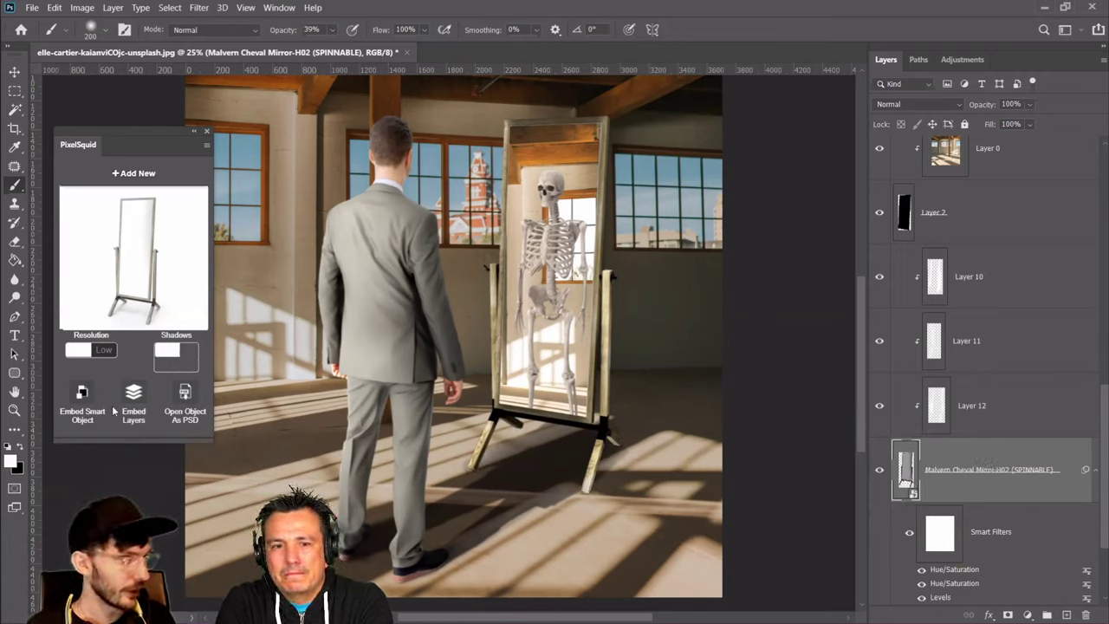
Switch the cheval mirror model to High resolution and toggle the mirror off and on to compare
click(73, 351)
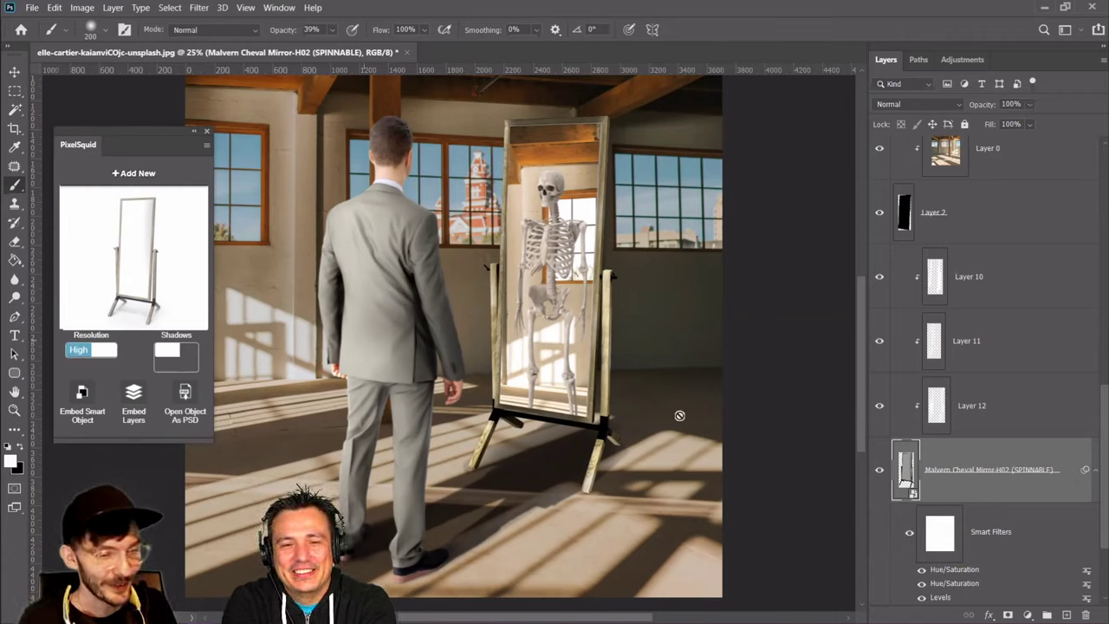
click(880, 471)
click(880, 470)
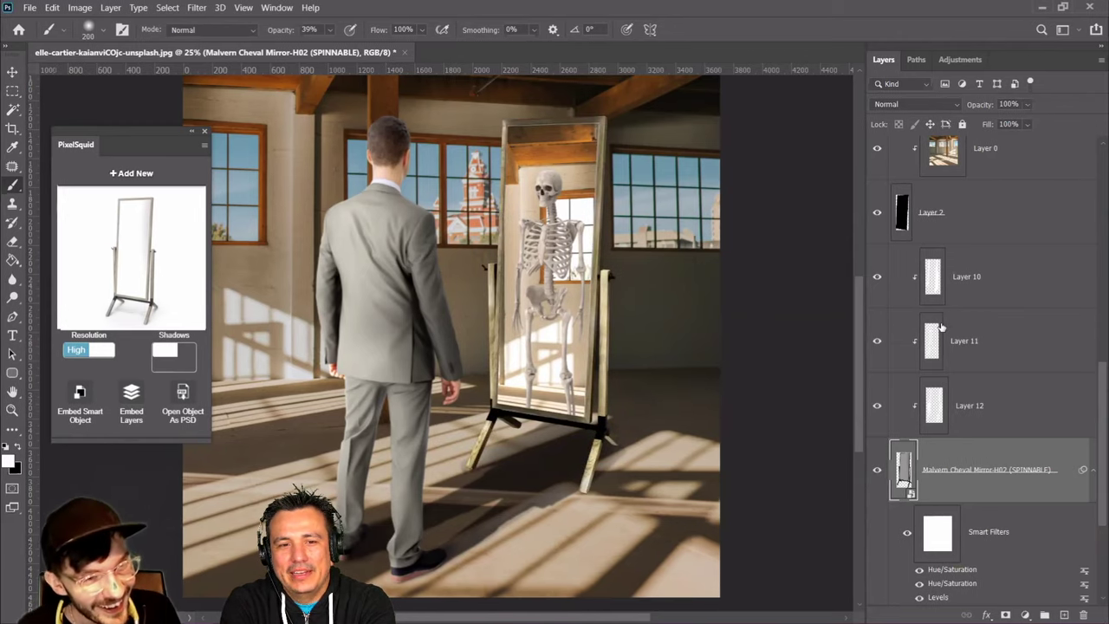
Select the businessman's shadow layer and toggle it off and on to compare
scroll(944, 327, down, 3)
click(929, 508)
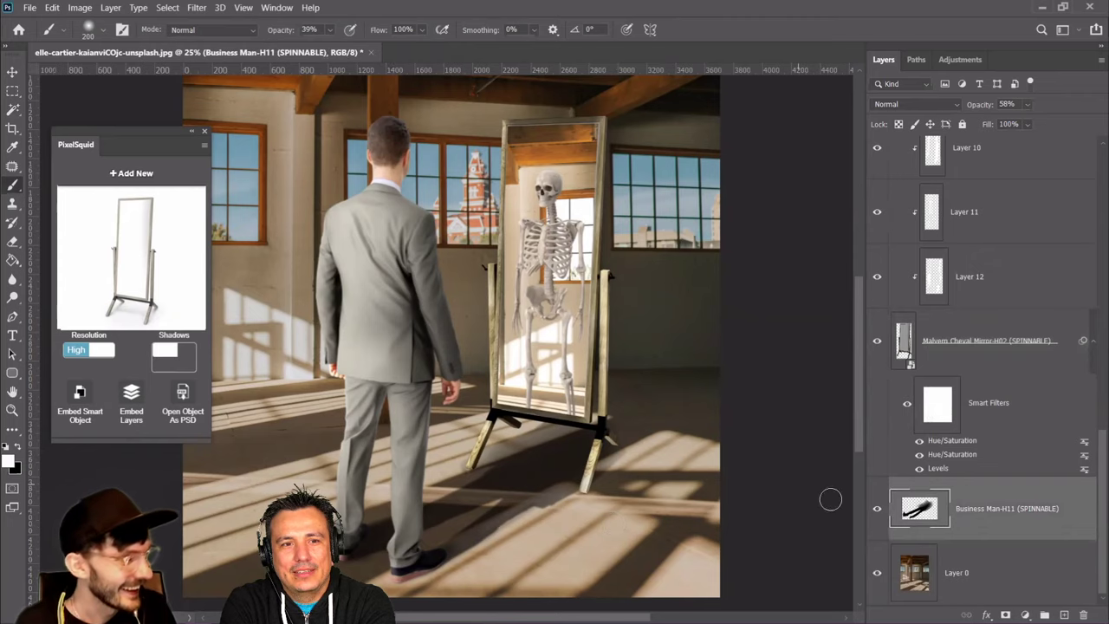
click(878, 510)
click(878, 509)
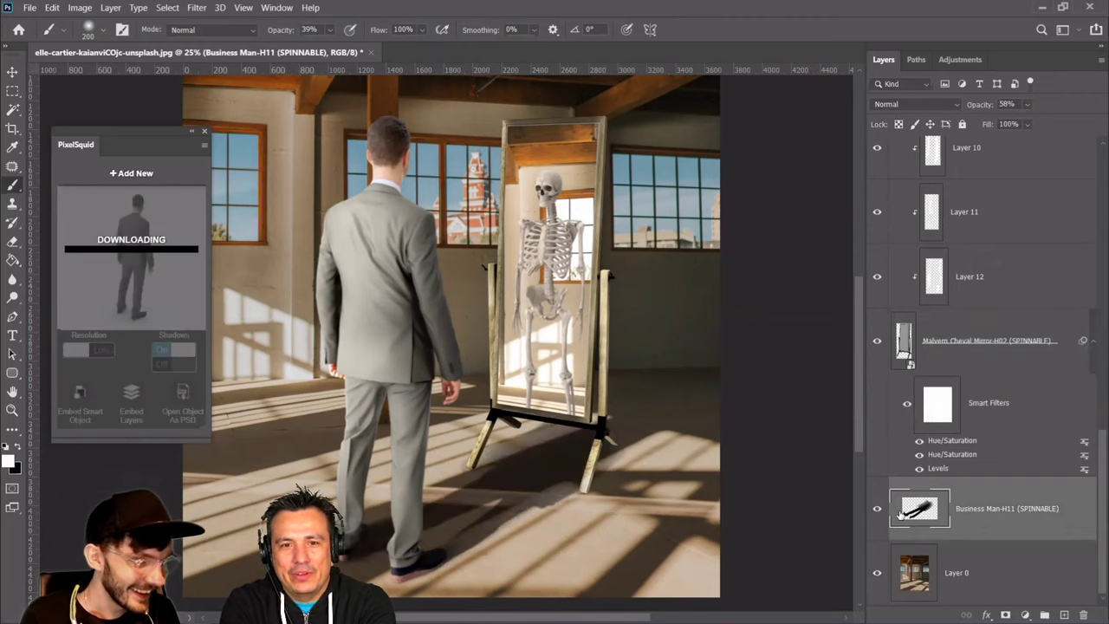
Skew the businessman's floor shadow slightly by its top corner and commit the transform
click(13, 71)
click(53, 6)
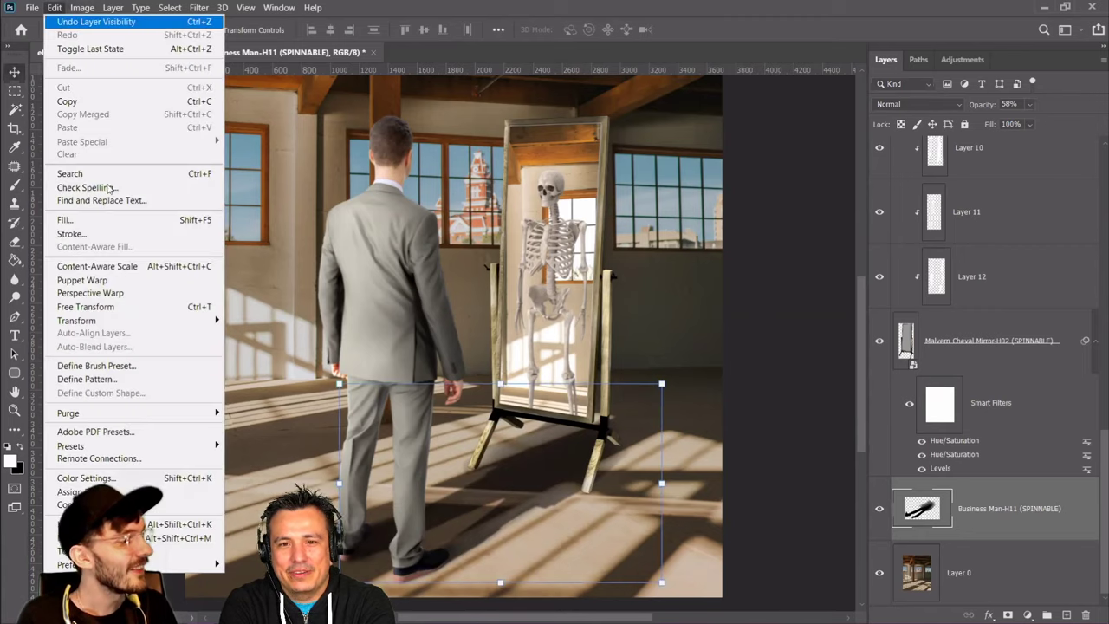
mouse_move(145, 321)
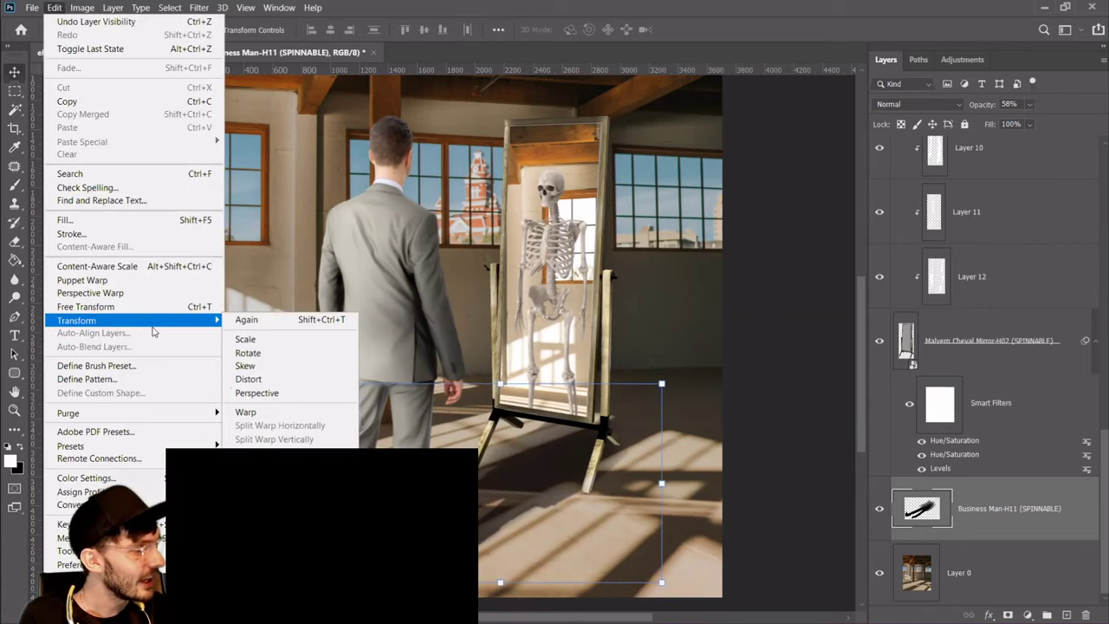
click(257, 394)
drag(502, 384, 520, 397)
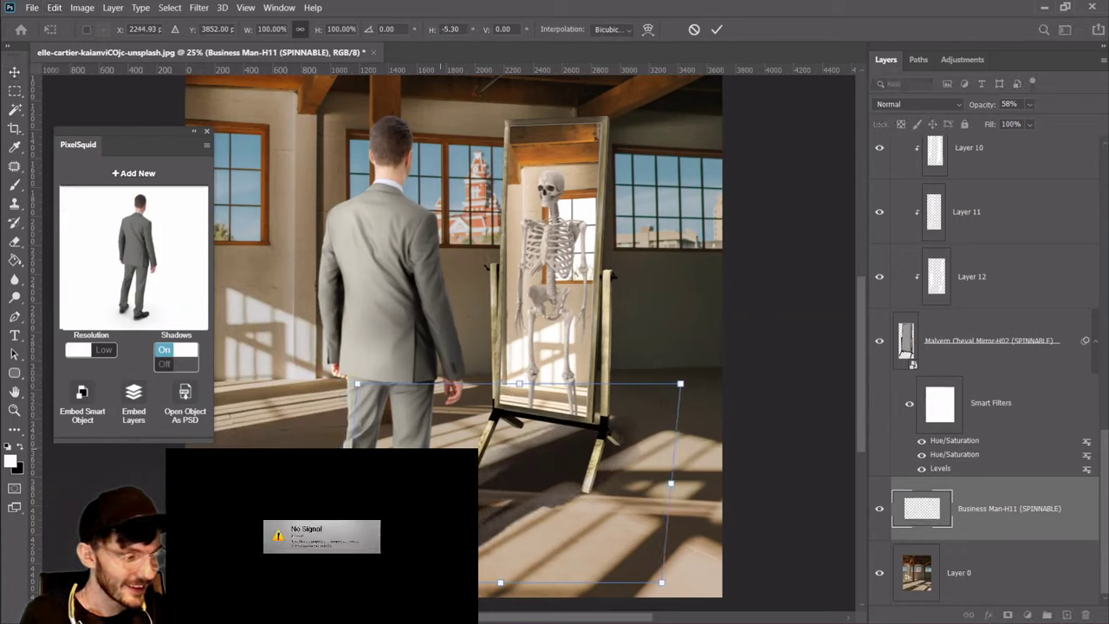
key(Return)
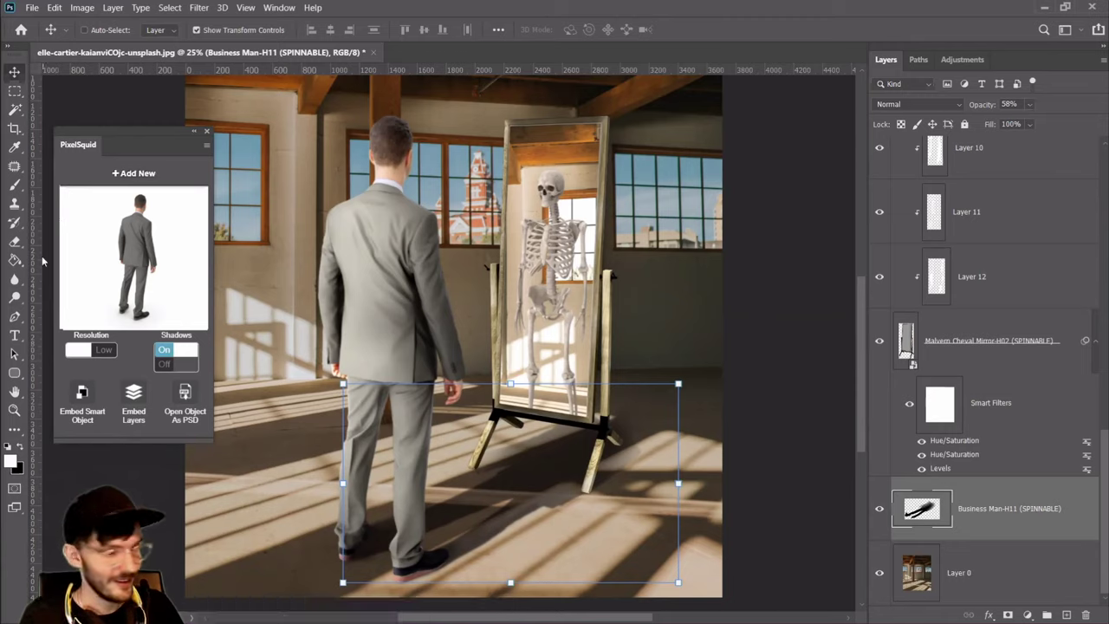
click(880, 509)
click(880, 509)
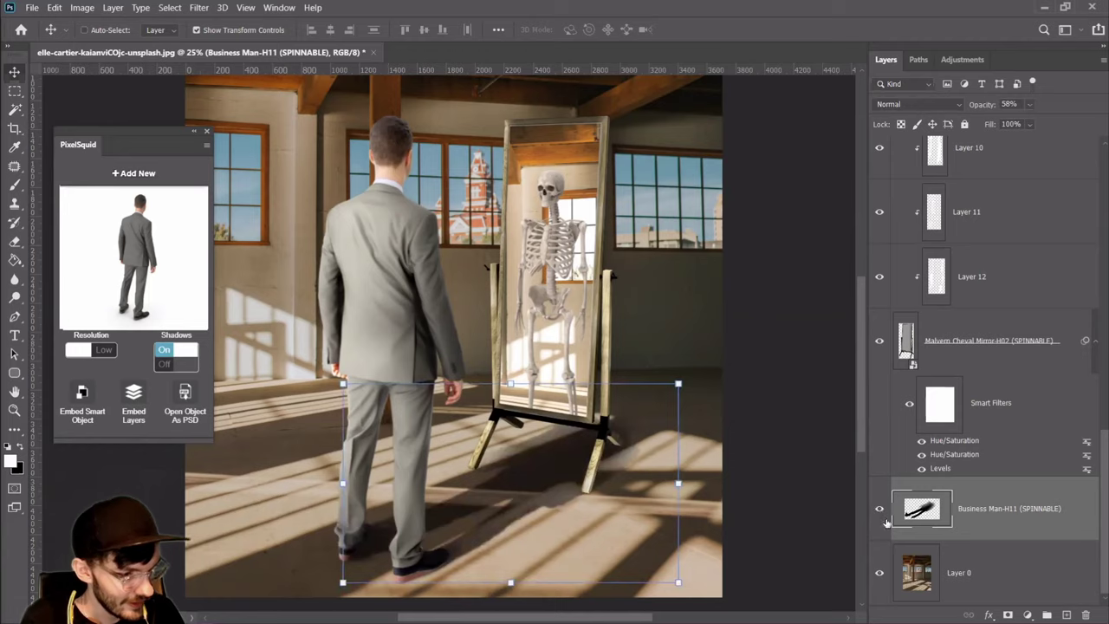
click(14, 243)
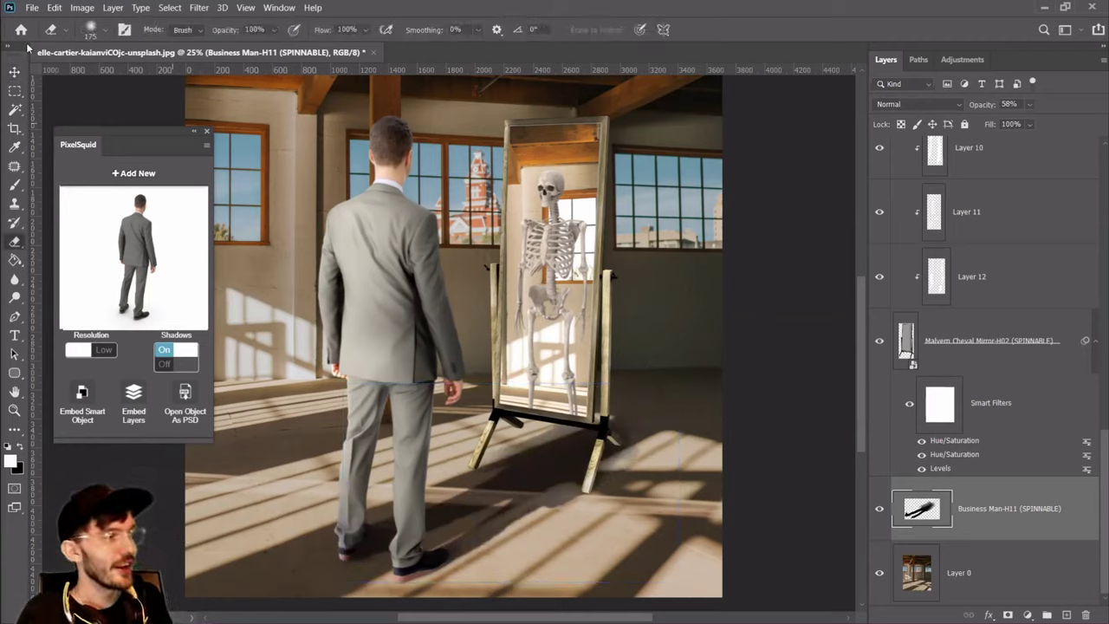
click(52, 8)
click(52, 8)
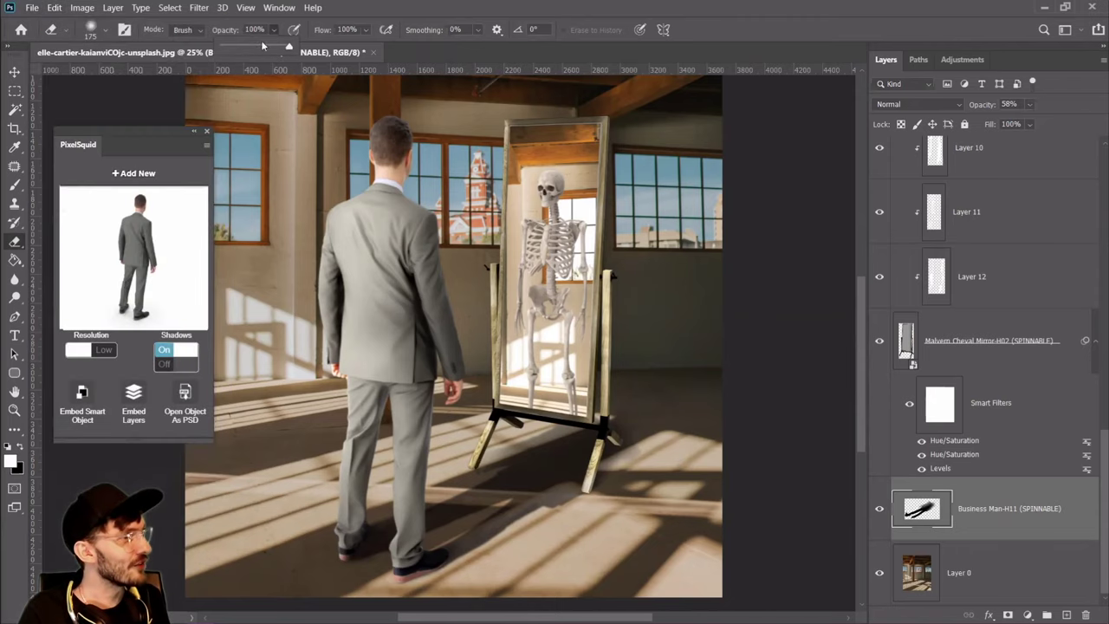
click(310, 33)
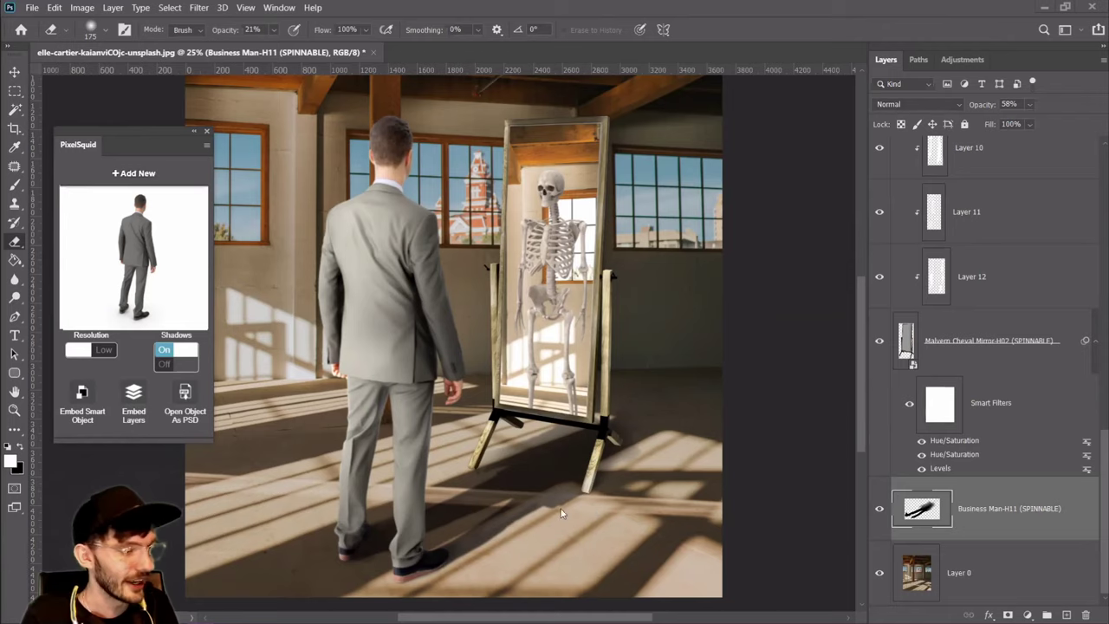
key(bracketright)
key(bracketright)
key(bracketright)
key(bracketright)
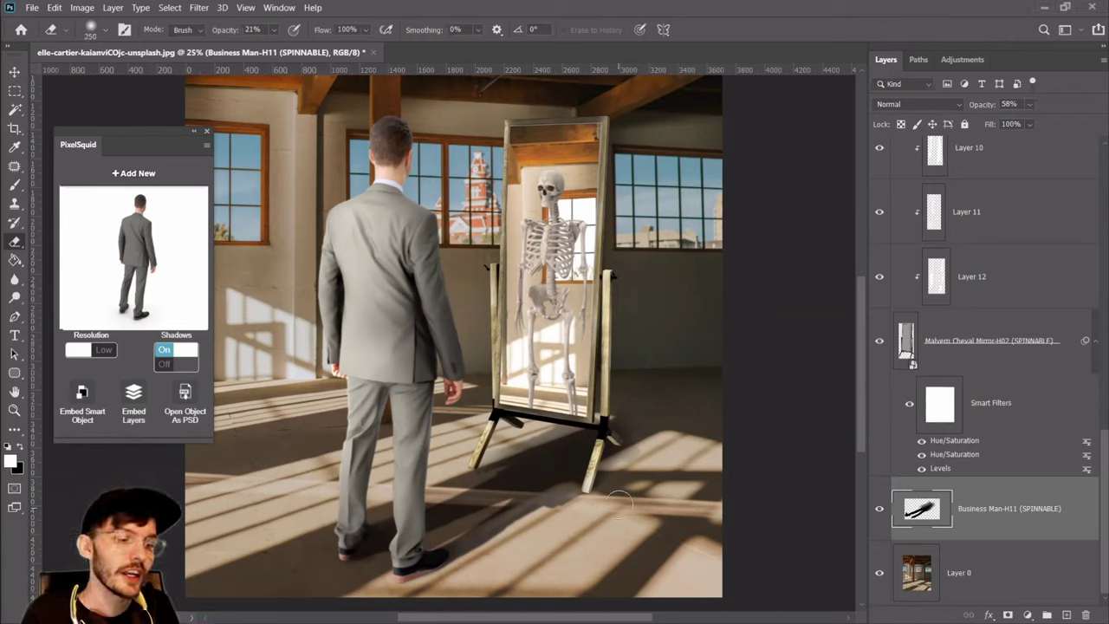
key(bracketleft)
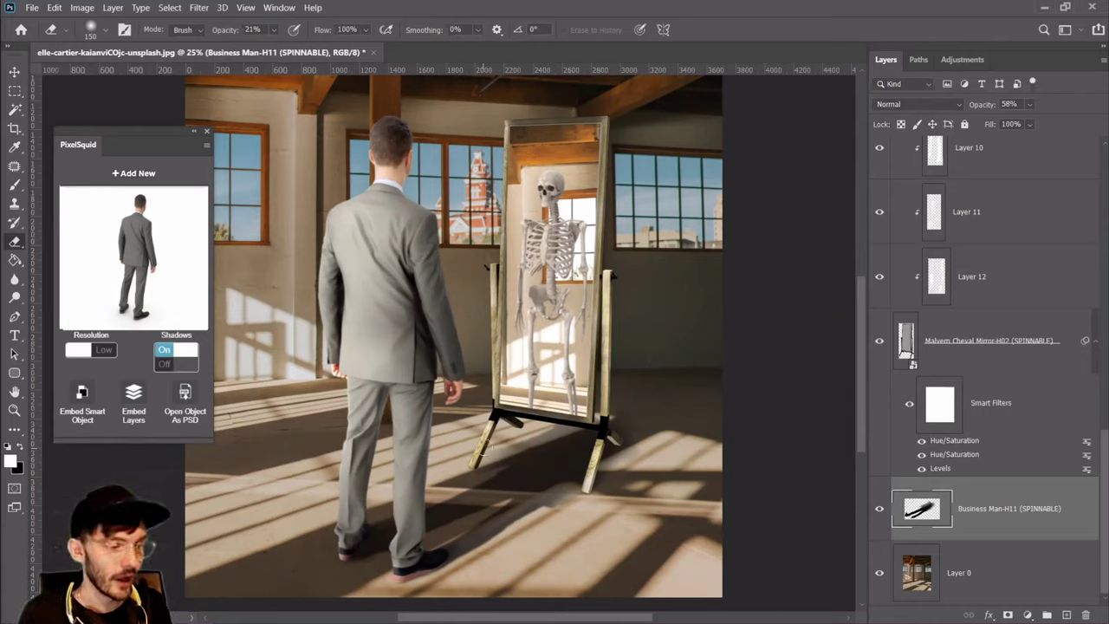
click(14, 71)
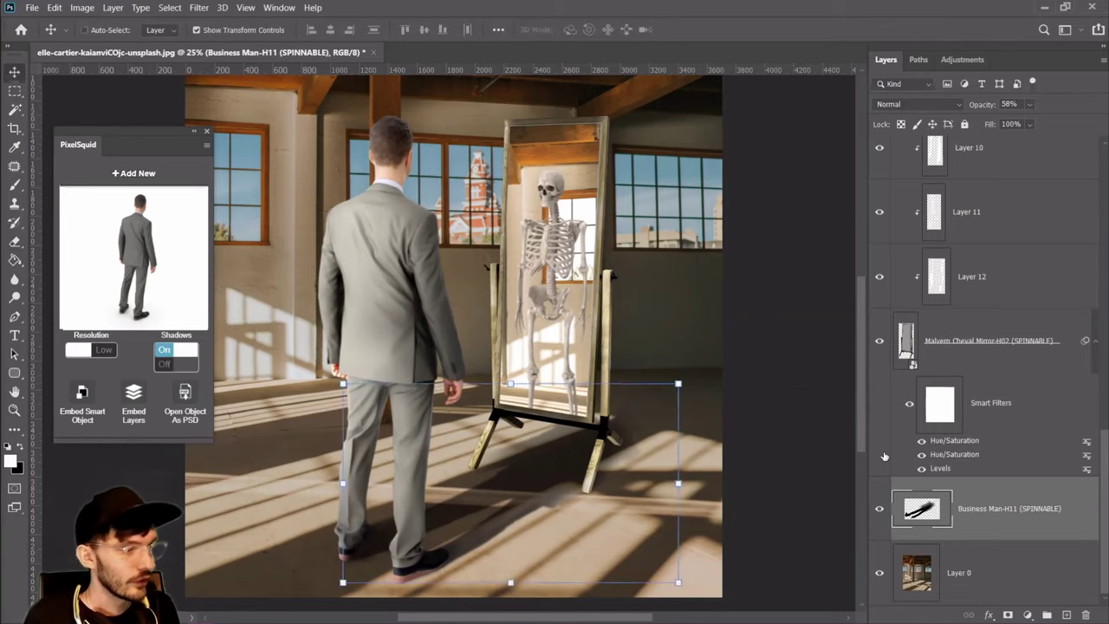
Select the cheval mirror and skeleton layers together and move them lower in the scene
scroll(950, 444, up, 1)
click(960, 411)
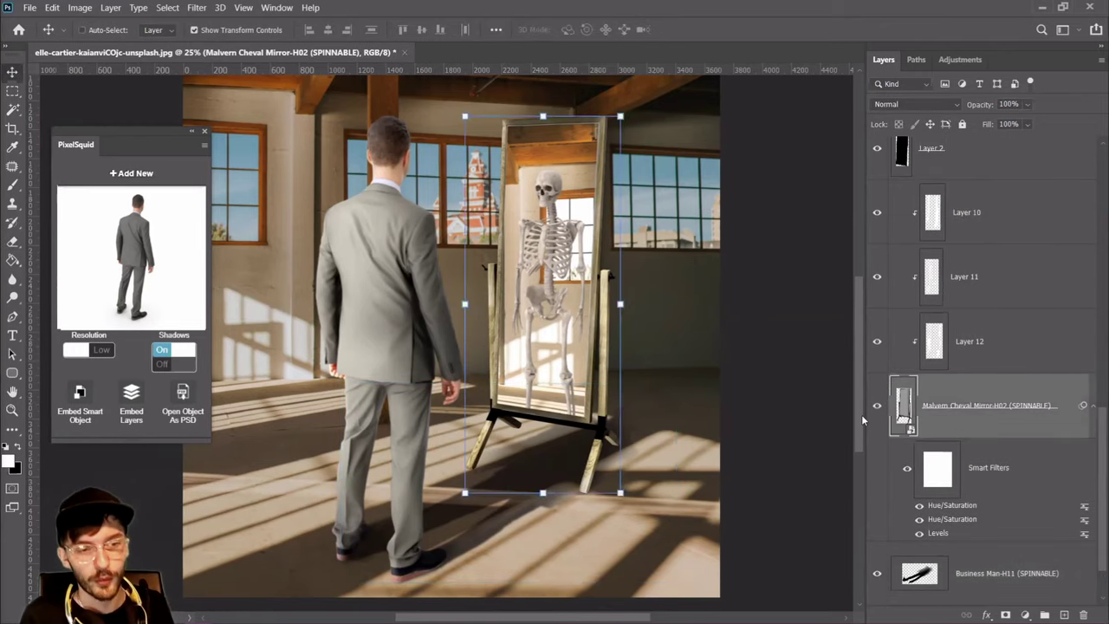
scroll(980, 409, up, 5)
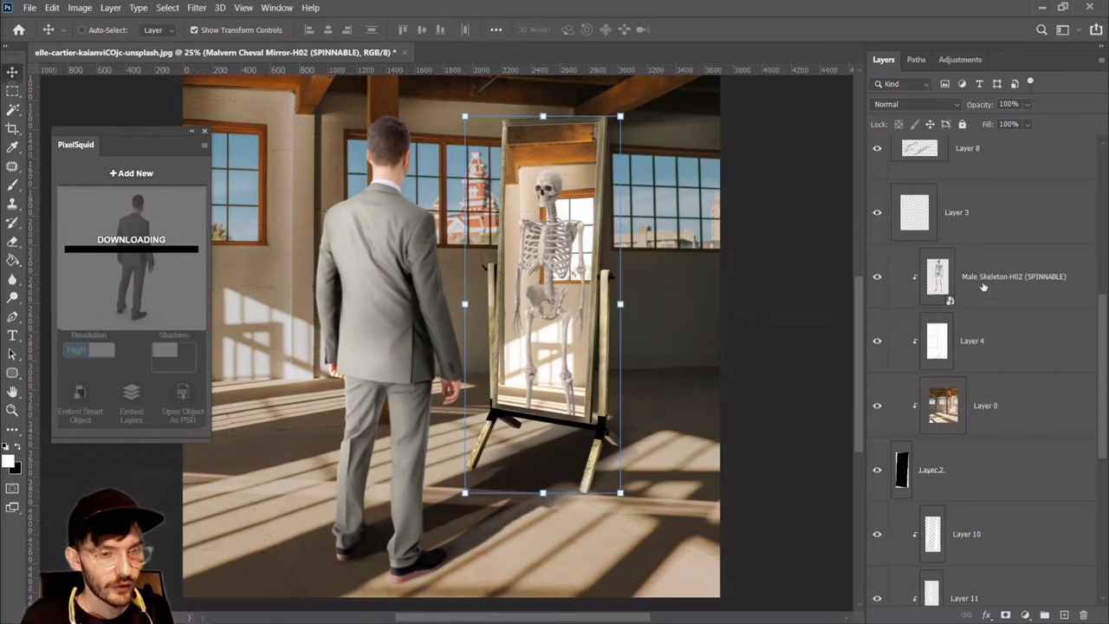
shift+click(983, 287)
drag(576, 302, 584, 317)
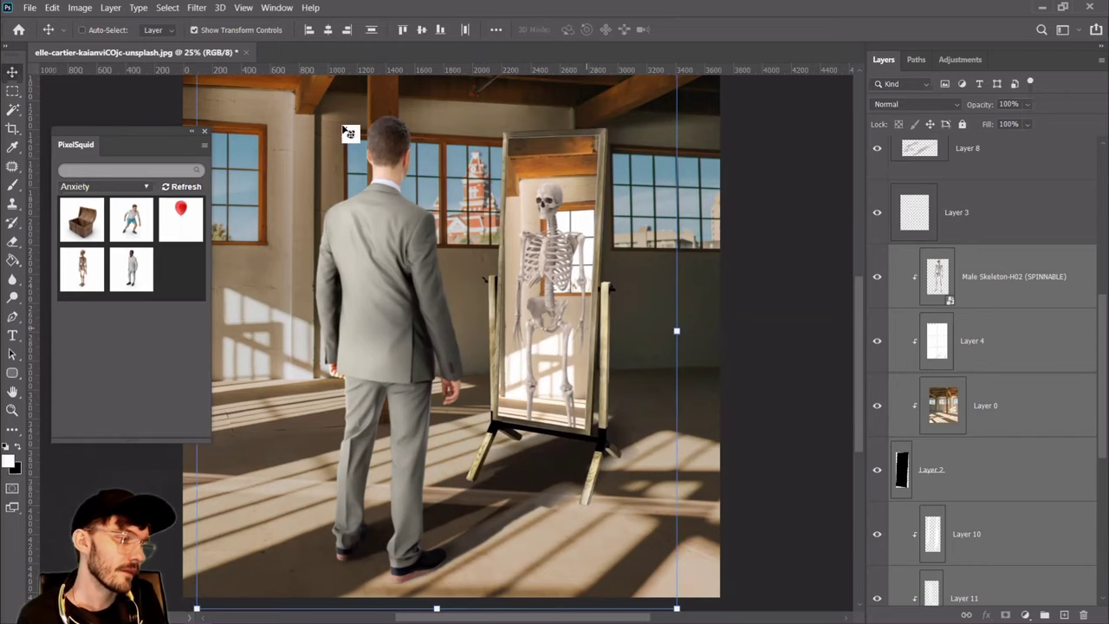
Apply a slight Perspective tilt to the mirror from its right-middle handle and commit
click(52, 7)
mouse_move(164, 331)
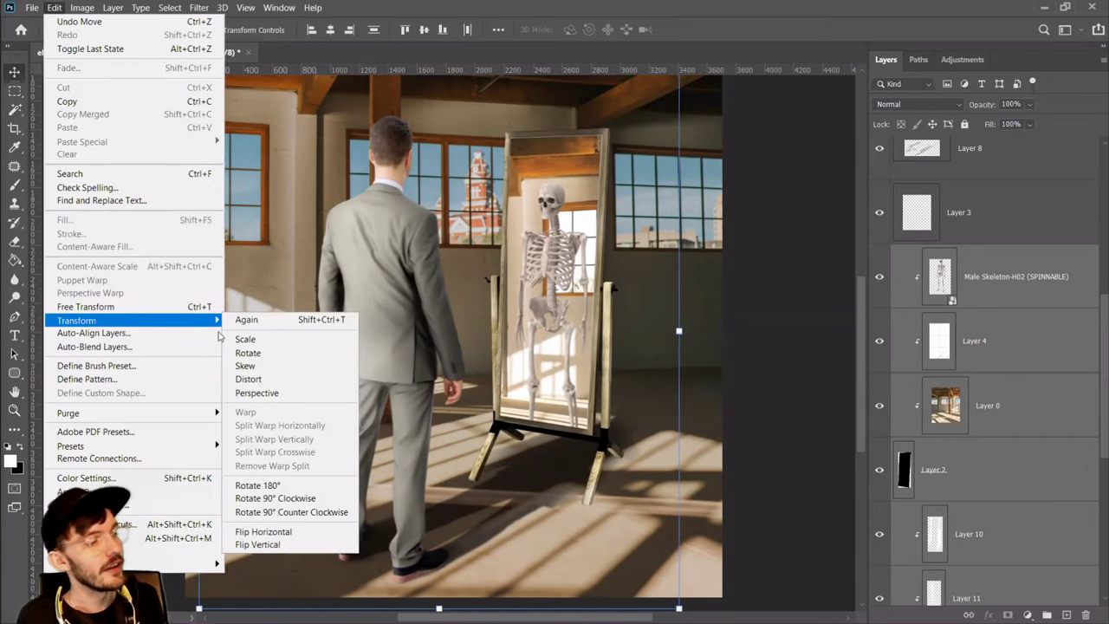
click(318, 396)
click(596, 259)
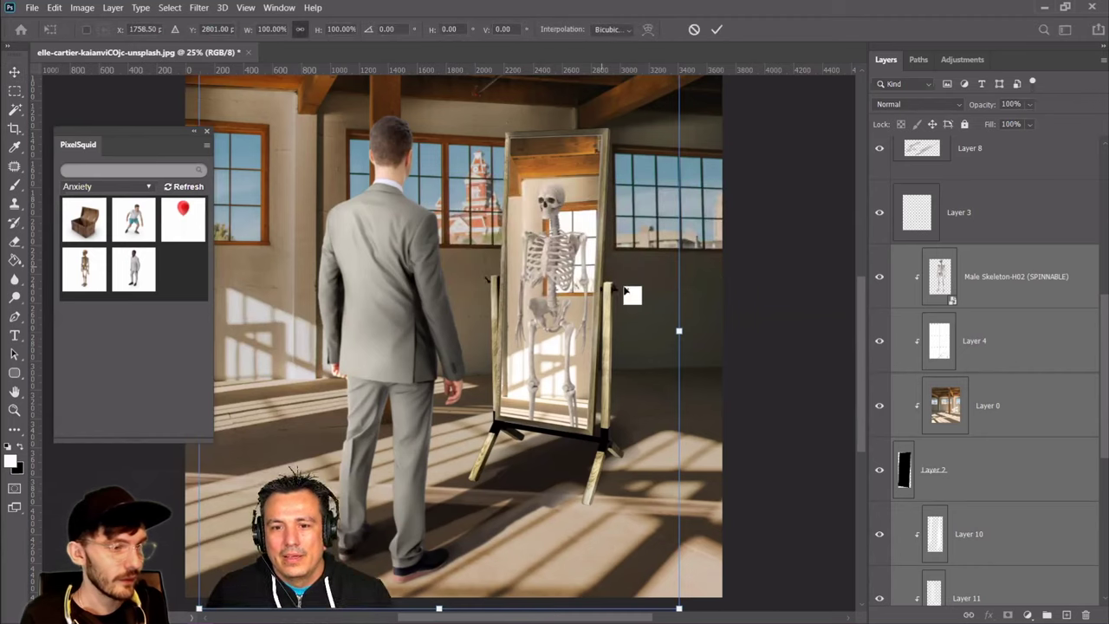
drag(679, 331, 681, 330)
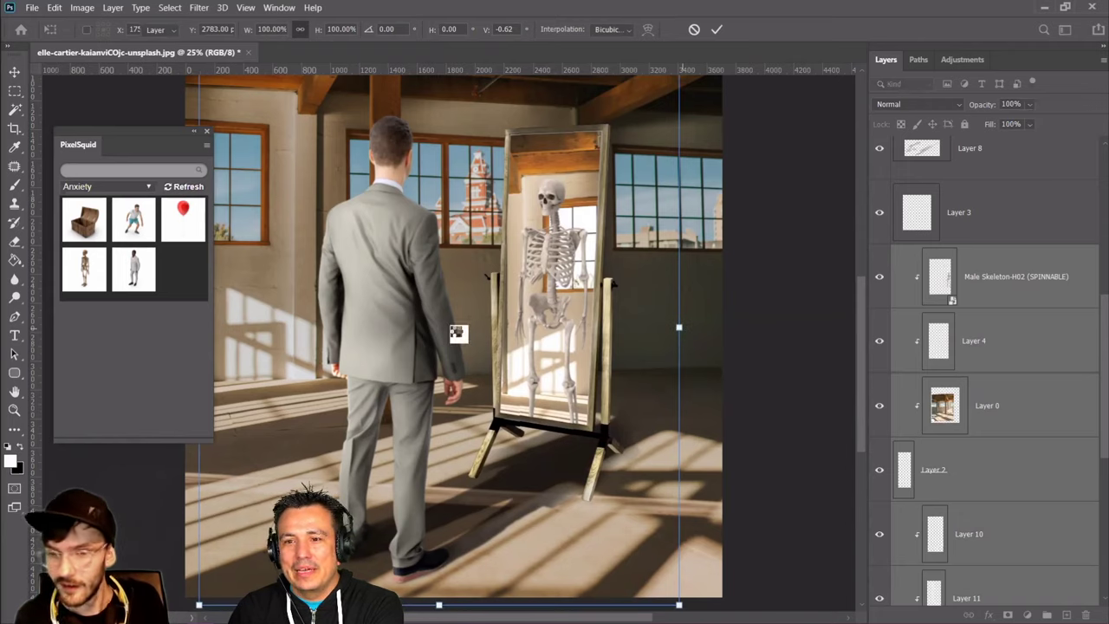
key(Return)
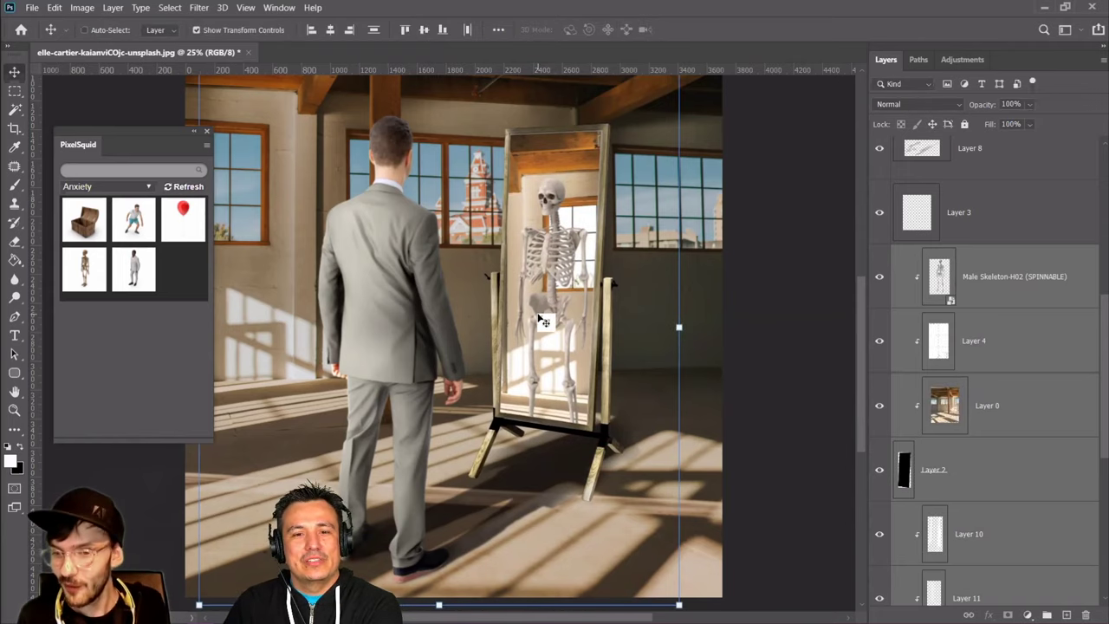
Move and nudge the mirror and skeleton until they sit on the floor
drag(554, 333, 560, 338)
key(shift+Up)
key(shift+Up)
key(shift+Up)
key(shift+Left)
key(Left)
key(Left)
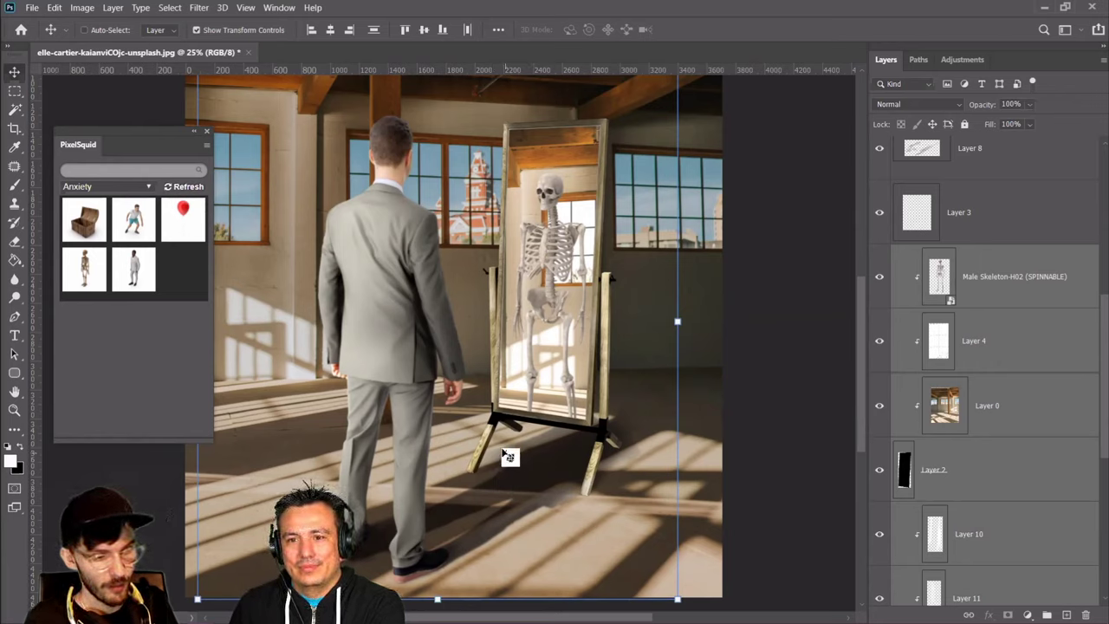
drag(568, 401, 589, 373)
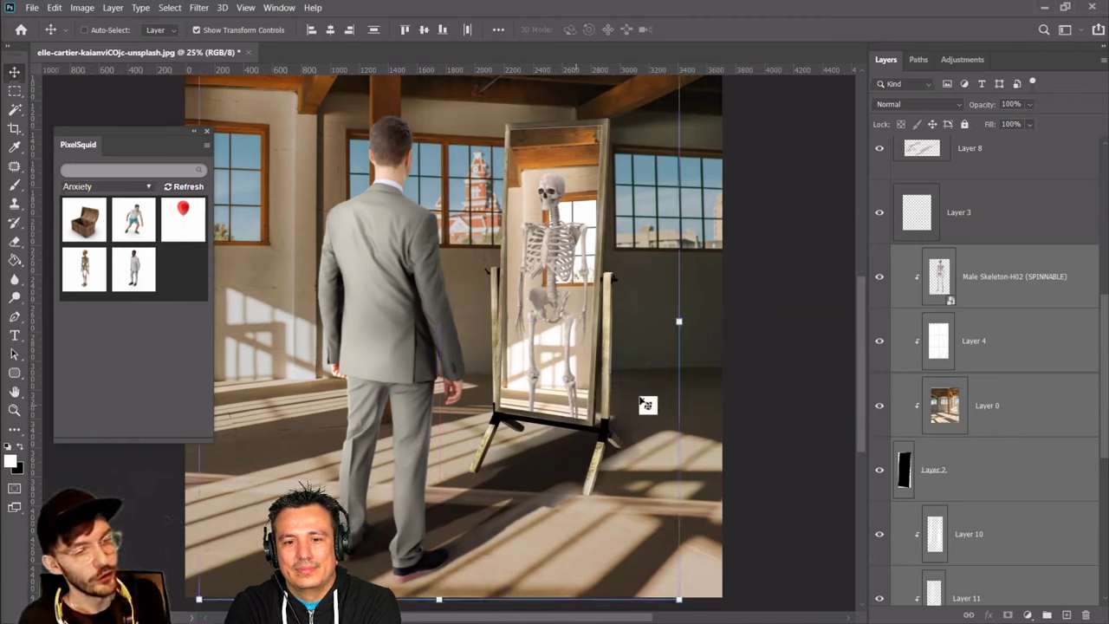
Refine the mirror's Perspective from its right edge, dismissing the smart filters warning, and commit
click(55, 11)
mouse_move(130, 324)
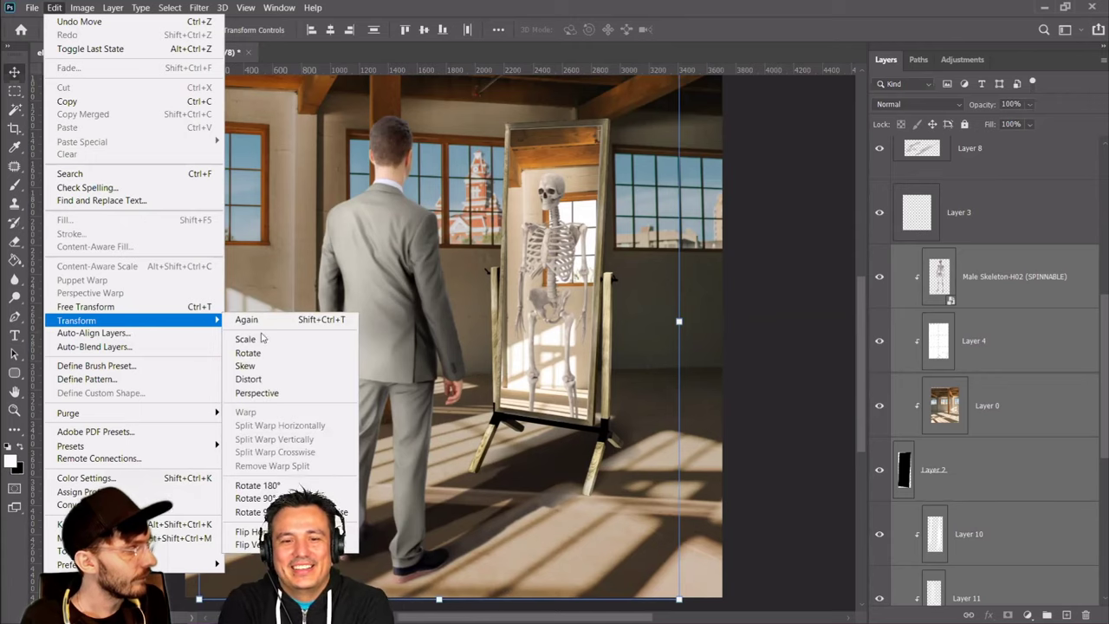
click(255, 393)
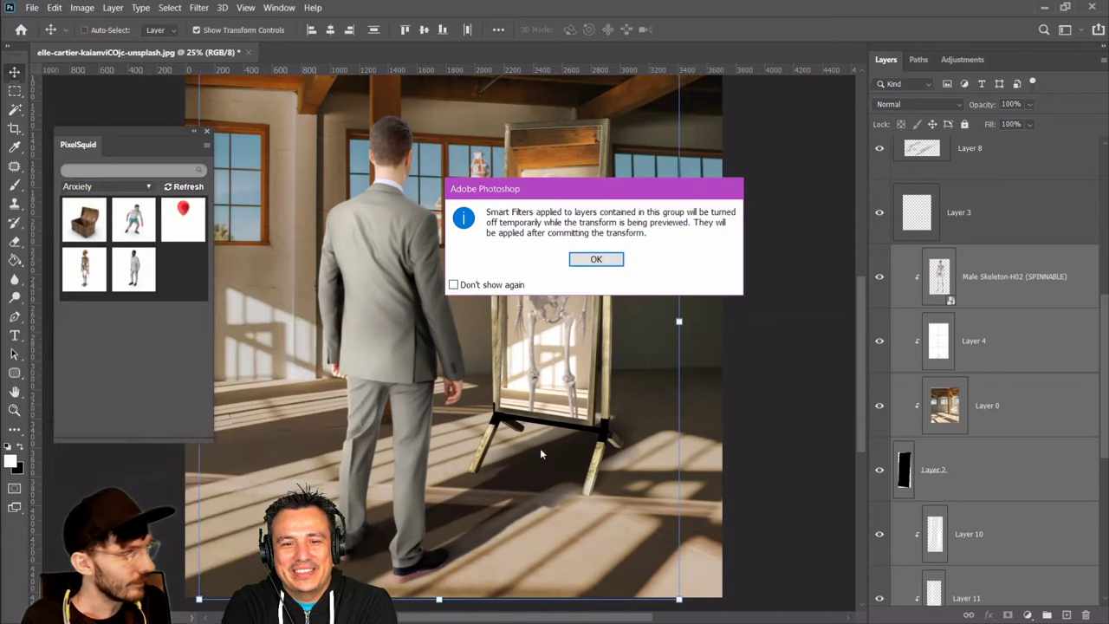
click(613, 258)
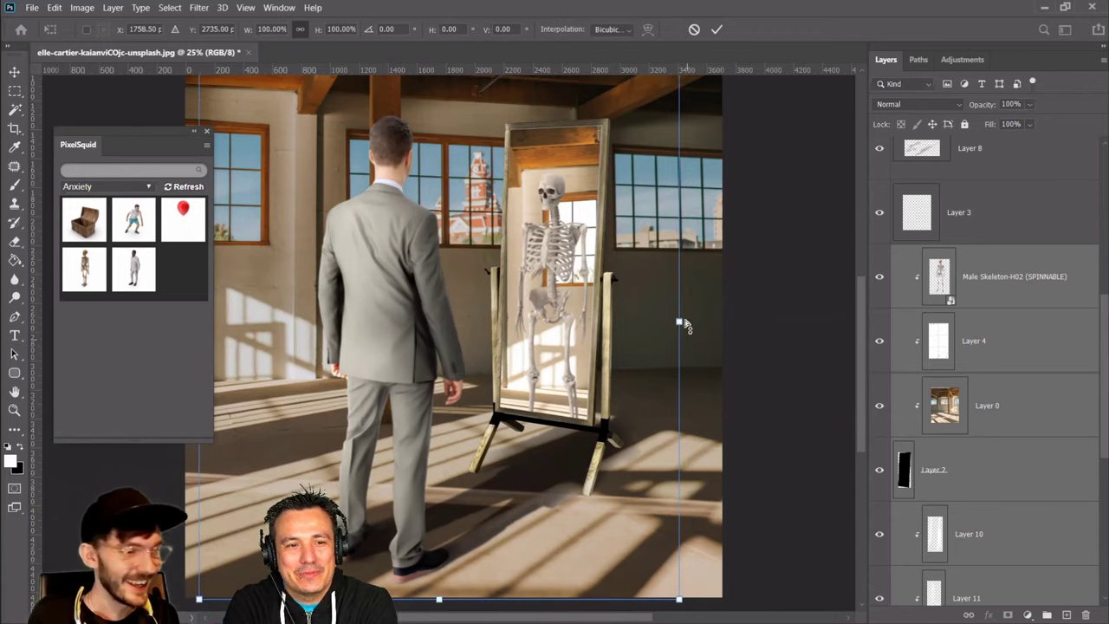
drag(679, 319, 681, 333)
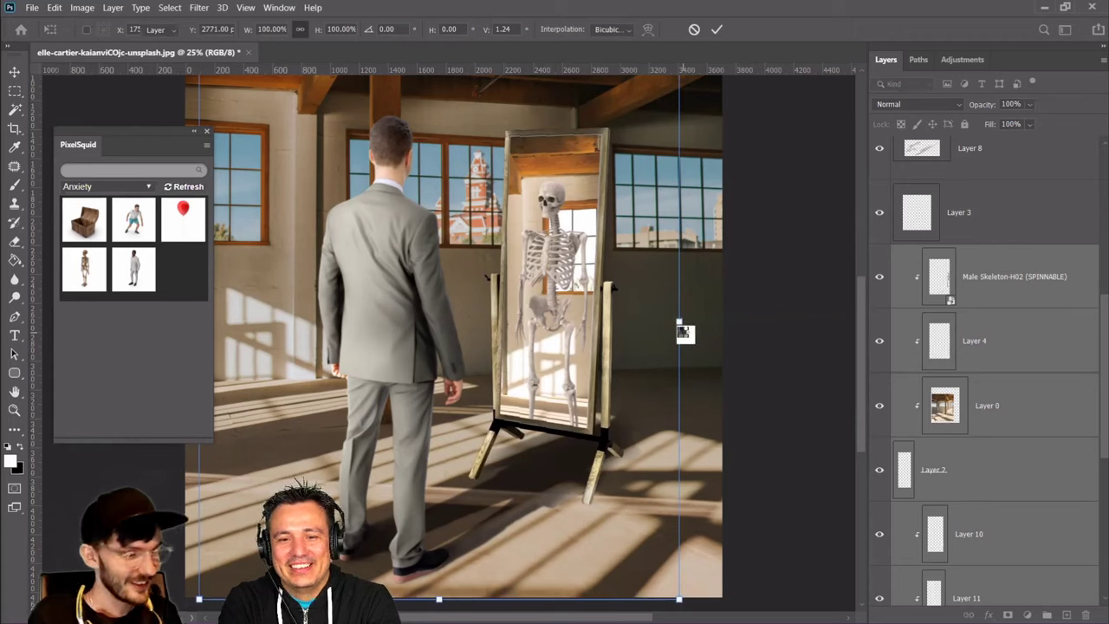
key(Return)
Nudge the mirror a few pixels to the right with Free Transform
key(ctrl+t)
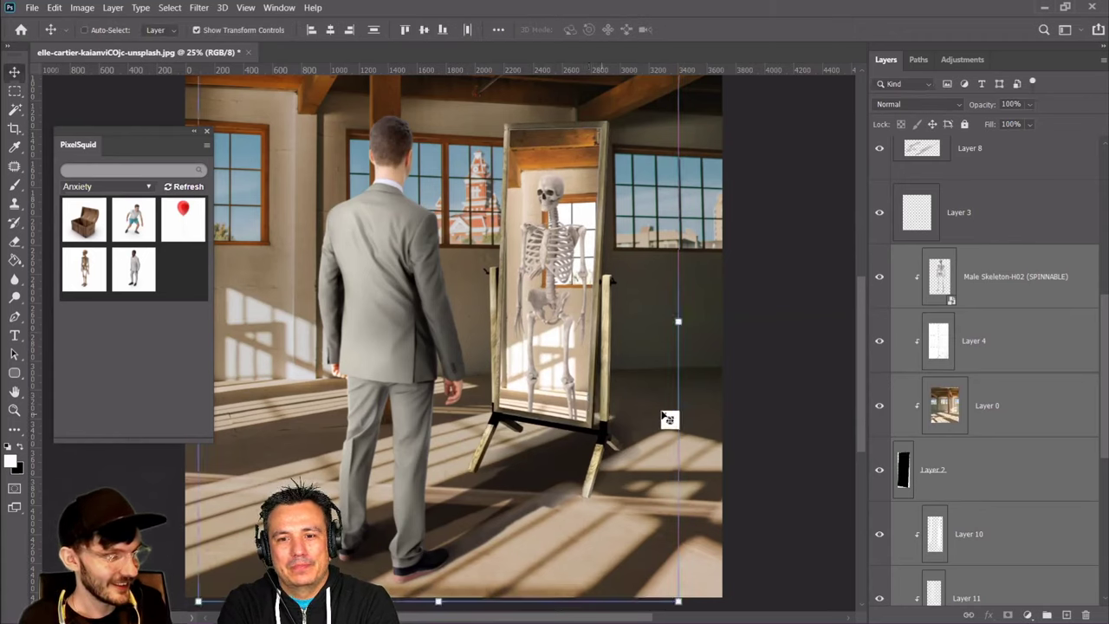
key(shift+Right)
key(shift+Right)
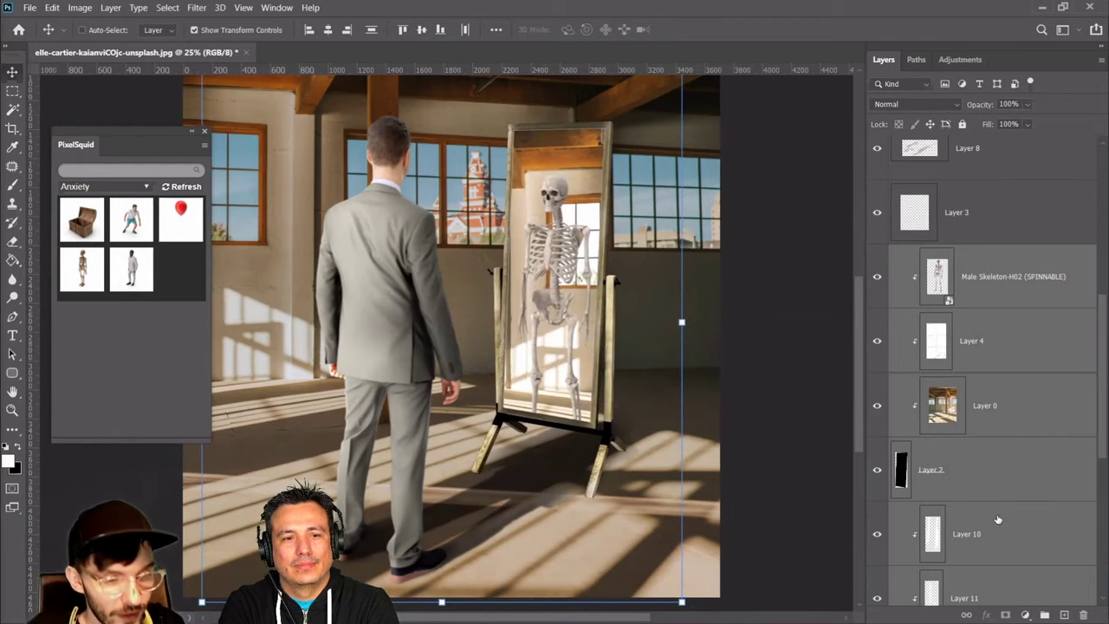
scroll(982, 526, down, 5)
Add a new empty Layer 13 and move it beneath the Malvern Cheval Mirror layer
click(978, 422)
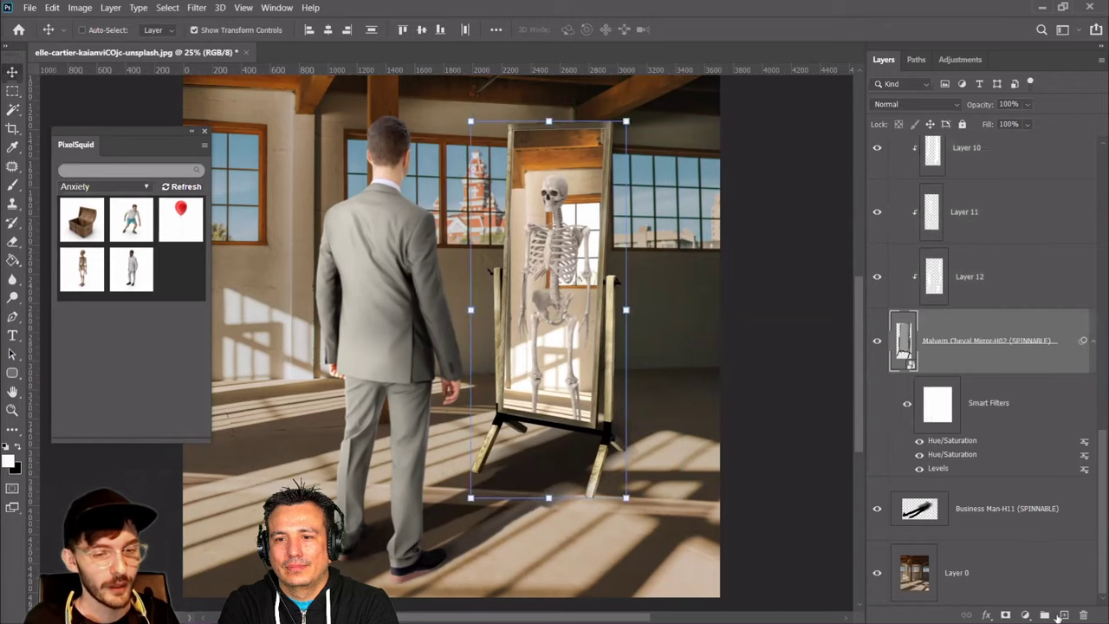
click(1062, 615)
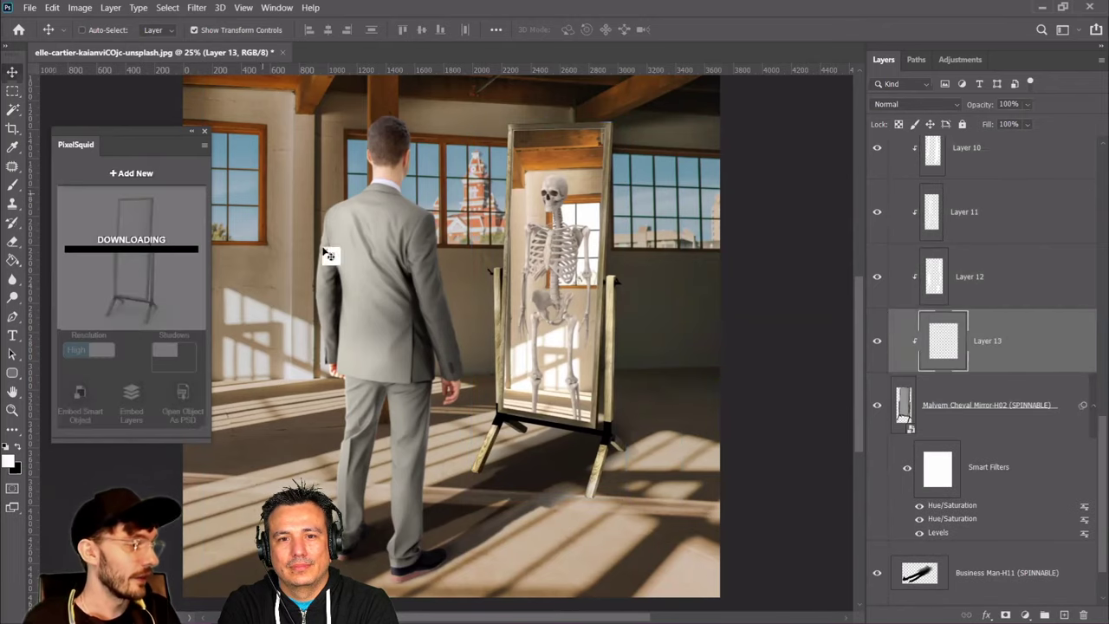
key(ctrl+bracketleft)
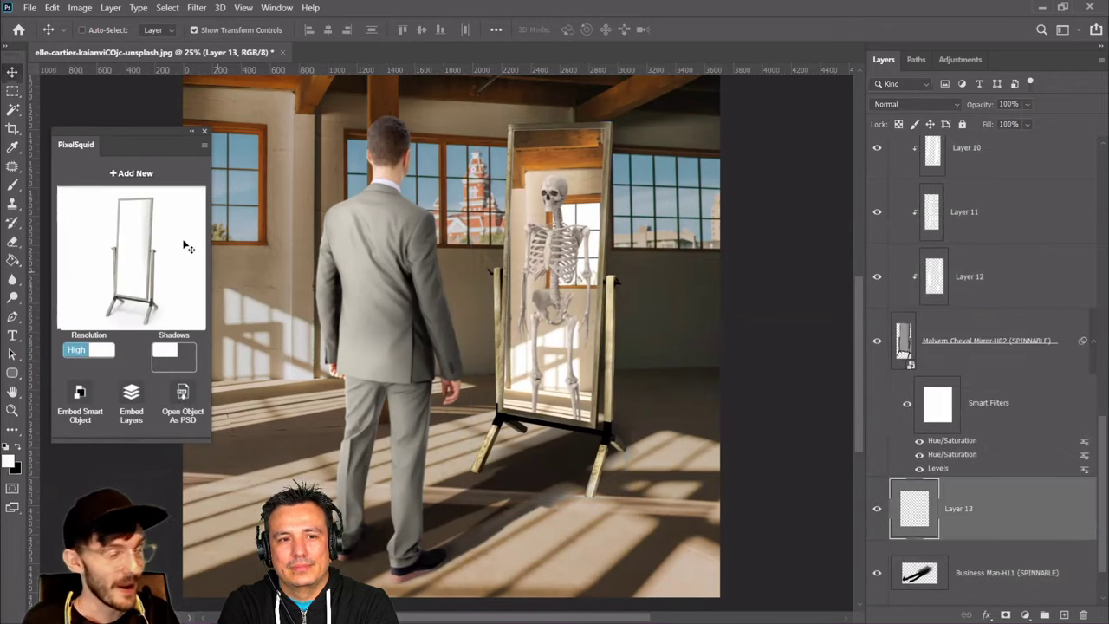
Set up a smaller Brush with black as the painting colour
click(13, 183)
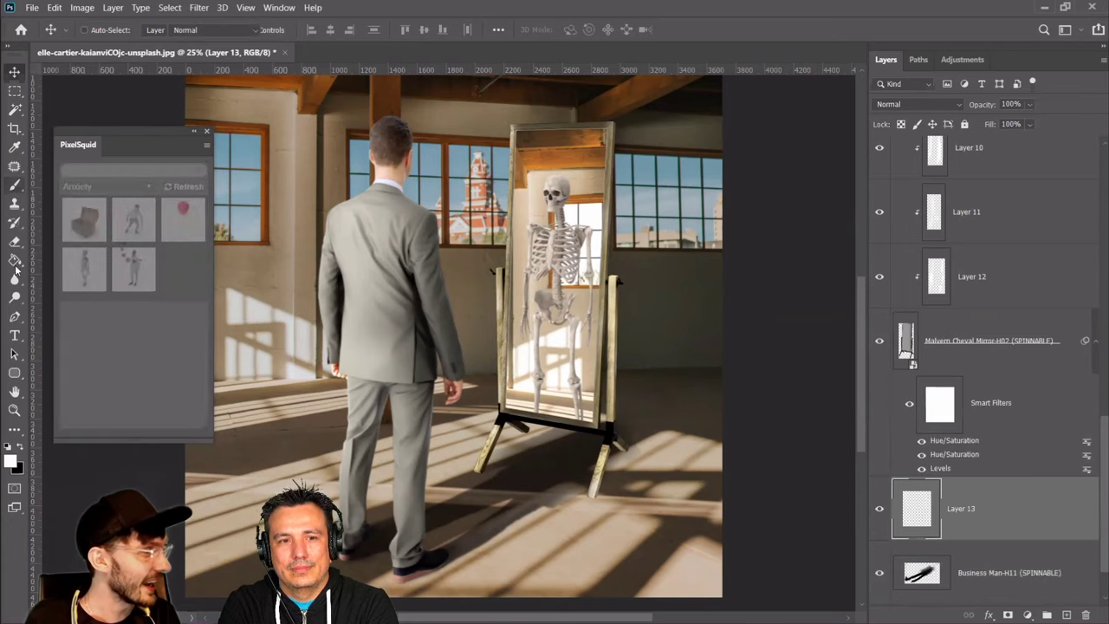
click(23, 444)
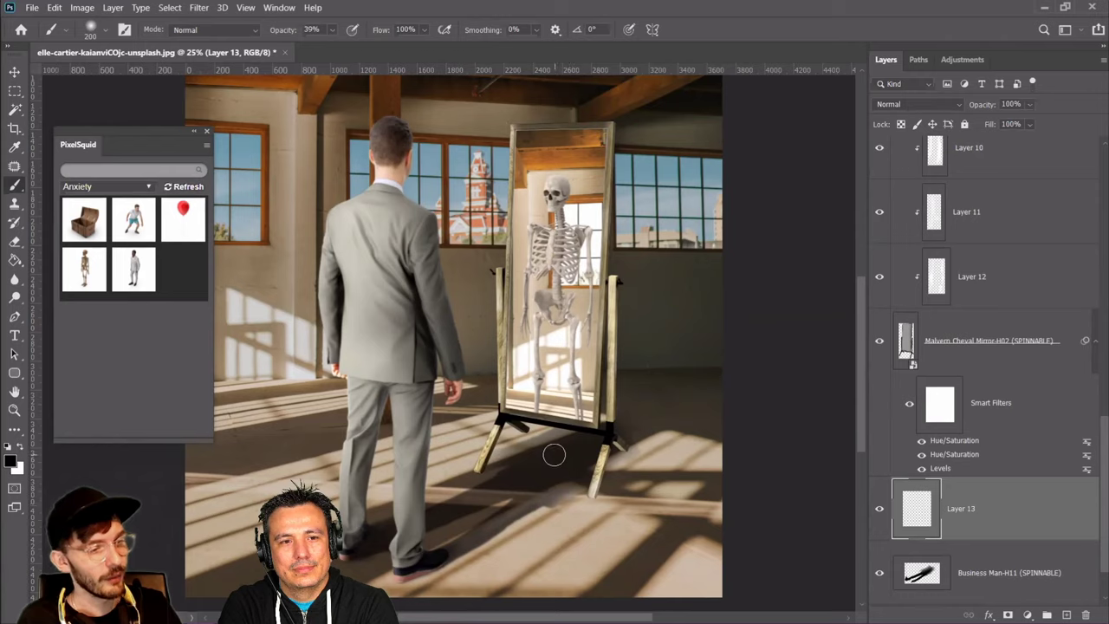
key(bracketleft)
key(bracketleft)
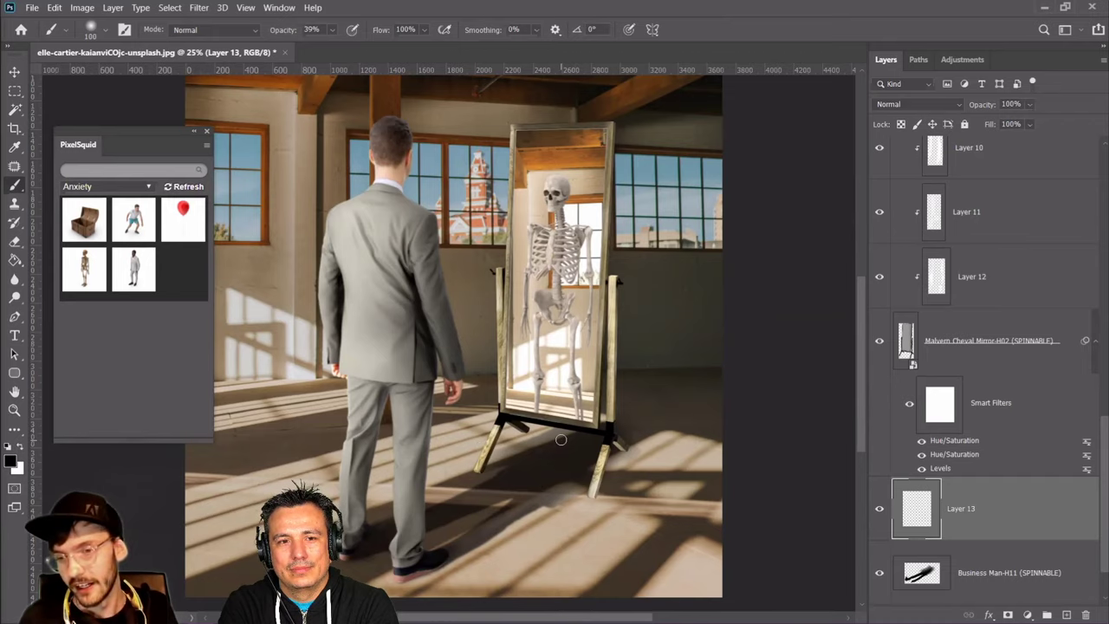
Show the Adobe Live 2020 collection in the PixelSquid panel
click(14, 72)
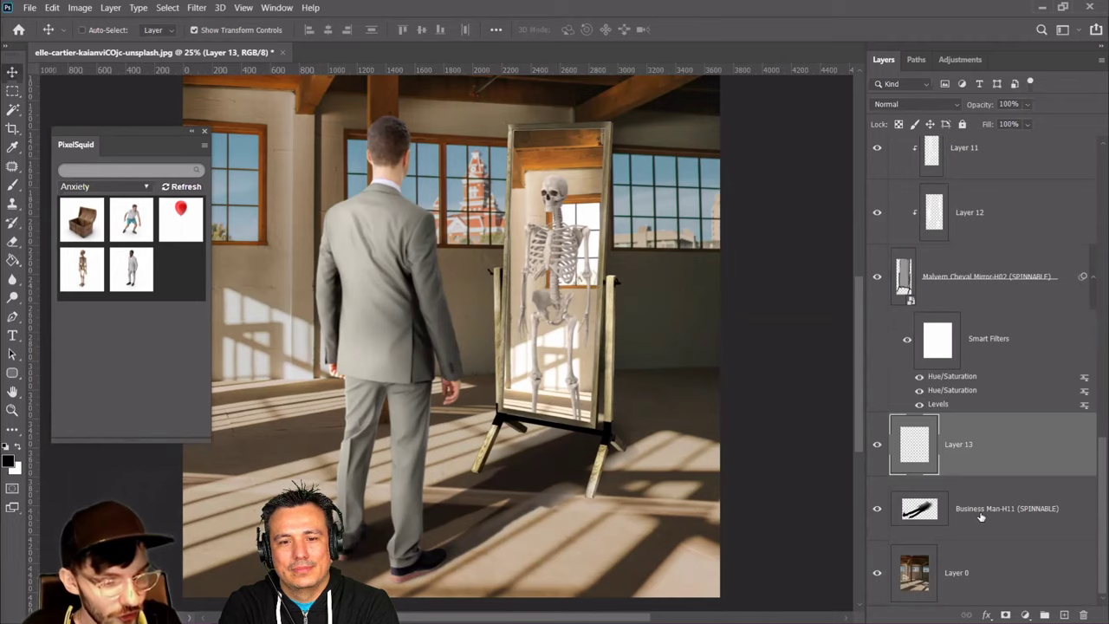
click(951, 284)
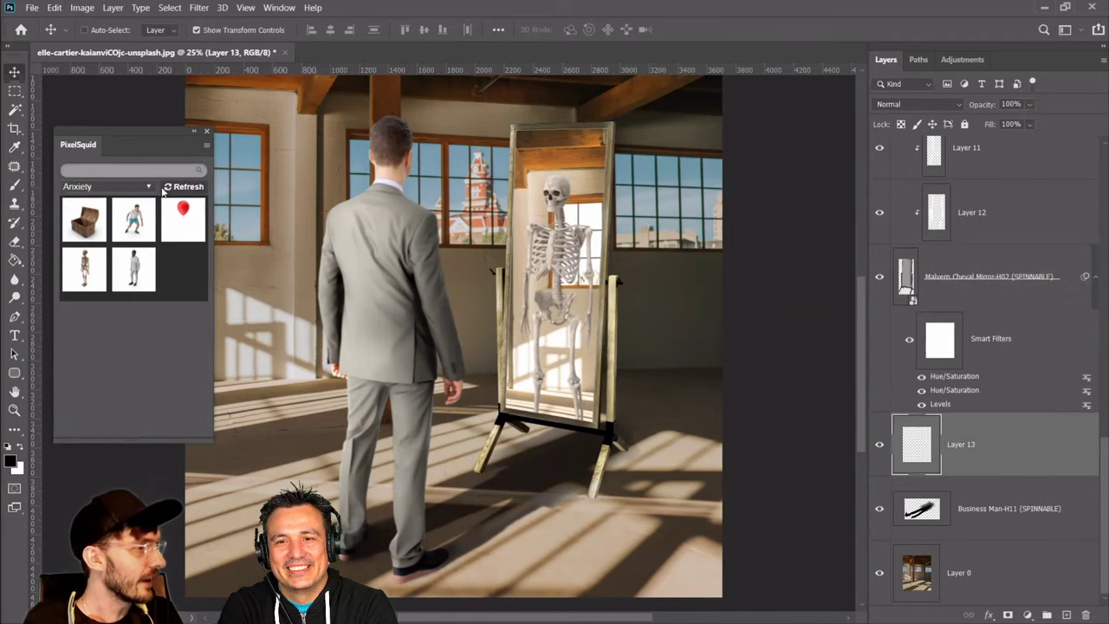
click(106, 186)
click(104, 198)
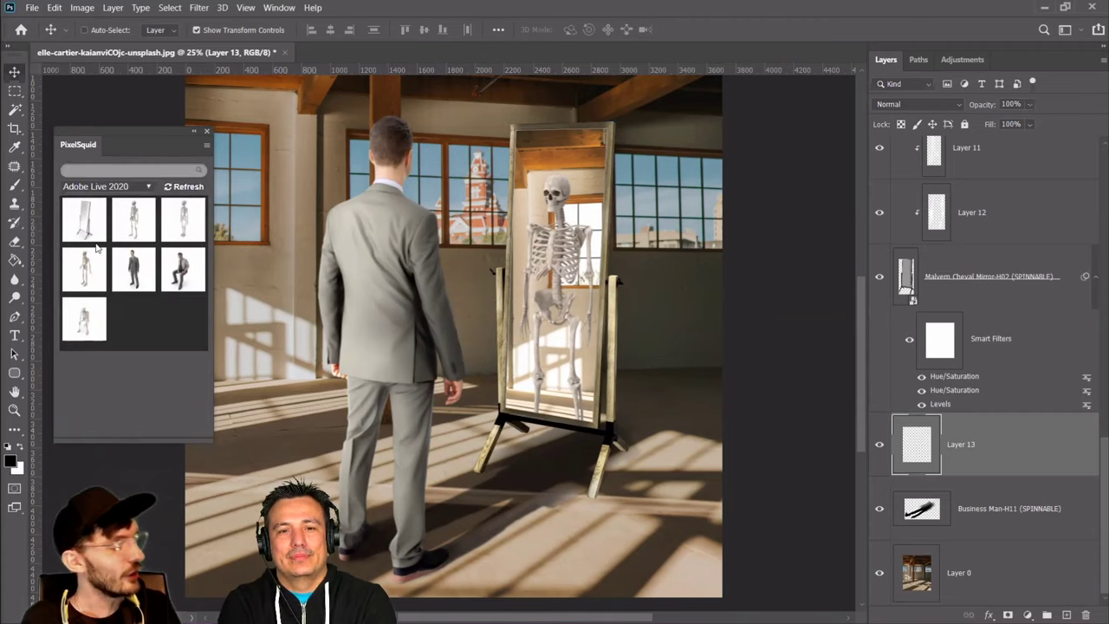
Place a second PixelSquid cheval mirror in the scene, spin it, then delete it
drag(90, 217, 406, 367)
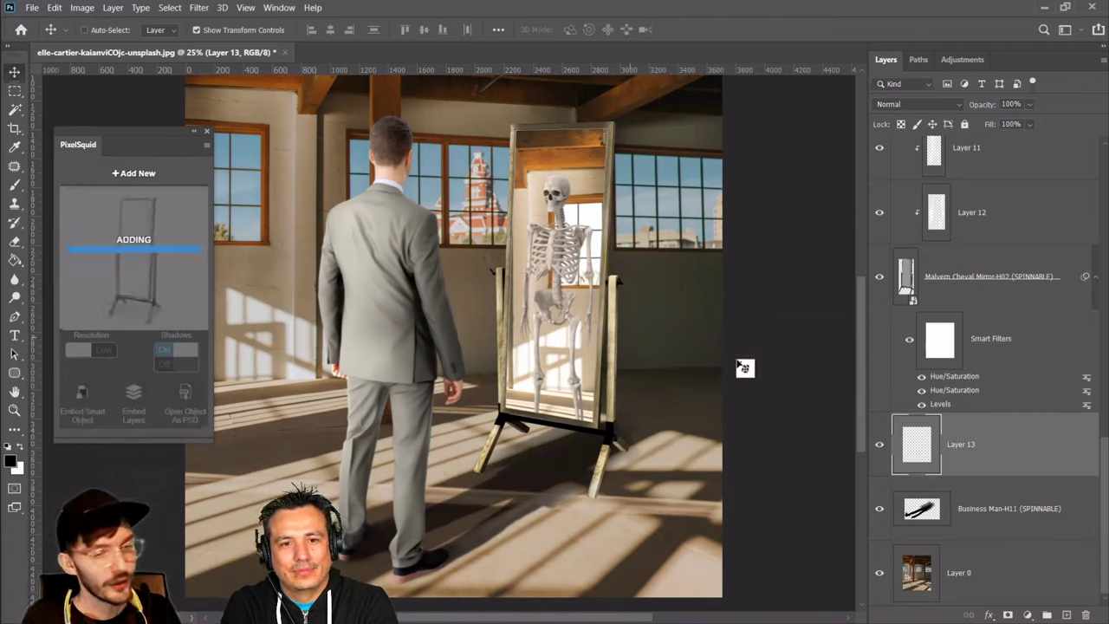
drag(122, 256, 126, 200)
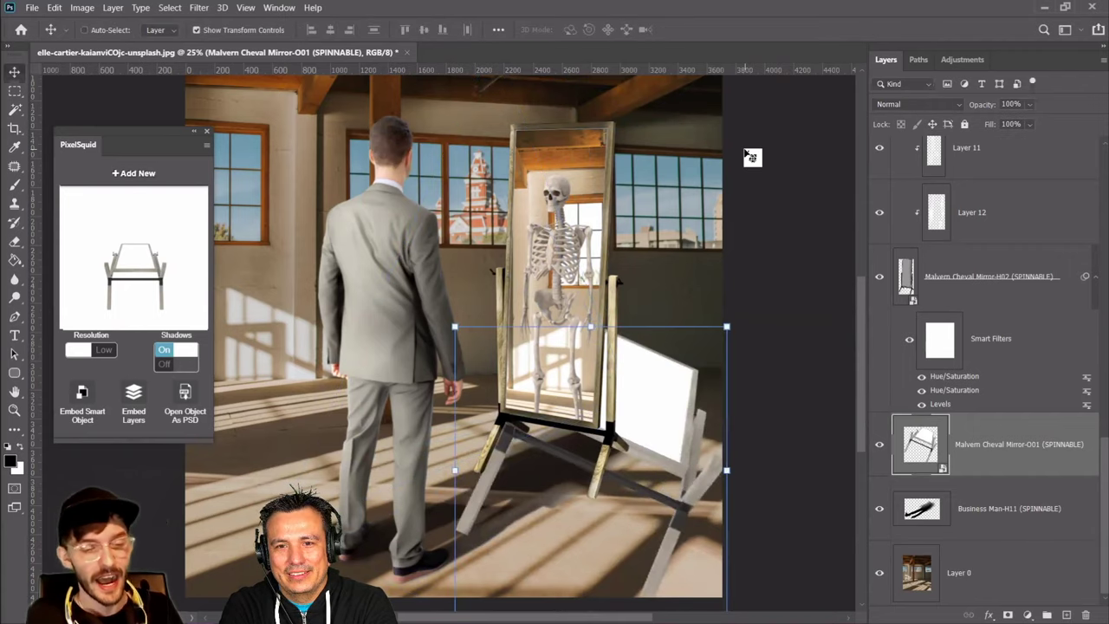
key(Delete)
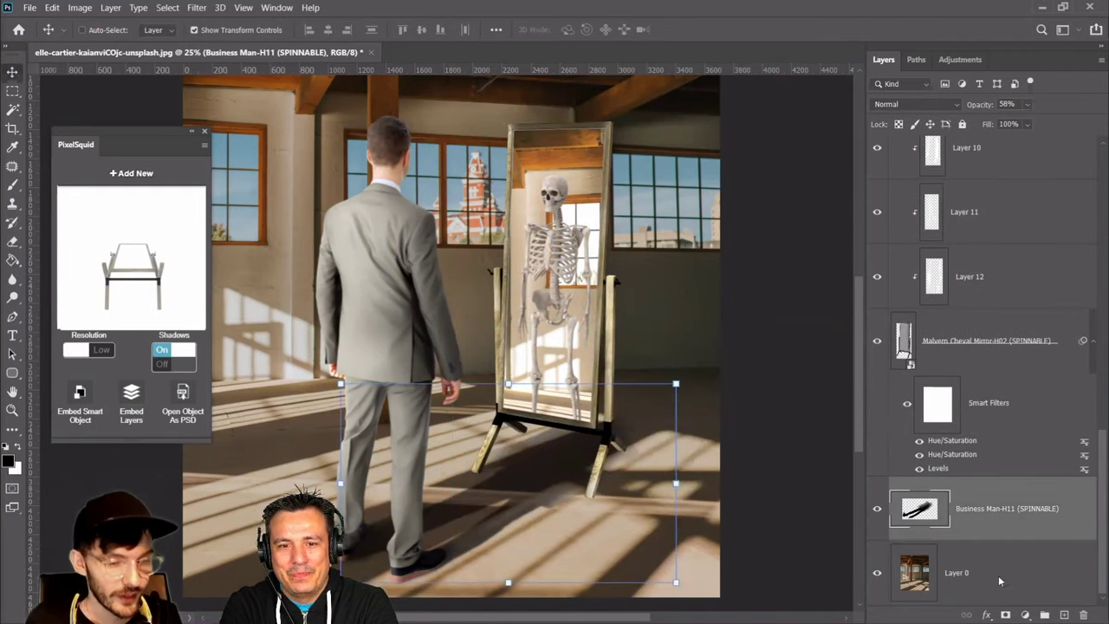
Add a new layer and set a smaller black brush to 23% opacity, undoing a trial stroke
click(1064, 615)
click(15, 185)
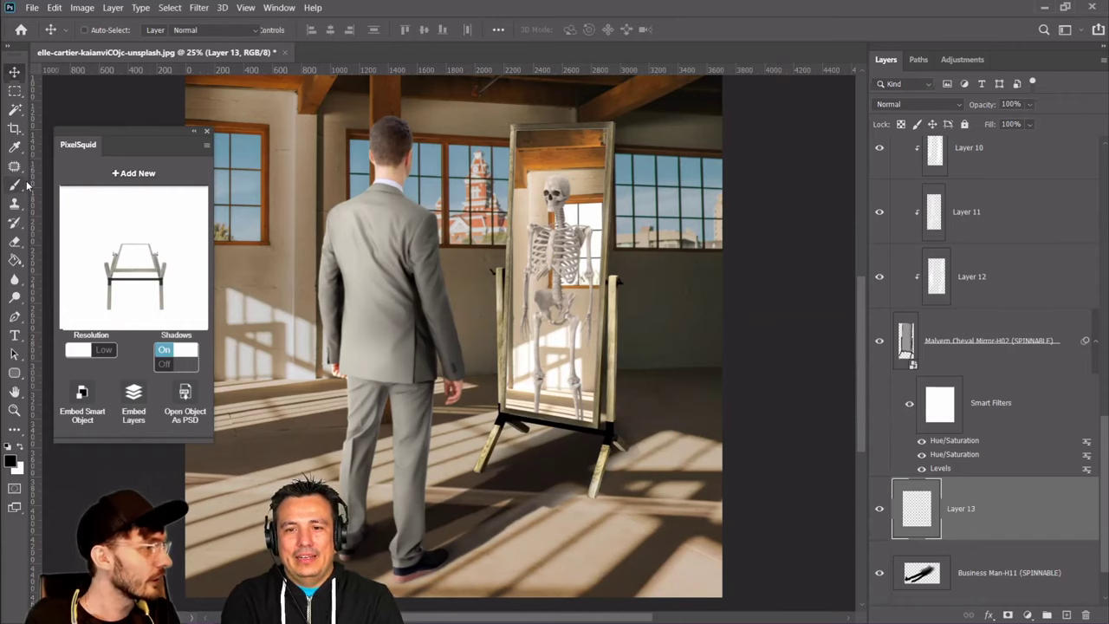
key(bracketleft)
key(bracketleft)
key(bracketleft)
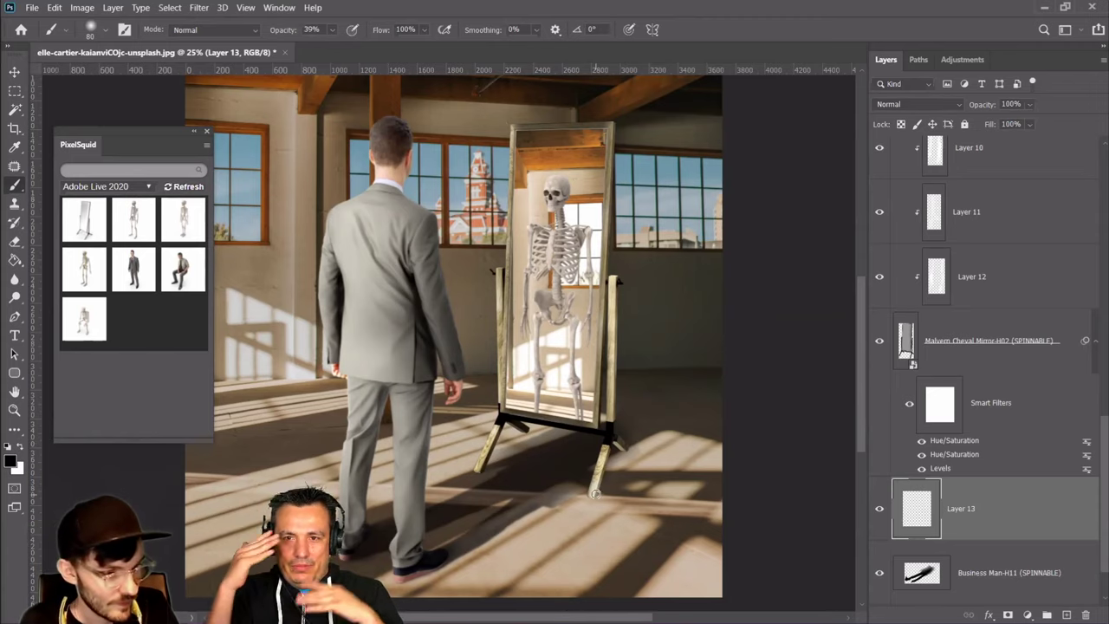
drag(593, 494, 638, 437)
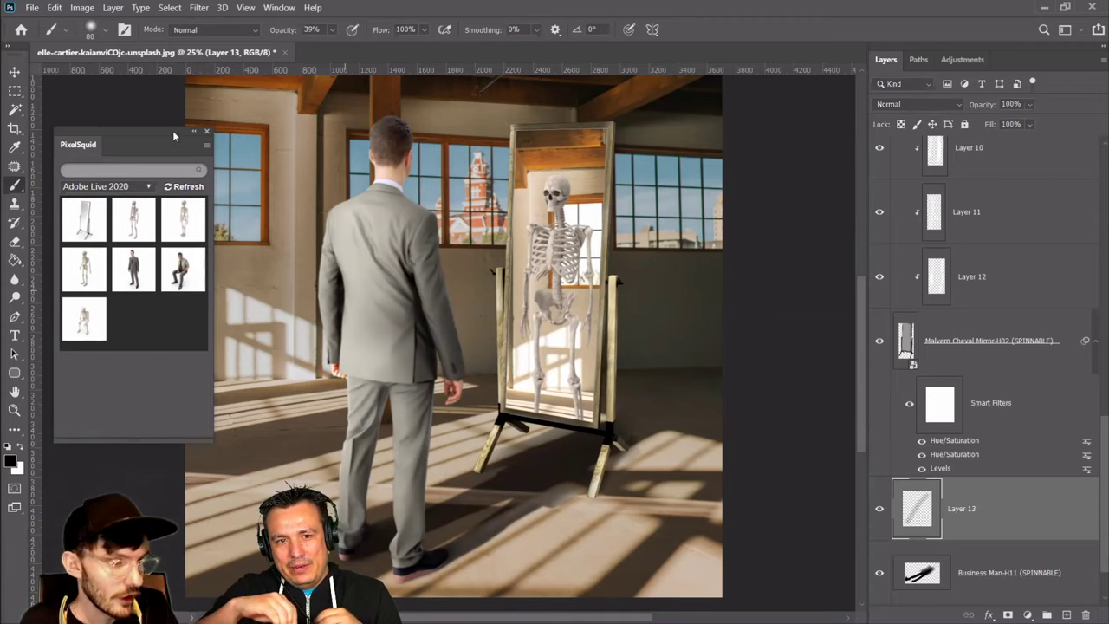
click(55, 8)
click(86, 17)
drag(332, 30, 345, 36)
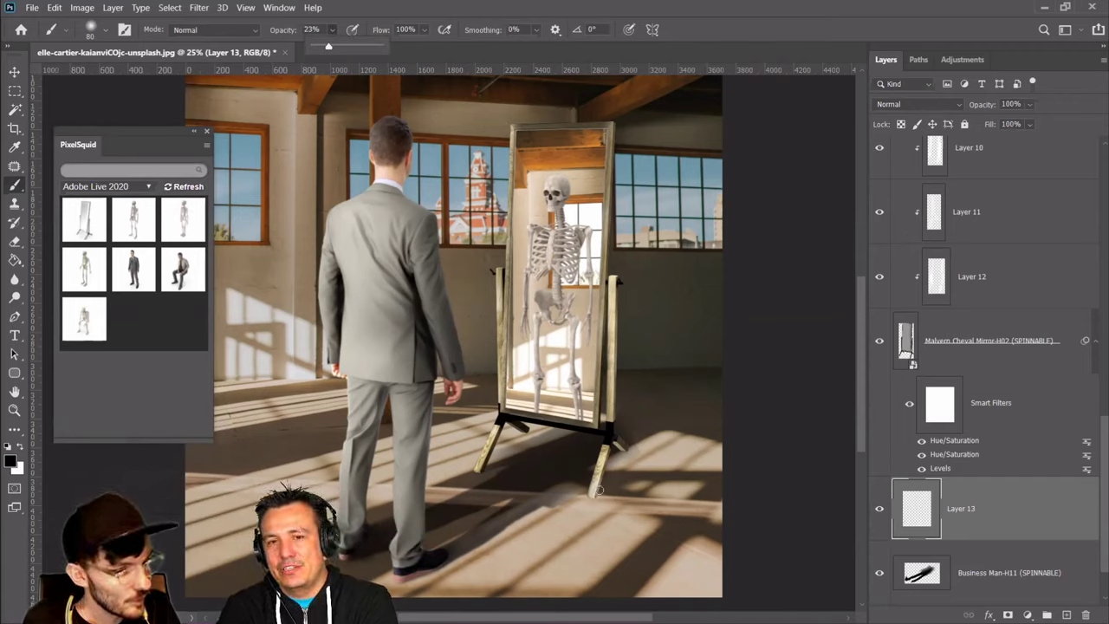
Paint faint shadows along the mirror's leg and around its right foot
mouse_move(592, 493)
mouse_down()
mouse_move(607, 442)
mouse_move(624, 446)
mouse_up()
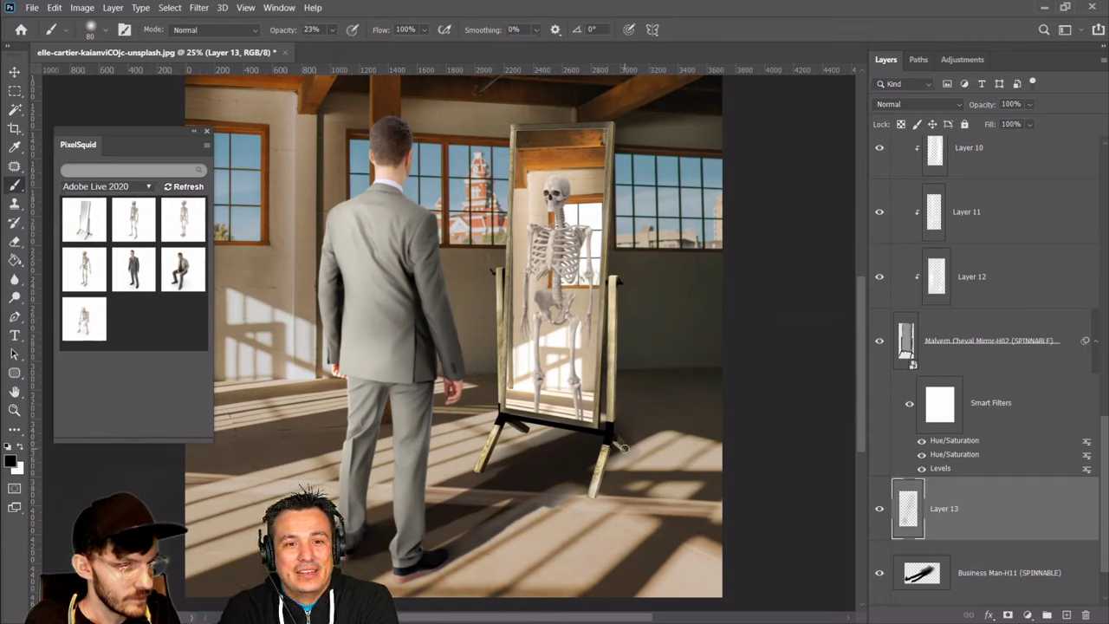
drag(598, 404, 628, 398)
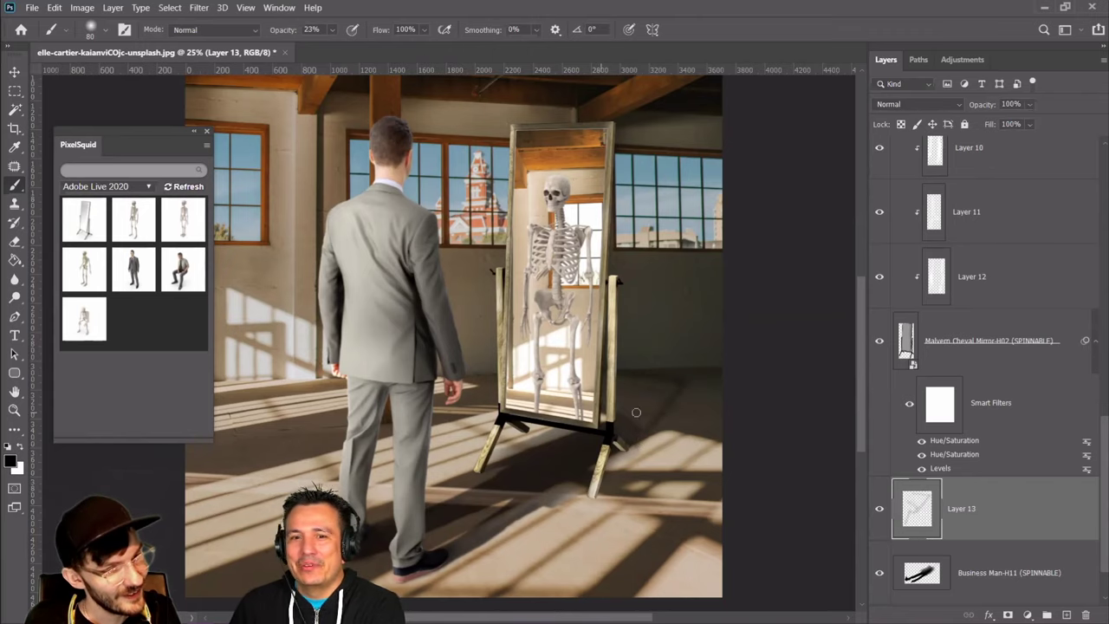
drag(552, 428, 612, 412)
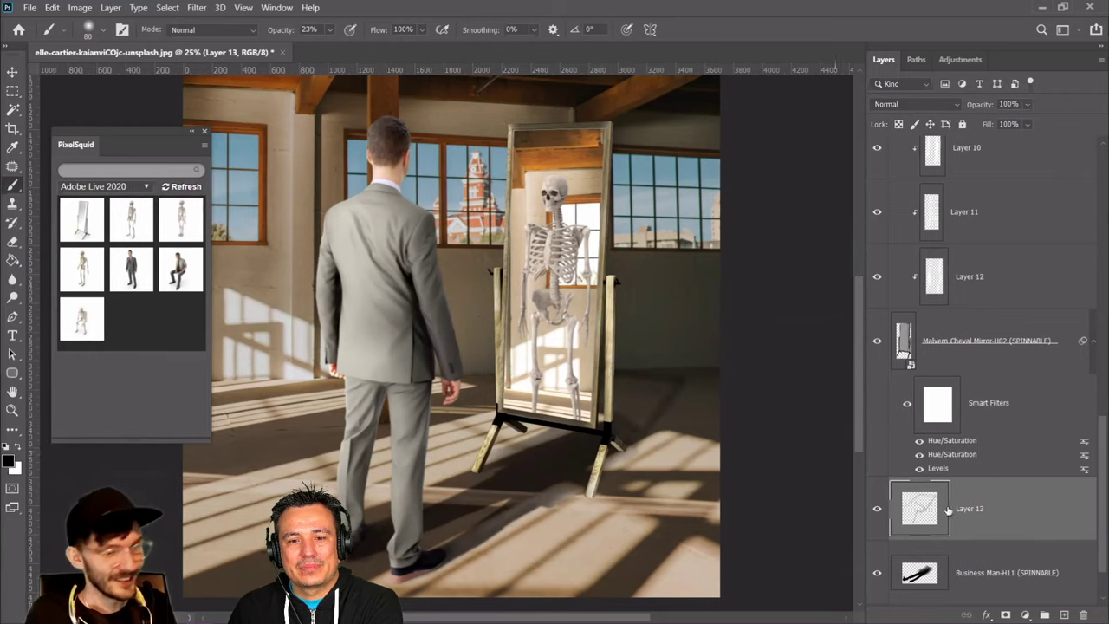
key(Delete)
key(ctrl+z)
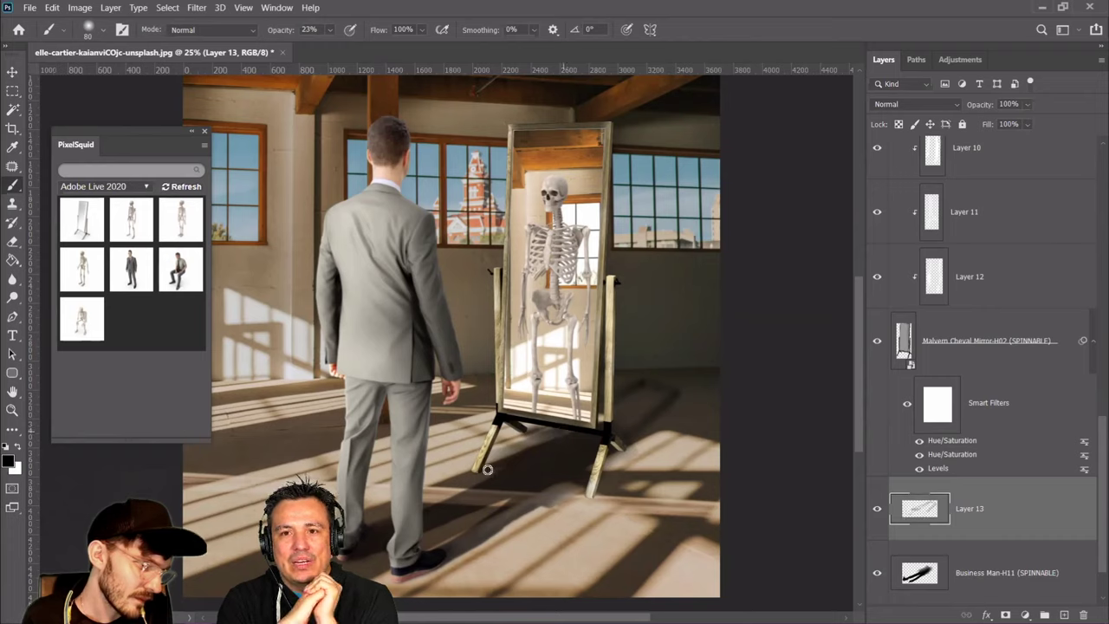
Paint shadow under the mirror base and darker right of the leg, resizing brush to 200, 175, 150, 90
drag(564, 436, 513, 465)
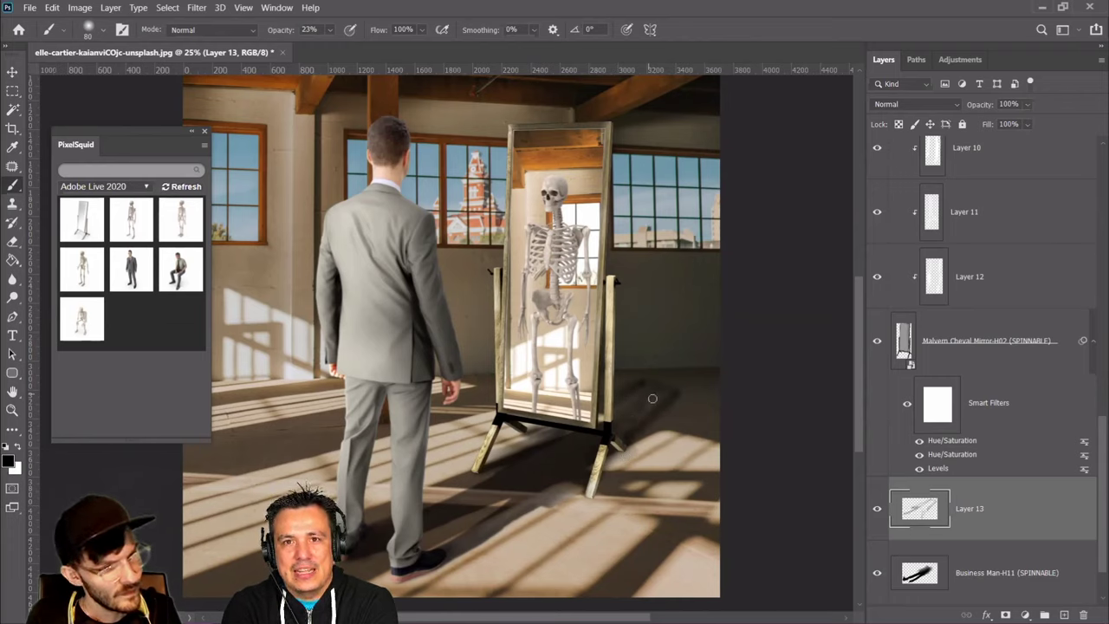
key(bracketright)
key(bracketright)
key(bracketright)
key(bracketright)
mouse_move(650, 404)
mouse_down()
mouse_move(615, 413)
mouse_move(663, 403)
mouse_move(635, 420)
mouse_move(647, 413)
mouse_move(634, 394)
mouse_move(673, 391)
mouse_move(658, 401)
mouse_move(674, 391)
mouse_move(703, 407)
mouse_move(686, 417)
mouse_move(693, 384)
mouse_move(645, 438)
mouse_move(706, 404)
mouse_up()
key(bracketright)
key(bracketright)
key(bracketright)
key(bracketright)
key(bracketleft)
key(bracketleft)
key(bracketleft)
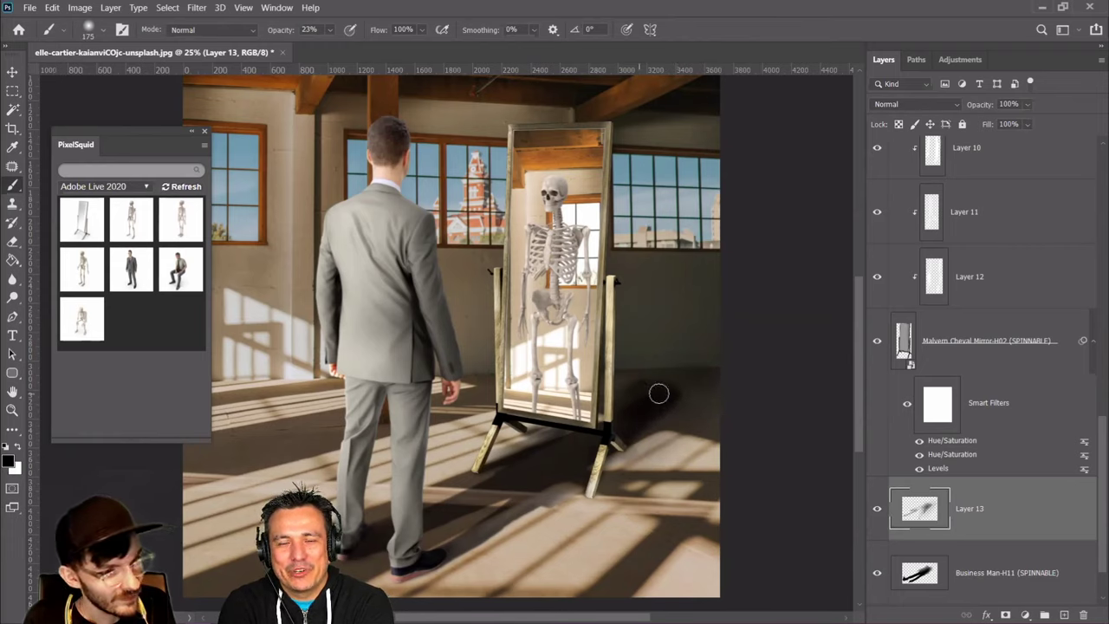
key(bracketleft)
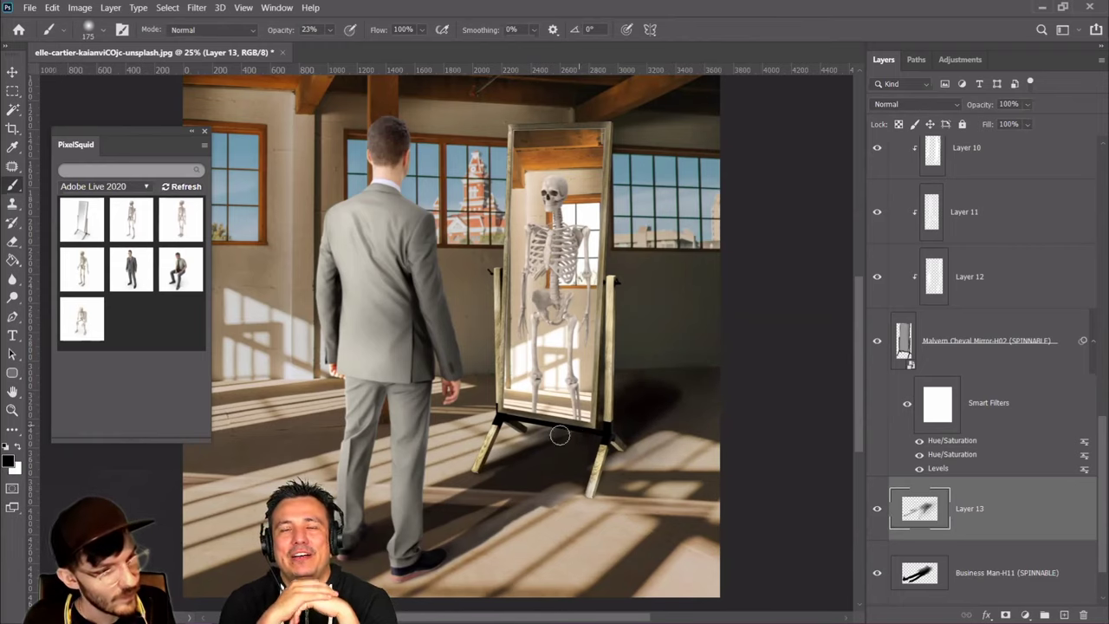
key(bracketleft)
key(bracketleft)
key(bracketleft)
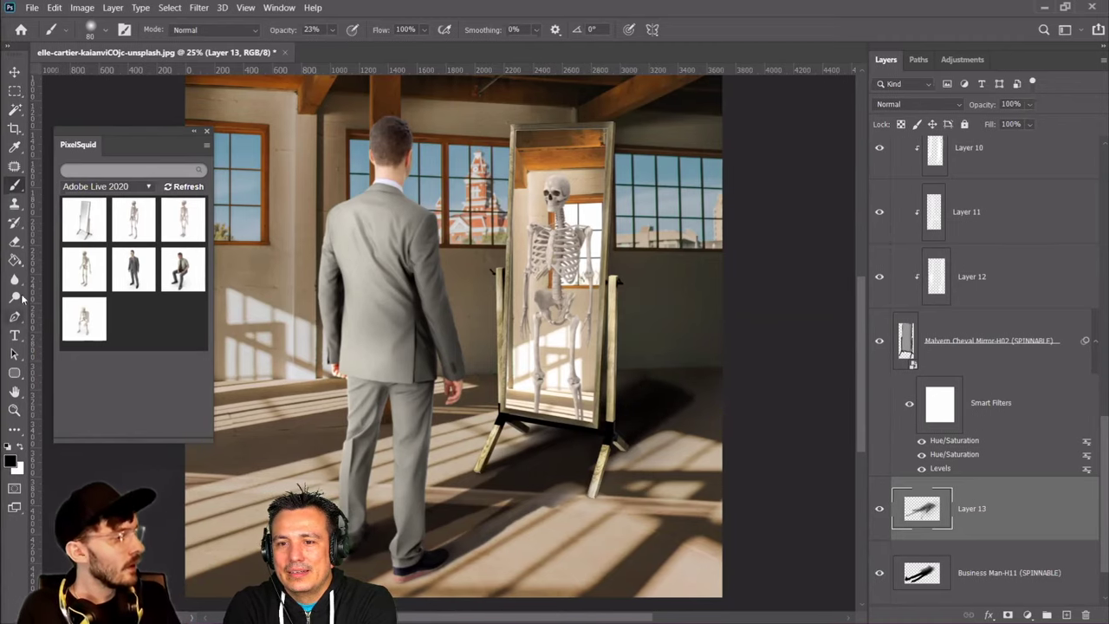
click(12, 242)
key(bracketright)
key(bracketright)
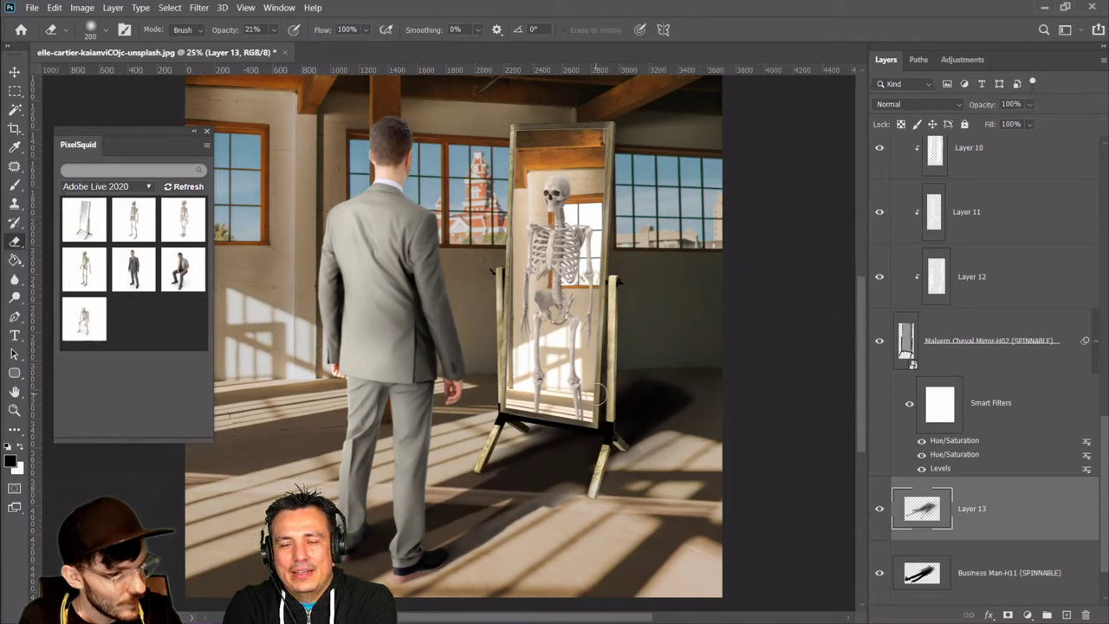
key(bracketleft)
key(bracketleft)
key(bracketleft)
key(bracketleft)
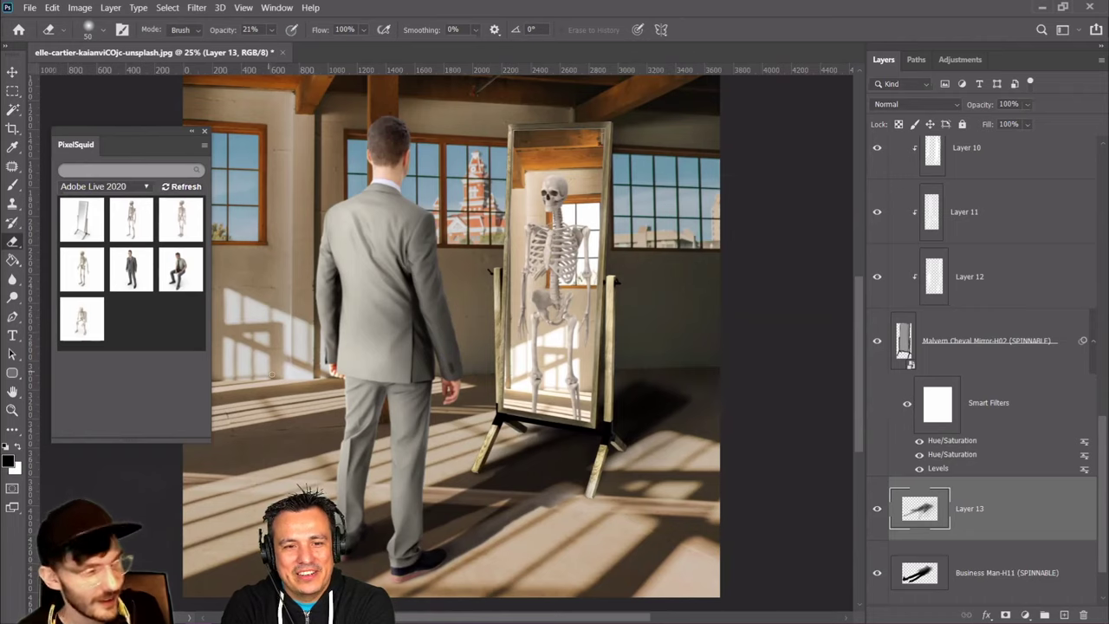
key(b)
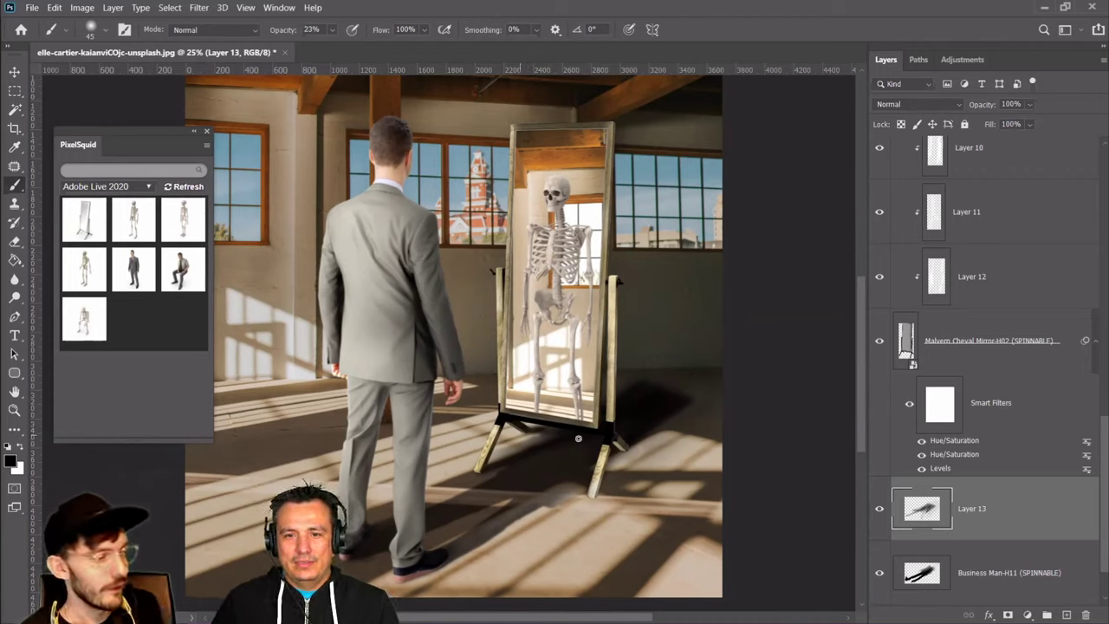
click(14, 73)
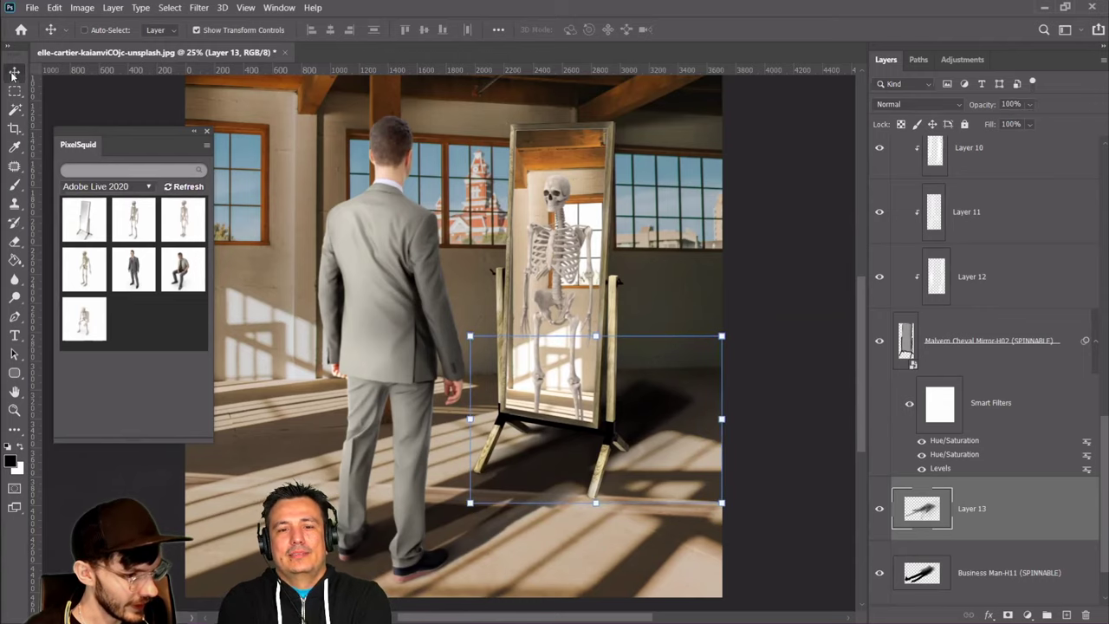
Group the cheval mirror through skeleton layers into Group 1 and toggle it to compare
click(965, 363)
scroll(965, 363, up, 1)
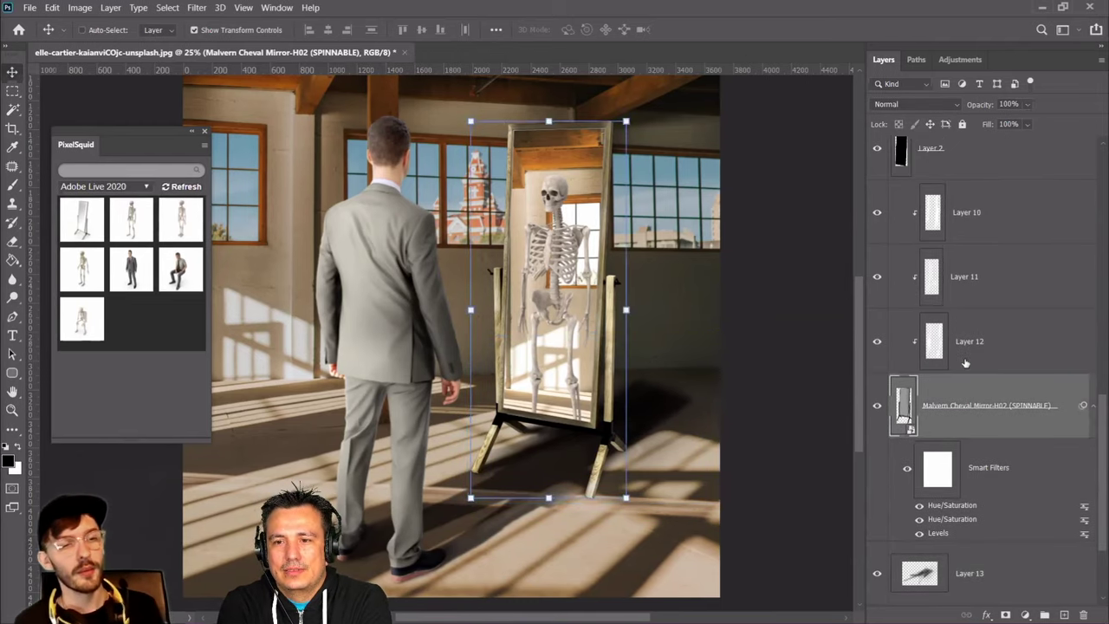
scroll(966, 363, up, 3)
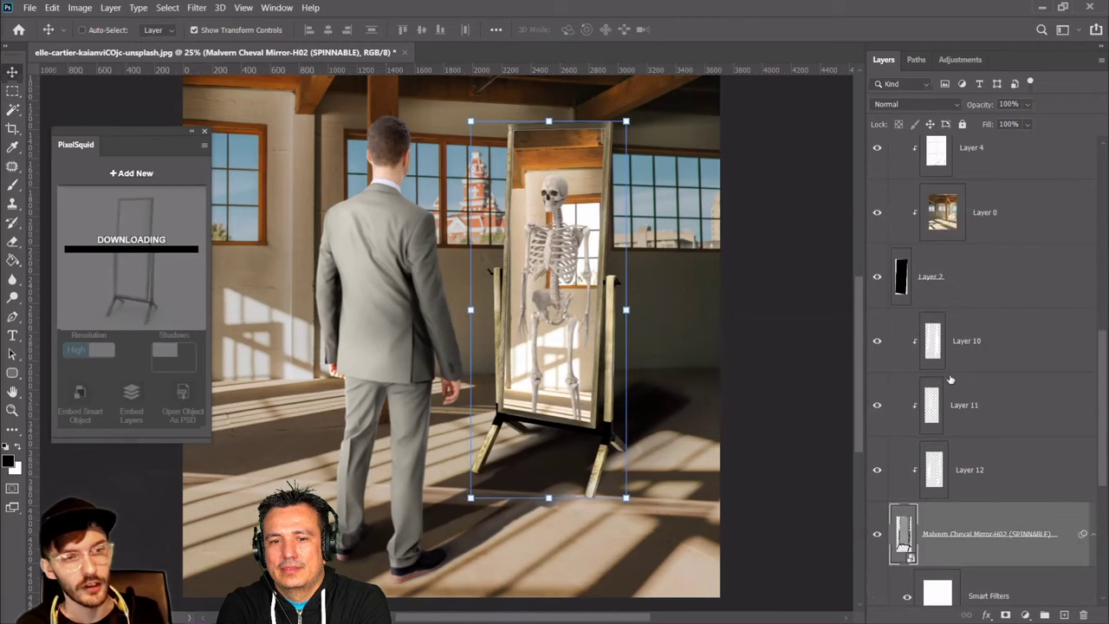
scroll(950, 380, up, 4)
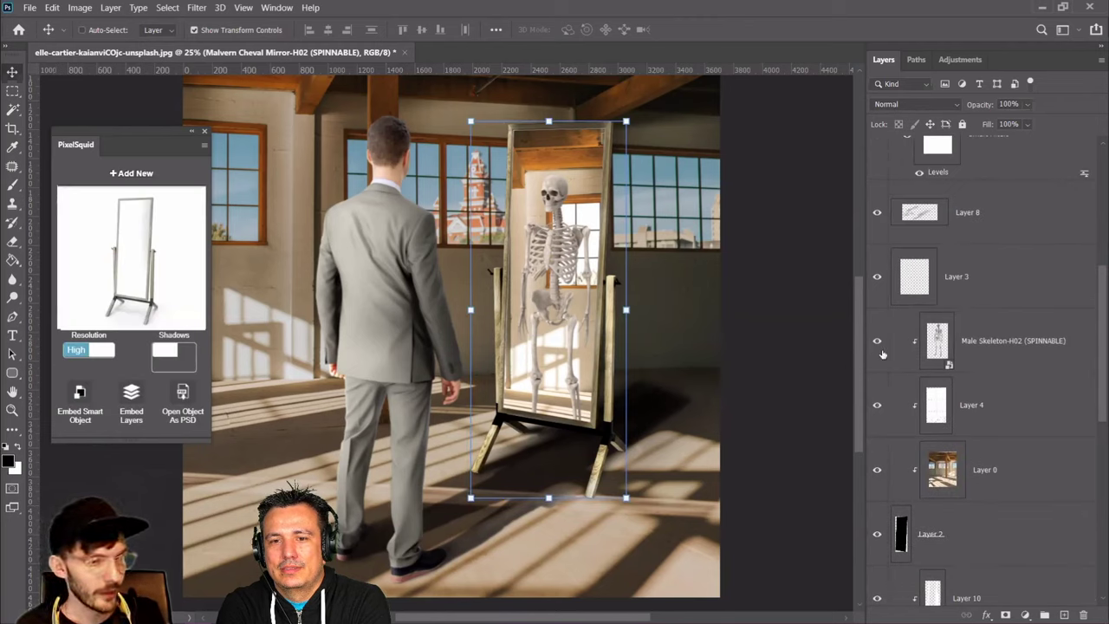
click(968, 378)
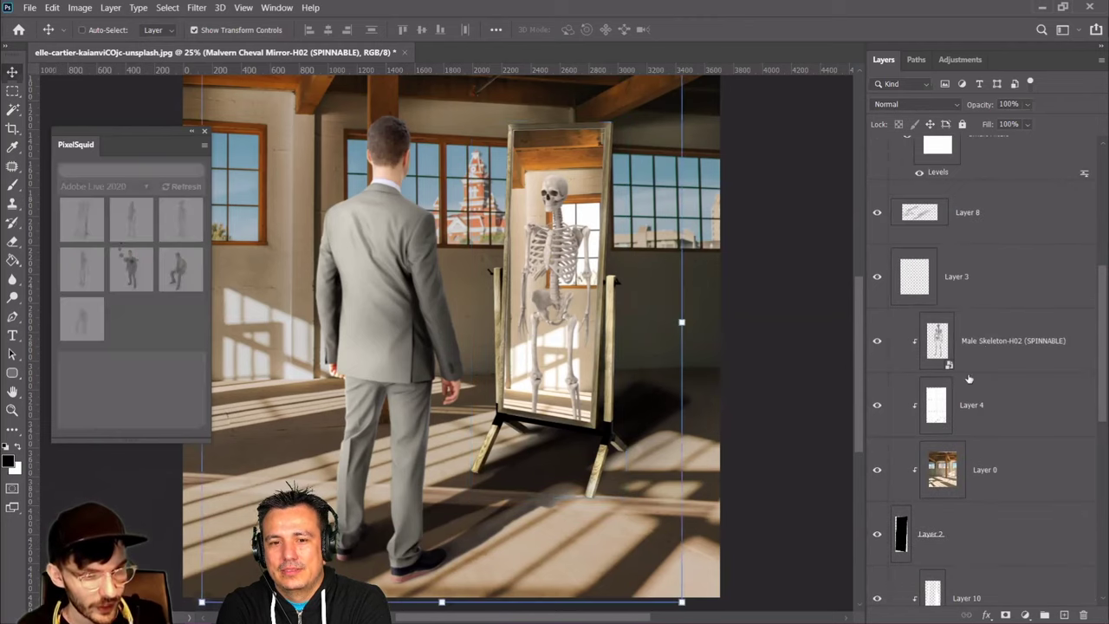
key(ctrl+g)
click(880, 404)
click(880, 404)
Label Group 1 orange, check it on and off, and bring up the Adjustments list
right_click(954, 409)
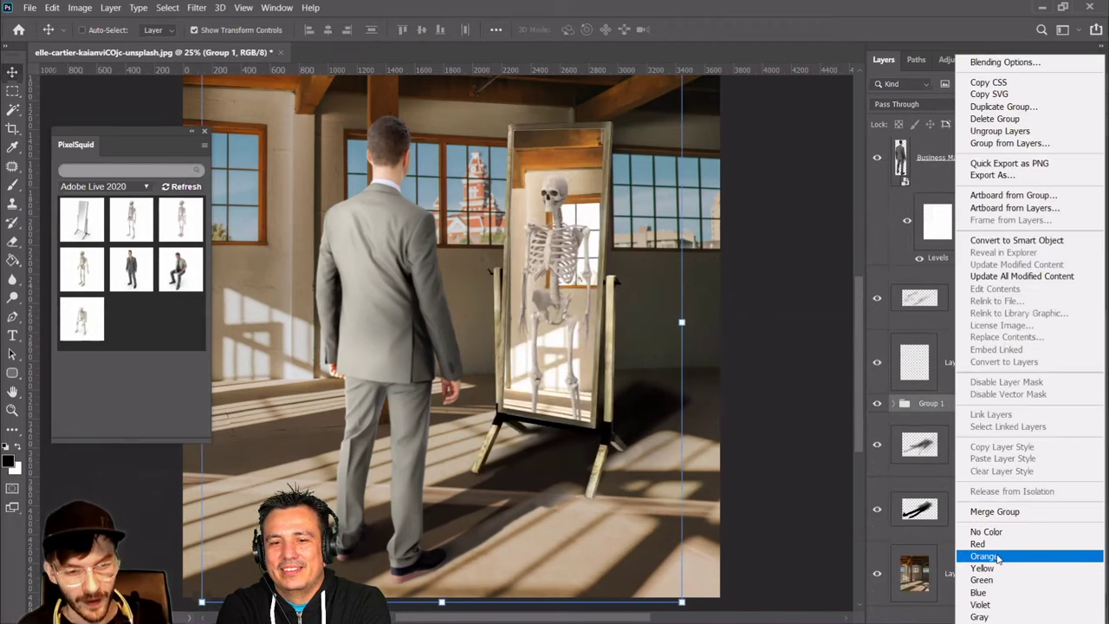
click(1001, 559)
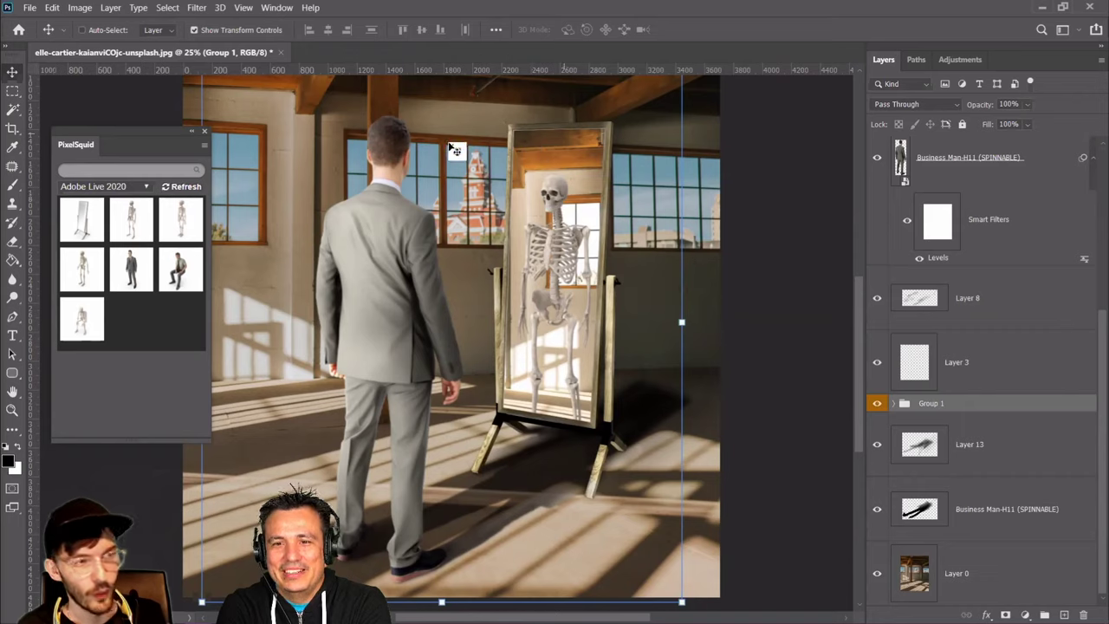
click(877, 403)
click(876, 404)
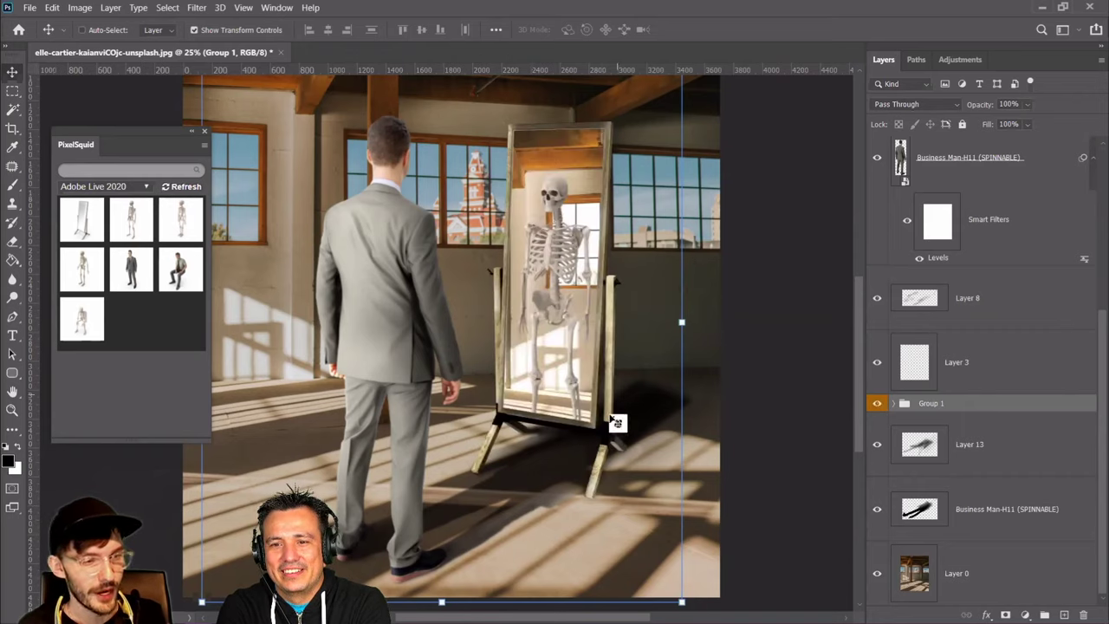
click(893, 403)
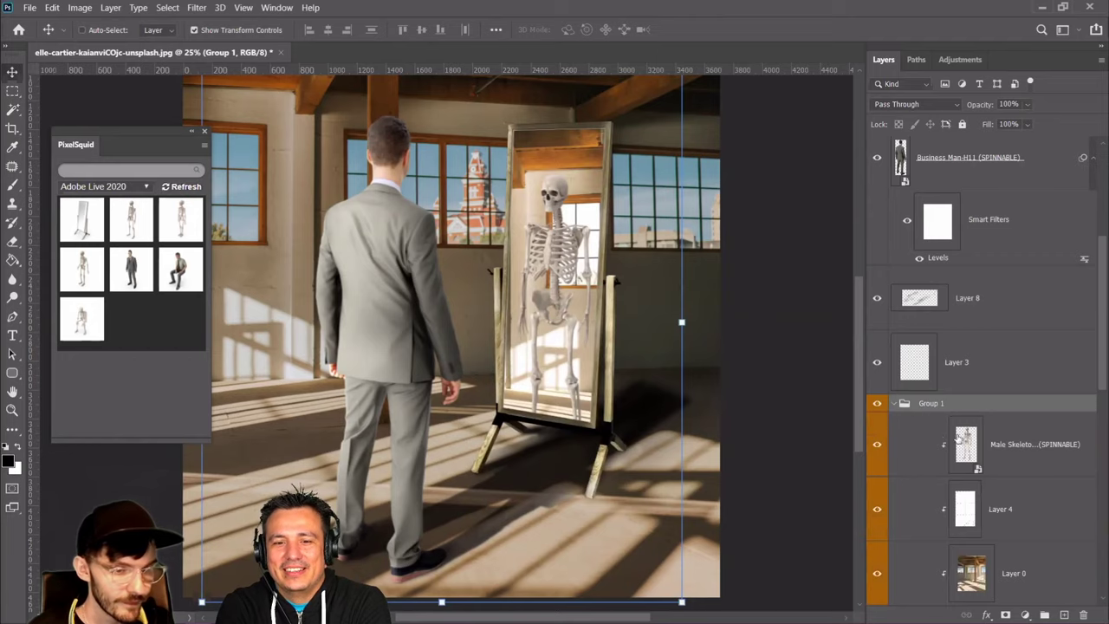
click(895, 404)
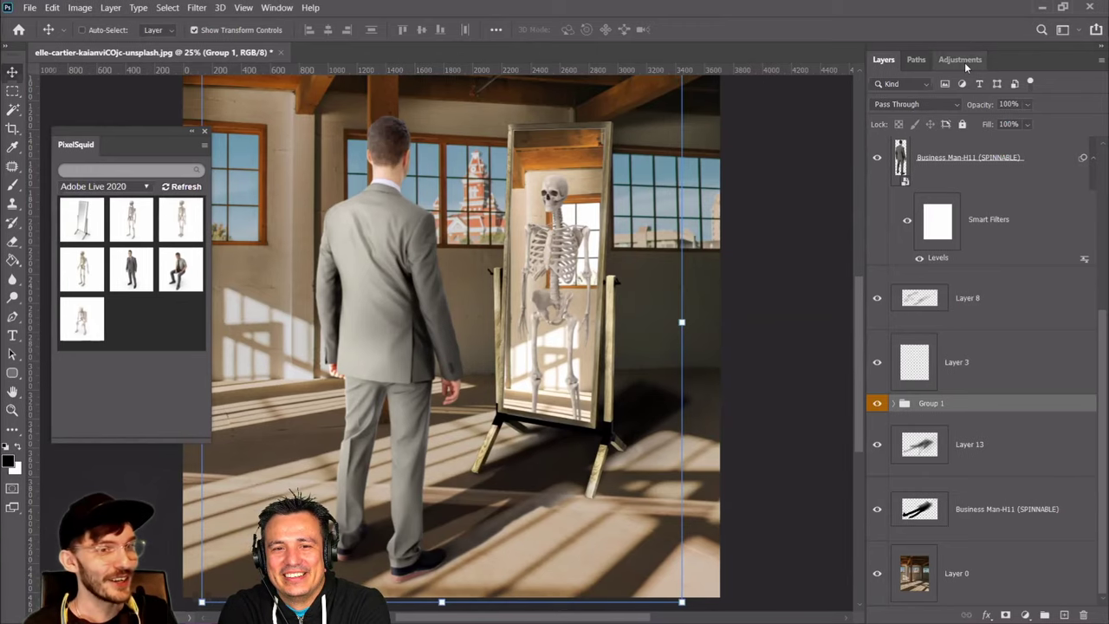
click(965, 60)
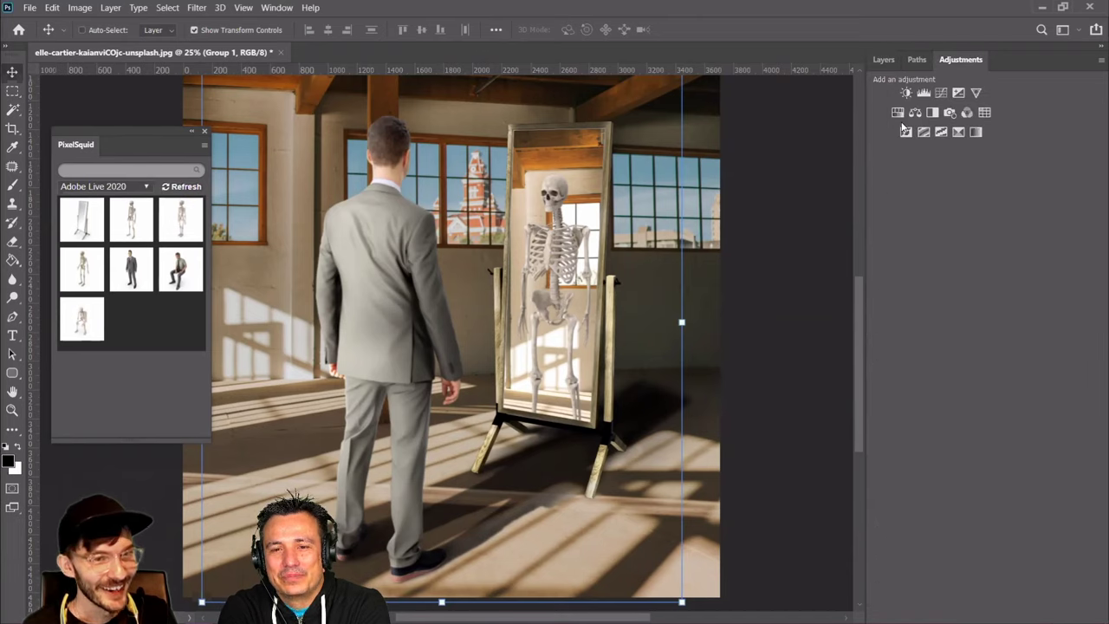
Add a Hue/Saturation 1 layer clipped to Group 1 with Lightness set to -25
click(898, 112)
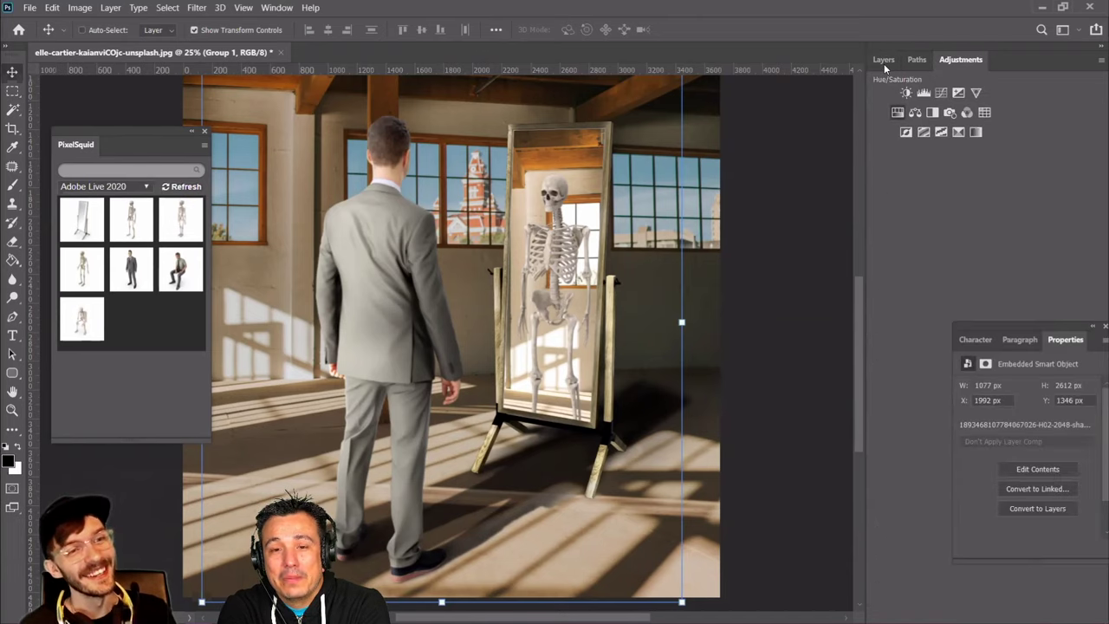
click(883, 63)
drag(1044, 338, 690, 284)
right_click(1019, 414)
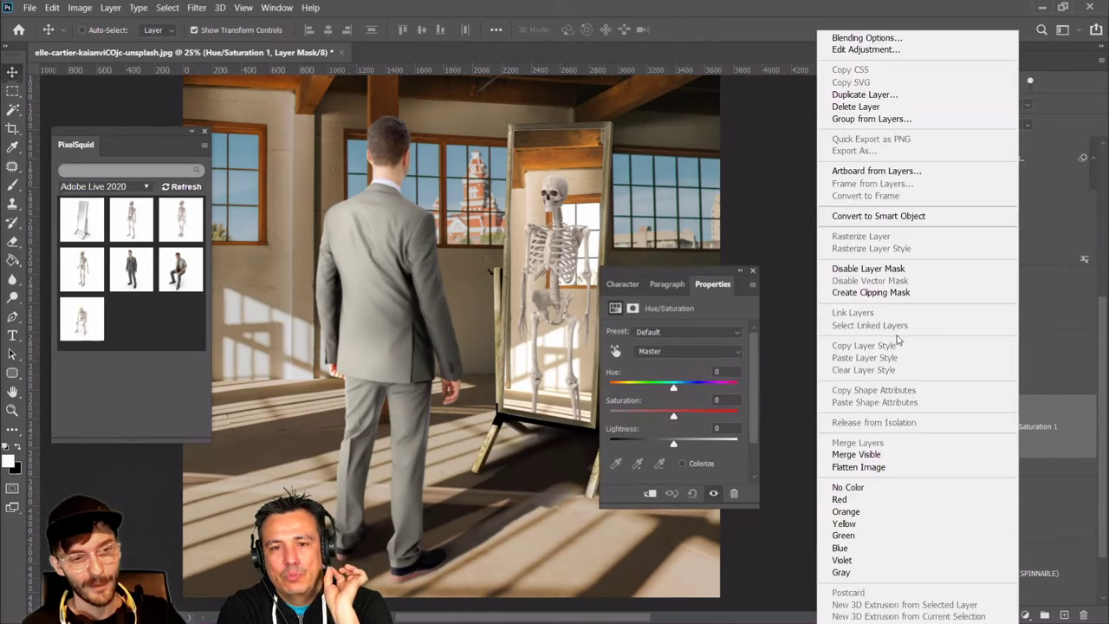
click(875, 293)
drag(689, 270, 772, 115)
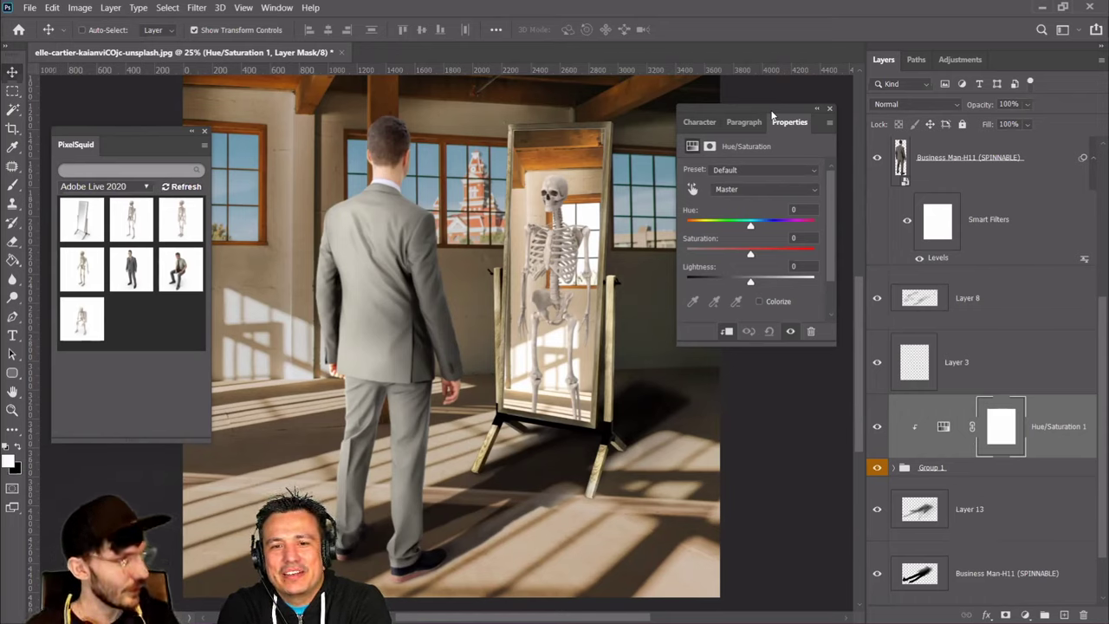
mouse_move(750, 286)
mouse_down()
mouse_move(726, 283)
mouse_move(736, 283)
mouse_up()
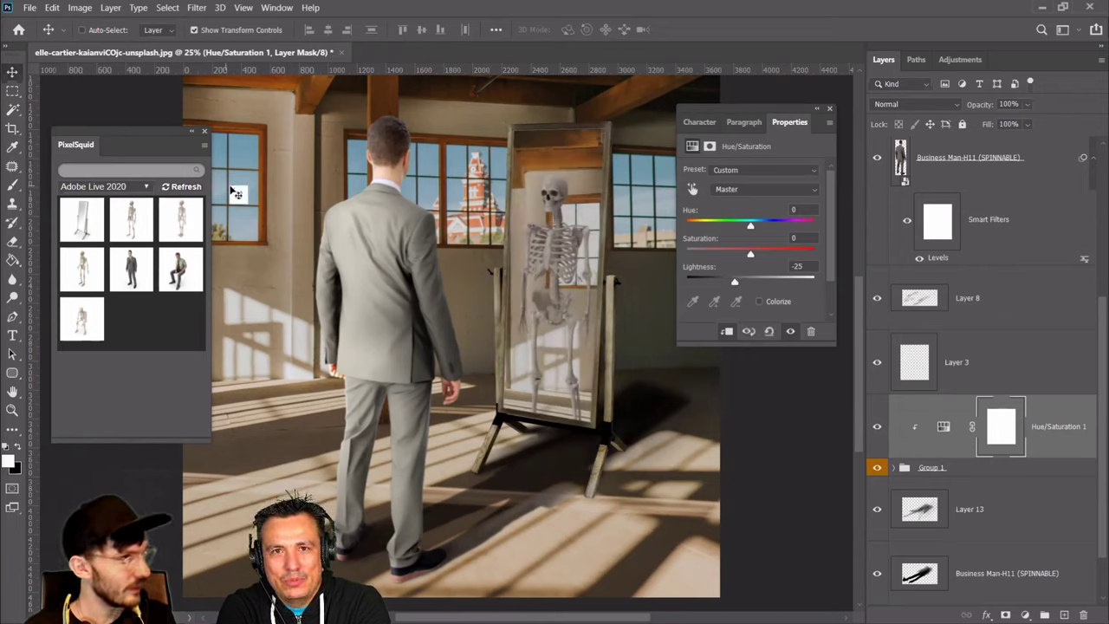
click(830, 110)
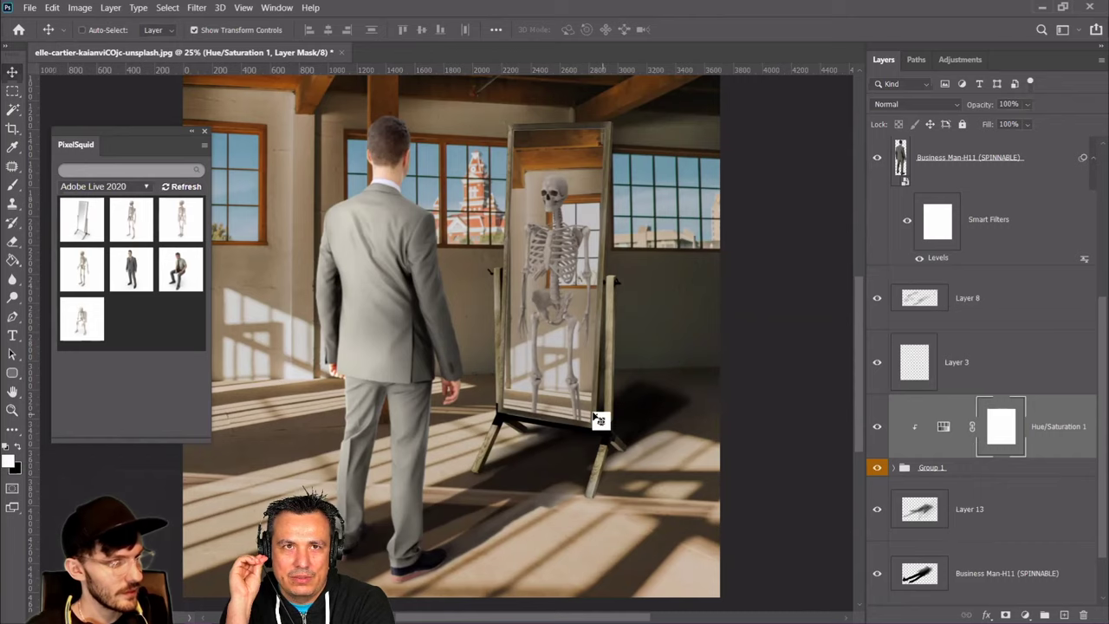
key(b)
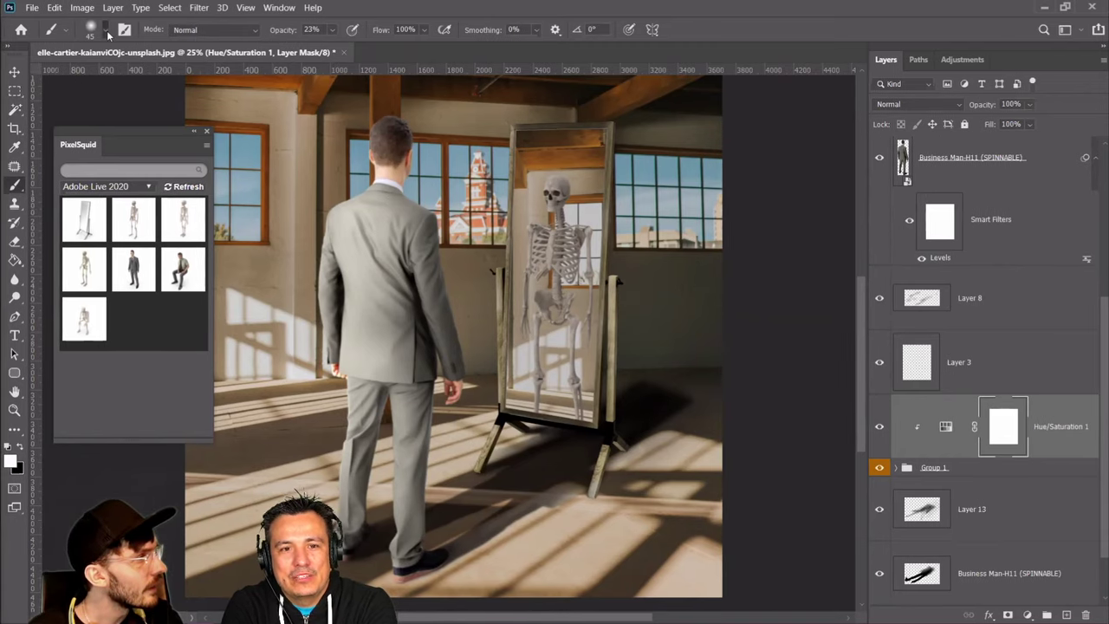
click(107, 30)
click(321, 32)
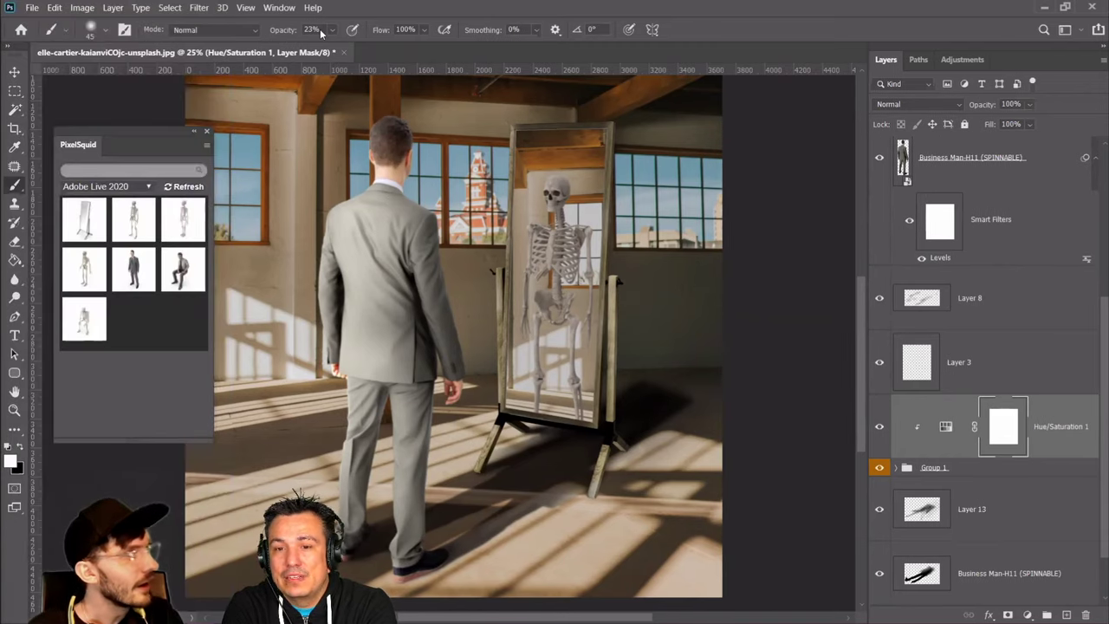
click(882, 427)
click(878, 426)
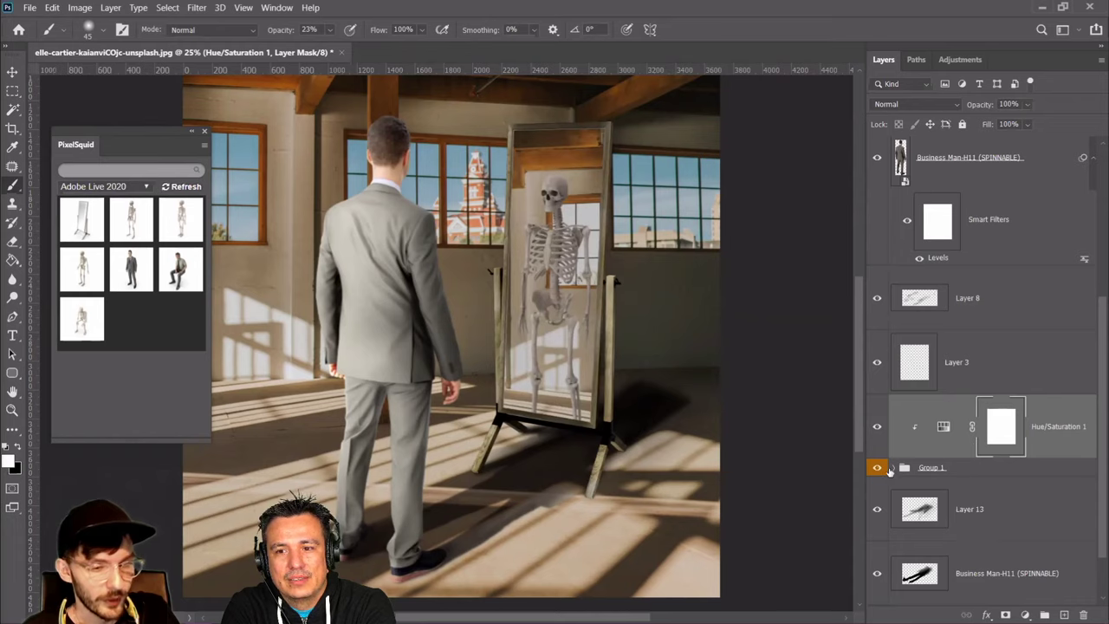
click(894, 469)
scroll(892, 469, down, 3)
click(878, 445)
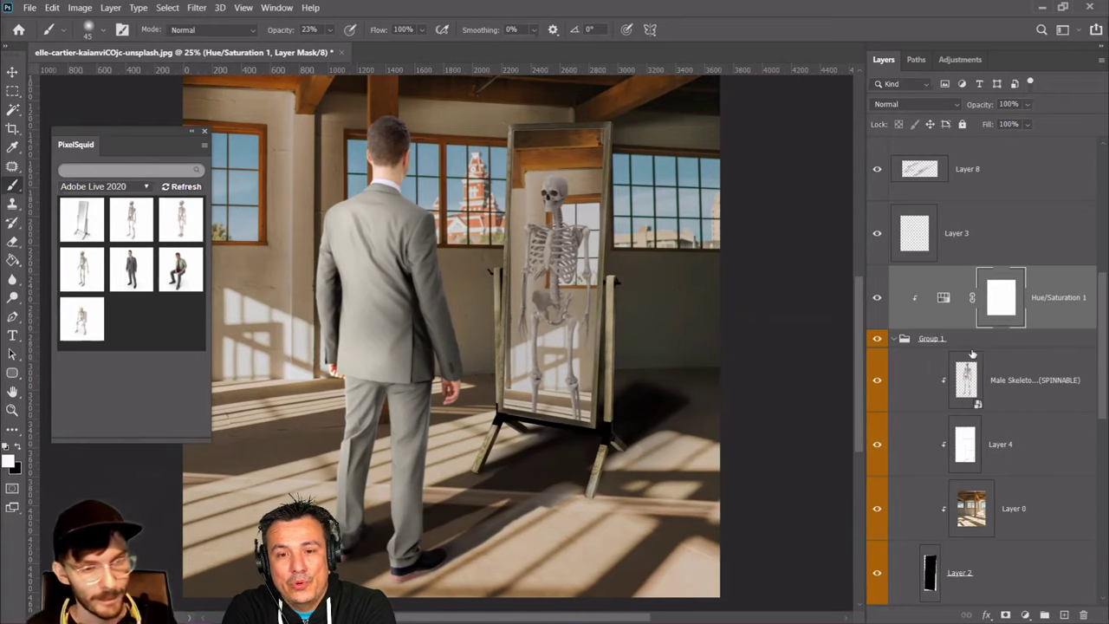
click(1005, 386)
click(1014, 565)
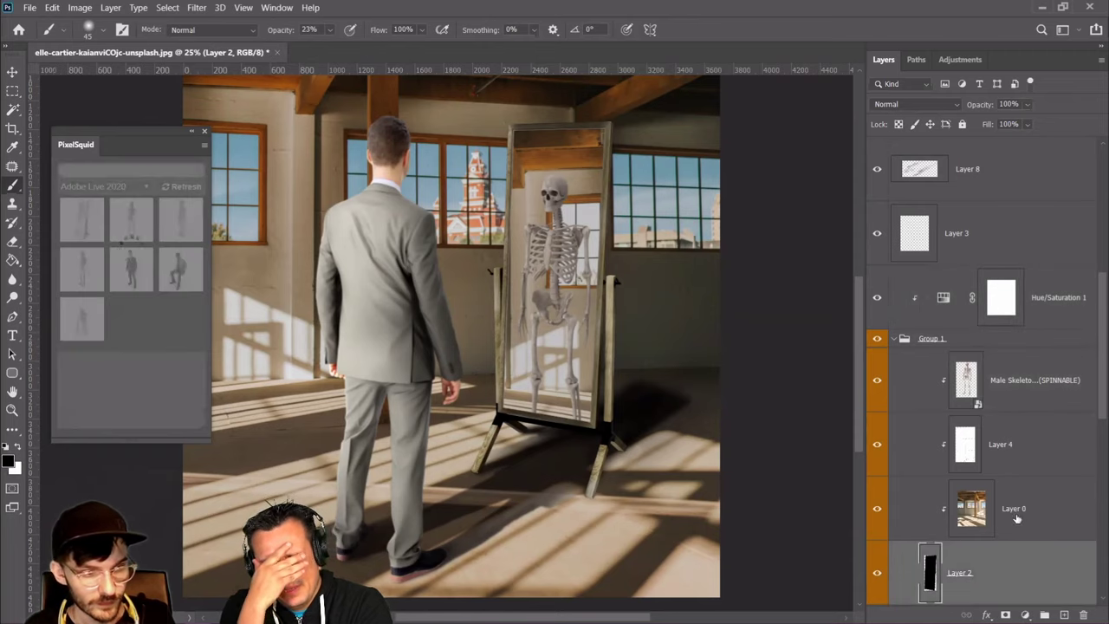
scroll(1012, 511, down, 5)
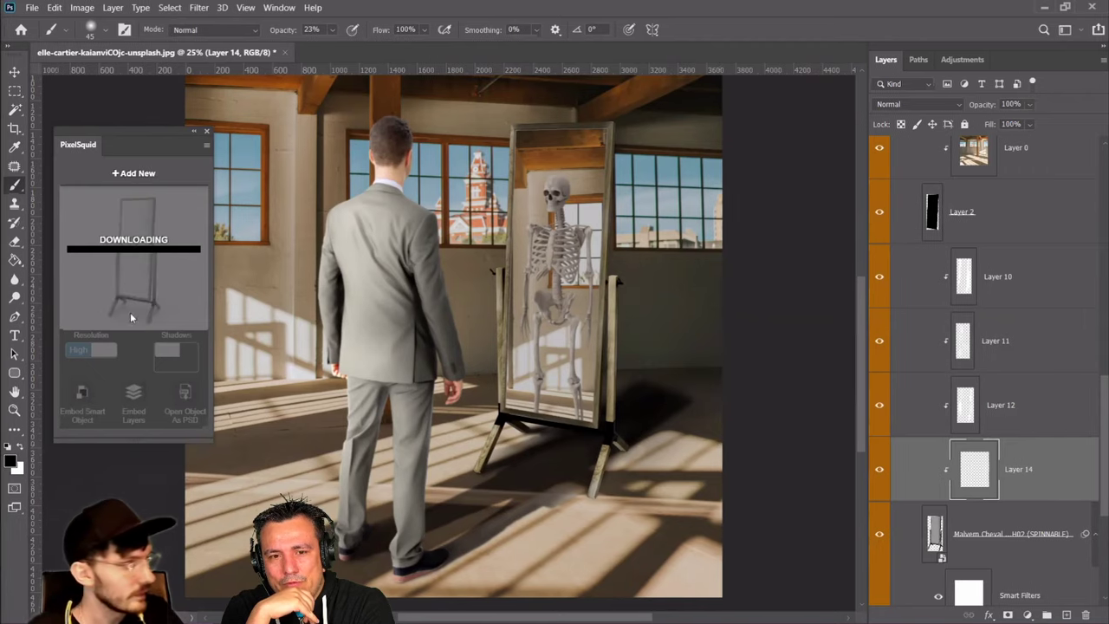
Move Layer 14 above Layer 10 and paint white on the mirror's right post and leg
drag(975, 469, 974, 267)
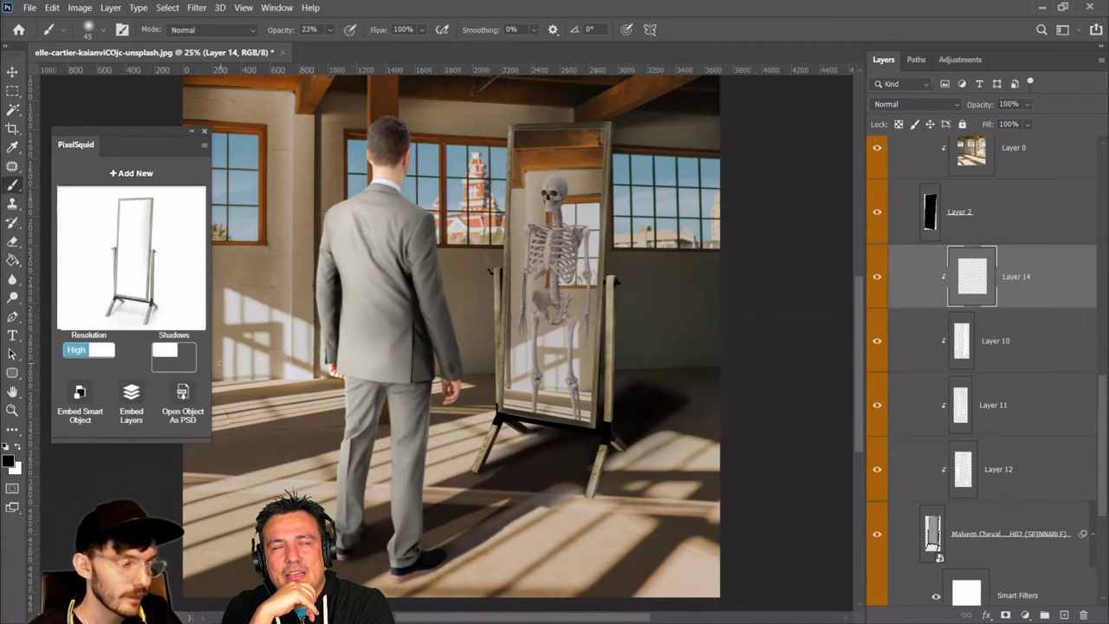
click(20, 446)
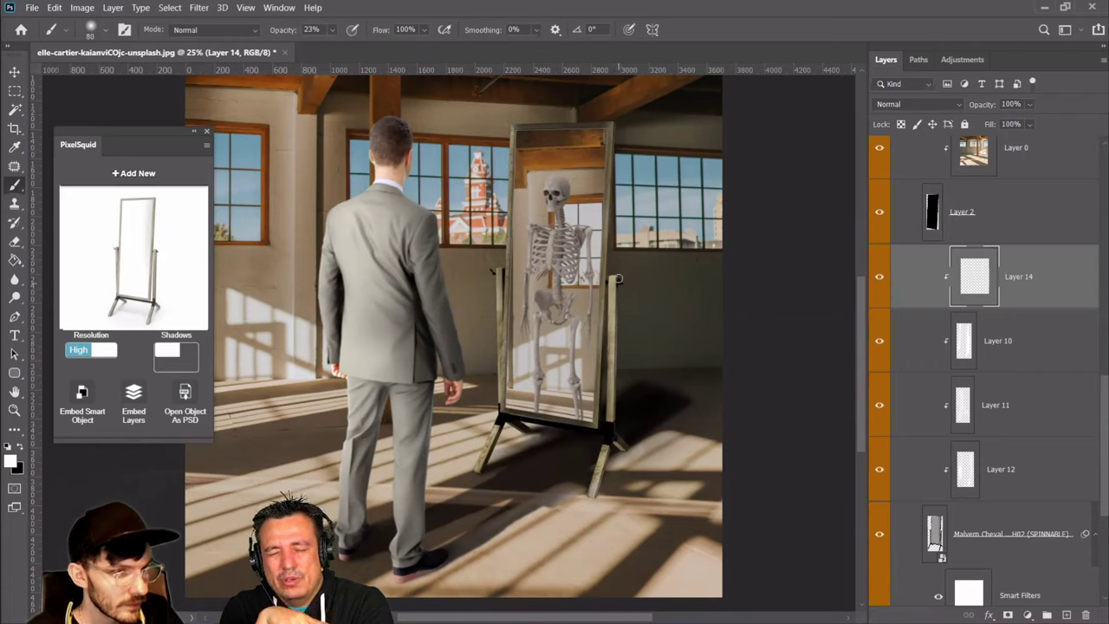
drag(619, 278, 620, 421)
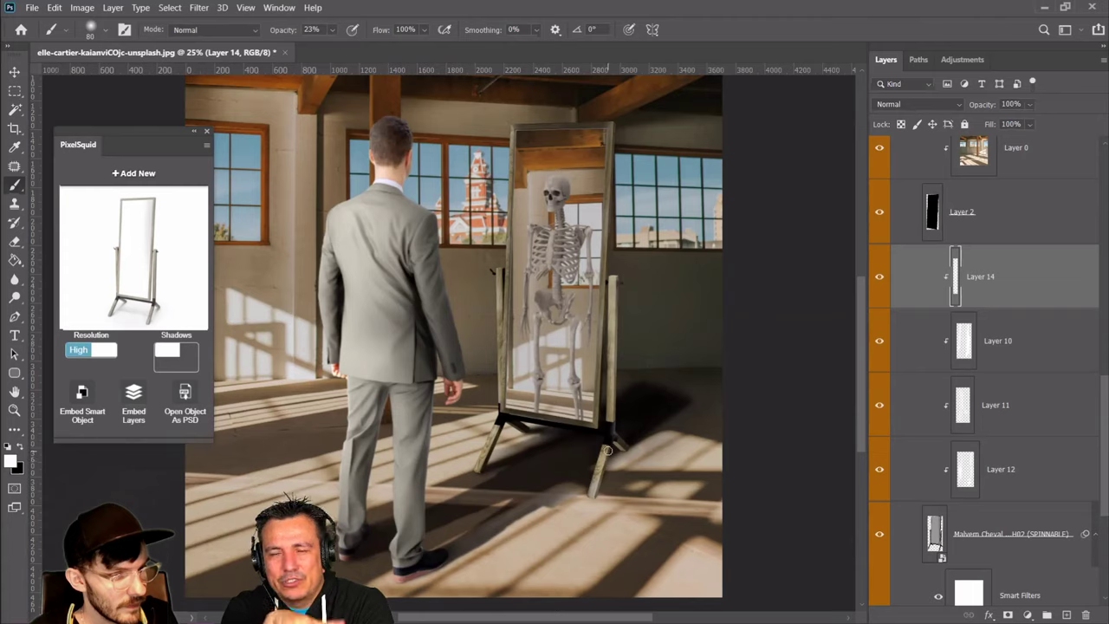
mouse_move(600, 490)
mouse_down()
mouse_move(603, 449)
mouse_move(600, 490)
mouse_up()
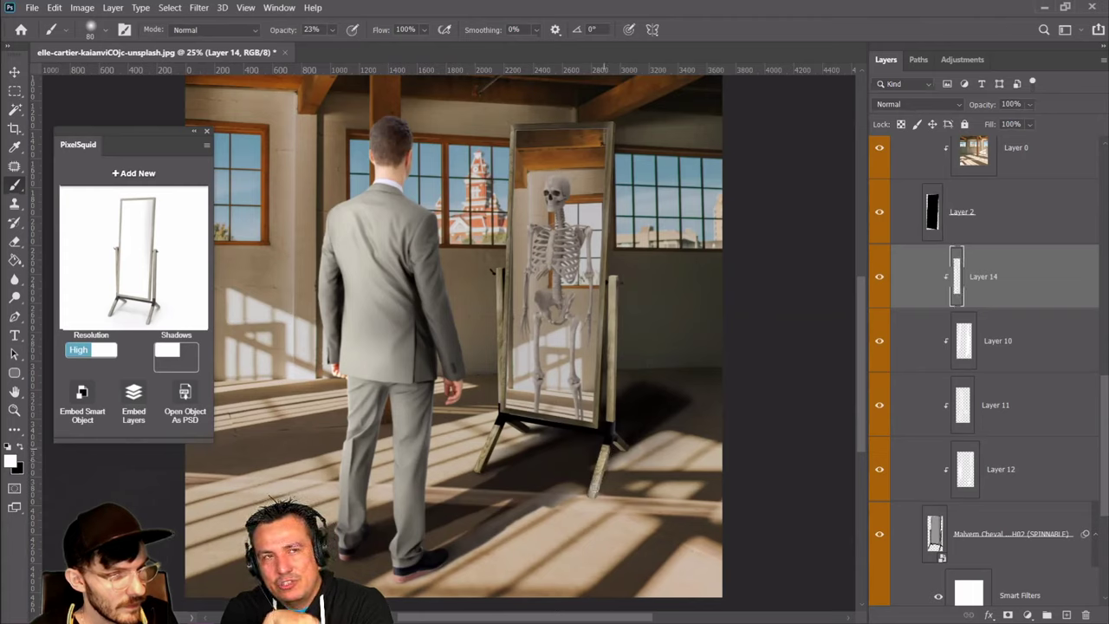
Set Layer 14 to Overlay at 64% opacity, touching up the leg highlight
click(919, 104)
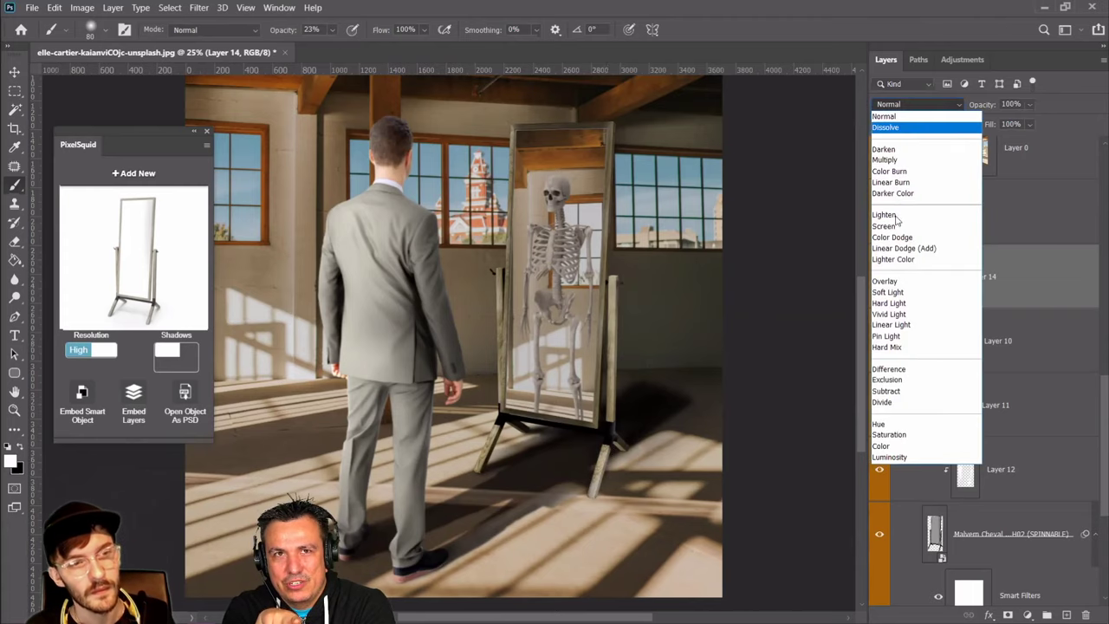
click(884, 285)
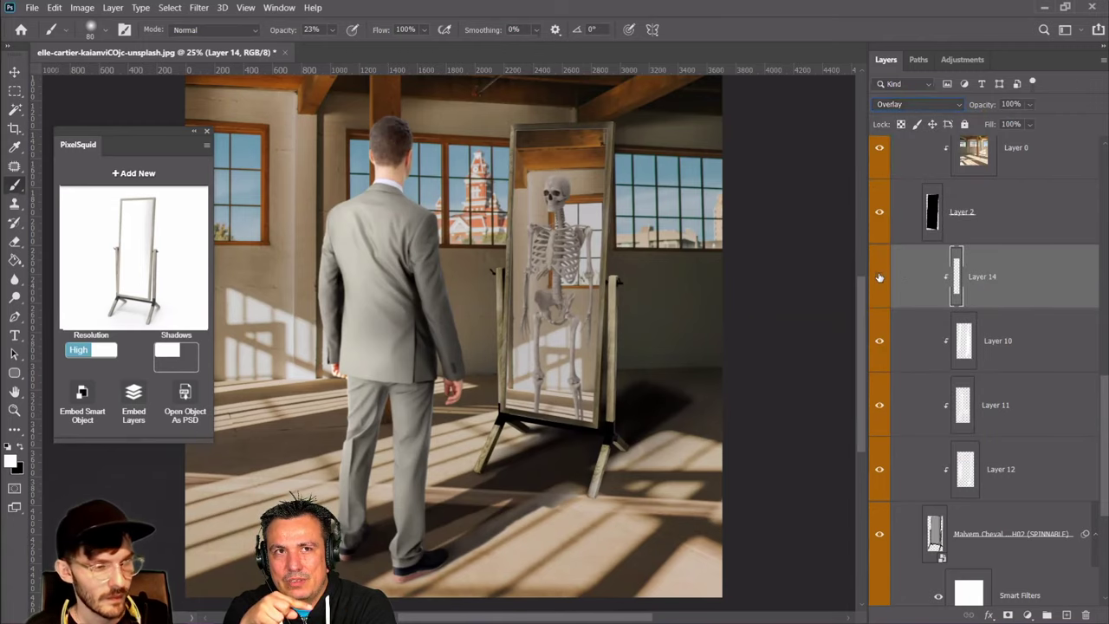
click(879, 277)
click(879, 277)
drag(593, 498, 595, 472)
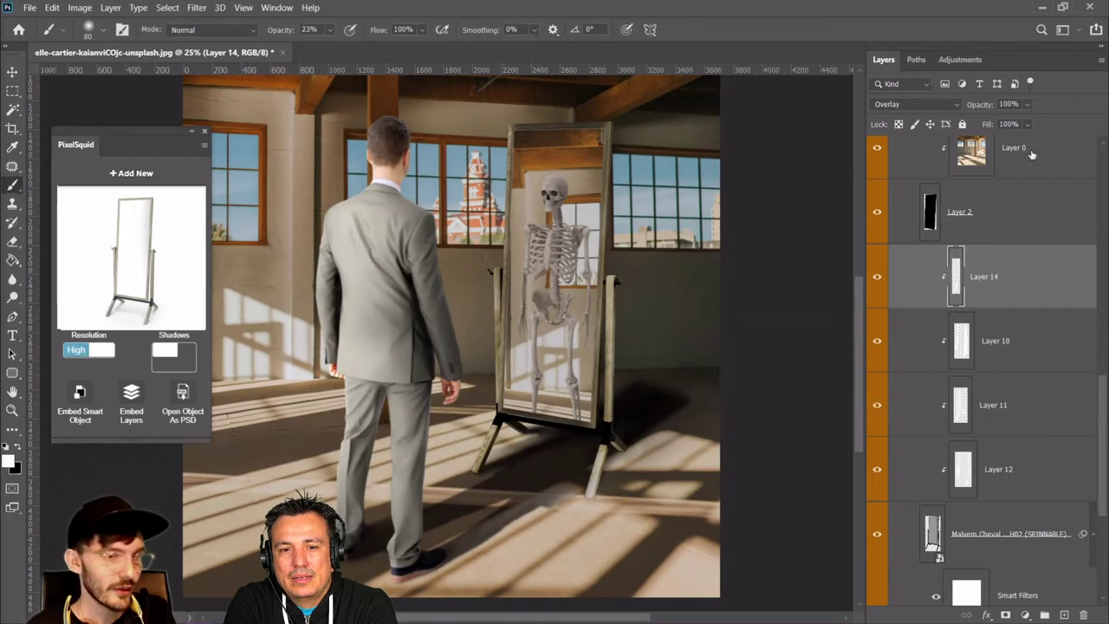
drag(1026, 105, 1020, 122)
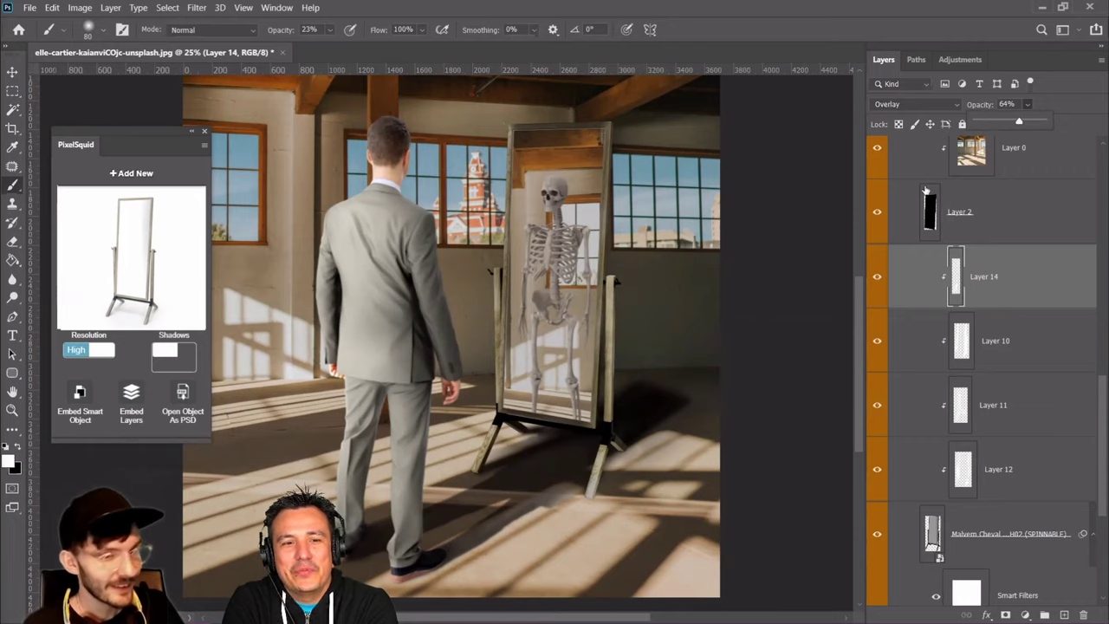
click(877, 277)
Select the Malvern Cheval mirror layer and toggle its visibility to check the highlight
scroll(953, 386, down, 3)
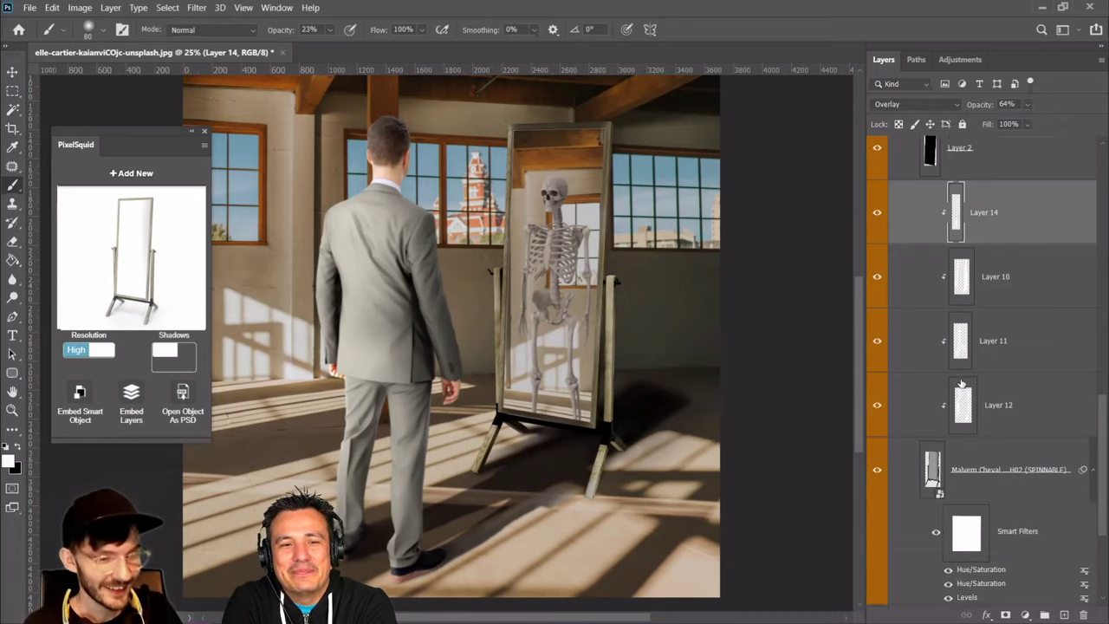
click(963, 401)
scroll(970, 372, up, 3)
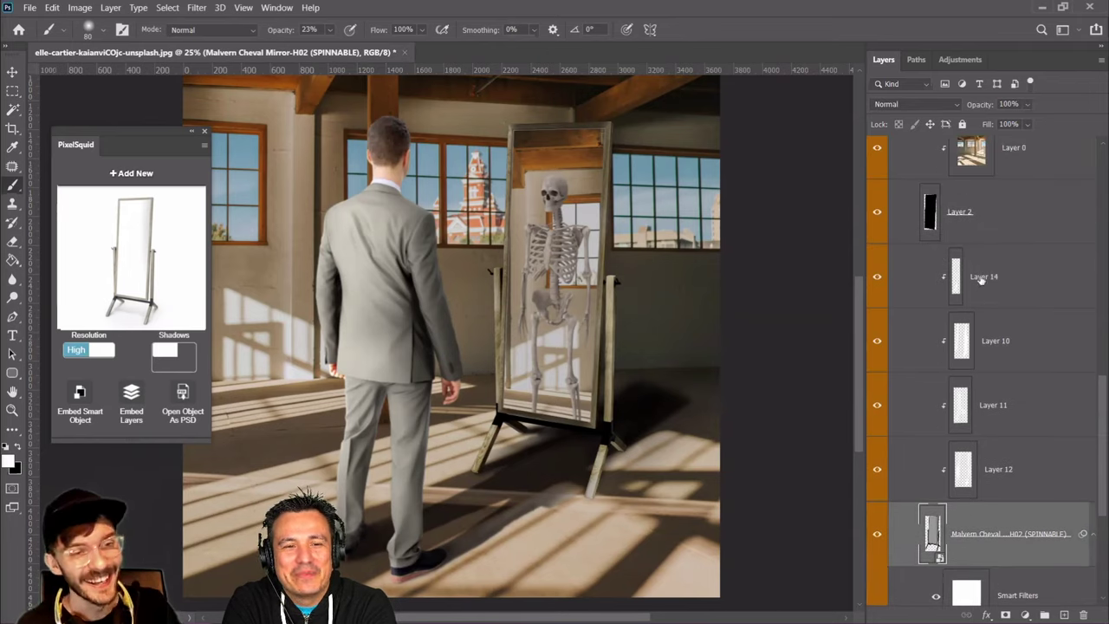
scroll(982, 280, up, 2)
scroll(1001, 305, down, 8)
scroll(1002, 305, up, 5)
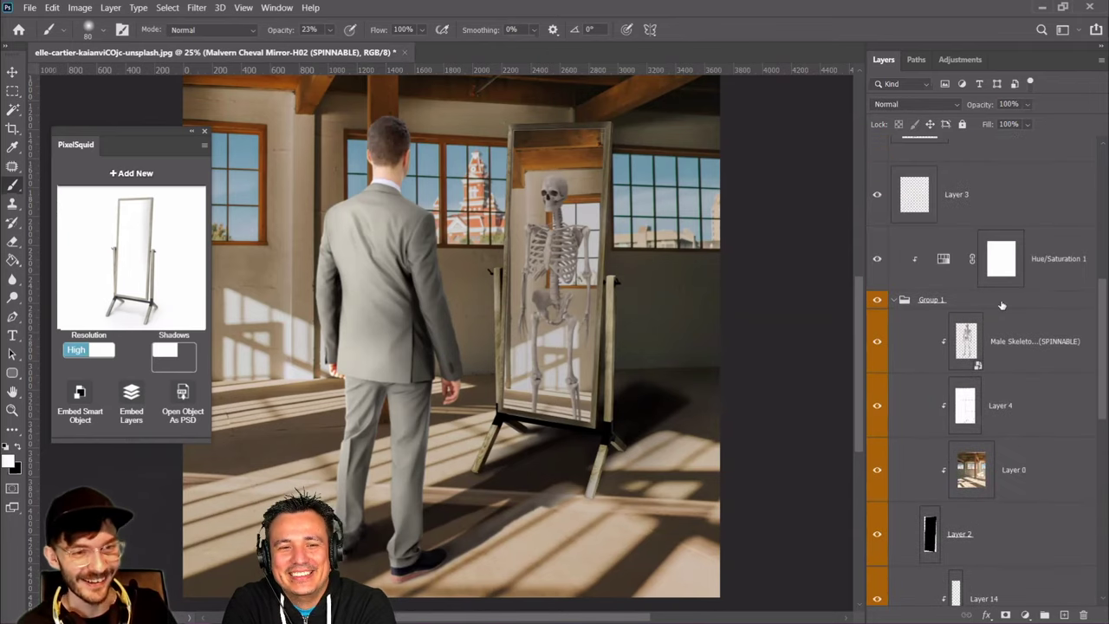
scroll(1001, 305, down, 4)
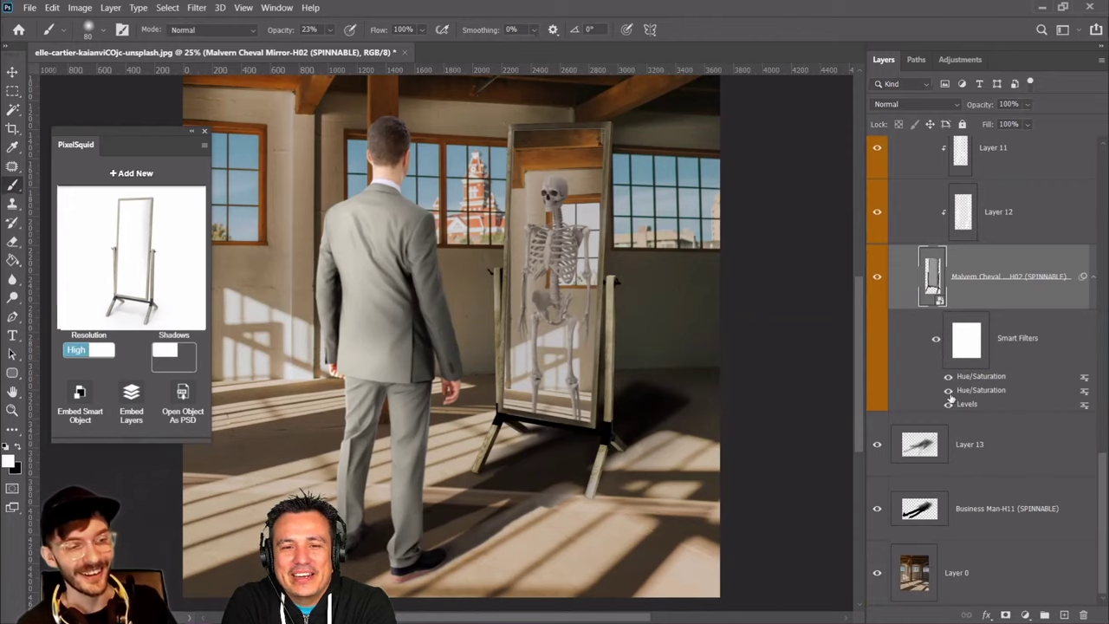
click(875, 279)
click(875, 279)
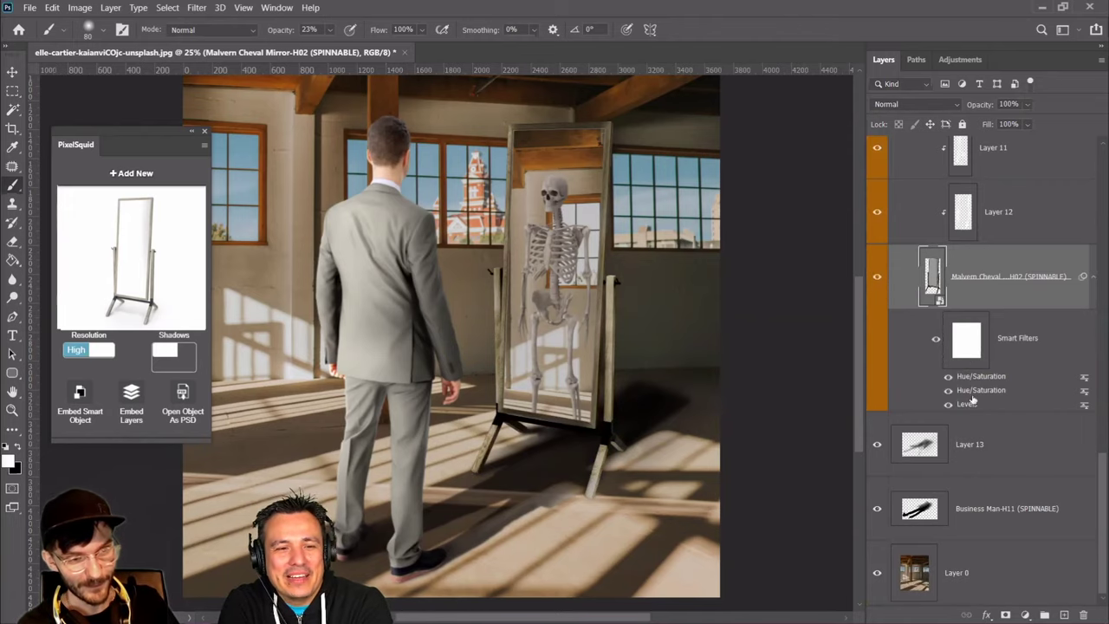
On a new Layer 15, paint soft black shadows at the mirror's base and under its left leg
click(1062, 613)
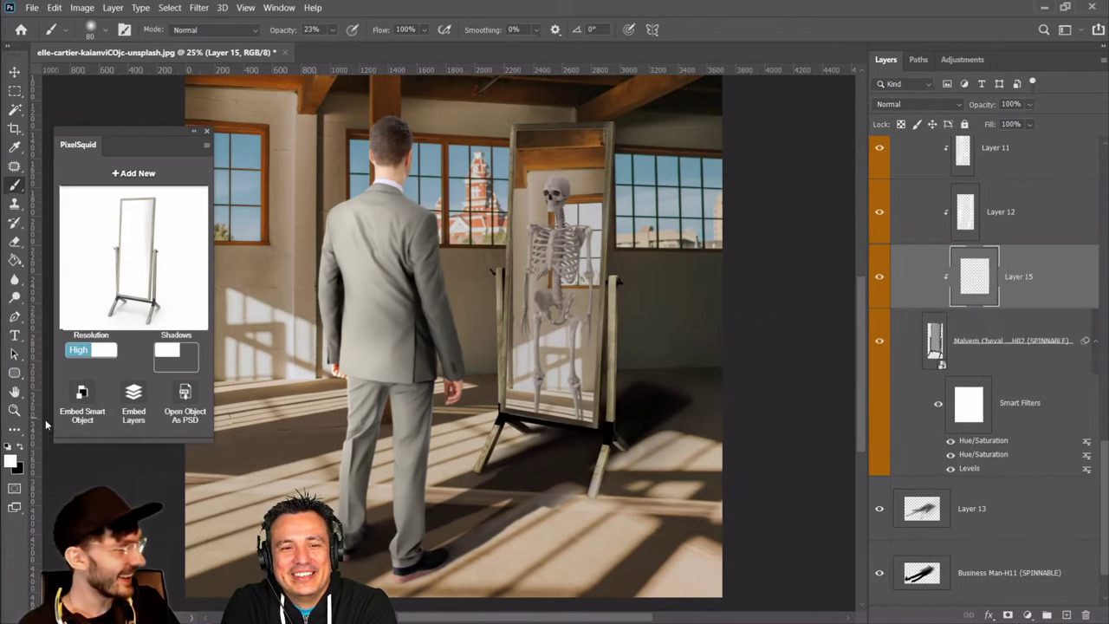
click(20, 446)
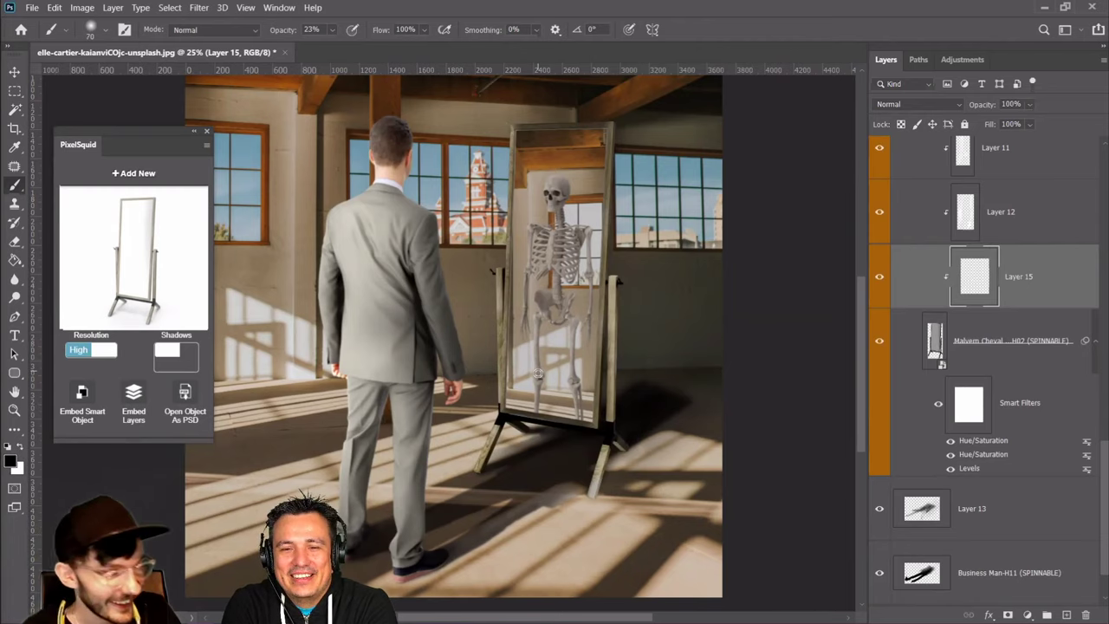
mouse_move(615, 444)
mouse_down()
mouse_move(627, 457)
mouse_move(615, 435)
mouse_up()
key(bracketright)
key(bracketright)
key(bracketleft)
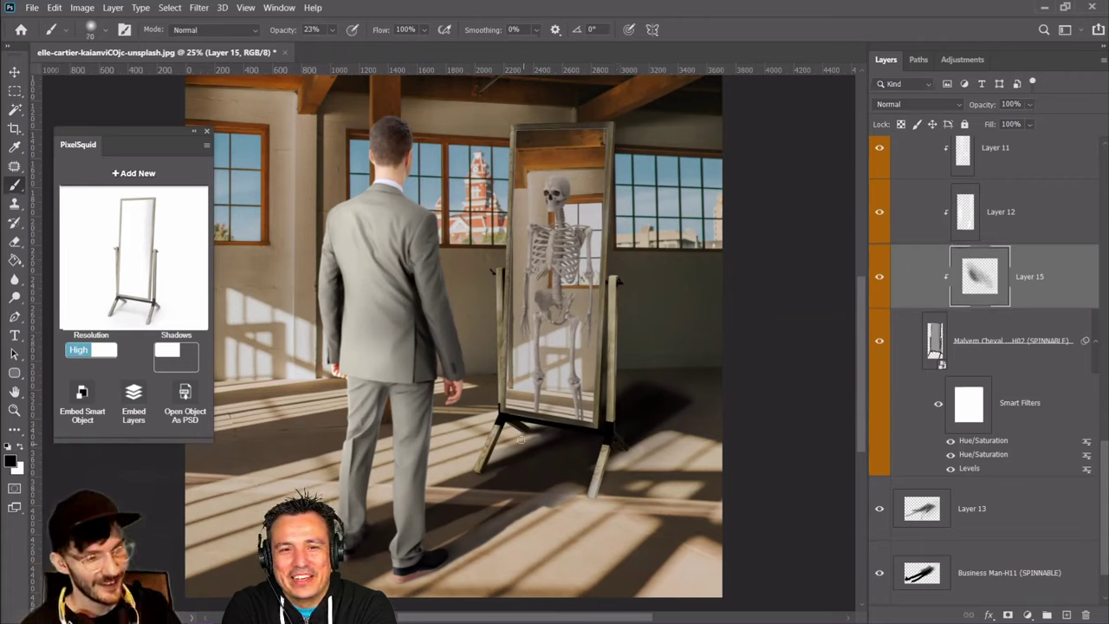
drag(511, 424, 525, 440)
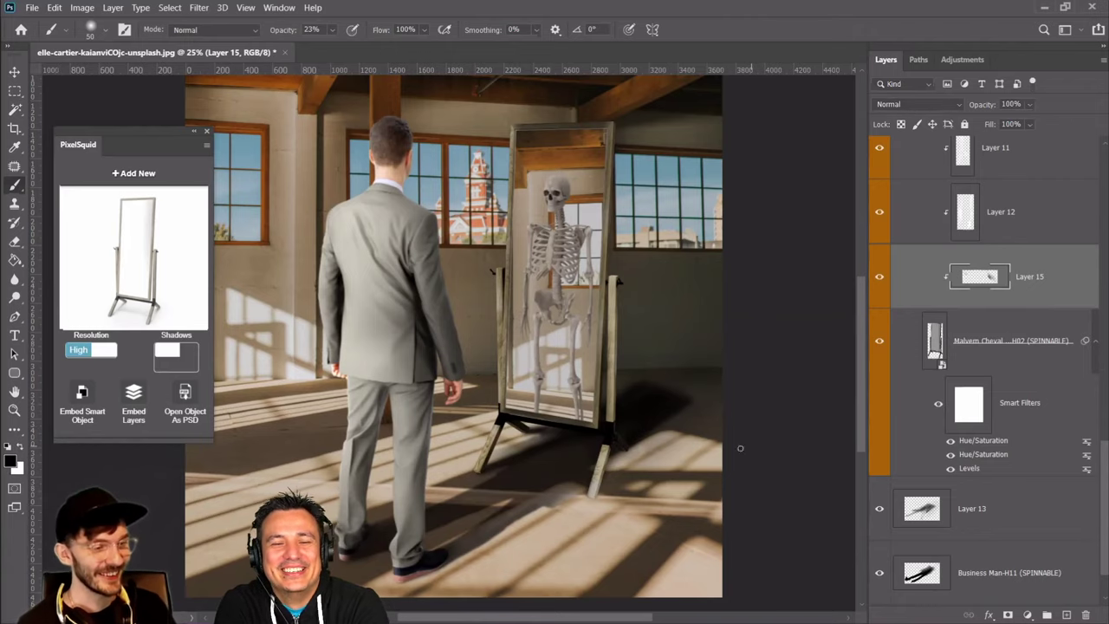
Fade Layer 15's shadow to about 64% opacity after comparing it on and off
click(880, 278)
click(880, 277)
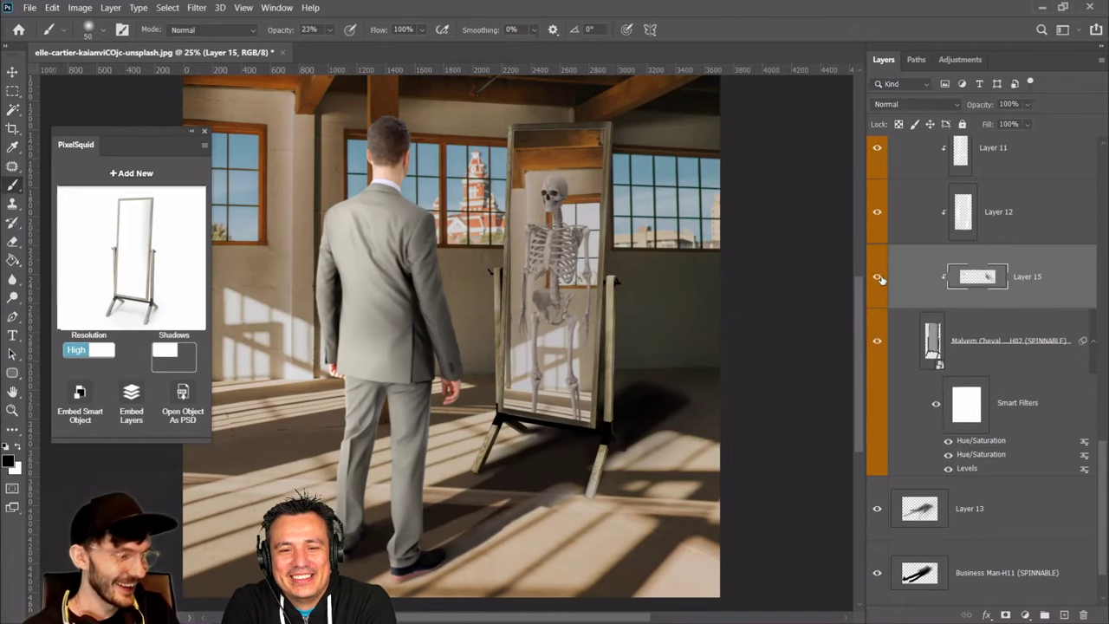
drag(1031, 124, 1017, 119)
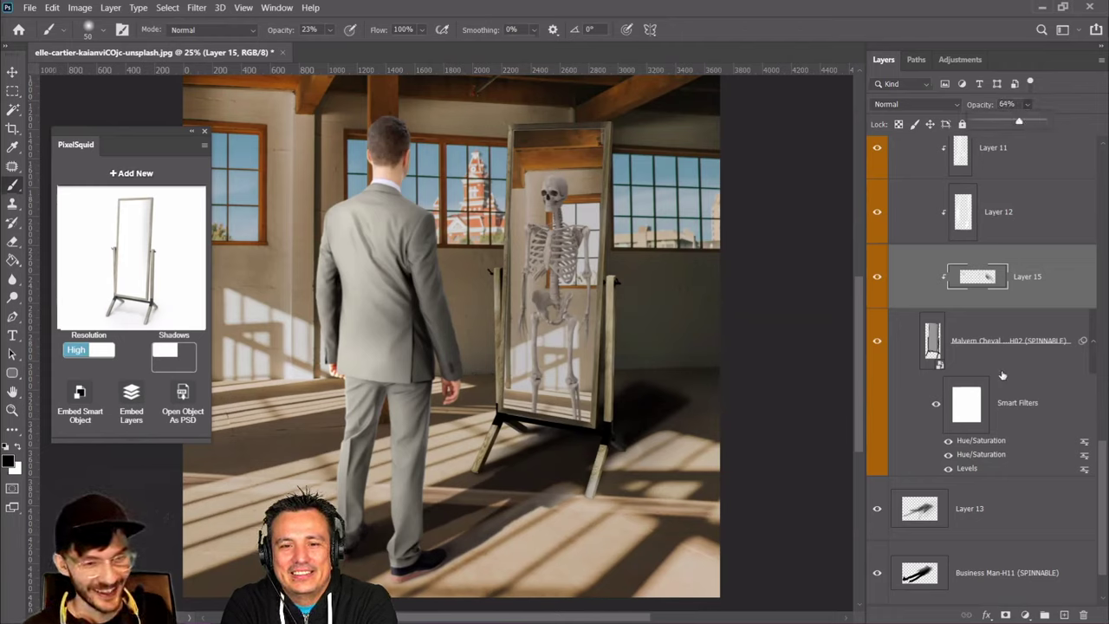
Toggle the Malvern Cheval mirror and Layer 13 to check how the shadows read
click(936, 348)
click(877, 344)
click(878, 343)
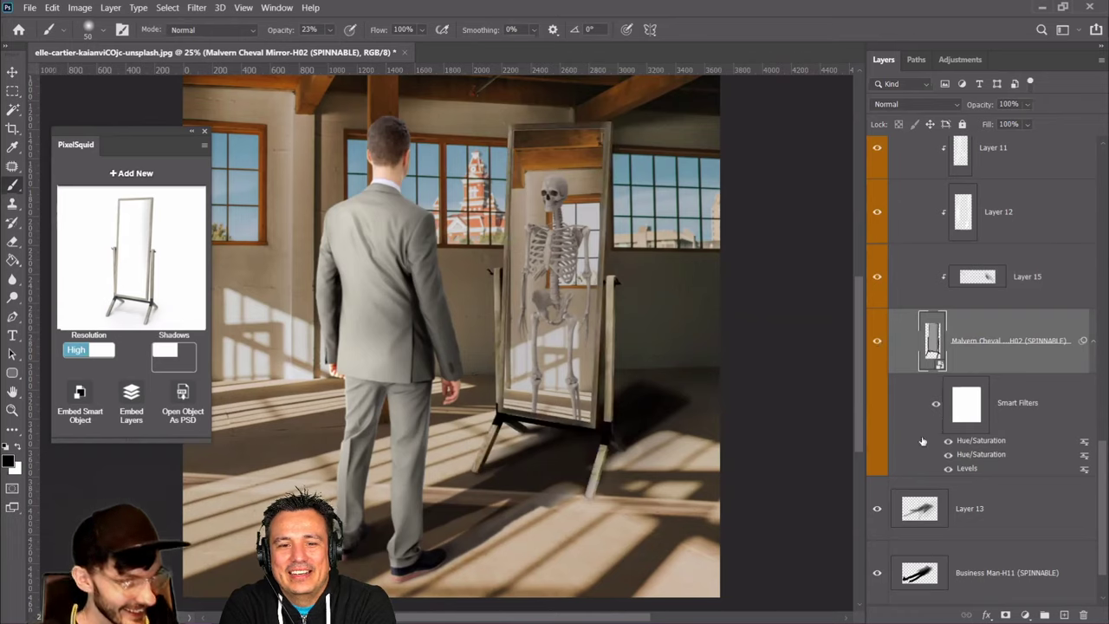
click(948, 517)
click(878, 509)
click(878, 510)
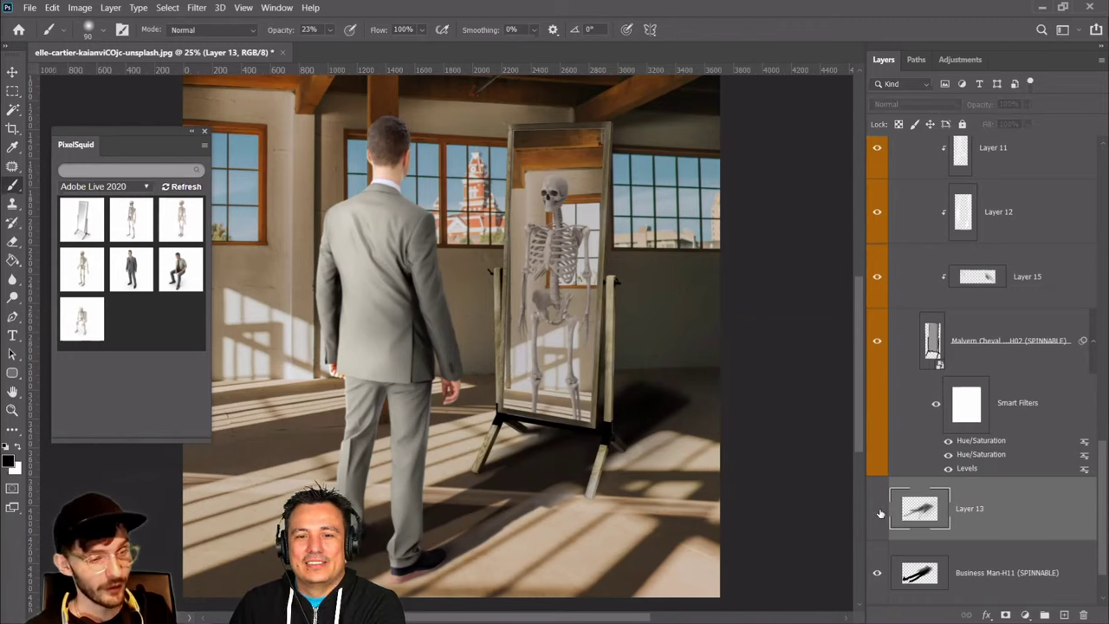
Set up an 8% opacity eraser and resize it between 200 and 500 for Layer 13's floor shadow
key(bracketright)
click(12, 241)
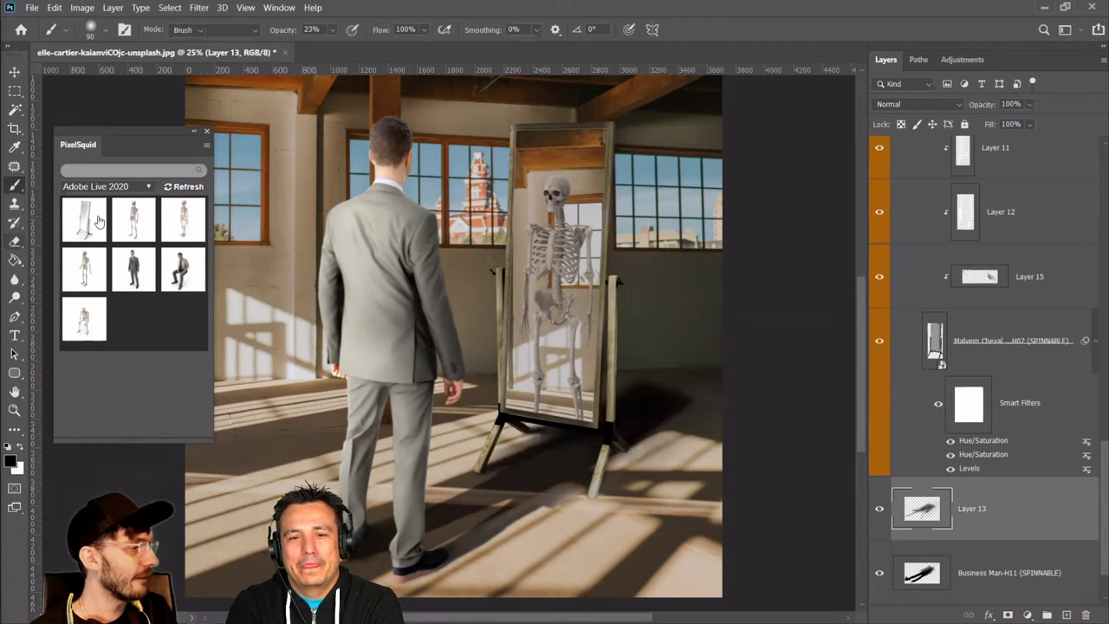
click(275, 31)
drag(275, 45, 263, 45)
key(bracketright)
key(bracketright)
key(bracketright)
key(bracketright)
key(bracketright)
key(bracketright)
key(bracketright)
key(bracketright)
key(bracketright)
key(bracketright)
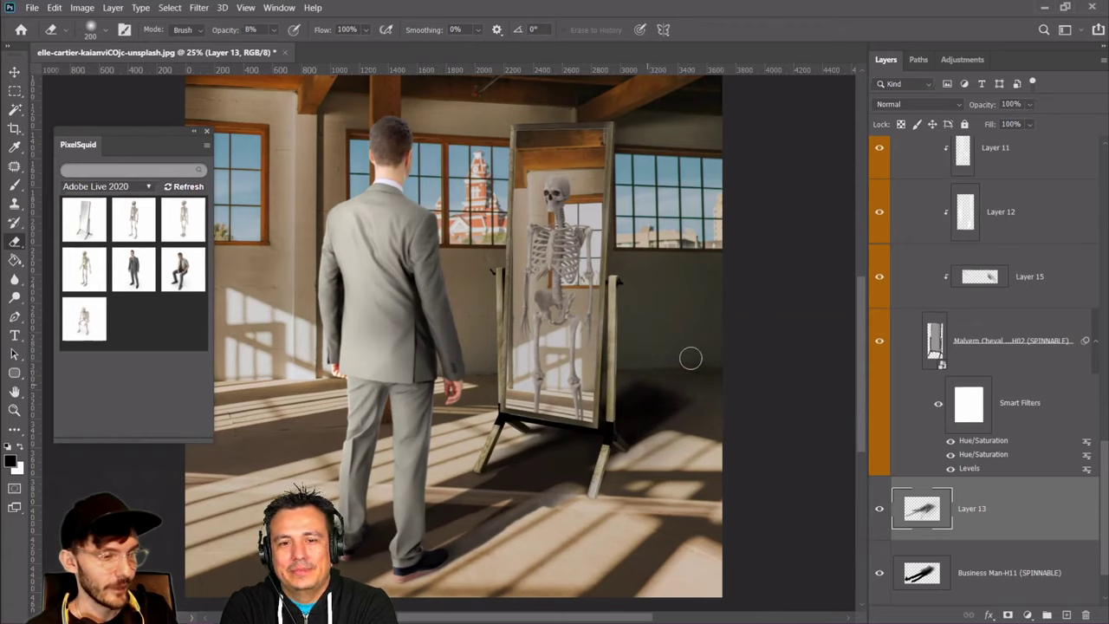
key(bracketright)
key(bracketright)
key(bracketright)
key(bracketleft)
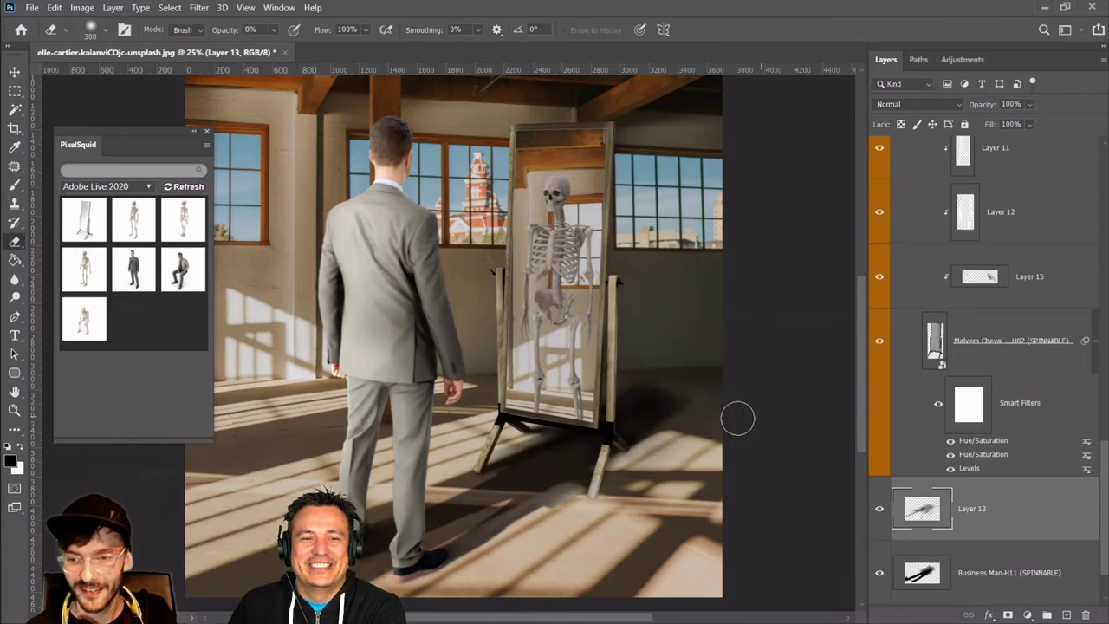
key(bracketleft)
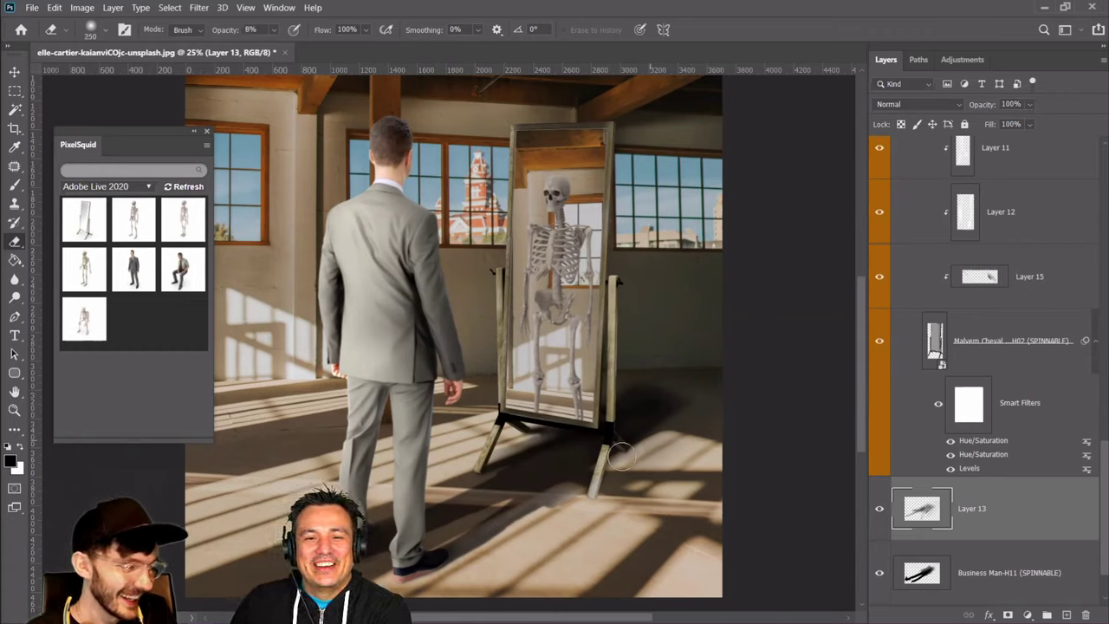
key(bracketright)
key(bracketright)
key(bracketright)
key(bracketright)
key(bracketright)
key(bracketright)
key(bracketleft)
key(bracketleft)
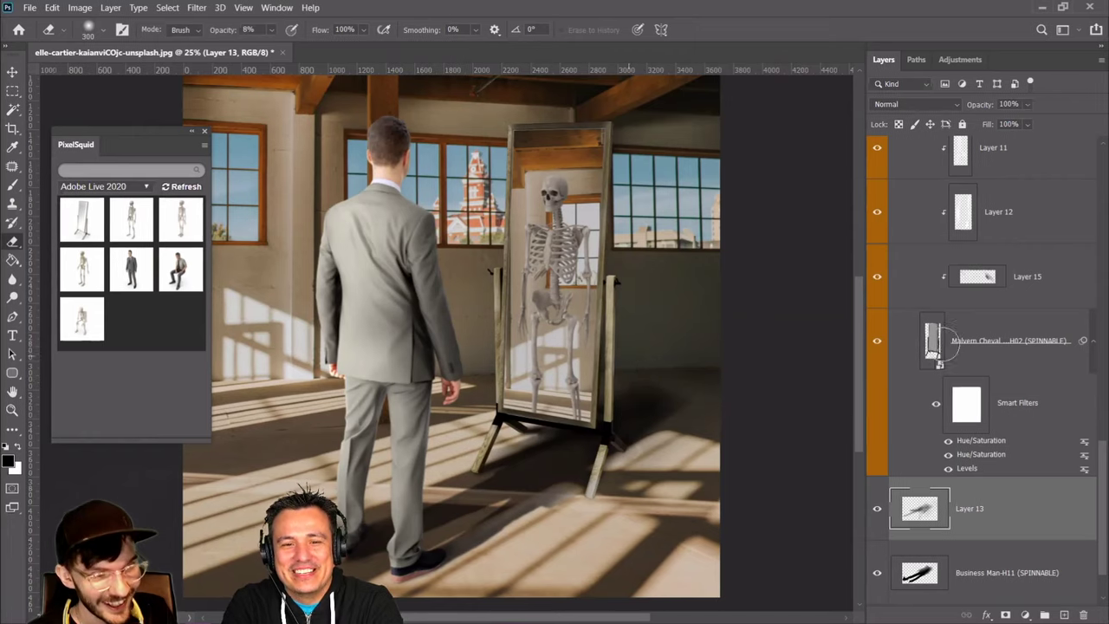
key(bracketright)
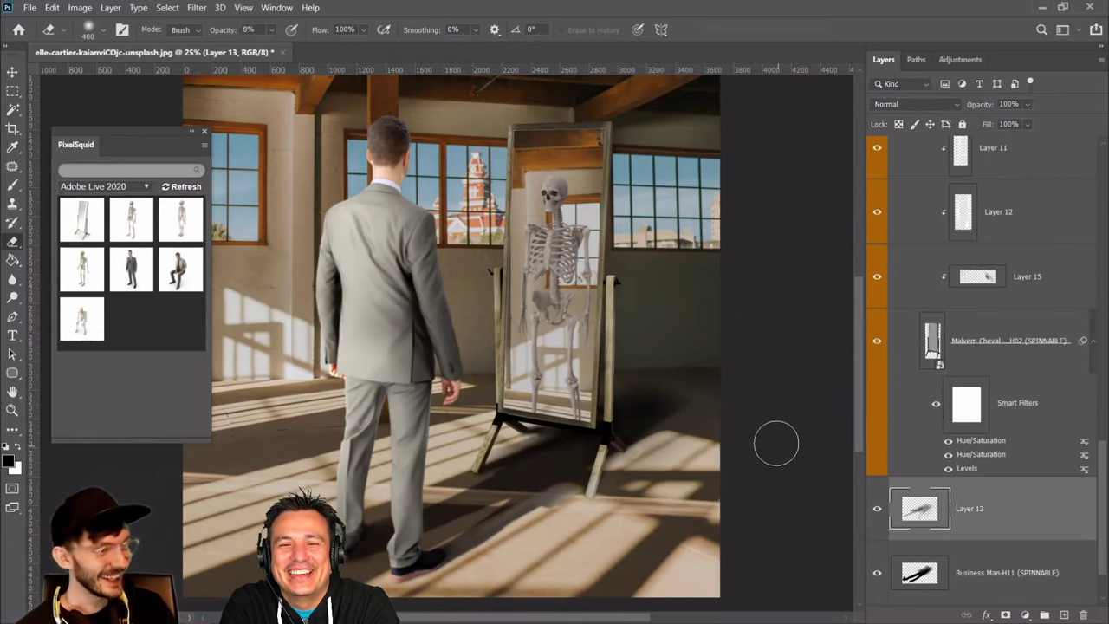
Compare Layer 13's shadow on and off, then return to a black brush at 13% opacity
click(12, 72)
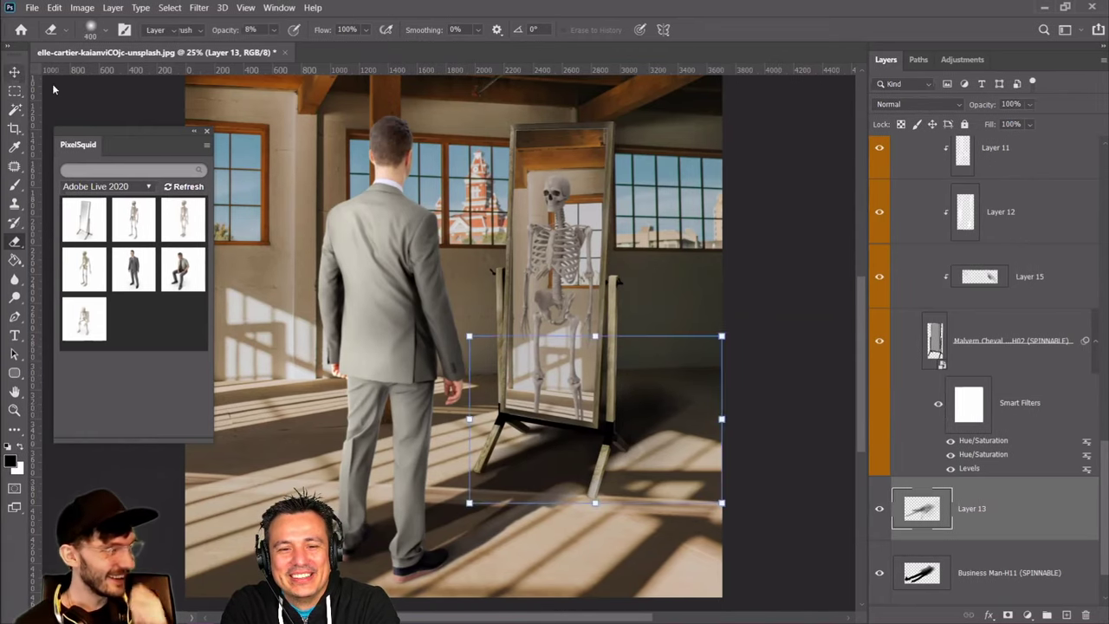
click(879, 510)
click(877, 509)
key(b)
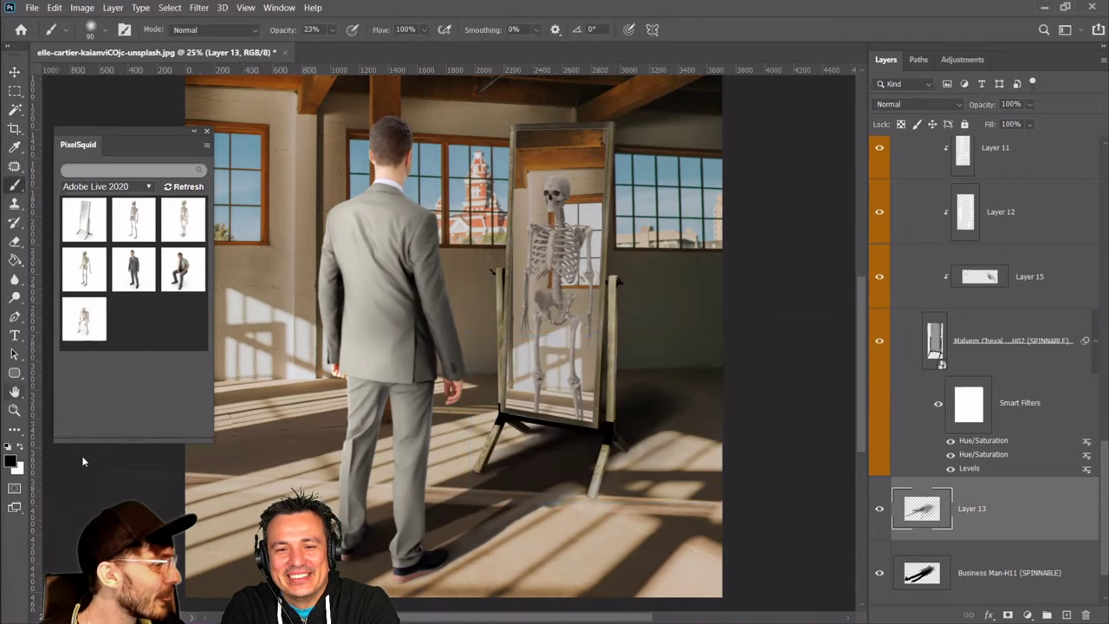
click(332, 29)
drag(330, 48, 330, 48)
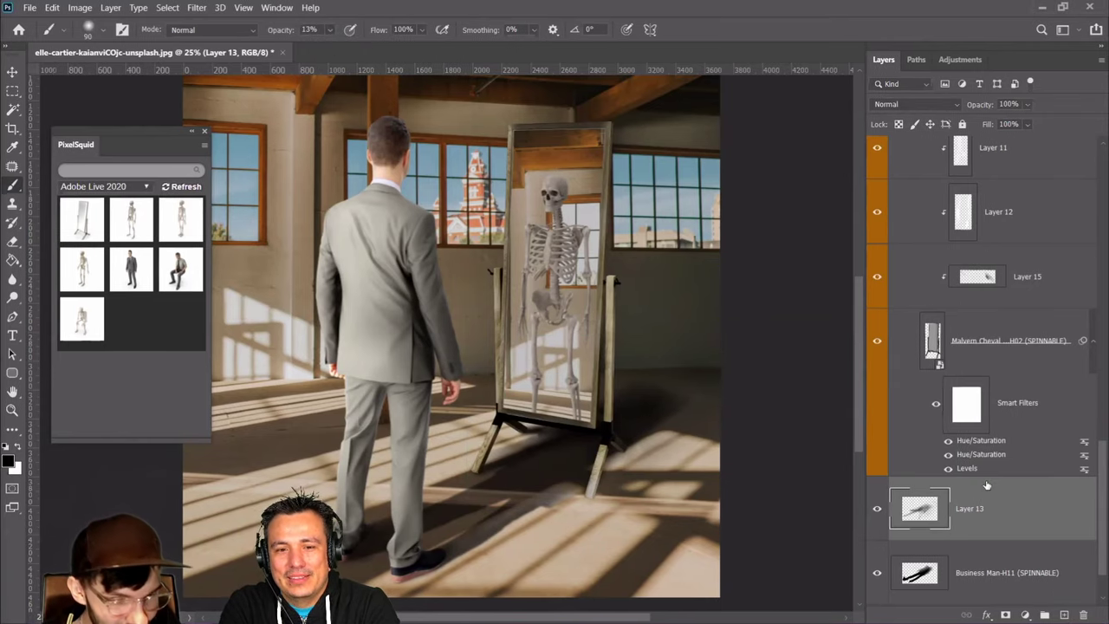
Add Layer 16, collapse Group 1, and paint a soft shadow stroke beside the mirror
click(1064, 614)
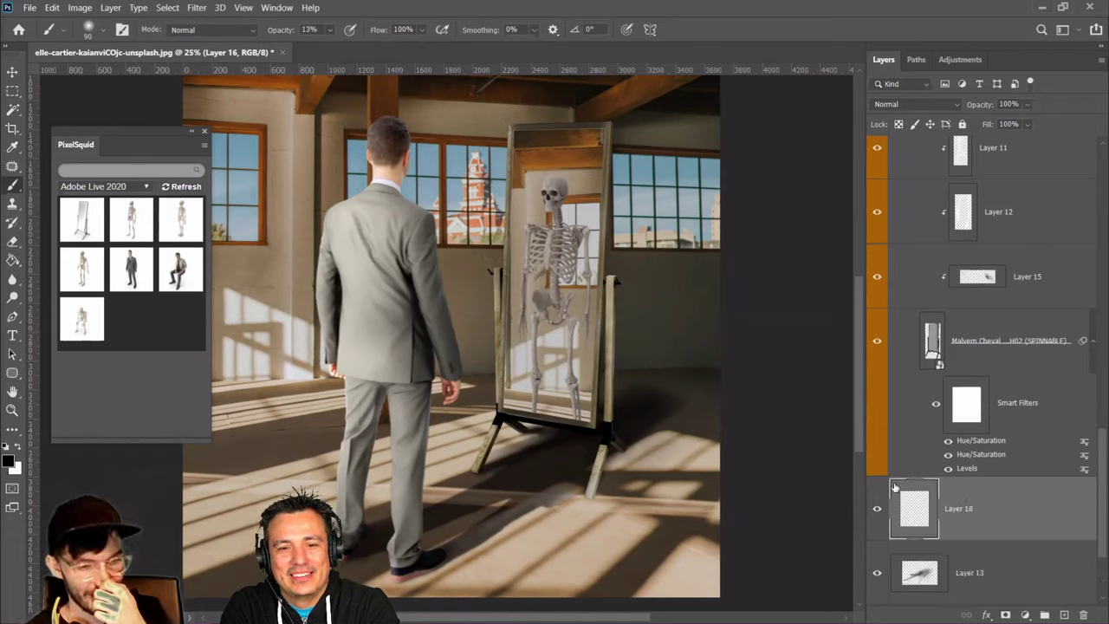
scroll(1017, 398, up, 10)
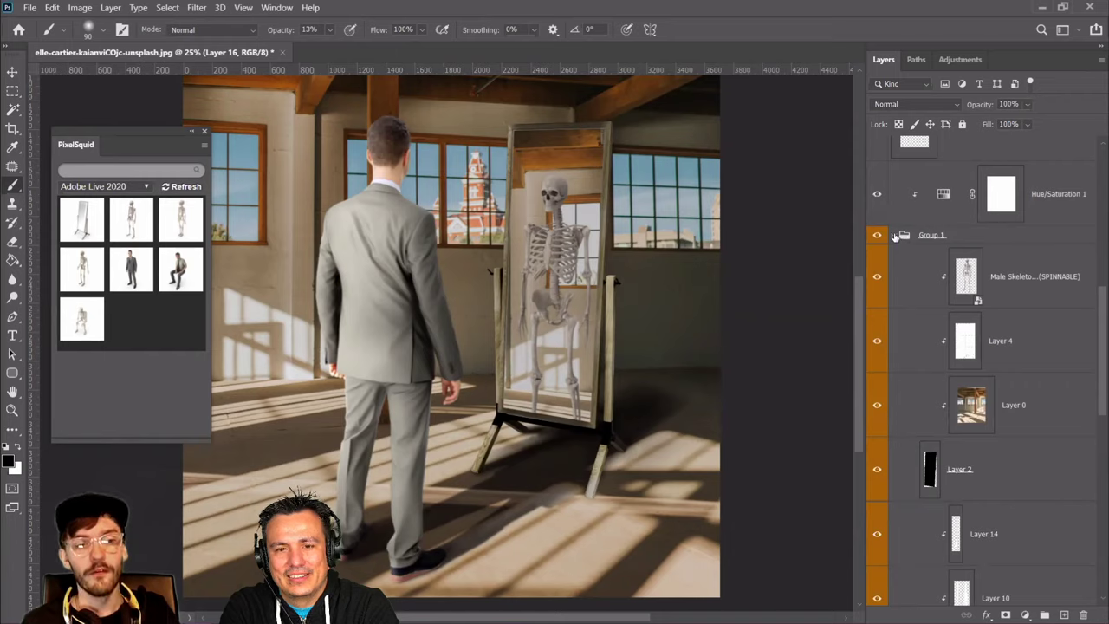
click(897, 236)
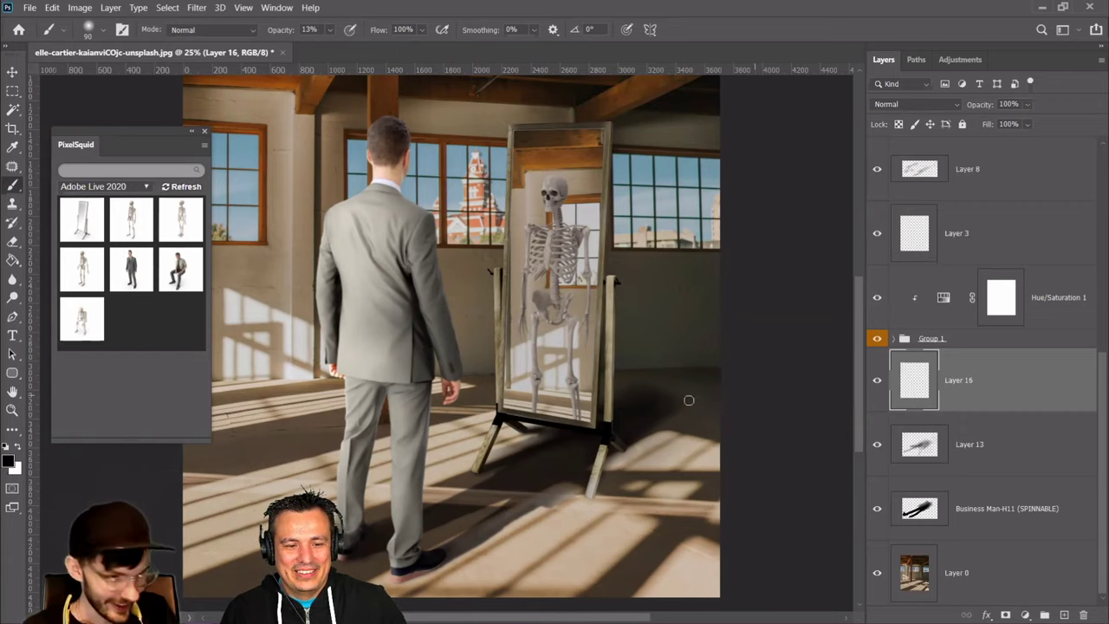
key(bracketright)
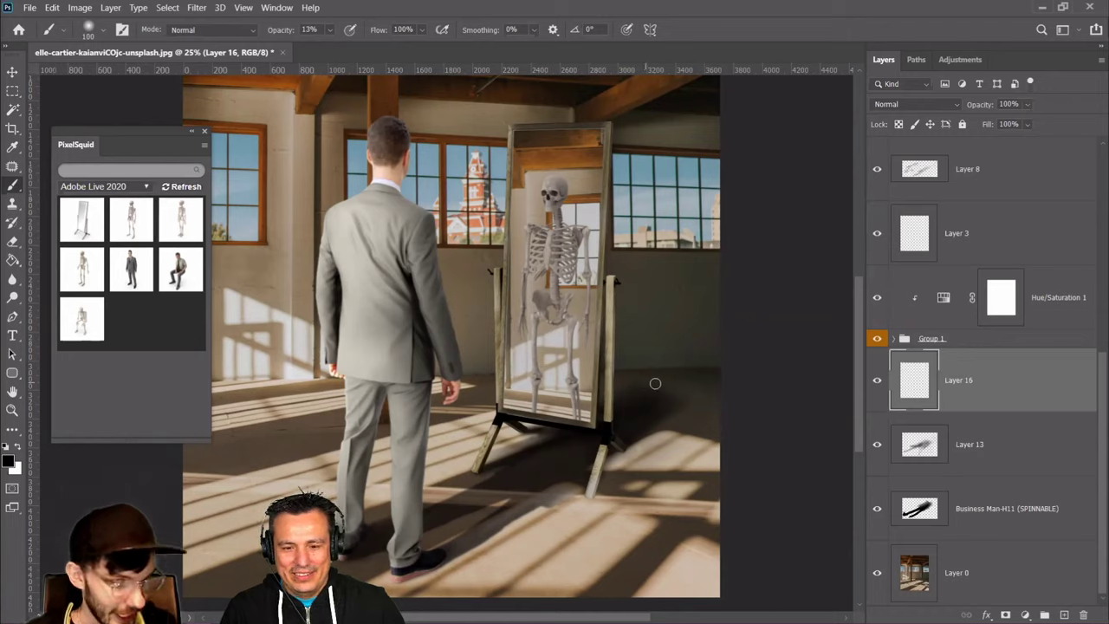
mouse_move(654, 382)
mouse_down()
mouse_move(696, 368)
mouse_move(681, 399)
mouse_move(725, 372)
mouse_move(689, 399)
mouse_move(680, 392)
mouse_move(710, 367)
mouse_move(677, 389)
mouse_move(713, 367)
mouse_move(675, 411)
mouse_move(654, 392)
mouse_move(691, 366)
mouse_move(646, 386)
mouse_move(670, 361)
mouse_move(656, 375)
mouse_move(670, 277)
mouse_move(678, 352)
mouse_move(683, 266)
mouse_move(700, 334)
mouse_up()
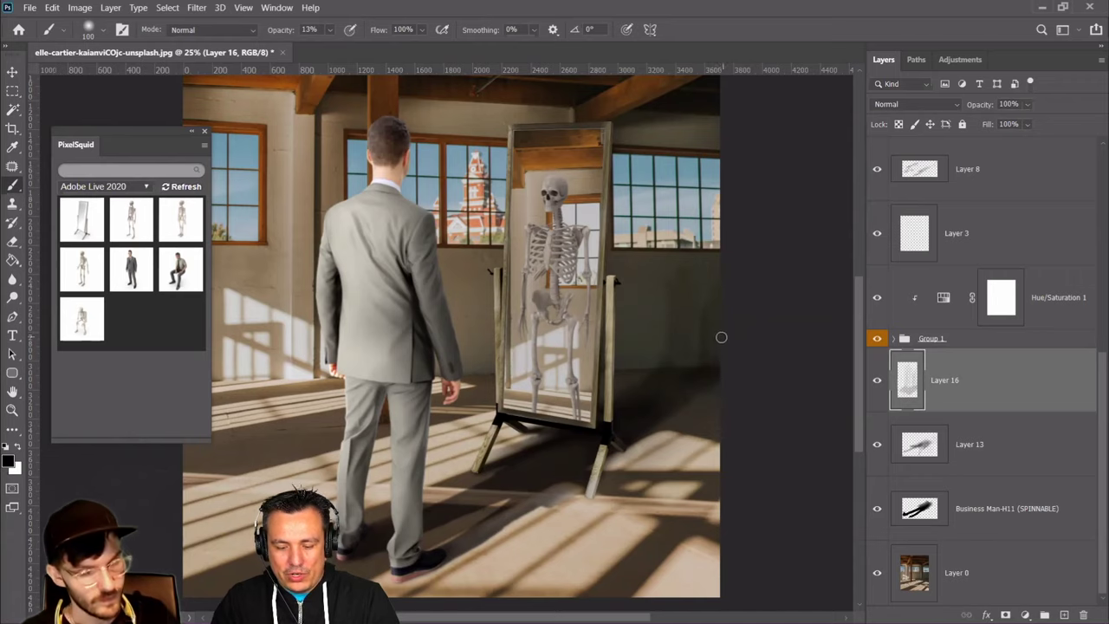
Shade the wall right of the mirror with a larger brush and add a small dab near its foot
key(bracketright)
key(bracketright)
key(bracketright)
key(bracketright)
key(bracketright)
key(bracketright)
mouse_move(676, 252)
mouse_down()
mouse_move(687, 345)
mouse_move(702, 265)
mouse_move(697, 341)
mouse_move(702, 291)
mouse_move(714, 395)
mouse_move(687, 368)
mouse_move(677, 305)
mouse_up()
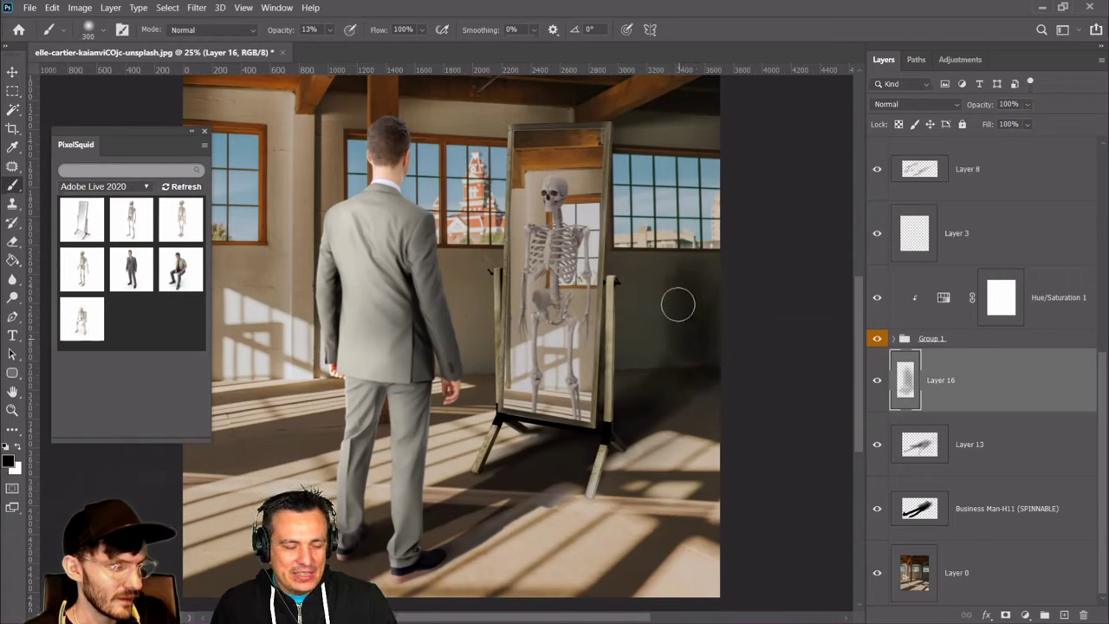
key(bracketleft)
key(bracketleft)
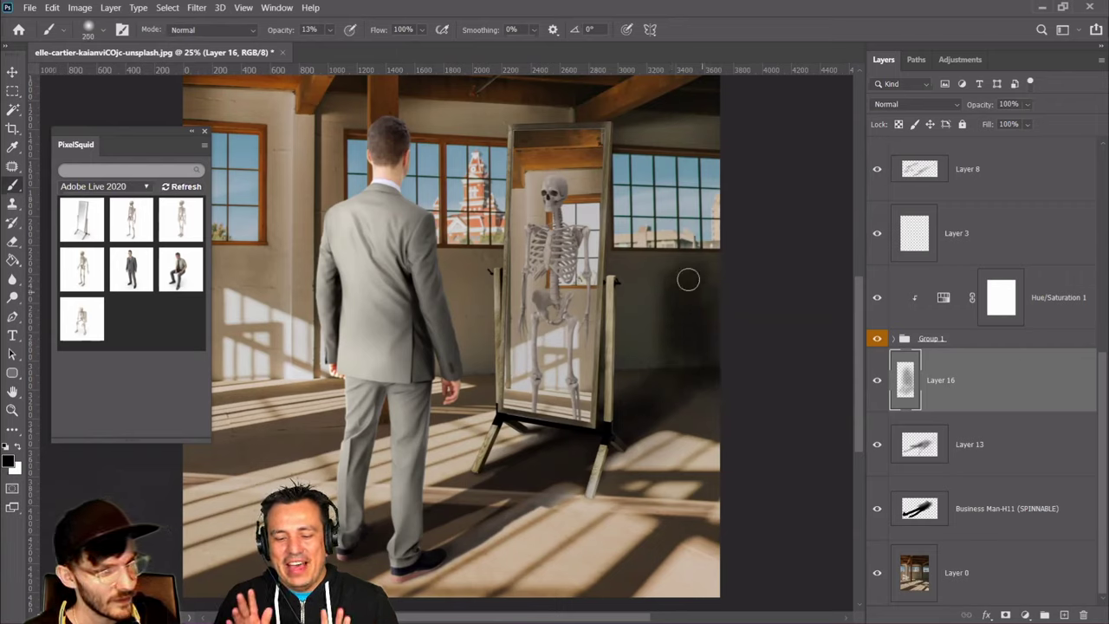
key(bracketleft)
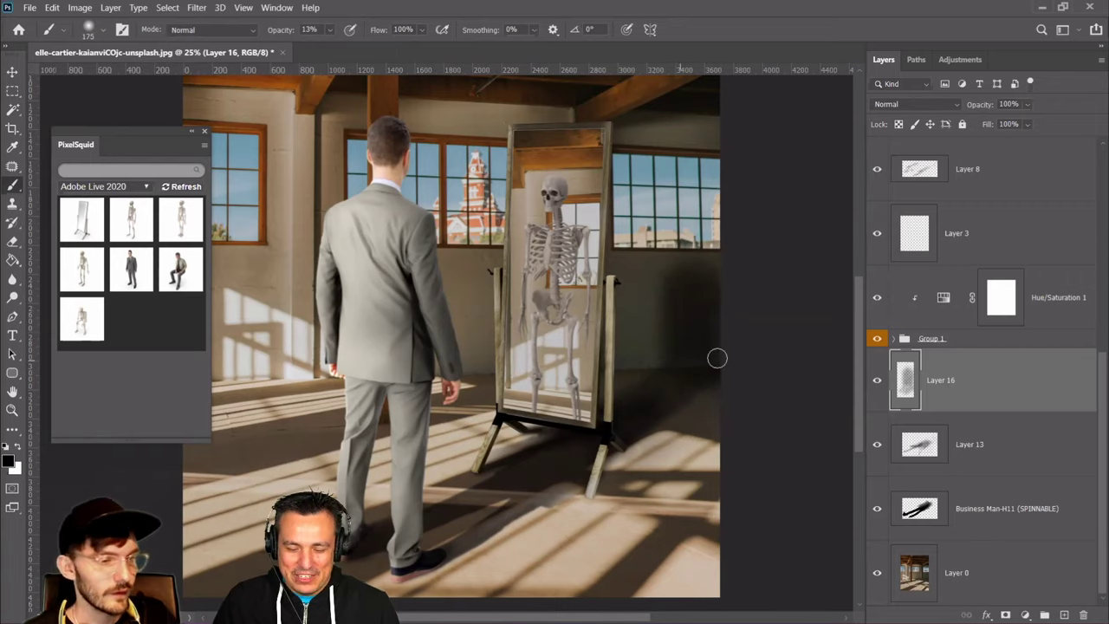
key(bracketleft)
key(bracketleft)
key(bracketleft)
key(bracketleft)
key(bracketleft)
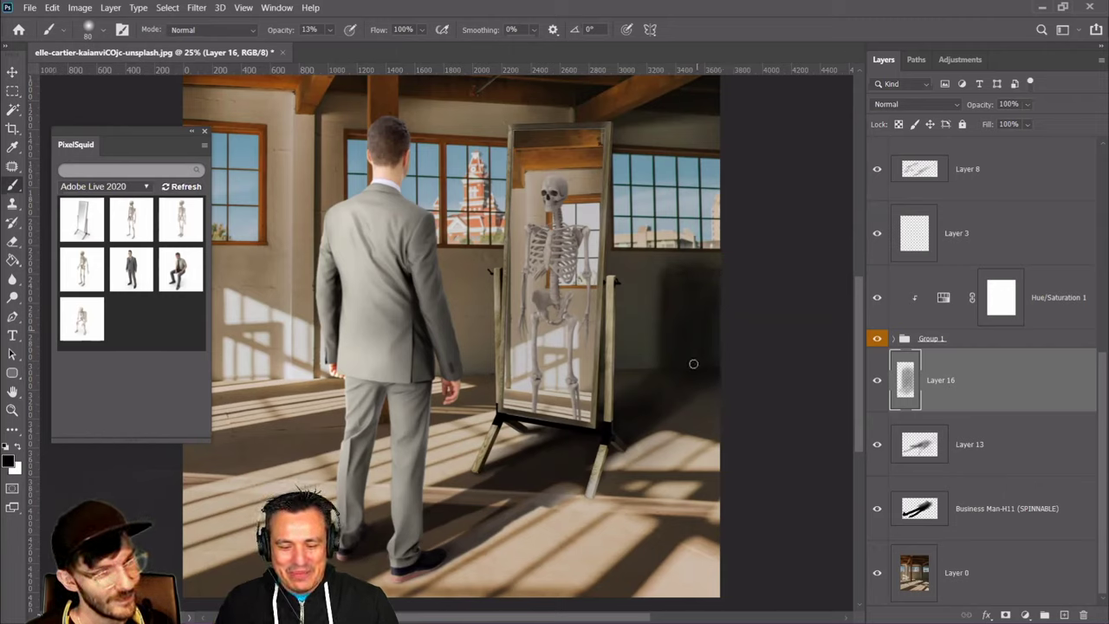
click(622, 441)
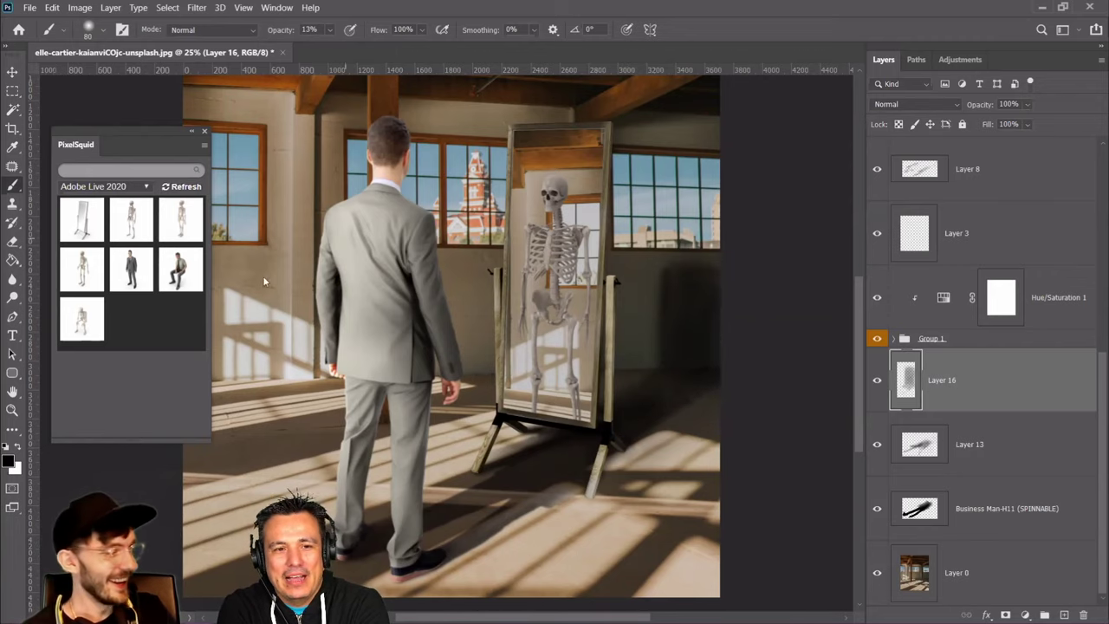
Soften Layer 16's wall shading with the 8% eraser, toggling the layer to compare
key(e)
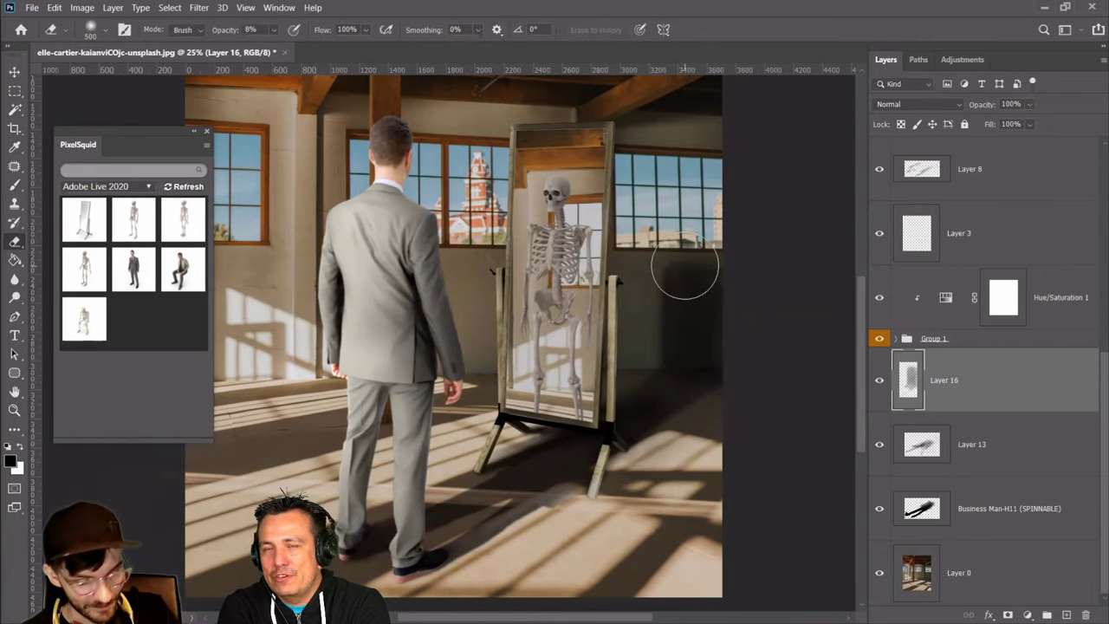
key(bracketright)
key(bracketright)
key(bracketright)
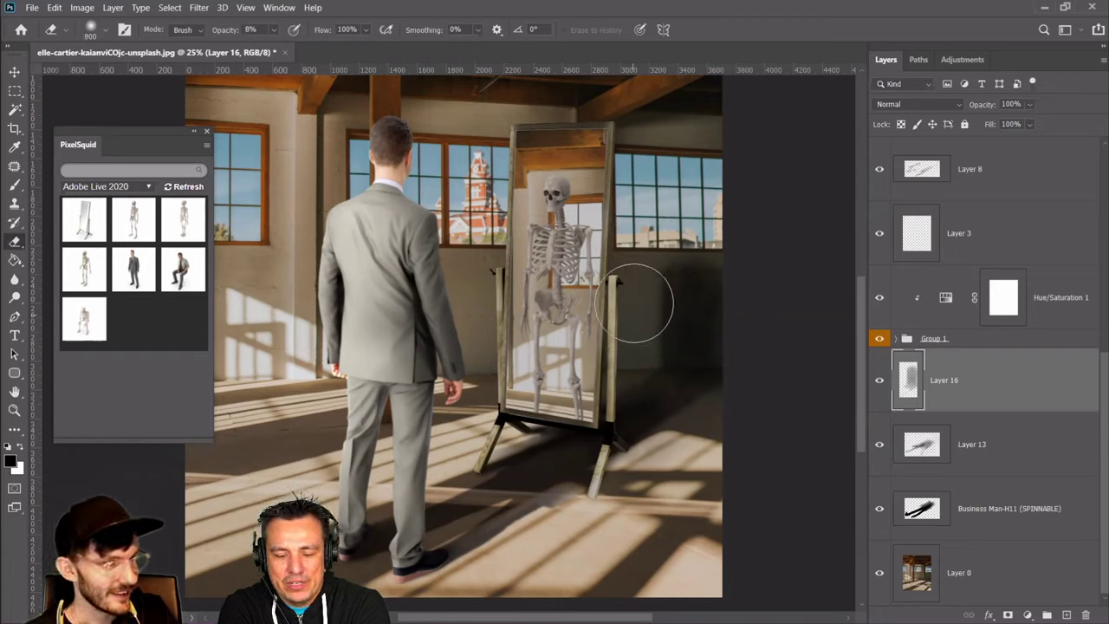
key(bracketleft)
key(bracketleft)
key(bracketleft)
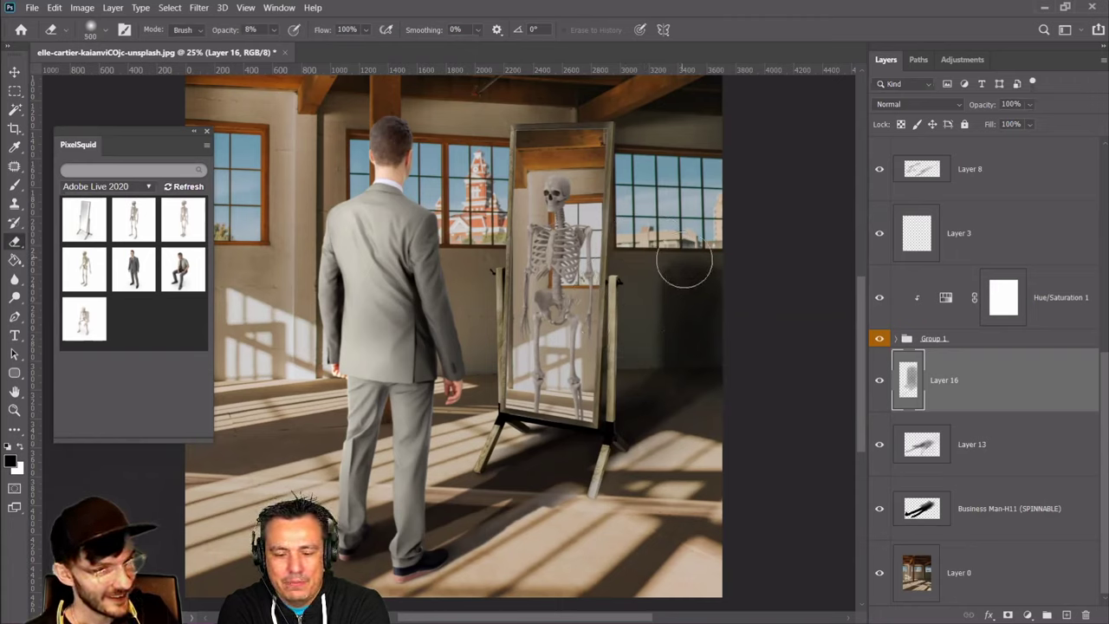
key(bracketright)
key(bracketright)
key(bracketleft)
key(bracketleft)
key(bracketleft)
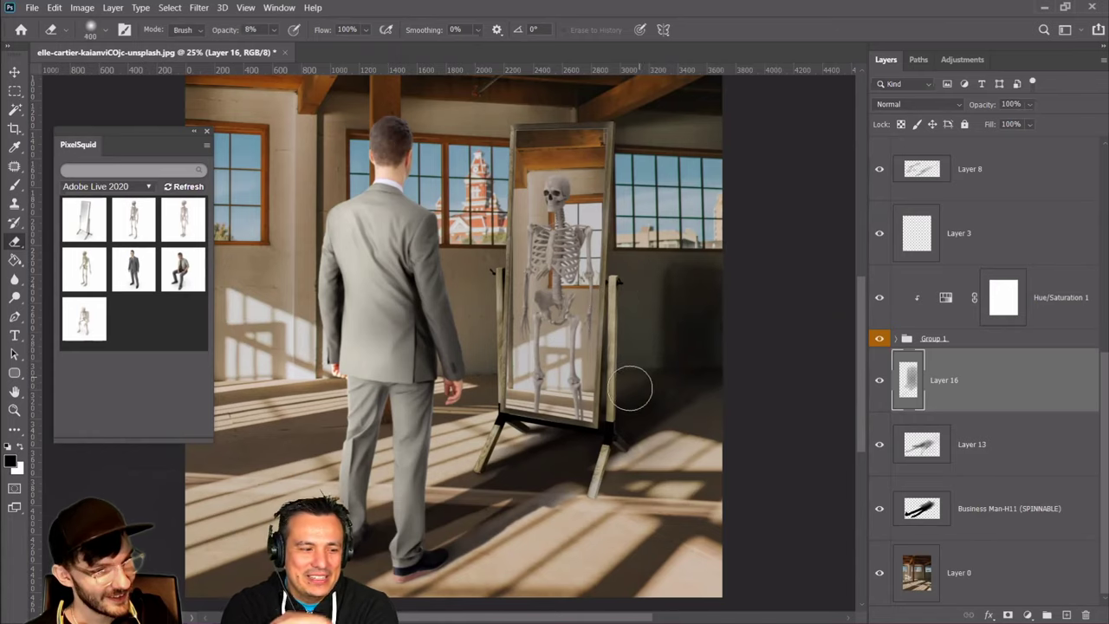
key(bracketright)
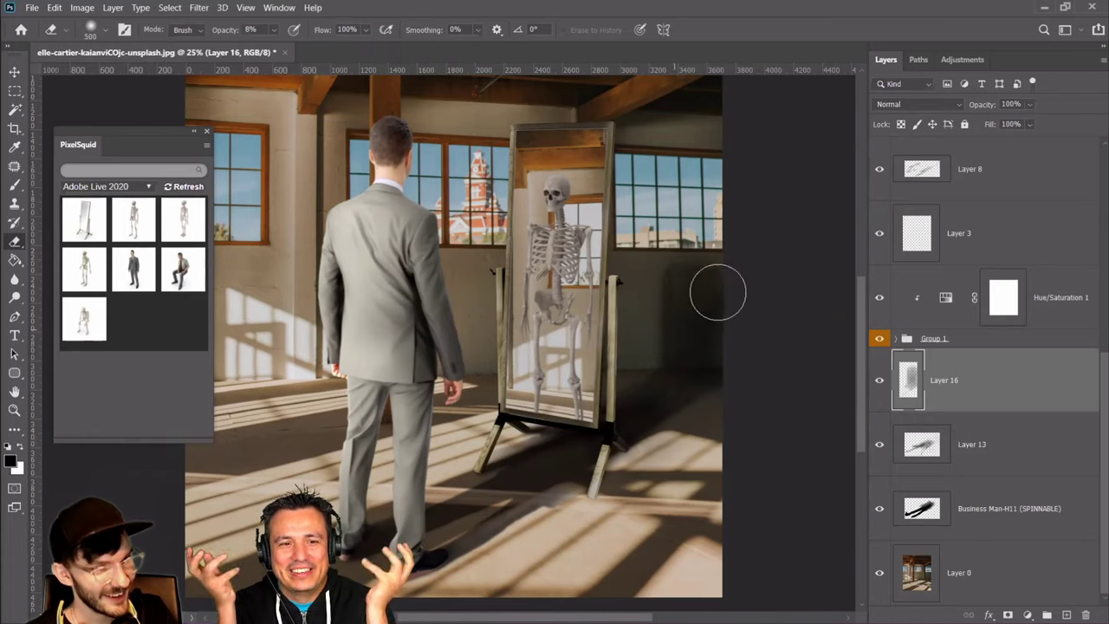
key(bracketleft)
key(bracketleft)
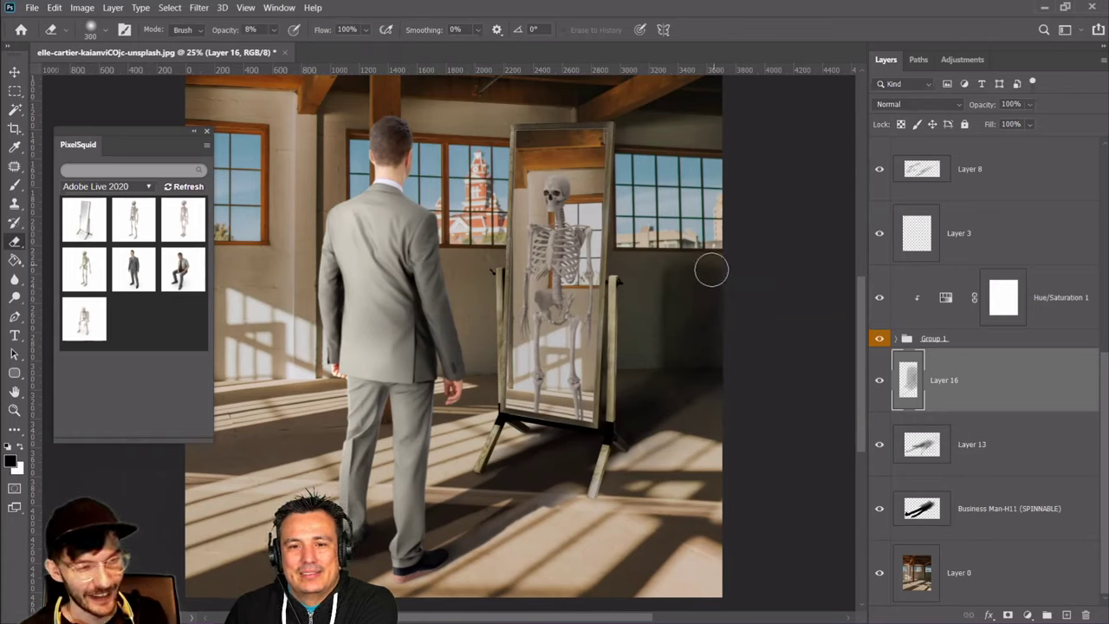
key(bracketleft)
key(bracketleft)
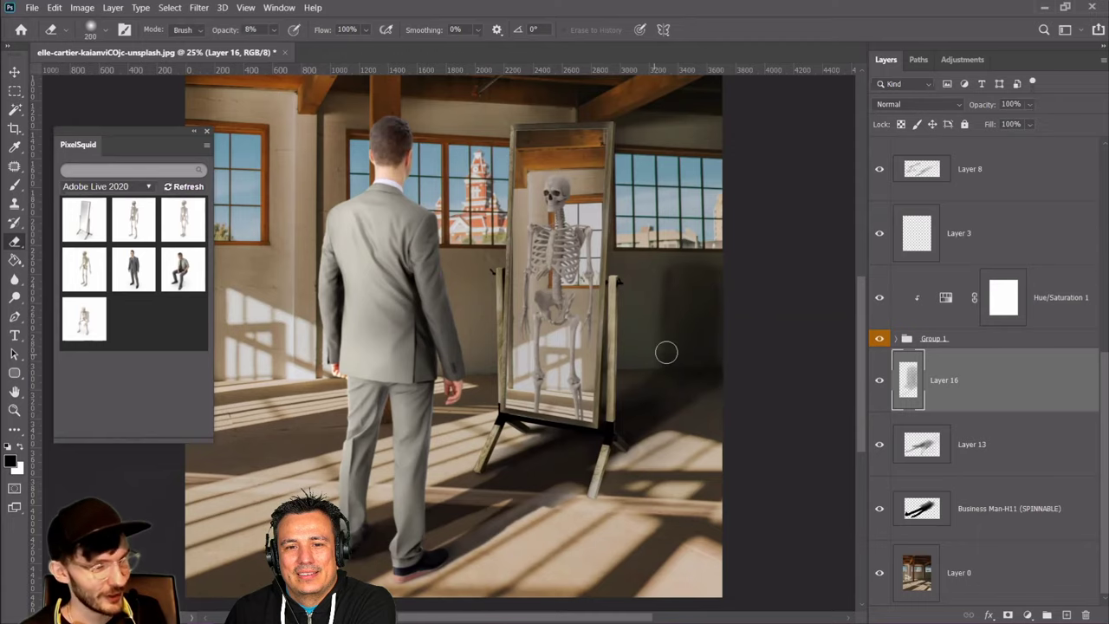
key(bracketright)
key(bracketright)
key(bracketleft)
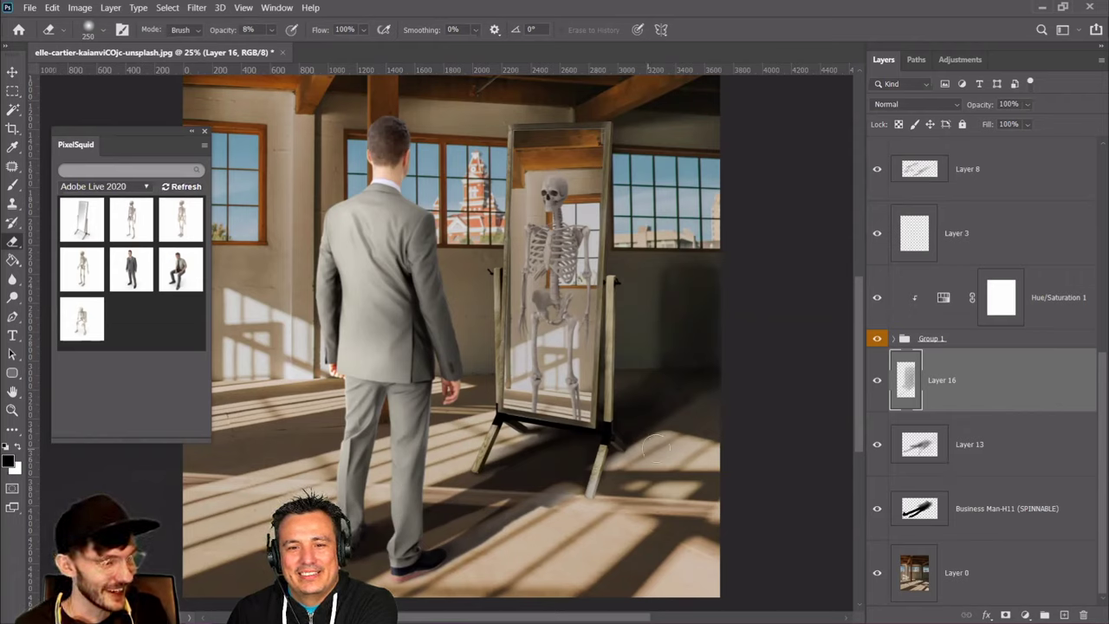
key(bracketright)
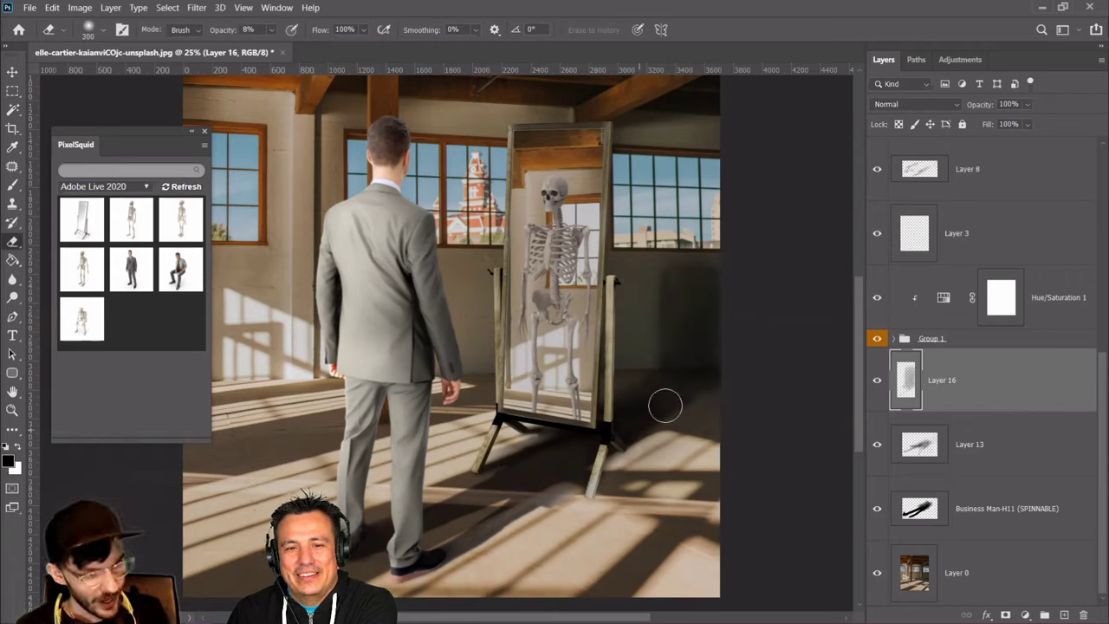
click(876, 382)
click(876, 382)
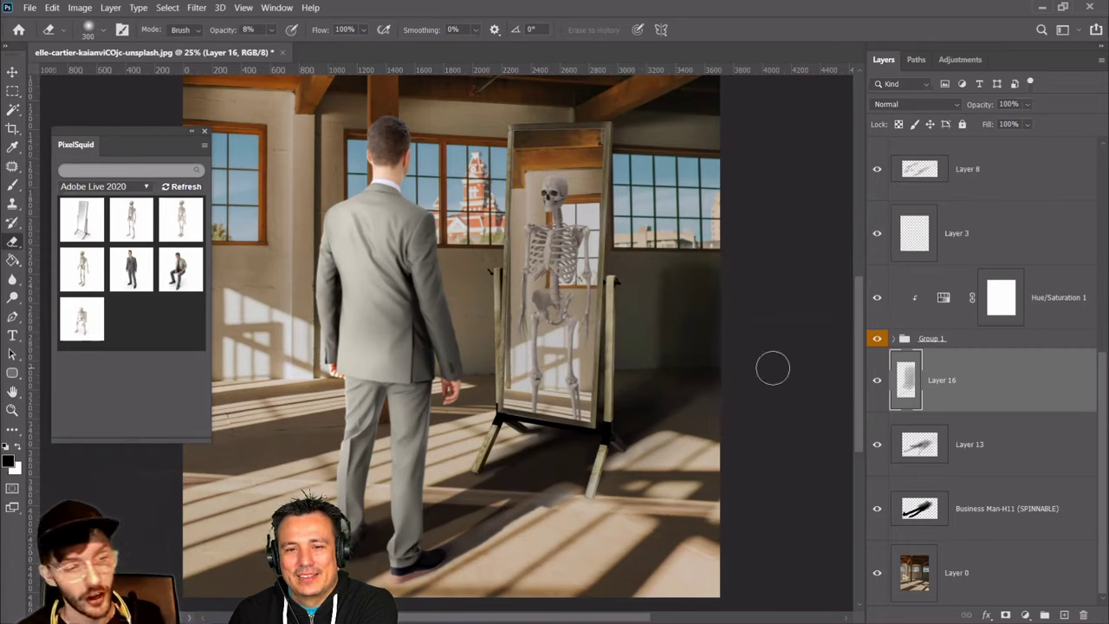
key(bracketleft)
key(bracketleft)
key(bracketleft)
key(bracketleft)
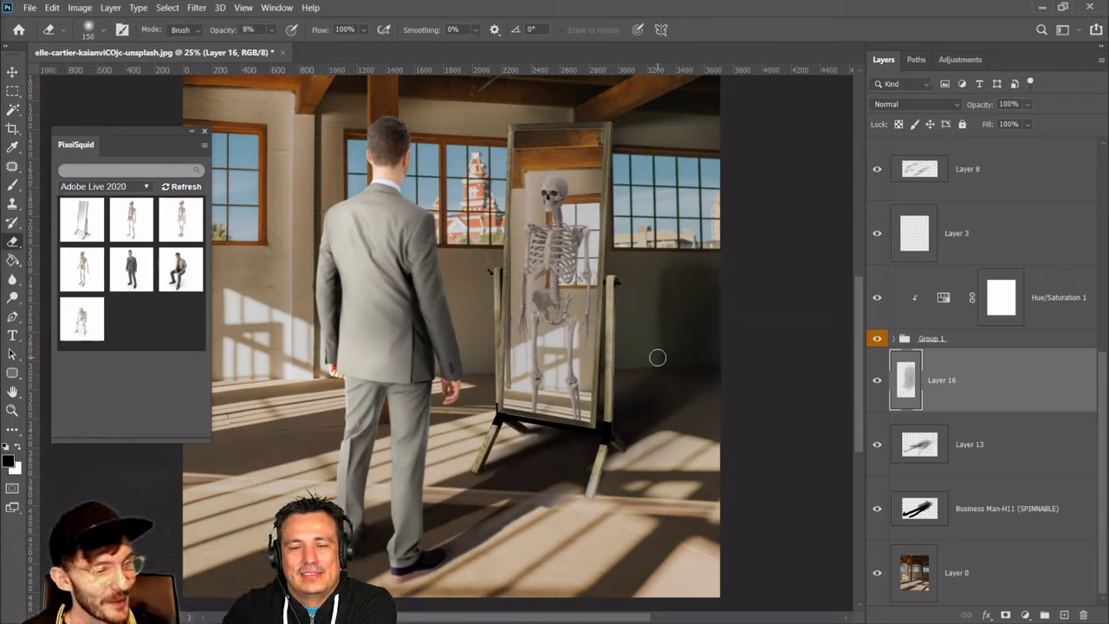
key(bracketleft)
key(bracketleft)
key(bracketleft)
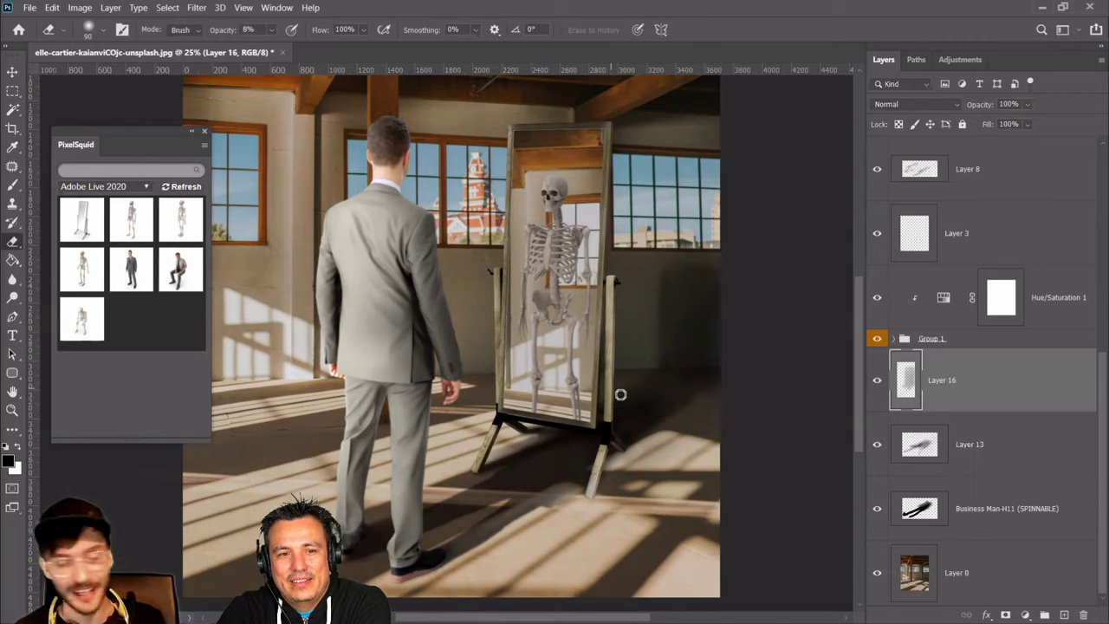
click(876, 381)
click(878, 382)
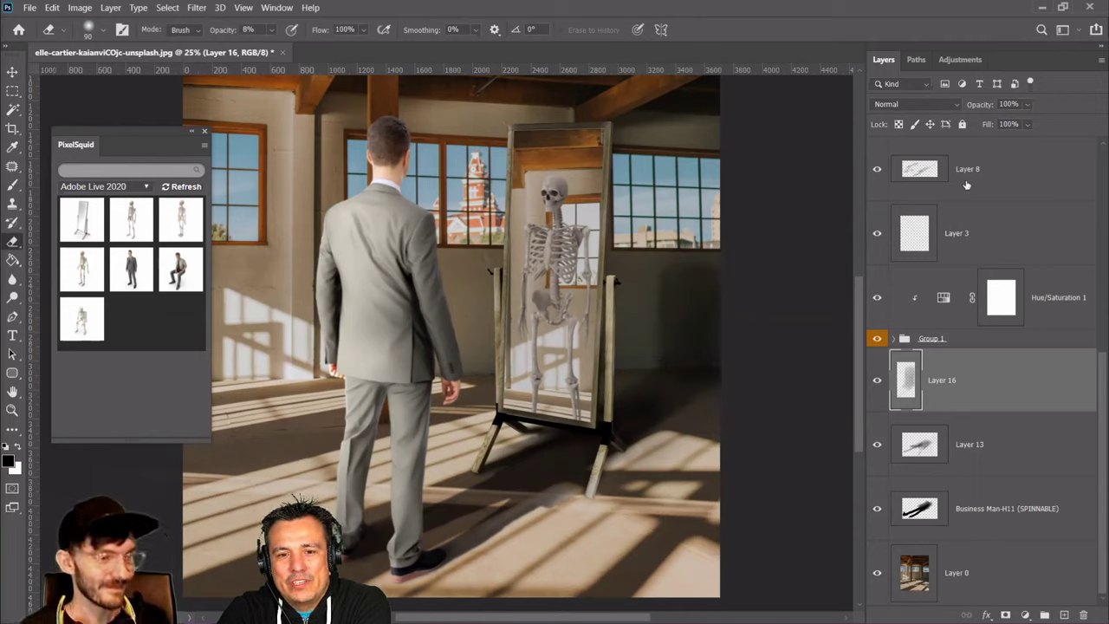
Lower the opacity of Layer 16 and of Layer 13's floor shadow to about 60% (59%)
drag(1016, 124, 1018, 124)
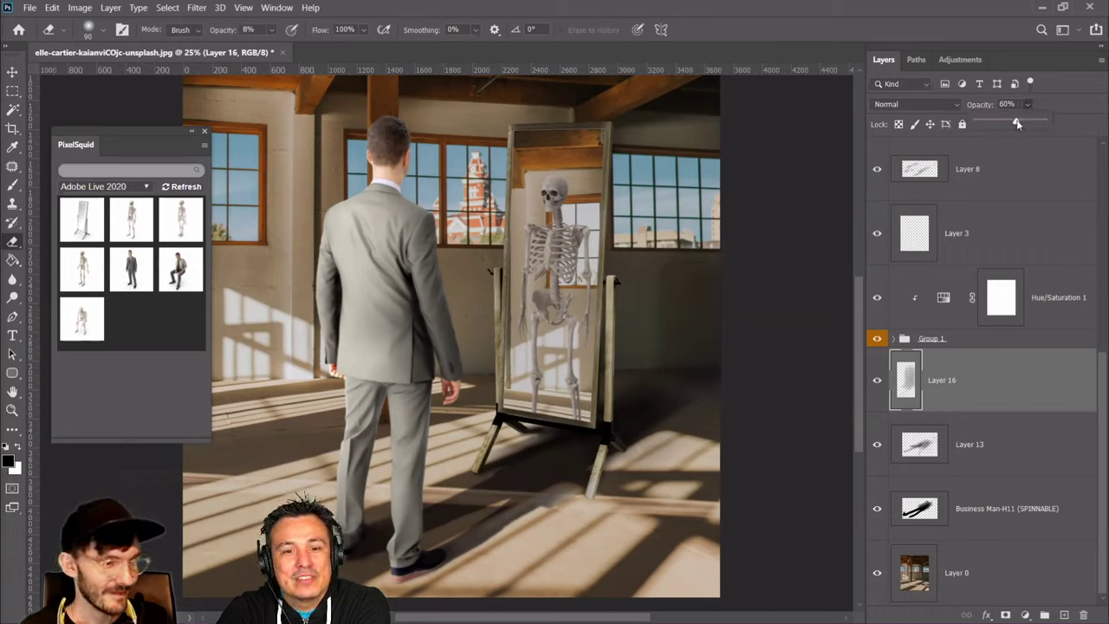
click(930, 459)
click(1029, 106)
drag(1041, 122, 1016, 116)
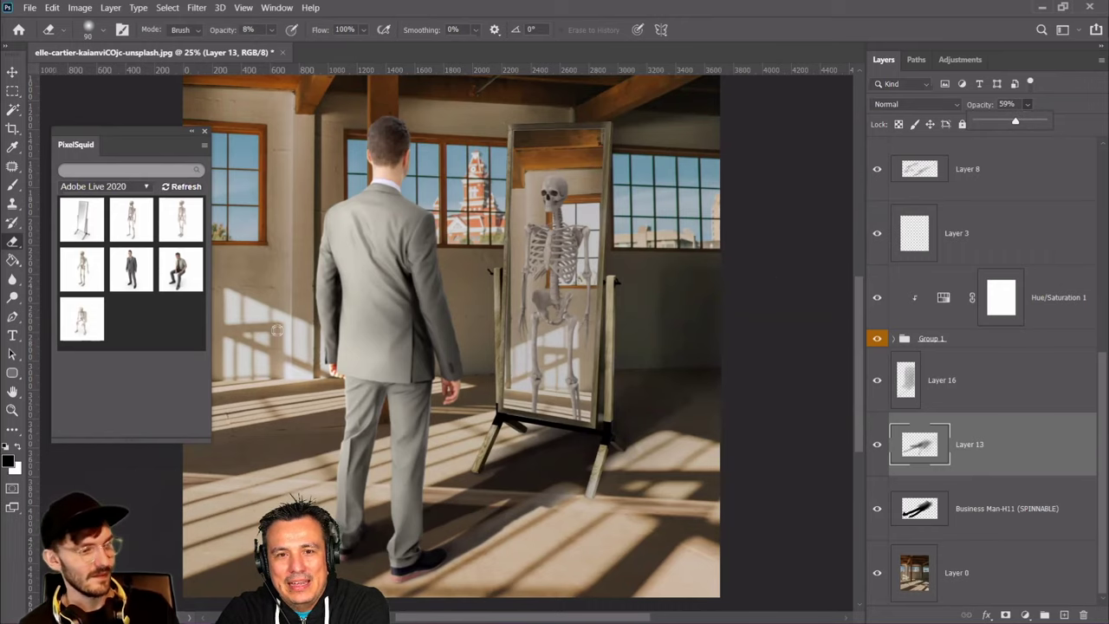
click(12, 72)
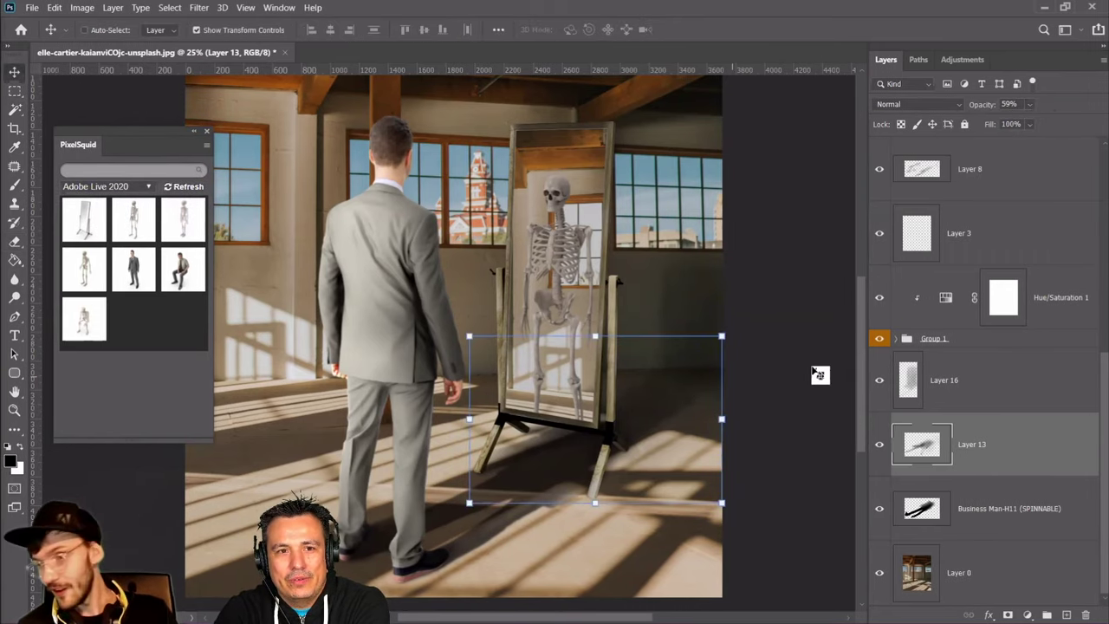
Expand Group 1 and select Layer 14 inside the mirror group
click(924, 230)
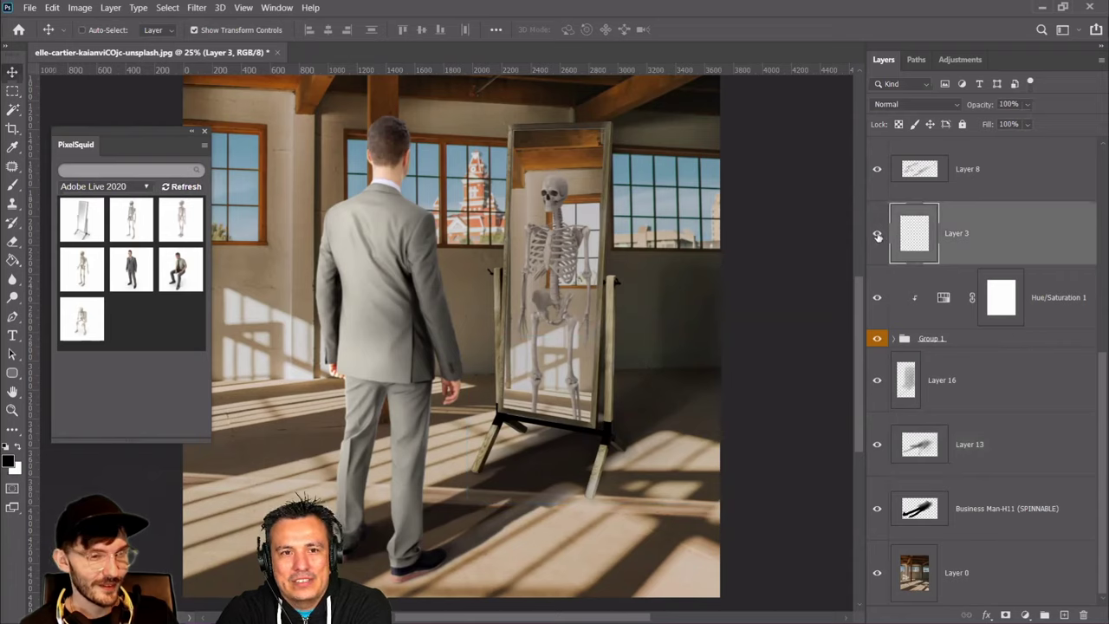
click(895, 338)
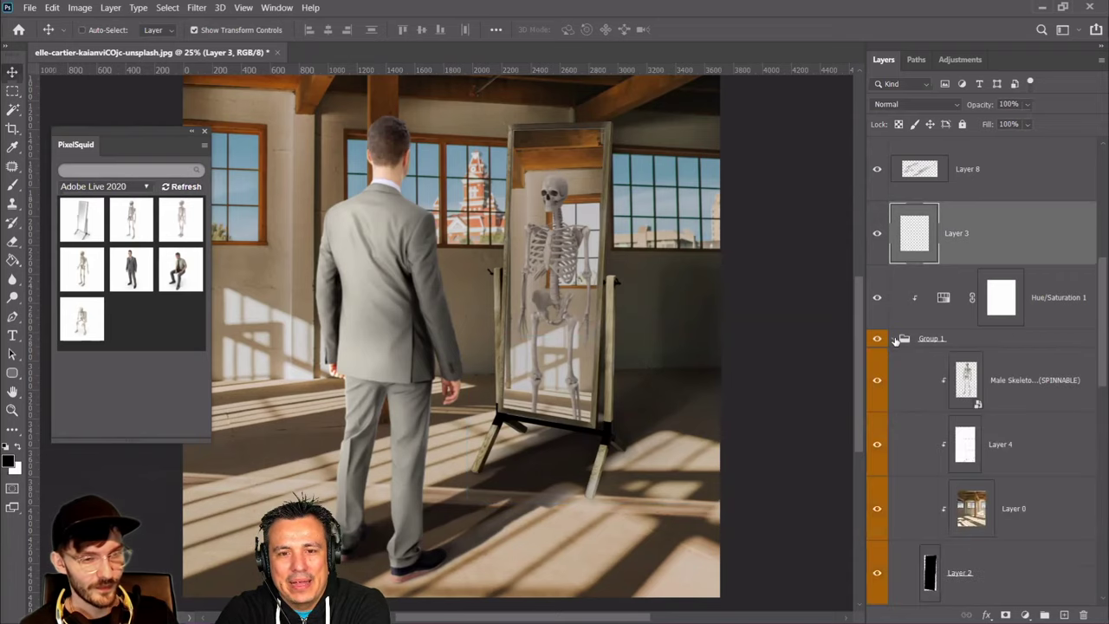
click(983, 443)
scroll(984, 451, down, 3)
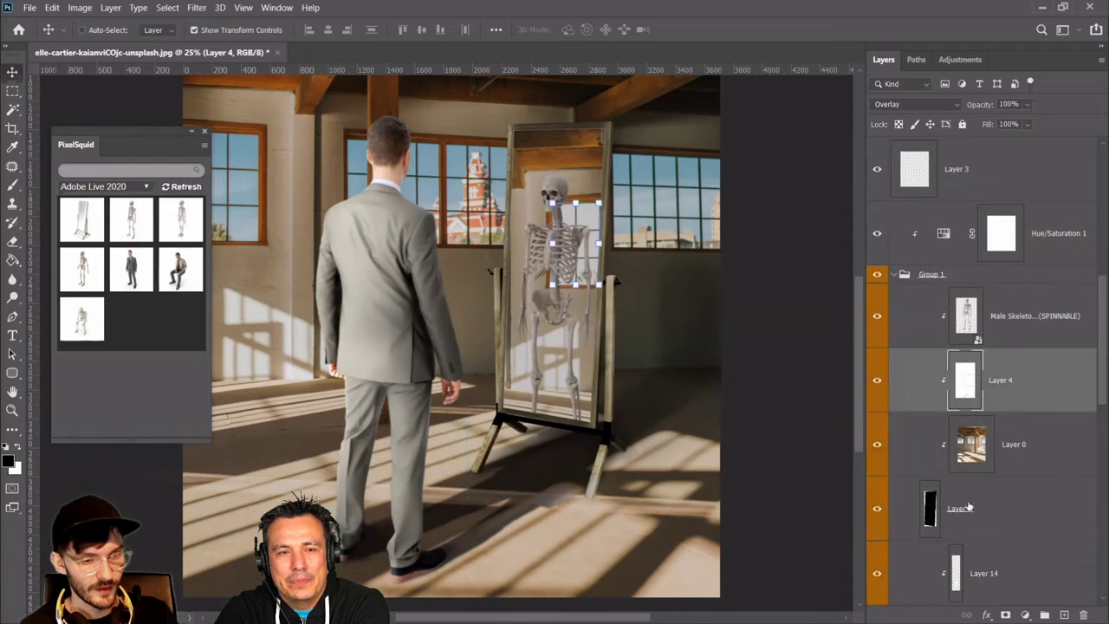
click(939, 446)
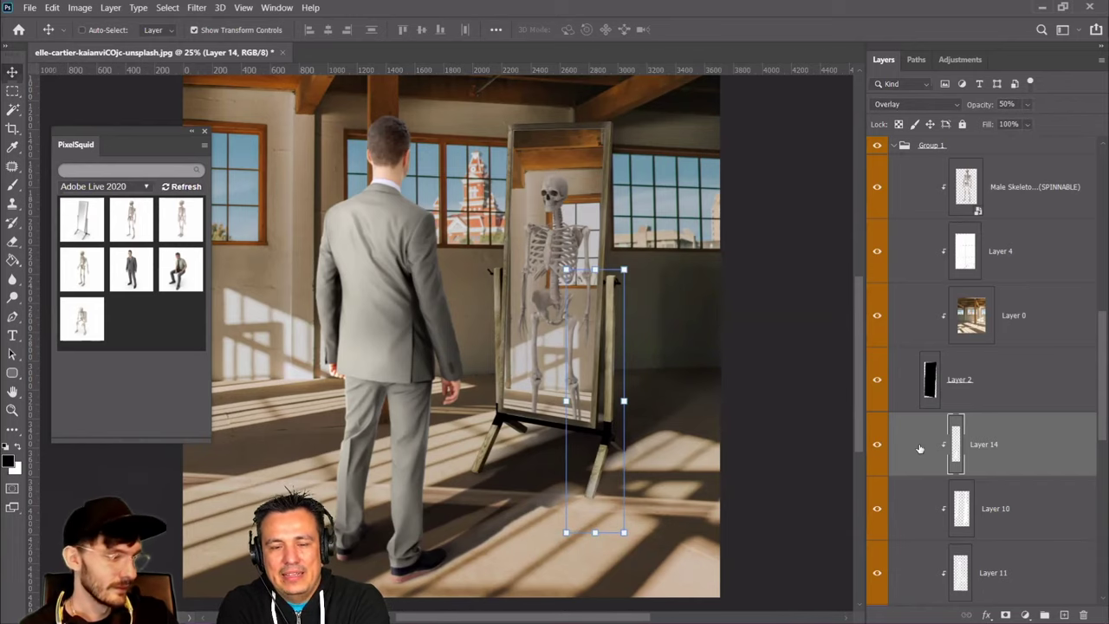
Add Layer 17 clipped to the mirror, paint a light stroke near its front leg, and set Overlay
click(1064, 615)
right_click(1010, 448)
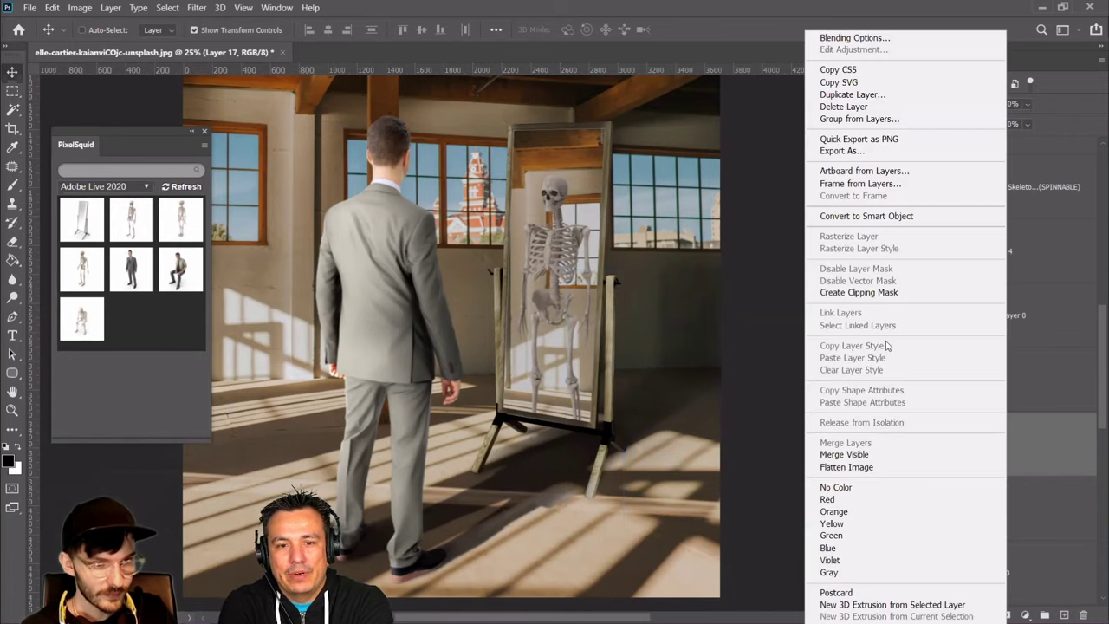
click(866, 299)
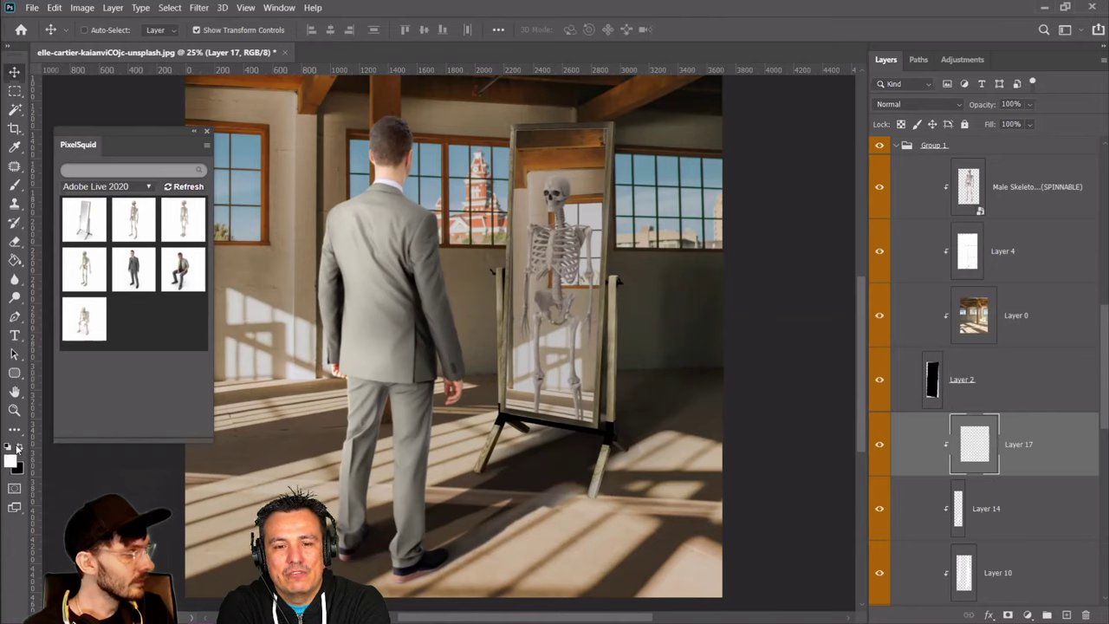
click(14, 184)
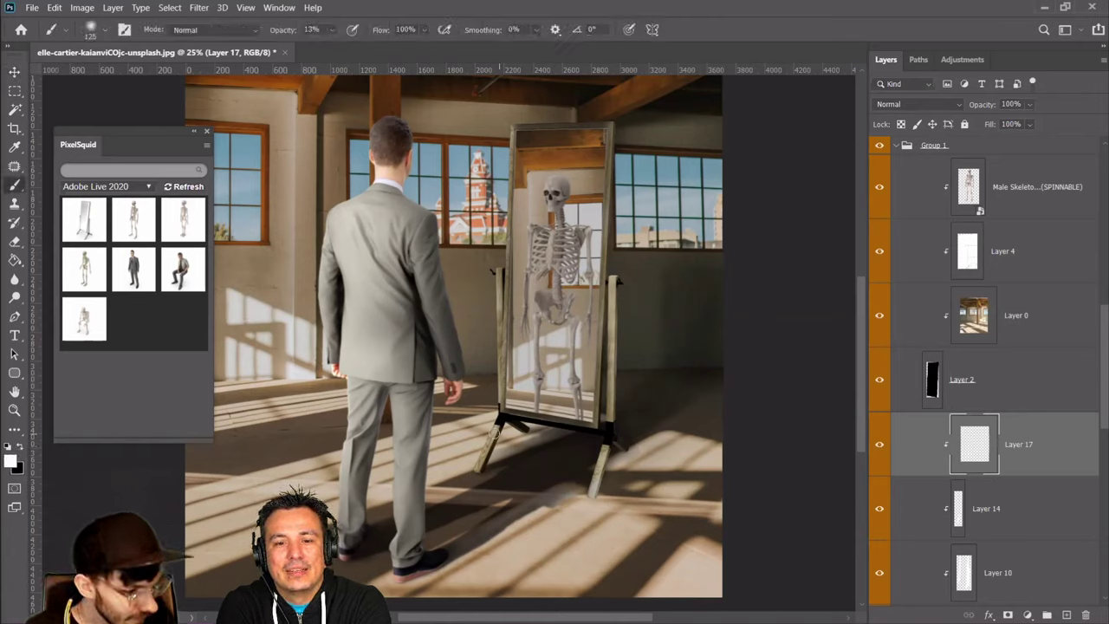
mouse_move(480, 451)
mouse_down()
mouse_move(487, 433)
mouse_move(466, 488)
mouse_up()
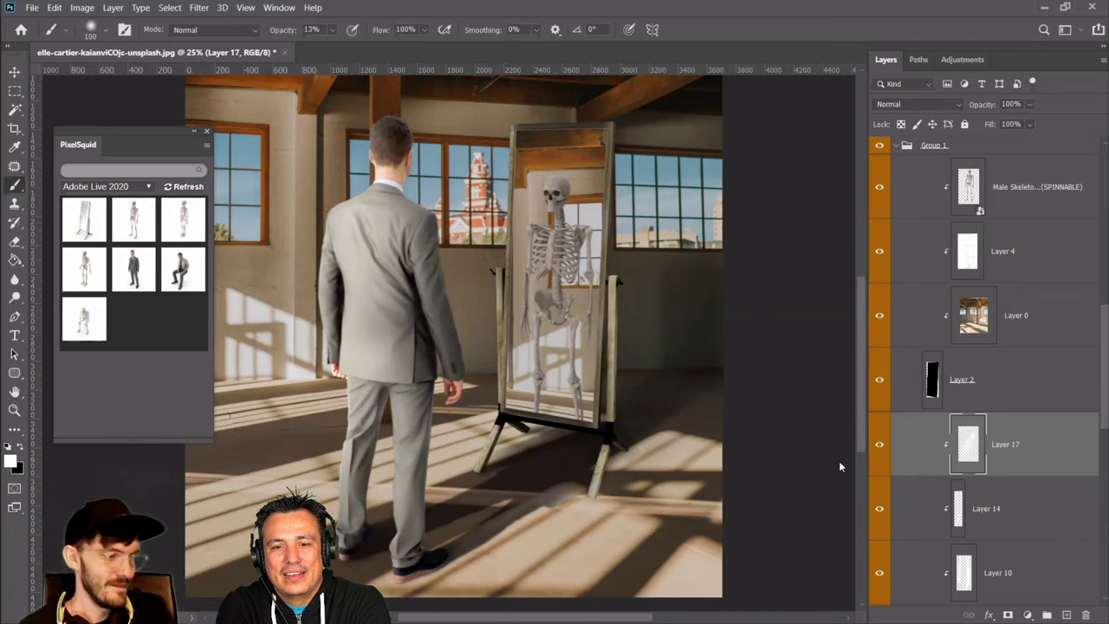
click(910, 104)
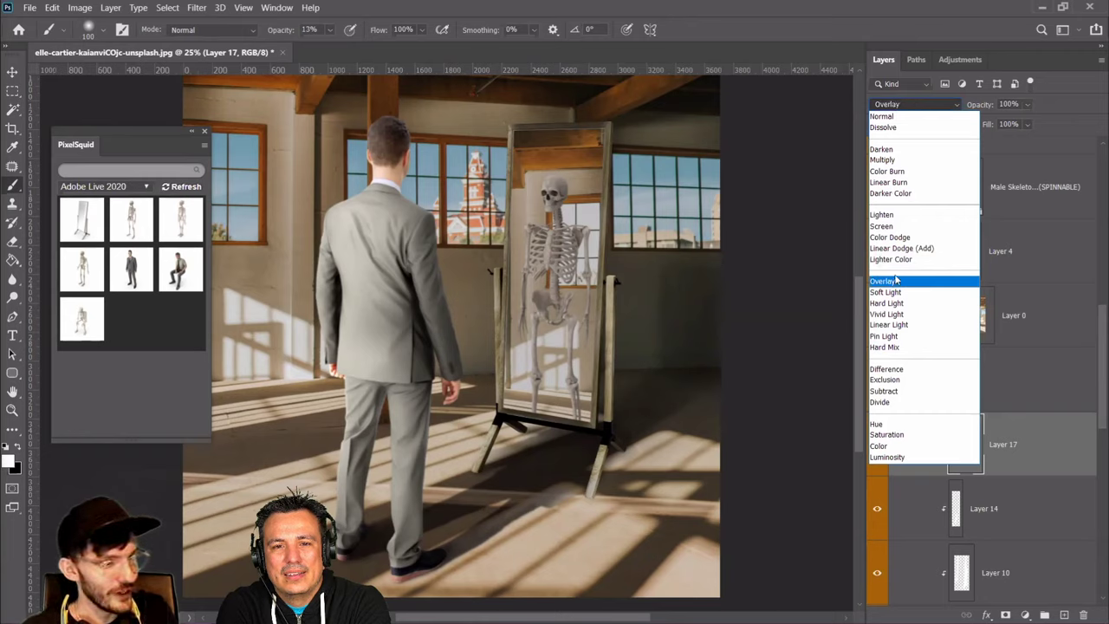
click(884, 283)
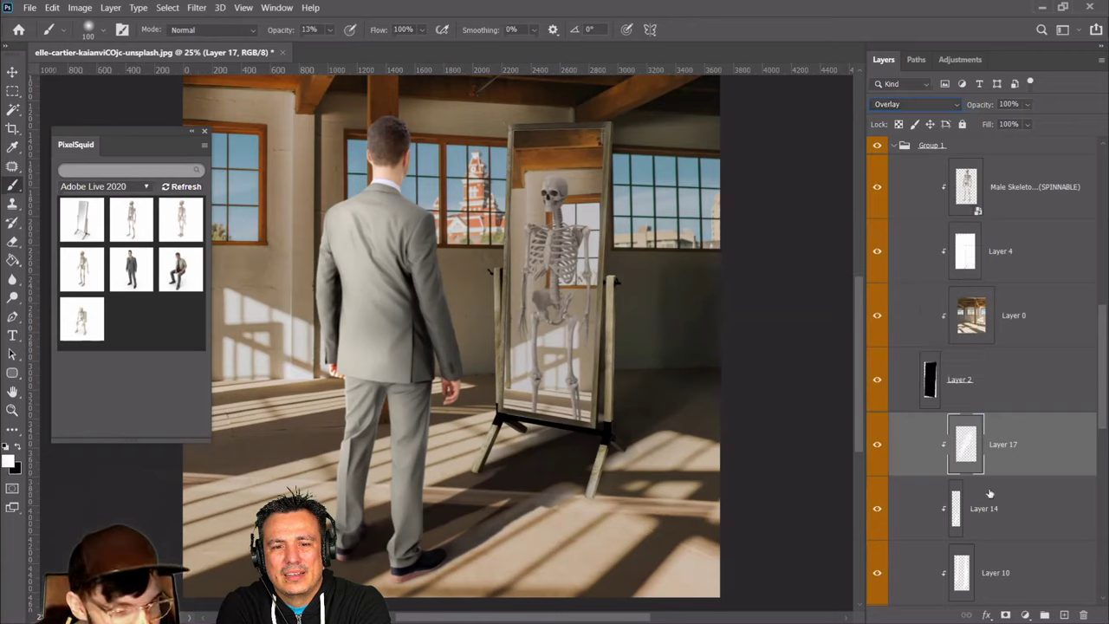
click(994, 513)
On a new Layer 18, paint a faint black shadow under the mirror and compare it on and off
click(1064, 614)
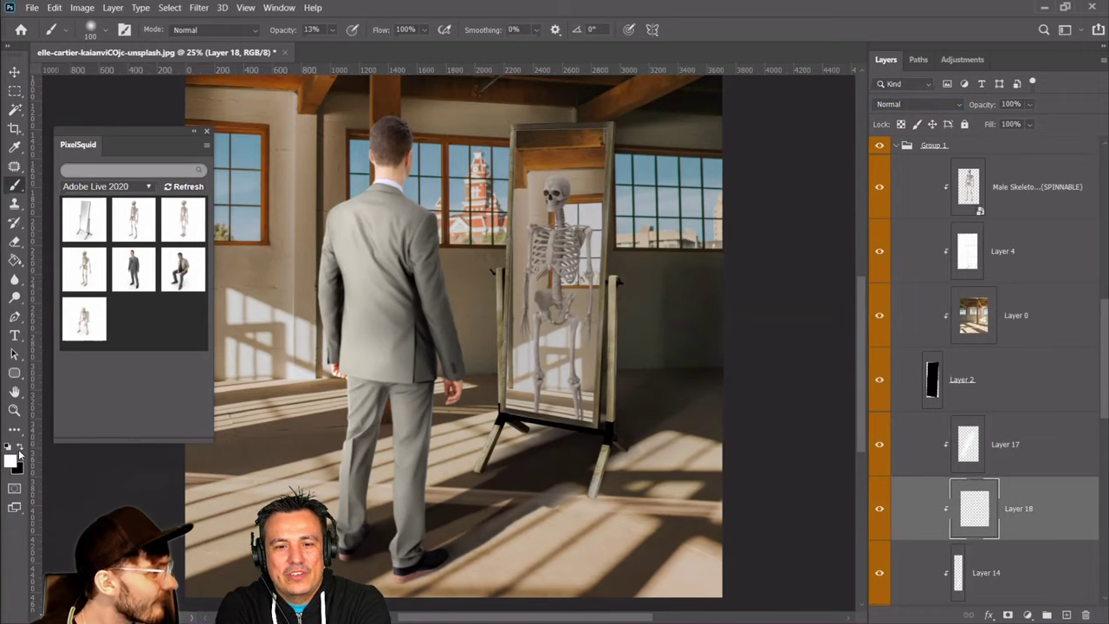
click(19, 450)
key(bracketleft)
key(bracketleft)
key(bracketleft)
drag(475, 472, 485, 475)
key(bracketleft)
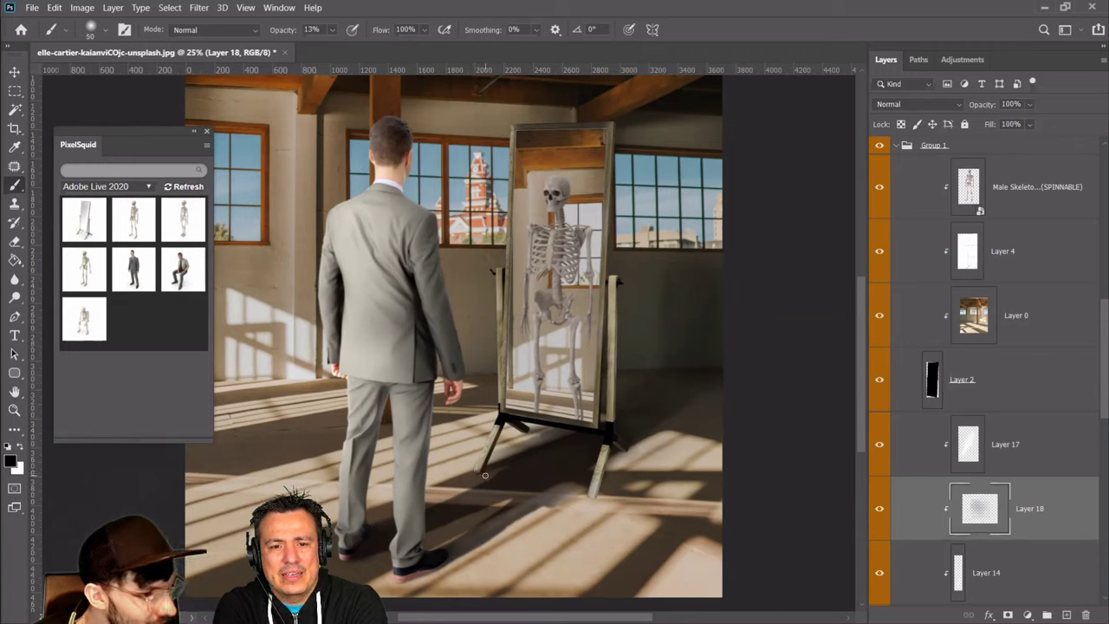
click(880, 515)
click(880, 514)
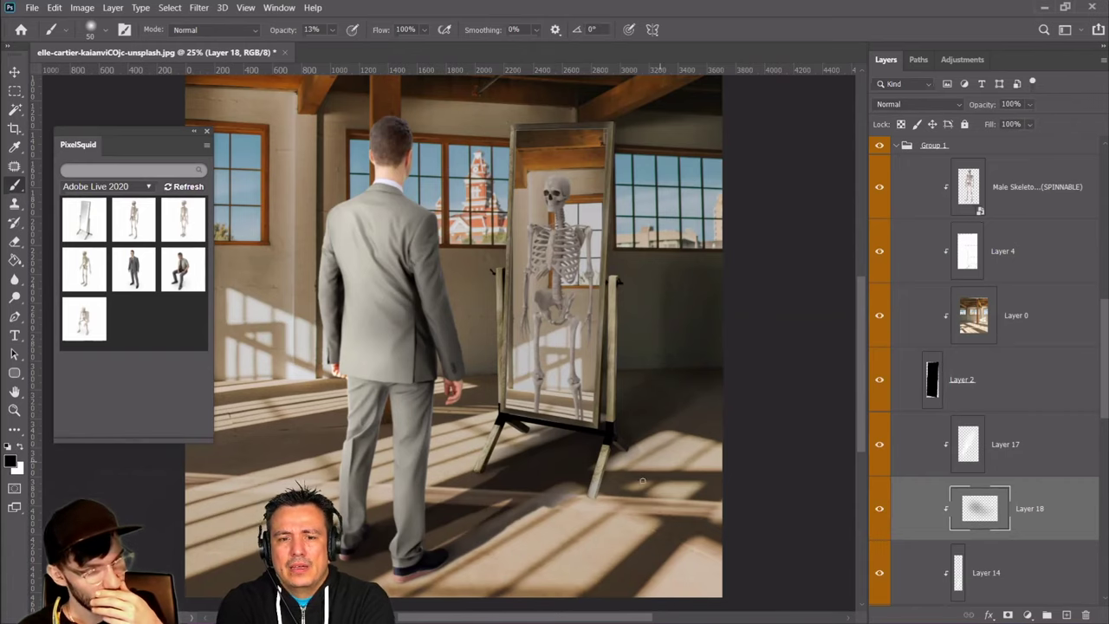
scroll(944, 507, down, 10)
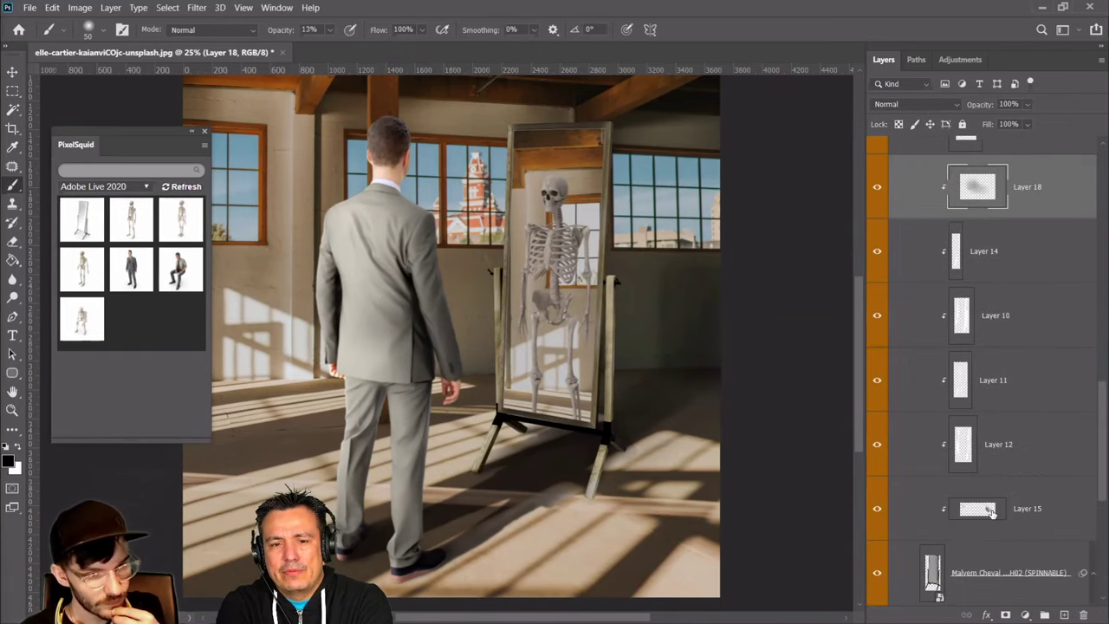
click(908, 480)
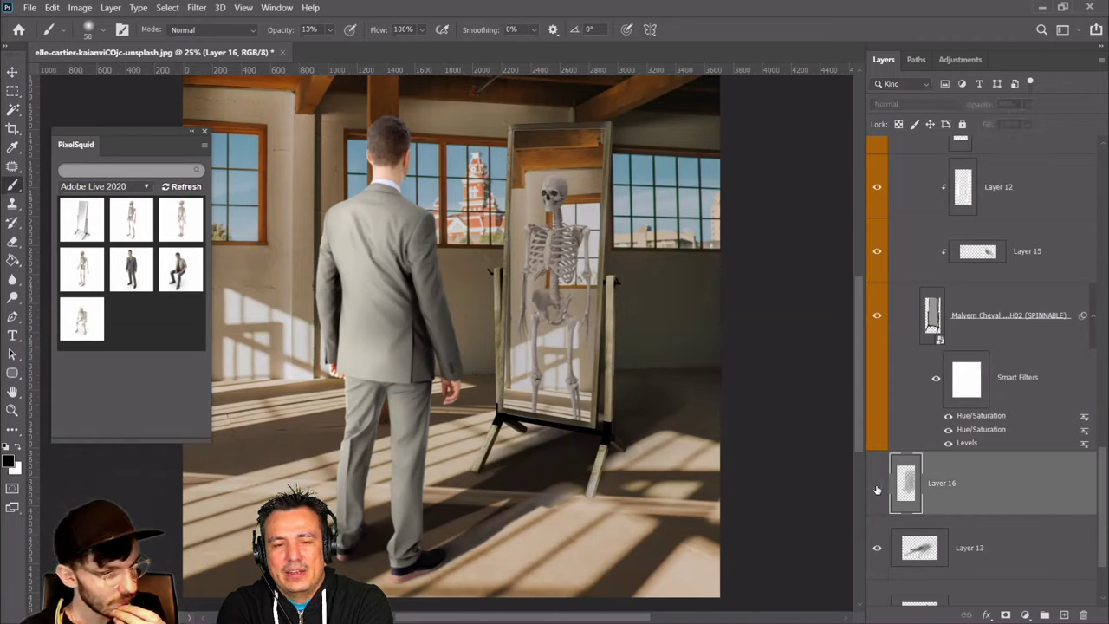
scroll(934, 506, down, 1)
click(914, 488)
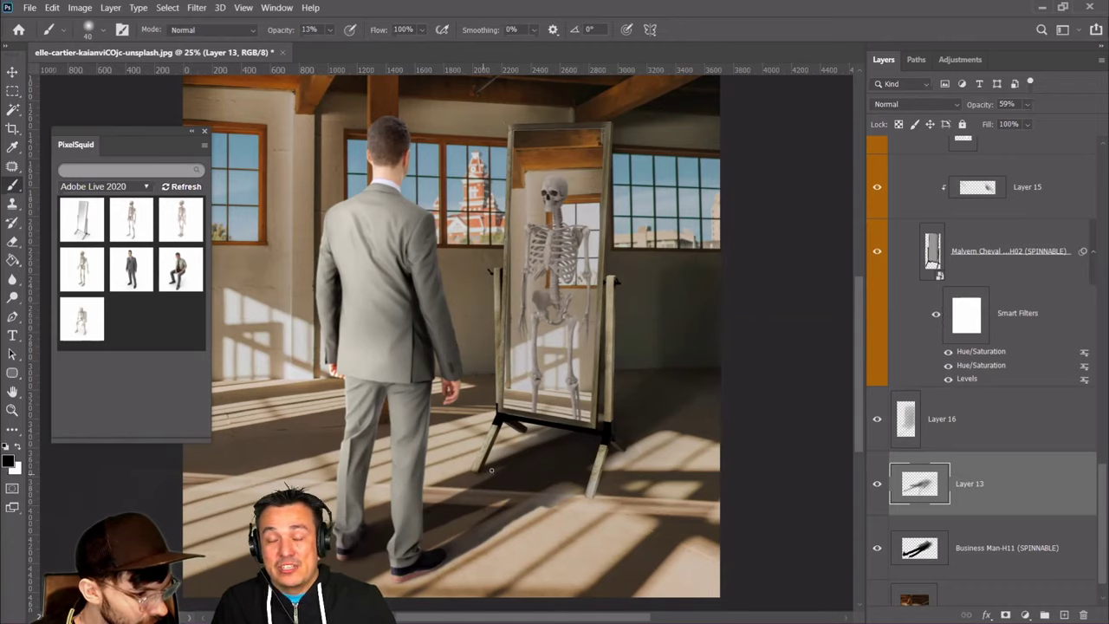
click(12, 241)
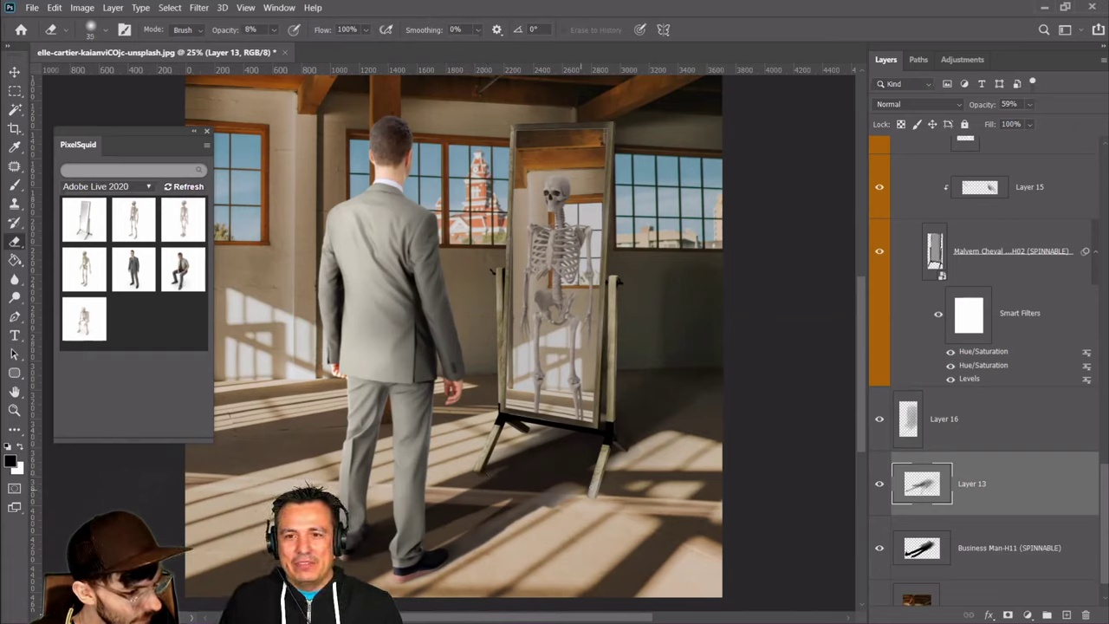
click(880, 484)
click(880, 484)
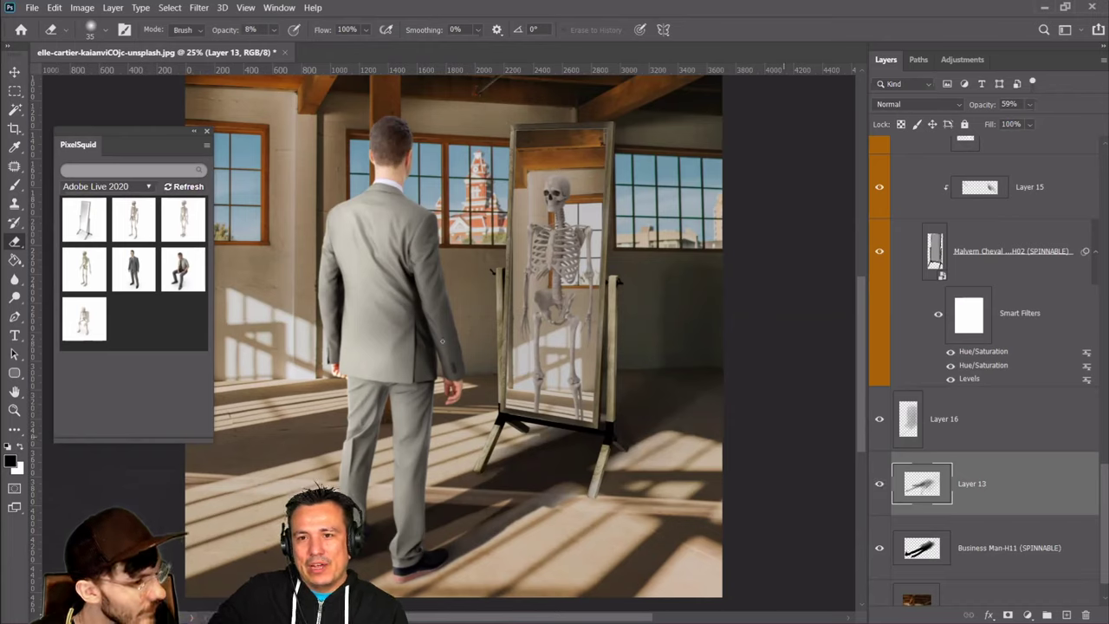
drag(285, 48, 369, 40)
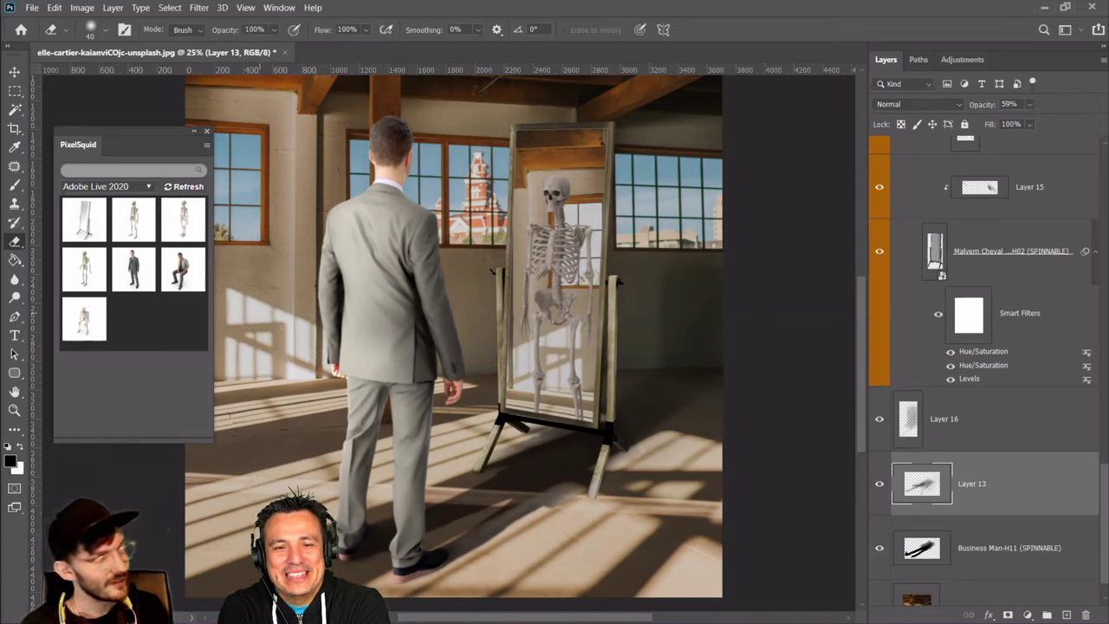
click(19, 185)
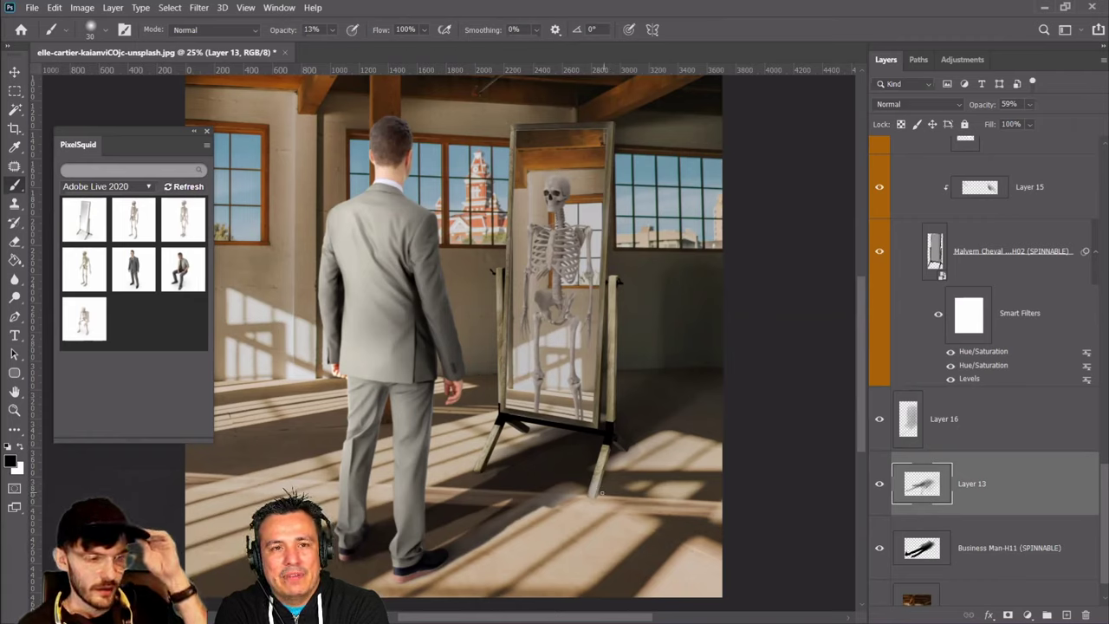
click(881, 484)
click(880, 485)
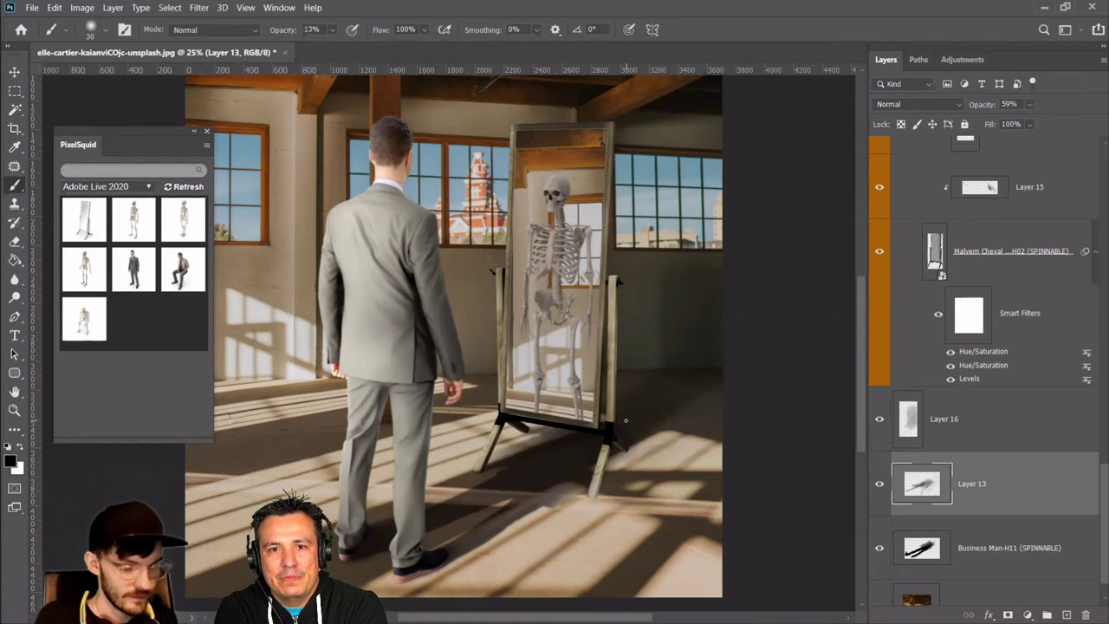
key(ctrl+minus)
key(ctrl+minus)
key(ctrl+plus)
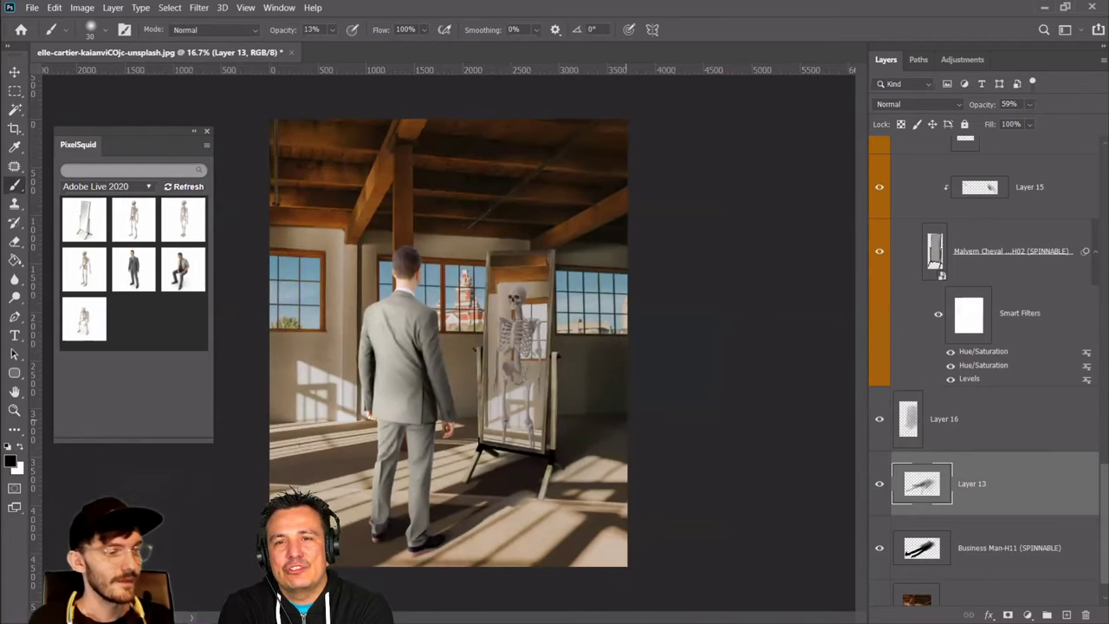
Apply Levels to the Male Skeleton layer with input values 17, 1.00 and 209
key(v)
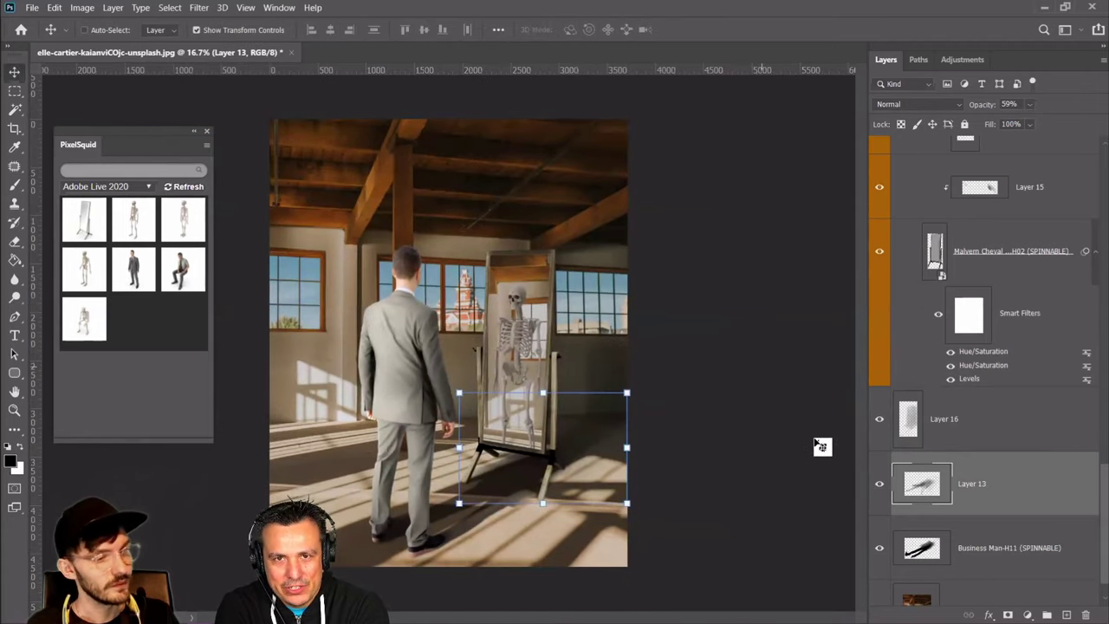
scroll(970, 407, up, 10)
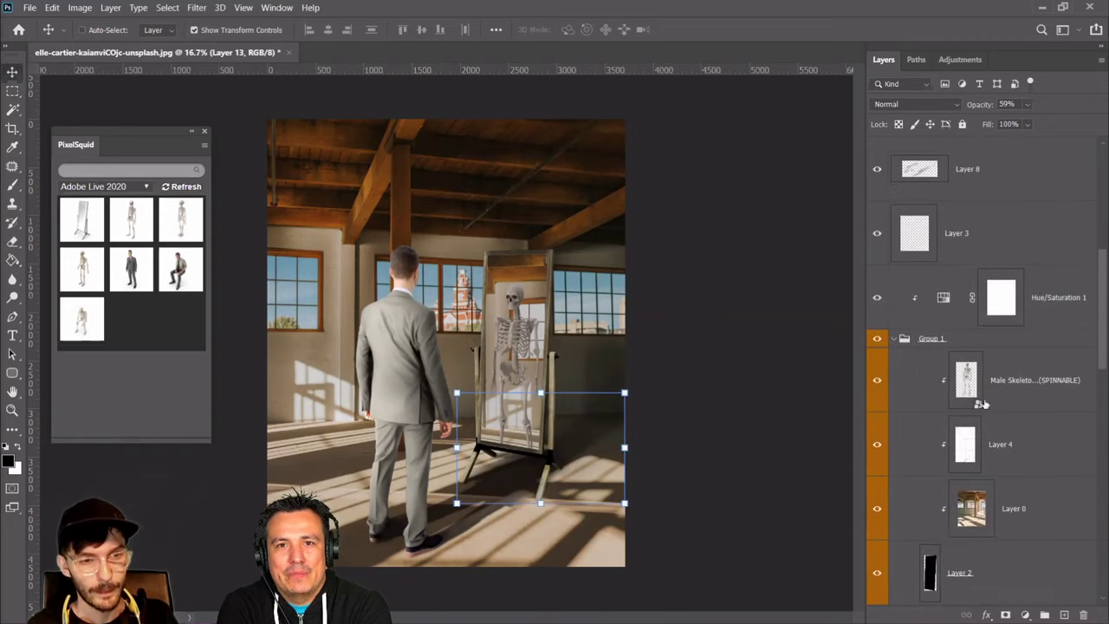
click(984, 395)
click(985, 395)
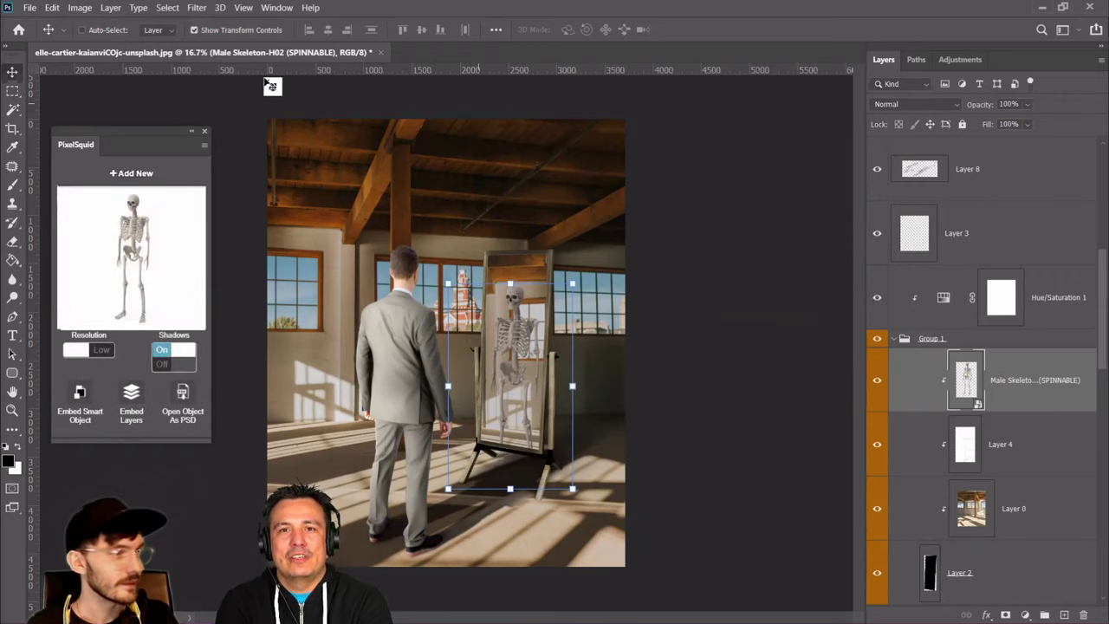
click(79, 7)
mouse_move(105, 42)
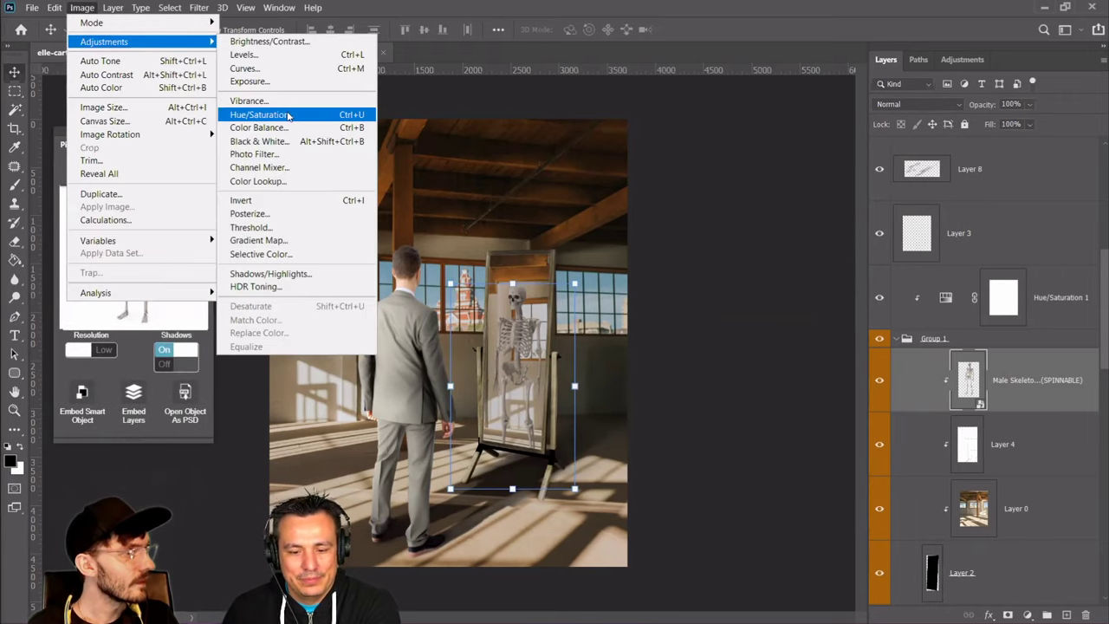
click(273, 55)
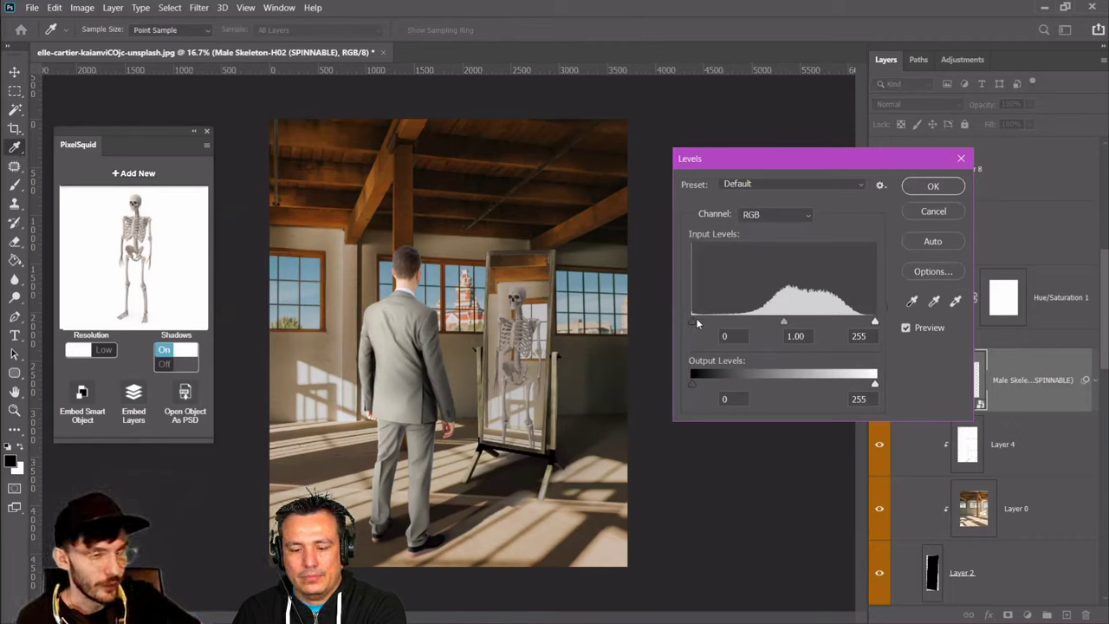
drag(693, 322, 704, 322)
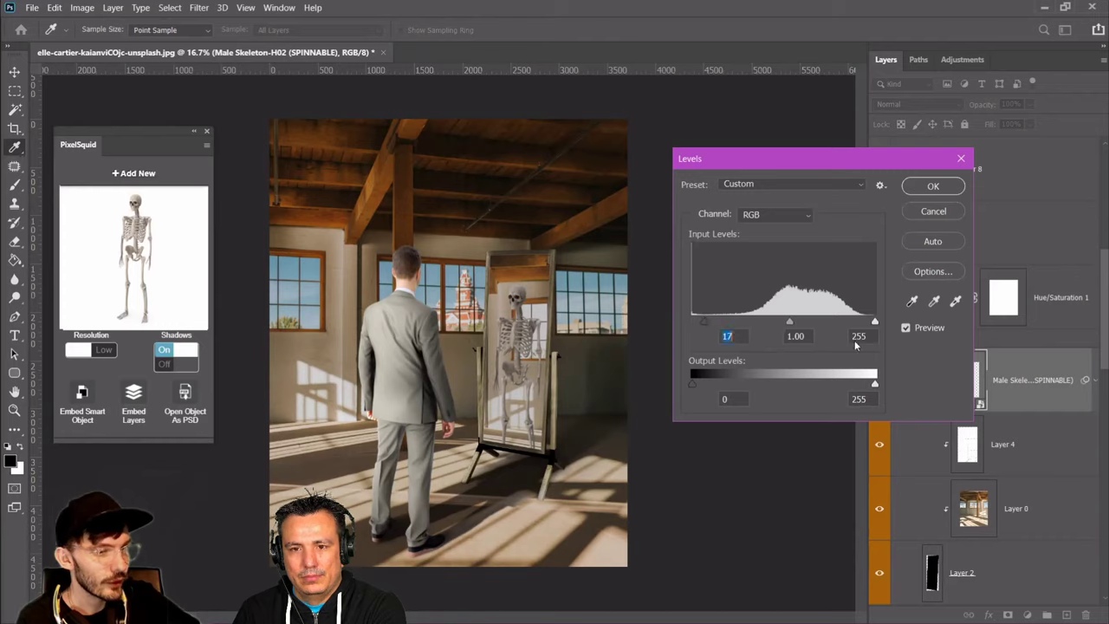
drag(877, 320, 841, 317)
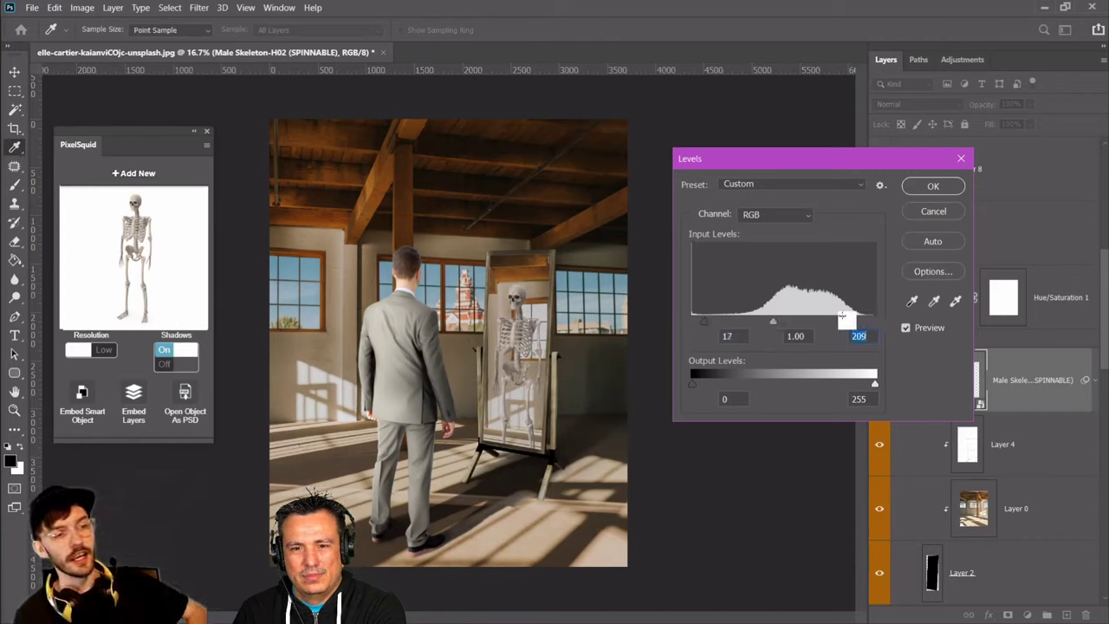
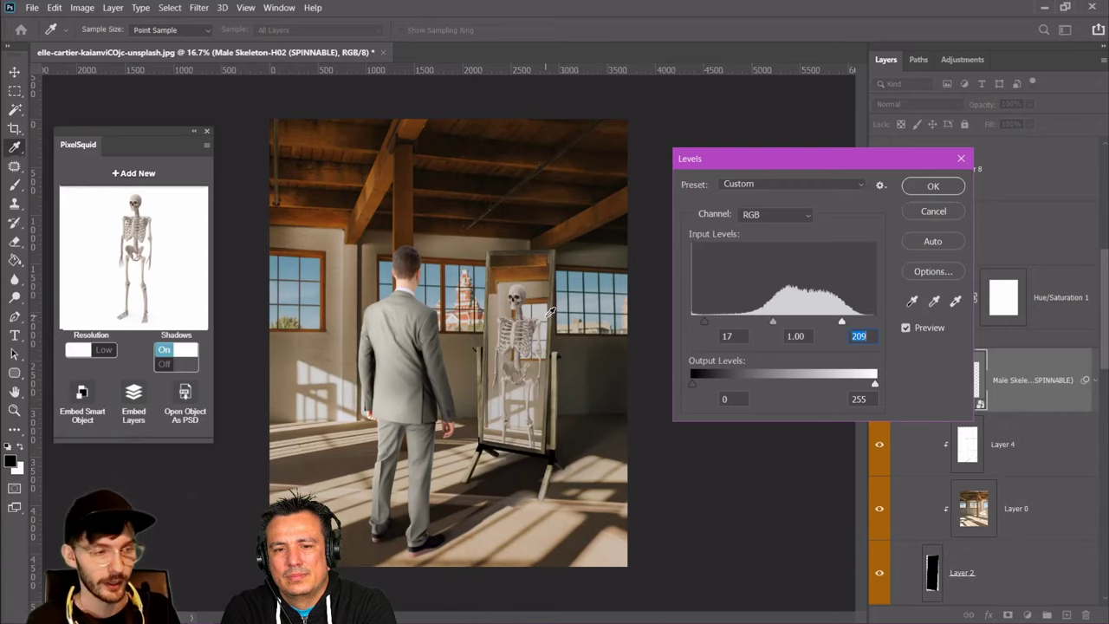
Apply the Levels adjustment and release the skeleton layer's clipping mask
click(933, 185)
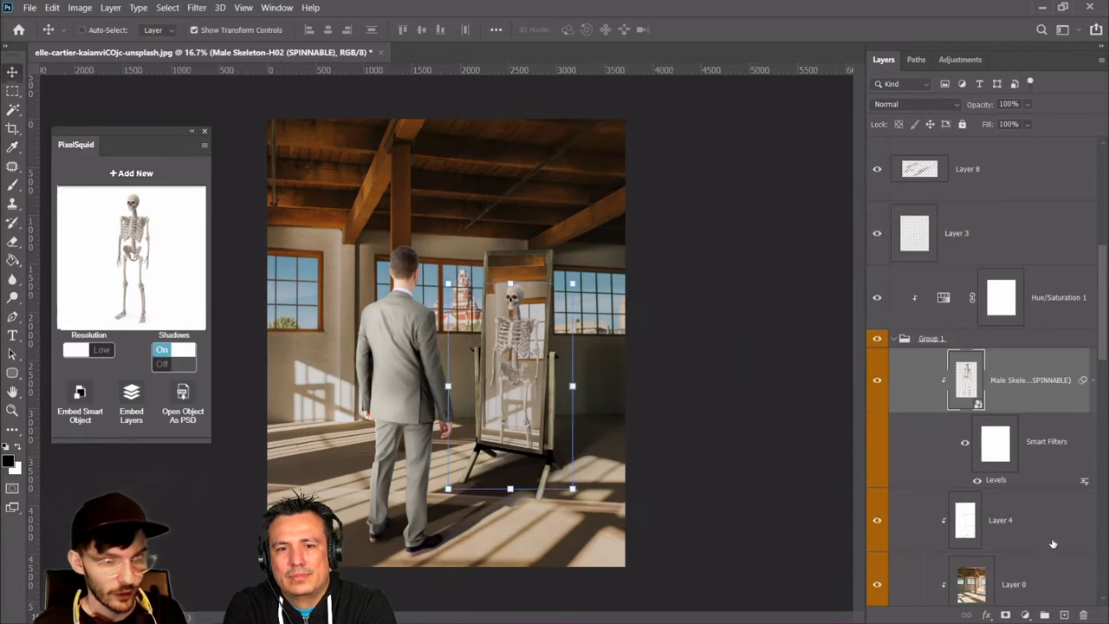
right_click(1021, 374)
click(903, 327)
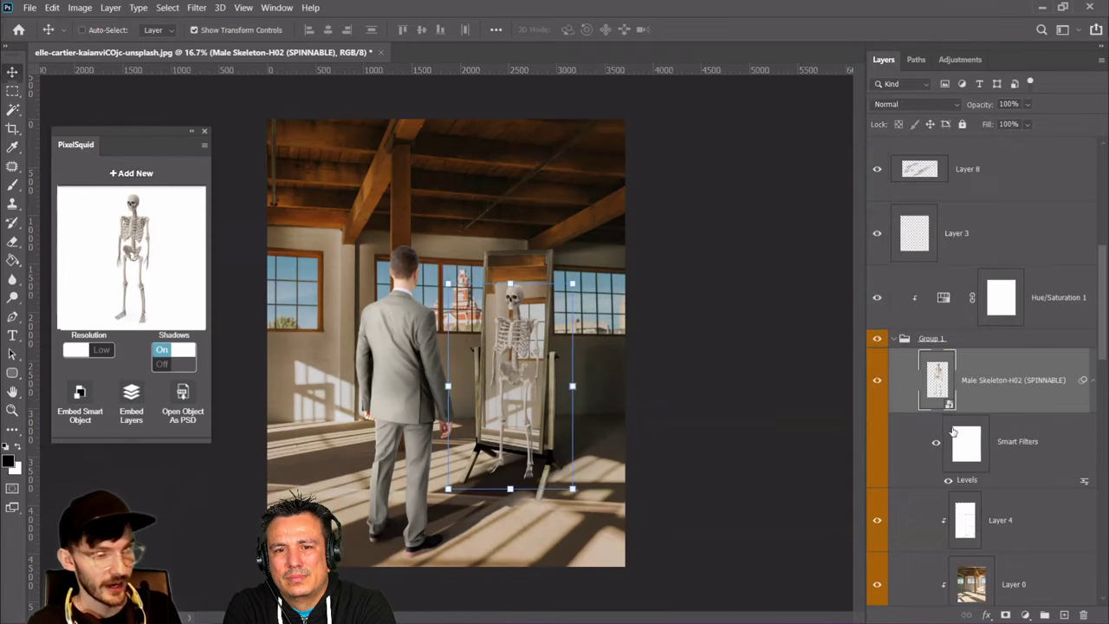
scroll(1013, 460, down, 2)
Load Layer 2's mirror shape as a selection and add a Reveal Selection mask to Male Skeleton-H02
click(954, 530)
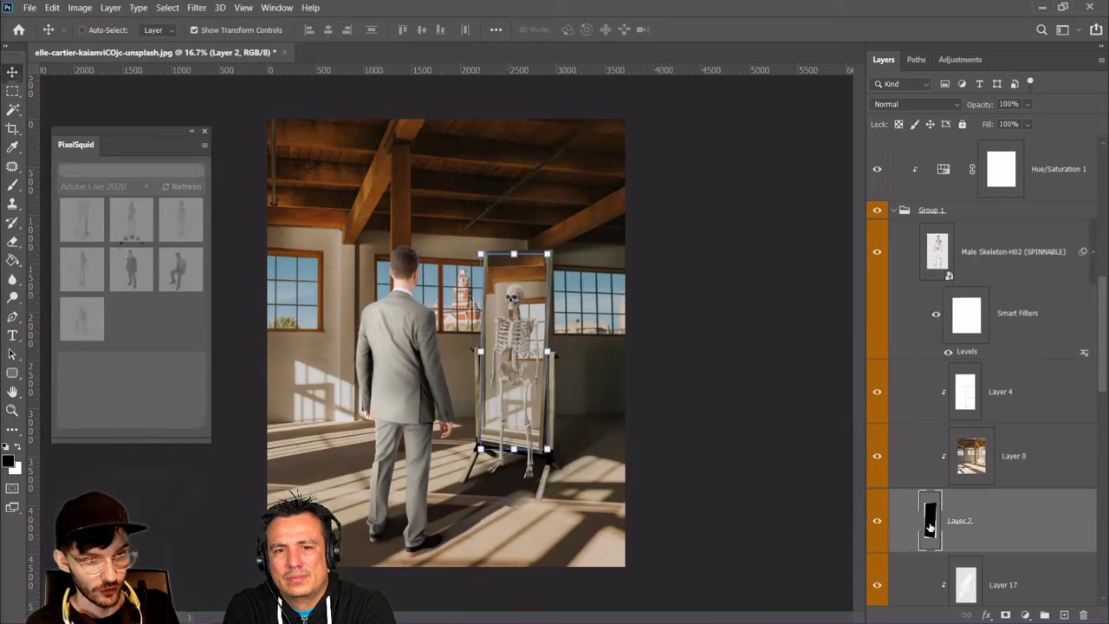
click(16, 112)
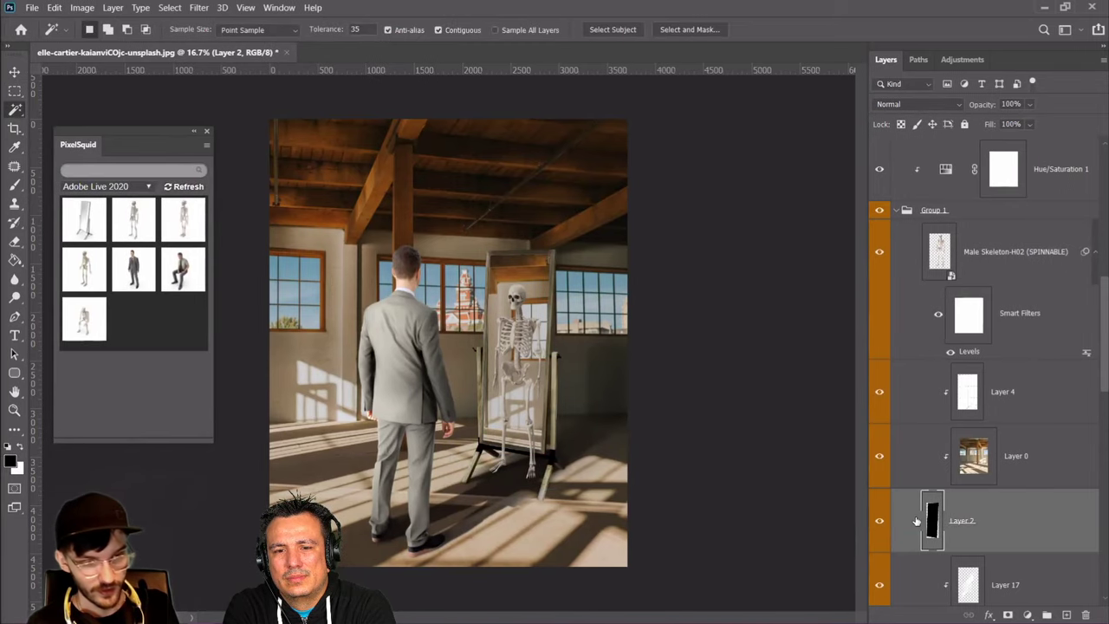
ctrl+click(934, 531)
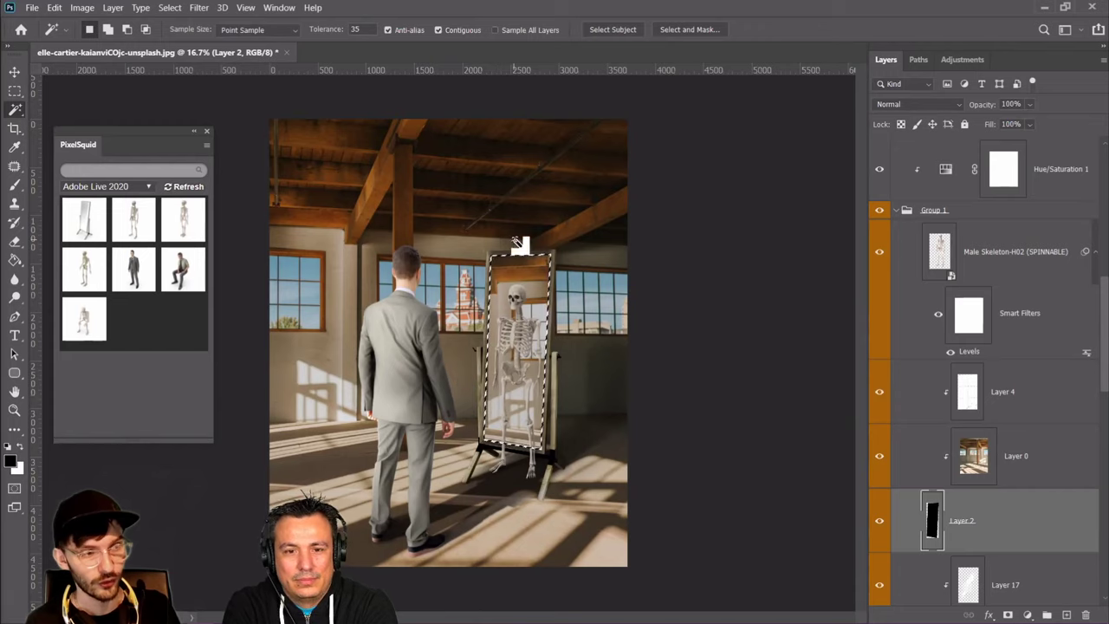
scroll(998, 317, up, 2)
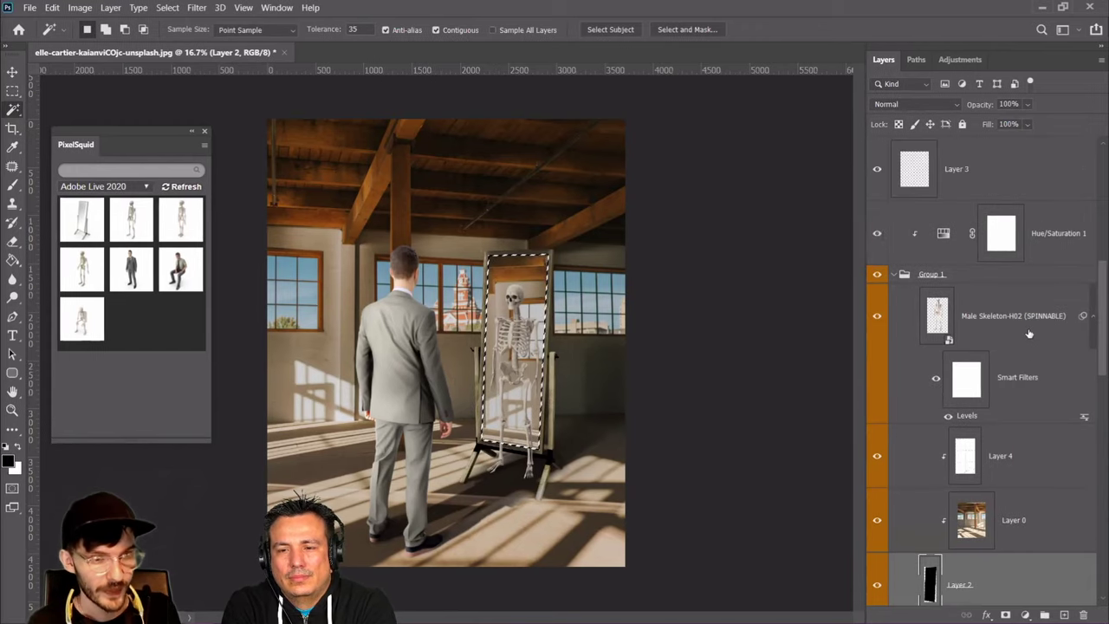
click(998, 316)
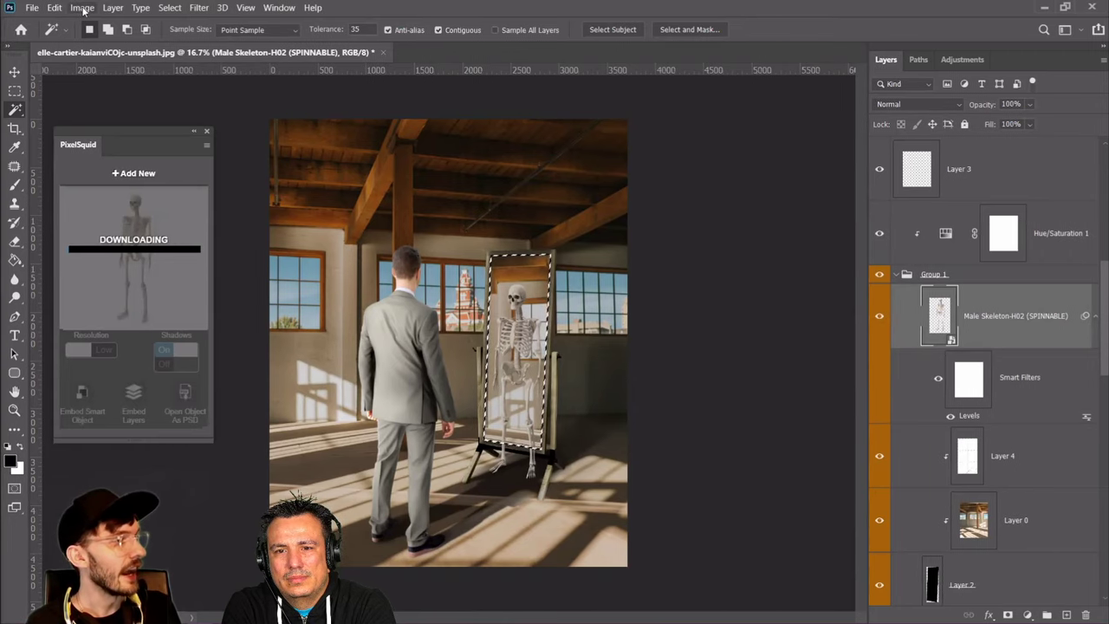
click(80, 7)
mouse_move(107, 10)
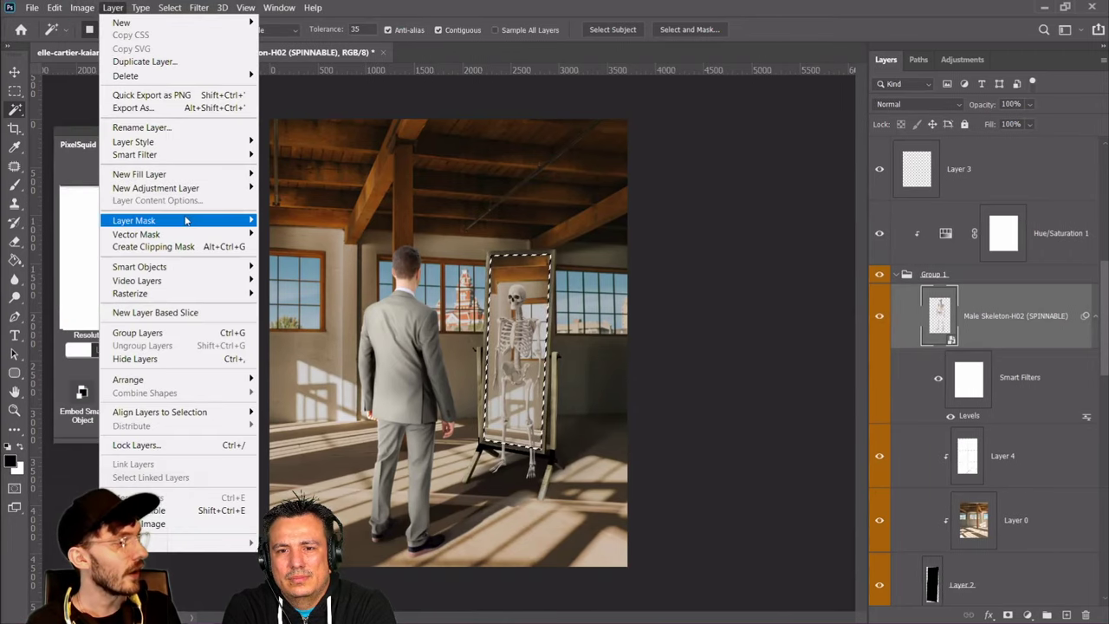
mouse_move(187, 221)
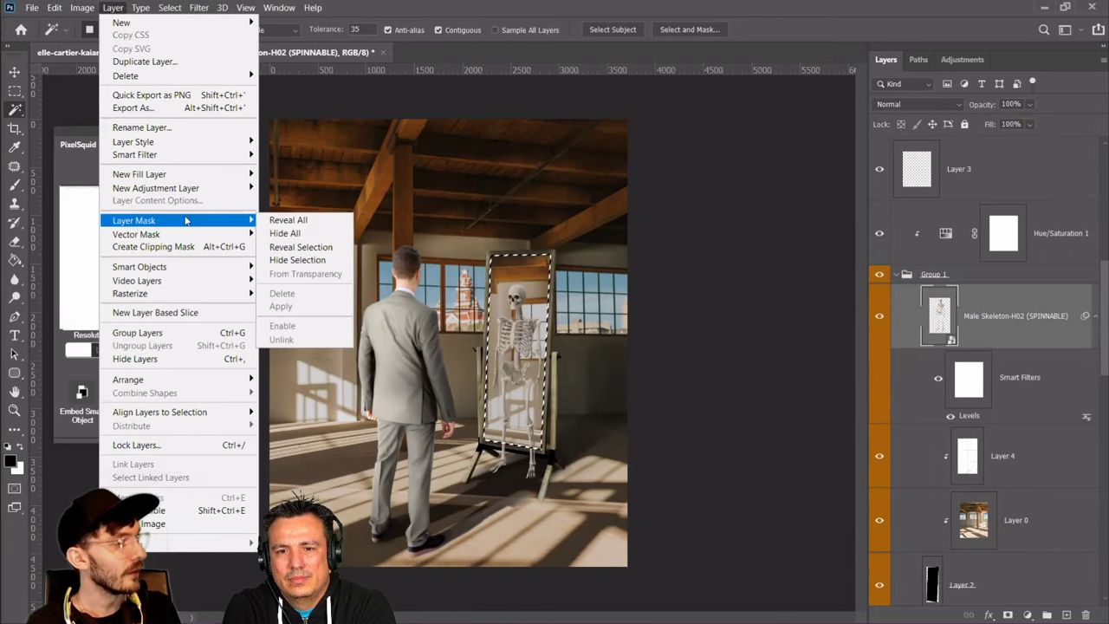
click(321, 253)
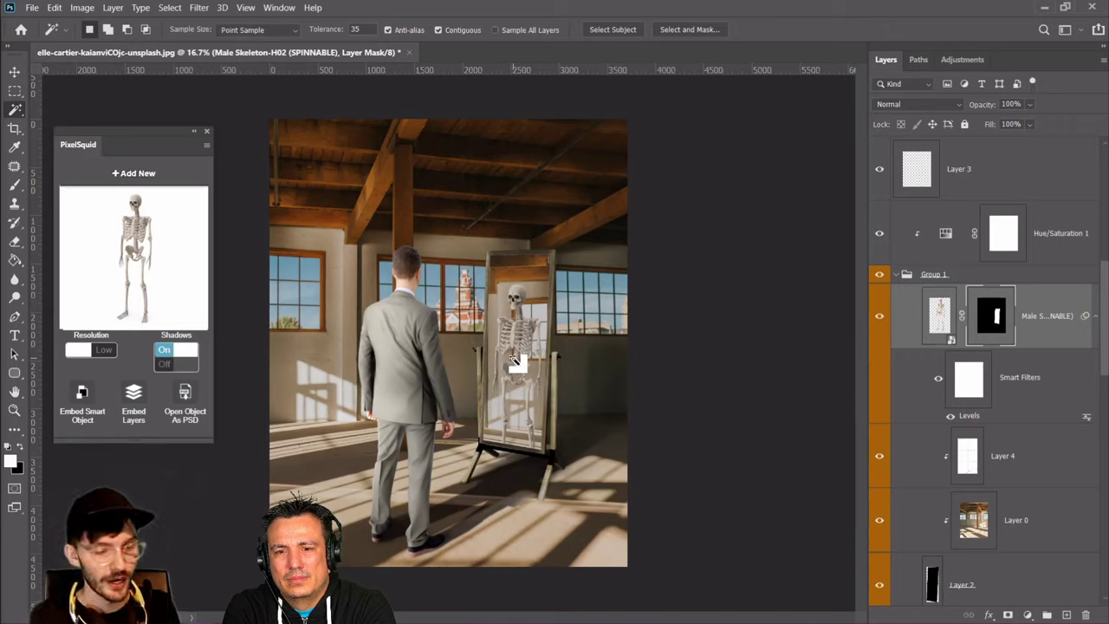
Check the skeleton's mask and zoom in on the mirror and skeleton
click(877, 317)
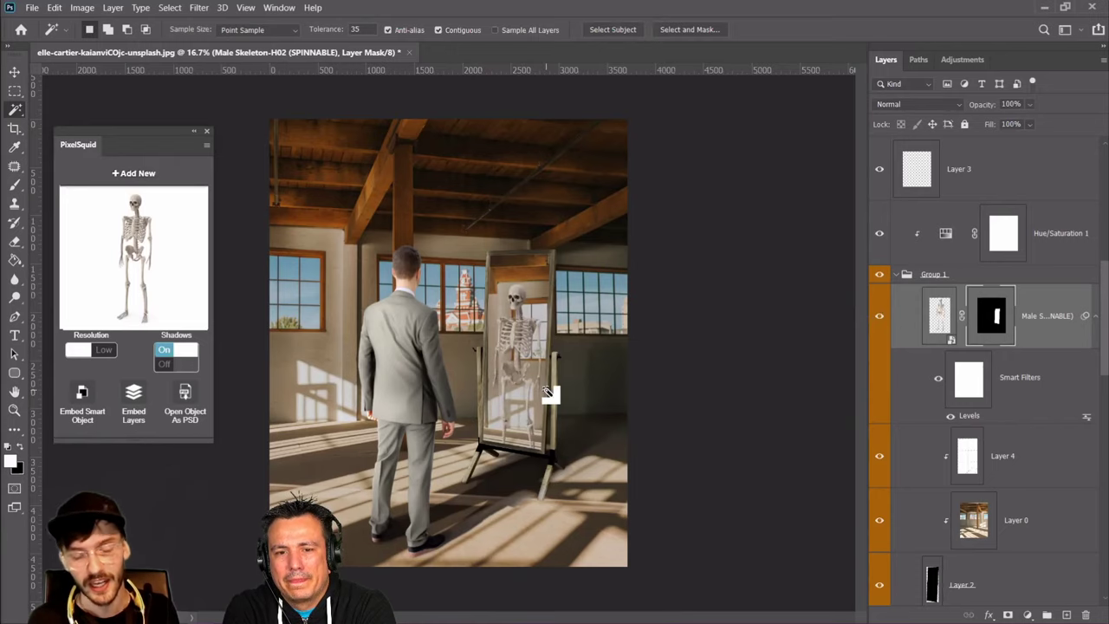
click(14, 410)
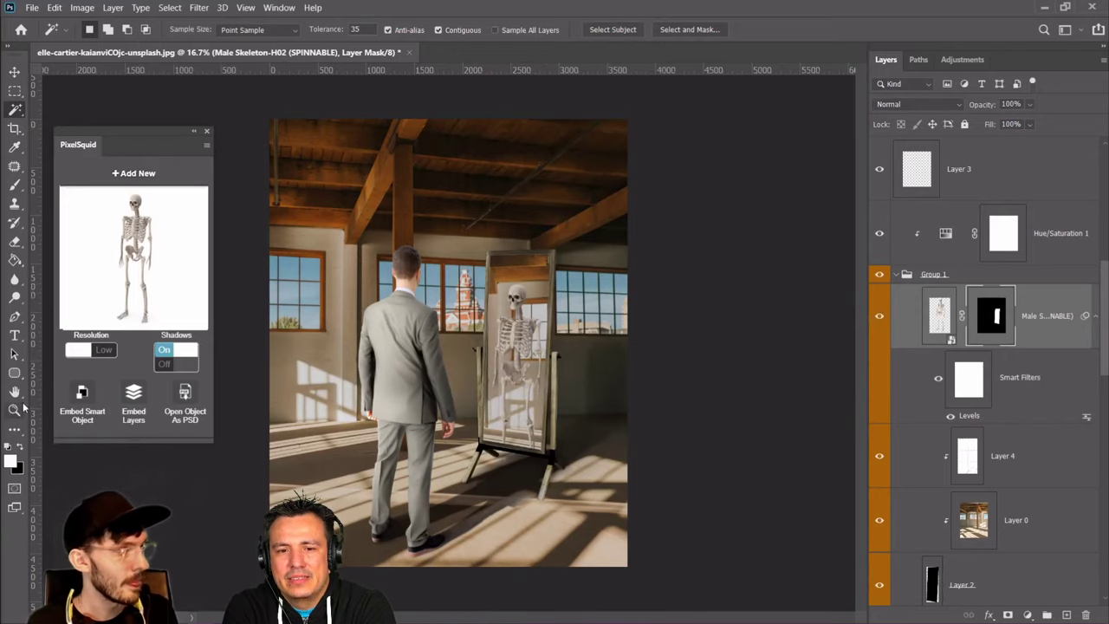
click(490, 361)
click(487, 329)
click(489, 338)
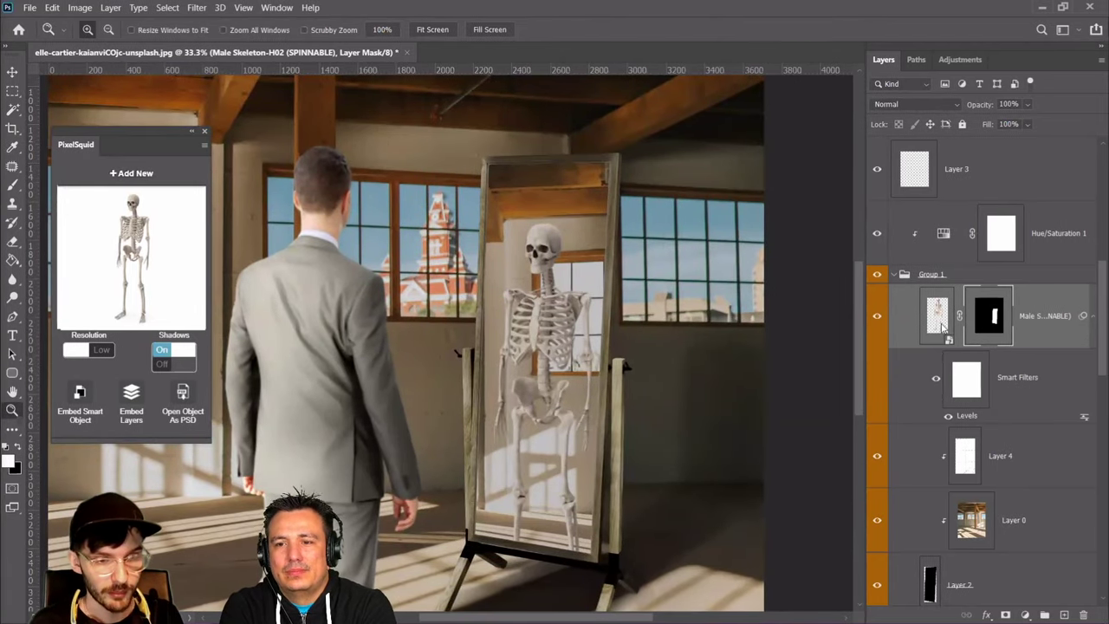
Render the skeleton at High PixelSquid resolution, compare it, and add empty Layer 19 above
click(943, 325)
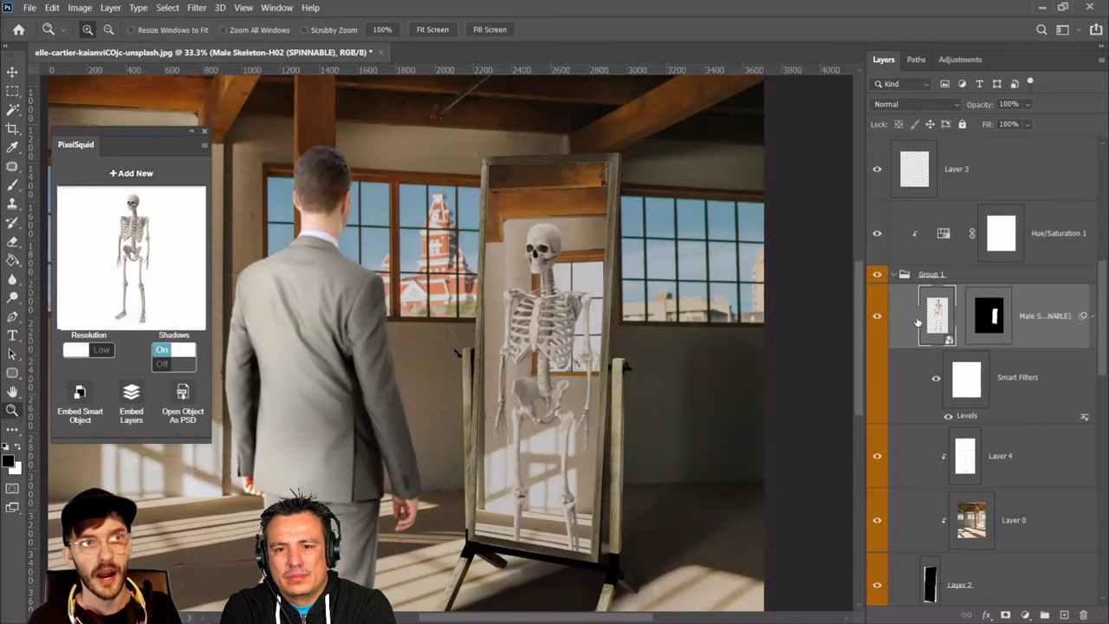
click(87, 351)
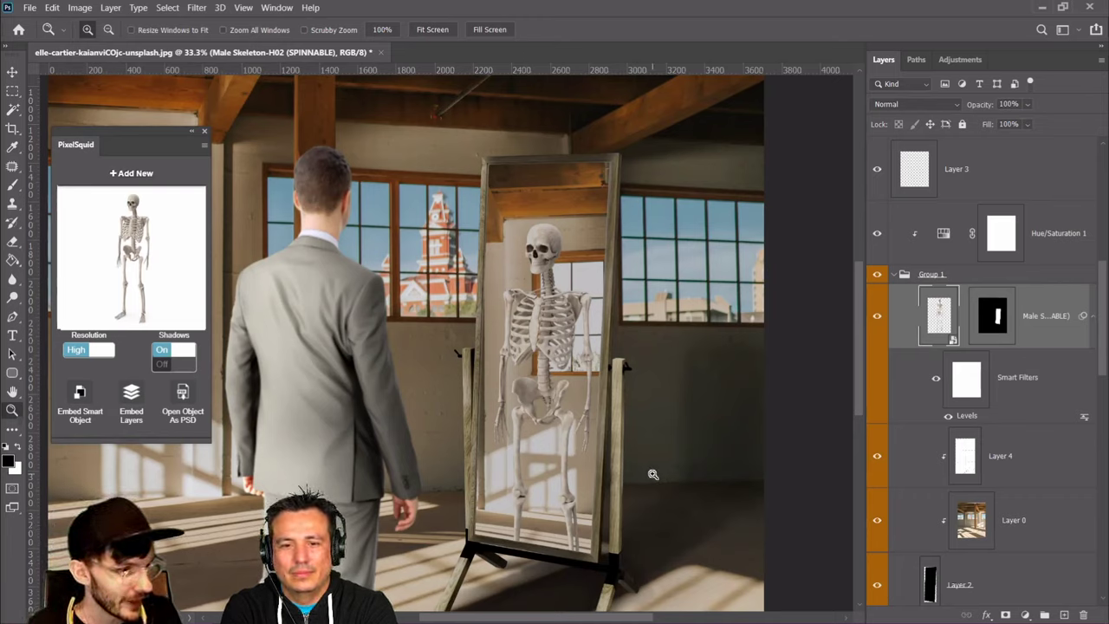
click(881, 318)
click(881, 318)
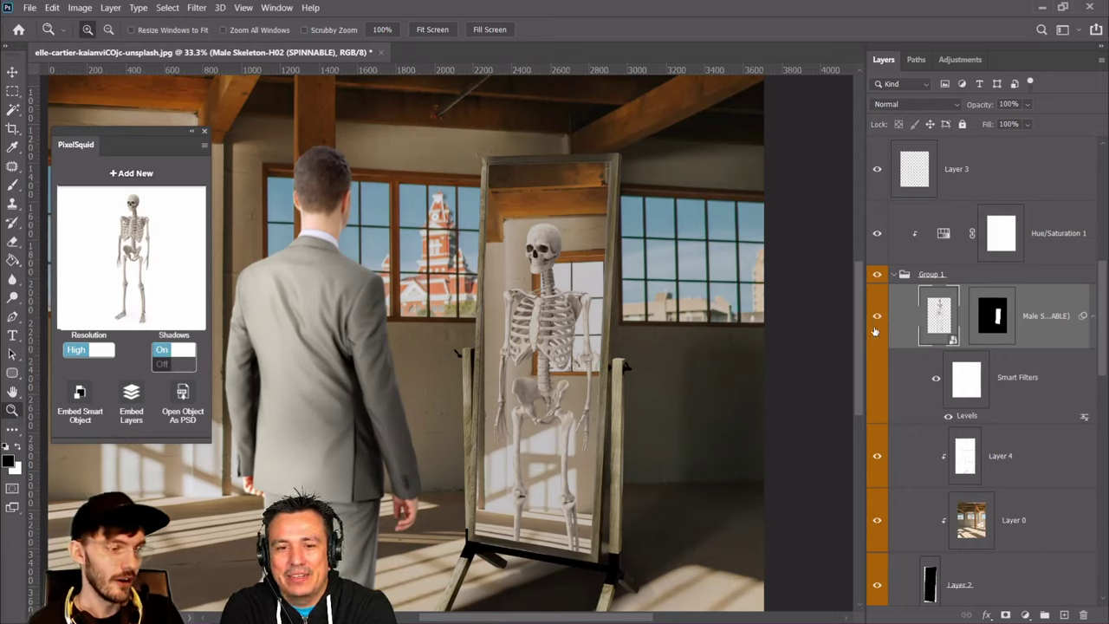
click(878, 317)
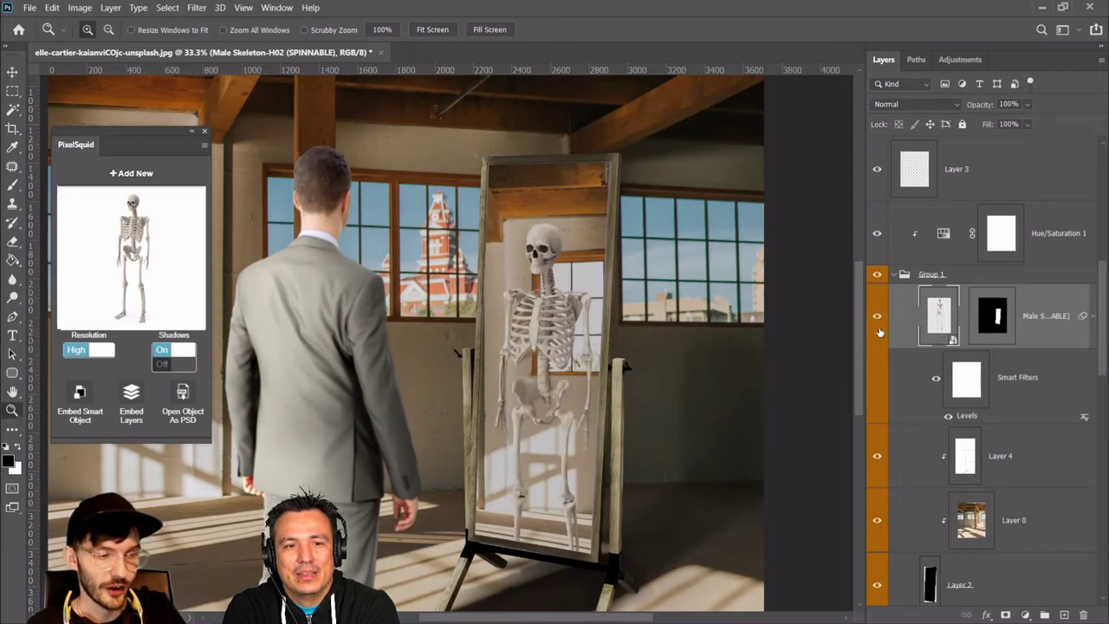
click(1064, 614)
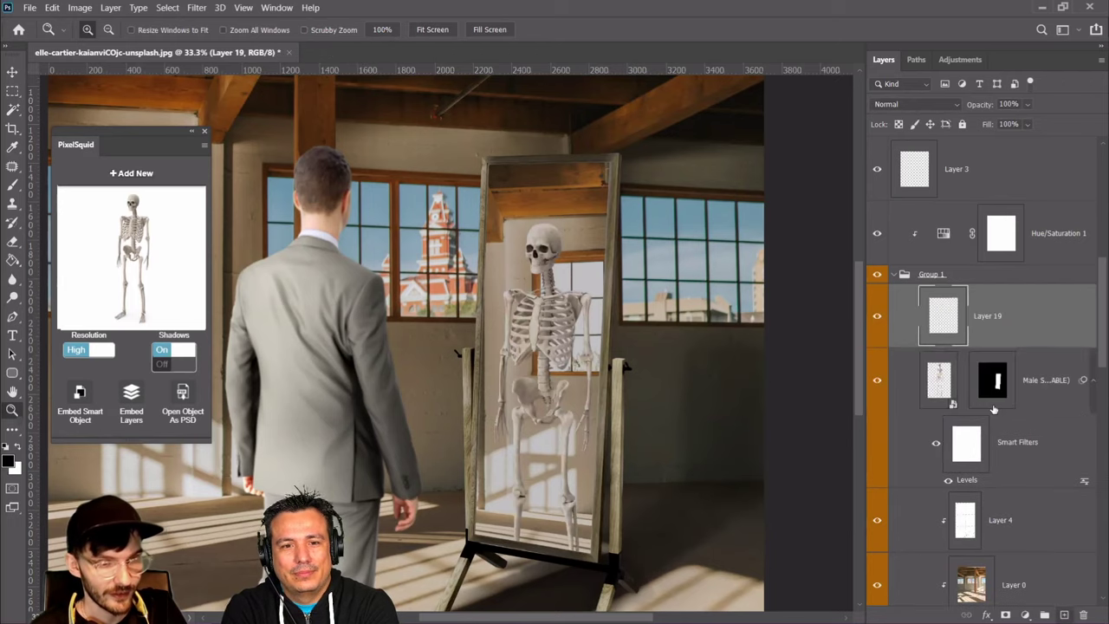
Clip Layer 19 to the skeleton and set up a white brush at size 70
right_click(1007, 315)
click(865, 292)
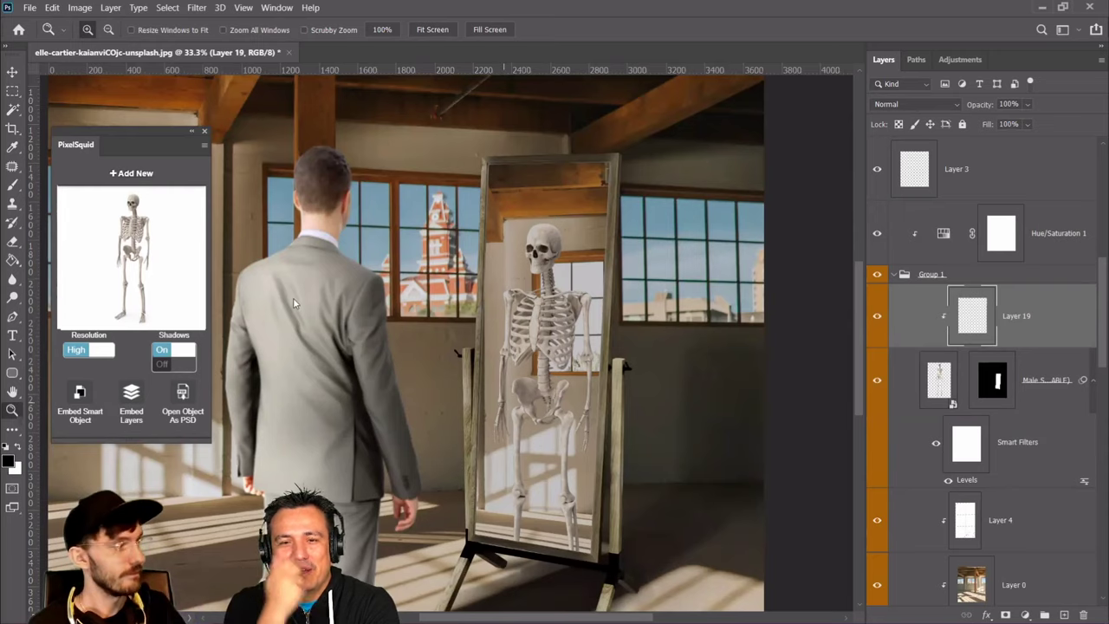
click(14, 185)
click(22, 448)
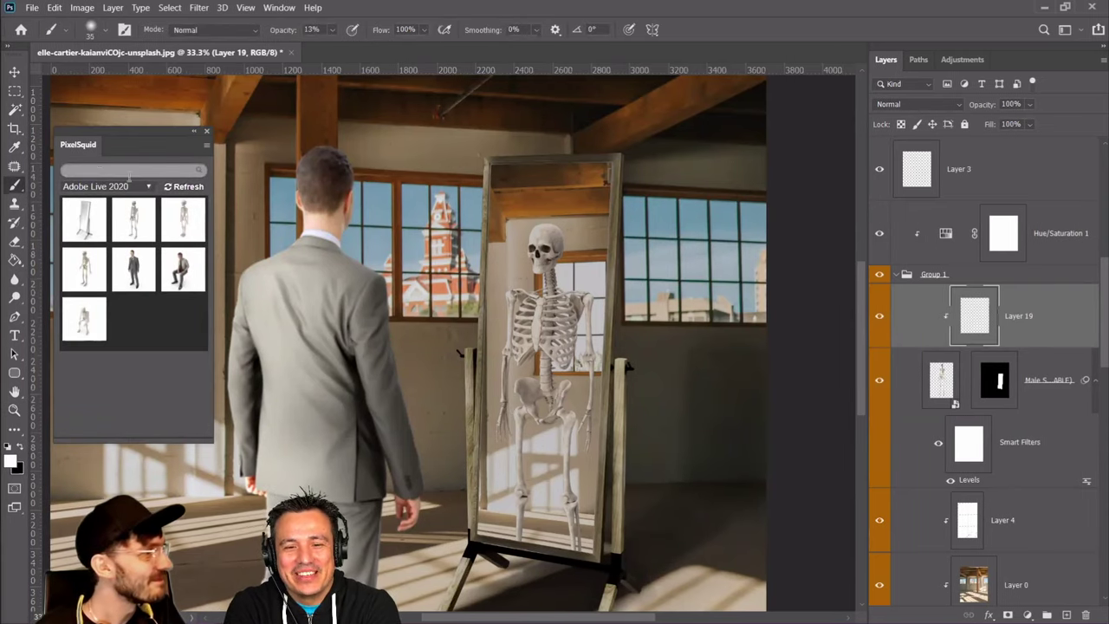
key(bracketright)
key(bracketright)
key(bracketright)
key(bracketright)
drag(335, 31, 361, 50)
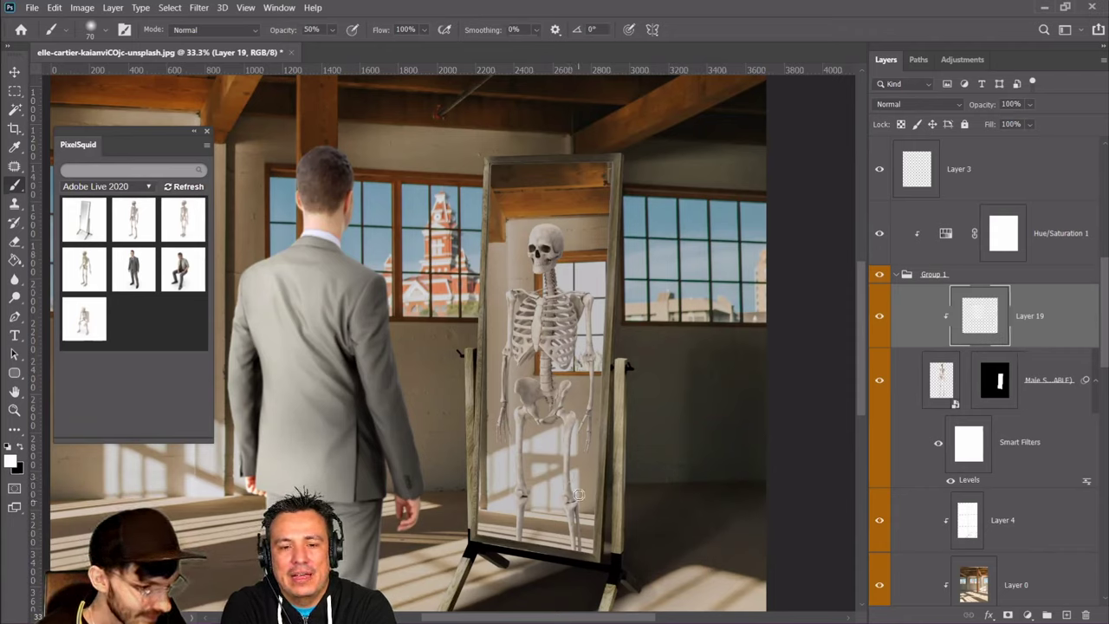
Paint faint white light at 15% opacity over the skeleton's feet, skull, ribs and hip
drag(583, 520, 587, 555)
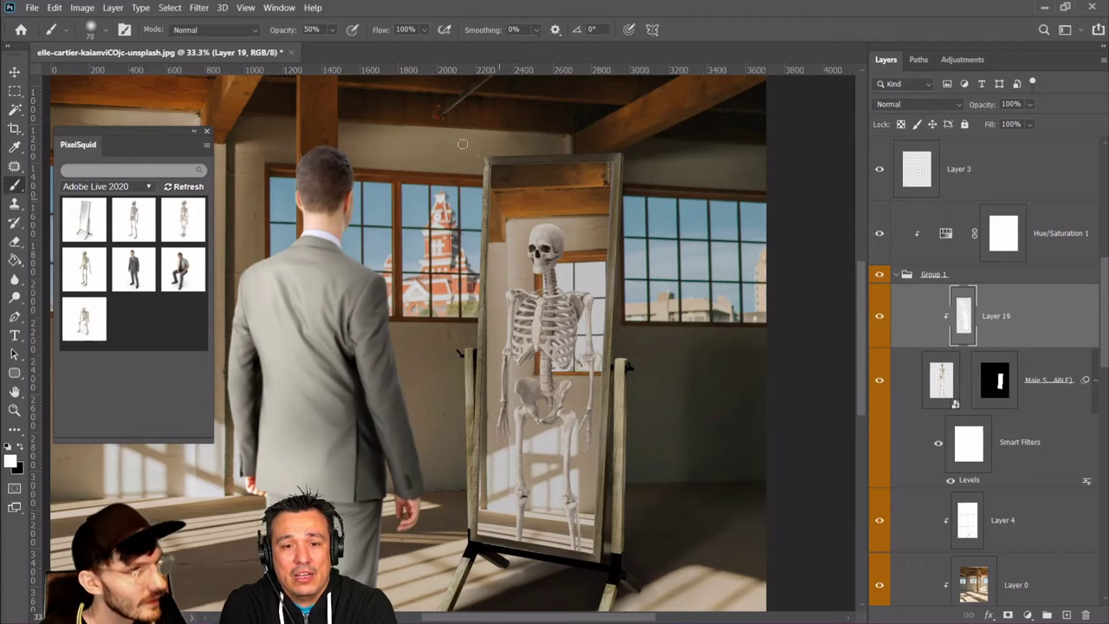
click(332, 30)
drag(338, 46, 322, 48)
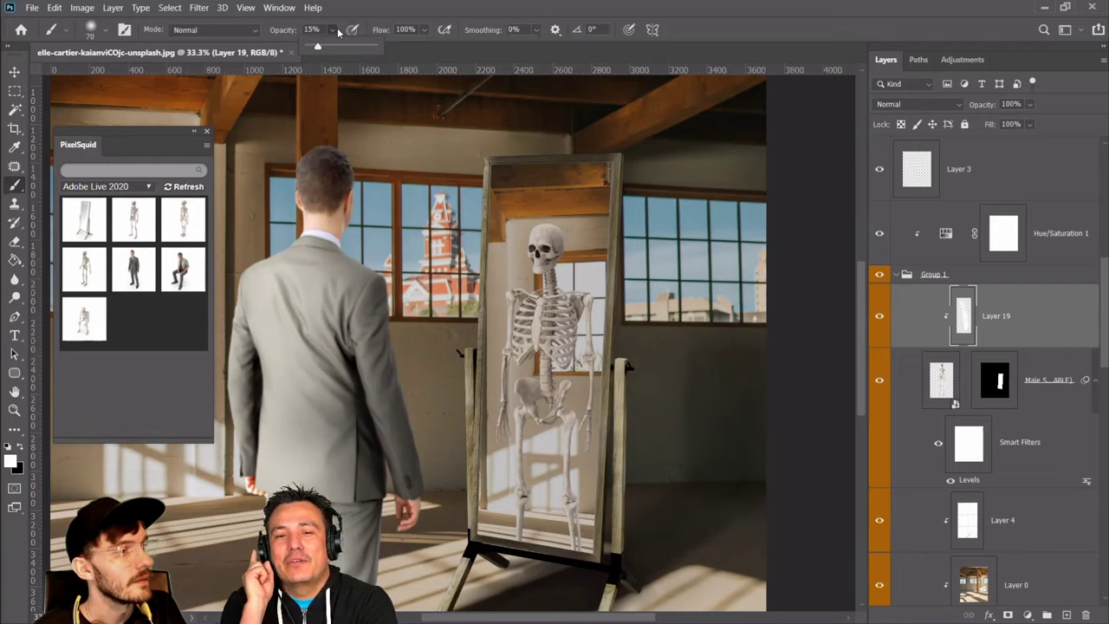
key(])
mouse_move(570, 238)
mouse_down()
mouse_move(562, 245)
mouse_move(562, 234)
mouse_move(574, 260)
mouse_up()
key([)
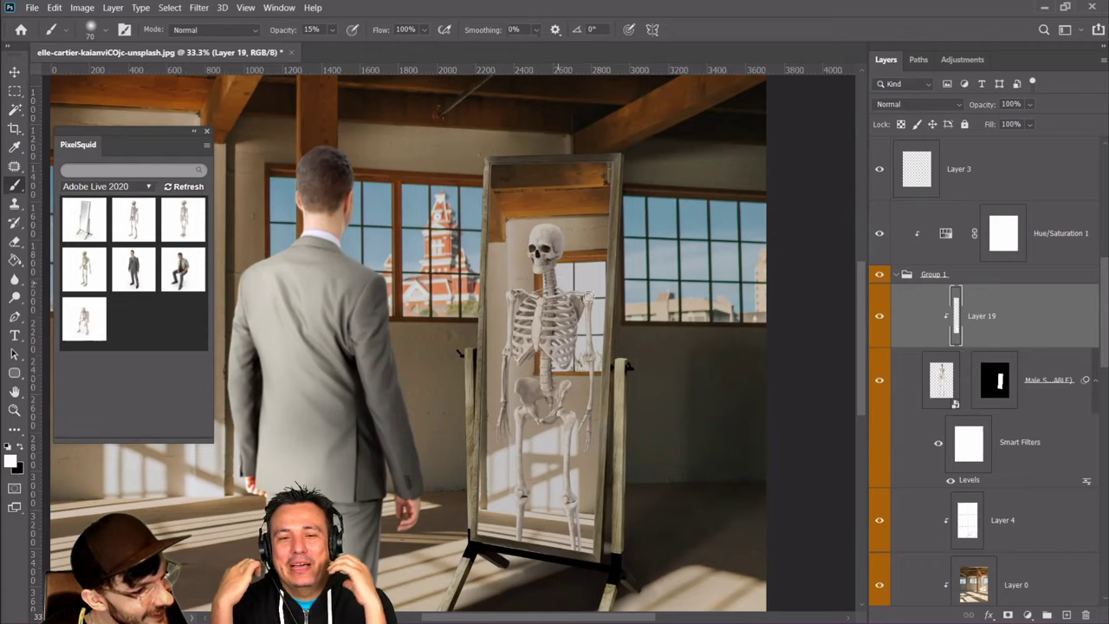
drag(594, 371, 593, 381)
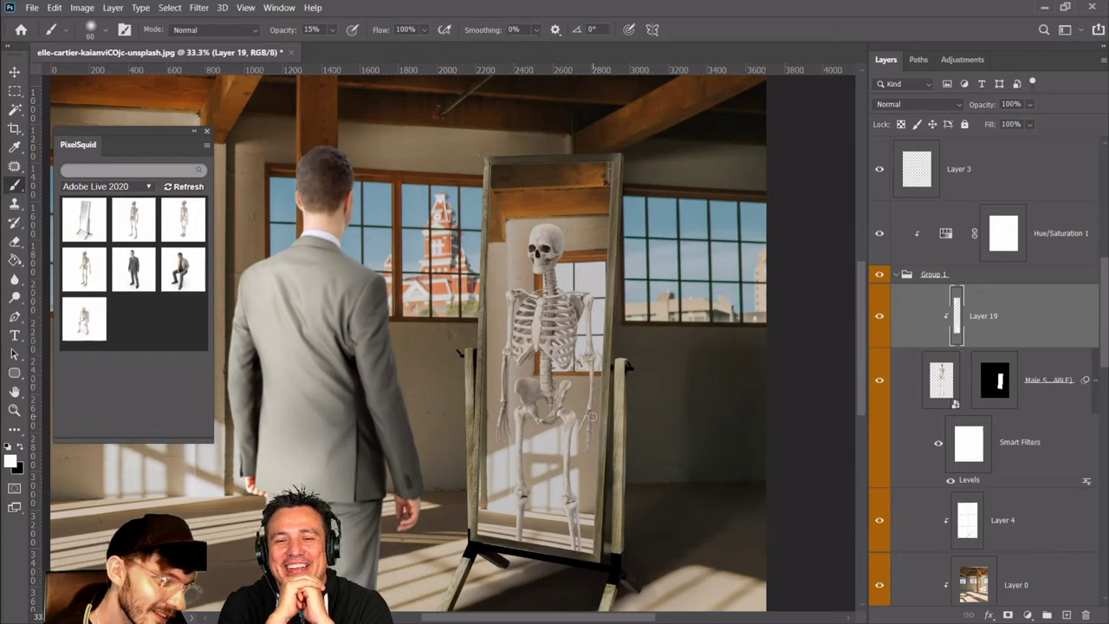
drag(504, 384, 506, 382)
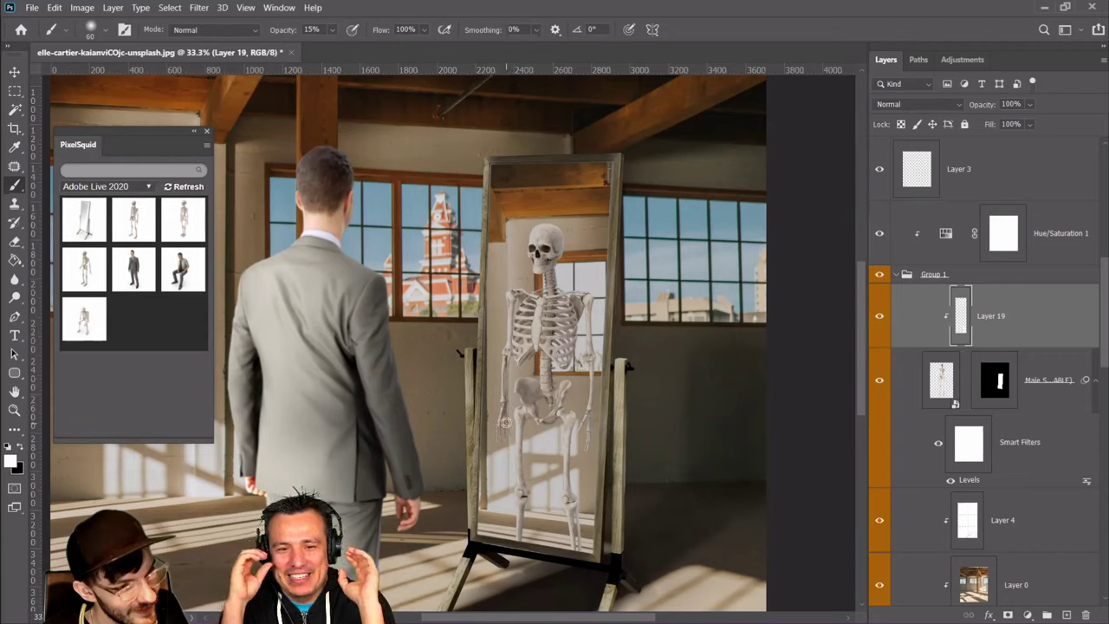
key(bracketright)
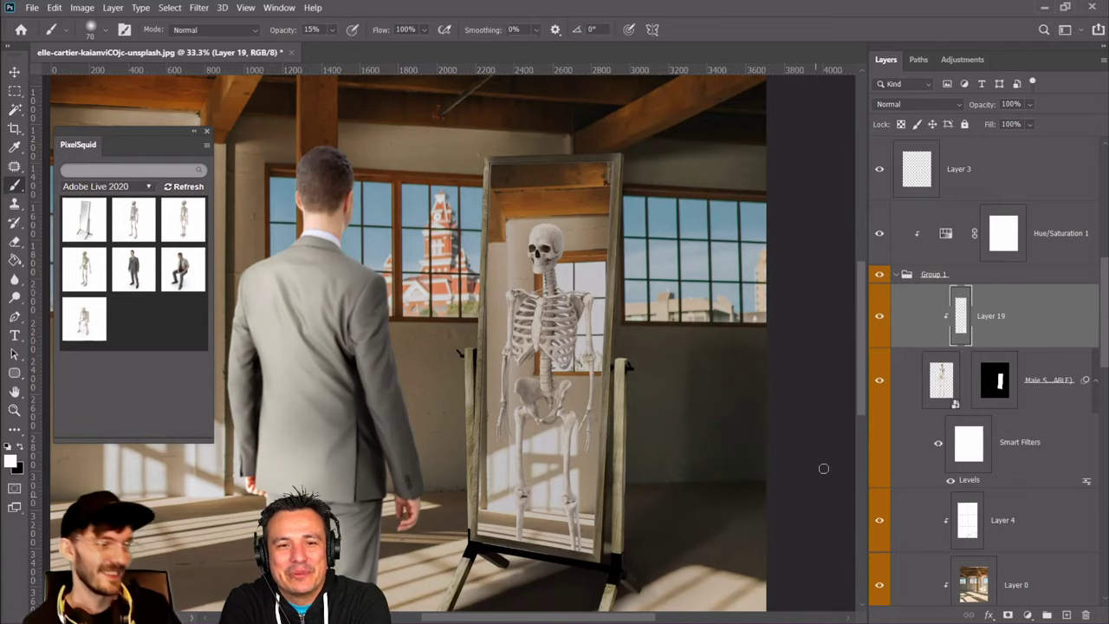
Compare Layer 19 on and off, then zoom out to 25% and 16.7% to view the composite
click(879, 316)
click(880, 317)
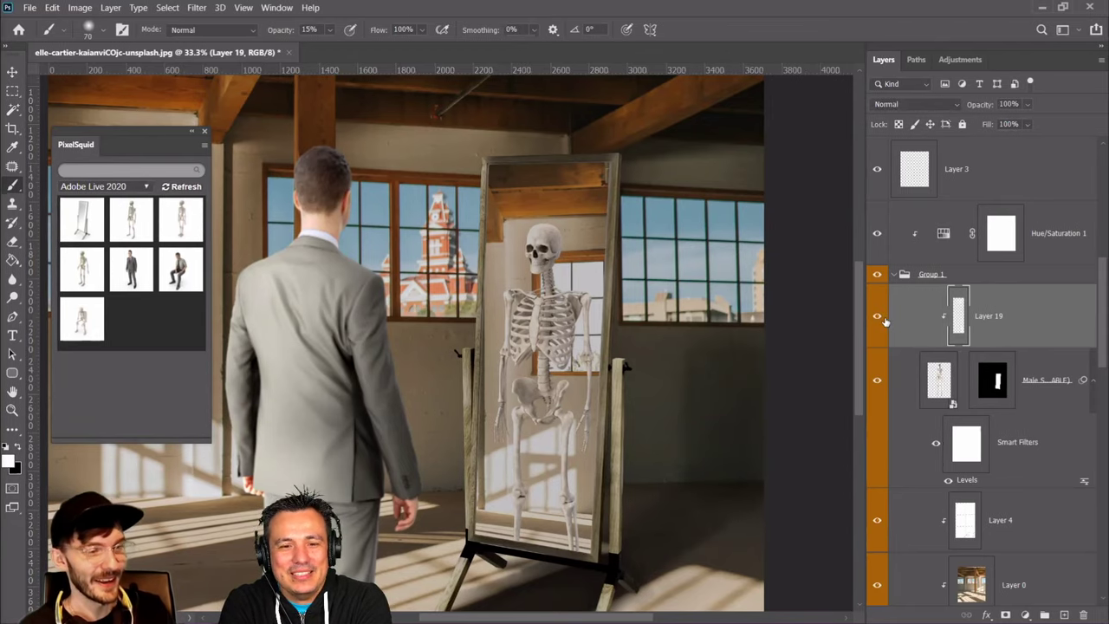
click(12, 410)
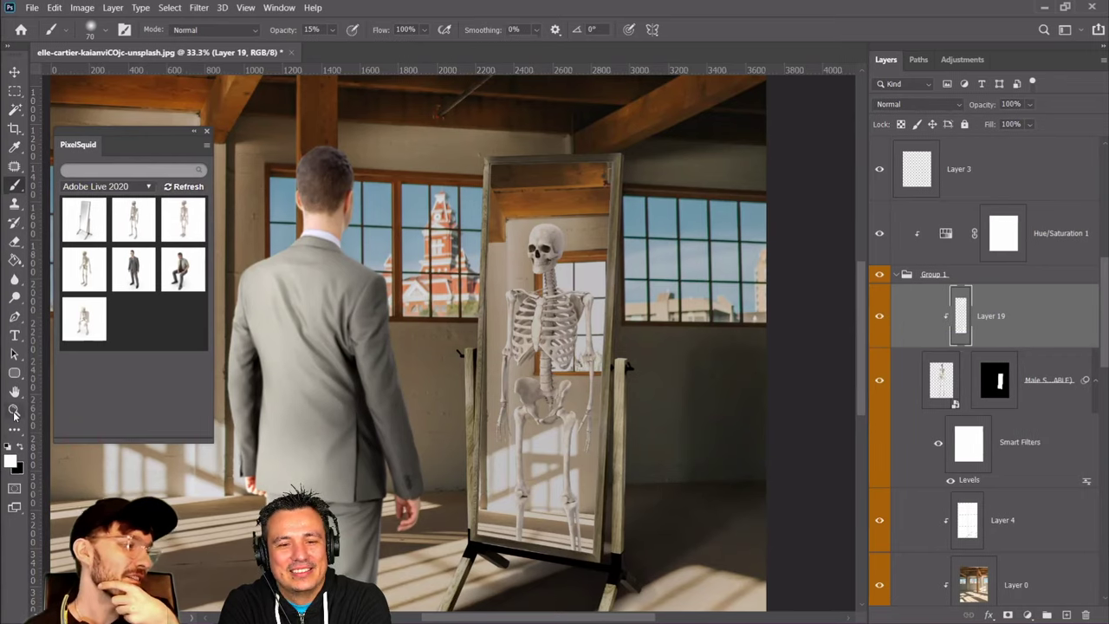
right_click(476, 308)
click(520, 386)
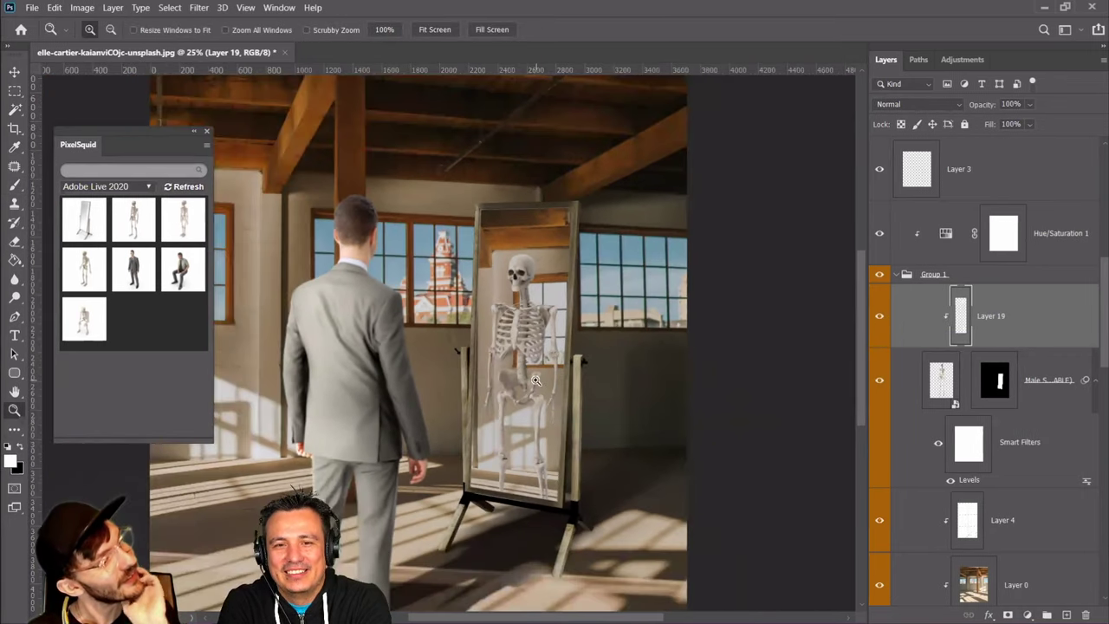
right_click(481, 348)
click(506, 409)
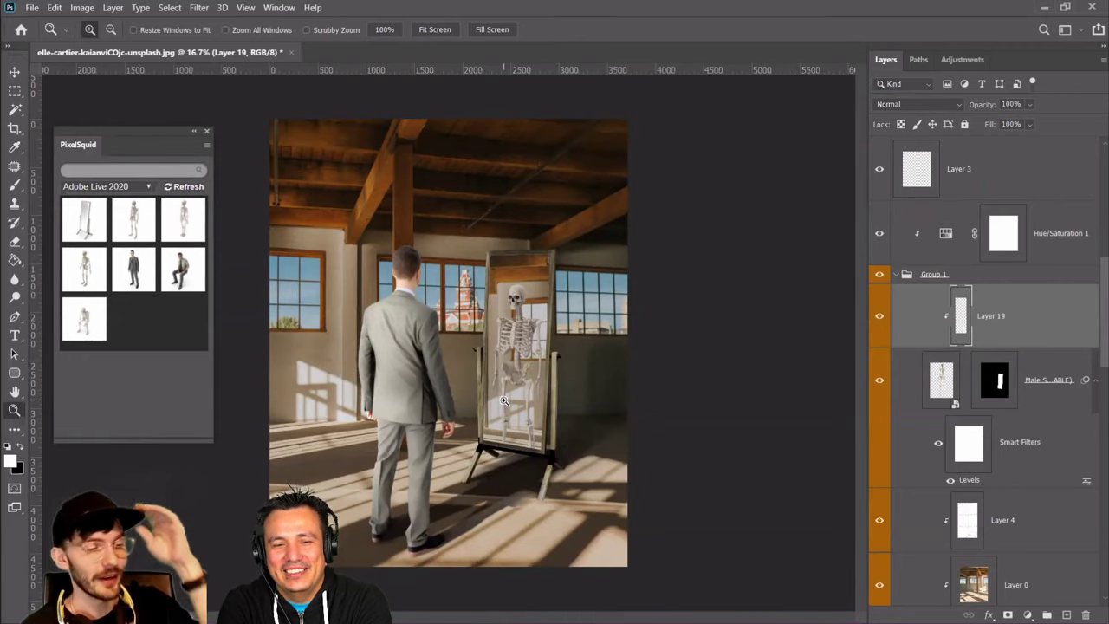
click(446, 491)
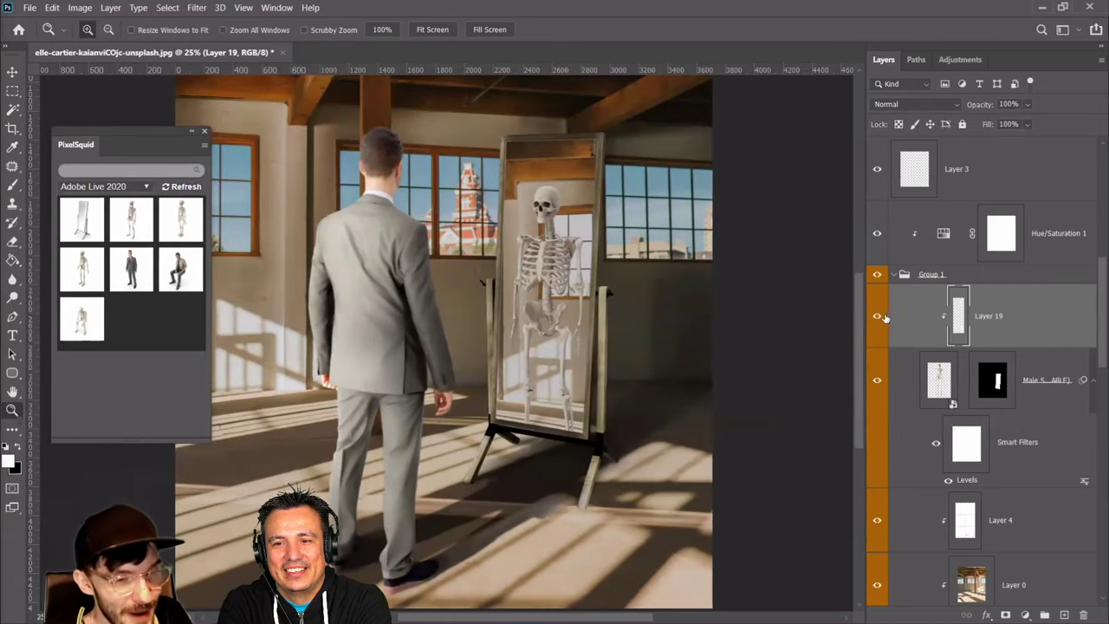
Delete Layer 18 and add a new empty Layer 20 above Layer 17
scroll(884, 330, down, 5)
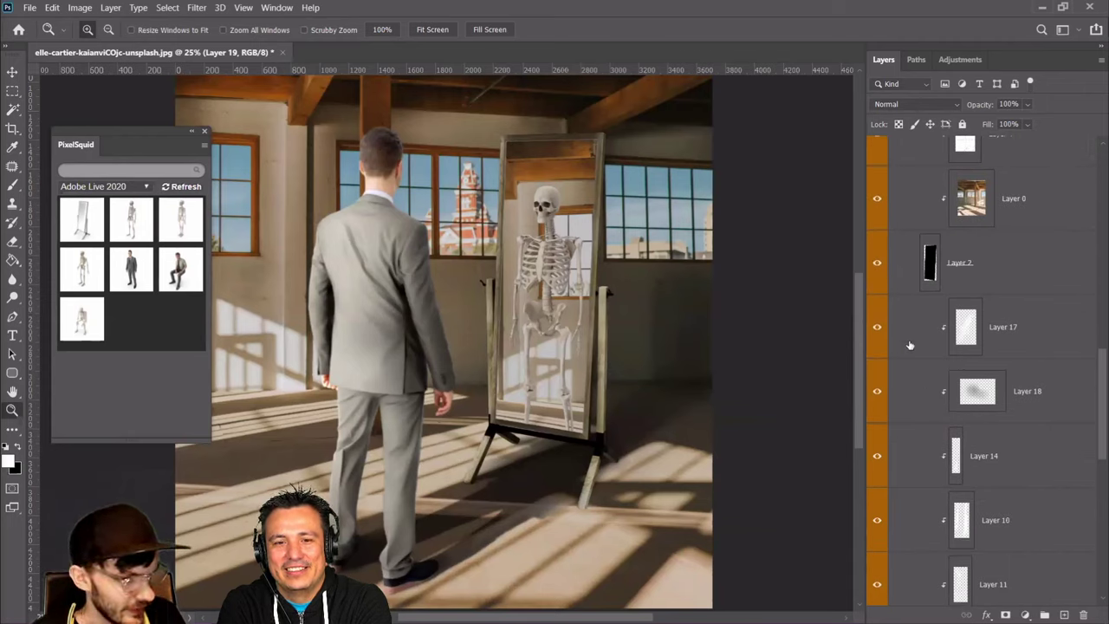
scroll(877, 330, down, 1)
key(alt+shift+o)
click(896, 273)
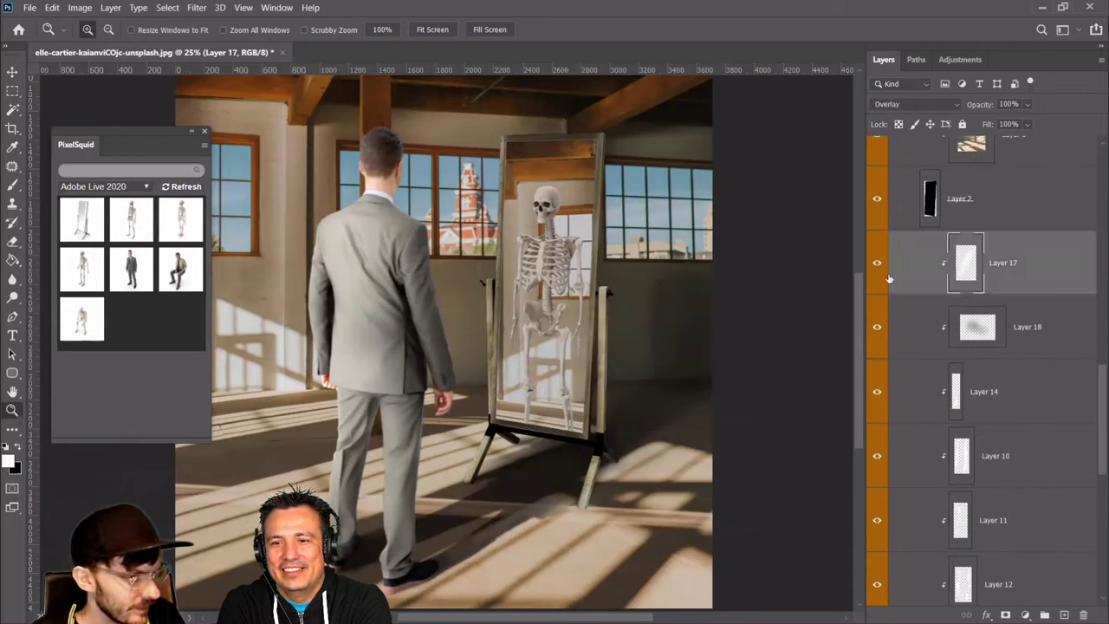
scroll(948, 365, down, 4)
scroll(919, 312, up, 4)
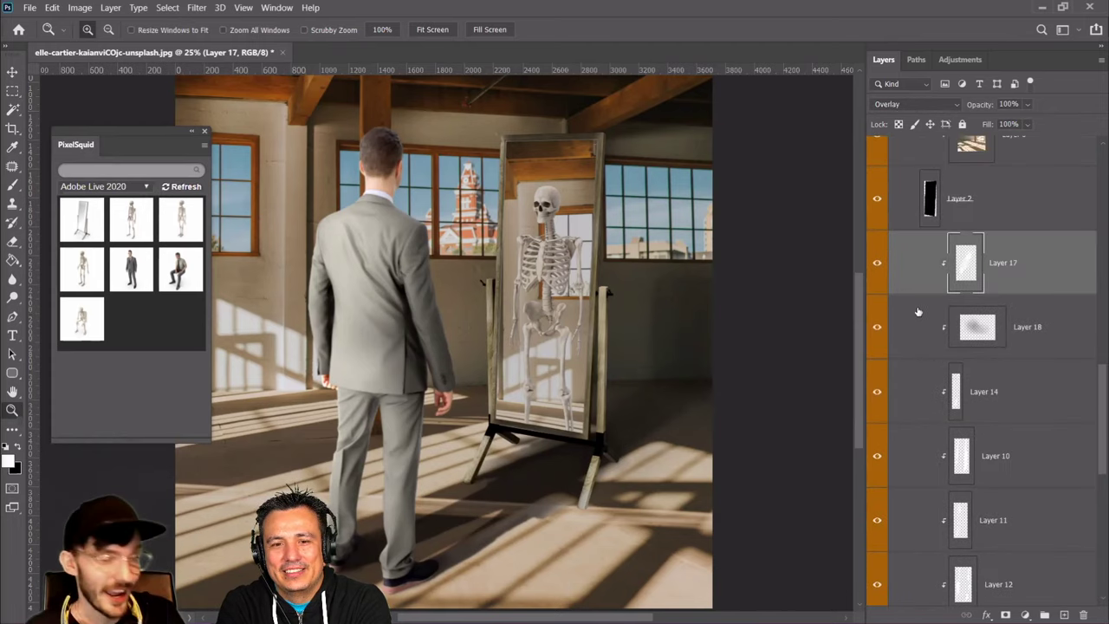
scroll(926, 337, down, 1)
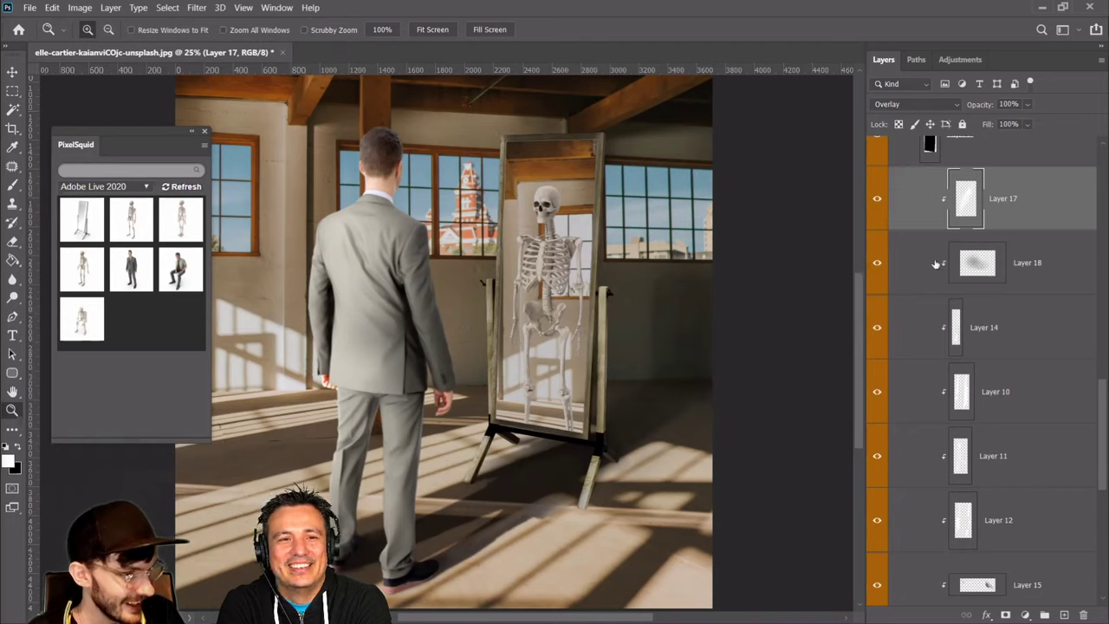
click(976, 260)
key(Delete)
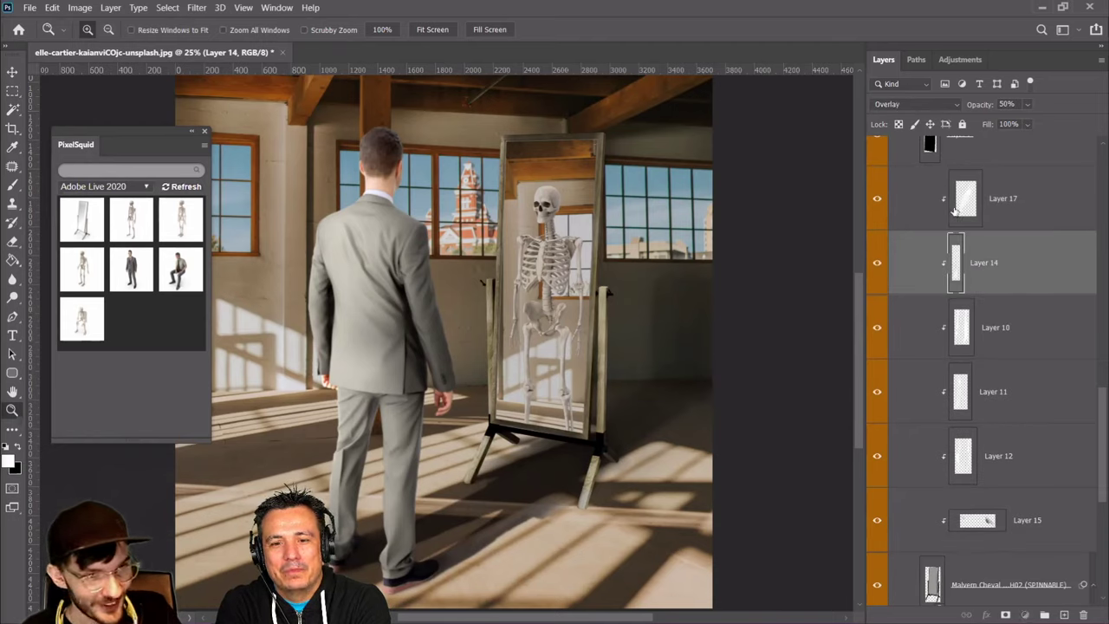
click(955, 208)
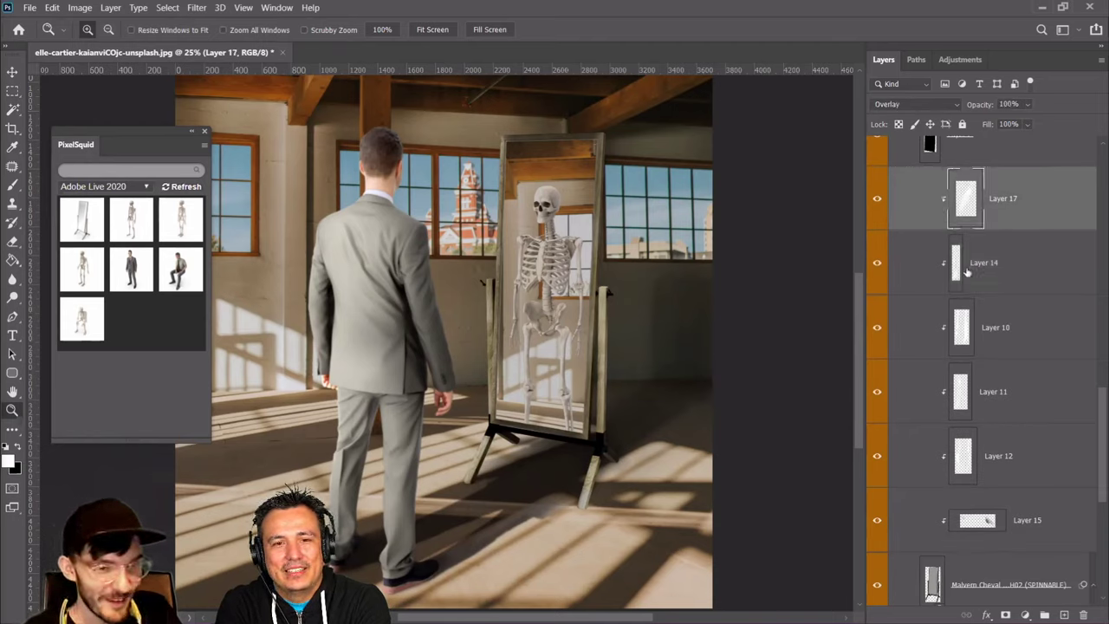
click(1064, 615)
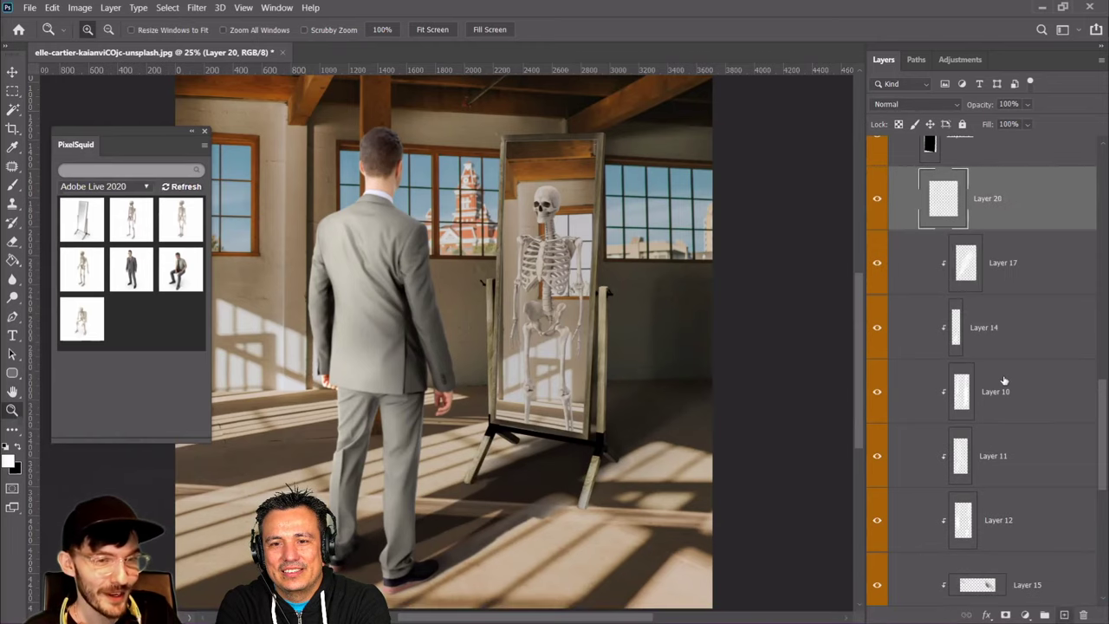
Clip Layer 20 to the layer beneath and set its blend mode to Overlay
right_click(996, 199)
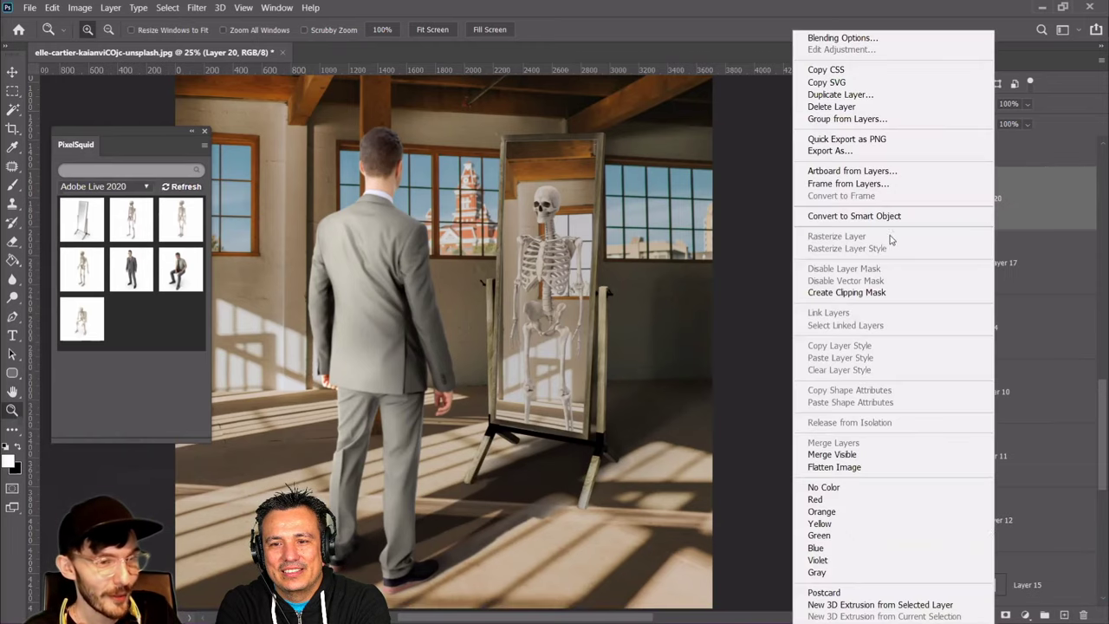
click(886, 294)
click(12, 184)
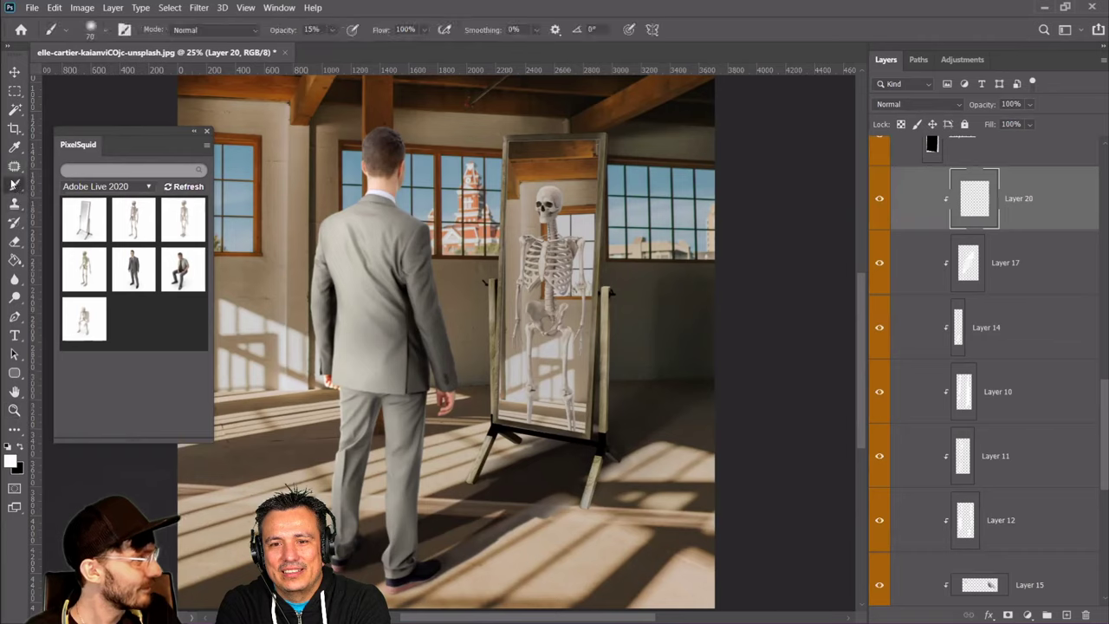
drag(467, 486, 483, 495)
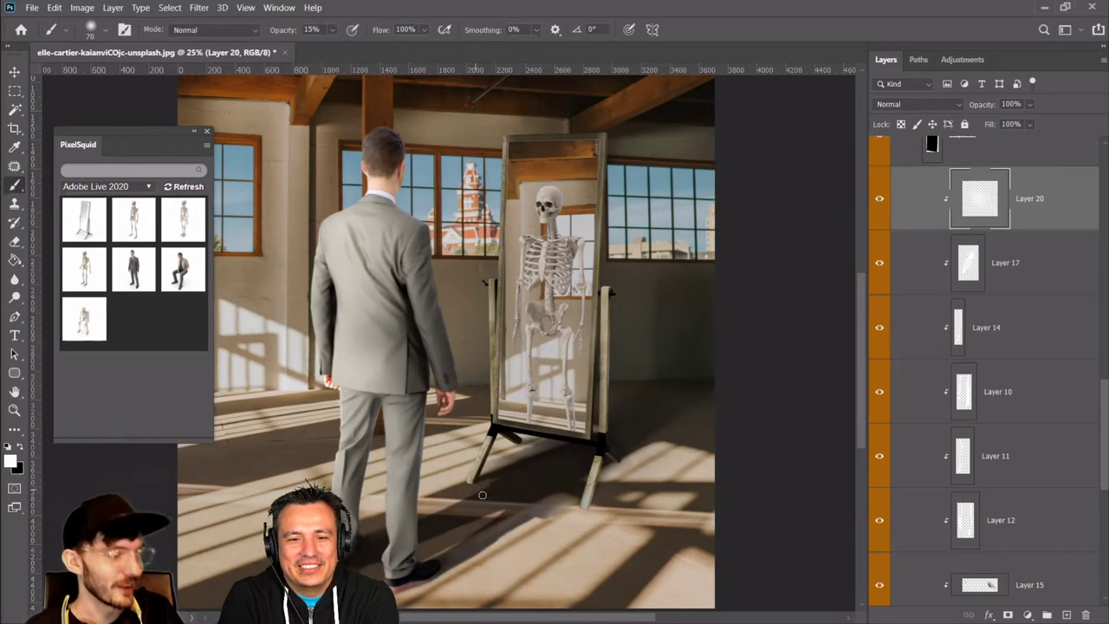
click(931, 104)
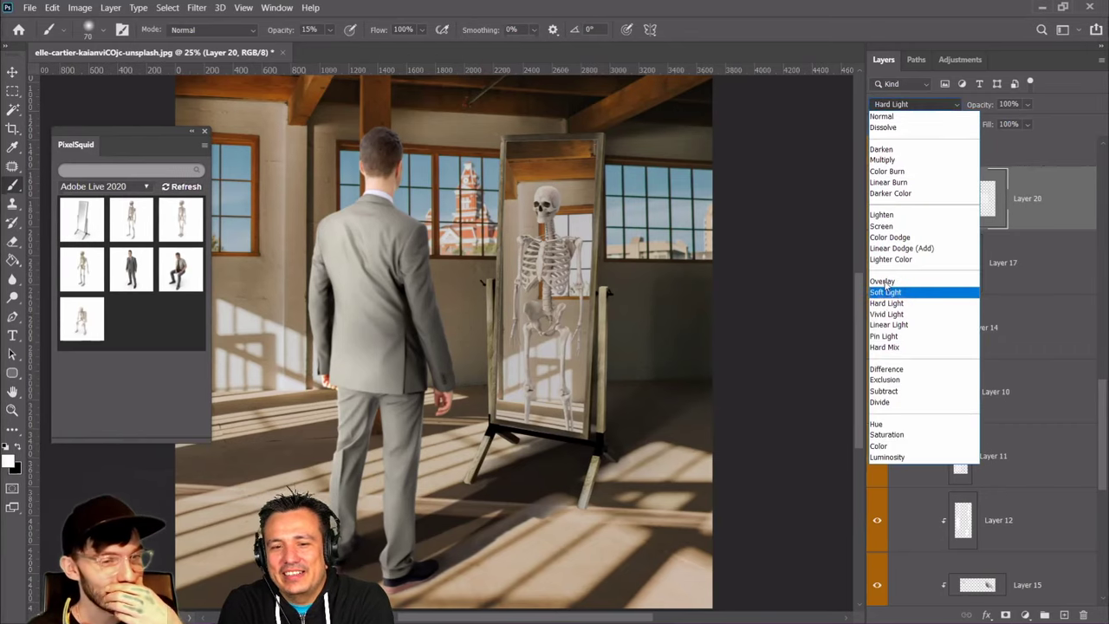
click(882, 282)
click(878, 205)
click(878, 206)
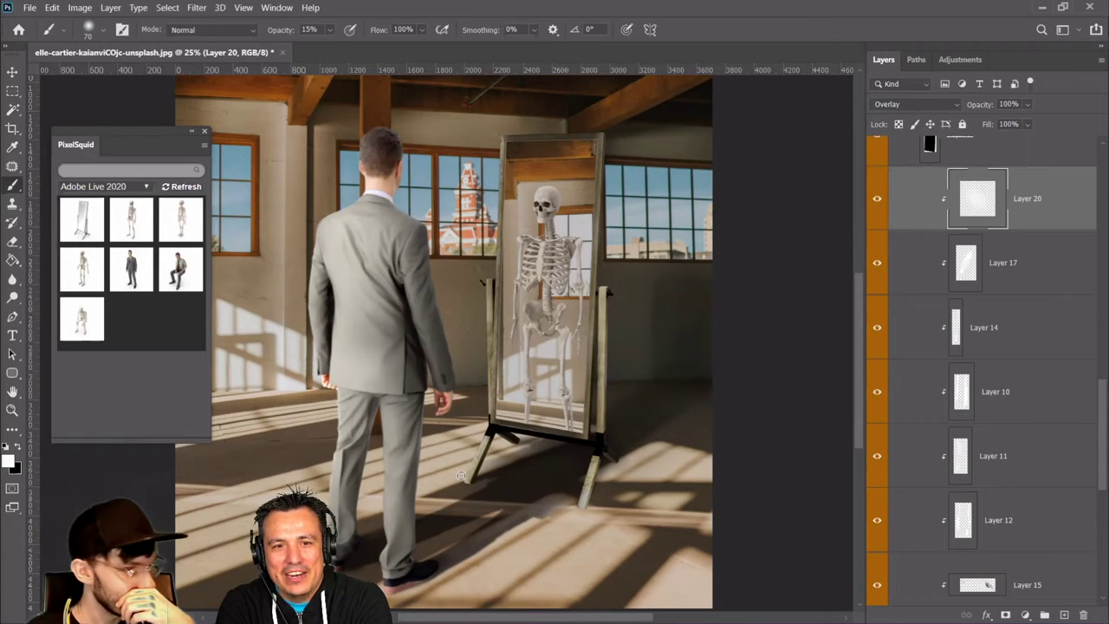
Paint soft white highlights down the mirror's left leg and left and right edges
drag(463, 476, 487, 395)
click(481, 435)
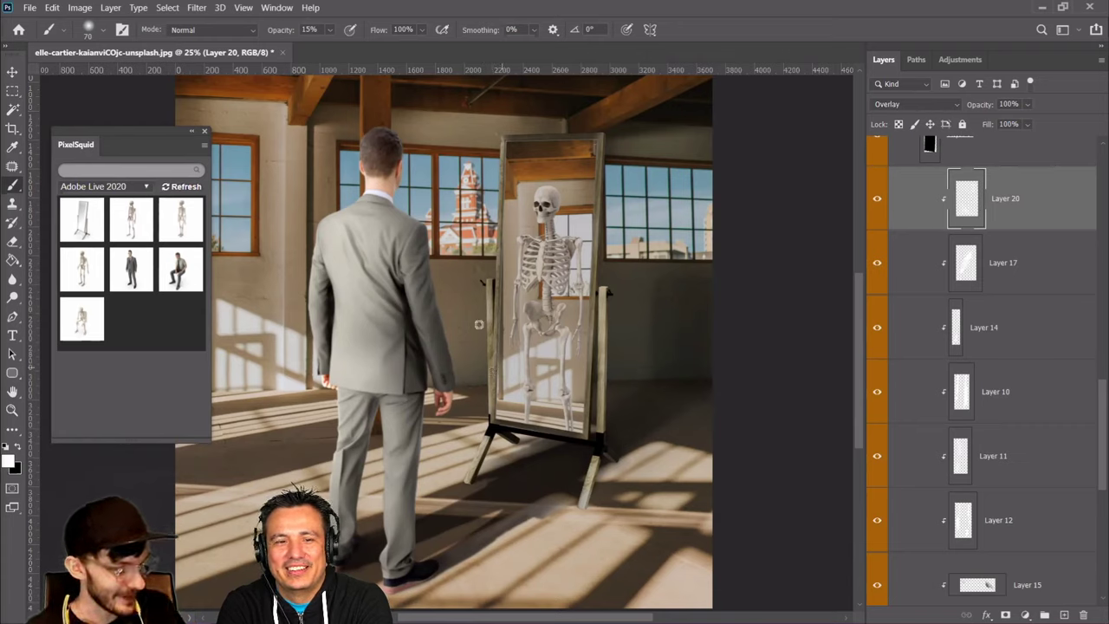
drag(485, 285, 488, 318)
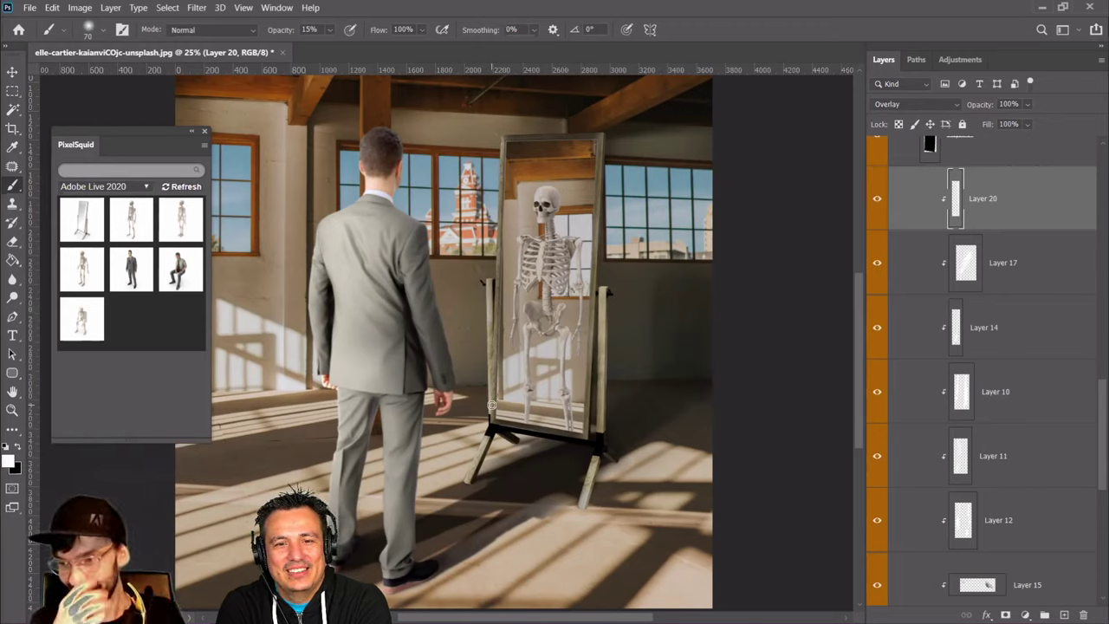
drag(609, 296, 606, 432)
drag(612, 295, 612, 398)
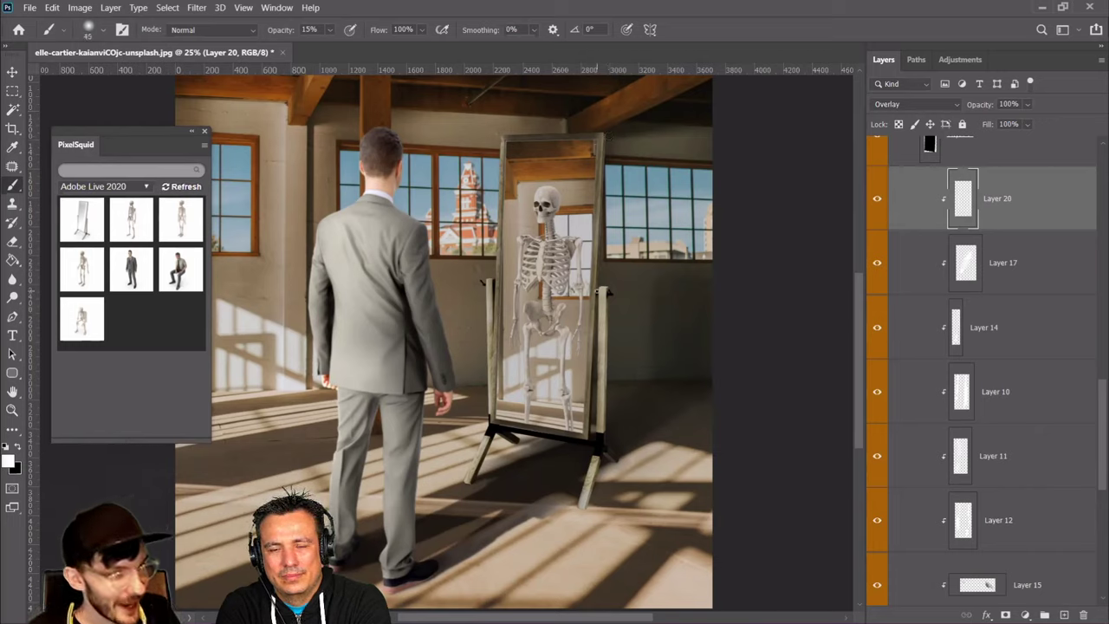
Dab a broad soft highlight with a size-150 brush, comparing Layer 20 on and off
key(bracketleft)
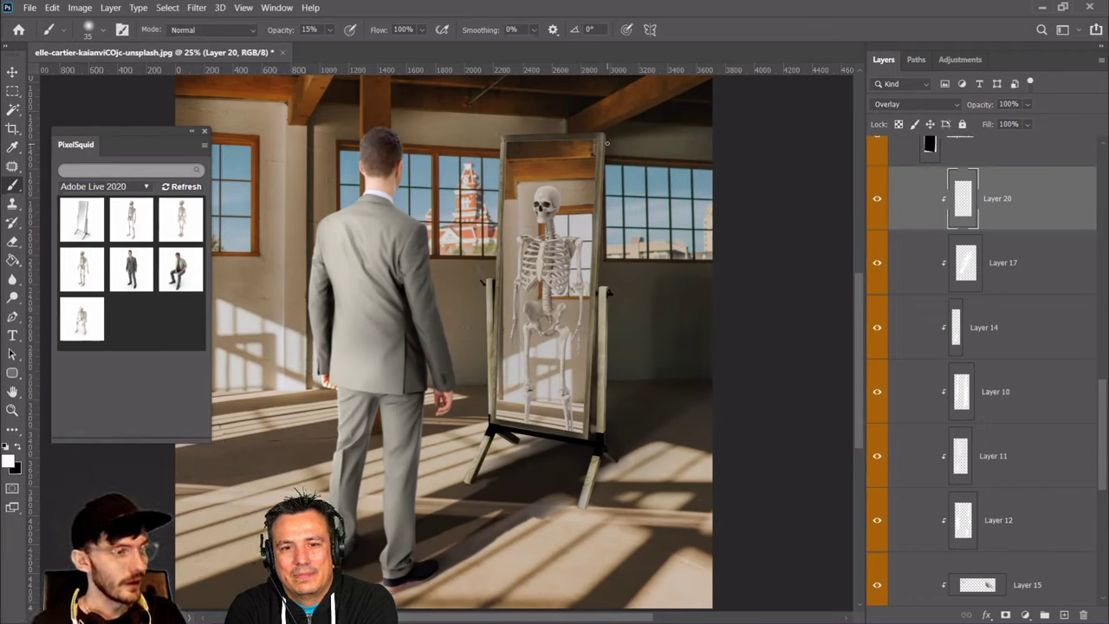
key(bracketright)
key(bracketright)
key(bracketright)
key(bracketright)
key(bracketright)
key(bracketright)
key(bracketright)
key(bracketright)
key(bracketright)
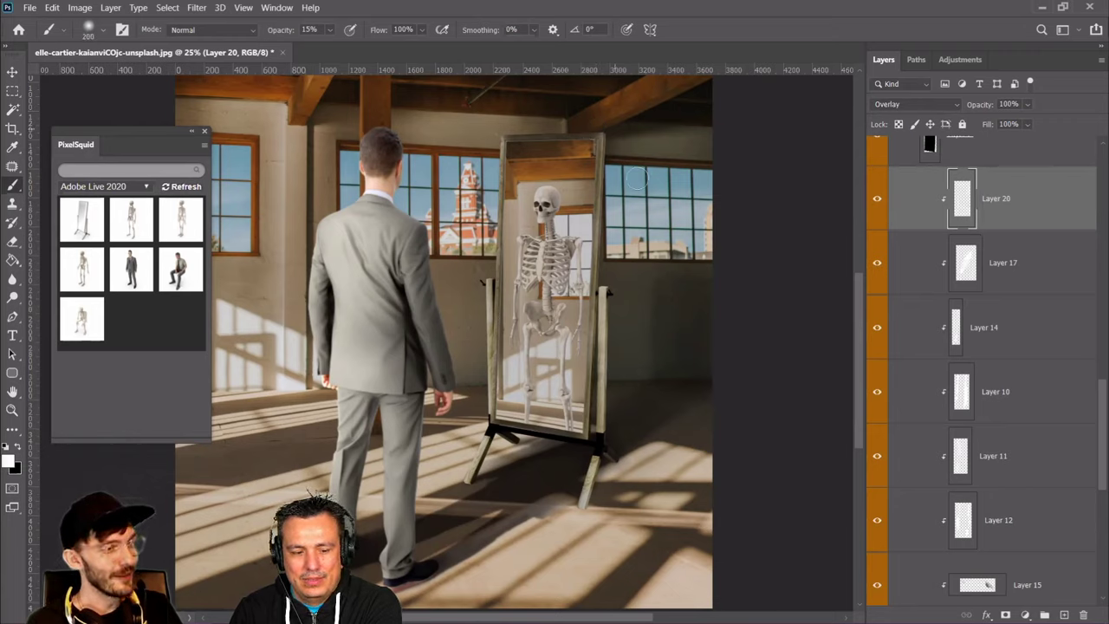
key(bracketleft)
key(bracketleft)
click(612, 141)
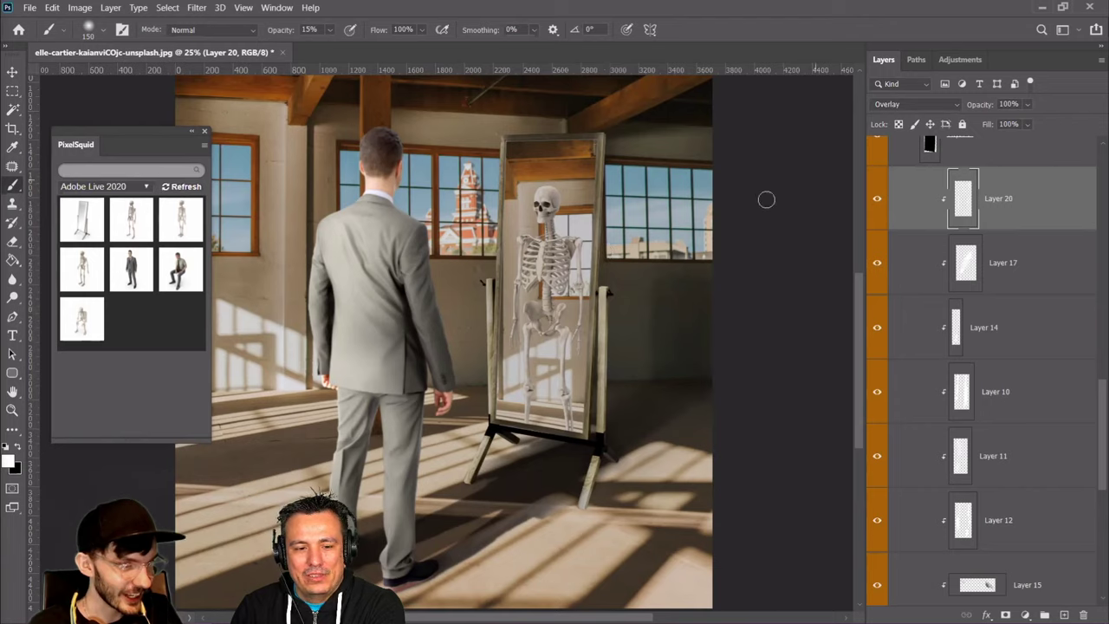
click(877, 198)
click(878, 198)
click(878, 198)
click(877, 199)
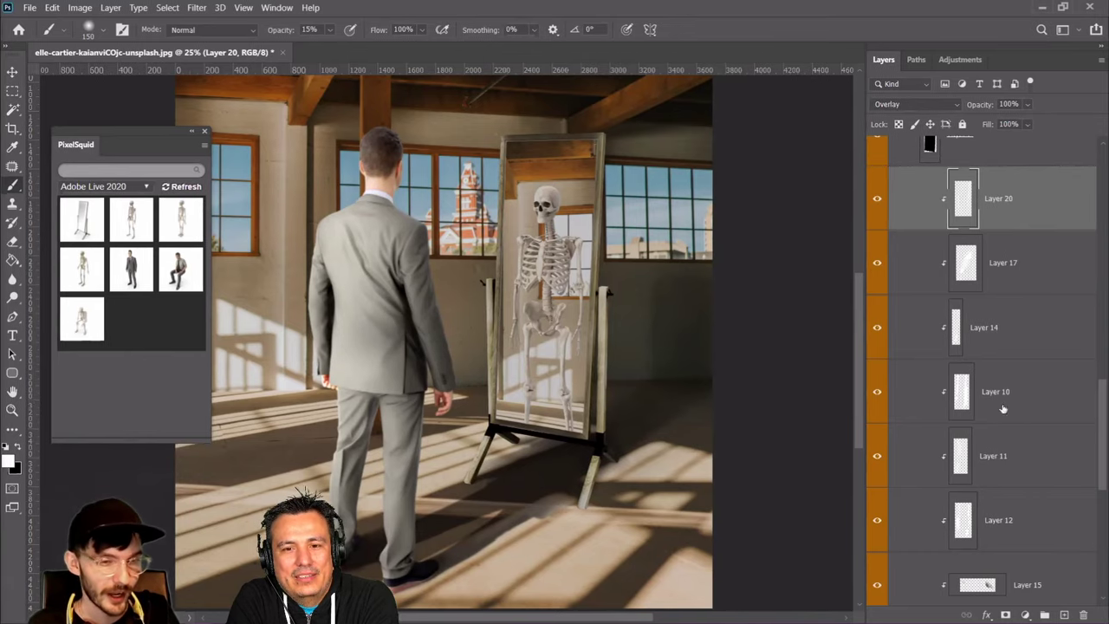
scroll(965, 463, down, 3)
click(961, 464)
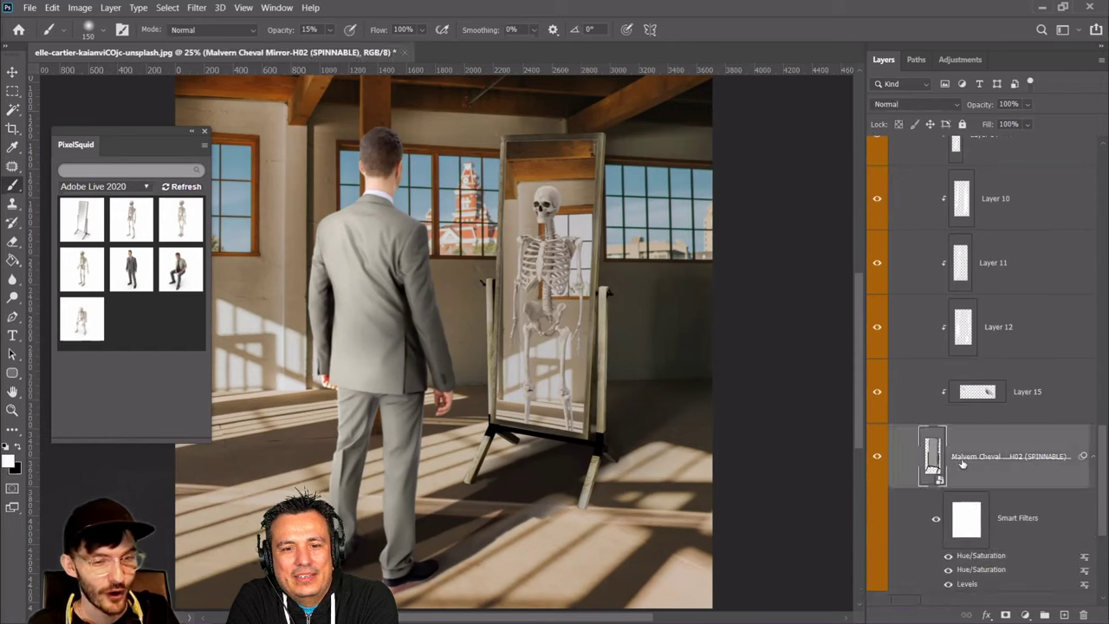
Add a new Layer 21 above the mirror layer and zoom in on the stand
click(880, 459)
click(879, 459)
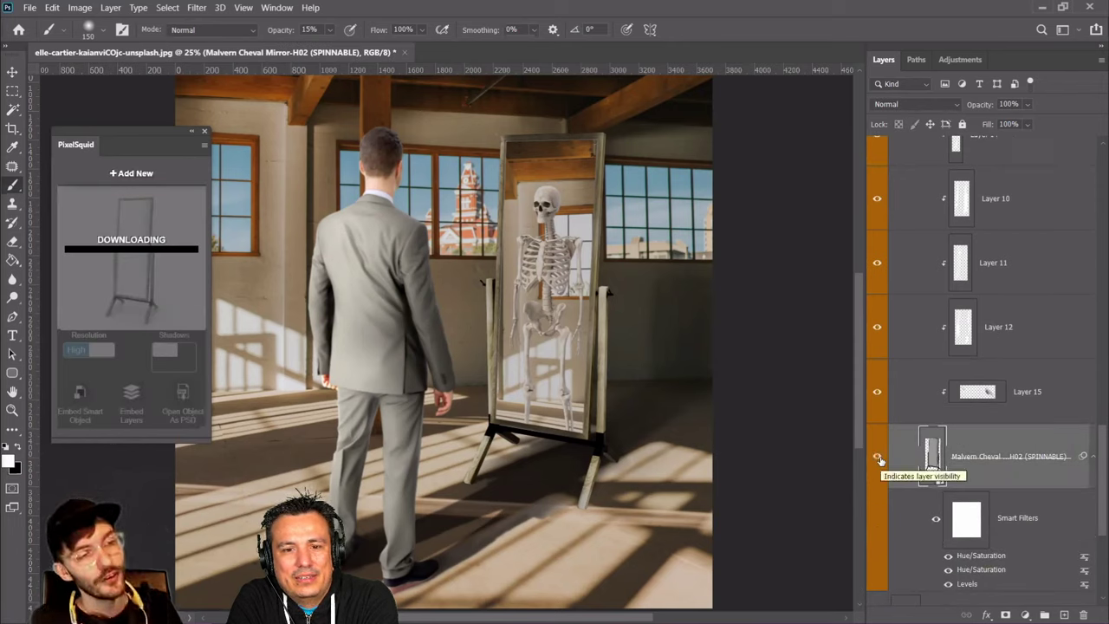
click(1065, 614)
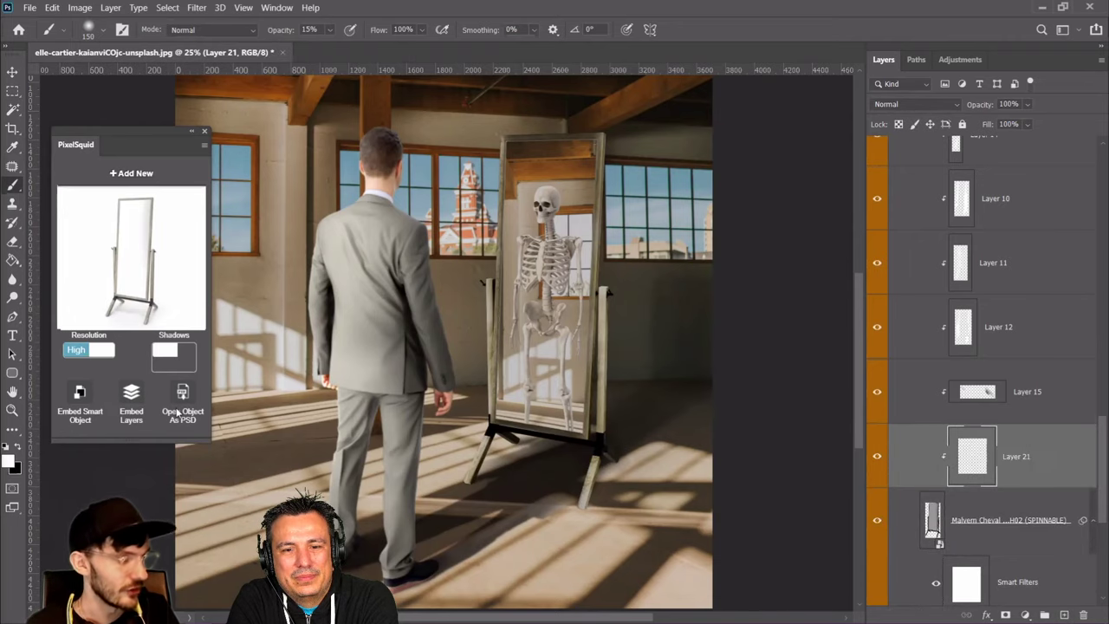
key(z)
click(477, 460)
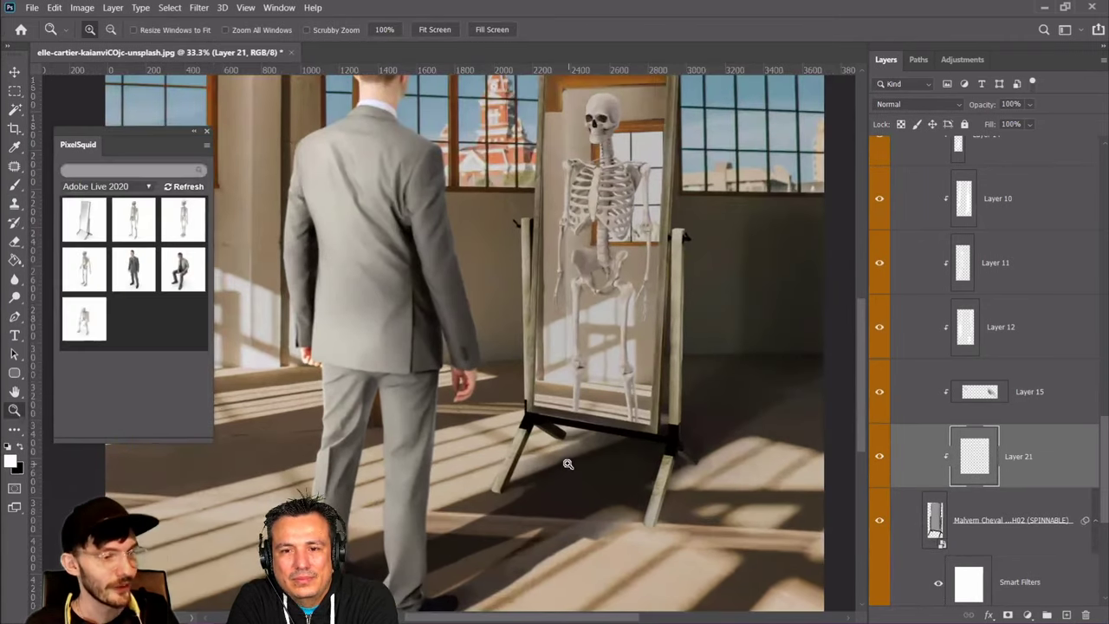
Paint a black shadow along the mirror base and move Layer 21 below the mirror layer
click(19, 446)
click(13, 186)
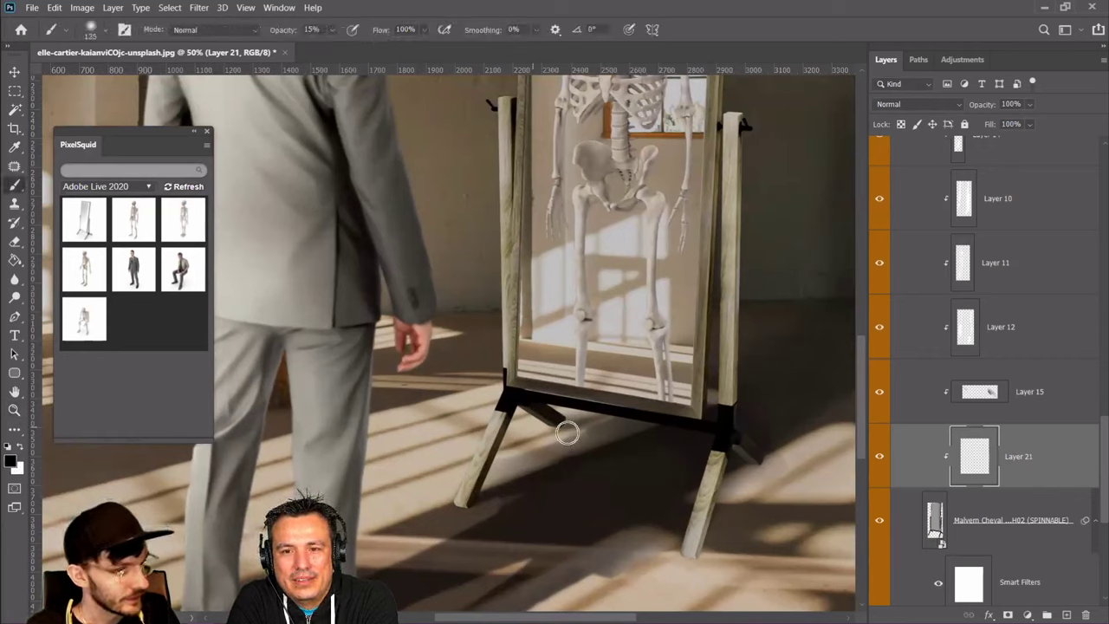
drag(551, 425, 615, 417)
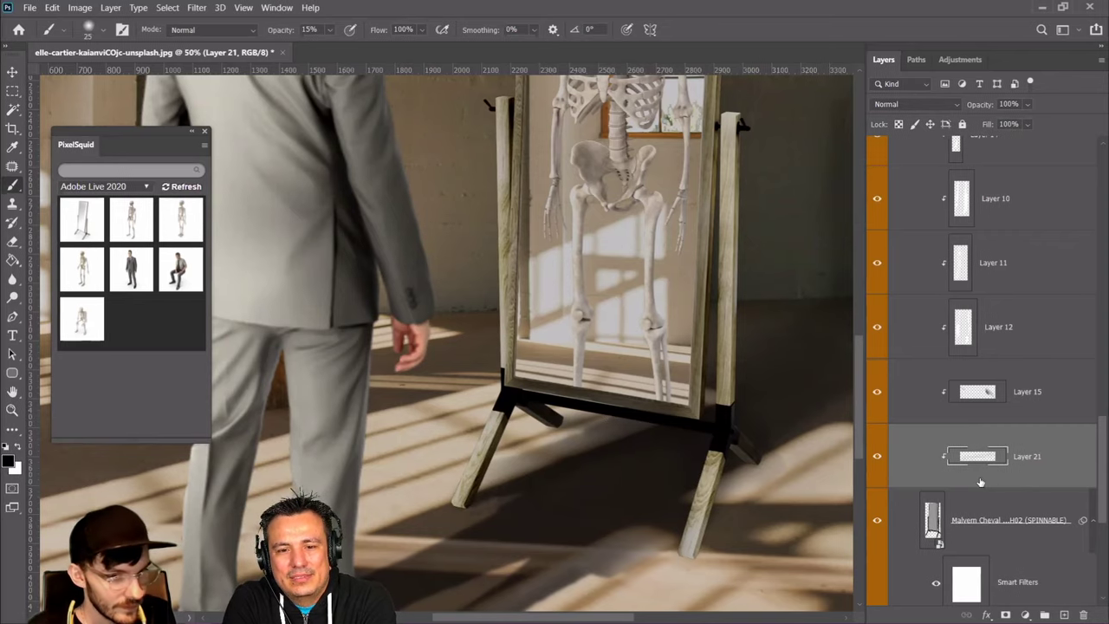
scroll(980, 482, down, 2)
drag(979, 328, 959, 520)
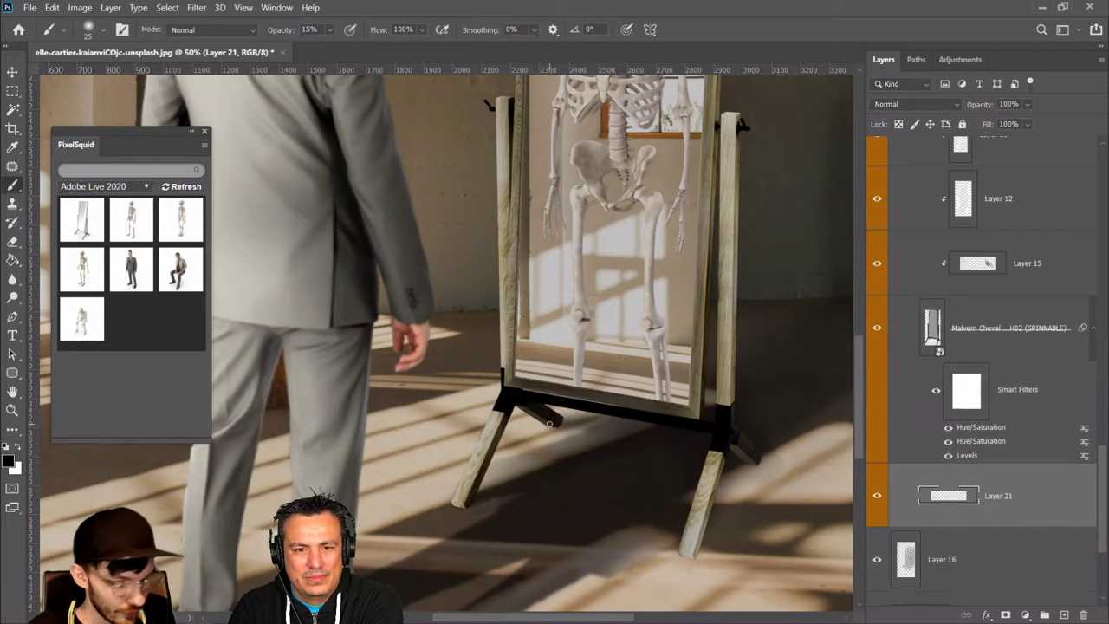
Zoom in on the floor under the mirror stand's base to inspect the shadow
key(z)
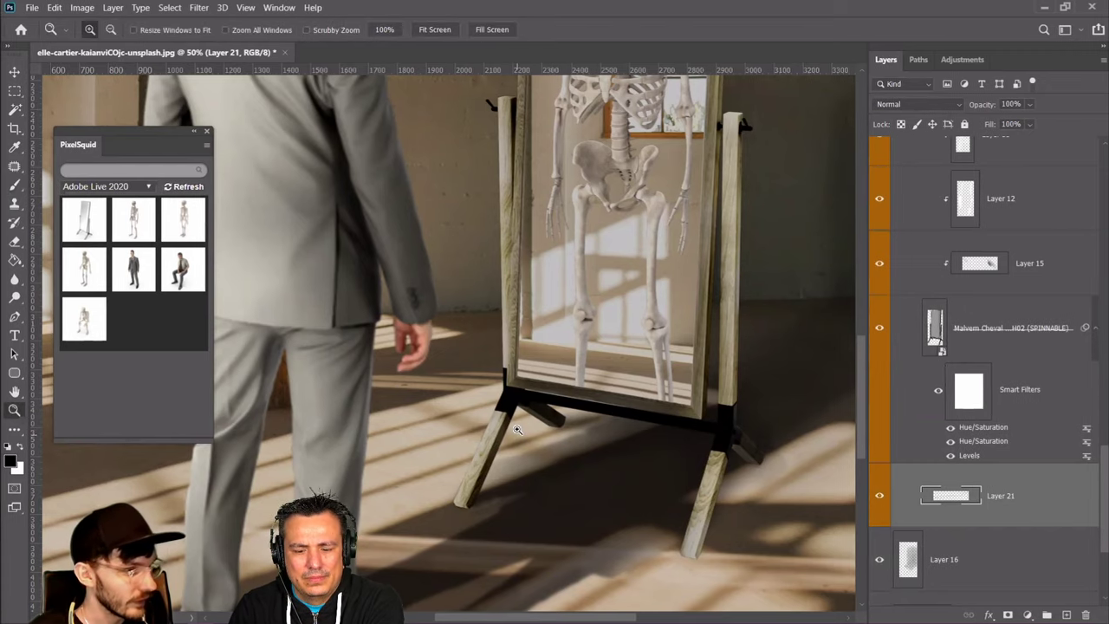
click(536, 411)
drag(536, 411, 584, 421)
right_click(584, 421)
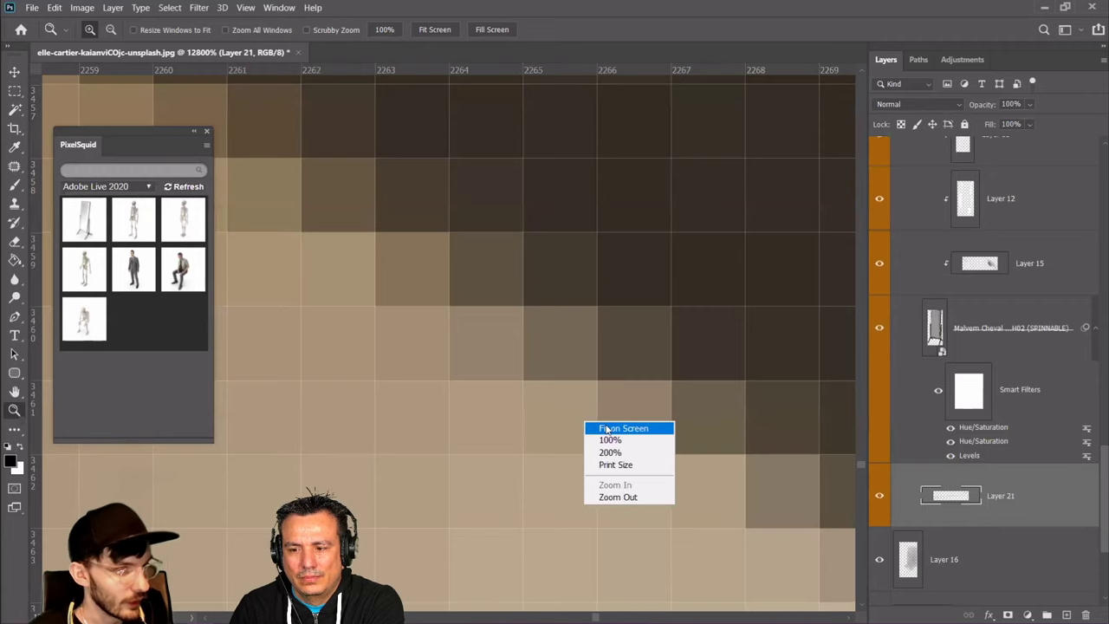
click(511, 436)
key(ctrl+0)
drag(492, 419, 600, 471)
scroll(322, 230, down, 2)
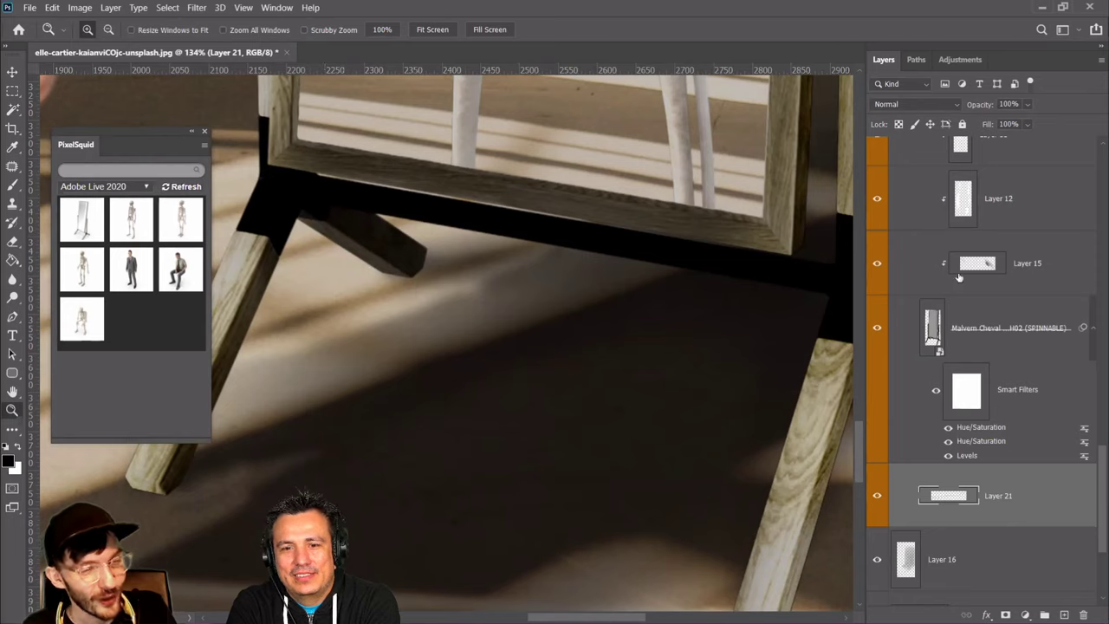
scroll(958, 276, up, 5)
click(983, 392)
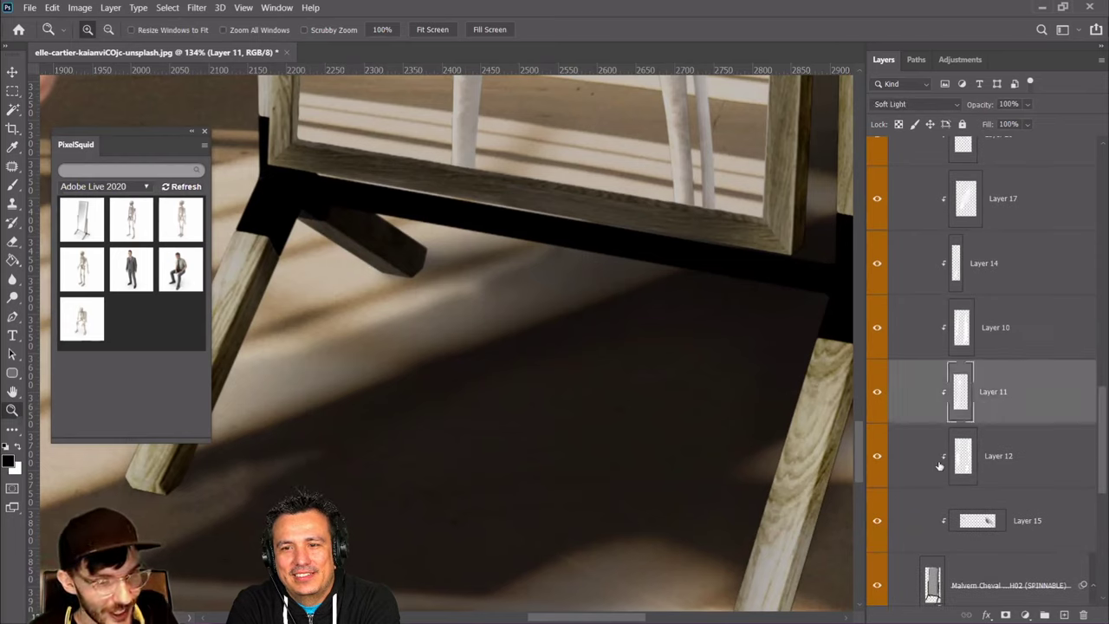
Toggle Layers 20, 17, 14, 10, 12, 11 and 15 off and on to judge their effect
scroll(990, 388, up, 4)
click(906, 339)
click(876, 327)
click(877, 327)
click(877, 390)
click(877, 391)
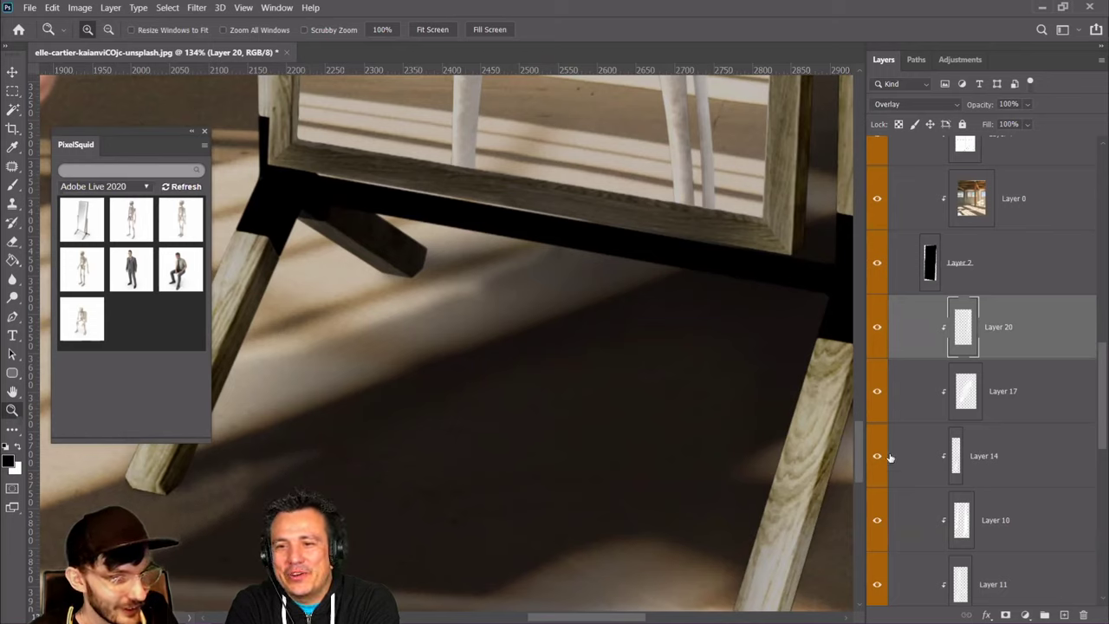
click(890, 457)
click(877, 456)
click(877, 456)
click(877, 520)
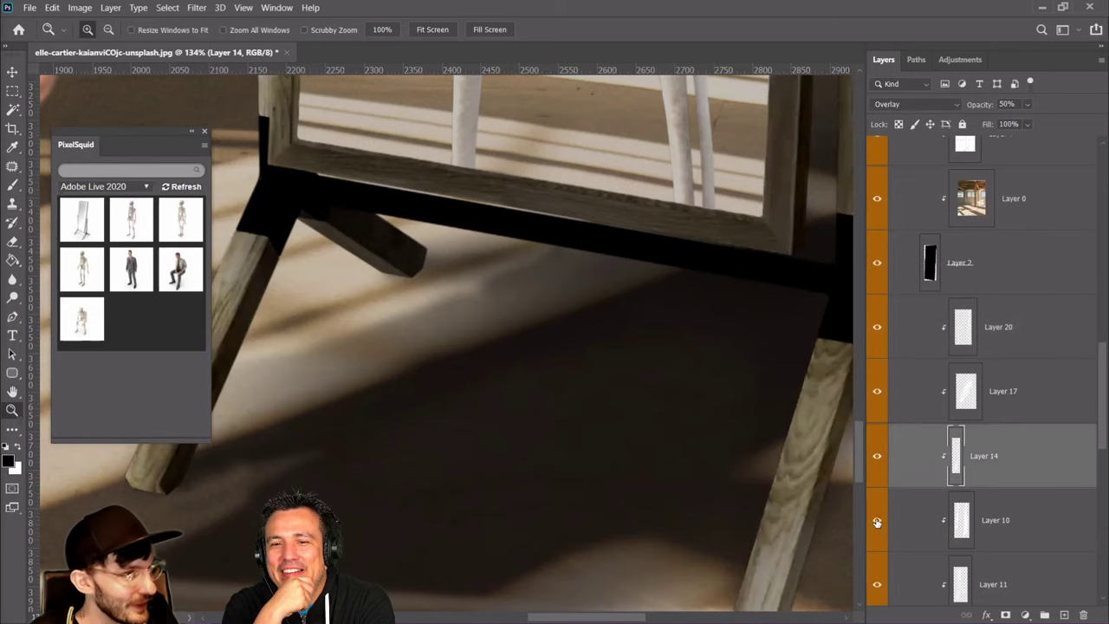
click(877, 520)
scroll(876, 521, down, 2)
click(877, 521)
click(877, 521)
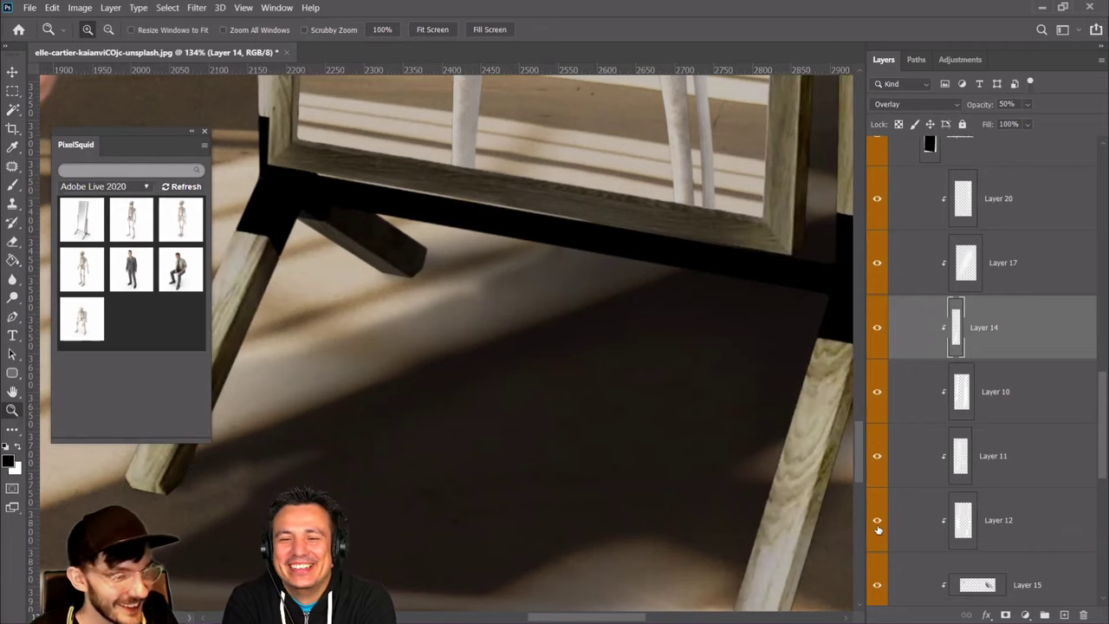
click(877, 520)
click(876, 521)
click(877, 456)
click(877, 456)
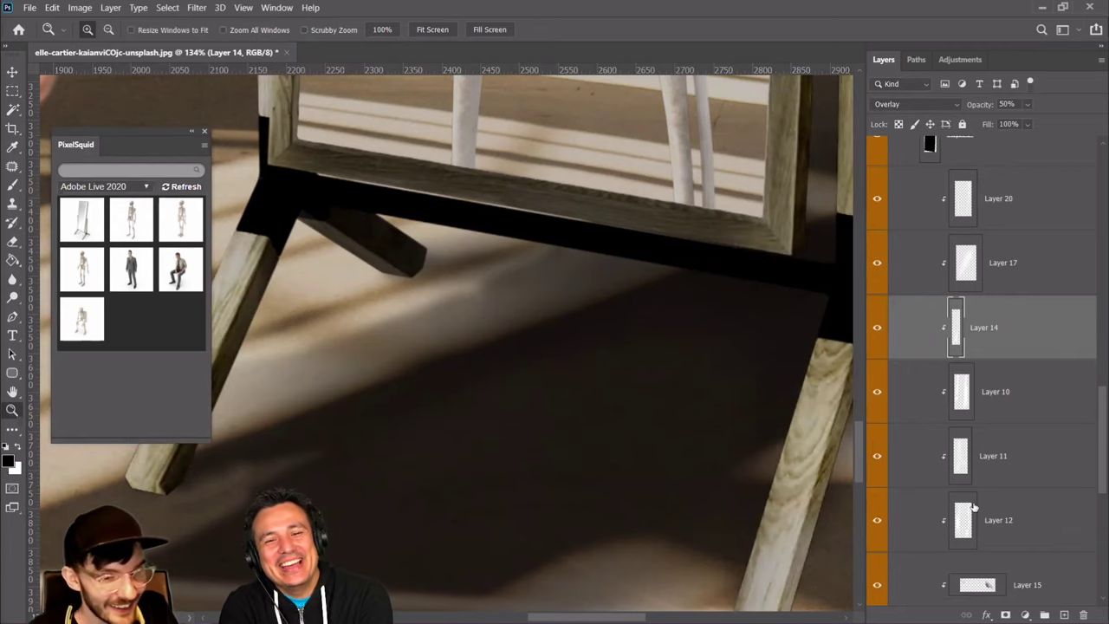
scroll(973, 498, down, 3)
click(974, 401)
click(878, 395)
click(878, 394)
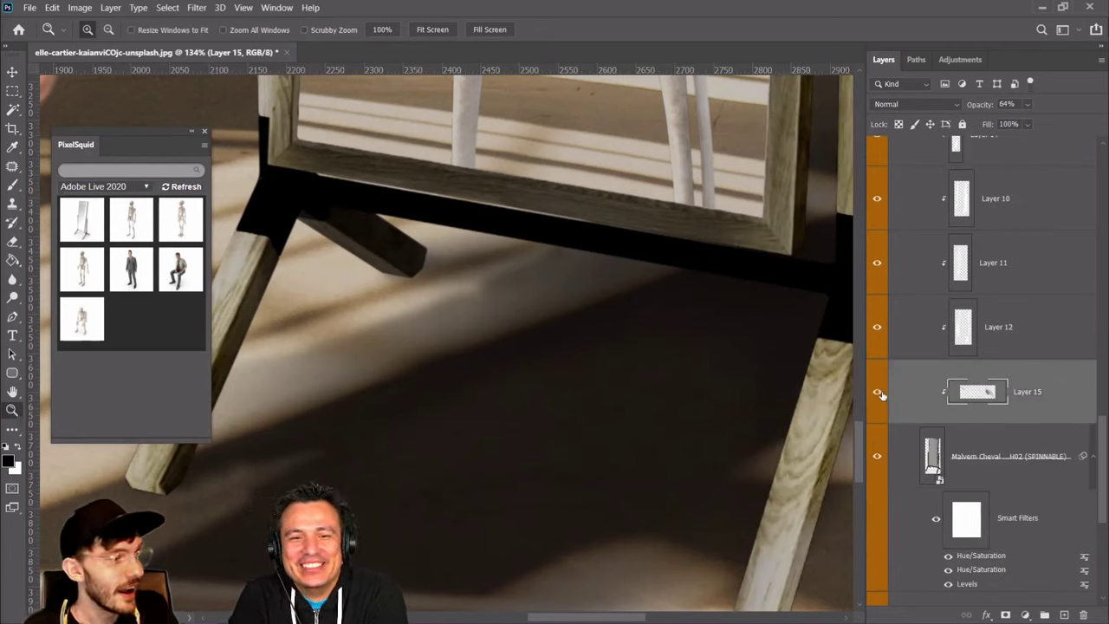
Delete Layer 15 and paint white highlights on the angled back leg on a new layer
drag(1019, 391, 1083, 615)
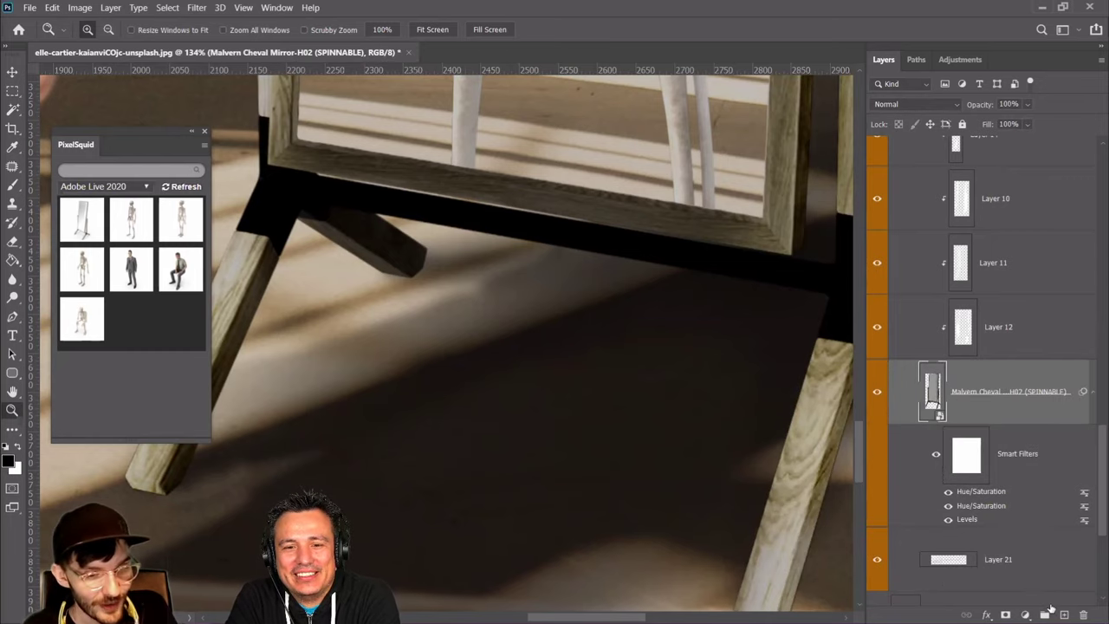
click(1063, 614)
click(19, 445)
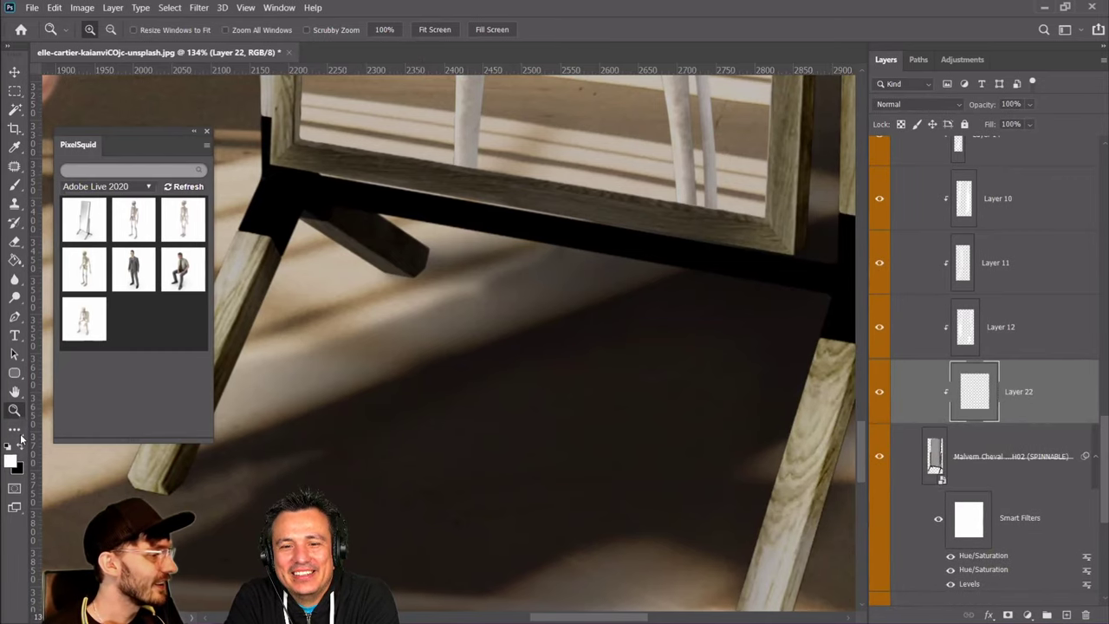
click(15, 185)
drag(355, 243, 312, 221)
drag(364, 257, 309, 220)
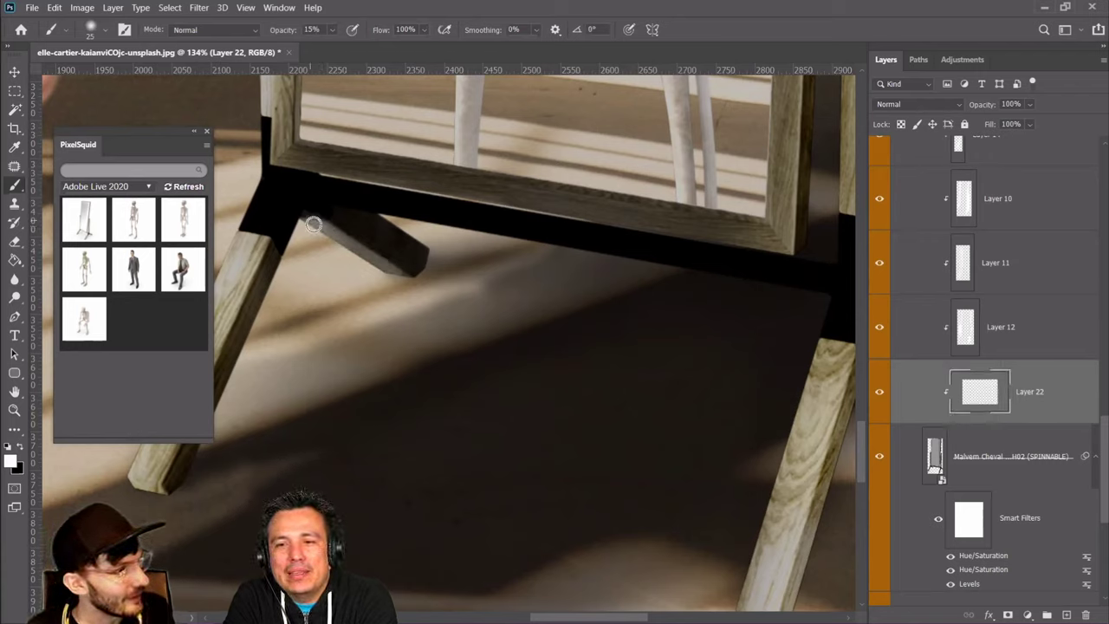
drag(389, 269, 368, 260)
drag(309, 221, 408, 281)
drag(301, 213, 400, 279)
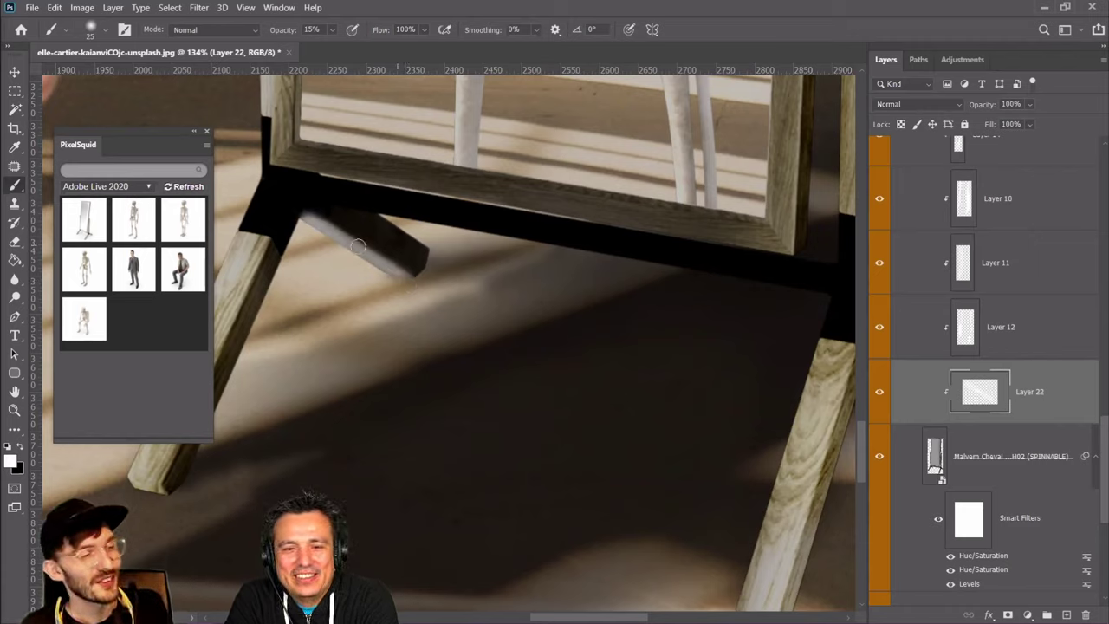
Set the highlight layer to Overlay and duplicate it twice to strengthen it
click(910, 104)
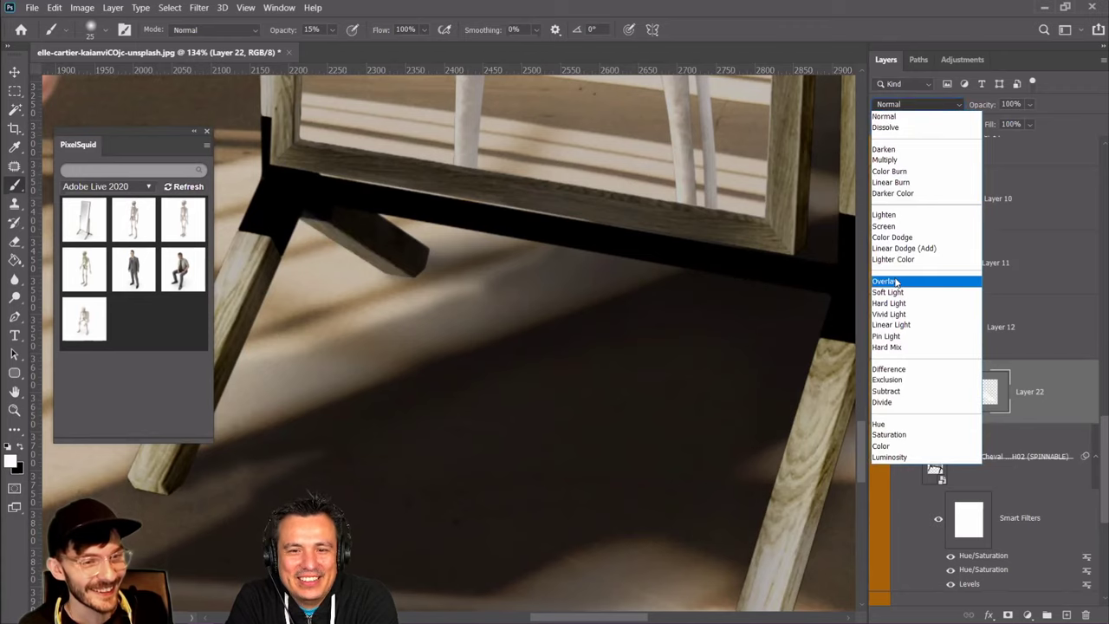
click(895, 282)
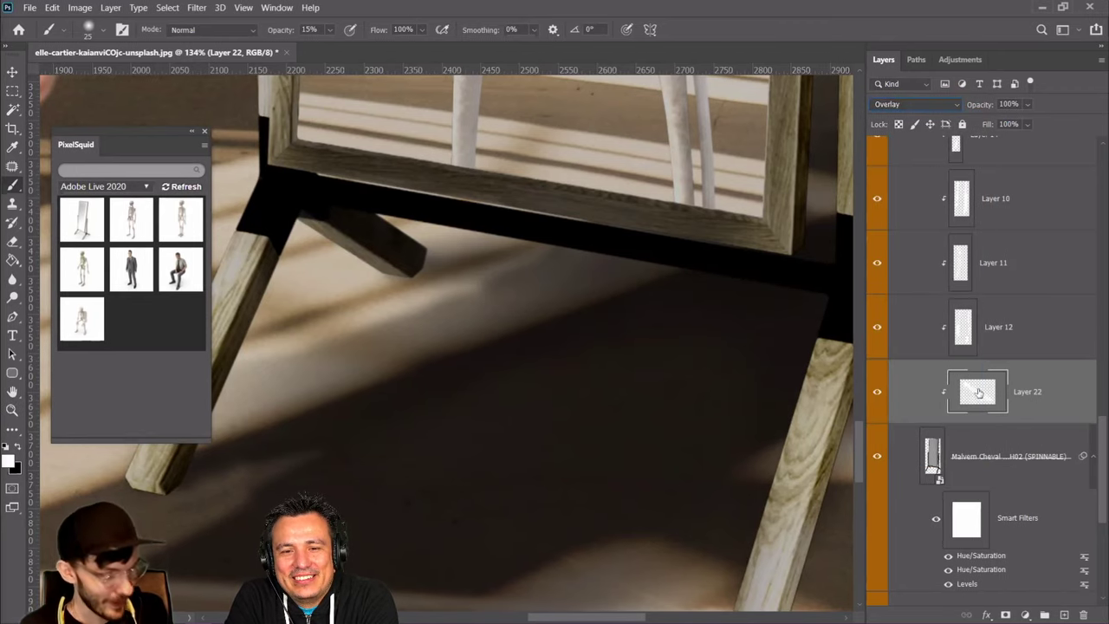
drag(985, 385, 991, 418)
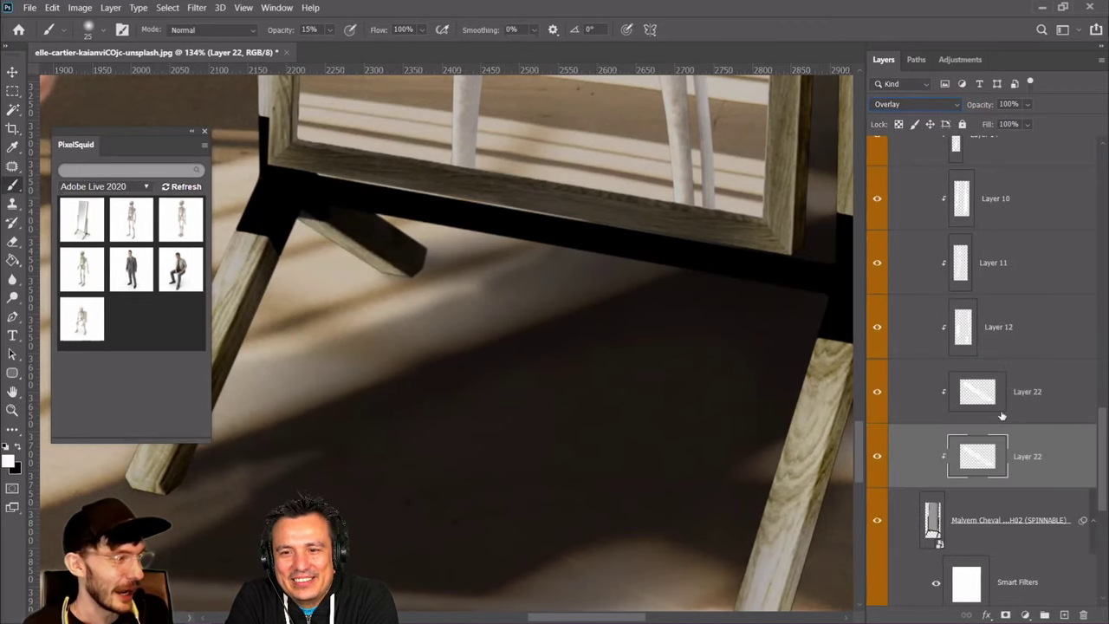
drag(971, 455, 1082, 614)
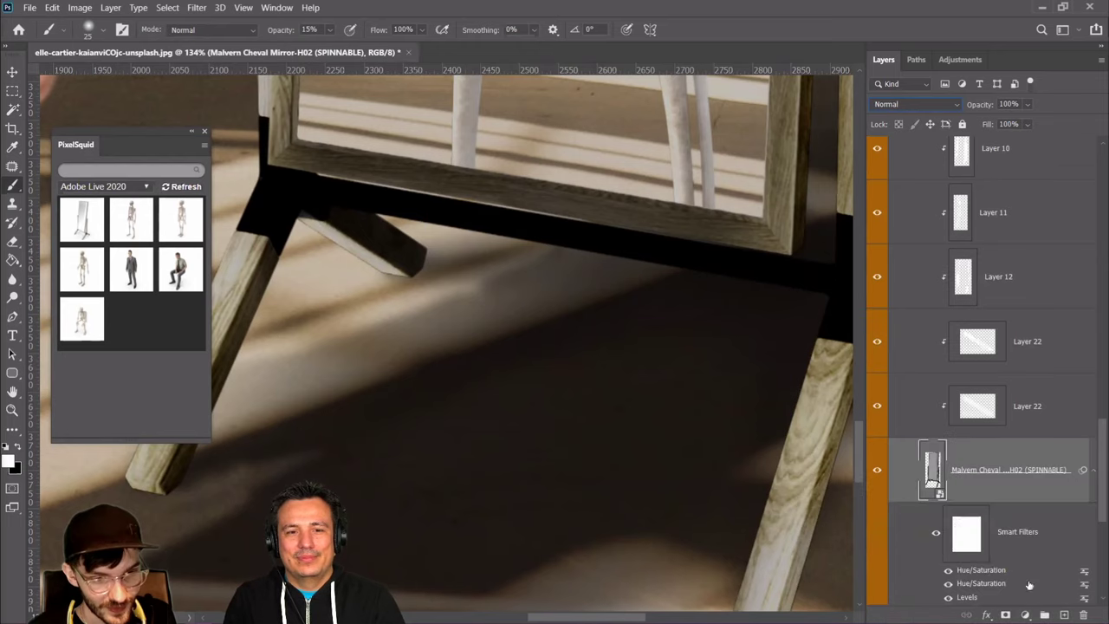
Load the Malvern mirror outline as a selection, invert it, and add a Hide Selection layer mask
ctrl+click(932, 470)
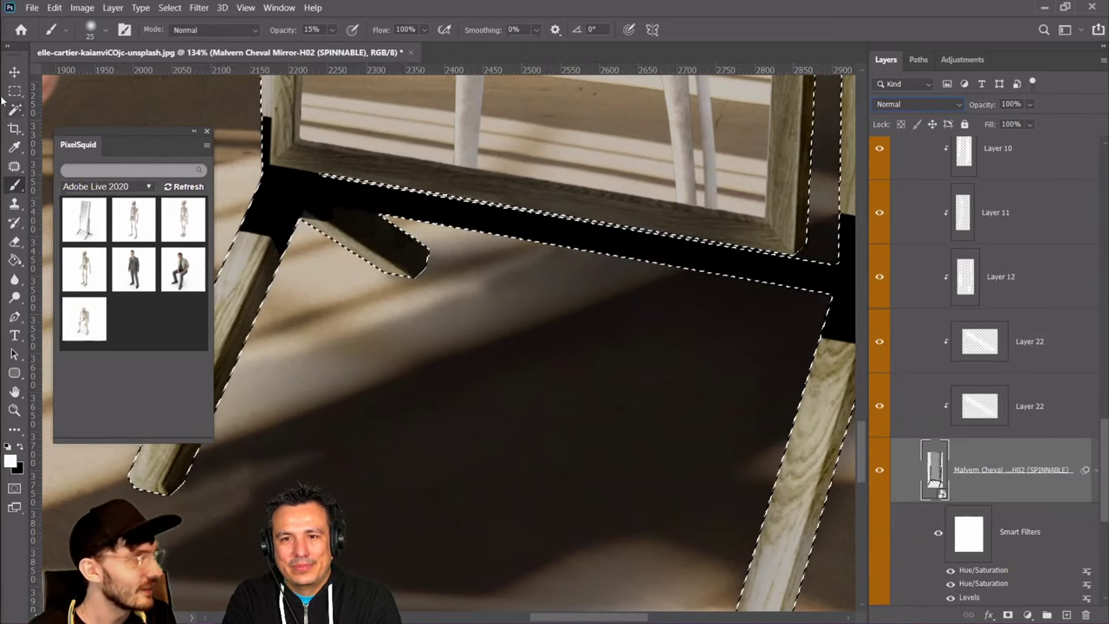
key(m)
right_click(400, 321)
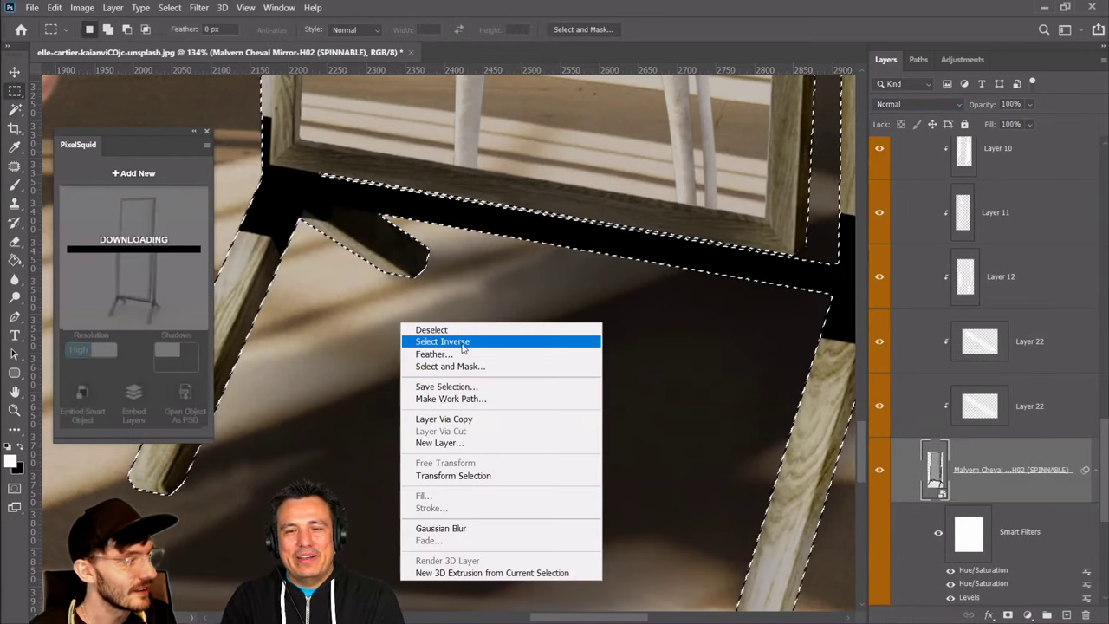
click(416, 339)
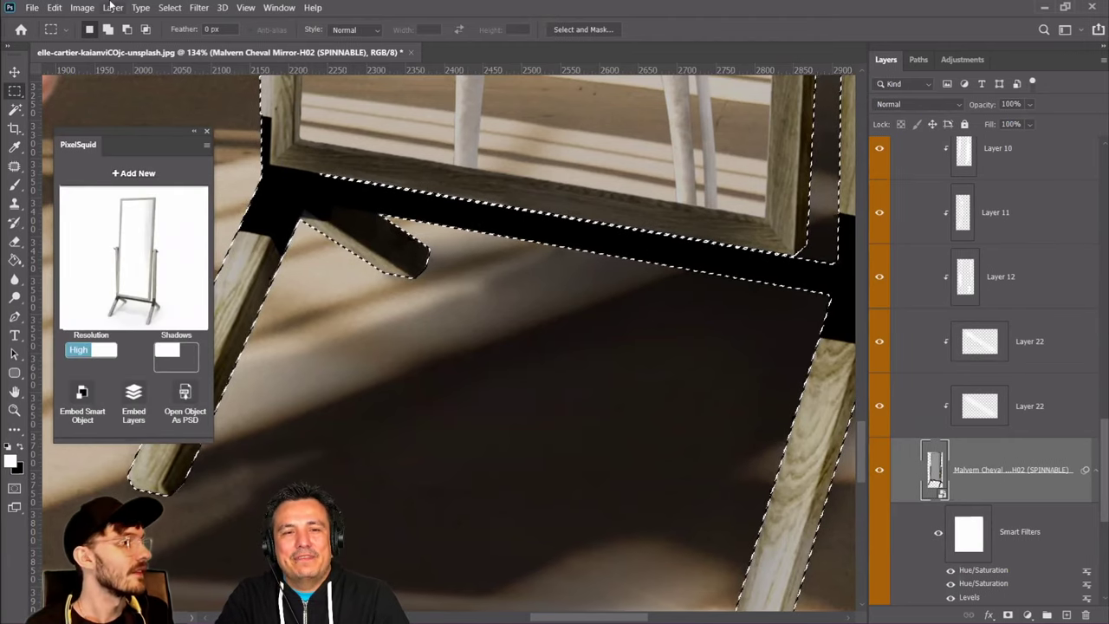
click(110, 8)
mouse_move(192, 222)
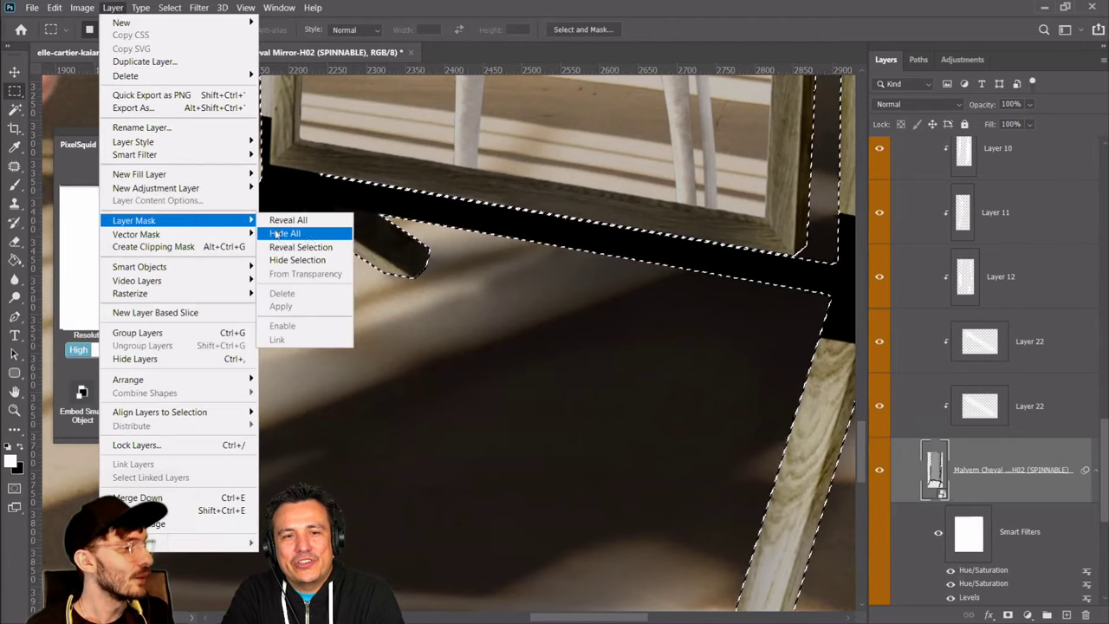
click(317, 262)
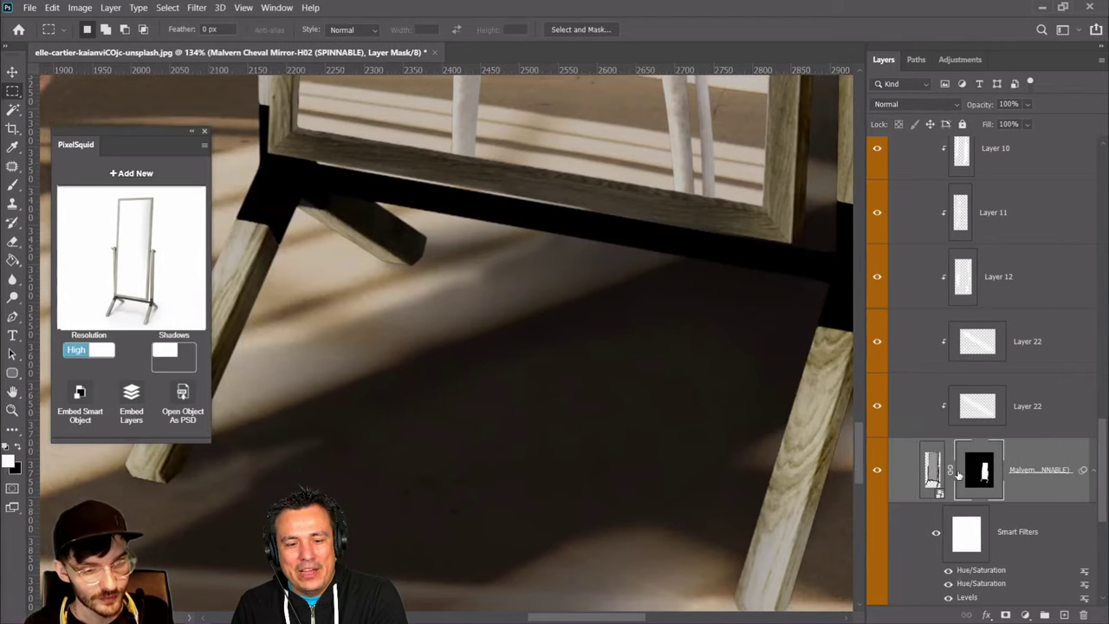
Select Layer 21 and switch to the Brush tool to paint more shadow
right_click(988, 471)
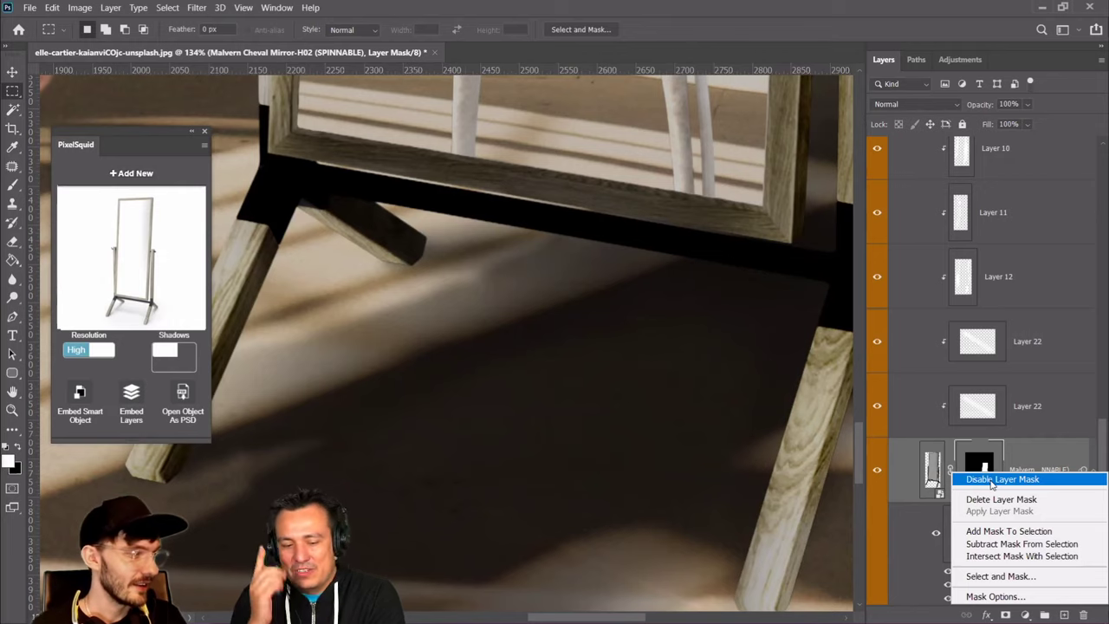
click(982, 422)
scroll(970, 468, down, 3)
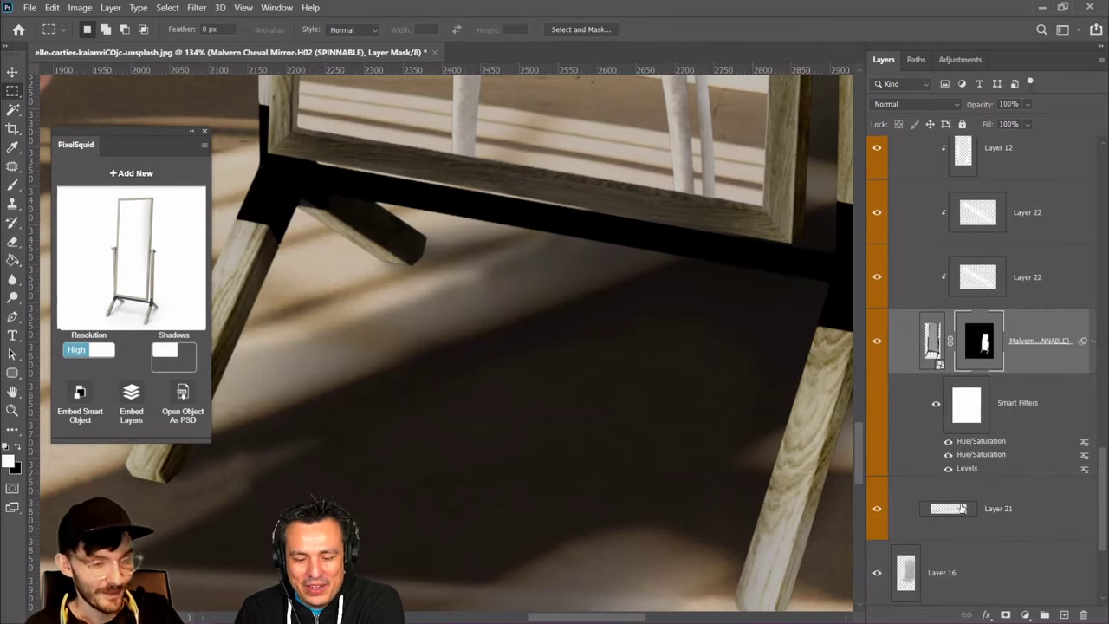
click(961, 509)
click(12, 185)
Paint faint black shadow along the beam's lower edge on Layer 21
click(19, 444)
key(bracketleft)
key(bracketleft)
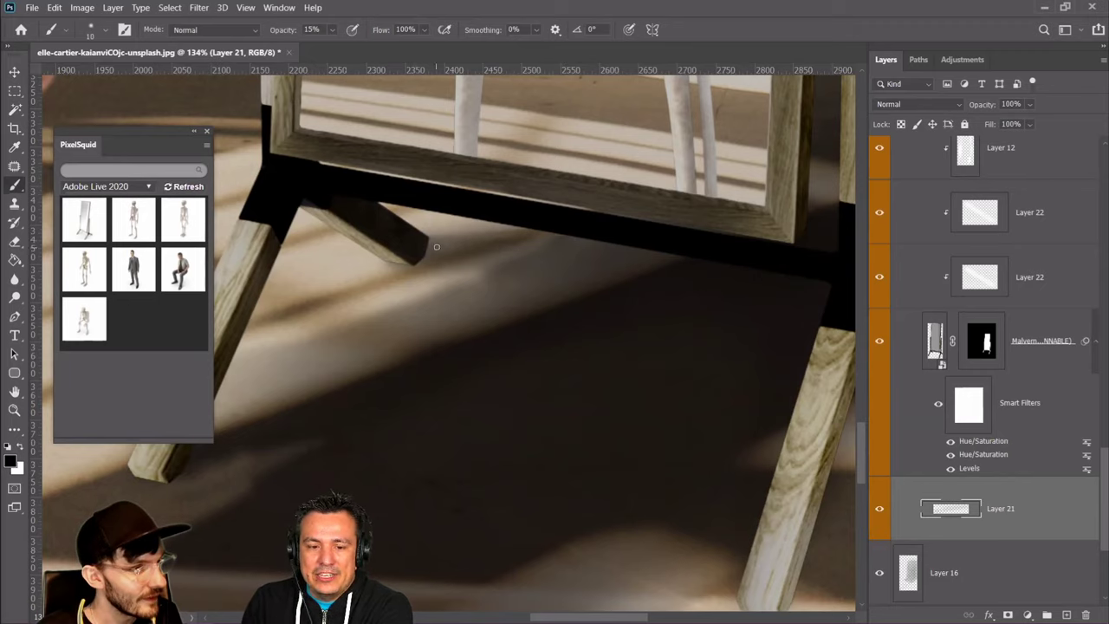
key(bracketright)
key(bracketright)
key(bracketright)
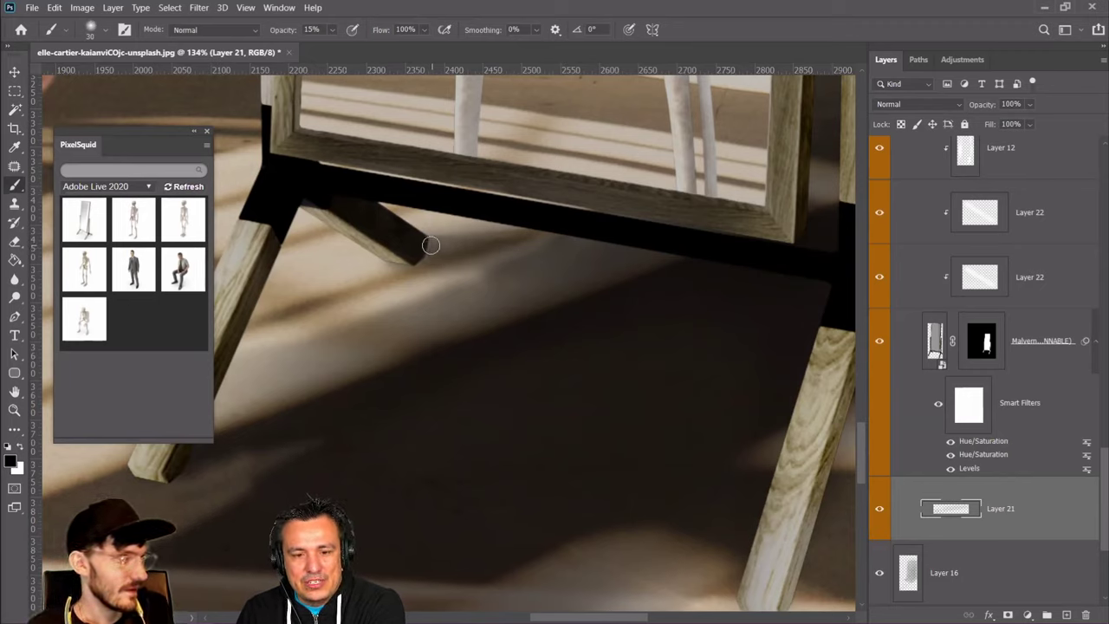
shift+click(535, 235)
click(433, 253)
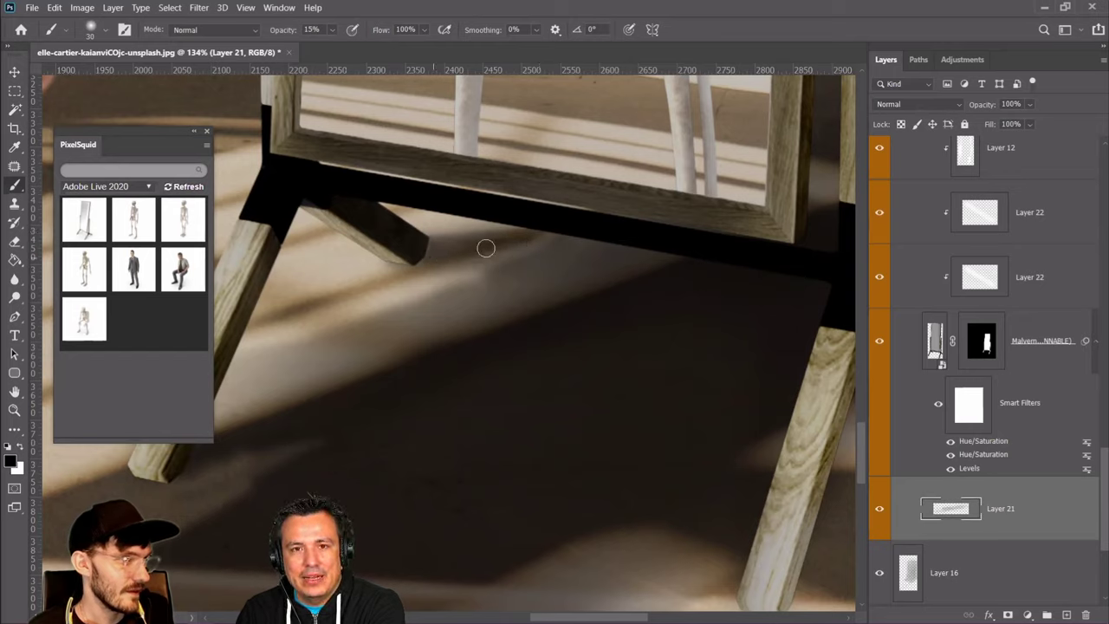
shift+click(557, 243)
click(408, 255)
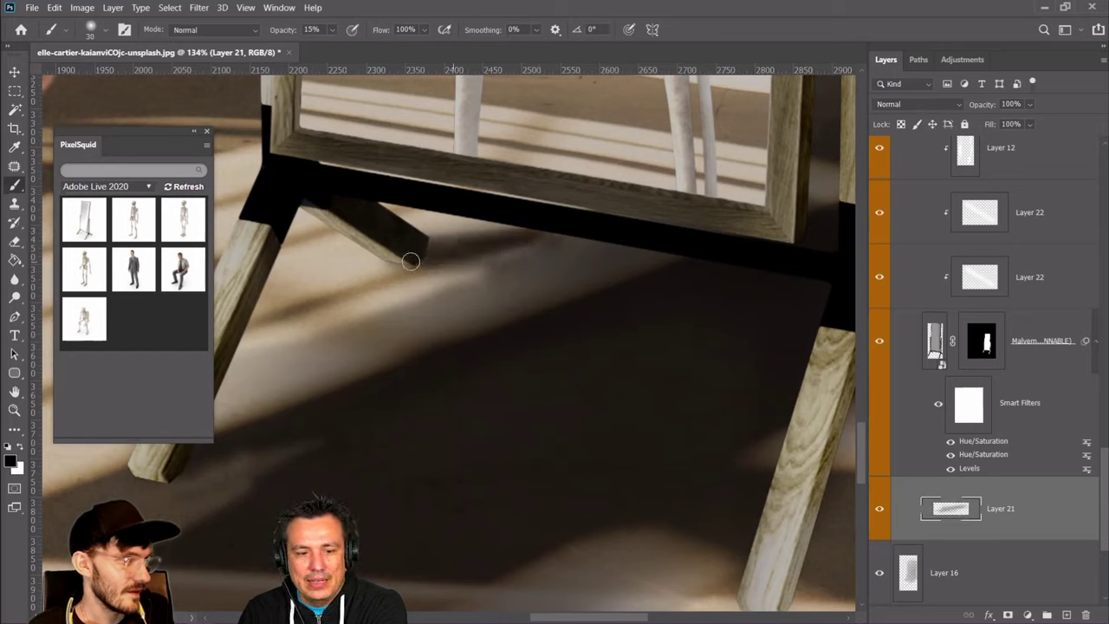
shift+click(627, 238)
click(537, 235)
shift+click(636, 233)
click(503, 231)
shift+click(639, 230)
click(527, 227)
shift+click(568, 228)
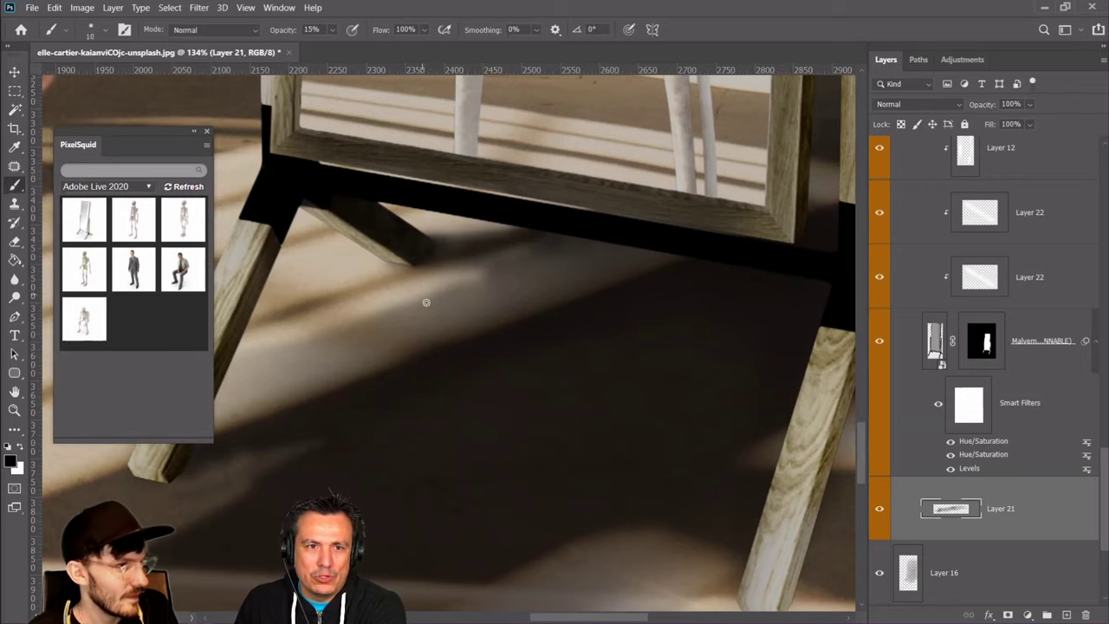
Shade the floor beneath the black beam, undoing a short stroke and repainting it wider
key(bracketright)
key(bracketright)
key(bracketright)
key(bracketright)
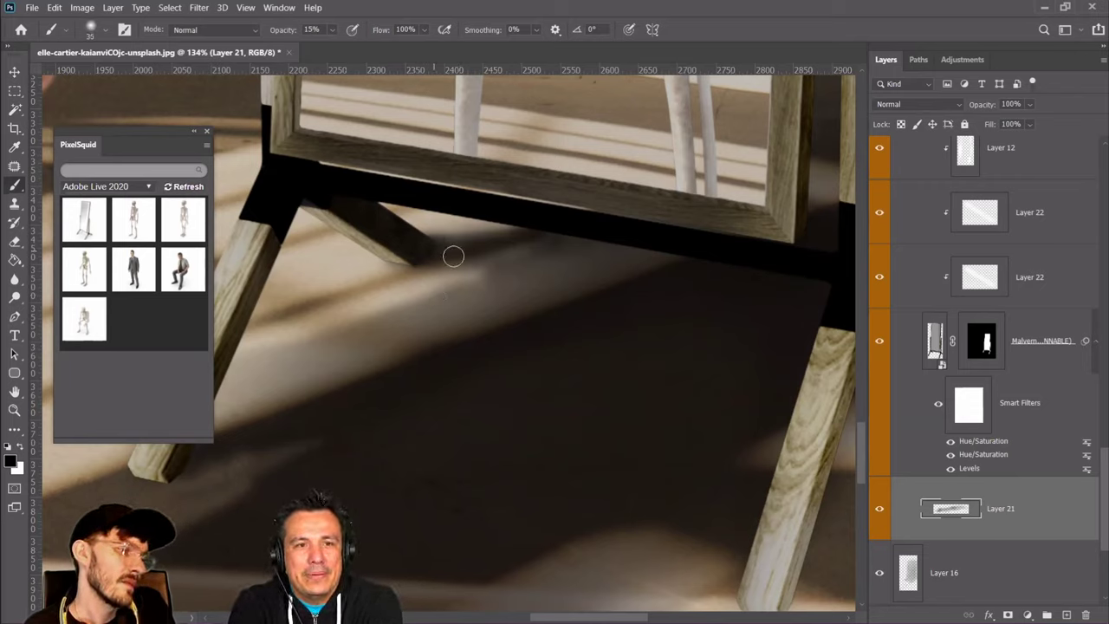
key(bracketleft)
drag(432, 266, 476, 267)
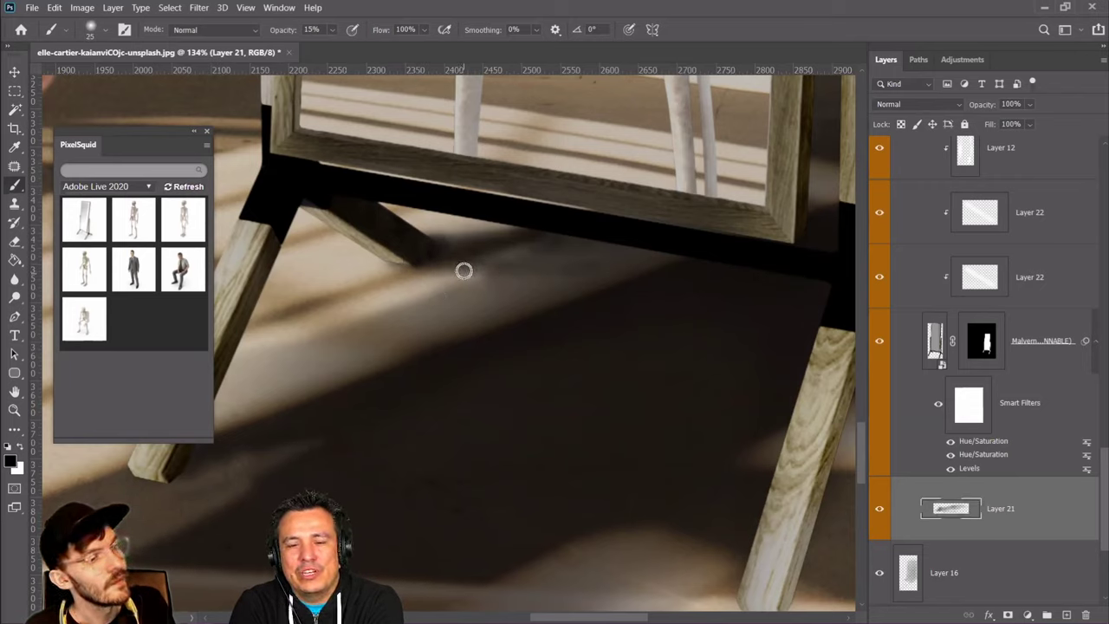
click(54, 7)
click(60, 19)
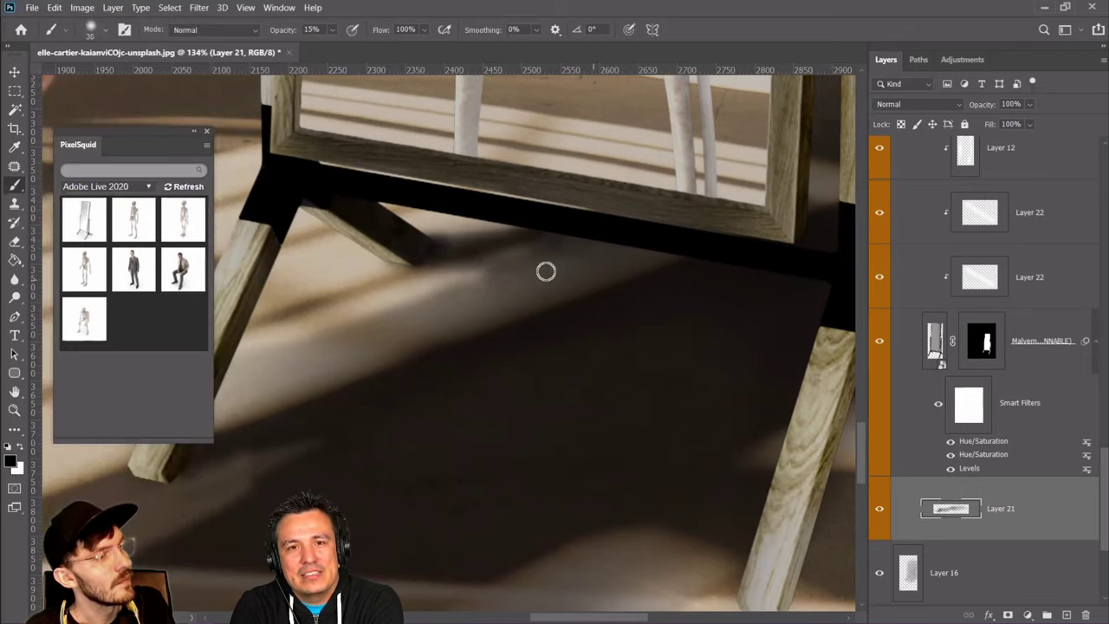
mouse_move(412, 259)
mouse_down()
mouse_move(540, 260)
mouse_move(657, 248)
mouse_move(658, 238)
mouse_move(578, 254)
mouse_move(401, 254)
mouse_move(667, 233)
mouse_move(500, 253)
mouse_move(693, 251)
mouse_move(514, 257)
mouse_move(645, 236)
mouse_move(598, 261)
mouse_move(451, 253)
mouse_move(687, 237)
mouse_move(626, 281)
mouse_move(480, 258)
mouse_move(657, 262)
mouse_up()
Compare the image with and without Layer 21, then rotate its shadow slightly under the mirror base
scroll(426, 404, down, 2)
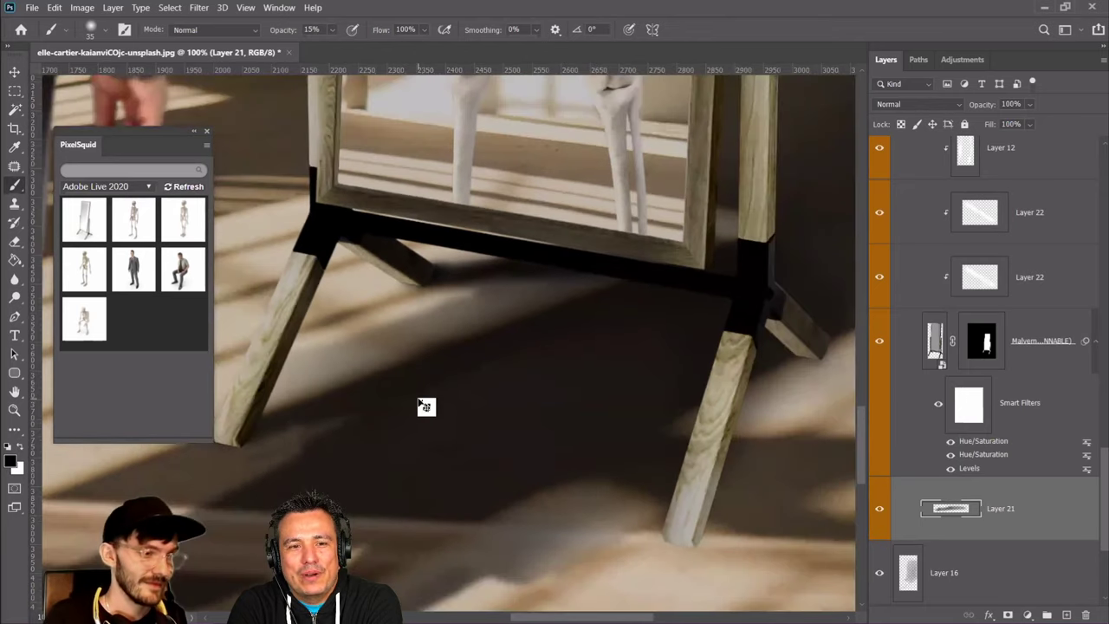
scroll(425, 404, down, 1)
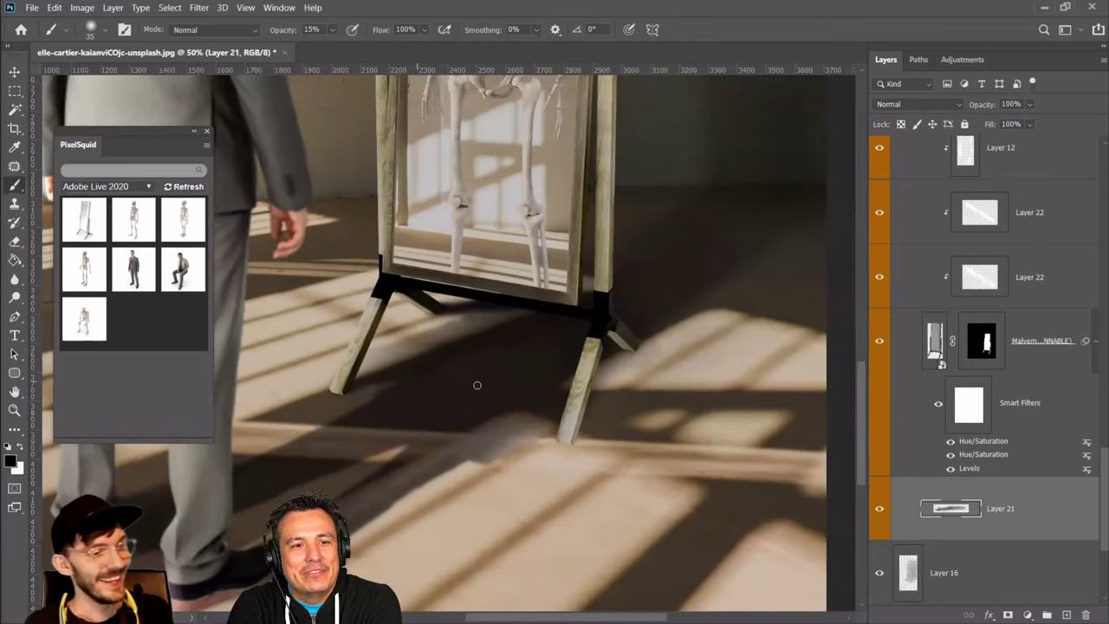
click(880, 510)
click(880, 510)
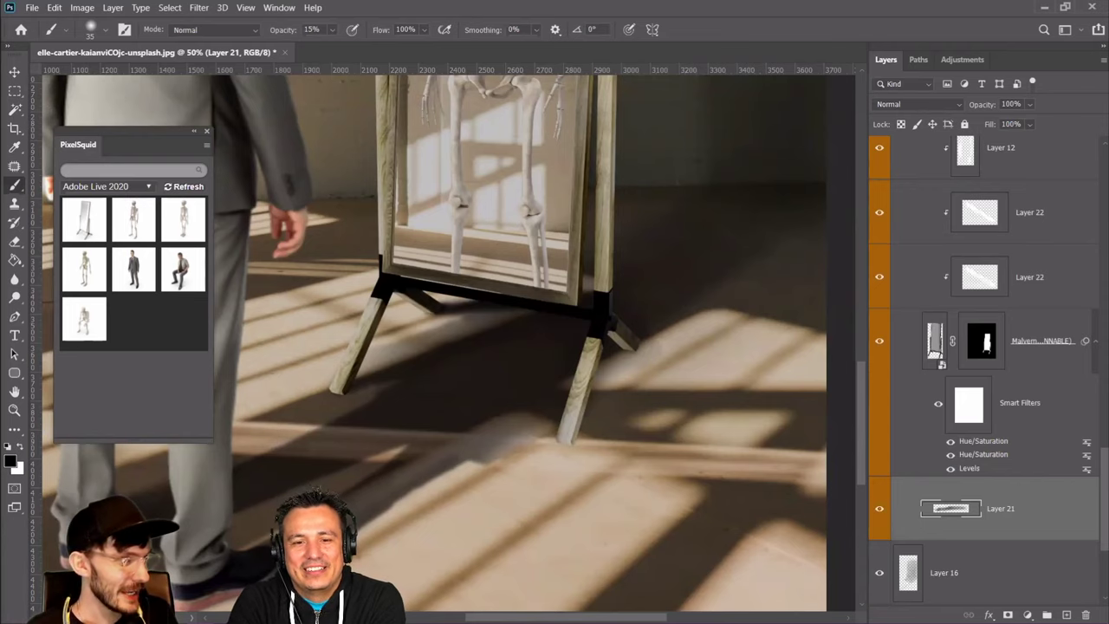
click(14, 71)
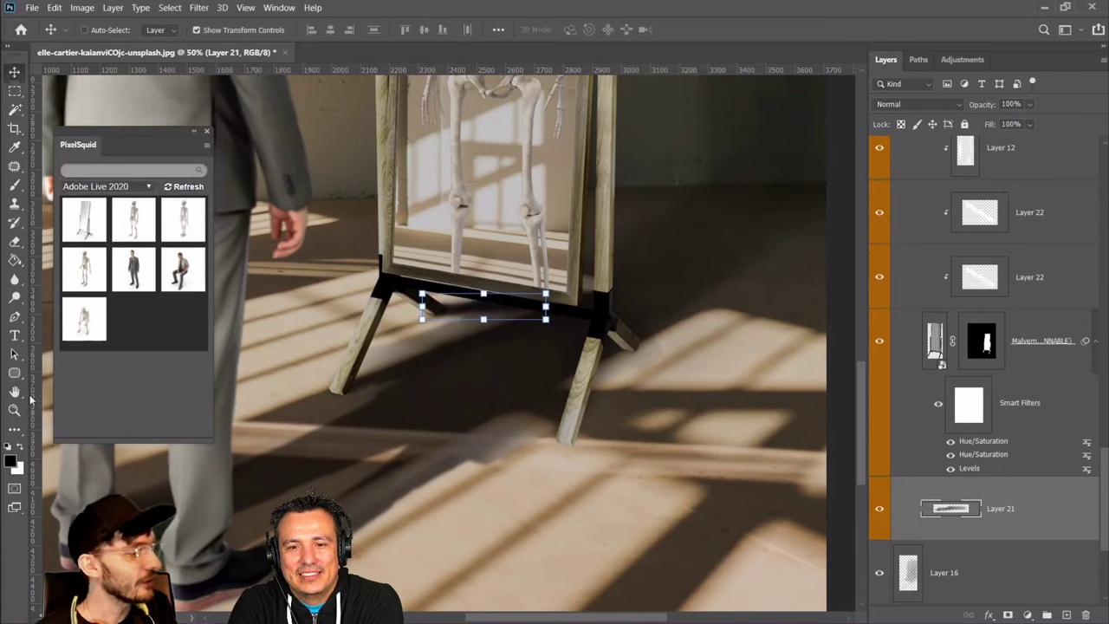
drag(560, 306, 558, 320)
key(Return)
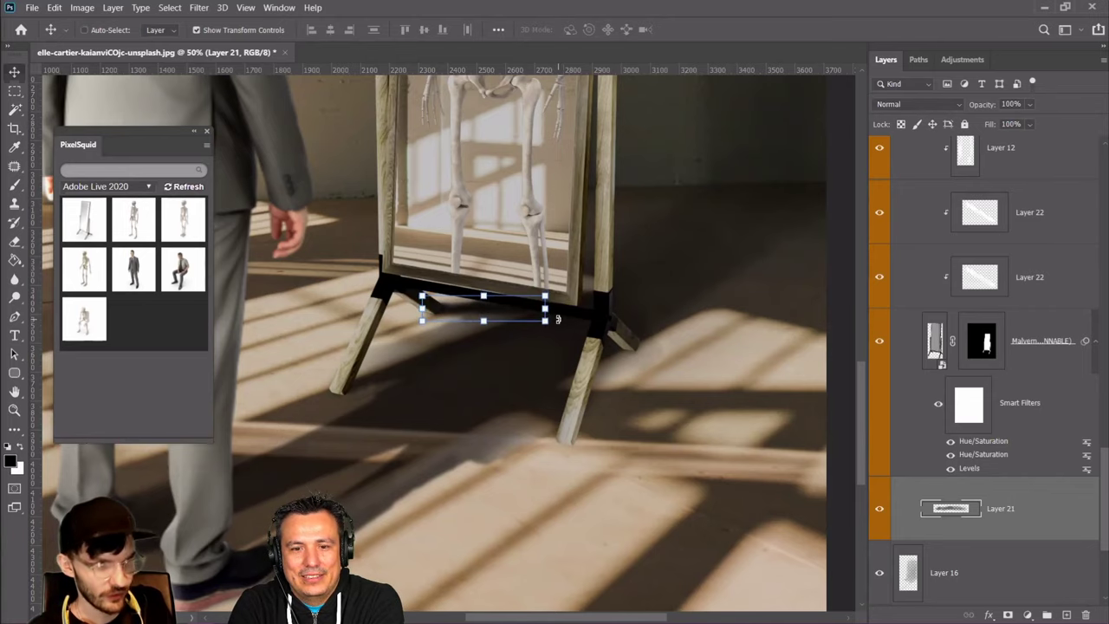
click(1031, 105)
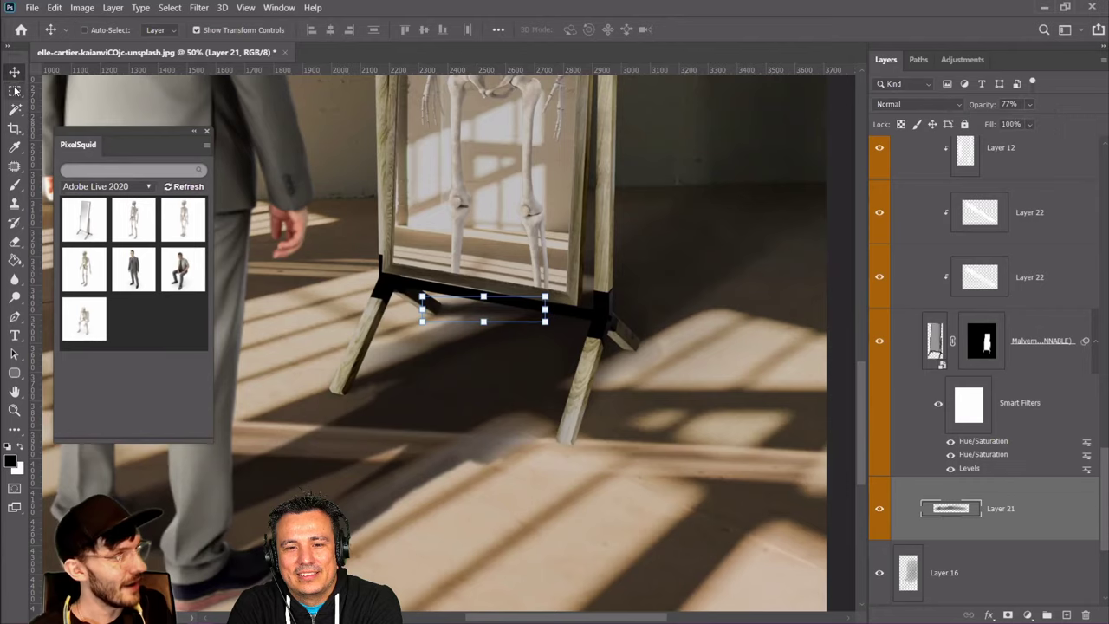
key(Return)
Fit the whole composite in the window and delete the Layer 21 shadow
key(m)
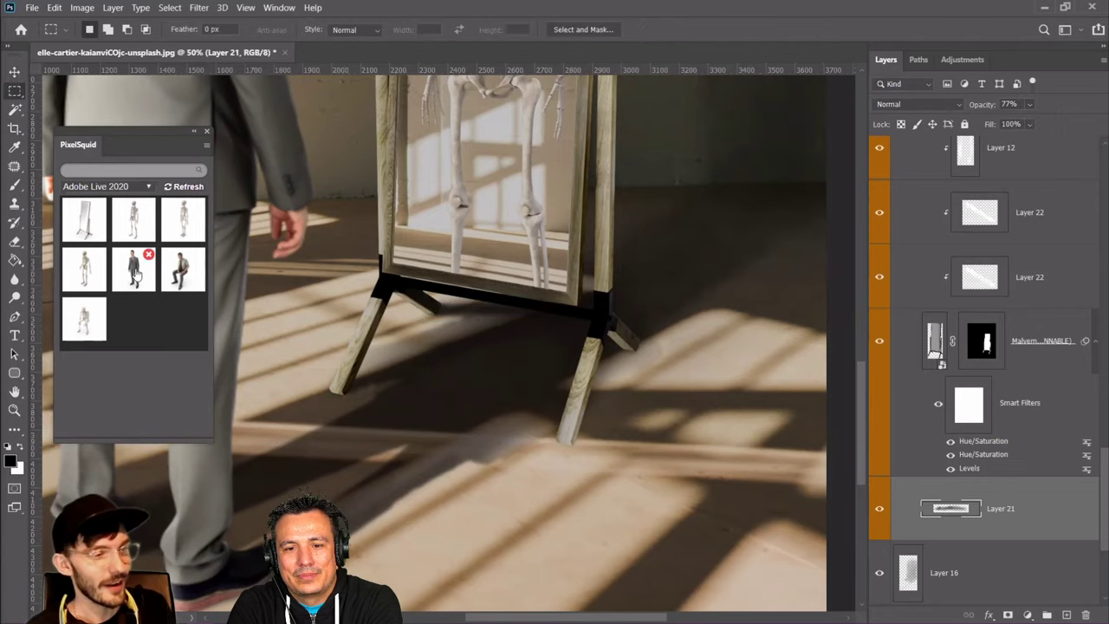
click(15, 410)
right_click(525, 402)
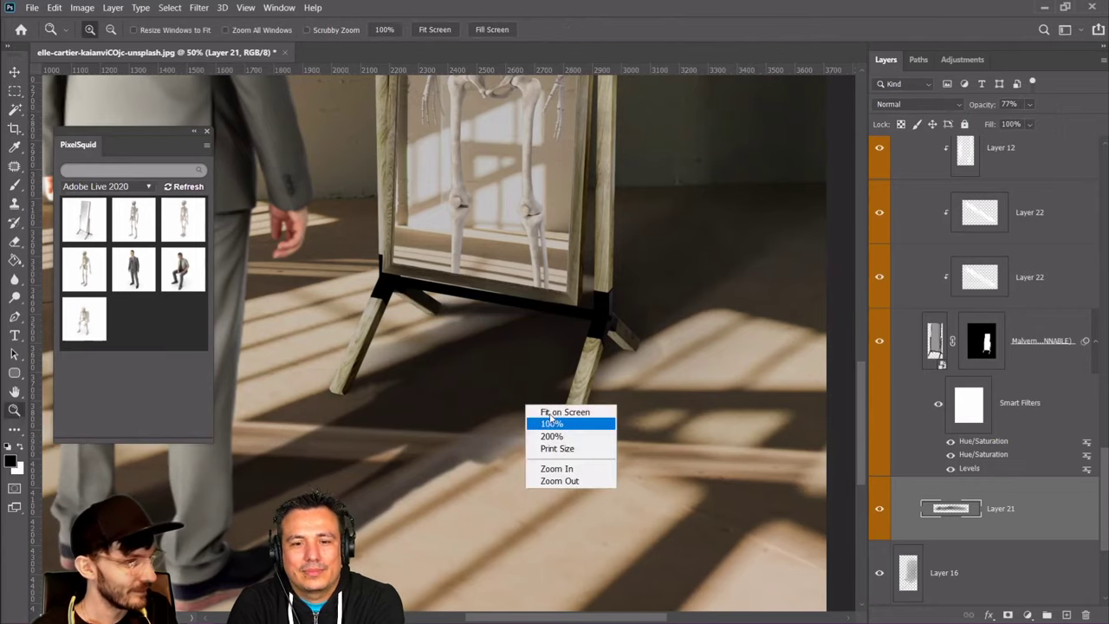
click(541, 414)
click(521, 566)
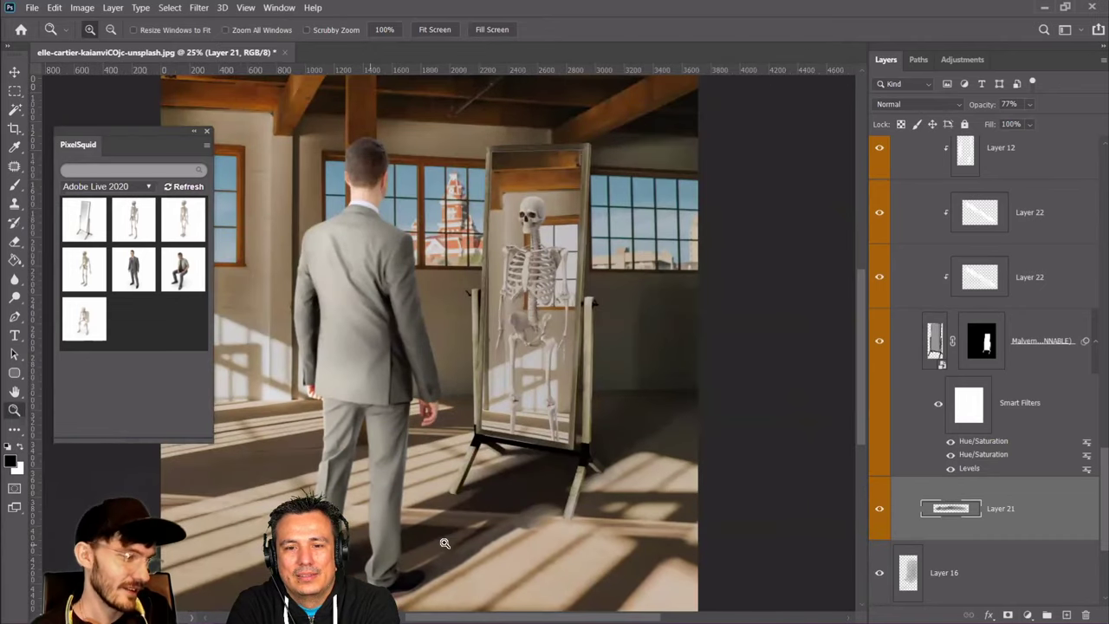
click(15, 70)
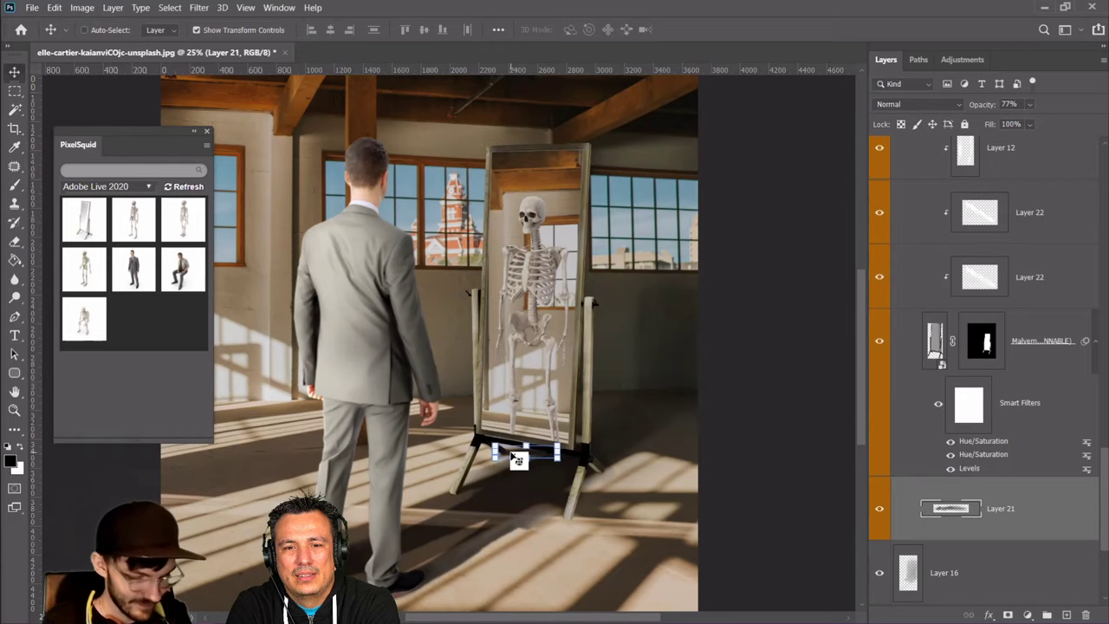
key(Delete)
Select Layer 16 and add a new empty layer above it
key(ctrl+plus)
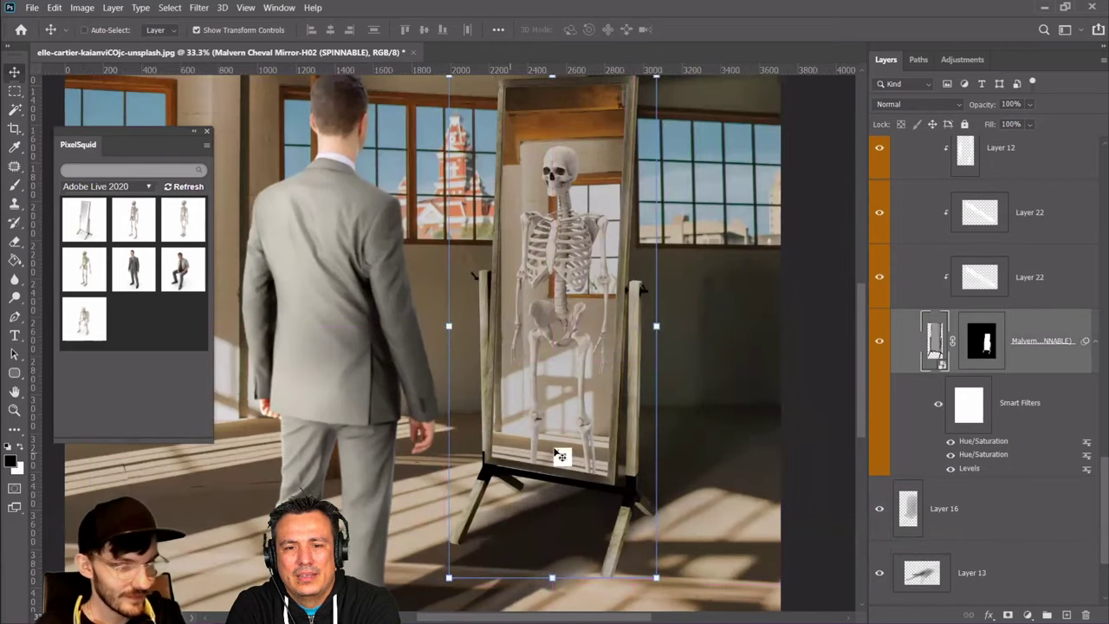
click(957, 527)
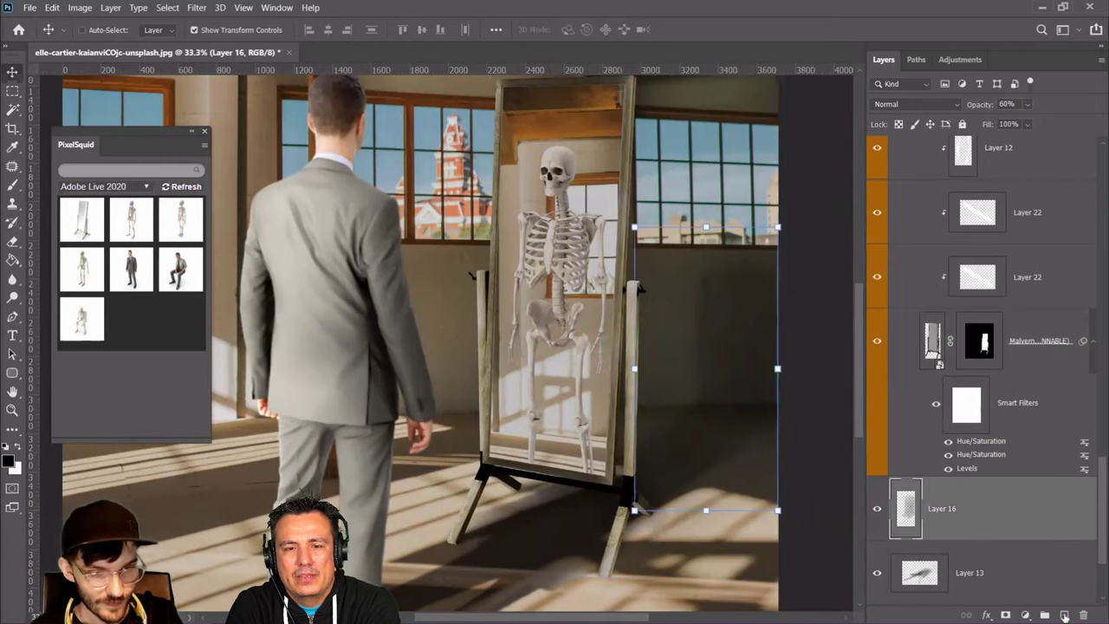
key(ctrl+shift+alt+n)
scroll(569, 425, down, 3)
Brush a soft dark shadow under the mirror base on Layer 23 and tidy it with the Eraser
click(16, 183)
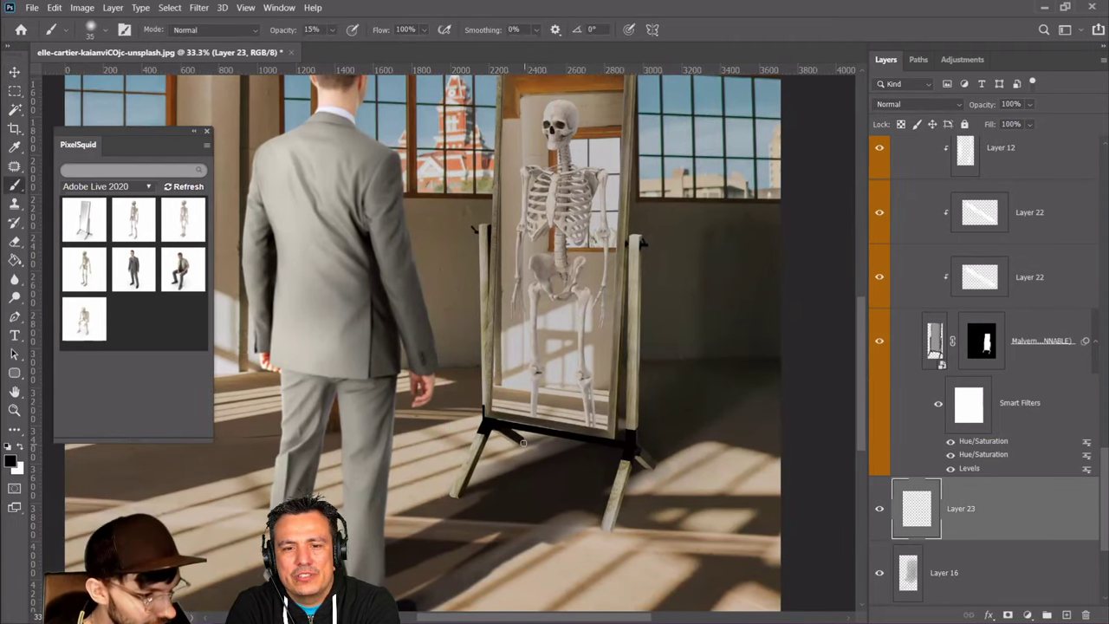
drag(564, 431, 515, 438)
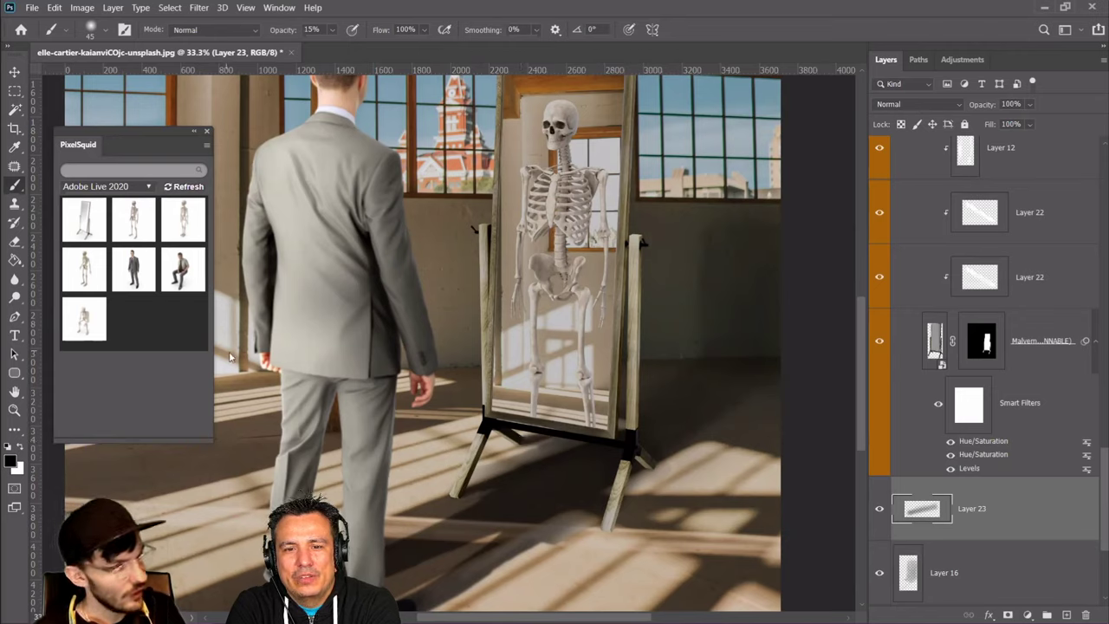
key(e)
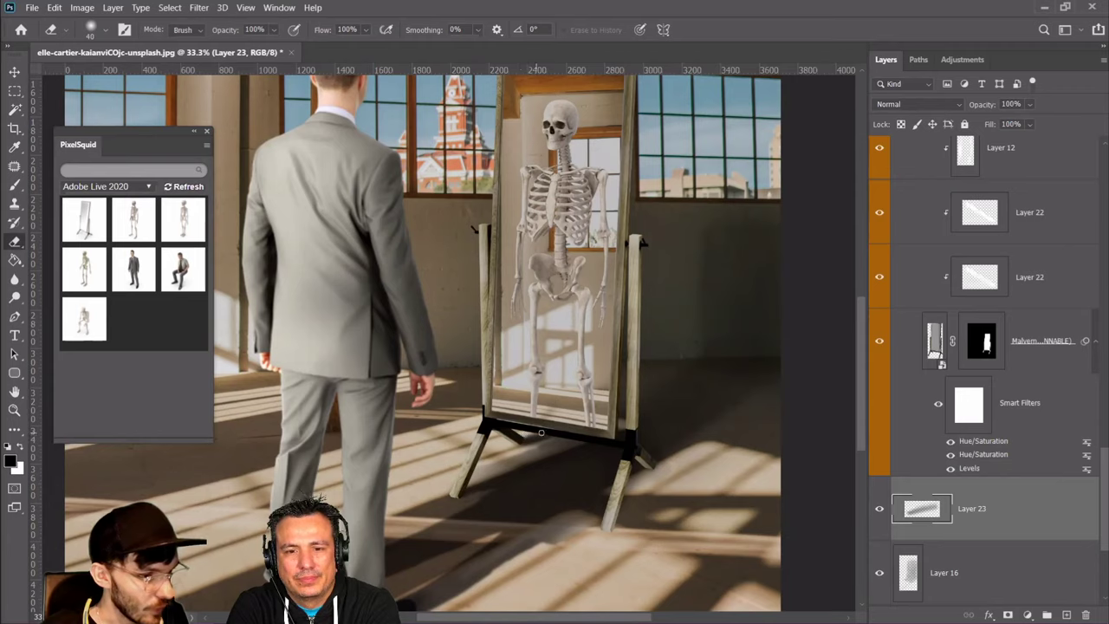
click(15, 185)
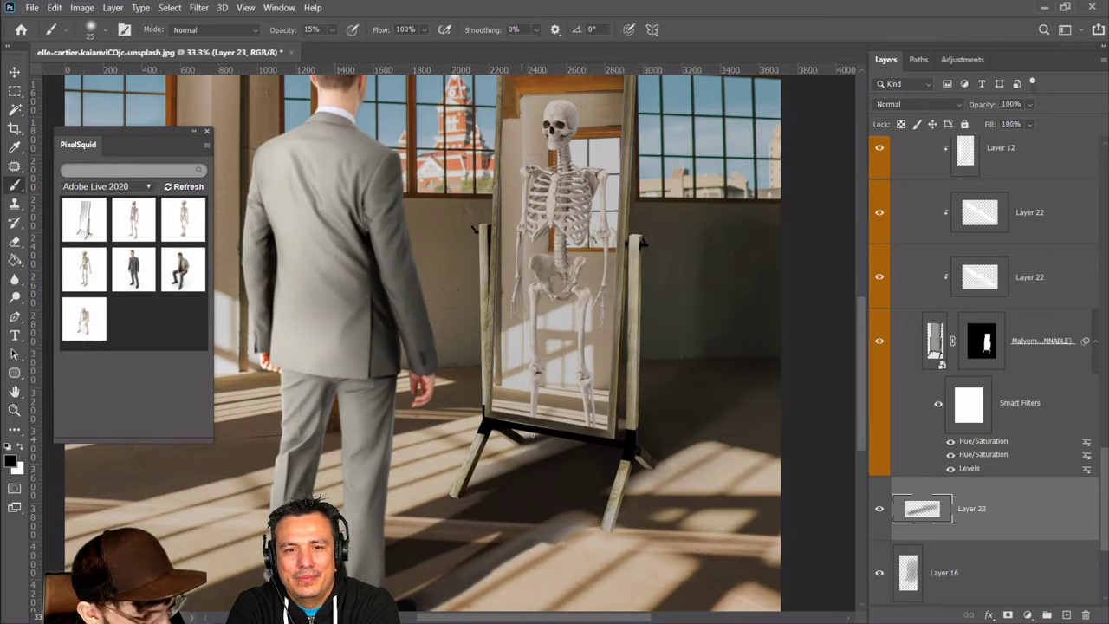
scroll(647, 498, down, 2)
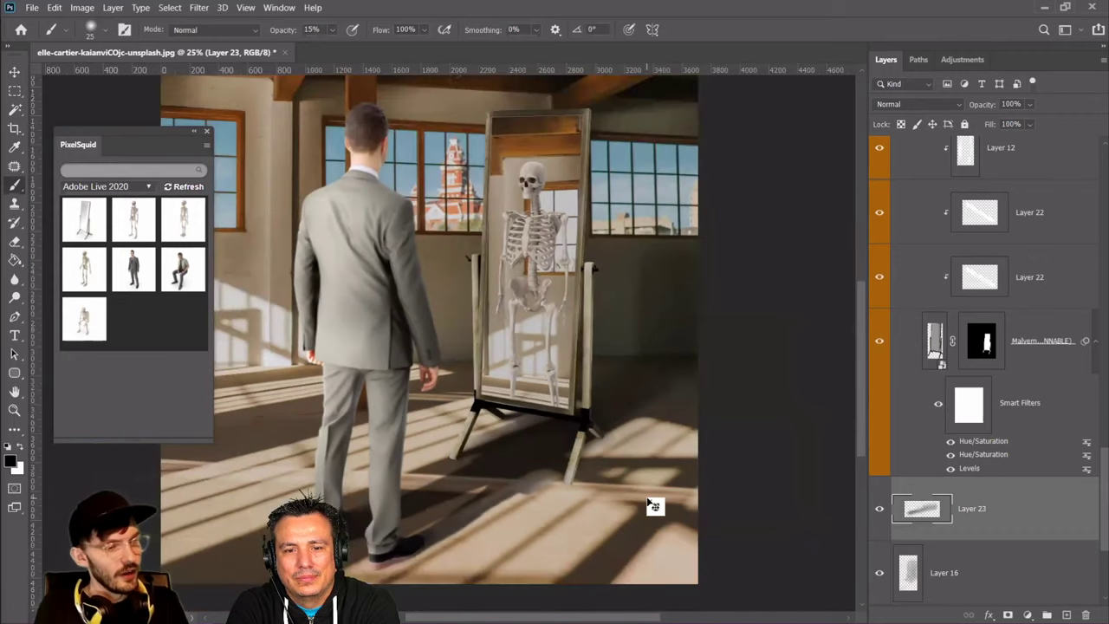
scroll(646, 497, up, 1)
scroll(639, 407, down, 2)
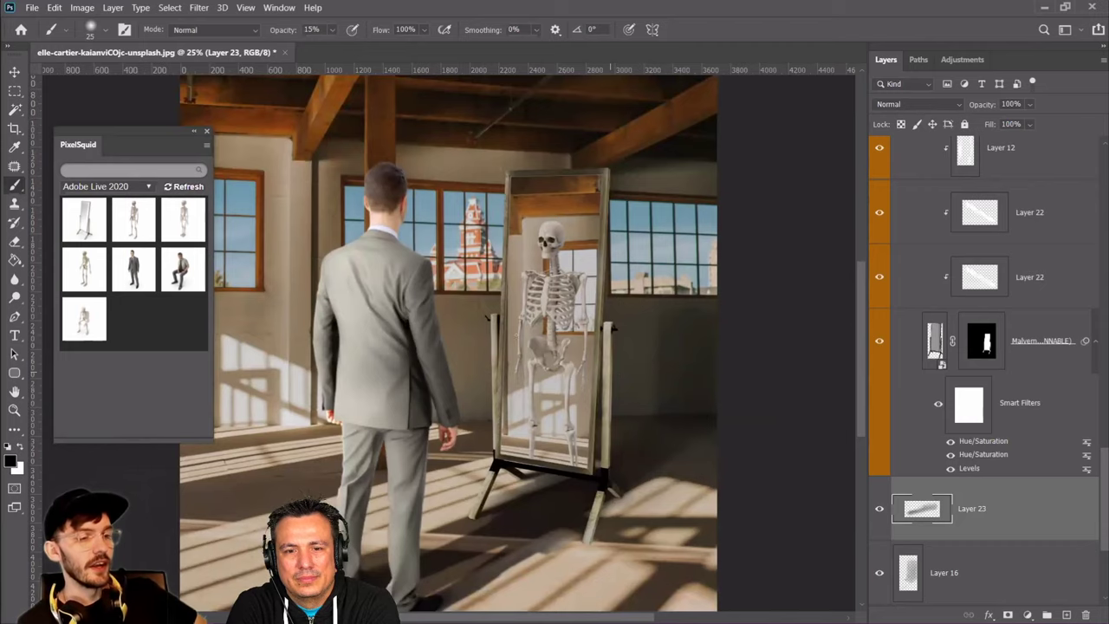
key(v)
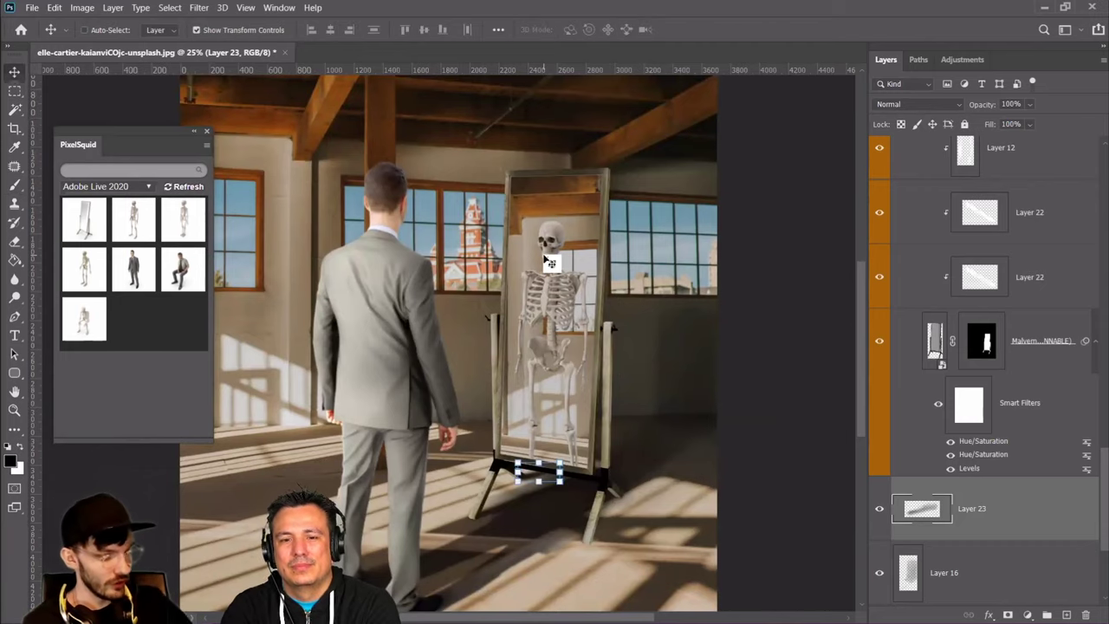
scroll(548, 262, down, 1)
scroll(954, 347, down, 5)
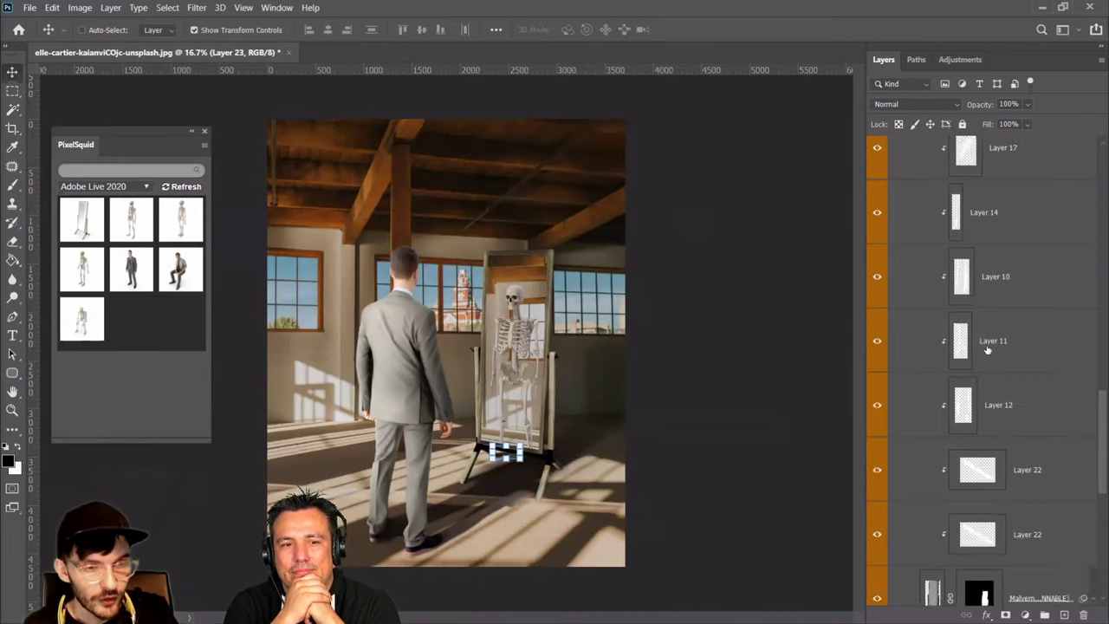
scroll(980, 353, up, 5)
Group Layer 23 through Business Man-H11 into a new layer group
click(897, 289)
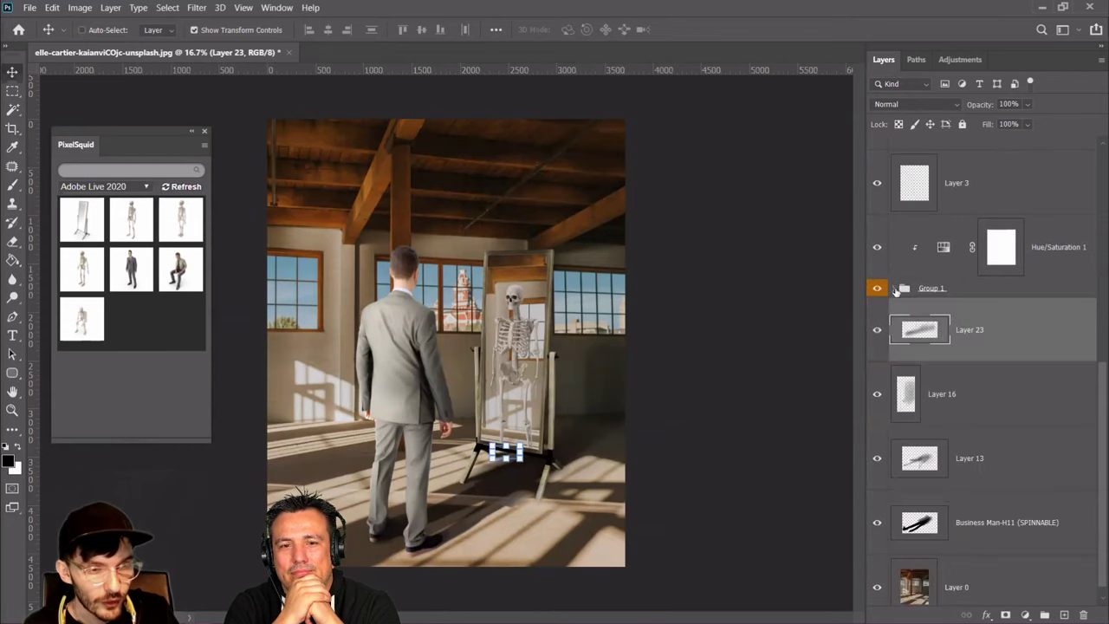
click(948, 520)
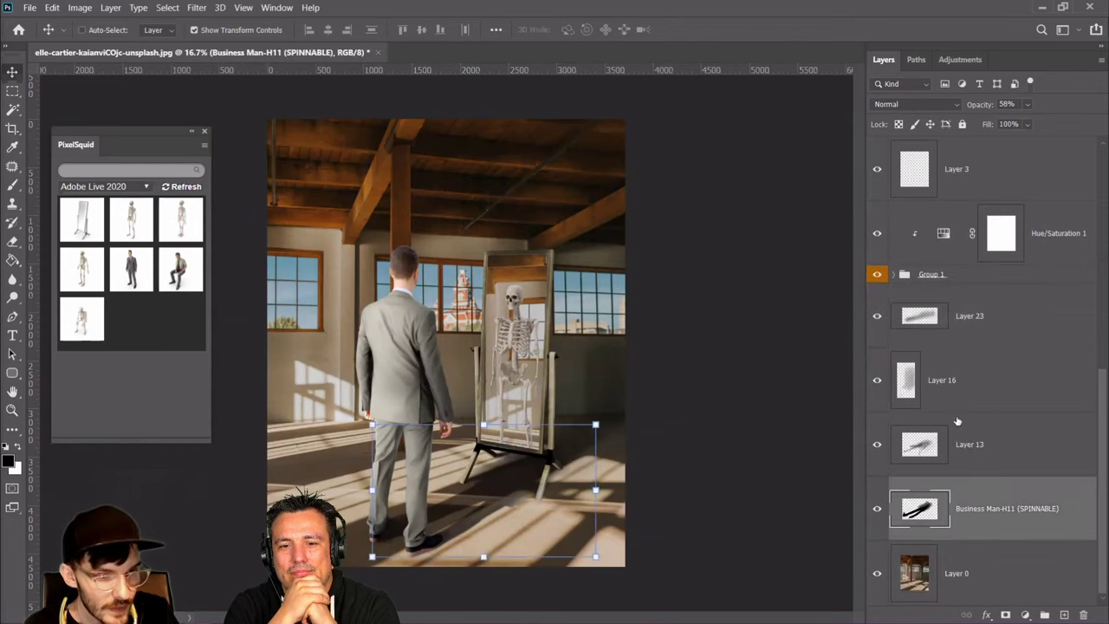
shift+click(932, 318)
drag(931, 318, 1044, 615)
Rename the new group 'Shadow' and give it a gray colour label
double_click(927, 532)
text(Sk)
key(BackSpace)
text(hadow)
key(Return)
right_click(923, 532)
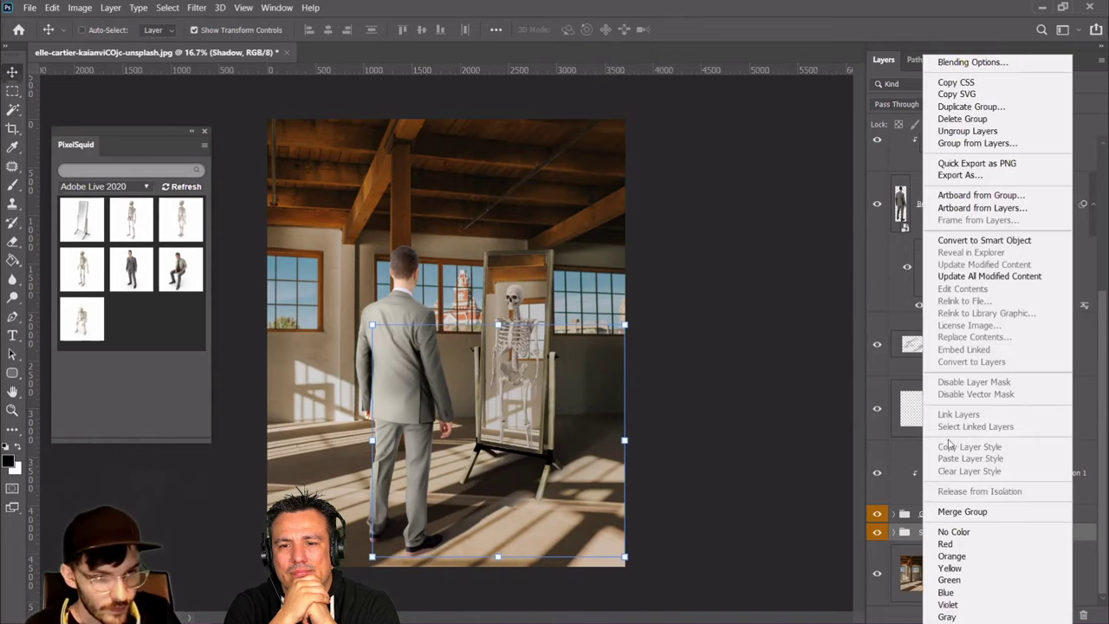
click(971, 616)
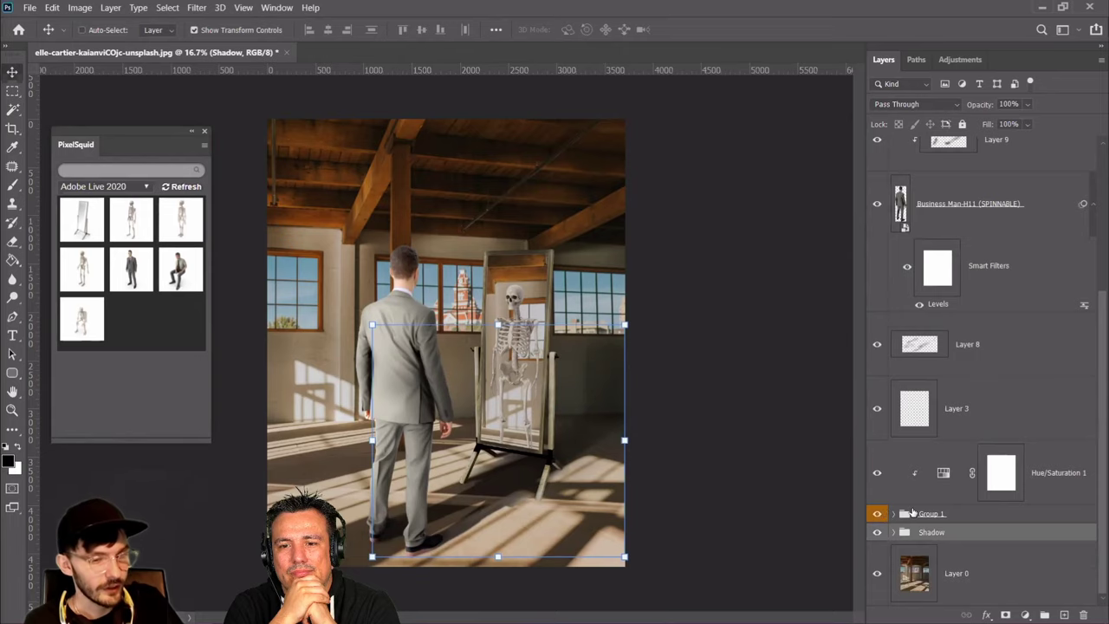
click(893, 514)
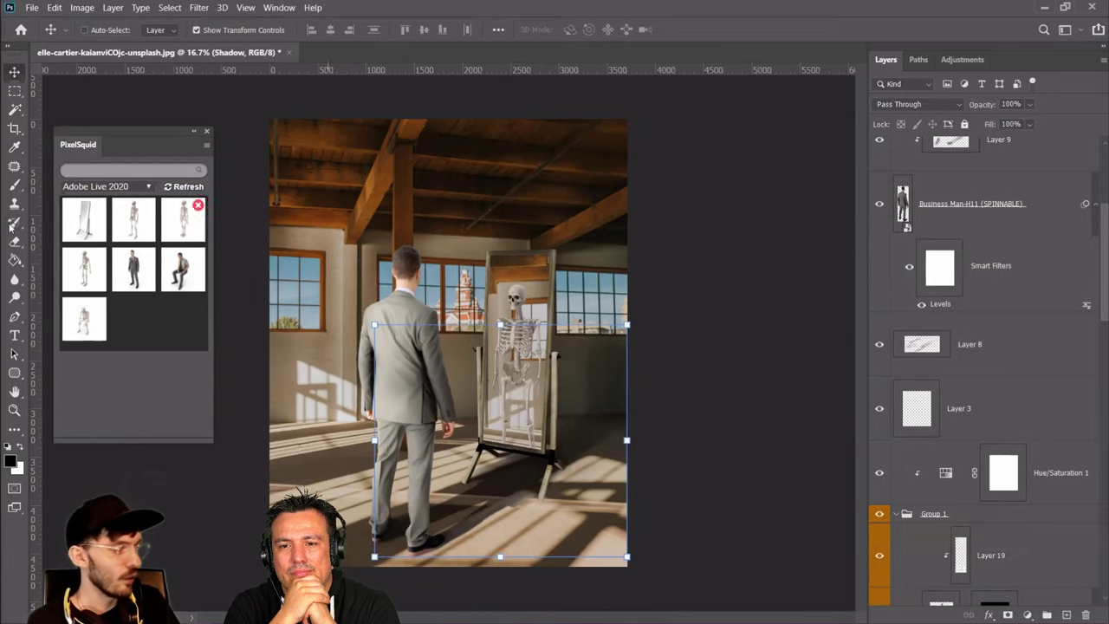
Hide the skeleton, Layer 0 and Layer 2 to empty the mirror, then reshow Layer 4
click(14, 410)
scroll(917, 443, down, 5)
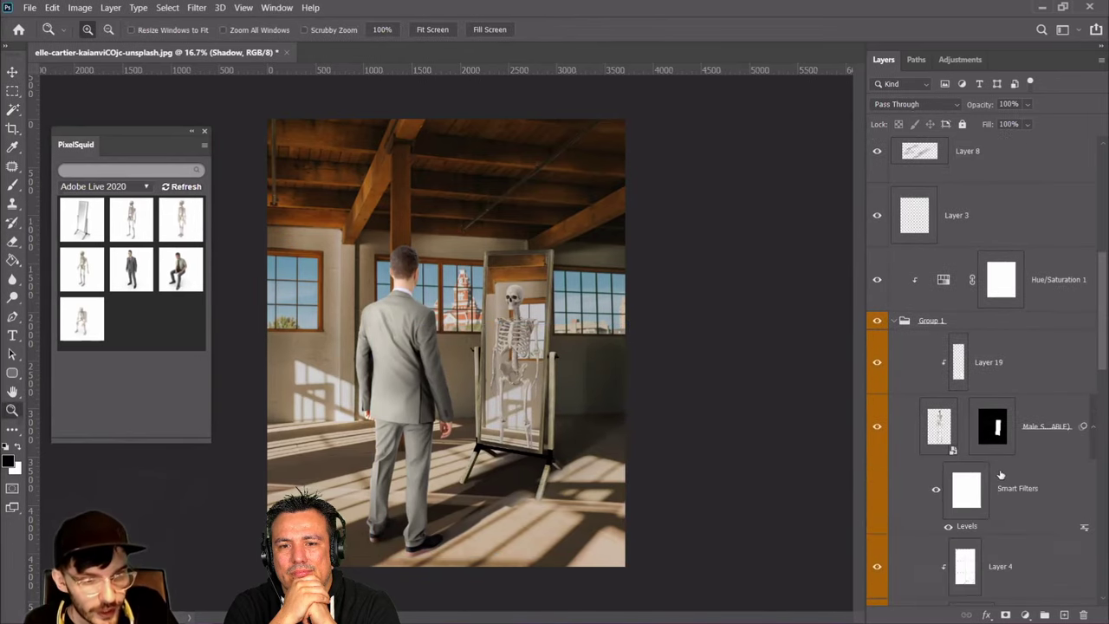
click(876, 299)
scroll(875, 329, down, 3)
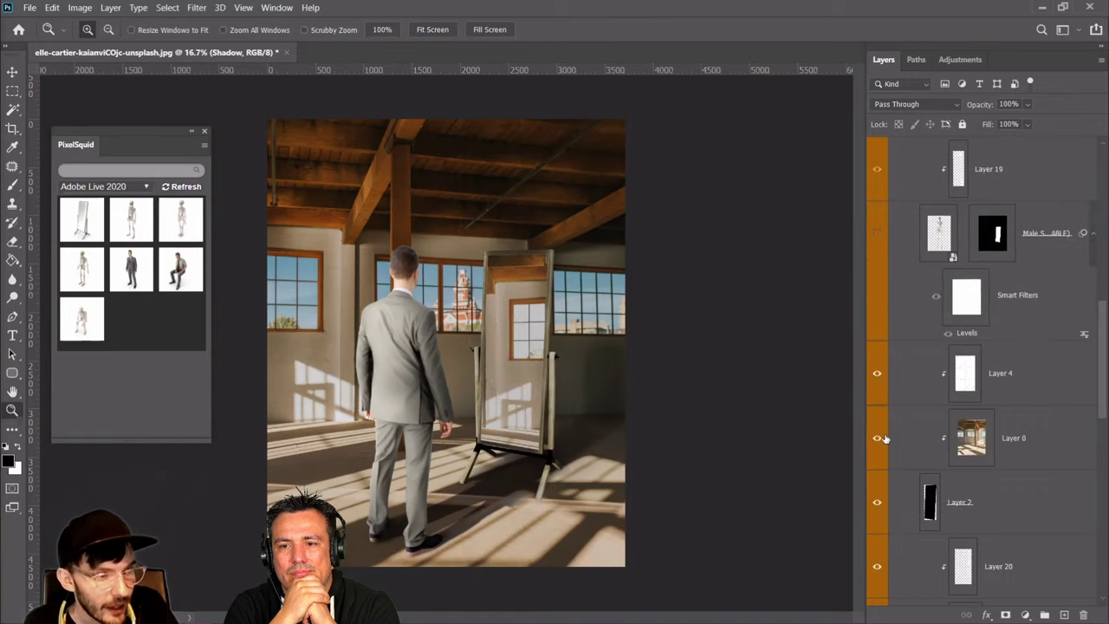
click(876, 310)
click(876, 373)
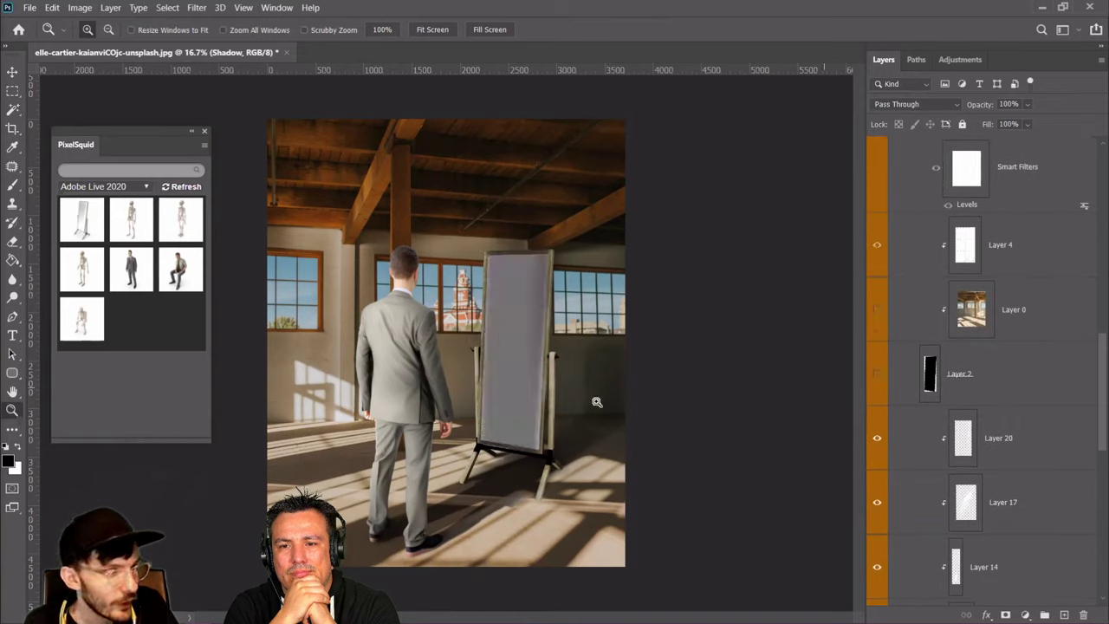
scroll(925, 385, down, 2)
drag(877, 247, 916, 450)
drag(877, 373, 877, 438)
scroll(947, 446, down, 2)
scroll(945, 433, up, 5)
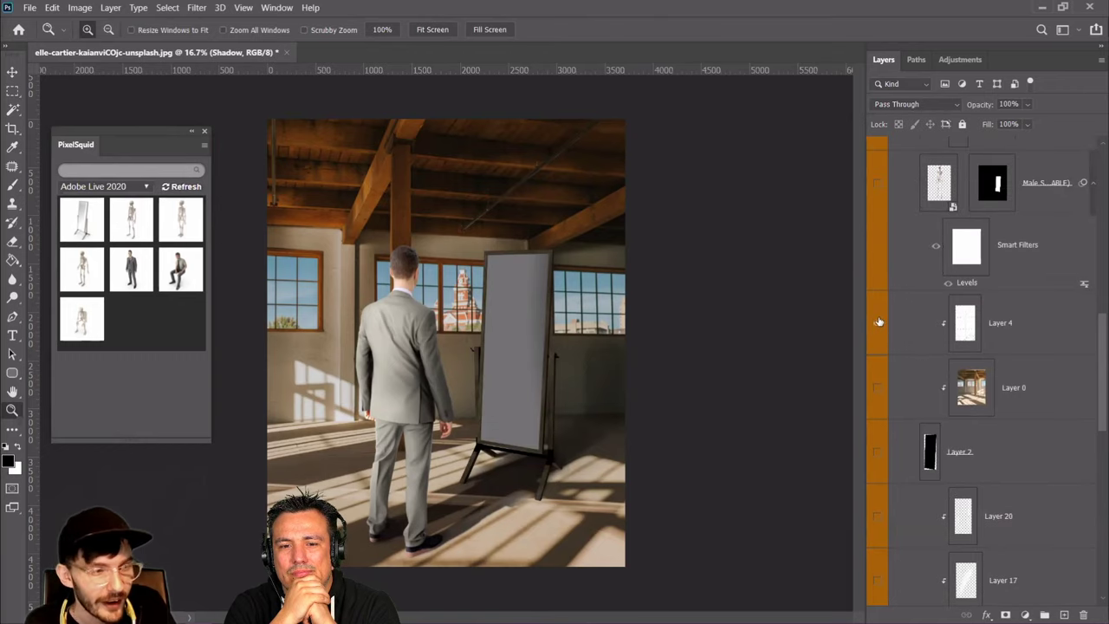
click(877, 323)
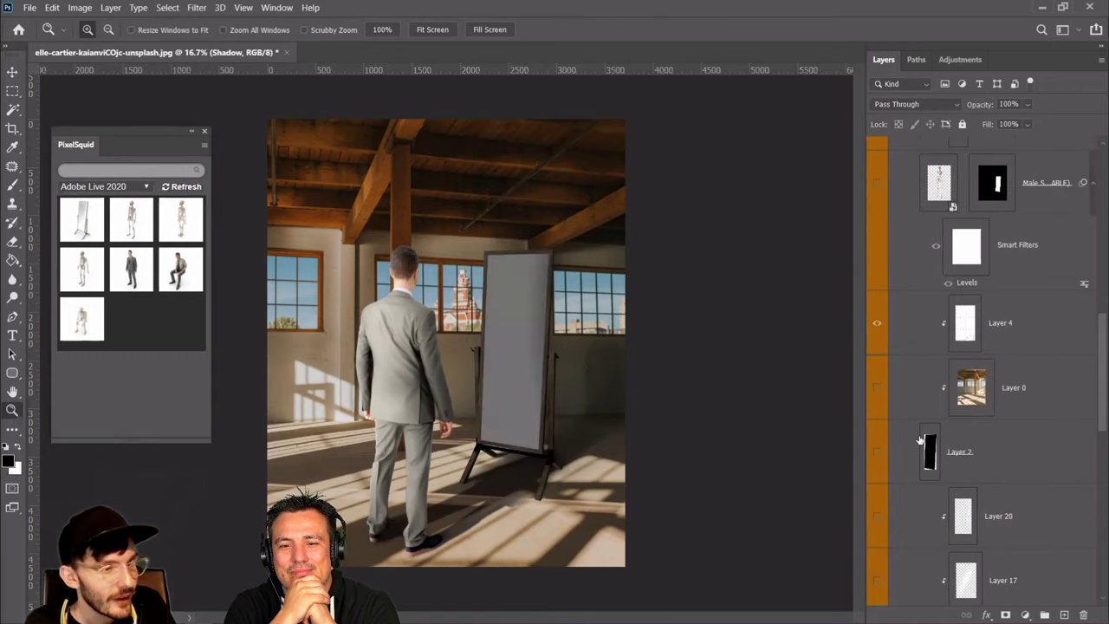
Zoom in on the mirror and show Layer 2 and the clipped Layer 0 room reflection
click(524, 340)
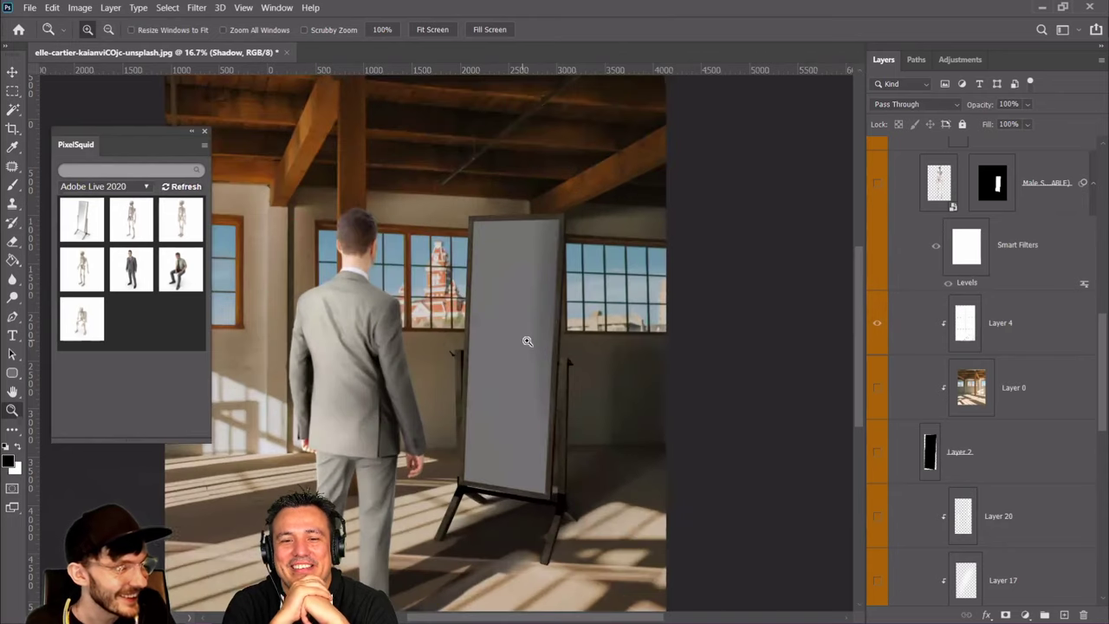
click(471, 338)
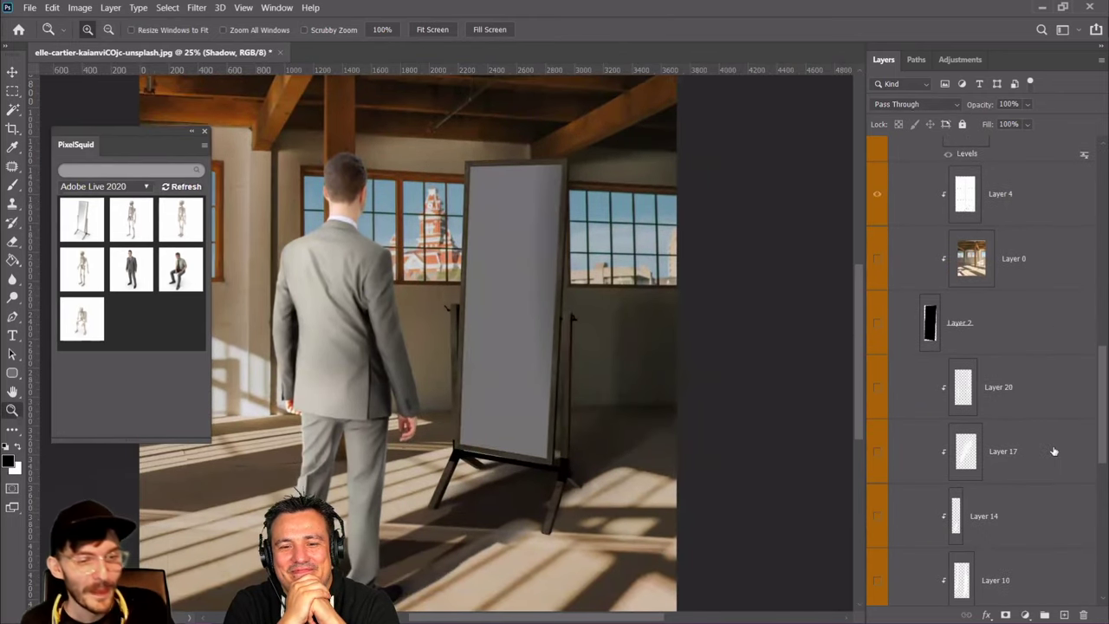
scroll(1054, 451, down, 5)
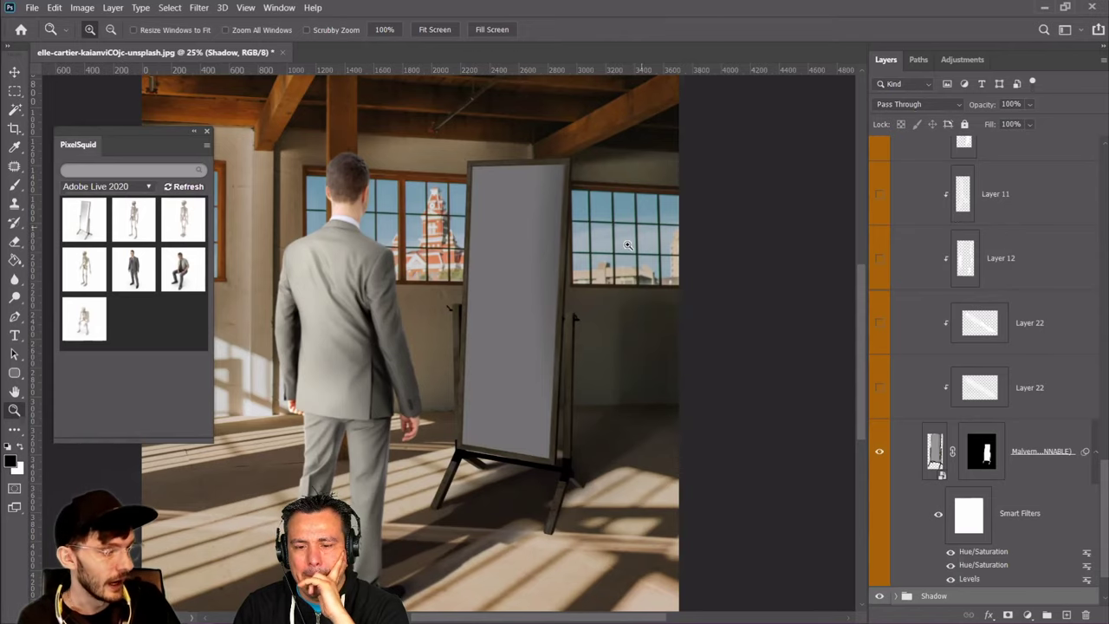
scroll(928, 382, down, 5)
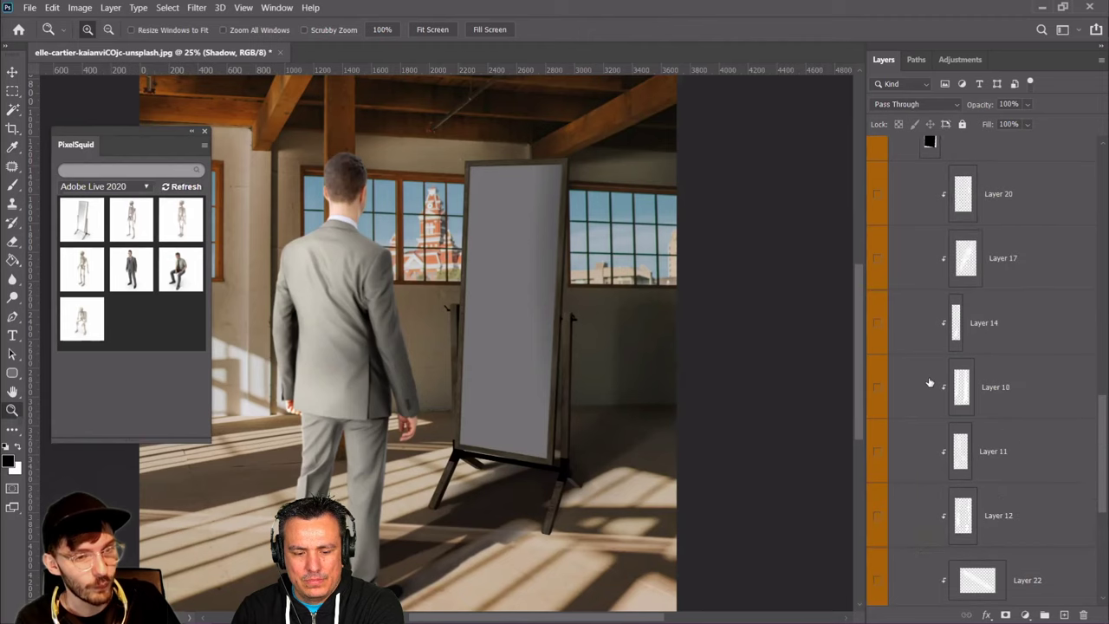
click(877, 387)
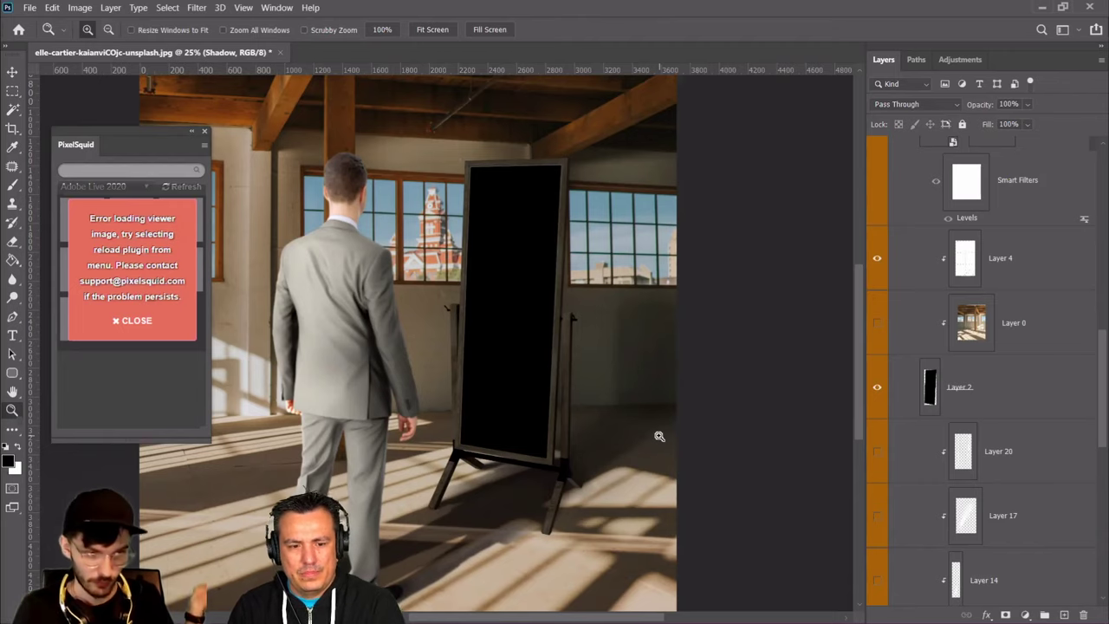
click(877, 323)
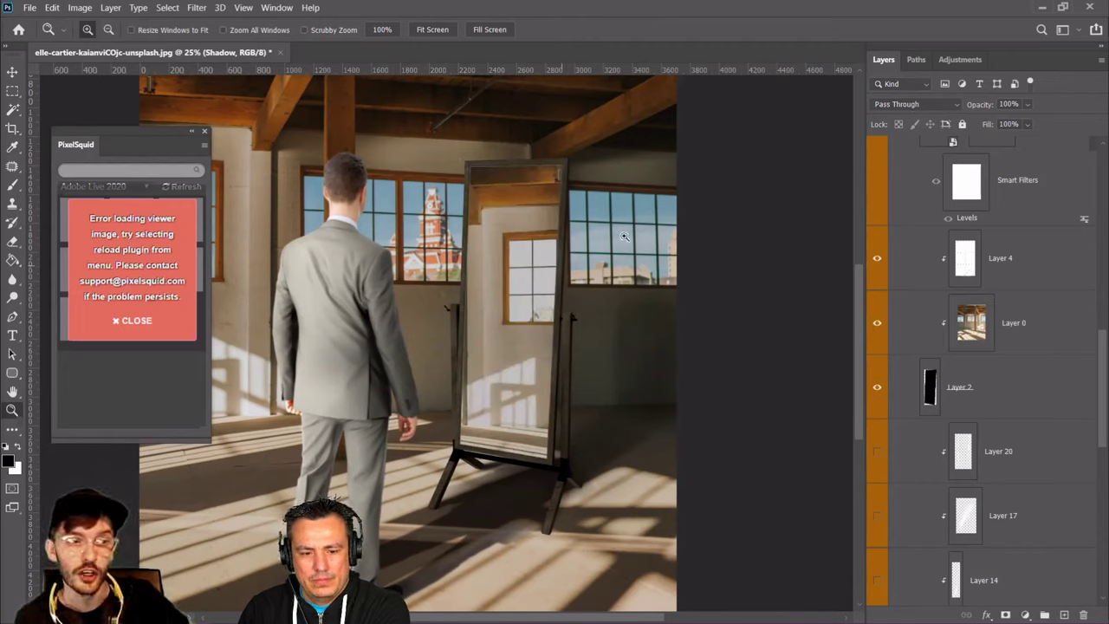
scroll(324, 347, up, 1)
Drag the PixelSquid panel to the left, partly off-screen
drag(165, 138, 33, 292)
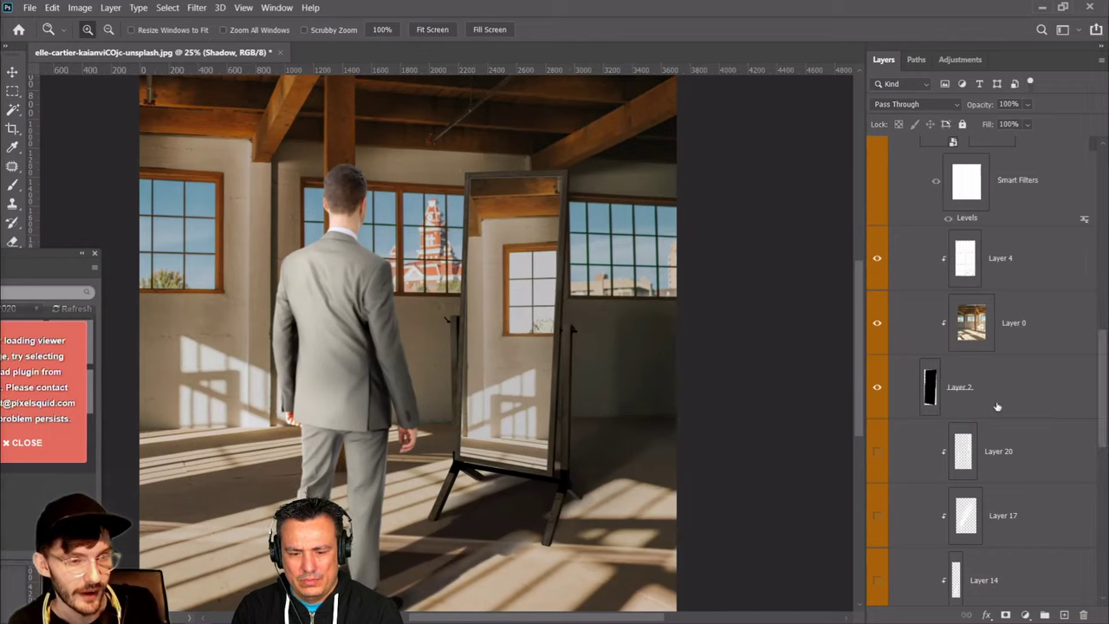
Show the Male_5 skeleton in the mirror and dismiss the PixelSquid loading error
scroll(987, 377, up, 3)
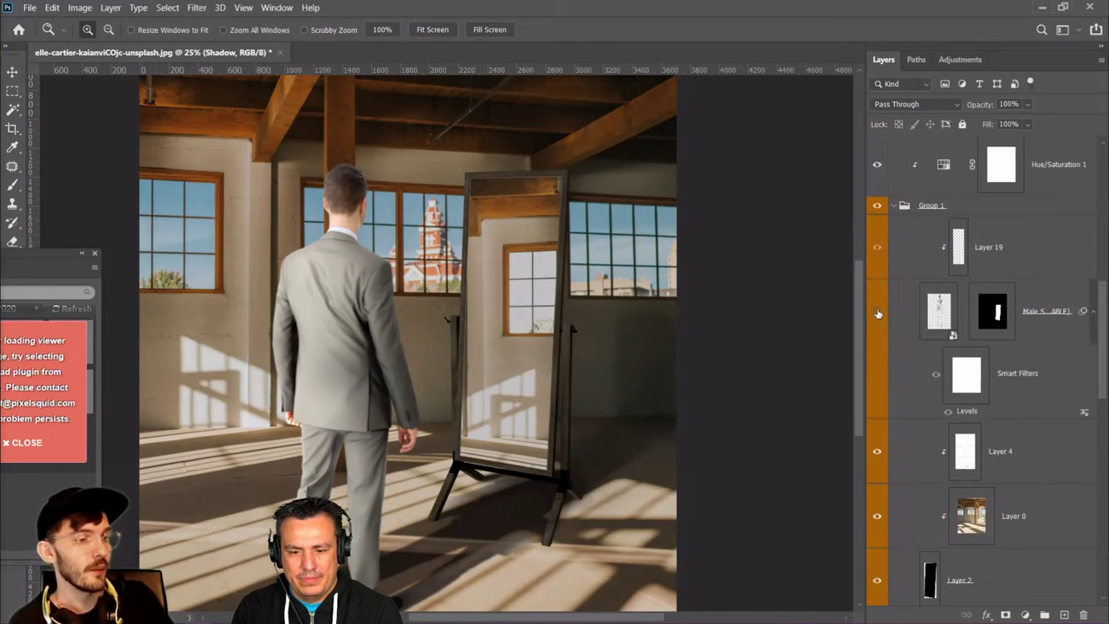
click(878, 313)
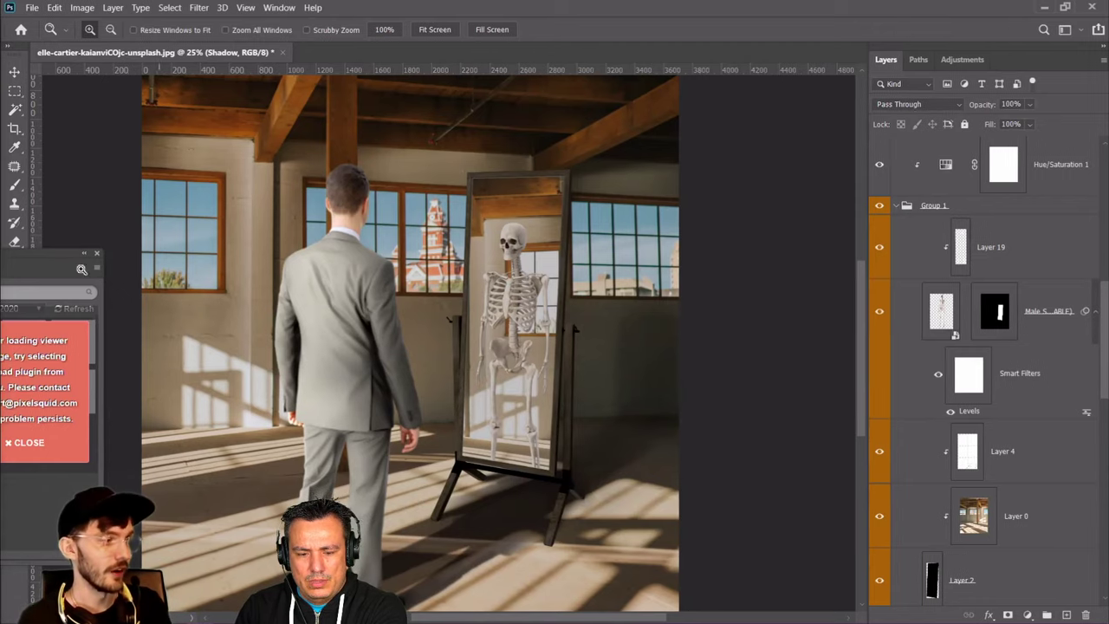
drag(43, 255, 326, 213)
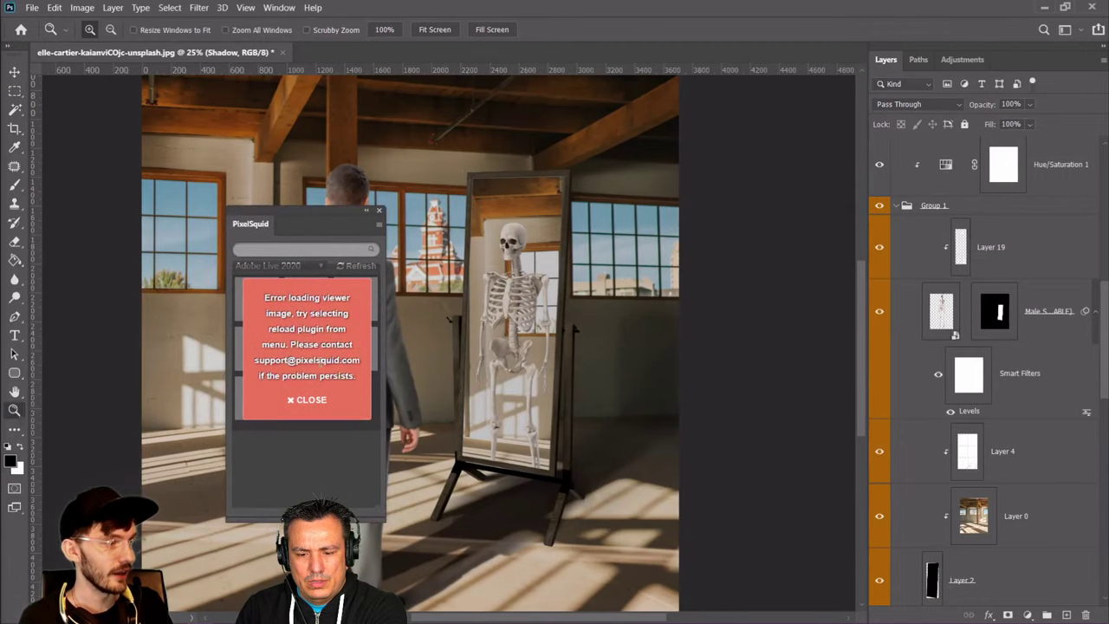
click(310, 400)
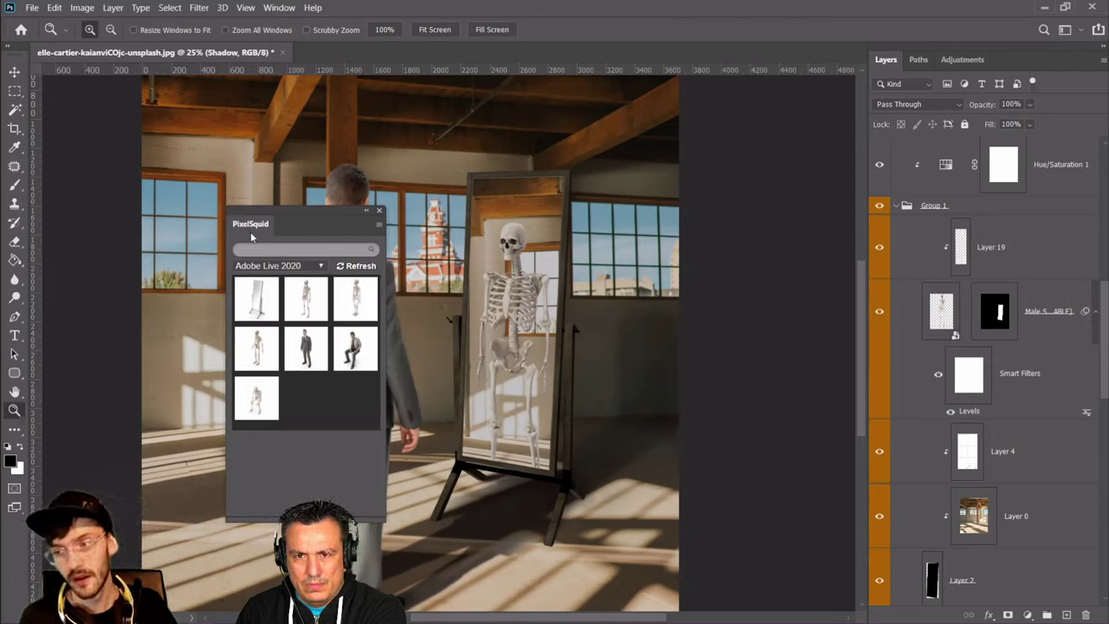
drag(291, 218, 208, 214)
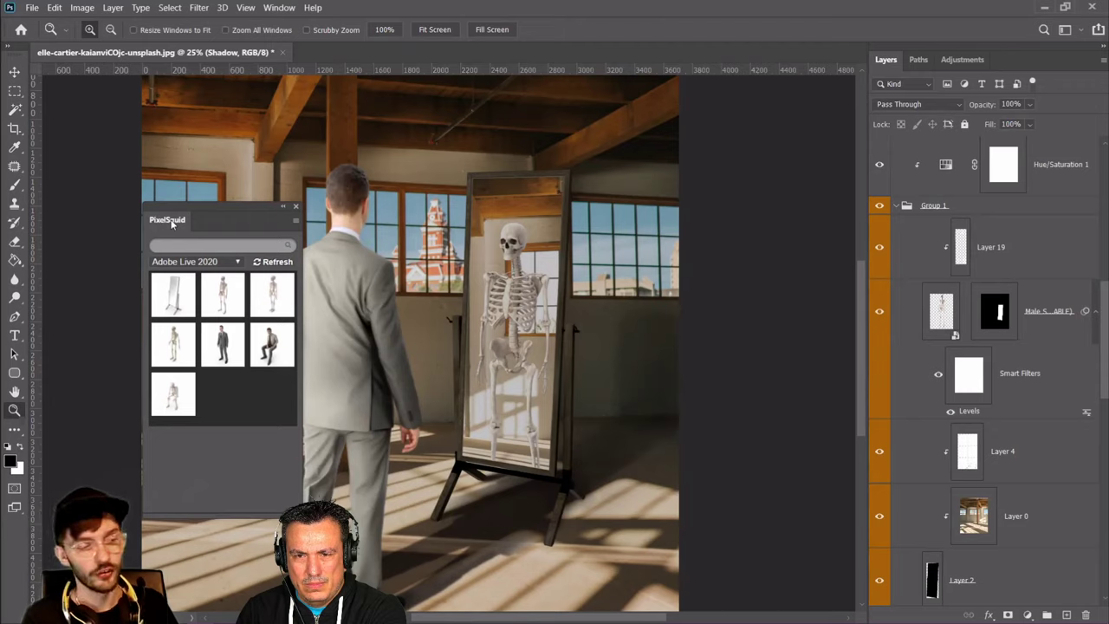
drag(192, 214, 144, 206)
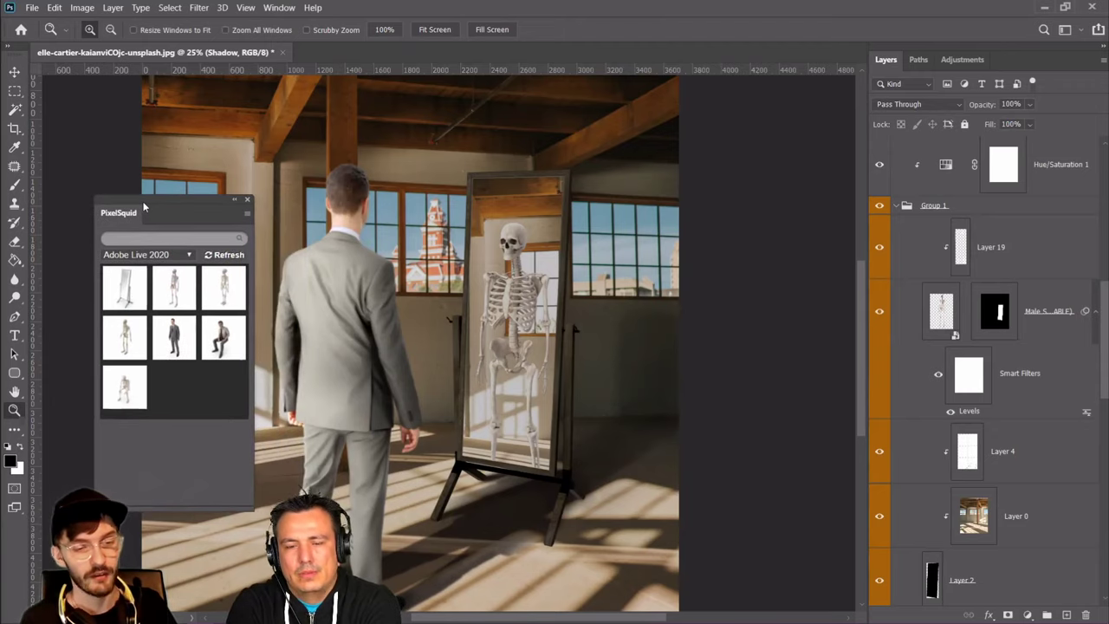
mouse_move(140, 303)
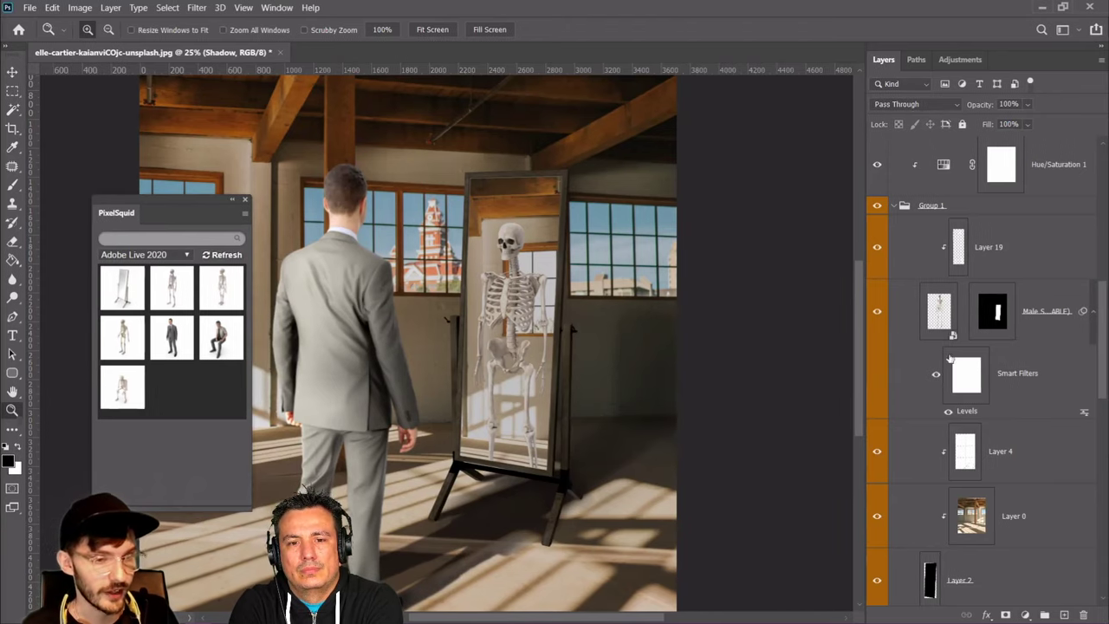
Turn on Layers 14–22 to restore the wooden frame, then zoom out to the whole composite
scroll(917, 384, down, 8)
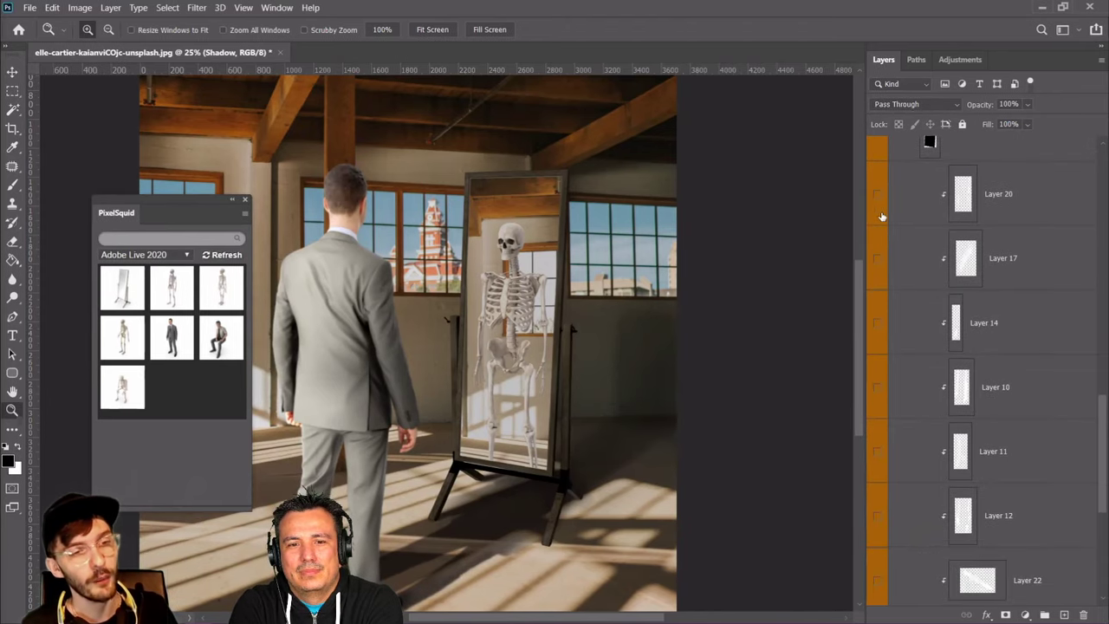
drag(877, 303, 880, 580)
scroll(1005, 438, down, 2)
scroll(948, 404, down, 2)
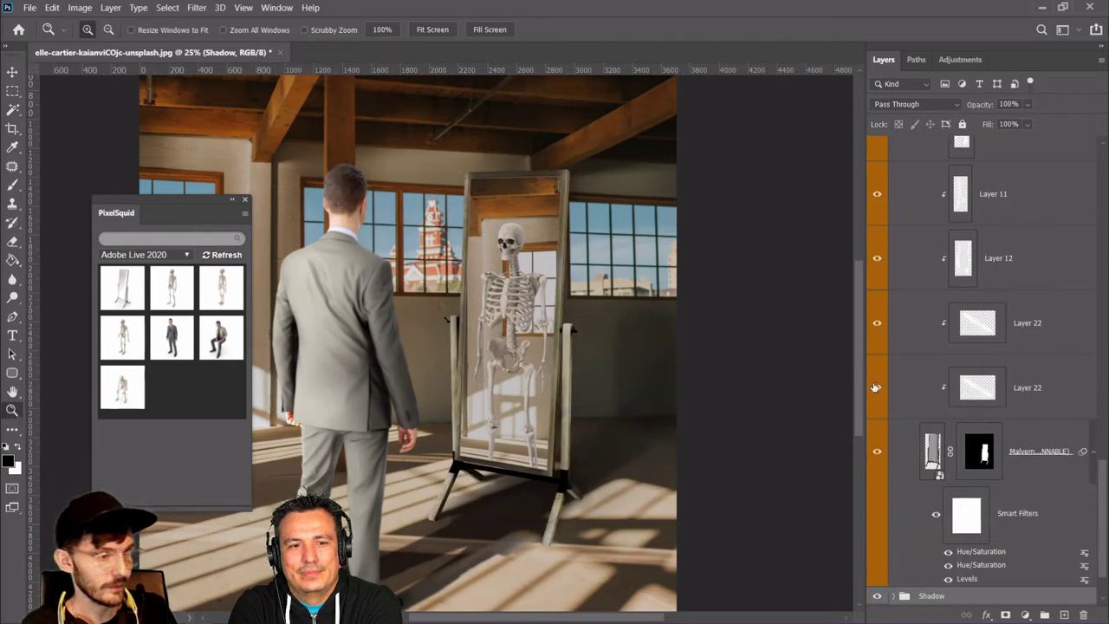
scroll(981, 509, down, 1)
right_click(592, 315)
click(616, 314)
right_click(459, 354)
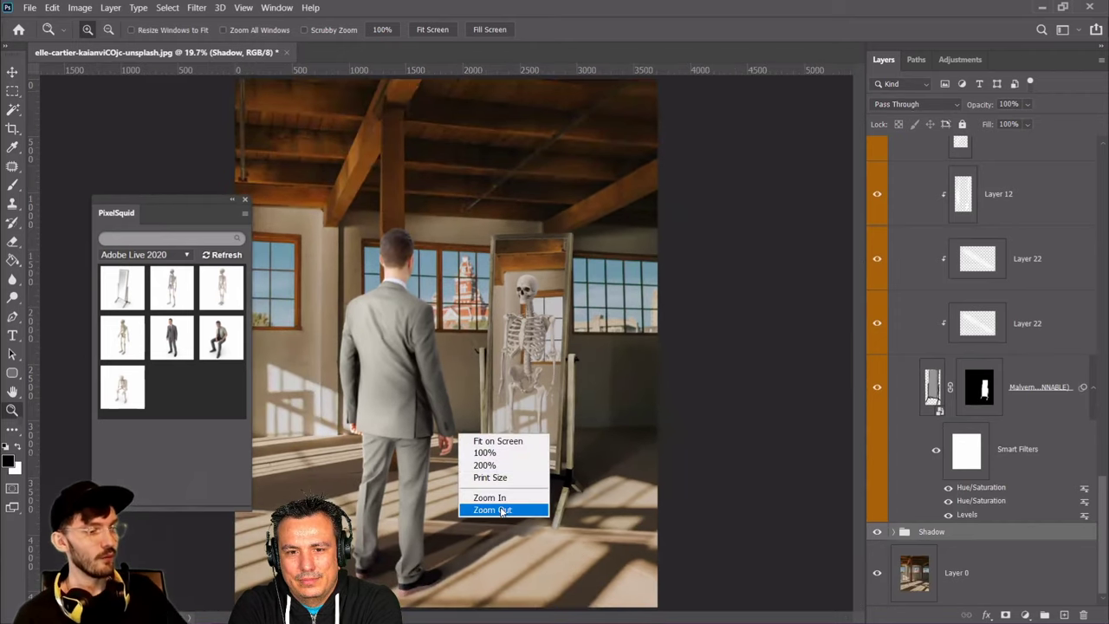
click(507, 509)
scroll(1048, 335, up, 5)
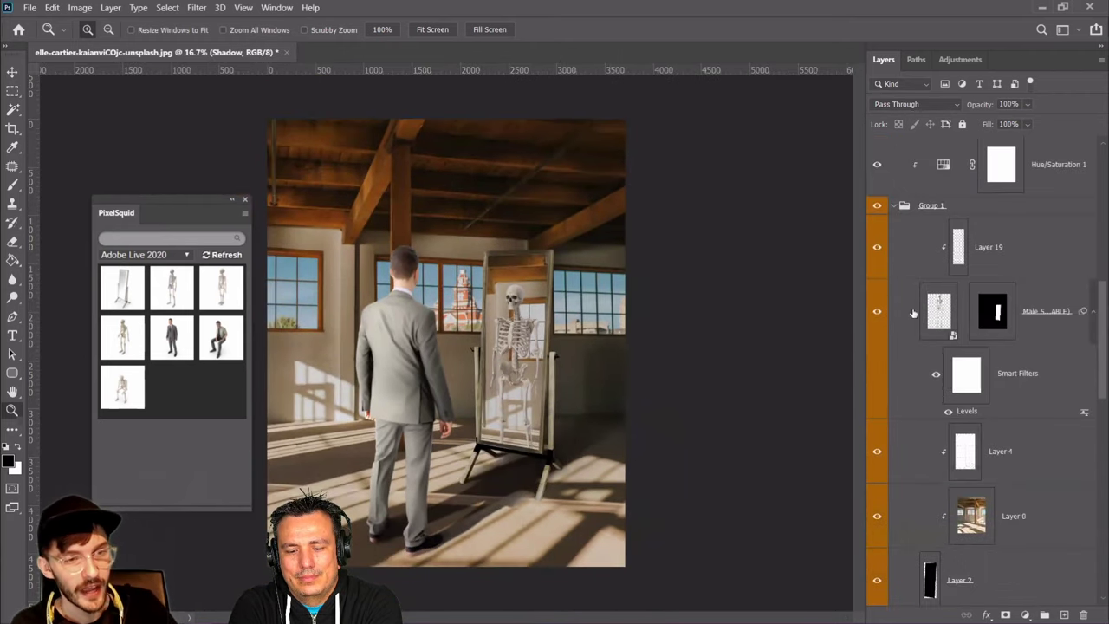
Collapse Group 1, hide the suit's lighting Layers 5–9, and zoom to 25%
click(901, 205)
scroll(901, 334, up, 3)
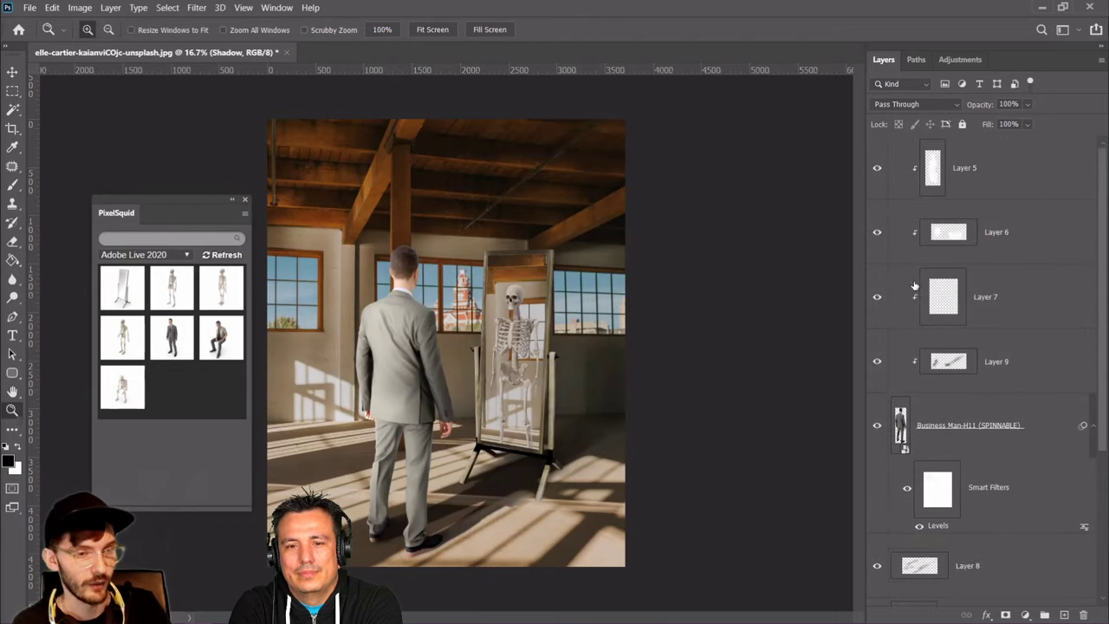
mouse_move(877, 361)
mouse_down()
mouse_move(877, 170)
mouse_move(877, 359)
mouse_up()
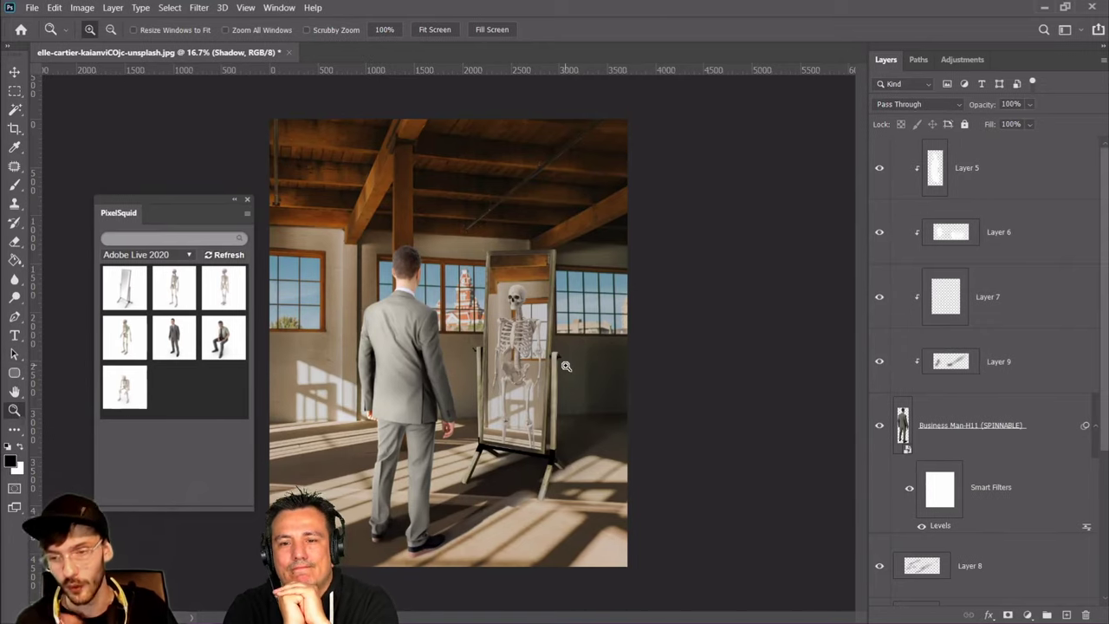
key(ctrl+plus)
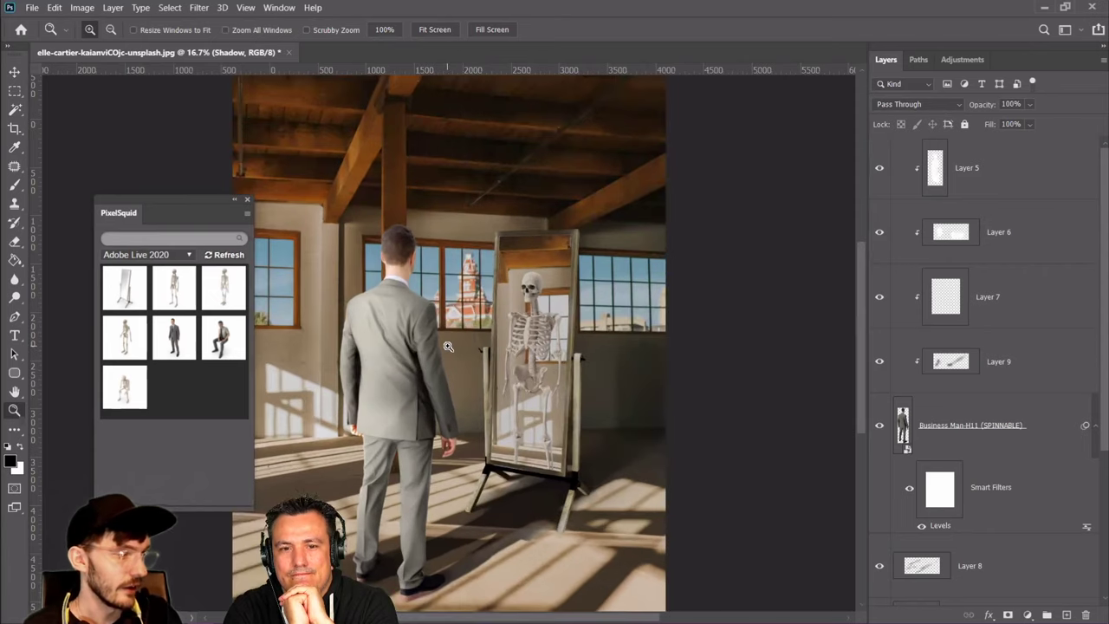
scroll(448, 347, down, 3)
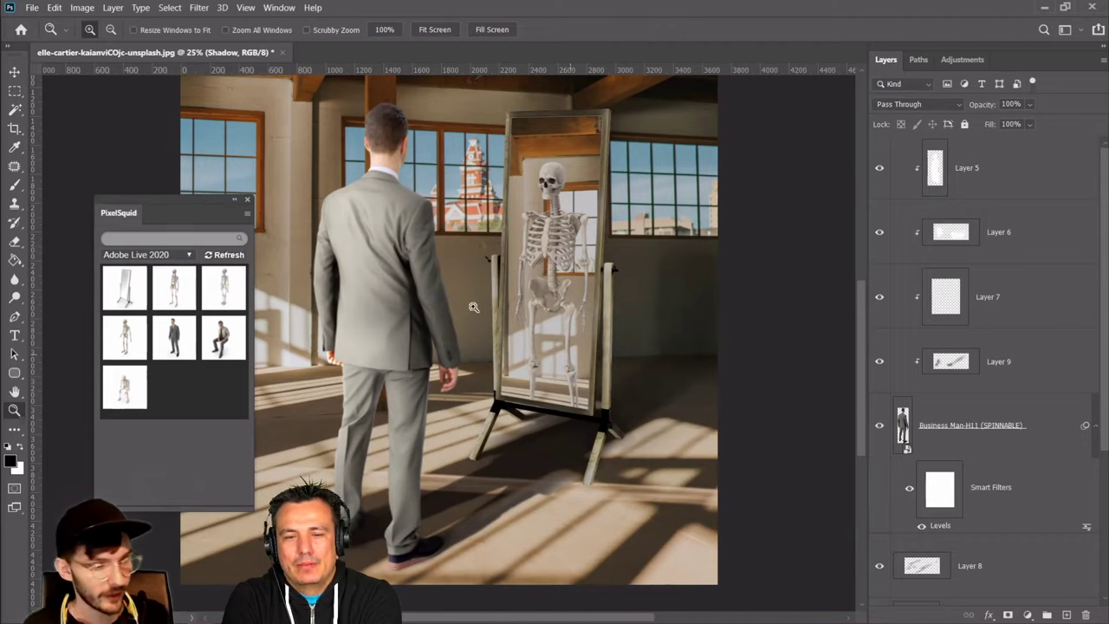
click(16, 73)
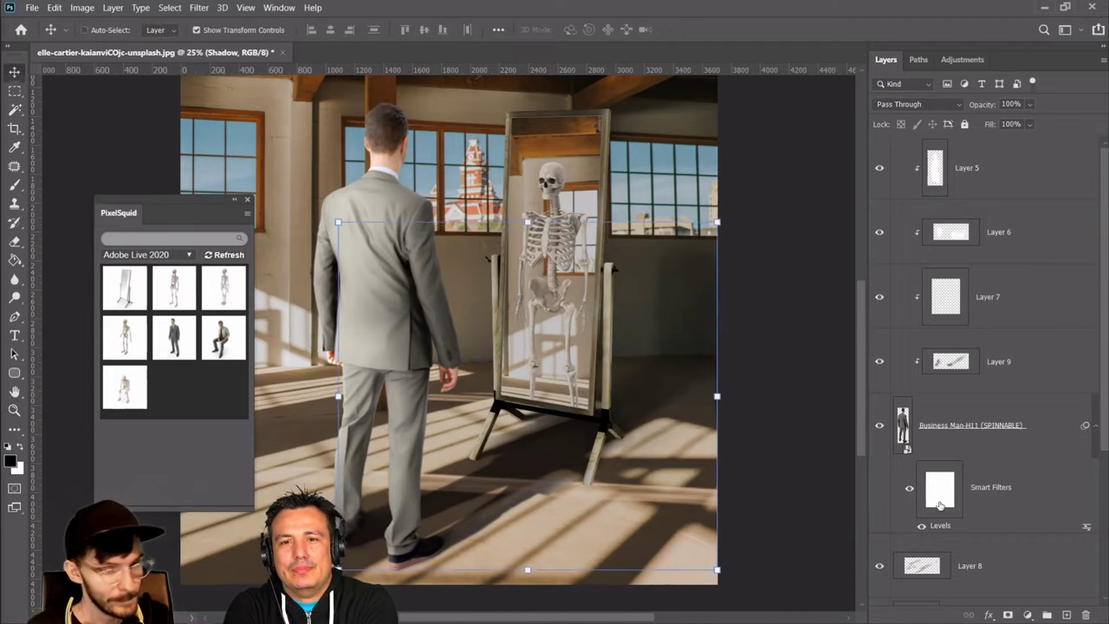
scroll(925, 410, down, 5)
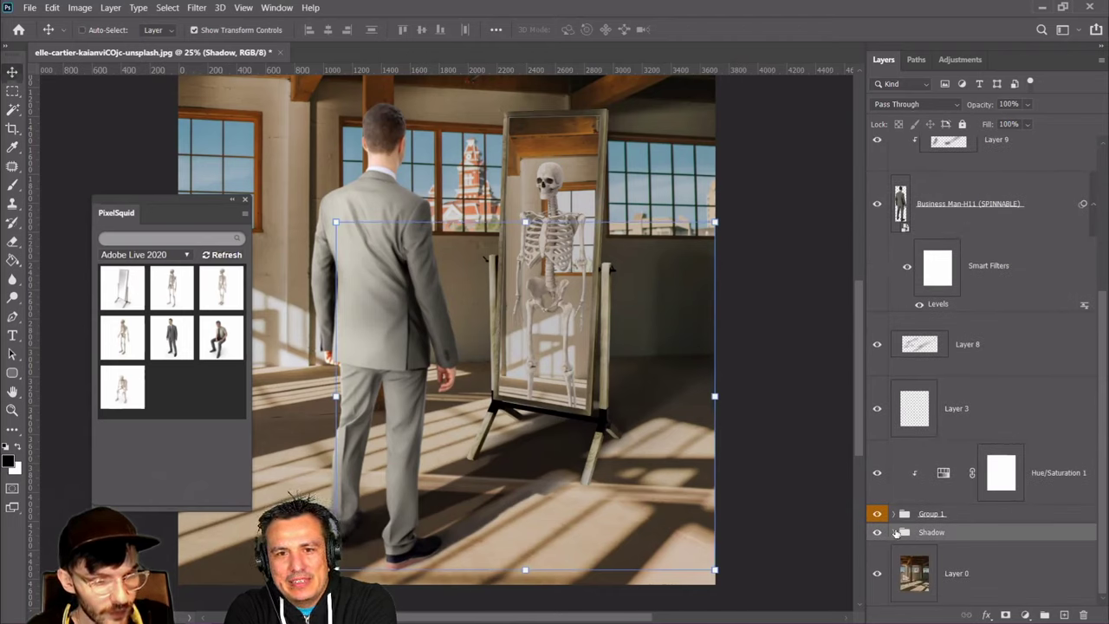
Select Layer 23 in the Shadow group and set a soft brush of about 35
click(894, 532)
scroll(944, 468, down, 4)
click(944, 391)
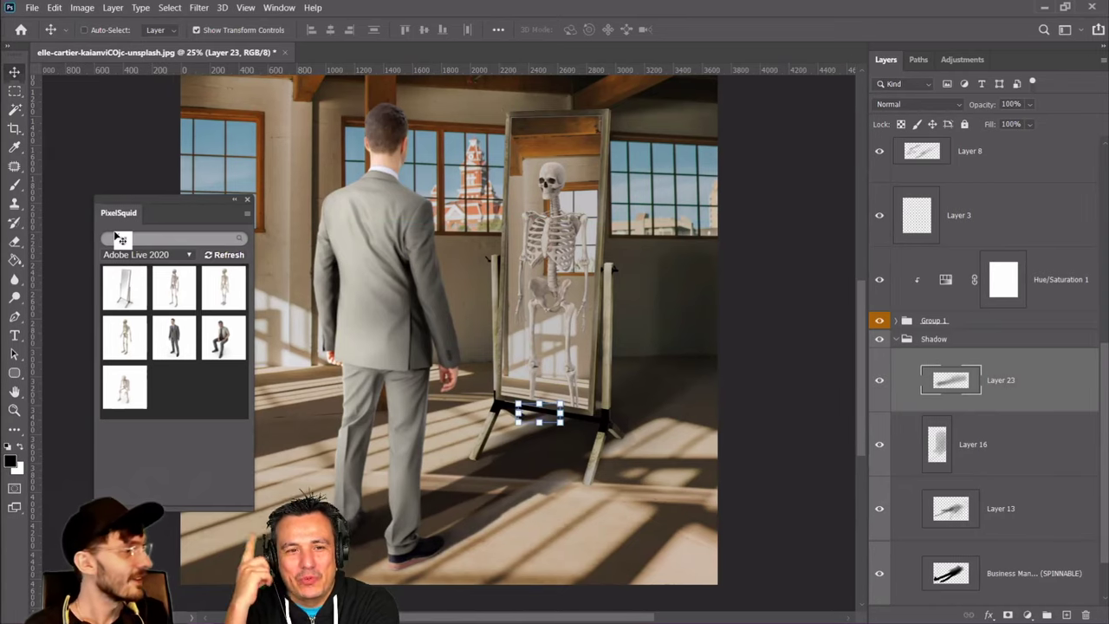
click(13, 184)
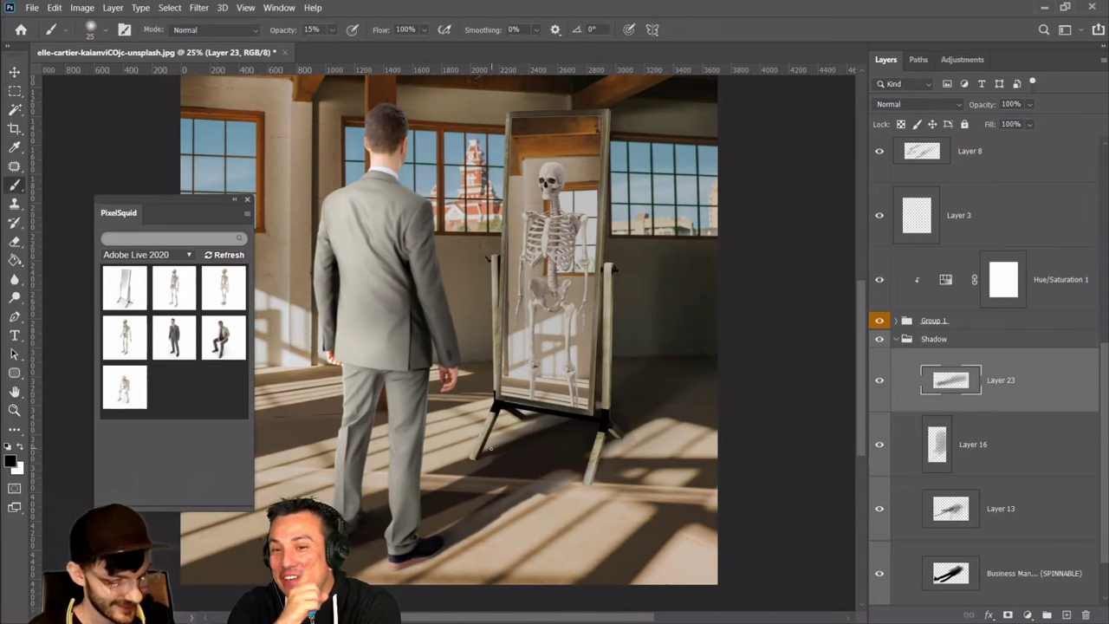
scroll(495, 453, up, 2)
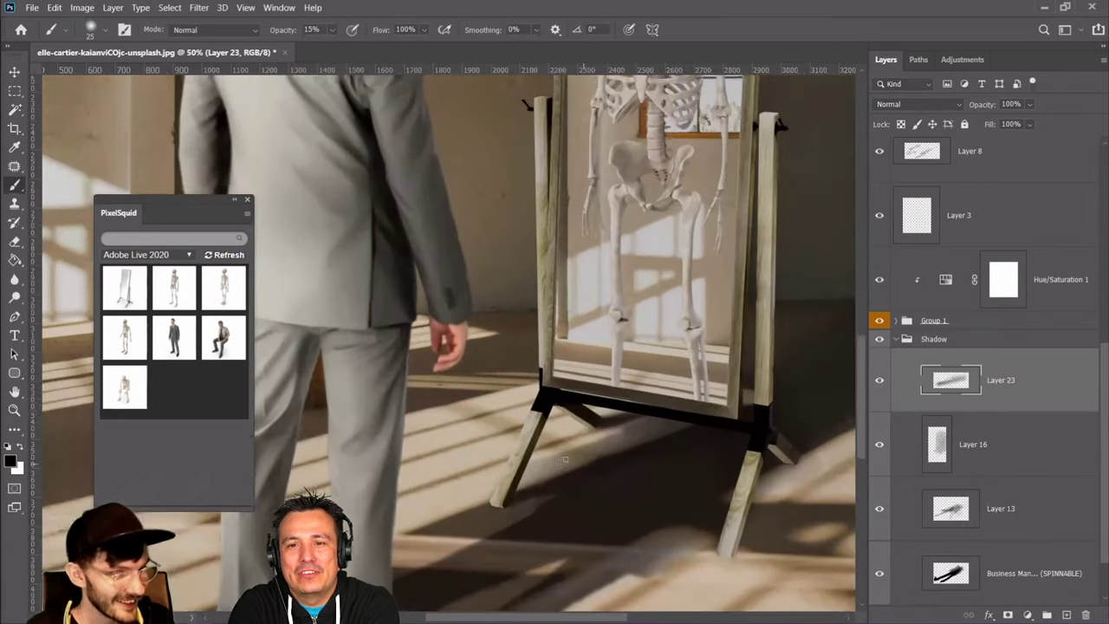
scroll(586, 463, down, 1)
key(bracketright)
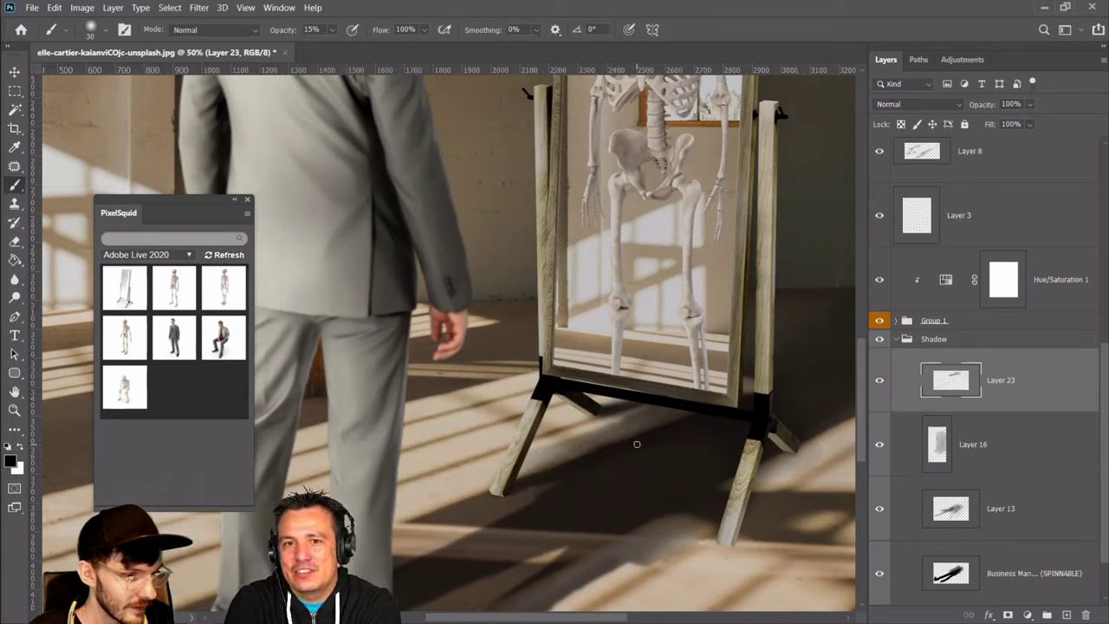
Undo the last two shadow strokes near the mirror stand's left leg
click(54, 7)
click(83, 25)
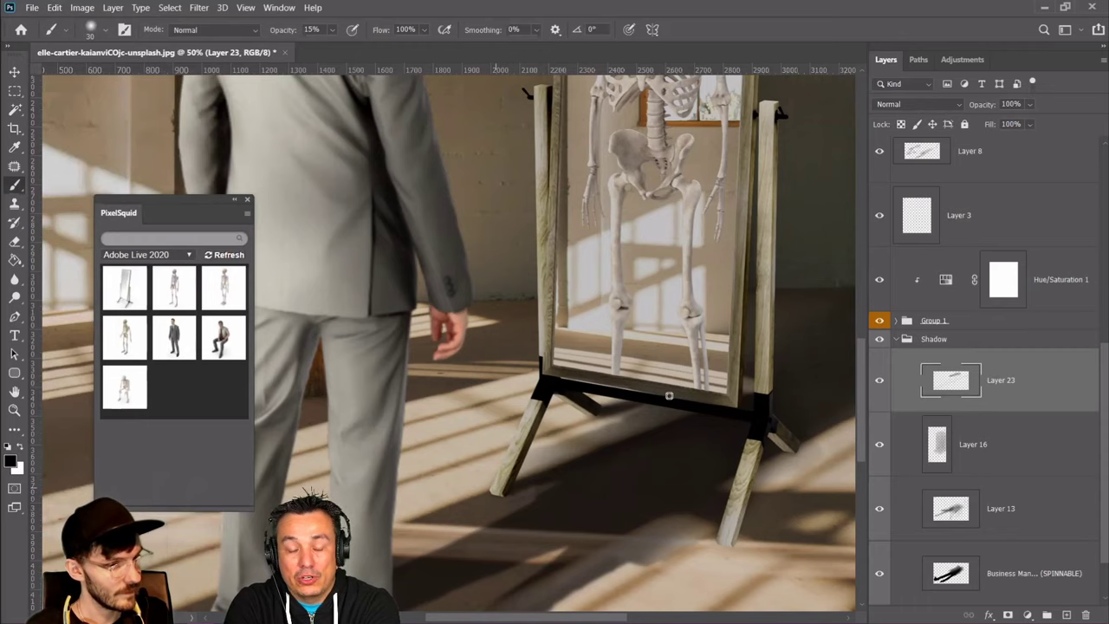
click(54, 7)
click(83, 25)
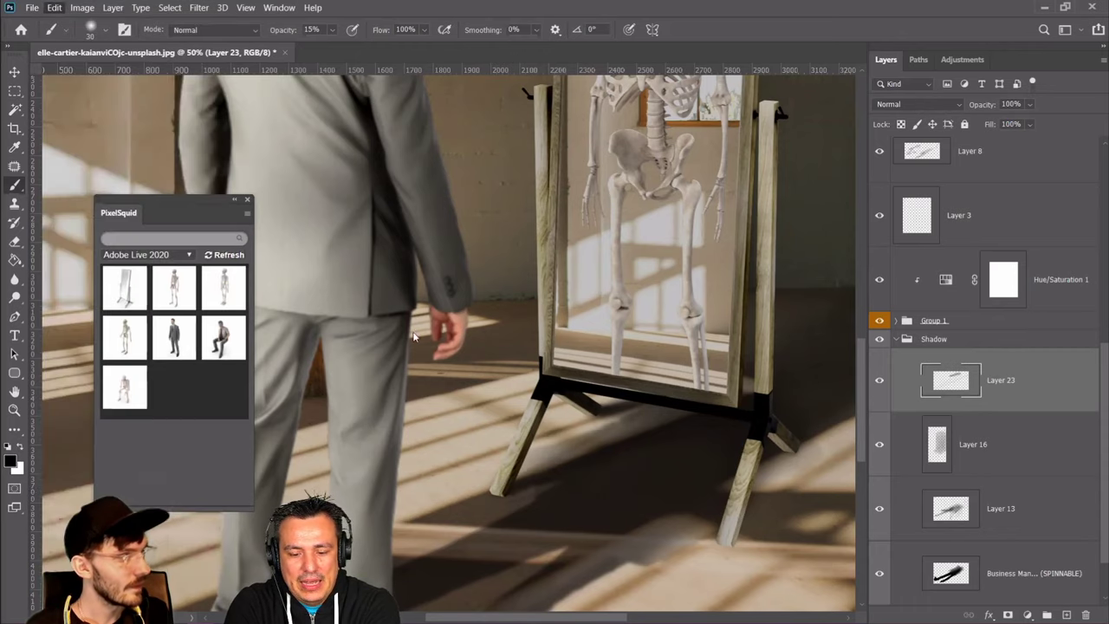
right_click(17, 95)
Draw a thin polygonal lasso selection along the easel base beneath the mirror's crossbar
click(87, 129)
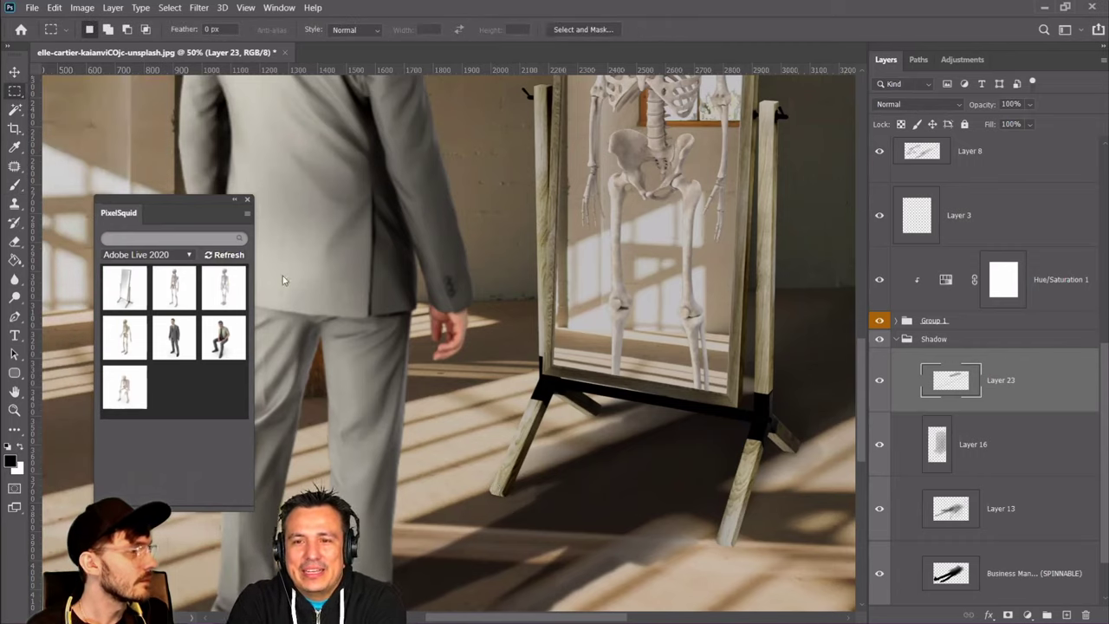
click(493, 495)
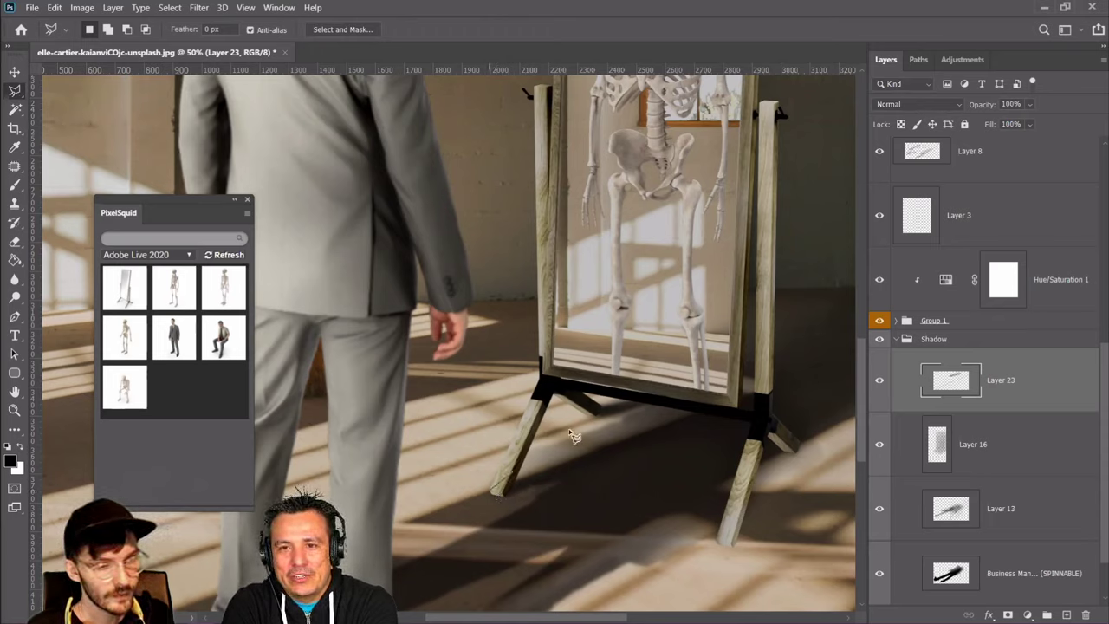
click(726, 378)
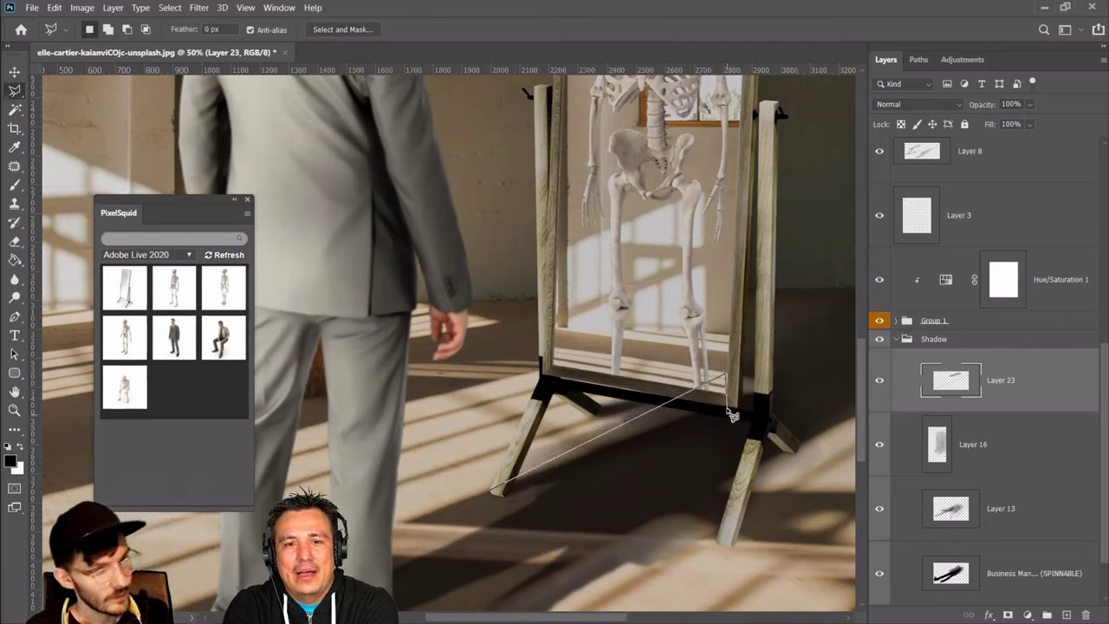
click(731, 388)
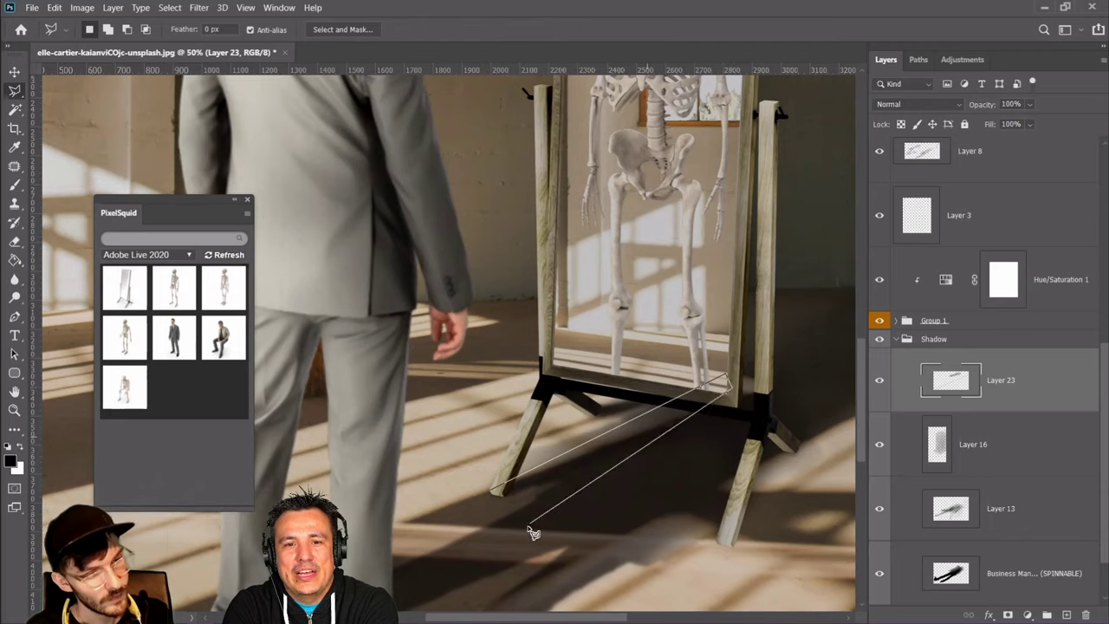
click(490, 491)
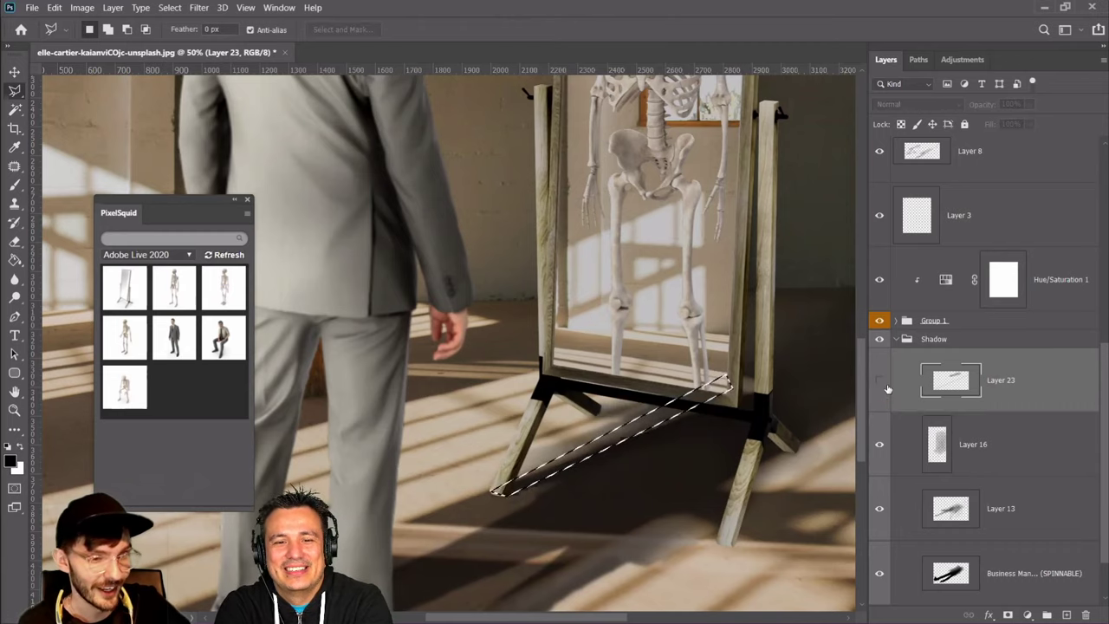
Fill the selected band with black on a new layer, then deselect
click(1063, 615)
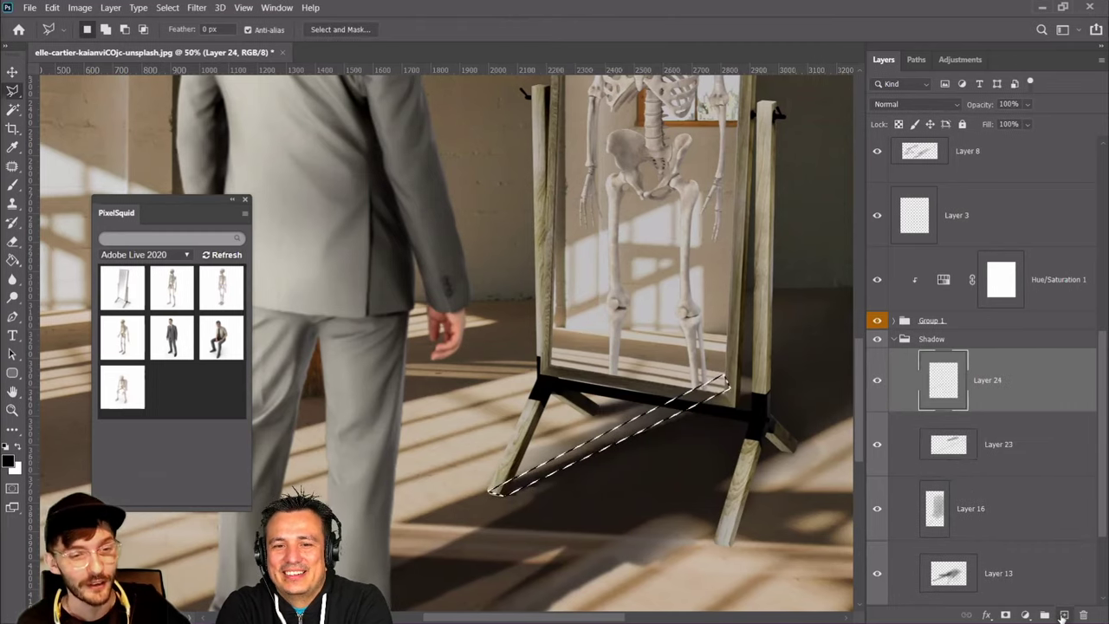
click(12, 260)
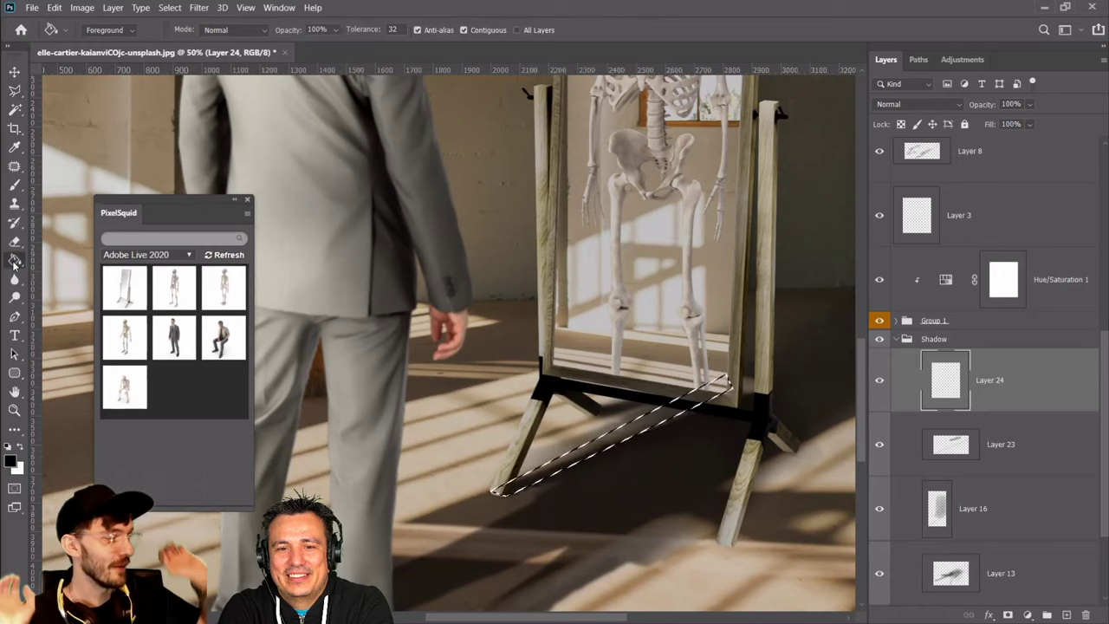
click(611, 438)
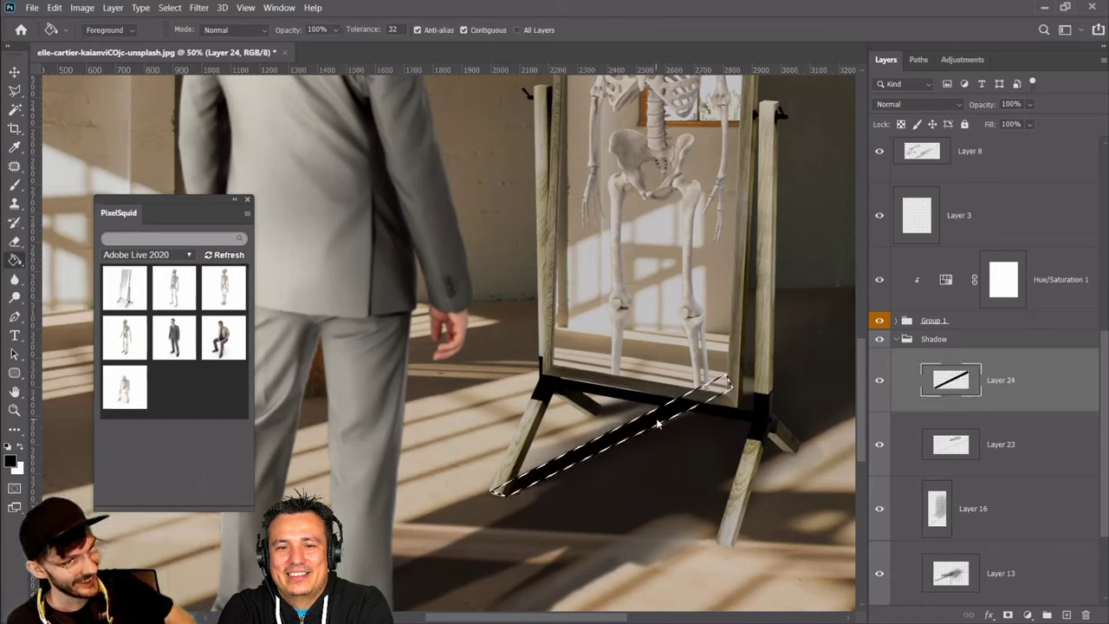
click(170, 7)
click(185, 32)
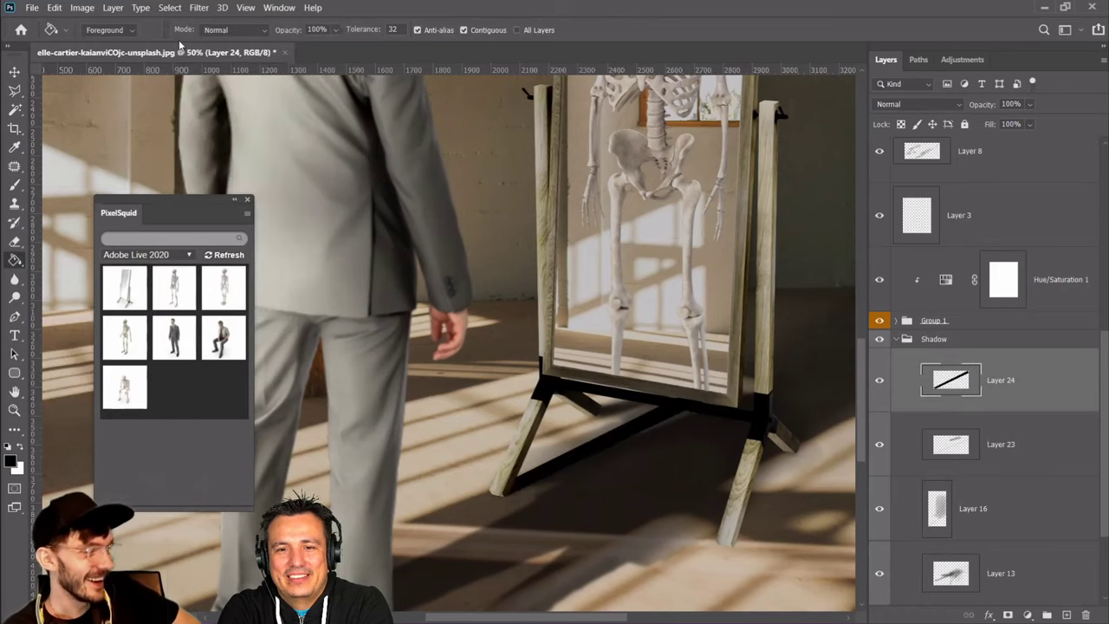
Try skewing the black band with the Move tool, then cancel the skew
click(14, 72)
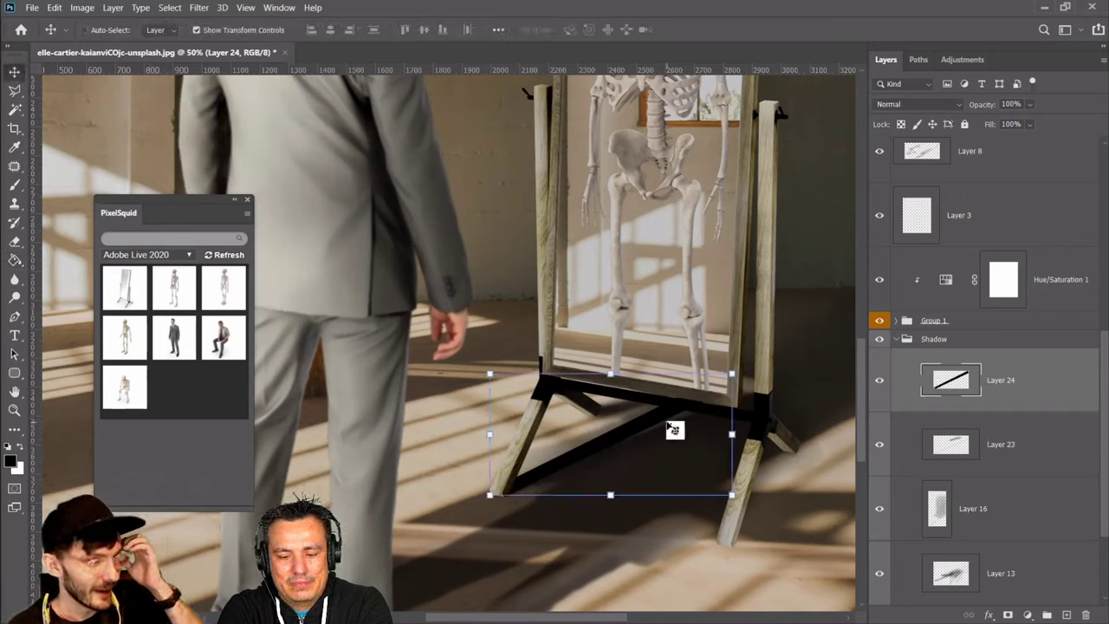
click(12, 186)
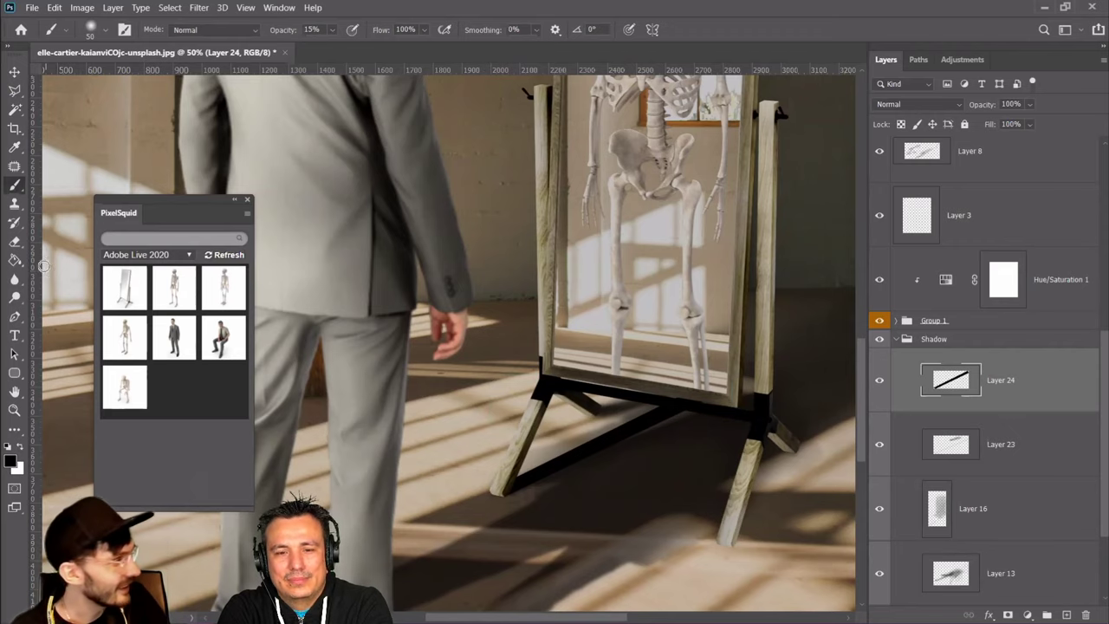
click(14, 72)
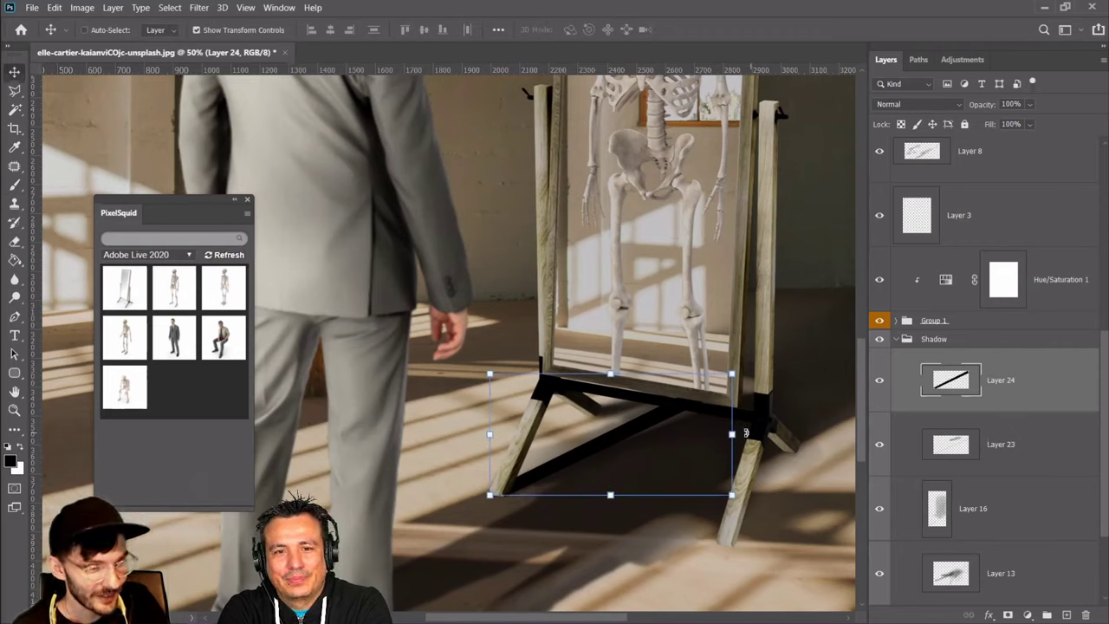
drag(741, 433, 743, 436)
key(Escape)
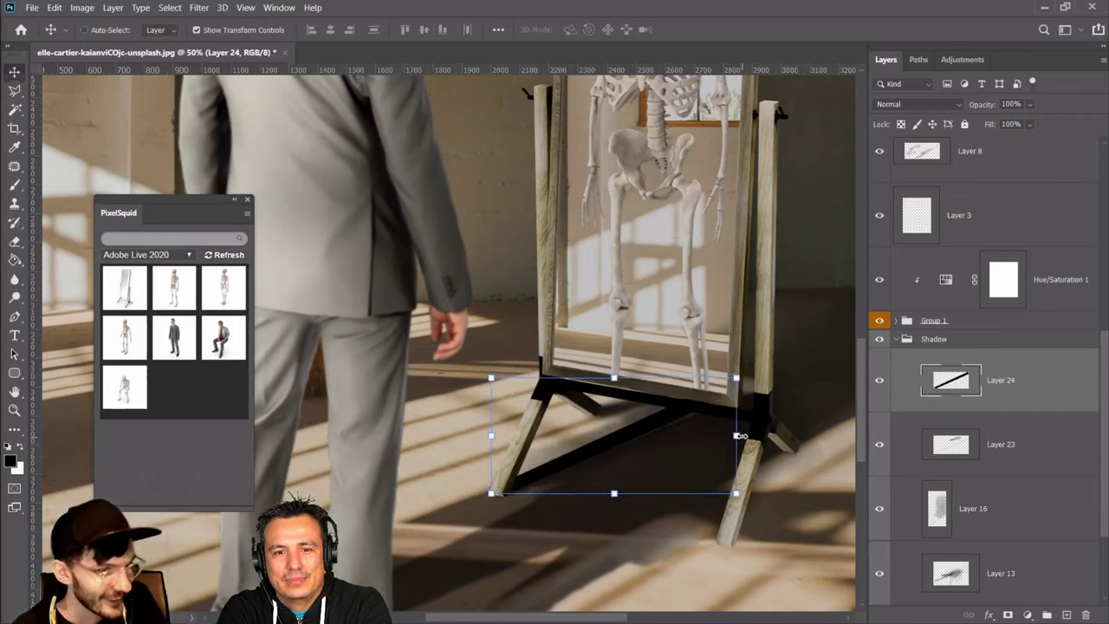
click(201, 8)
Apply a 5.6 radius Gaussian Blur to the band and lower Layer 24 to 37% opacity
mouse_move(336, 164)
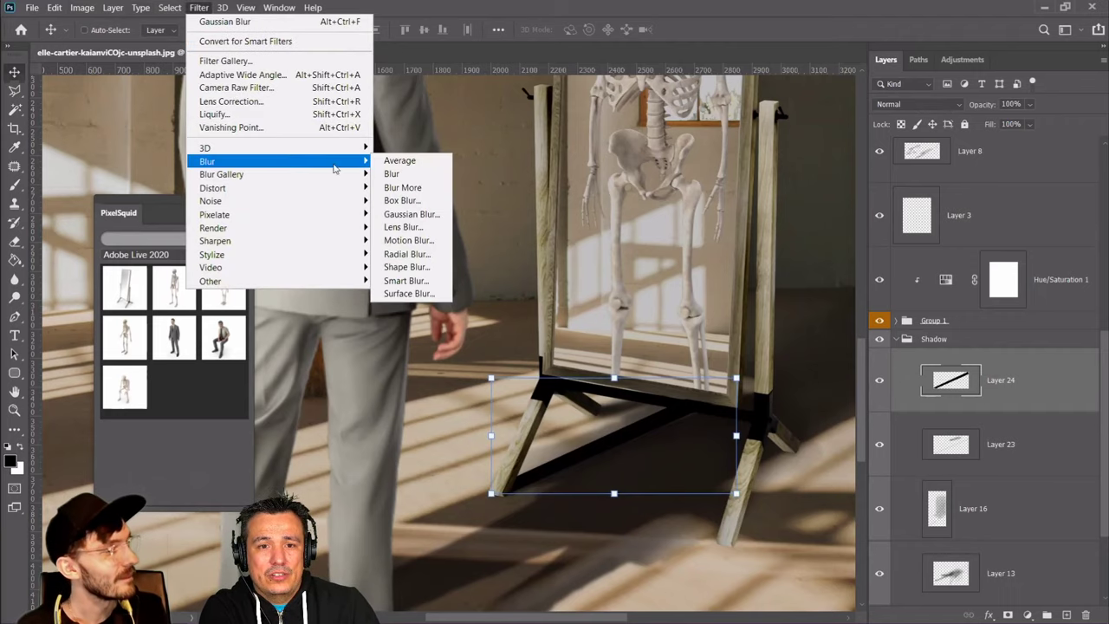
click(412, 214)
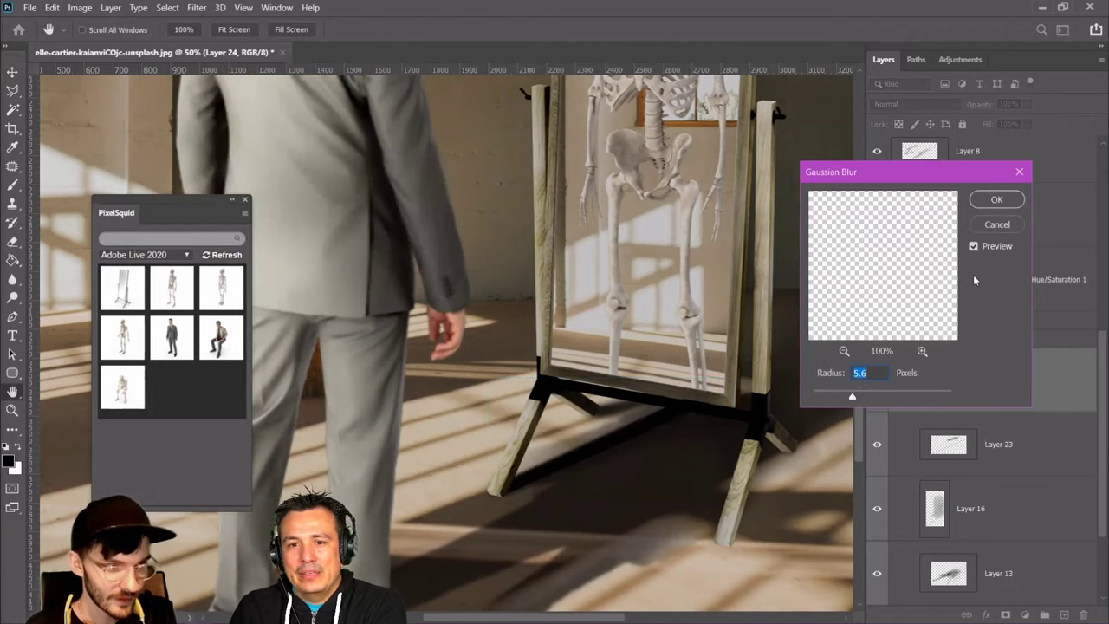
click(999, 199)
drag(1032, 124, 1002, 130)
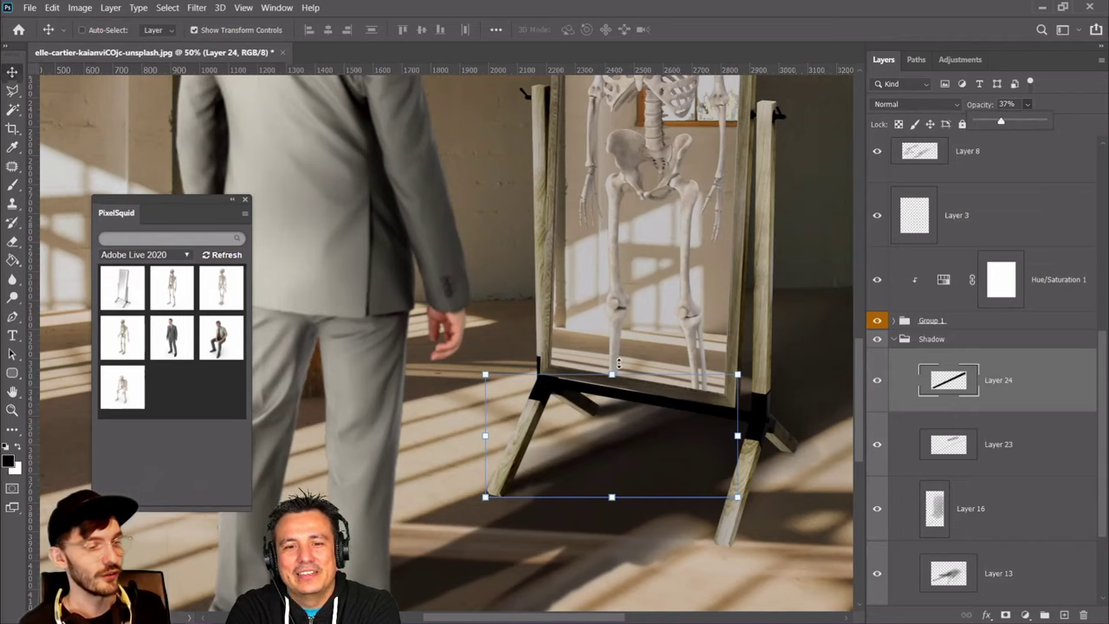
Toggle the band shadow's visibility to compare, then add empty Layer 25
click(13, 184)
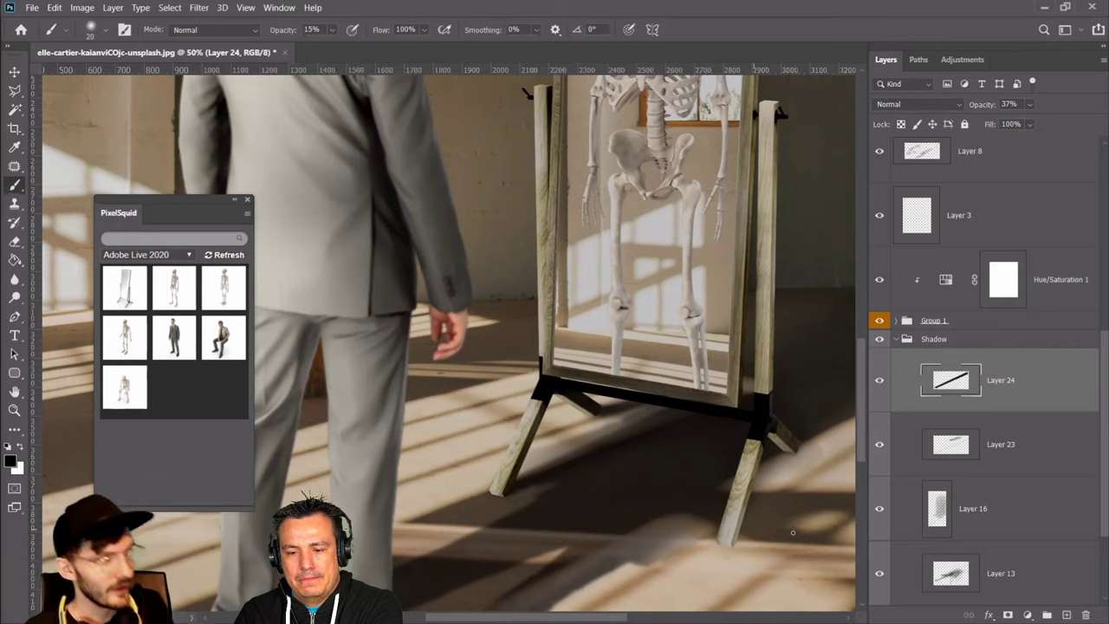
click(879, 382)
click(880, 382)
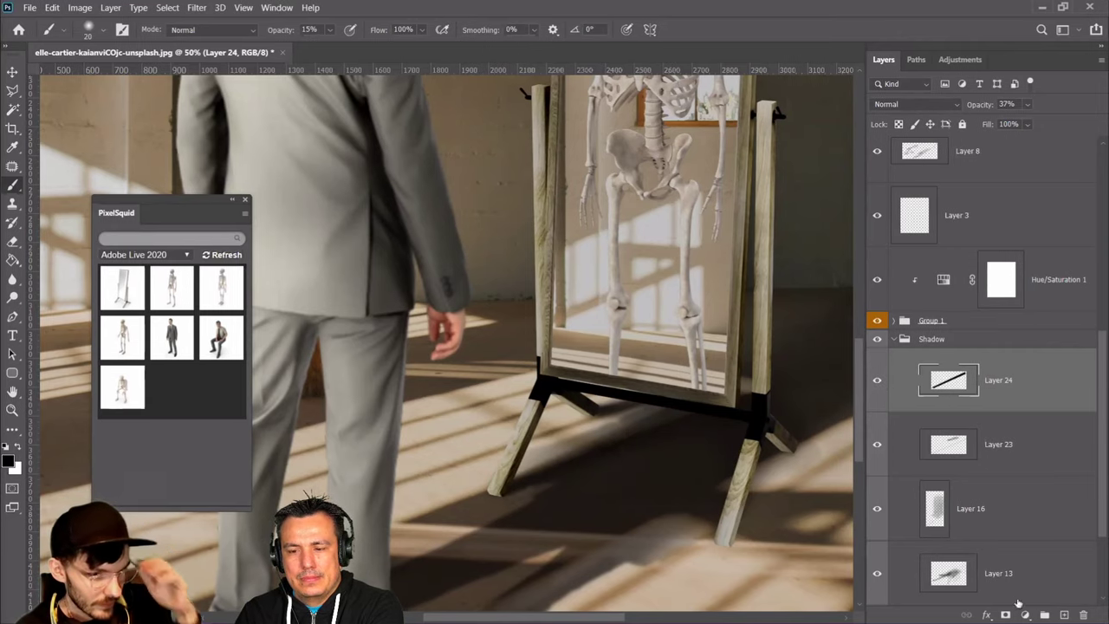
click(1064, 614)
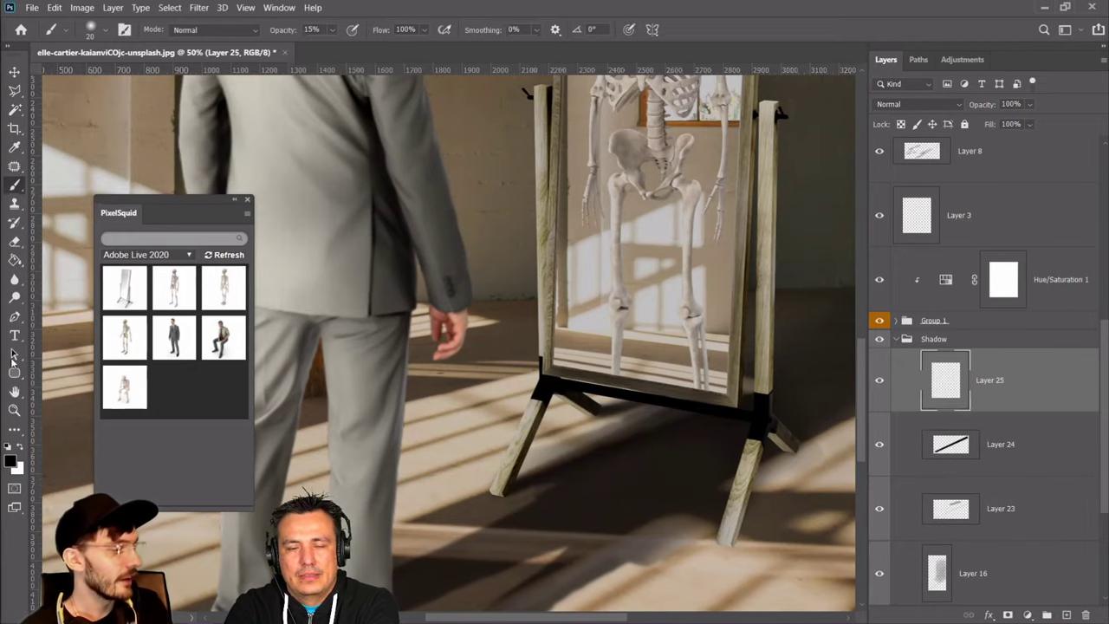
Paint a faint shadow stroke under the mirror base on Layer 25, then erase part of it
key(bracketright)
key(bracketright)
key(bracketright)
key(bracketright)
key(bracketright)
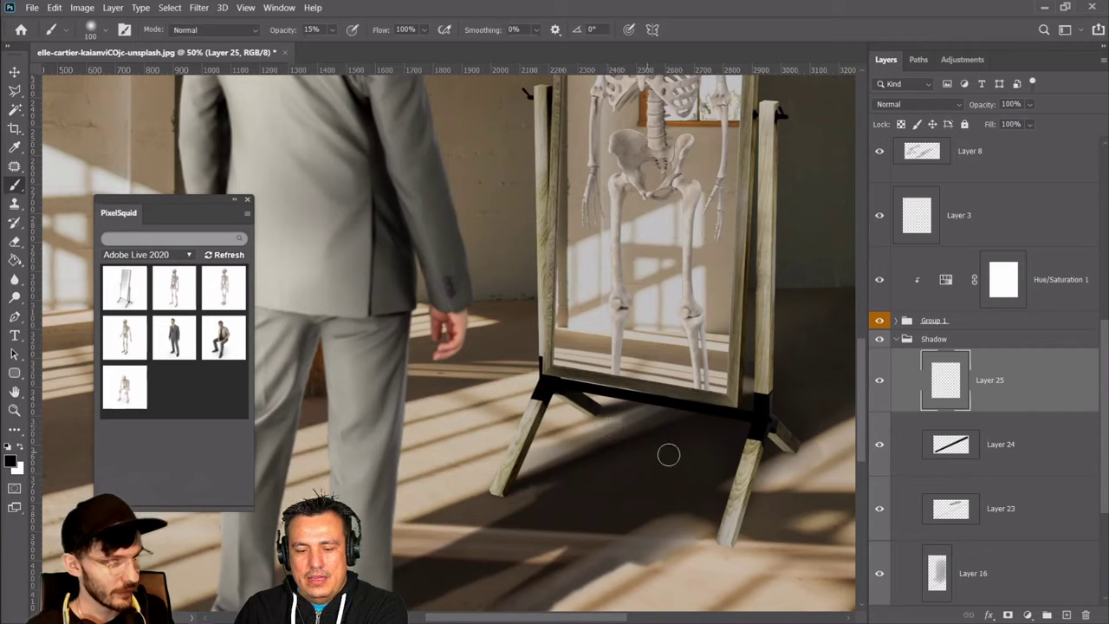
key(bracketleft)
key(bracketleft)
key(bracketleft)
key(bracketleft)
key(bracketleft)
key(bracketleft)
key(bracketleft)
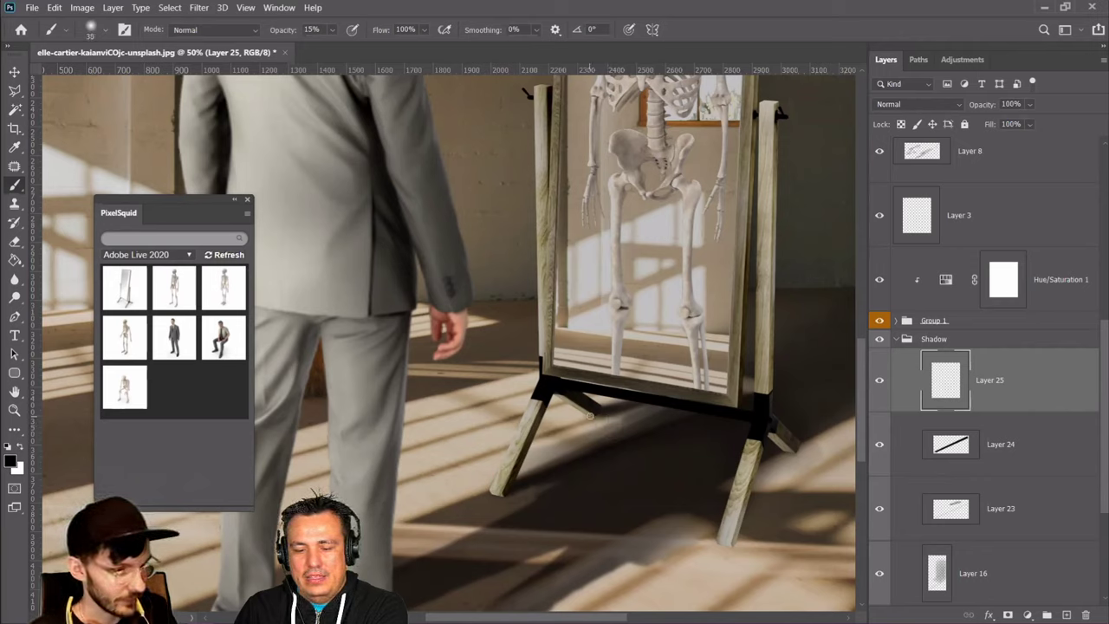
mouse_move(588, 407)
mouse_down()
mouse_move(603, 415)
mouse_move(605, 401)
mouse_move(597, 431)
mouse_up()
key(bracketright)
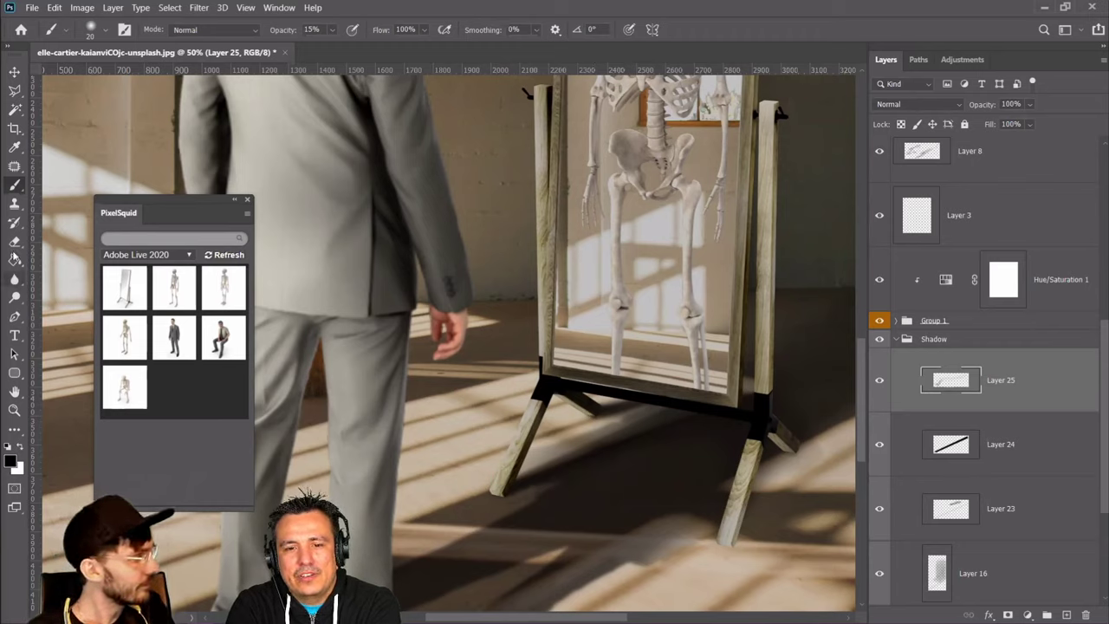
key(e)
key(bracketleft)
drag(585, 423, 589, 420)
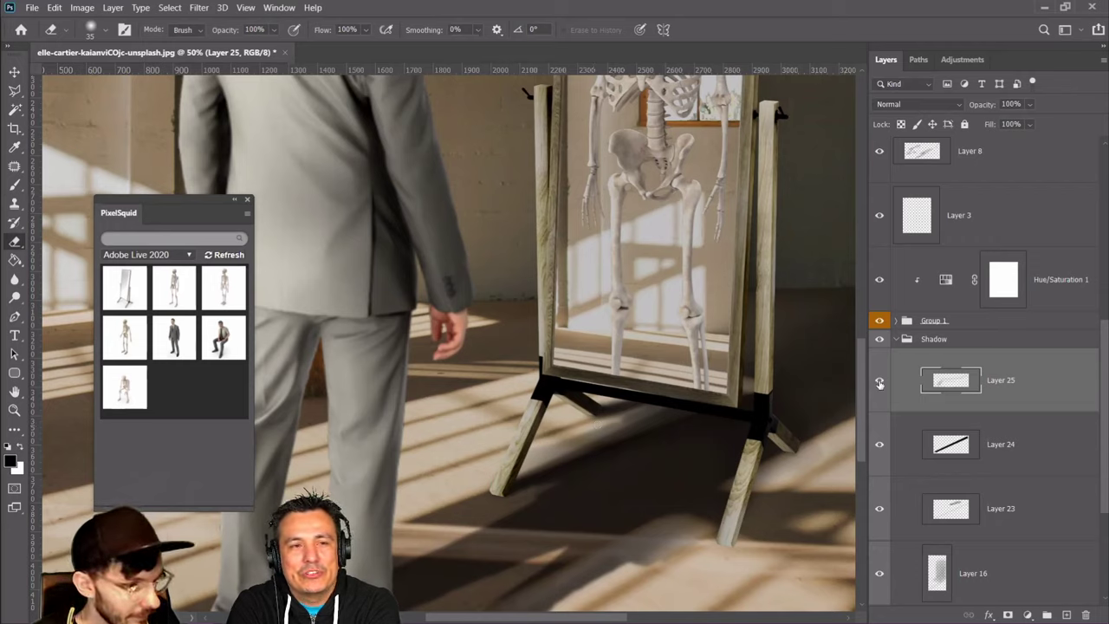
Add faint brush strokes along the mirror's base and create empty Layer 26
key(b)
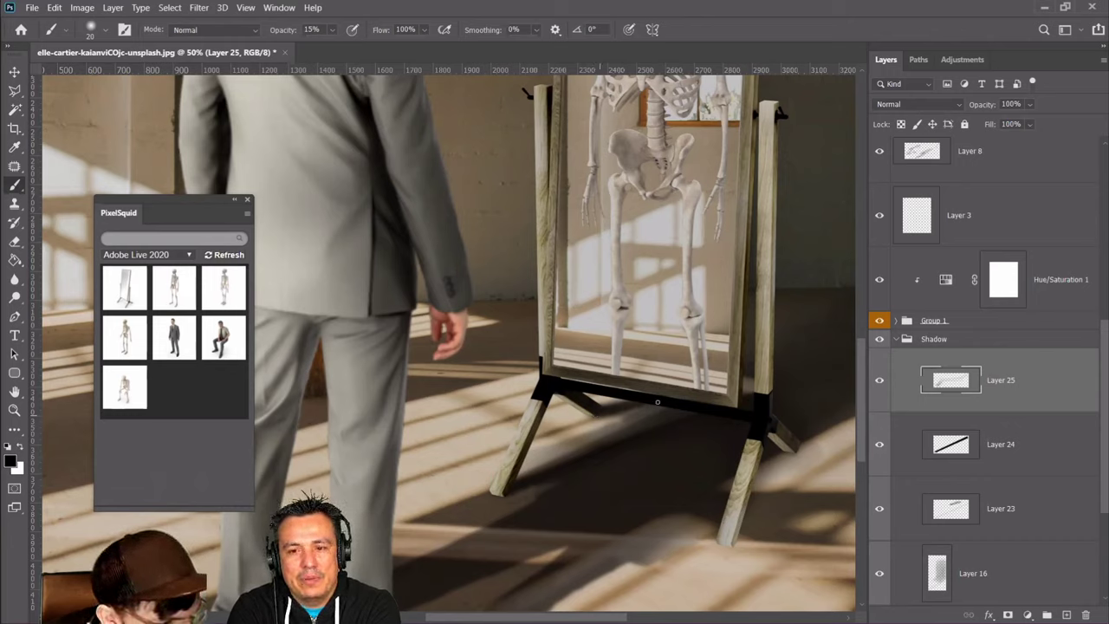
drag(650, 404, 669, 403)
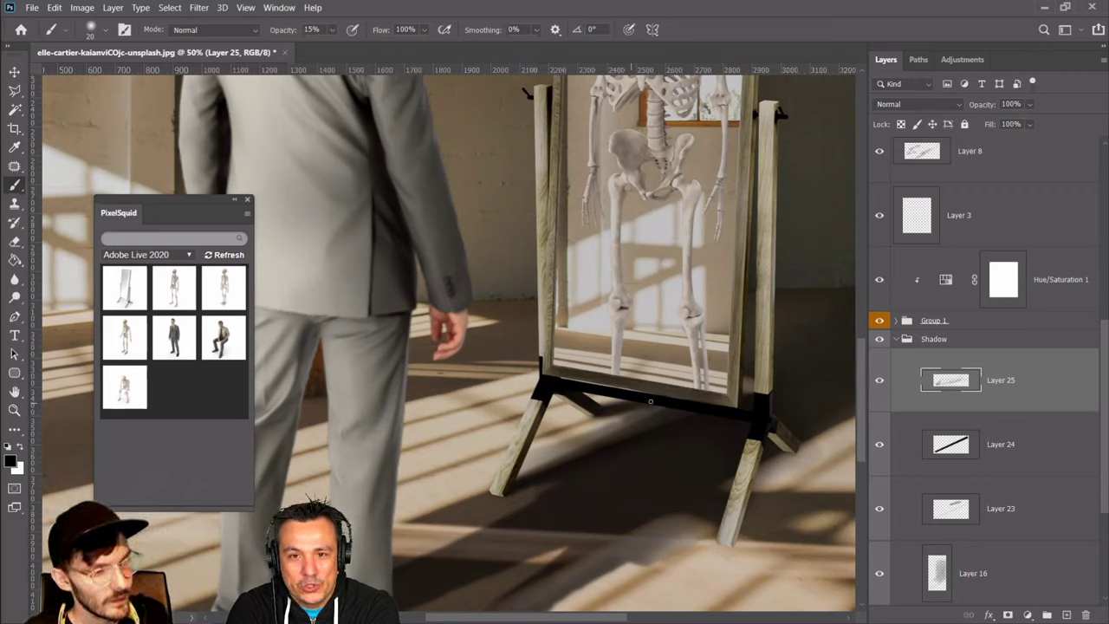
click(699, 401)
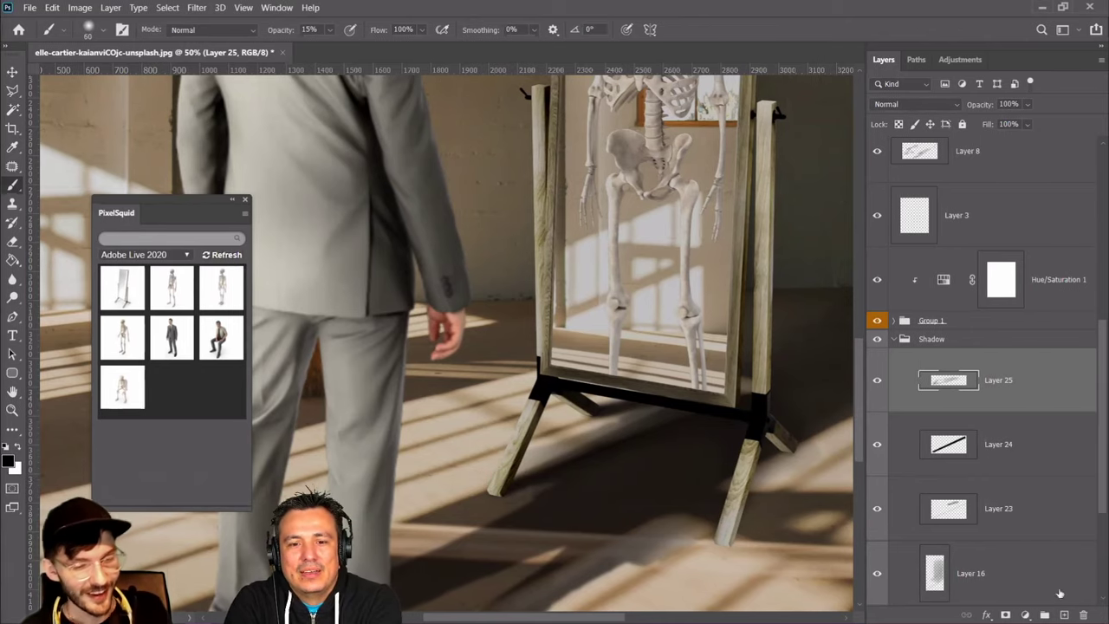
click(1065, 614)
scroll(651, 443, down, 3)
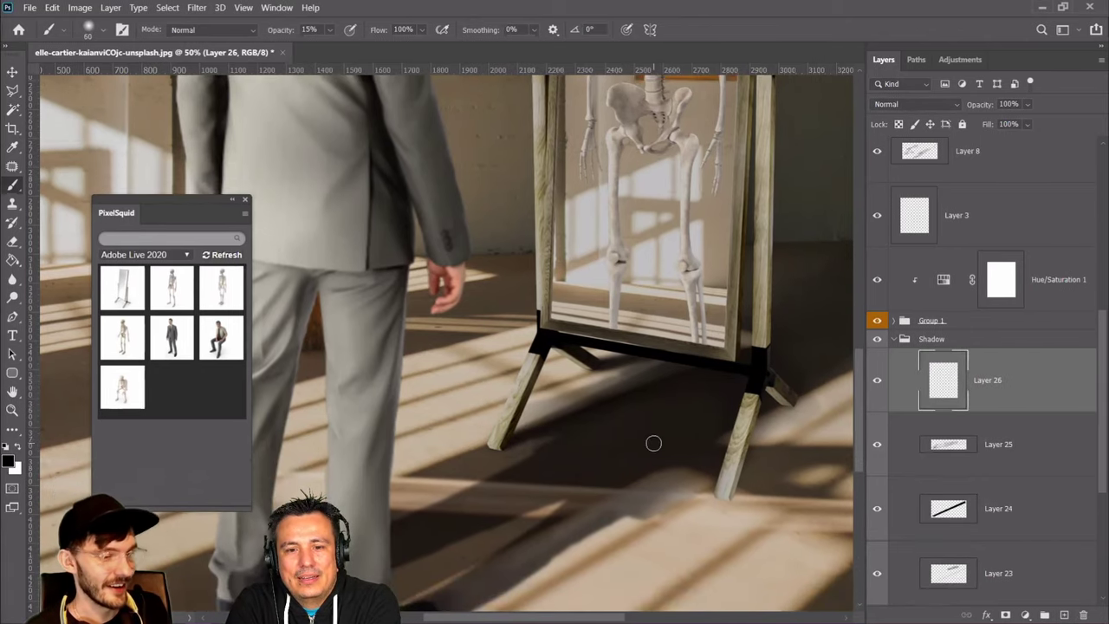
Paint soft dark strokes beneath the mirror base on Layer 26 with an 80-size brush
key(bracketleft)
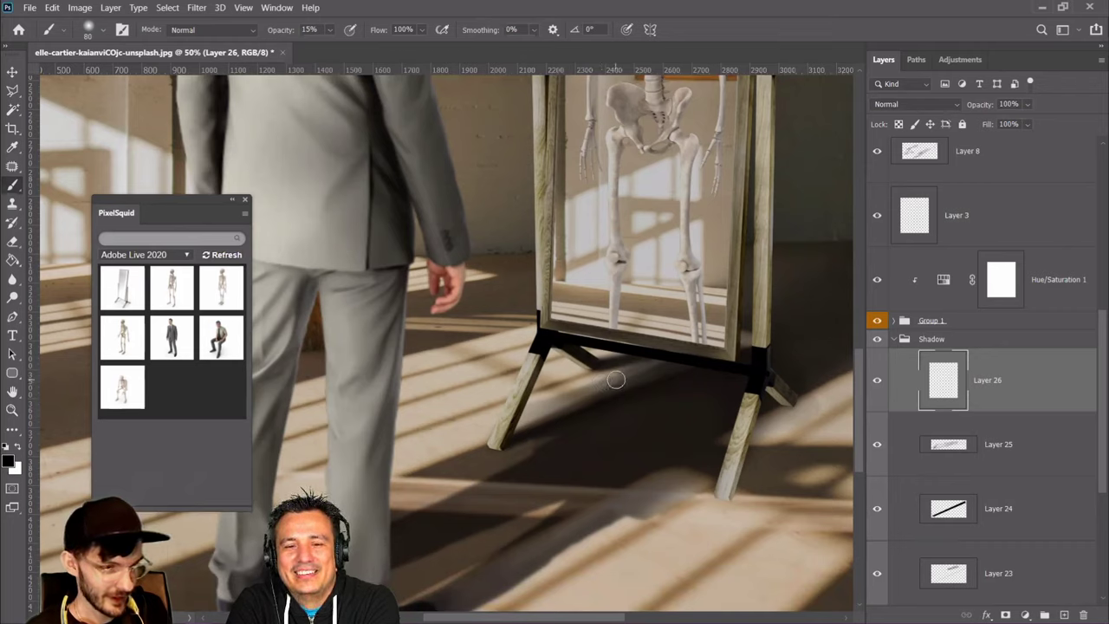
mouse_move(641, 392)
mouse_down()
mouse_move(611, 372)
mouse_move(775, 407)
mouse_move(624, 370)
mouse_up()
mouse_move(771, 399)
mouse_down()
mouse_move(673, 366)
mouse_move(692, 361)
mouse_move(643, 361)
mouse_move(696, 376)
mouse_move(694, 363)
mouse_move(668, 366)
mouse_move(688, 373)
mouse_move(637, 357)
mouse_move(753, 391)
mouse_move(657, 358)
mouse_move(688, 364)
mouse_move(638, 370)
mouse_move(676, 380)
mouse_up()
key(bracketleft)
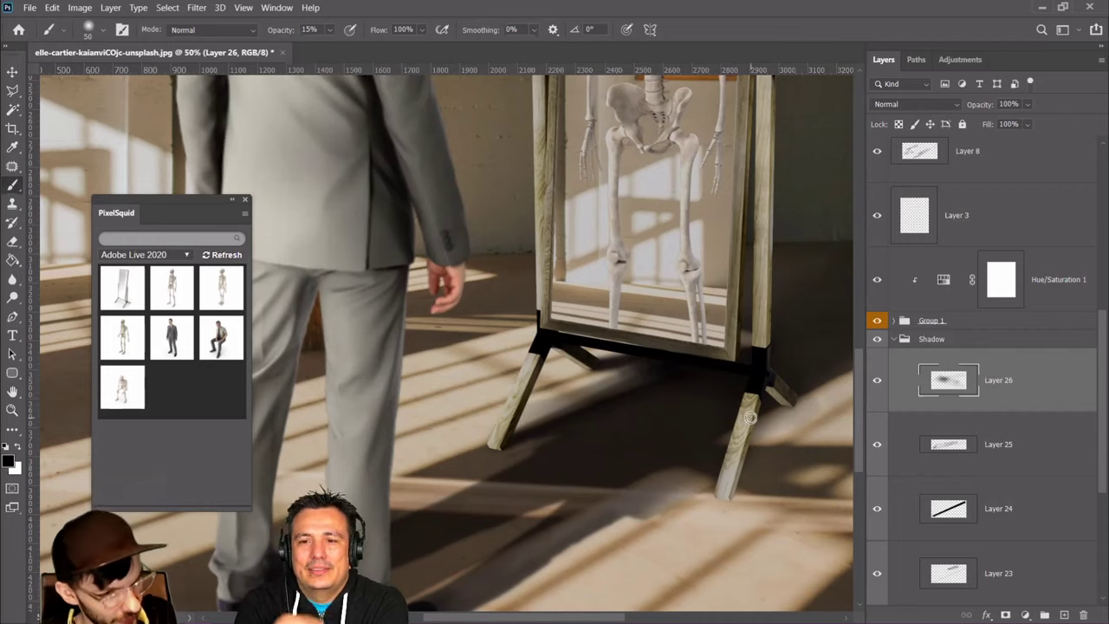
Toggle Layer 26 off and on to compare, then select the Business Man-H11 (SPINNABLE) layer
click(877, 380)
click(877, 380)
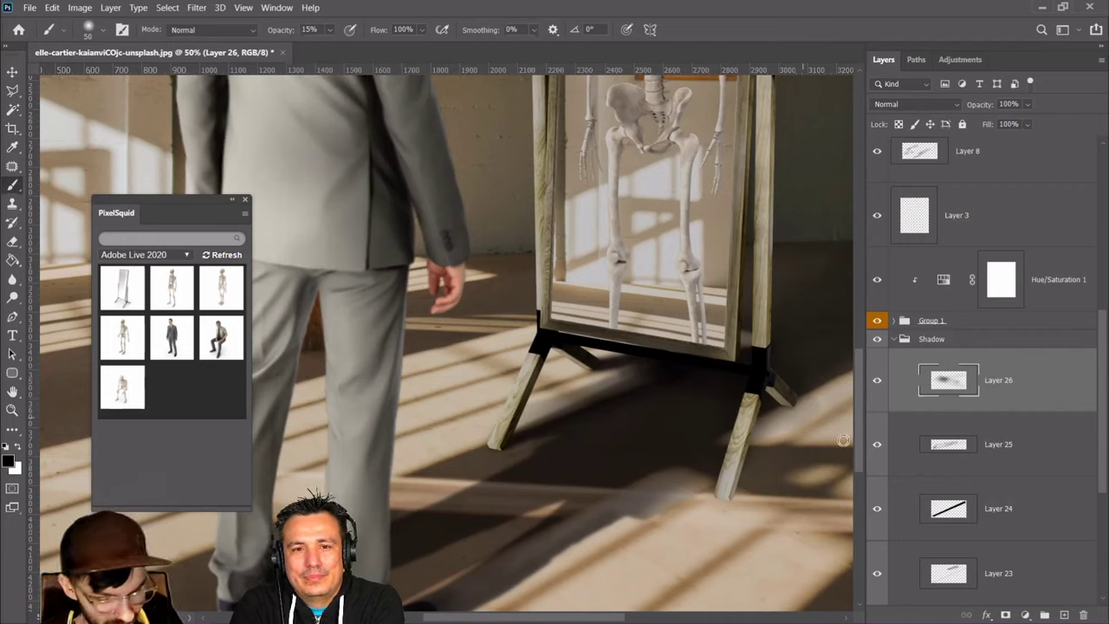
scroll(878, 448, down, 3)
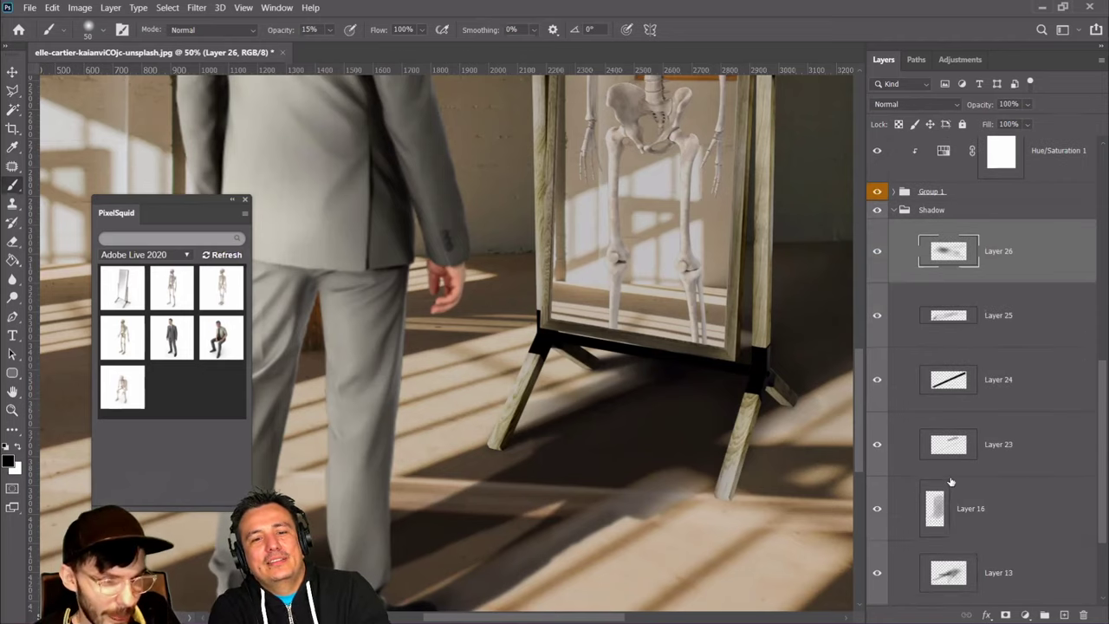
scroll(881, 445, down, 1)
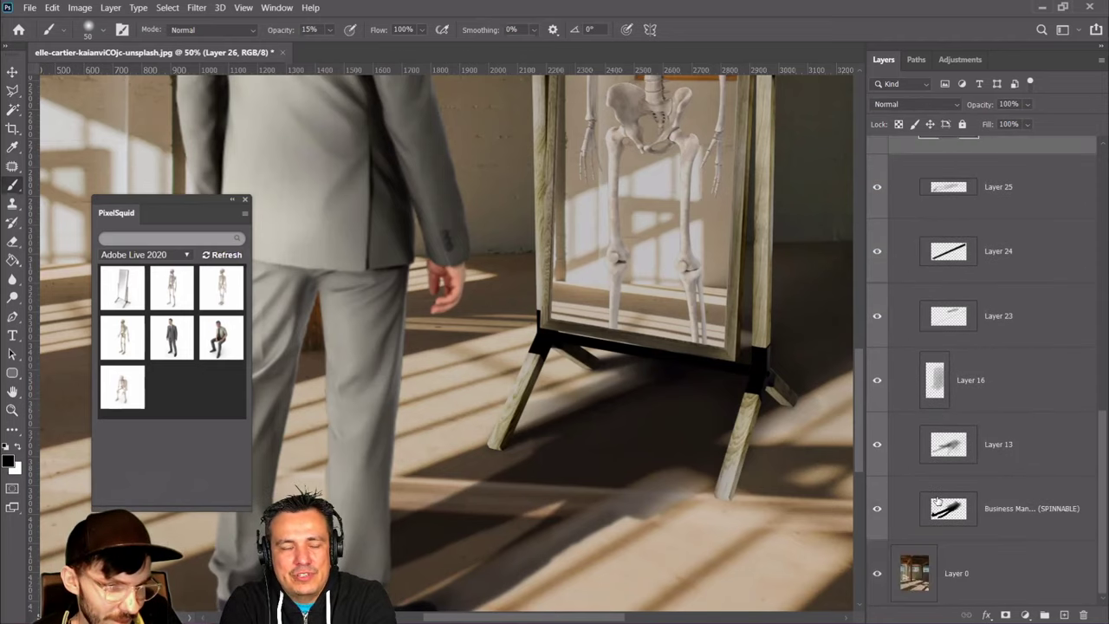
click(941, 457)
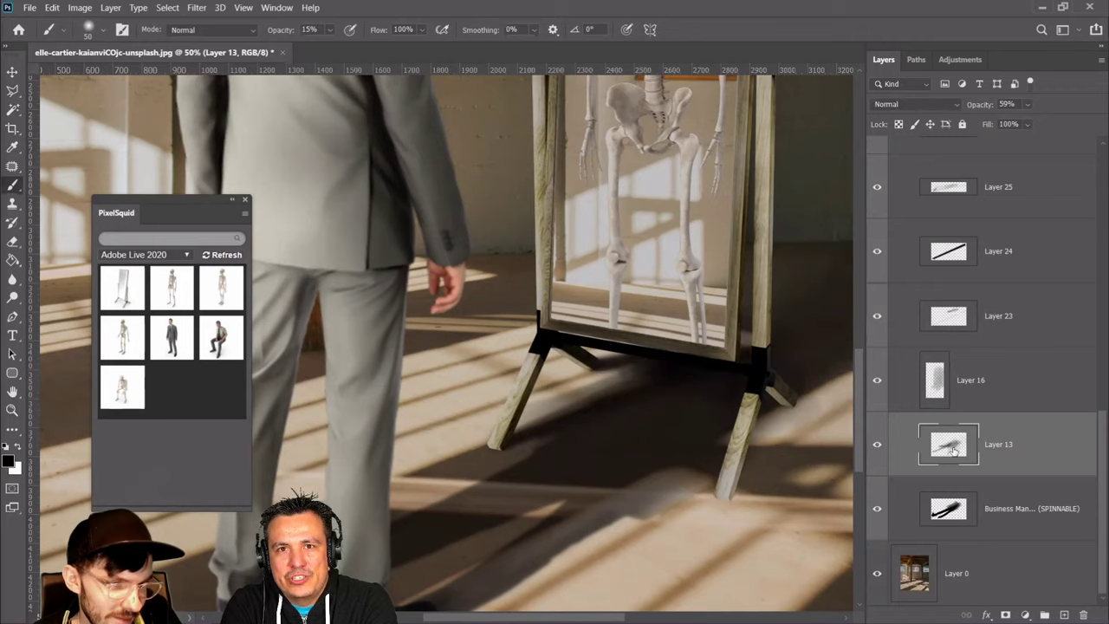
click(945, 487)
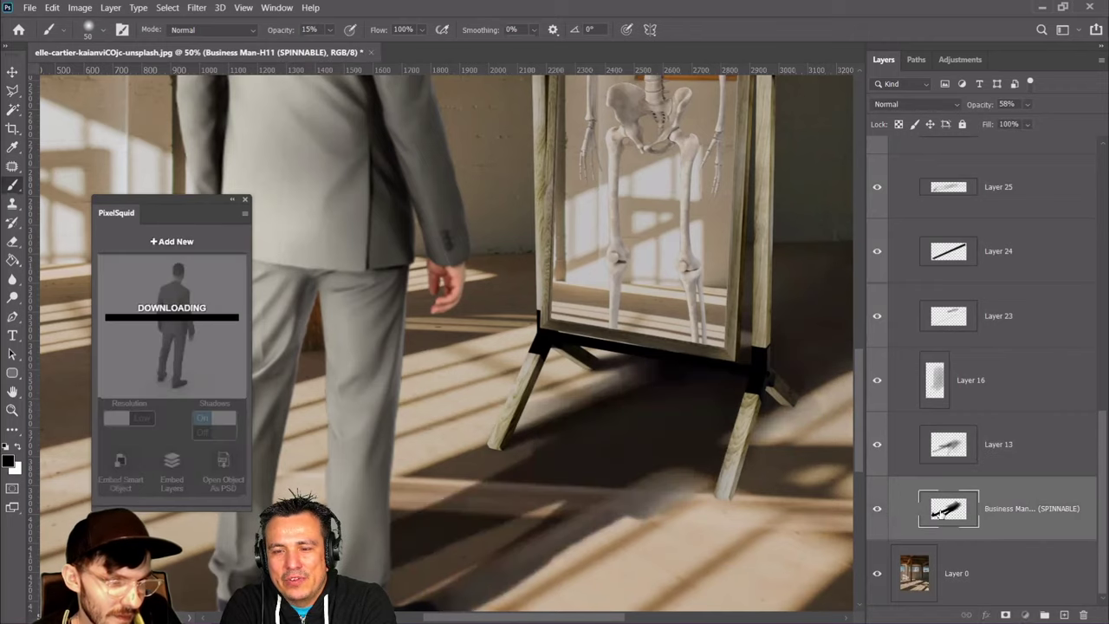
Enlarge the eraser to 80, scroll the canvas to the mirror stand, and add Layer 27
key(e)
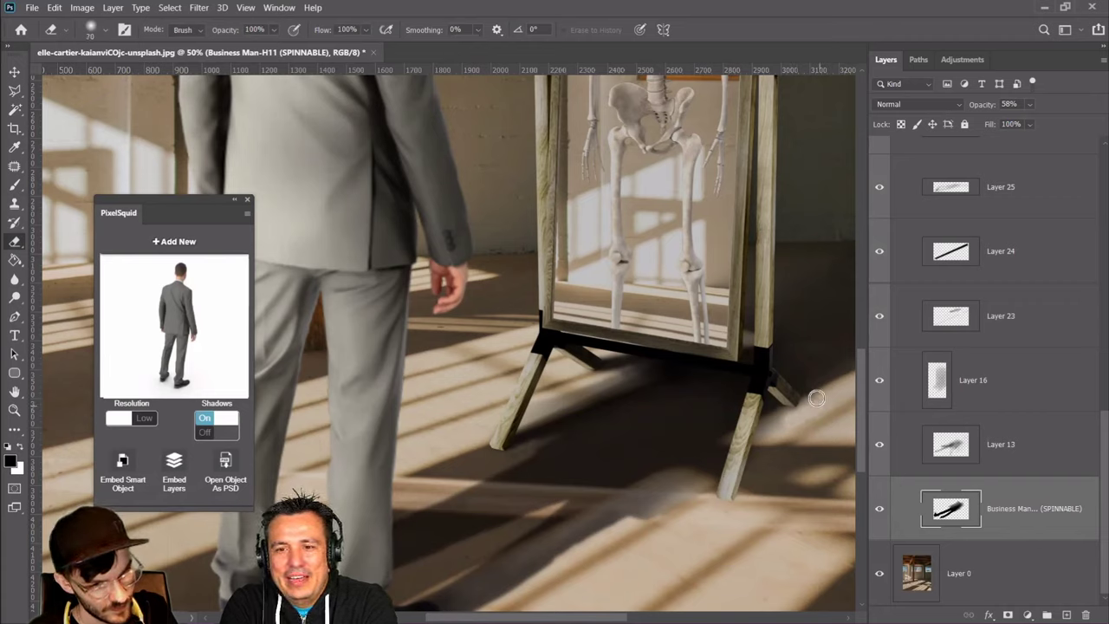
key(bracketright)
key(bracketright)
key(bracketright)
key(bracketright)
key(bracketright)
key(bracketright)
key(bracketright)
key(bracketright)
key(bracketright)
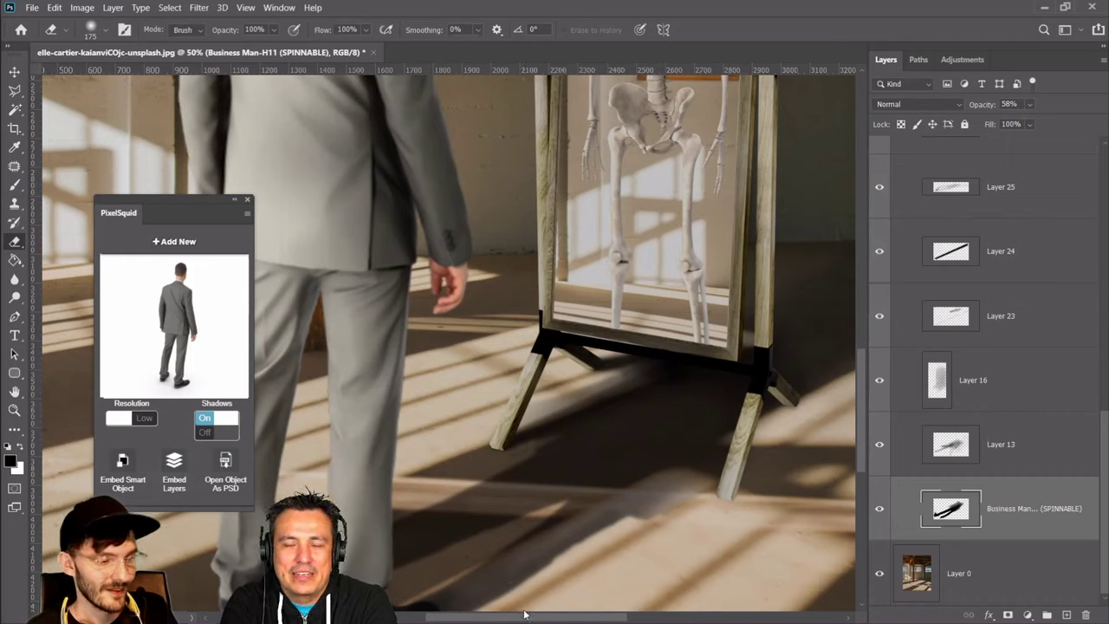
drag(547, 617, 595, 617)
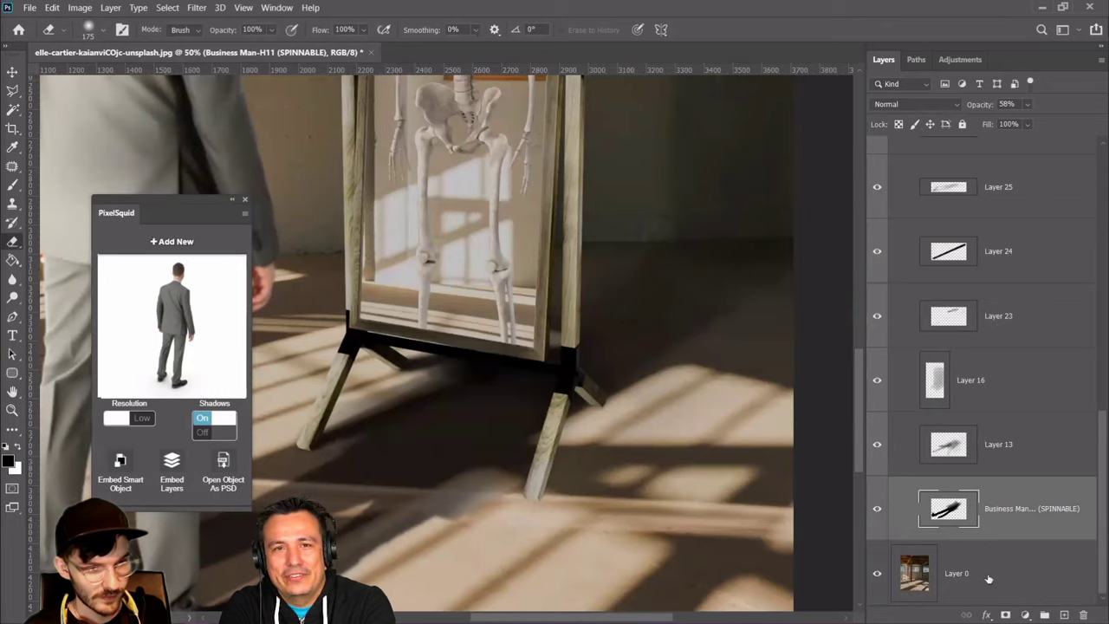
click(1064, 614)
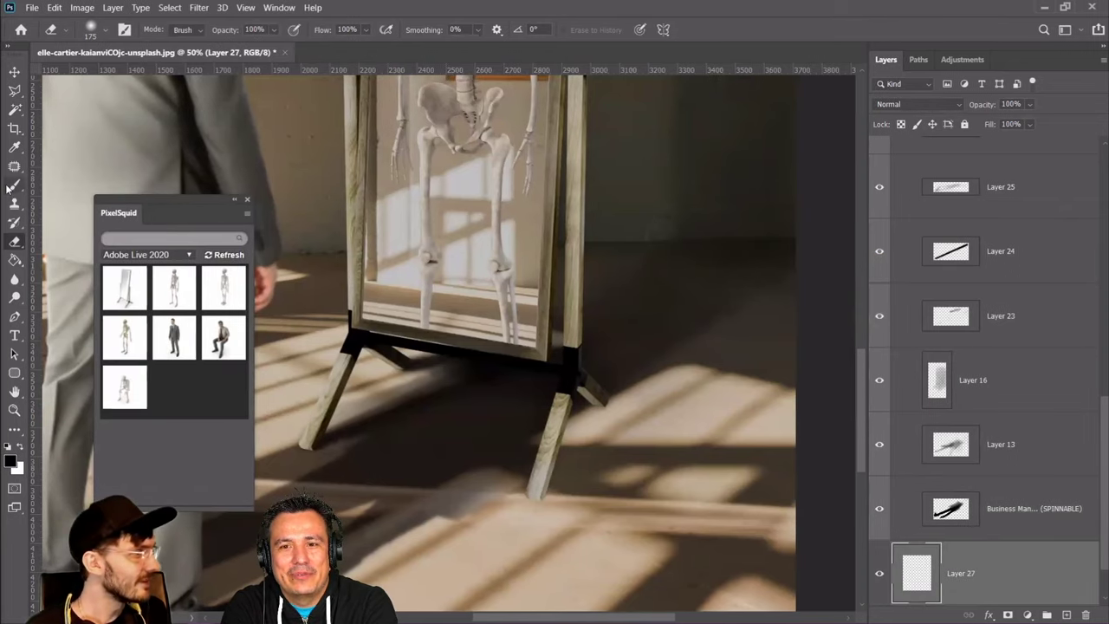
Paint soft dark strokes on Layer 27 from the mirror leg's foot diagonally across the floor
click(12, 186)
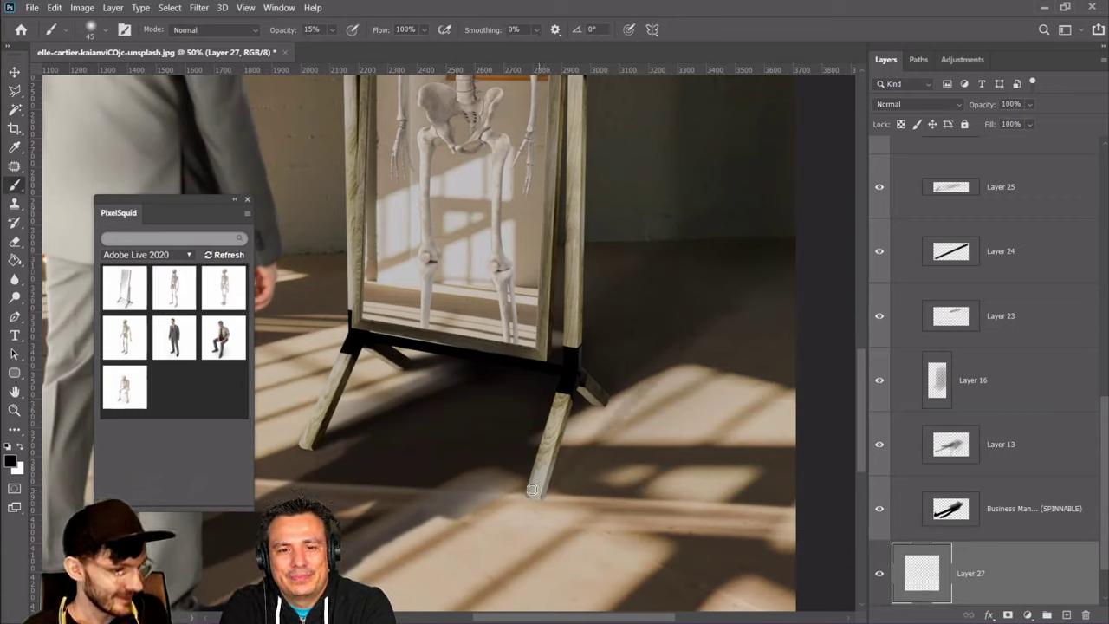
drag(532, 490, 658, 381)
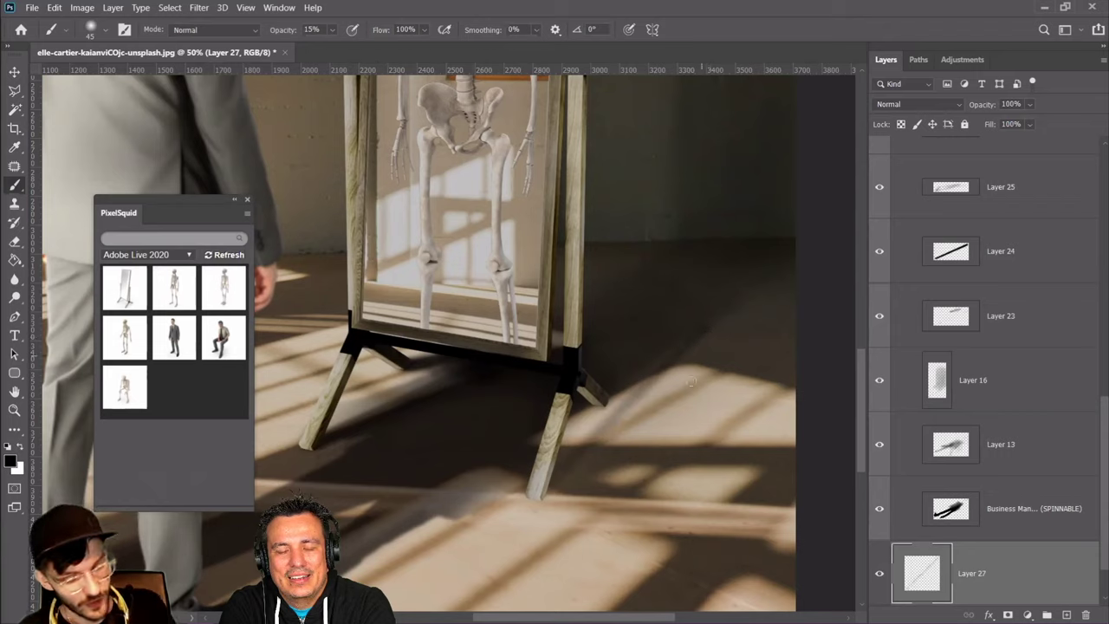
drag(553, 486, 539, 489)
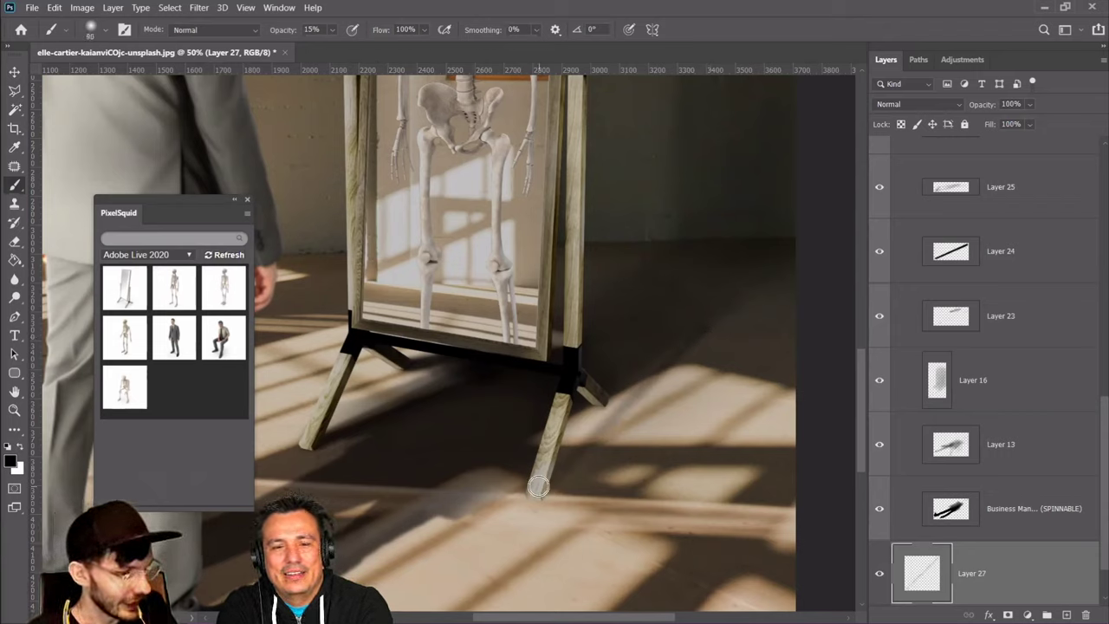
key(ctrl+z)
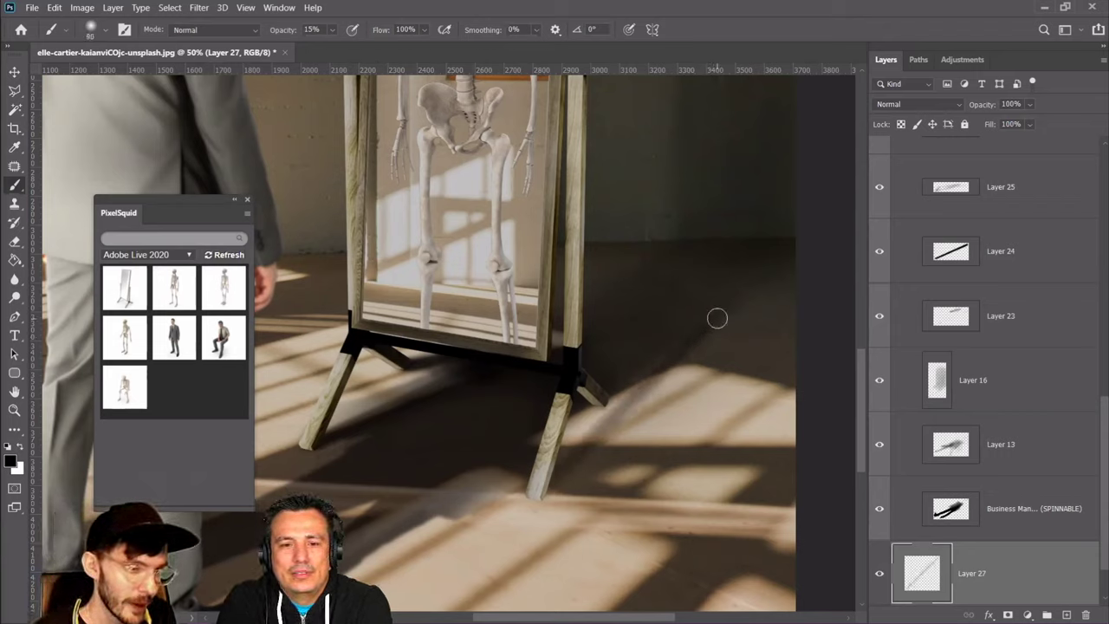
drag(598, 400, 691, 315)
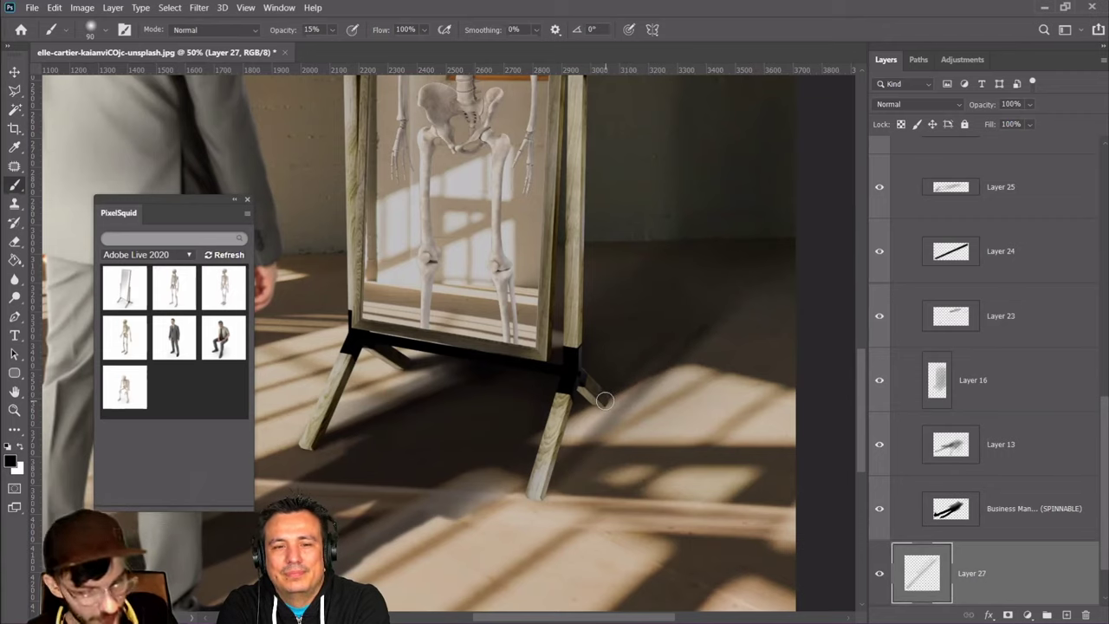
Set the brush to size 150 and darken the shadow under the mirror's base
key(bracketleft)
key(bracketleft)
key(bracketleft)
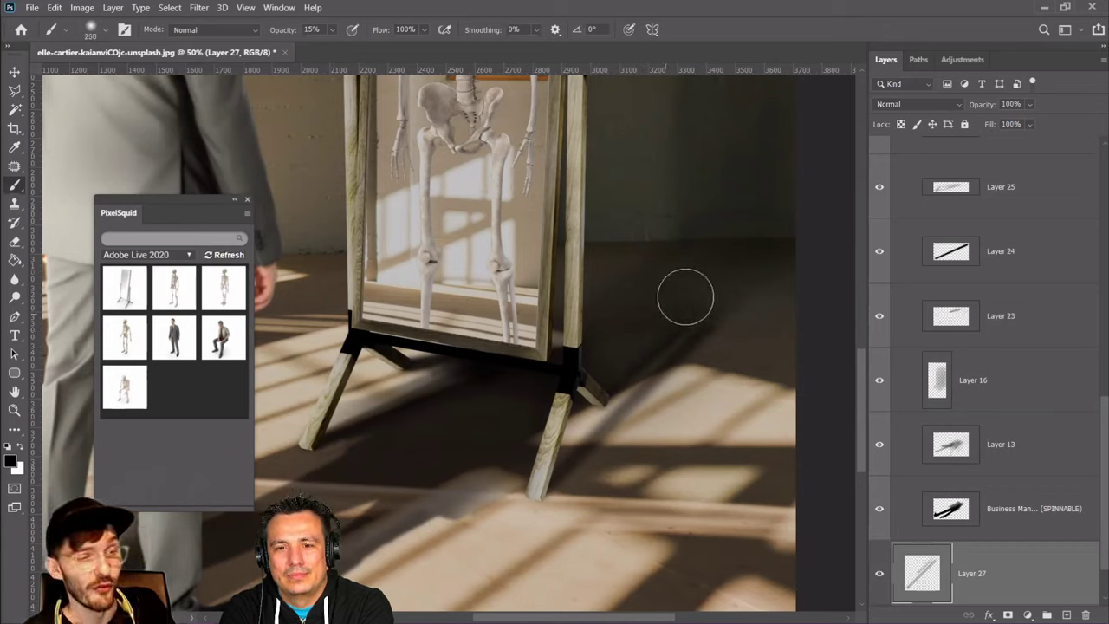
key(bracketleft)
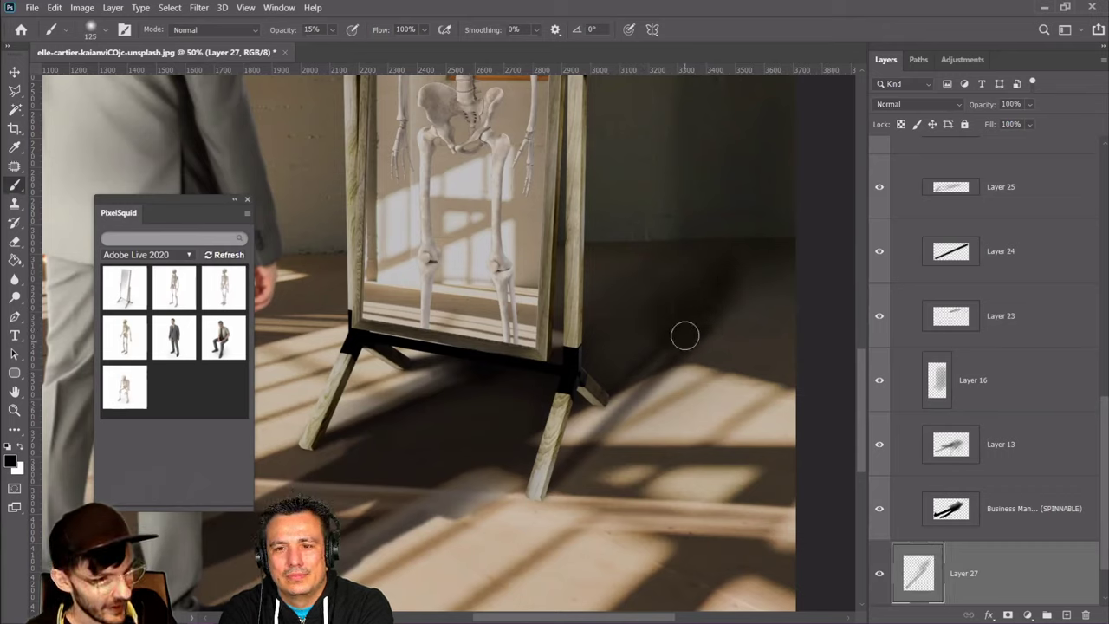
key(bracketright)
key(bracketright)
key(bracketright)
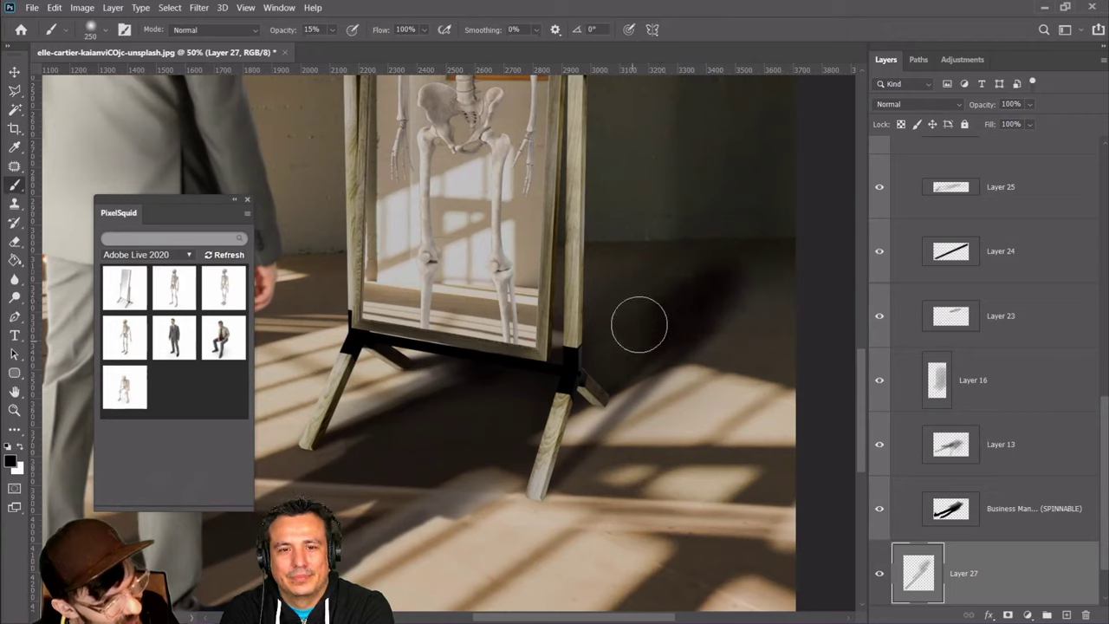
key(bracketleft)
key(bracketleft)
key(bracketleft)
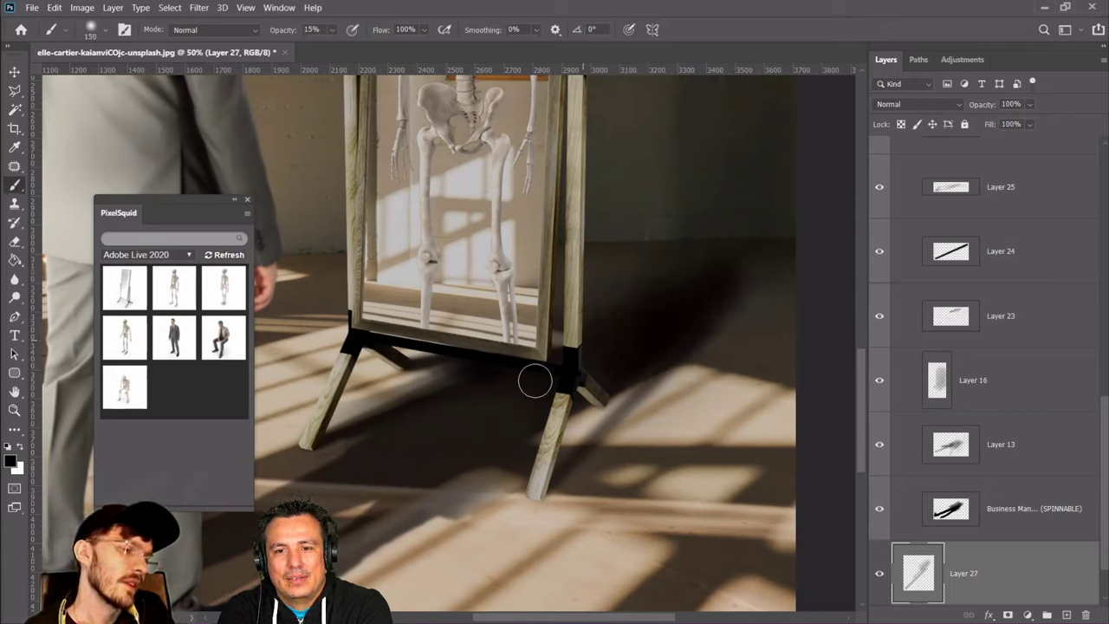
drag(534, 364, 525, 384)
click(13, 243)
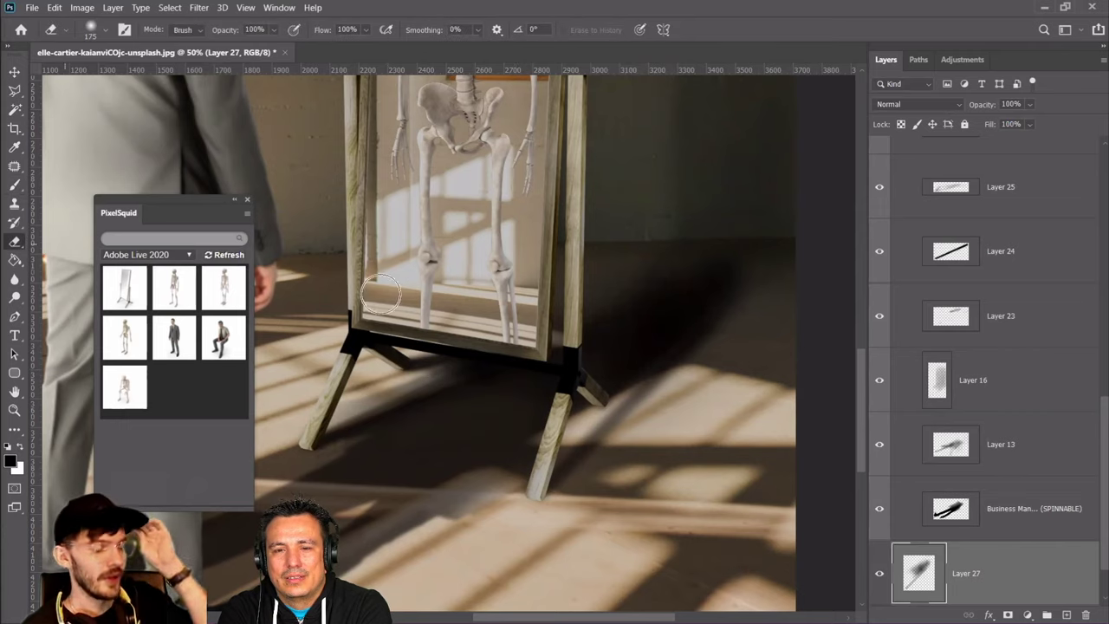
Erase the shadow spilling onto the wall, using an eraser of size 500
mouse_move(721, 263)
mouse_down()
mouse_move(668, 229)
mouse_move(712, 198)
mouse_move(714, 229)
mouse_move(639, 248)
mouse_move(665, 256)
mouse_up()
key(bracketright)
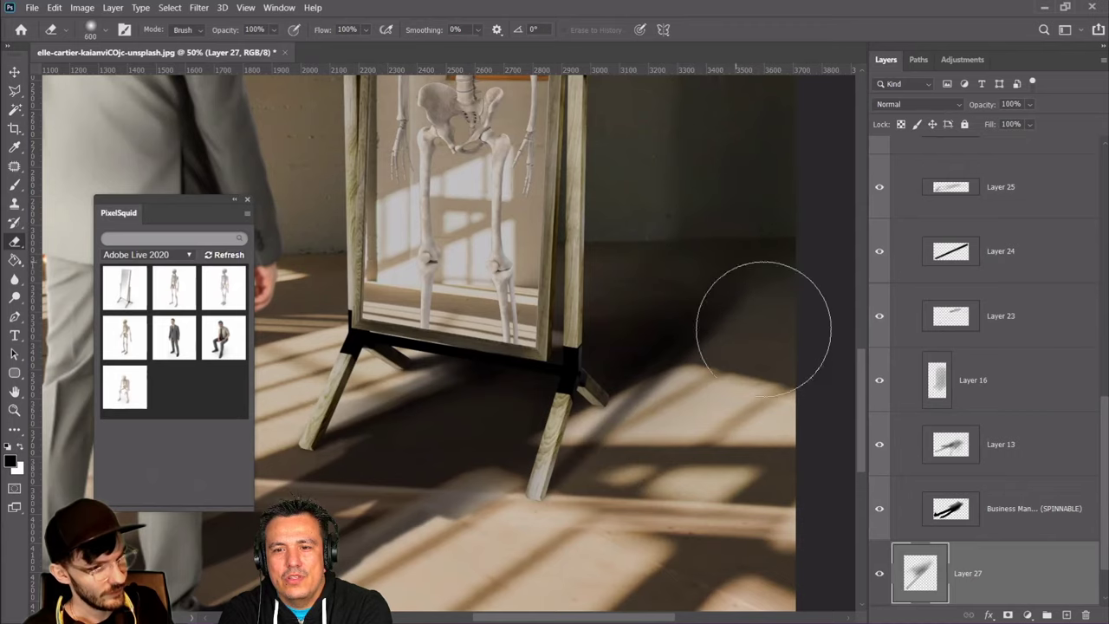
key(bracketleft)
key(bracketleft)
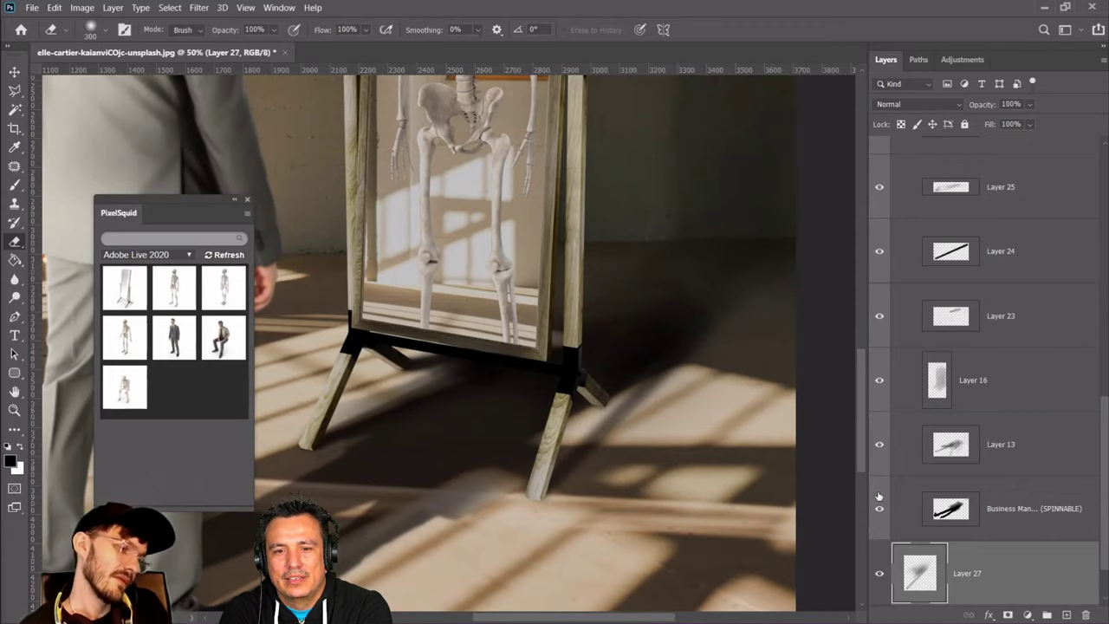
Scale the shadow to about 83% height and start a Warp transform on it
key(v)
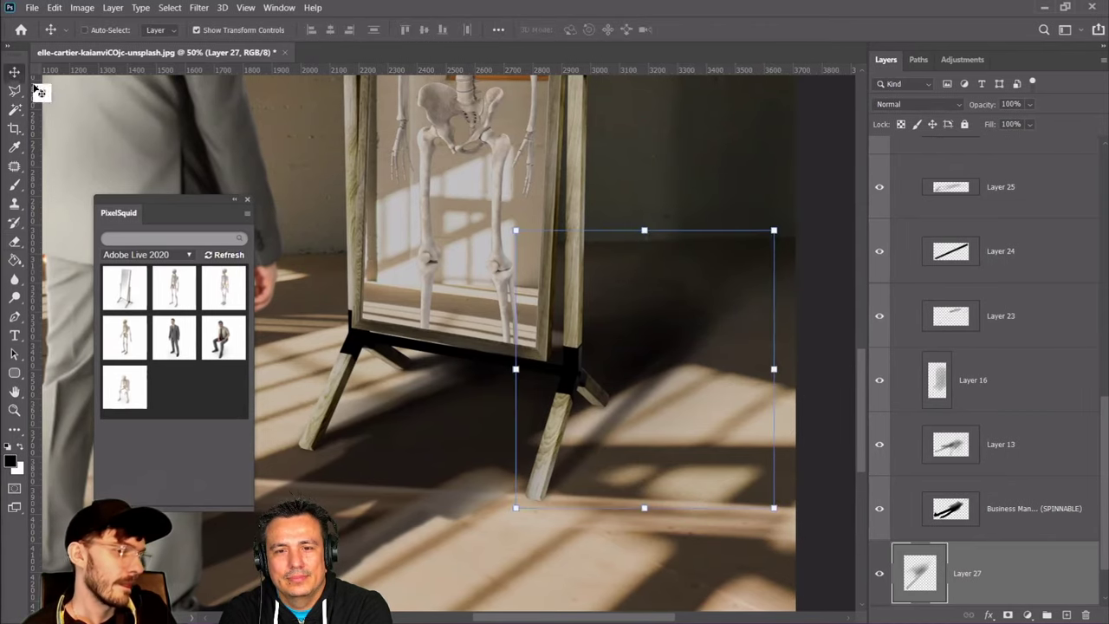
click(643, 231)
drag(643, 231, 599, 238)
key(Return)
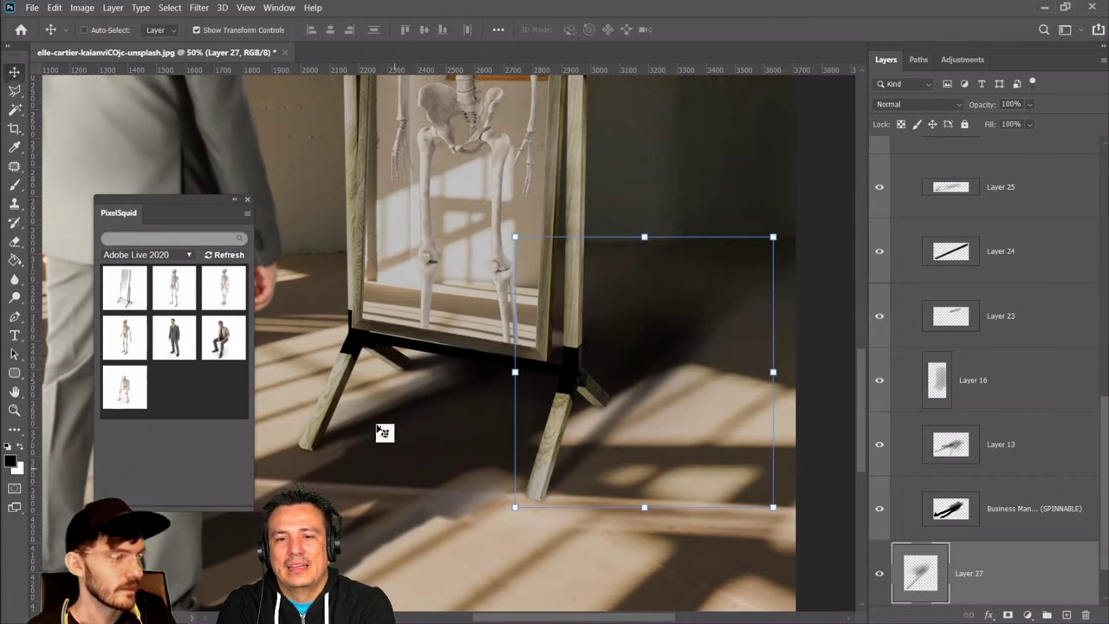
click(56, 8)
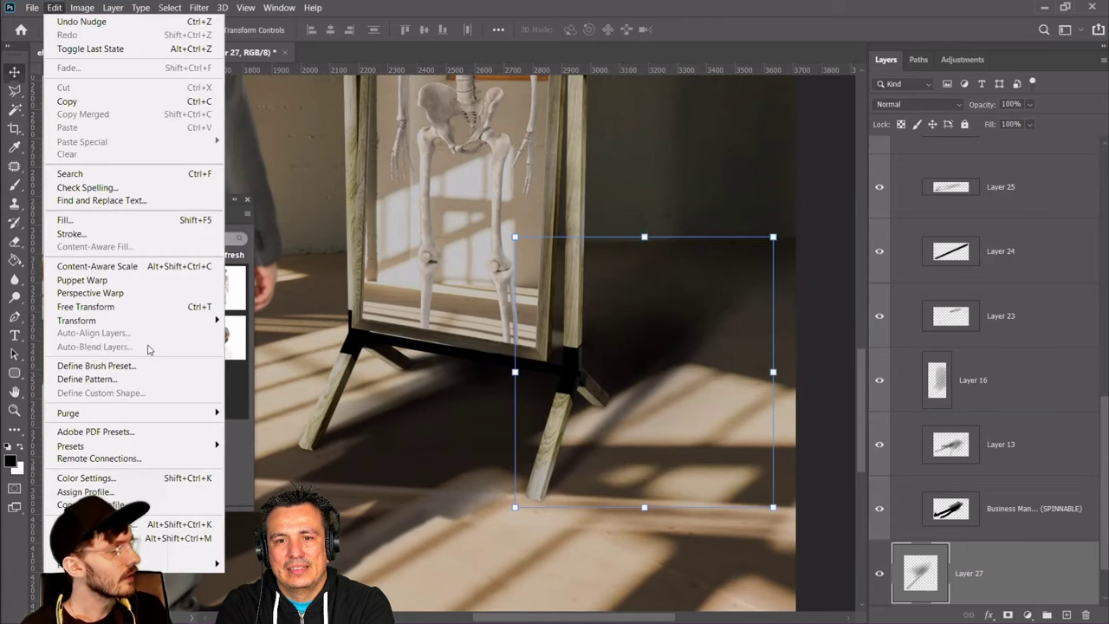
mouse_move(104, 319)
click(260, 410)
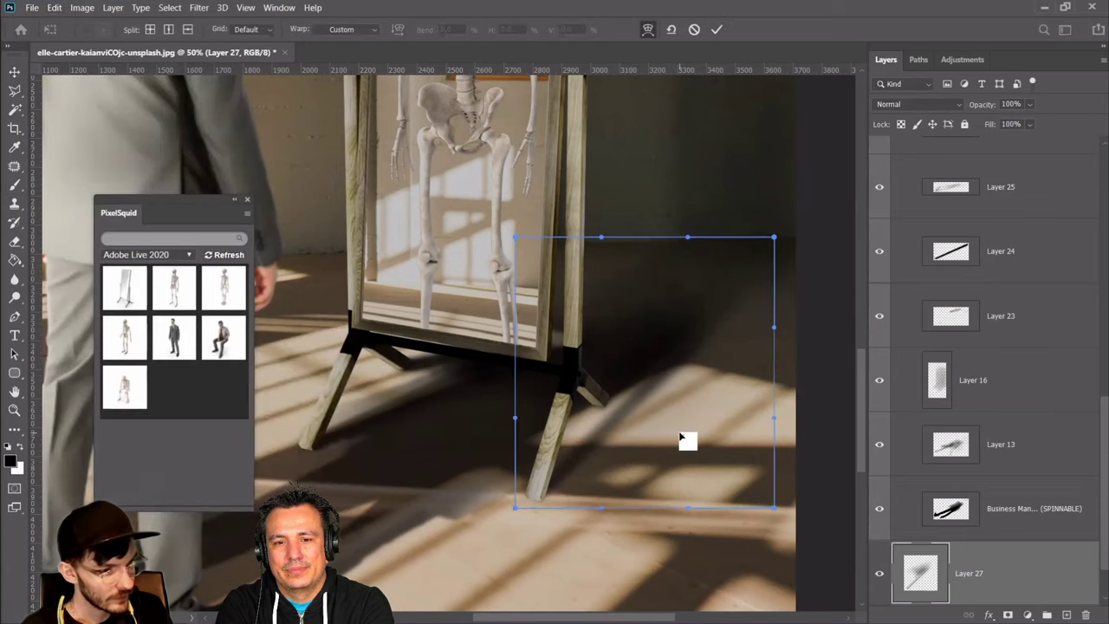
Warp the shadow's corners and edges so it bends around the mirror stand's legs
drag(681, 438, 670, 433)
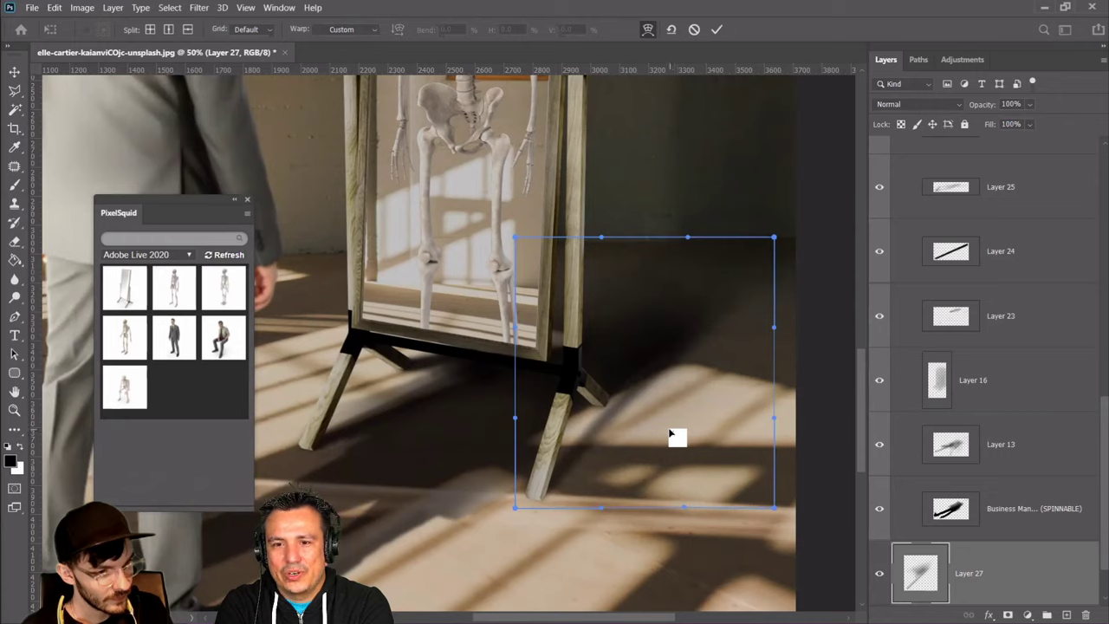
drag(773, 236, 728, 220)
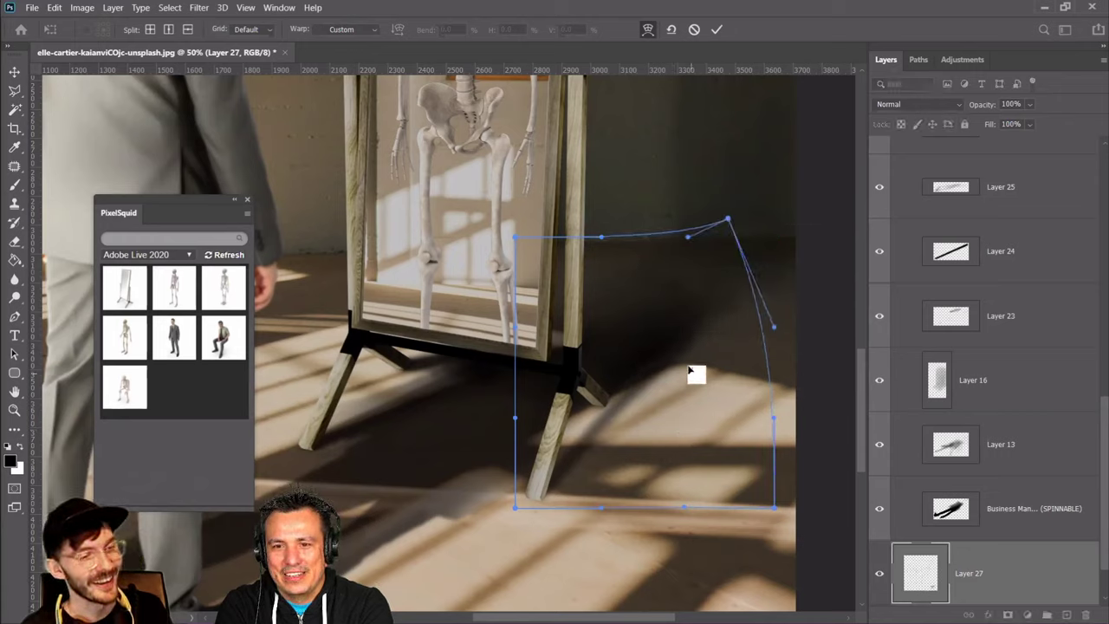
drag(686, 369, 691, 373)
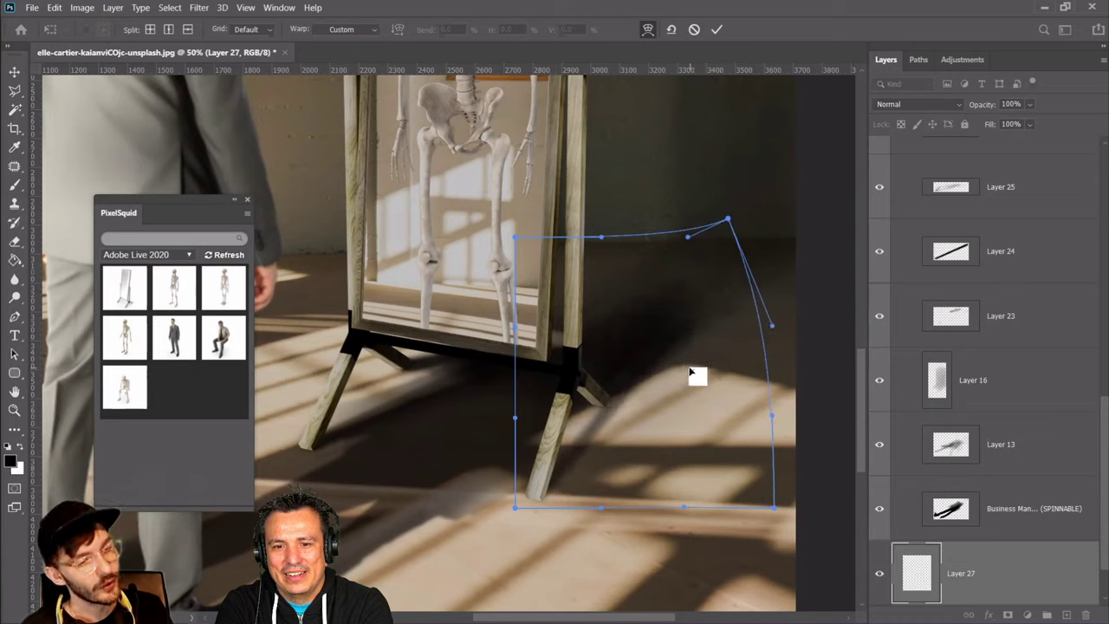
drag(540, 306, 574, 315)
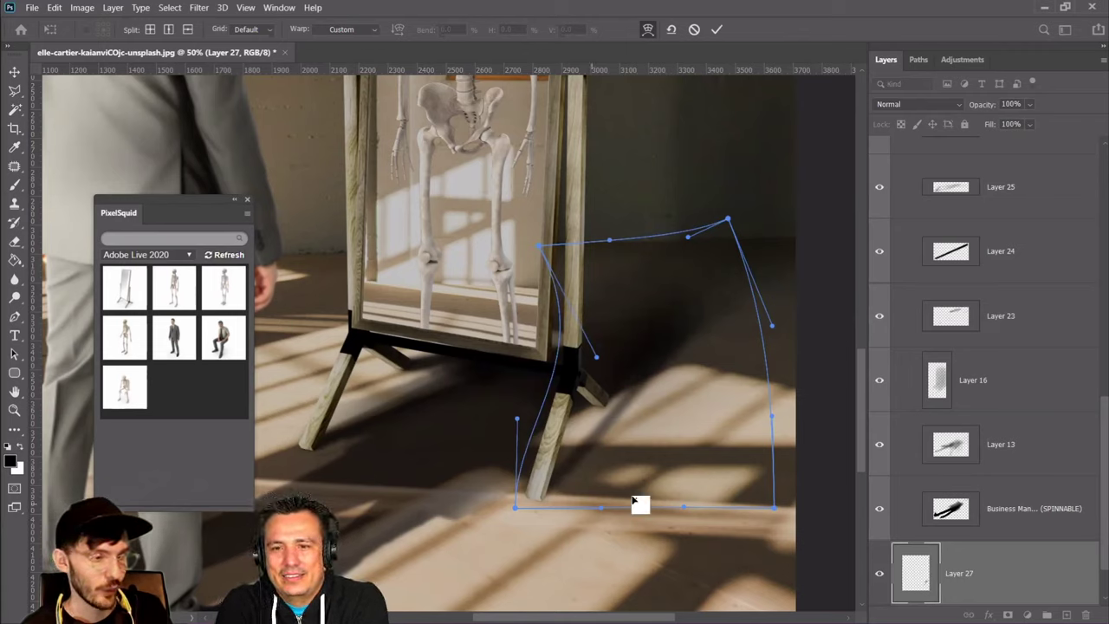
mouse_move(733, 441)
mouse_down()
mouse_move(705, 423)
mouse_move(725, 435)
mouse_up()
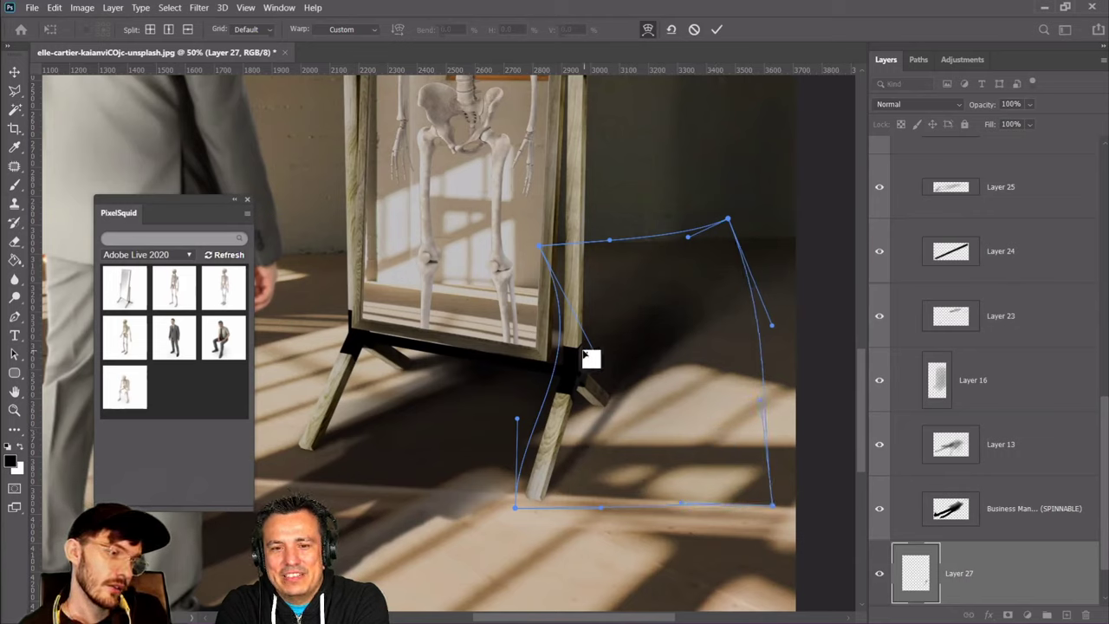
drag(581, 363, 489, 303)
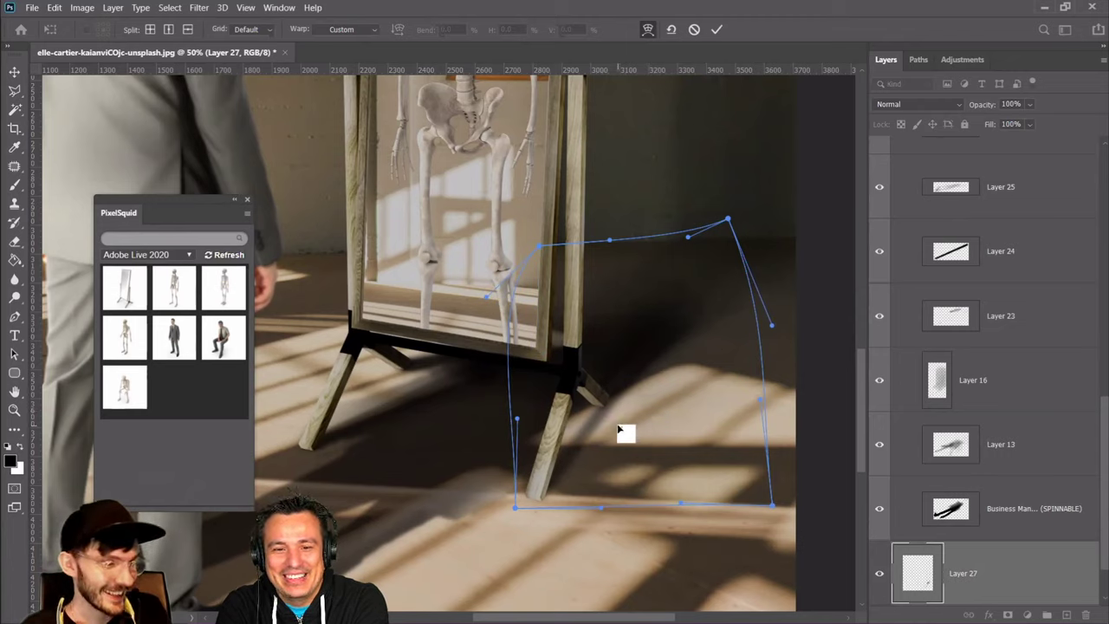
drag(624, 434, 630, 426)
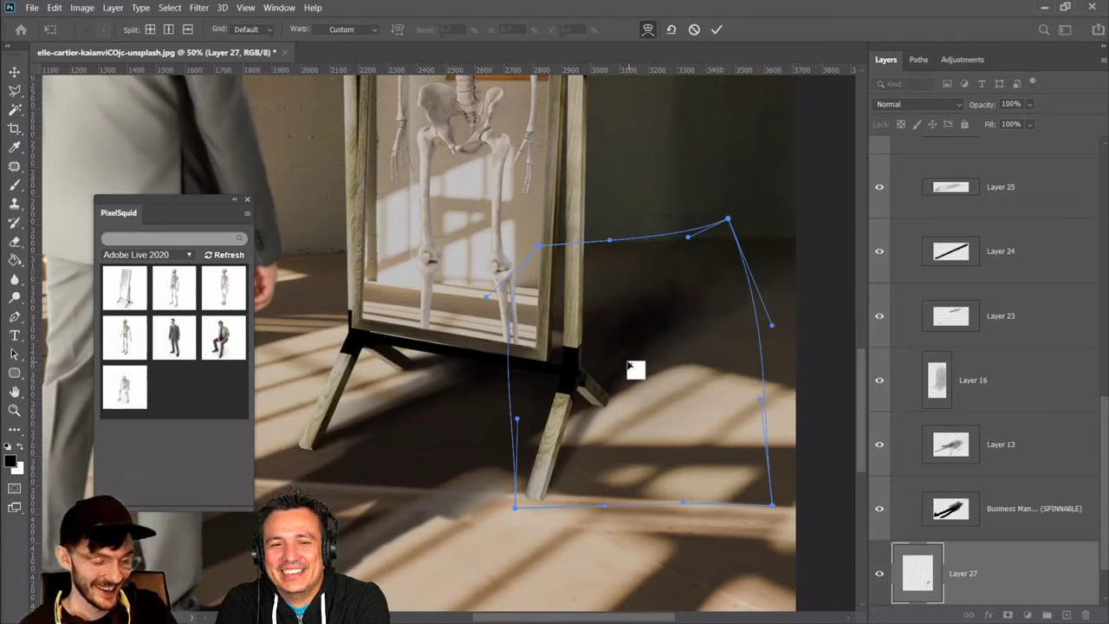
Commit the warp and start shortening the shadow to about 90% height
key(Return)
key(ctrl+t)
drag(624, 224, 624, 253)
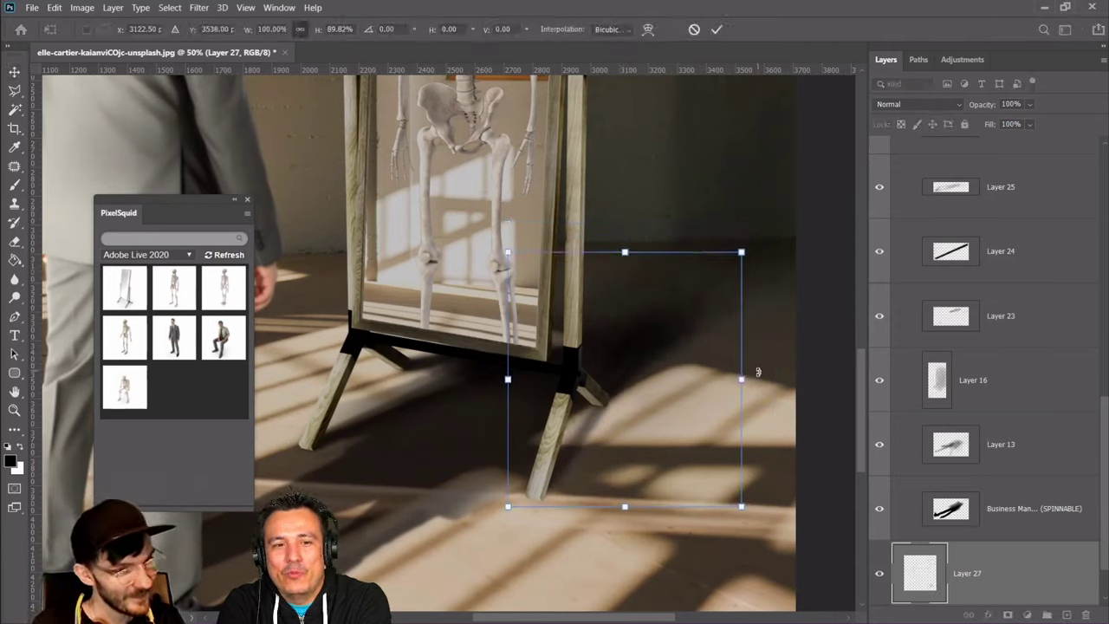
Rotate the shadow about three degrees, commit, and nudge it slightly left, right and up
drag(758, 372, 754, 365)
key(Return)
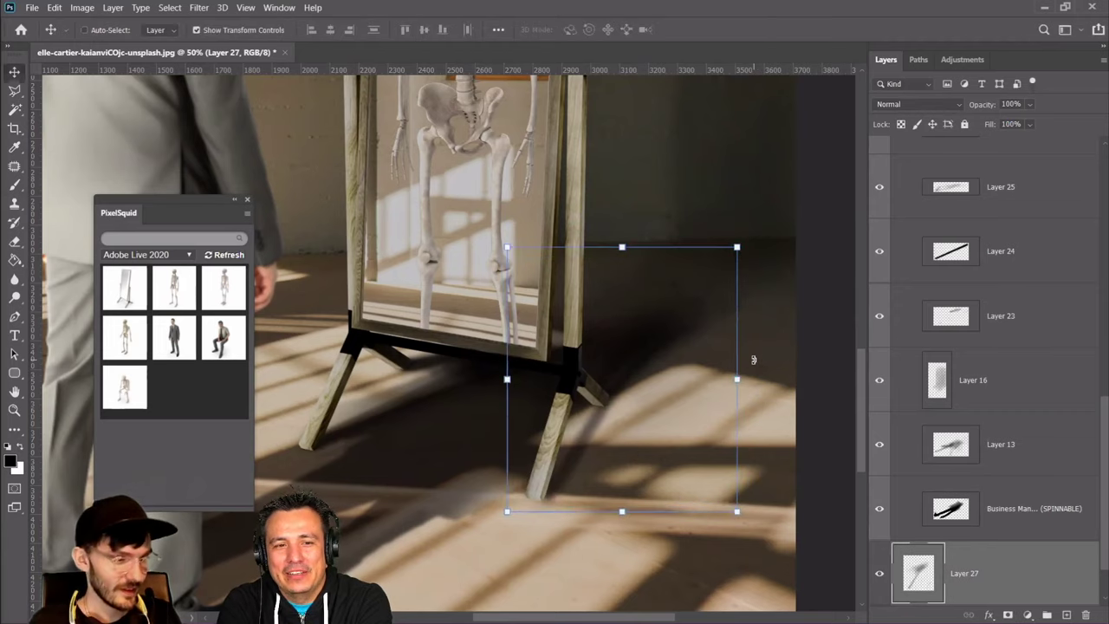
key(Left)
key(Left)
key(Left)
key(Left)
key(Left)
key(Left)
key(Left)
key(Left)
key(Left)
key(Left)
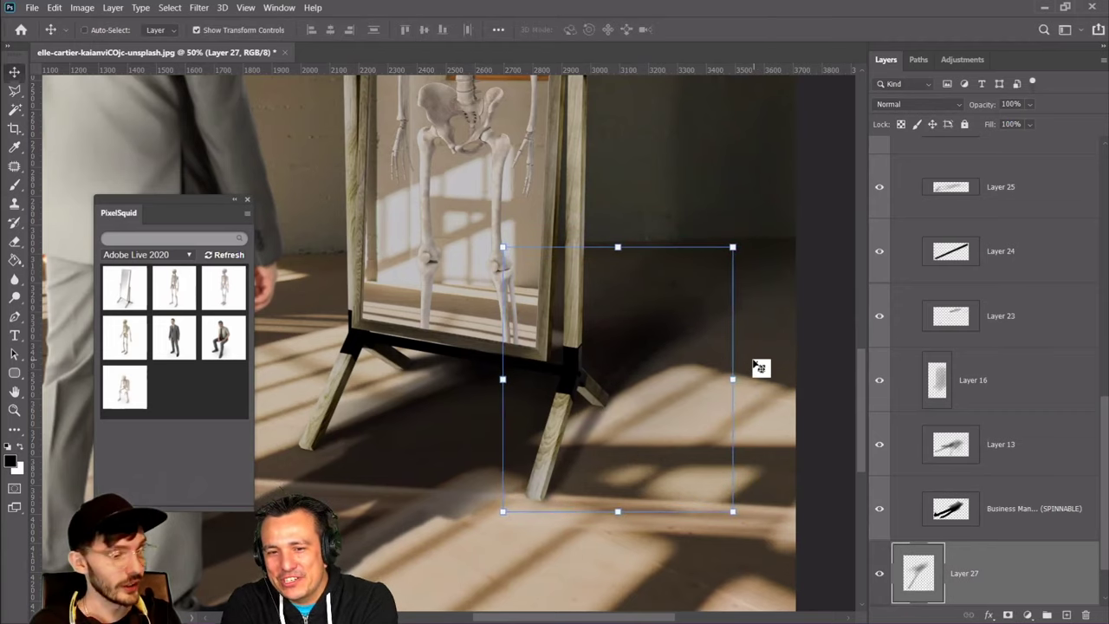
key(Right)
key(Up)
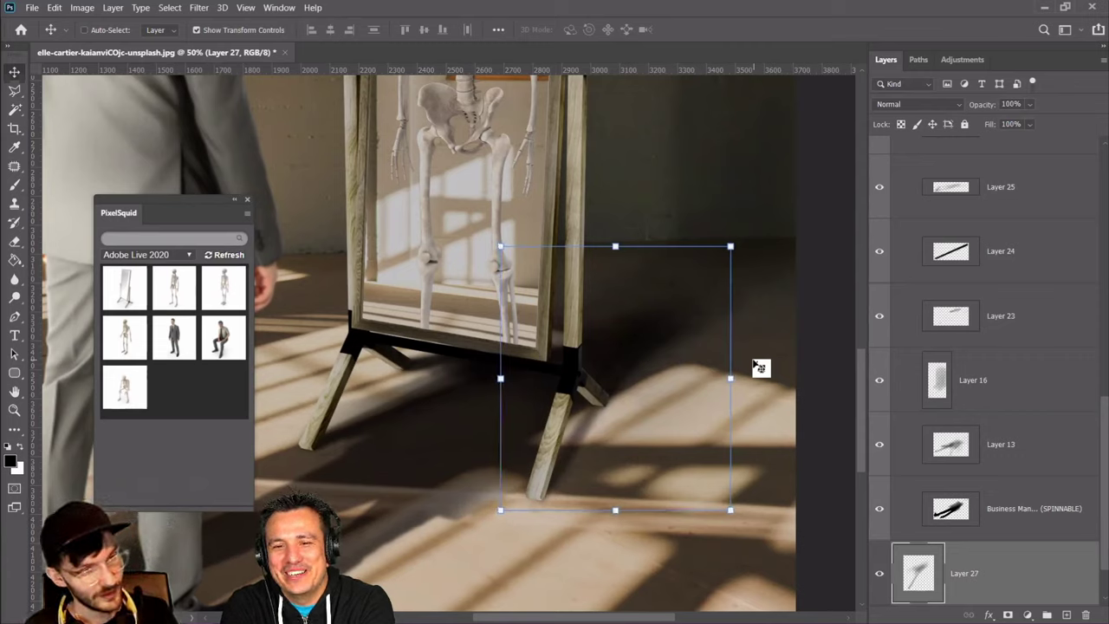
Erase stray shadow near the back leg with eraser sizes 250 to 100, then squash it to 86.45% height
click(14, 244)
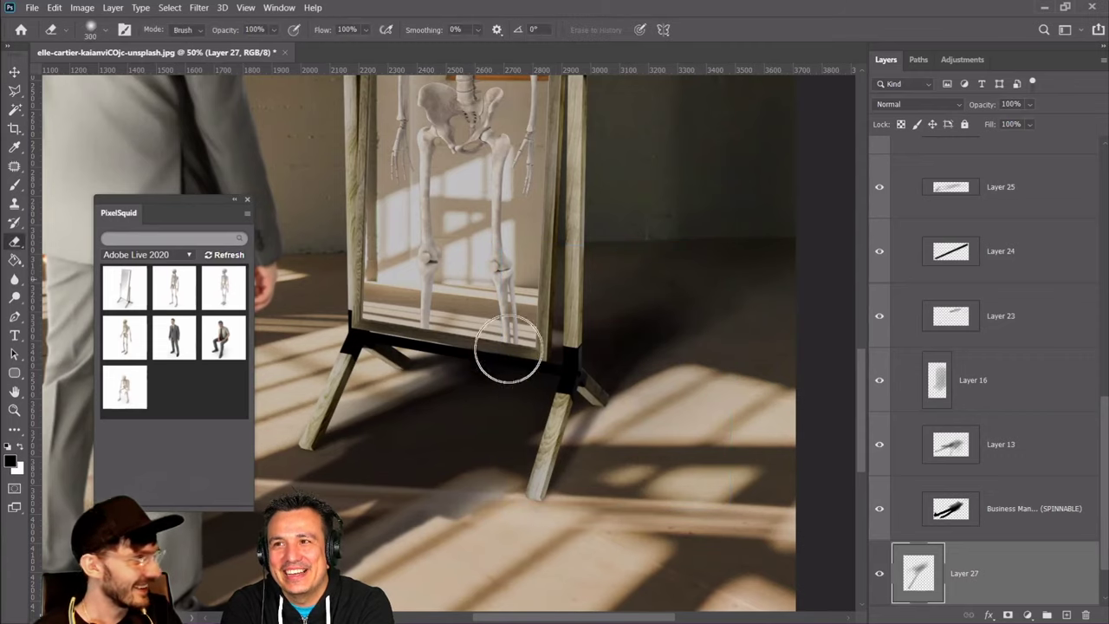
key(bracketleft)
key(bracketleft)
key(bracketleft)
key(bracketleft)
key(bracketleft)
key(bracketleft)
key(bracketleft)
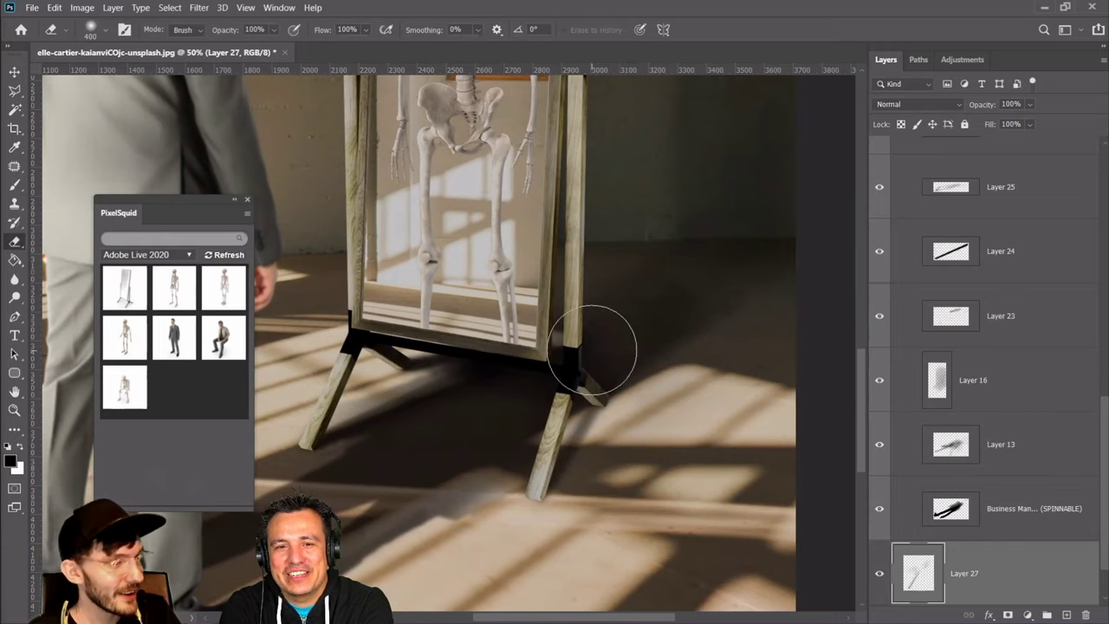
key(bracketleft)
key(bracketleft)
key(bracketleft)
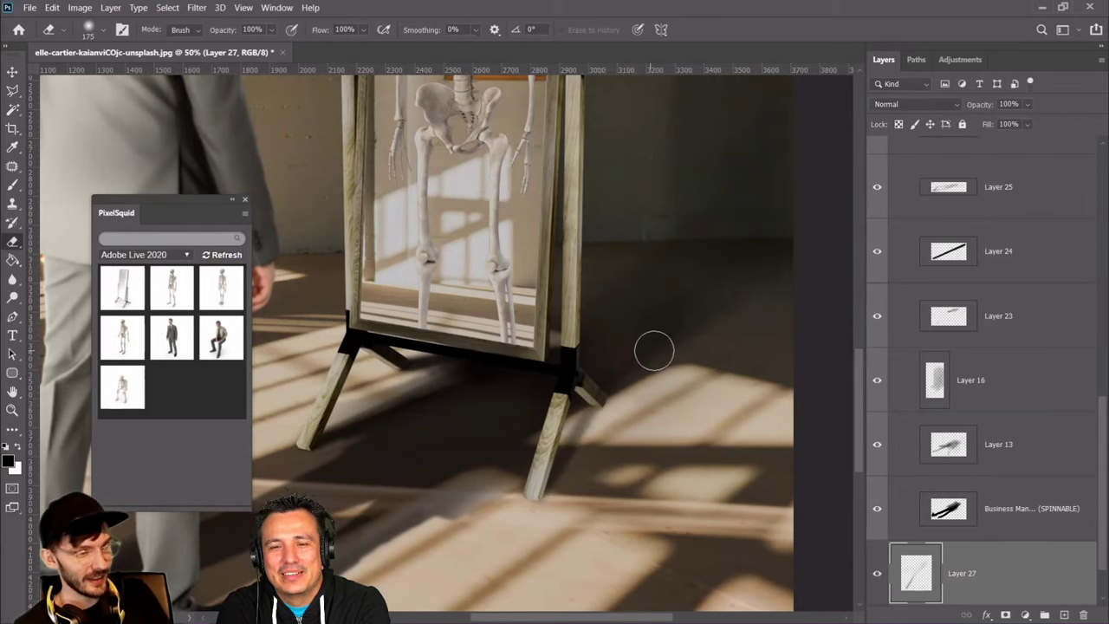
key(bracketright)
key(bracketright)
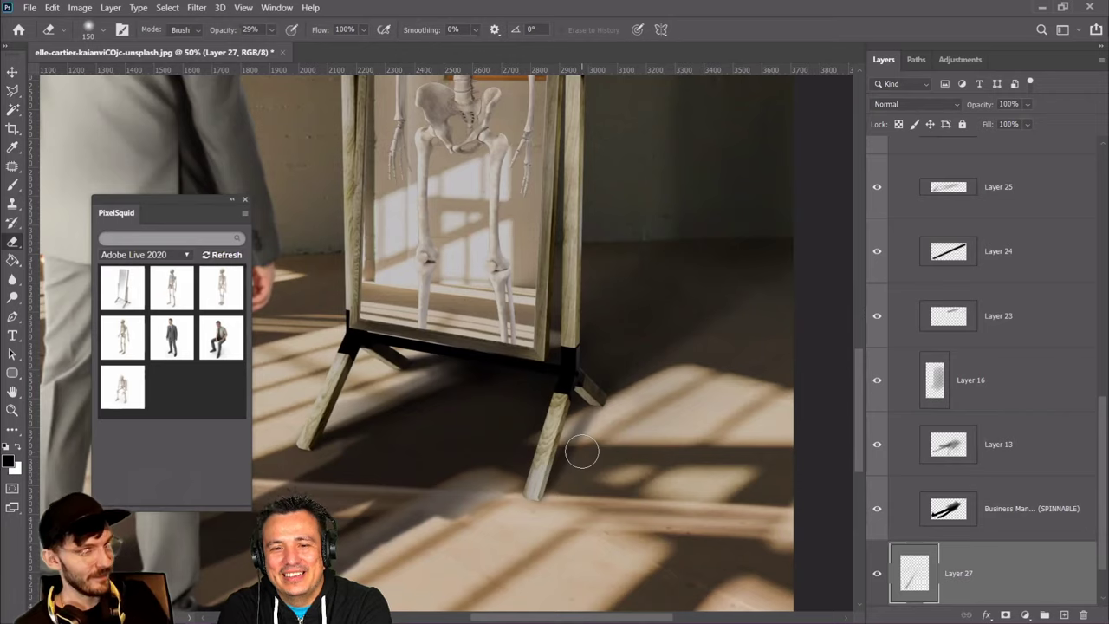
key(bracketleft)
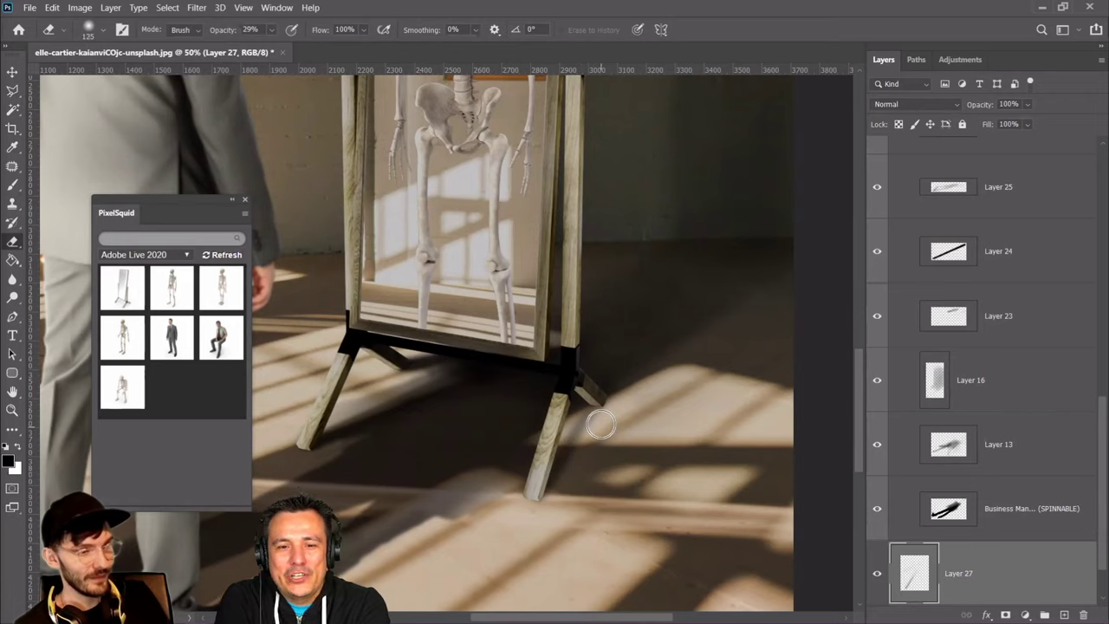
key(bracketleft)
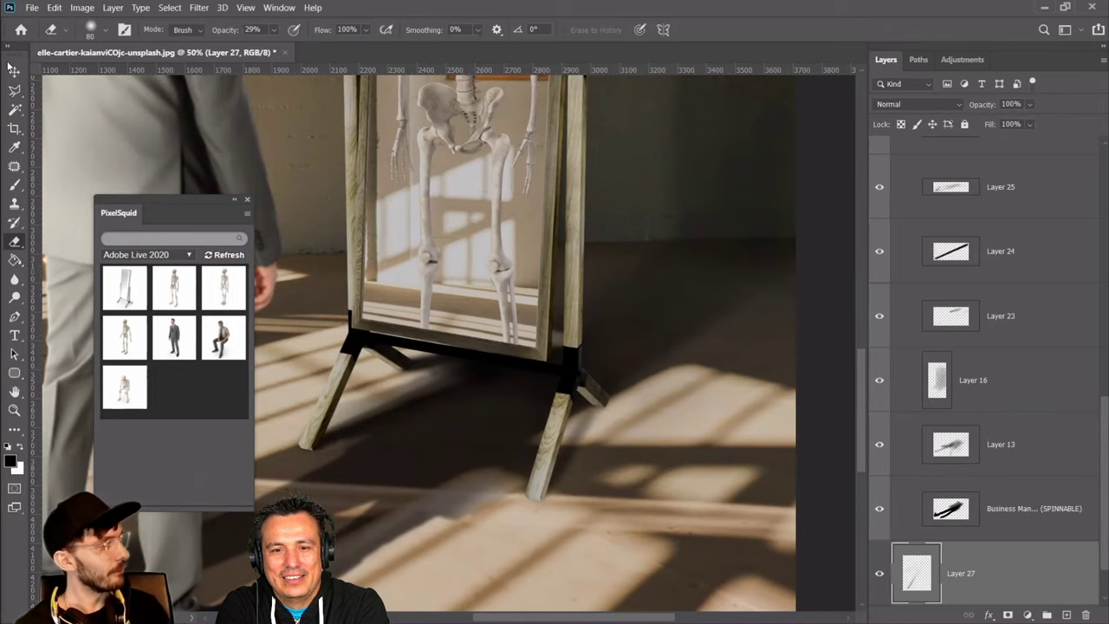
key(ctrl+t)
drag(606, 245, 598, 278)
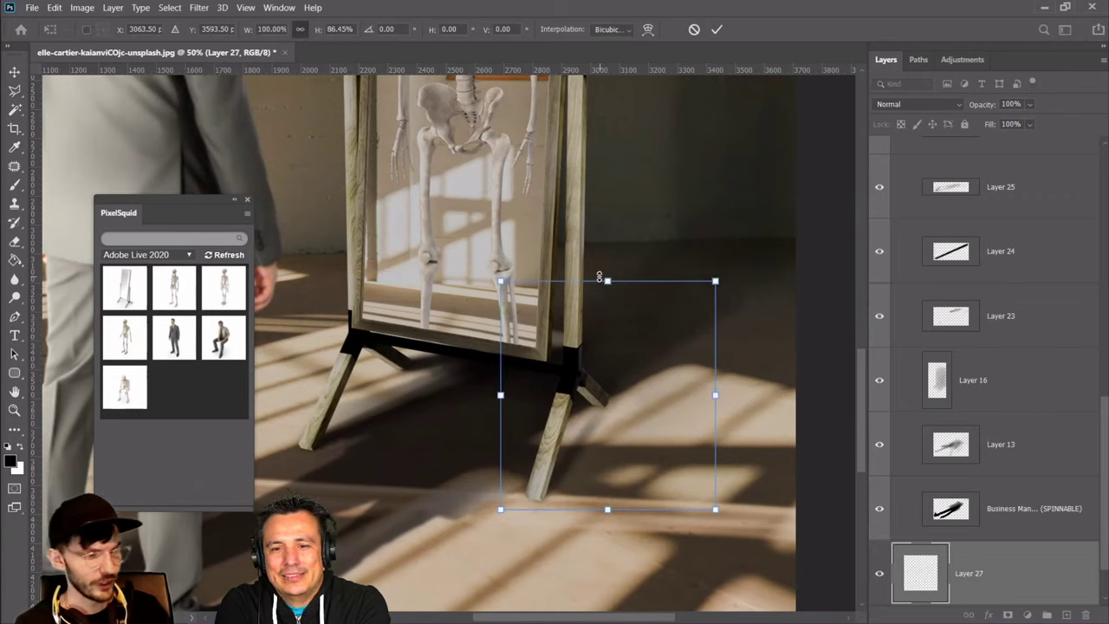
Commit the resize and apply a Perspective skew pulling the shadow's top edge left
key(Return)
click(54, 7)
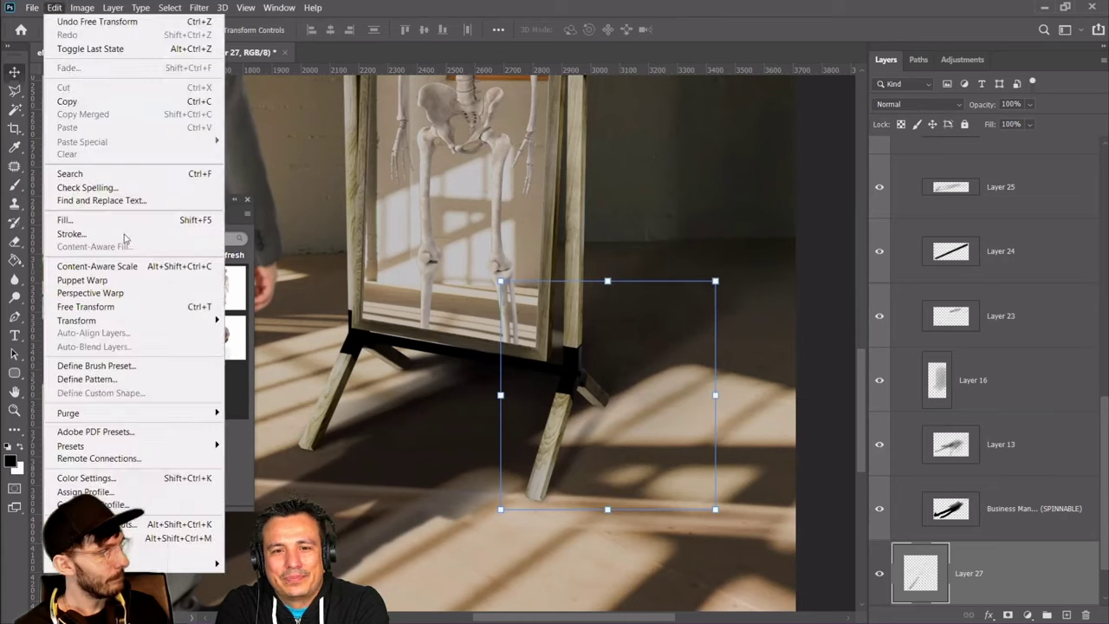
mouse_move(180, 321)
click(280, 392)
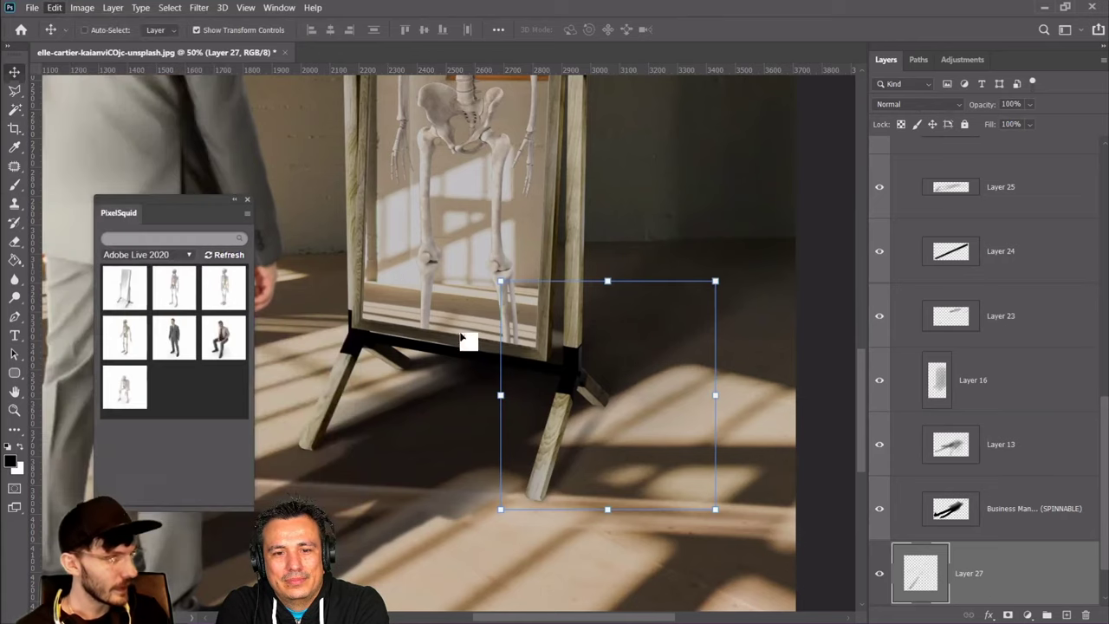
drag(608, 282, 581, 295)
key(Return)
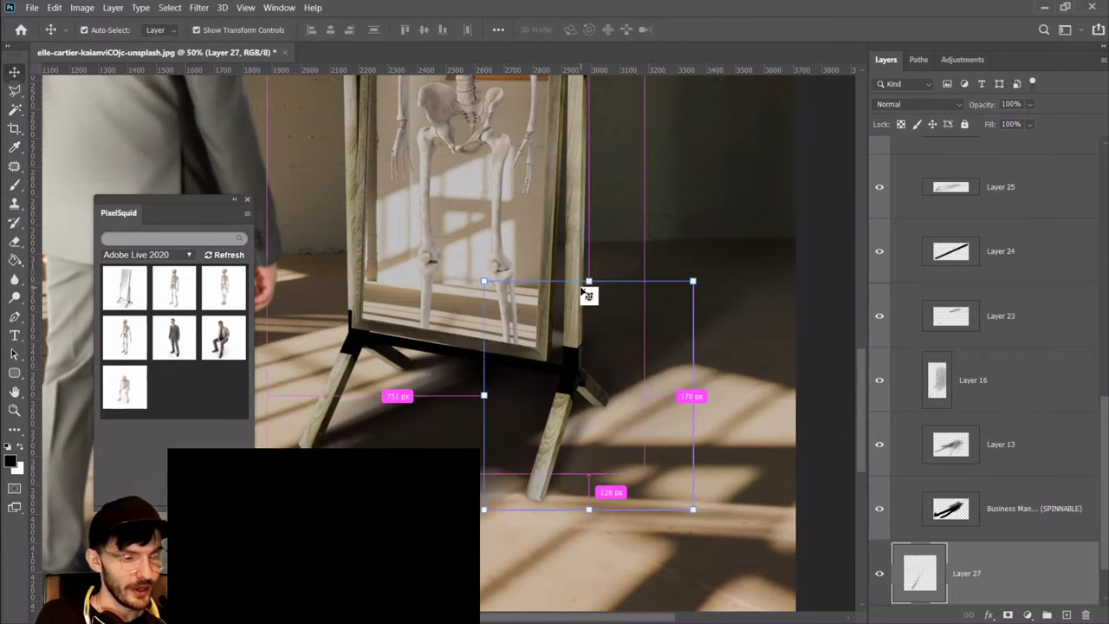
Try a second Perspective skew on the shadow, then cancel it
scroll(586, 294, down, 5)
scroll(587, 295, up, 2)
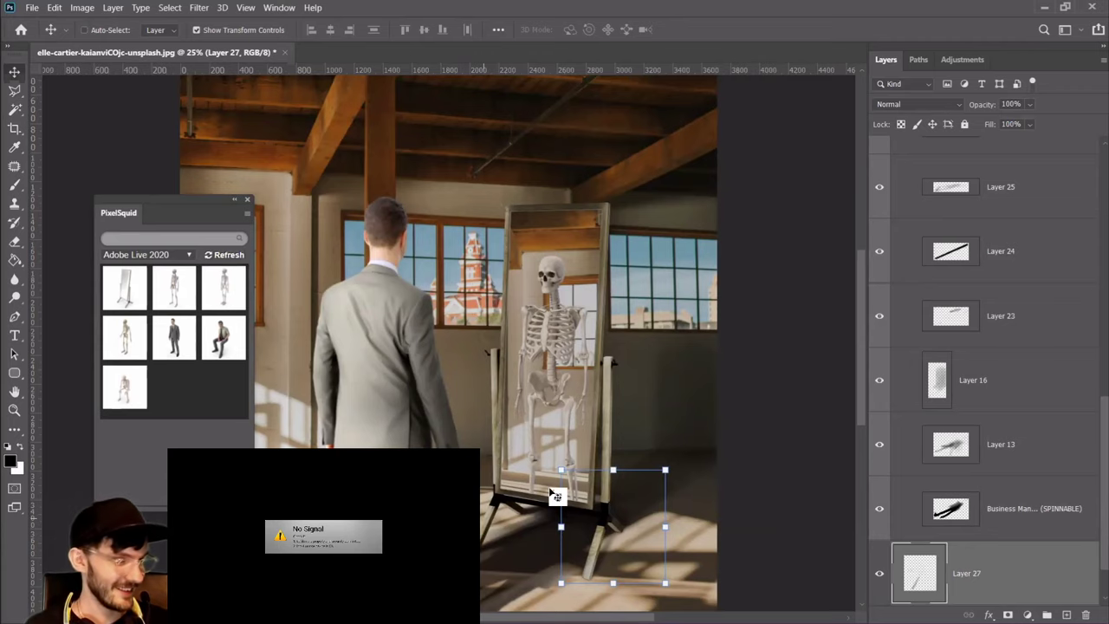
click(55, 8)
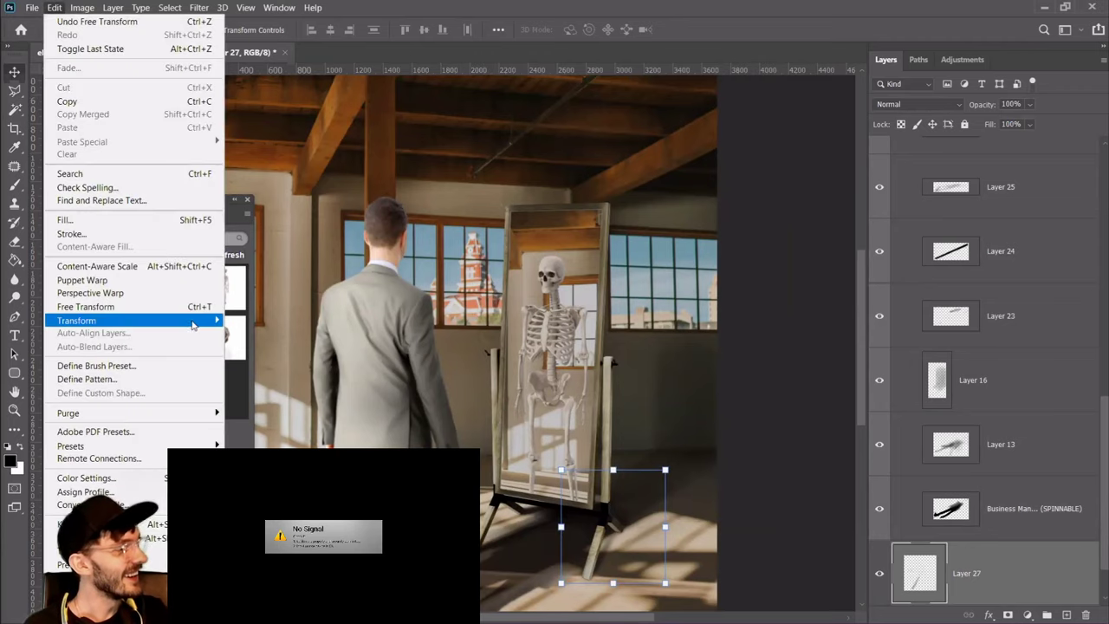
mouse_move(190, 320)
click(260, 386)
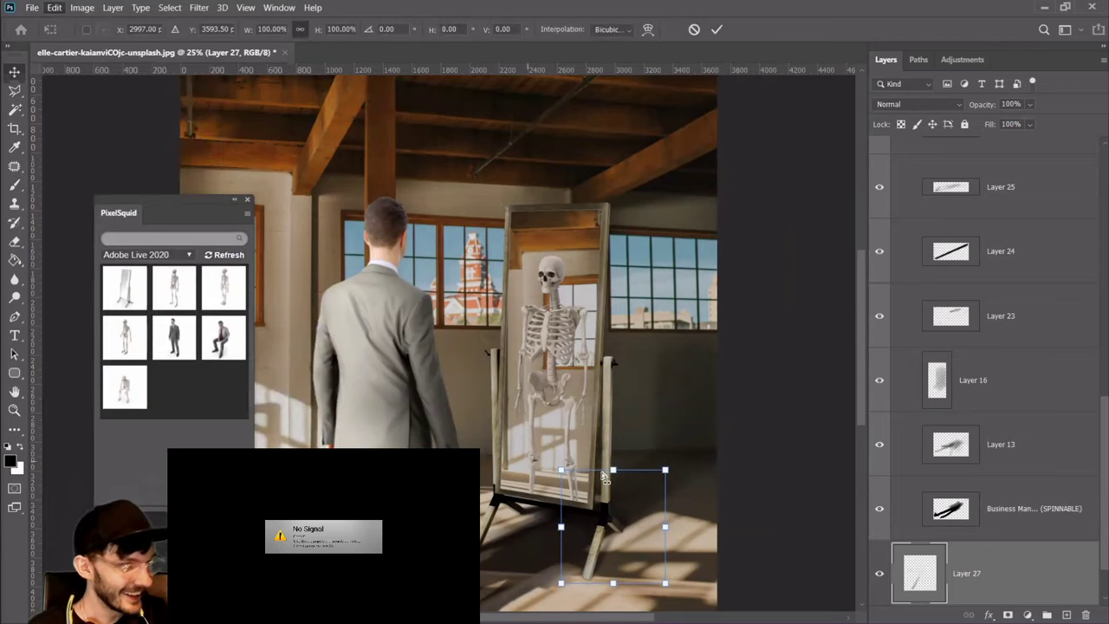
drag(617, 476, 621, 481)
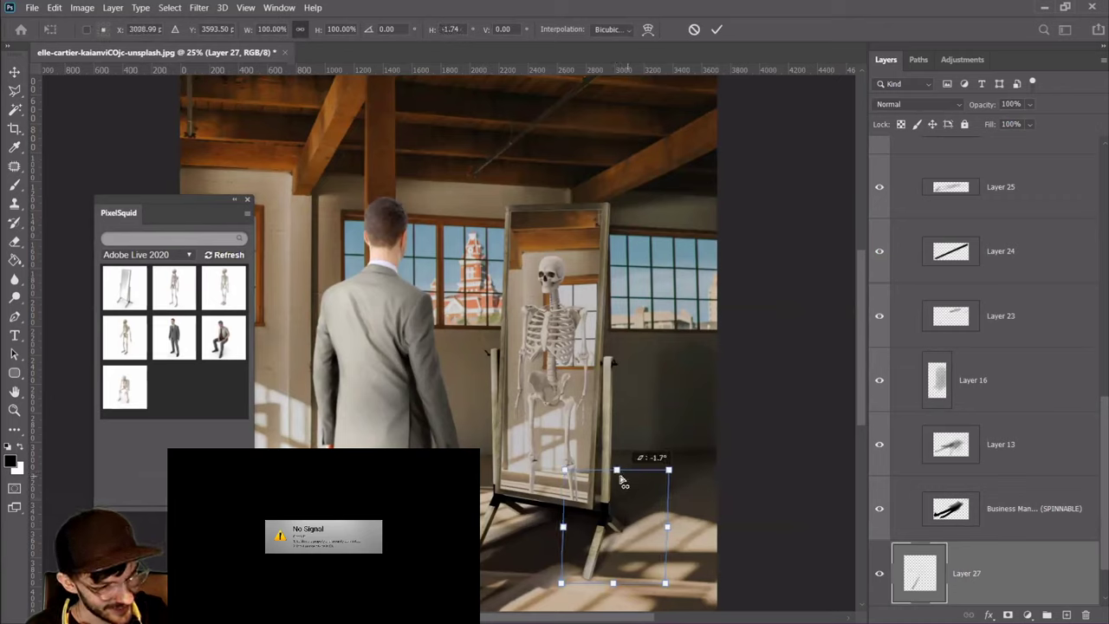
key(Escape)
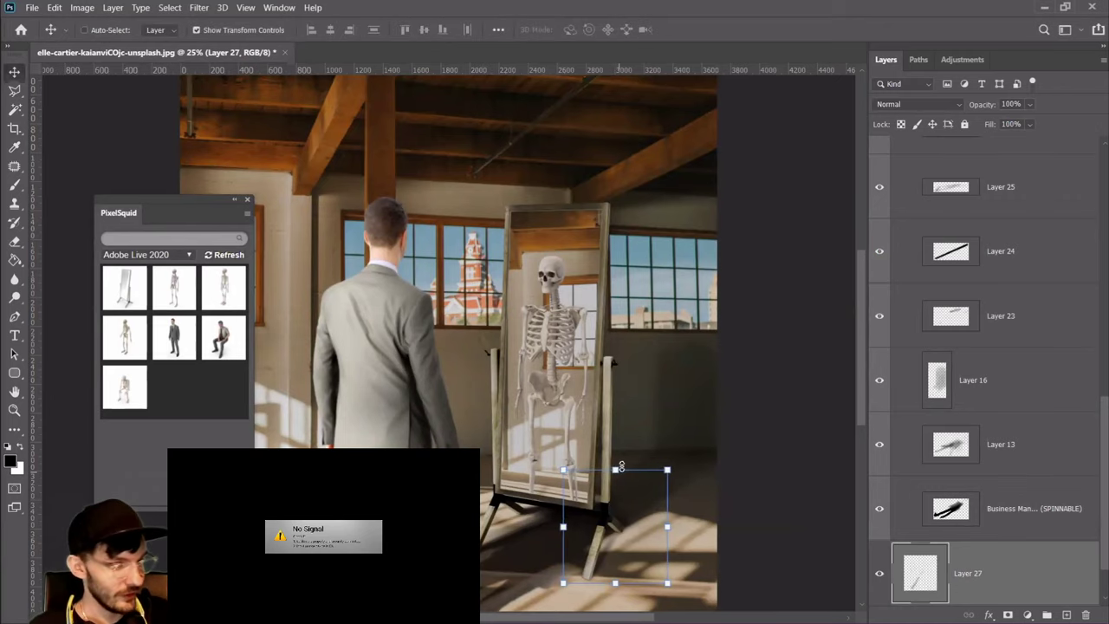
Flatten the shadow to about 89% height and nudge it left and right into place
key(ctrl+t)
drag(615, 471, 613, 486)
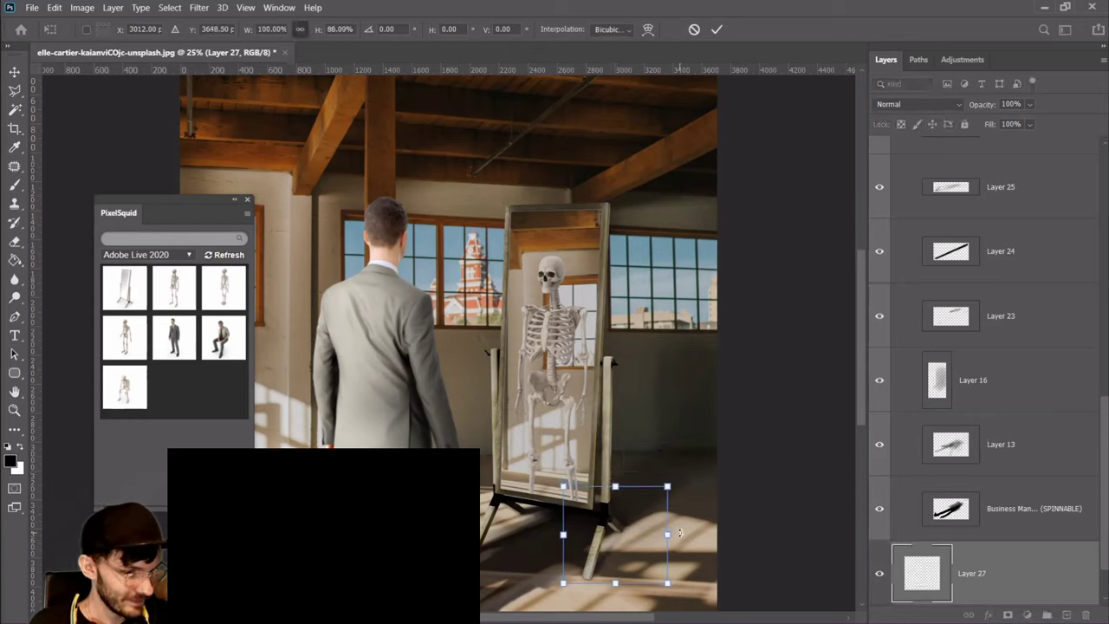
key(Return)
key(shift+Left)
key(shift+Right)
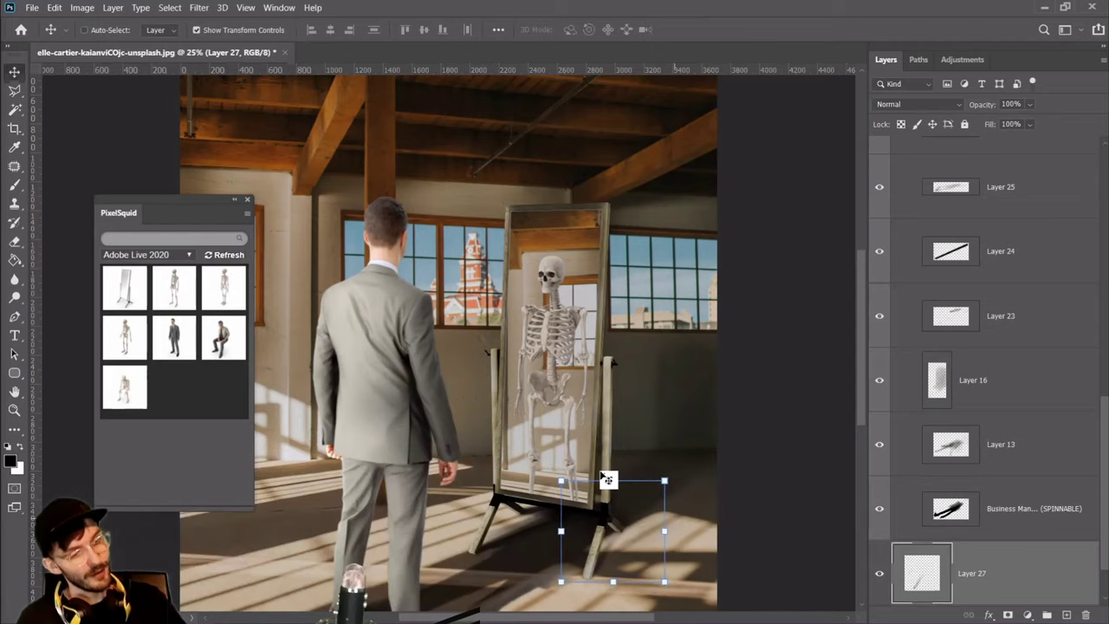
Pick the Rectangular Marquee, return to the Move tool, and add empty Layer 28
right_click(14, 90)
click(44, 93)
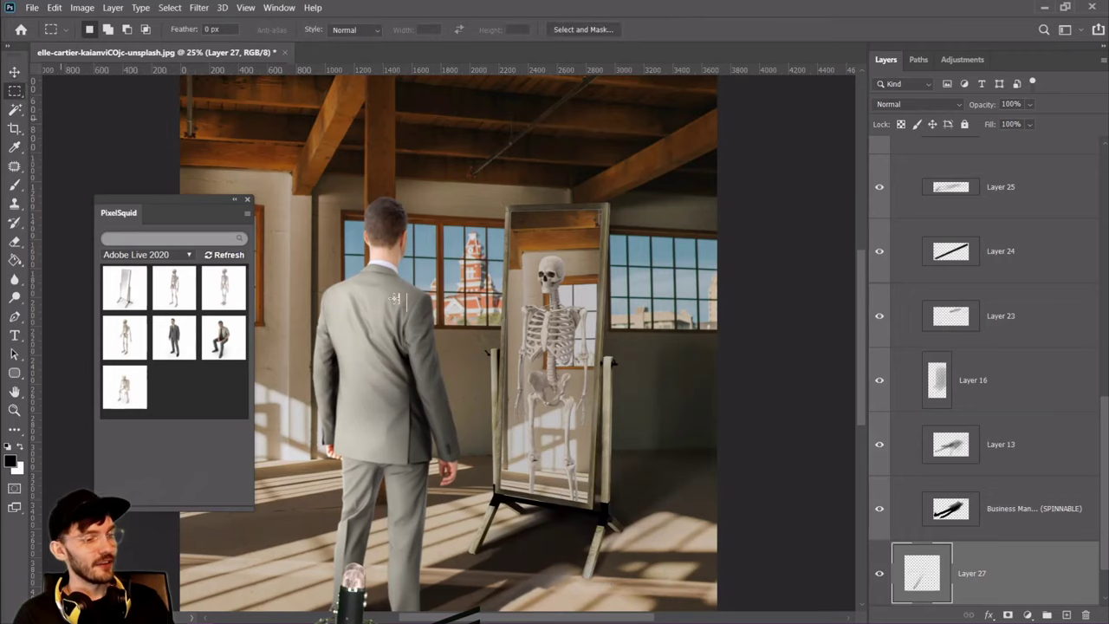
scroll(663, 437, down, 5)
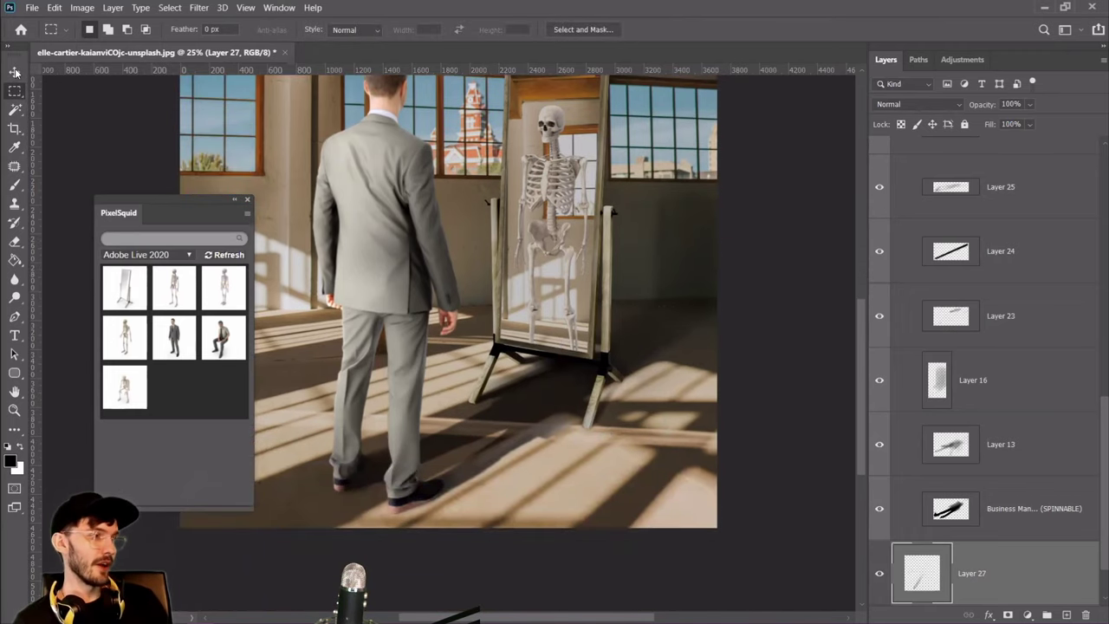
click(15, 72)
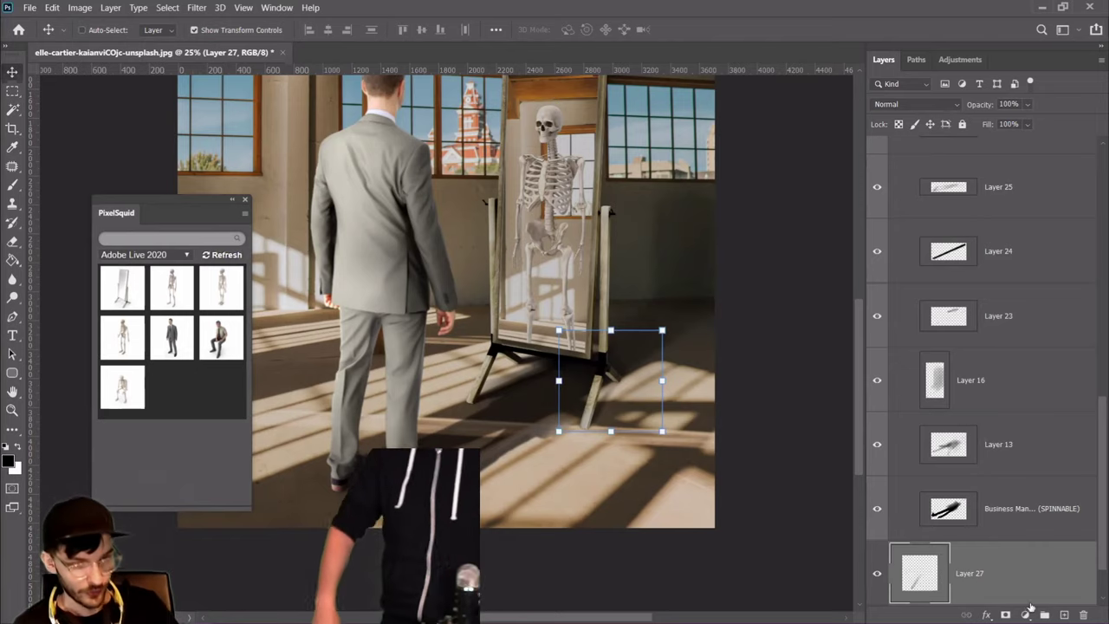
mouse_move(1063, 613)
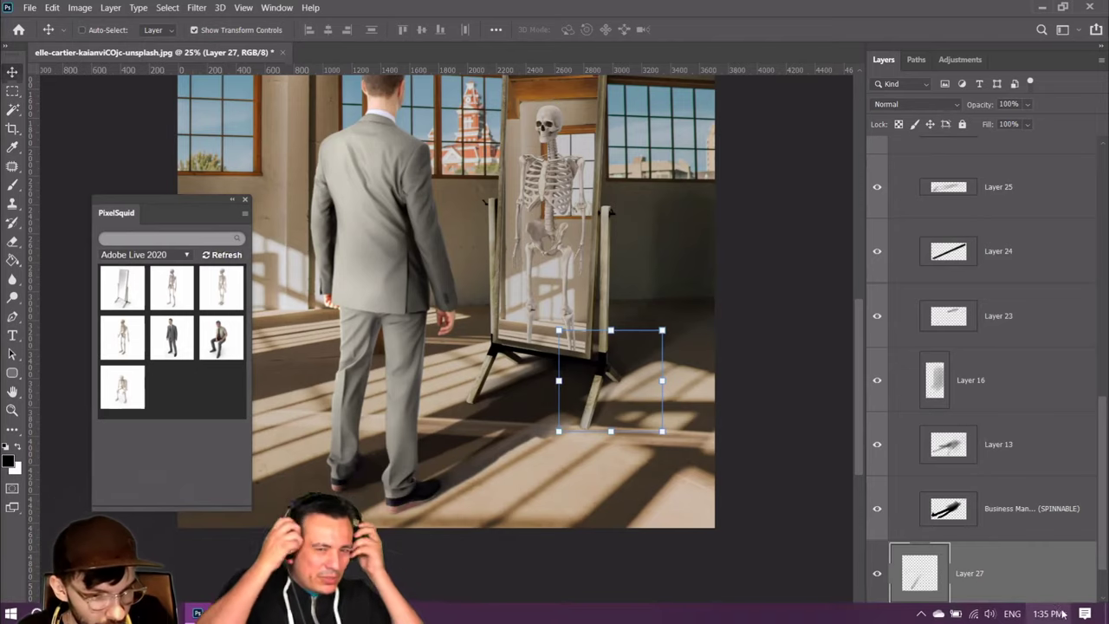
click(1063, 614)
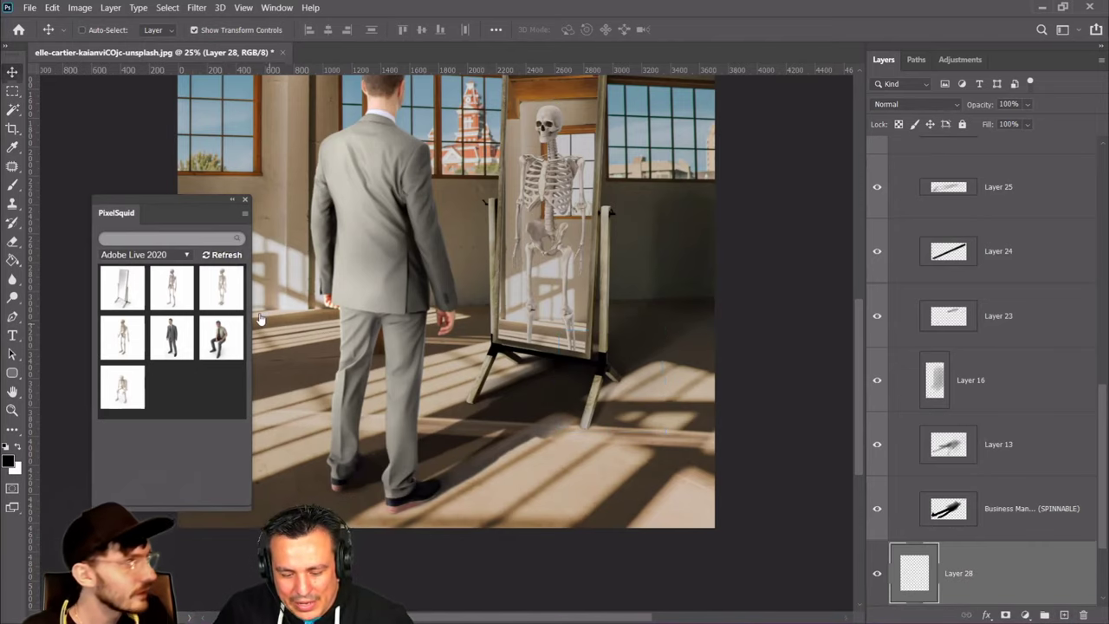
Brush soft black shadow beside the mirror stand's foot on Layer 28, then zoom in on the stand's leg
key(b)
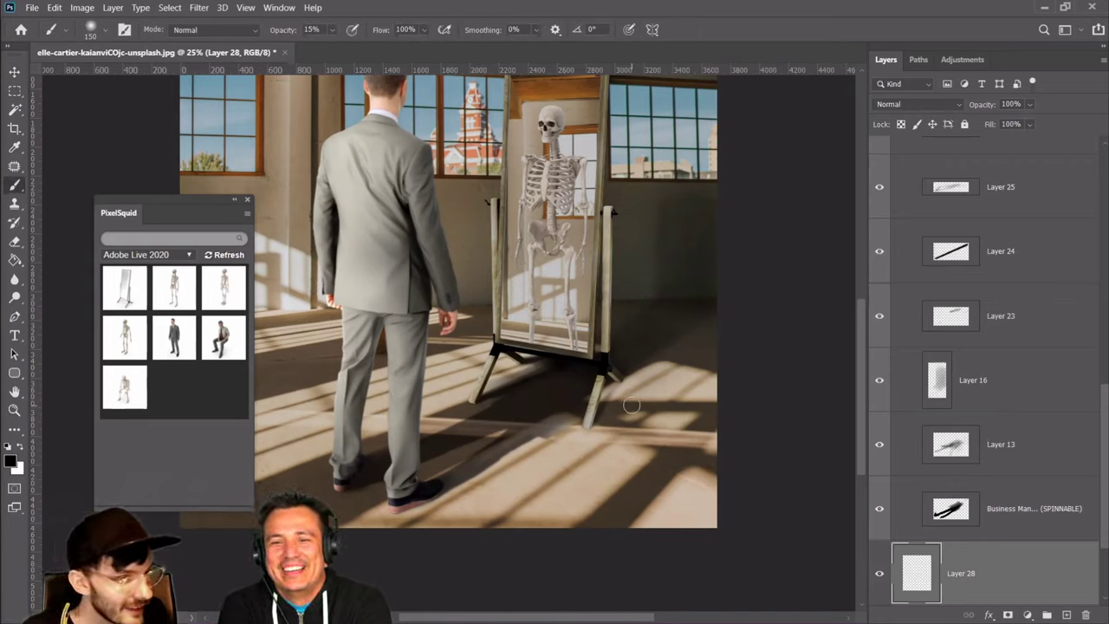
mouse_move(614, 387)
mouse_down()
mouse_move(582, 403)
mouse_move(609, 382)
mouse_move(596, 405)
mouse_move(613, 384)
mouse_up()
key(bracketleft)
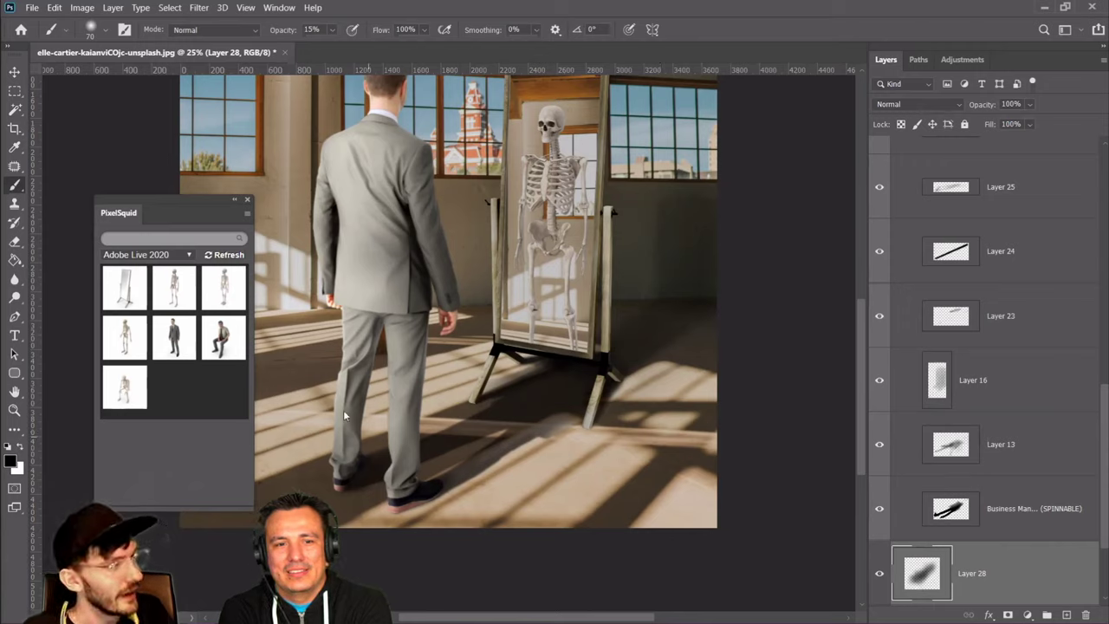
click(14, 410)
click(423, 340)
drag(675, 402, 691, 386)
right_click(637, 381)
click(668, 384)
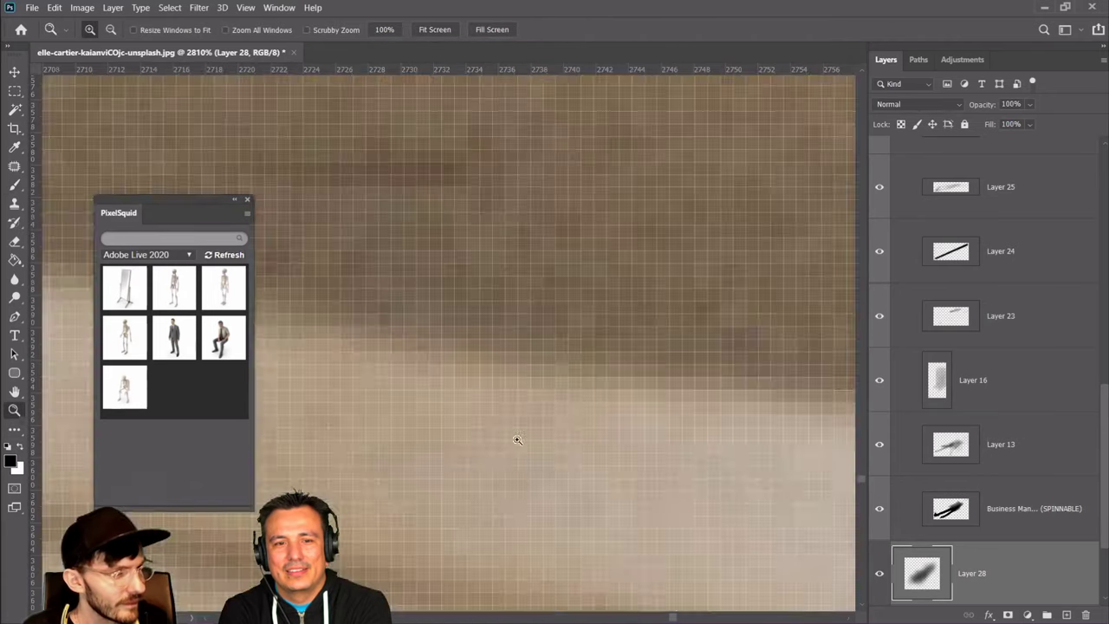
drag(648, 543, 624, 492)
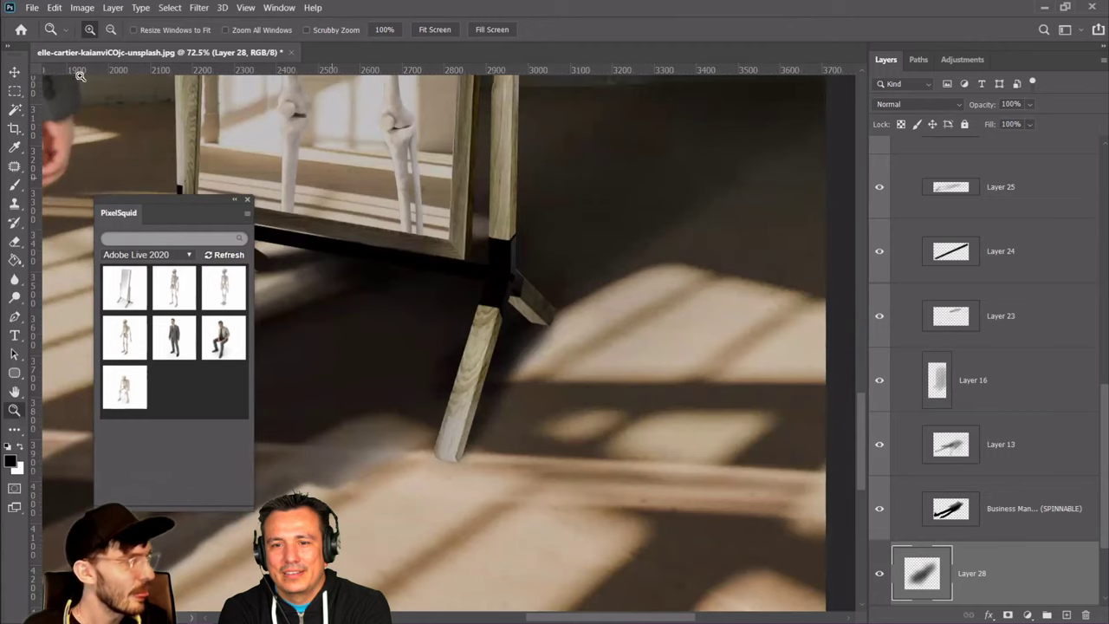
click(92, 7)
Colorize the Layer 28 shadow in Hue/Saturation, trying darker, greener and lighter tints
mouse_move(104, 41)
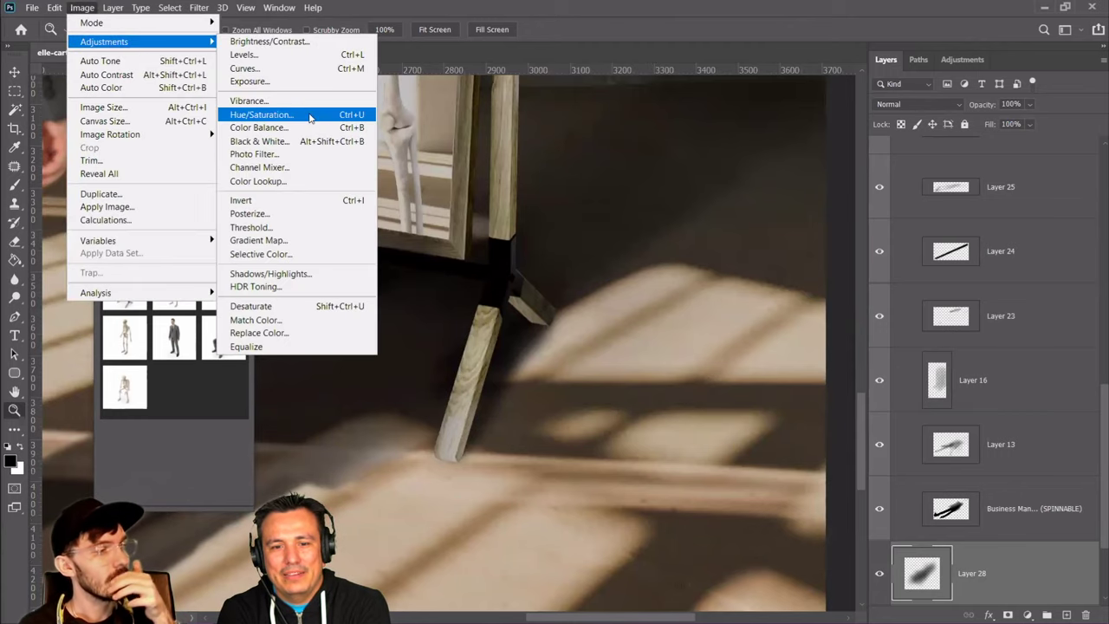
click(260, 113)
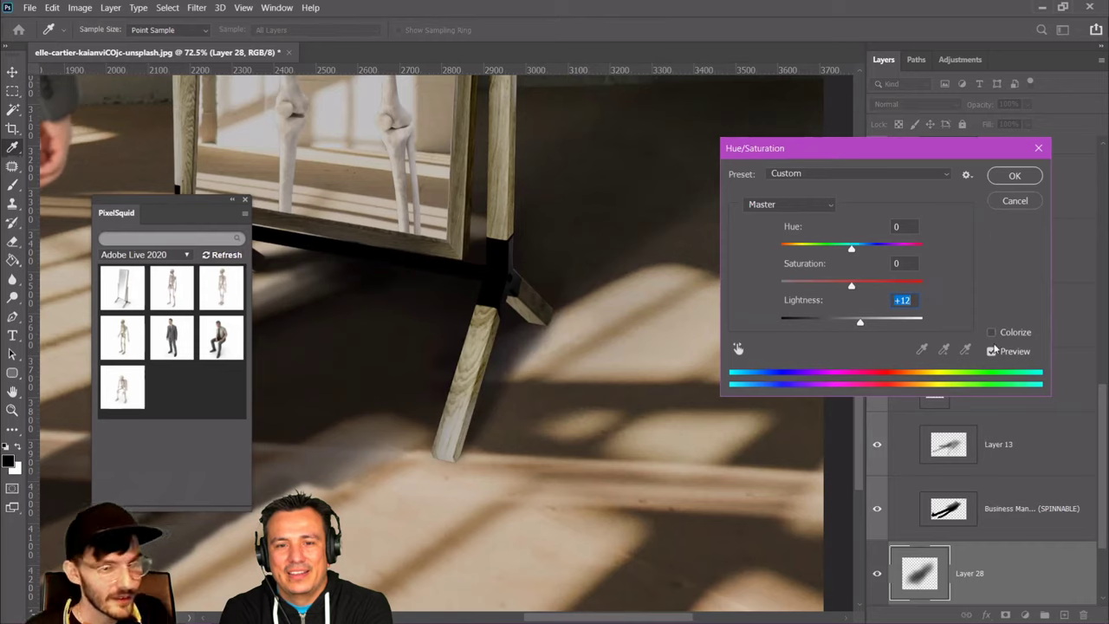
click(991, 332)
drag(851, 324, 922, 286)
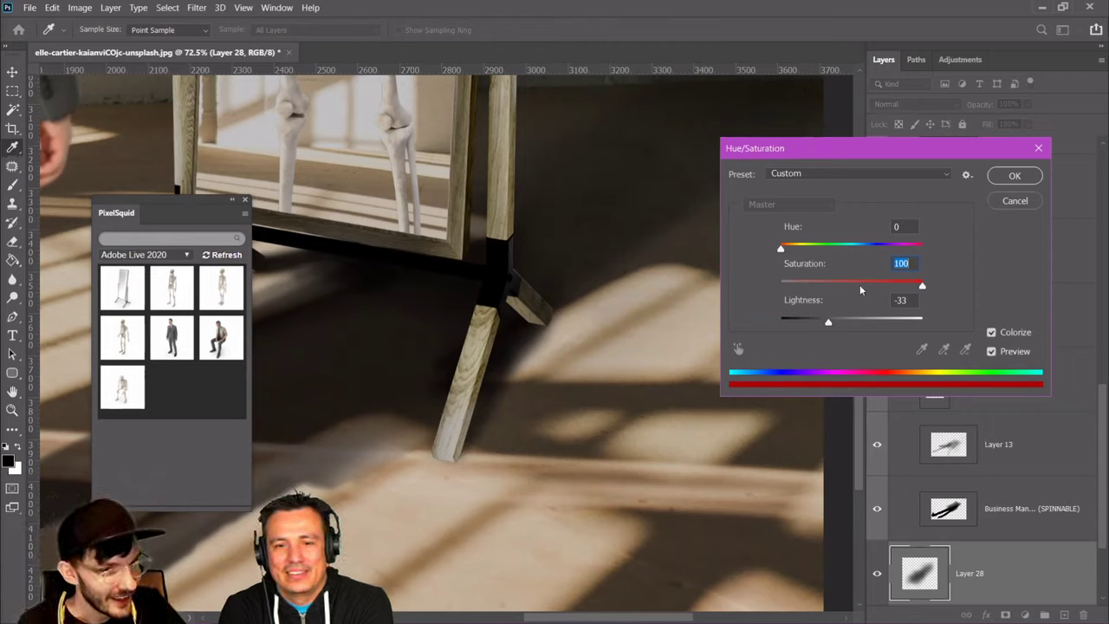
drag(781, 250, 836, 251)
drag(828, 322, 858, 322)
Tweak the tint's hue and lightness further, then cancel Hue/Saturation without applying it
drag(837, 249, 796, 232)
mouse_move(857, 323)
mouse_down()
mouse_move(826, 319)
mouse_move(878, 314)
mouse_move(851, 316)
mouse_move(858, 310)
mouse_up()
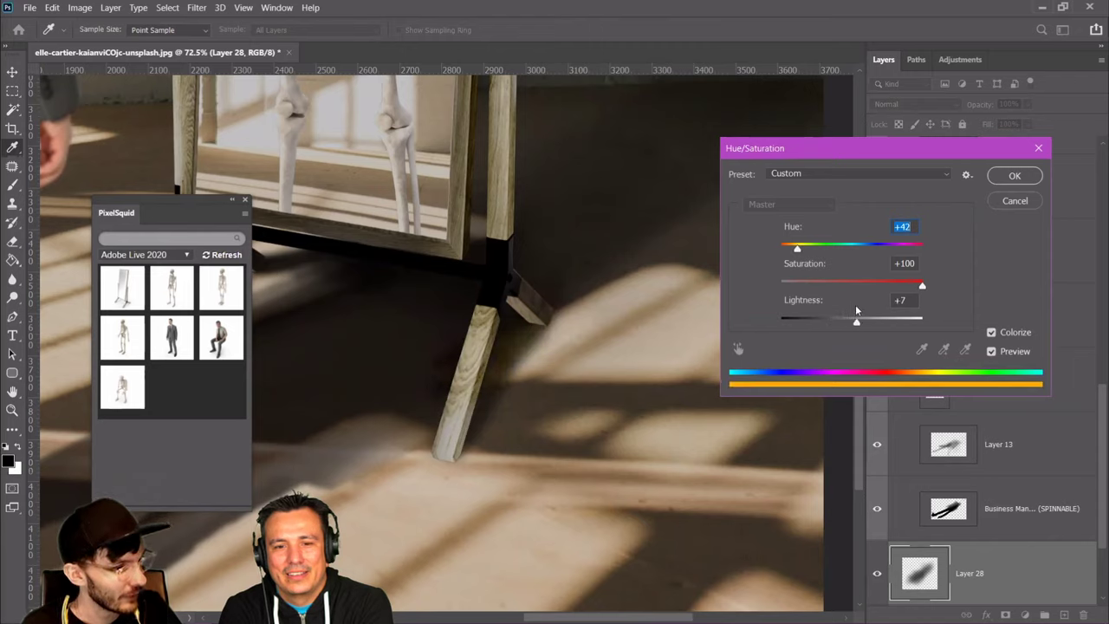
click(854, 304)
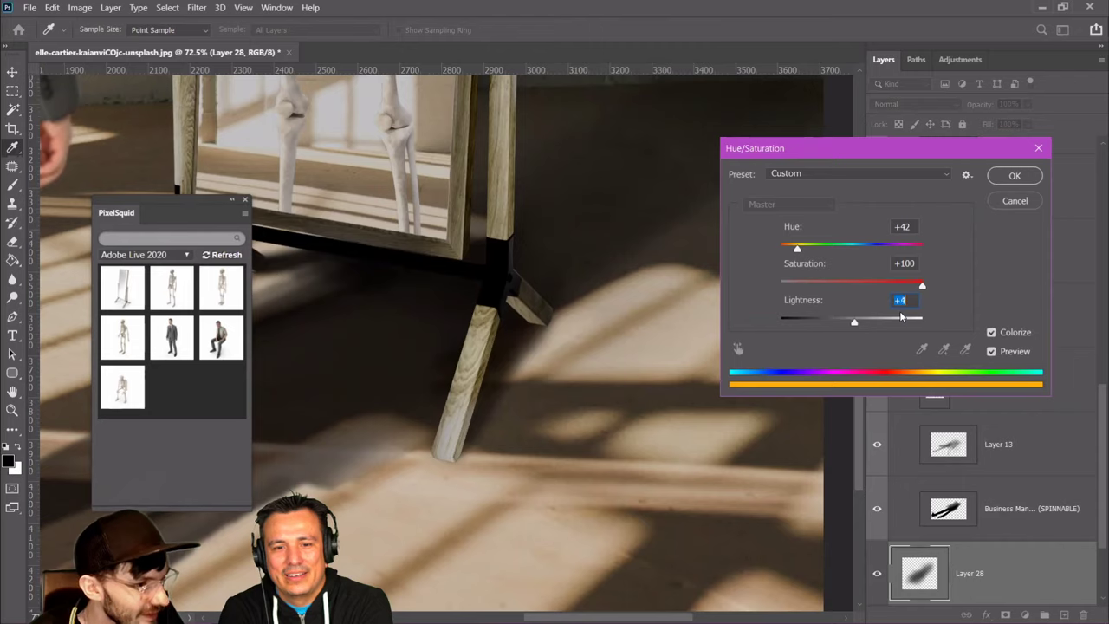
key(Up)
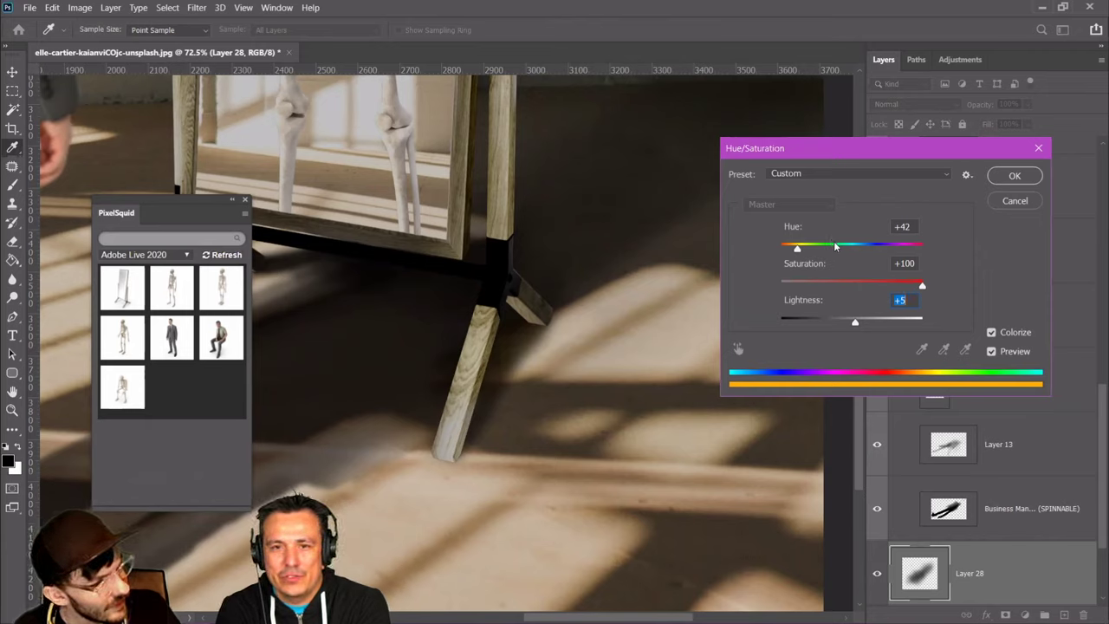
click(908, 227)
key(Down)
key(Down)
key(Down)
key(Down)
key(Down)
key(Down)
key(Down)
key(Down)
key(Down)
key(Down)
key(Down)
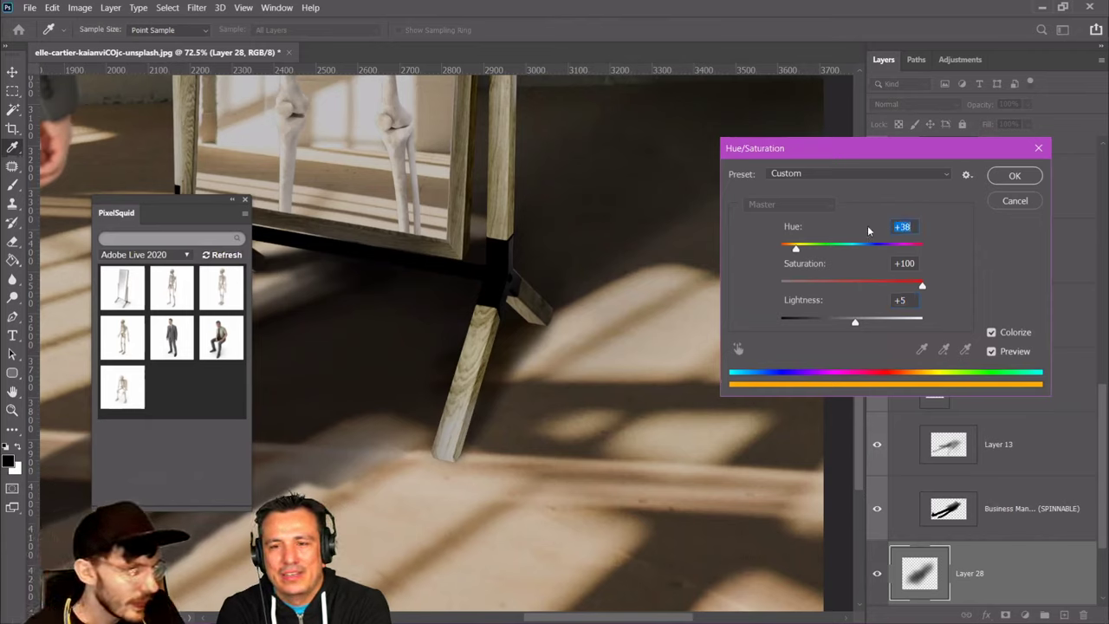
drag(794, 250, 799, 227)
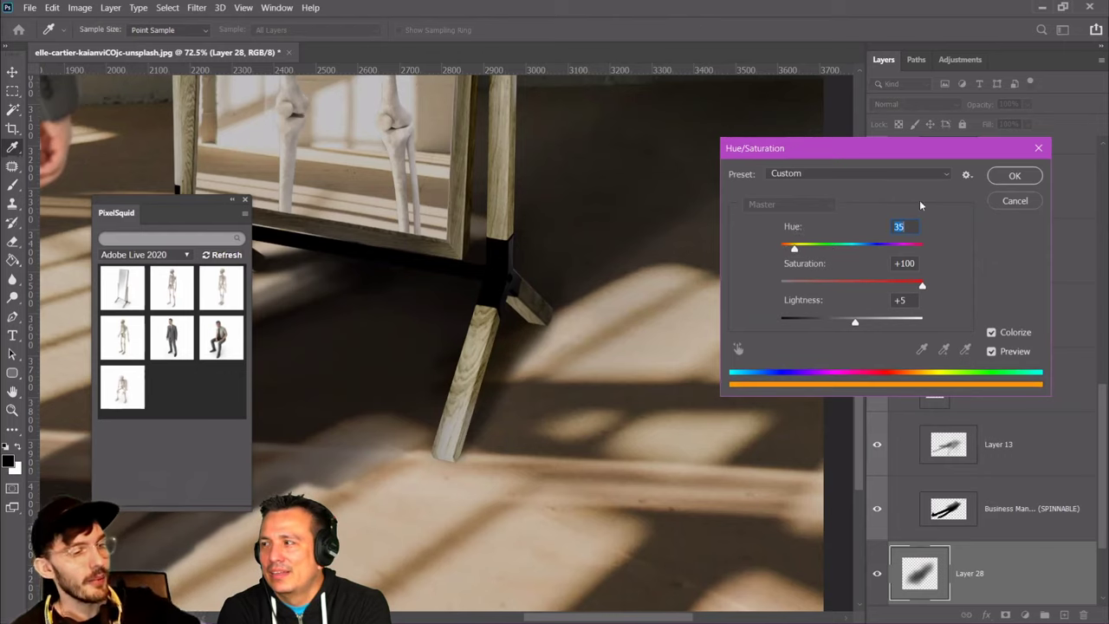
click(1014, 200)
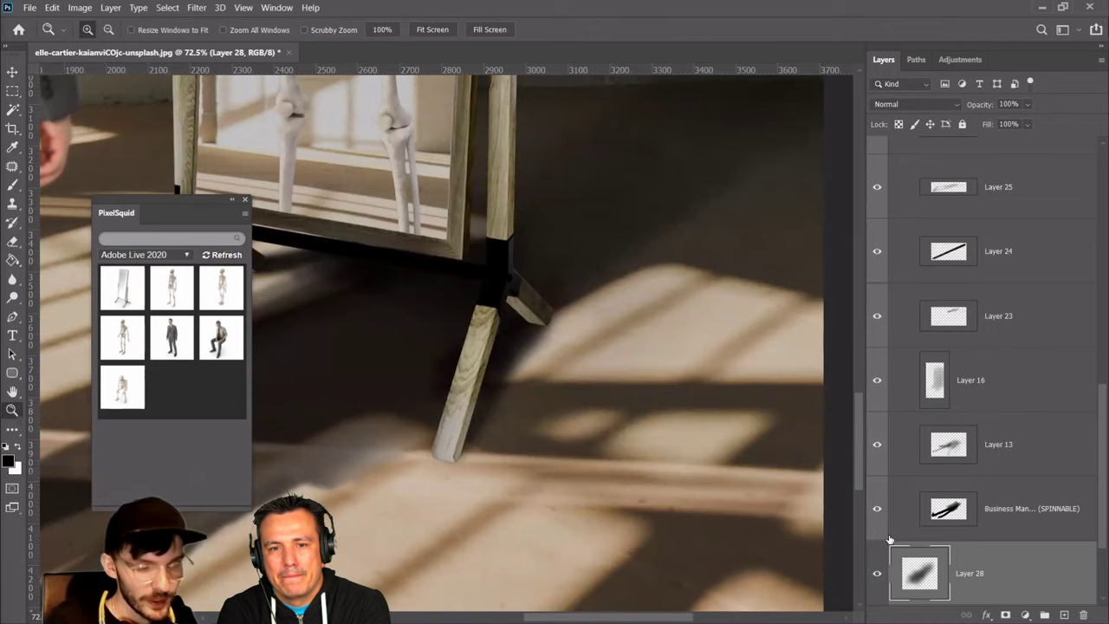
Delete the old Layer 28 and add a fresh empty layer for the shadow
key(ctrl+minus)
key(ctrl+minus)
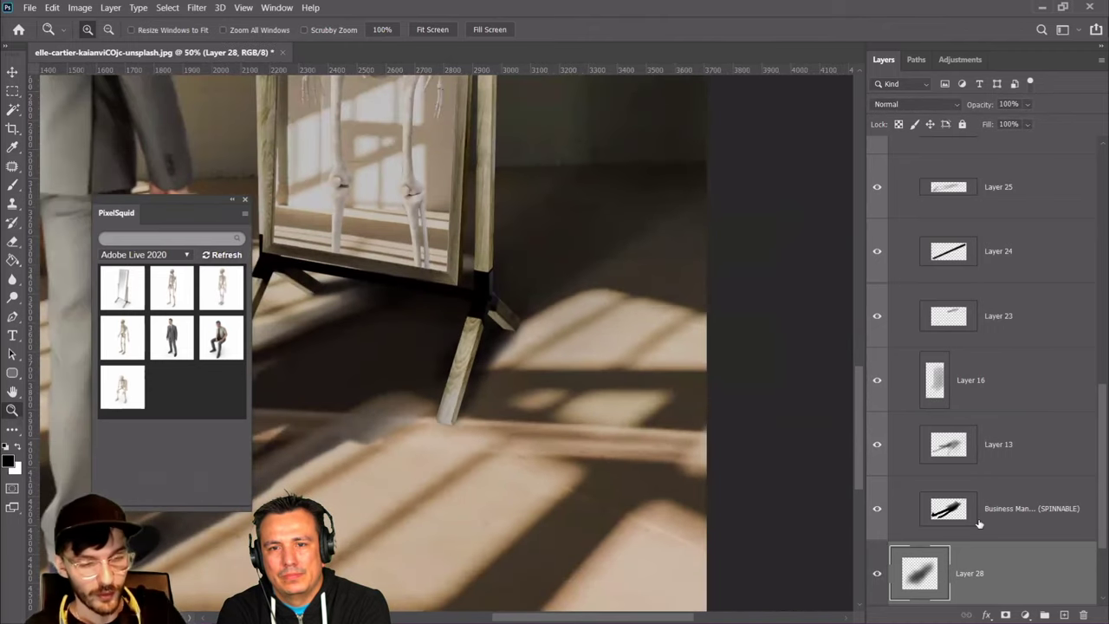
key(Delete)
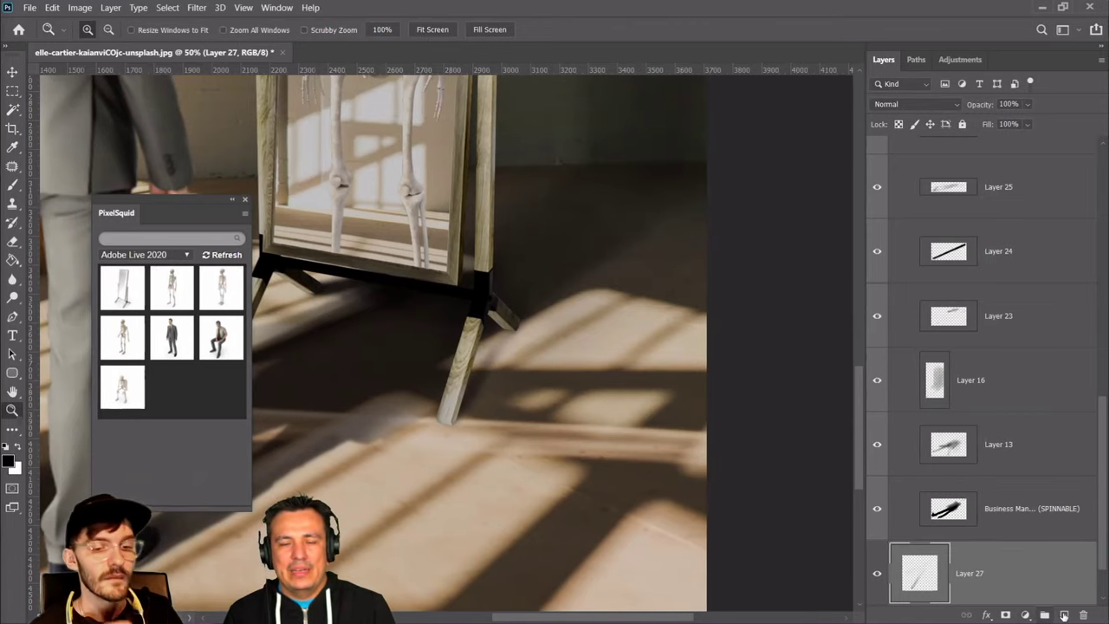
click(1066, 614)
Paint faint grey shadow strokes with a smaller brush beside the mirror's front leg
key(b)
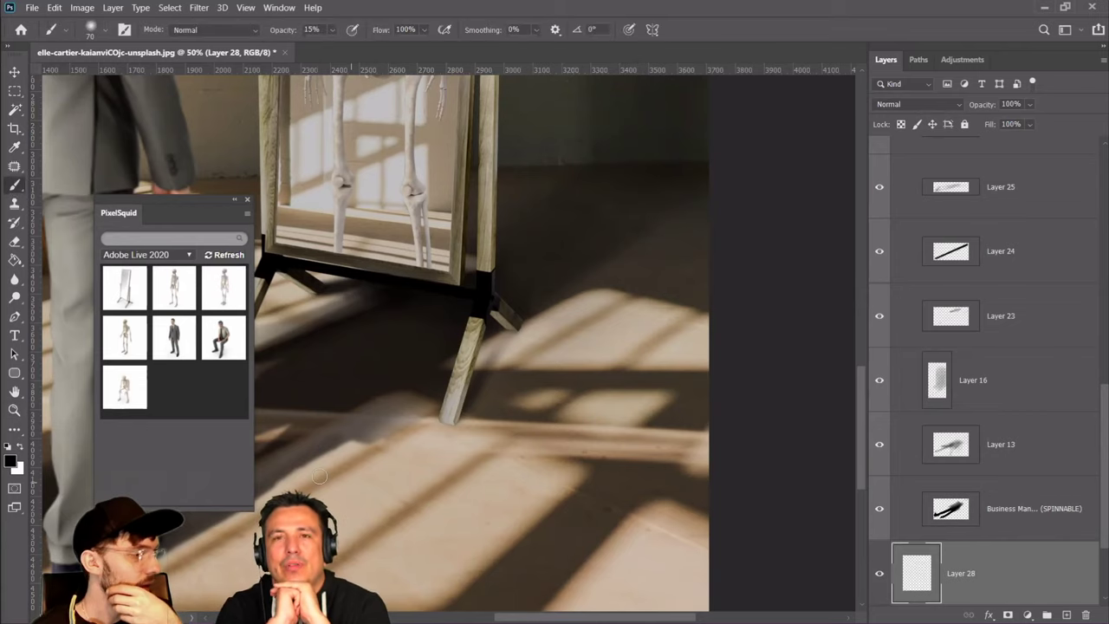
key(bracketleft)
mouse_move(508, 331)
mouse_down()
mouse_move(473, 365)
mouse_move(483, 344)
mouse_move(477, 367)
mouse_move(499, 344)
mouse_up()
click(448, 365)
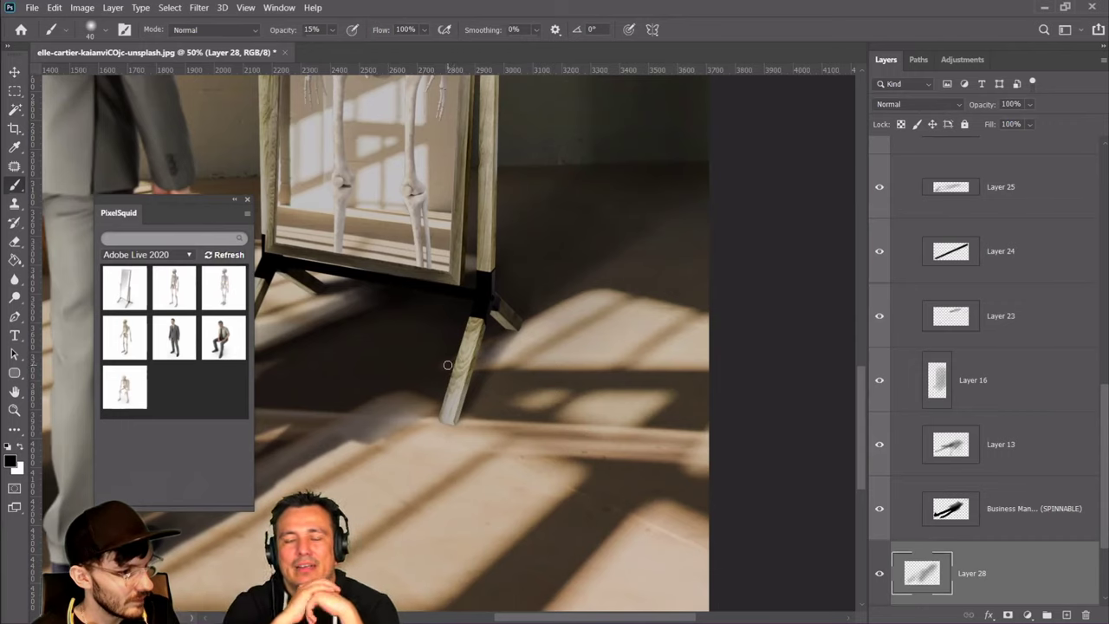
drag(451, 362, 483, 379)
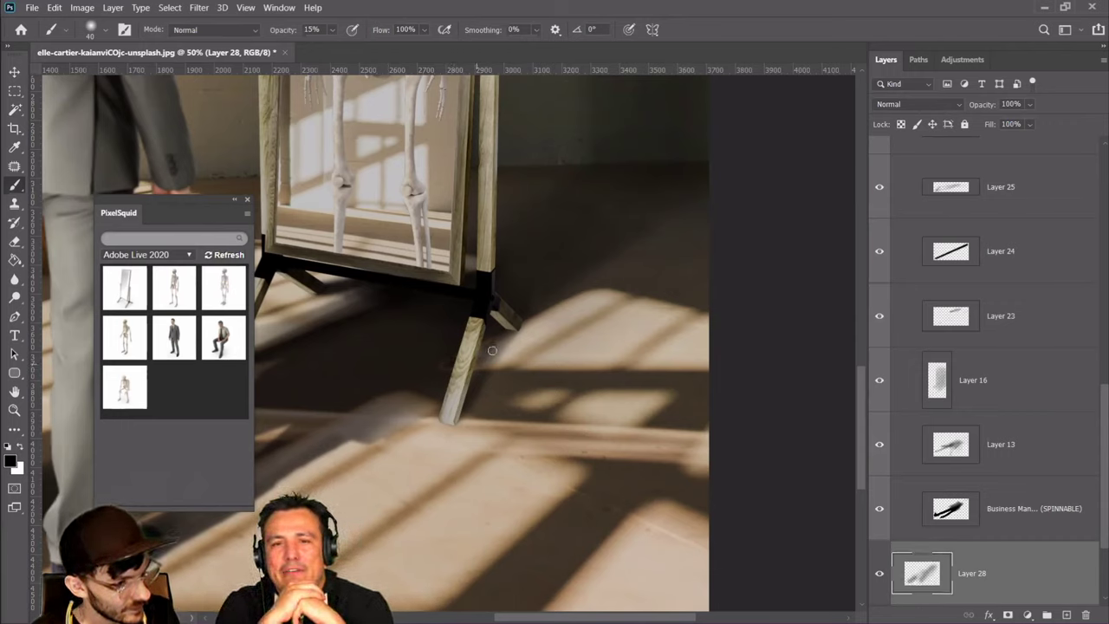
scroll(493, 355, up, 2)
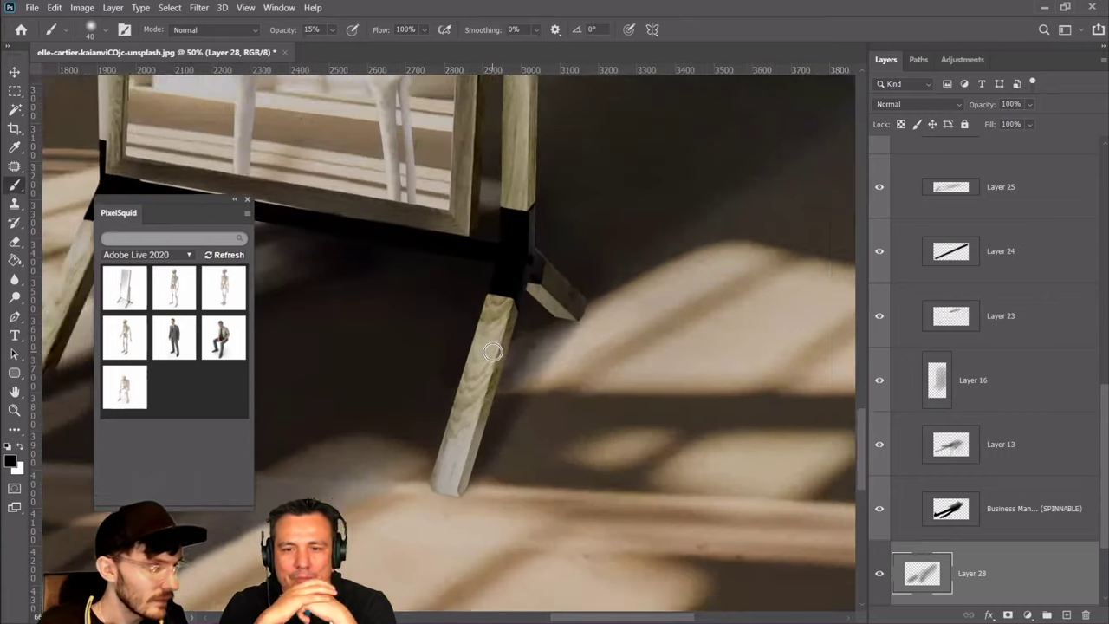
Darken the shadow beside the mirror's front leg, undoing a stray thin stroke from the crossbar
scroll(500, 360, up, 1)
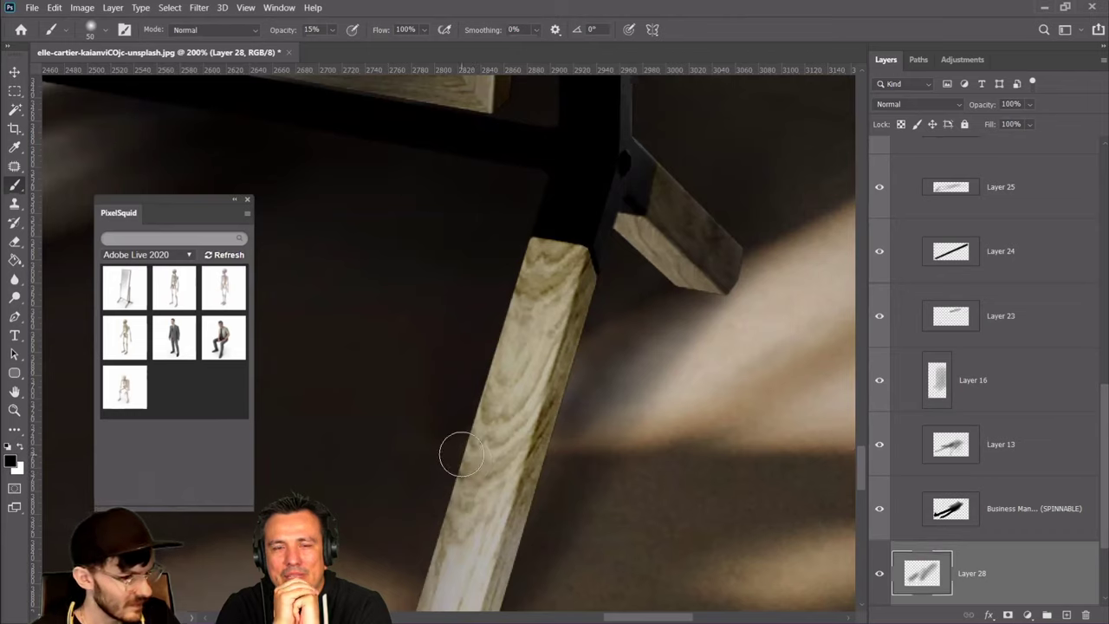
key(bracketright)
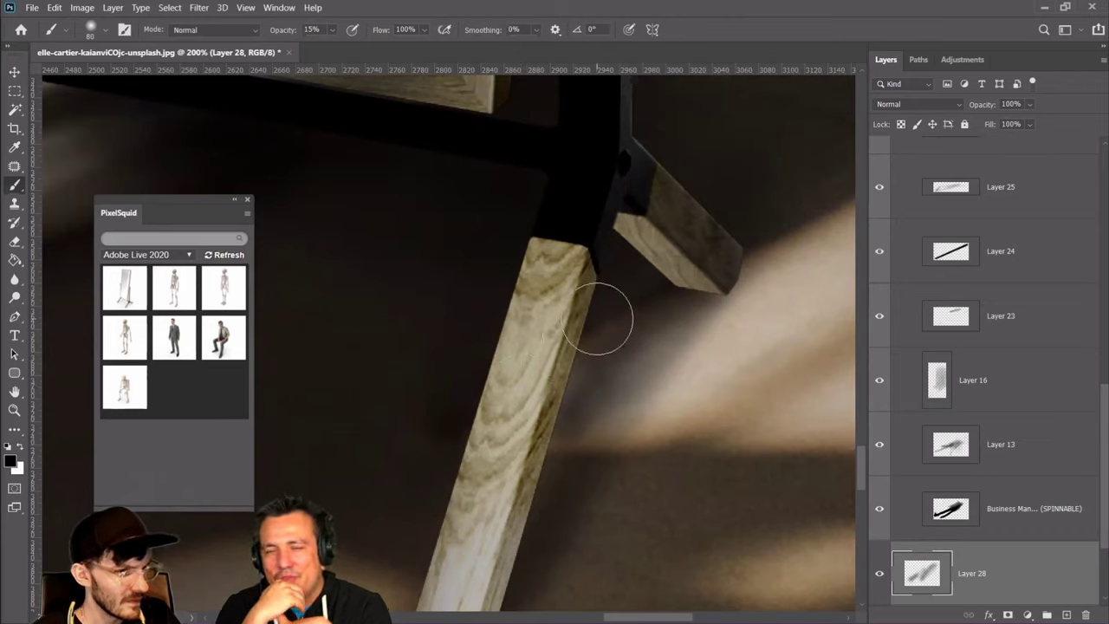
key(bracketright)
key(bracketright)
key(bracketright)
key(bracketright)
key(bracketleft)
key(bracketleft)
key(bracketleft)
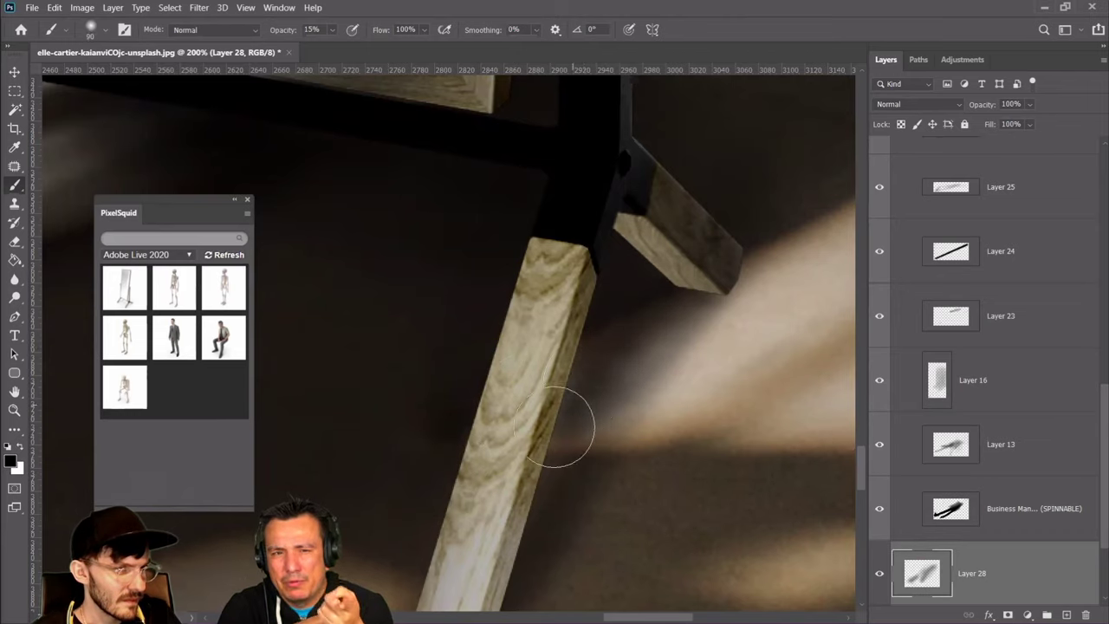
mouse_move(564, 425)
mouse_down()
mouse_move(598, 431)
mouse_move(571, 463)
mouse_up()
key(bracketright)
key(bracketright)
key(bracketright)
key(bracketleft)
key(bracketleft)
key(bracketleft)
key(bracketleft)
key(bracketleft)
key(bracketleft)
key(bracketleft)
key(bracketleft)
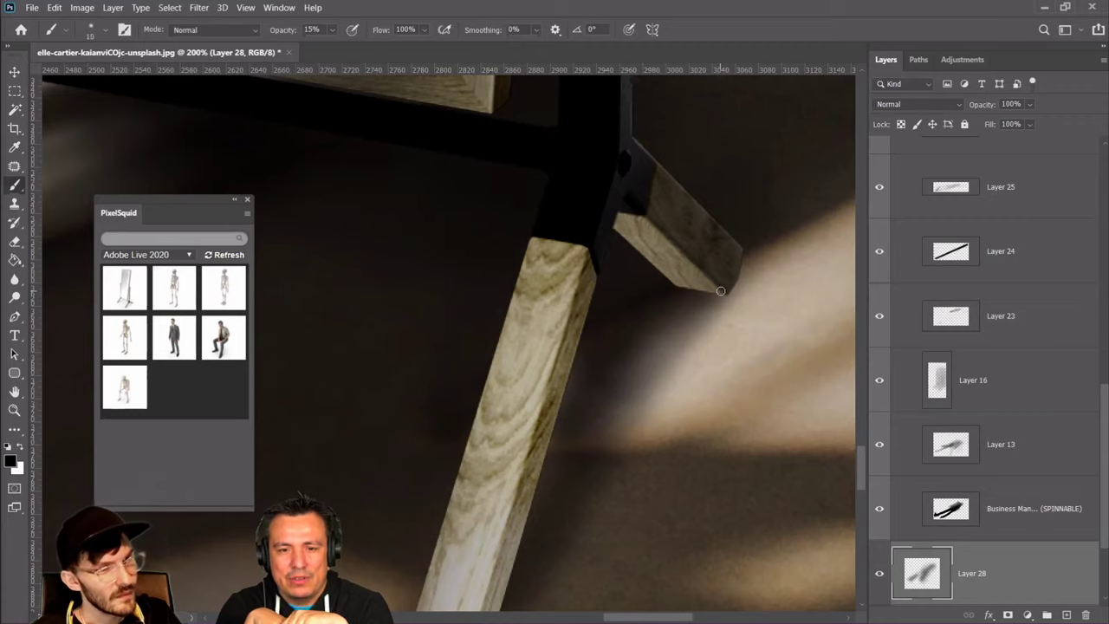
drag(706, 312, 639, 446)
click(55, 8)
click(74, 18)
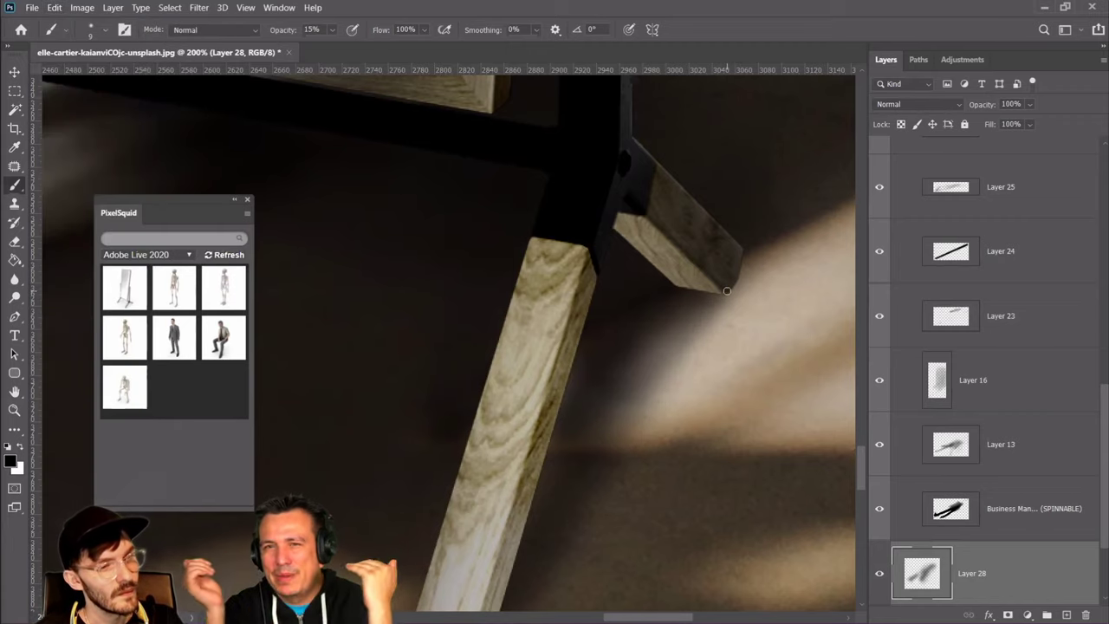
scroll(553, 548, down, 1)
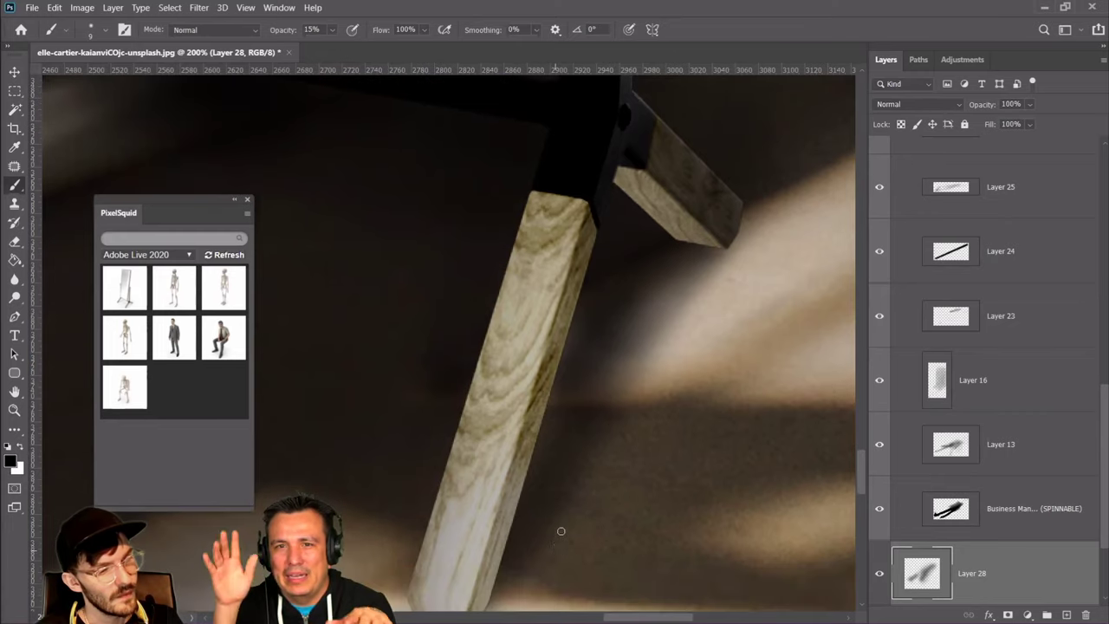
Deepen the shadow under the crossbar and build up more shading beside the leg
drag(723, 257, 625, 397)
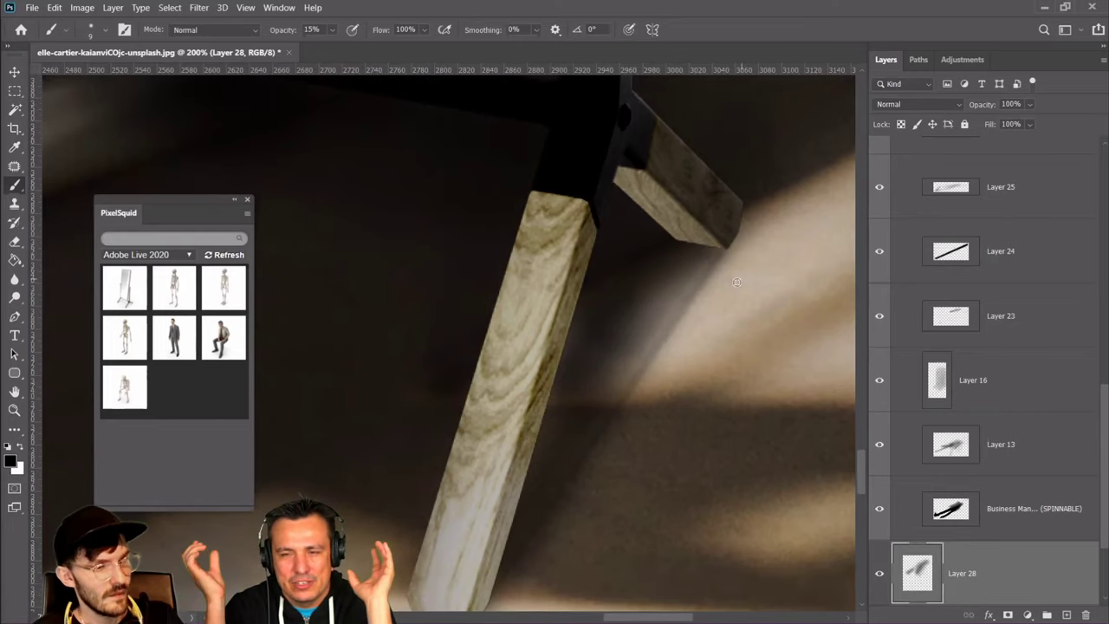
key(bracketright)
key(bracketright)
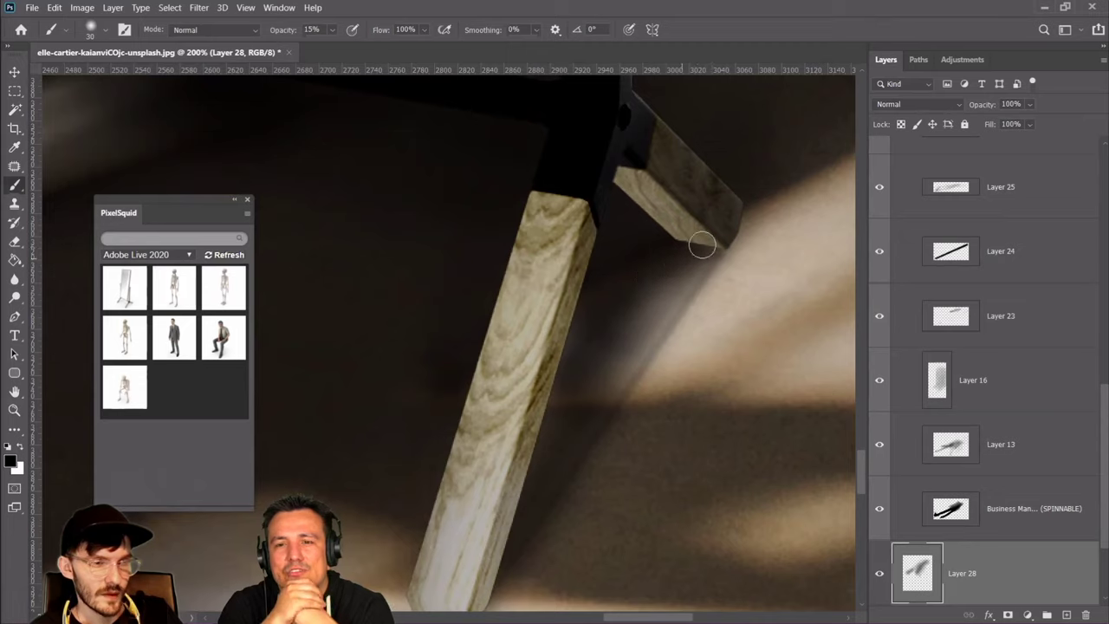
mouse_move(711, 252)
mouse_down()
mouse_move(661, 322)
mouse_move(729, 236)
mouse_move(666, 307)
mouse_up()
key(bracketleft)
key(bracketright)
key(bracketright)
key(bracketright)
key(bracketright)
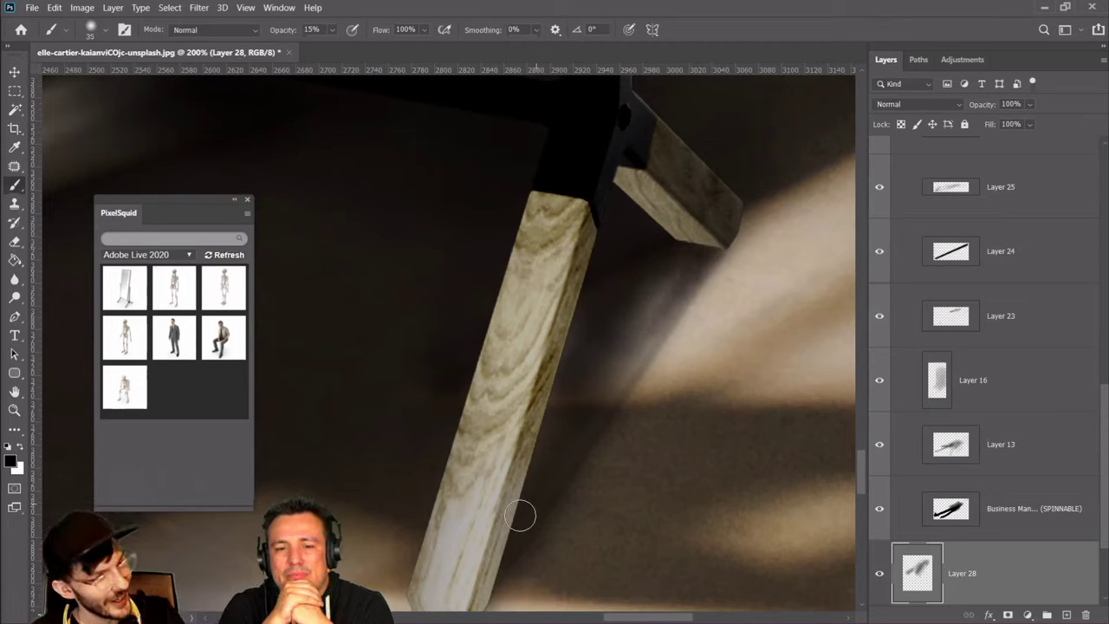
drag(678, 257, 654, 312)
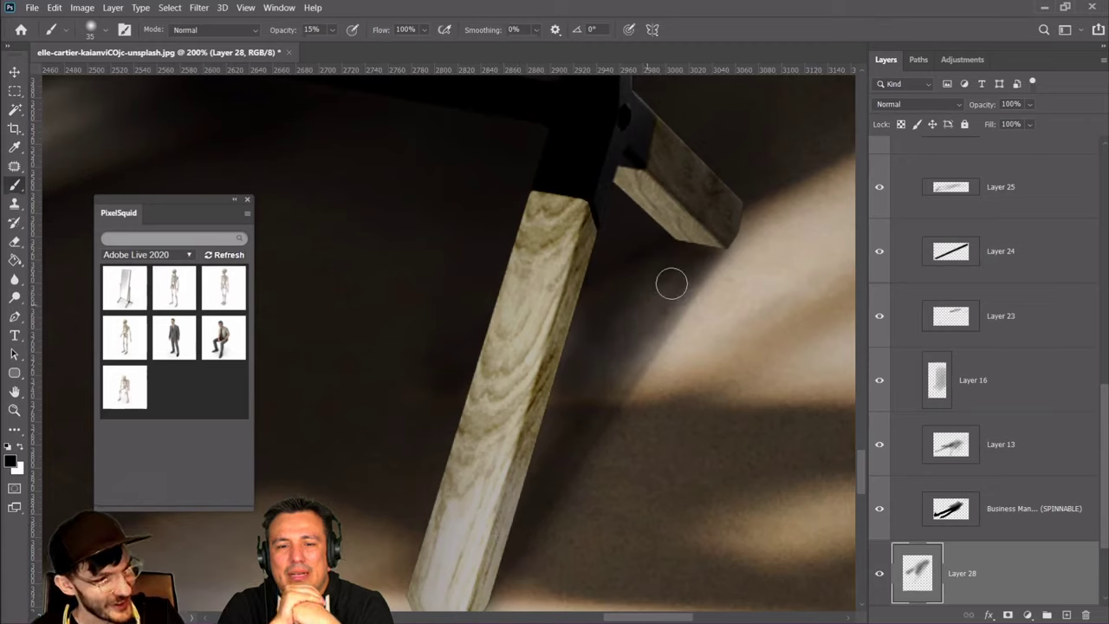
mouse_move(577, 418)
mouse_down()
mouse_move(545, 451)
mouse_move(579, 436)
mouse_up()
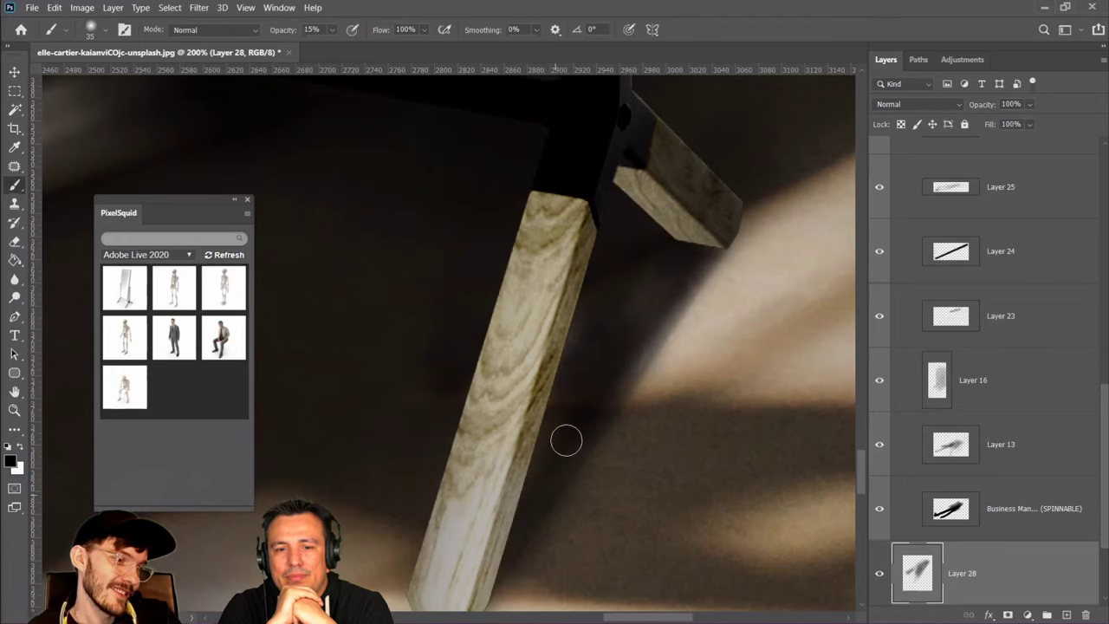
key(ctrl+minus)
key(ctrl+minus)
key(ctrl+minus)
key(ctrl+minus)
key(ctrl+minus)
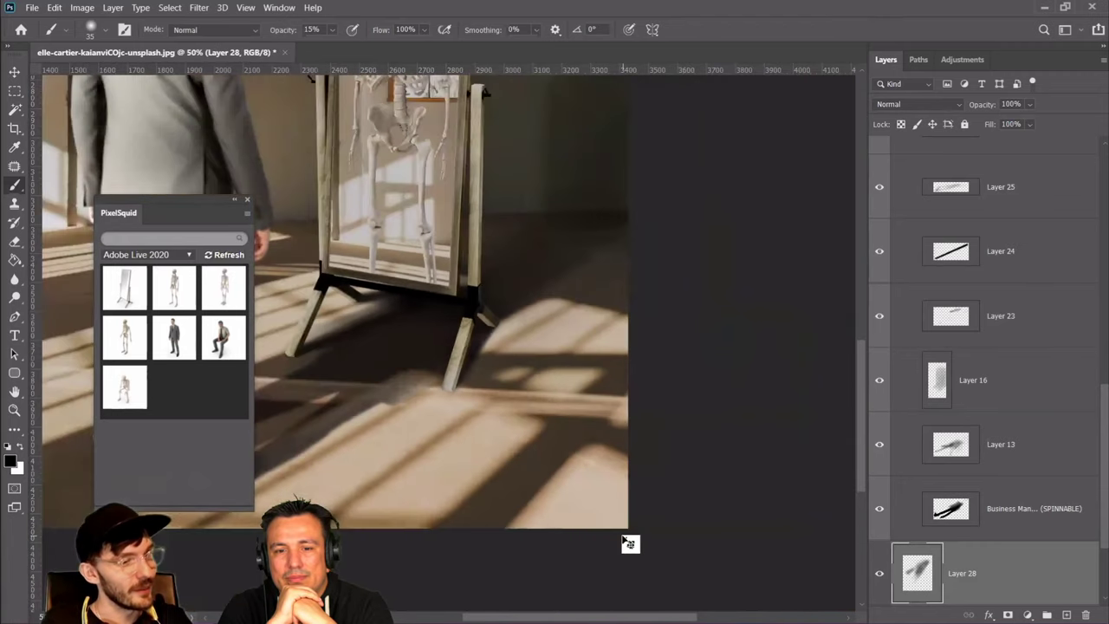
Lower Layer 28's opacity to 88% and zoom out to view the whole image
key(ctrl+0)
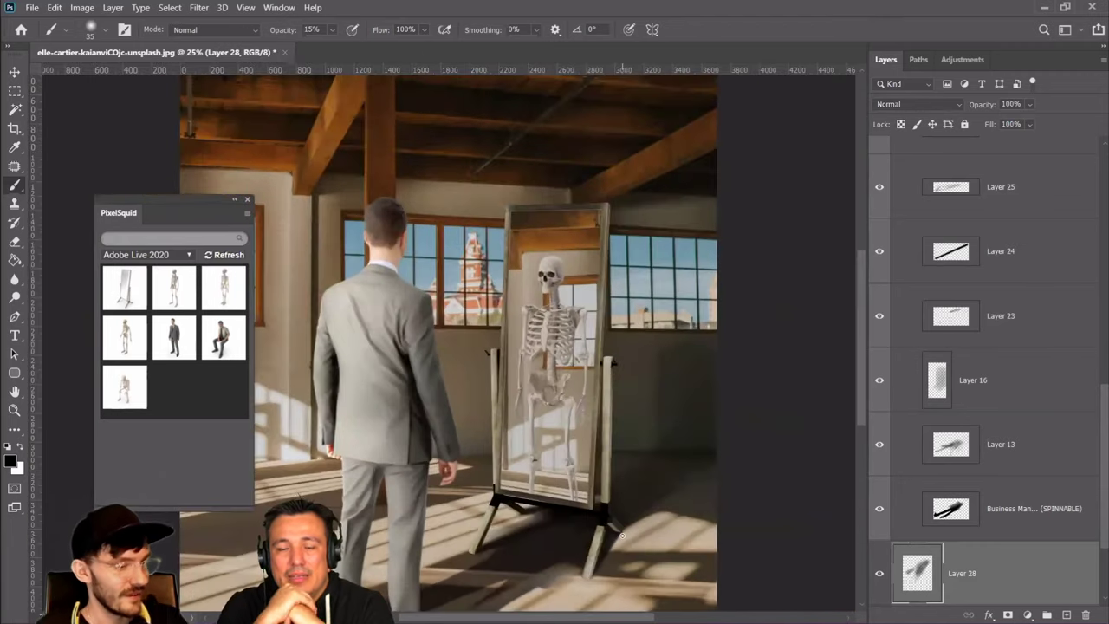
click(1030, 104)
drag(1042, 120, 1031, 123)
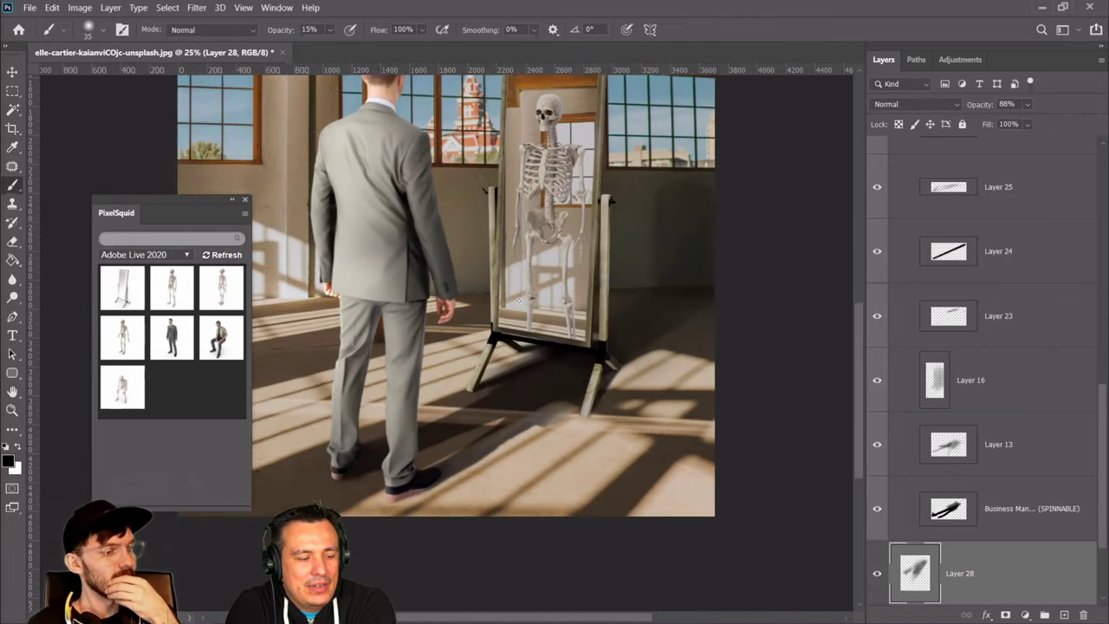
right_click(530, 260)
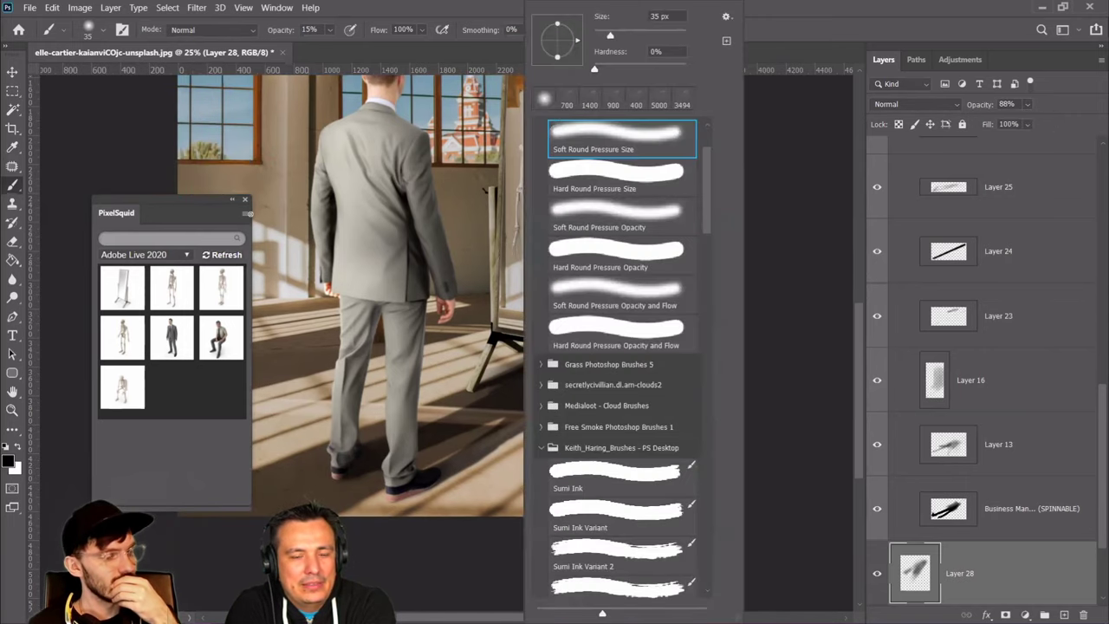
click(260, 16)
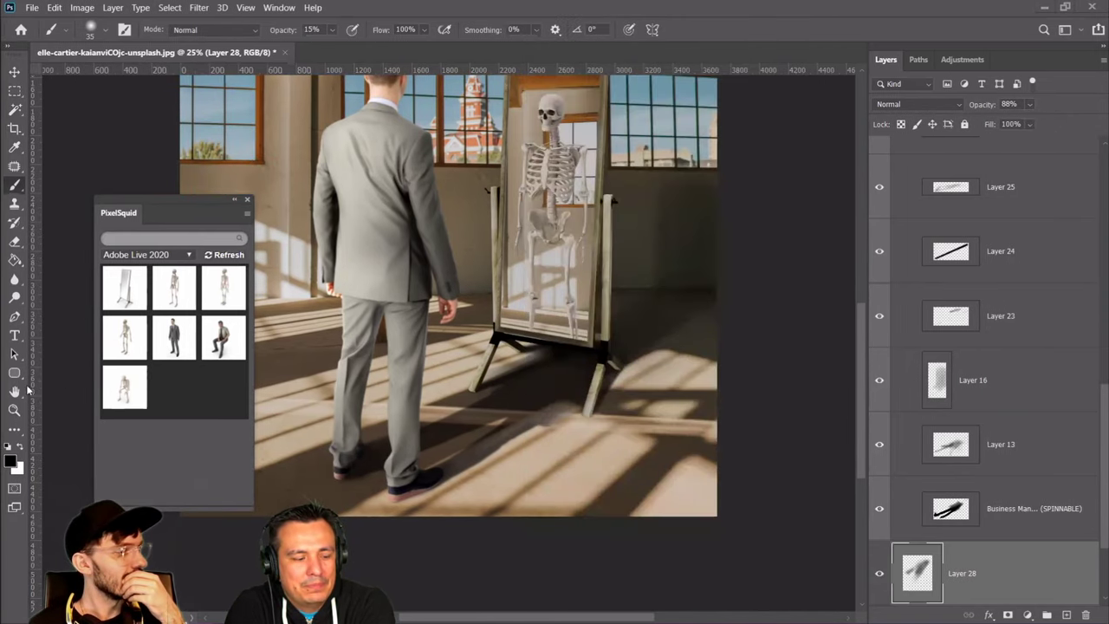
click(13, 410)
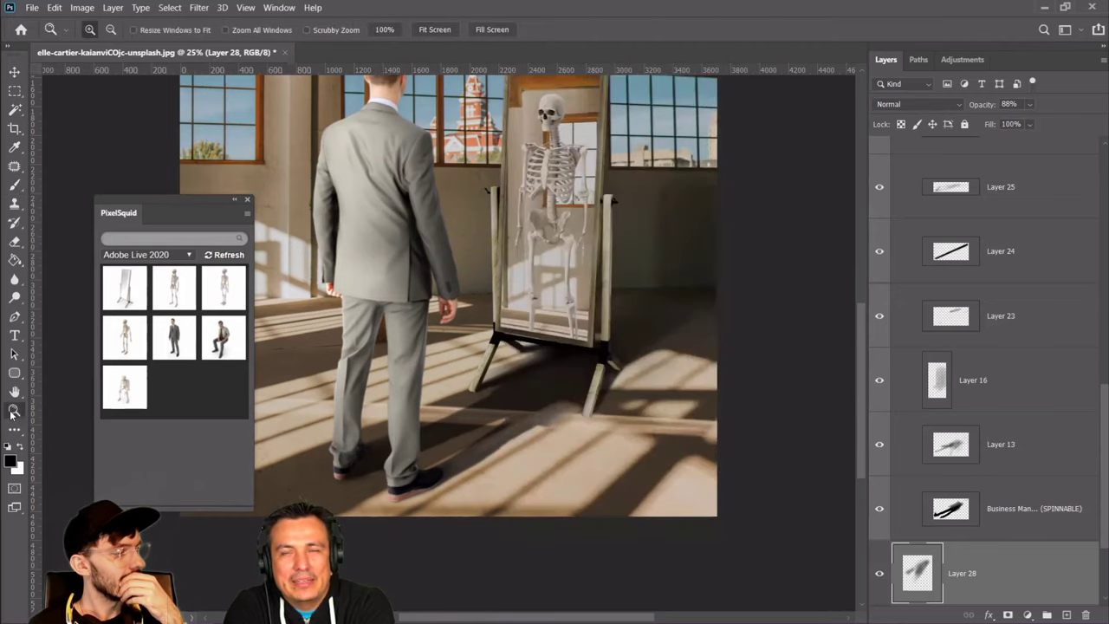
right_click(401, 372)
click(431, 446)
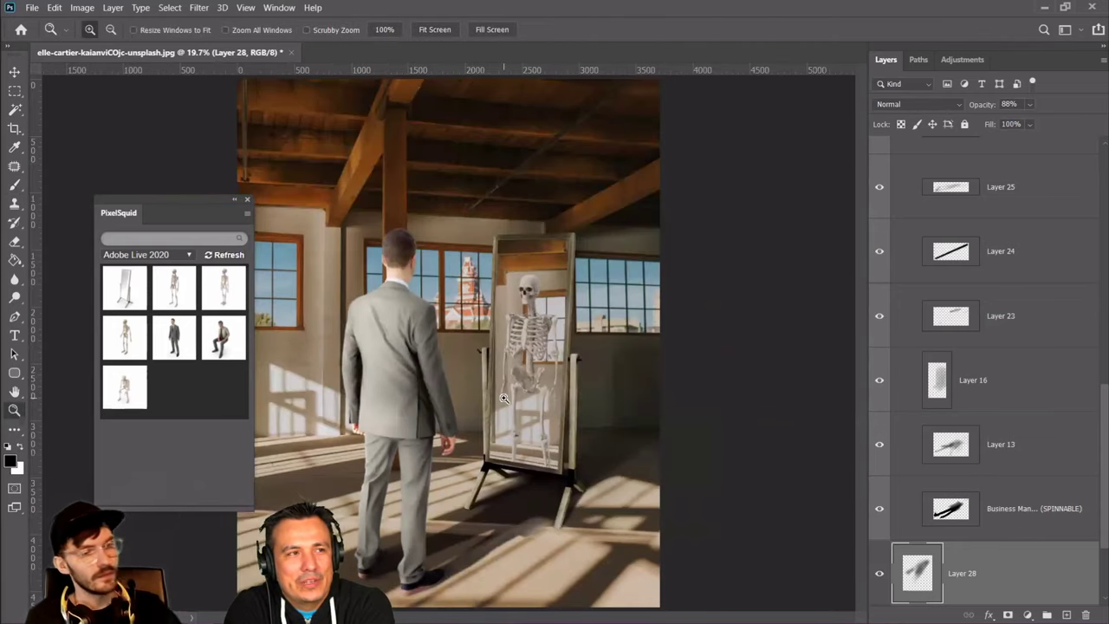
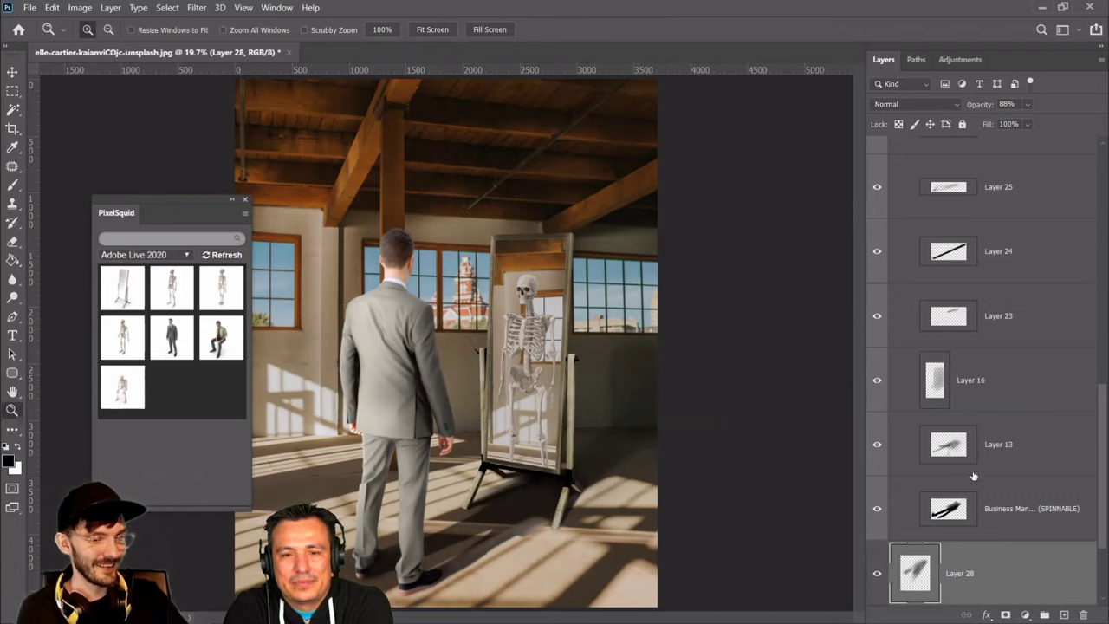
Select the Business Man-H11 layer and add new Layer 29 clipped above it
click(999, 271)
scroll(987, 286, up, 5)
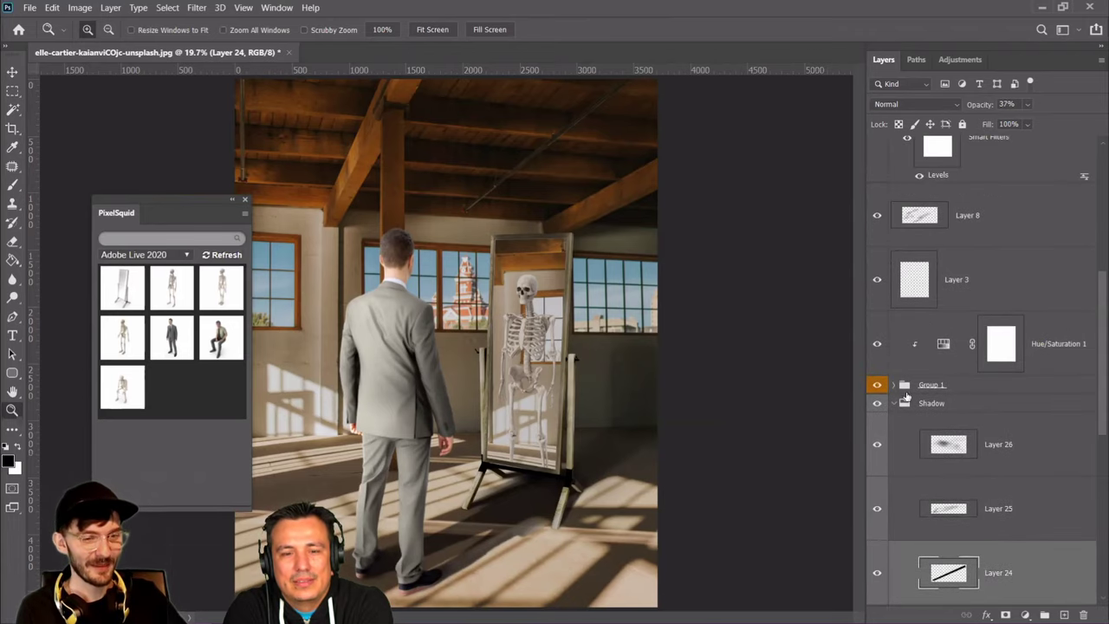
scroll(898, 364, up, 4)
click(886, 276)
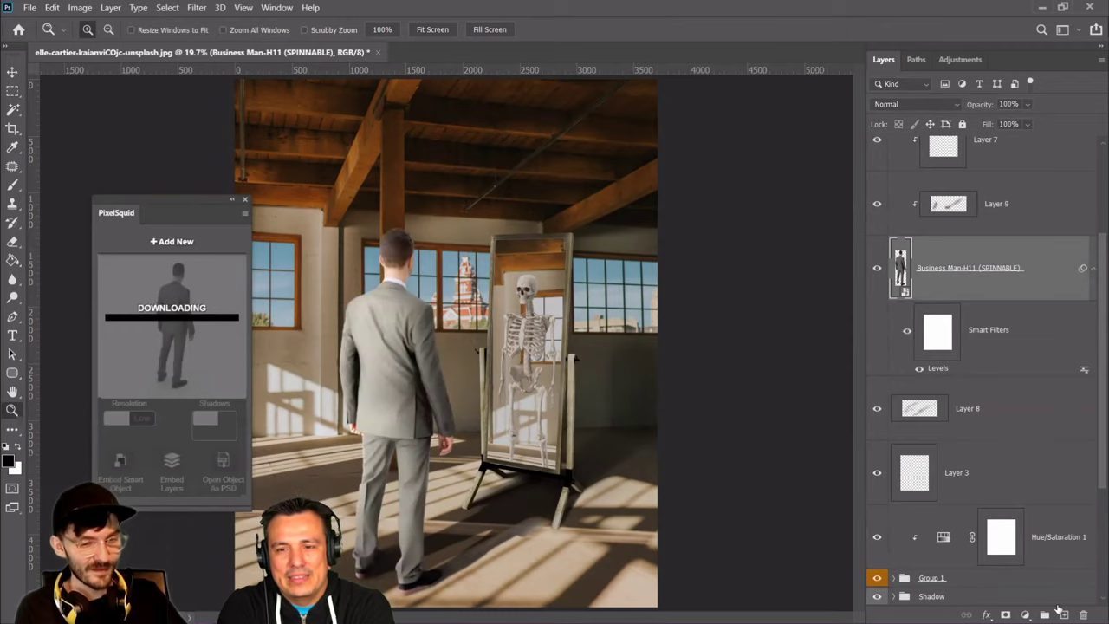
click(1062, 614)
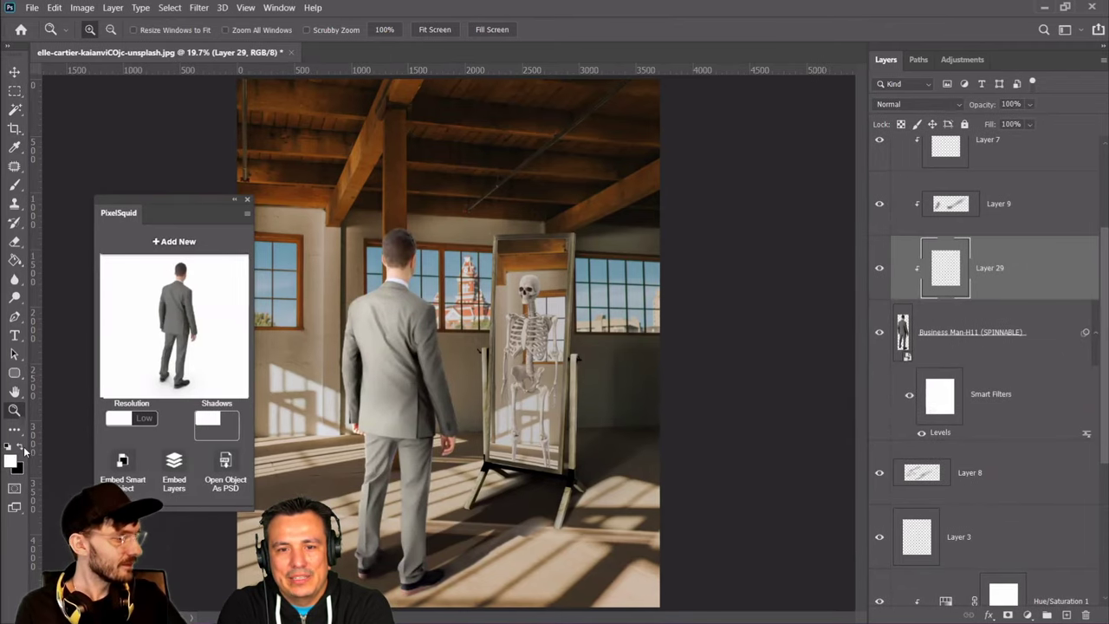
Paint white light over the man's back and along his arm edge with a large brush
click(15, 184)
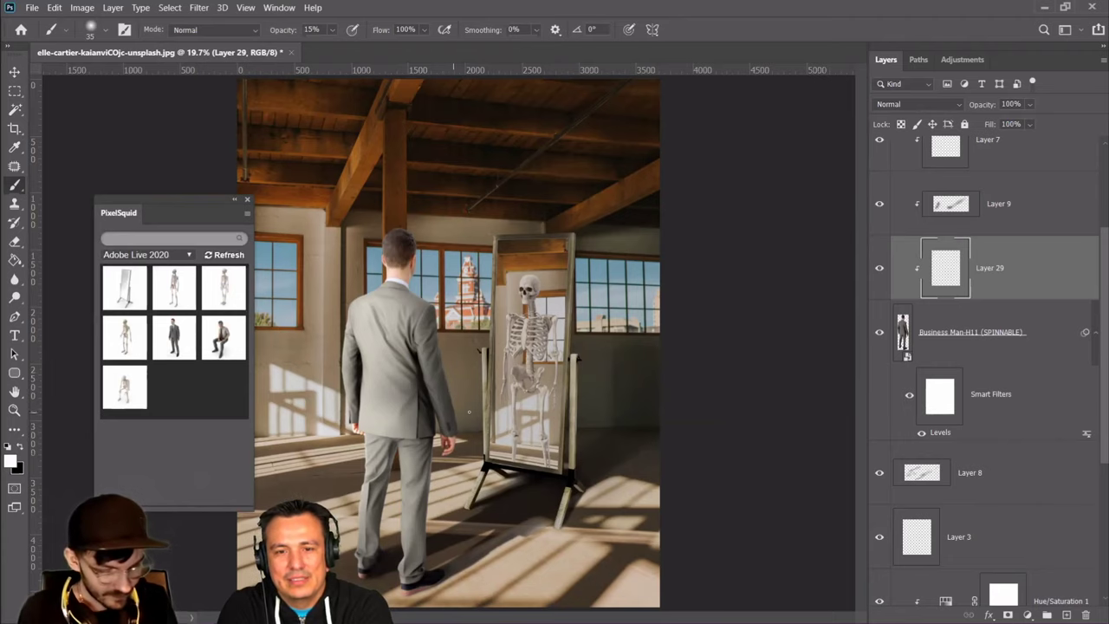
key(bracketright)
key(bracketright)
key(bracketright)
key(bracketright)
key(bracketright)
key(bracketright)
key(bracketright)
key(bracketright)
key(bracketright)
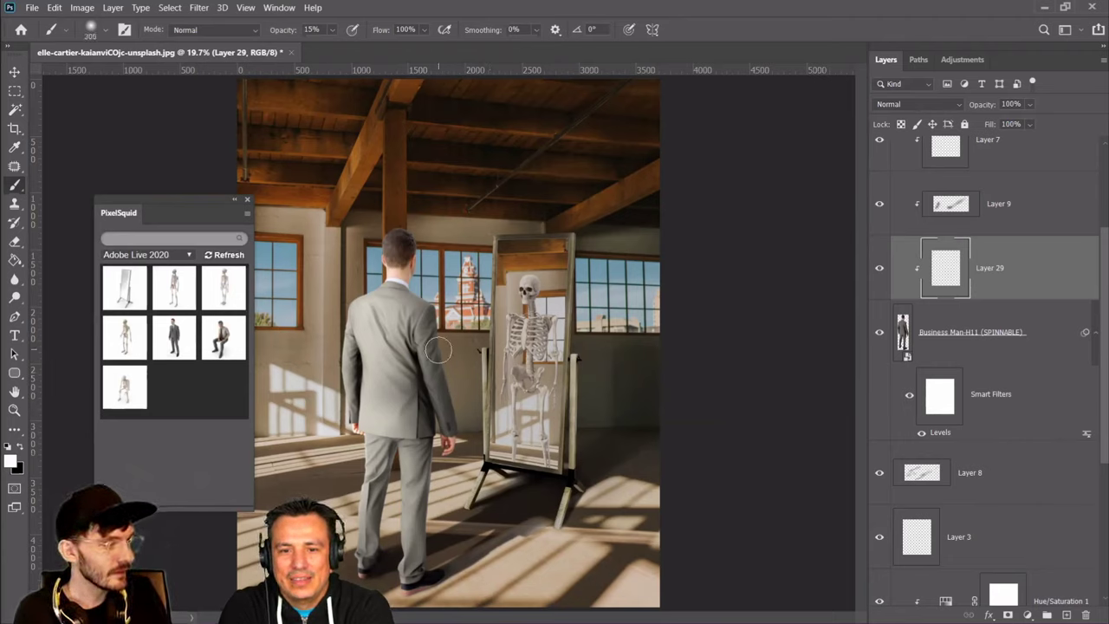
mouse_move(425, 305)
mouse_down()
mouse_move(441, 433)
mouse_move(424, 442)
mouse_move(411, 337)
mouse_up()
key(bracketleft)
key(bracketleft)
key(bracketleft)
key(bracketleft)
drag(350, 362, 355, 401)
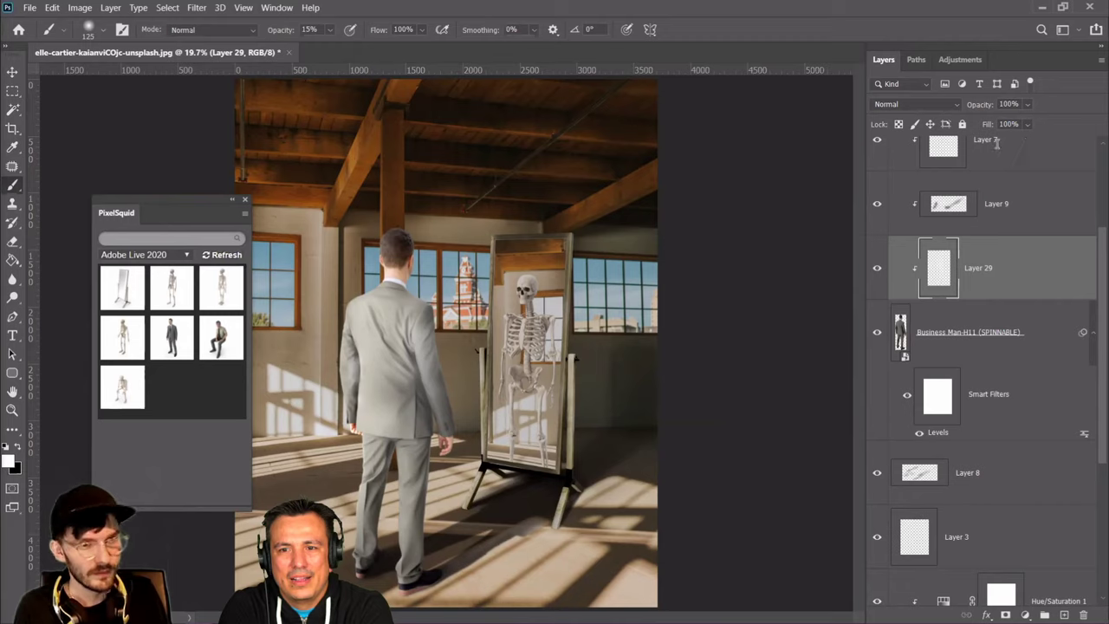
Fade Layer 29 to 64% opacity and toggle its visibility to compare
drag(1007, 123, 1009, 124)
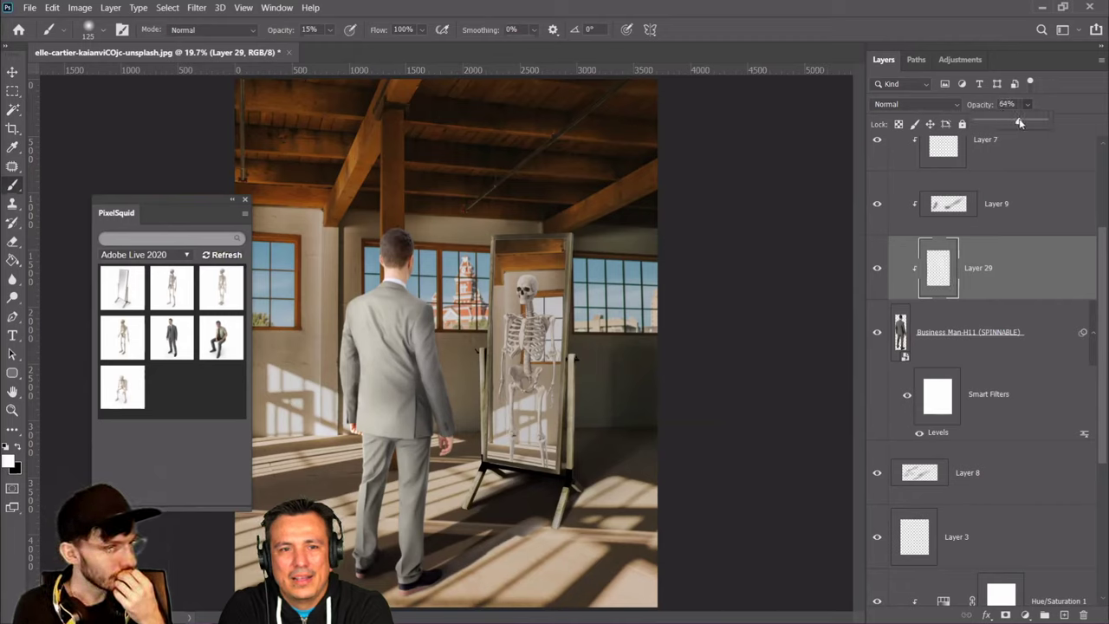
click(877, 268)
click(877, 268)
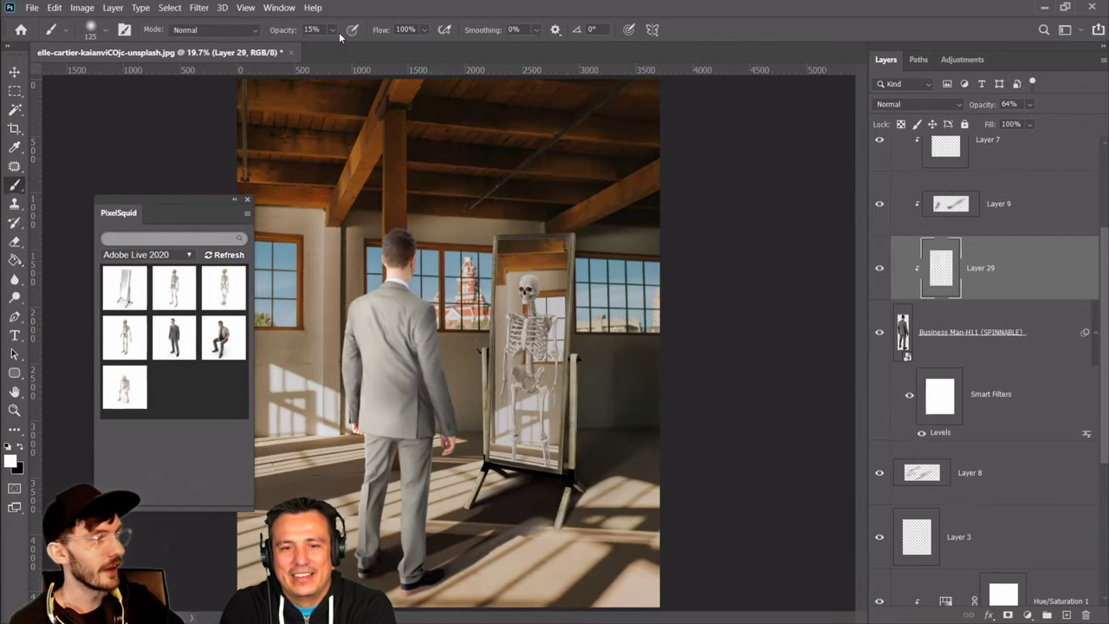
click(879, 268)
click(879, 268)
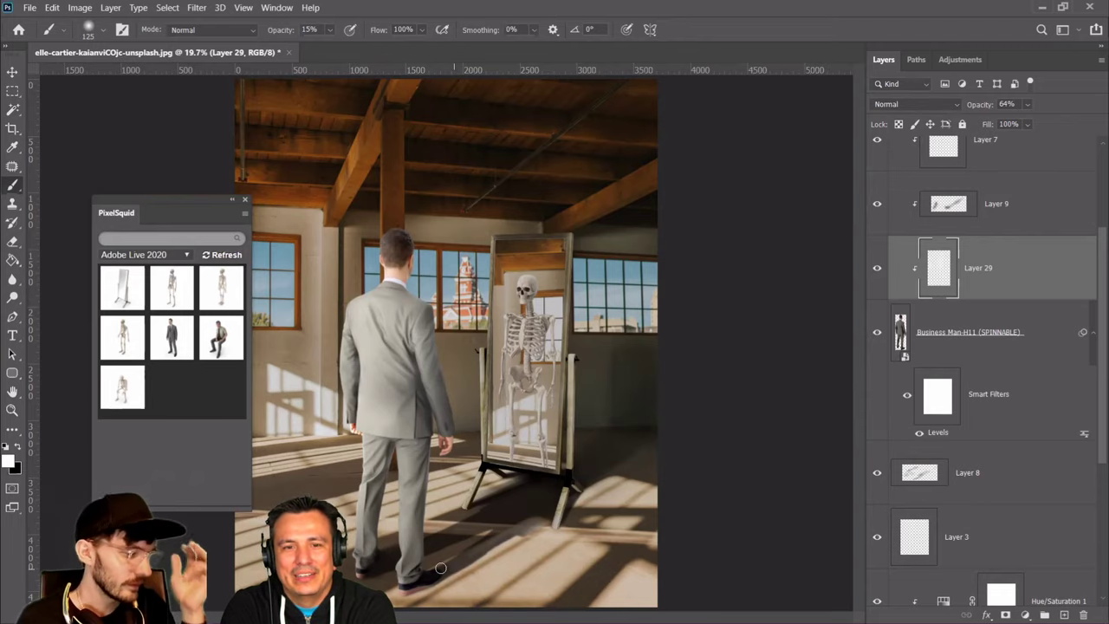
Undo a faint stroke near the feet and set brush opacity to 3%
drag(422, 504, 423, 527)
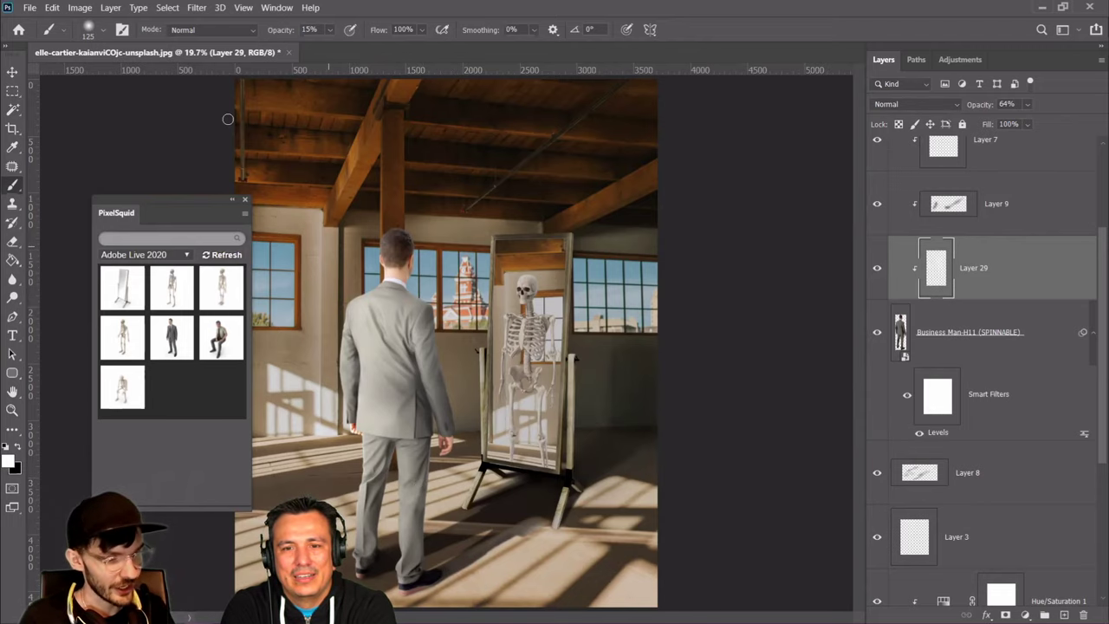
click(52, 7)
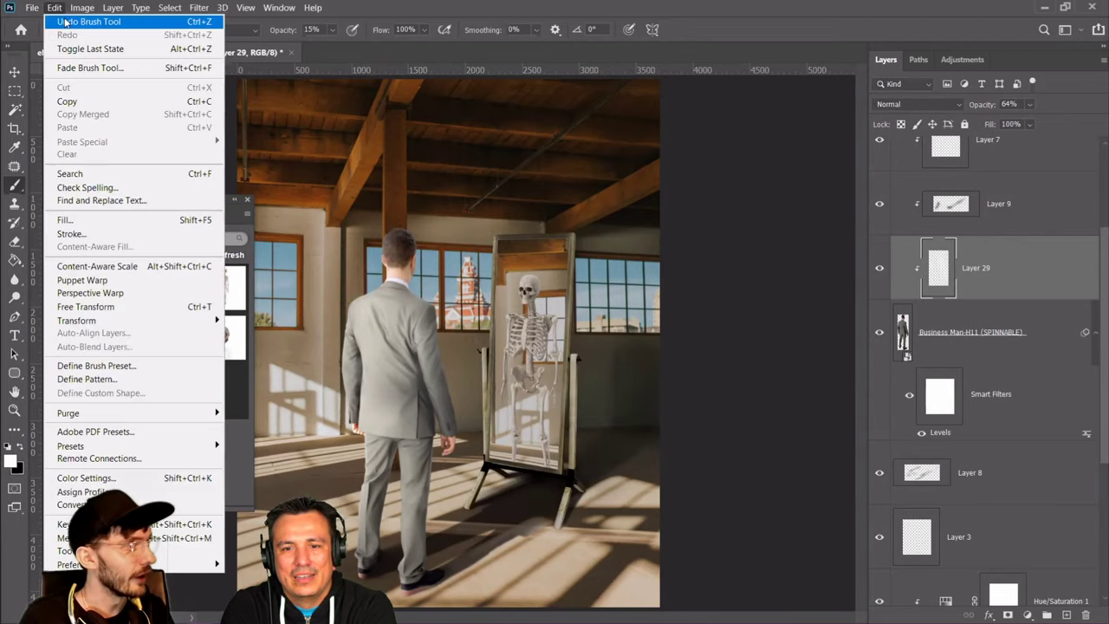
click(333, 30)
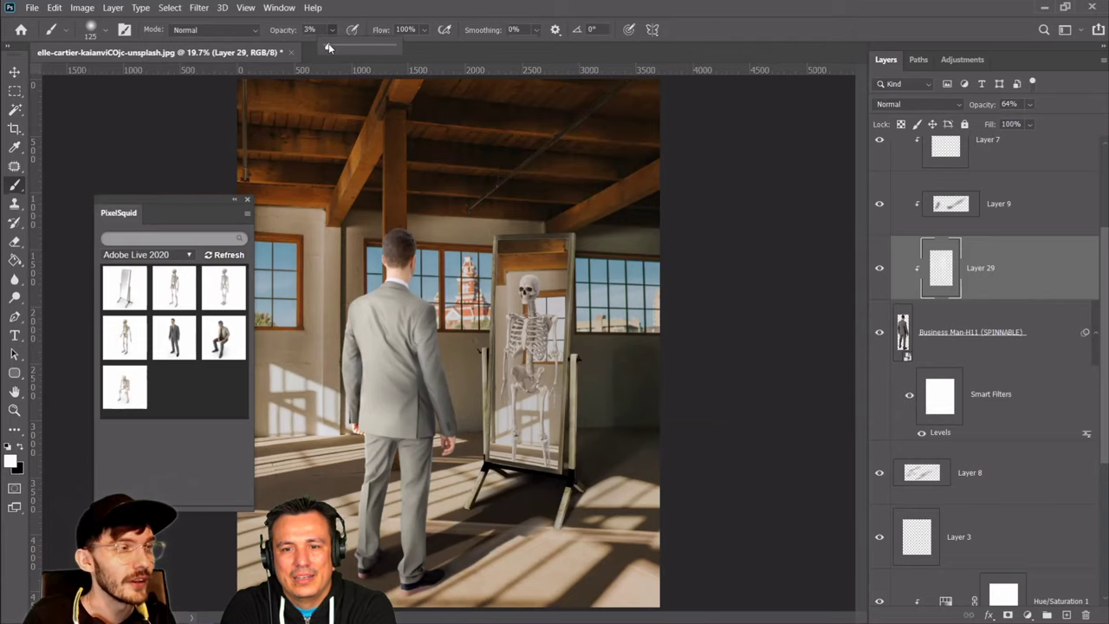
click(942, 332)
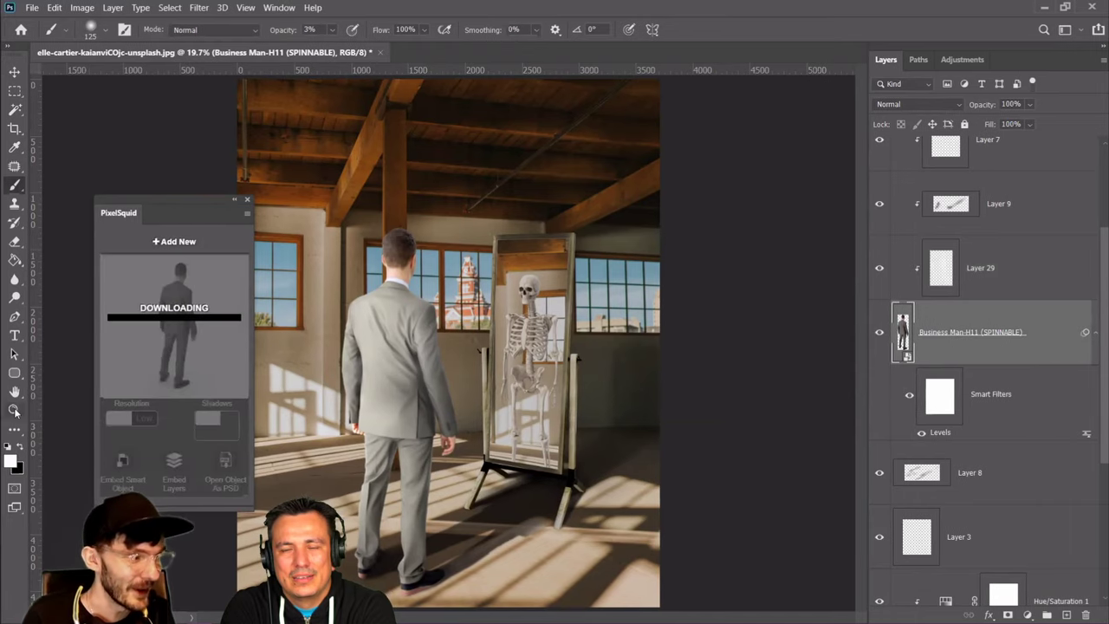
Zoom to 25% on the man and mirror and add clipped Layer 30
click(13, 410)
click(483, 482)
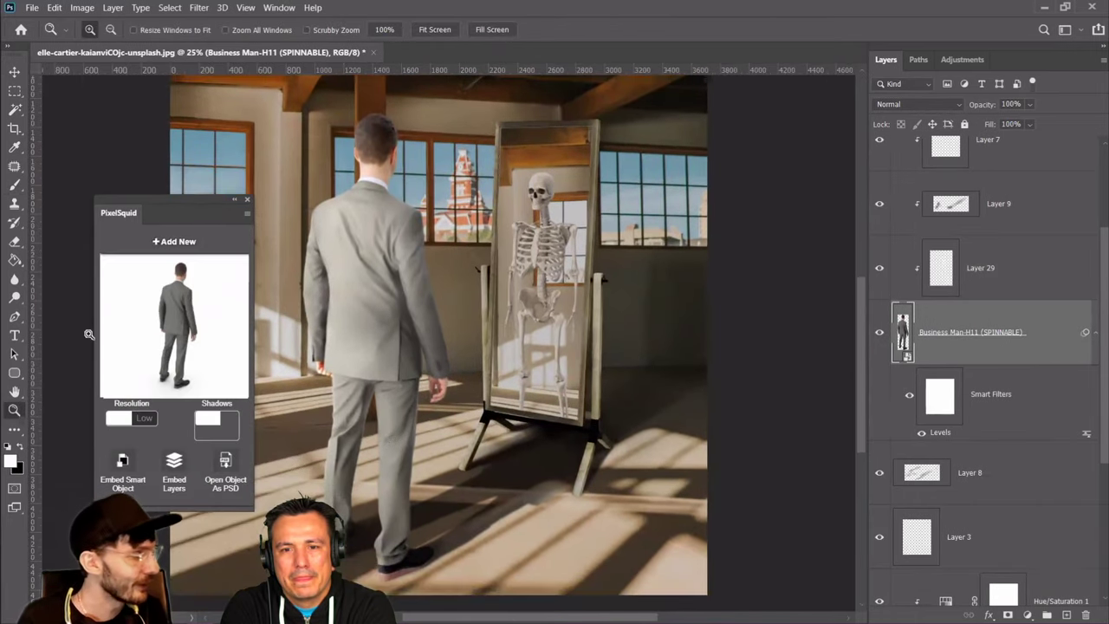
click(14, 185)
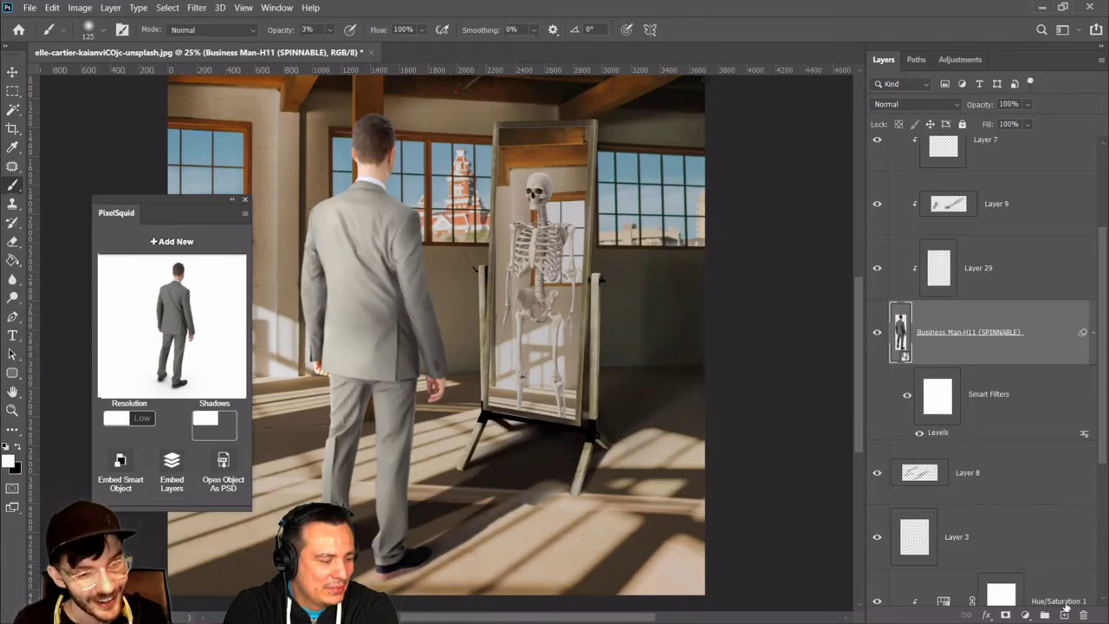
click(1066, 614)
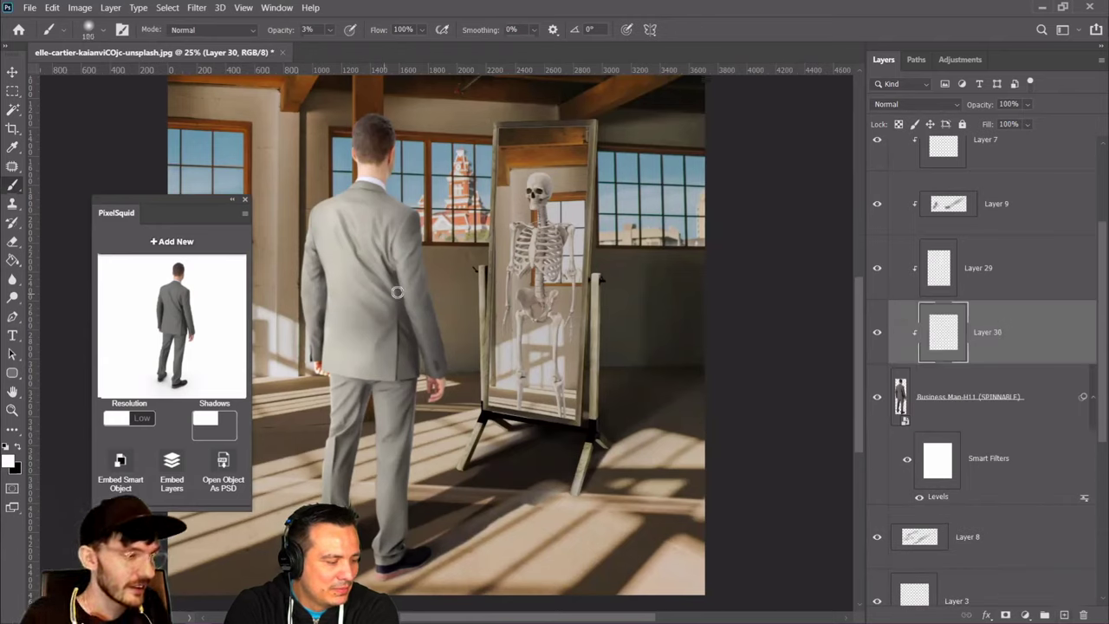
Build up faint 3% white light over his back and down his legs, brush size 80–90
key(bracketleft)
key(bracketleft)
drag(398, 287, 393, 266)
key(bracketleft)
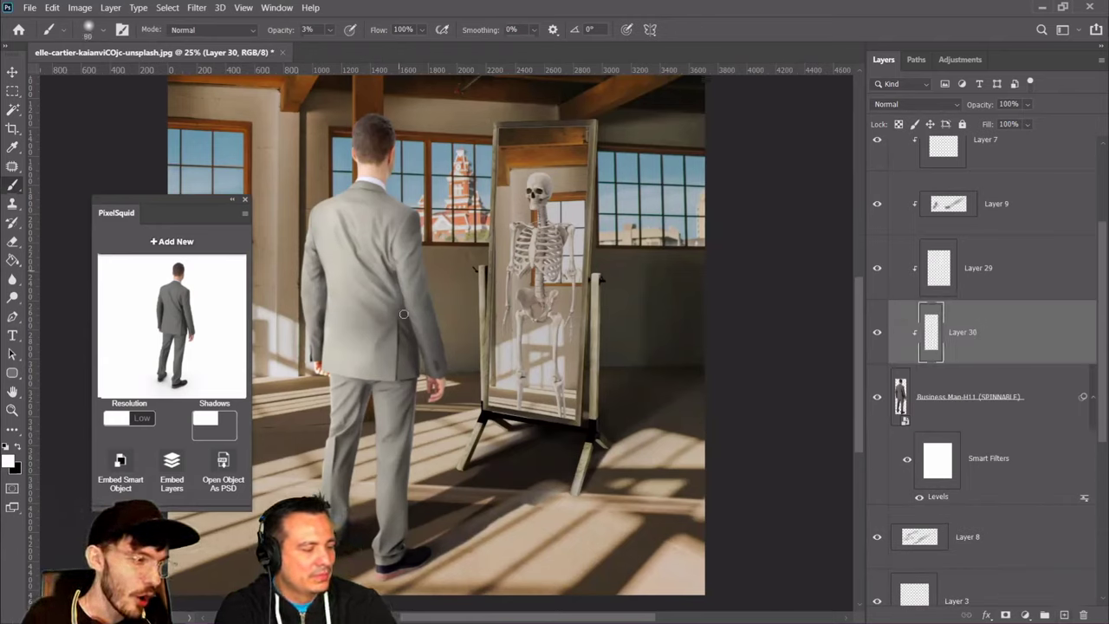
mouse_move(397, 275)
mouse_down()
mouse_move(408, 361)
mouse_move(404, 312)
mouse_up()
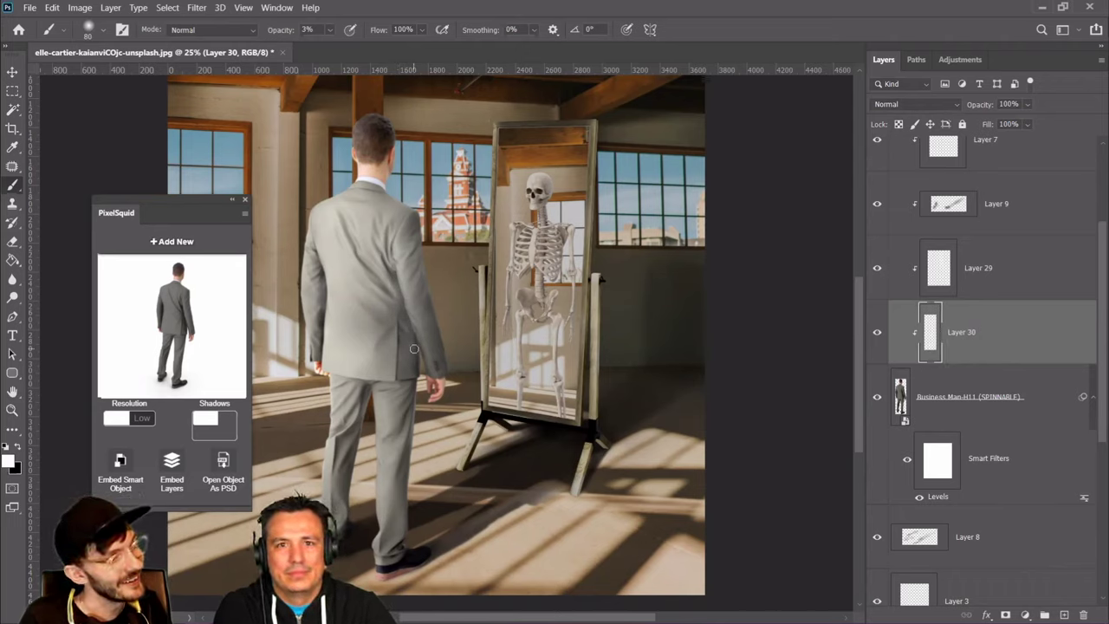
key(bracketright)
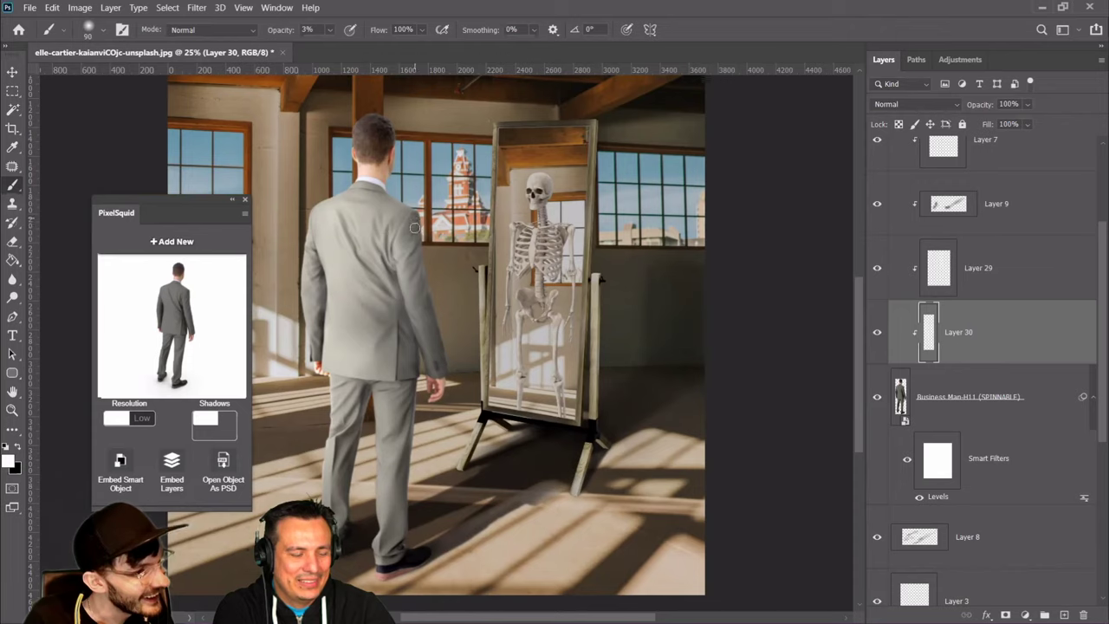
mouse_move(404, 238)
mouse_down()
mouse_move(441, 367)
mouse_move(427, 301)
mouse_up()
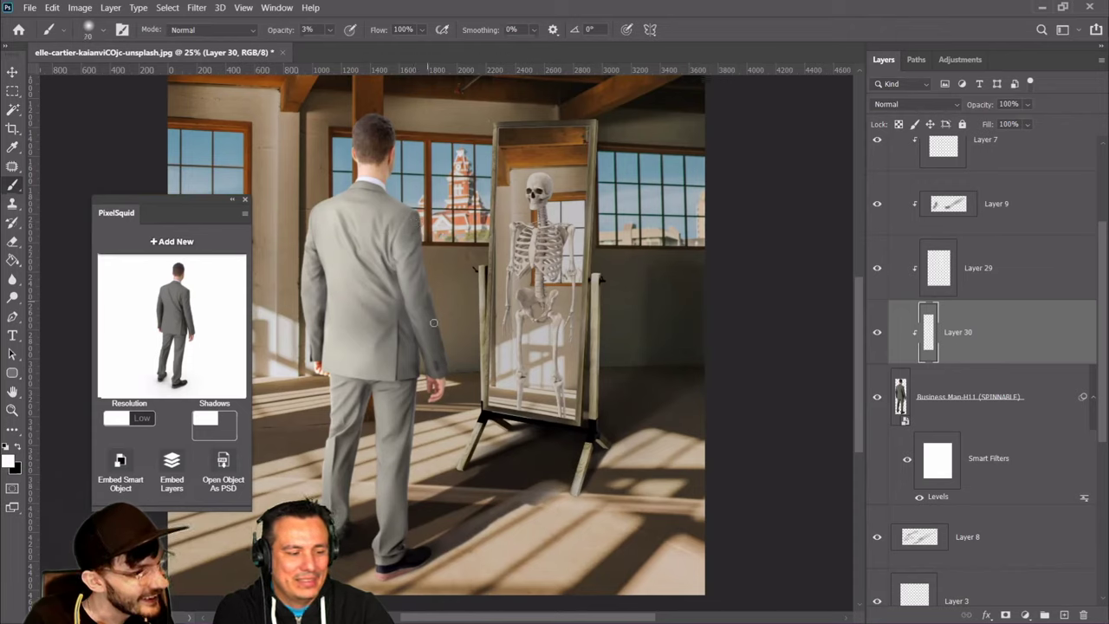
mouse_move(400, 368)
mouse_down()
mouse_move(402, 432)
mouse_move(412, 396)
mouse_up()
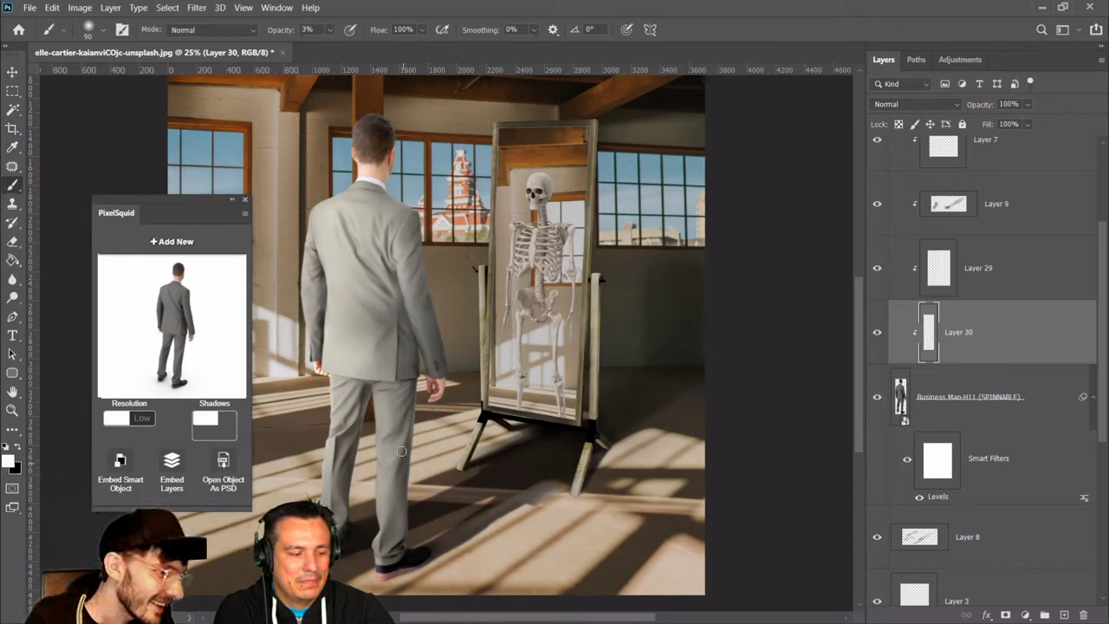
mouse_move(402, 476)
mouse_down()
mouse_move(395, 552)
mouse_move(444, 562)
mouse_up()
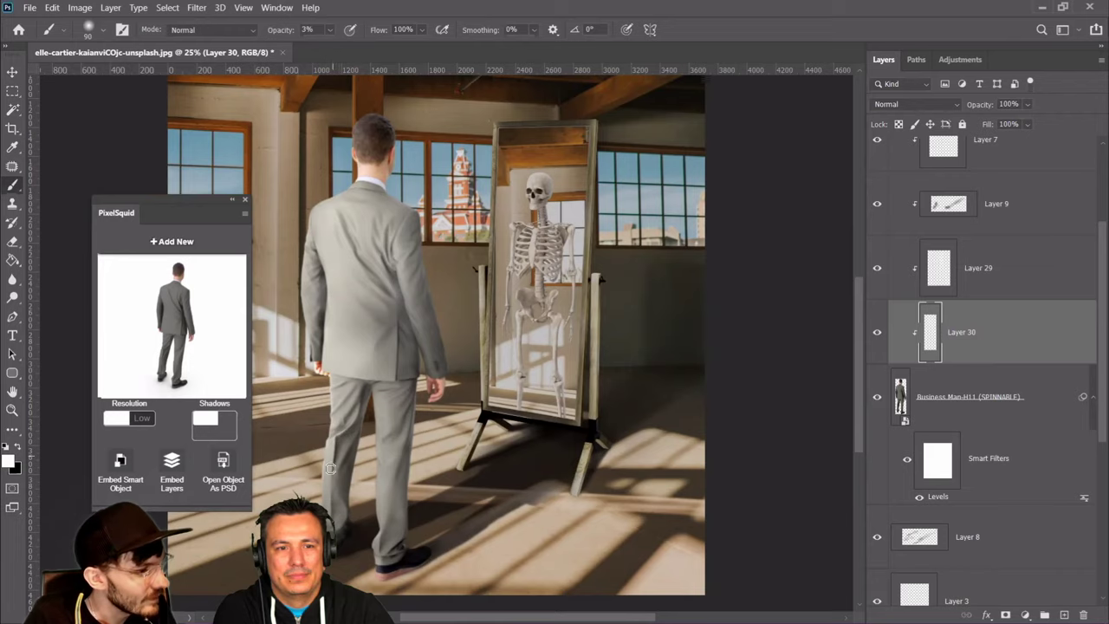
Add clipped Layer 31 and paint faint black shadow near his neck and collar
click(994, 399)
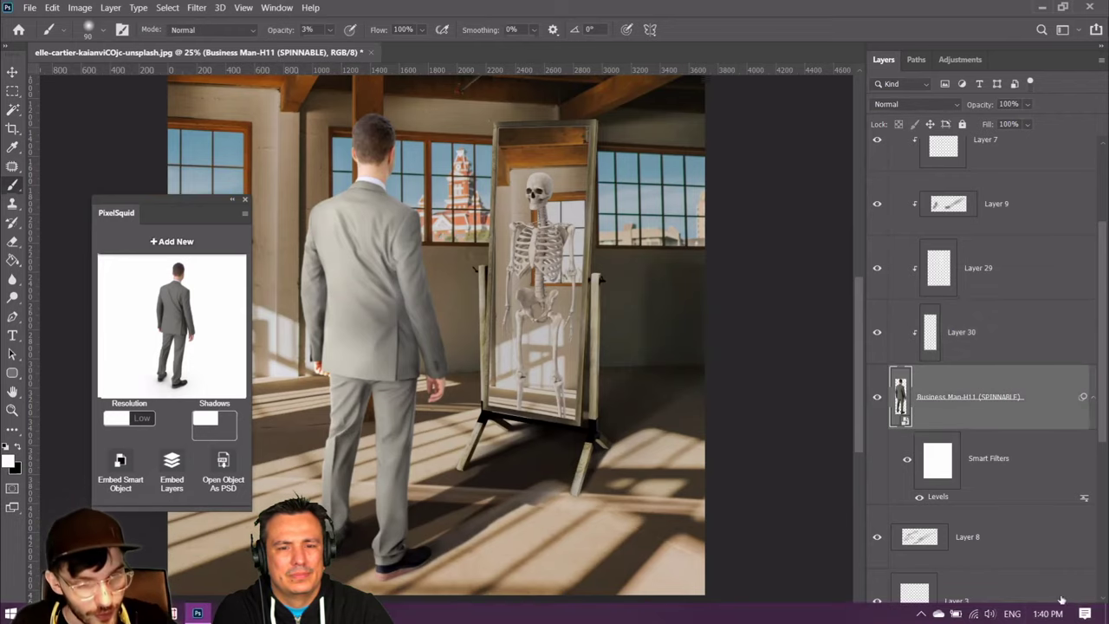
click(1064, 614)
click(19, 447)
drag(402, 162, 390, 188)
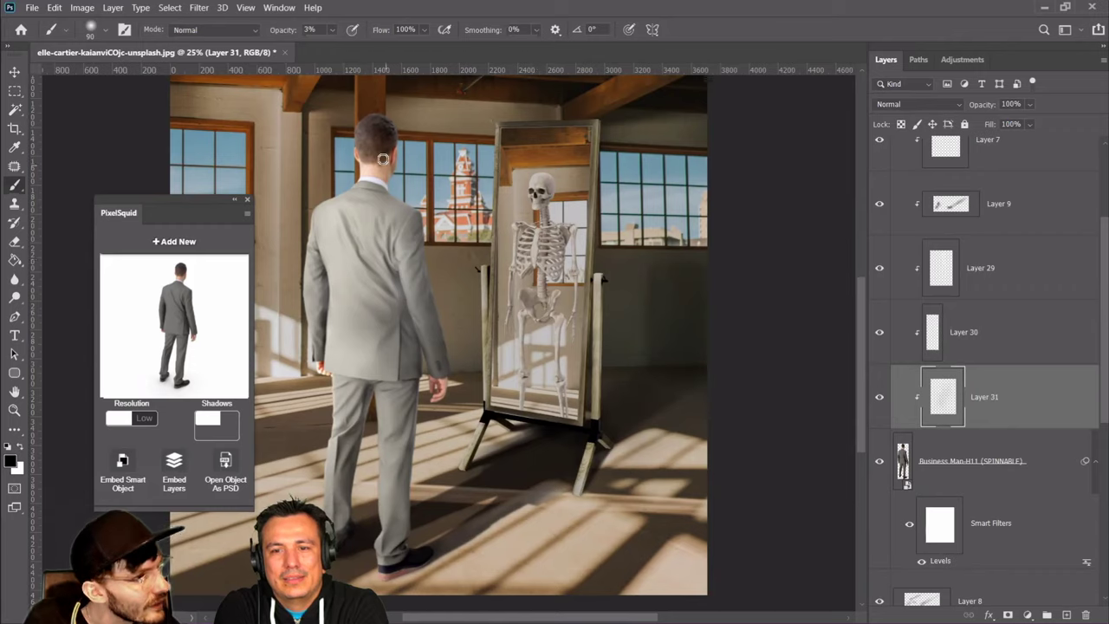
Brush faint black shading down his side, legs and shoe on Layer 31, brush size 70–90
mouse_move(440, 423)
mouse_down()
mouse_move(416, 380)
mouse_move(420, 349)
mouse_up()
key(bracketleft)
key(bracketleft)
key(bracketright)
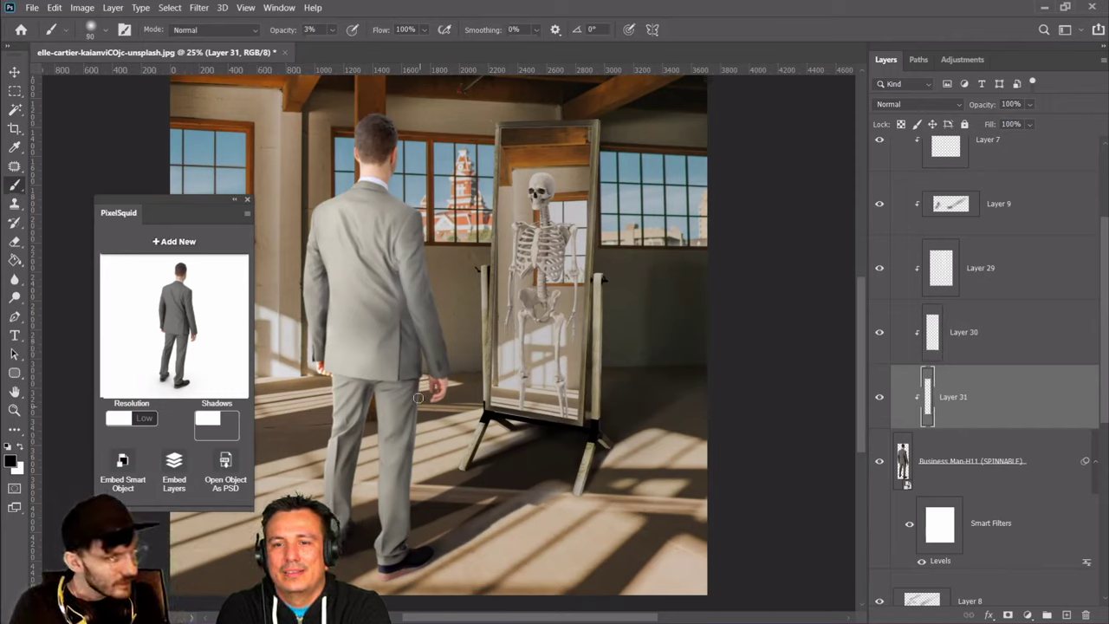
drag(413, 408, 410, 433)
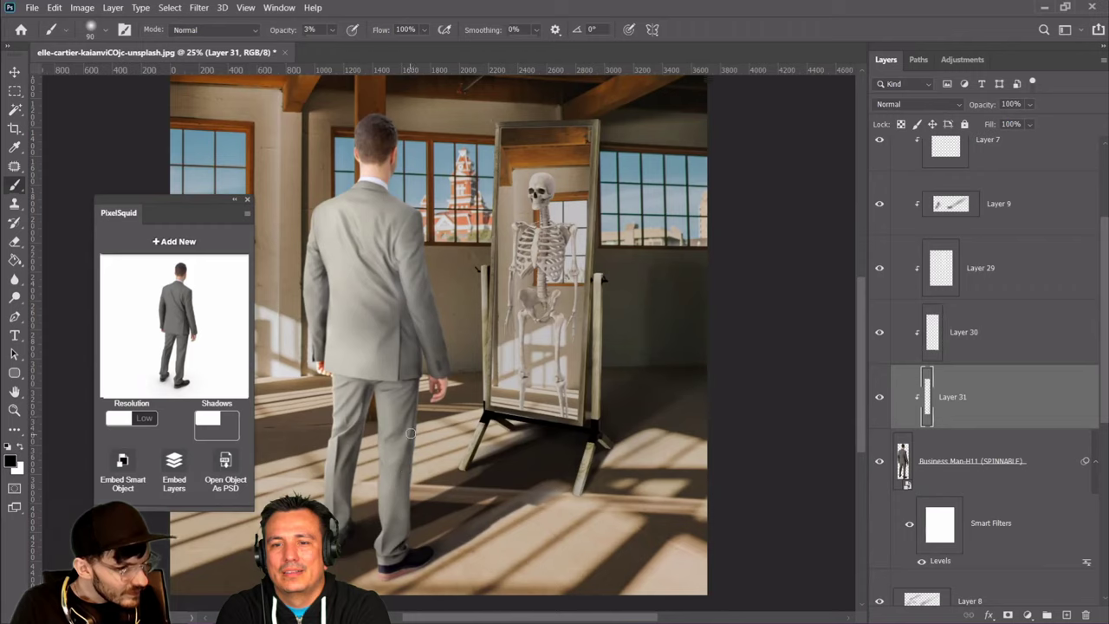
drag(406, 500, 420, 411)
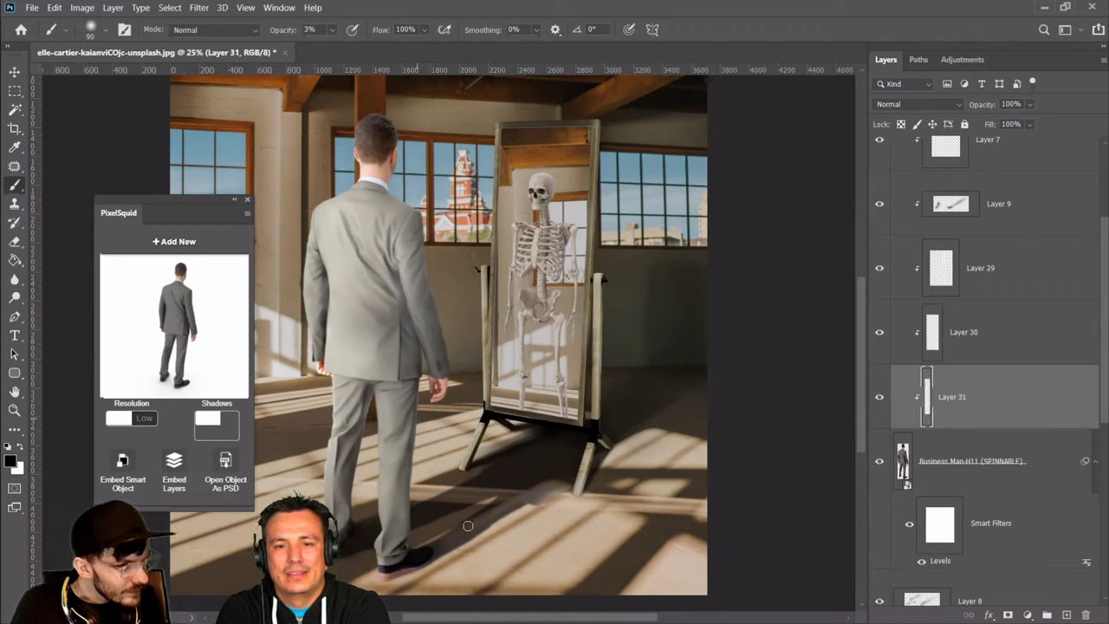
click(880, 396)
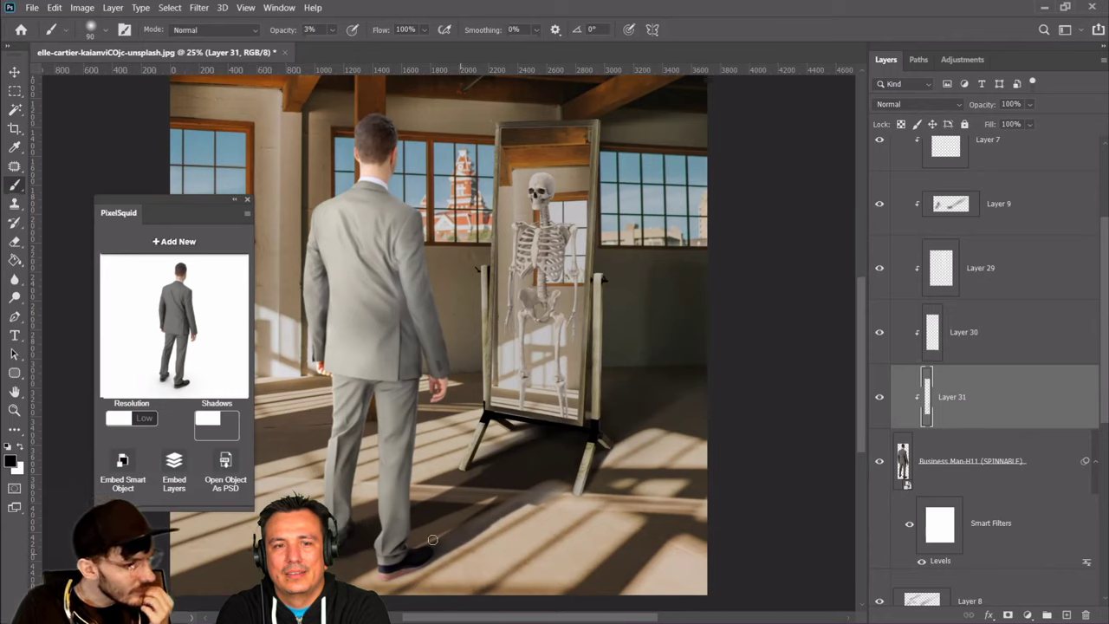
drag(410, 510, 413, 547)
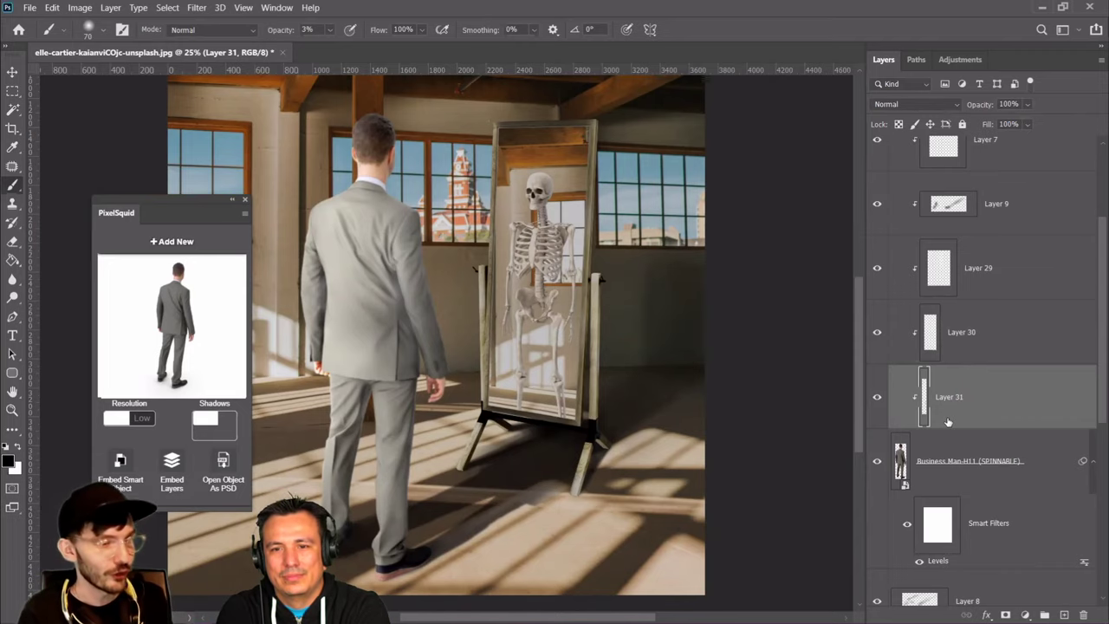
click(12, 71)
scroll(1008, 403, up, 2)
scroll(1008, 402, down, 8)
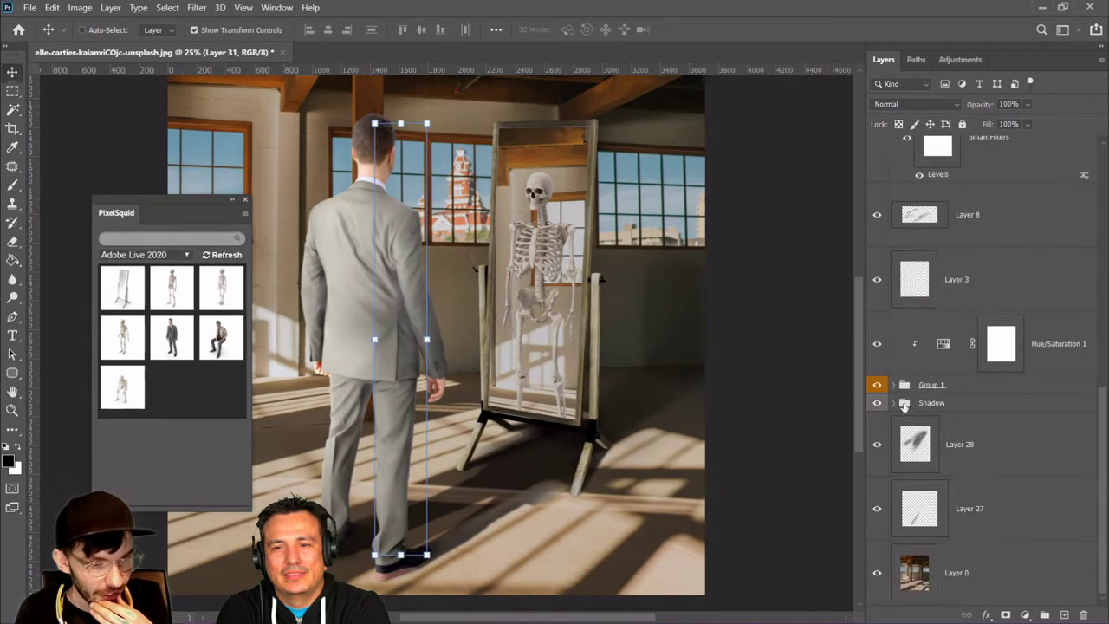
Select the Malvern mirror layer in Group 1, discarding a stray new Hue/Saturation adjustment
click(893, 385)
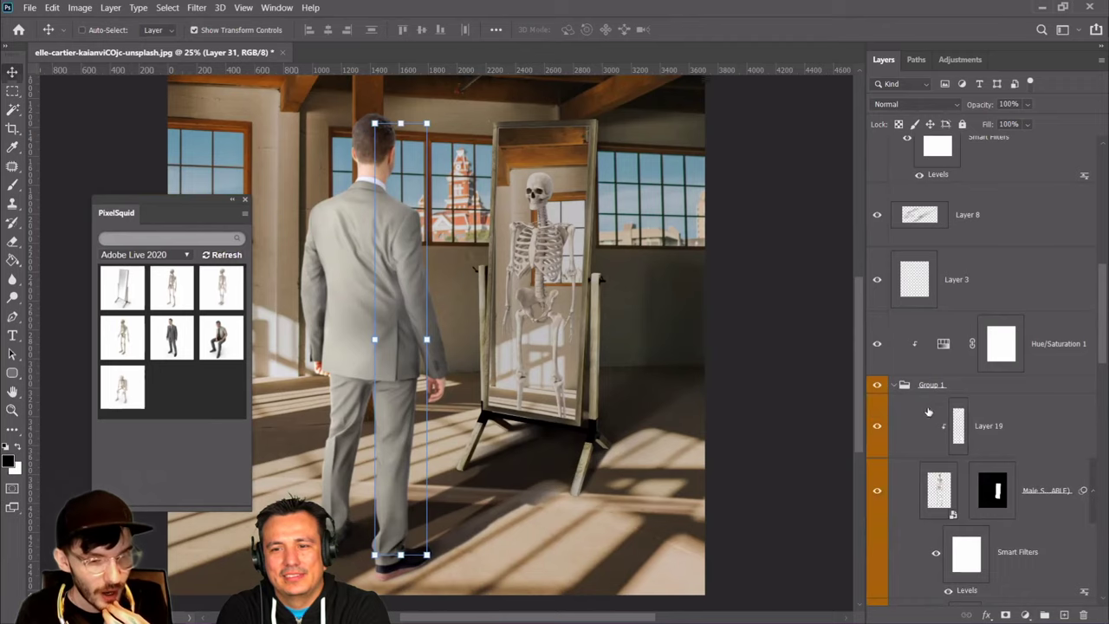
scroll(953, 425, down, 5)
scroll(953, 425, down, 10)
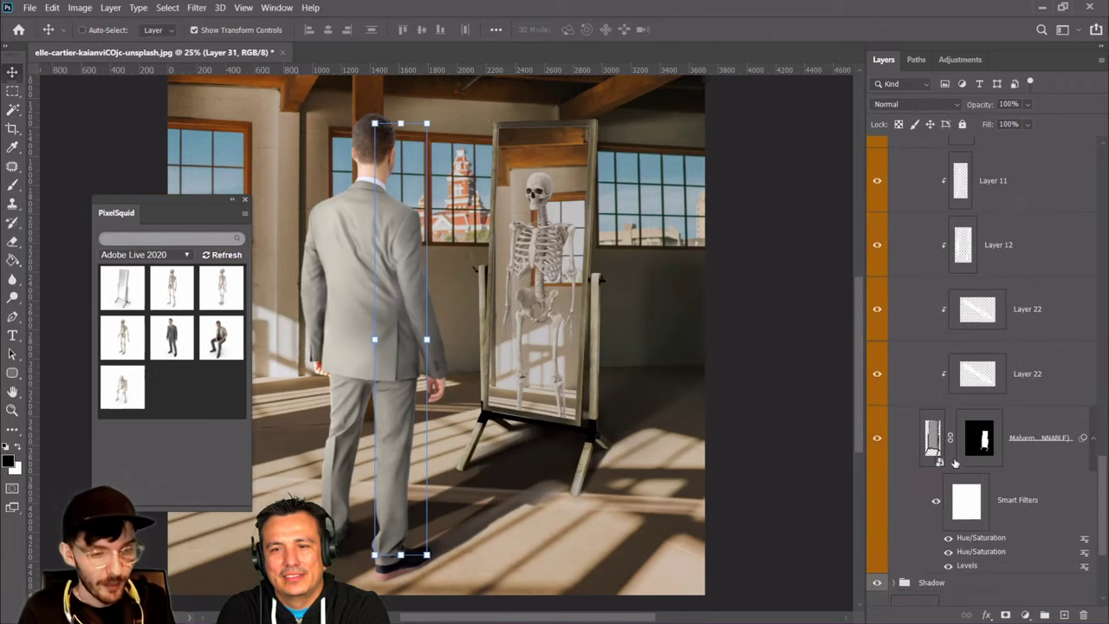
click(929, 433)
click(80, 7)
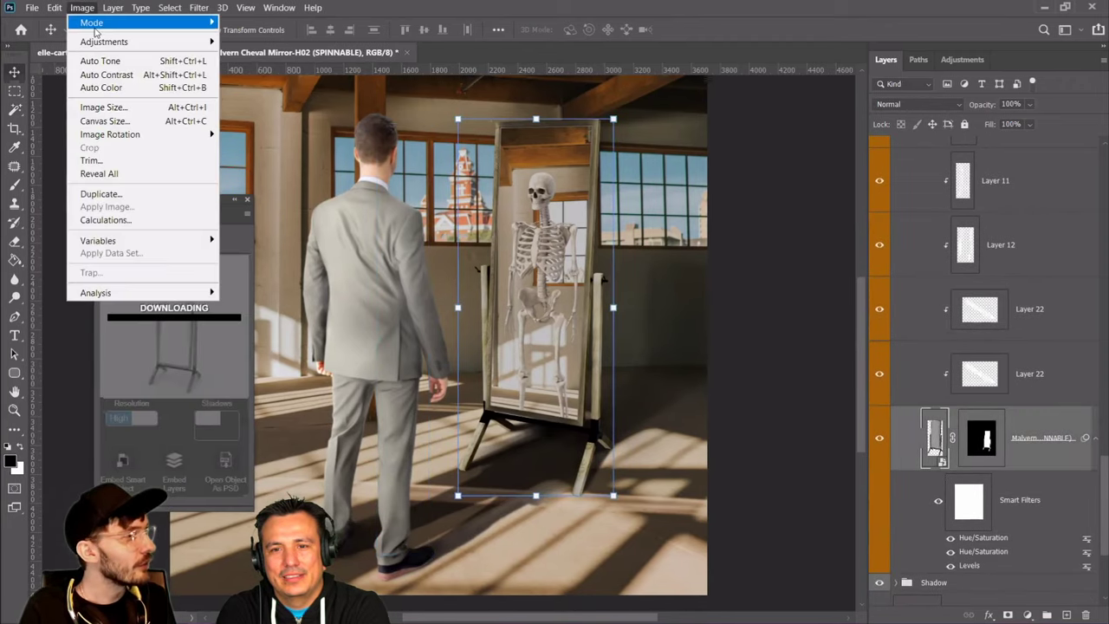
mouse_move(102, 42)
click(255, 113)
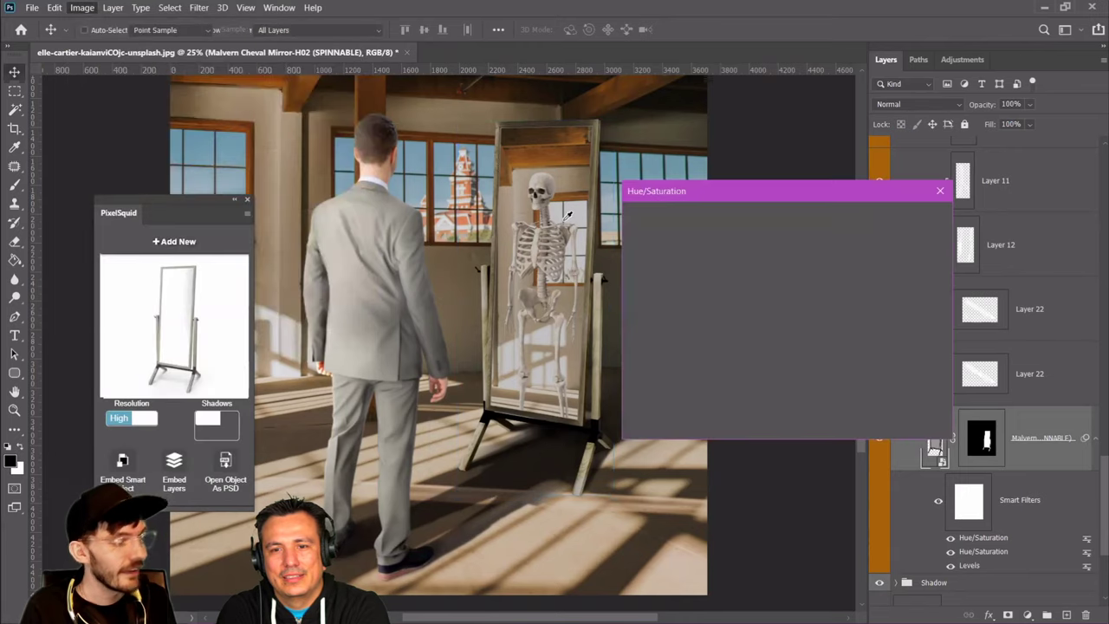
click(916, 243)
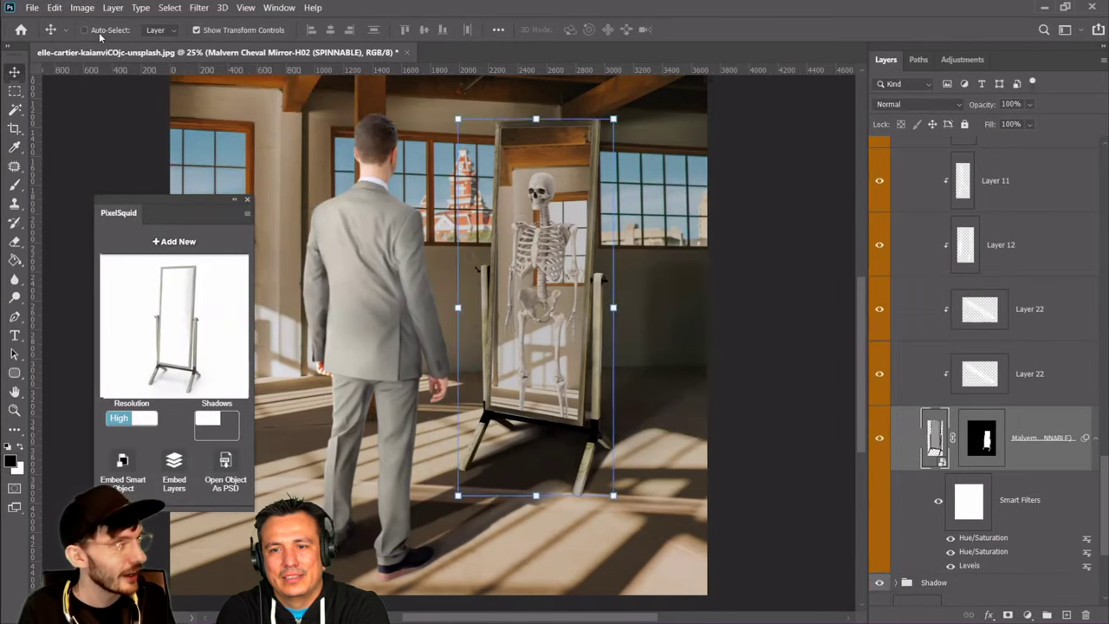
click(55, 8)
click(71, 26)
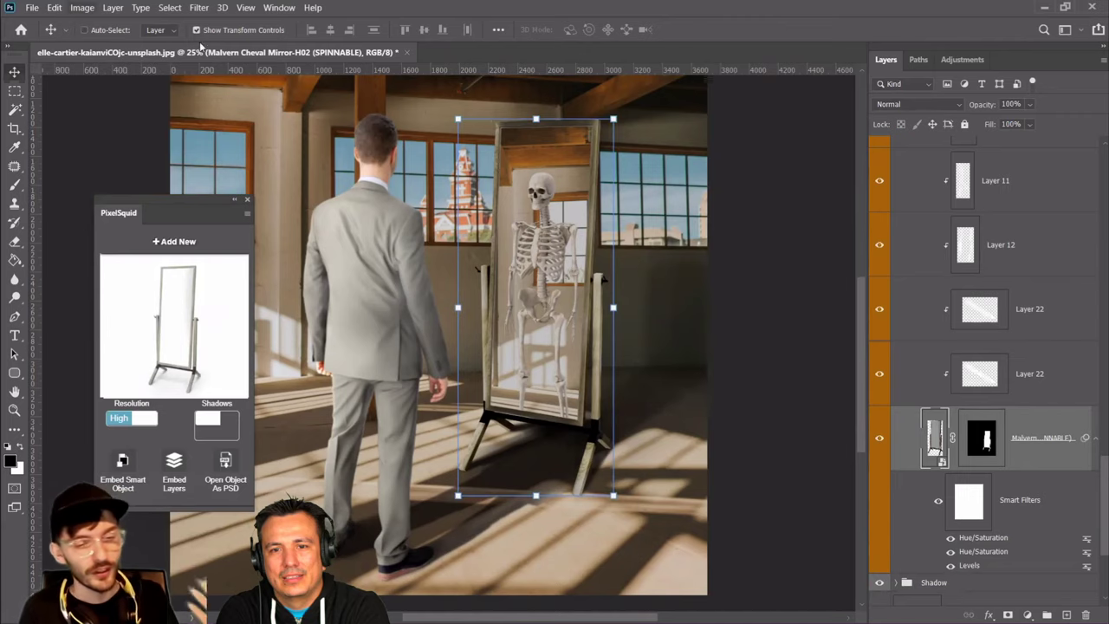
Set the mirror's existing Hue/Saturation smart filter Lightness to -43
double_click(976, 538)
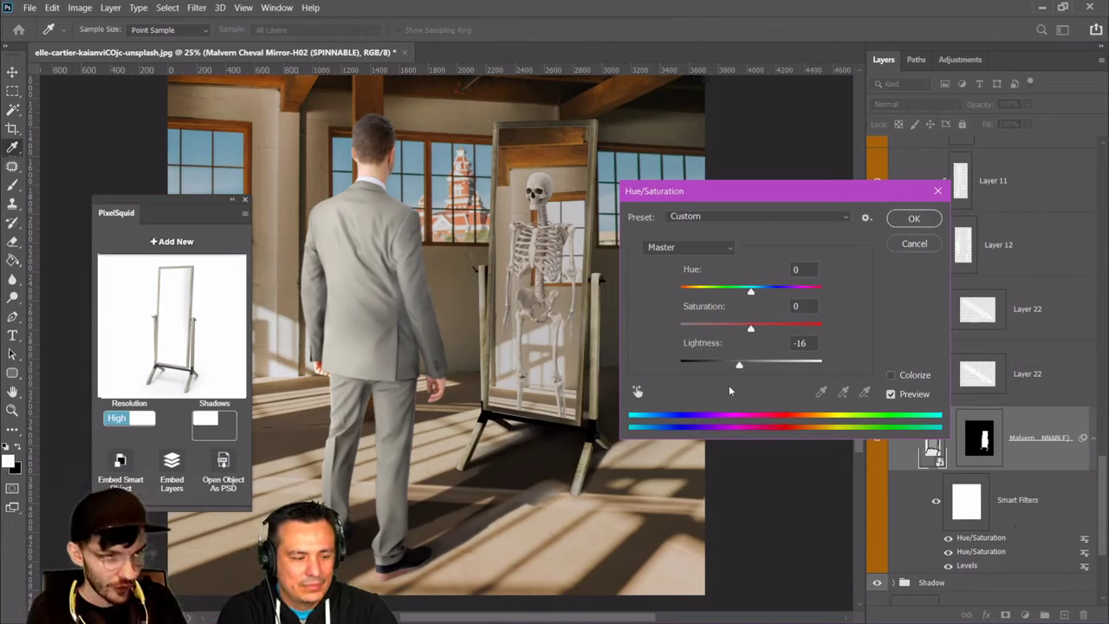
drag(734, 365, 718, 364)
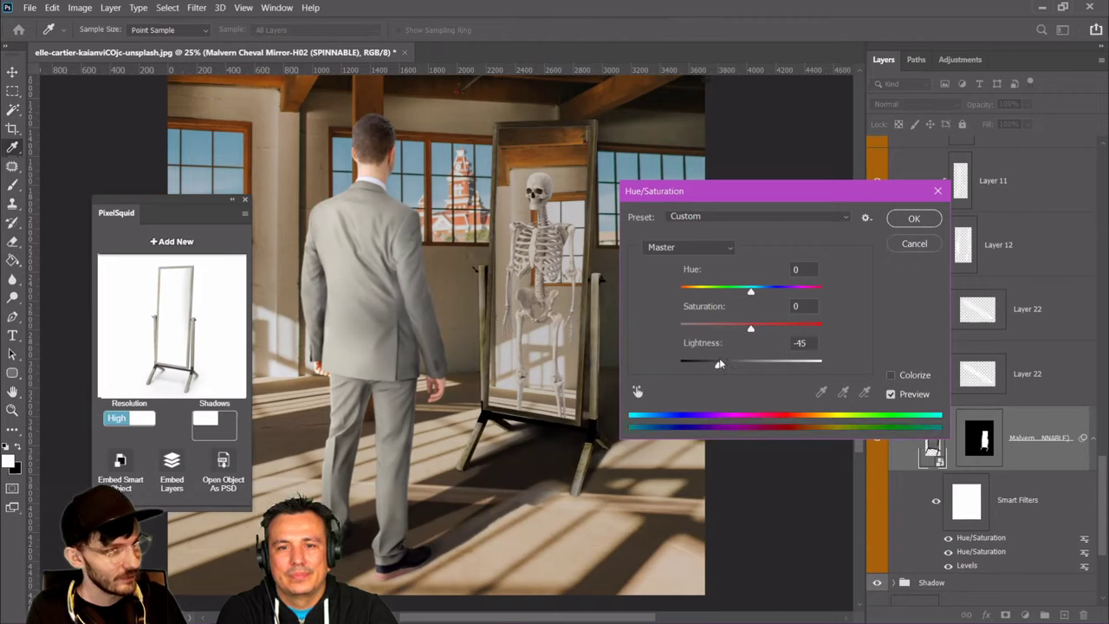
drag(721, 364, 720, 364)
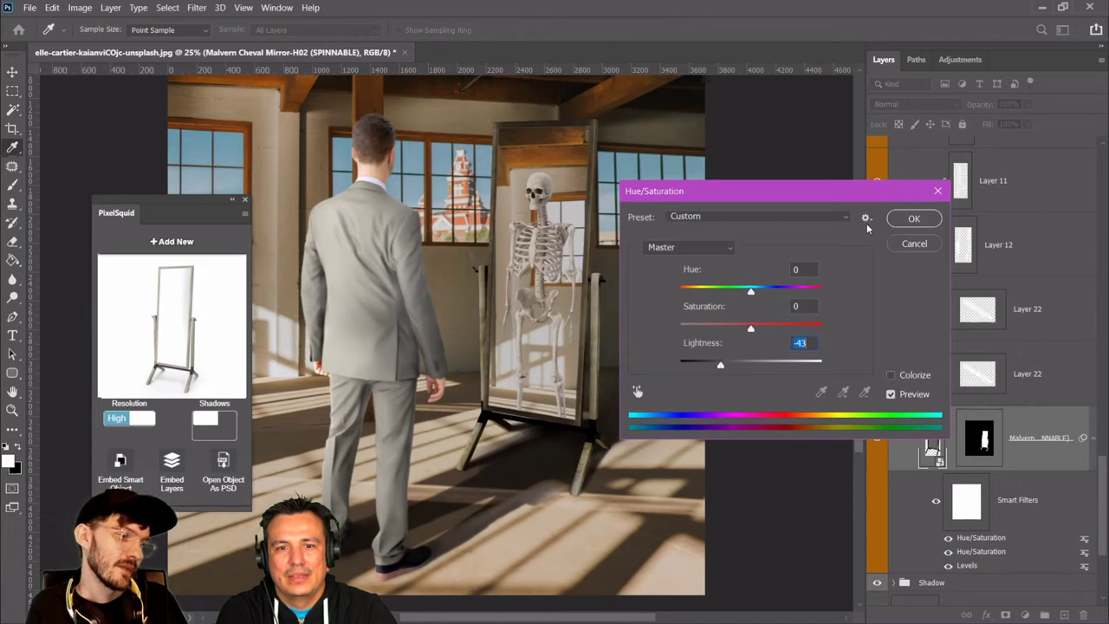
click(914, 217)
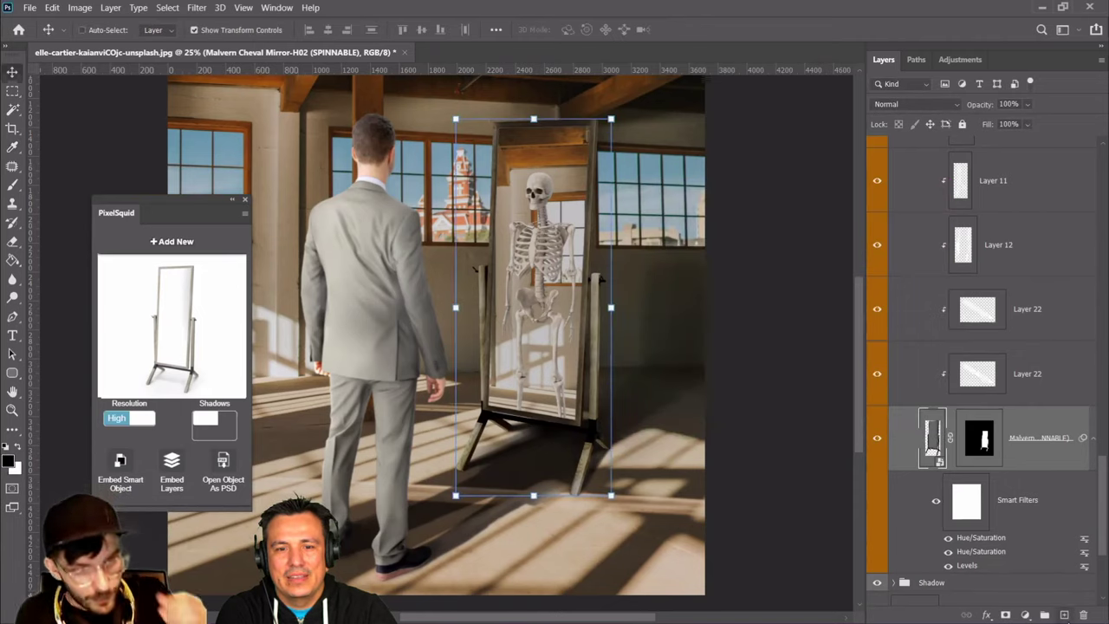
Create new Layer 32 above Layer 2 and move it above Layer 4
scroll(1019, 483, down, 5)
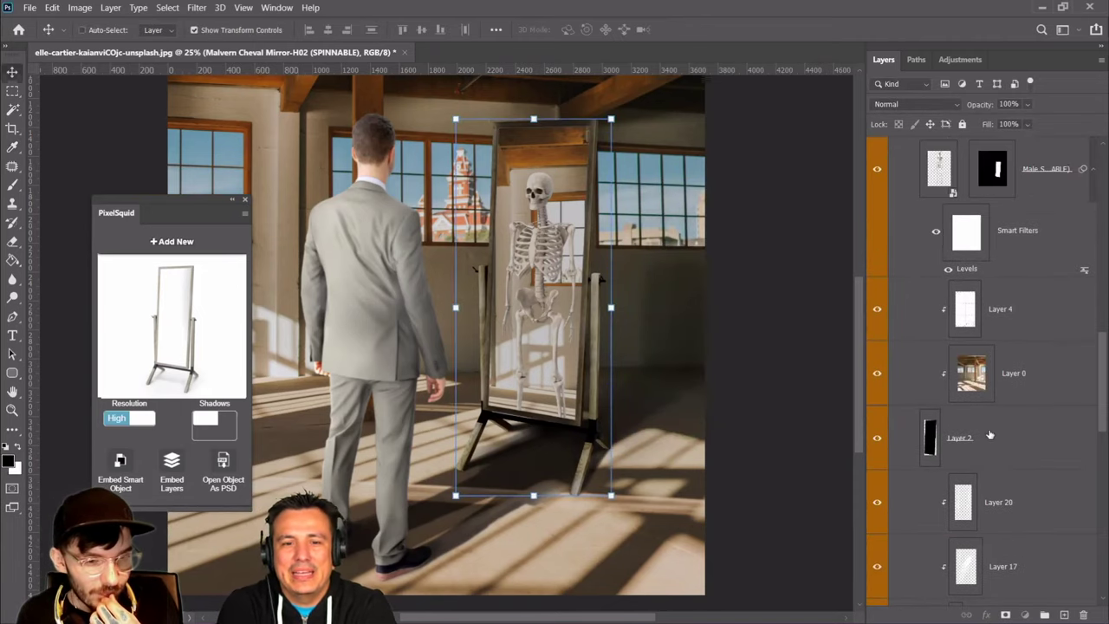
click(993, 438)
click(1064, 615)
drag(964, 446, 979, 286)
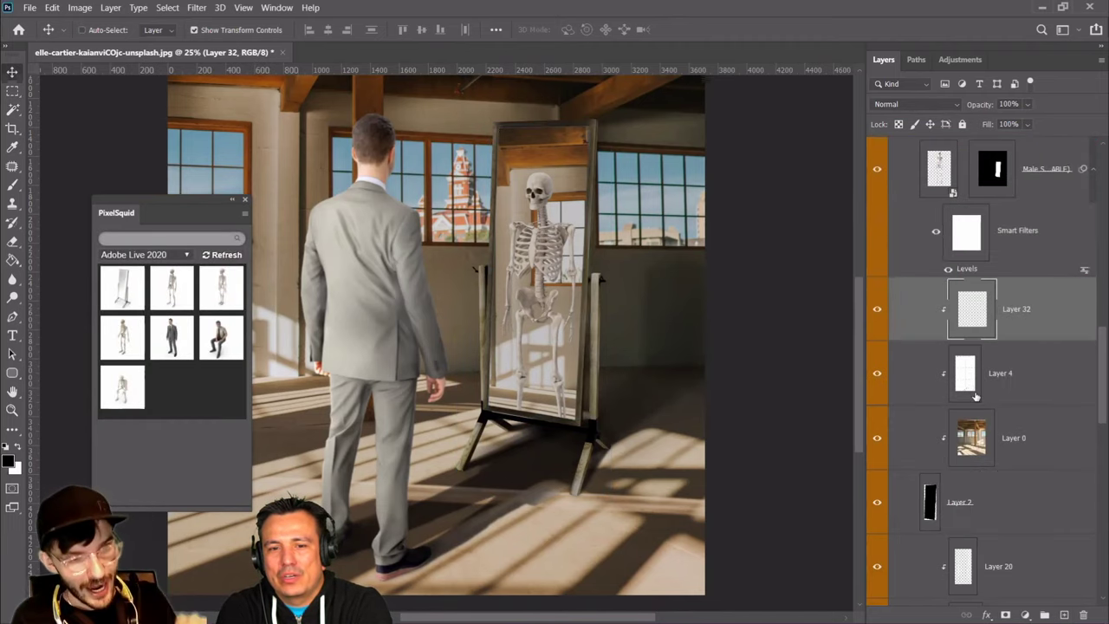
scroll(979, 420, up, 3)
Fill Layer 32 with white and move it just above Layer 19
click(13, 259)
click(21, 447)
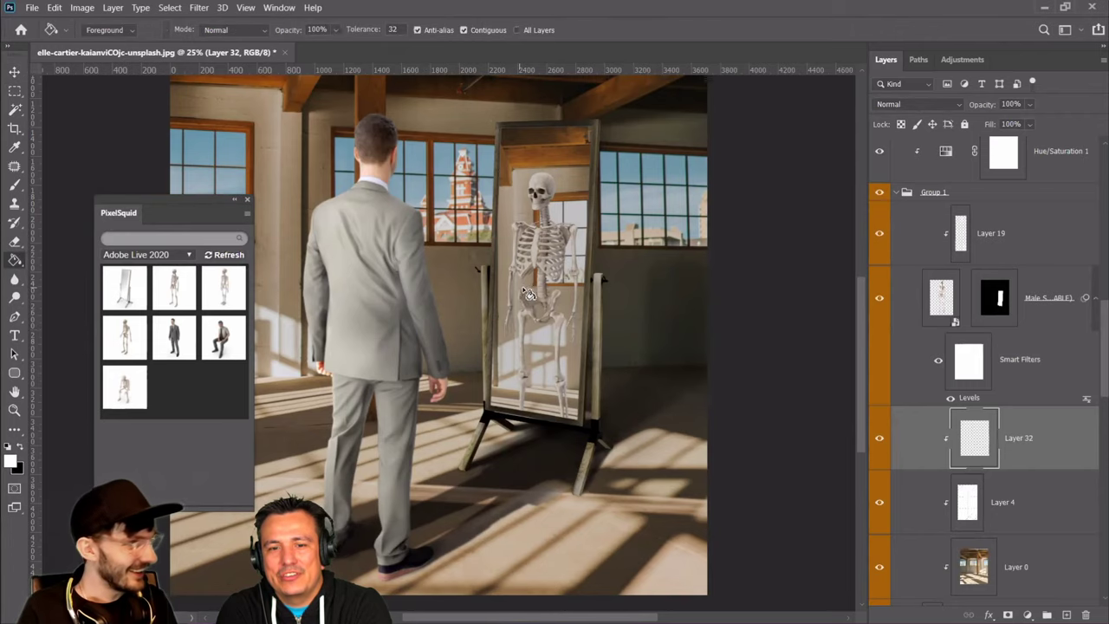
click(681, 329)
drag(972, 436, 984, 217)
scroll(1010, 346, down, 2)
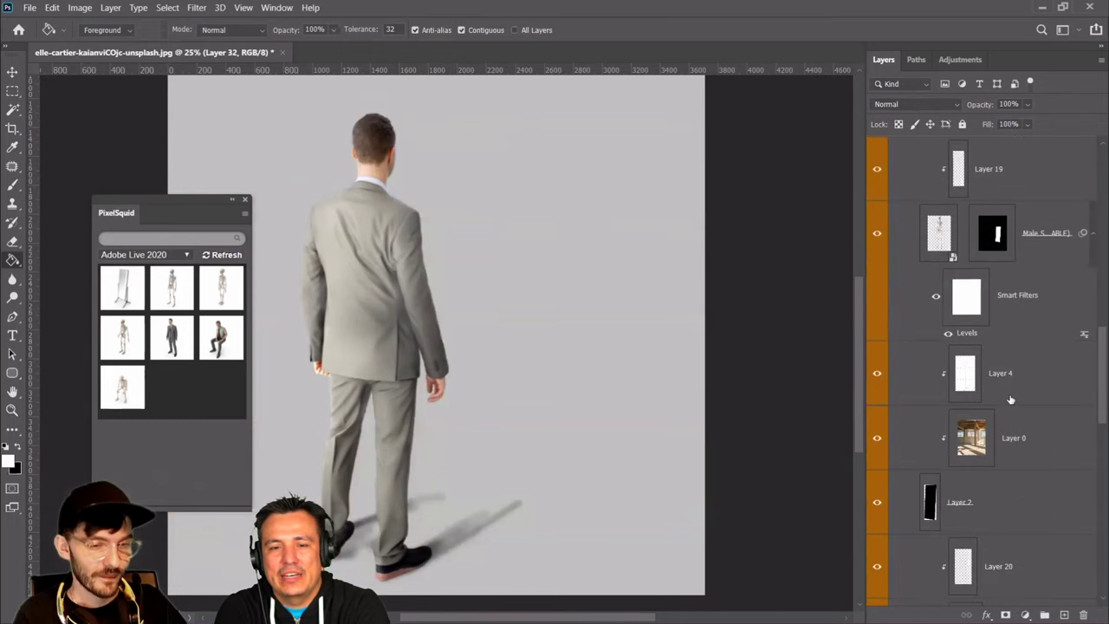
scroll(1003, 378, up, 1)
Copy the skeleton's mask onto Layer 32 and set its opacity to 28%, comparing on and off
drag(994, 301, 998, 172)
click(945, 169)
click(1028, 104)
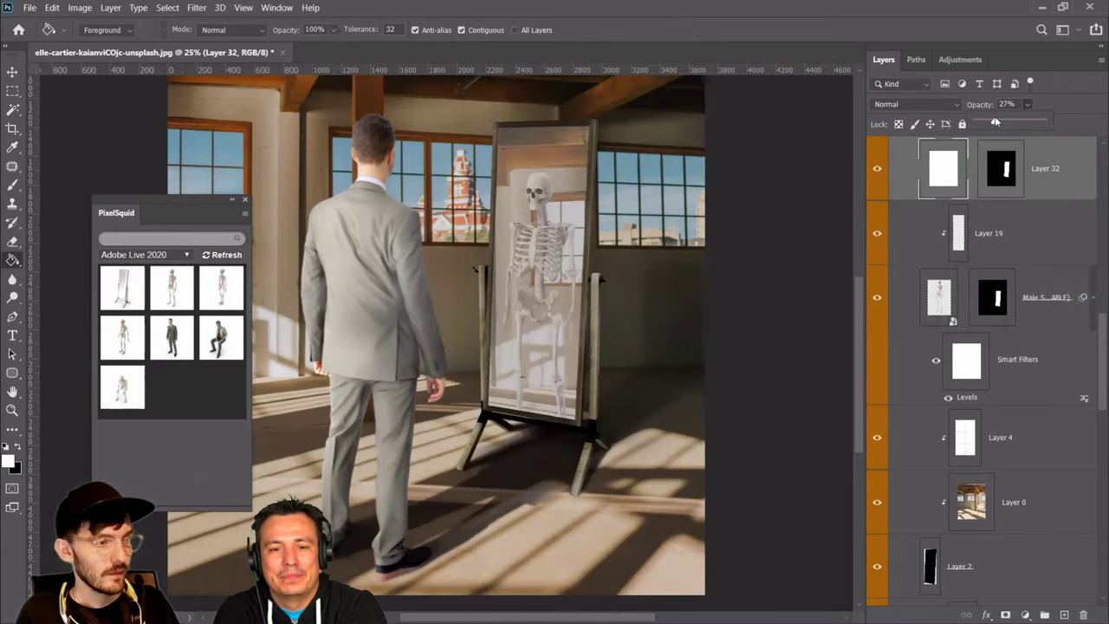
drag(995, 121, 995, 121)
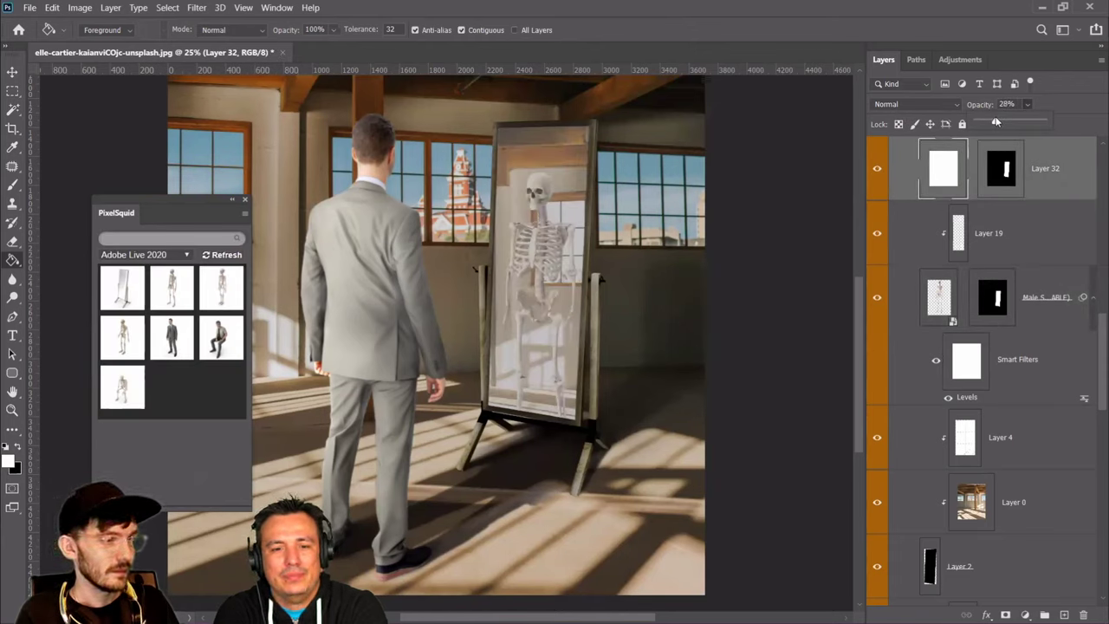
click(880, 167)
click(880, 167)
click(881, 166)
click(881, 166)
click(881, 165)
Check the blend mode list without changing it and zoom to 33.3% on the mirror
right_click(518, 208)
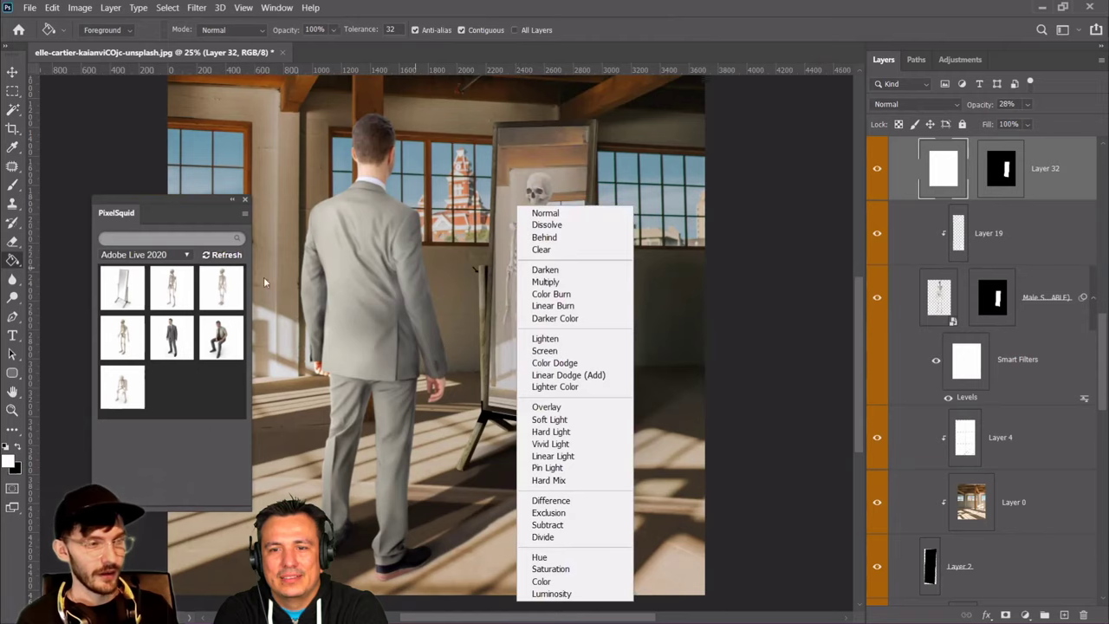
click(12, 411)
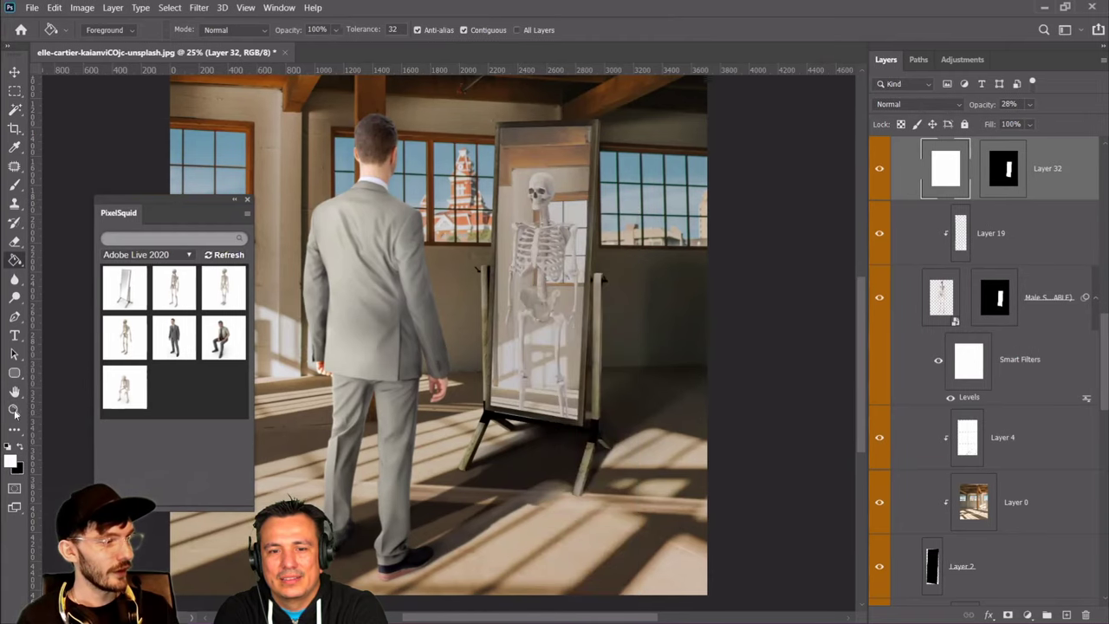
click(14, 410)
click(471, 322)
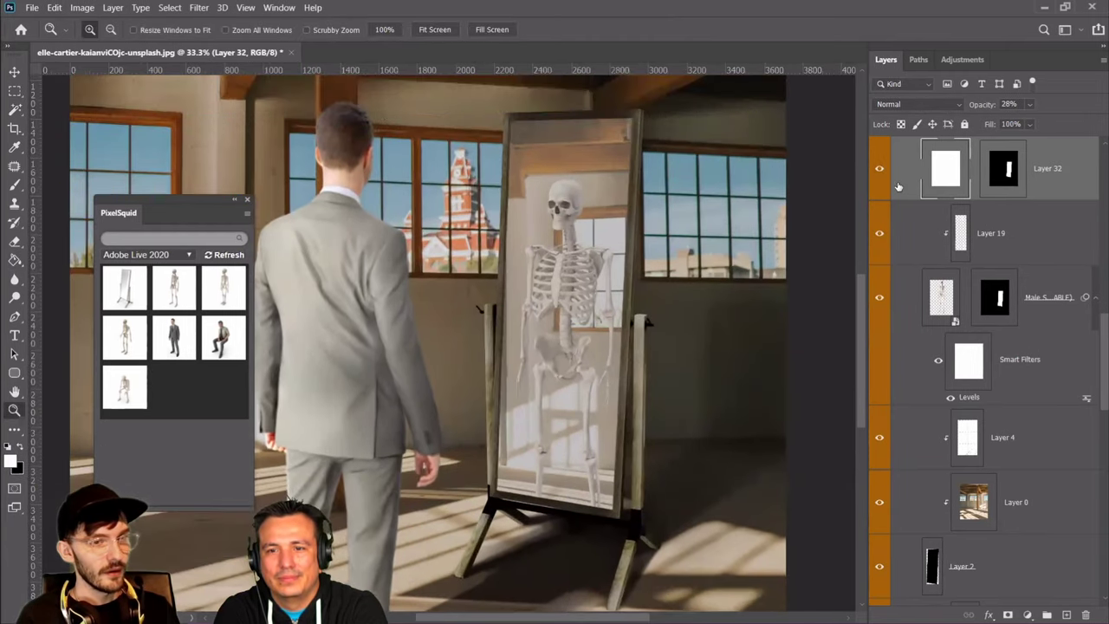
Set Layer 32's opacity to 20% and toggle it on and off to compare
click(879, 168)
click(879, 168)
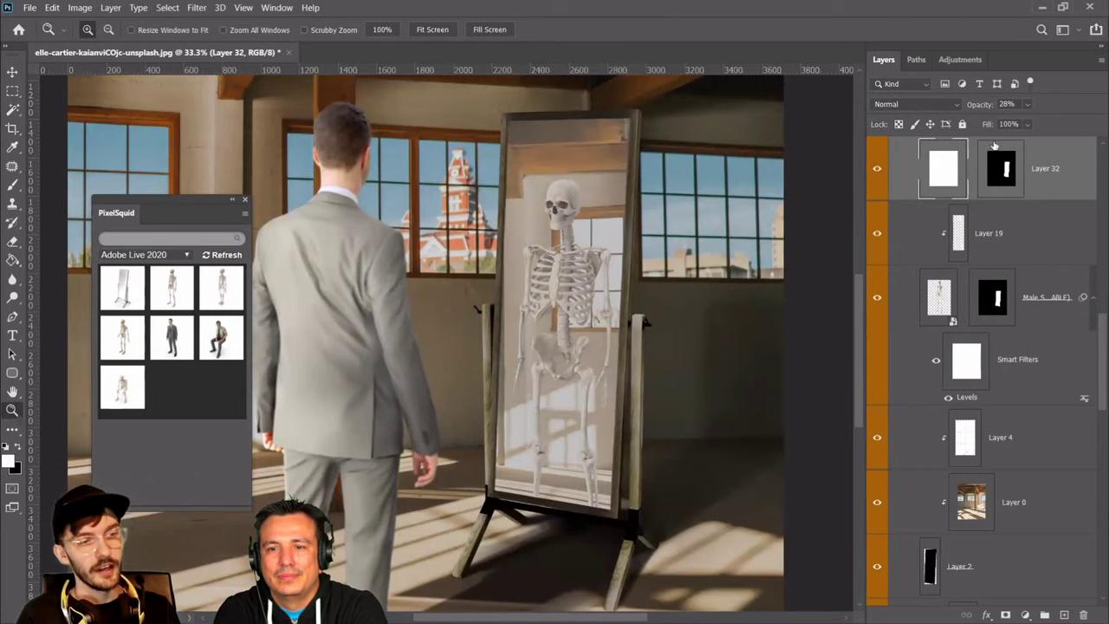
click(1027, 105)
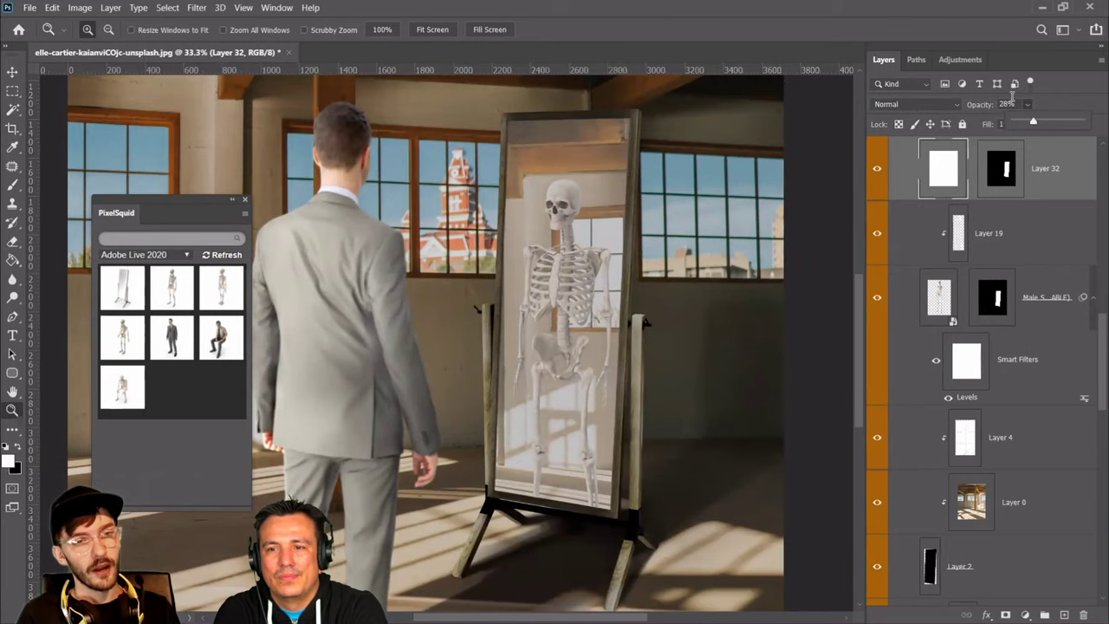
click(1006, 104)
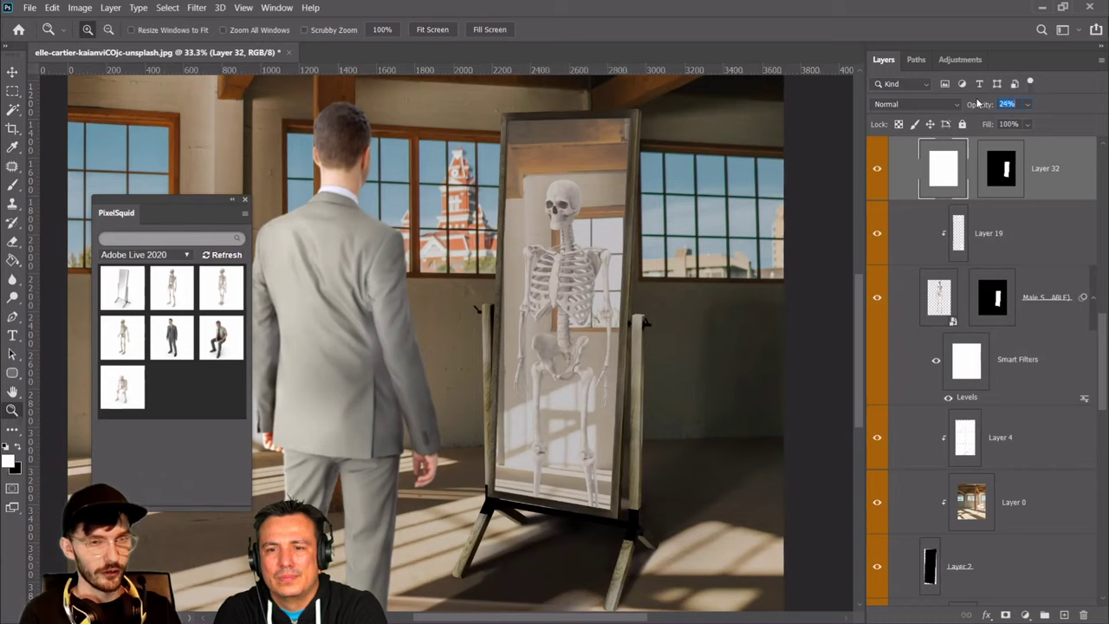
click(877, 180)
click(877, 180)
click(877, 180)
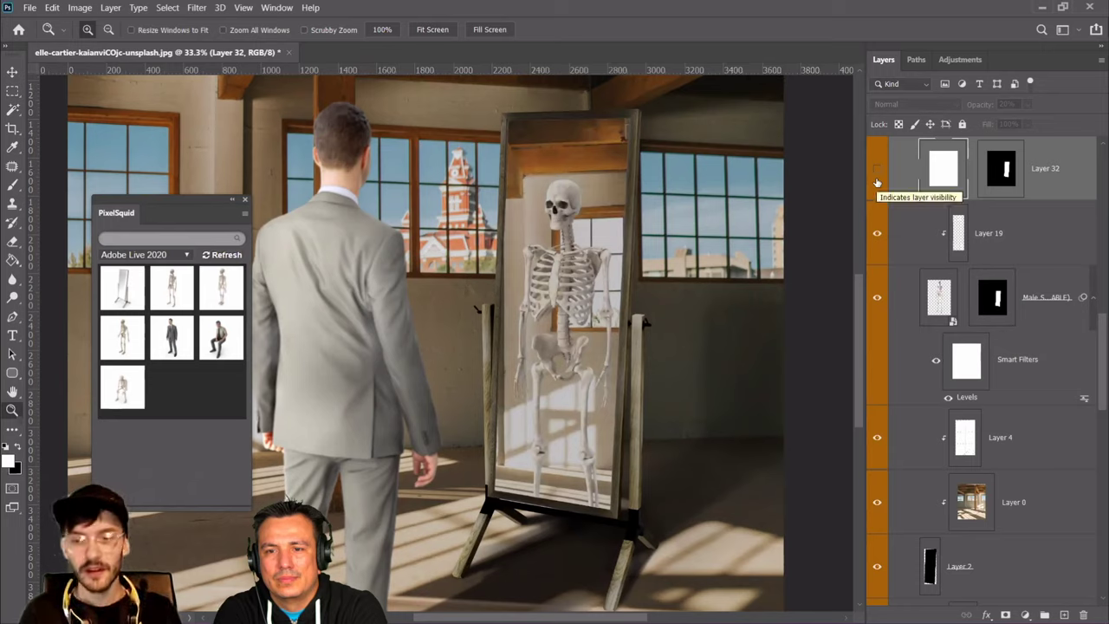
click(877, 180)
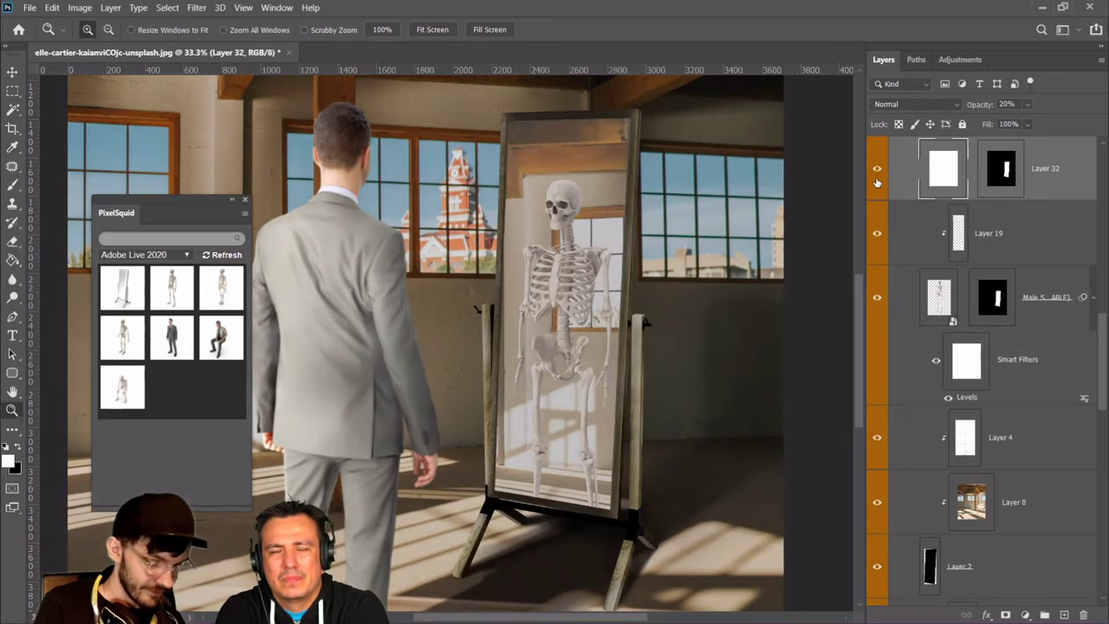
Zoom out to judge the whole composite, then back in to 25%
key(ctrl+minus)
key(ctrl+minus)
key(ctrl+plus)
key(ctrl+minus)
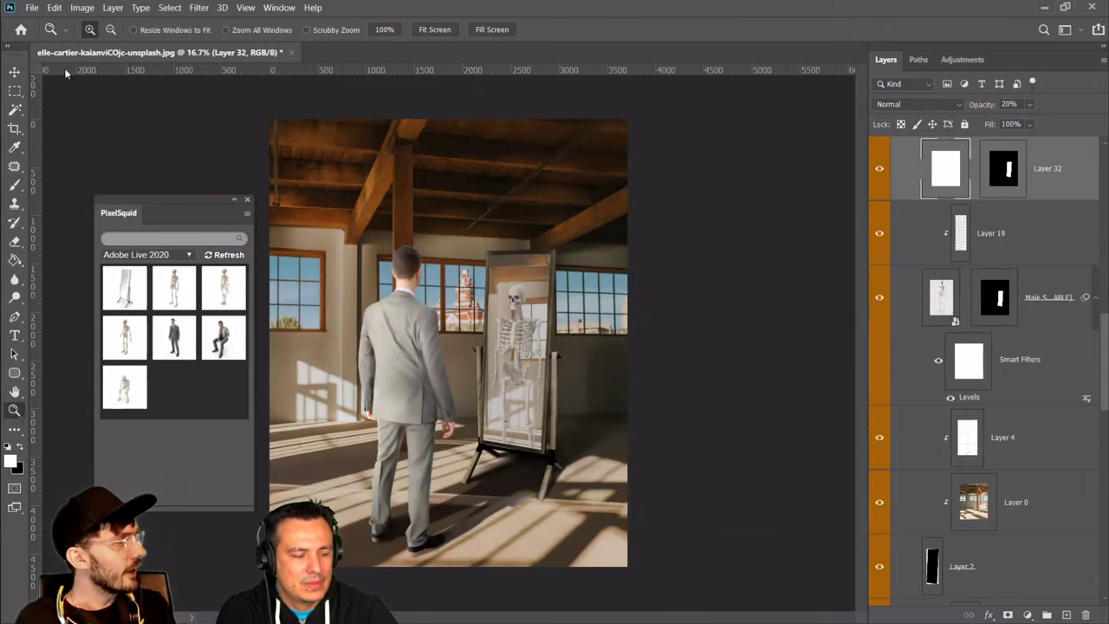
key(ctrl+plus)
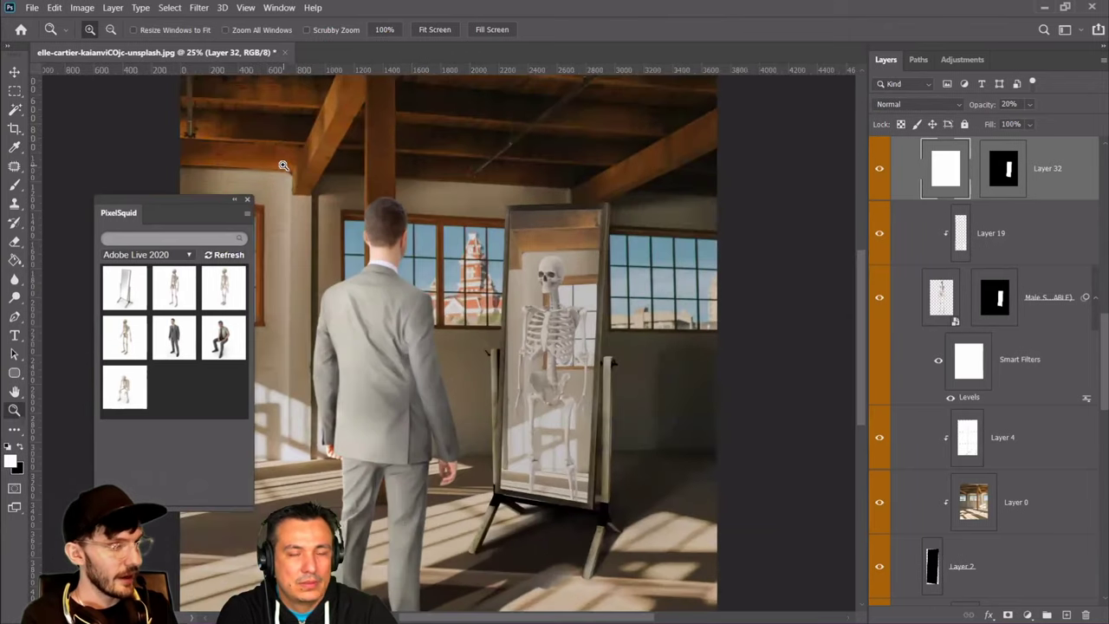
Group the orange layers into Group 1 and stamp all visible layers into new Layer 5
scroll(954, 467, down, 5)
scroll(982, 472, down, 1)
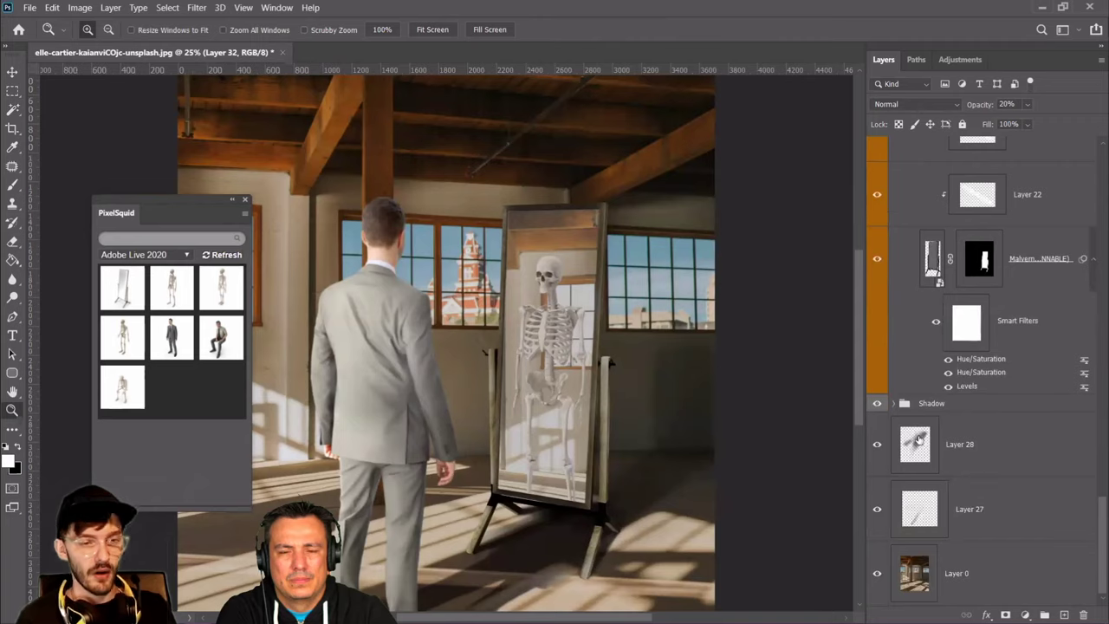
scroll(921, 306, up, 4)
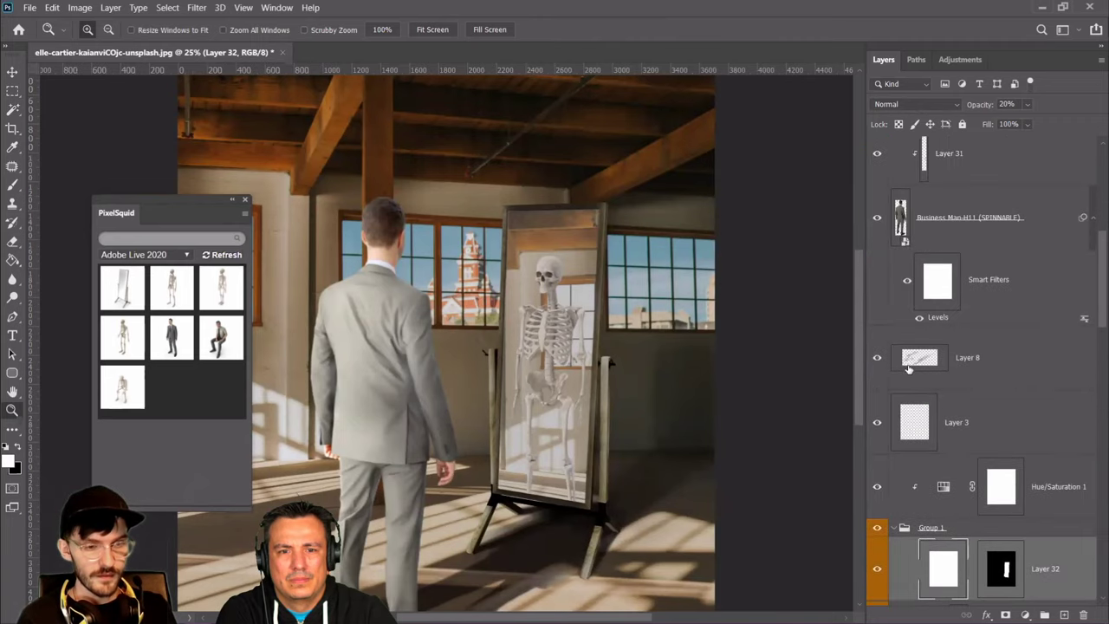
key(ctrl+g)
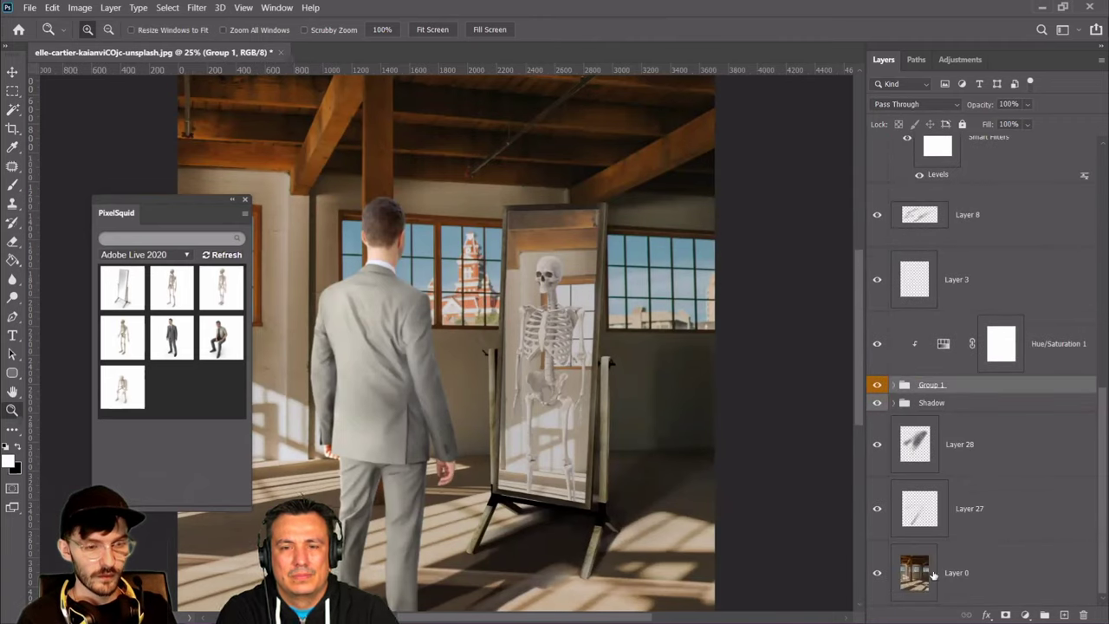
click(936, 576)
scroll(959, 454, up, 5)
shift+click(937, 172)
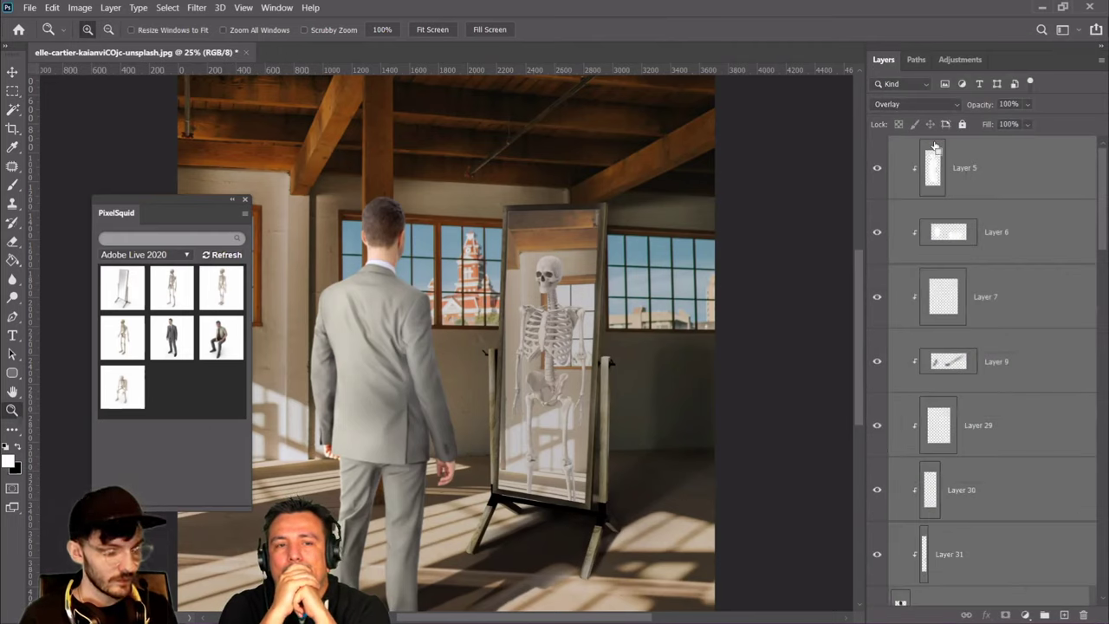
key(ctrl+alt+shift+e)
Crop the merged image to the full canvas, deleting pixels outside it
click(14, 128)
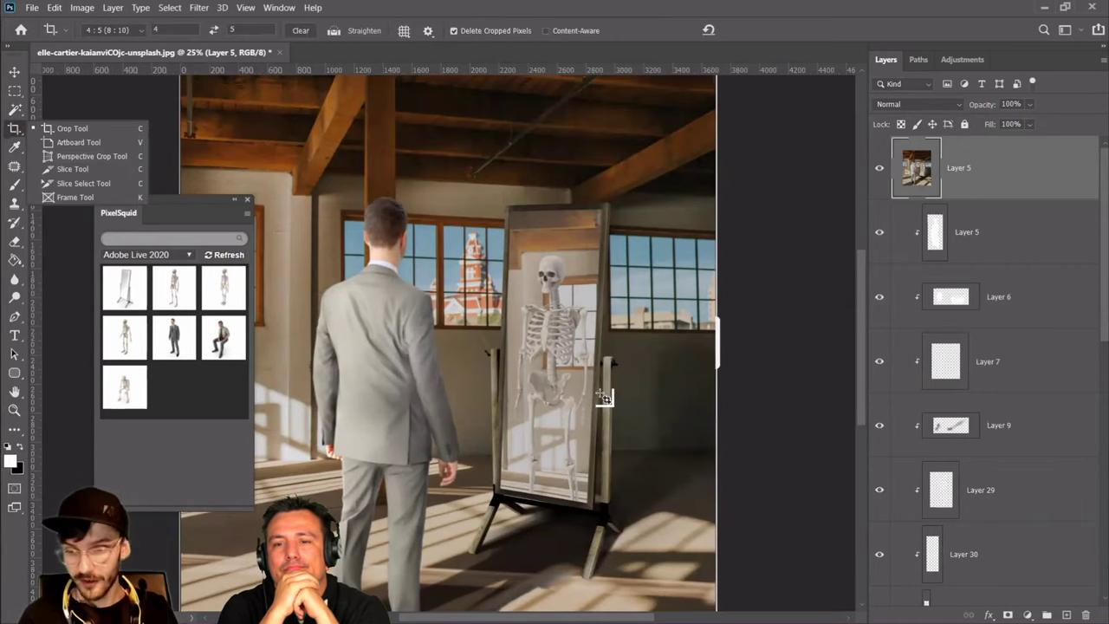
key(ctrl+minus)
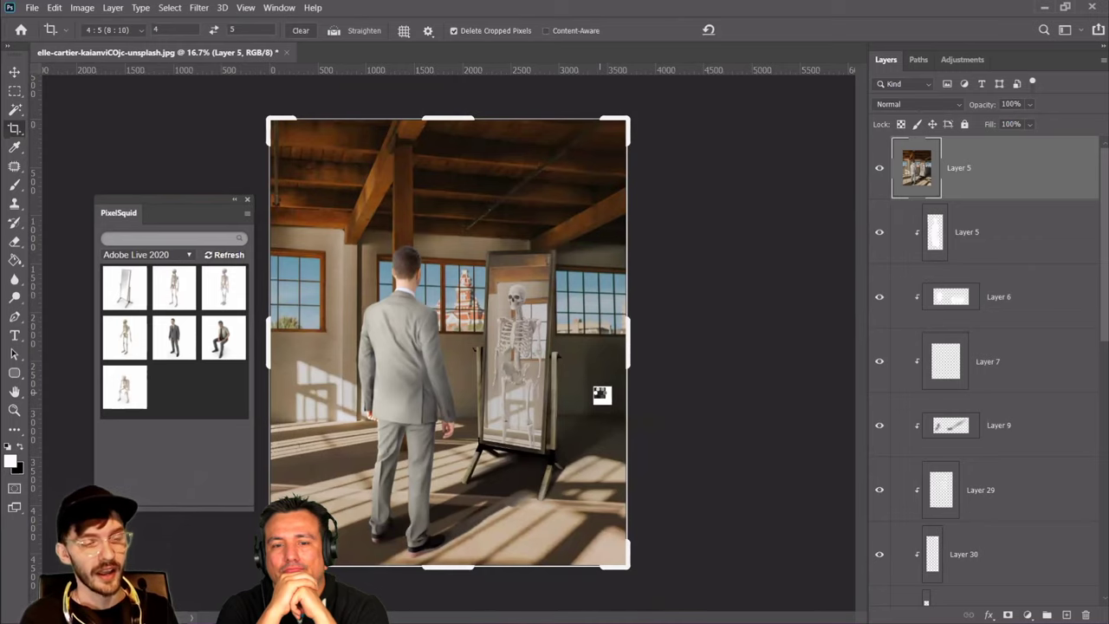
click(602, 395)
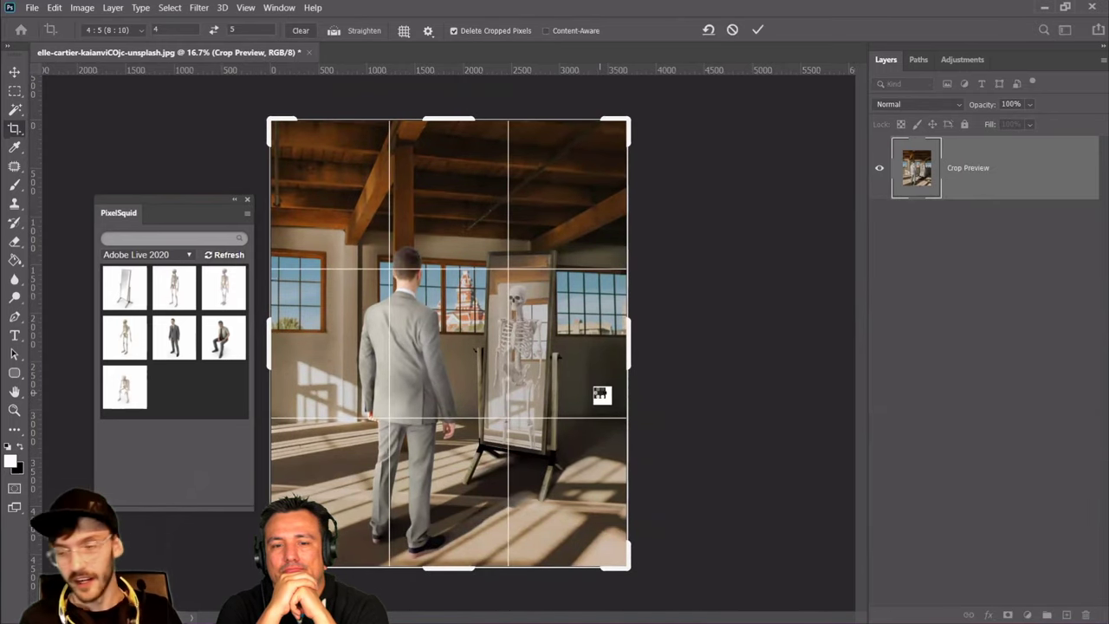
key(Return)
click(14, 72)
click(169, 8)
mouse_move(193, 9)
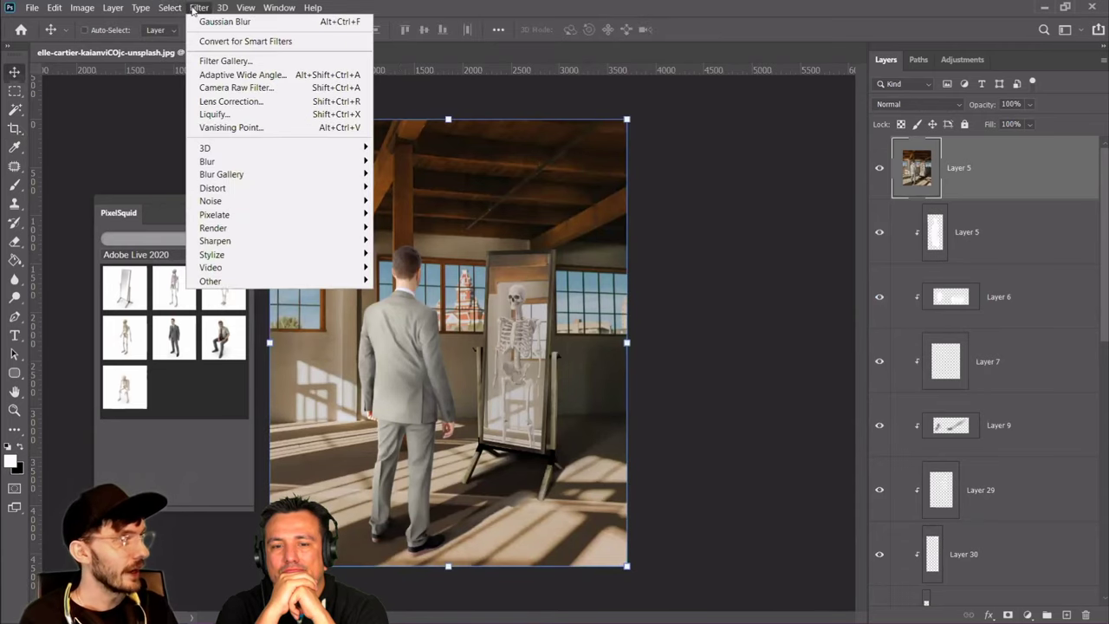
Convert Layer 5 for Smart Filters and toggle its visibility to compare
click(291, 43)
click(564, 246)
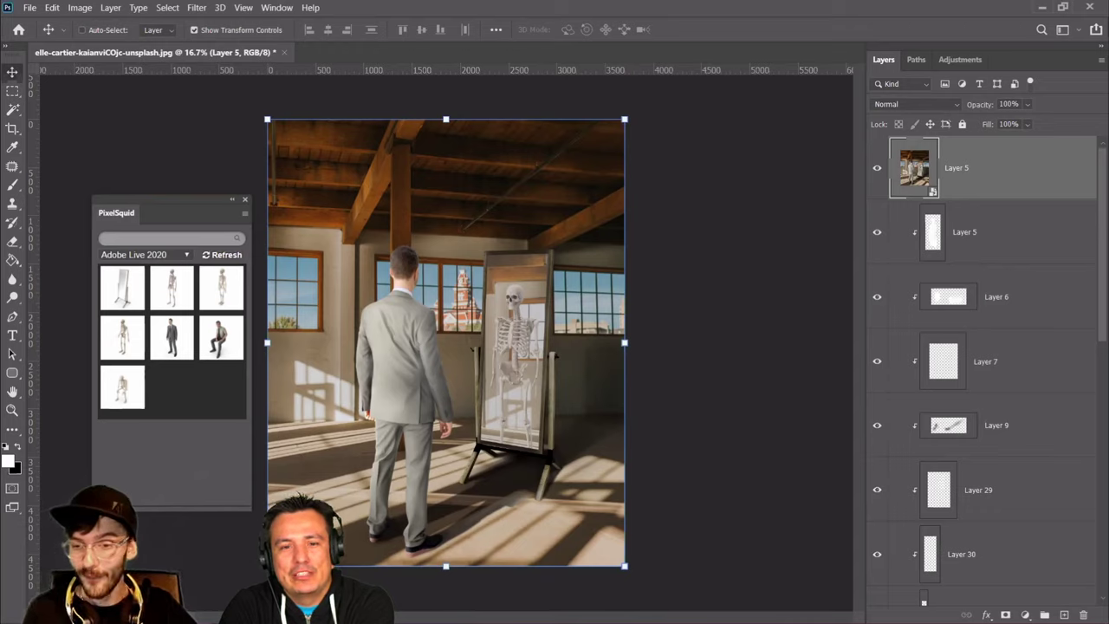
click(877, 169)
click(877, 169)
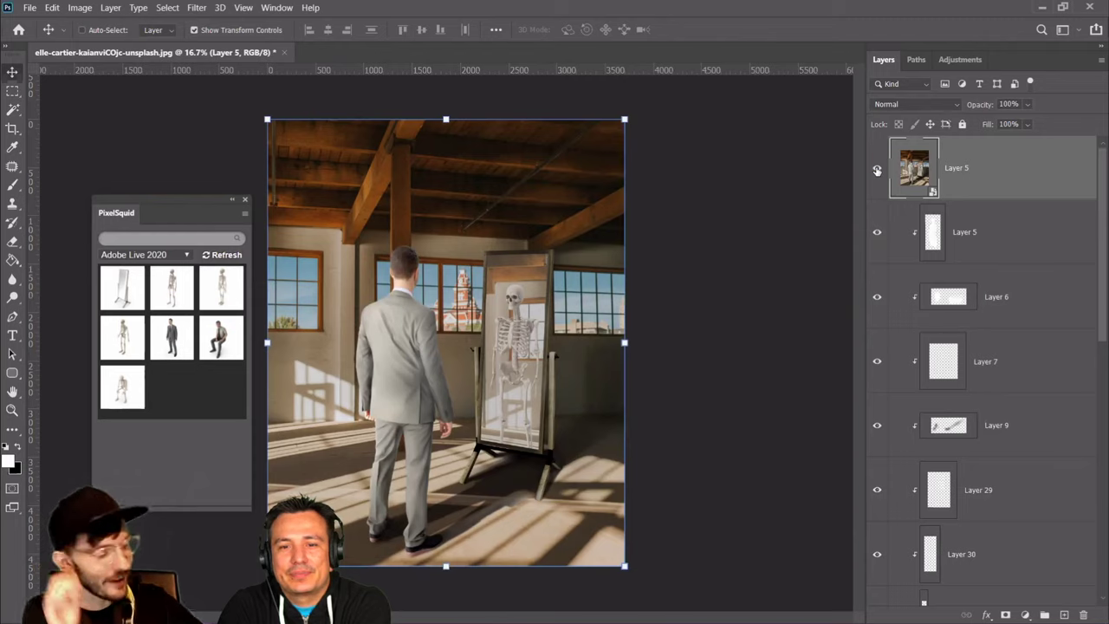
click(876, 170)
click(877, 170)
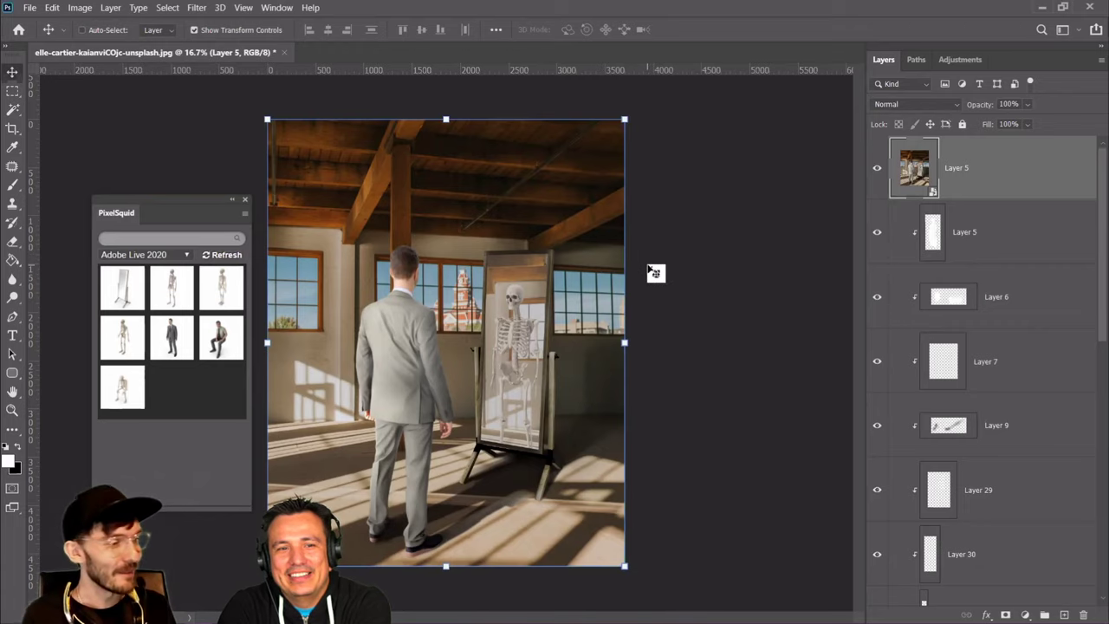
click(878, 172)
click(878, 172)
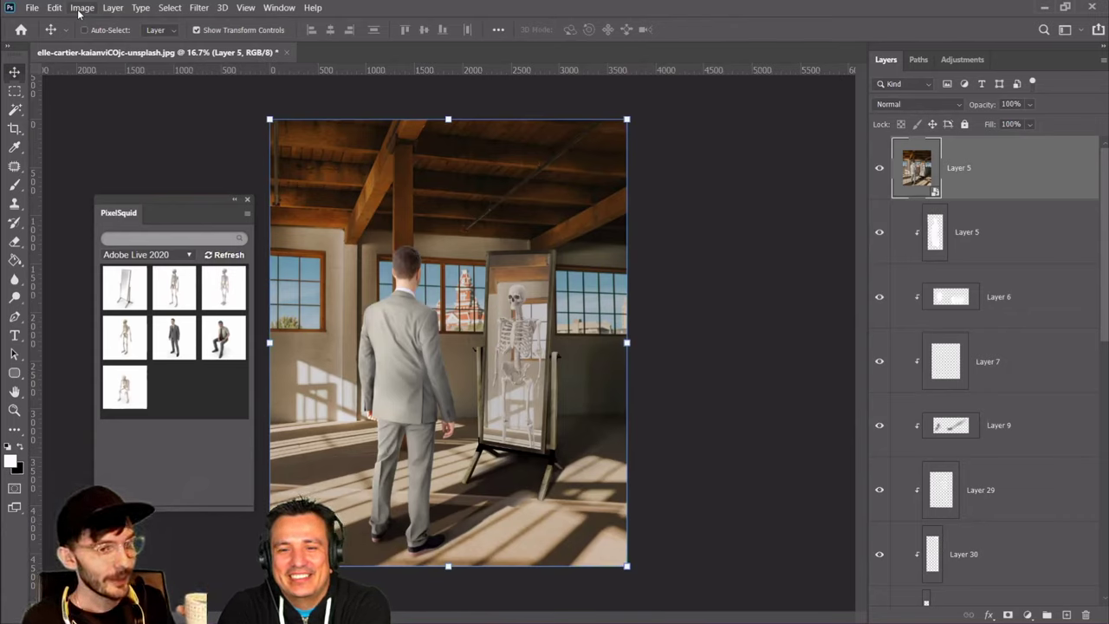
Browse the Filter menu, then launch the Camera Raw Filter on Layer 5
click(198, 8)
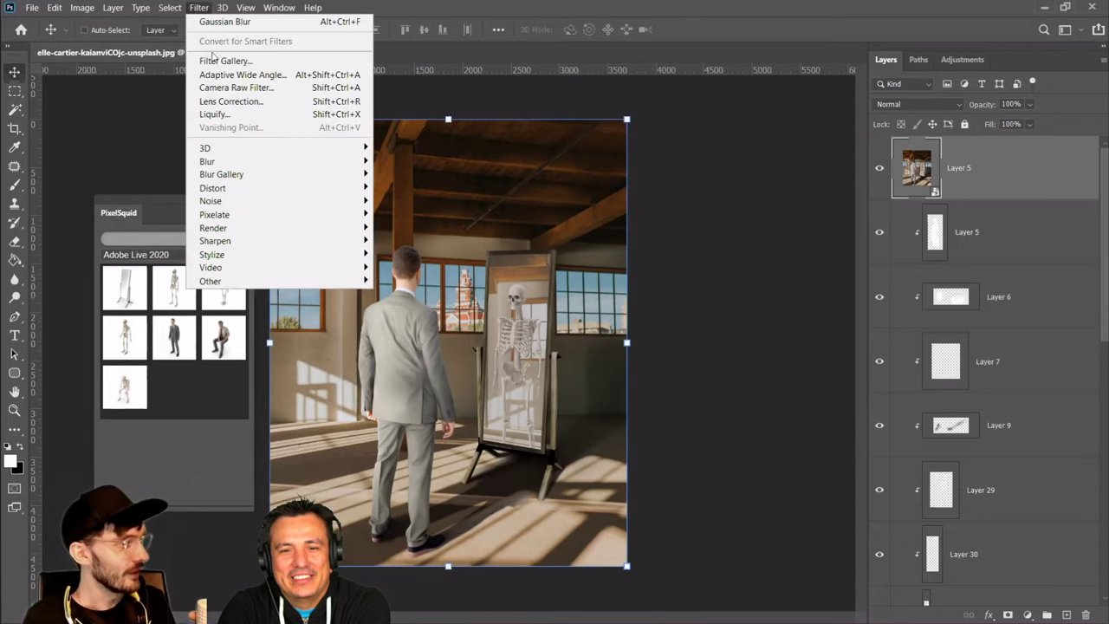
click(248, 97)
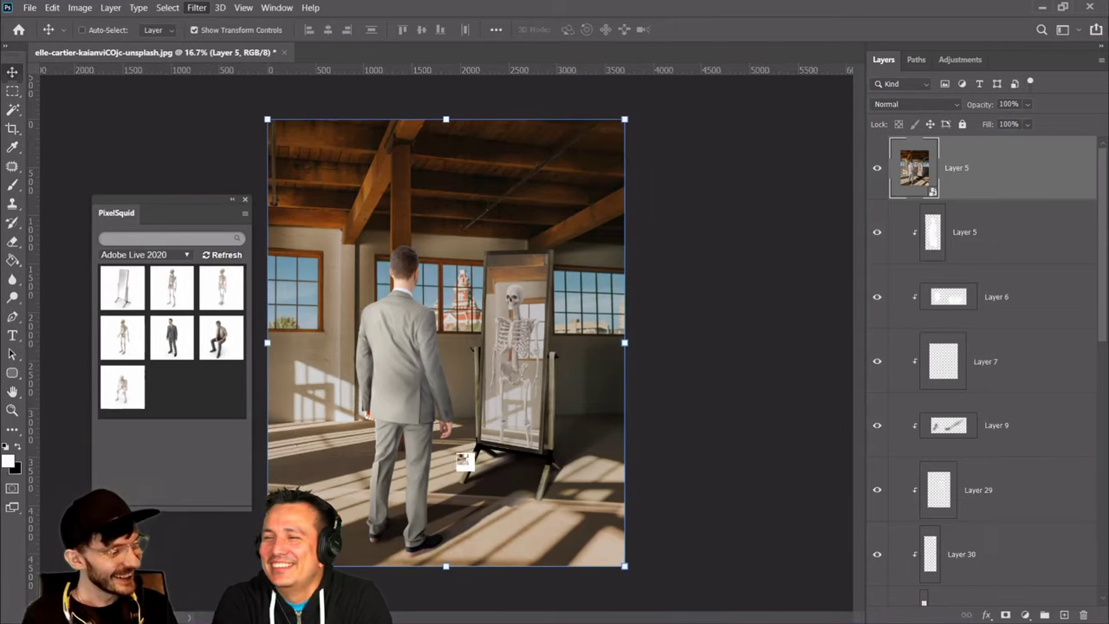
drag(299, 50, 279, 18)
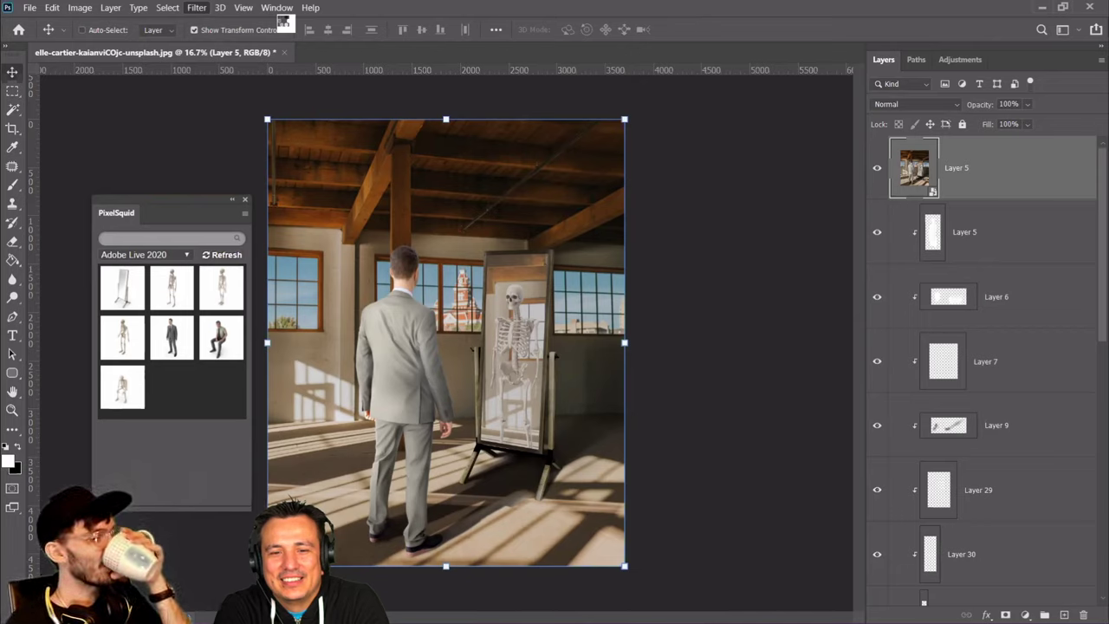
drag(284, 21, 495, 312)
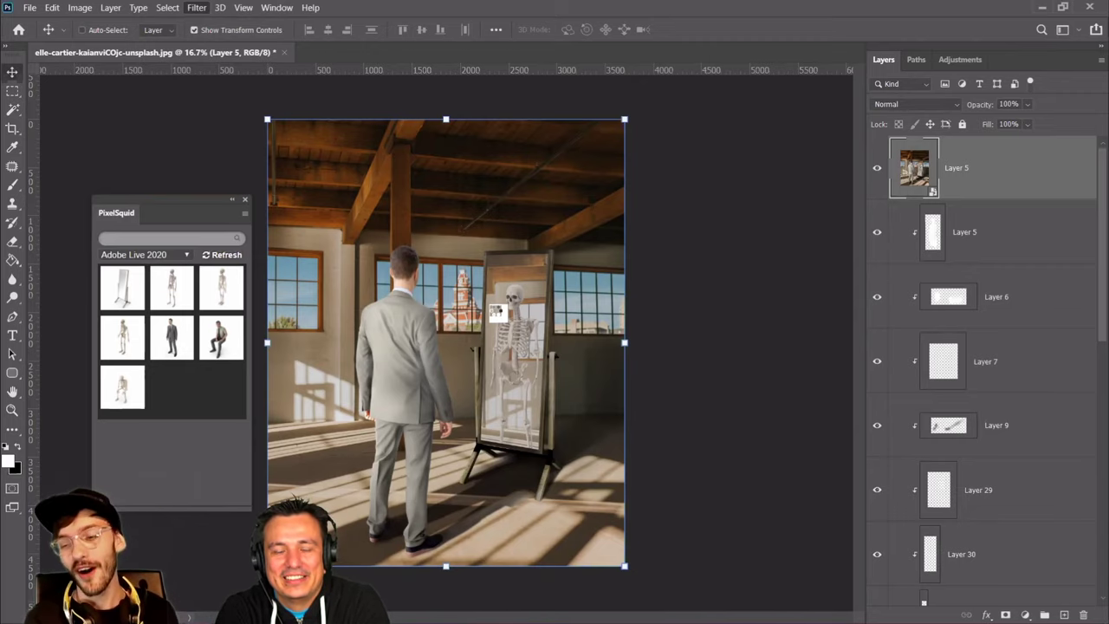
key(ctrl+shift+a)
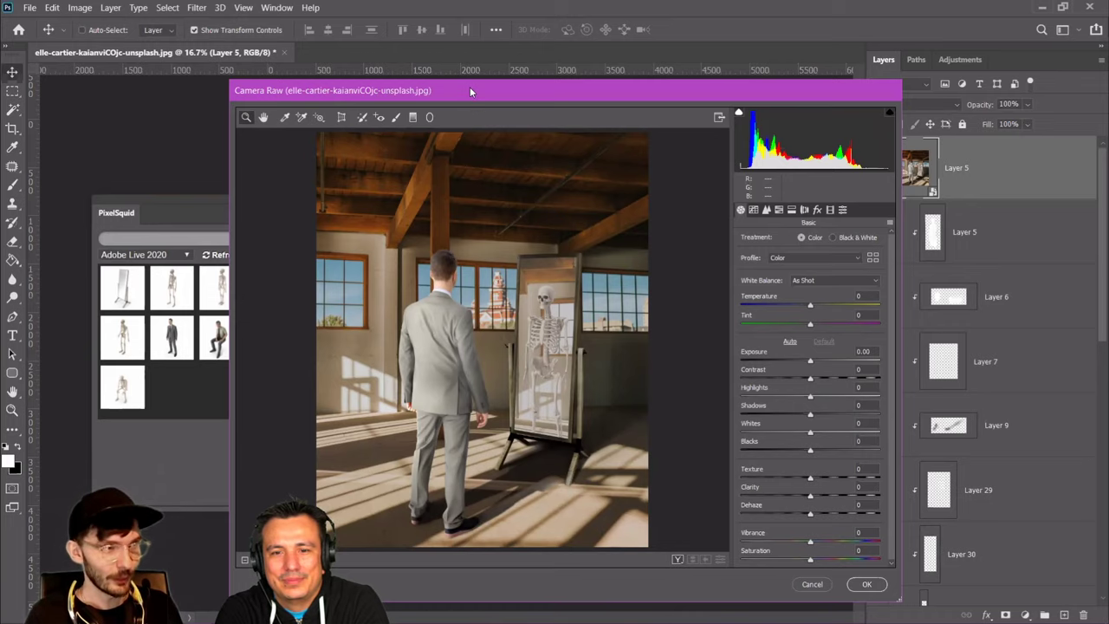
Reposition the Camera Raw window, zoom the preview, and raise Clarity to +20
drag(470, 87, 415, 49)
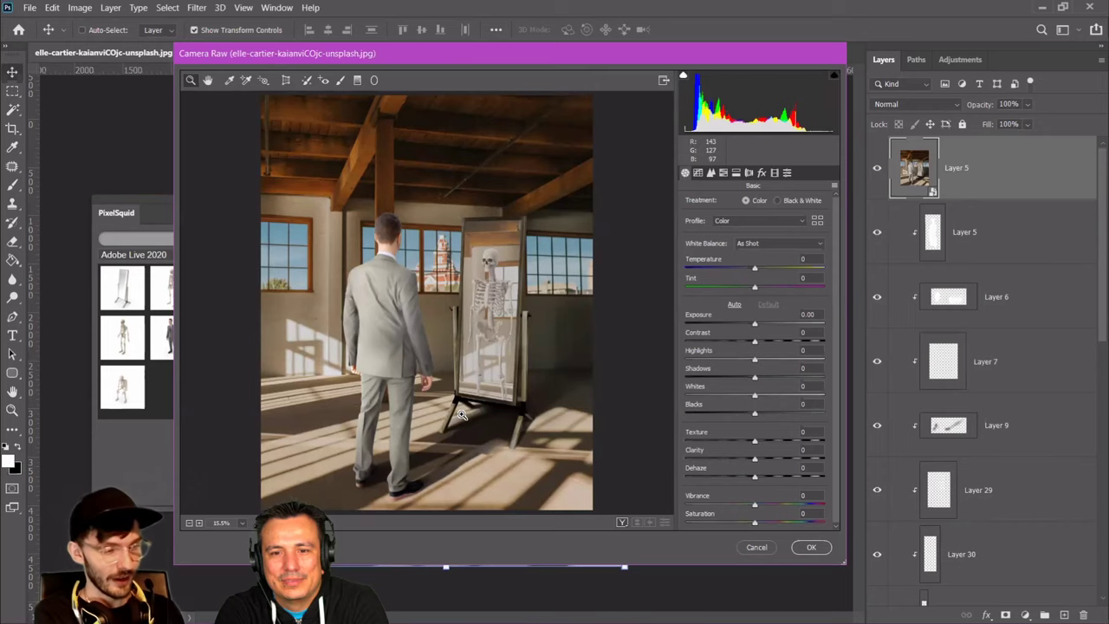
click(462, 415)
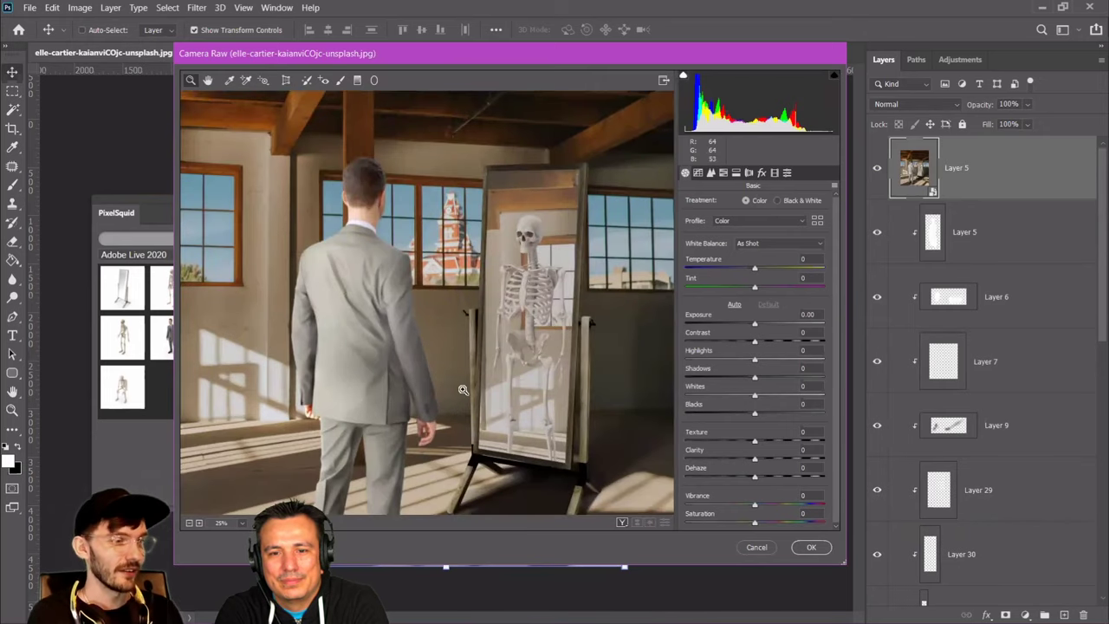
click(454, 415)
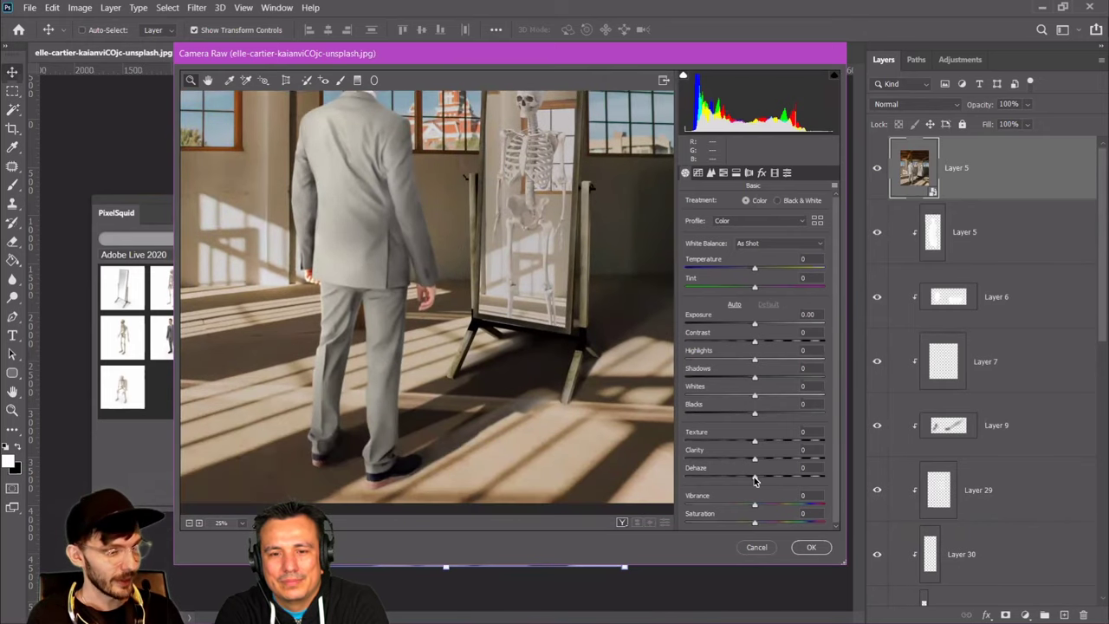
drag(754, 463, 770, 463)
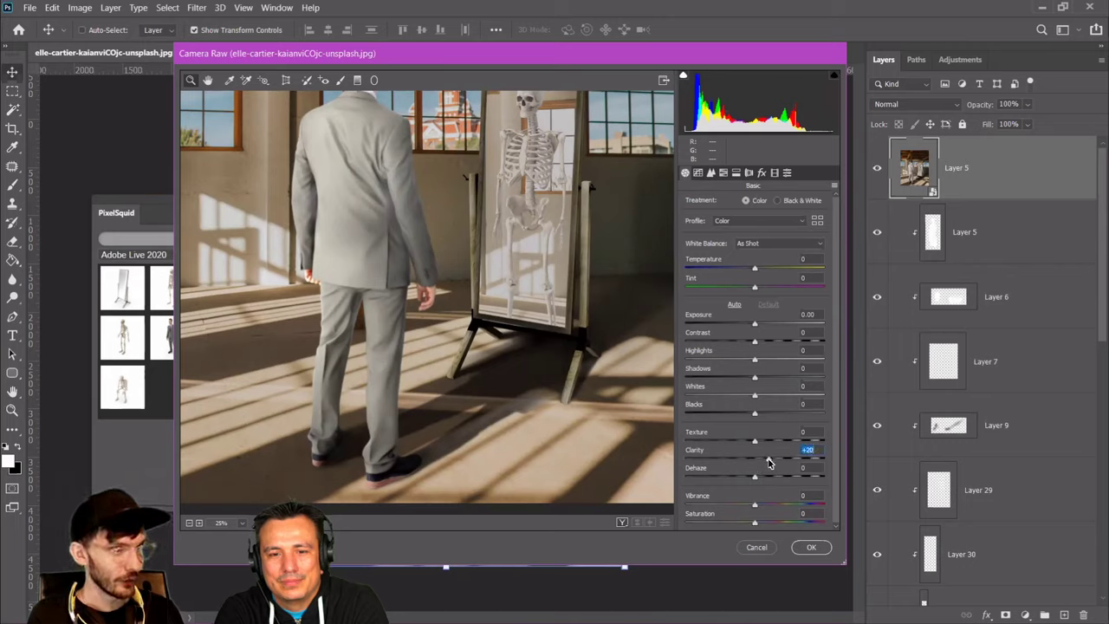
click(189, 524)
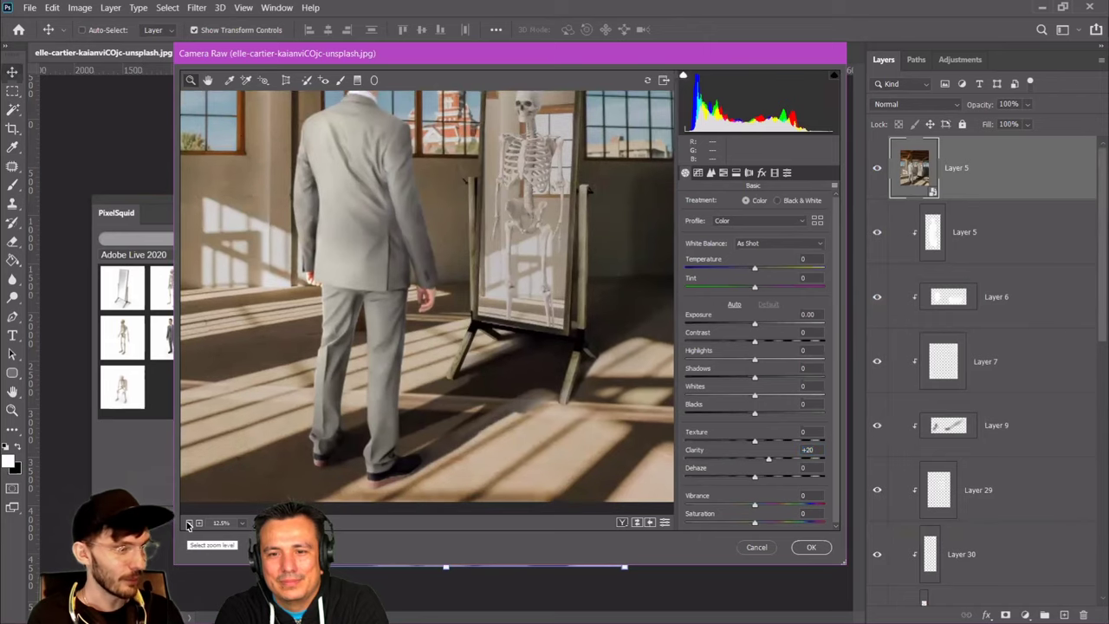
click(448, 367)
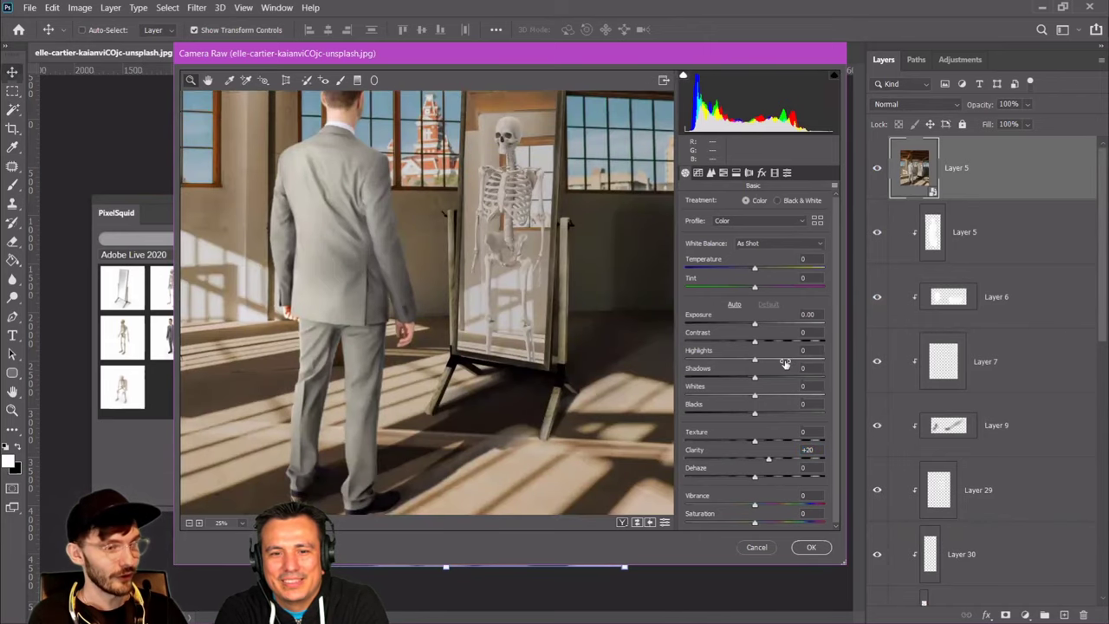
Set Exposure -0.25, Contrast +44, Highlights +39, Whites -9, Blacks -29, then preview at 25%
drag(755, 324, 785, 344)
click(760, 343)
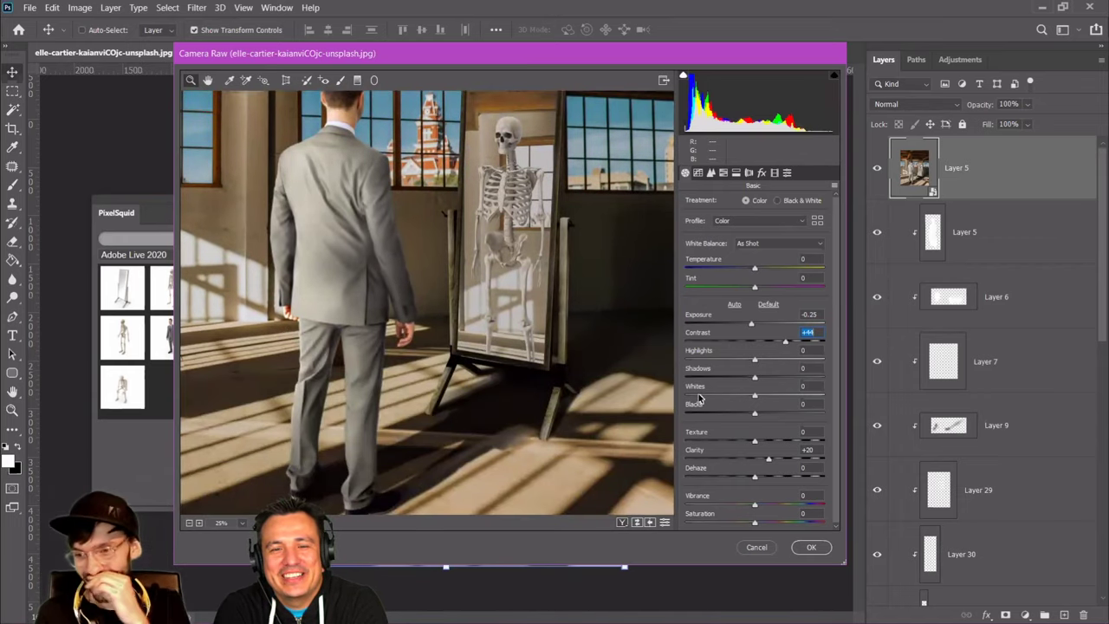
click(754, 359)
drag(754, 362, 783, 362)
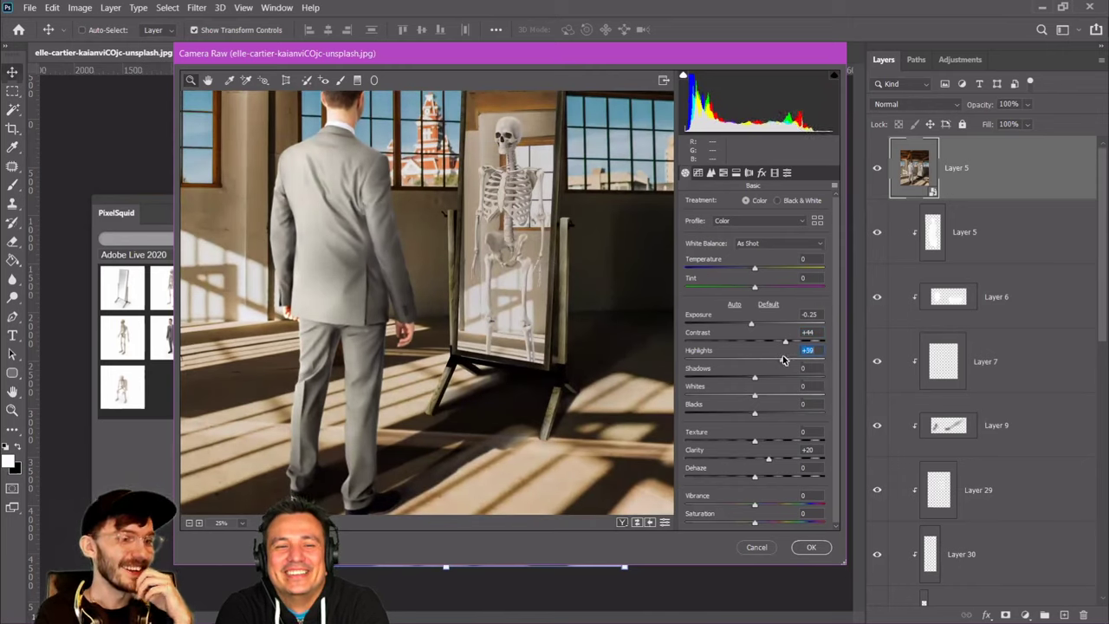
drag(768, 401, 750, 396)
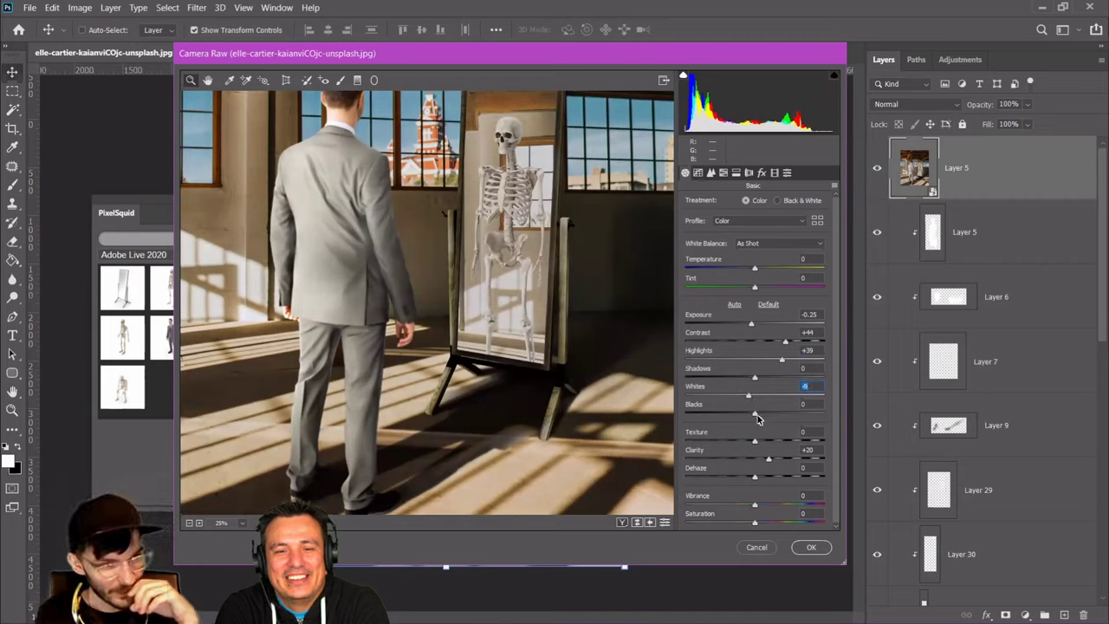
mouse_move(757, 415)
mouse_down()
mouse_move(726, 407)
mouse_move(739, 407)
mouse_up()
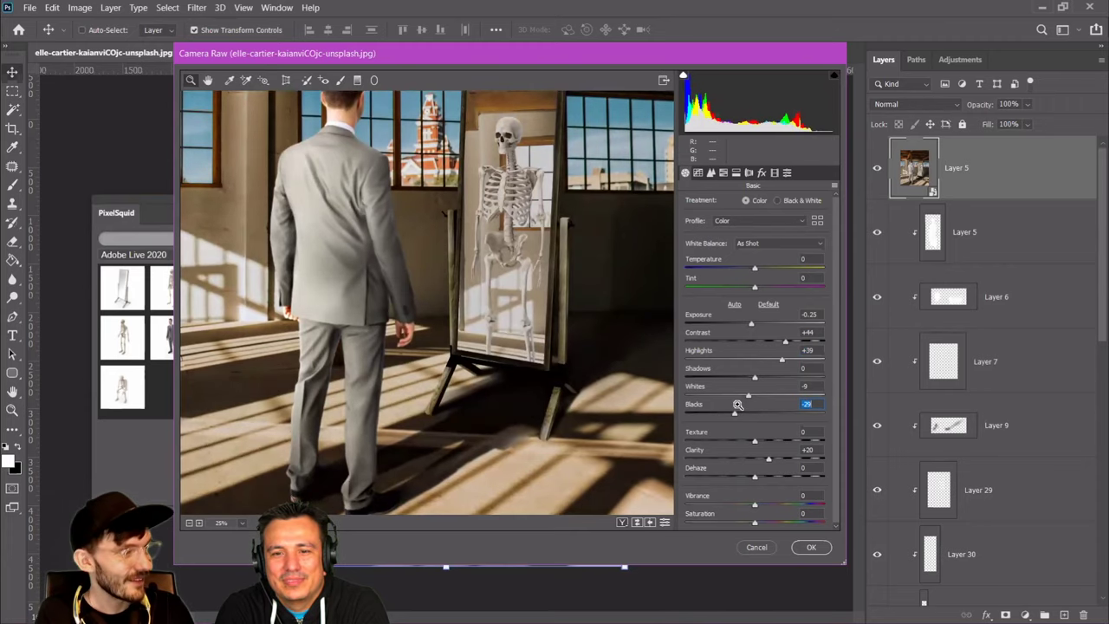
click(192, 525)
click(467, 325)
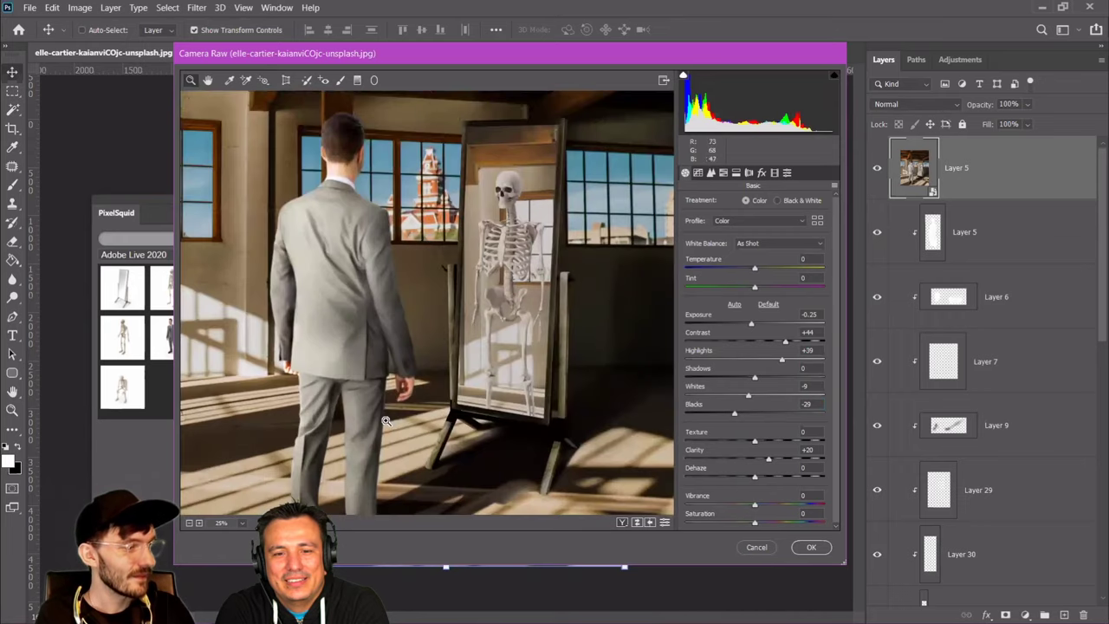
alt+click(280, 167)
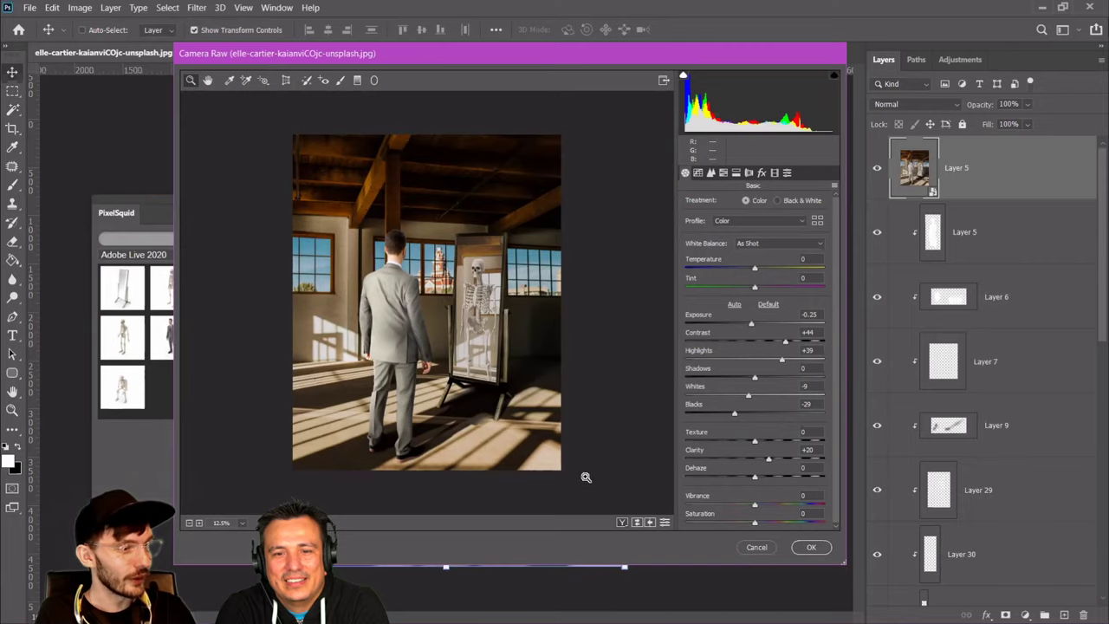
click(441, 364)
scroll(563, 381, down, 4)
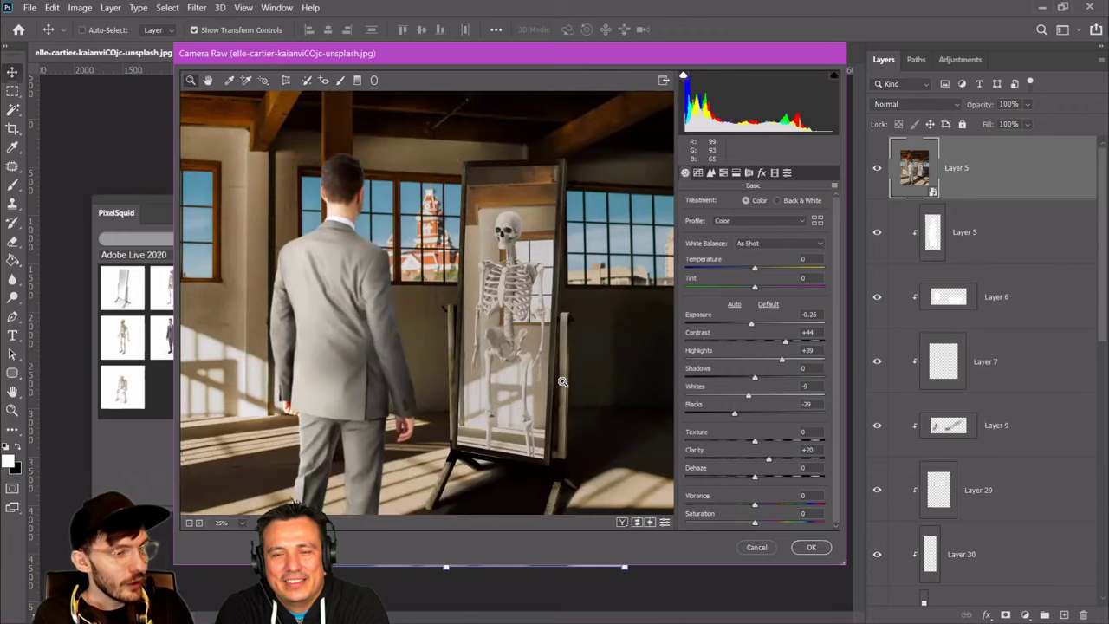
In Camera Raw HSL, desaturate Oranges to -35, Magentas slightly and Yellows to -13
click(723, 172)
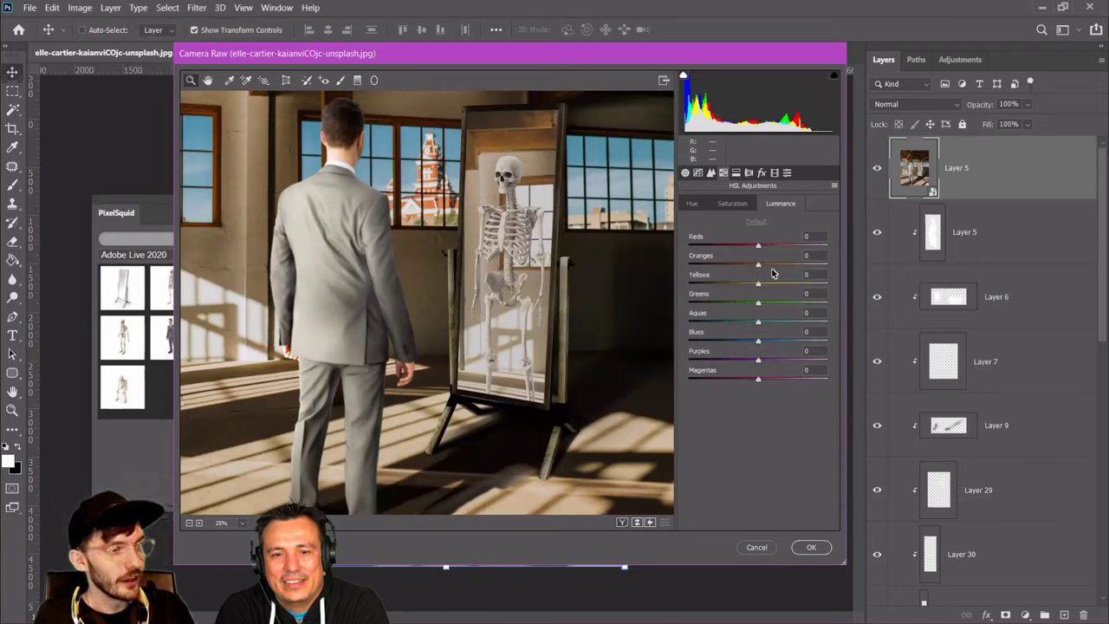
key(ctrl+alt+shift+s)
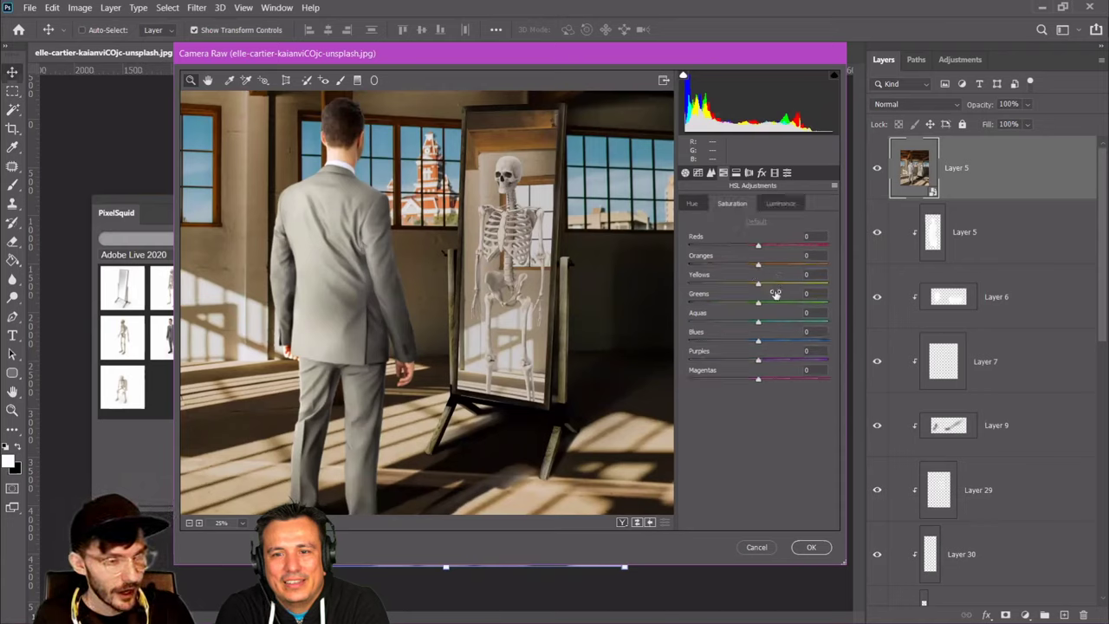
drag(755, 268, 694, 244)
click(754, 248)
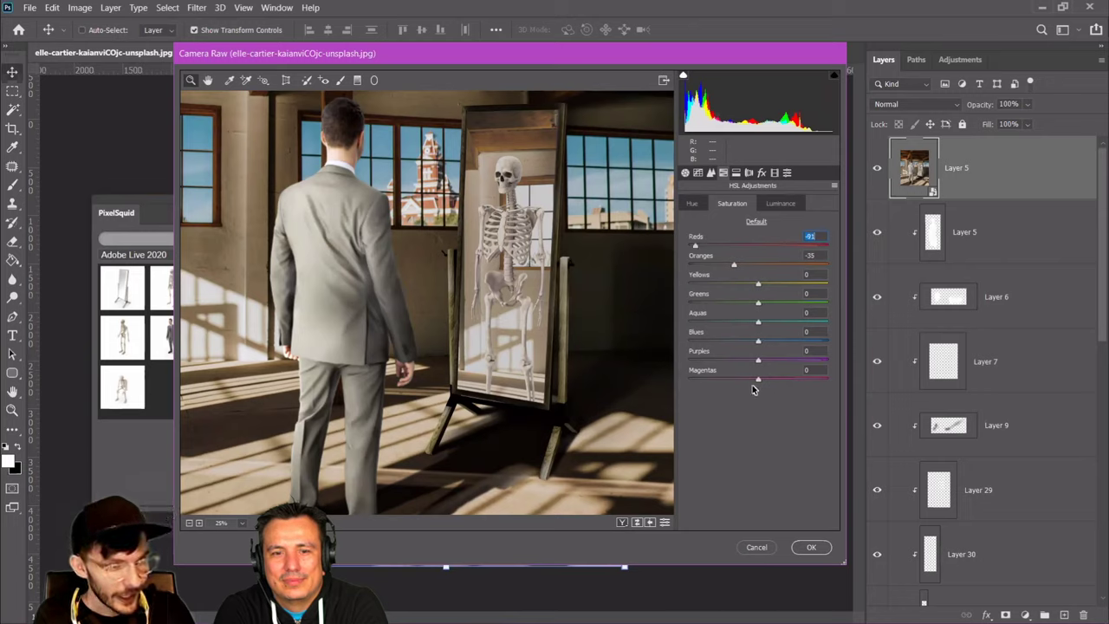
drag(758, 381, 740, 360)
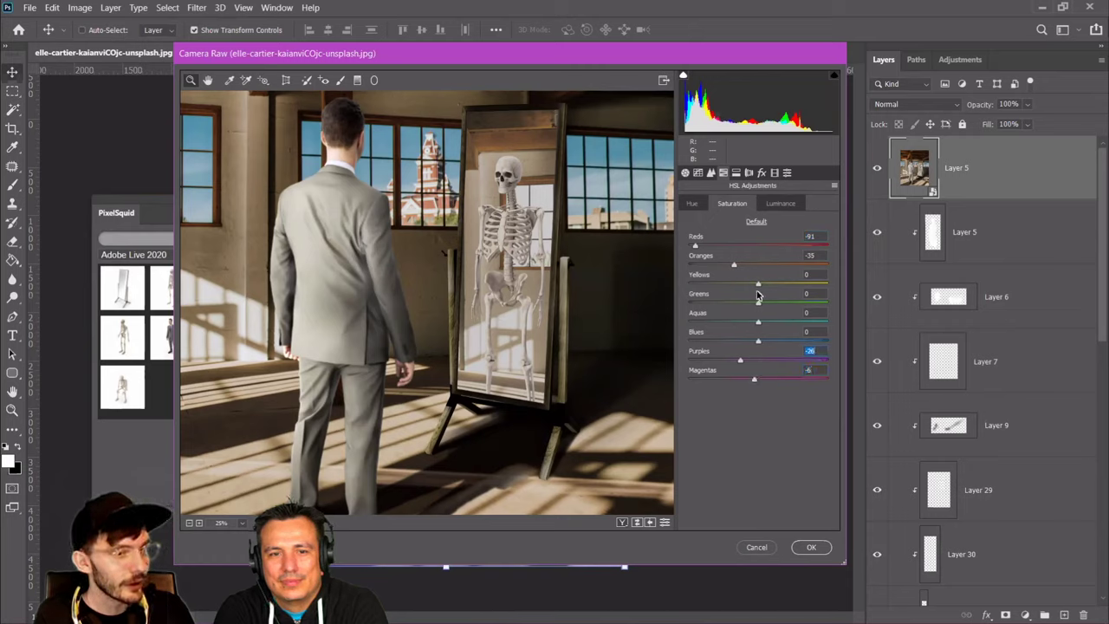
mouse_move(756, 286)
mouse_down()
mouse_move(741, 282)
mouse_move(750, 286)
mouse_up()
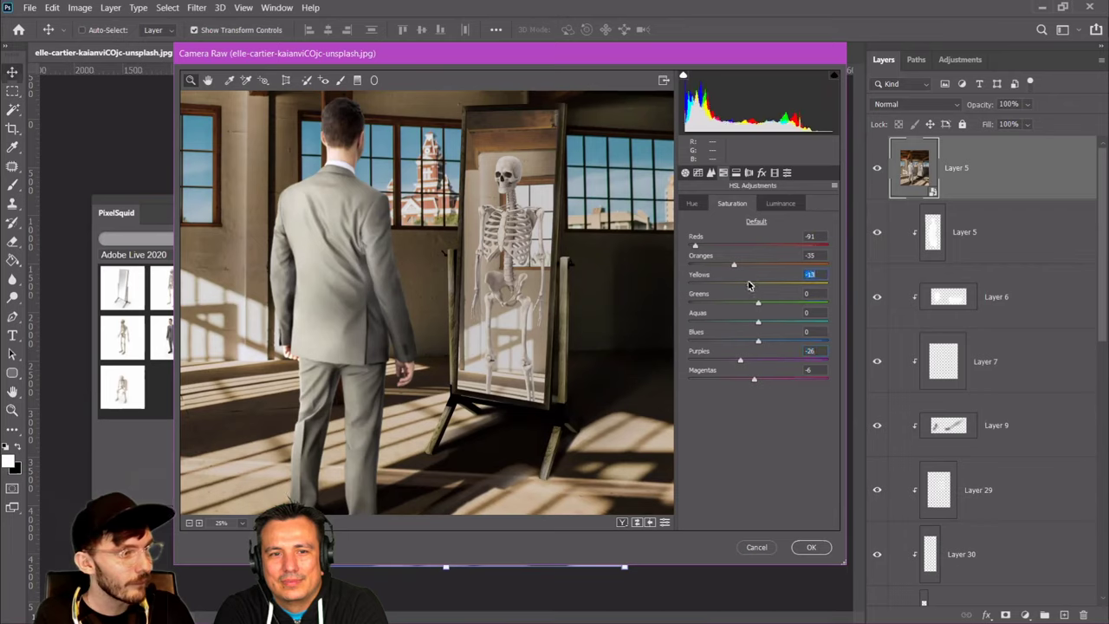
Set Luminance Reds to -2 and Oranges to +32, then return to the Basic panel
click(778, 205)
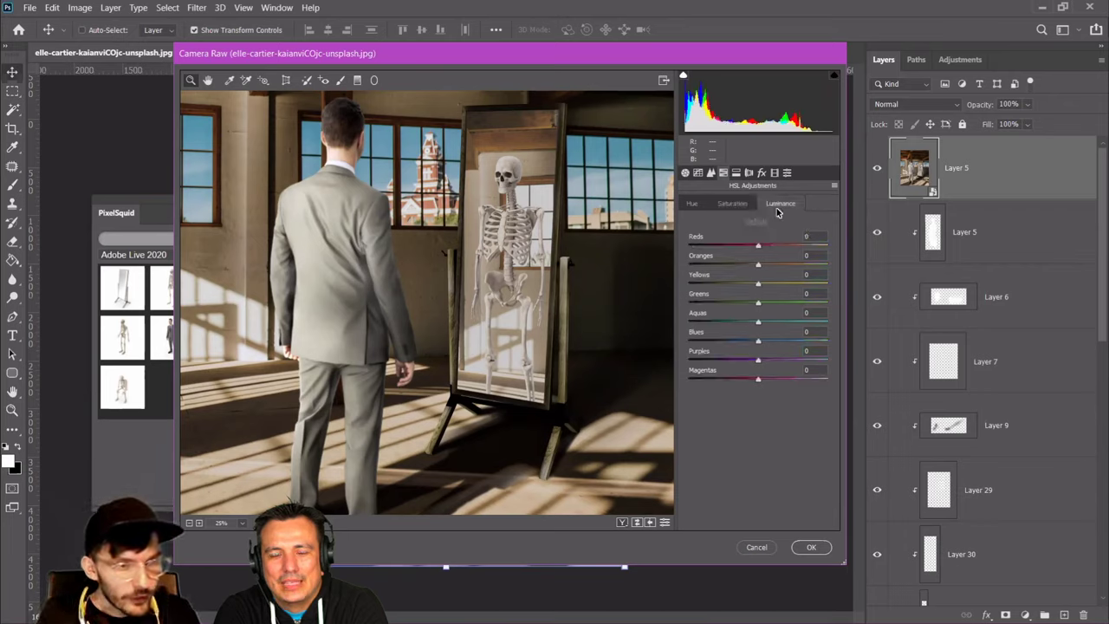
drag(758, 247, 781, 264)
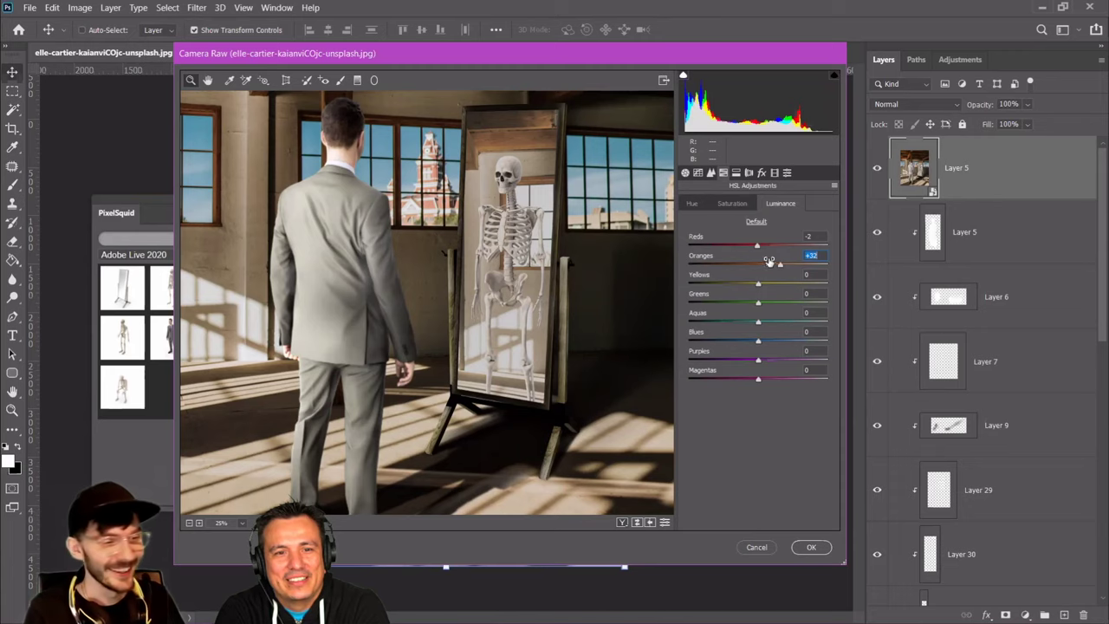
click(690, 173)
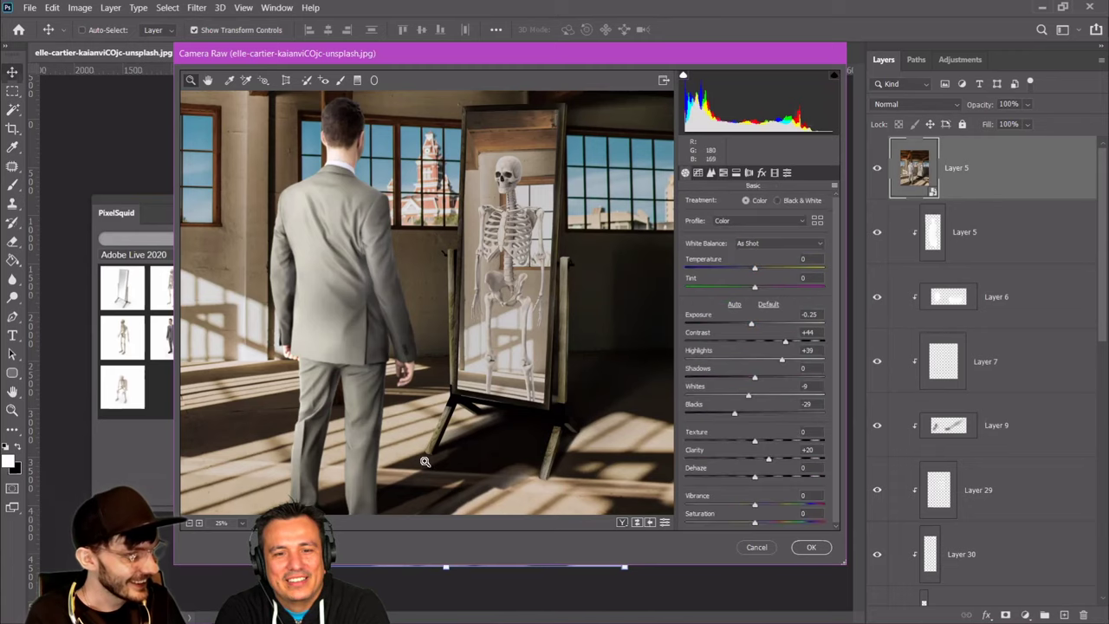
click(190, 525)
Apply the Camera Raw grade and check the mirror area up close
click(811, 547)
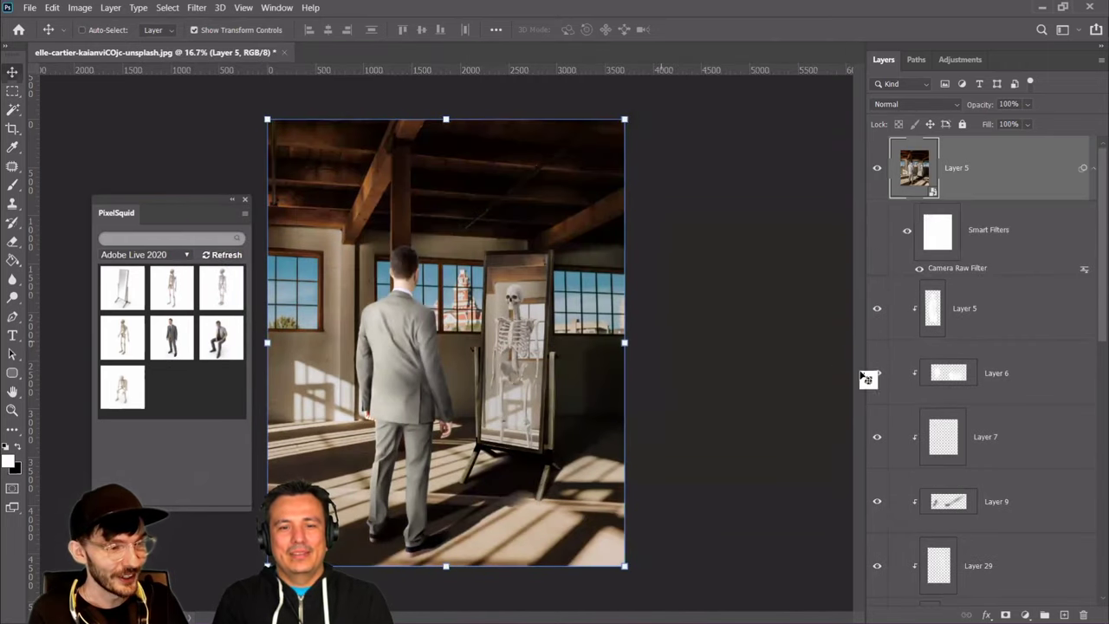
click(14, 410)
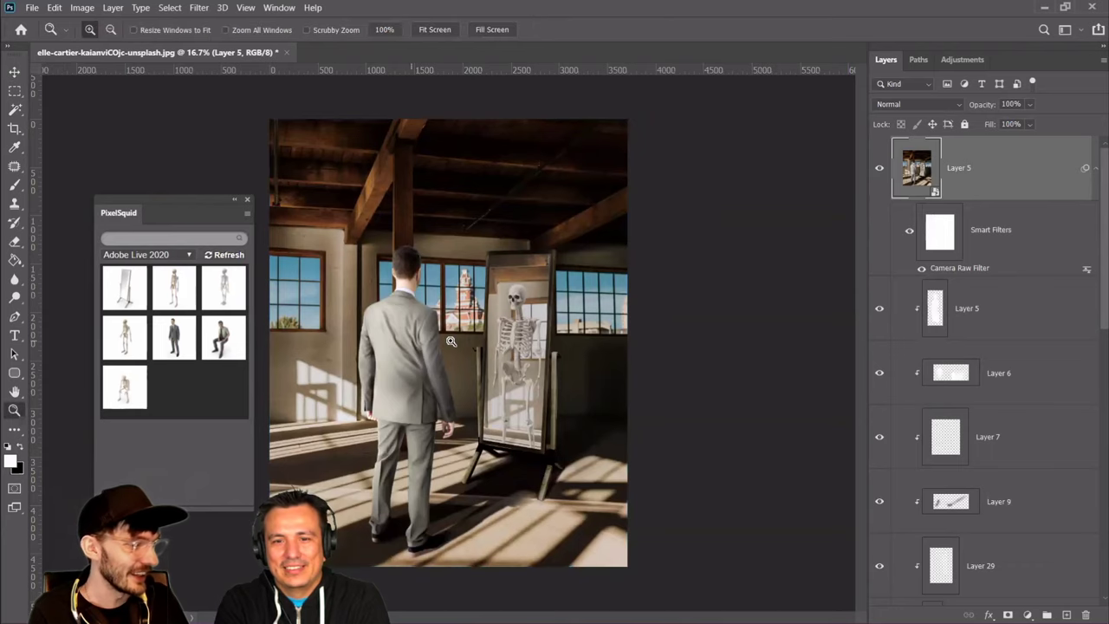
click(515, 335)
right_click(476, 308)
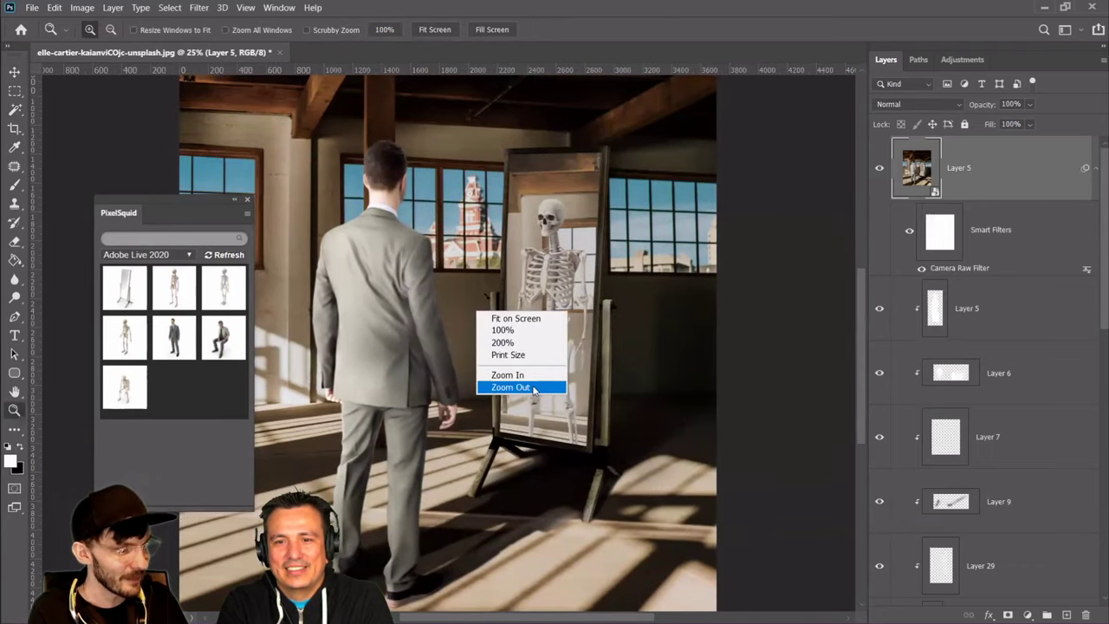
click(524, 389)
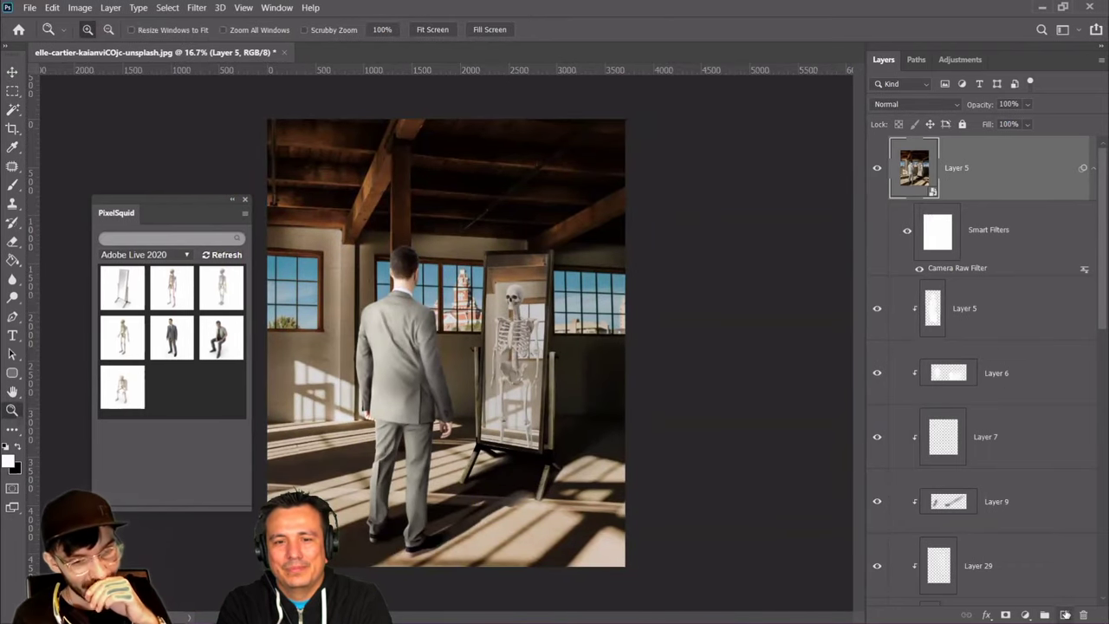
Add a new empty layer and set up a very large white brush at 8% opacity
click(1064, 614)
click(15, 185)
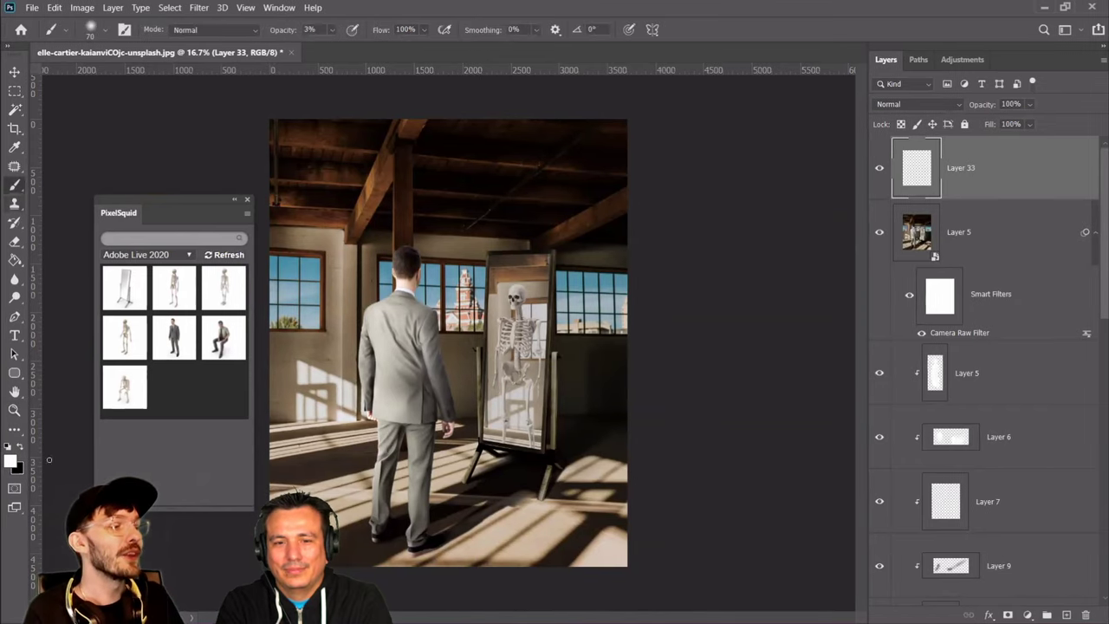
drag(176, 202, 121, 185)
key(bracketright)
key(bracketright)
key(bracketright)
key(bracketright)
key(bracketright)
key(bracketright)
key(bracketright)
key(bracketright)
key(bracketright)
key(bracketright)
key(bracketright)
key(bracketright)
key(bracketright)
key(bracketright)
key(bracketright)
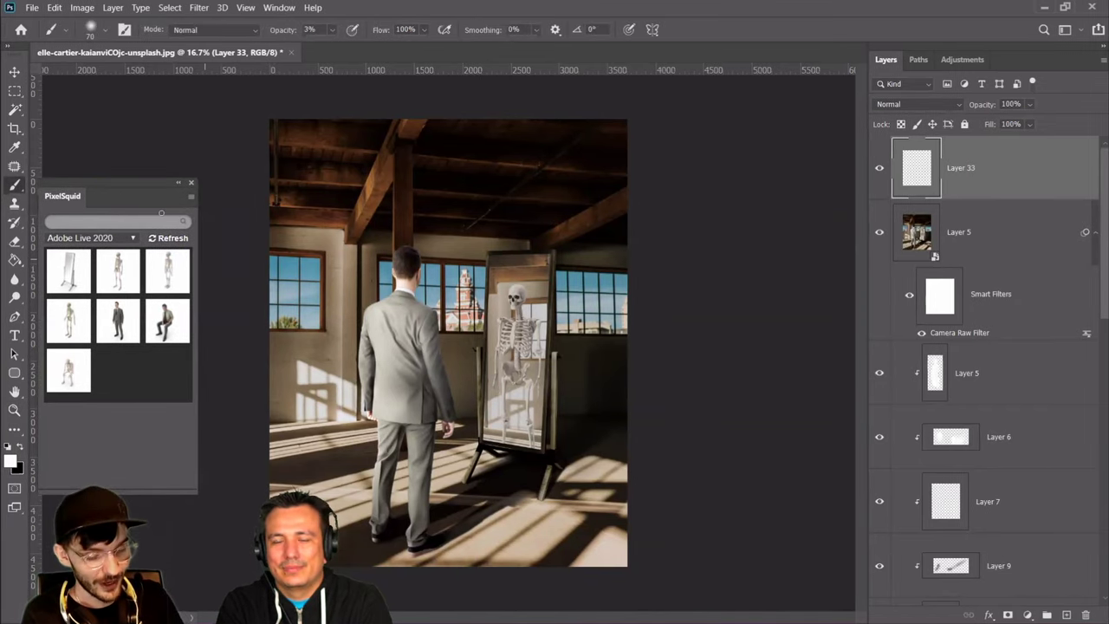
key(bracketright)
key(bracketright)
key(bracketright)
key(bracketright)
key(bracketright)
key(bracketright)
key(bracketright)
key(bracketright)
key(bracketright)
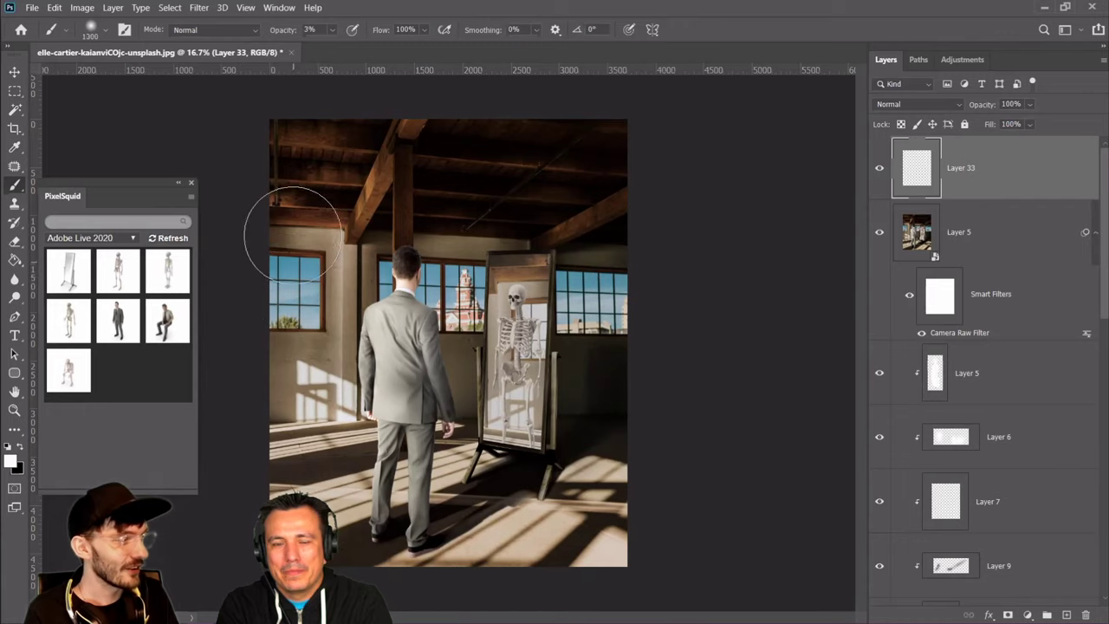
key(bracketright)
key(bracketright)
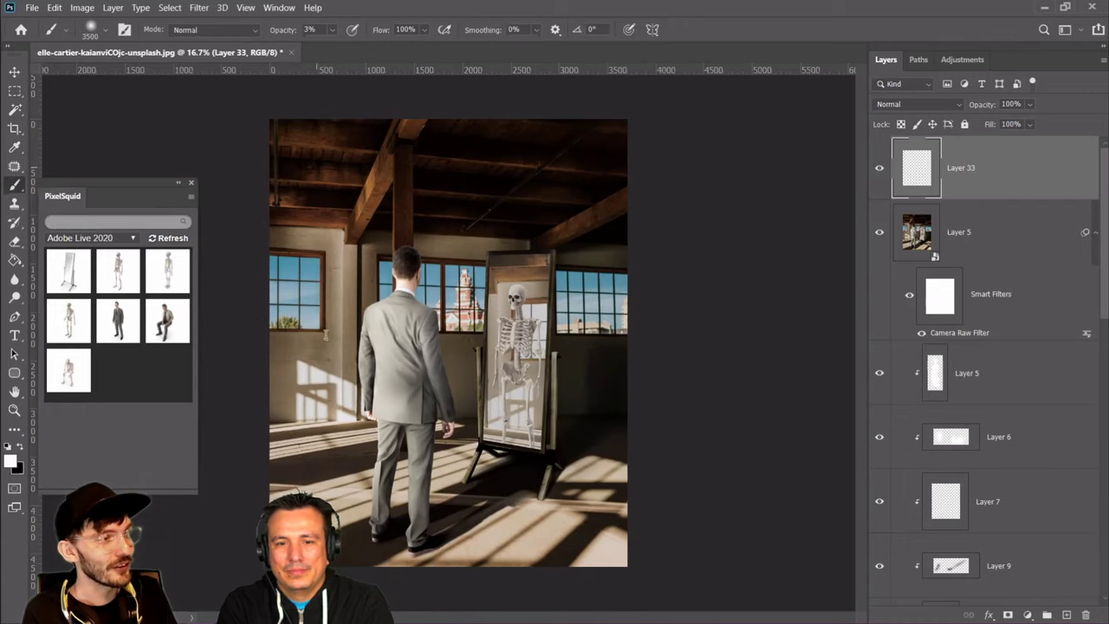
click(331, 30)
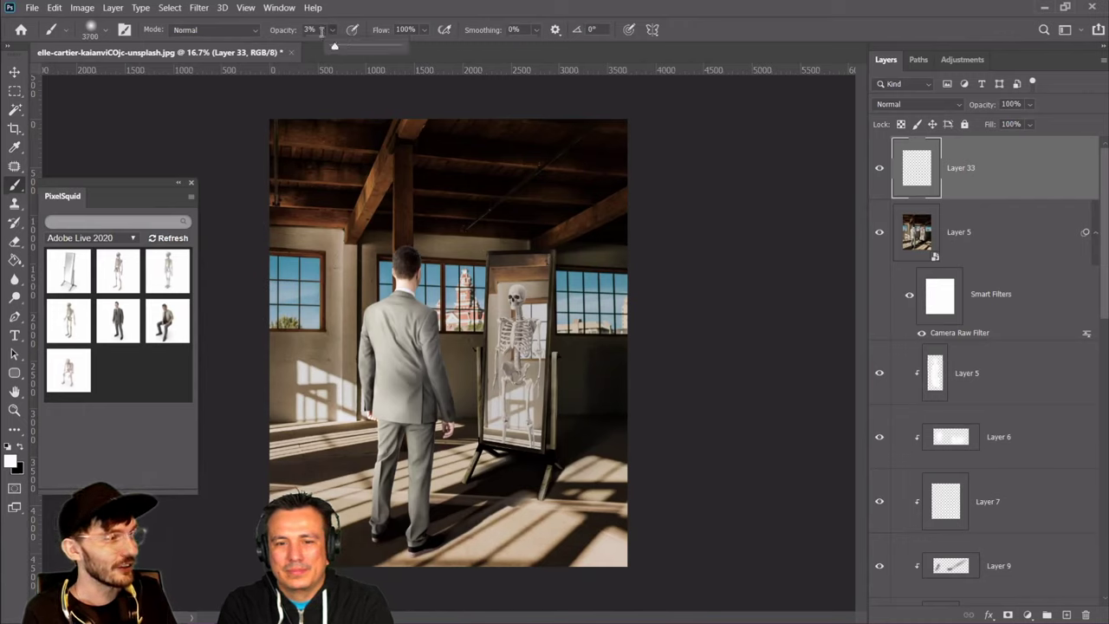
click(310, 29)
drag(274, 29, 271, 30)
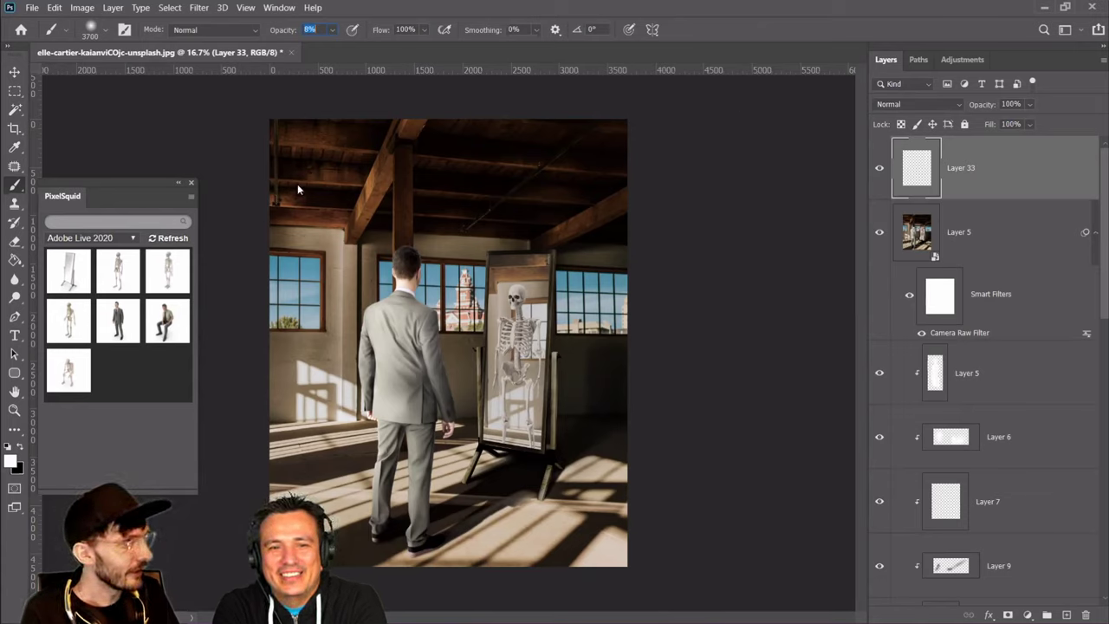
Dab a faint white glow into the loft's top-left with a 5000 px brush, then add another layer
click(199, 147)
click(107, 32)
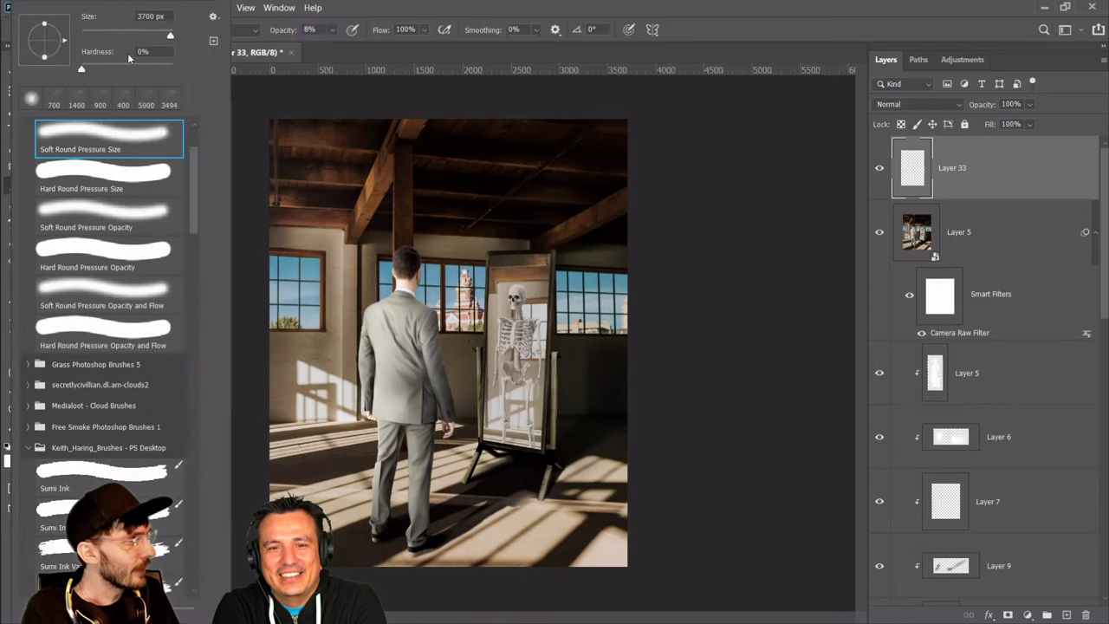
drag(170, 40, 186, 39)
click(246, 35)
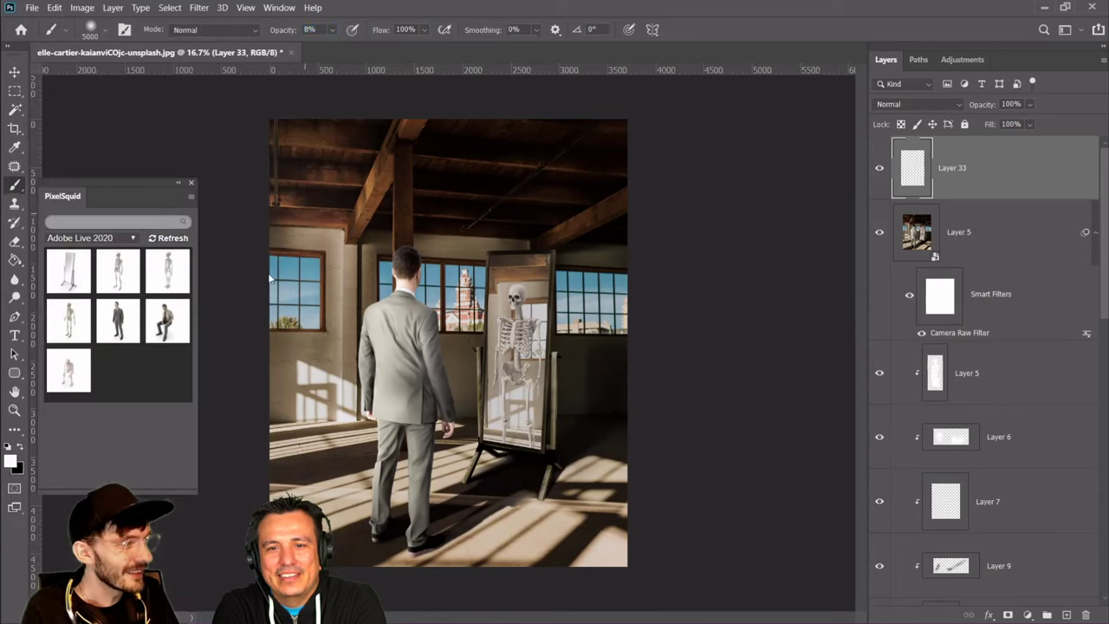
key(bracketleft)
key(bracketleft)
key(bracketleft)
key(bracketleft)
click(342, 188)
key(bracketleft)
key(bracketleft)
key(bracketleft)
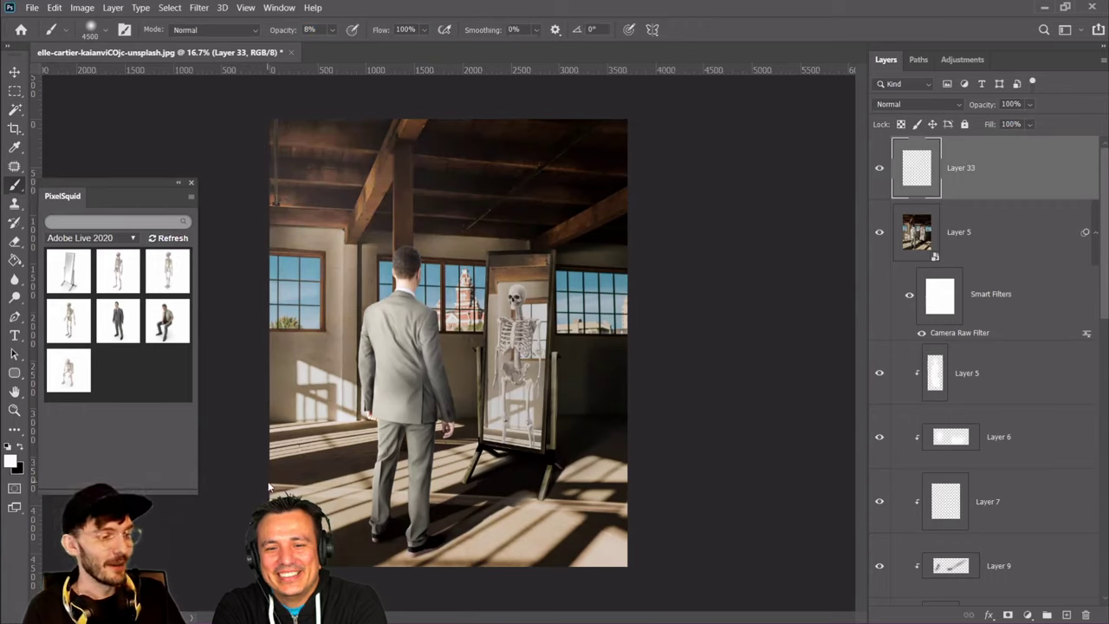
key(bracketleft)
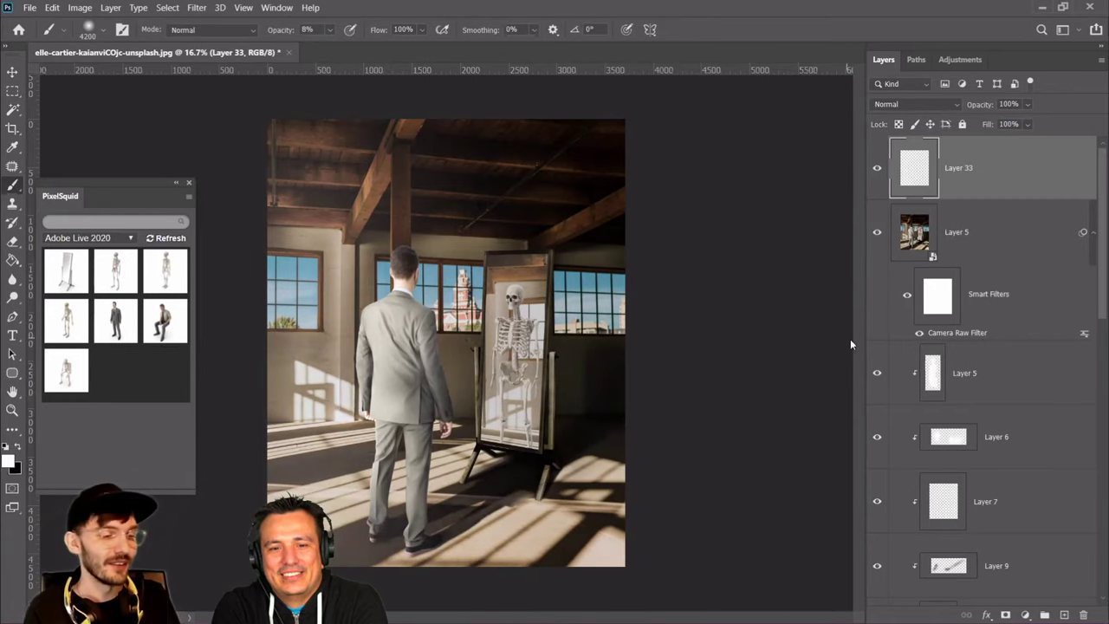
click(1063, 613)
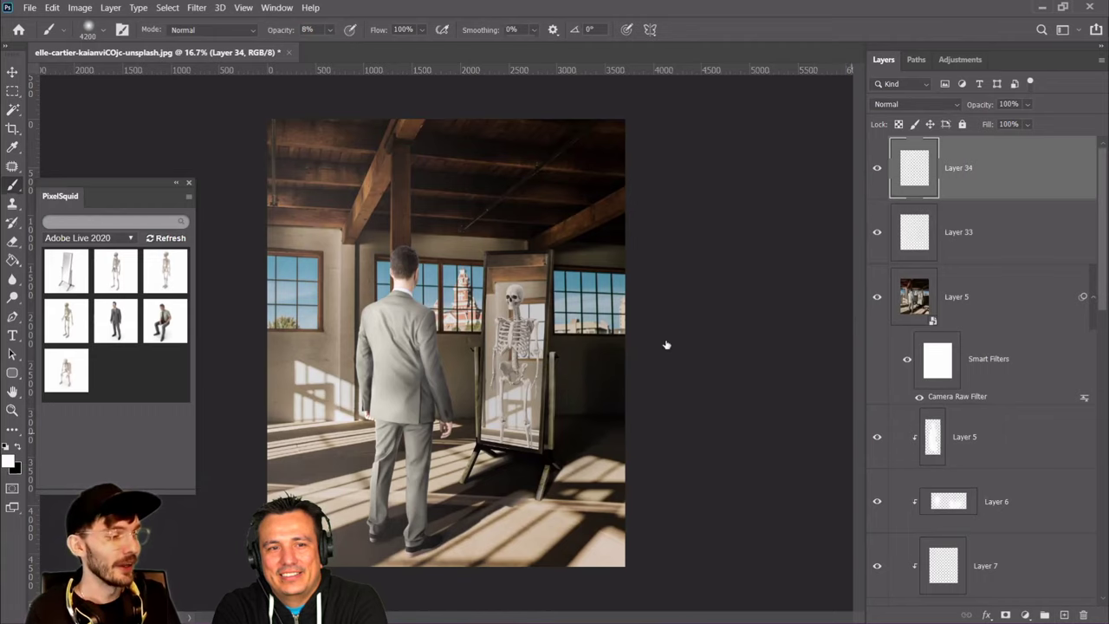
Darken the lower-right floor with a soft black 2600 px brush
click(19, 447)
key(bracketleft)
key(bracketleft)
key(bracketleft)
key(bracketleft)
key(bracketleft)
key(bracketleft)
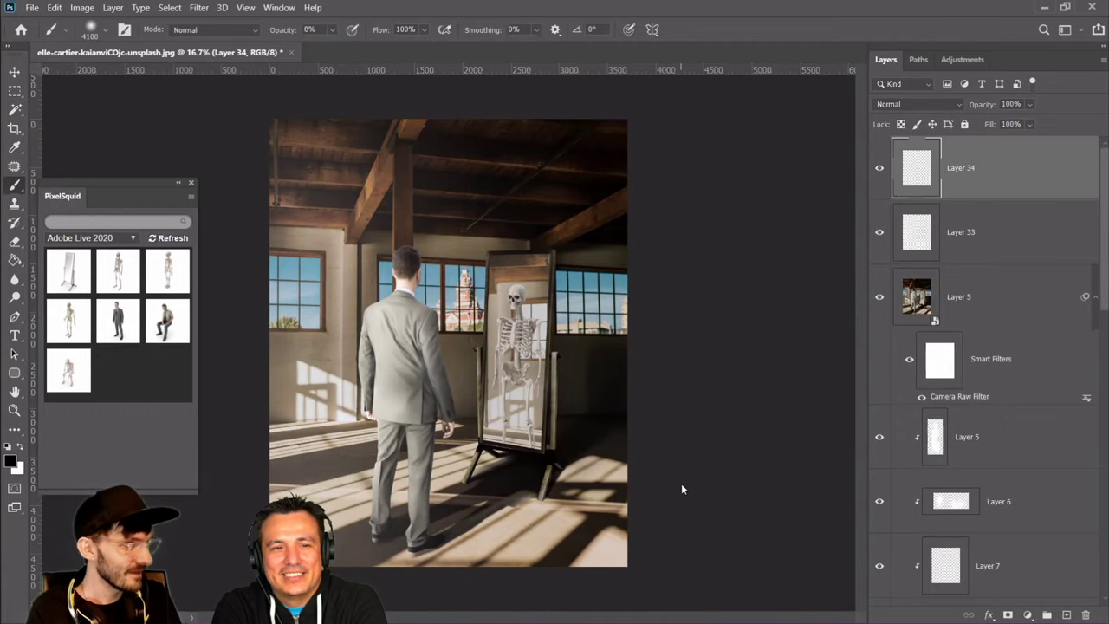
key(bracketleft)
key(bracketleft)
key(bracketleft)
key(bracketleft)
key(bracketleft)
key(bracketleft)
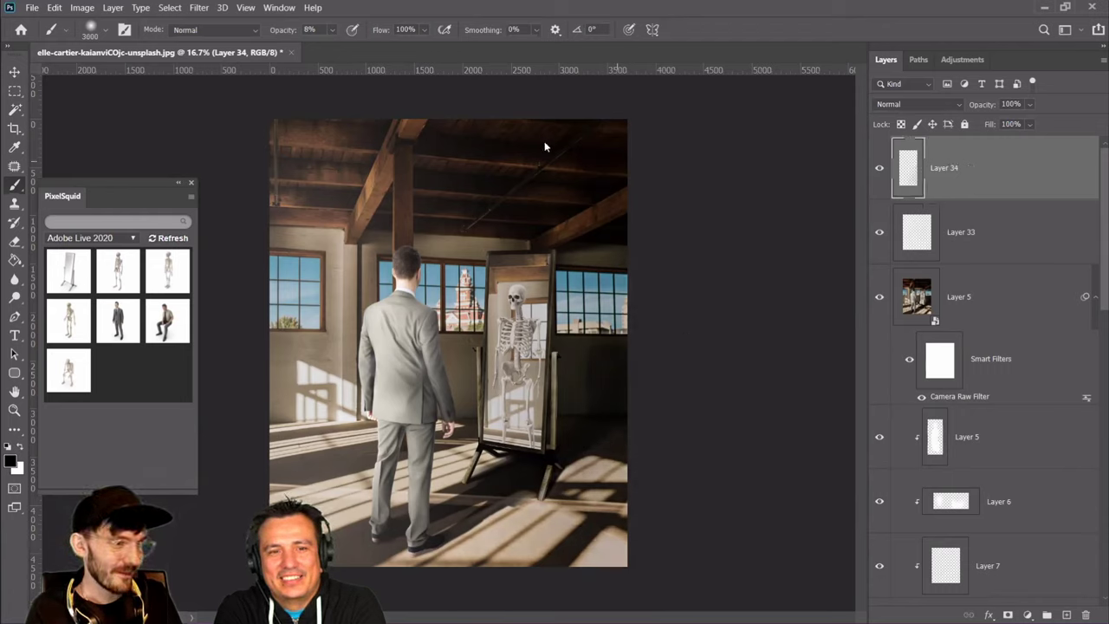
key(bracketleft)
key(bracketleft)
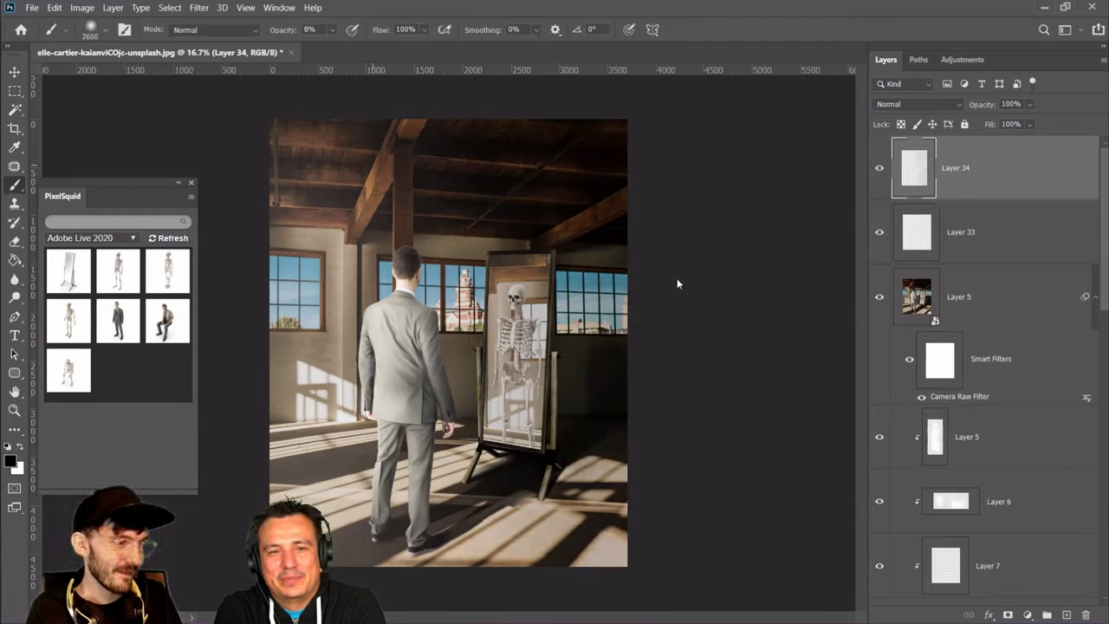
drag(602, 526, 651, 597)
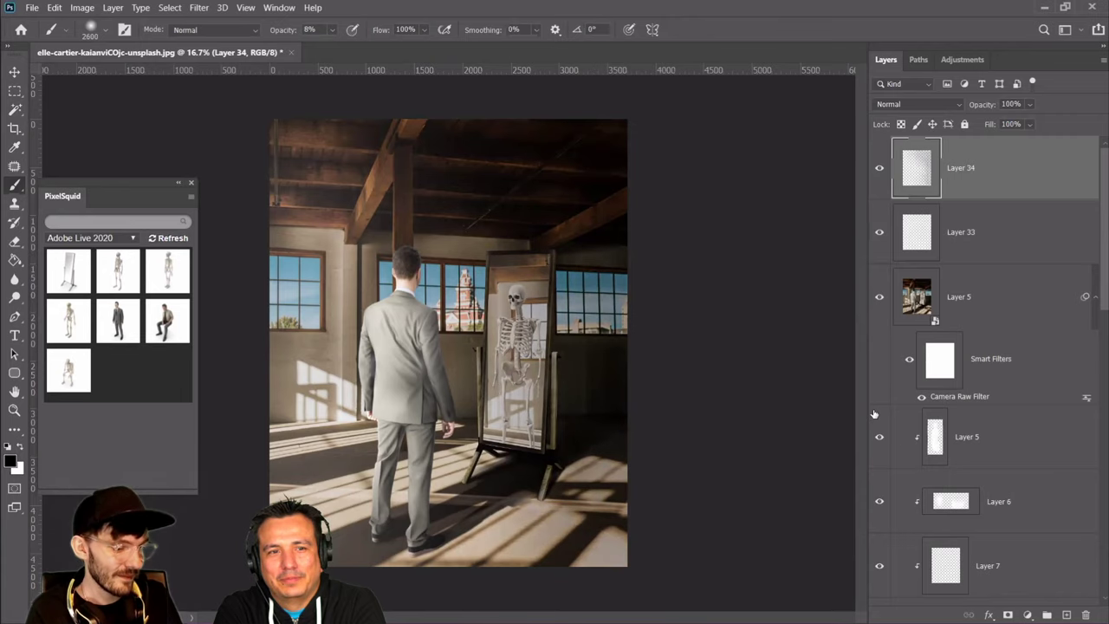
Set the darkening layer to Overlay and keep Overlay on the brightening layer after previewing Soft Light
click(926, 103)
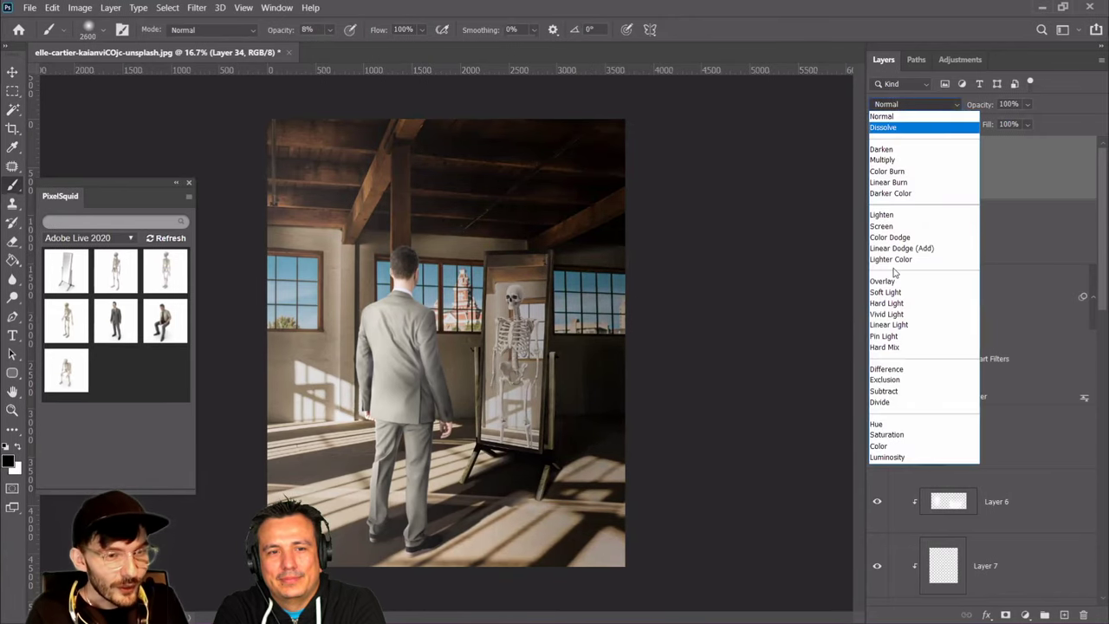
click(894, 285)
click(876, 167)
click(877, 167)
click(918, 238)
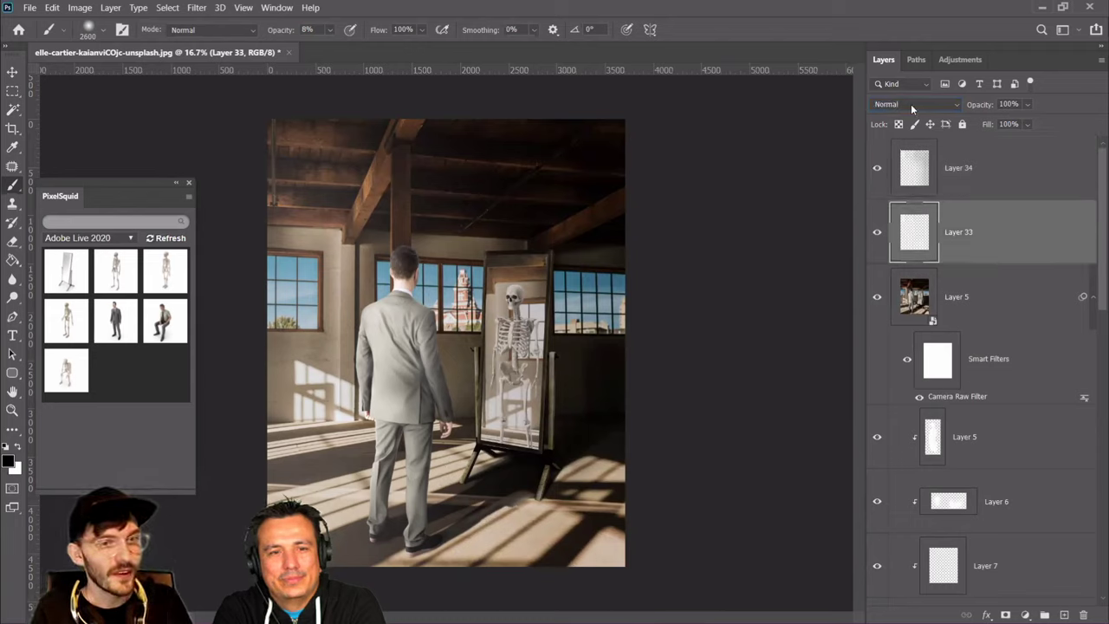
click(914, 104)
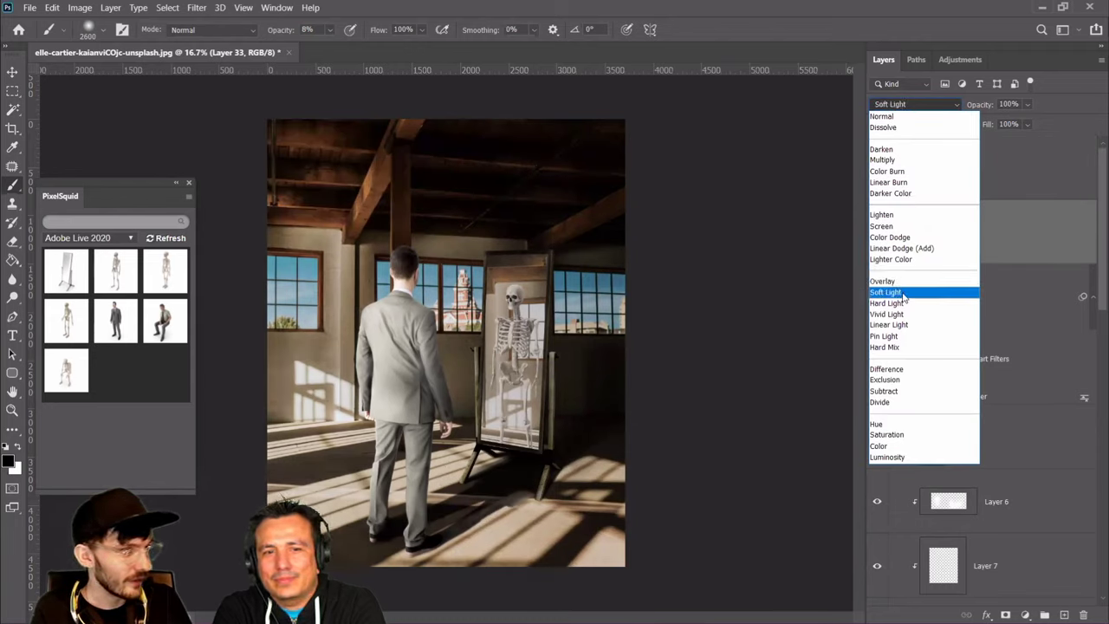
click(901, 293)
key(Escape)
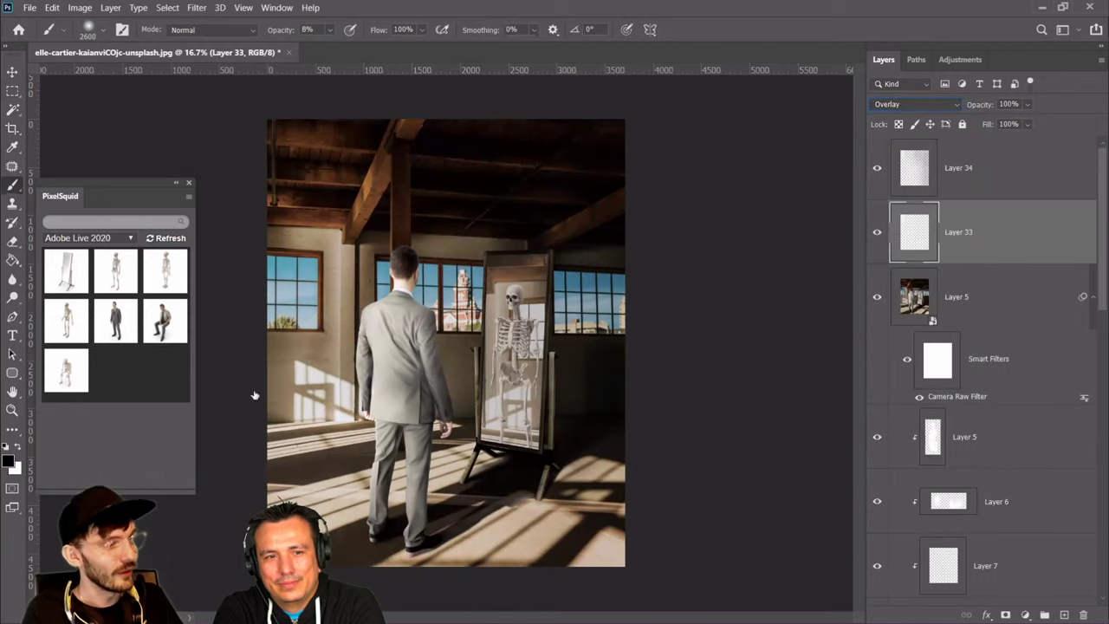
Zoom in on the man and mirror and select the loft background Layer 5
click(12, 410)
click(440, 381)
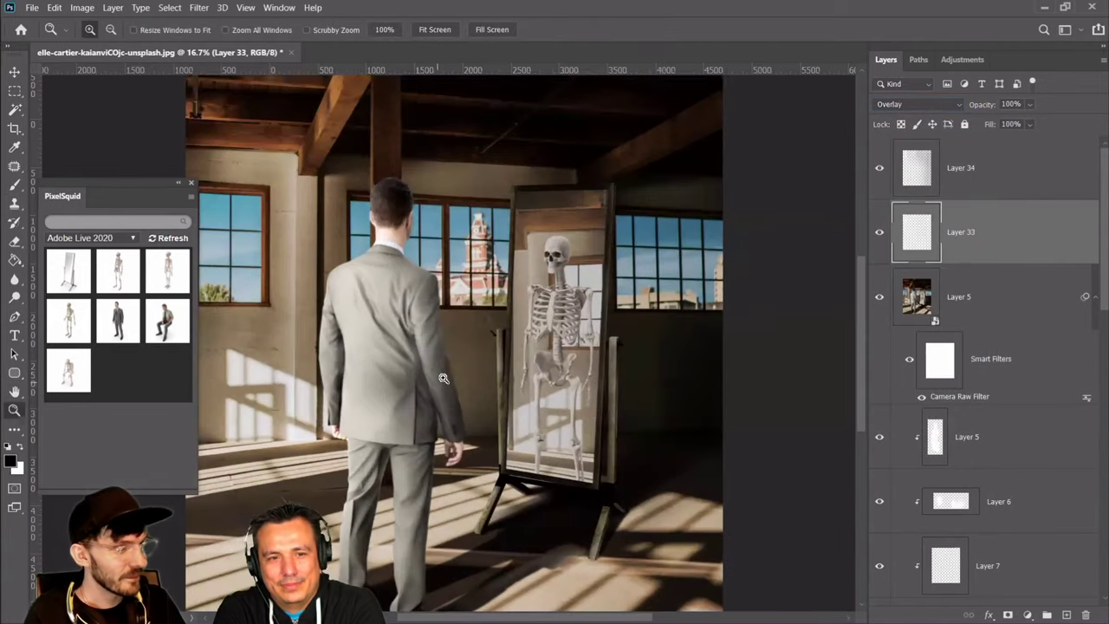
scroll(869, 354, down, 3)
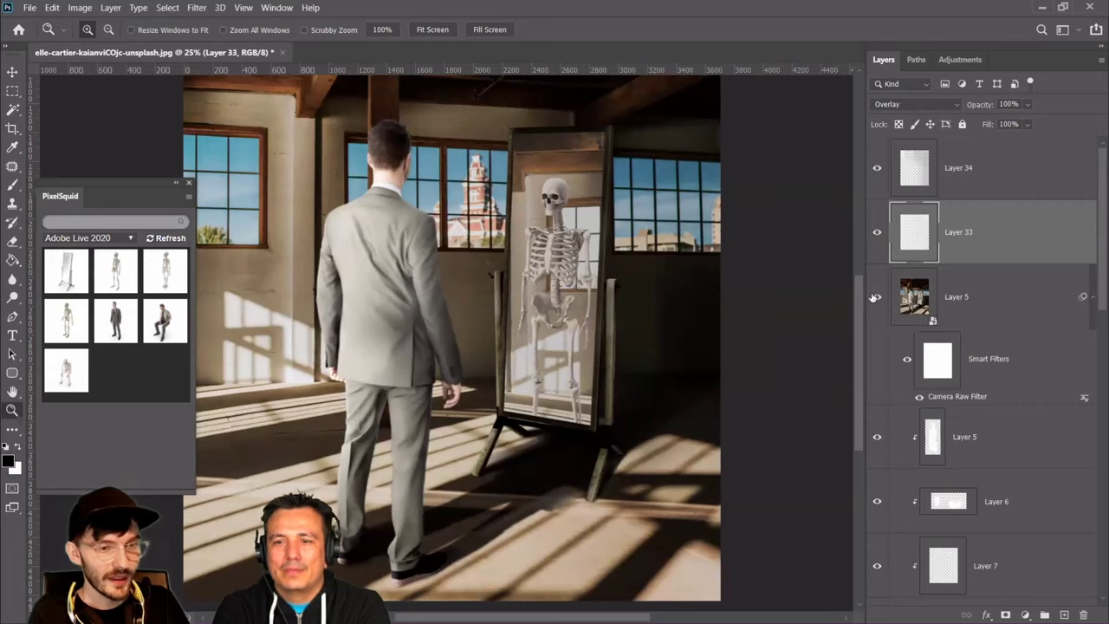
click(917, 299)
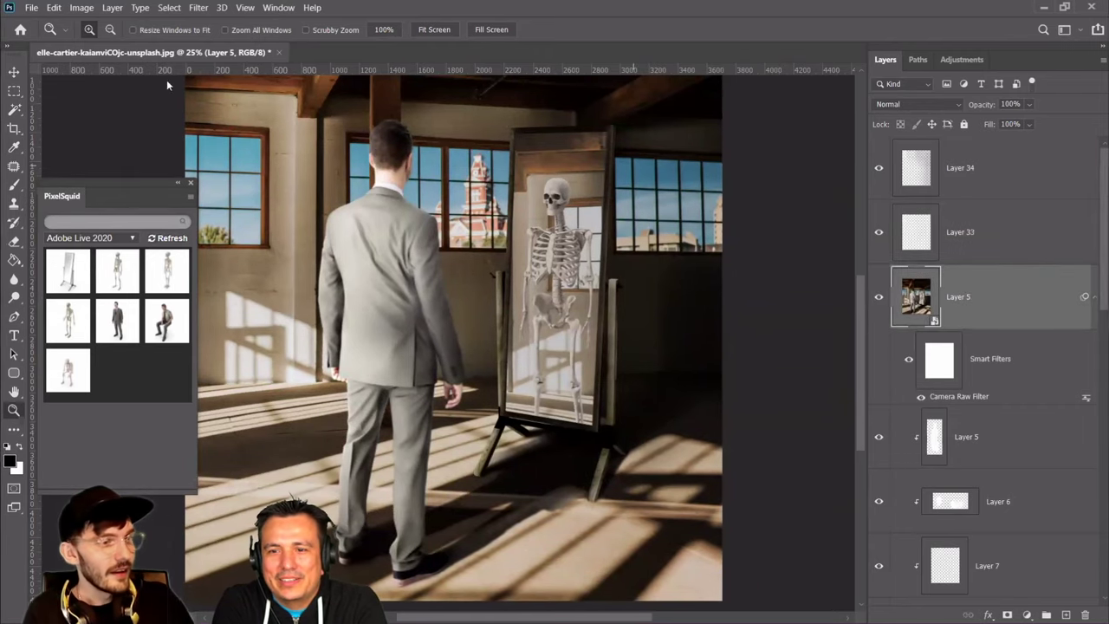
click(200, 9)
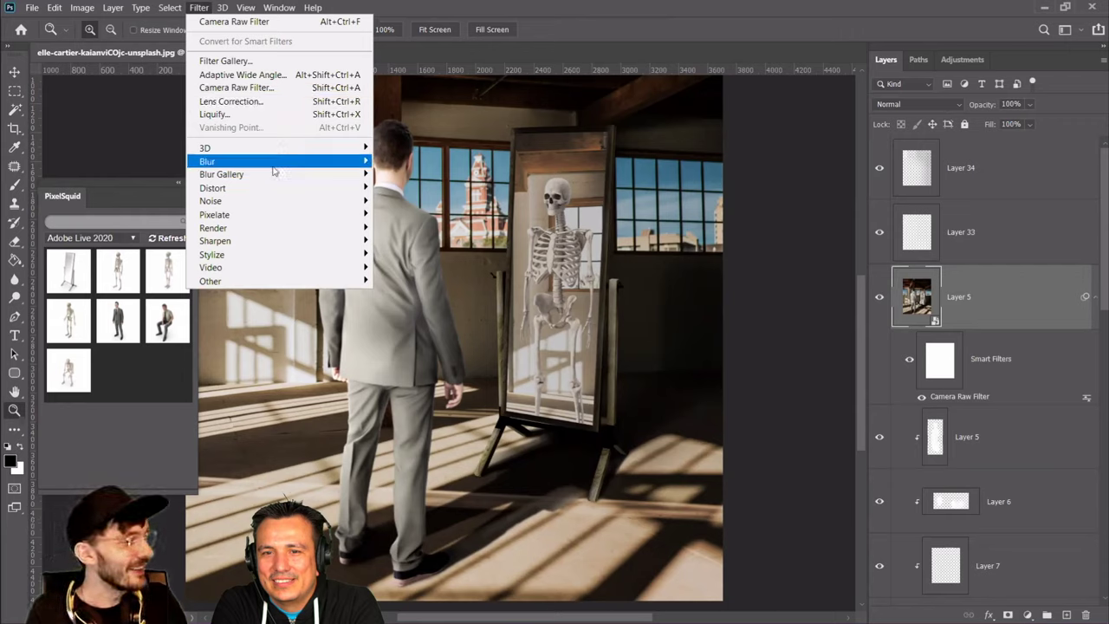
Apply an Iris Blur and reshape its ellipse and sharp area around the mirror and skeleton
mouse_move(274, 179)
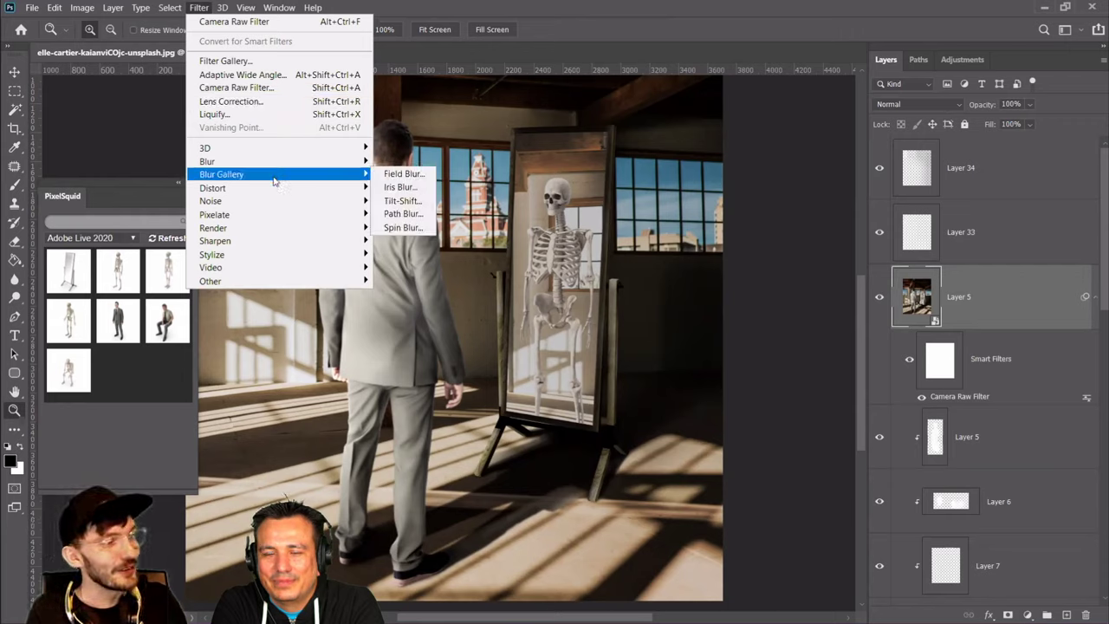
click(408, 194)
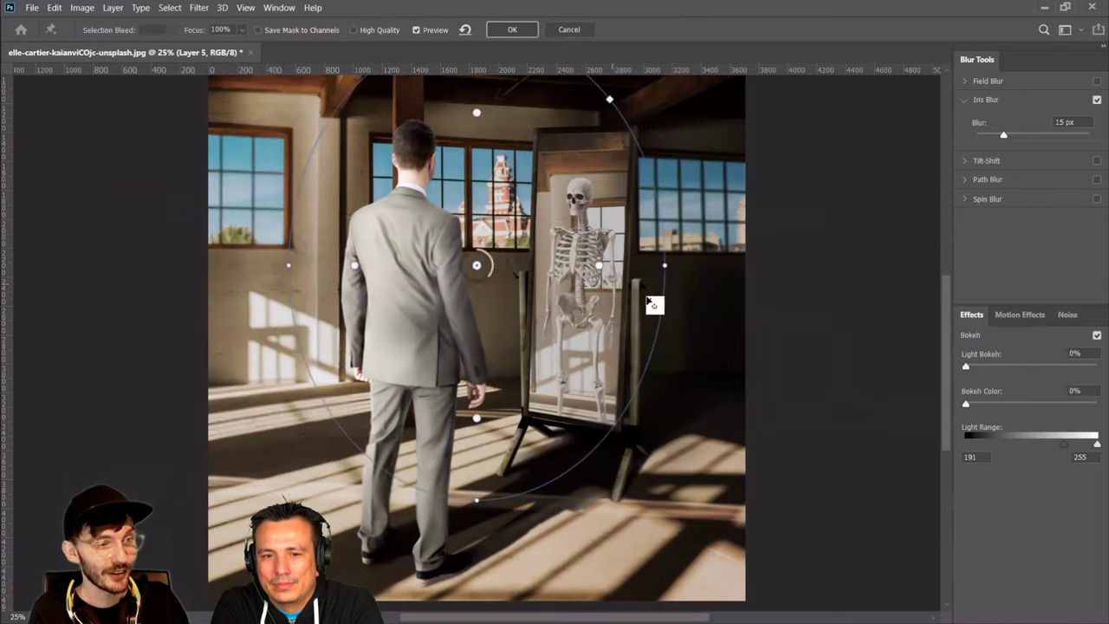
mouse_move(637, 266)
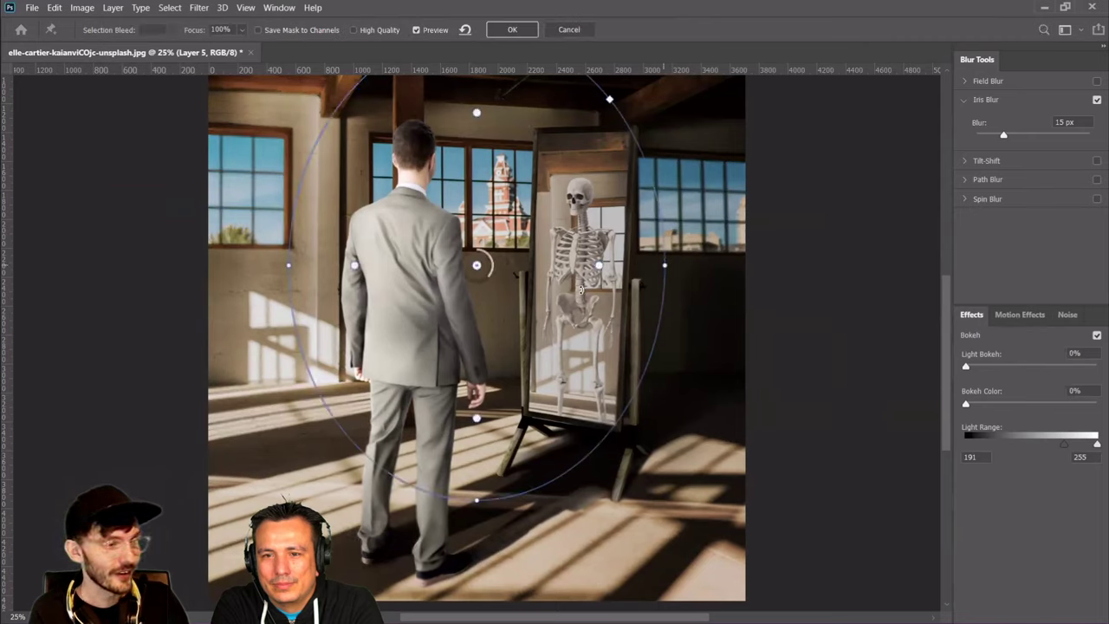
drag(665, 265, 612, 275)
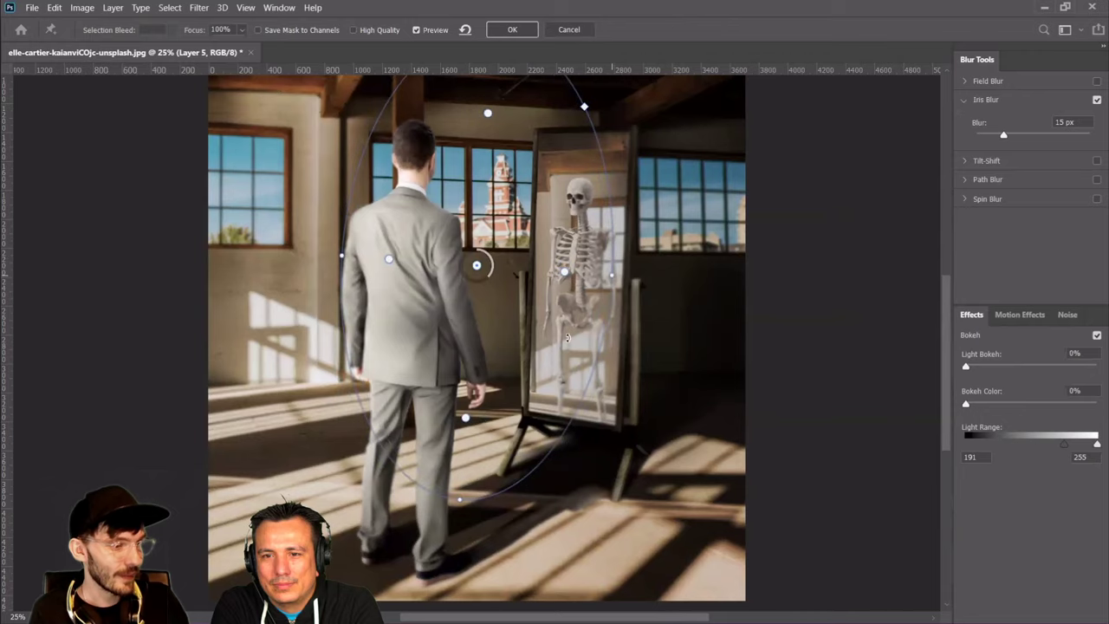
drag(455, 503, 468, 594)
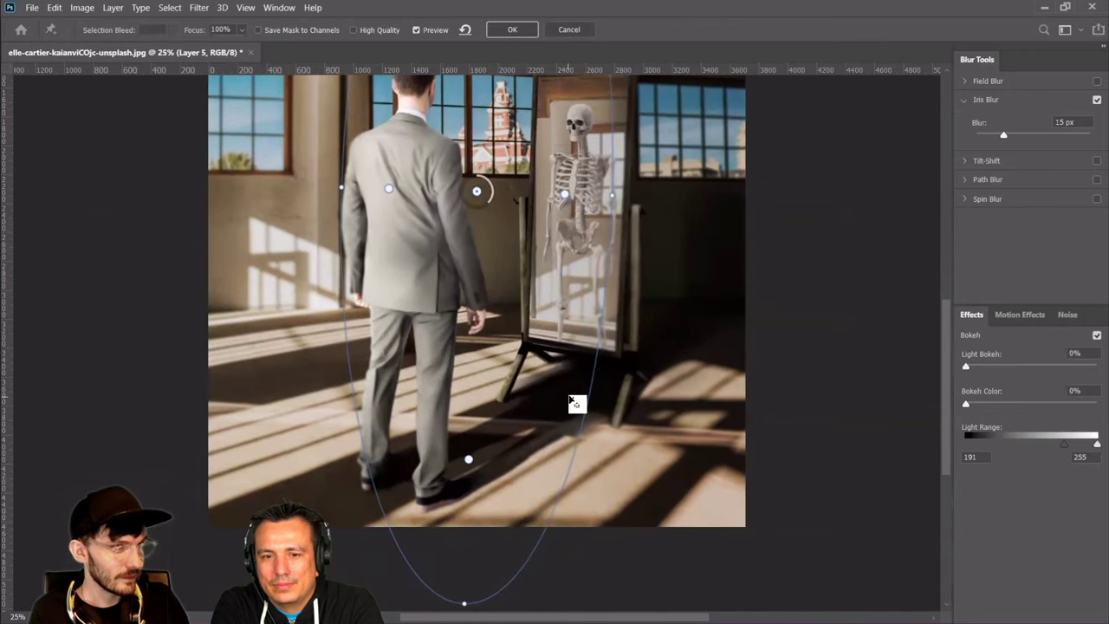
scroll(577, 401, up, 2)
drag(628, 260, 780, 259)
drag(614, 259, 586, 260)
drag(554, 328, 637, 329)
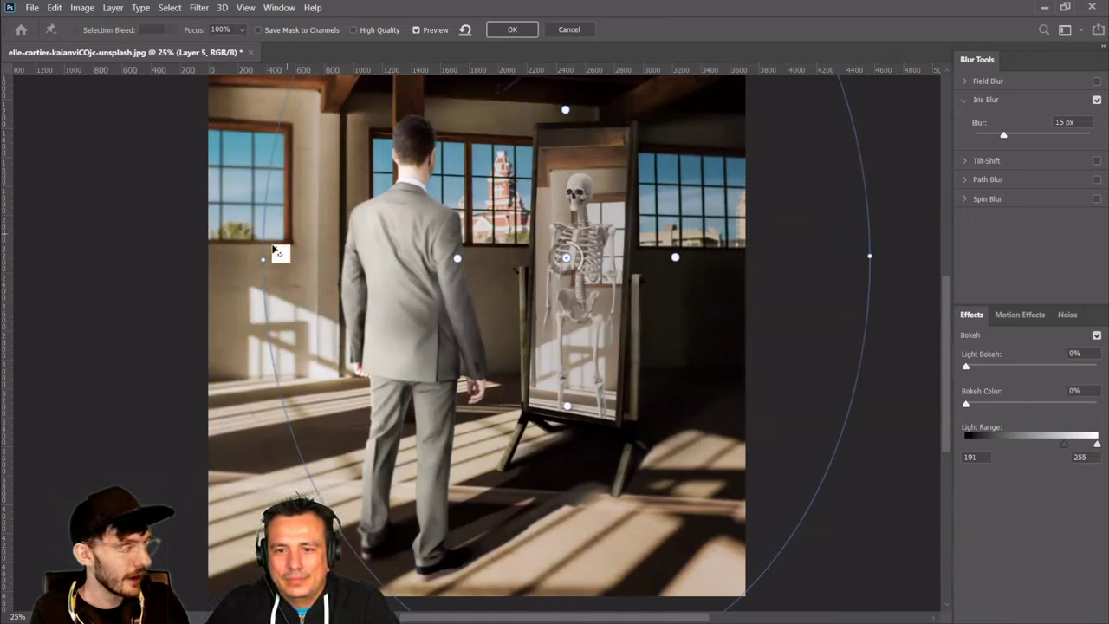
drag(262, 258, 93, 257)
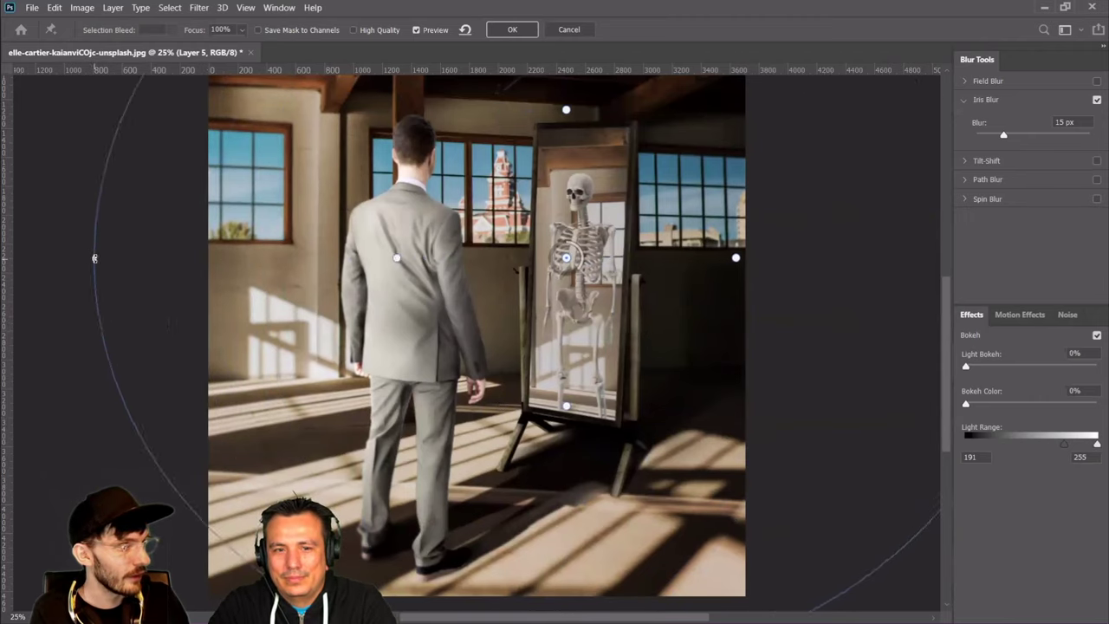
drag(395, 259, 490, 258)
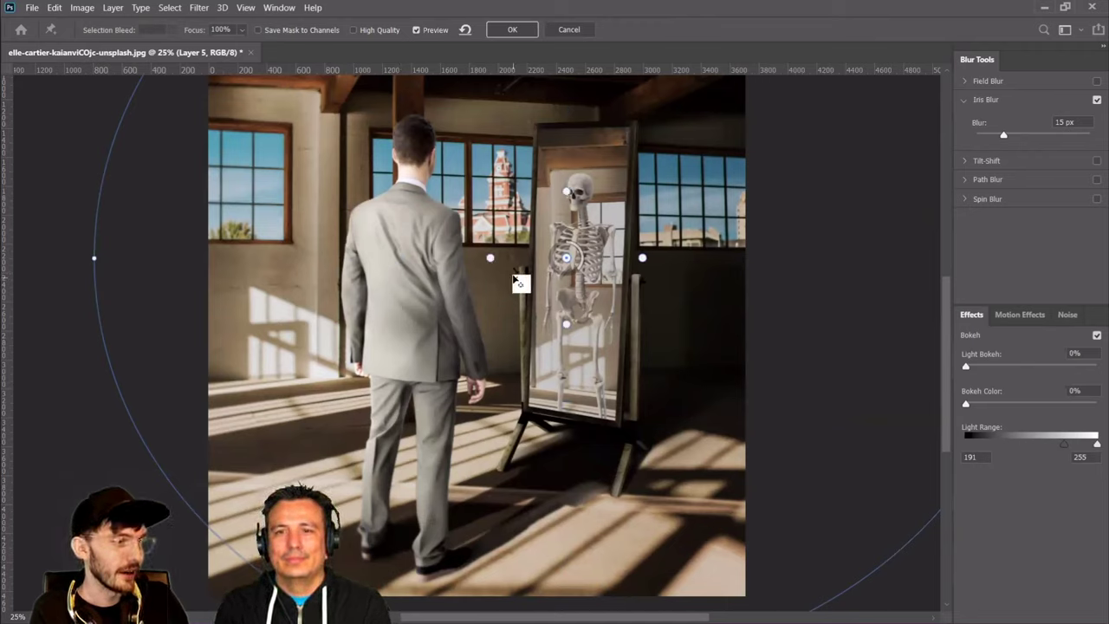
drag(490, 258, 472, 260)
Set the iris blur amount to 11 px, preview without guides, and commit it
mouse_move(578, 271)
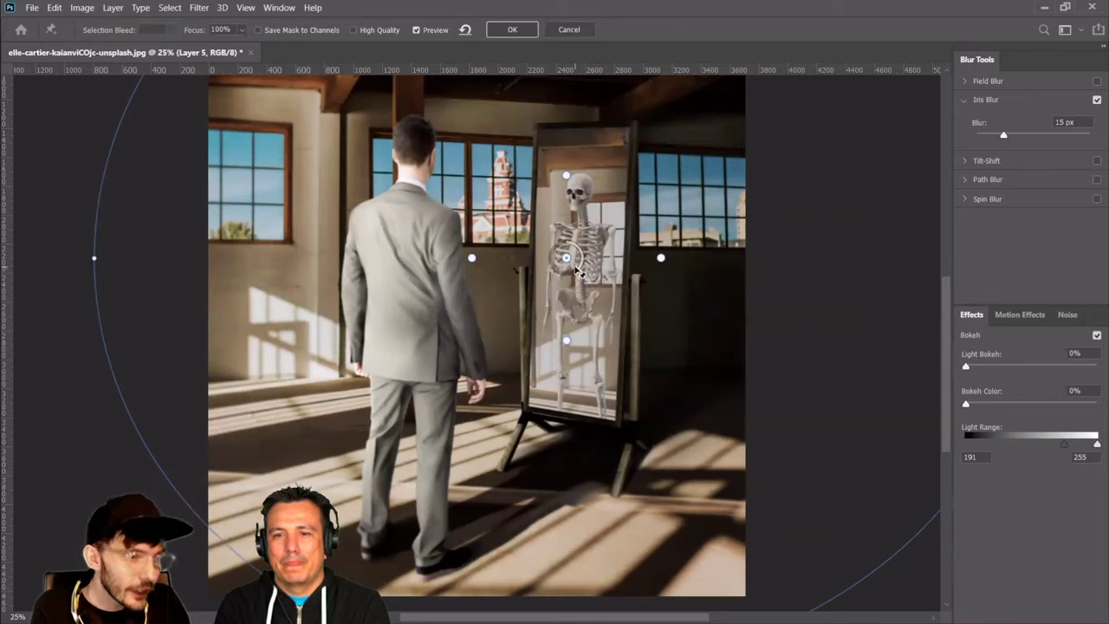
drag(579, 271, 584, 270)
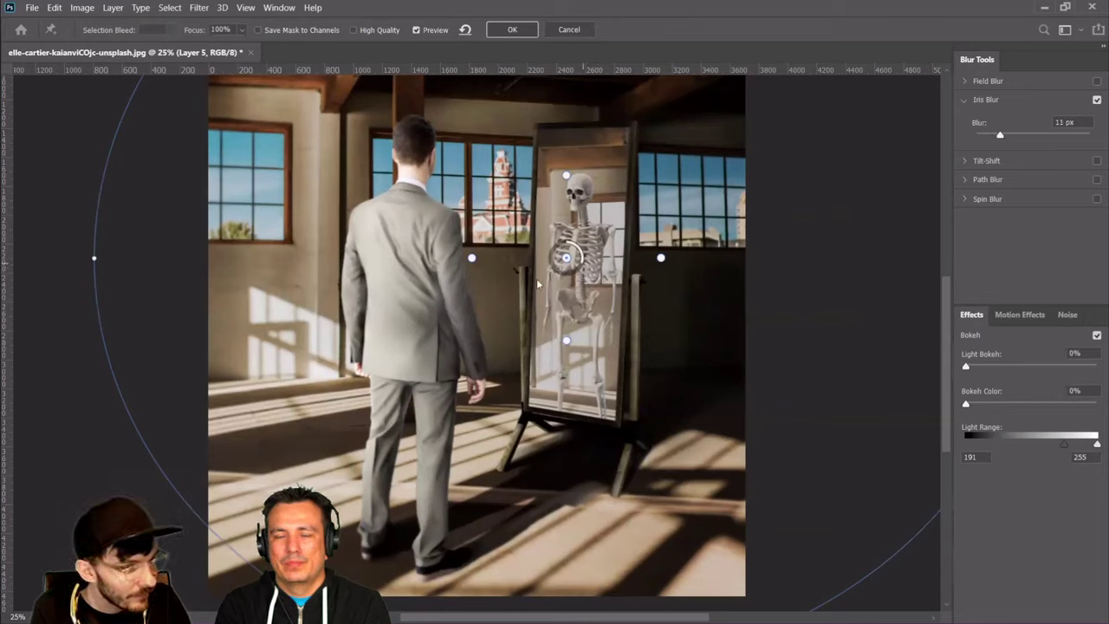
scroll(353, 285, up, 2)
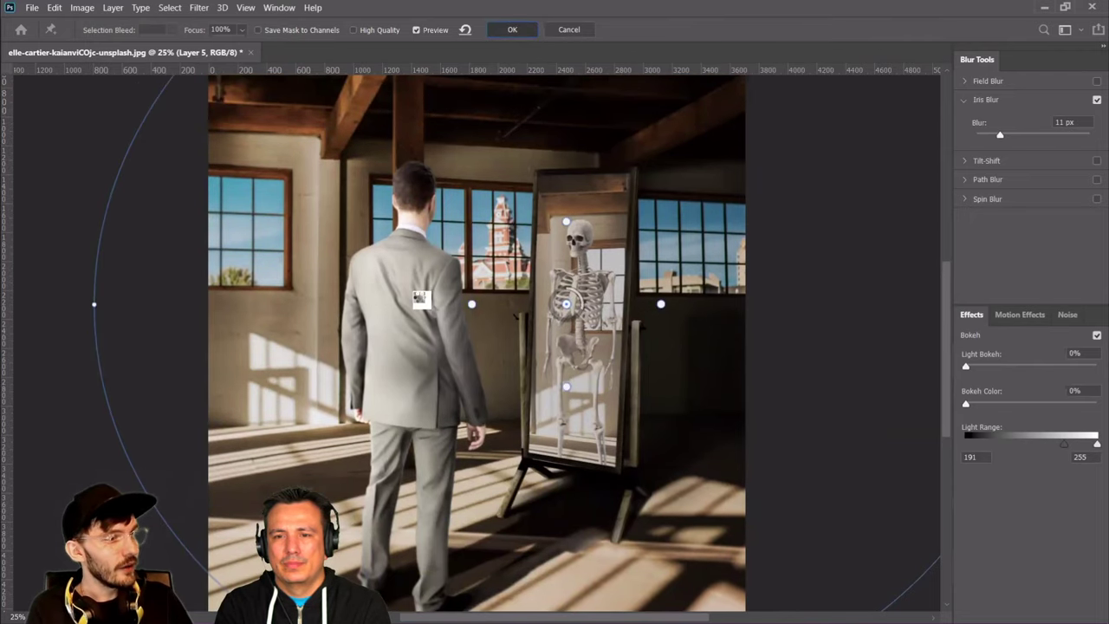
key(h)
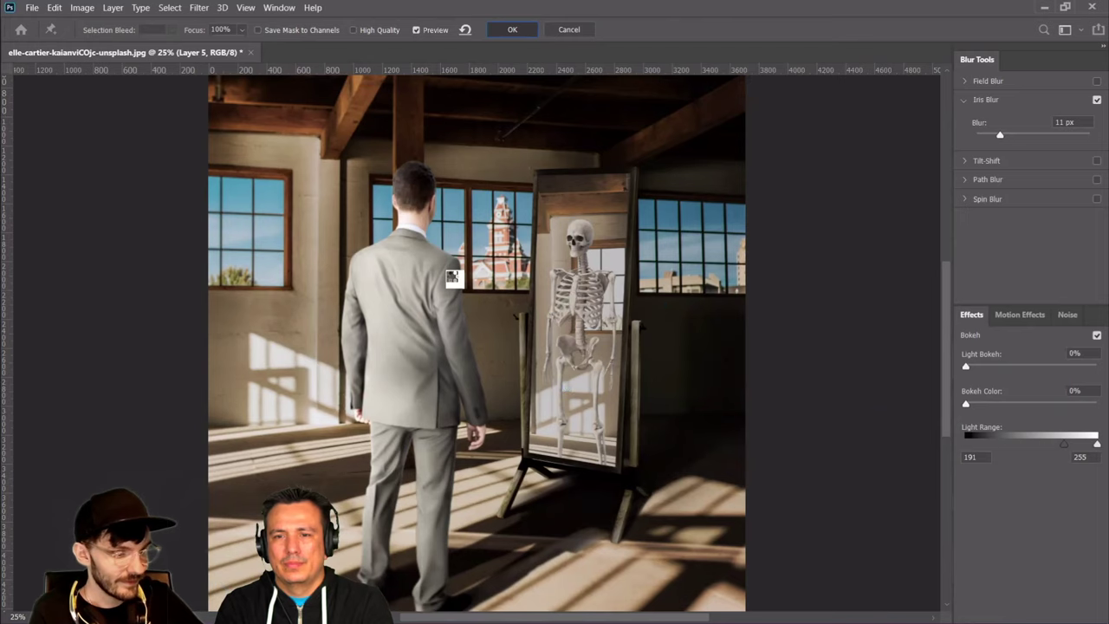
key(Return)
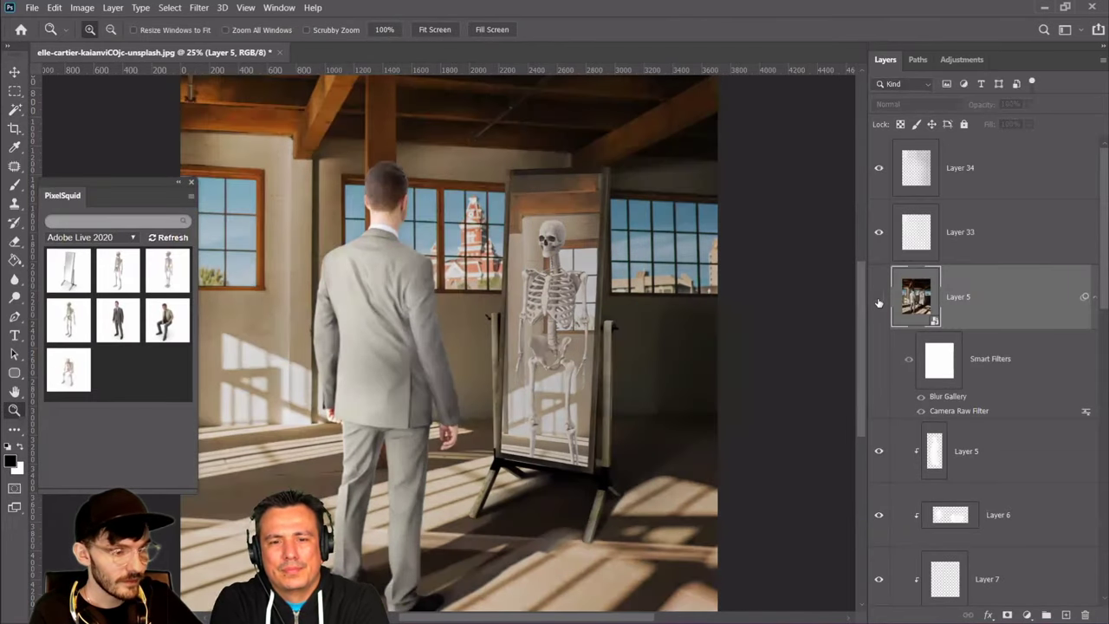
key(ctrl+minus)
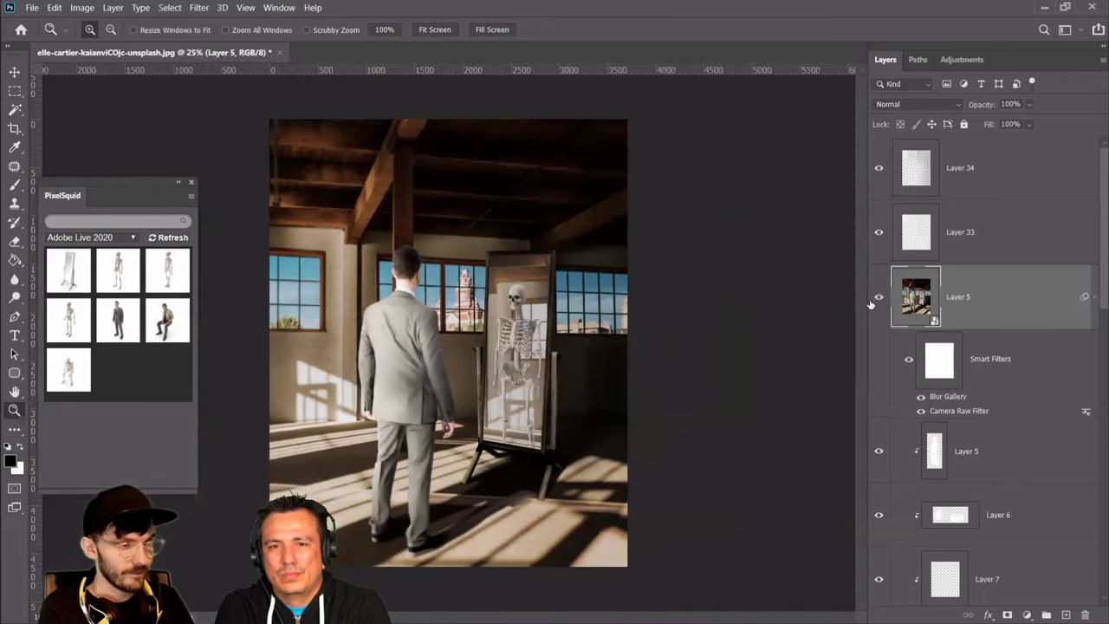
key(ctrl+plus)
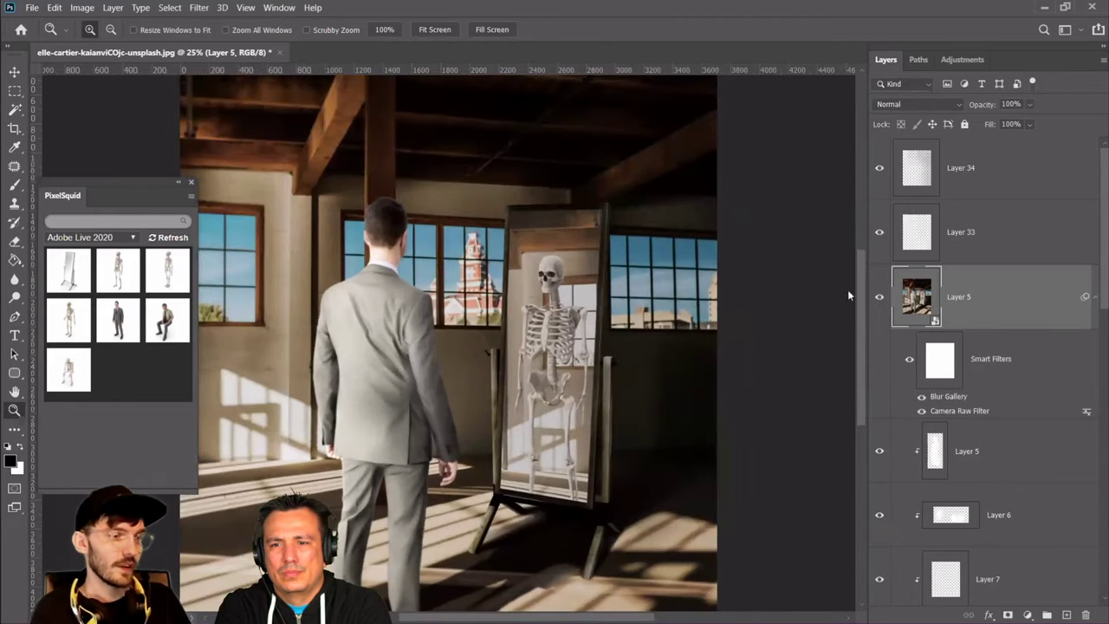
click(985, 182)
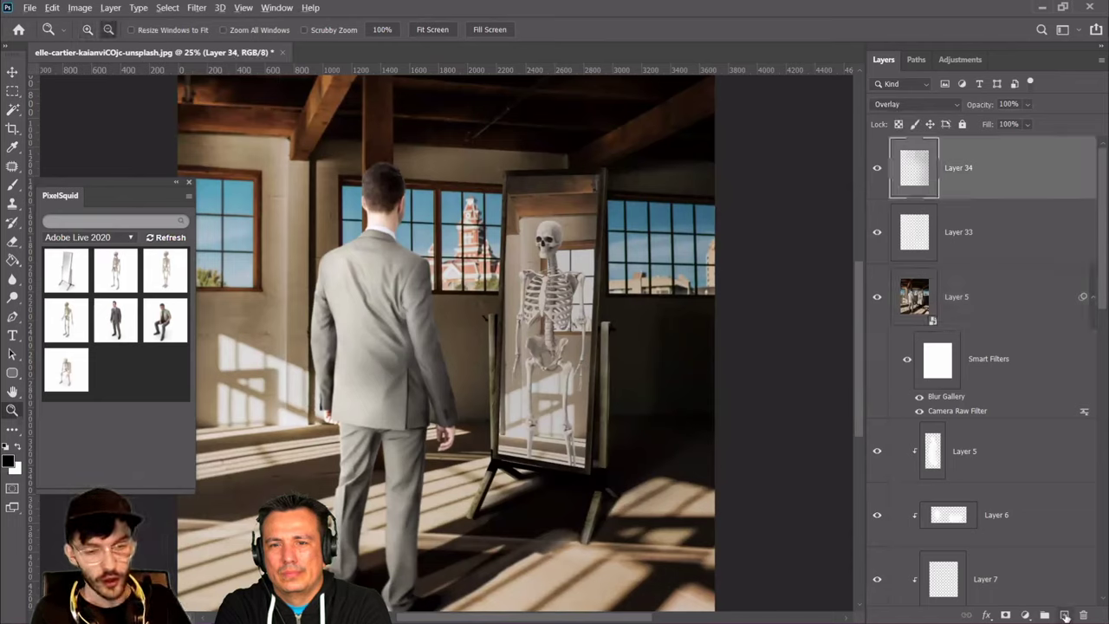
Create Layer 35 in Overlay mode, filled with overlay-neutral 50% gray
alt+click(1065, 615)
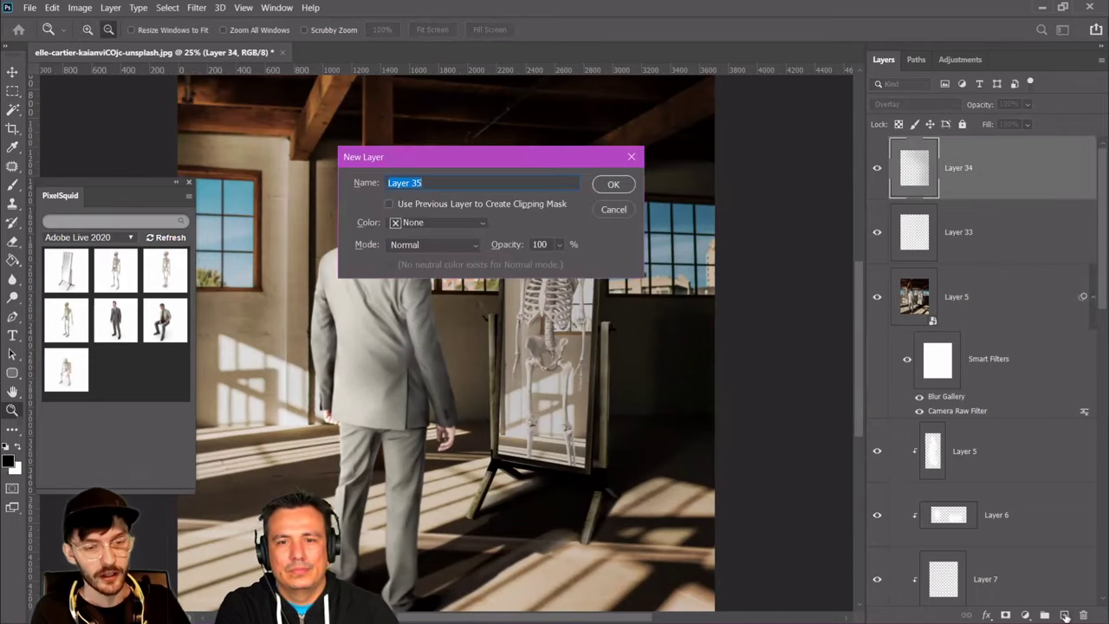
click(437, 246)
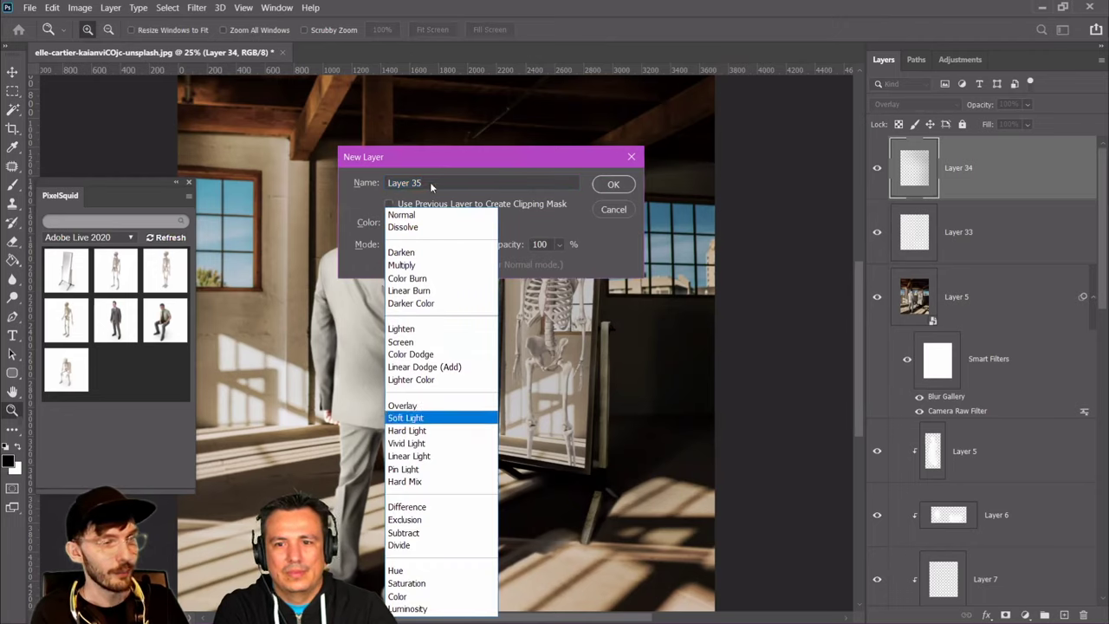
click(582, 156)
click(448, 250)
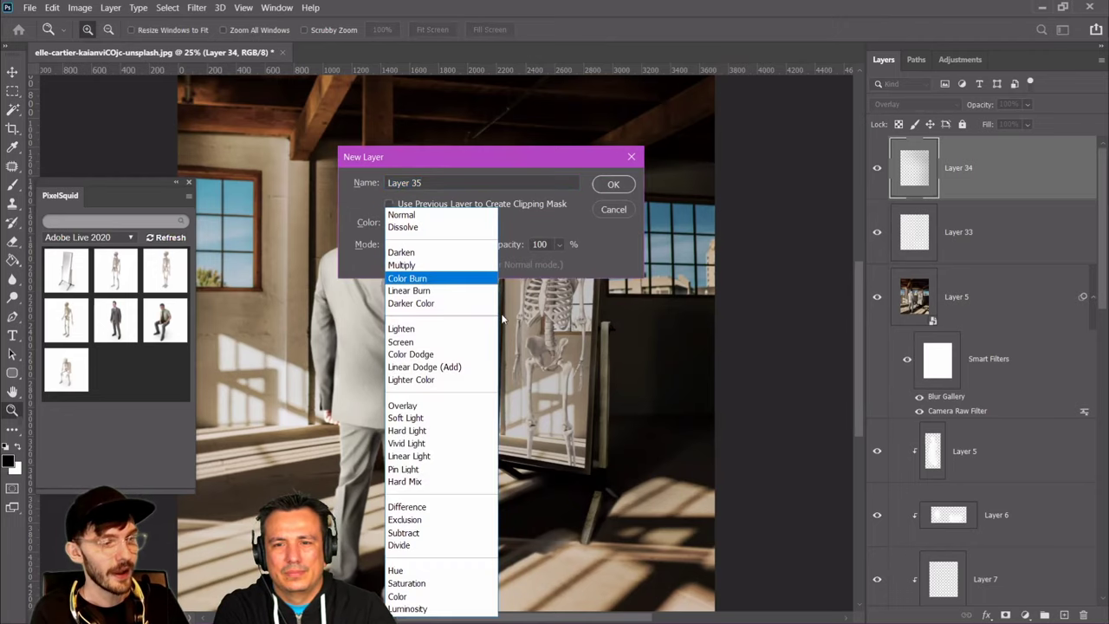
click(433, 409)
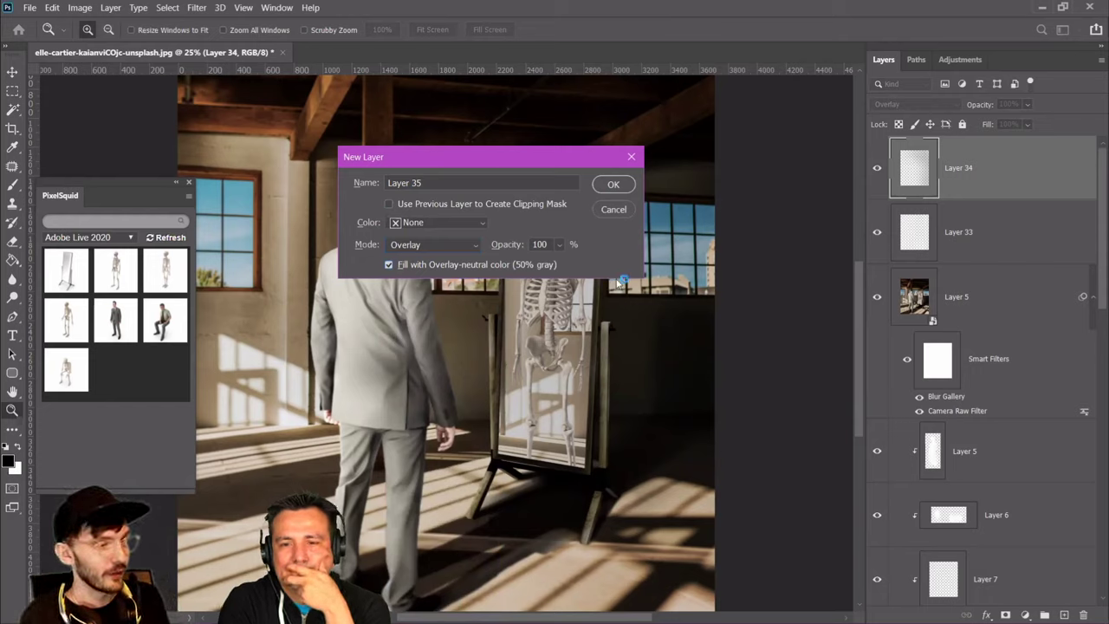
click(616, 183)
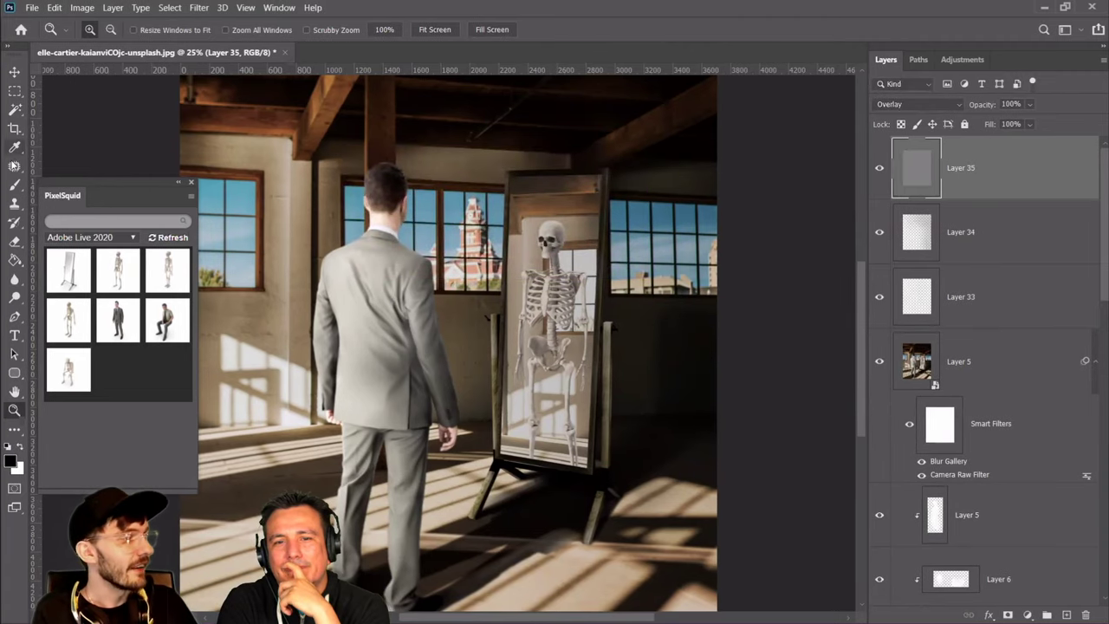
click(12, 183)
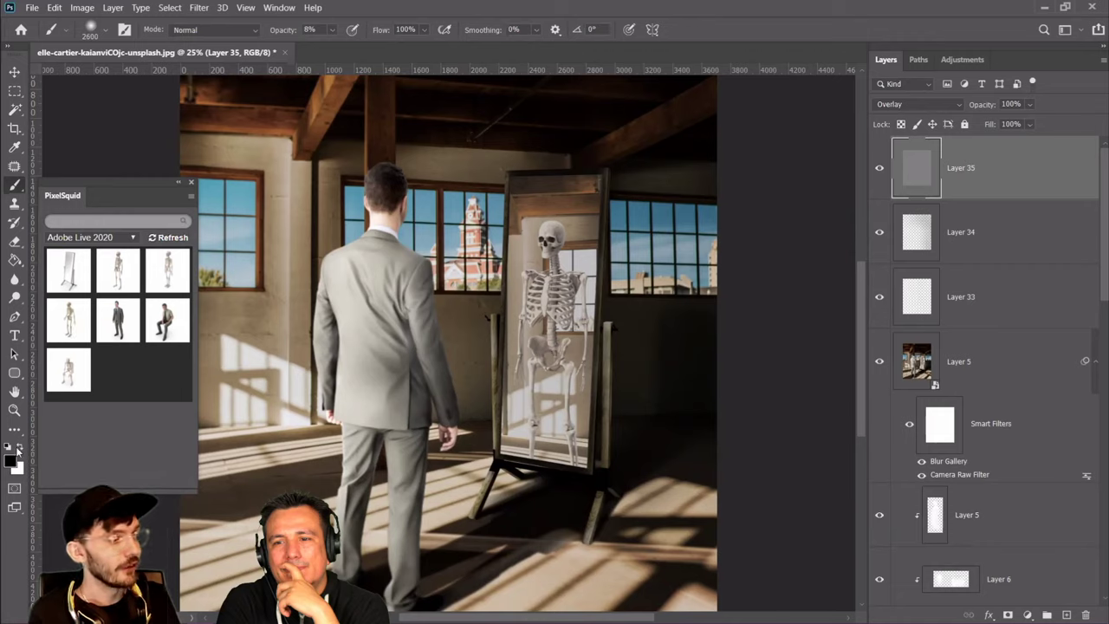
Set the brush to white at 50% opacity, then try and undo a dab on the lower mirror
click(18, 447)
click(334, 31)
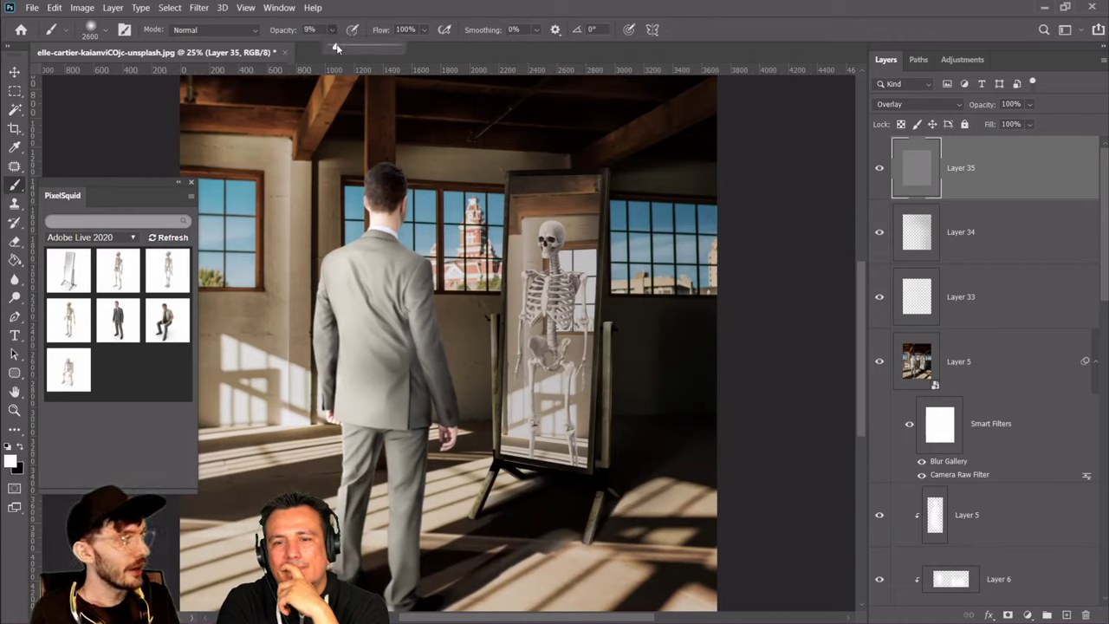
drag(365, 47, 364, 48)
click(305, 30)
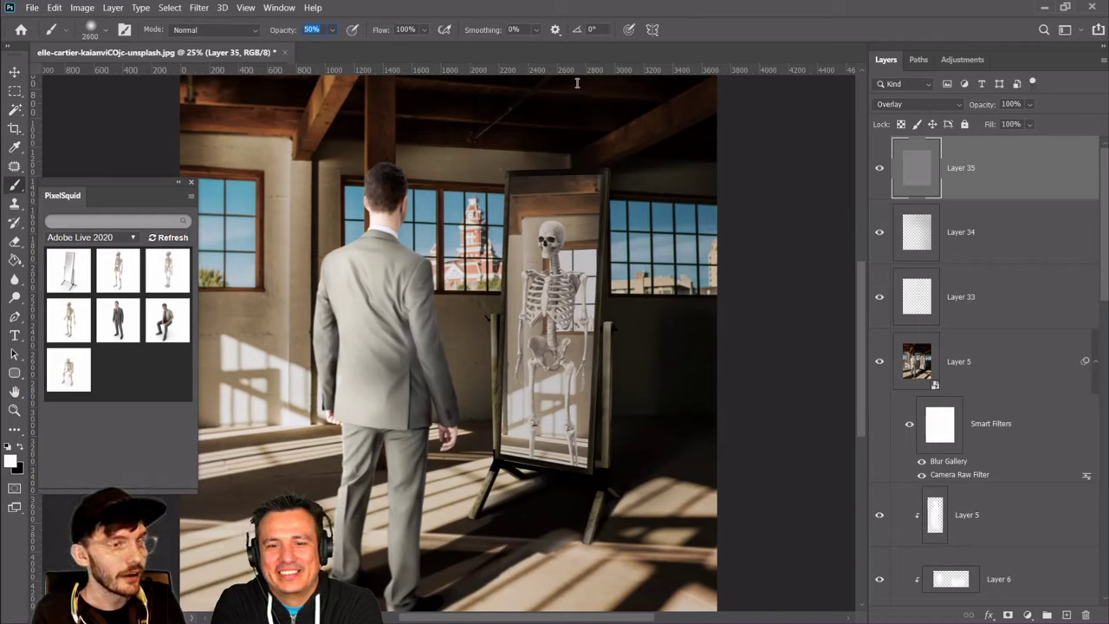
key(bracketleft)
key(bracketleft)
key(bracketleft)
key(bracketleft)
key(bracketleft)
click(607, 416)
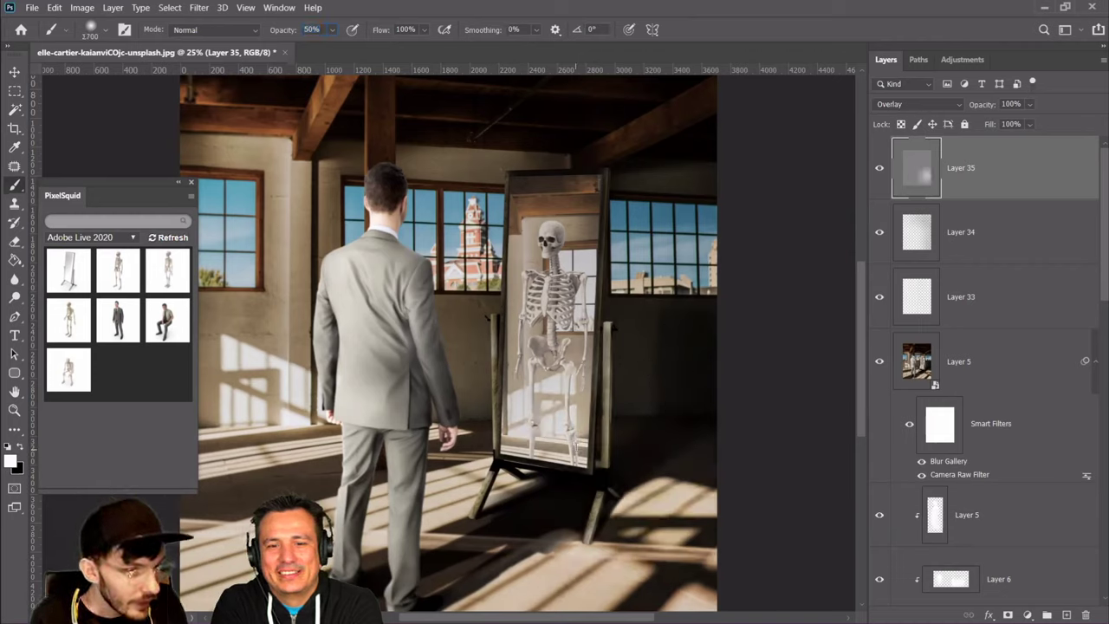
click(53, 7)
click(78, 17)
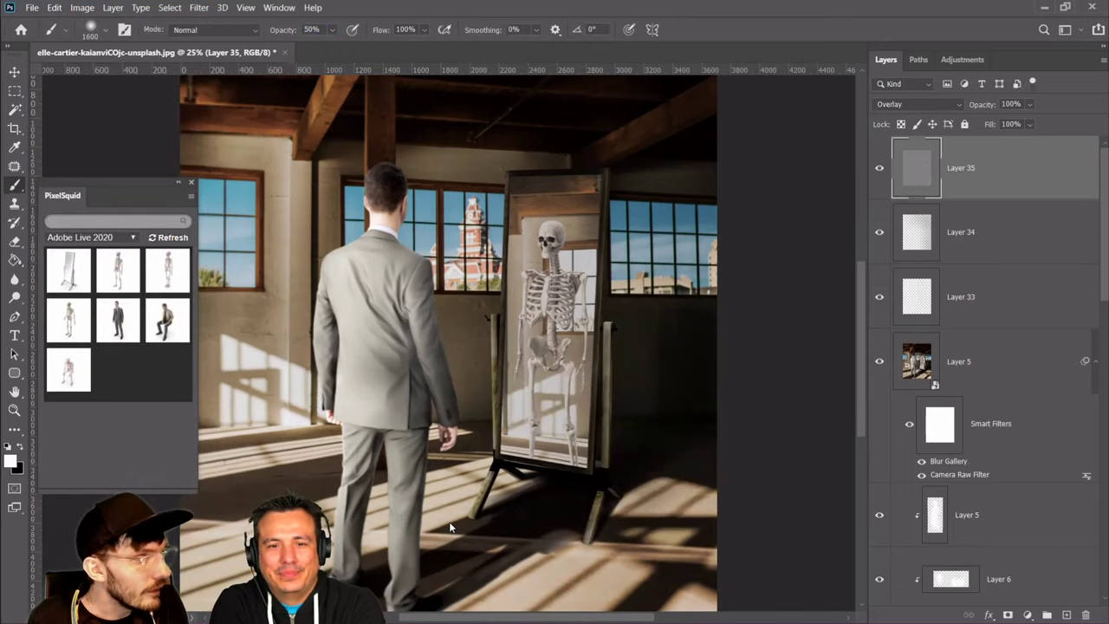
Undo the brightening strokes on the mirror's leg and zoom in to 33.3%
key(bracketleft)
key(bracketleft)
key(bracketleft)
key(bracketleft)
key(bracketleft)
key(bracketleft)
key(bracketleft)
key(bracketleft)
key(bracketleft)
key(bracketleft)
key(bracketleft)
key(bracketleft)
key(bracketleft)
key(bracketleft)
key(bracketleft)
key(bracketleft)
key(bracketleft)
key(bracketleft)
key(bracketleft)
key(bracketleft)
key(bracketleft)
scroll(625, 520, down, 2)
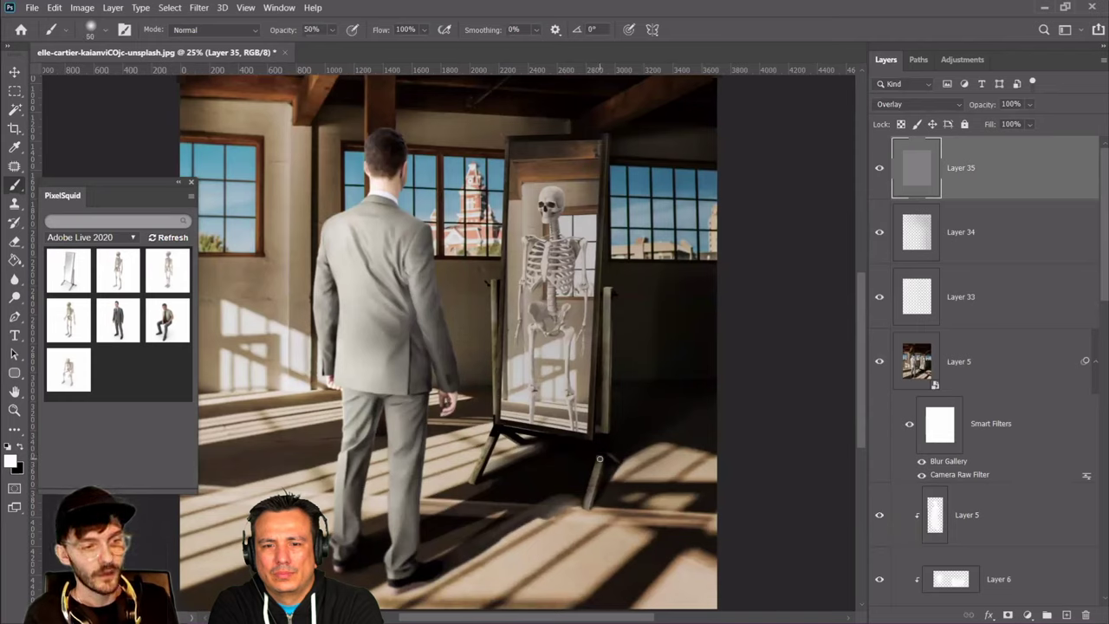
drag(586, 505, 585, 513)
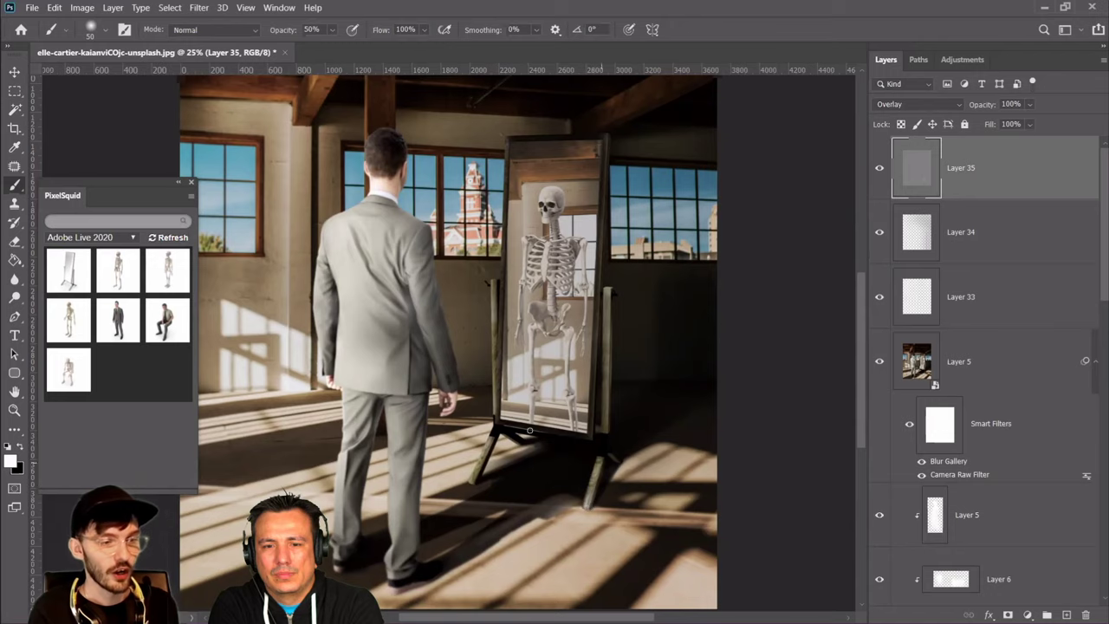
click(54, 9)
click(63, 25)
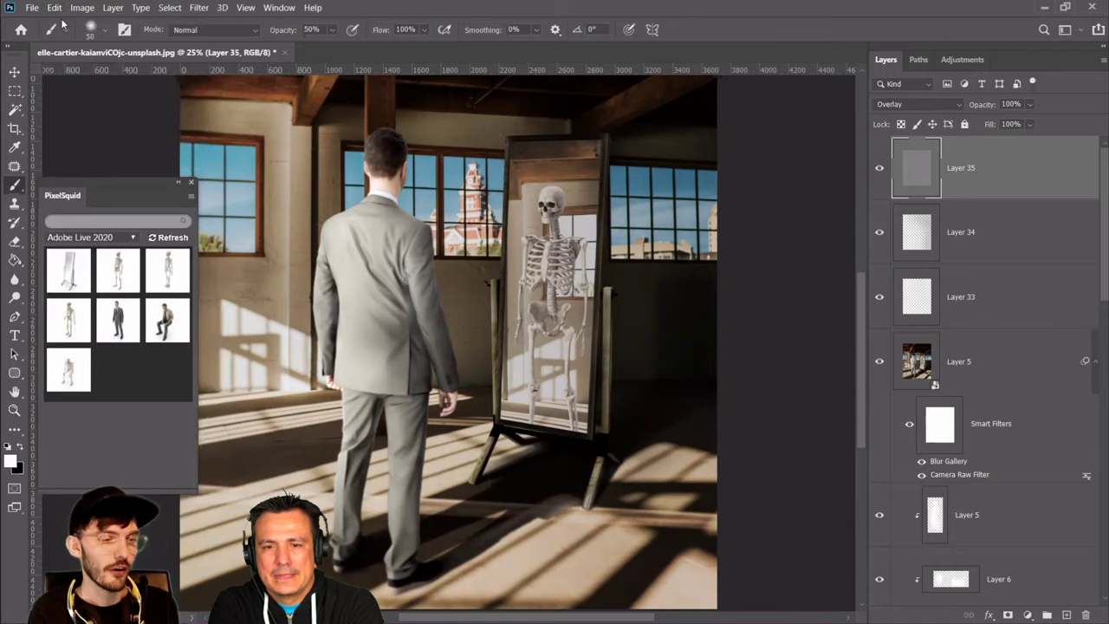
click(54, 8)
click(66, 25)
key(ctrl+plus)
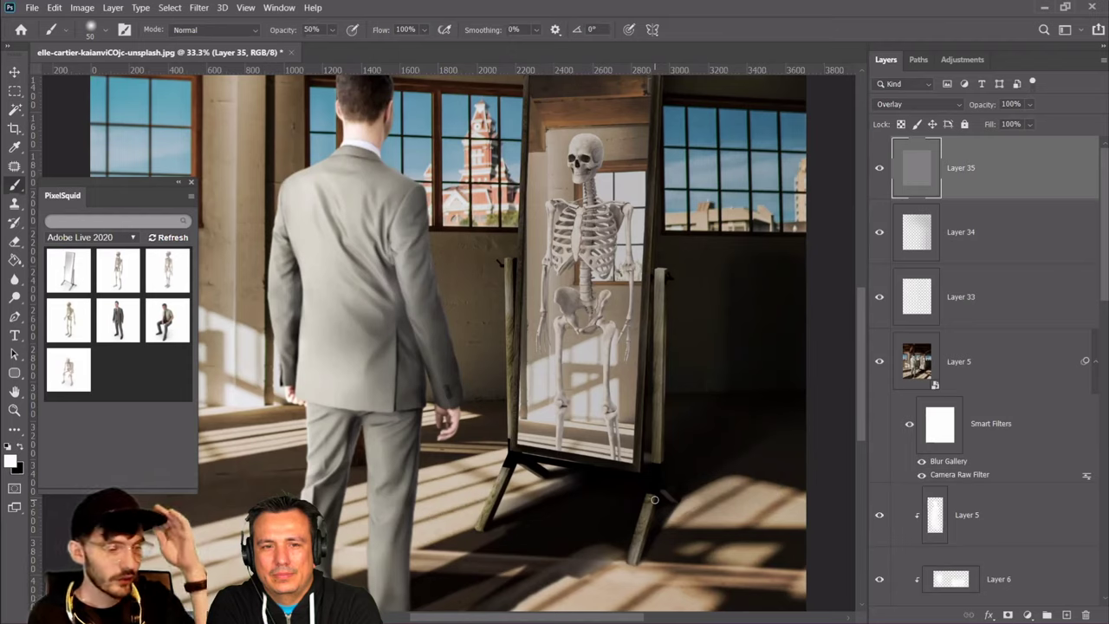
Undo the trial stroke on the mirror's right leg and set brush opacity to 16%
key(bracketright)
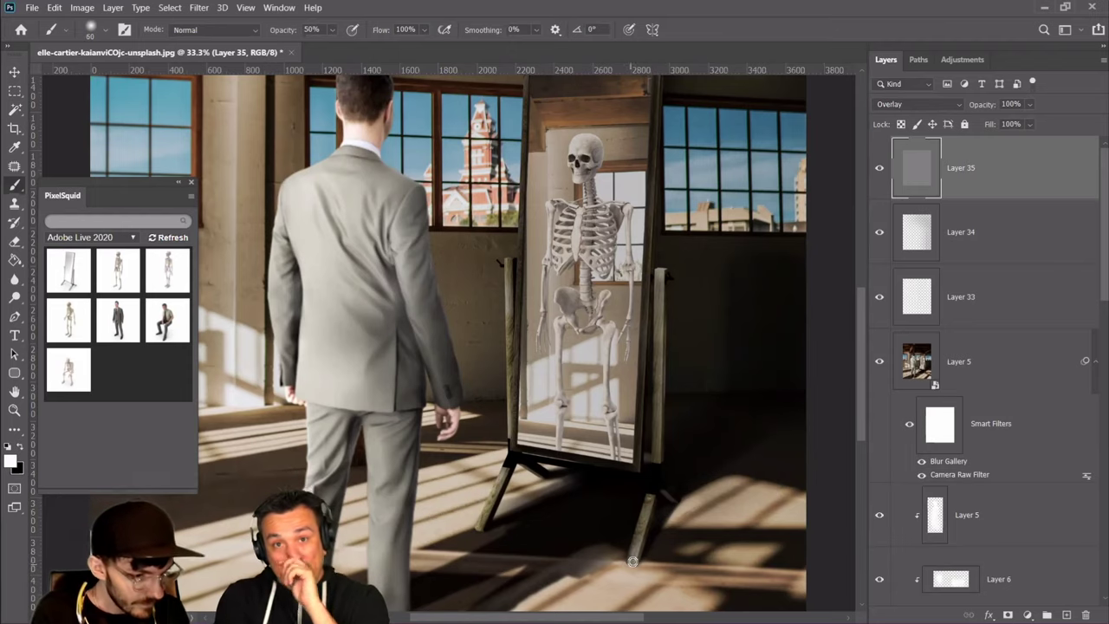
drag(633, 560, 635, 551)
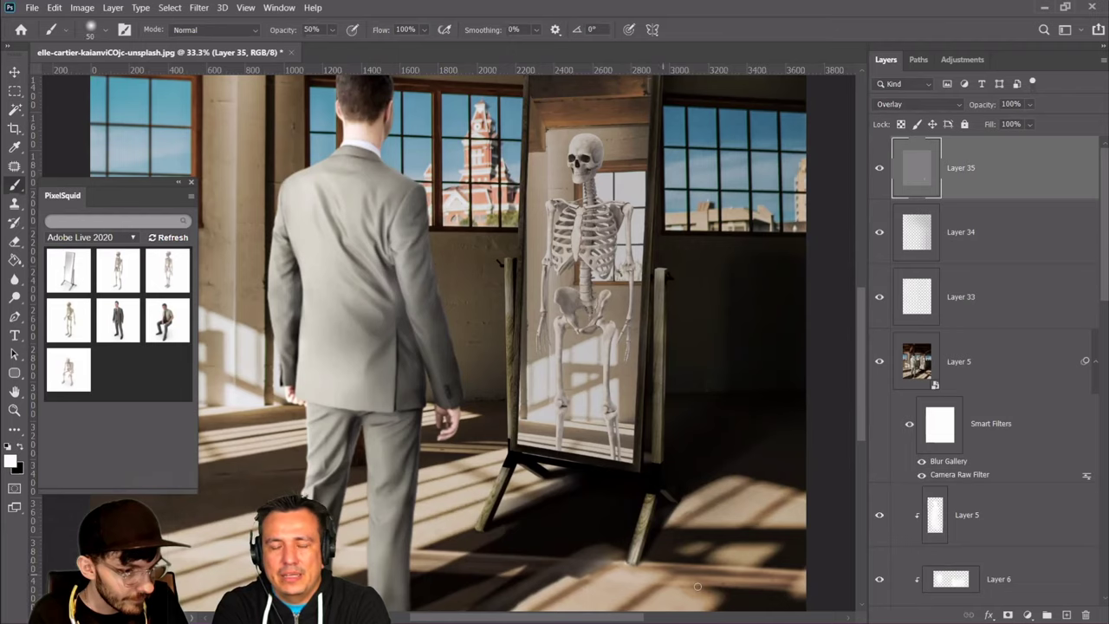
key(bracketright)
key(bracketright)
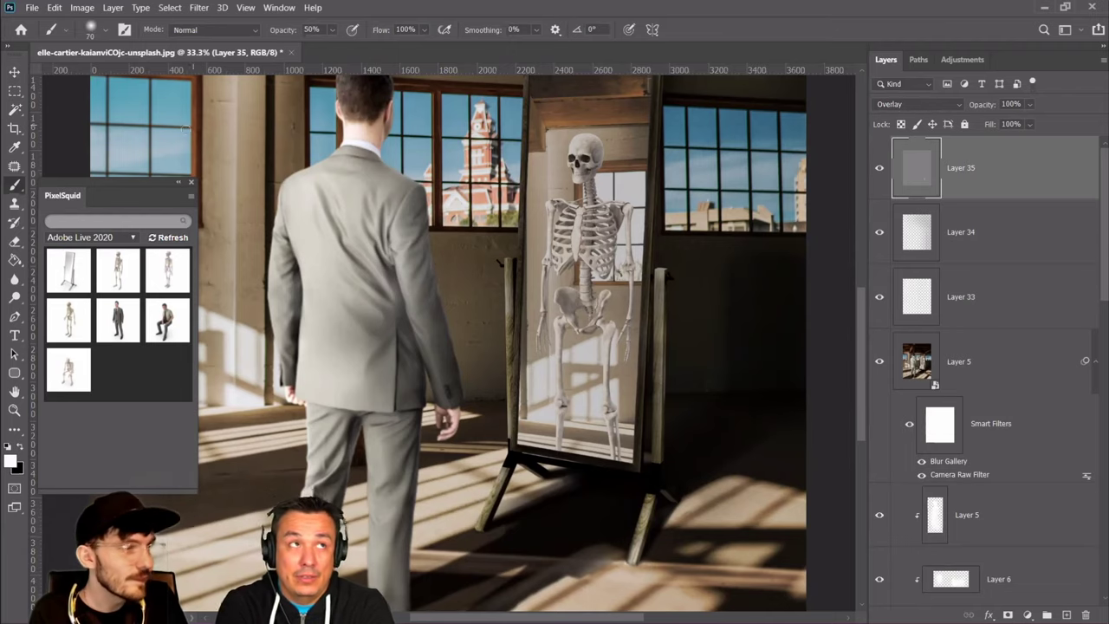
click(54, 6)
click(54, 7)
click(54, 7)
click(53, 7)
click(332, 29)
click(377, 160)
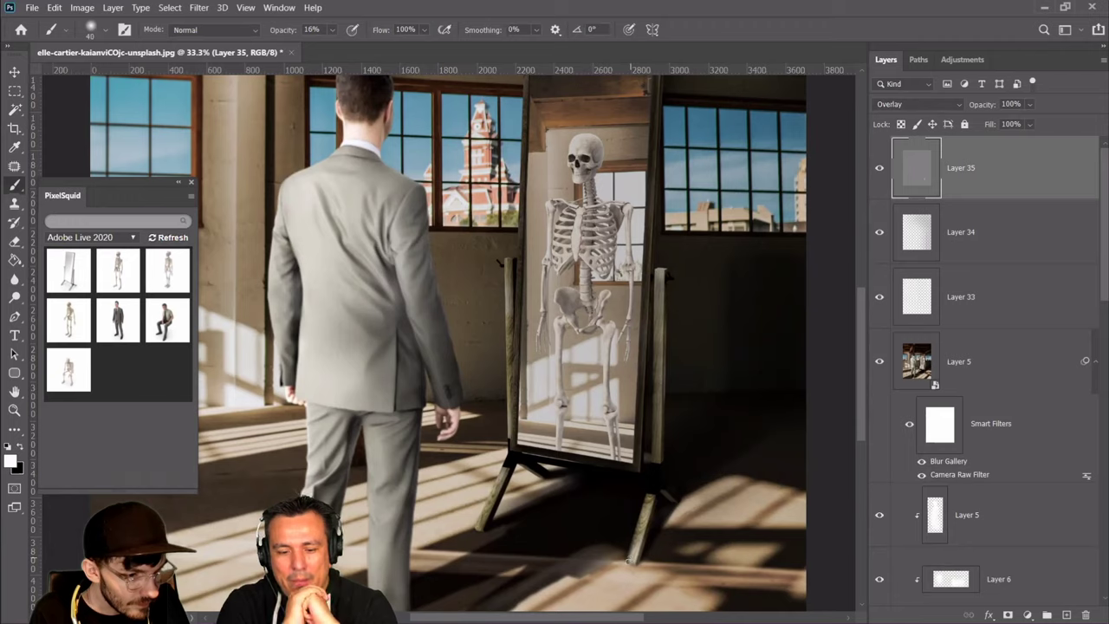
With a 60 px brush, paint soft white on the mirror's front leg and left frame edge
key(bracketright)
key(bracketright)
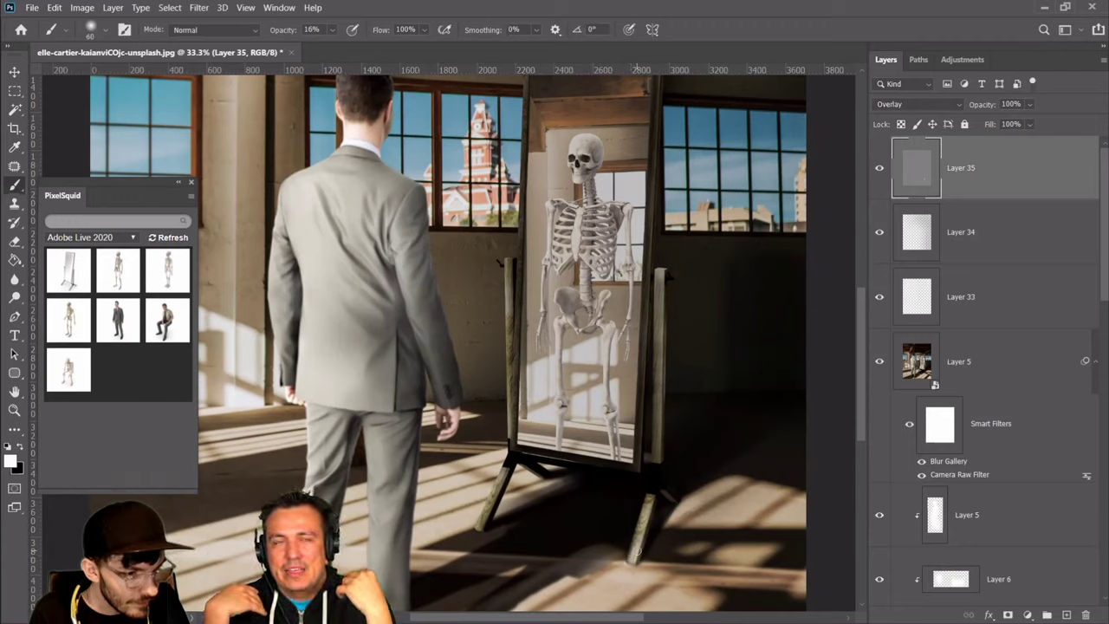
key(bracketleft)
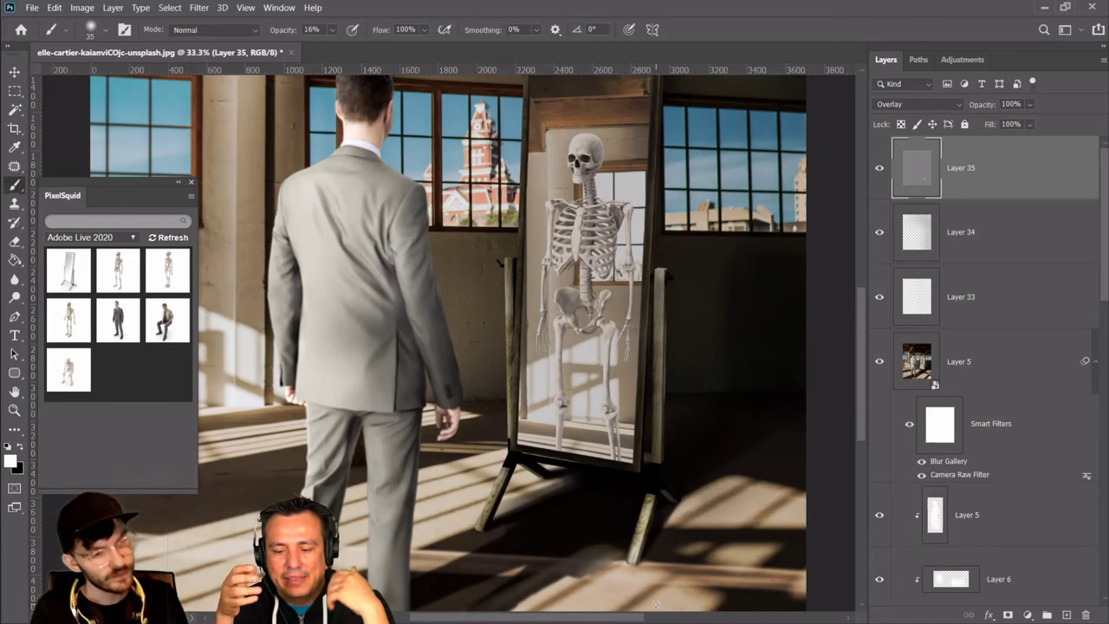
scroll(650, 536, down, 2)
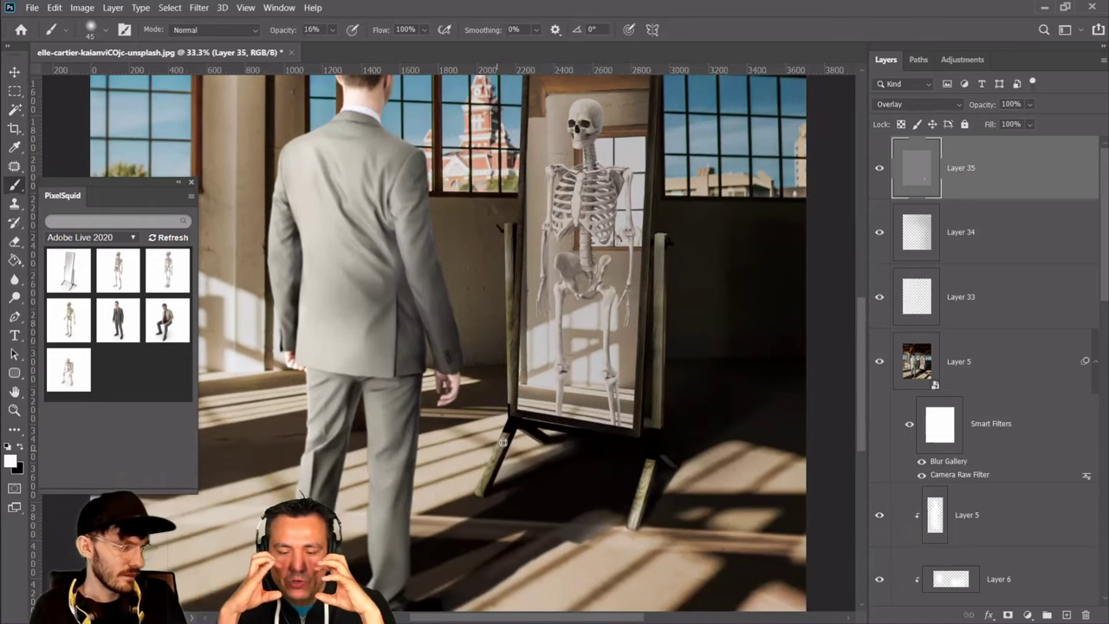
key(bracketright)
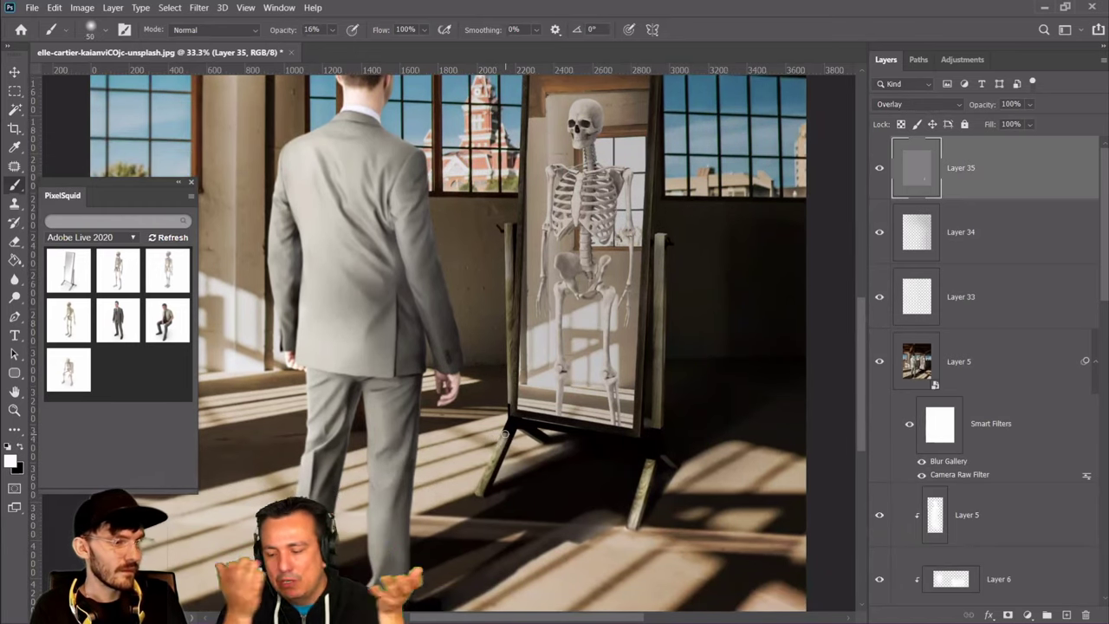
key(bracketright)
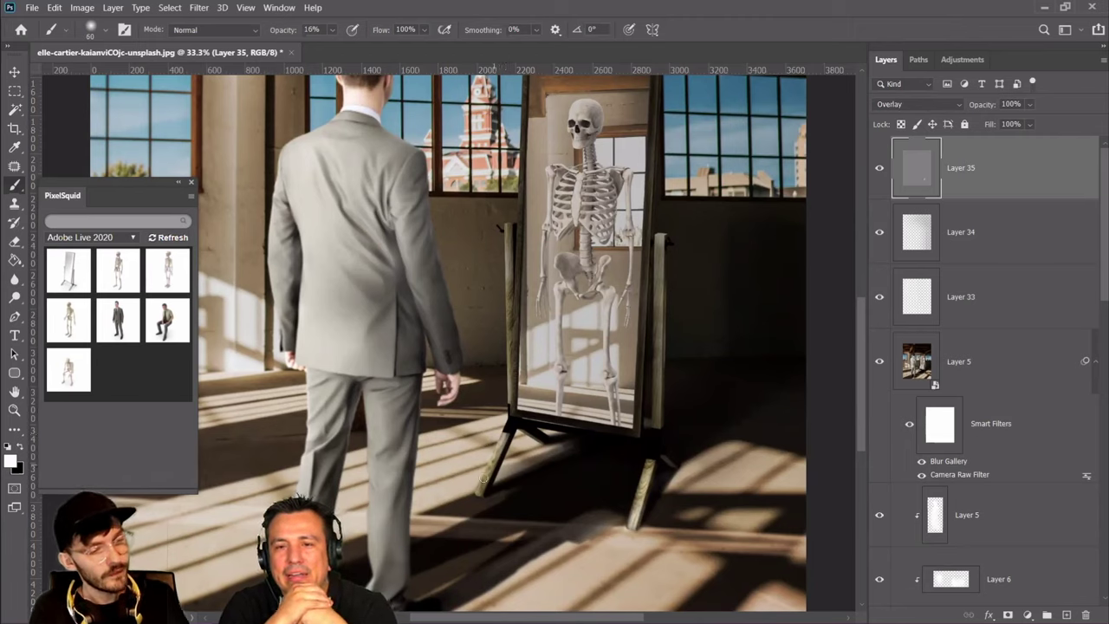
mouse_move(480, 492)
mouse_down()
mouse_move(506, 429)
mouse_move(482, 491)
mouse_up()
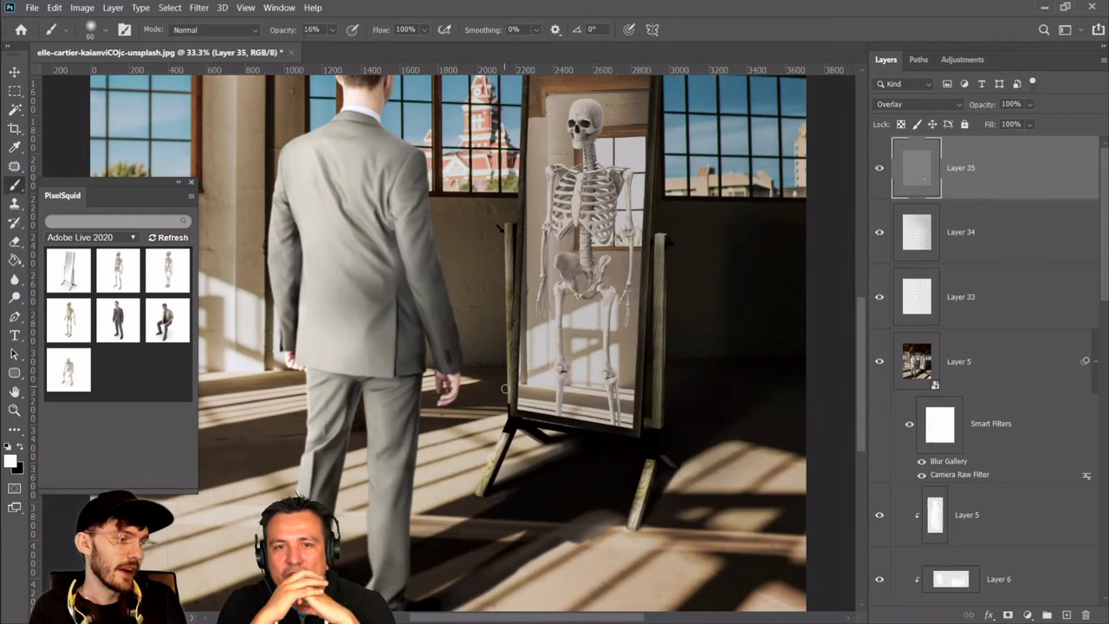
drag(518, 236, 510, 227)
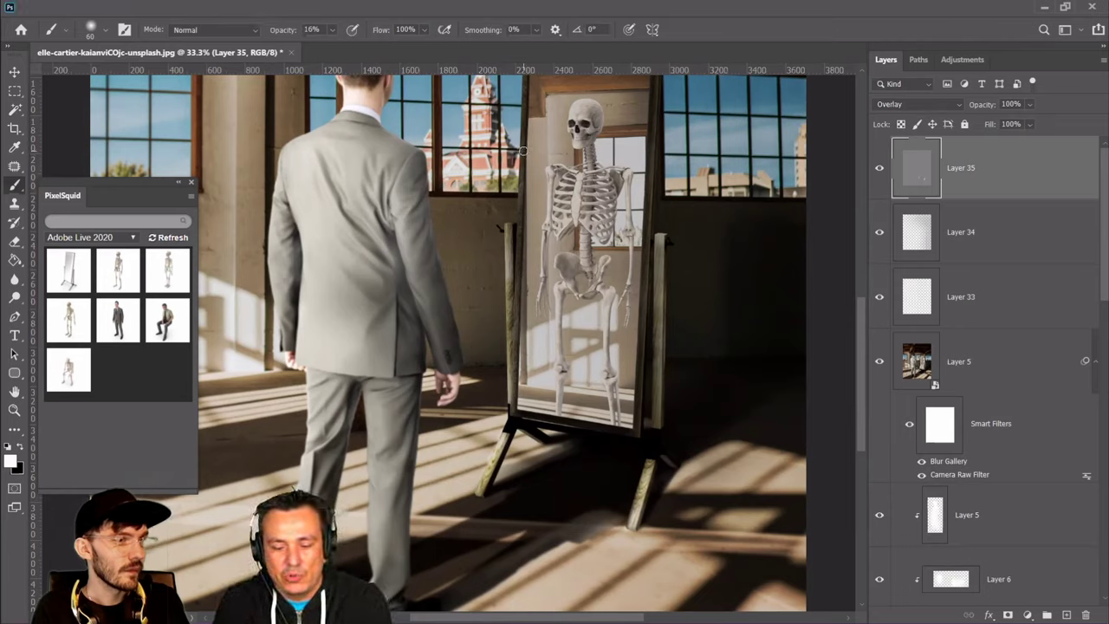
Undo the last two brightening strokes on the mirror
click(53, 8)
click(54, 8)
click(54, 8)
click(62, 22)
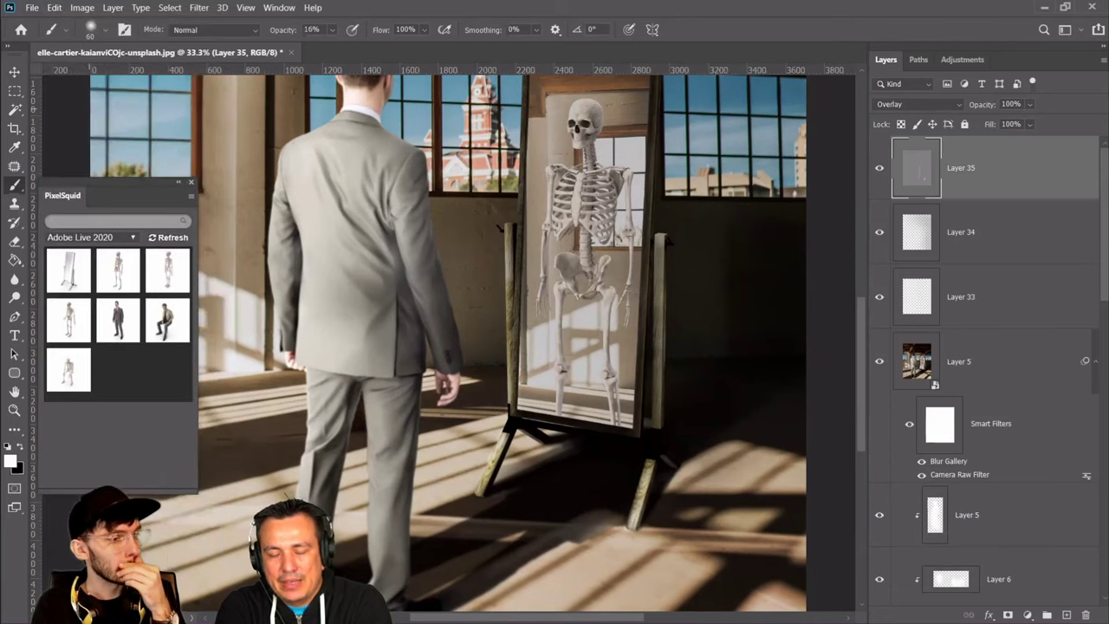
click(57, 10)
click(62, 21)
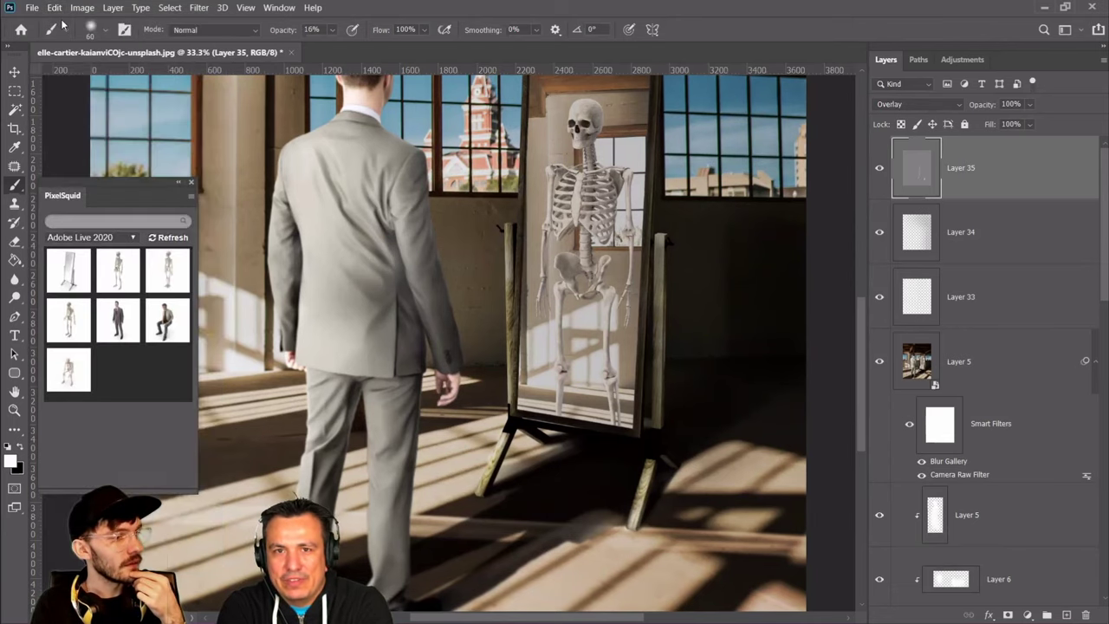
scroll(616, 289, down, 3)
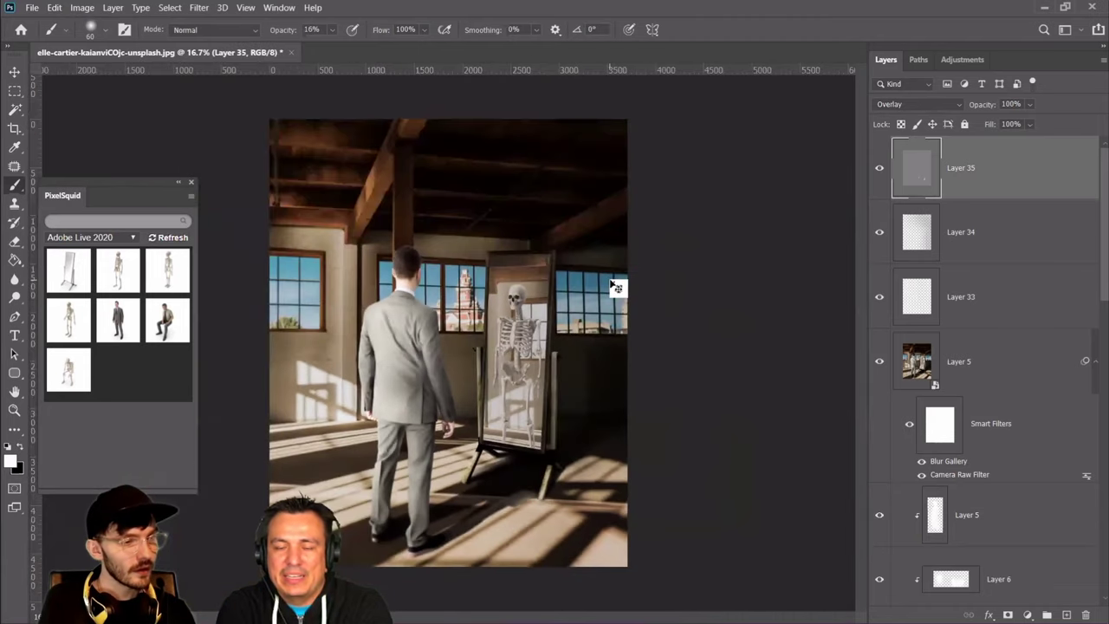
Zoom in on the skeleton's mirror and toggle the Overlay shading layer to compare
scroll(613, 284, up, 1)
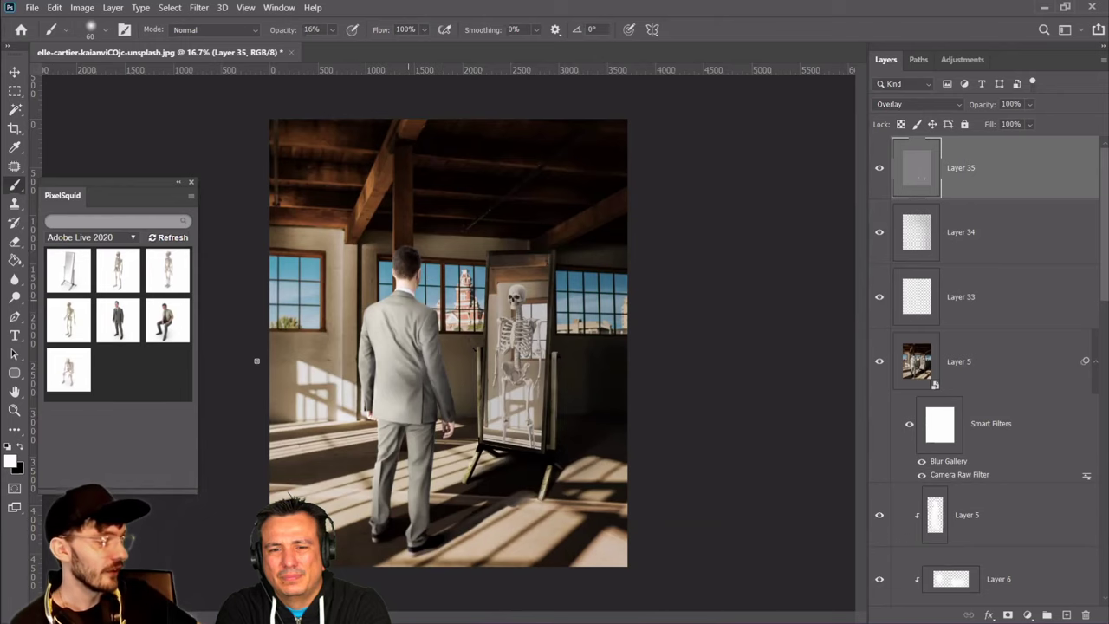
click(15, 410)
click(438, 399)
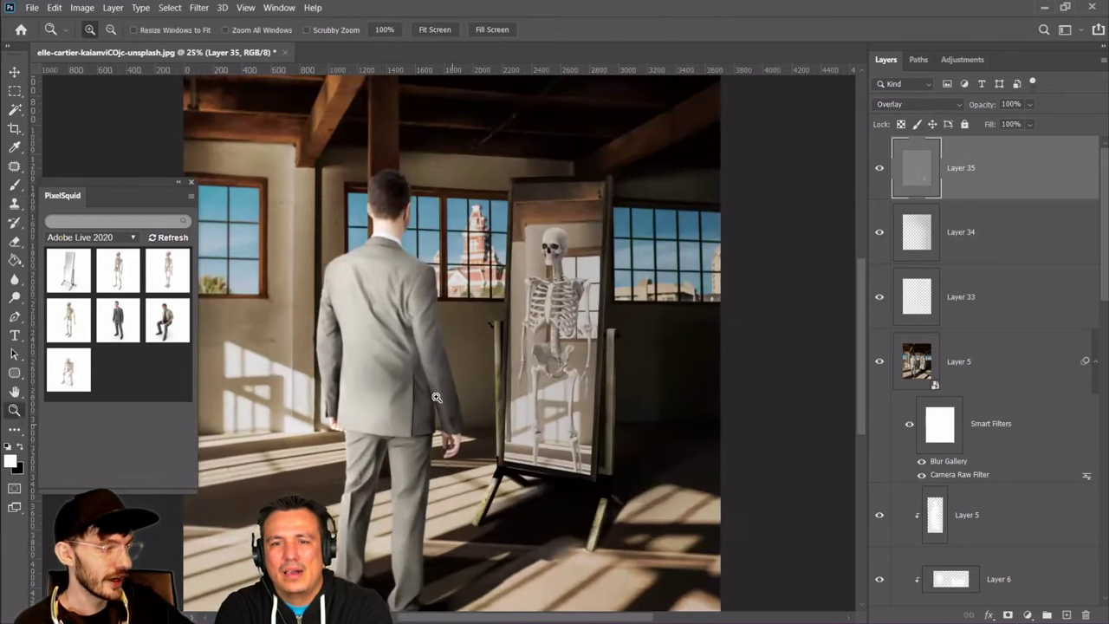
scroll(558, 403, down, 1)
click(558, 403)
key(b)
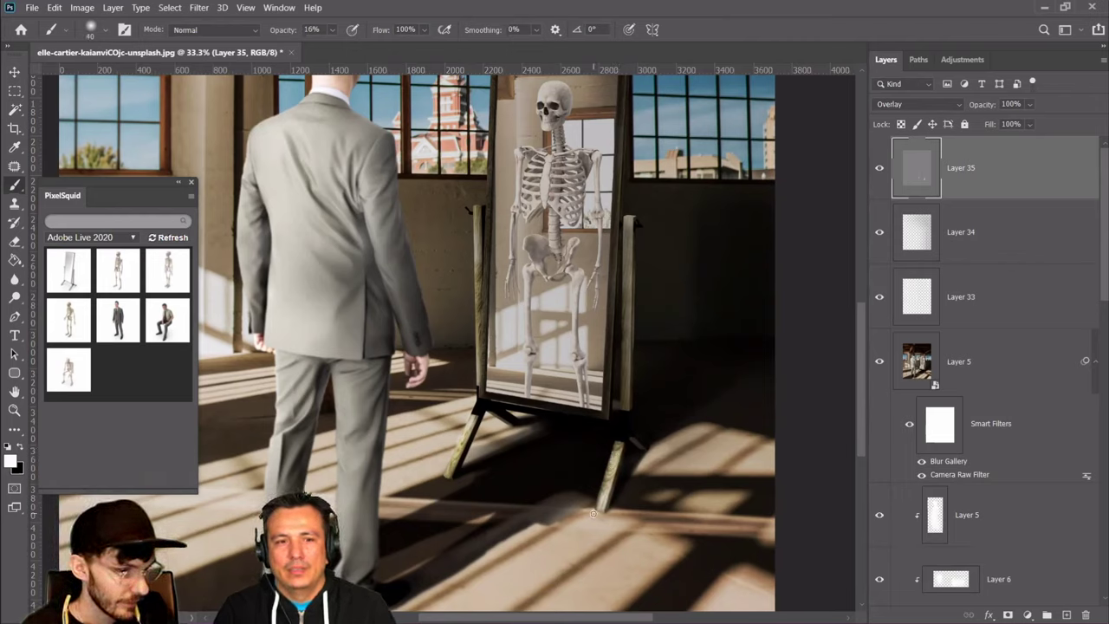
click(878, 170)
click(879, 170)
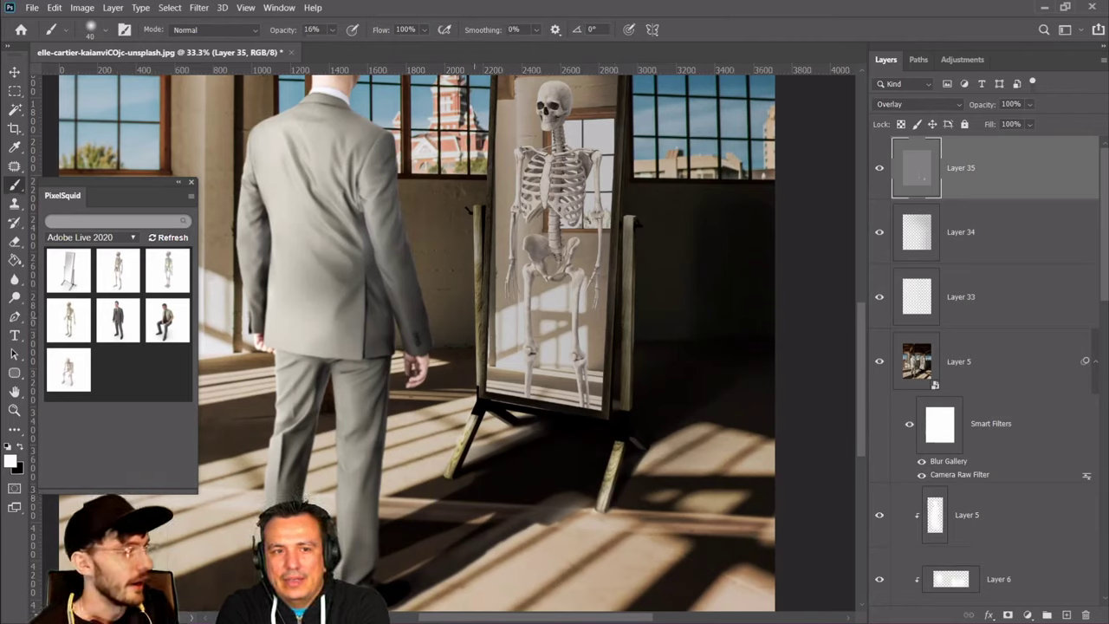
Erase parts of the shading with a 9%-opacity Eraser sized about 90
click(15, 242)
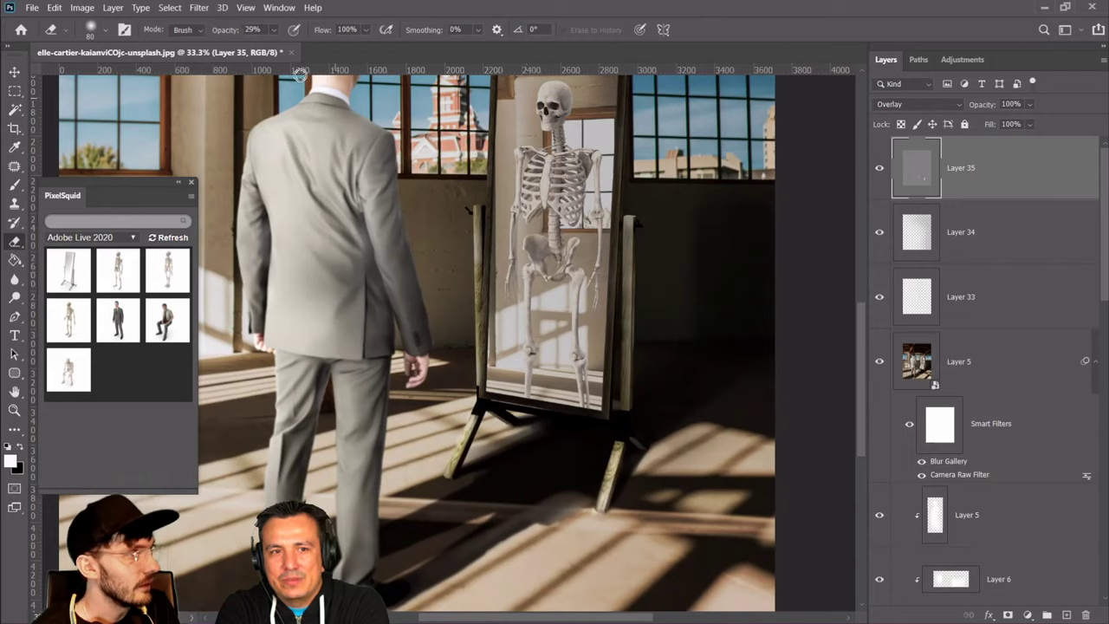
click(274, 29)
drag(268, 51, 260, 51)
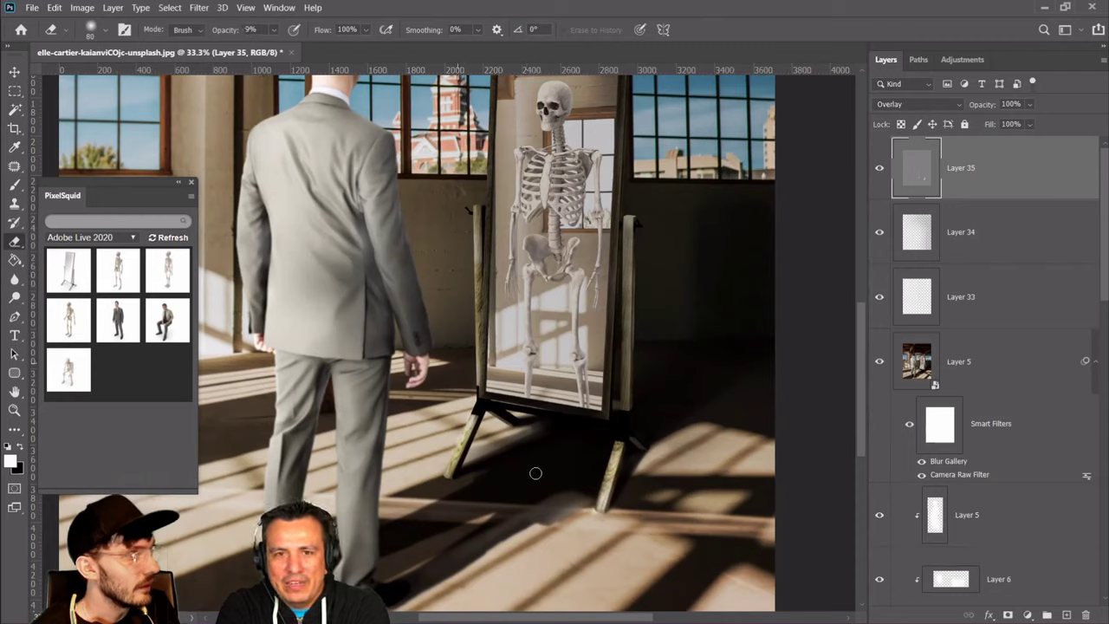
key(bracketright)
key(bracketright)
key(bracketleft)
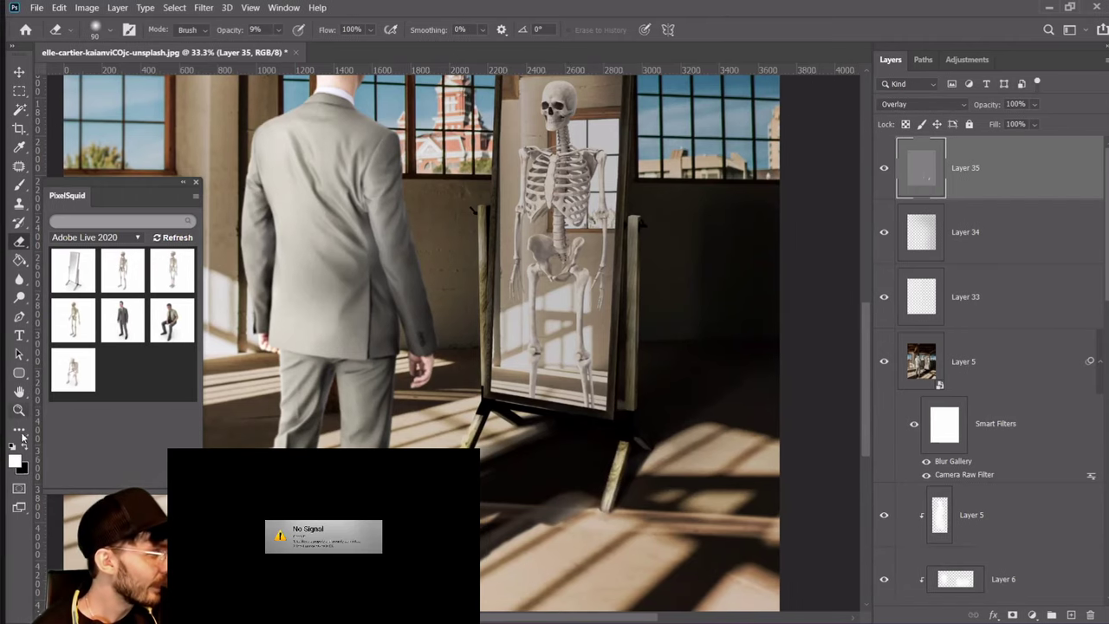
Keep painting dodge-and-burn strokes, resizing the brush between 35 and 125
click(20, 185)
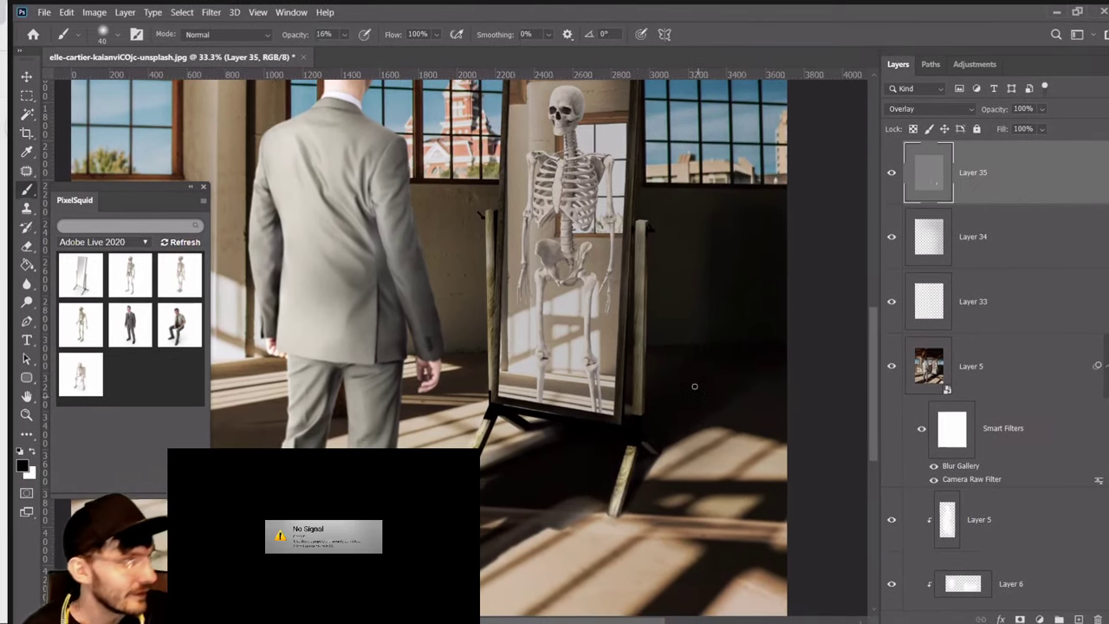
key(bracketleft)
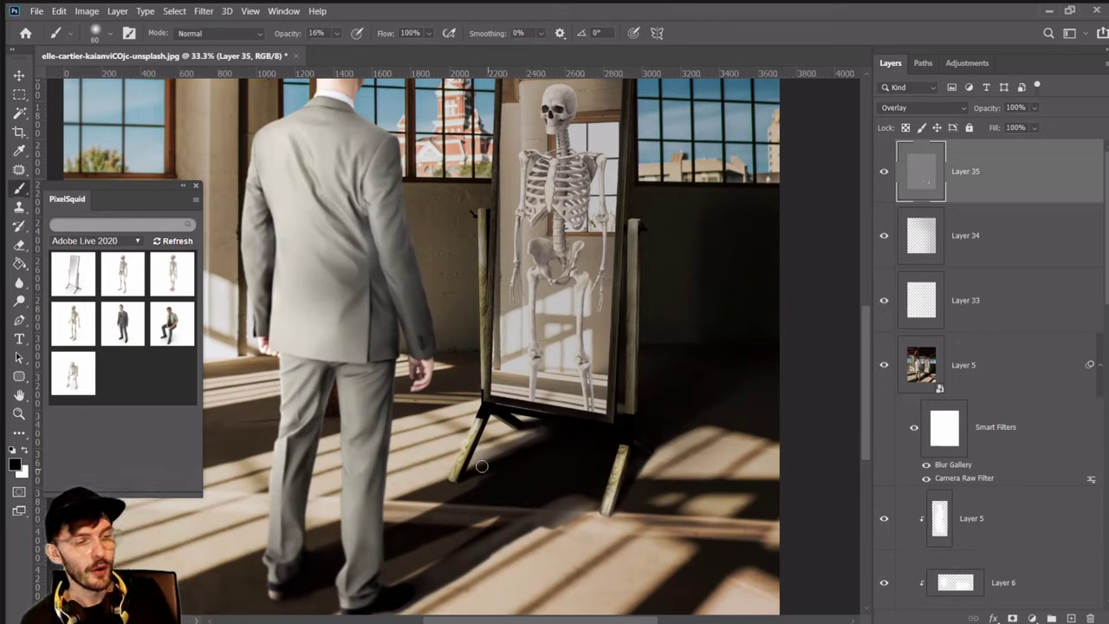
key(bracketright)
key(bracketright)
key(bracketright)
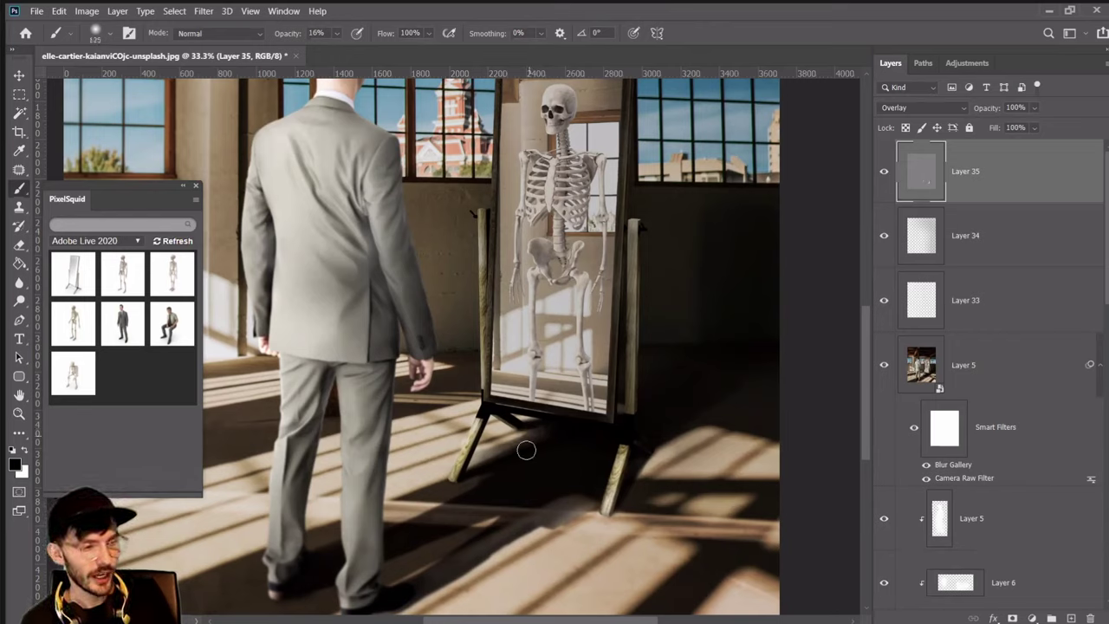
key(bracketright)
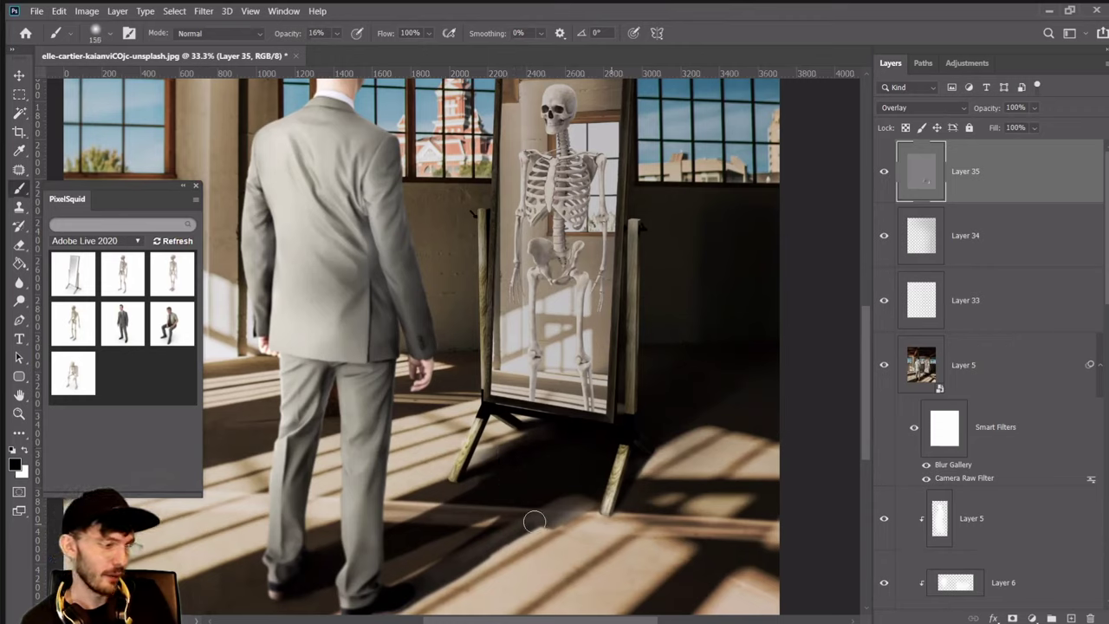
key(bracketleft)
key(bracketleft)
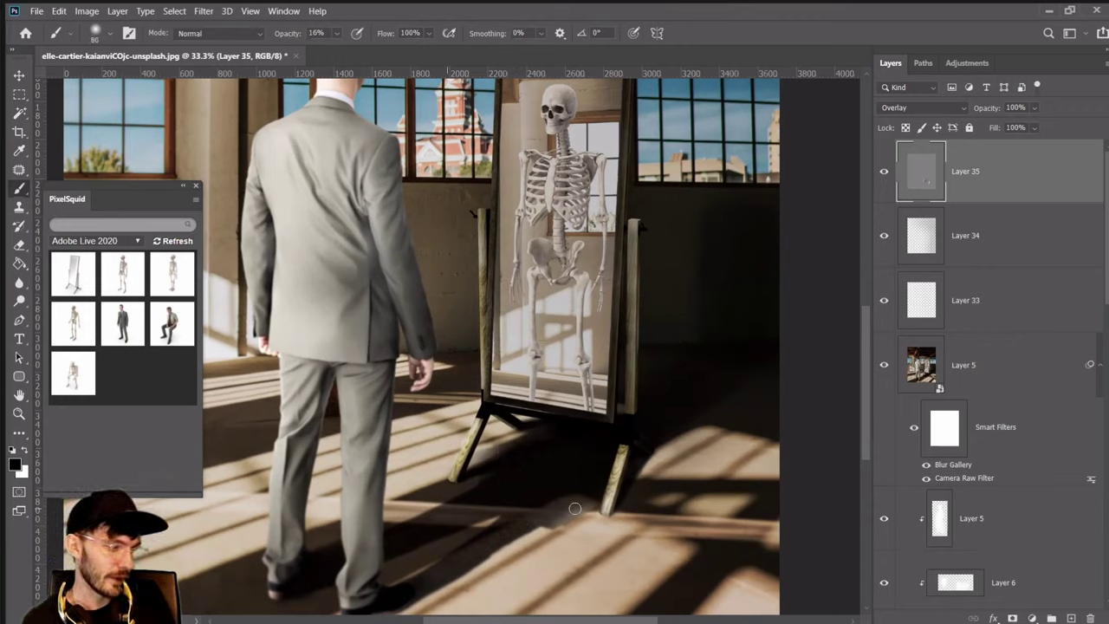
key(bracketright)
key(bracketright)
key(bracketleft)
key(bracketleft)
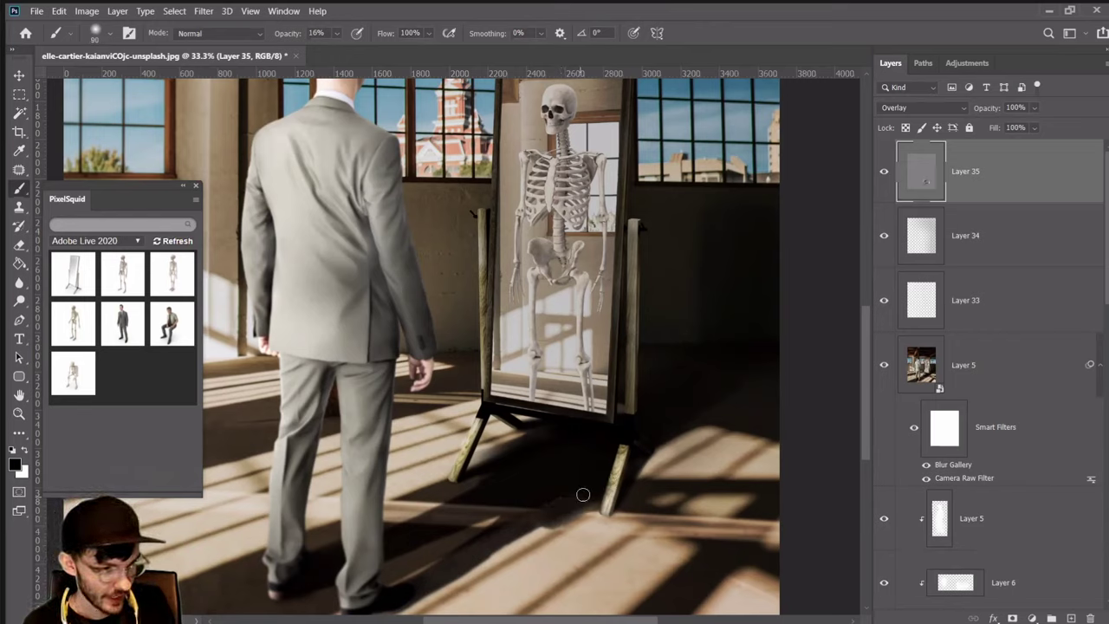
key(bracketright)
key(bracketright)
key(bracketright)
key(bracketright)
key(bracketright)
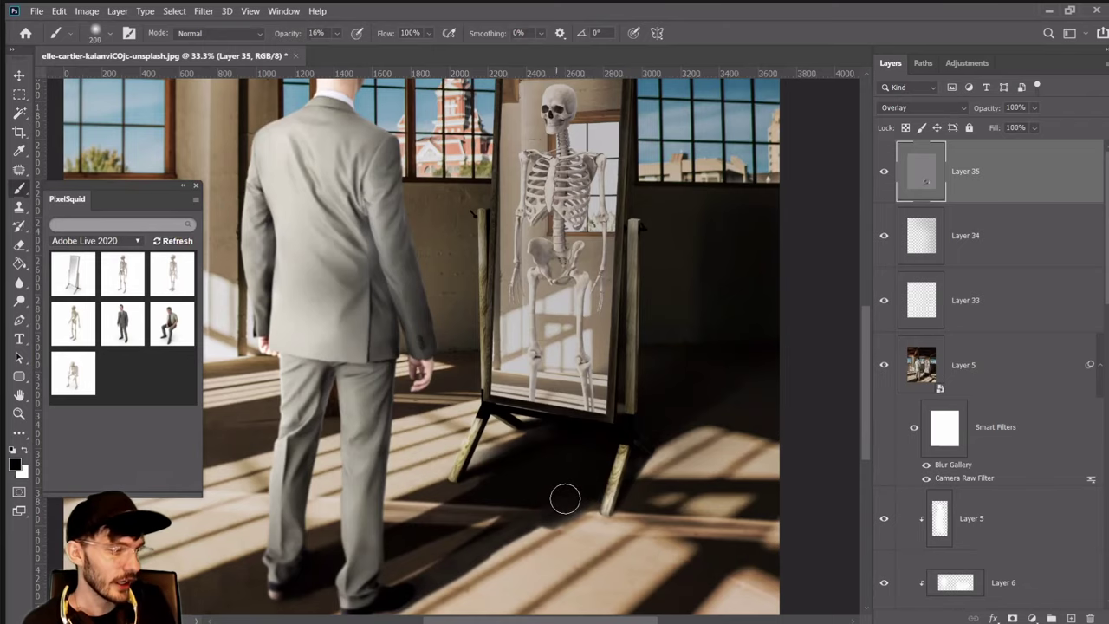
scroll(657, 530, down, 3)
key(bracketleft)
key(bracketleft)
key(bracketleft)
key(bracketleft)
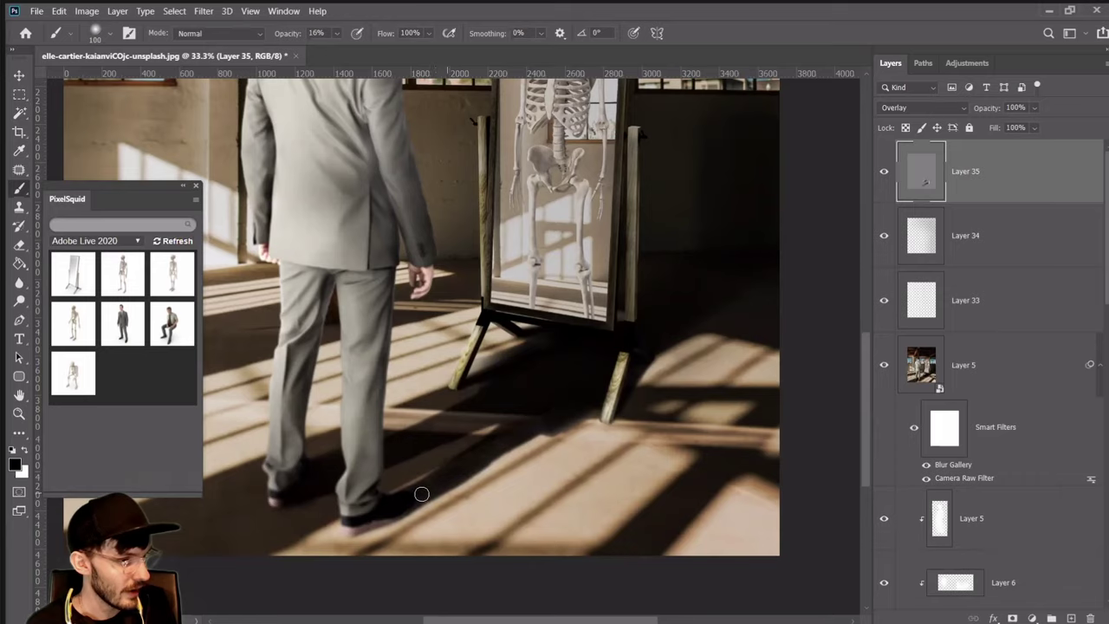
key(bracketright)
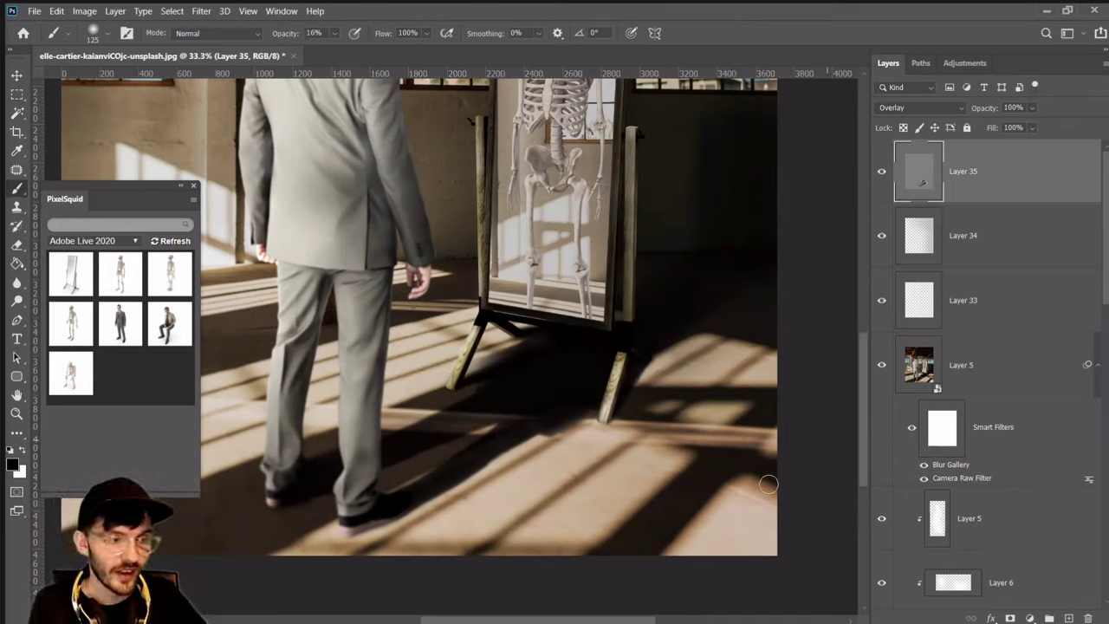
click(19, 414)
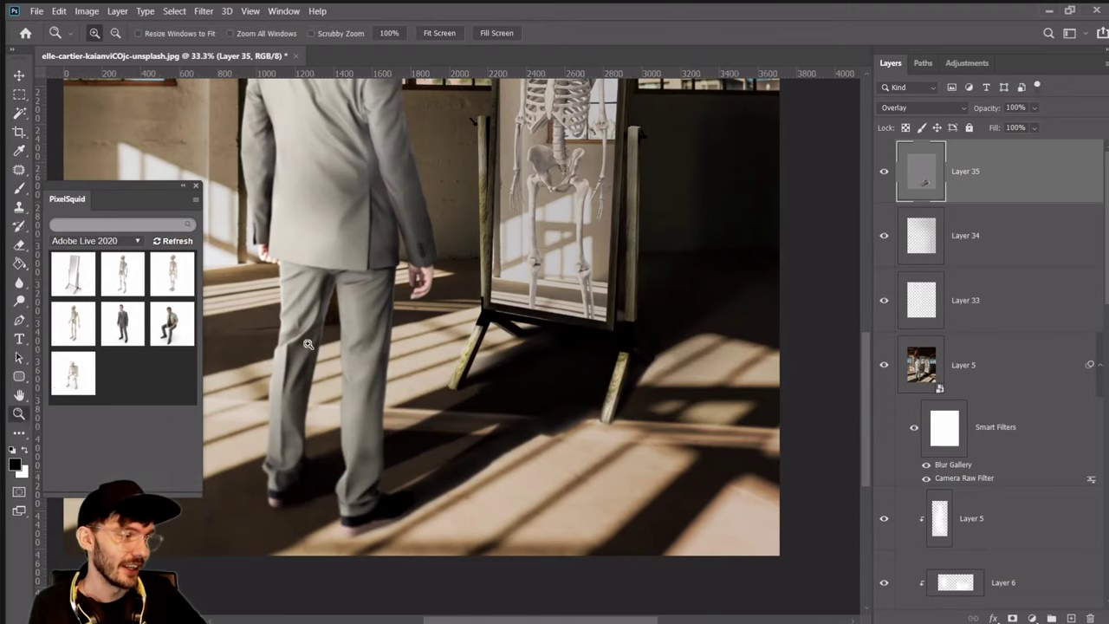
Fit the image on screen, zoom out one step, and toggle Layer 35 to compare
right_click(426, 330)
click(457, 336)
right_click(455, 382)
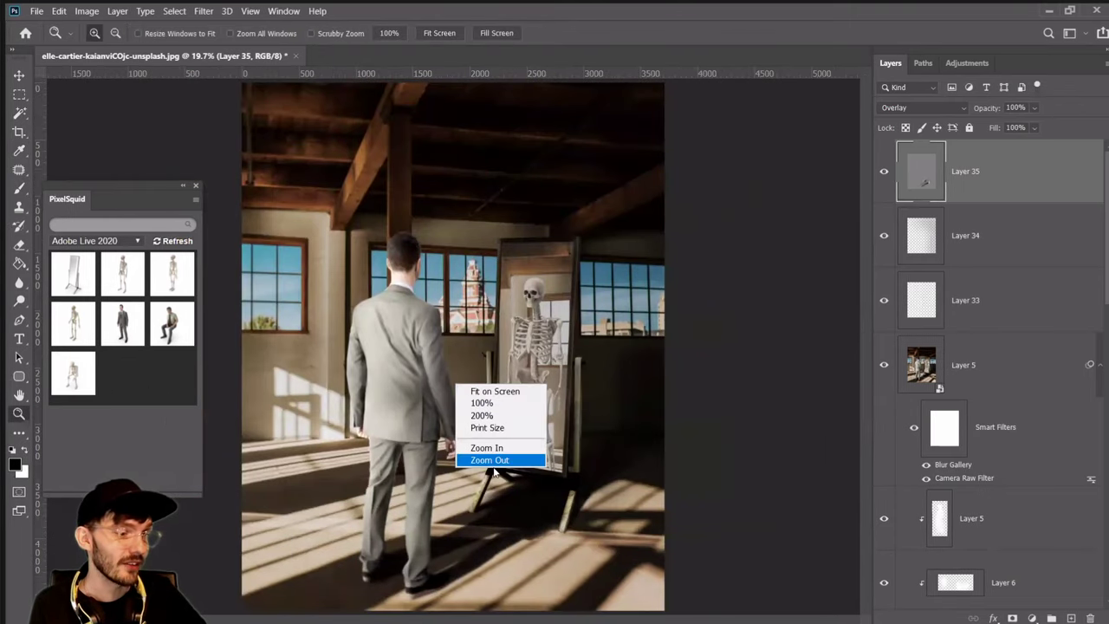
click(492, 456)
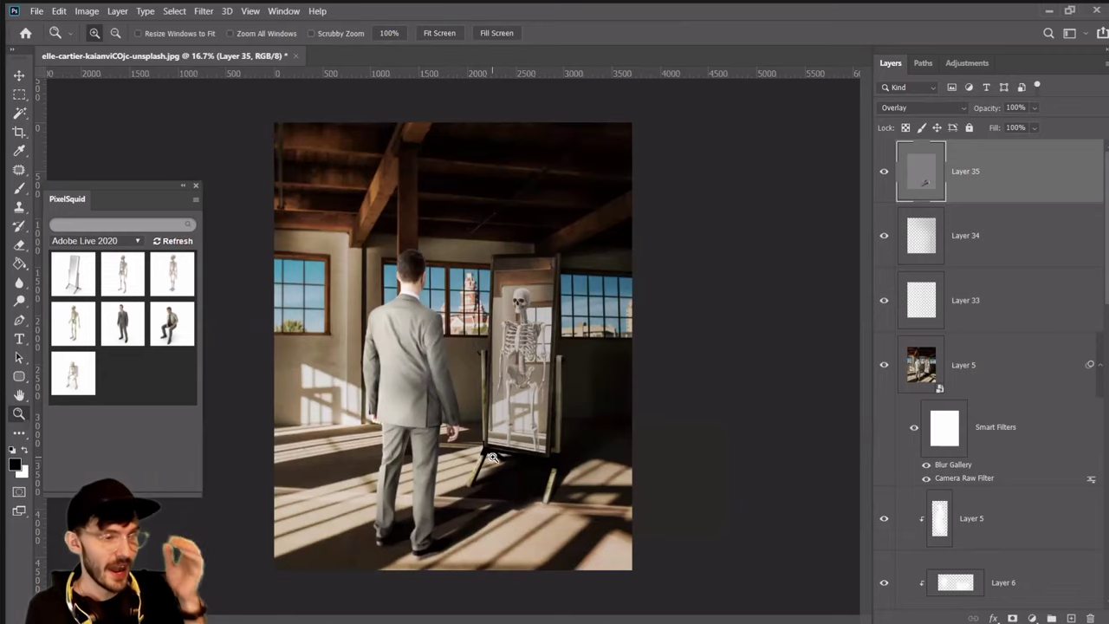
click(883, 172)
click(884, 172)
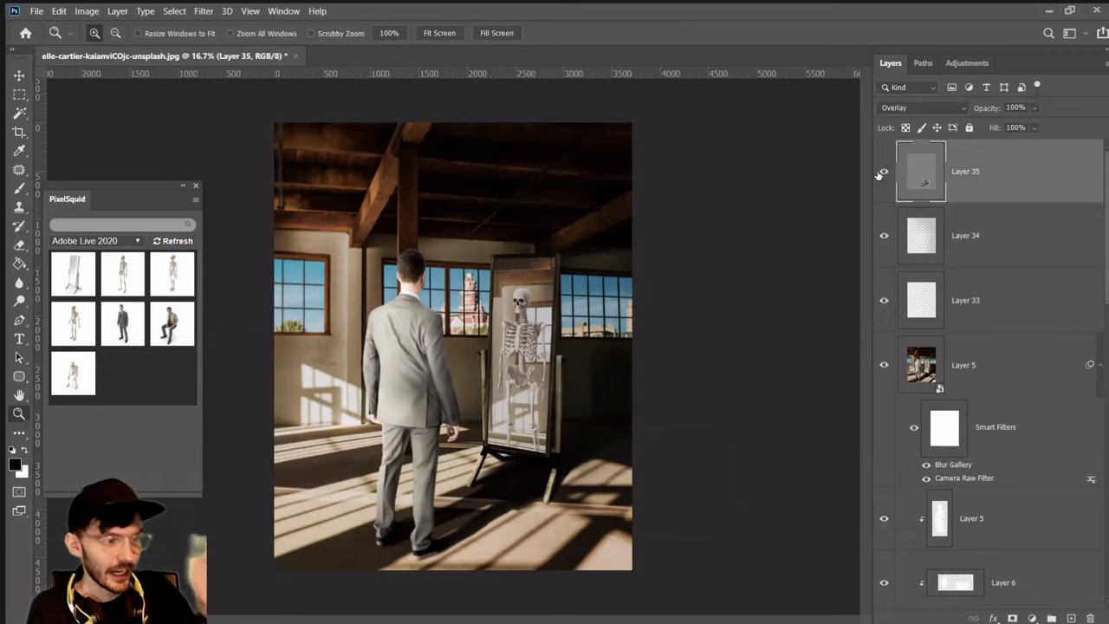
Add a new empty layer and paint a trial white haze over the mirror with a 700–2400 brush
click(1068, 618)
click(21, 450)
key(b)
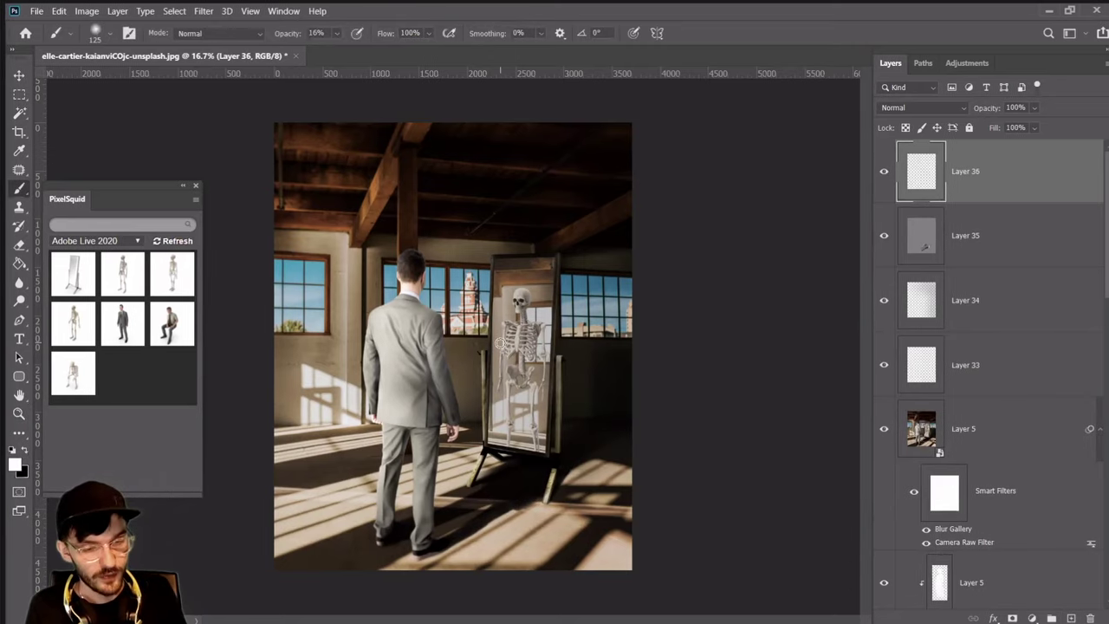
key(bracketright)
key(bracketright)
key(bracketright)
key(bracketright)
key(bracketright)
key(bracketright)
key(bracketright)
key(bracketright)
key(bracketright)
key(bracketright)
key(bracketright)
key(bracketright)
mouse_move(494, 357)
mouse_down()
mouse_move(517, 387)
mouse_move(495, 436)
mouse_move(516, 265)
mouse_move(539, 279)
mouse_move(495, 437)
mouse_move(517, 258)
mouse_move(568, 352)
mouse_move(553, 362)
mouse_move(527, 321)
mouse_up()
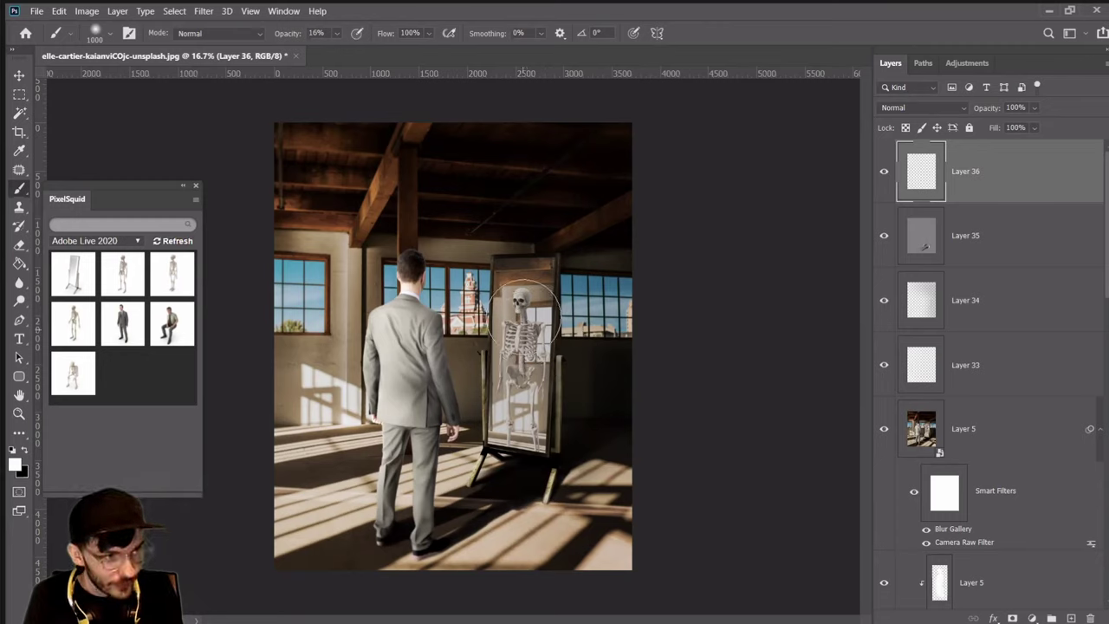
key(bracketright)
key(bracketright)
key(bracketright)
key(bracketright)
key(bracketright)
key(bracketright)
key(bracketright)
key(bracketright)
key(bracketright)
key(bracketright)
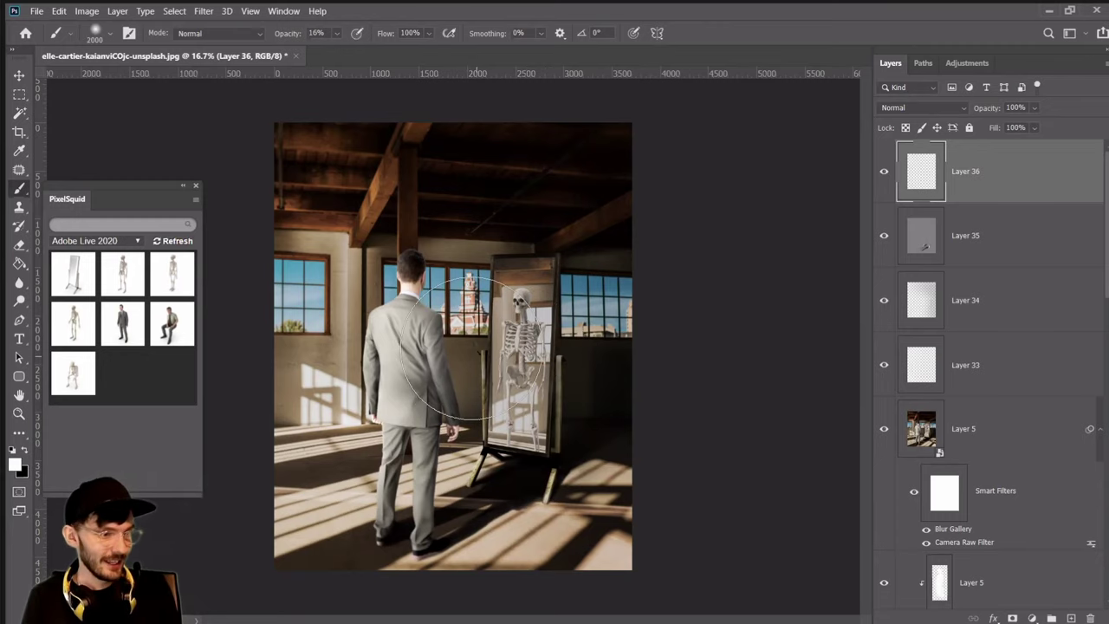
key(bracketright)
key(bracketright)
key(bracketright)
key(bracketright)
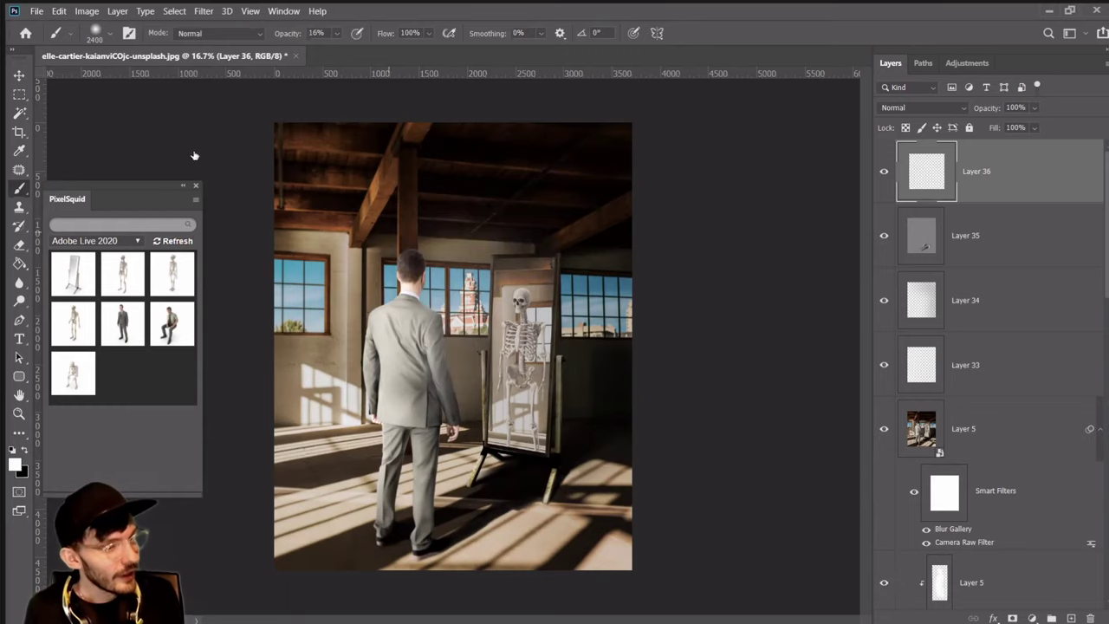
Undo the white brush strokes three times via Edit > Undo, then toggle Layer 36's visibility
click(59, 10)
click(86, 24)
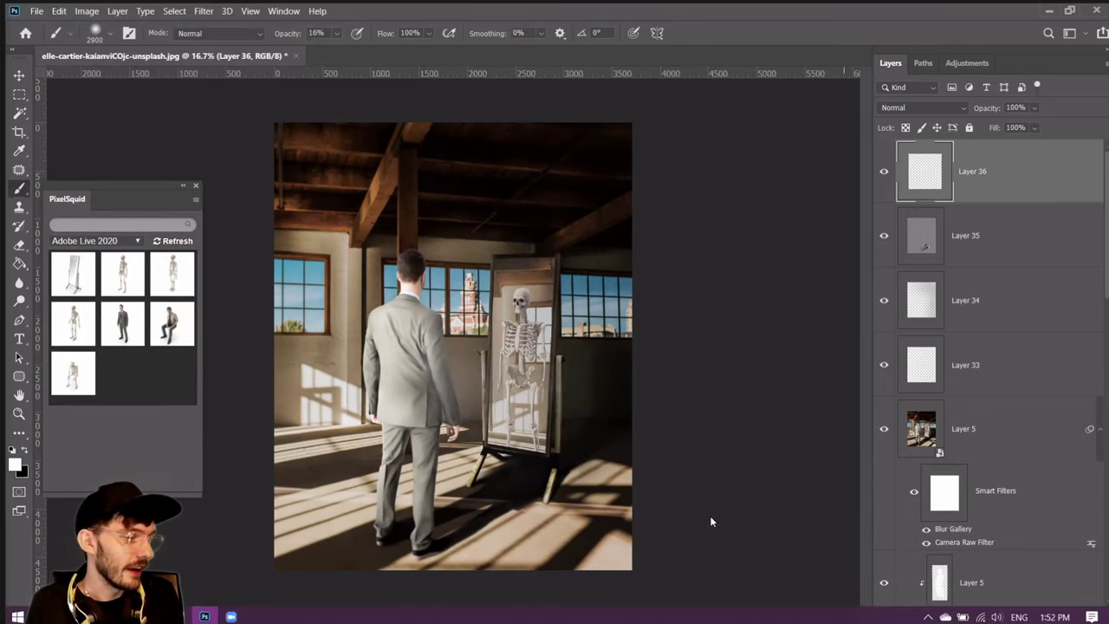
click(59, 11)
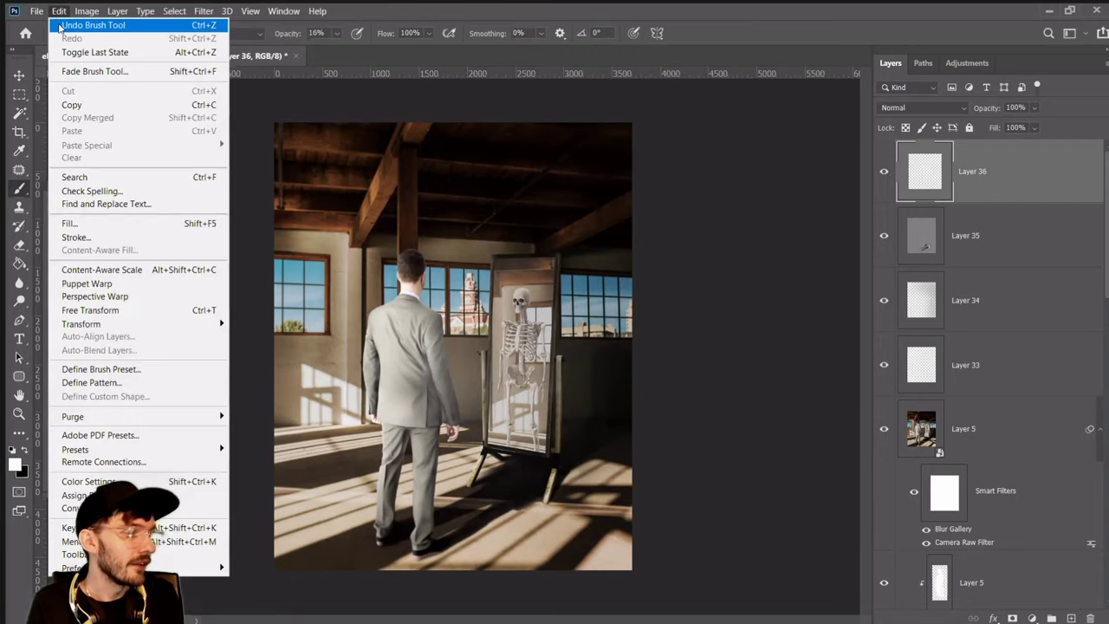
click(82, 24)
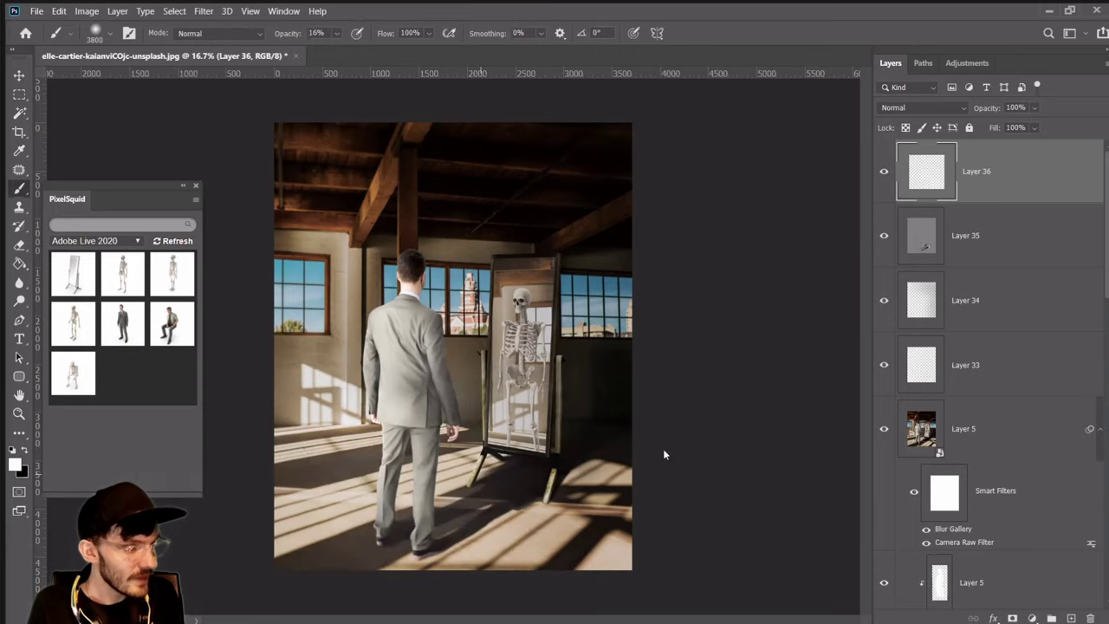
click(58, 11)
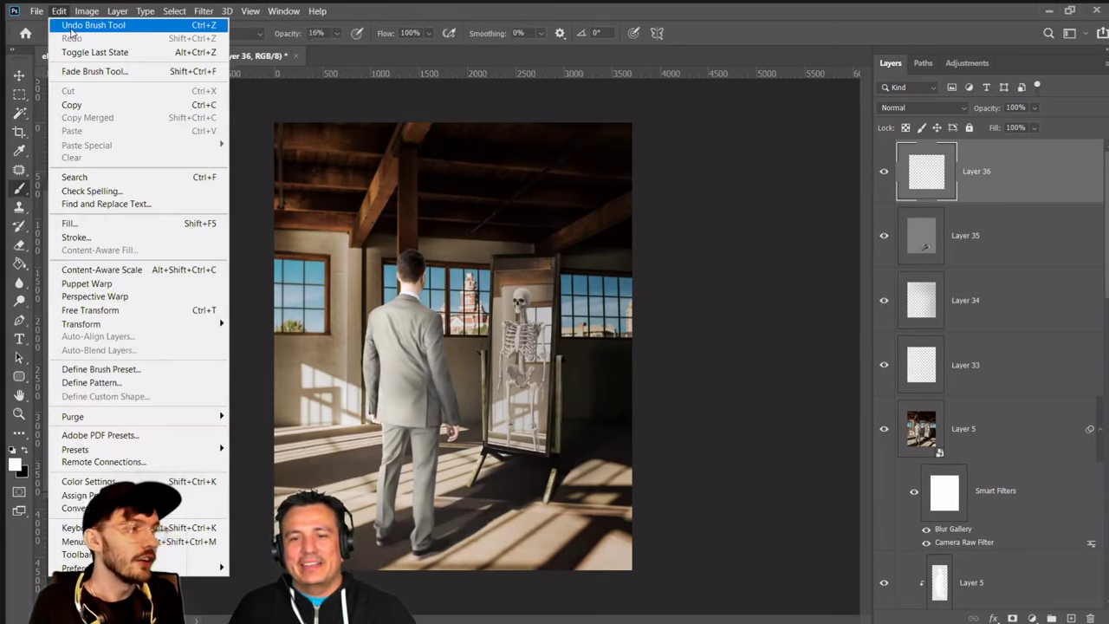
click(74, 24)
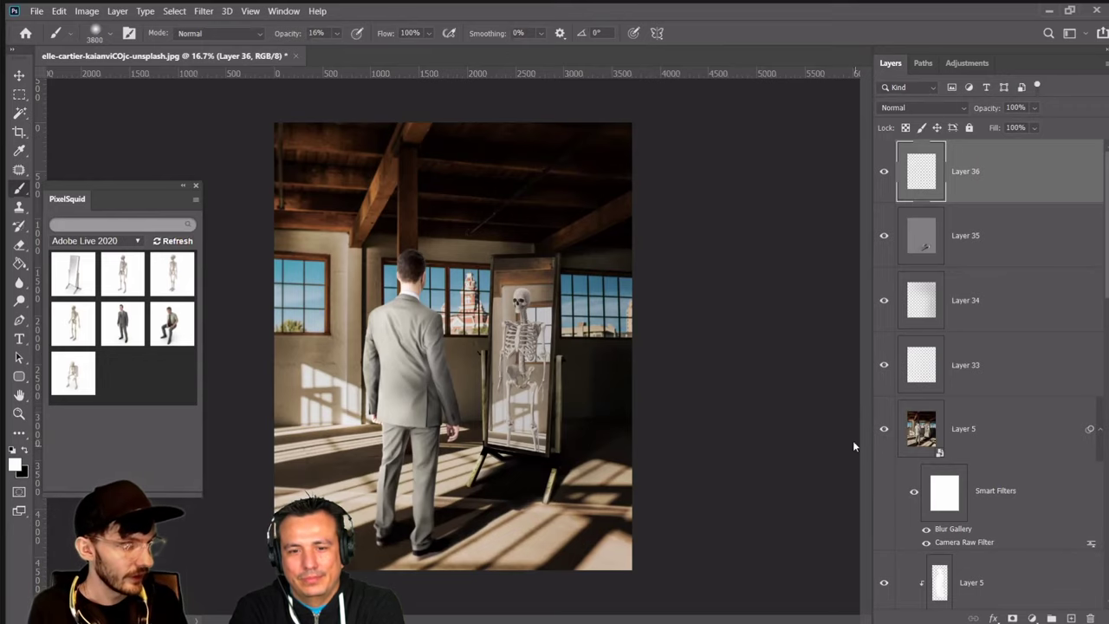
click(883, 171)
Set Layer 35 to Soft Light at 100% opacity and compare it before and after
click(879, 181)
click(881, 173)
click(881, 237)
click(928, 246)
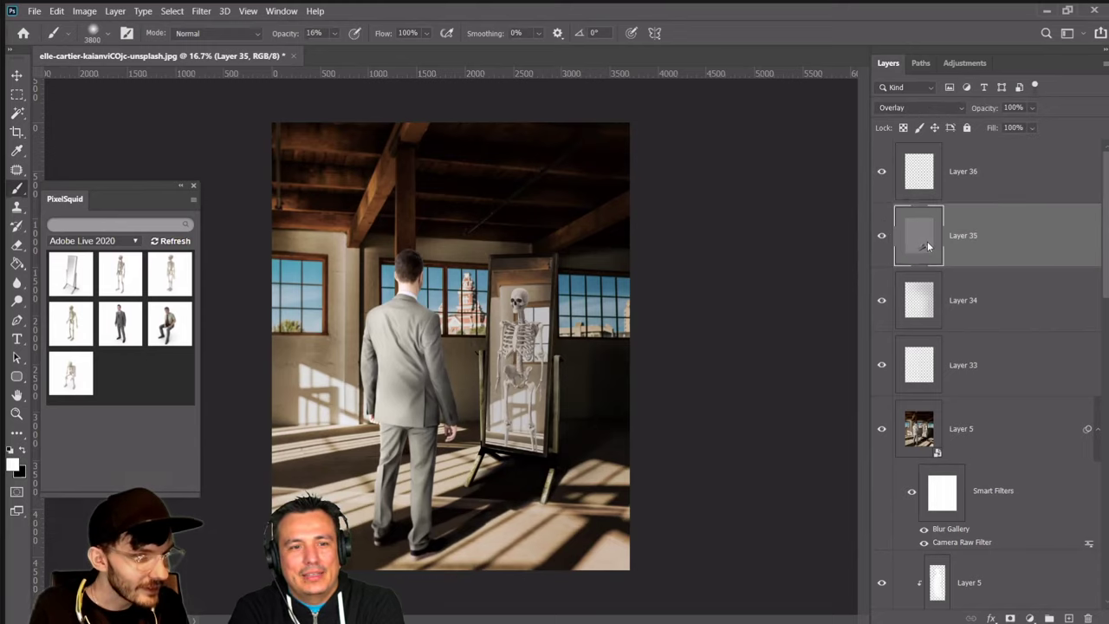
drag(1016, 127, 1030, 127)
click(914, 107)
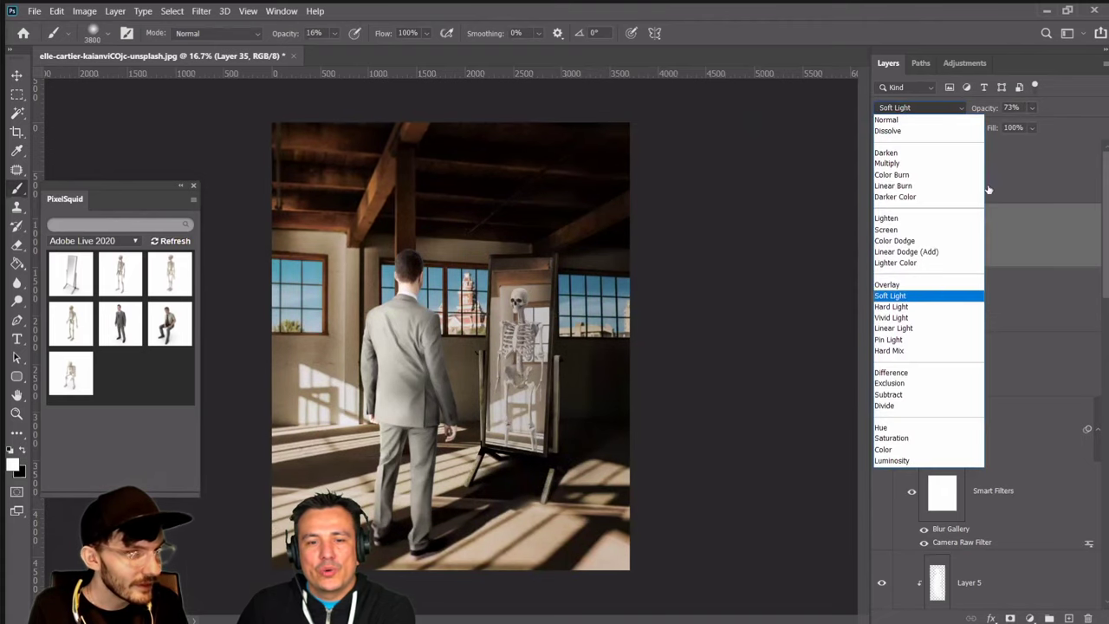
click(1032, 108)
drag(1019, 127, 1061, 126)
click(882, 242)
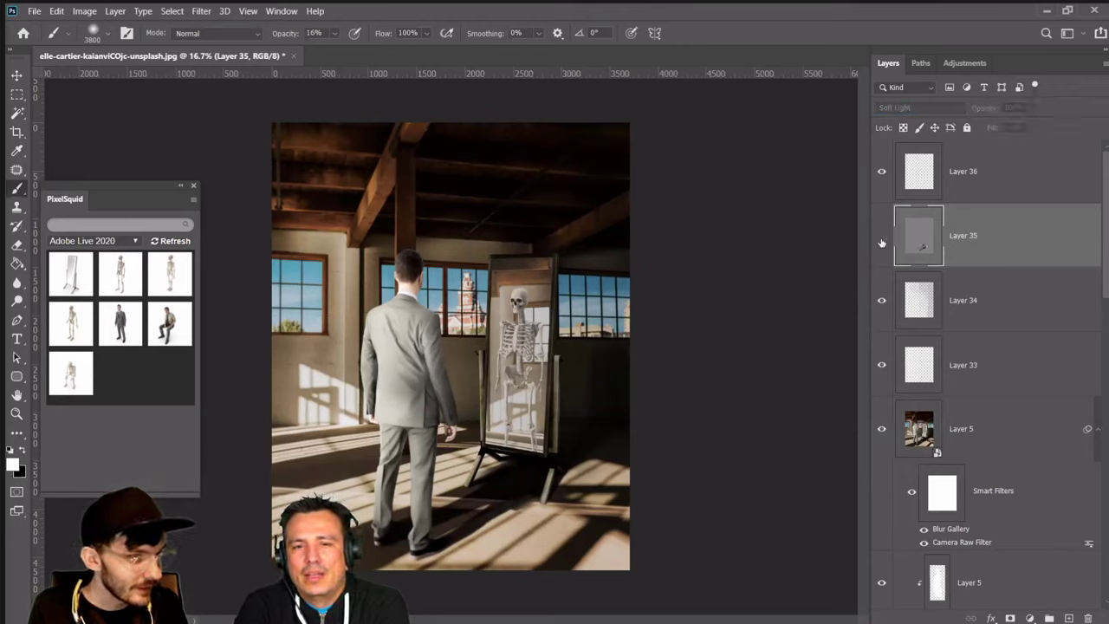
click(882, 235)
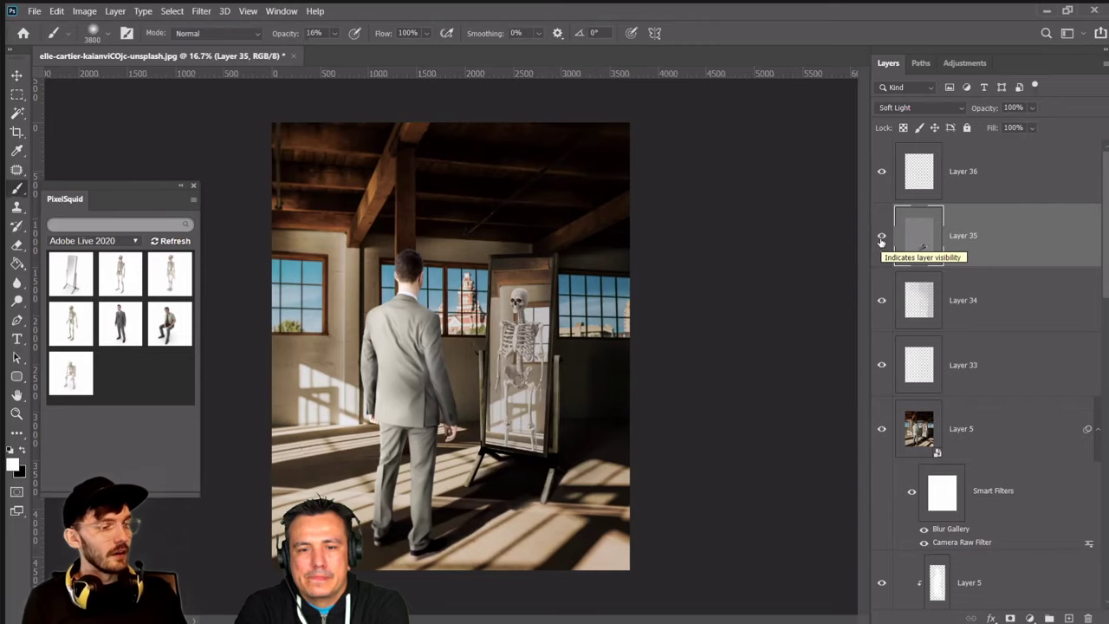
Zoom to 25% on the figures, select top Layer 36, and show the Adjustments panel
click(16, 75)
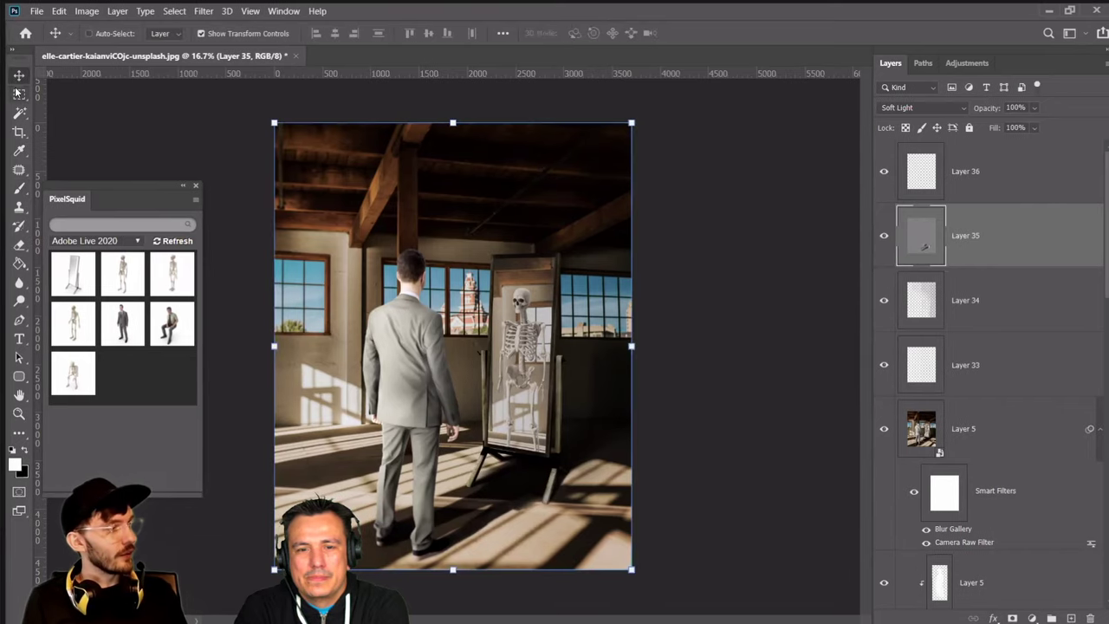
click(18, 93)
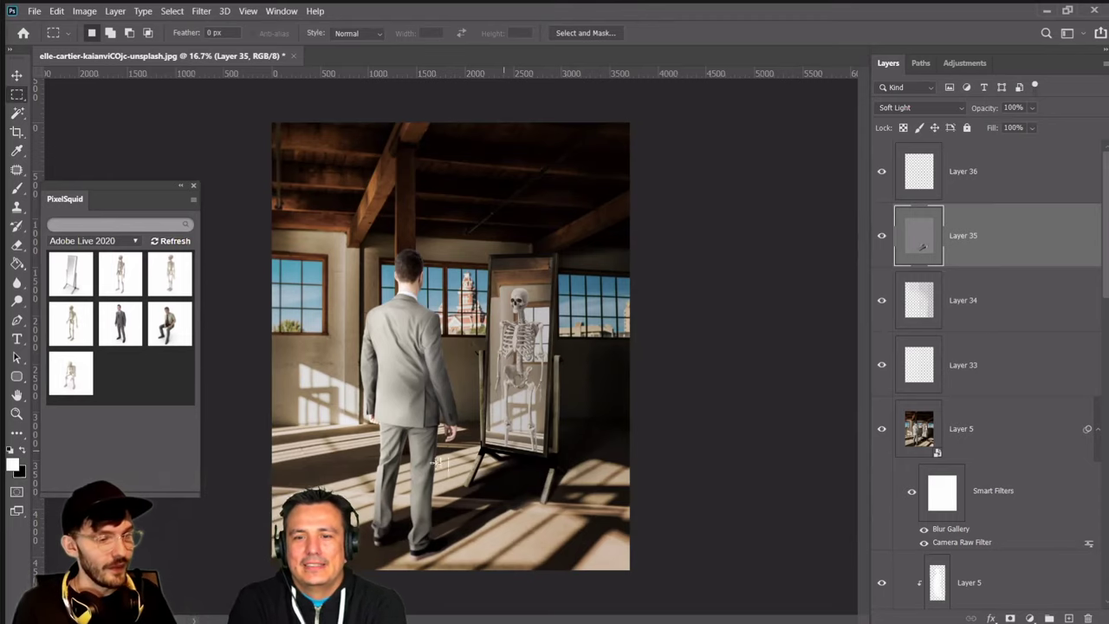
key(z)
click(469, 366)
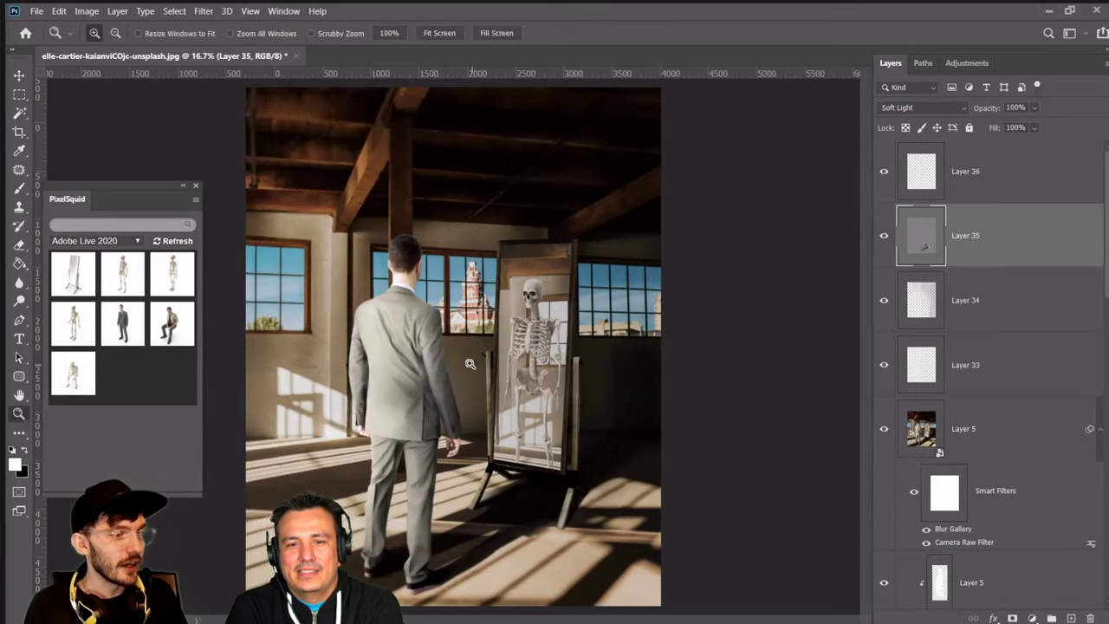
click(473, 366)
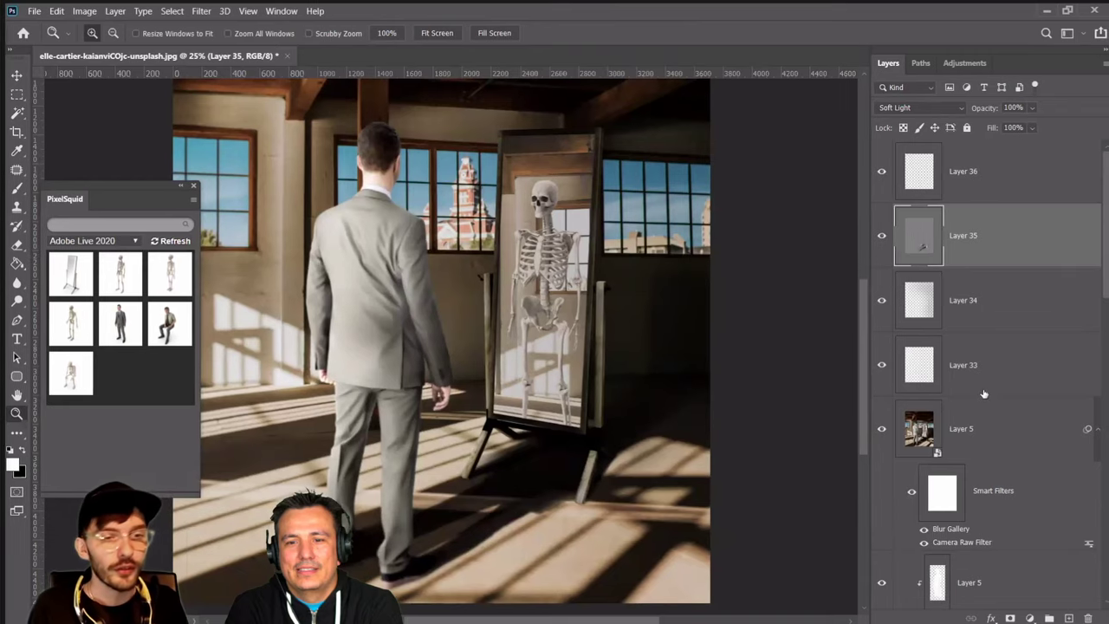
click(925, 156)
click(986, 62)
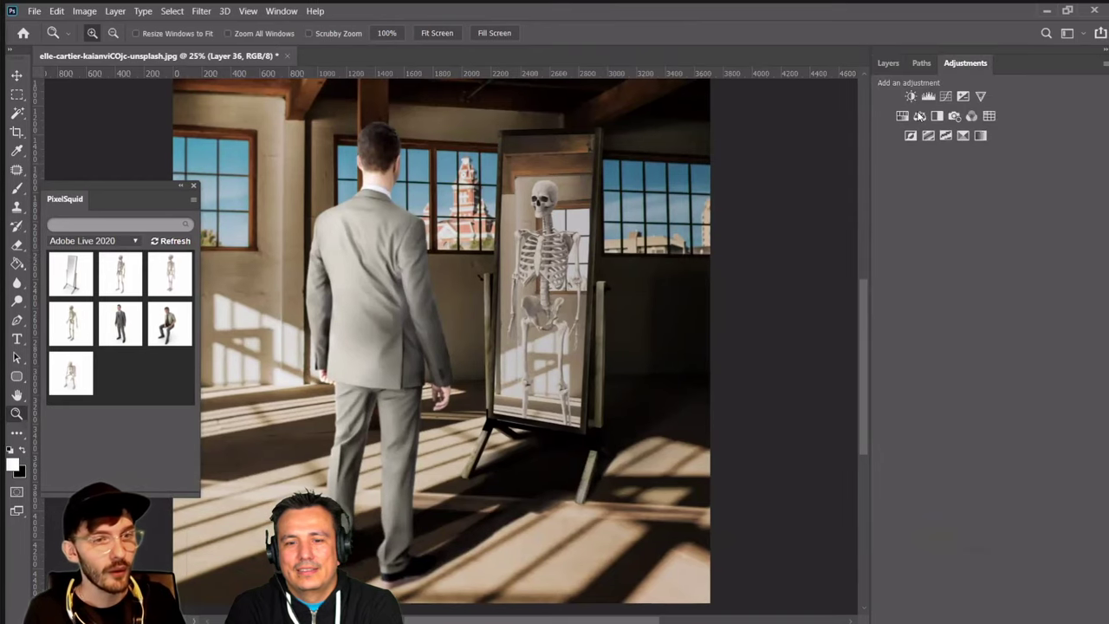
Add a Color Lookup adjustment loaded with the .CUBE 3D LUT file, then return to Layers
click(902, 116)
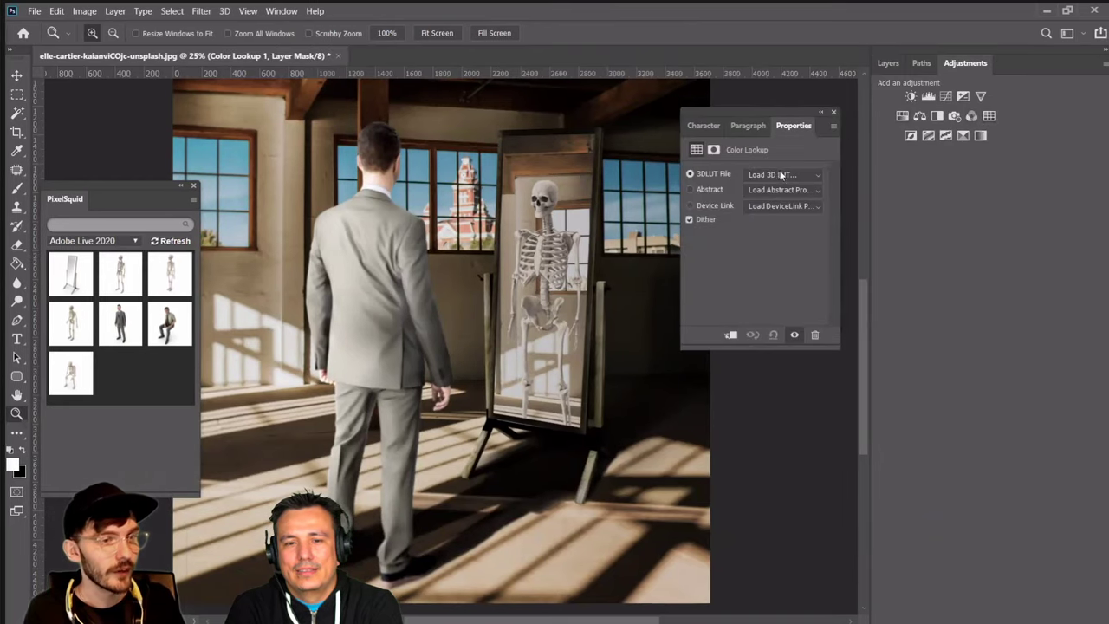
click(779, 174)
click(805, 196)
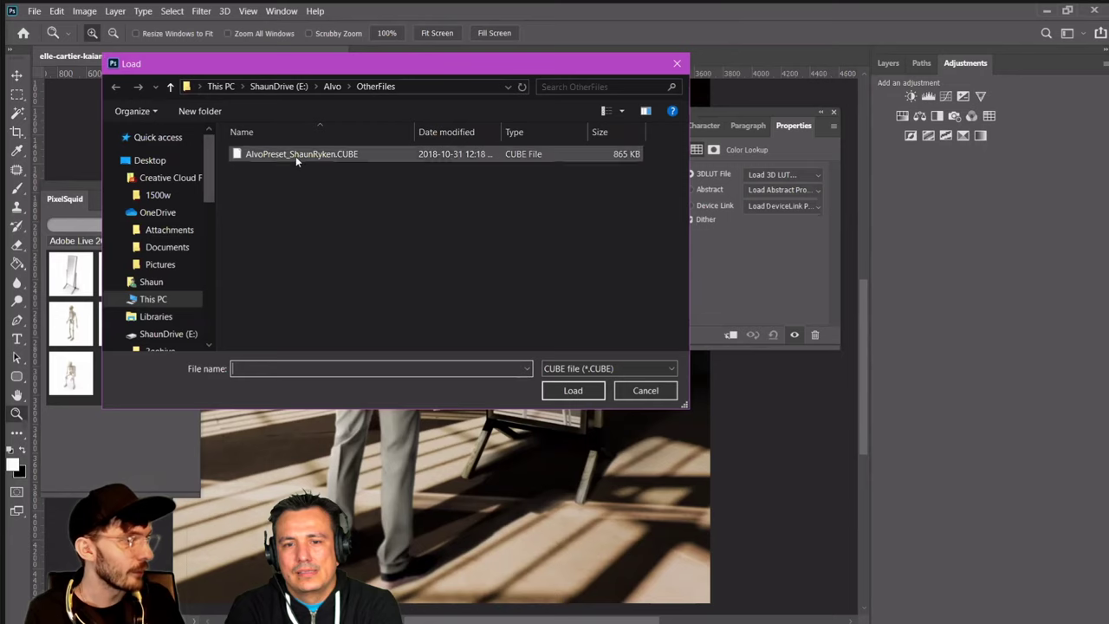
click(296, 155)
click(584, 391)
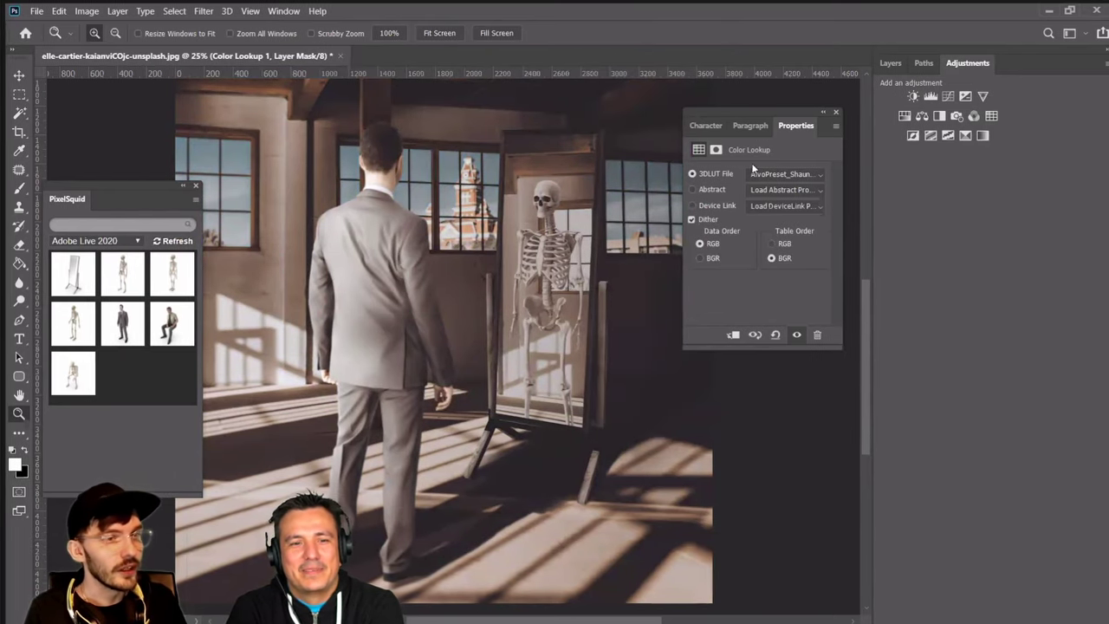
click(705, 125)
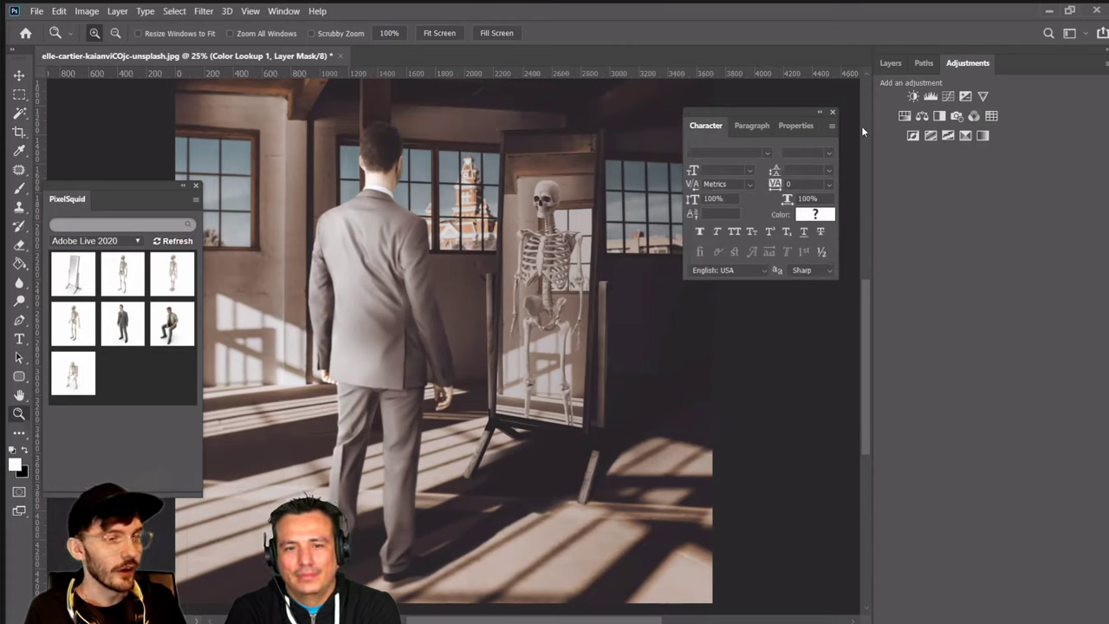
click(891, 63)
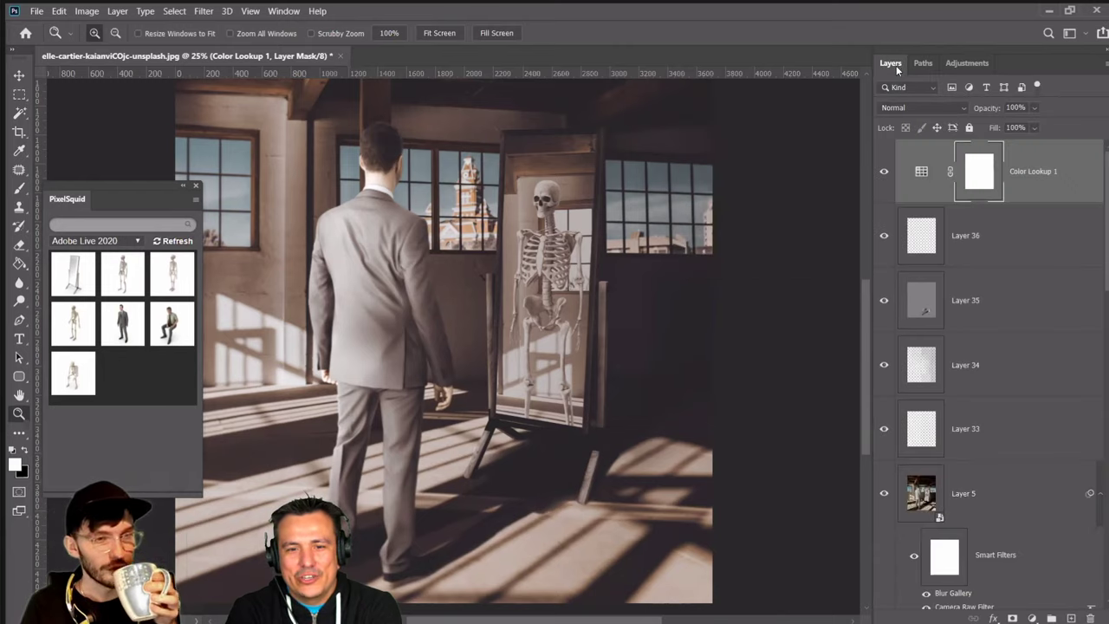
click(912, 109)
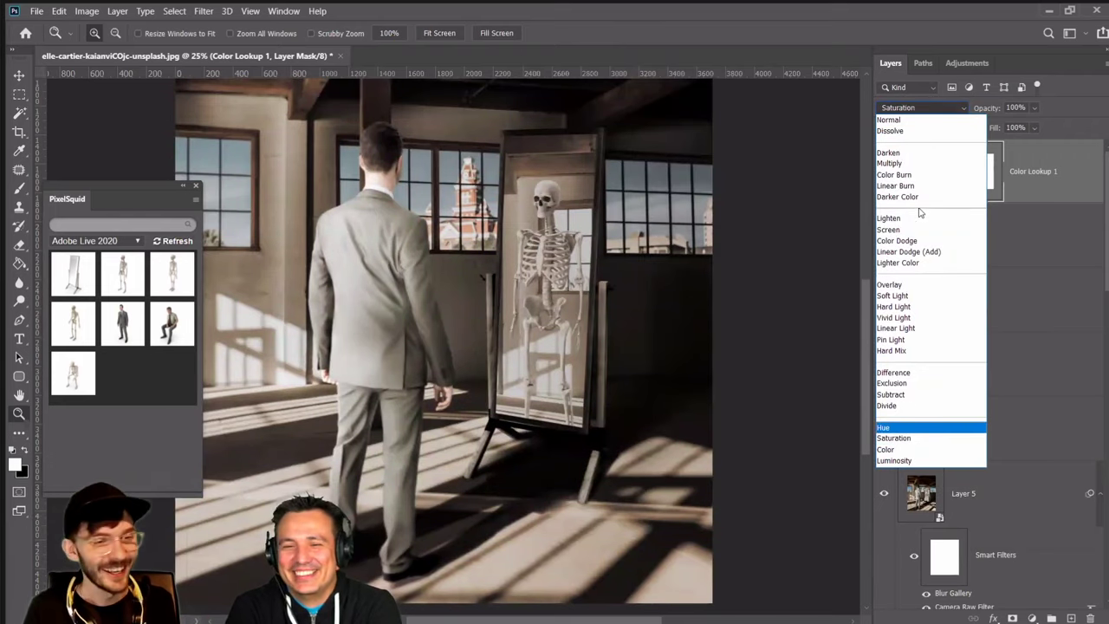
click(910, 122)
click(1033, 108)
drag(1038, 126, 989, 127)
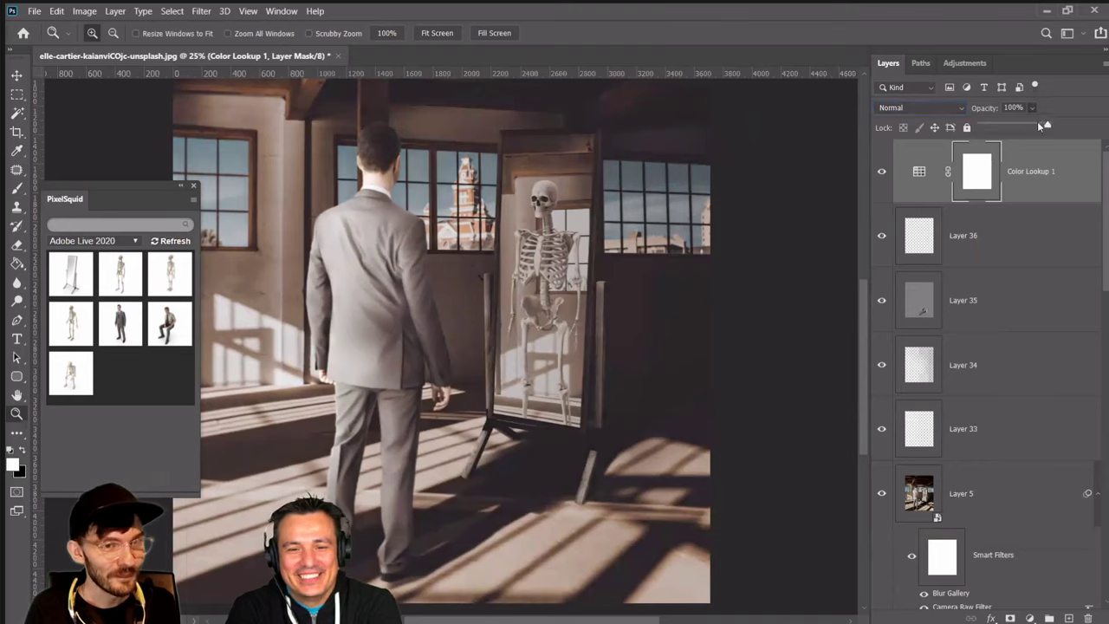
right_click(568, 226)
scroll(468, 338, down, 3)
right_click(437, 394)
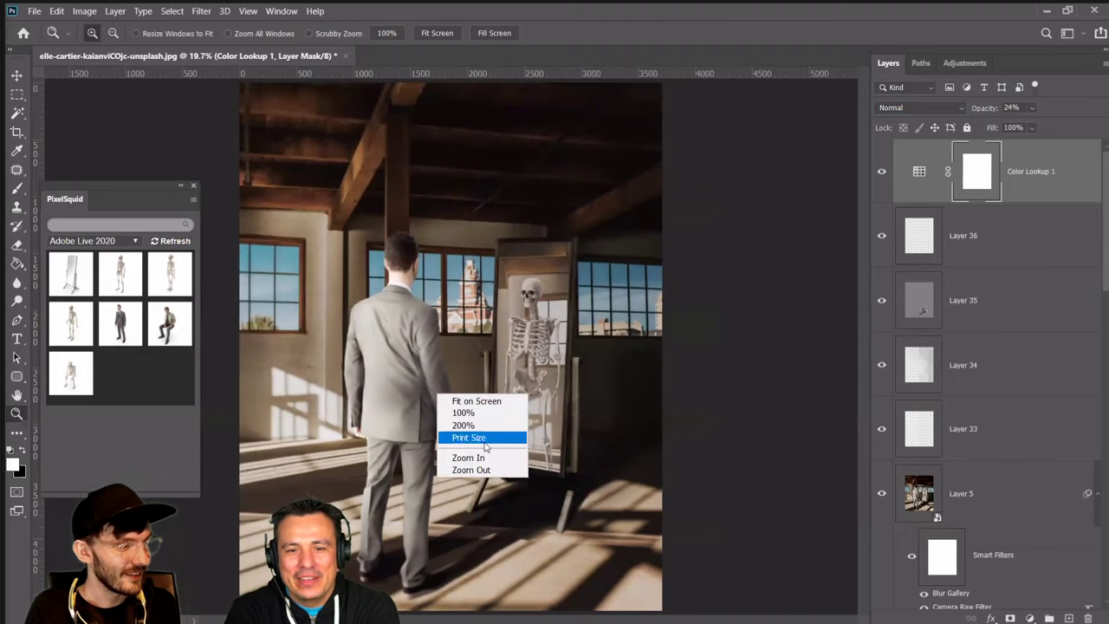
click(481, 472)
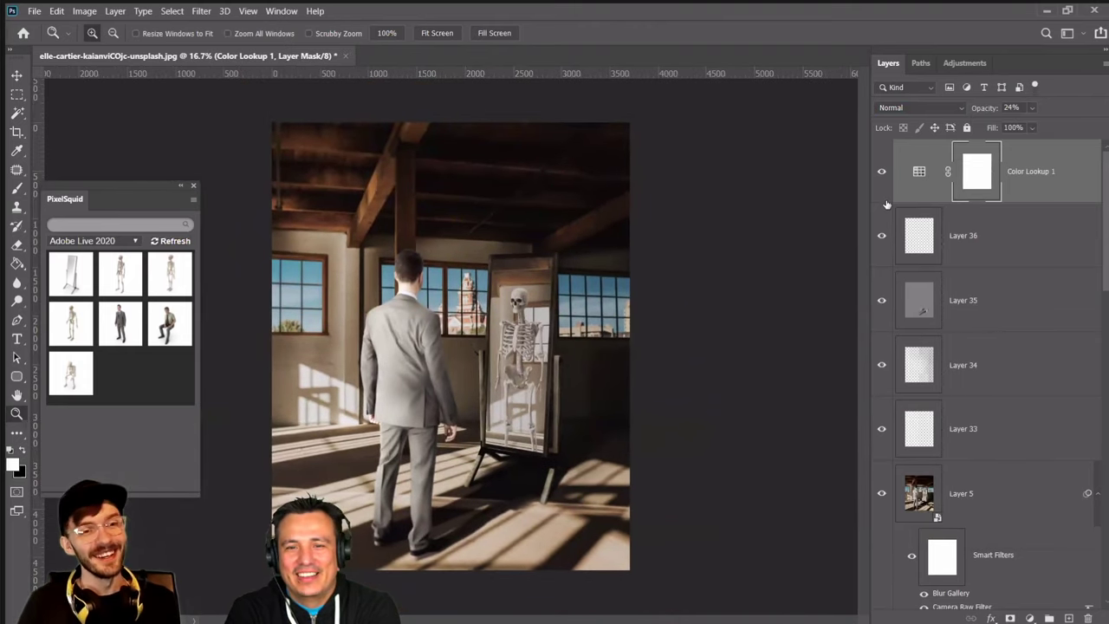
click(882, 174)
click(882, 173)
click(882, 173)
click(882, 173)
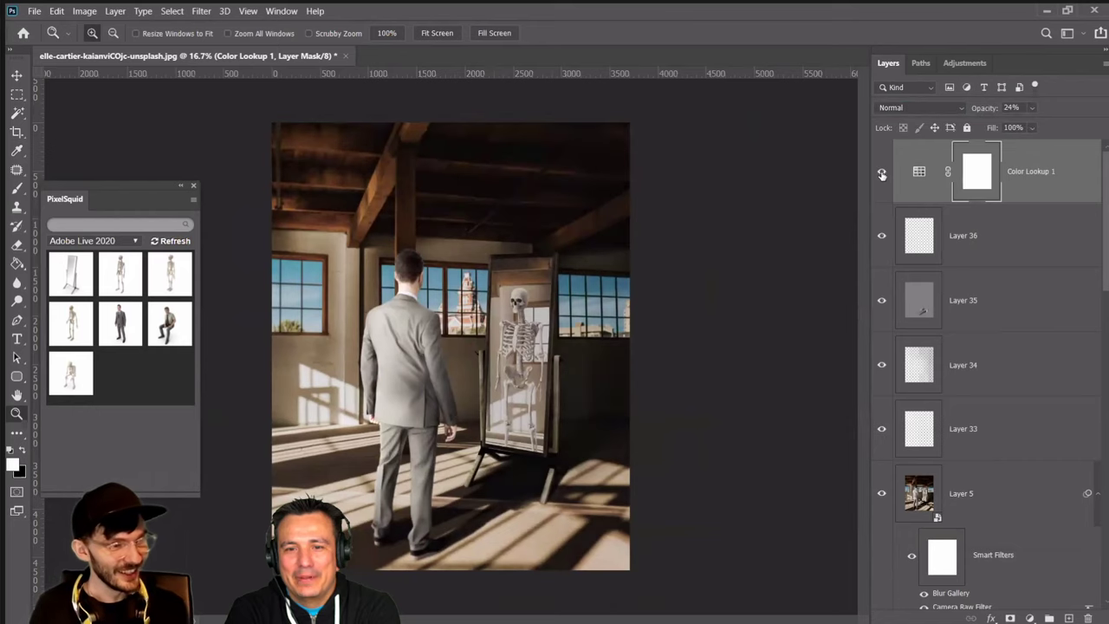
click(459, 402)
scroll(675, 399, down, 2)
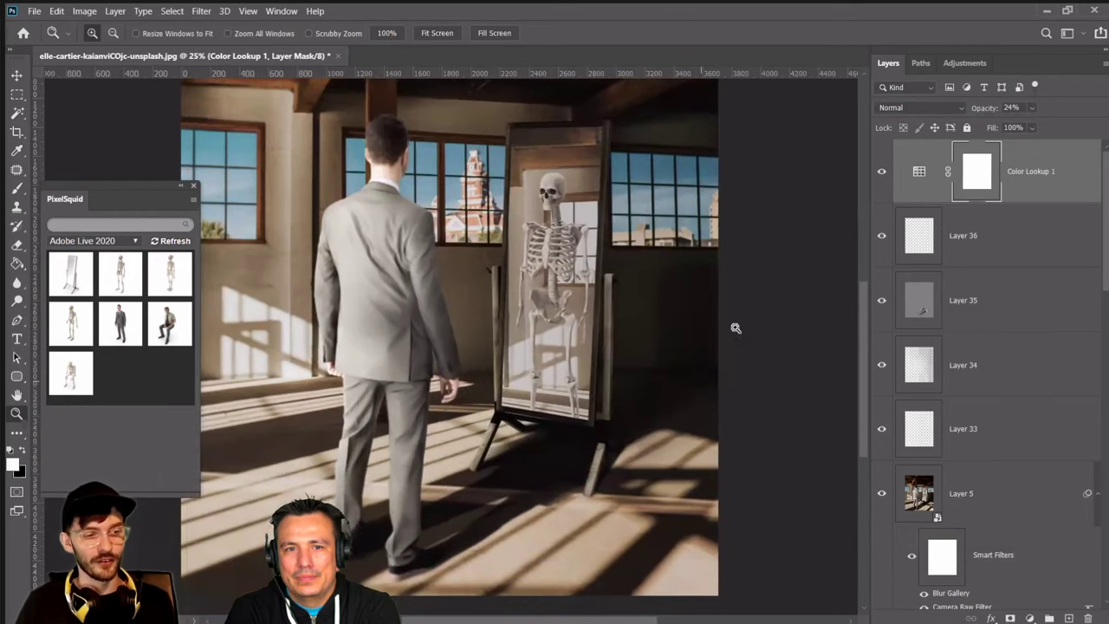
click(882, 174)
click(882, 173)
click(882, 173)
click(882, 173)
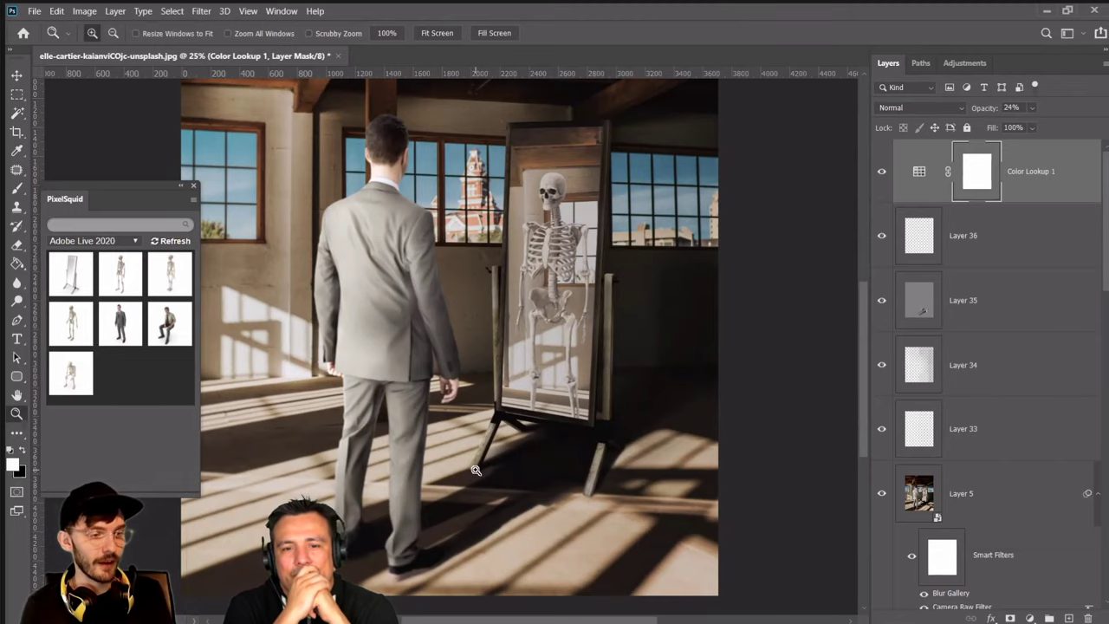
click(936, 302)
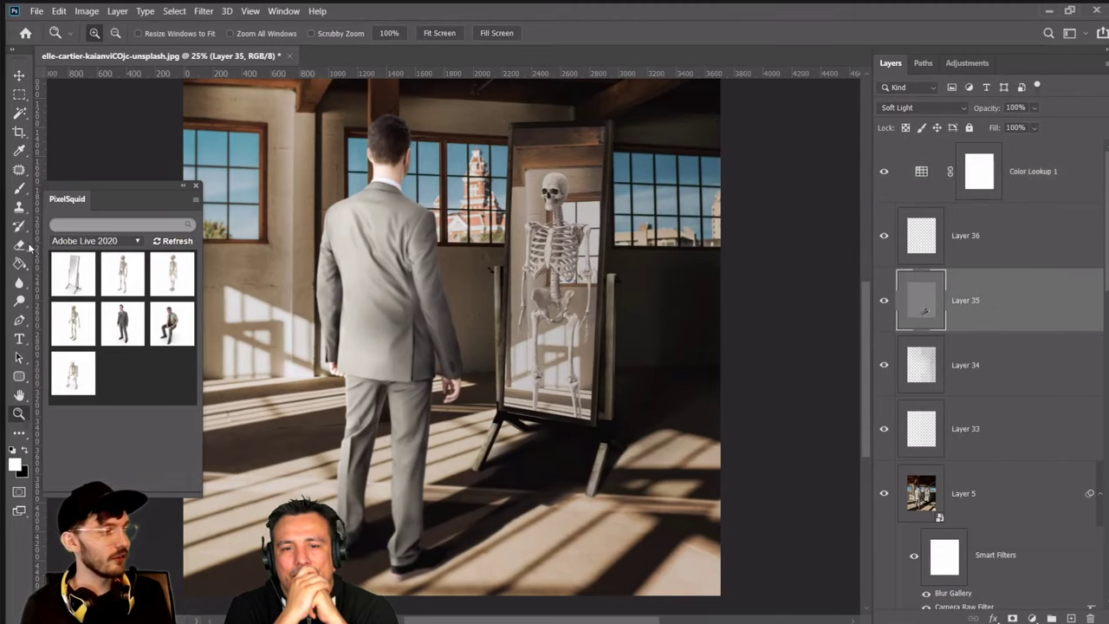
Pick a black soft brush and zoom in on the mirror leg tip on the floor
click(18, 246)
click(19, 188)
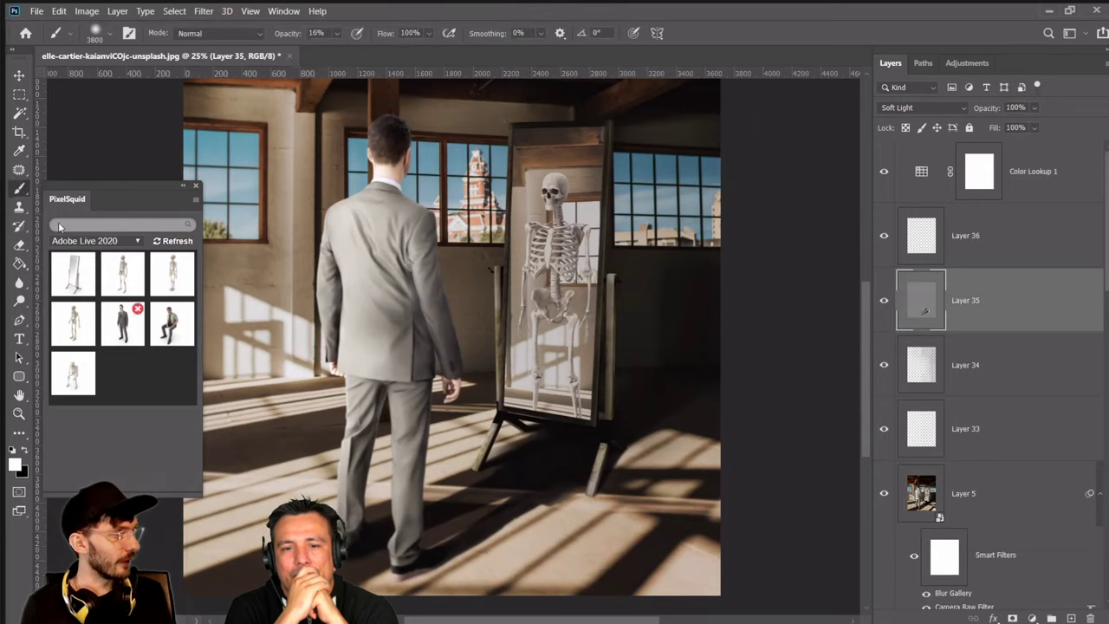
click(25, 452)
click(19, 414)
drag(426, 444, 523, 501)
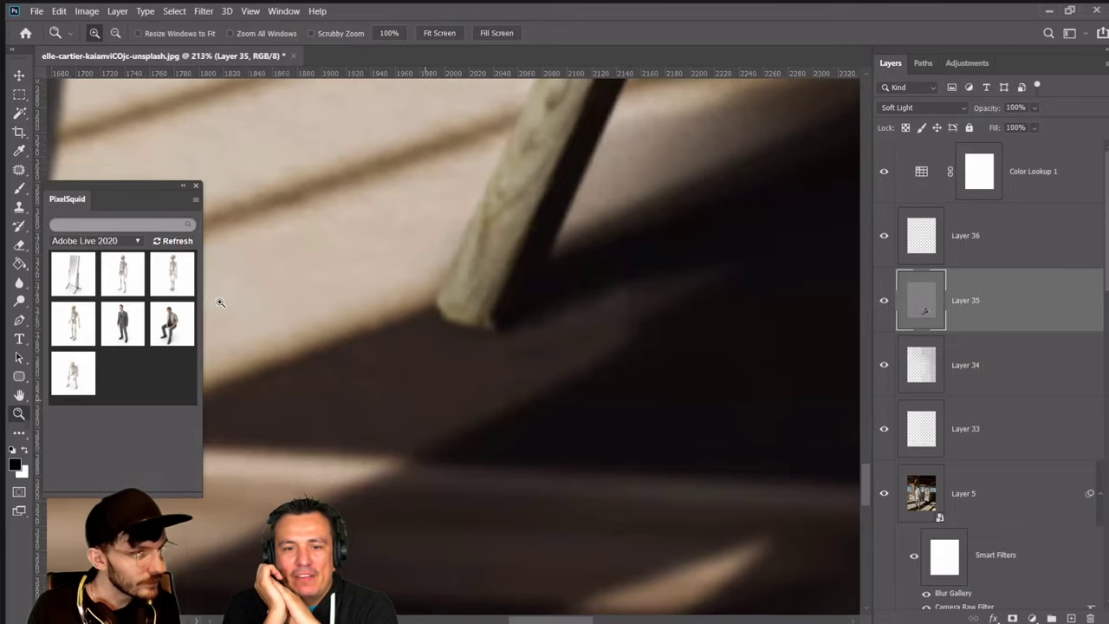
Shade where the mirror leg meets the floor, resizing the brush and toggling Layer 35 to check
click(19, 188)
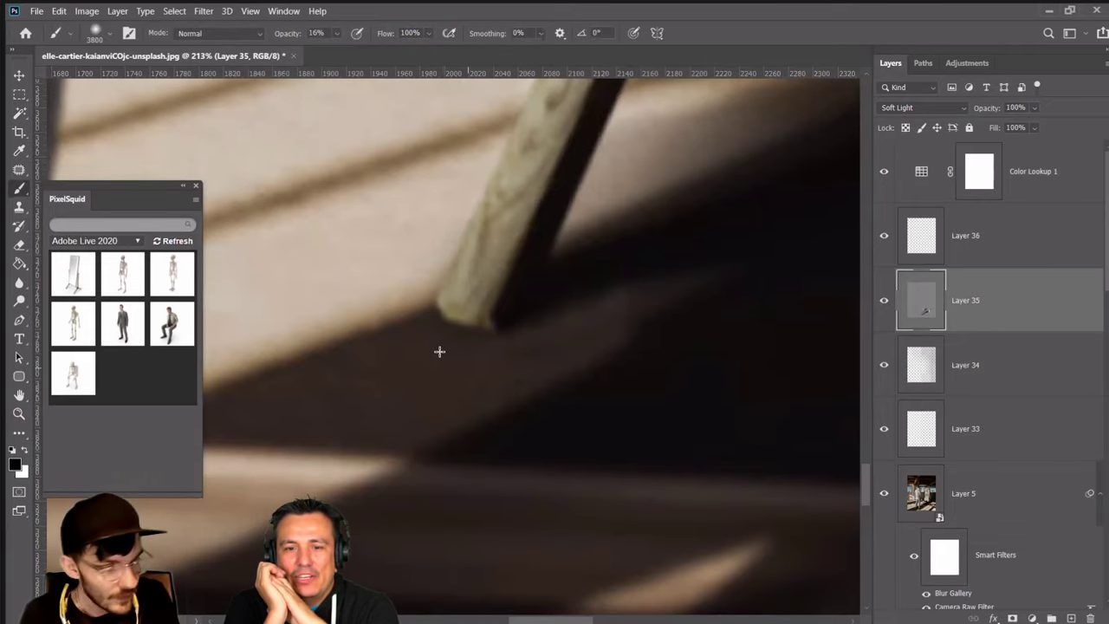
key(bracketright)
key(bracketright)
key(bracketright)
key(bracketright)
key(bracketright)
key(bracketright)
key(bracketright)
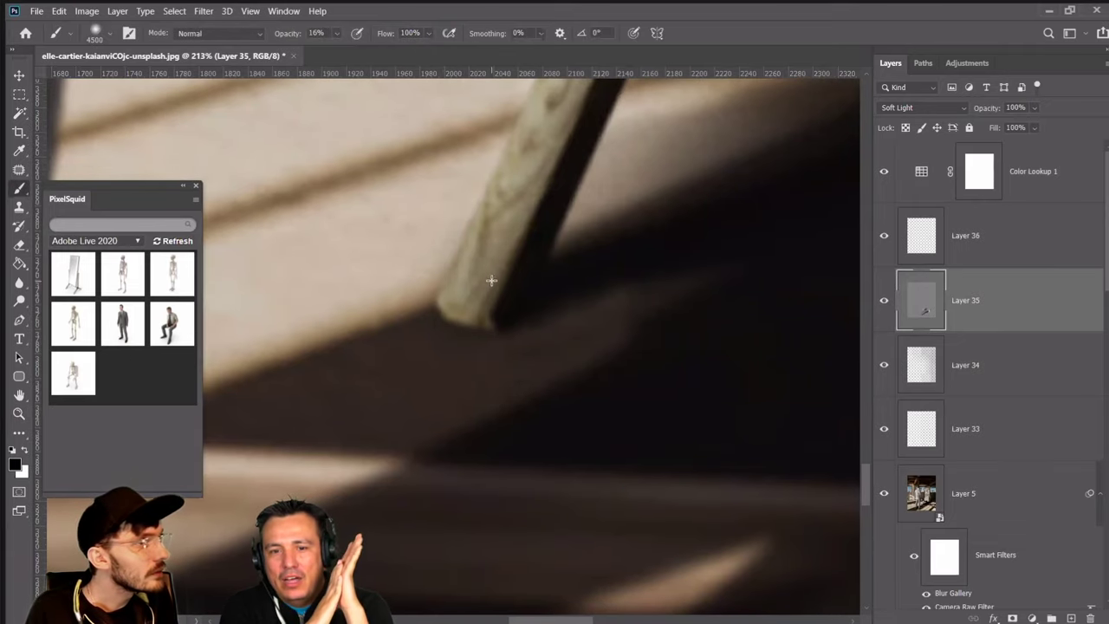
key(bracketleft)
key(bracketleft)
key(bracketleft)
key(bracketleft)
key(bracketleft)
key(bracketleft)
key(bracketleft)
key(bracketleft)
key(bracketleft)
key(bracketleft)
key(bracketleft)
key(bracketleft)
key(bracketleft)
key(bracketleft)
key(bracketleft)
key(bracketleft)
key(bracketleft)
key(bracketleft)
key(bracketleft)
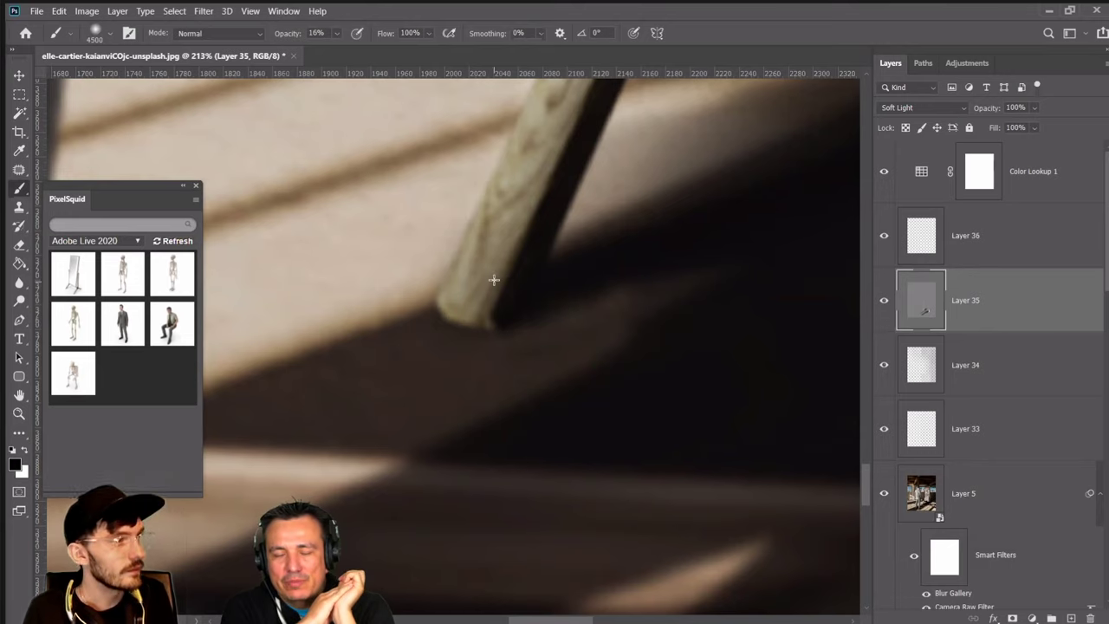
key(bracketleft)
key(bracketleft)
key(bracketleft)
key(bracketleft)
key(bracketleft)
key(bracketleft)
key(bracketleft)
key(bracketleft)
key(bracketleft)
key(bracketleft)
key(bracketleft)
key(bracketleft)
key(bracketleft)
key(bracketleft)
key(bracketleft)
key(bracketleft)
key(bracketleft)
key(bracketleft)
key(bracketleft)
key(bracketleft)
key(bracketright)
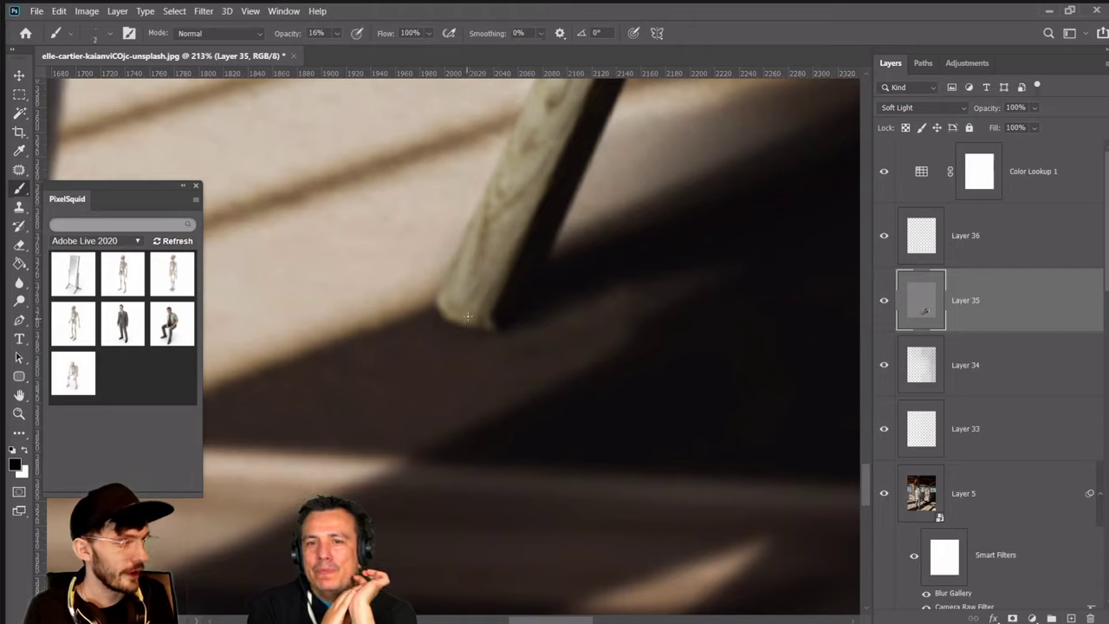
key(bracketright)
key(bracketright)
key(bracketright)
key(bracketright)
key(bracketright)
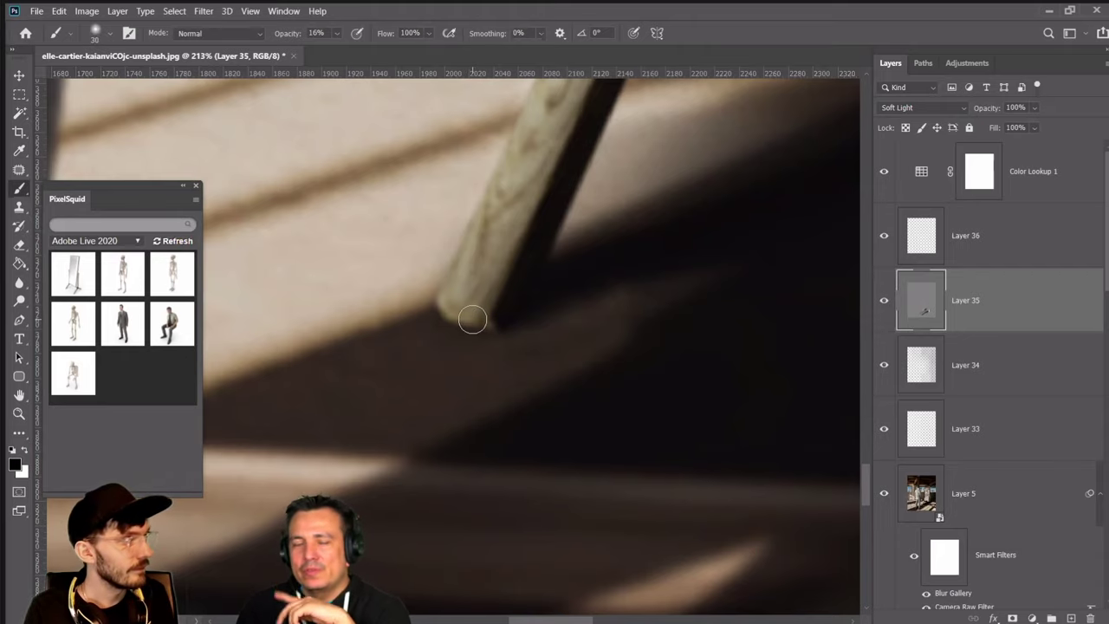
click(884, 300)
click(884, 300)
key(bracketleft)
key(bracketright)
key(bracketright)
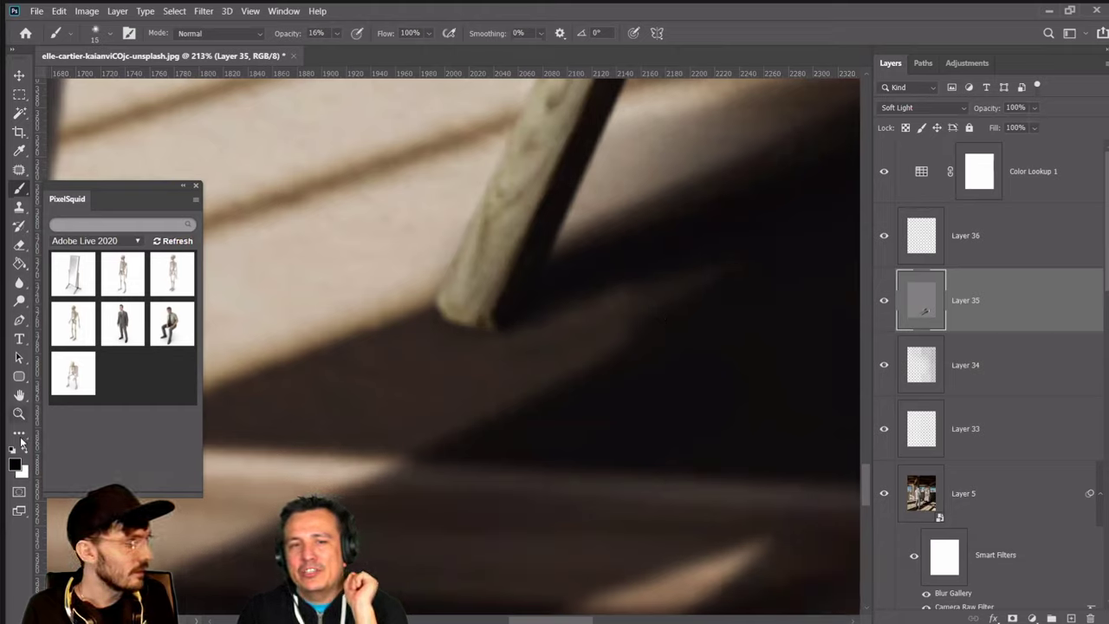
key(bracketleft)
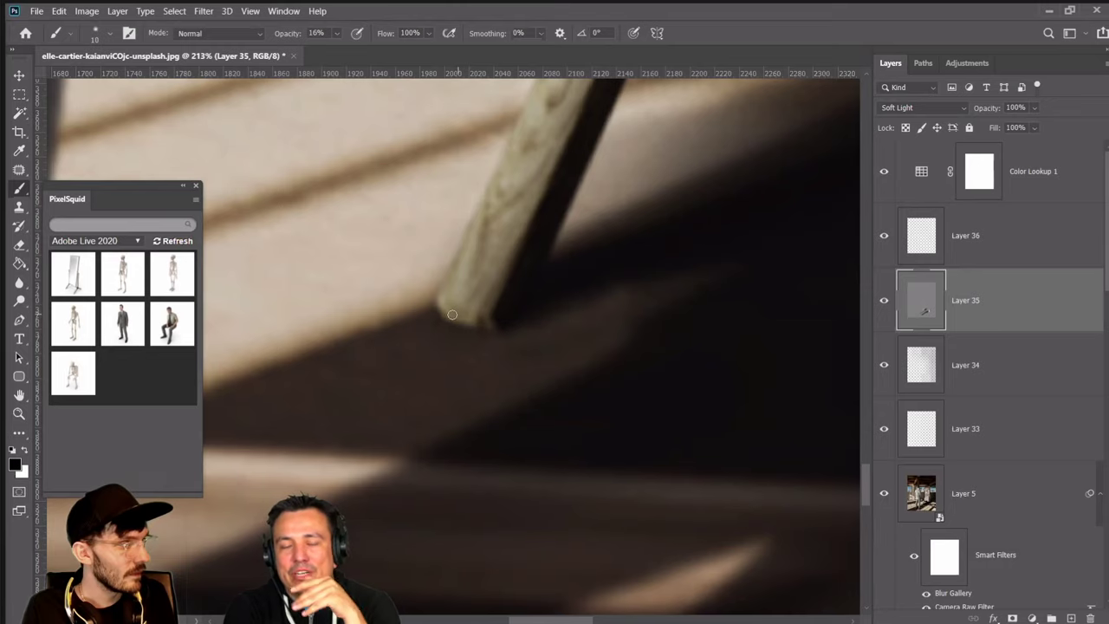
key(bracketright)
key(bracketright)
key(bracketleft)
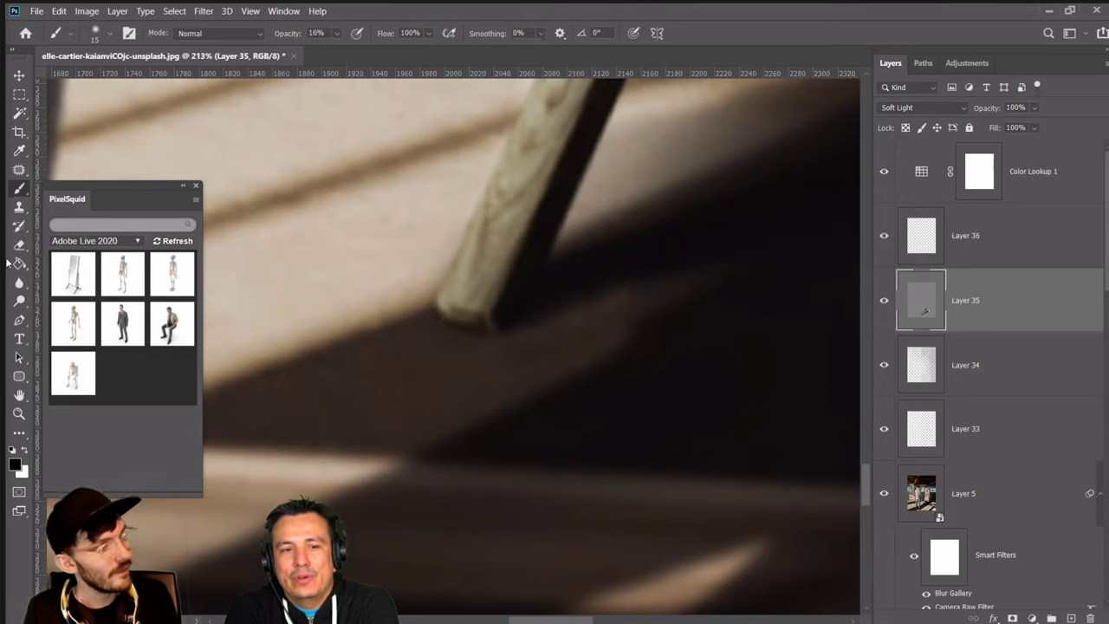
Fit the whole image back on screen with the Zoom tool
click(19, 414)
right_click(453, 282)
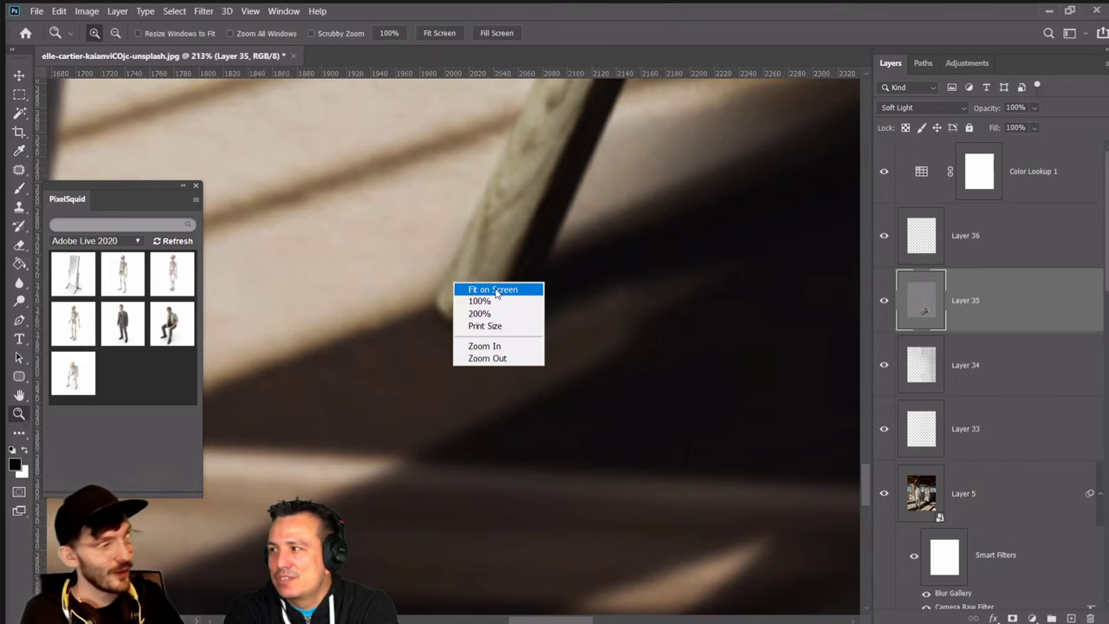
click(490, 289)
Zoom toward the mirror base and toggle Layer 35 twice to compare its shadow
click(511, 463)
scroll(511, 464, down, 3)
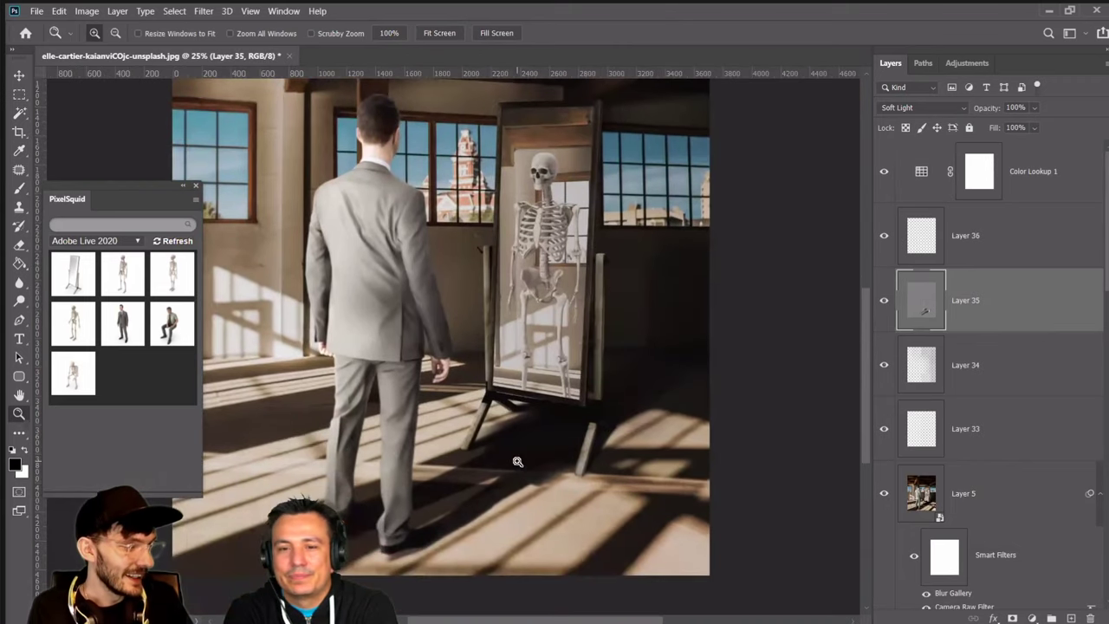
click(885, 301)
click(884, 301)
click(885, 301)
click(884, 302)
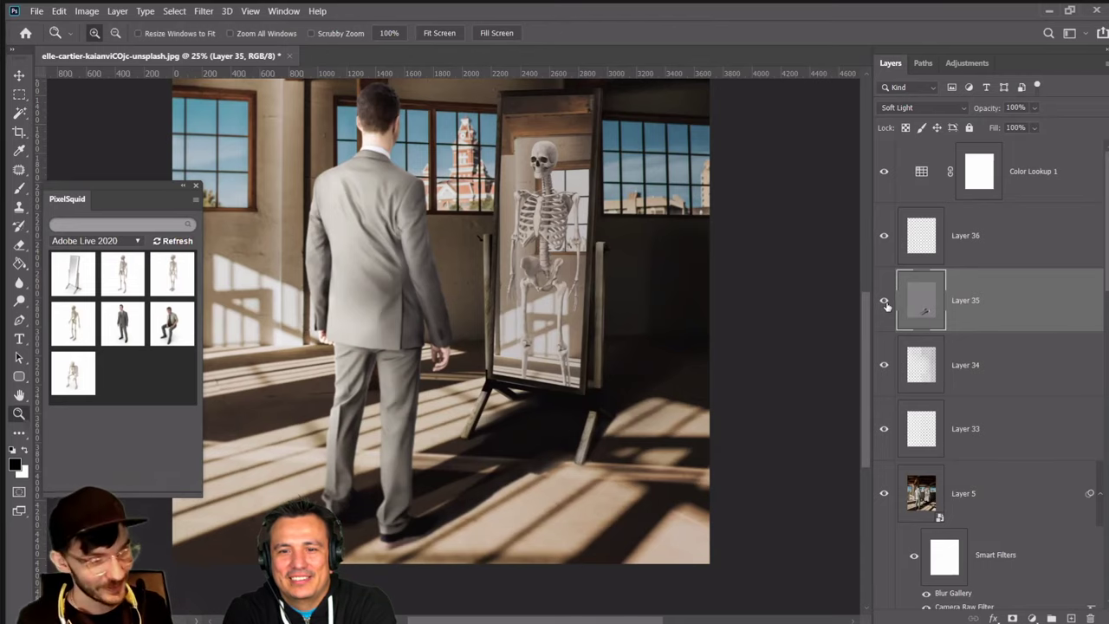
Fit the image on screen, adjust the brush size, and add new Layer 37 above Layer 35
right_click(435, 399)
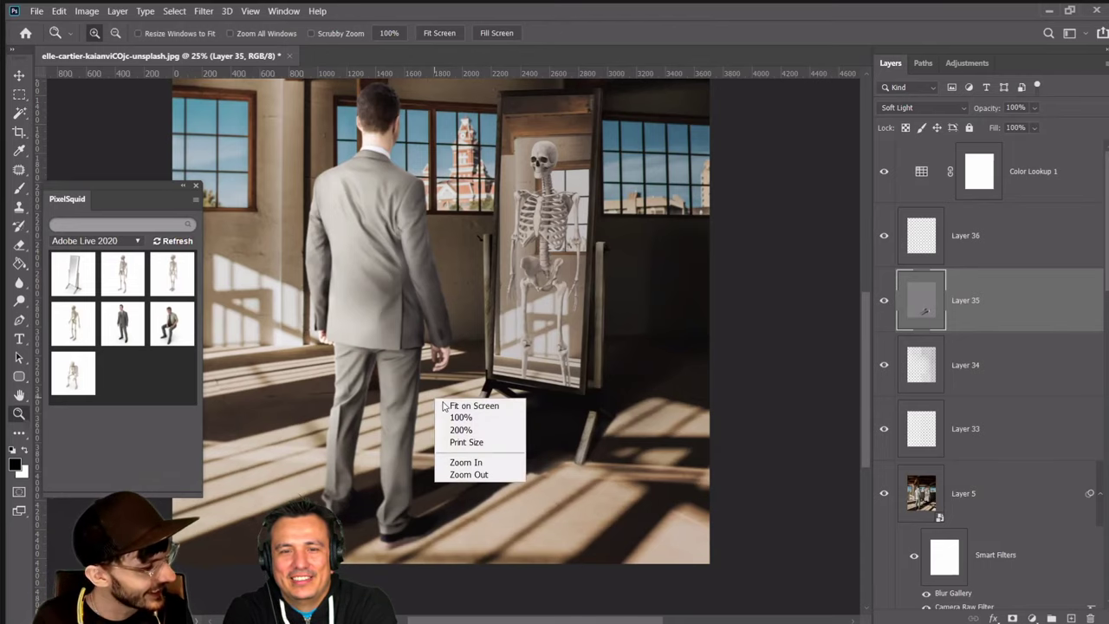
click(455, 406)
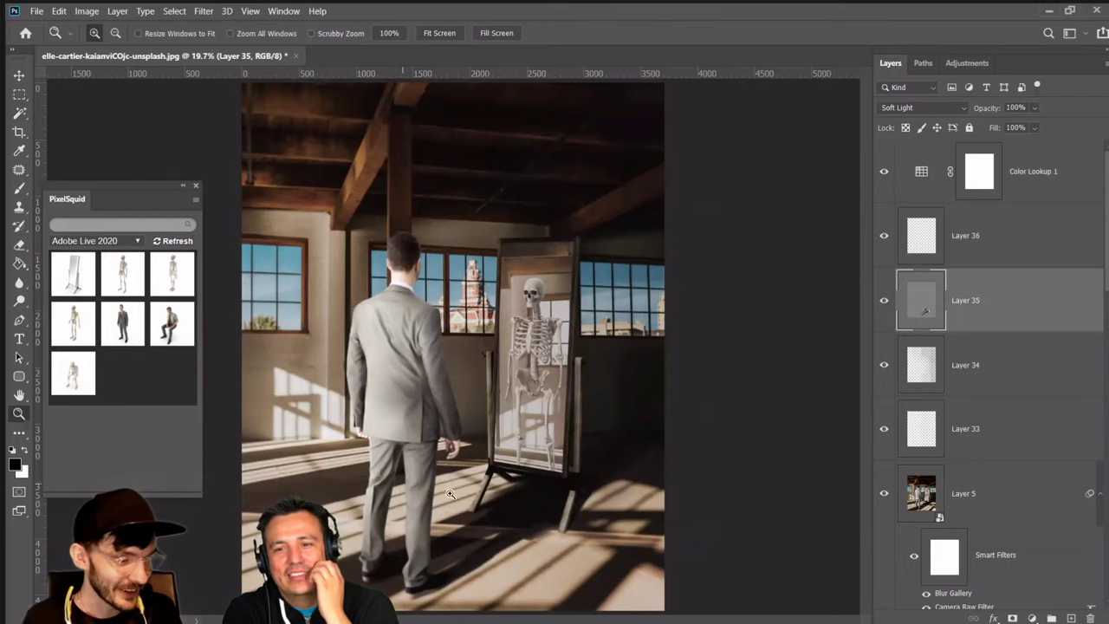
click(19, 188)
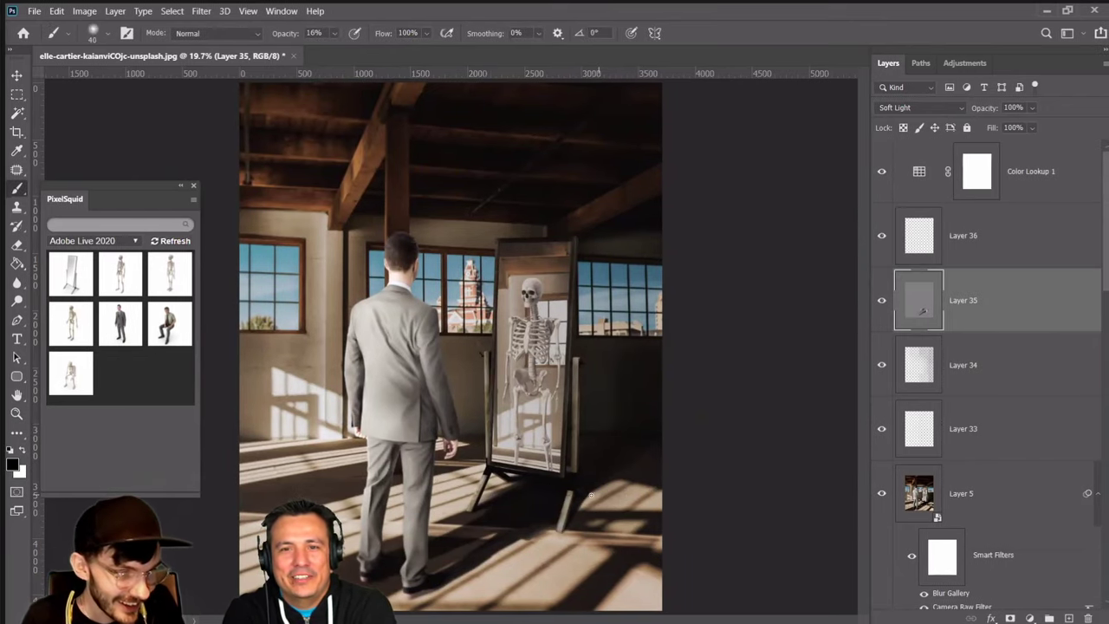
key(bracketright)
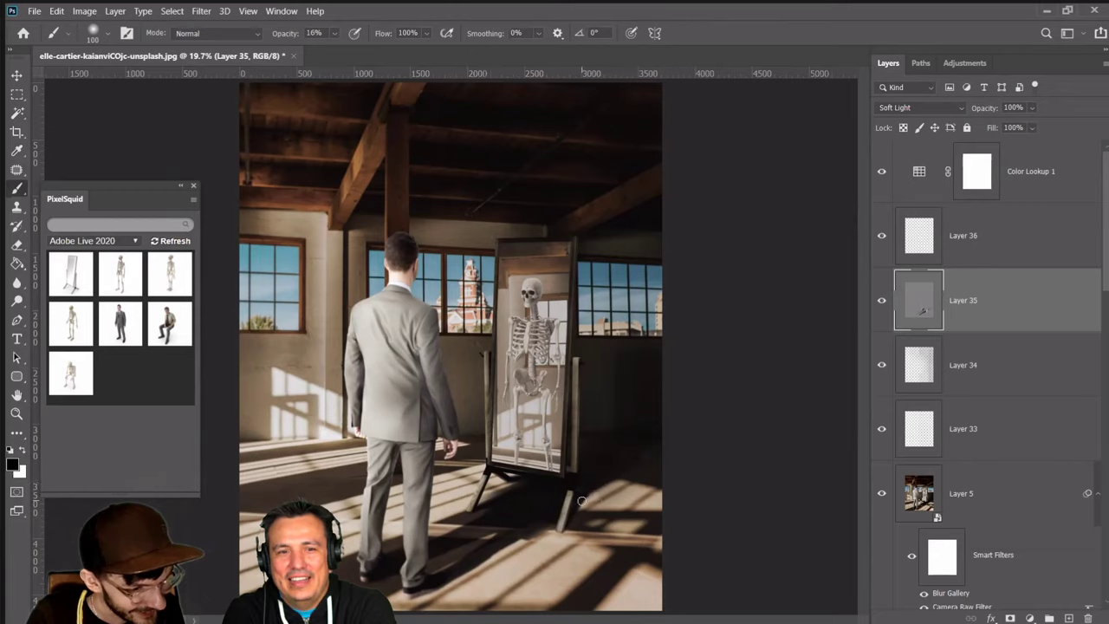
key(bracketleft)
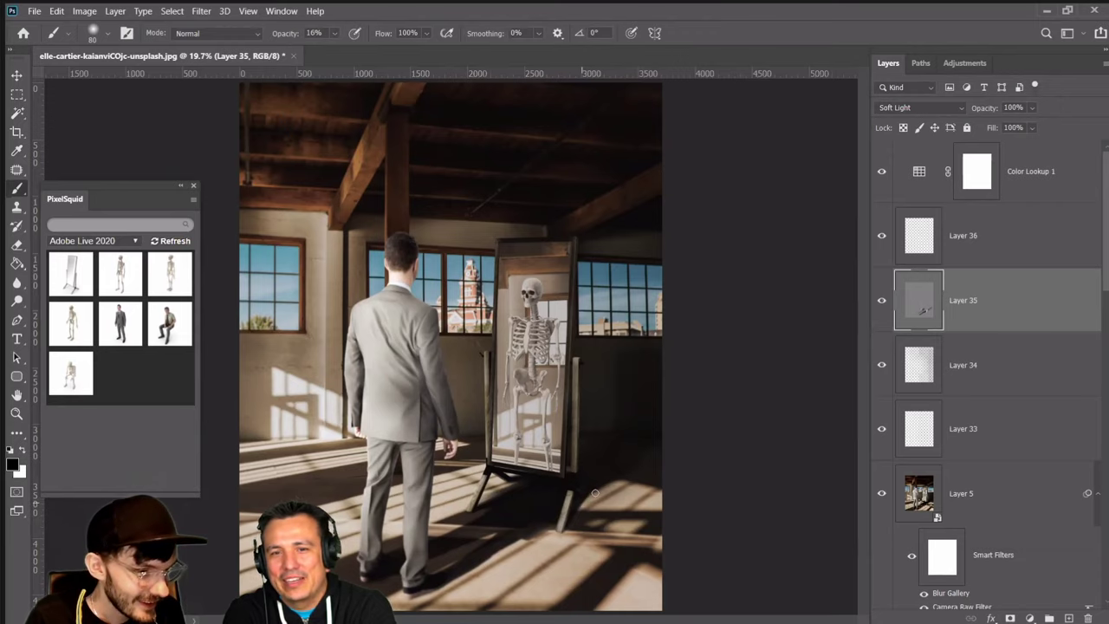
click(1071, 618)
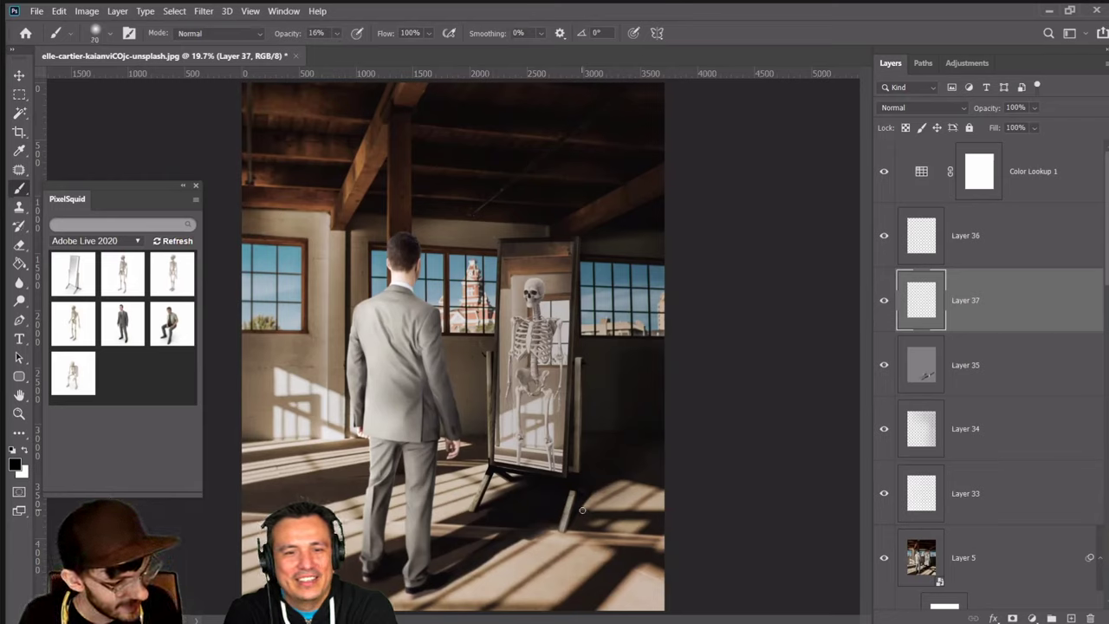
Paint dark shadow strokes on the floor along the mirror leg, resizing the brush as needed
key(bracketright)
key(bracketright)
key(bracketright)
key(bracketright)
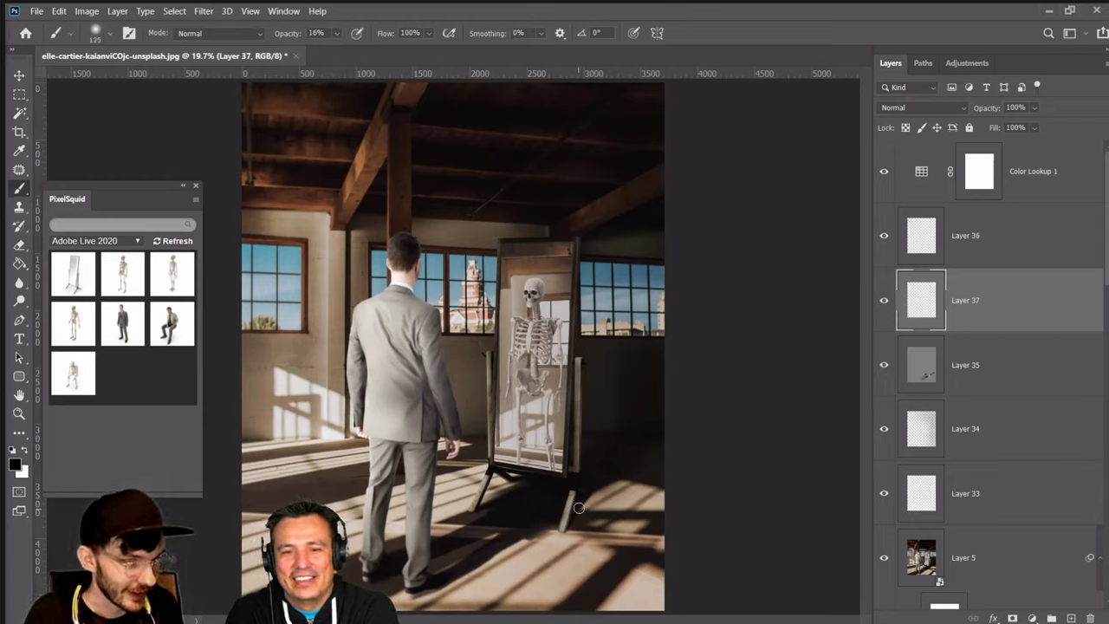
key(bracketright)
key(bracketright)
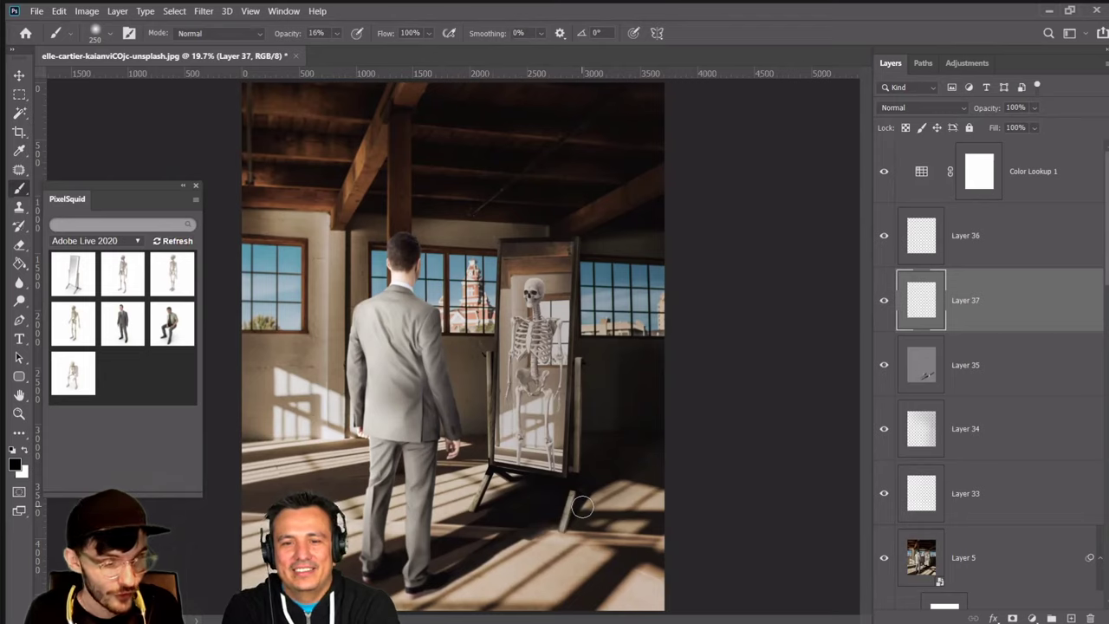
key(bracketleft)
key(bracketleft)
key(bracketleft)
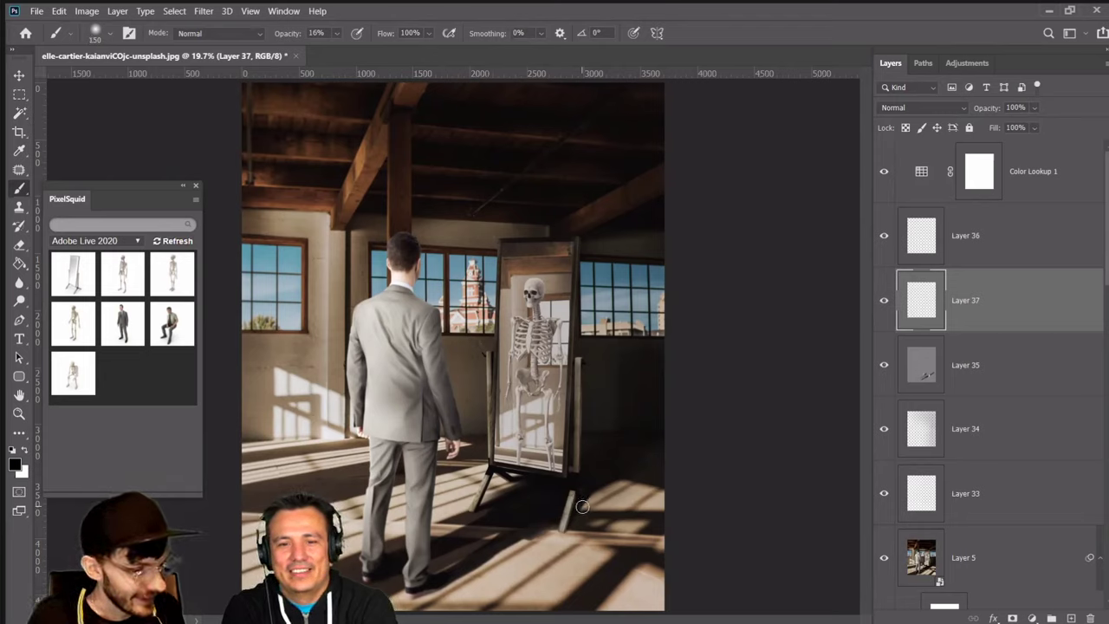
click(583, 506)
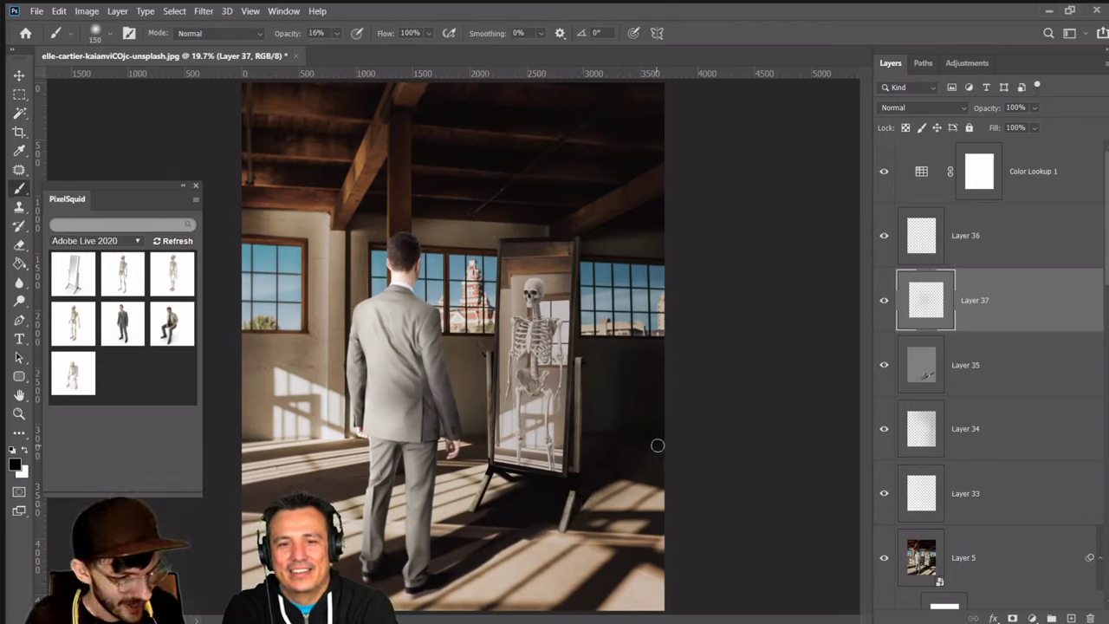
mouse_move(592, 497)
mouse_down()
mouse_move(622, 476)
mouse_move(577, 506)
mouse_move(617, 479)
mouse_move(580, 511)
mouse_up()
key(bracketleft)
key(bracketleft)
key(bracketleft)
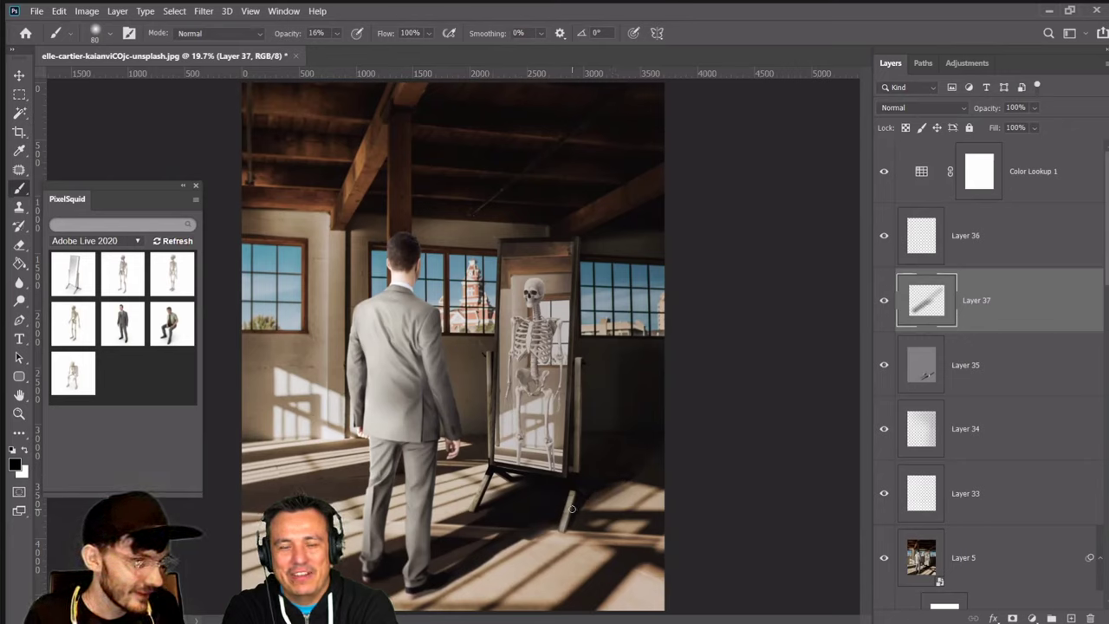
mouse_move(633, 475)
mouse_down()
mouse_move(583, 503)
mouse_move(627, 475)
mouse_move(575, 511)
mouse_move(630, 482)
mouse_move(583, 508)
mouse_up()
key(bracketleft)
key(bracketleft)
key(bracketleft)
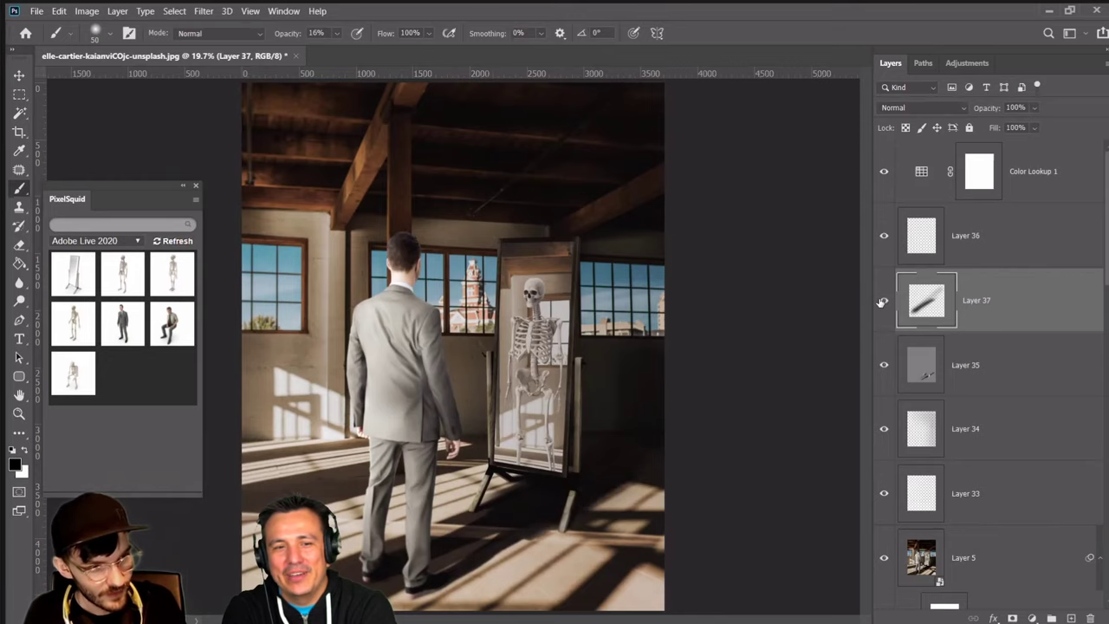
Set the mirror shadow layer's opacity to 96%
click(1034, 107)
mouse_move(1044, 126)
mouse_down()
mouse_move(1021, 126)
mouse_move(1038, 122)
mouse_up()
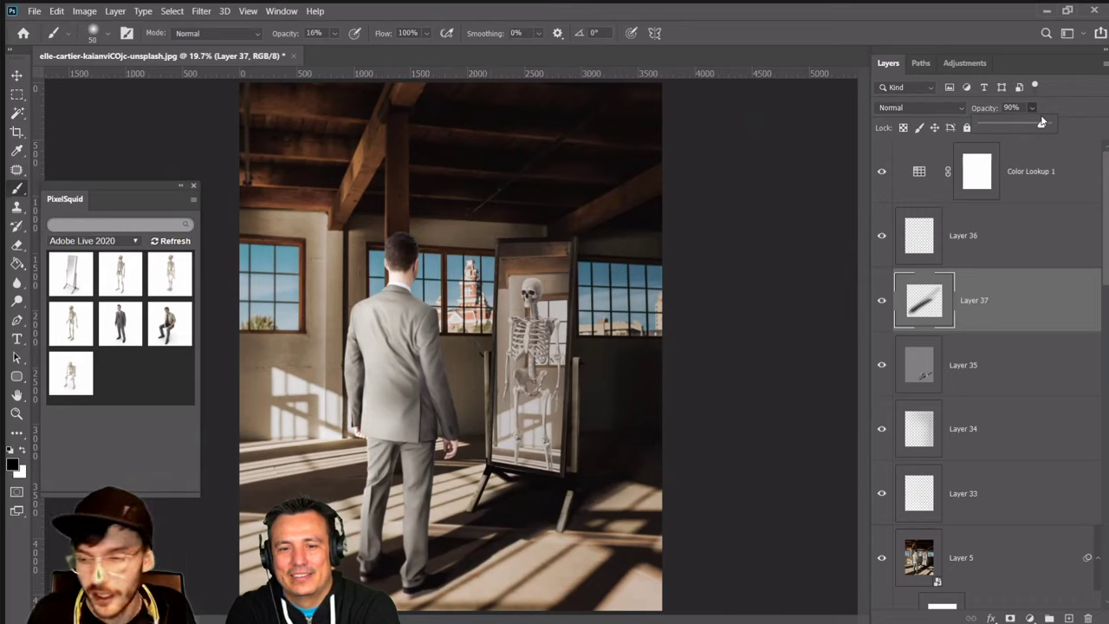
drag(1042, 122, 1045, 122)
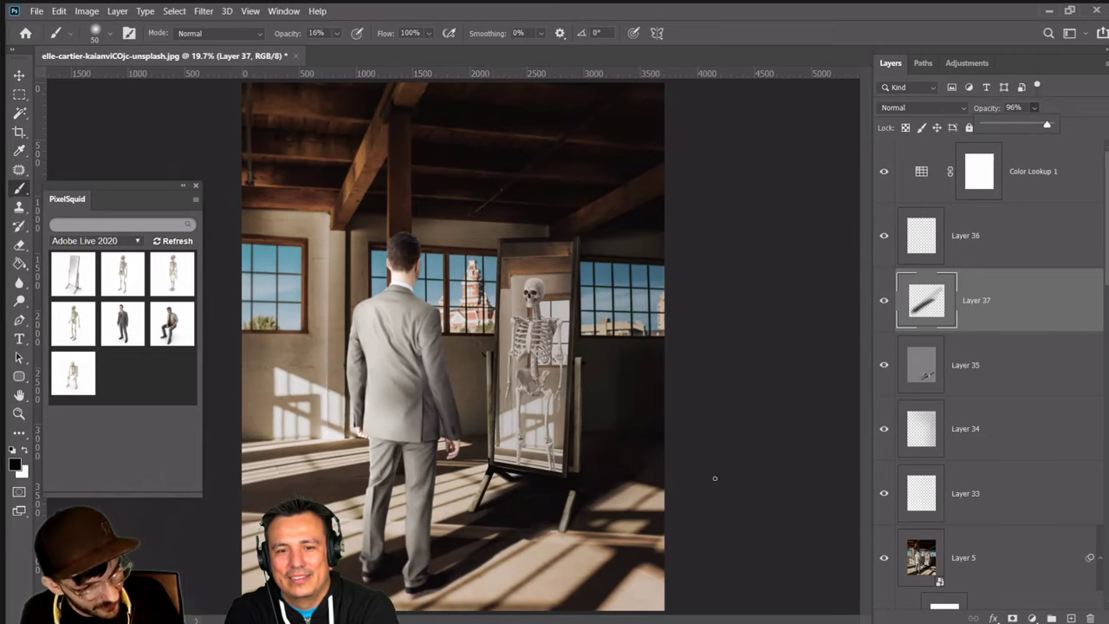
key(bracketright)
key(bracketright)
key(bracketright)
key(bracketright)
key(bracketright)
key(bracketright)
key(bracketright)
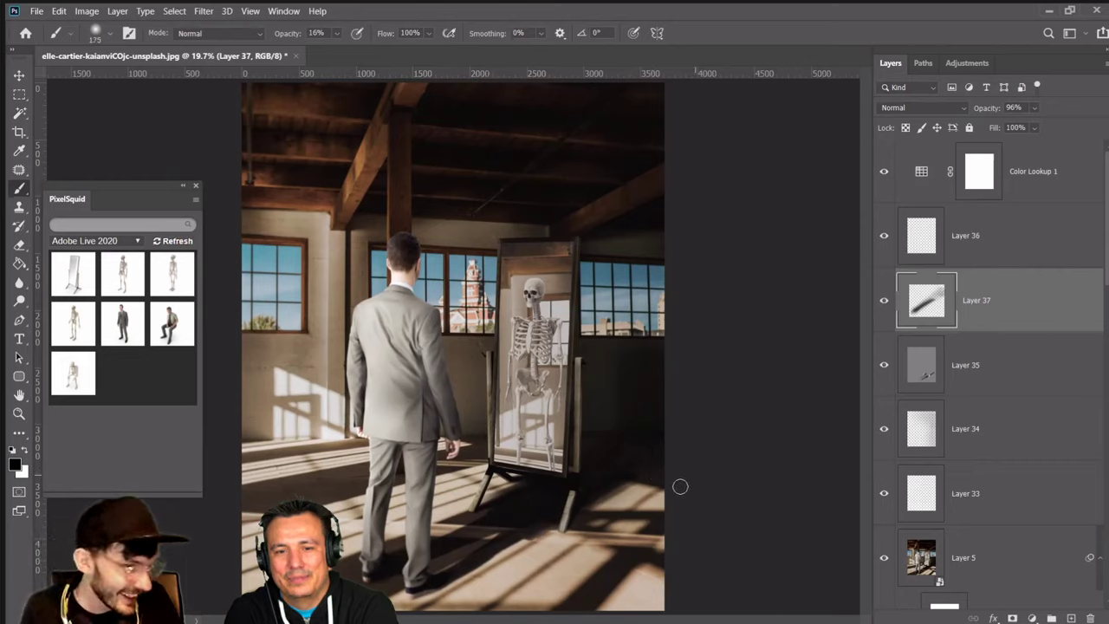
key(bracketleft)
key(bracketleft)
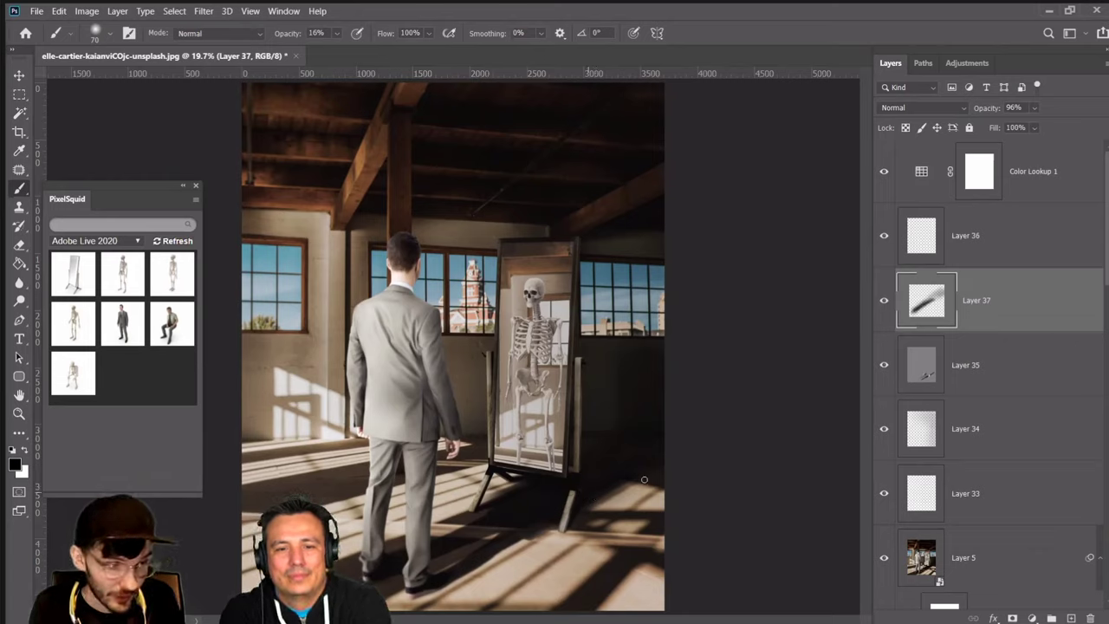
Toggle Layer 37 repeatedly to compare the mirror shadow against the image without it
click(883, 300)
click(884, 299)
click(884, 300)
click(883, 300)
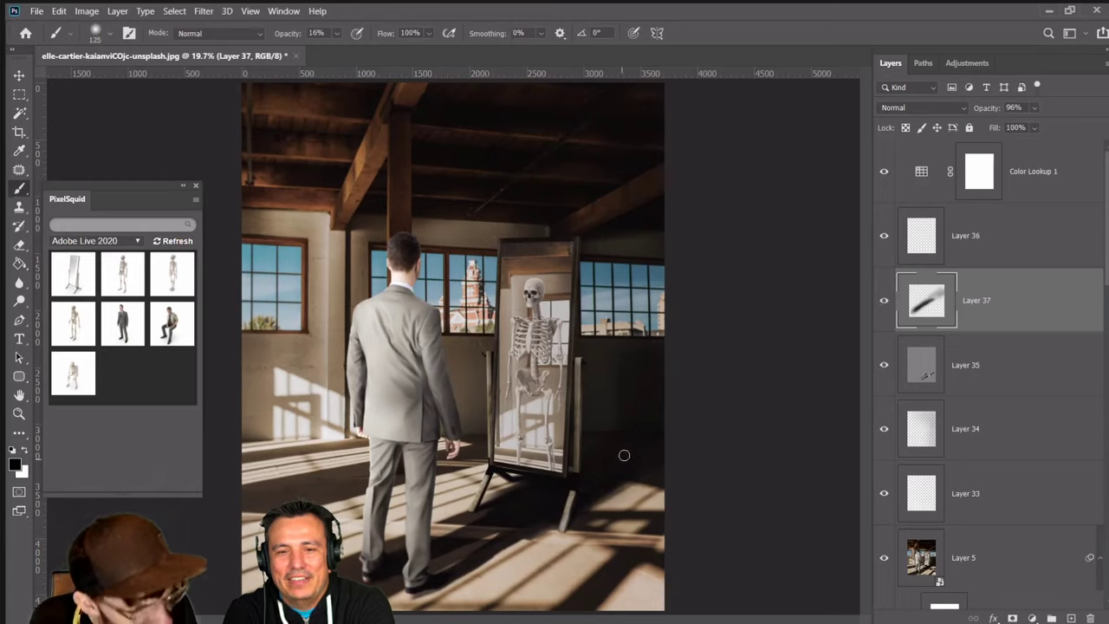
key(bracketright)
key(bracketright)
key(bracketright)
key(bracketright)
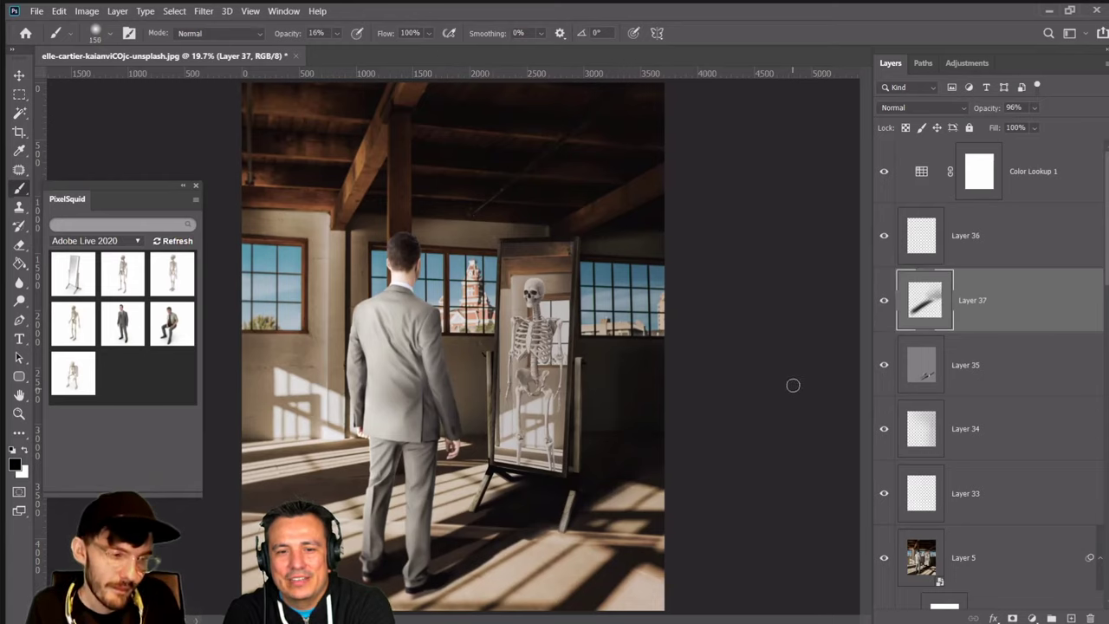
click(884, 300)
click(883, 300)
click(884, 299)
click(884, 300)
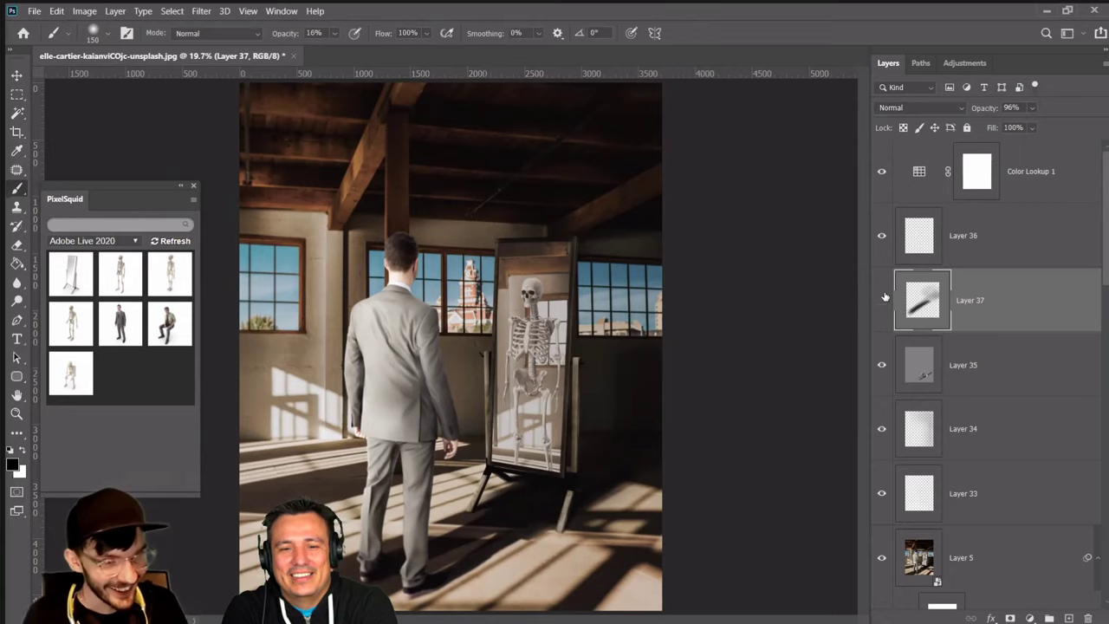
click(883, 298)
click(883, 298)
key(z)
click(490, 468)
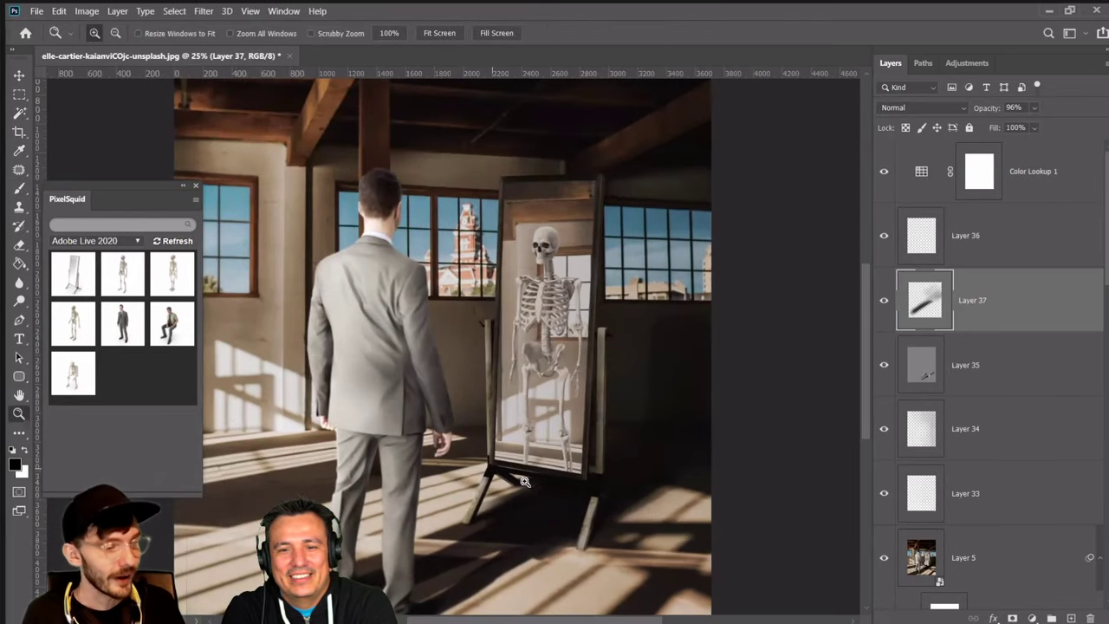
click(576, 493)
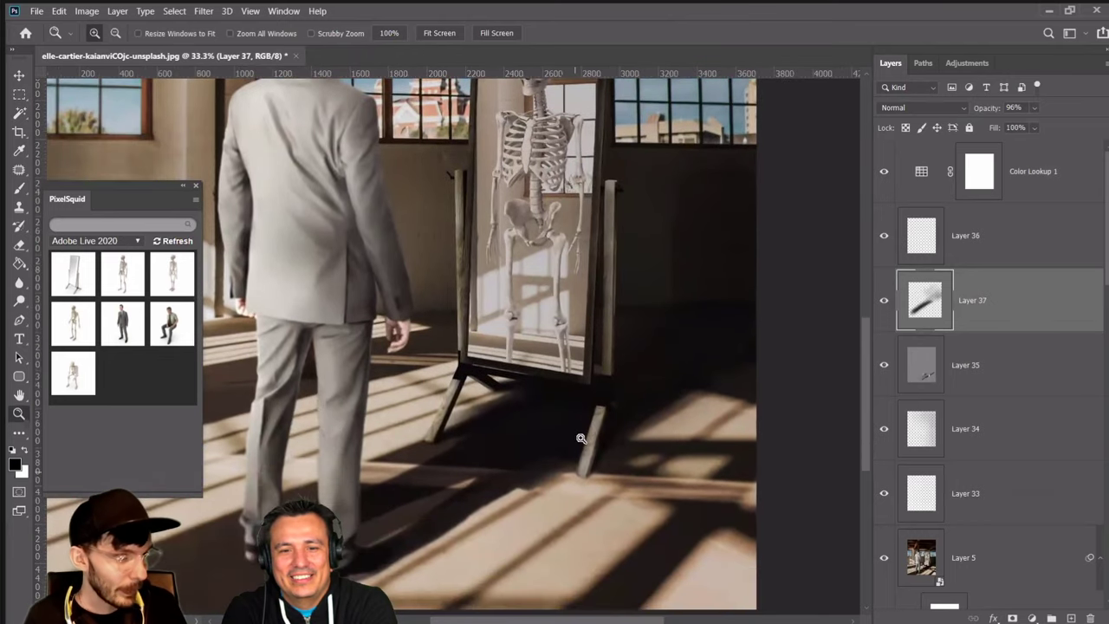
click(581, 438)
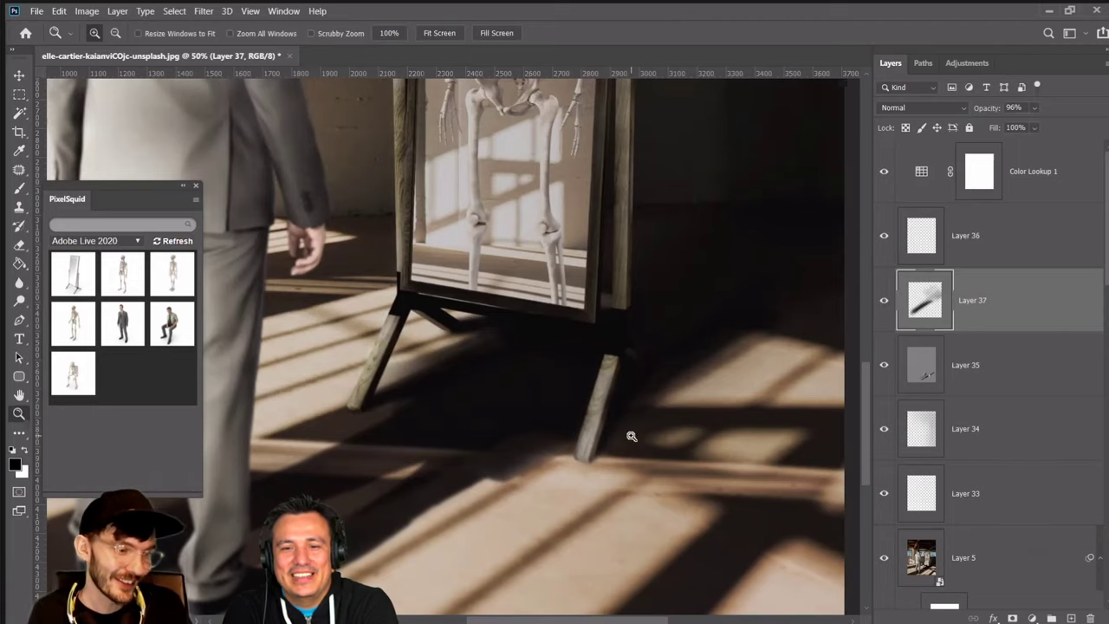
click(884, 300)
click(880, 301)
click(881, 300)
click(880, 301)
key(e)
key(bracketleft)
key(bracketleft)
key(bracketleft)
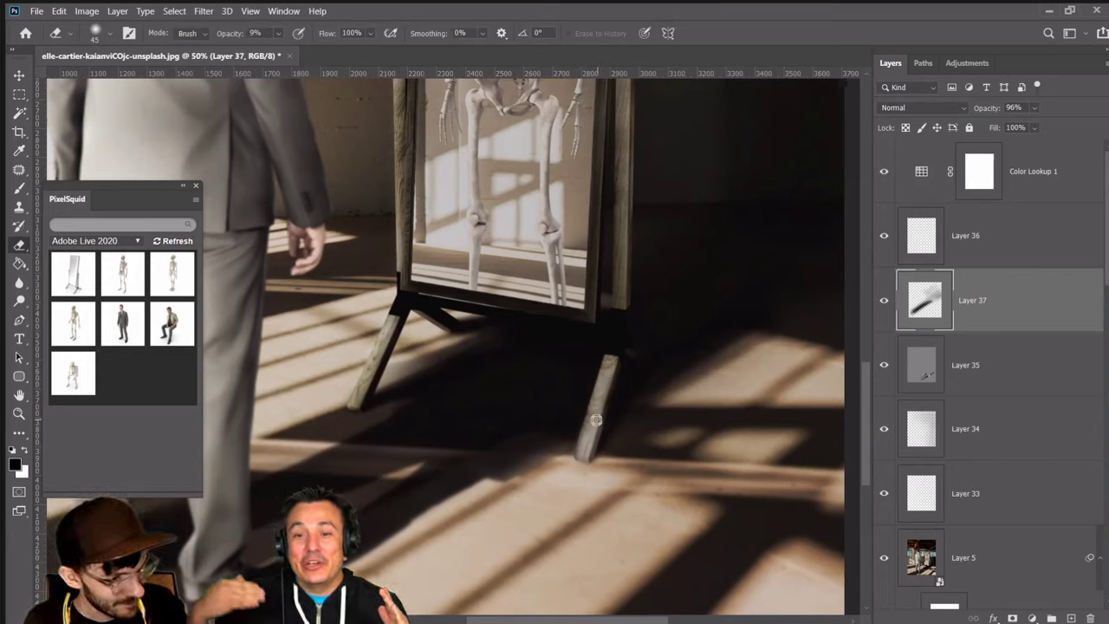
click(279, 33)
drag(393, 45, 381, 52)
key(bracketleft)
key(bracketleft)
key(bracketleft)
key(bracketleft)
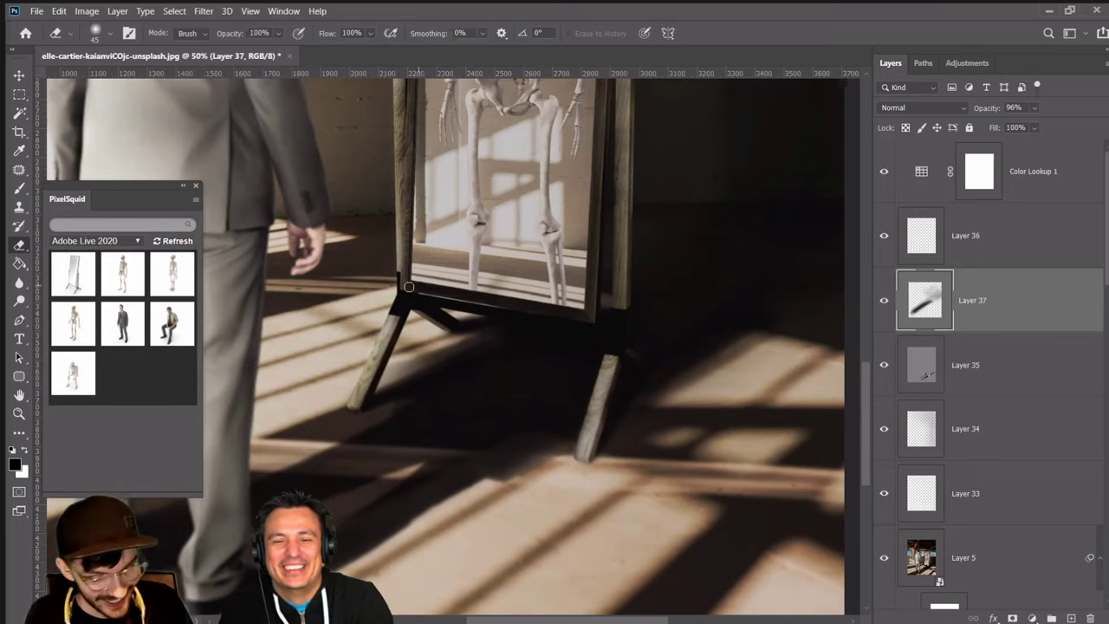
key(bracketleft)
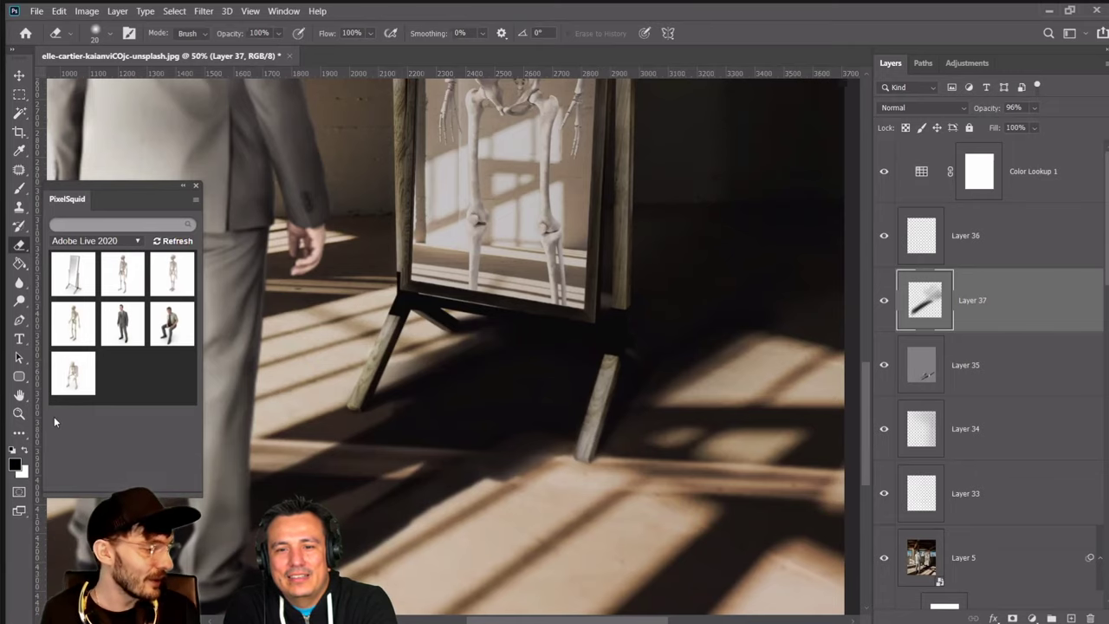
click(19, 414)
right_click(304, 348)
click(304, 347)
right_click(441, 319)
click(491, 401)
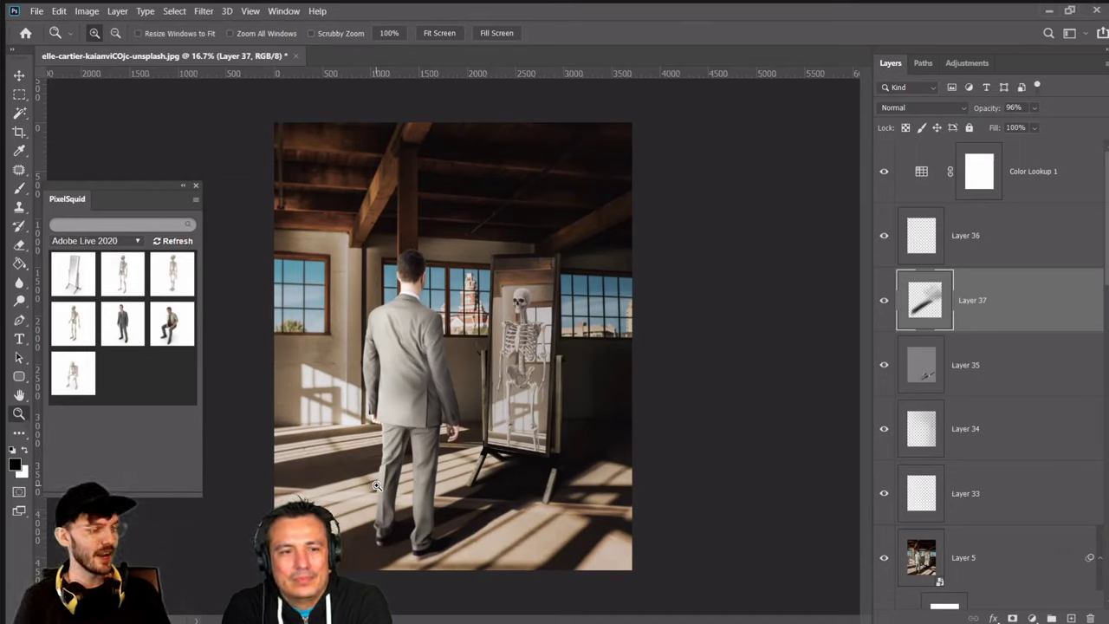
Paint white highlights on Soft Light Layer 35 and toggle it to compare
click(939, 389)
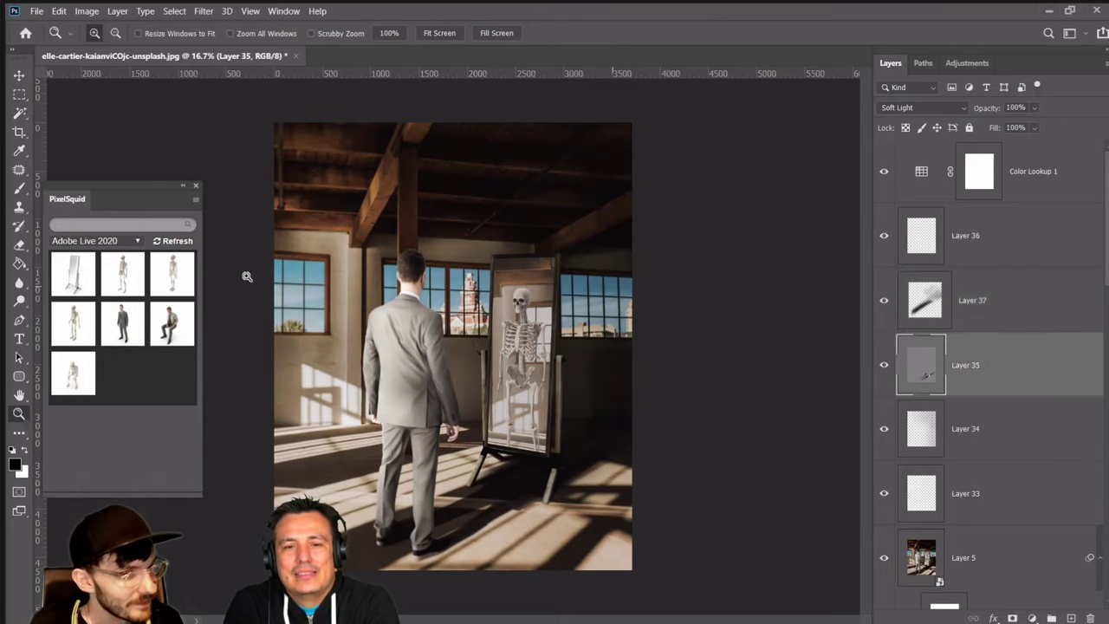
click(19, 191)
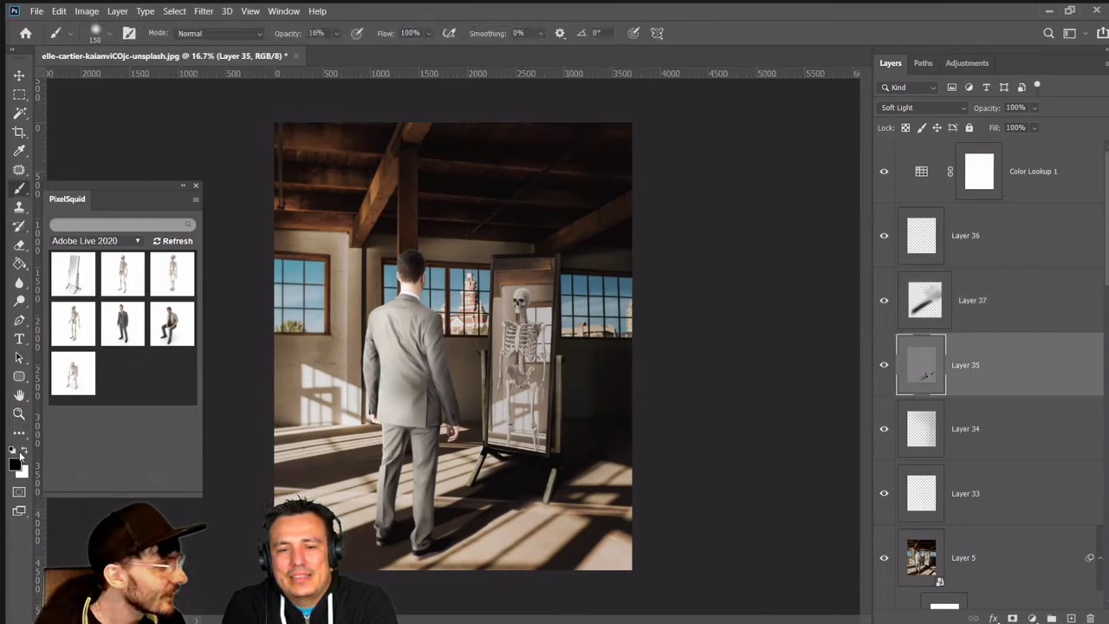
click(24, 451)
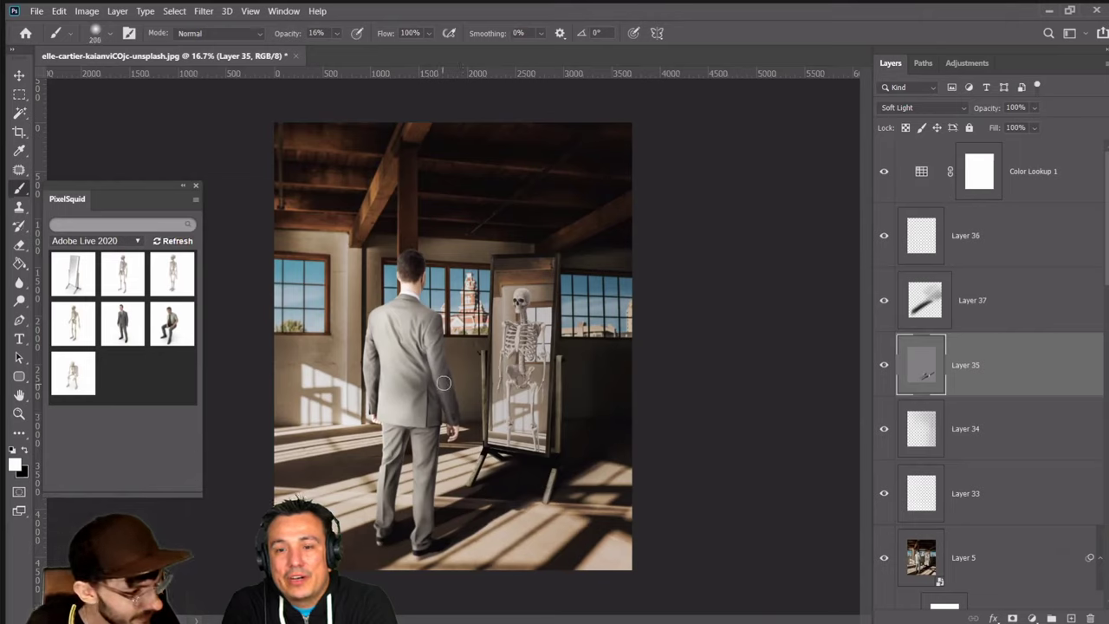
key(bracketleft)
key(bracketleft)
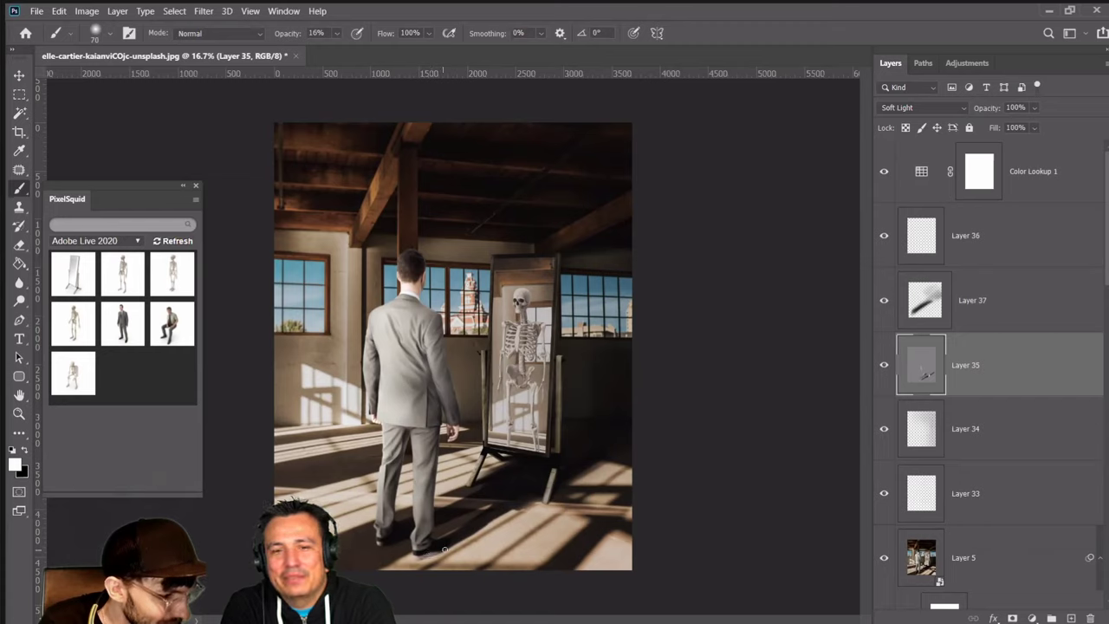
click(883, 366)
click(882, 367)
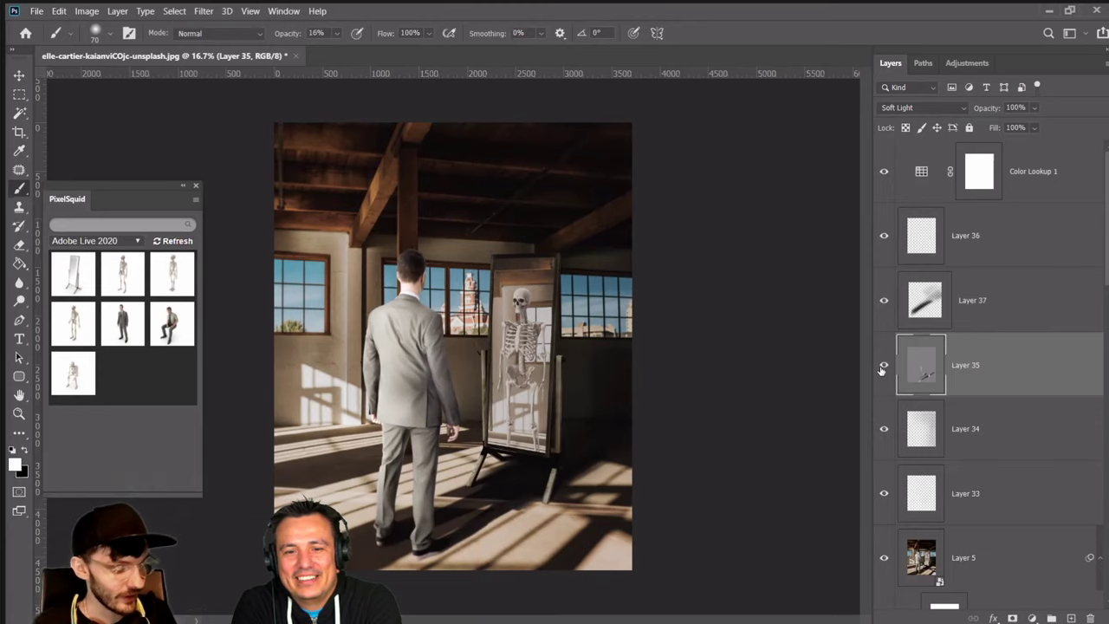
Select all layers from Layer 5 to Color Lookup 1 and stamp them into a new merged layer
key(ctrl+plus)
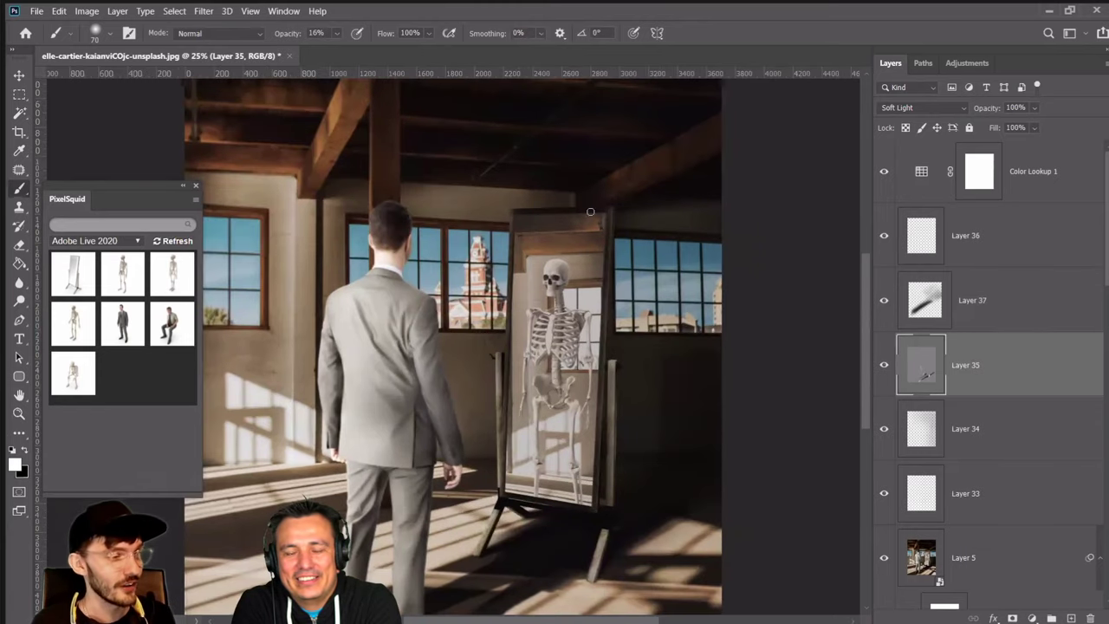
scroll(347, 163, down, 1)
key(v)
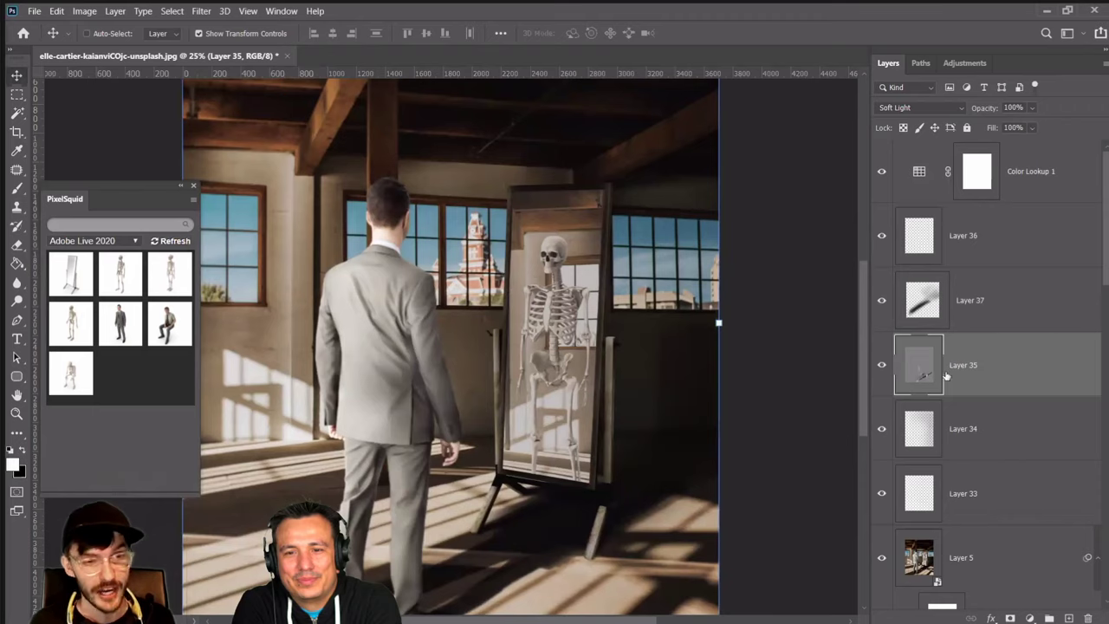
scroll(931, 364, down, 3)
click(933, 307)
scroll(976, 206, up, 3)
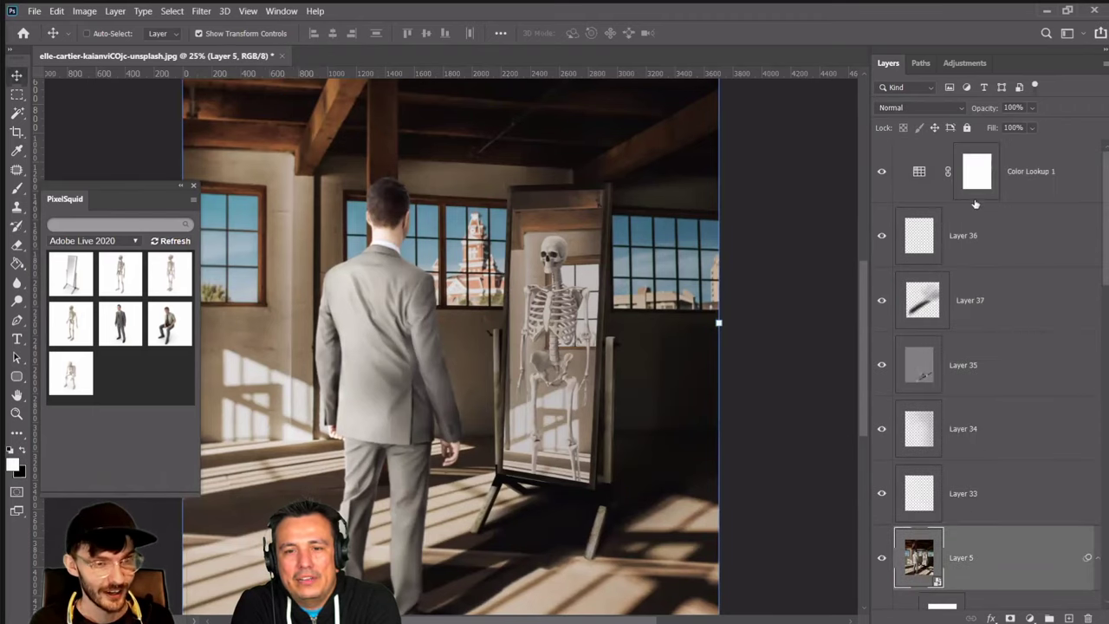
shift+click(919, 176)
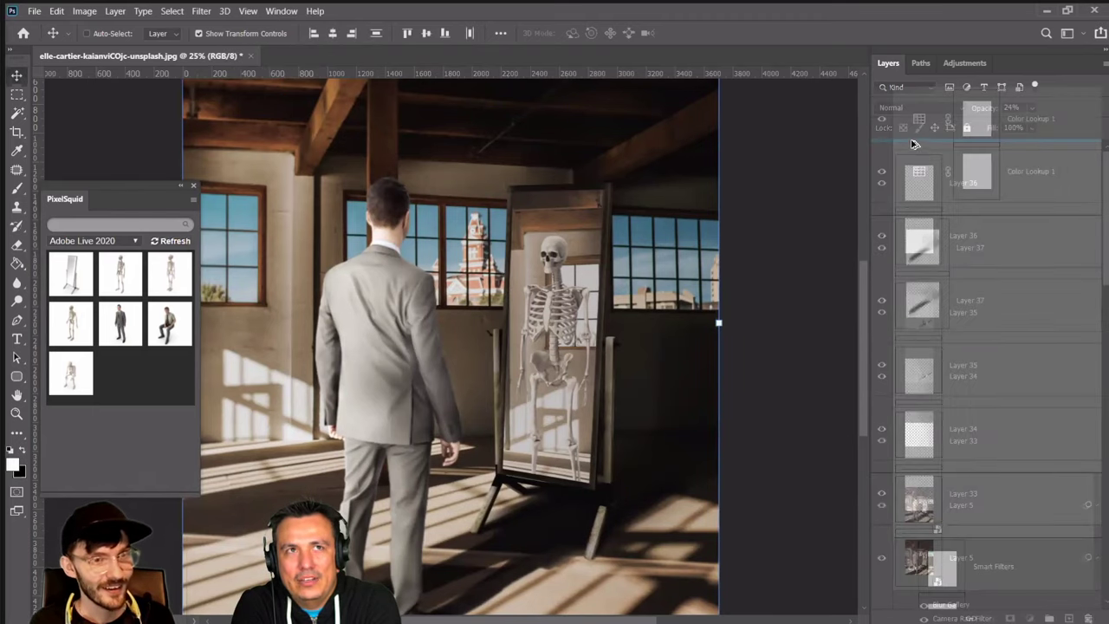
key(ctrl+alt+e)
drag(912, 160, 634, 122)
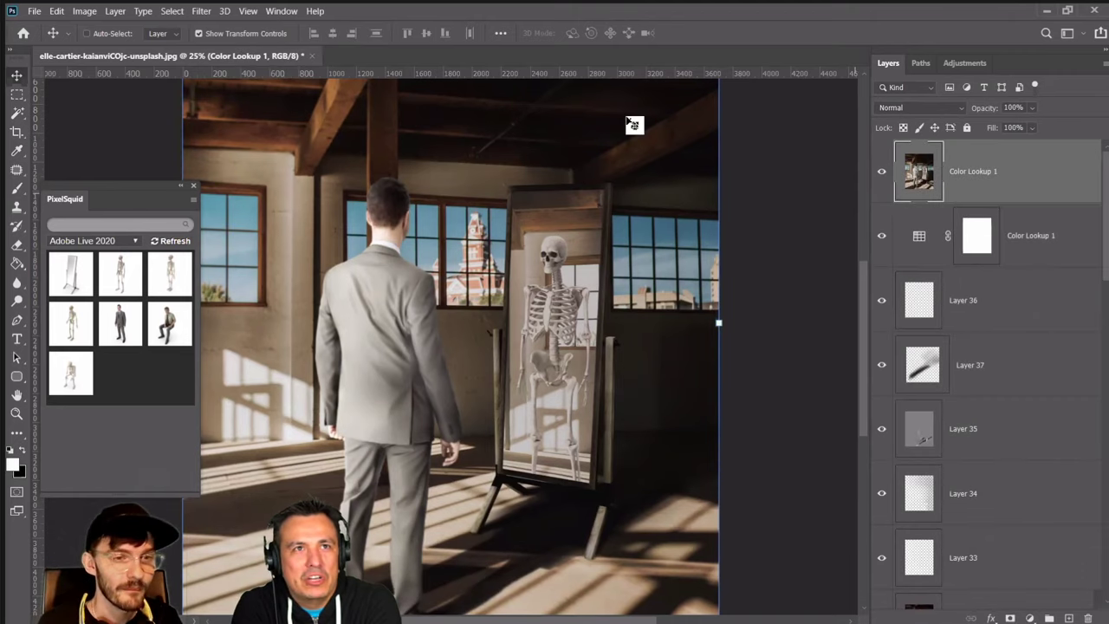
Open the Camera Raw filter and add a little grain to the composite
click(208, 12)
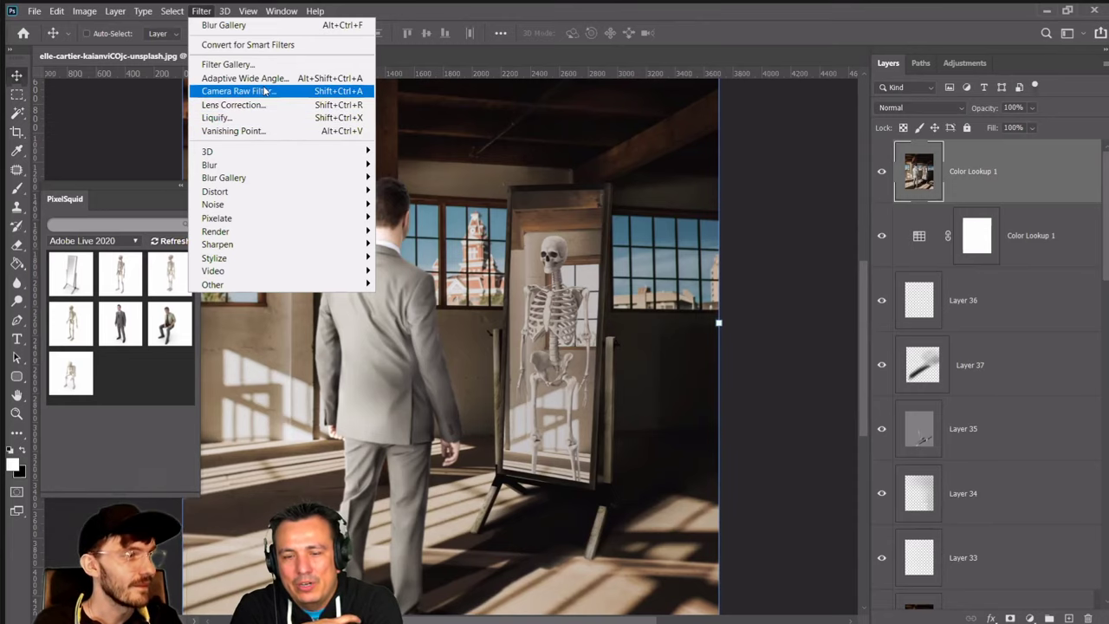
click(260, 90)
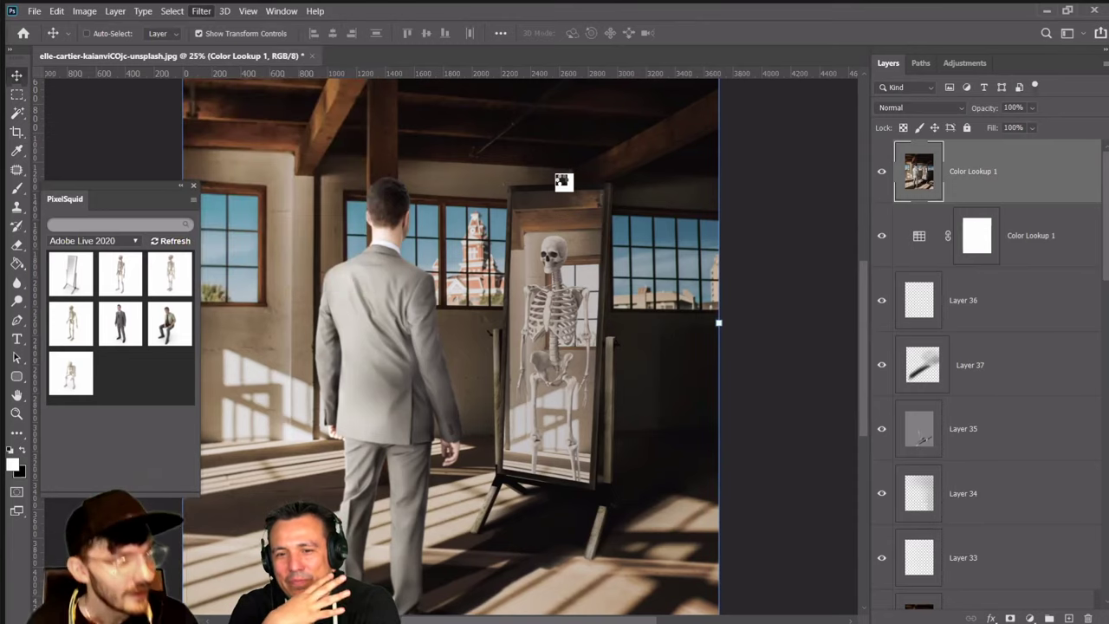
click(463, 318)
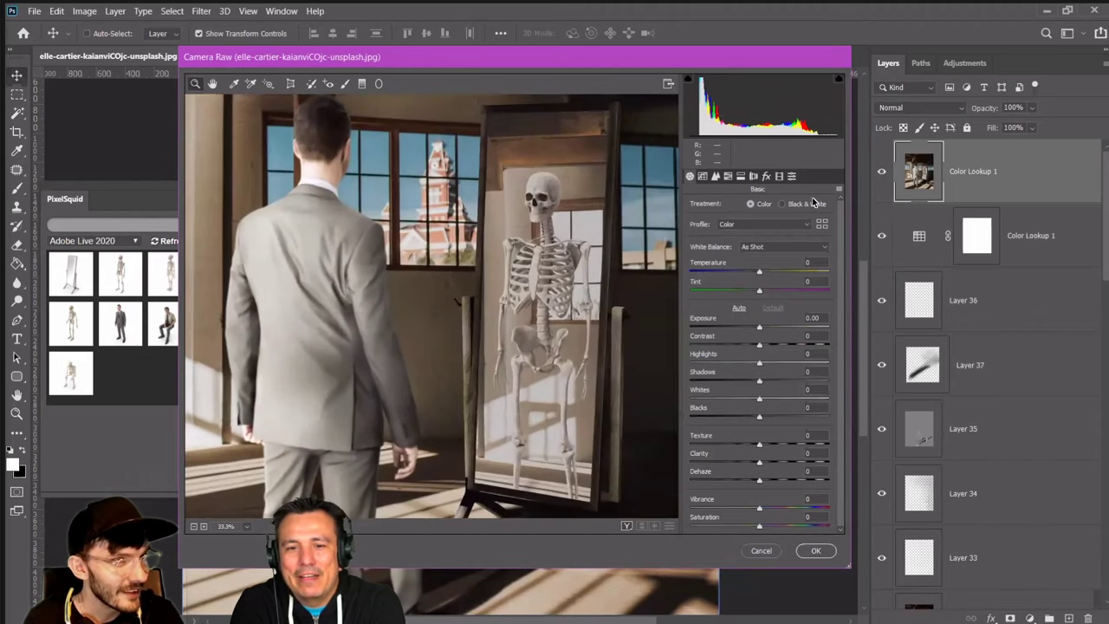
click(742, 177)
click(765, 177)
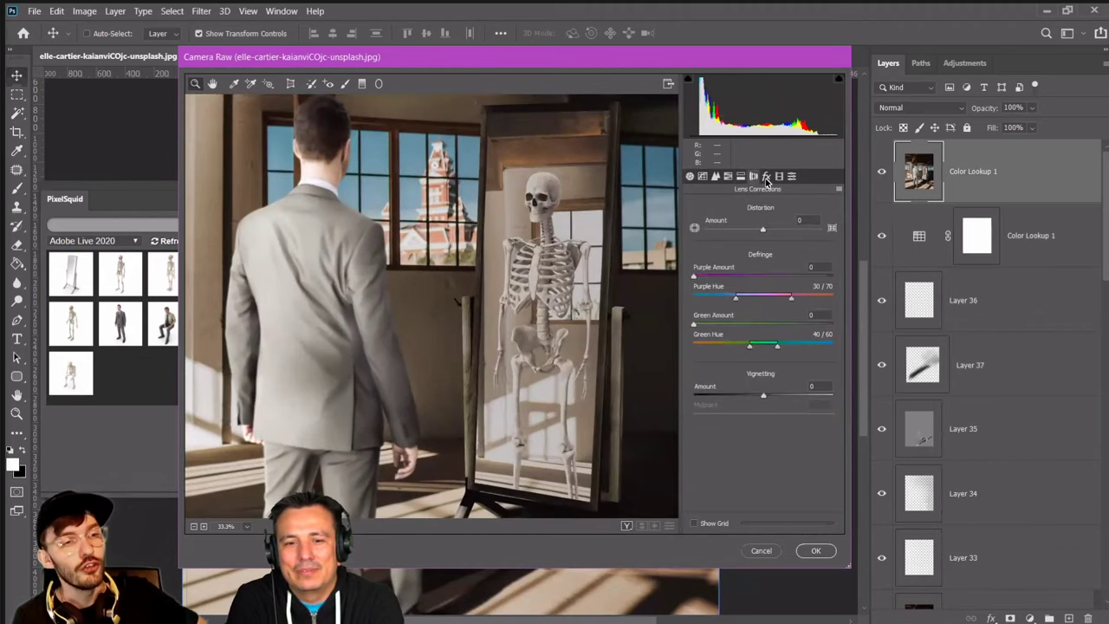
click(766, 177)
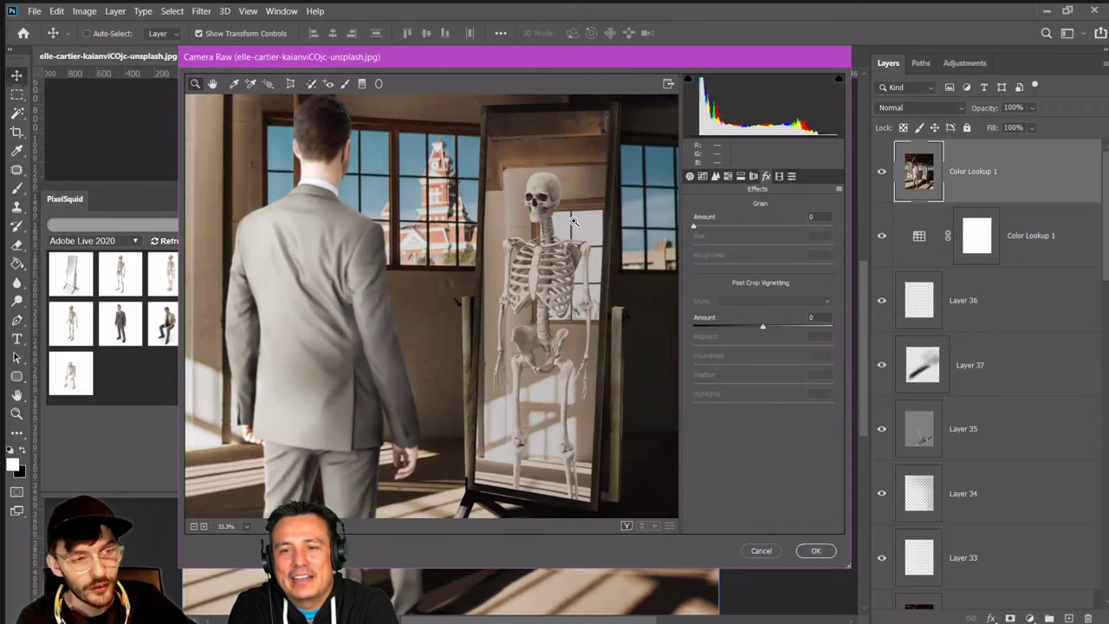
click(380, 276)
drag(695, 227, 703, 232)
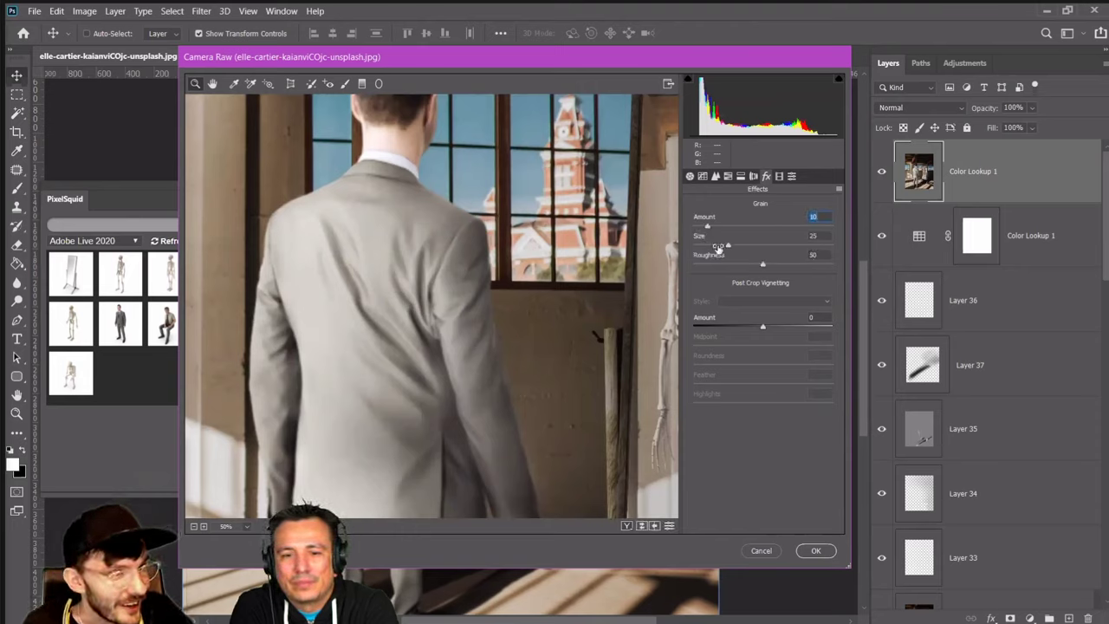
drag(535, 342, 482, 330)
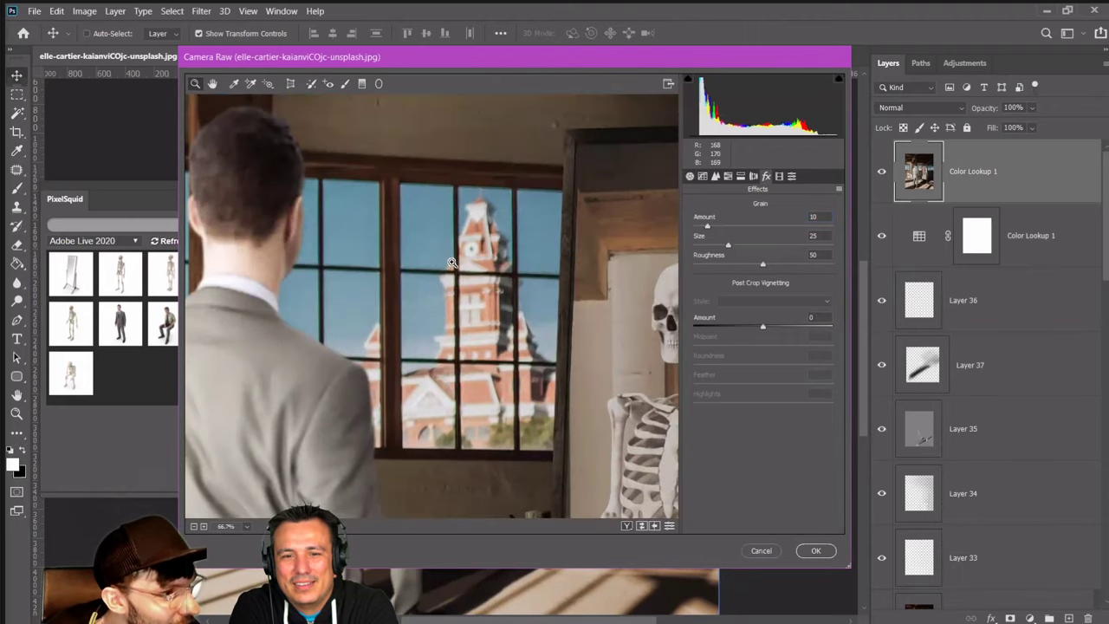
Set Lens Corrections defringe Purple Amount 1 and Green Amount 12, then apply Camera Raw
click(756, 178)
click(766, 176)
click(753, 176)
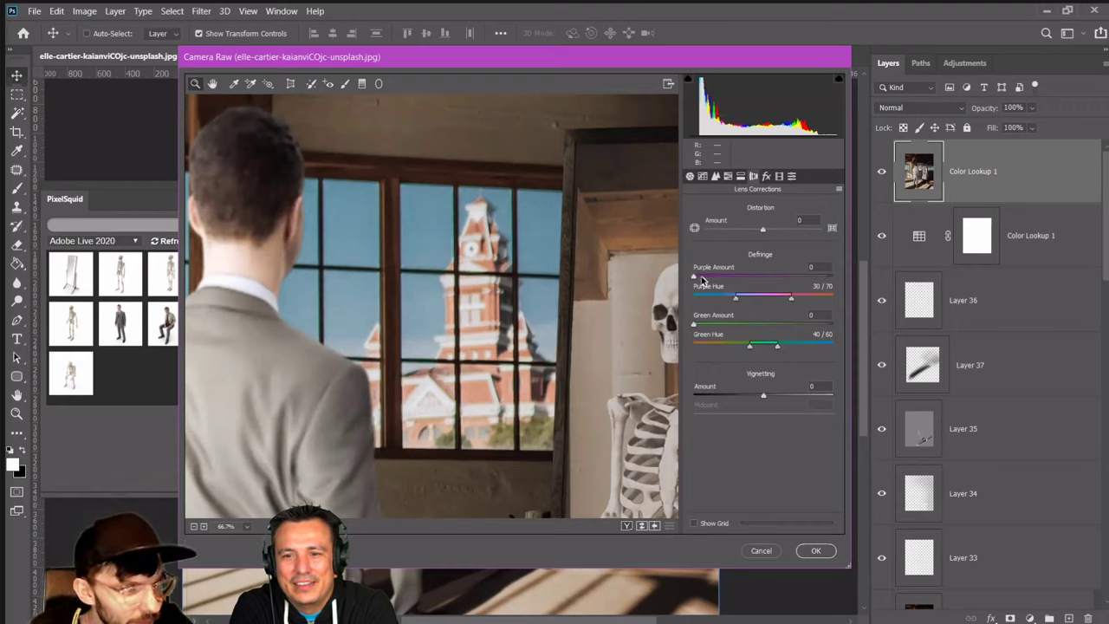
mouse_move(698, 278)
mouse_down()
mouse_move(722, 279)
mouse_move(705, 276)
mouse_up()
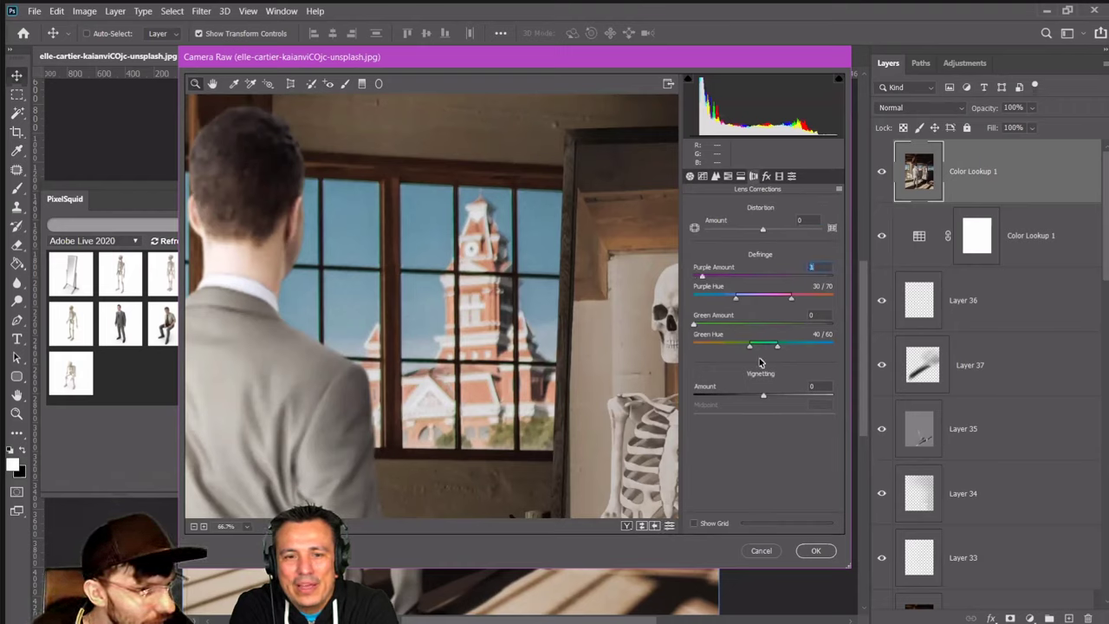
drag(694, 325, 737, 343)
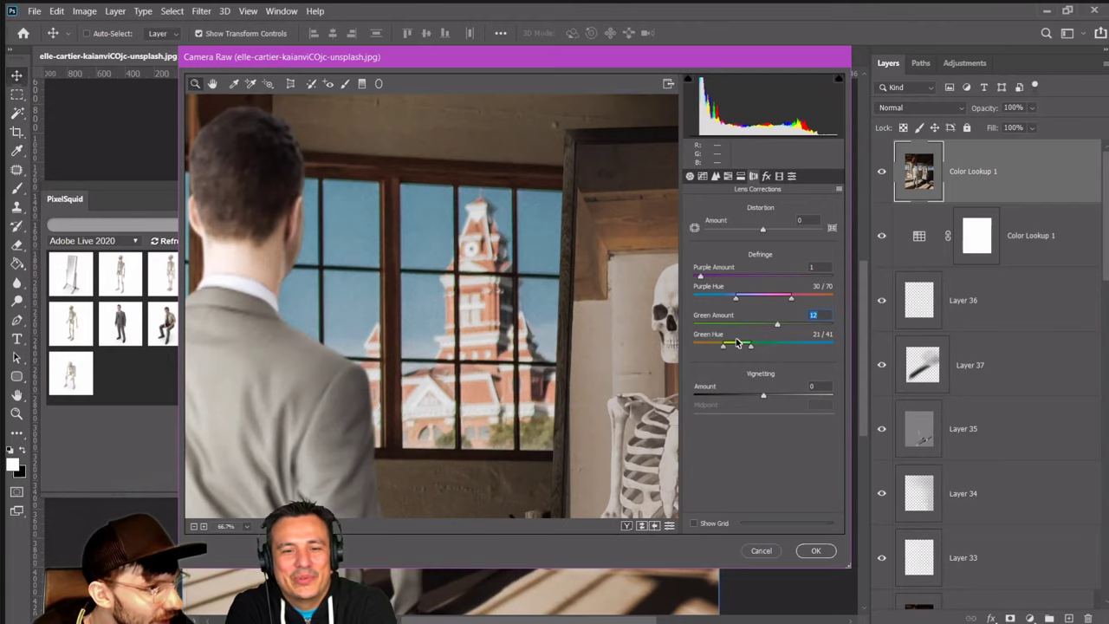
click(815, 551)
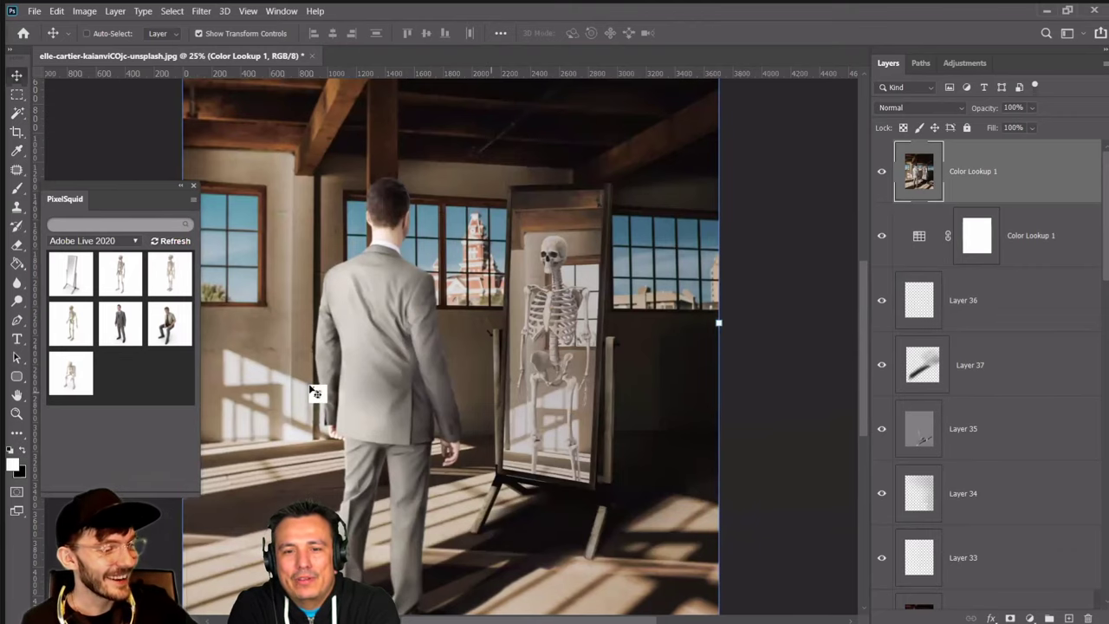
Zoom in on the mirror area and add a new empty layer on top
click(19, 414)
click(581, 428)
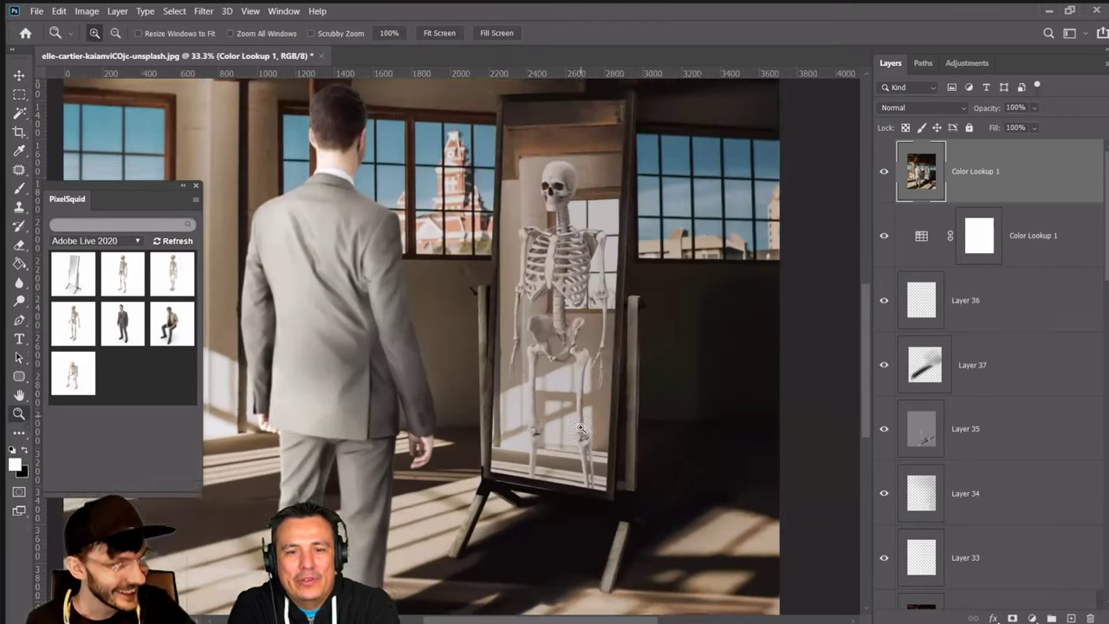
click(502, 400)
scroll(500, 398, down, 5)
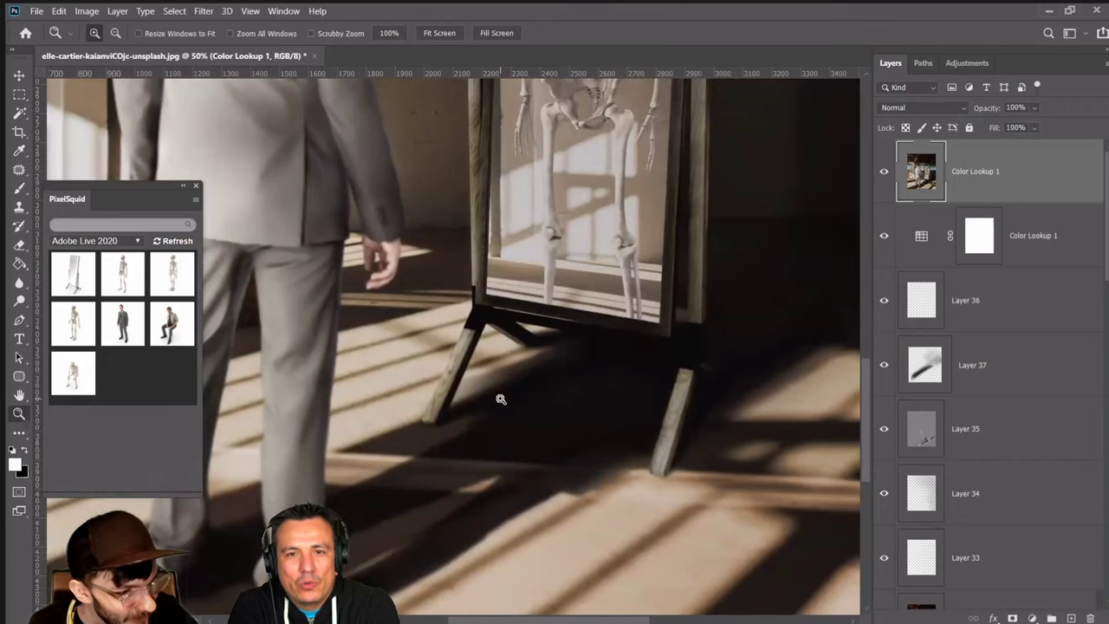
right_click(520, 380)
click(544, 386)
right_click(517, 513)
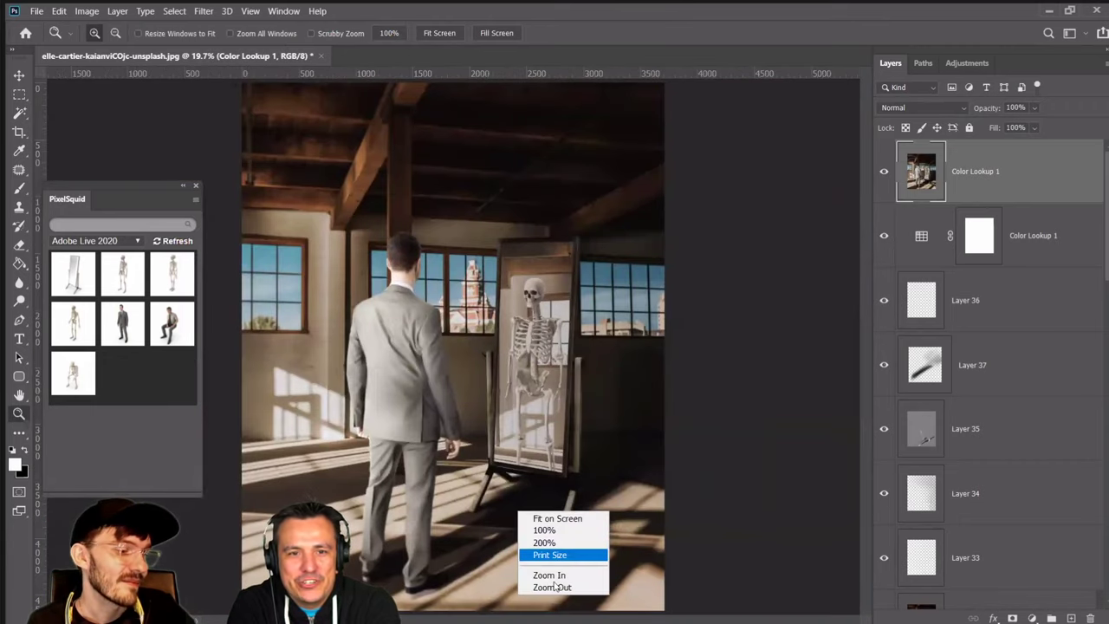
click(519, 526)
click(519, 526)
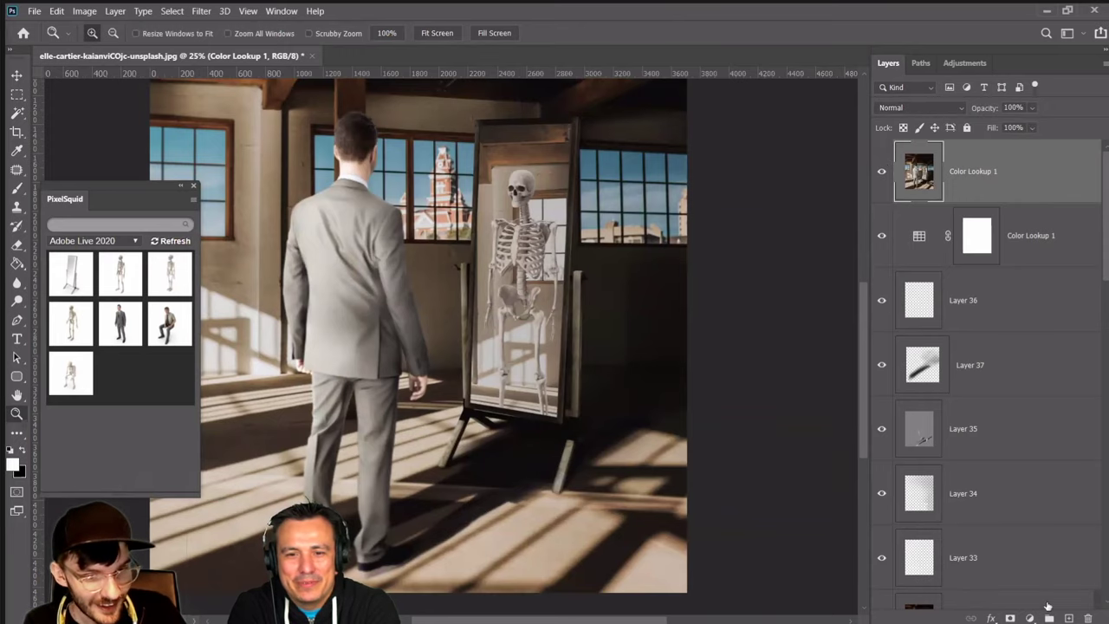
click(1068, 618)
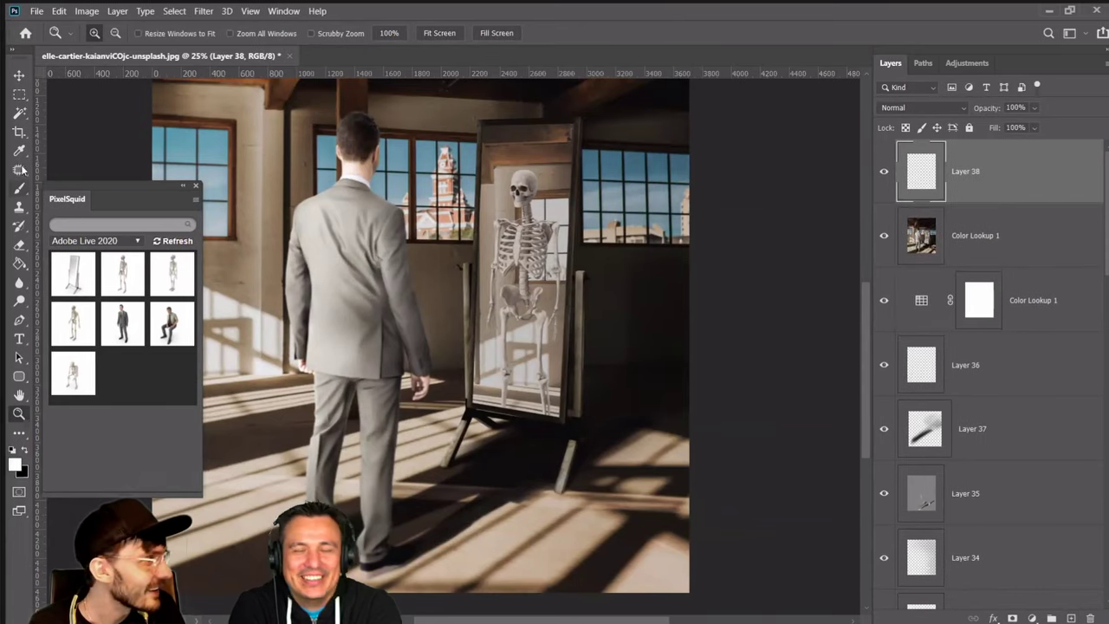
Paint near the mirror leg with the Brush and set Layer 38 to Overlay blending
click(20, 190)
key(bracketright)
key(bracketright)
key(bracketright)
key(bracketright)
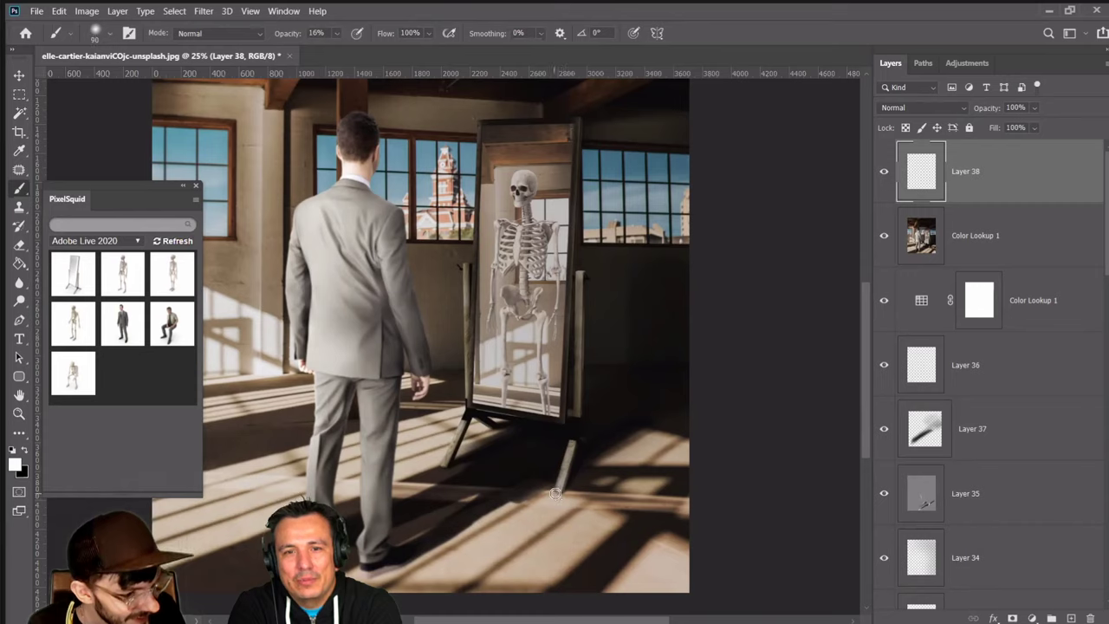
key(bracketleft)
key(bracketleft)
key(bracketleft)
key(bracketleft)
key(bracketleft)
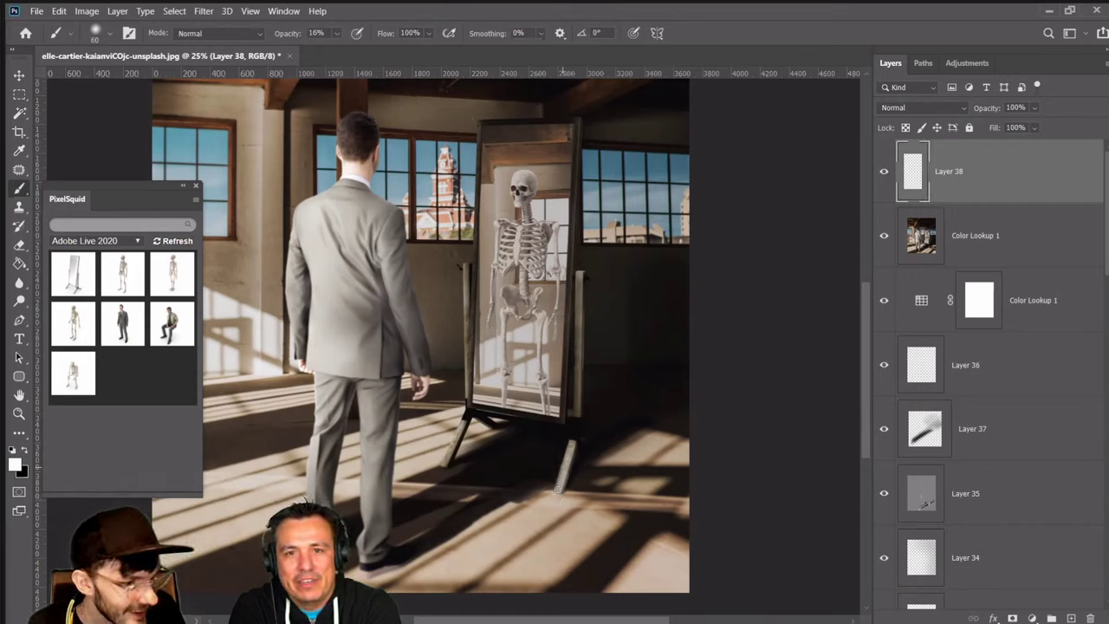
click(920, 108)
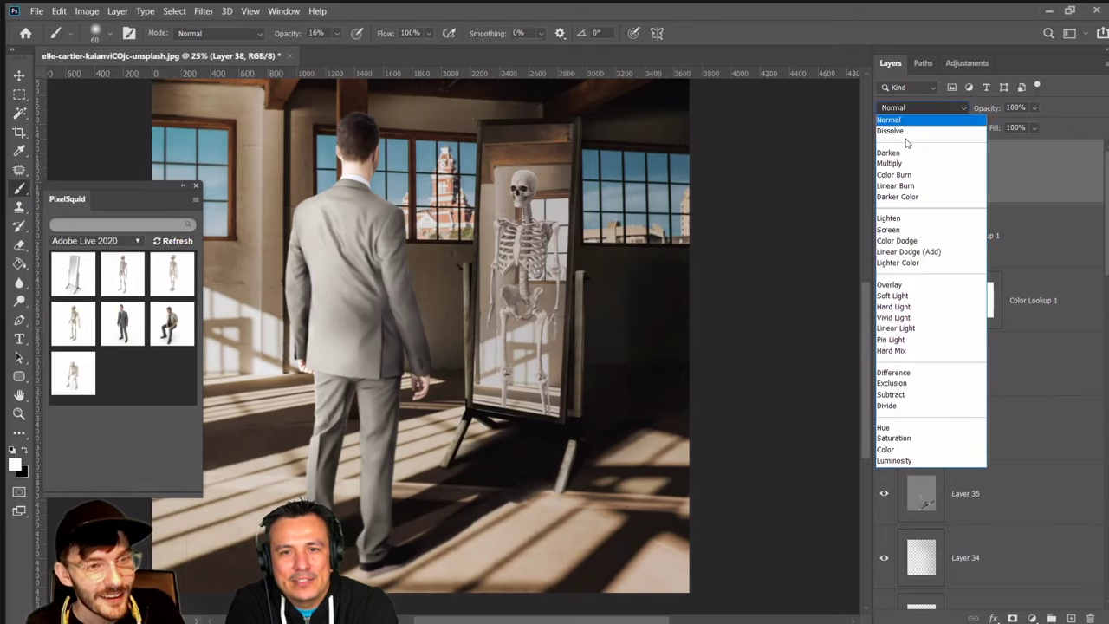
click(889, 285)
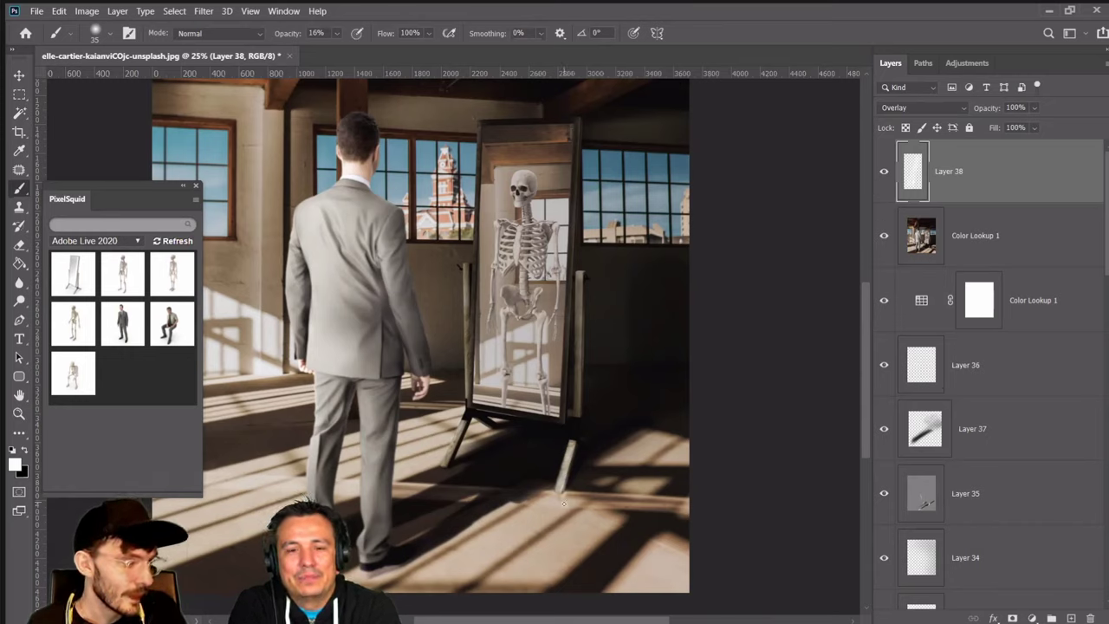
key(bracketright)
key(bracketright)
key(bracketright)
key(bracketright)
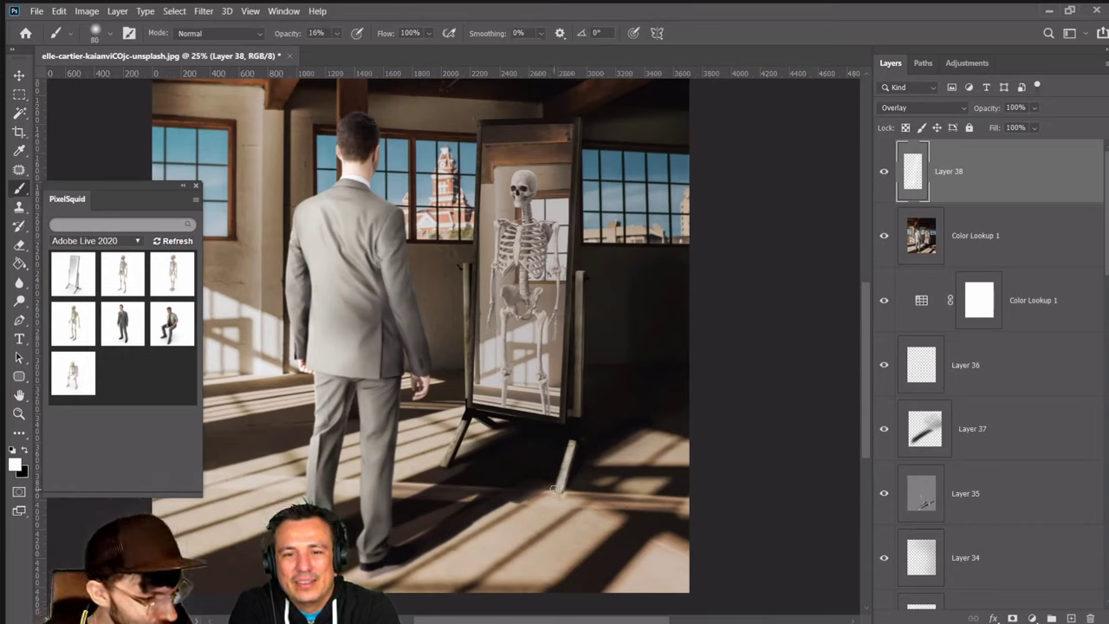
key(bracketleft)
key(bracketleft)
key(bracketleft)
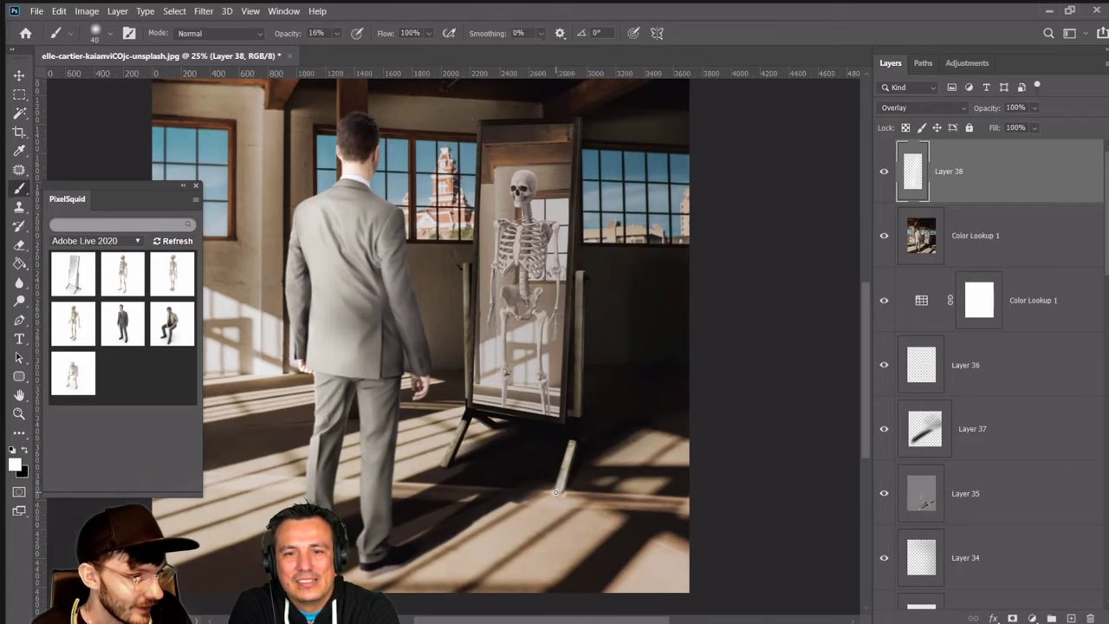
Erase excess paint on Layer 38, toggling its visibility to compare before and after
click(884, 172)
click(884, 172)
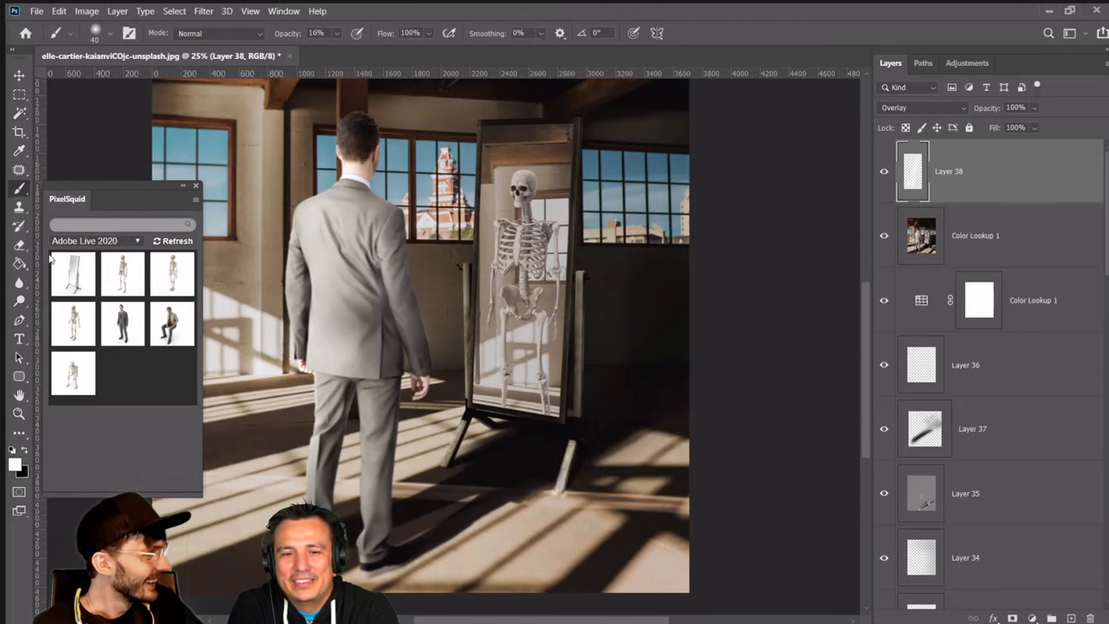
click(17, 246)
click(884, 171)
click(884, 172)
Lower Layer 38's opacity to 55% and enlarge the eraser
mouse_move(1032, 107)
mouse_down()
mouse_move(1034, 118)
mouse_move(1008, 123)
mouse_move(1019, 124)
mouse_up()
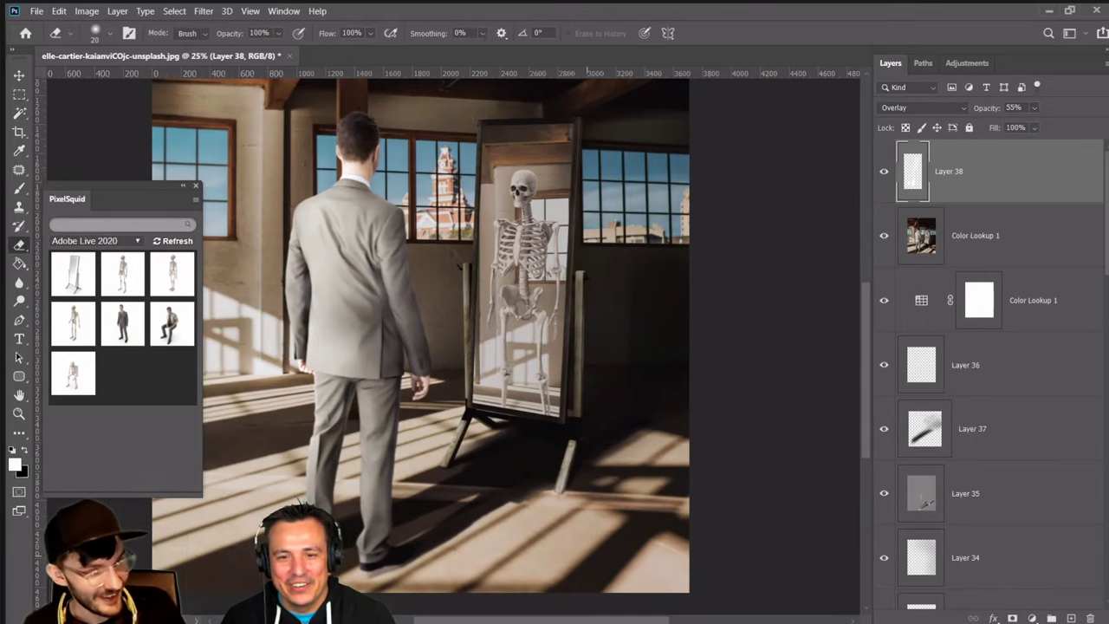
key(bracketright)
key(bracketright)
key(bracketright)
key(bracketright)
key(bracketright)
key(bracketright)
key(bracketright)
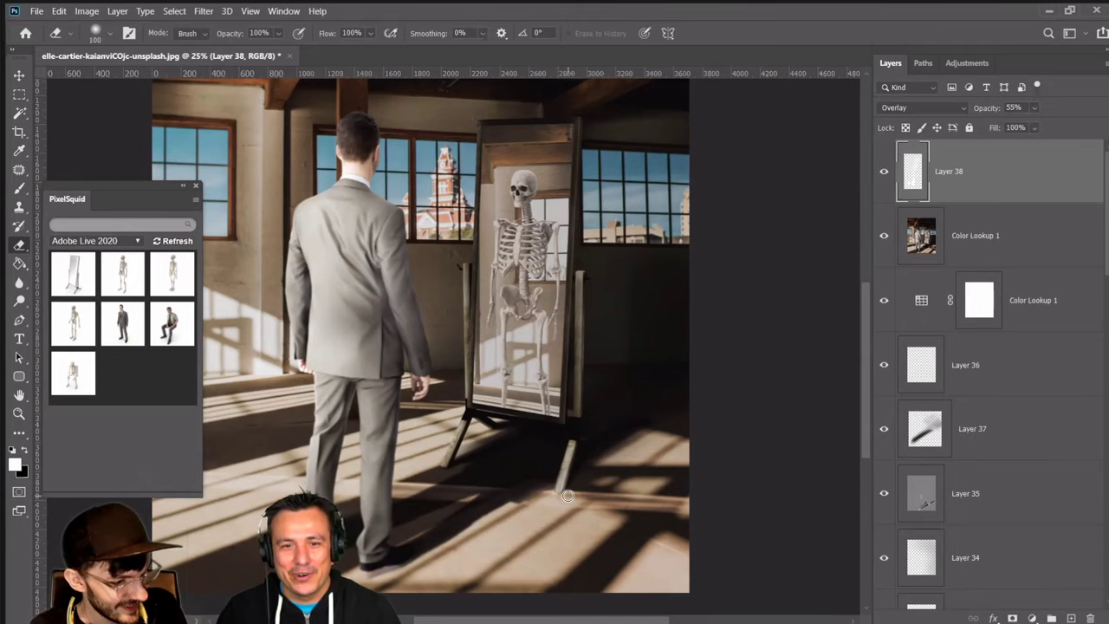
key(bracketright)
key(bracketright)
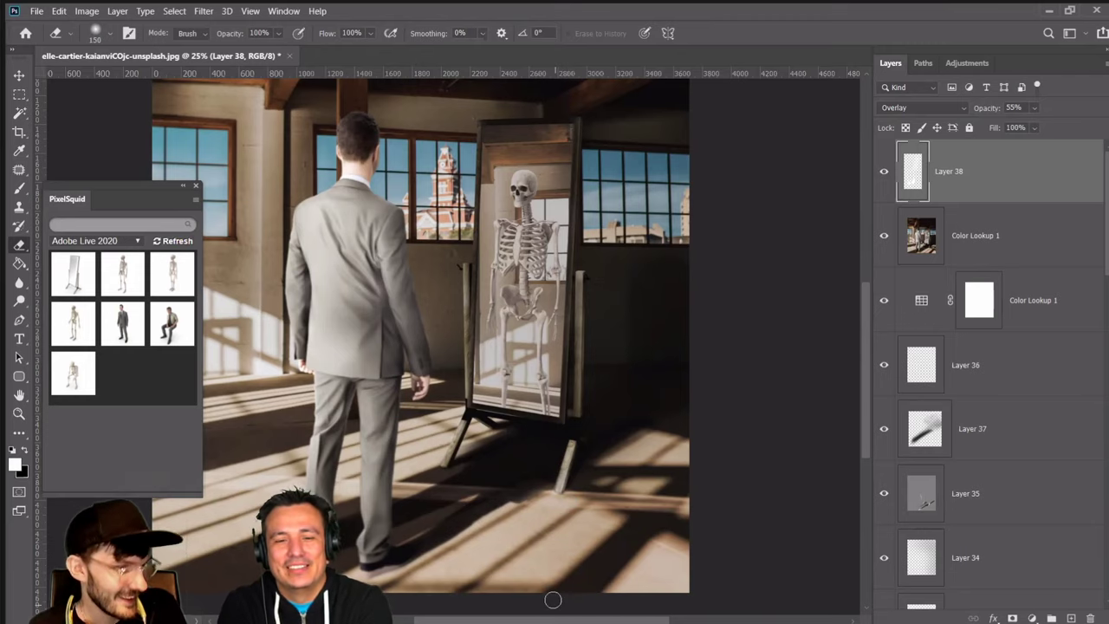
click(19, 414)
right_click(436, 348)
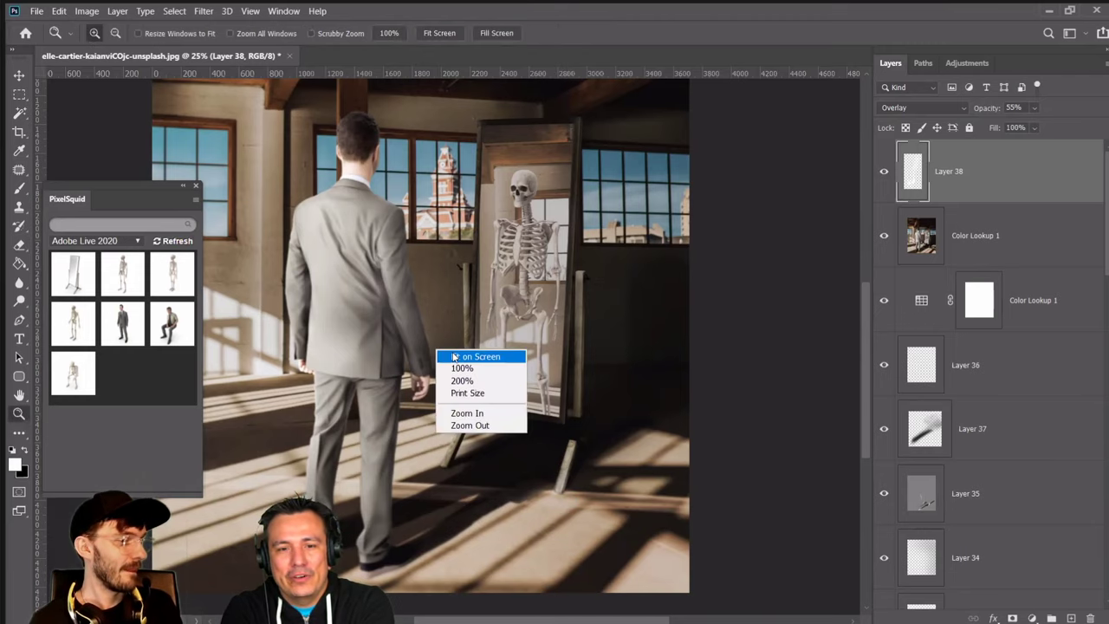
Compare Layer 38 on and off, then paint a faint brush stroke beside the mirror
click(464, 355)
right_click(419, 443)
click(469, 520)
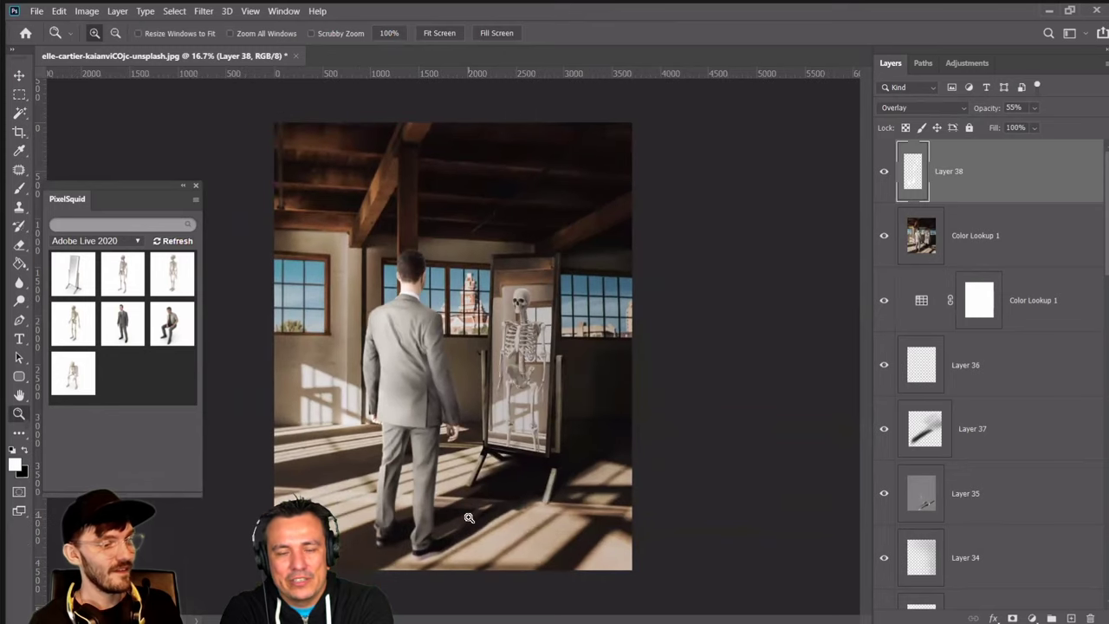
click(884, 172)
click(884, 172)
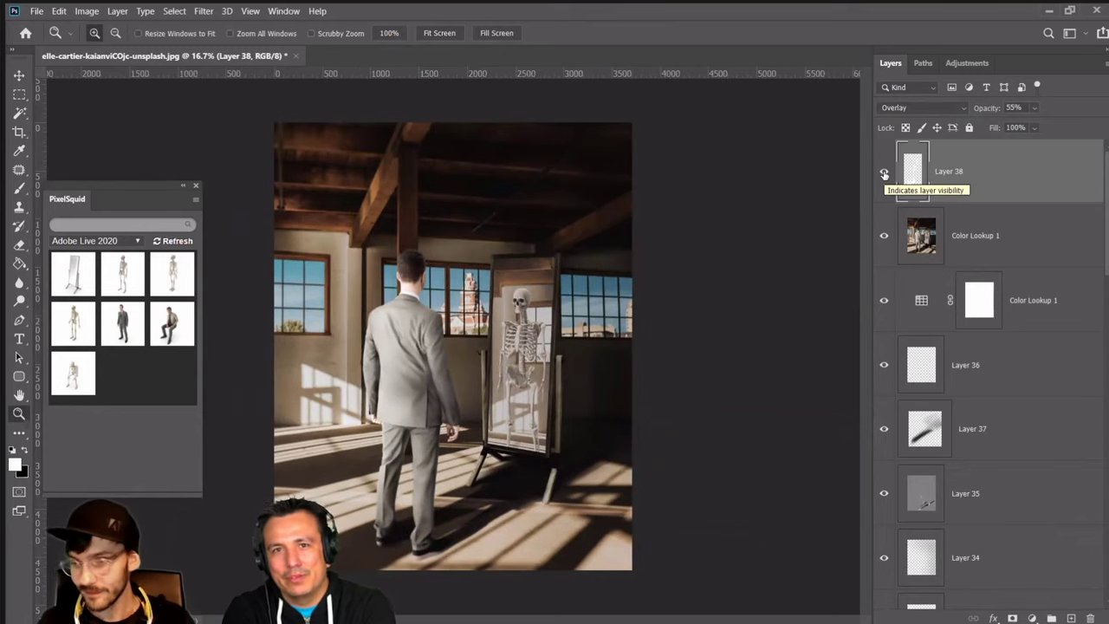
click(19, 189)
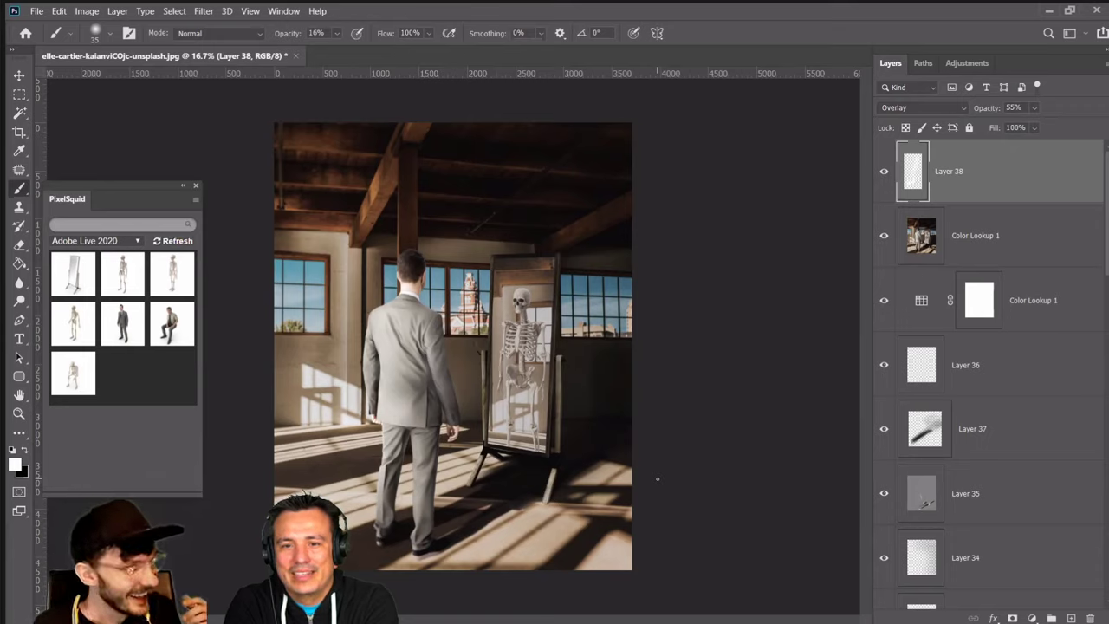
drag(558, 450, 564, 421)
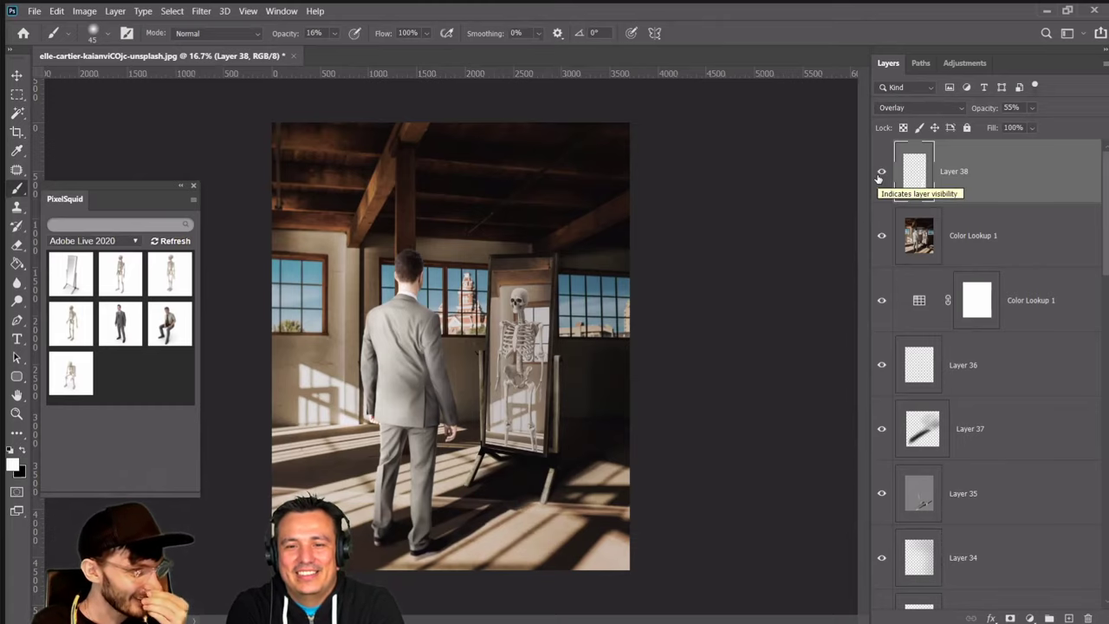
Zoom back out to the full view and select the Color Lookup 1 layer
right_click(19, 378)
click(72, 427)
key(z)
right_click(422, 357)
click(423, 357)
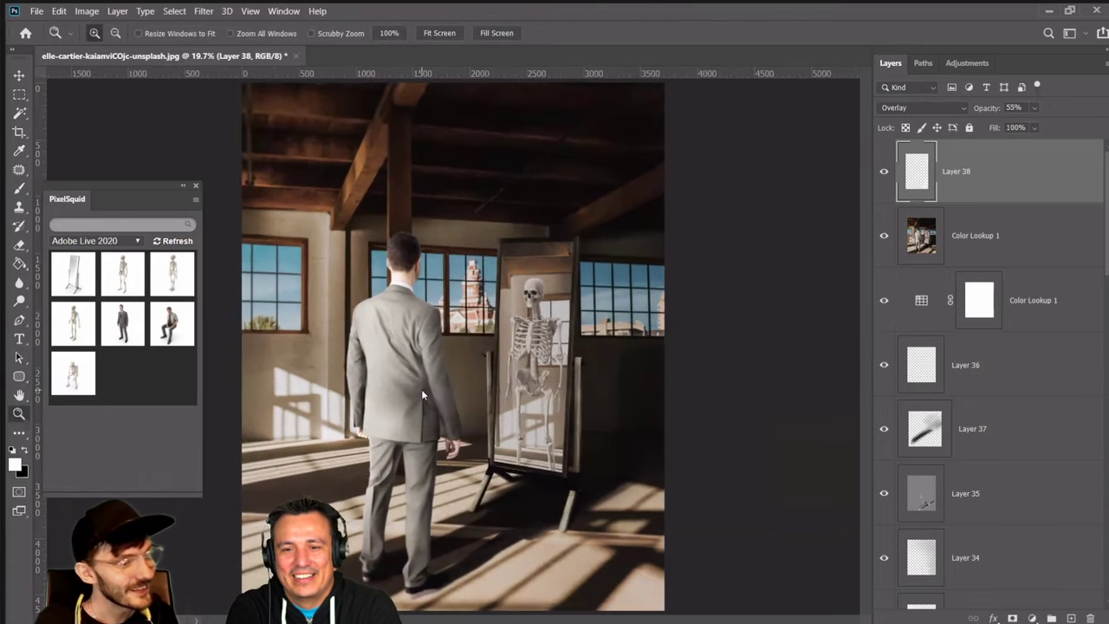
right_click(421, 389)
click(472, 467)
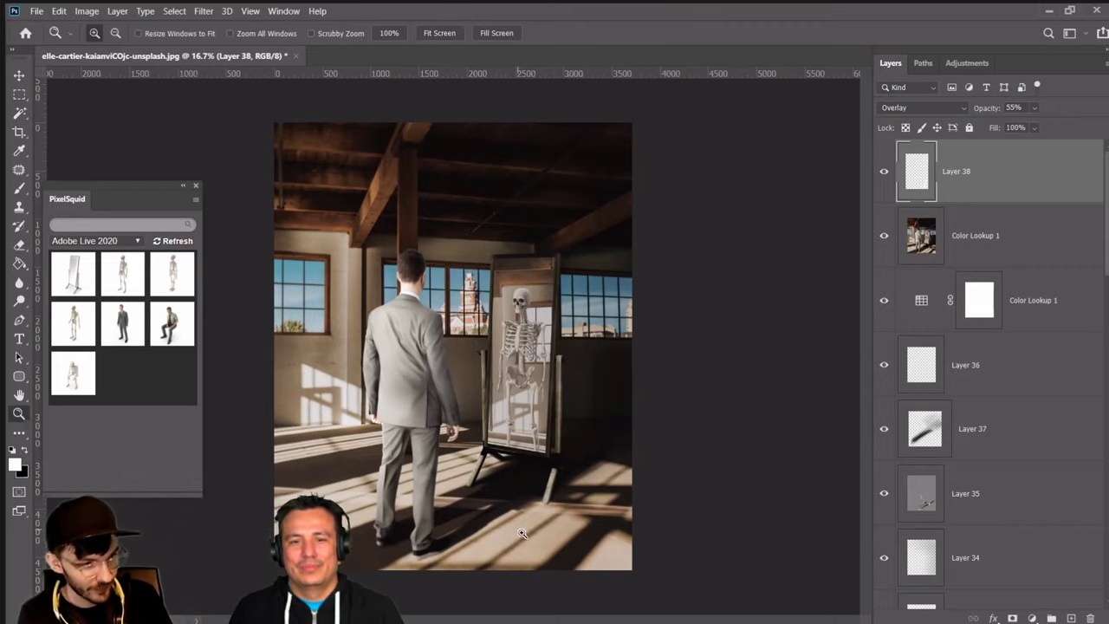
key(shift+alt+n)
click(935, 233)
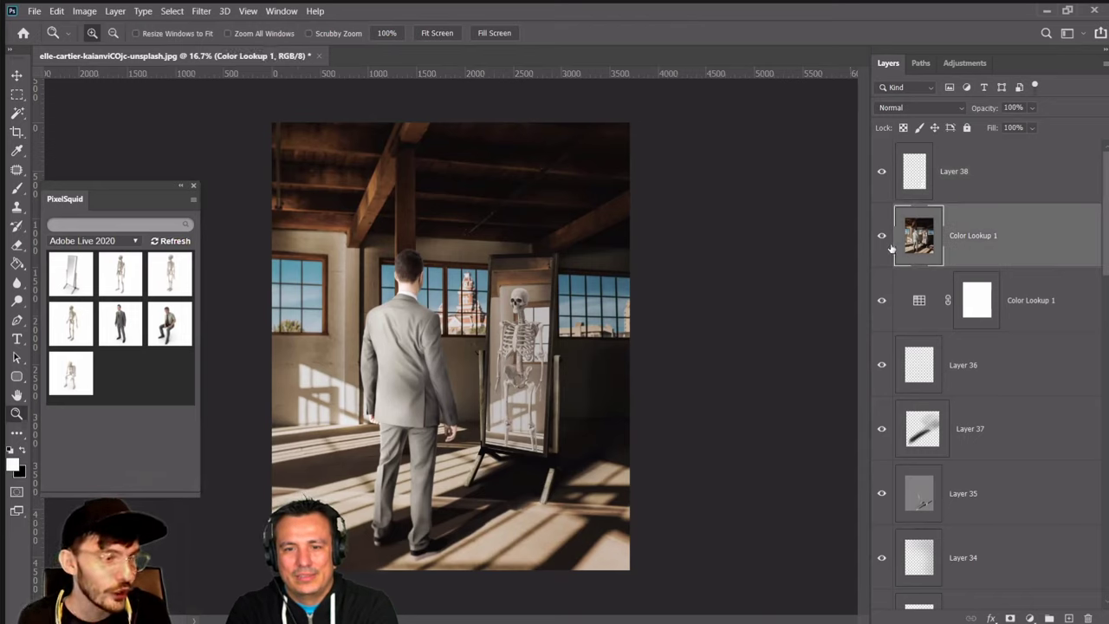
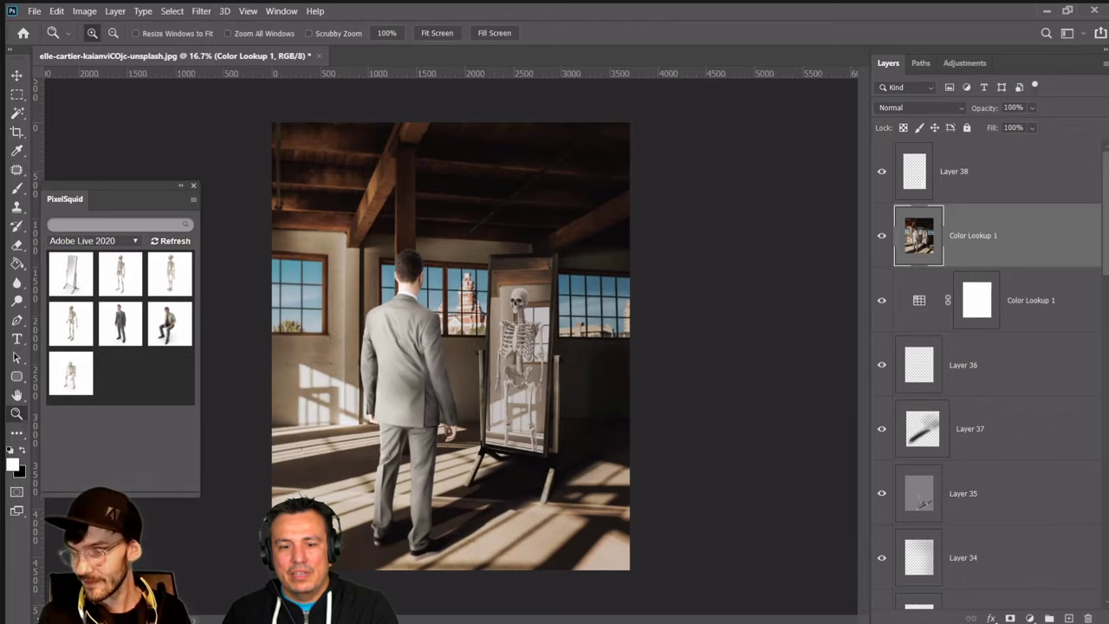
Switch from the Photoshop composite to the Chrome window with Discord's #current-challenge channel
key(alt+Tab)
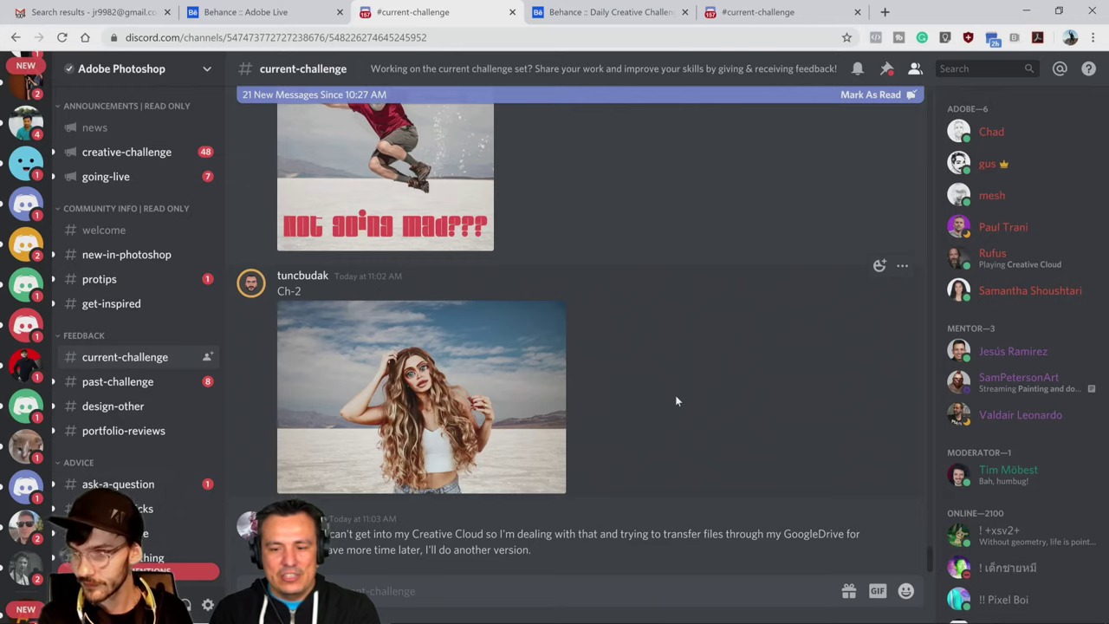
Reload the Discord current-challenge channel page
scroll(676, 399, up, 3)
scroll(675, 399, down, 3)
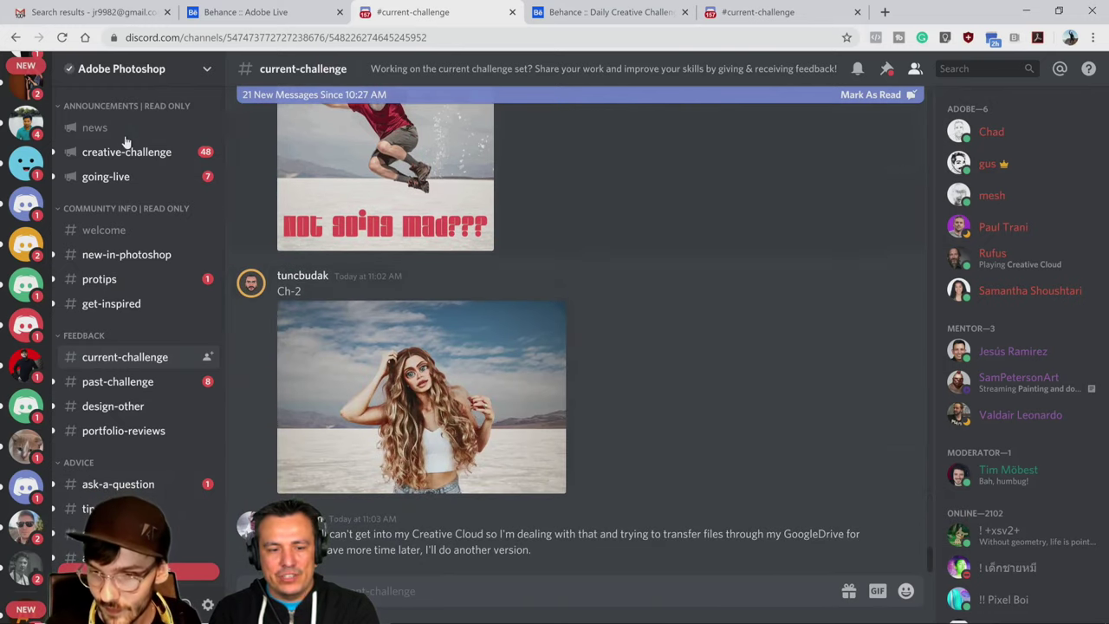
click(61, 37)
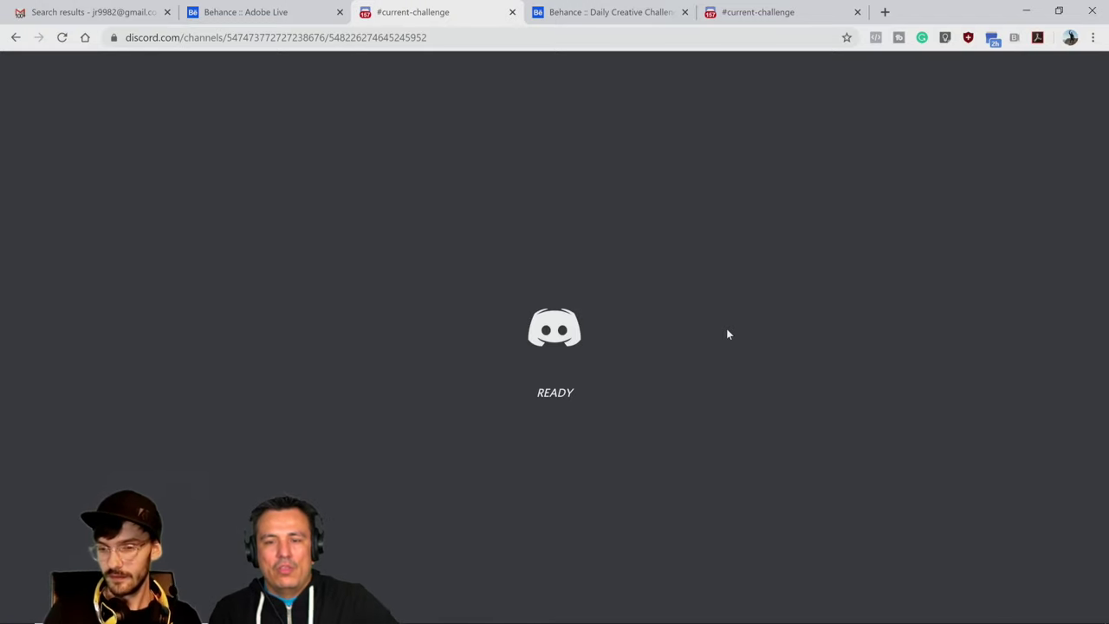
Scroll up to the upside-down handstand caricature and enlarge it
scroll(726, 334, down, 3)
scroll(741, 248, down, 5)
scroll(741, 247, up, 5)
scroll(741, 248, up, 10)
scroll(741, 249, up, 10)
scroll(741, 242, up, 5)
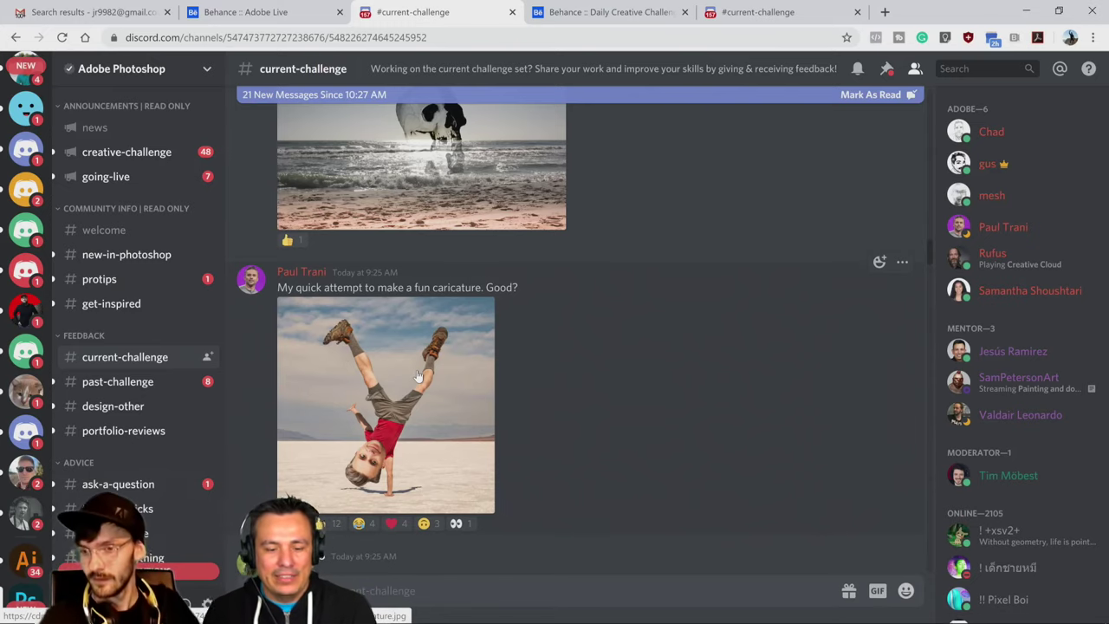
click(417, 376)
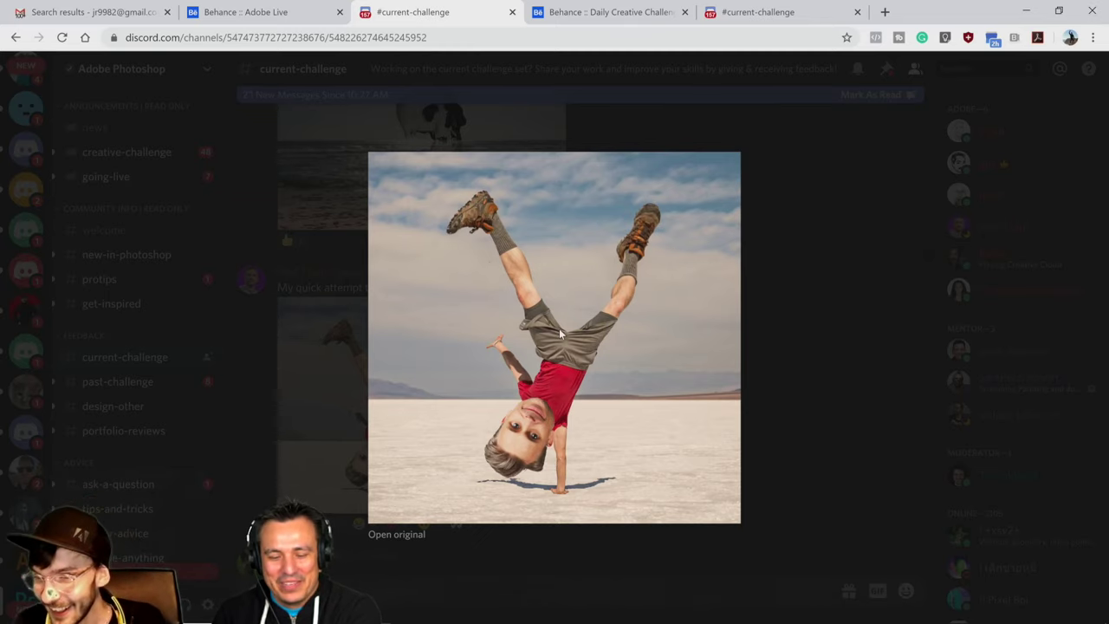
Close the enlarged handstand image and enlarge the 'Trail Jumper' caricature below it
click(299, 290)
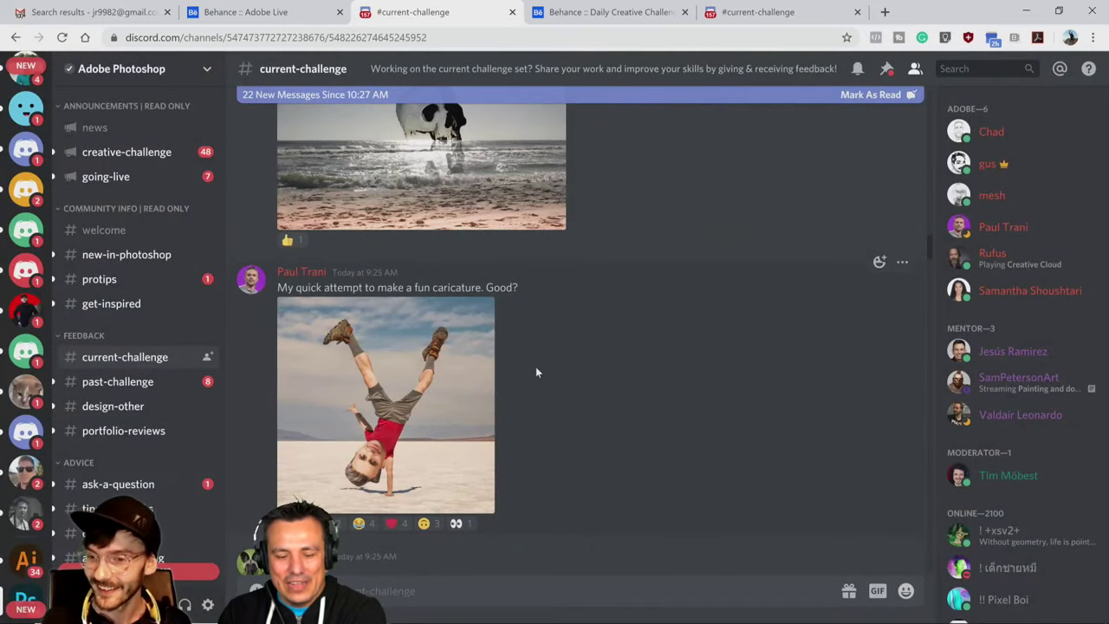
scroll(587, 388, down, 5)
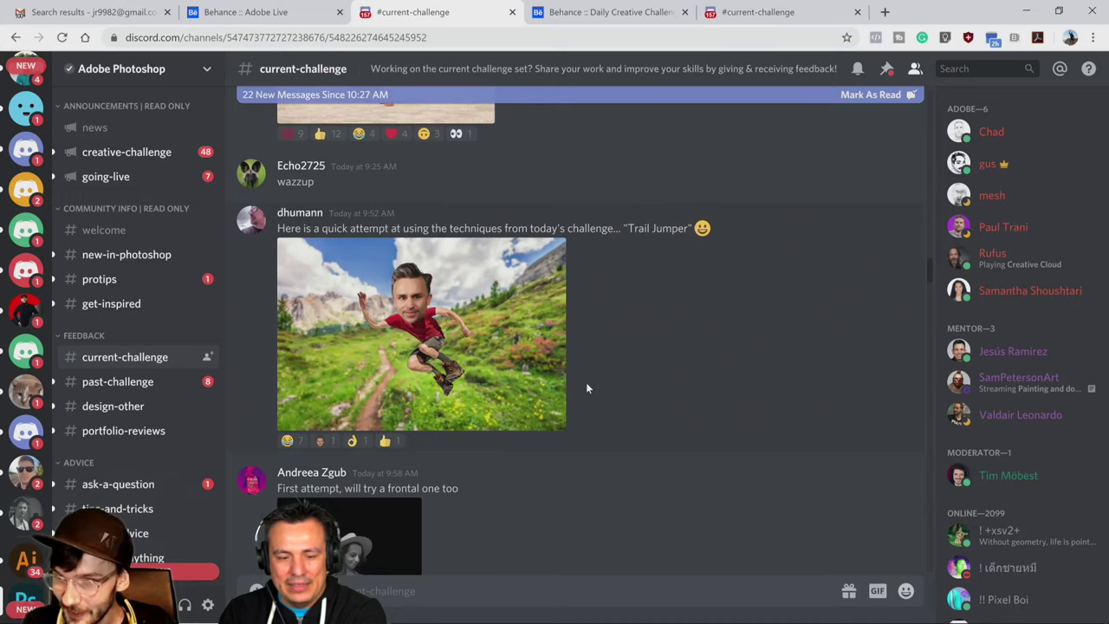
click(499, 358)
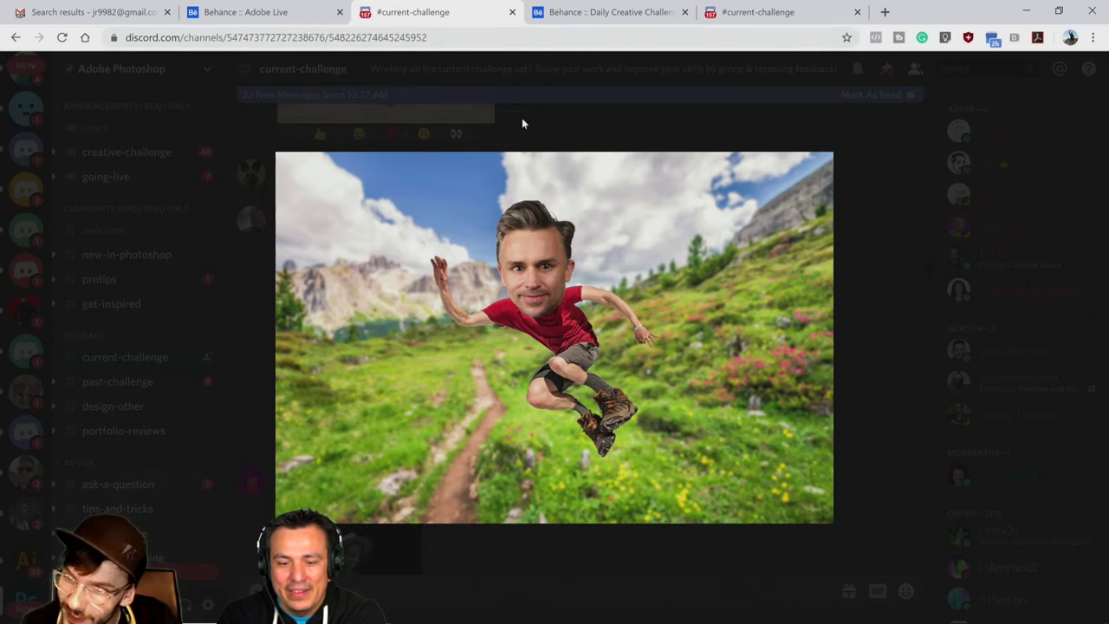
Close the Trail Jumper lightbox and enlarge the cowboy-hat ballerina caricature further down
click(655, 115)
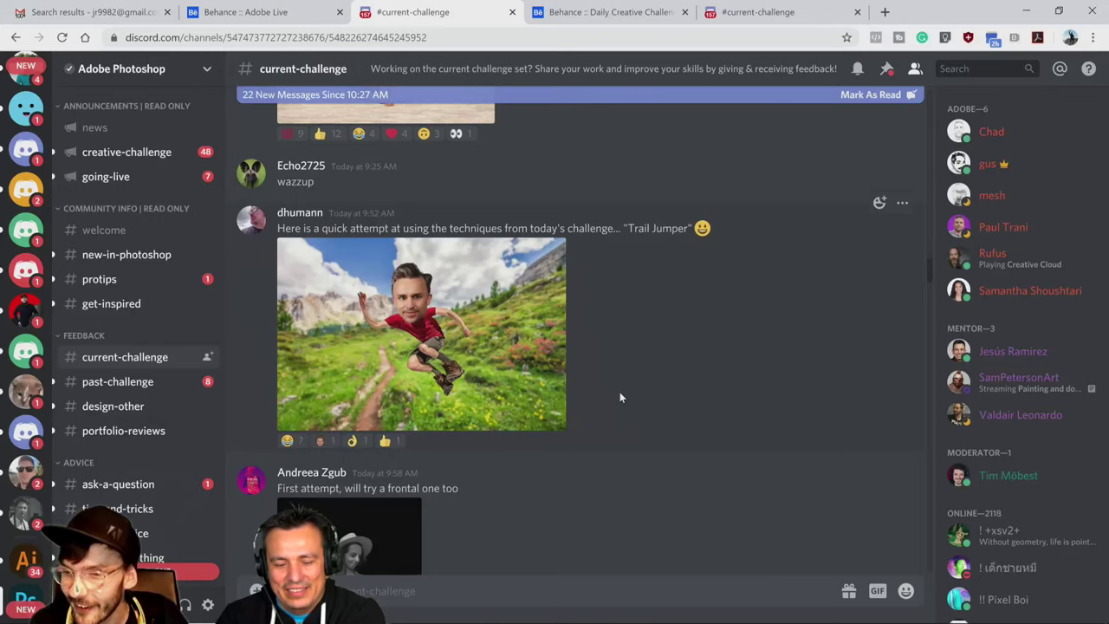
scroll(620, 394, down, 1)
scroll(620, 391, down, 4)
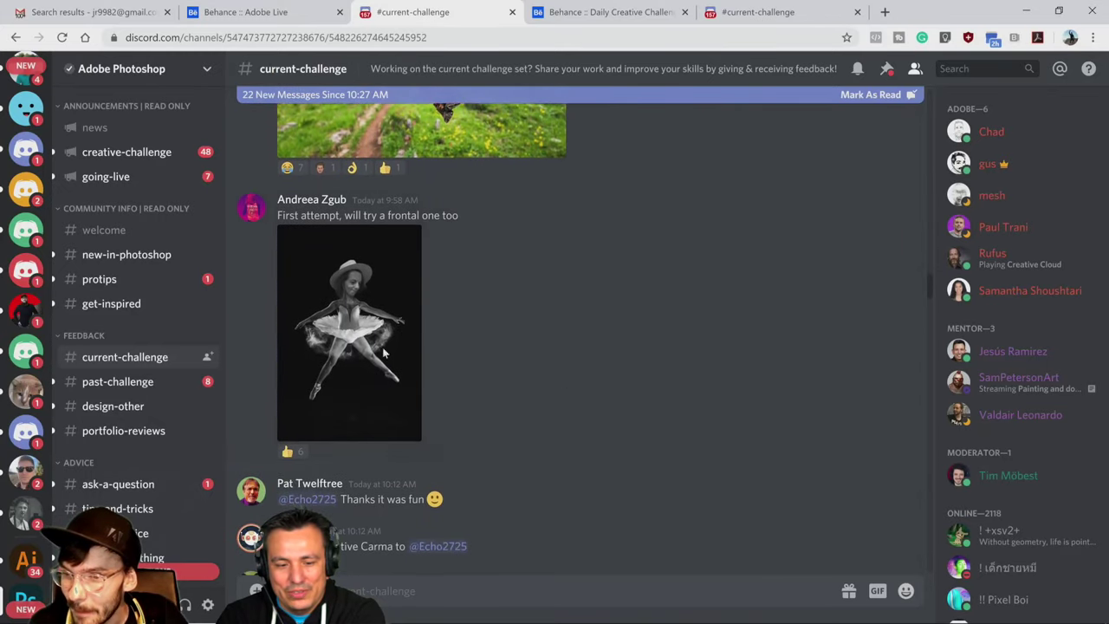
click(322, 325)
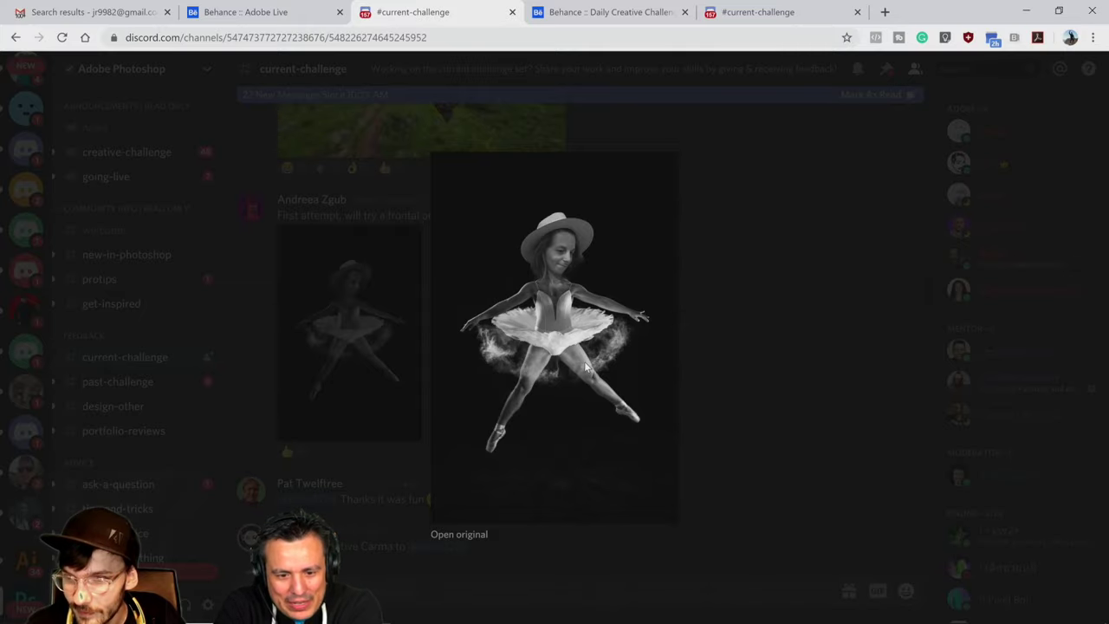
click(363, 343)
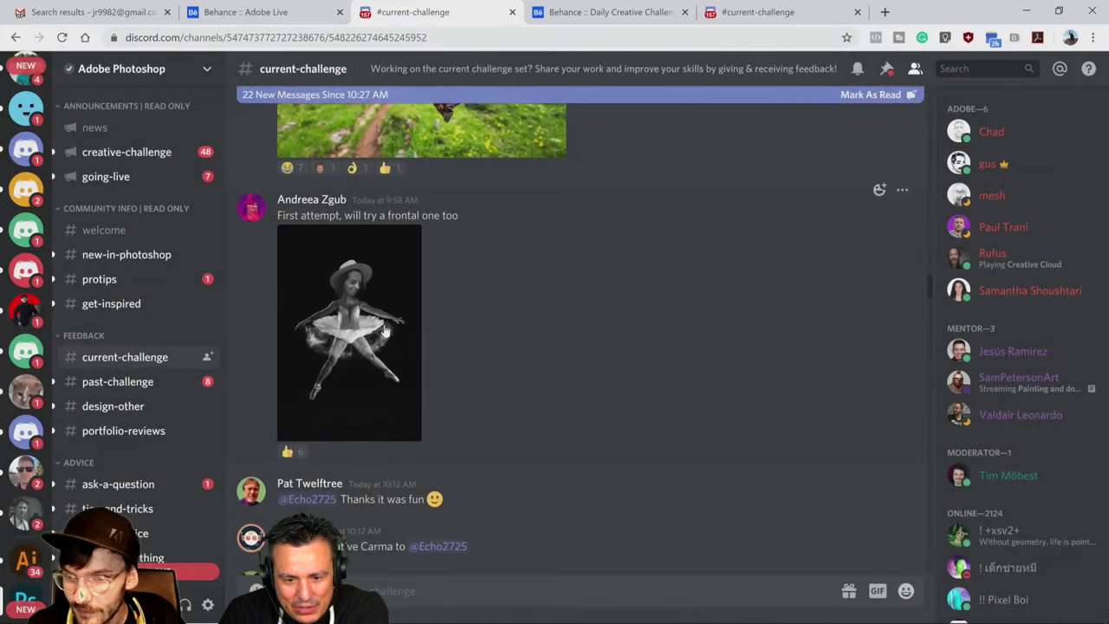
click(384, 328)
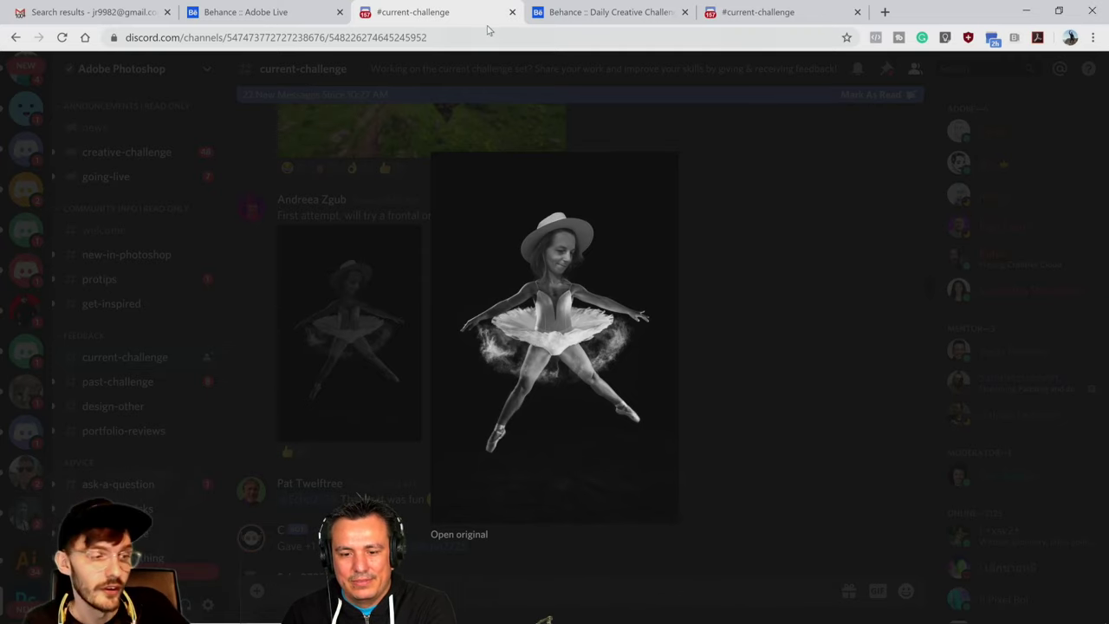
click(504, 142)
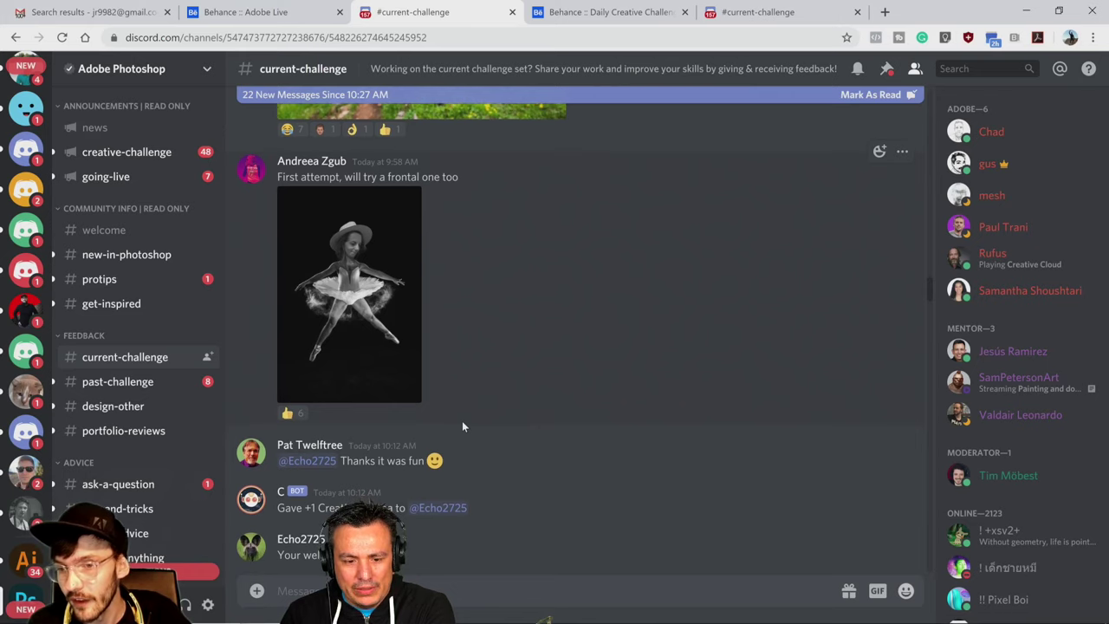
Scroll to the painterly trail-running caricature, review it enlarged, then close it
scroll(462, 424, down, 3)
scroll(462, 420, down, 4)
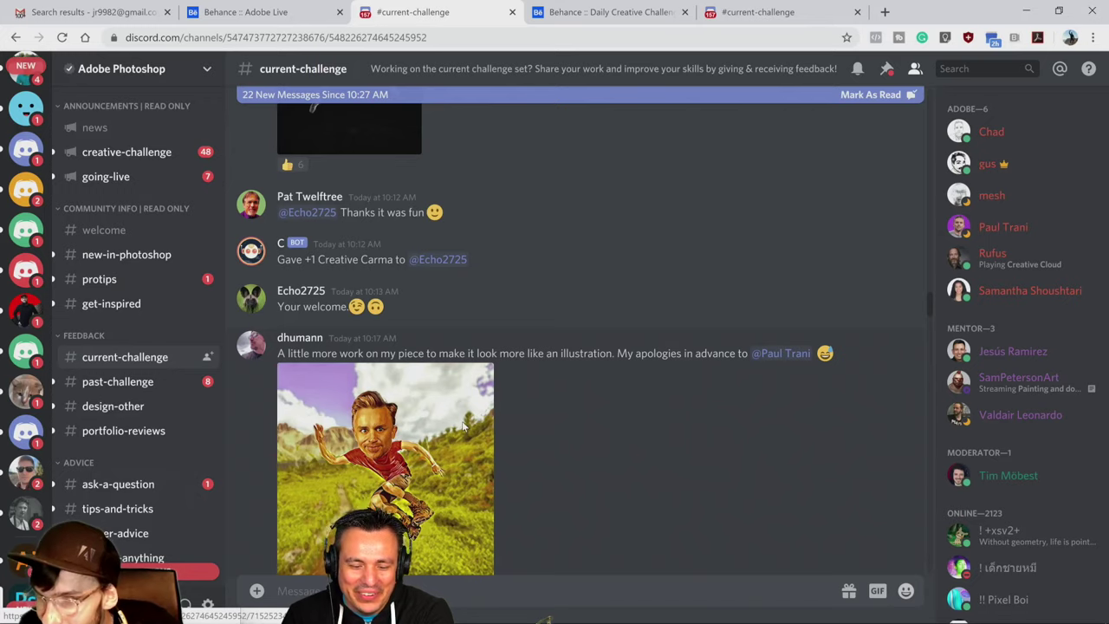
click(463, 427)
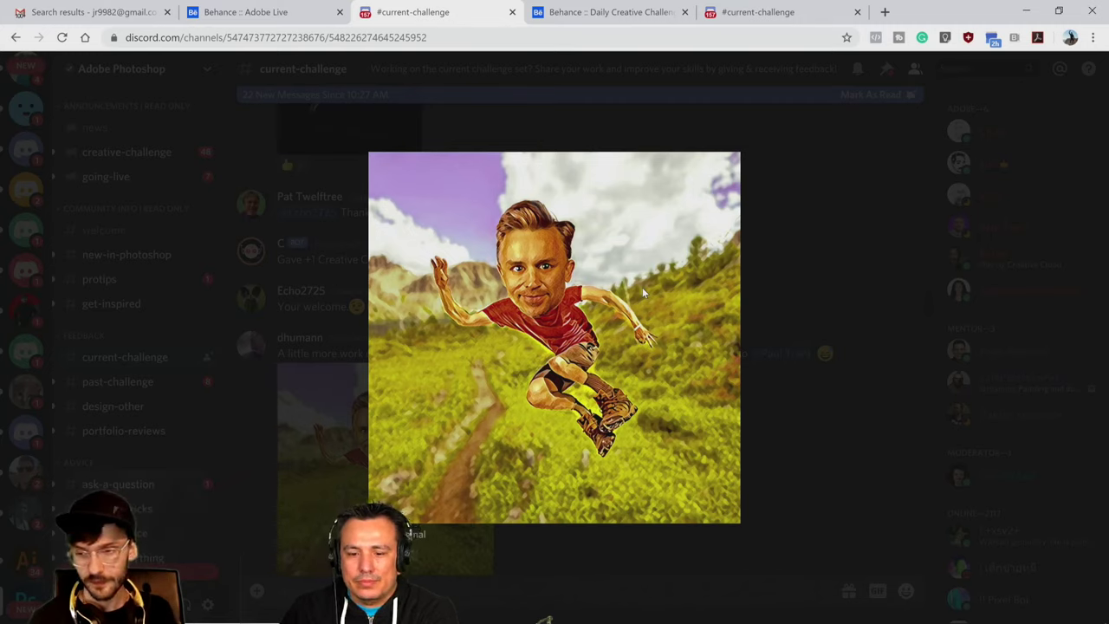
click(775, 295)
scroll(584, 388, down, 1)
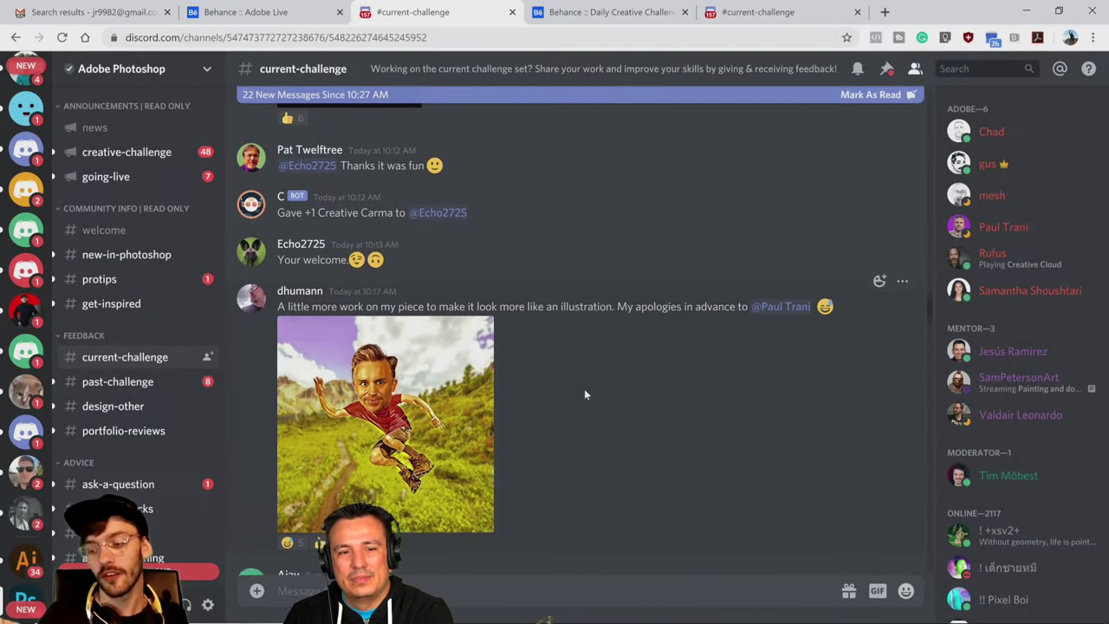
Scroll down to the 'let's dive in' post and enlarge the turquoise-water leap caricature
scroll(584, 395, down, 1)
scroll(584, 395, down, 1)
scroll(584, 395, down, 1)
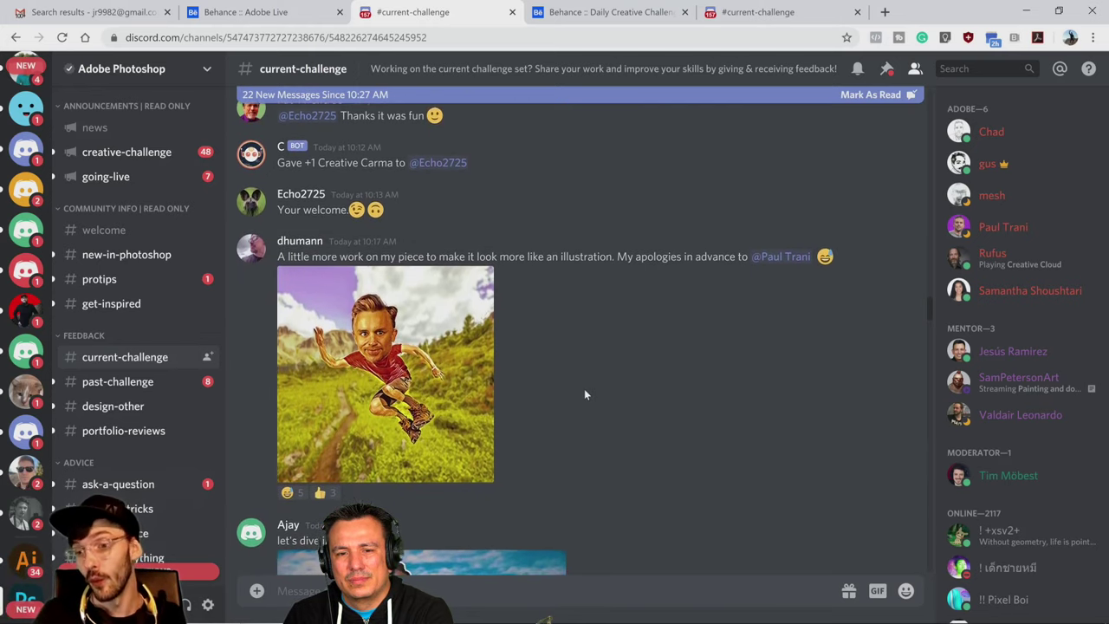
scroll(584, 395, down, 1)
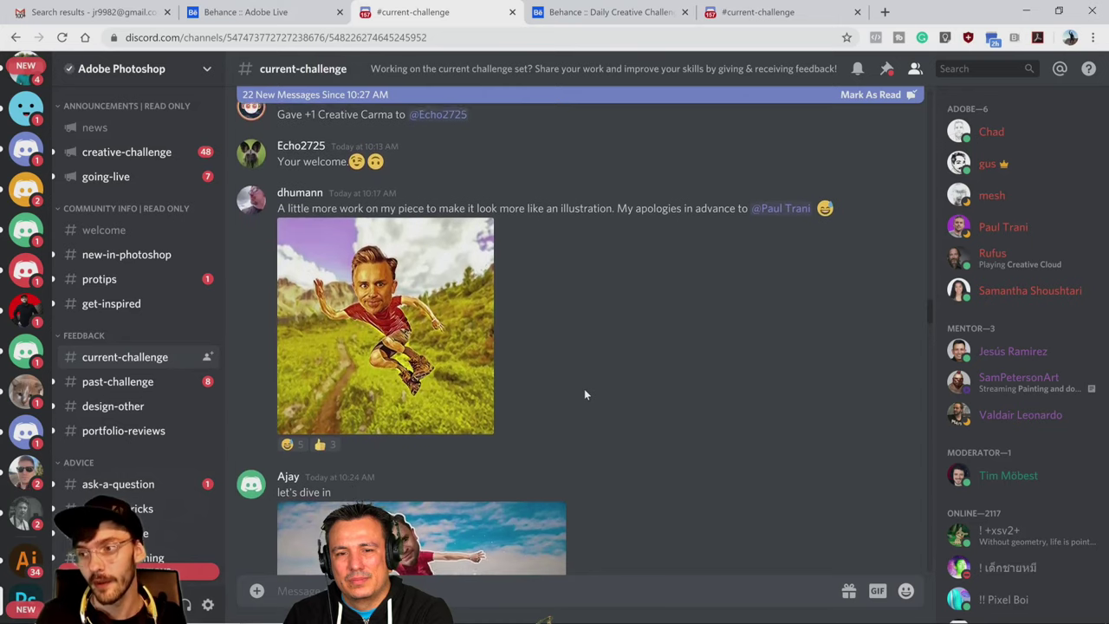
scroll(584, 396, down, 4)
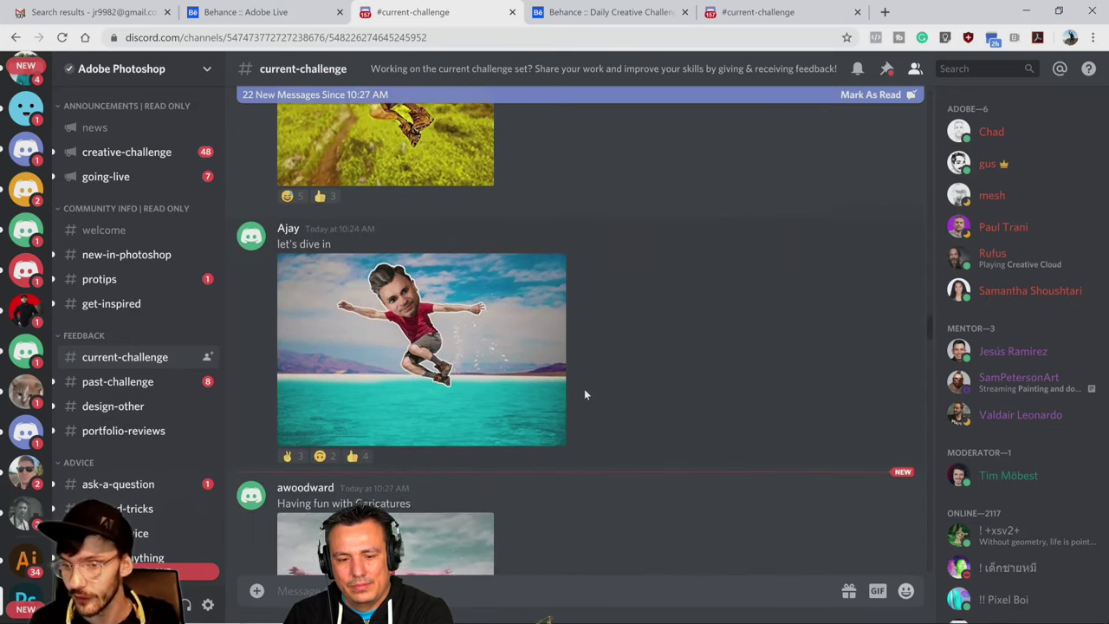
scroll(584, 395, up, 5)
scroll(584, 395, down, 3)
scroll(584, 395, down, 1)
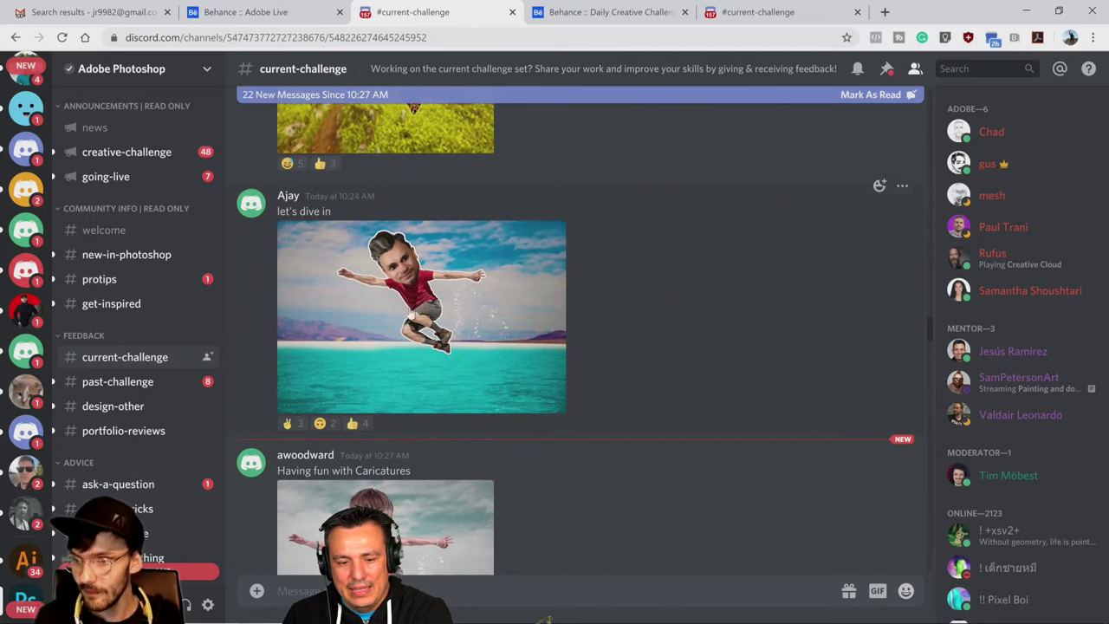
click(451, 325)
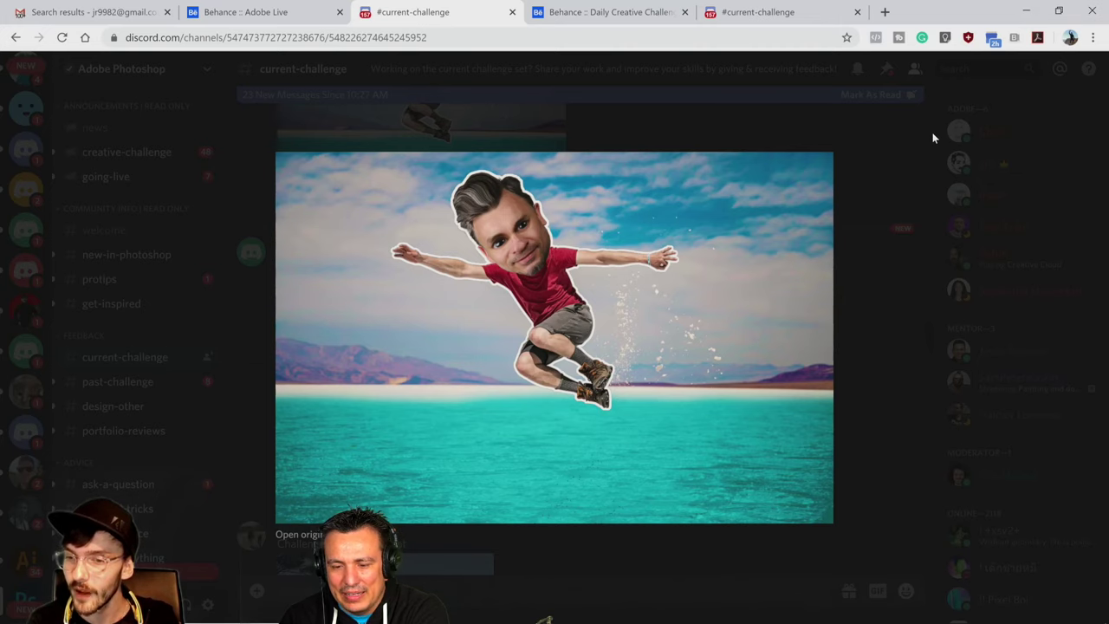
click(889, 214)
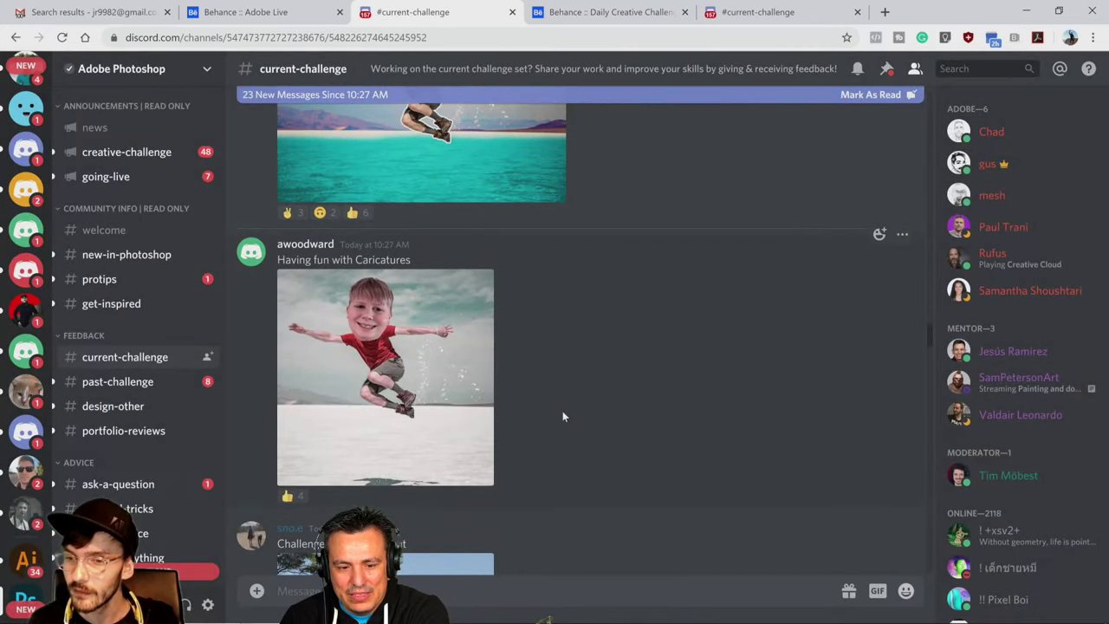
scroll(563, 416, up, 1)
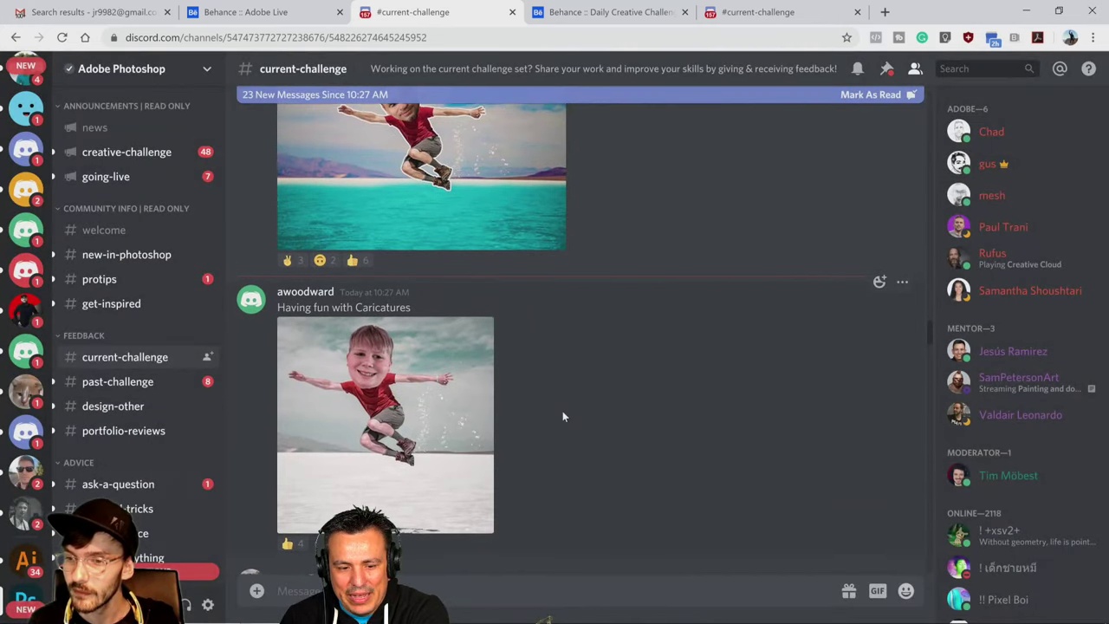
click(410, 428)
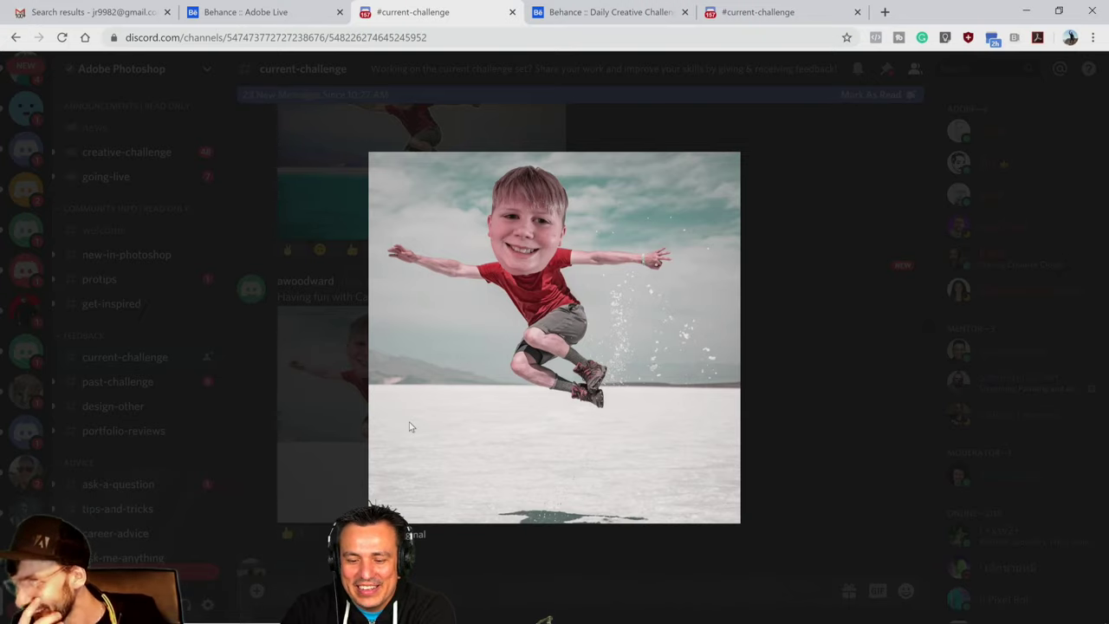
click(806, 426)
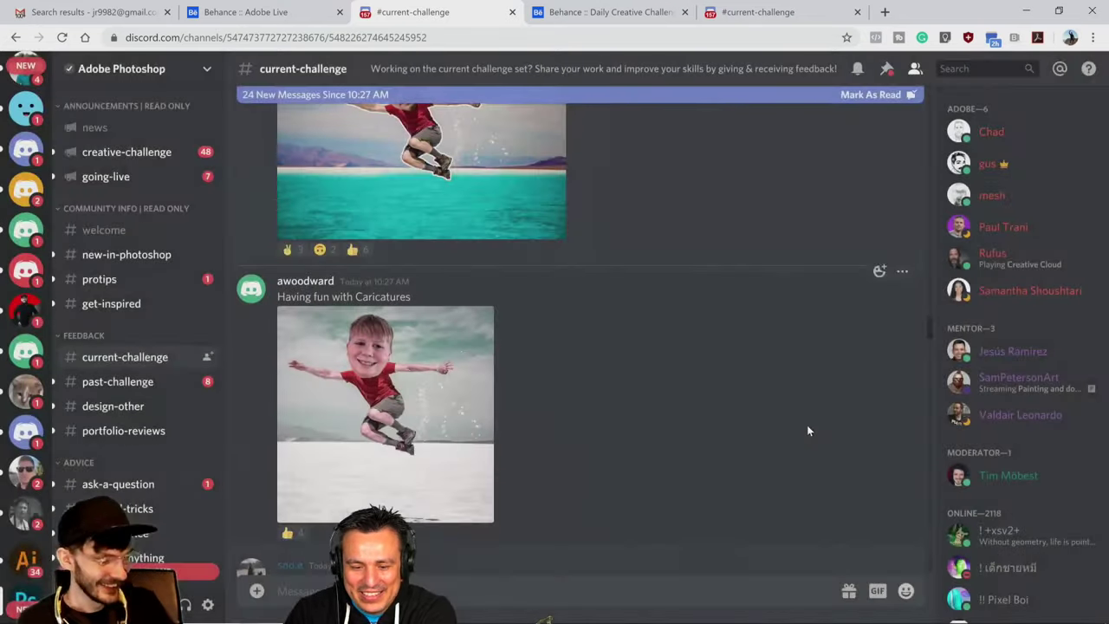
click(530, 202)
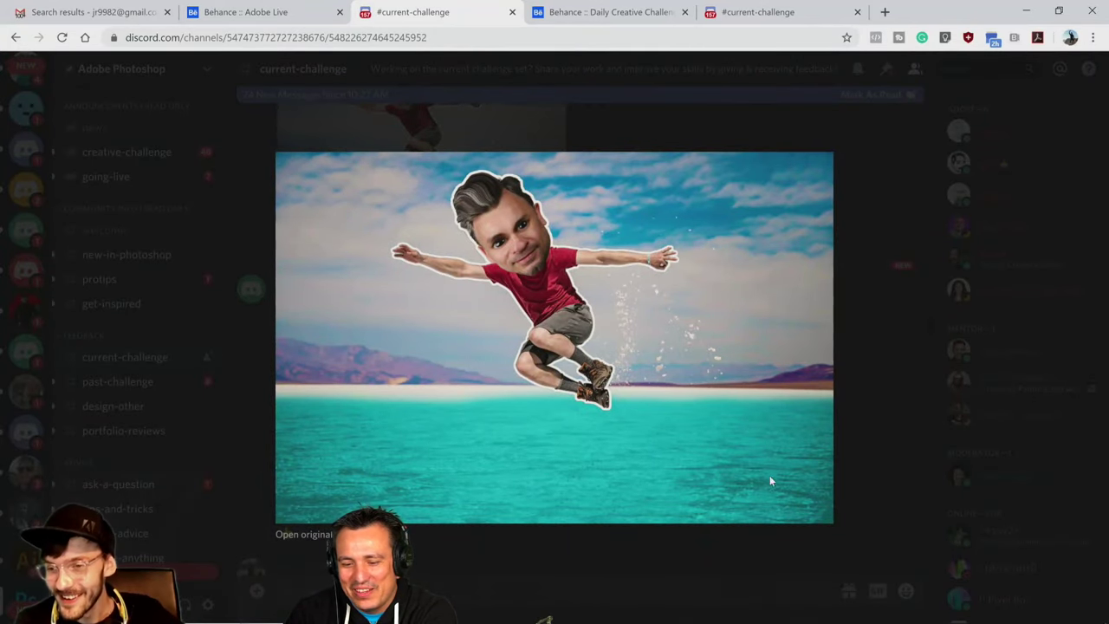
click(873, 373)
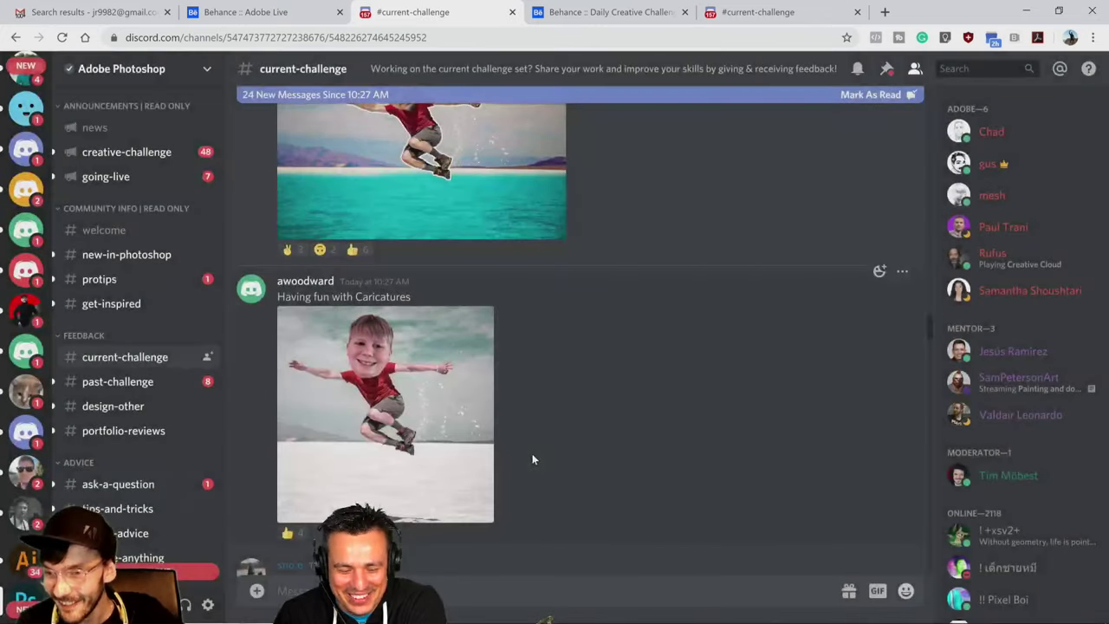
scroll(532, 453, down, 1)
click(414, 409)
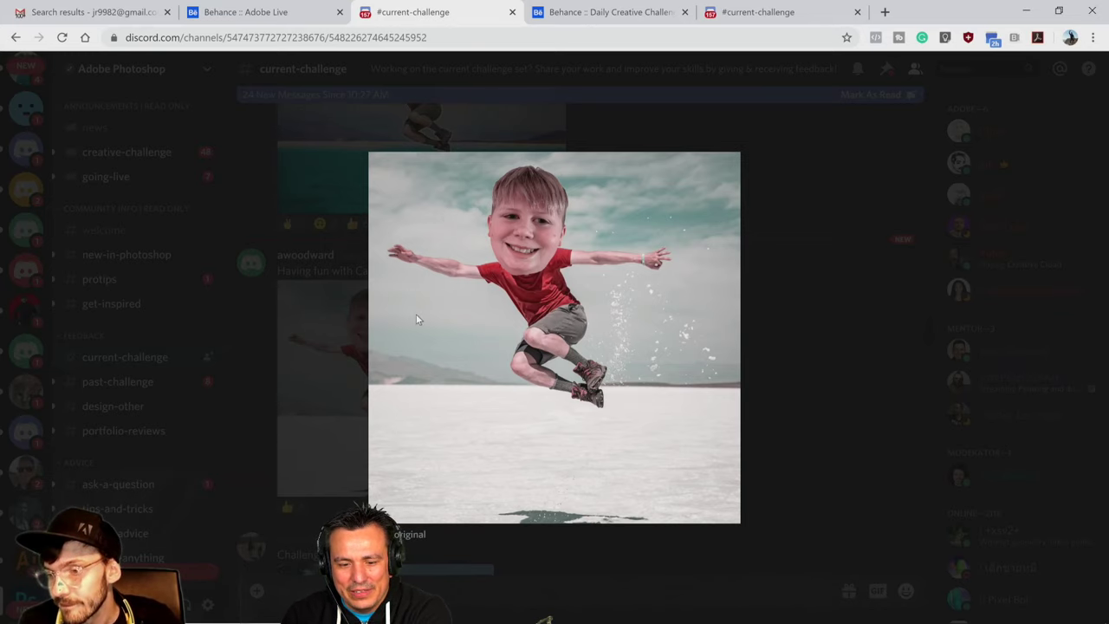
click(285, 424)
scroll(284, 424, down, 3)
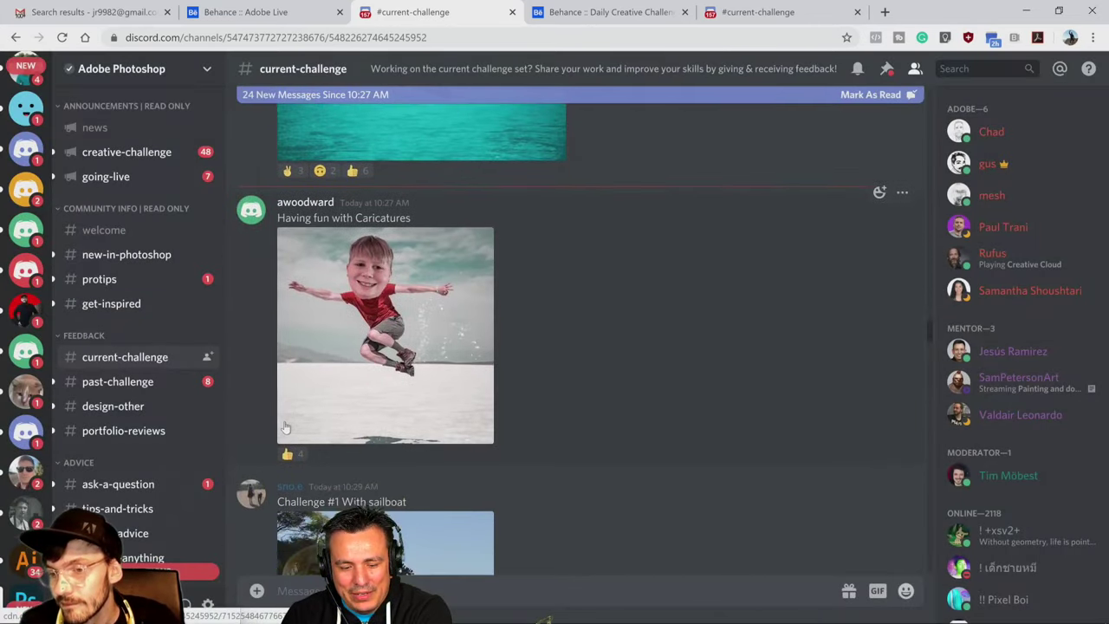
Scroll to the koala-headed salt-flat caricature, review it enlarged twice, then close it
scroll(284, 425, down, 2)
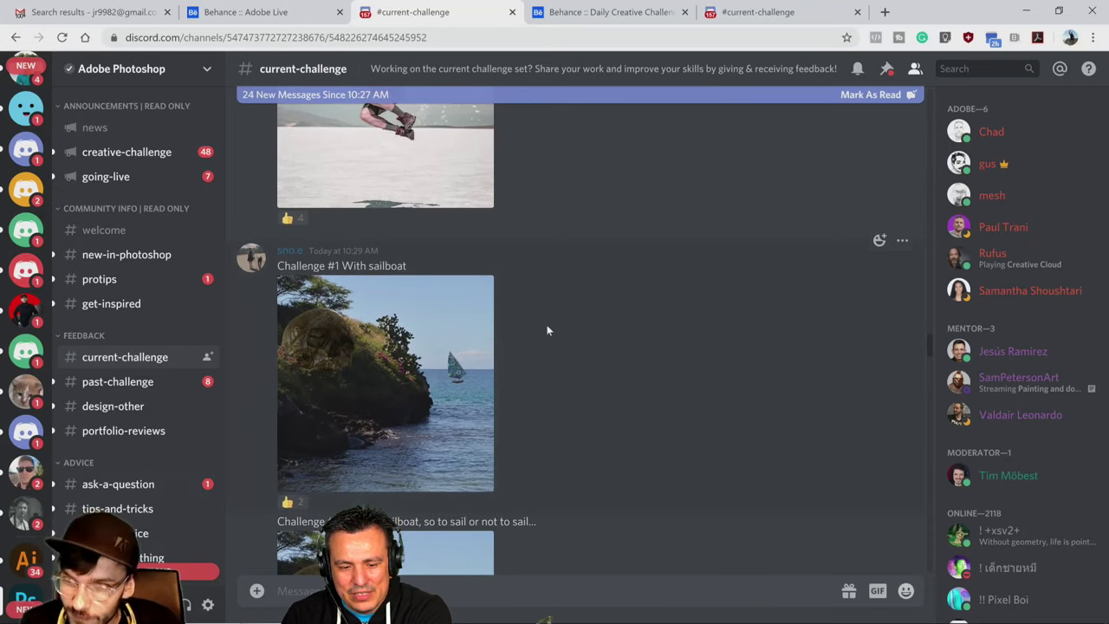
scroll(506, 356, down, 3)
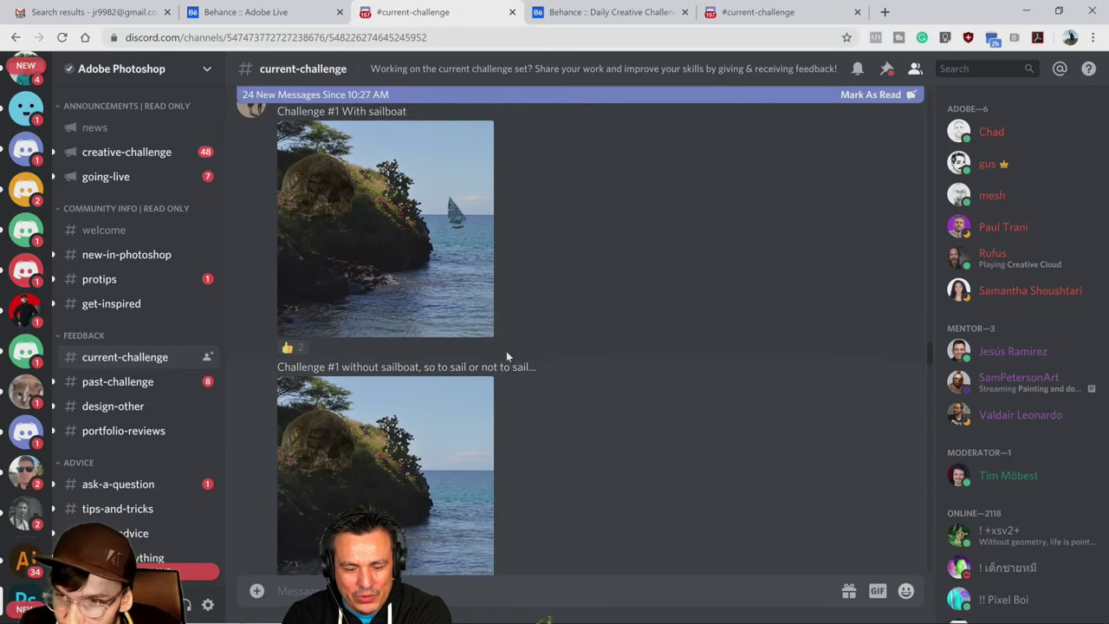
scroll(507, 356, down, 3)
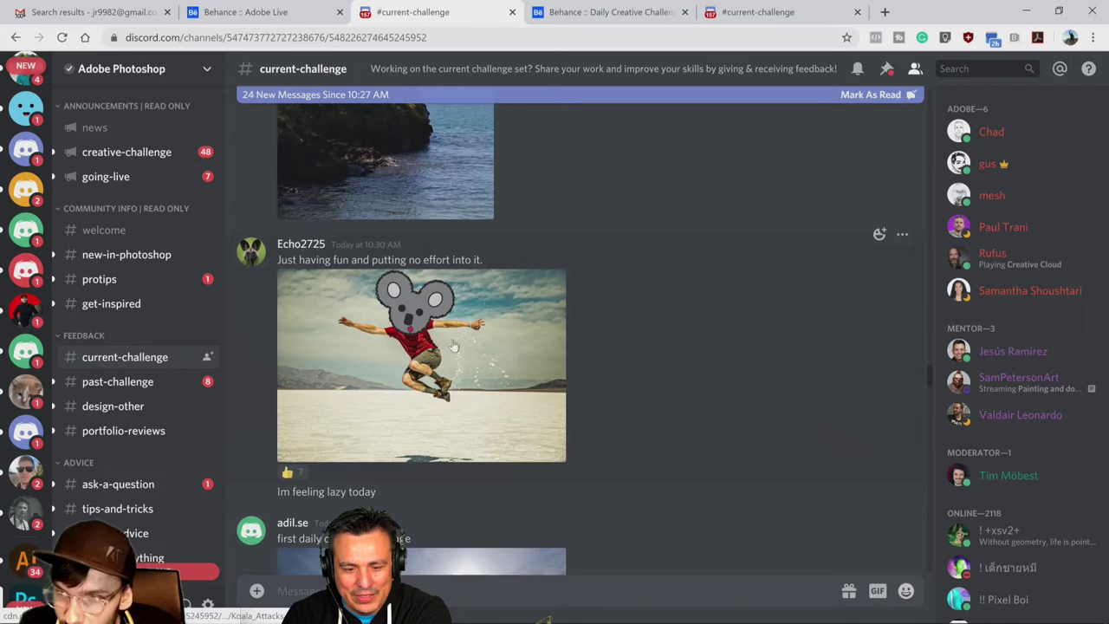
click(444, 351)
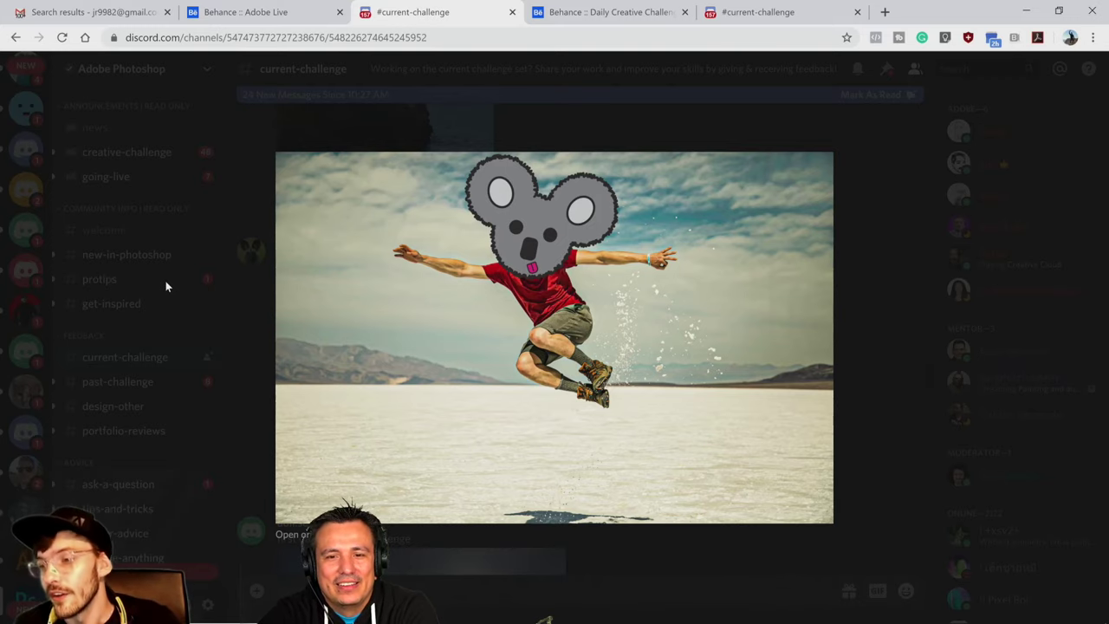
click(198, 227)
click(494, 342)
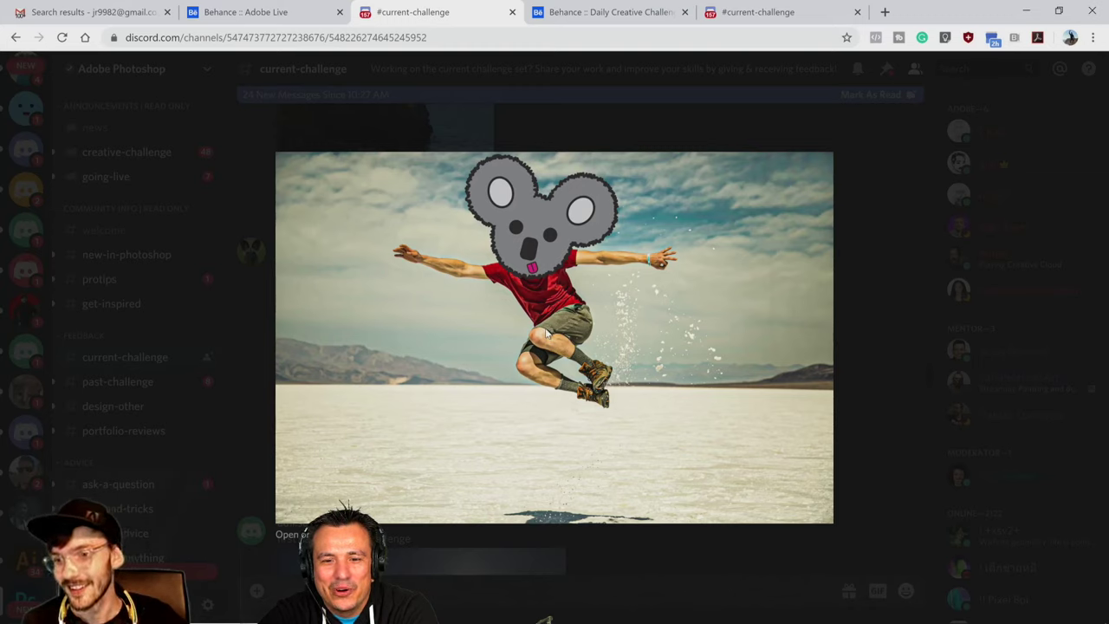
click(196, 279)
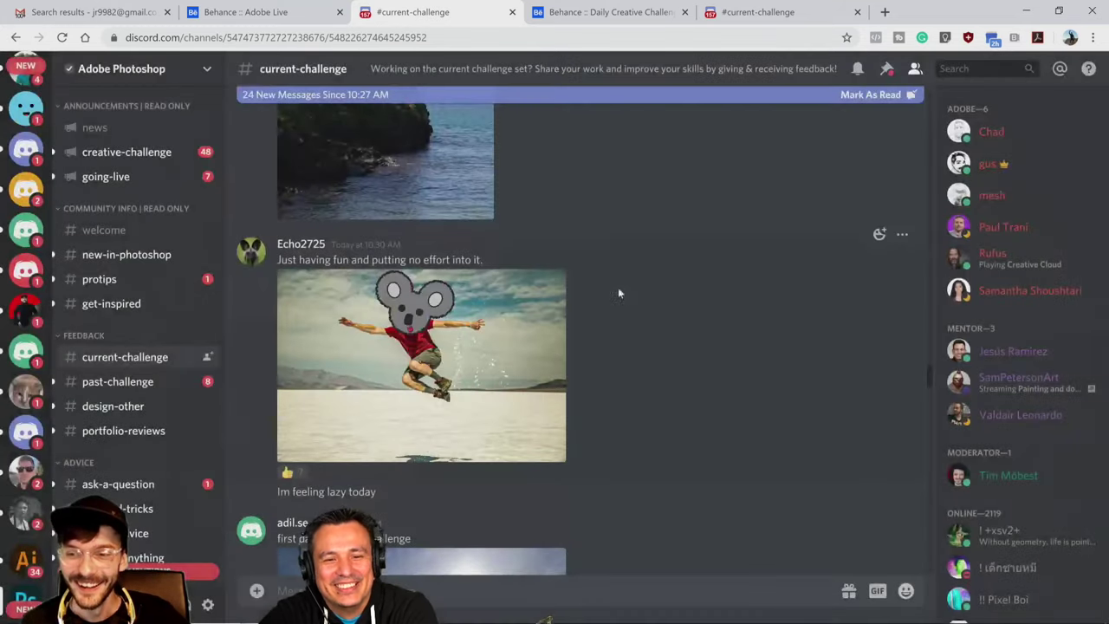
Scroll to the PSDCC #2 Caricature Art post and review the sunglasses caricature enlarged
scroll(589, 351, down, 2)
scroll(589, 355, down, 3)
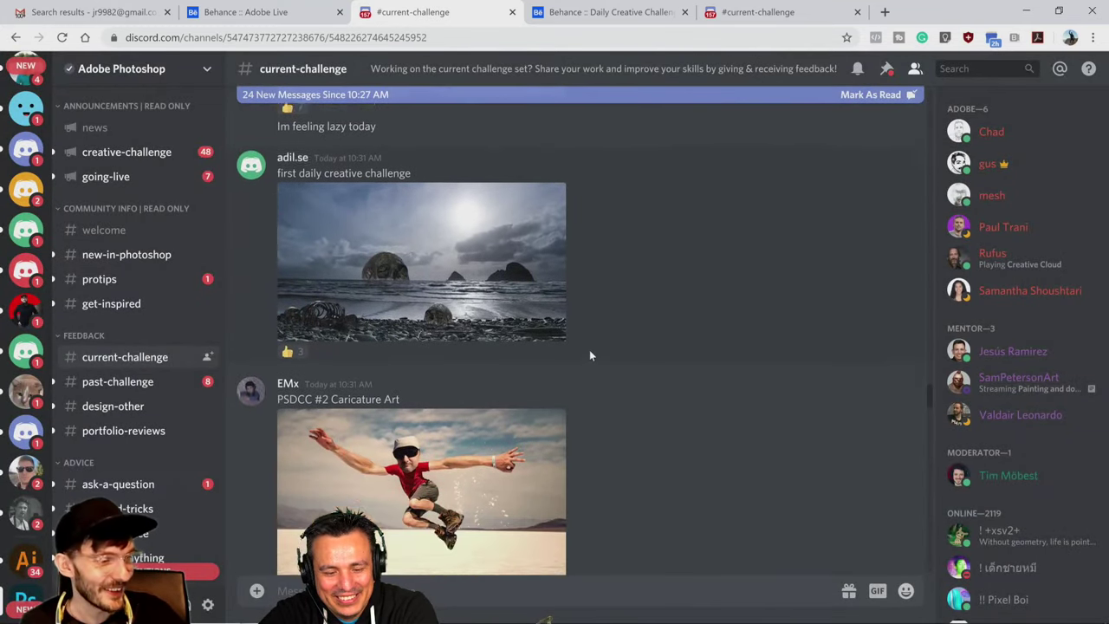
scroll(588, 351, down, 1)
key(super+Tab)
key(Escape)
click(516, 382)
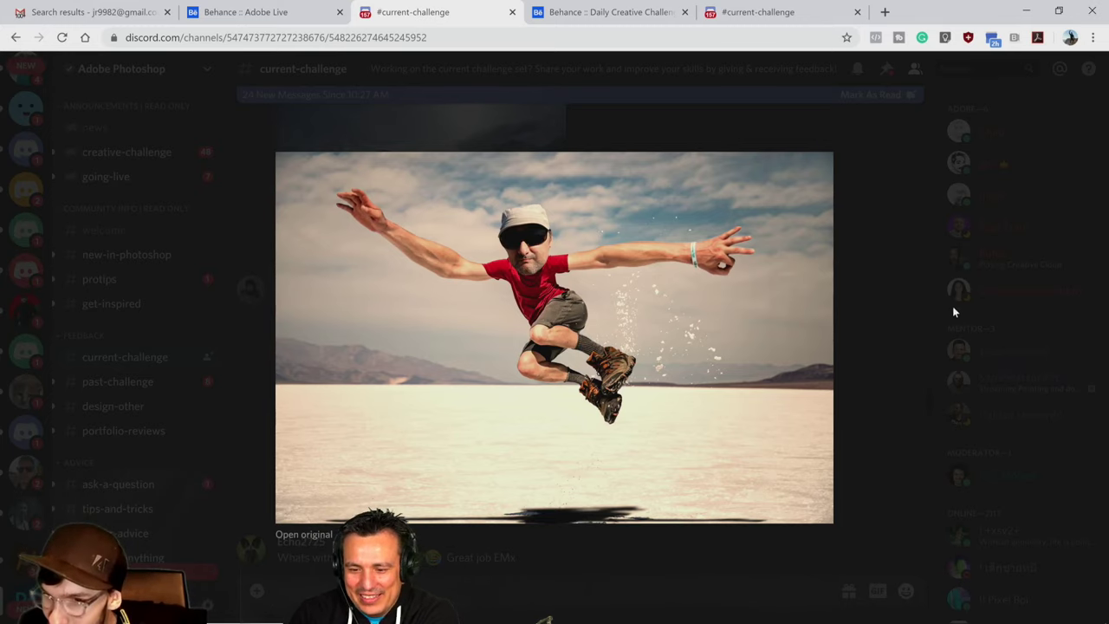
click(878, 322)
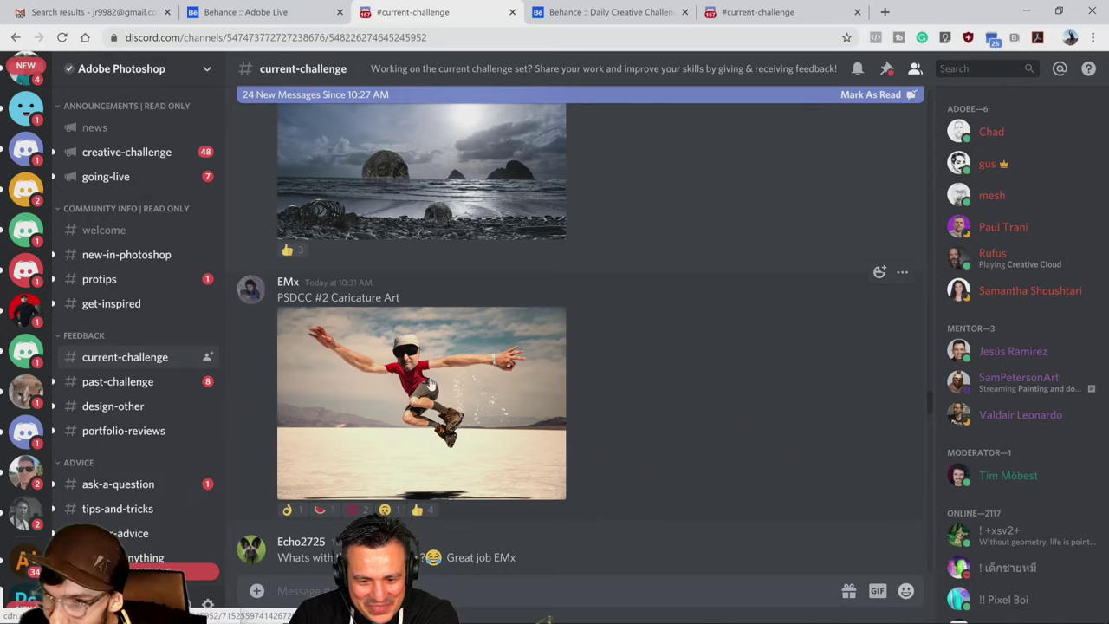
click(430, 382)
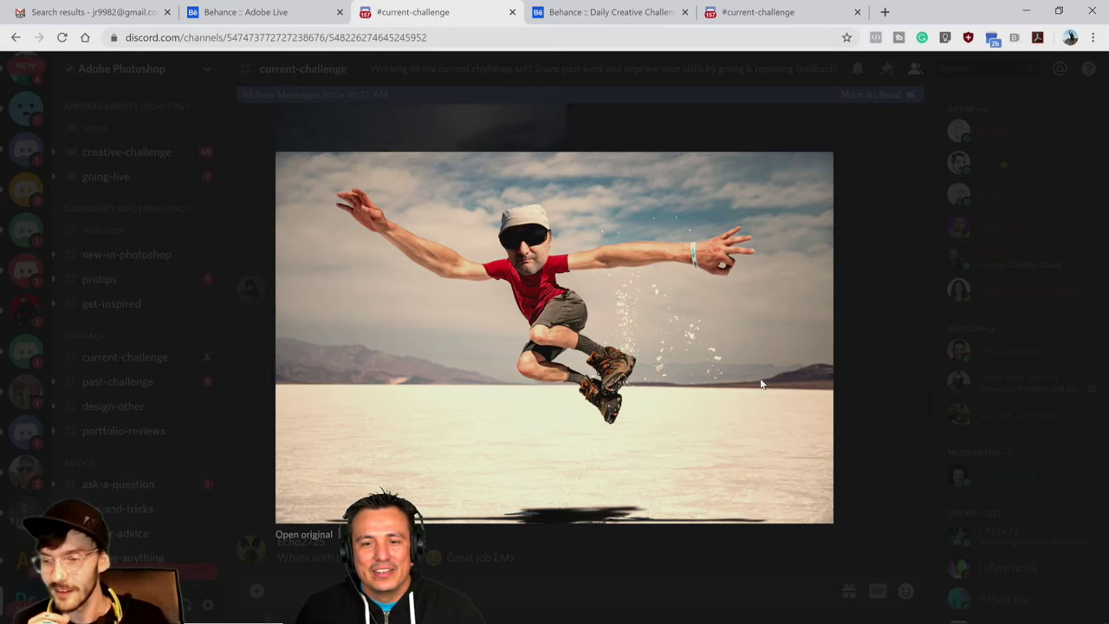
click(870, 244)
Scroll down and review the spiky-haired caricature enlarged, then close it
scroll(563, 423, down, 5)
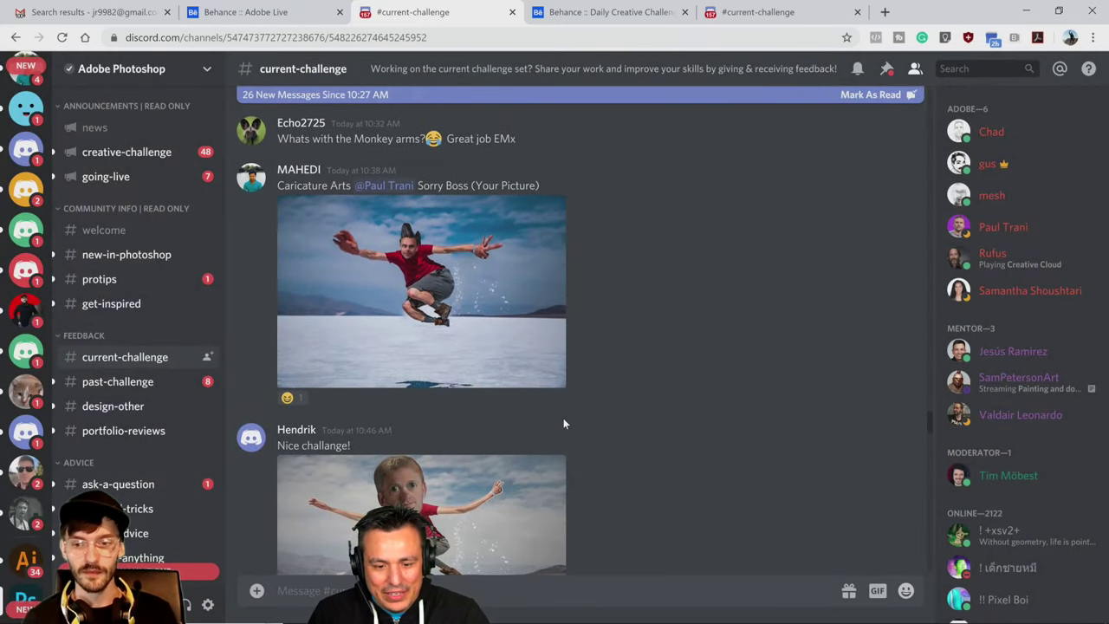
click(475, 328)
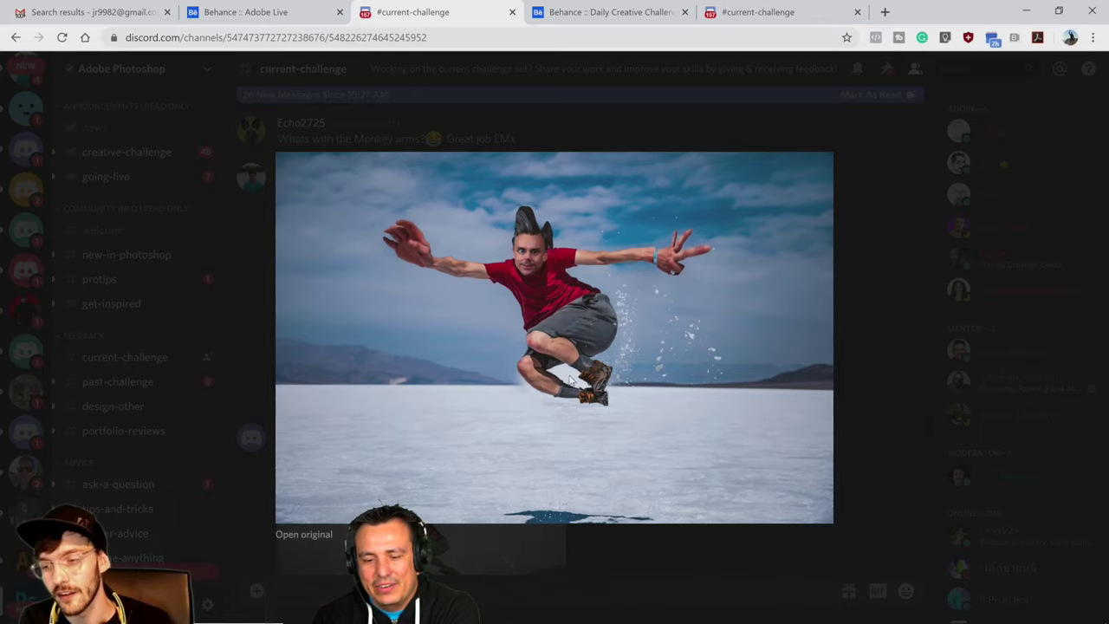
click(873, 384)
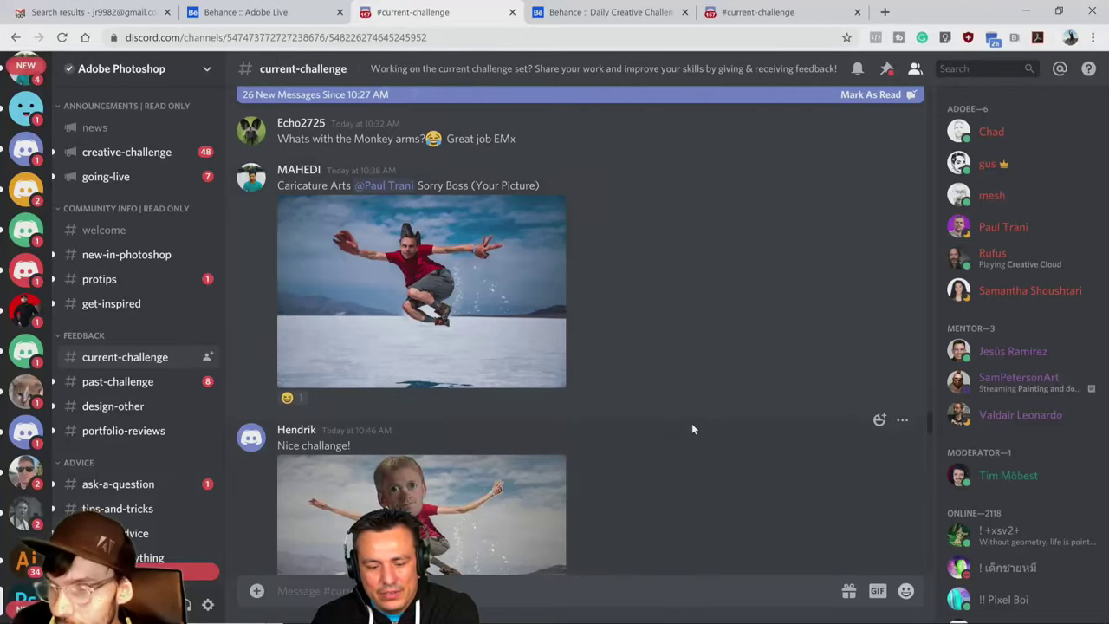
Review the 'Nice challange!' big-headed caricature and the jumping-man submission enlarged, then close
scroll(691, 422, down, 3)
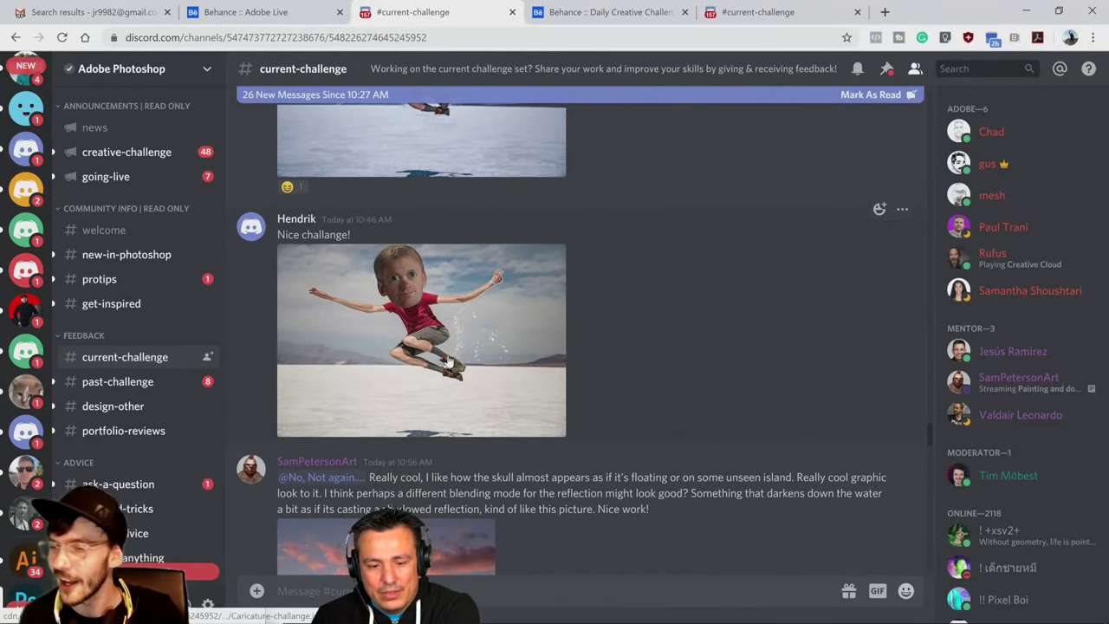
click(449, 362)
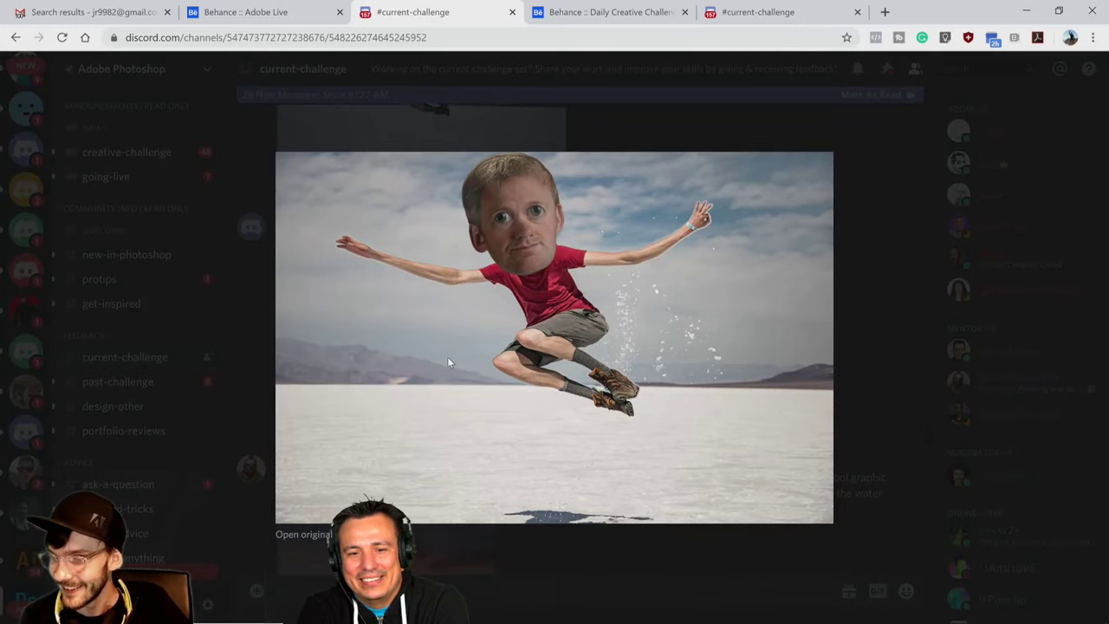
click(224, 438)
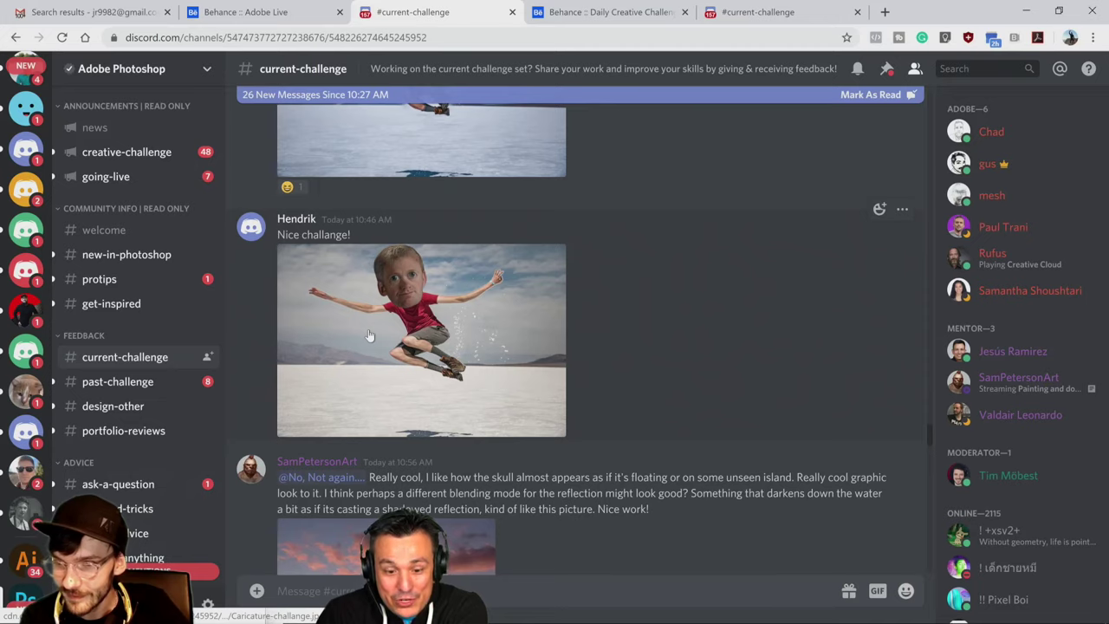
click(368, 336)
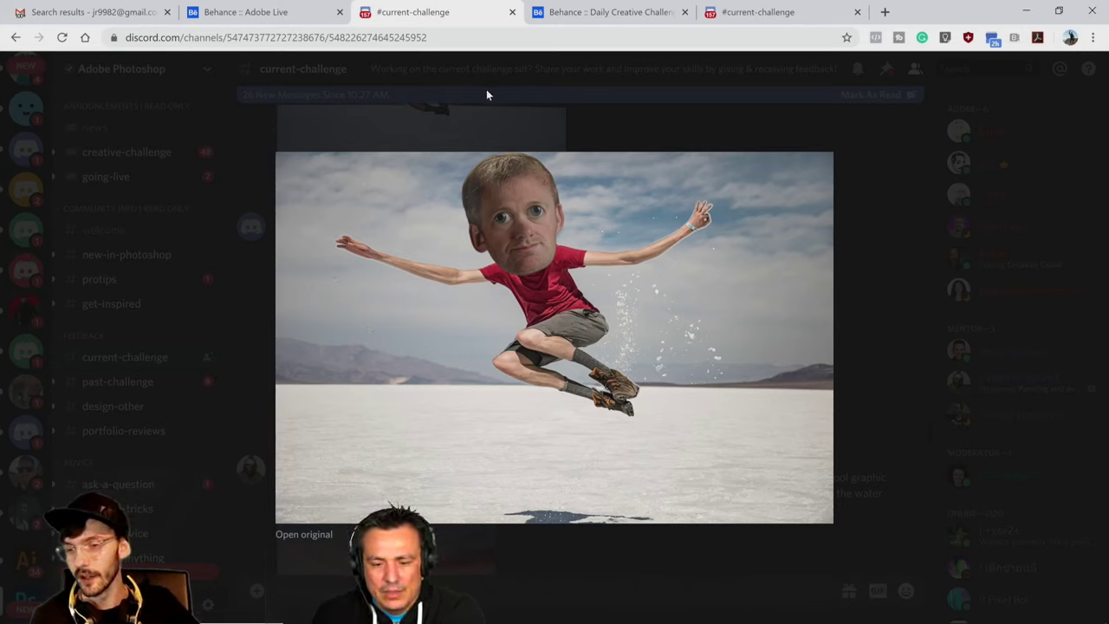
click(490, 135)
View the lighting-matched jumping-boy example at full size, then close it
scroll(726, 375, down, 2)
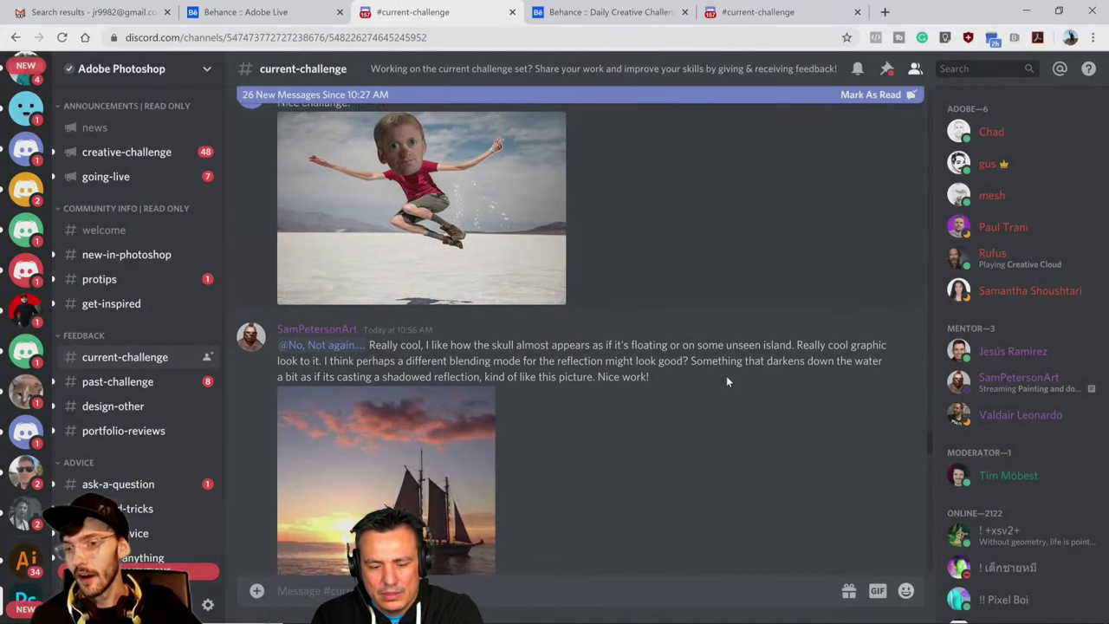
scroll(727, 380, down, 8)
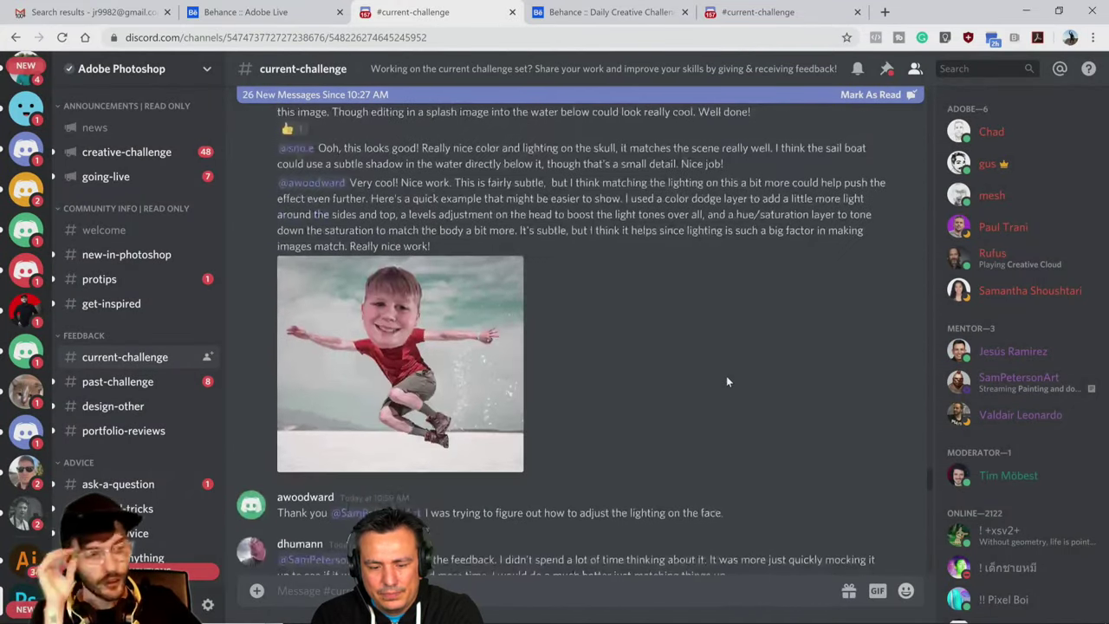
scroll(726, 381, up, 2)
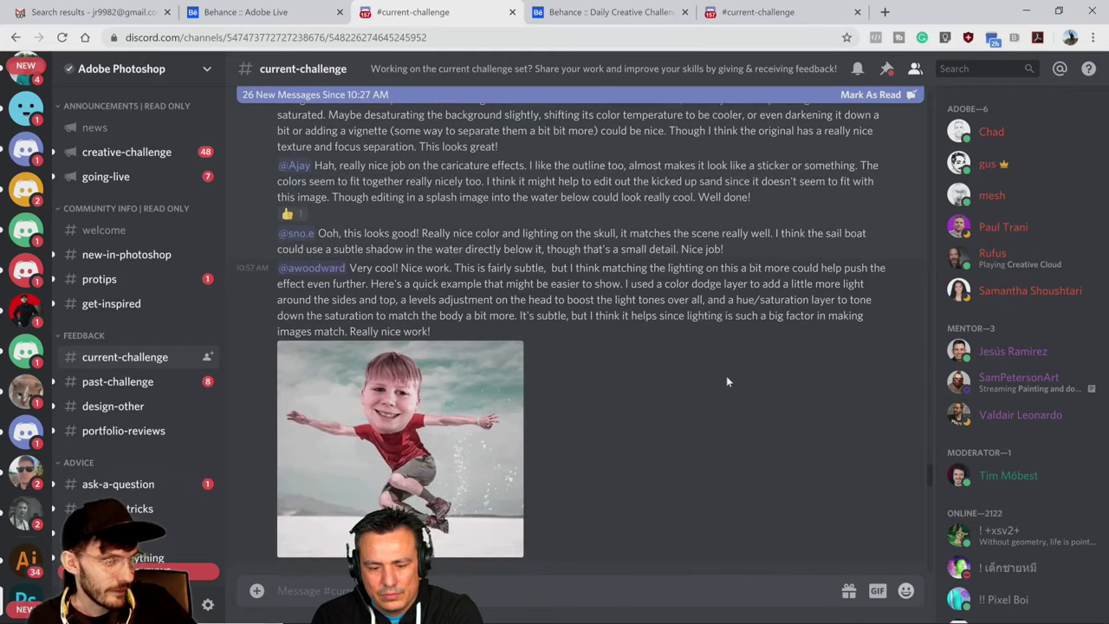
click(474, 426)
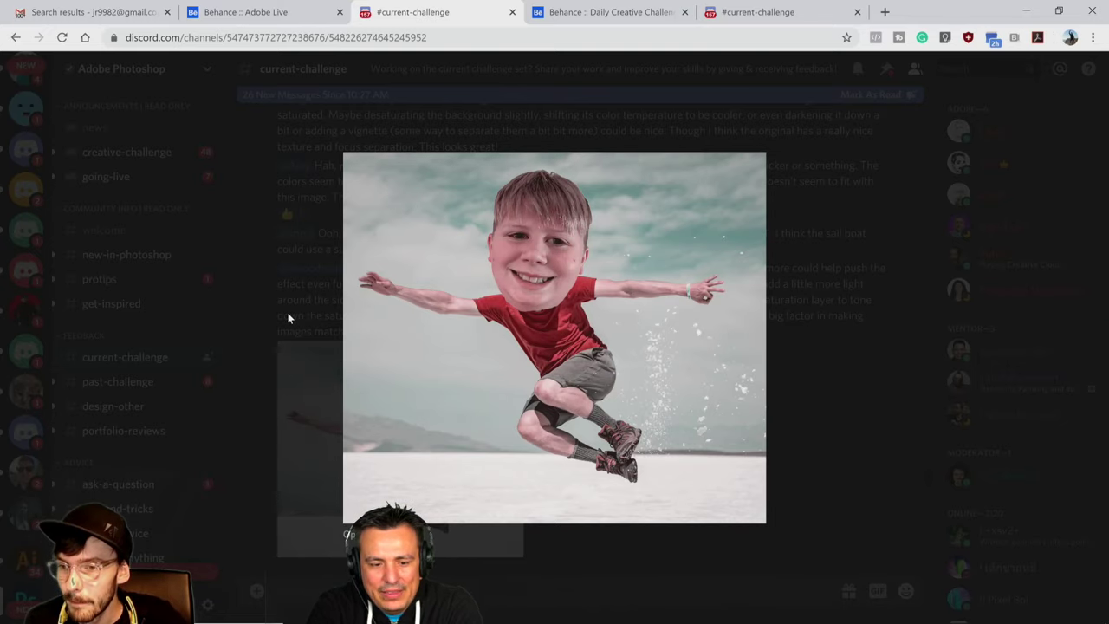
click(287, 311)
Reopen the jumping-boy example for a second look, then scroll down to 'My entry for challenge 2'
scroll(316, 380, up, 1)
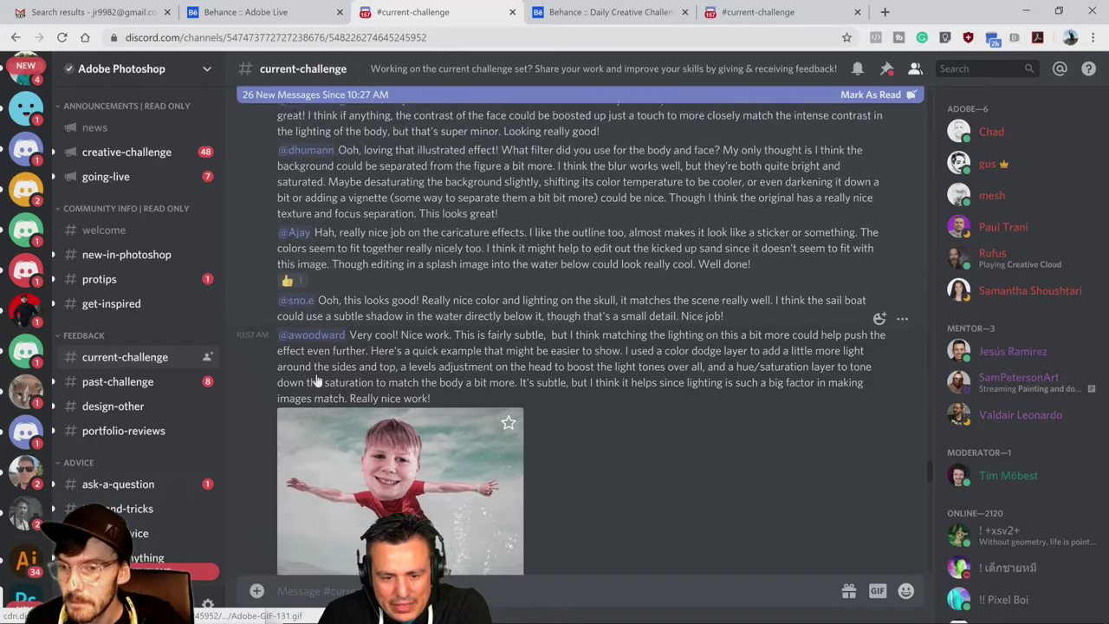
scroll(316, 380, down, 1)
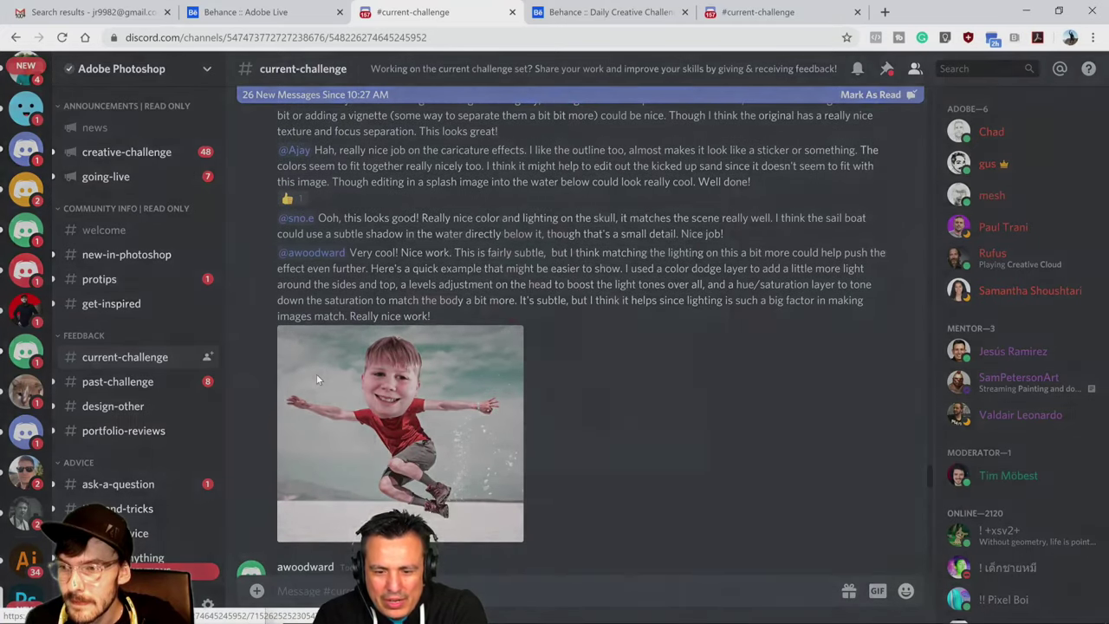
click(317, 379)
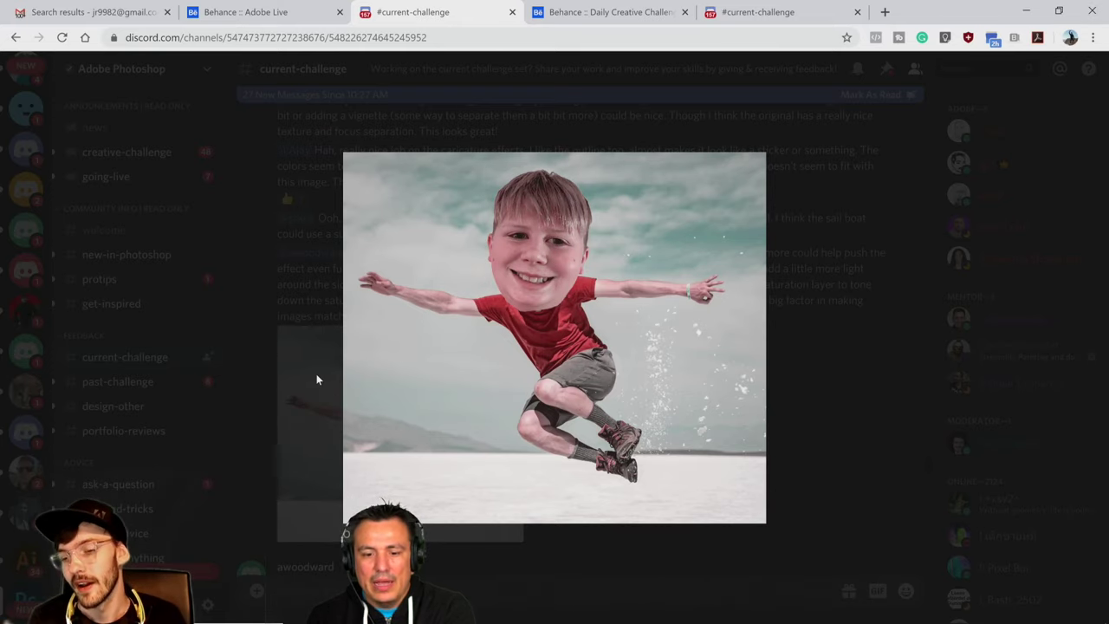
click(877, 173)
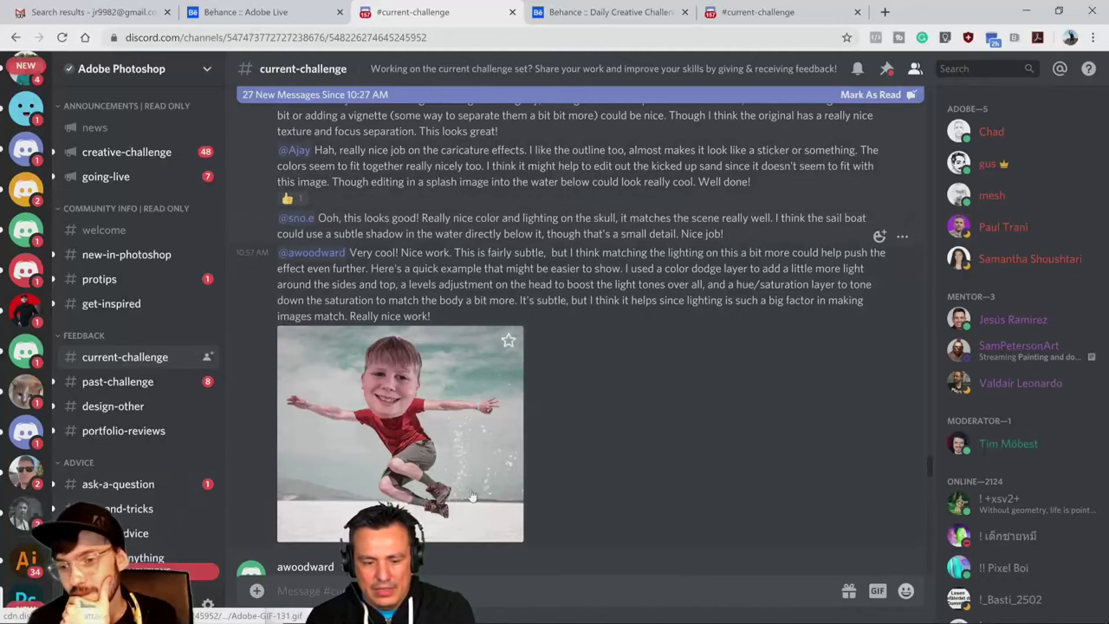
scroll(471, 494, down, 3)
scroll(471, 488, down, 3)
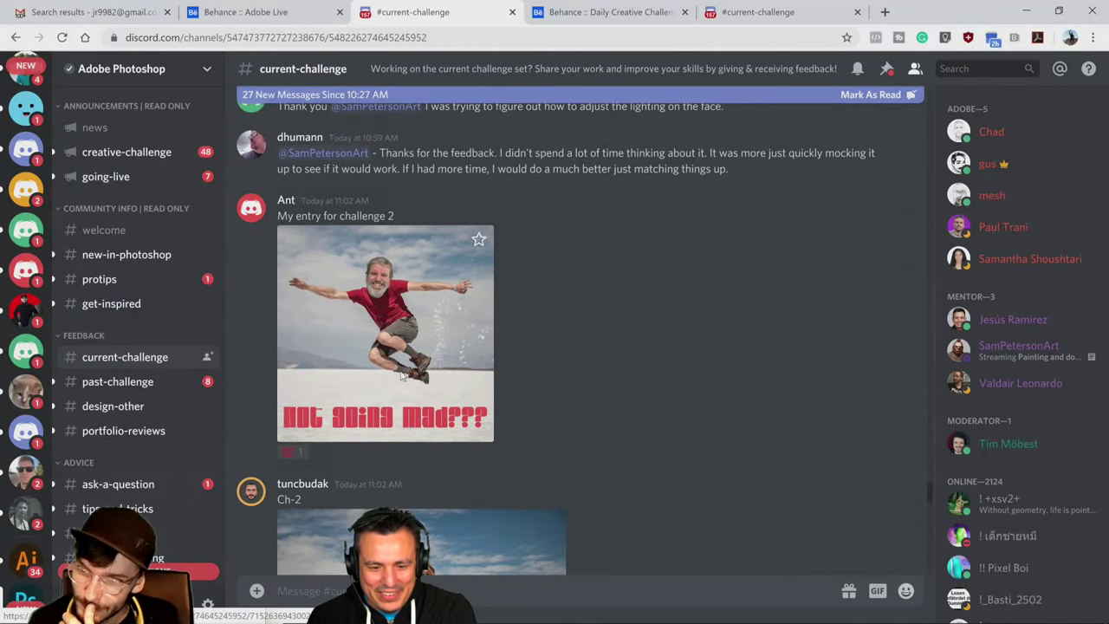
View the 'not going mad??' leaping caricature enlarged, then switch to the Behance challenge page
click(401, 378)
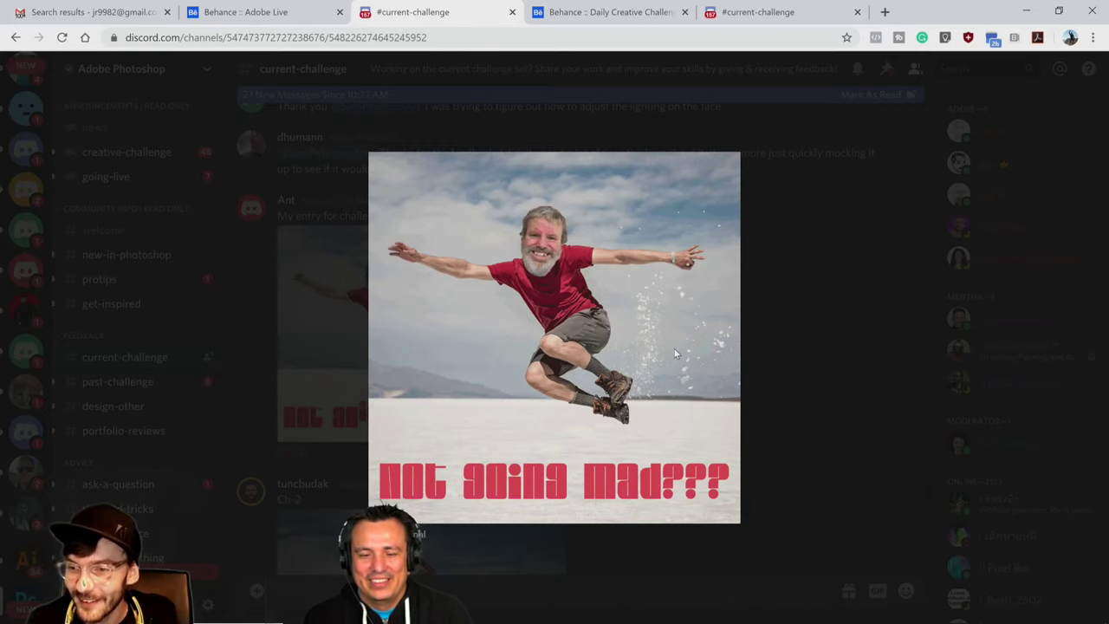
click(347, 369)
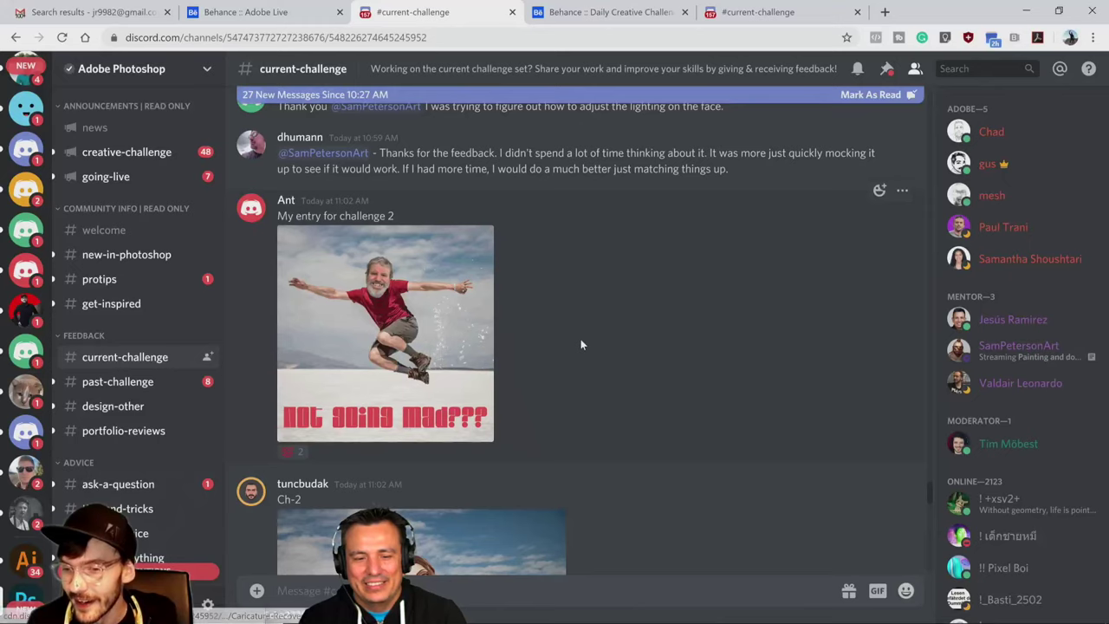
scroll(581, 345, down, 3)
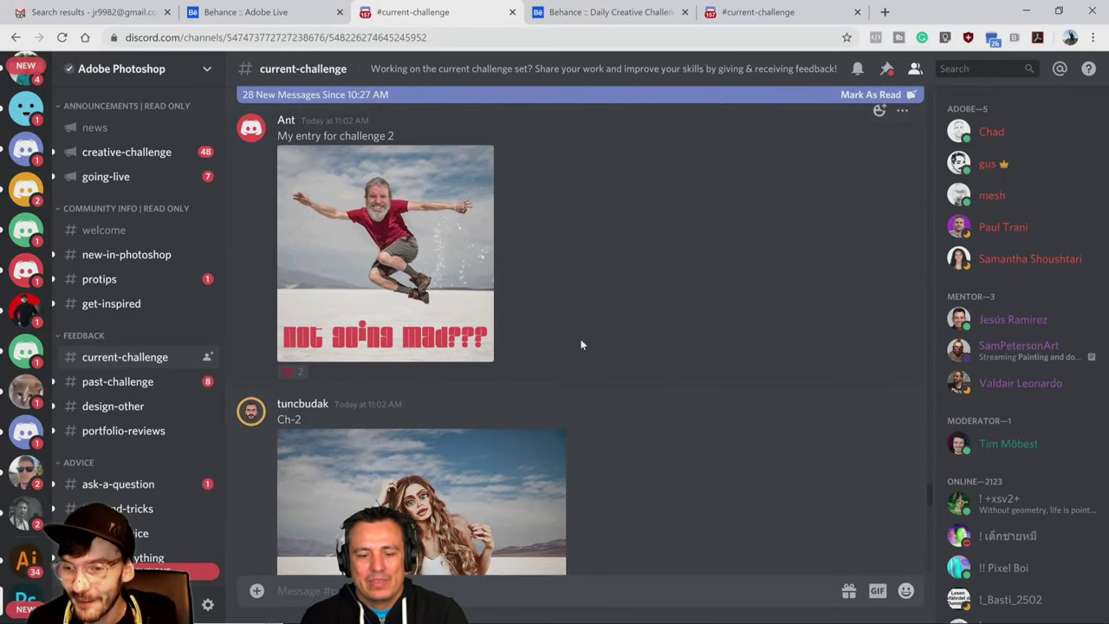
scroll(580, 344, up, 1)
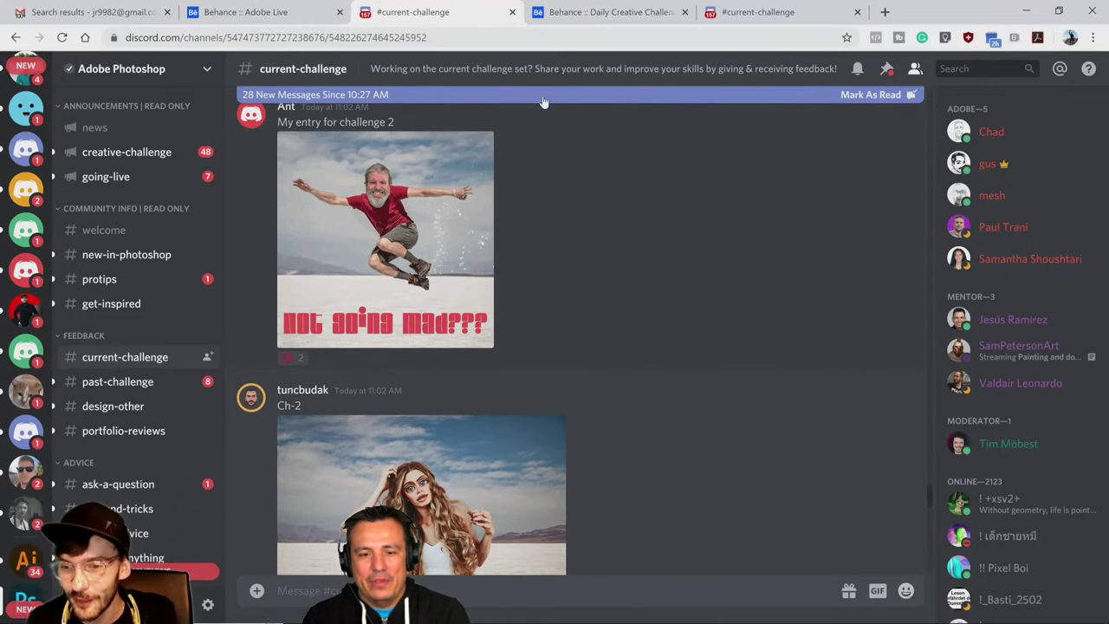
click(604, 13)
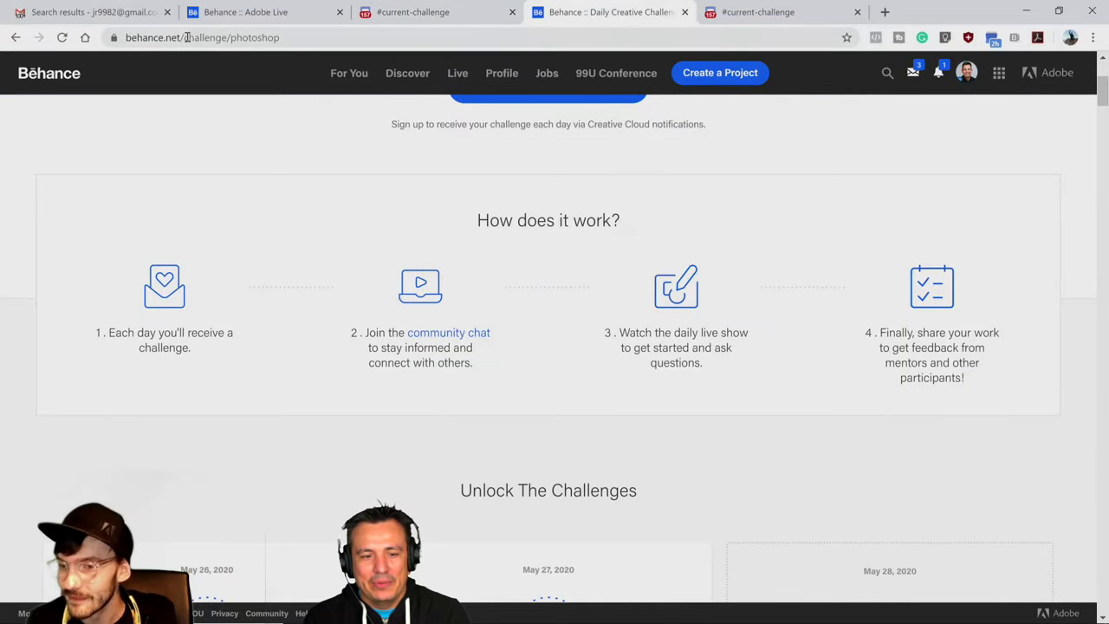
Change the Behance address path to galleries/challenges to load the Creative Challenges gallery
drag(186, 38, 320, 45)
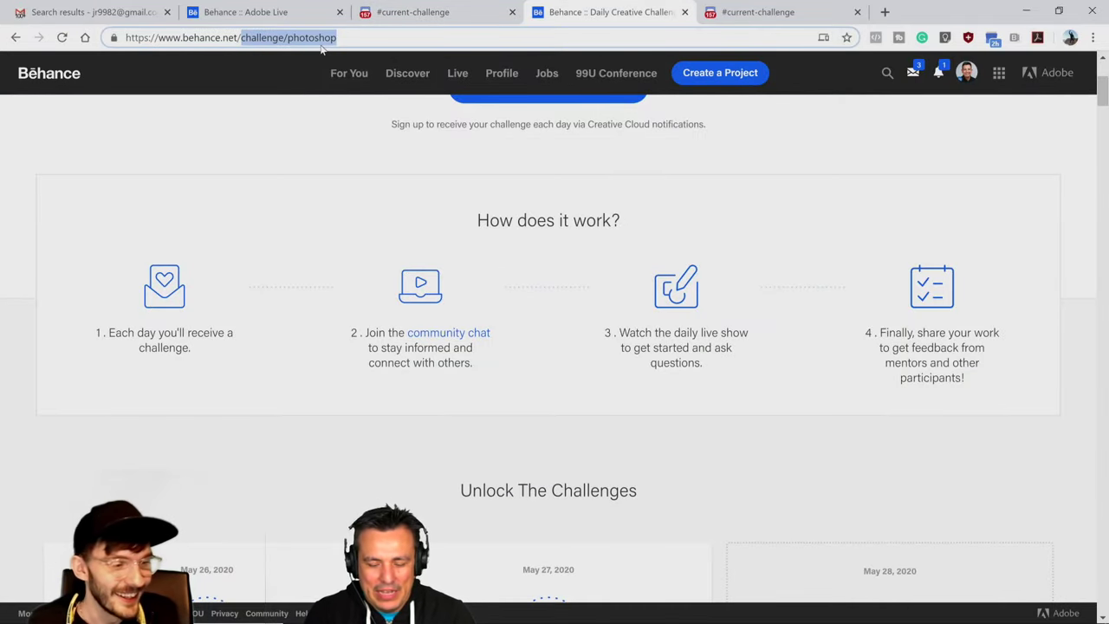
text(g)
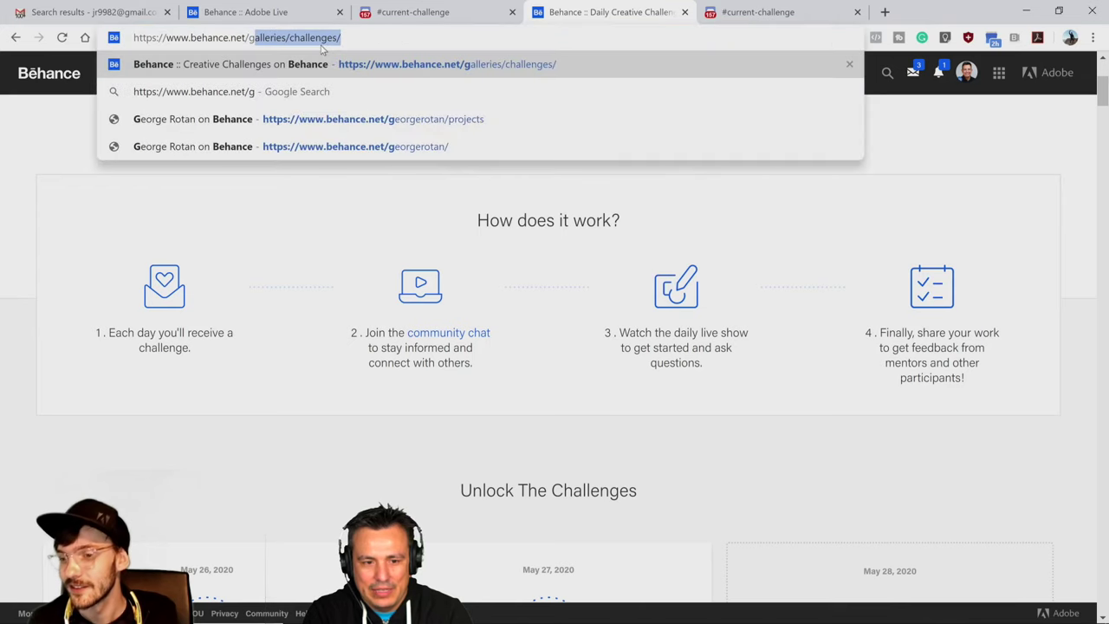
key(Return)
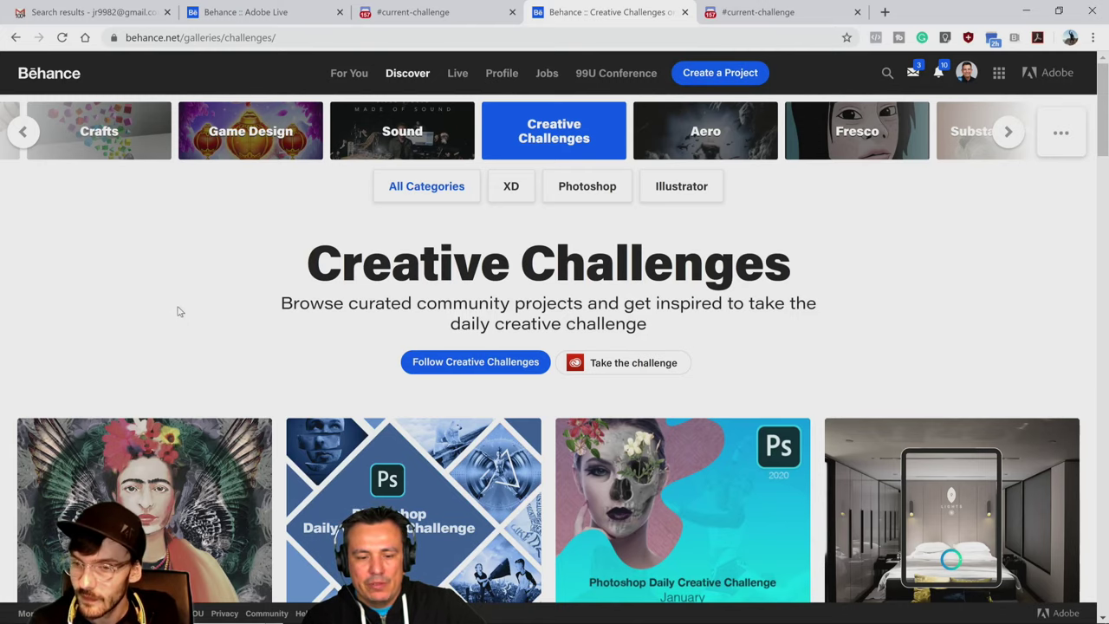
Browse down the Creative Challenges gallery, then jump back to the top
scroll(277, 339, down, 3)
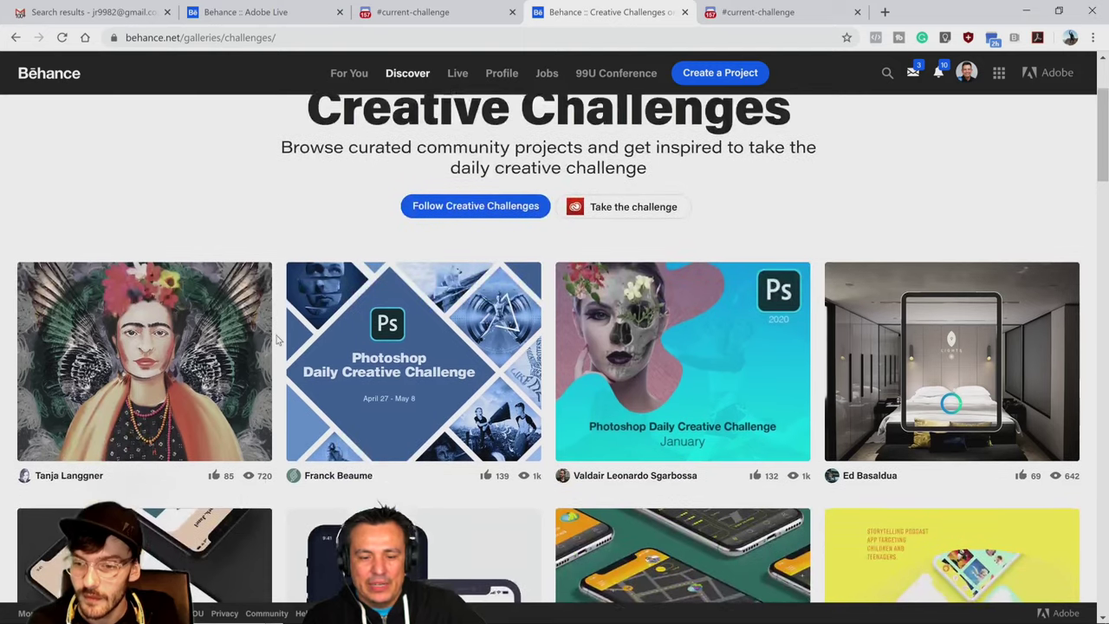
scroll(278, 340, down, 4)
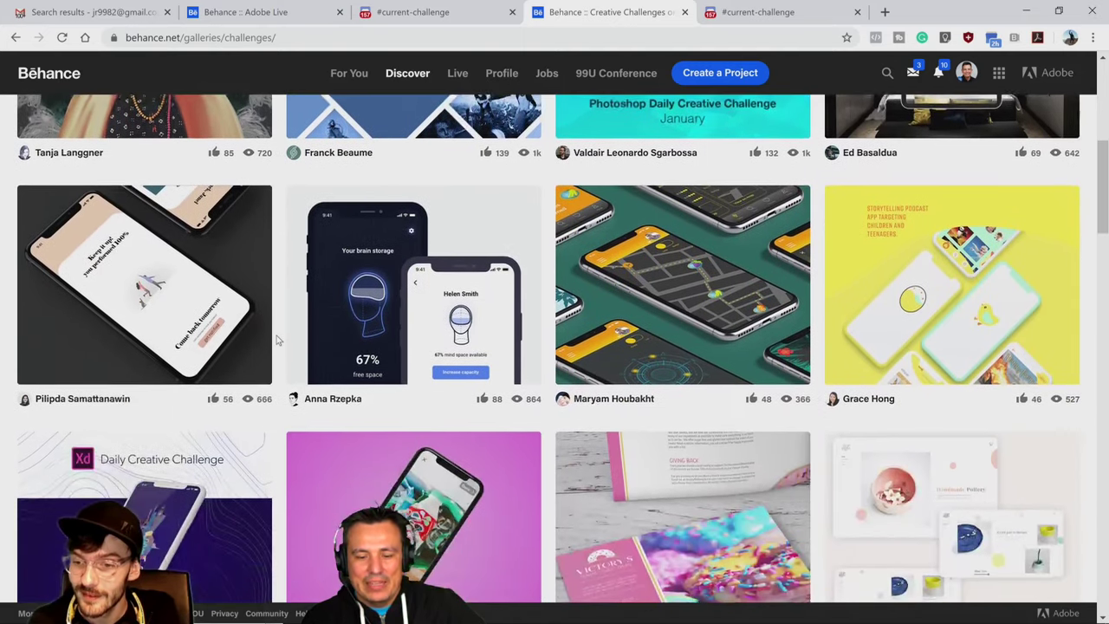
scroll(278, 339, down, 9)
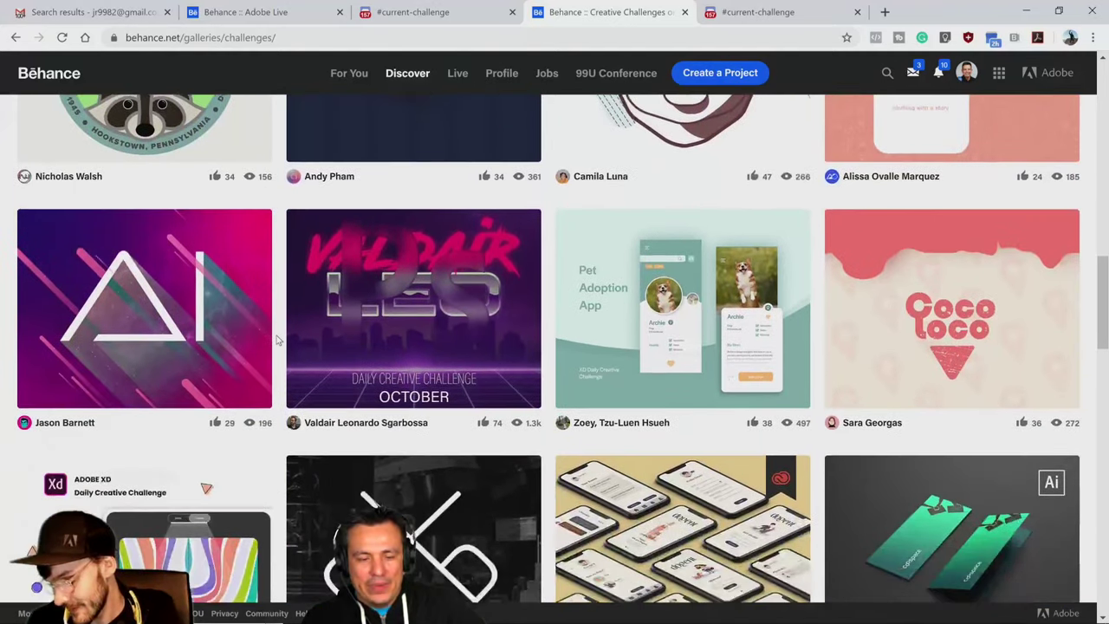
scroll(278, 340, down, 8)
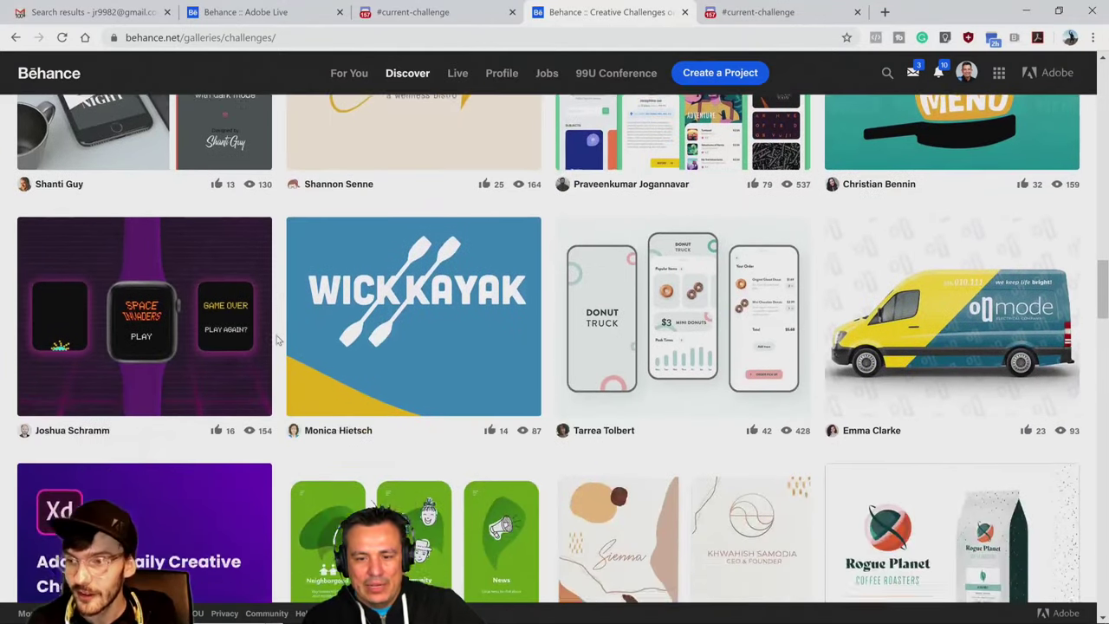
scroll(277, 340, down, 5)
key(Home)
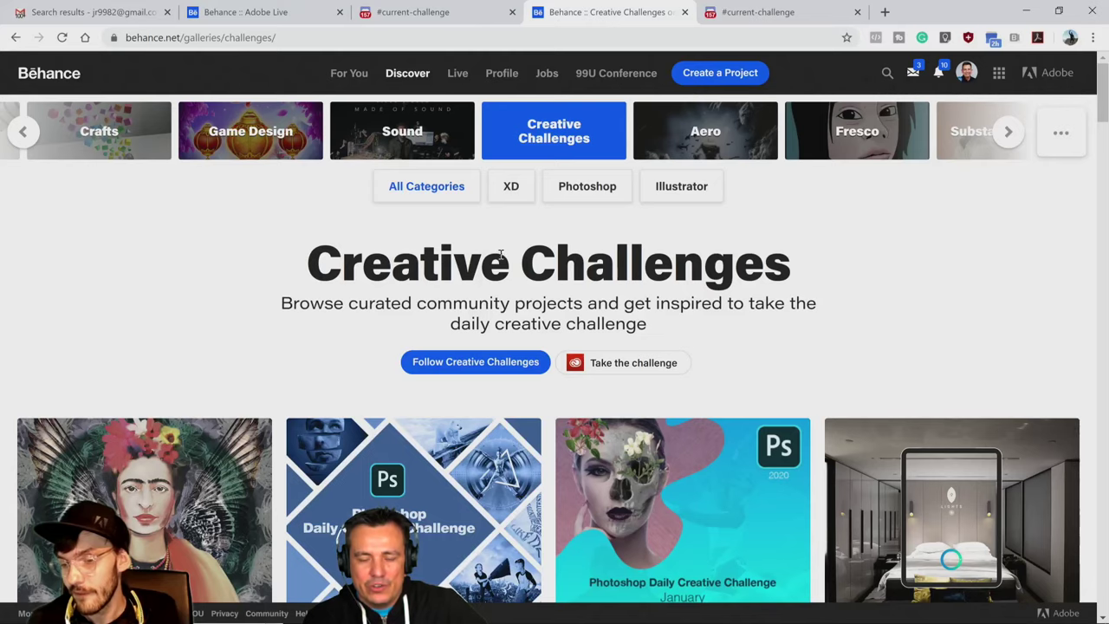
Try the XD and Illustrator category filters, ending on the Photoshop category
click(511, 186)
click(586, 185)
click(685, 193)
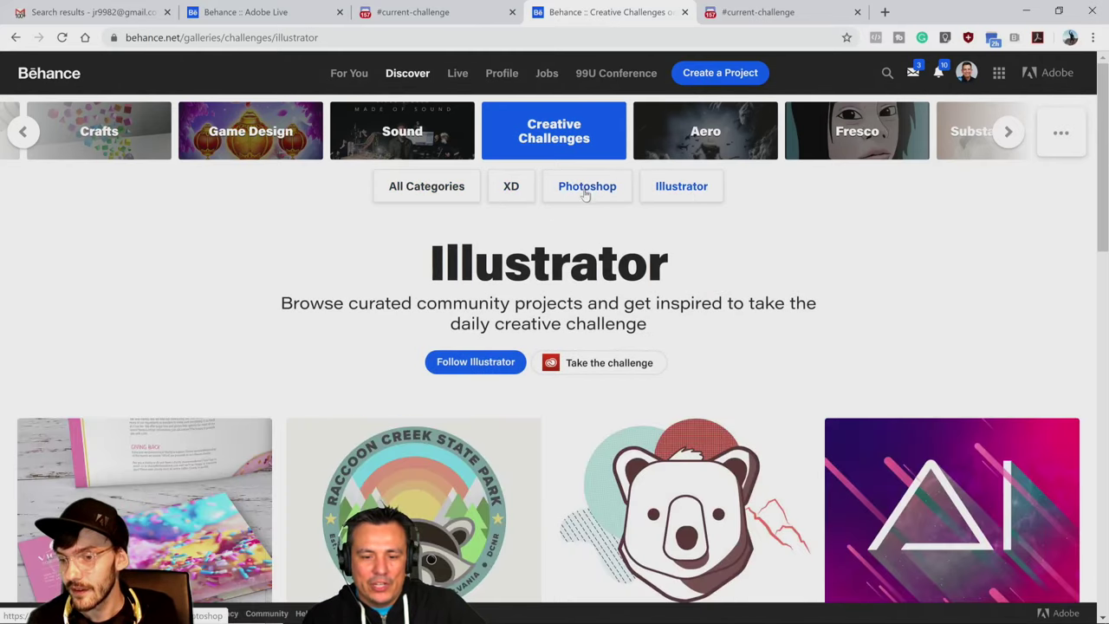
click(587, 192)
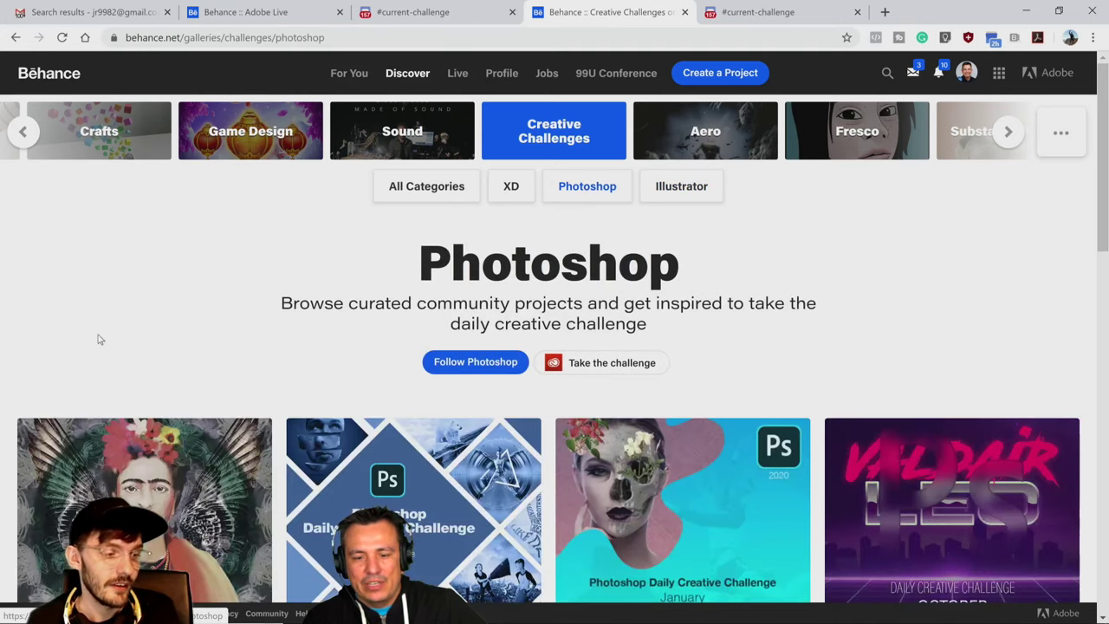
scroll(255, 394, down, 3)
scroll(254, 394, up, 3)
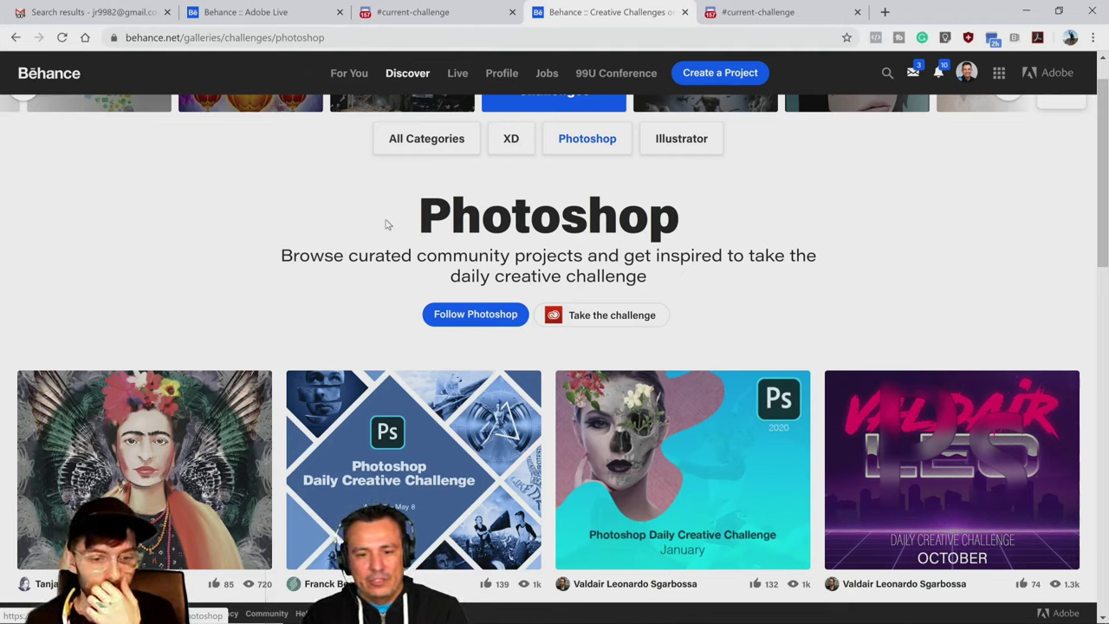
Go to #current-challenge, scroll to the Ch-2 post, and enlarge the long-haired woman caricature
click(444, 14)
scroll(569, 257, down, 2)
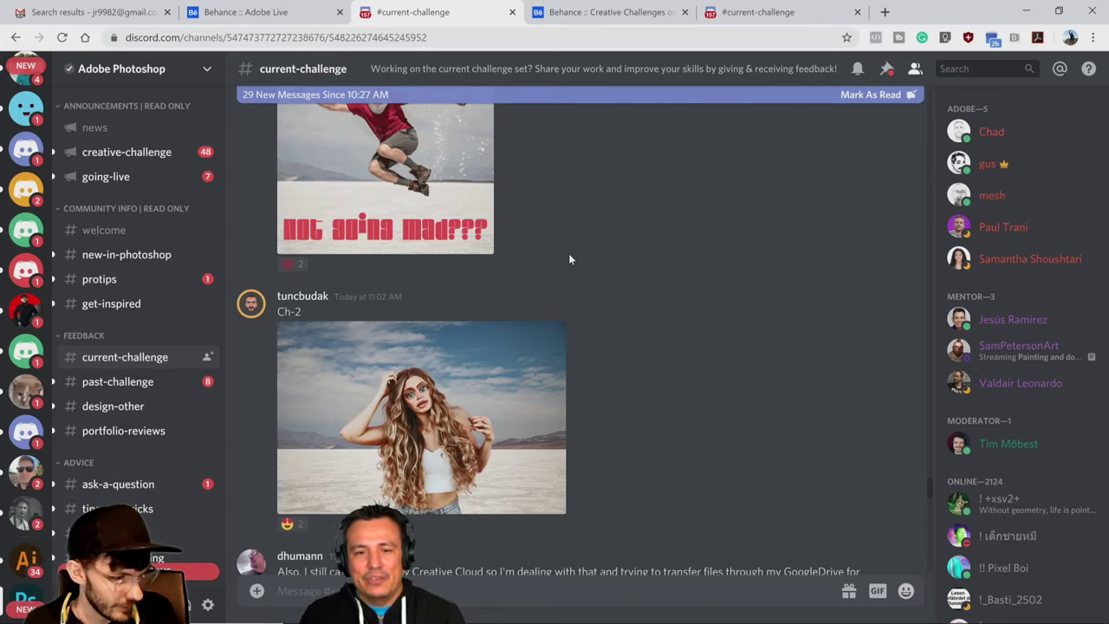
scroll(569, 258, down, 1)
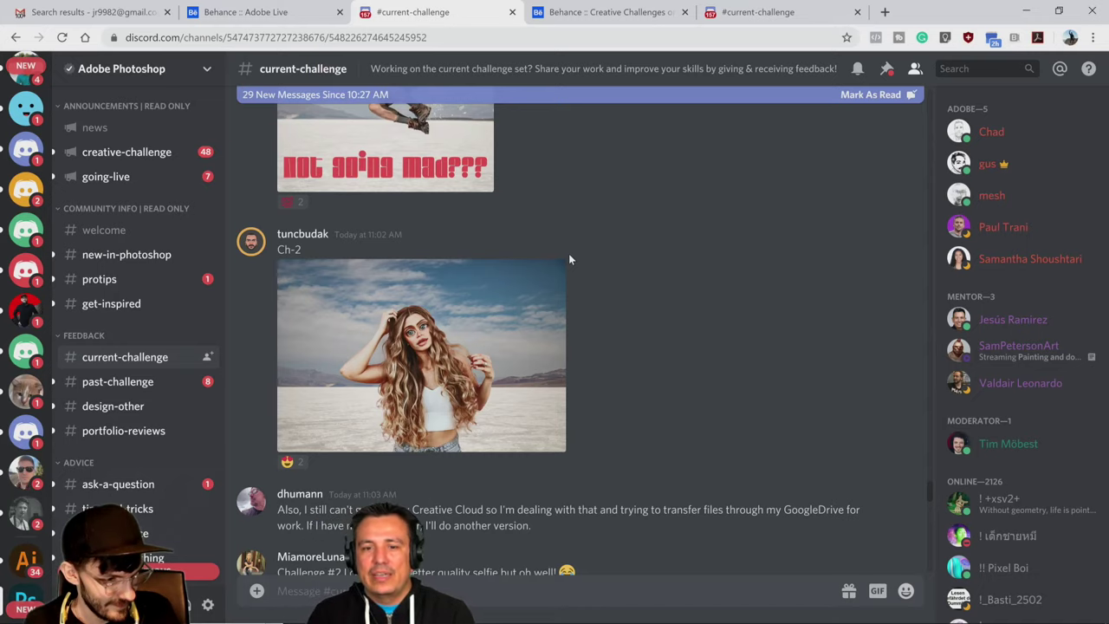
scroll(570, 258, down, 1)
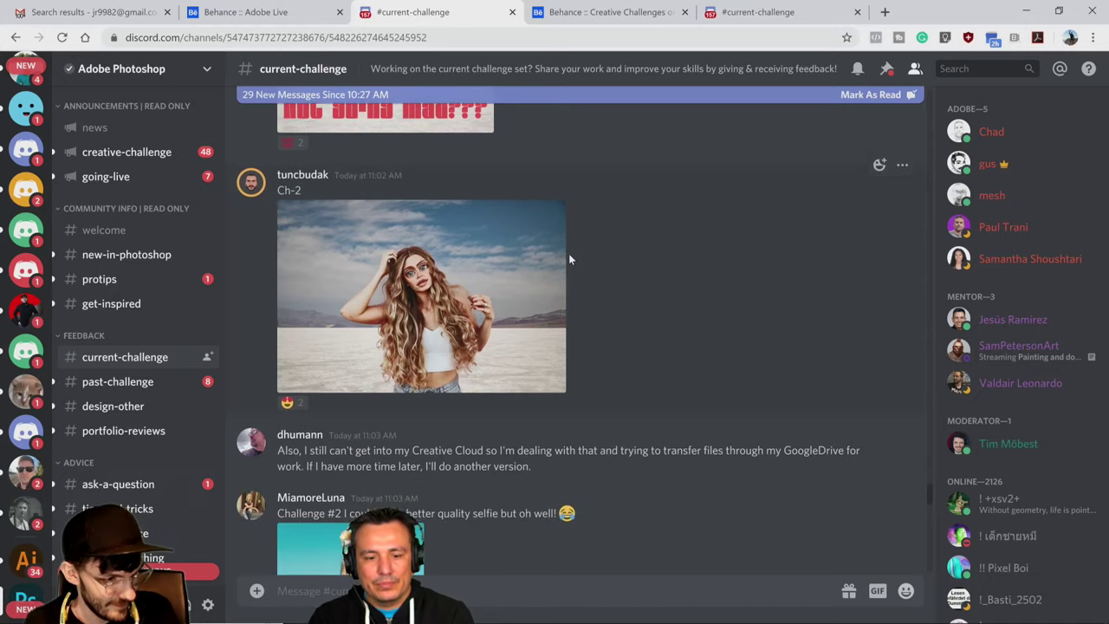
click(512, 267)
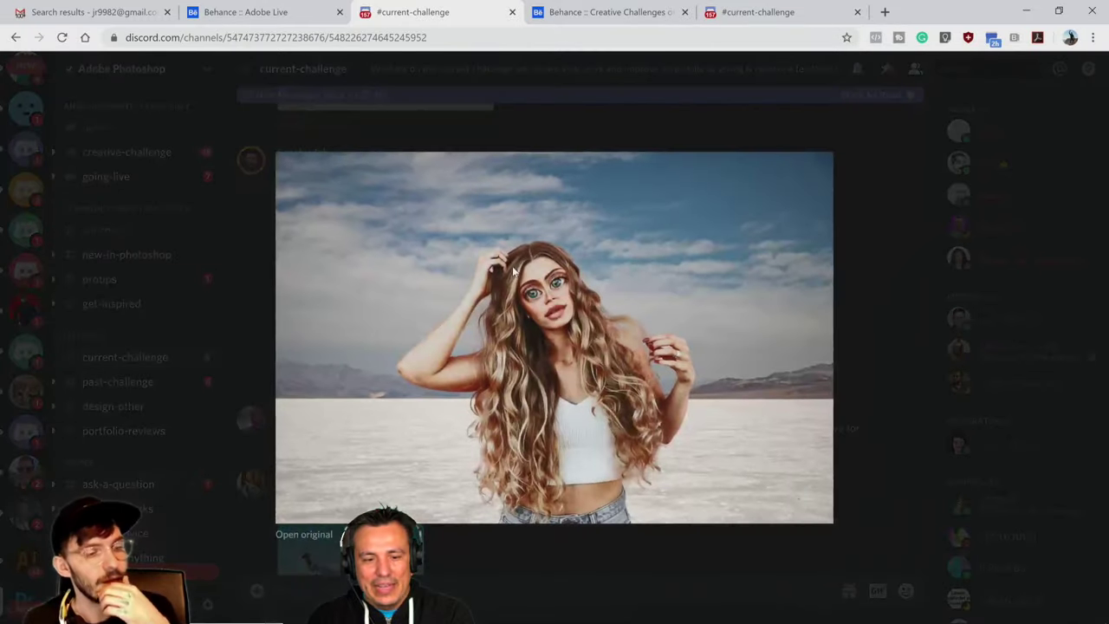
click(210, 318)
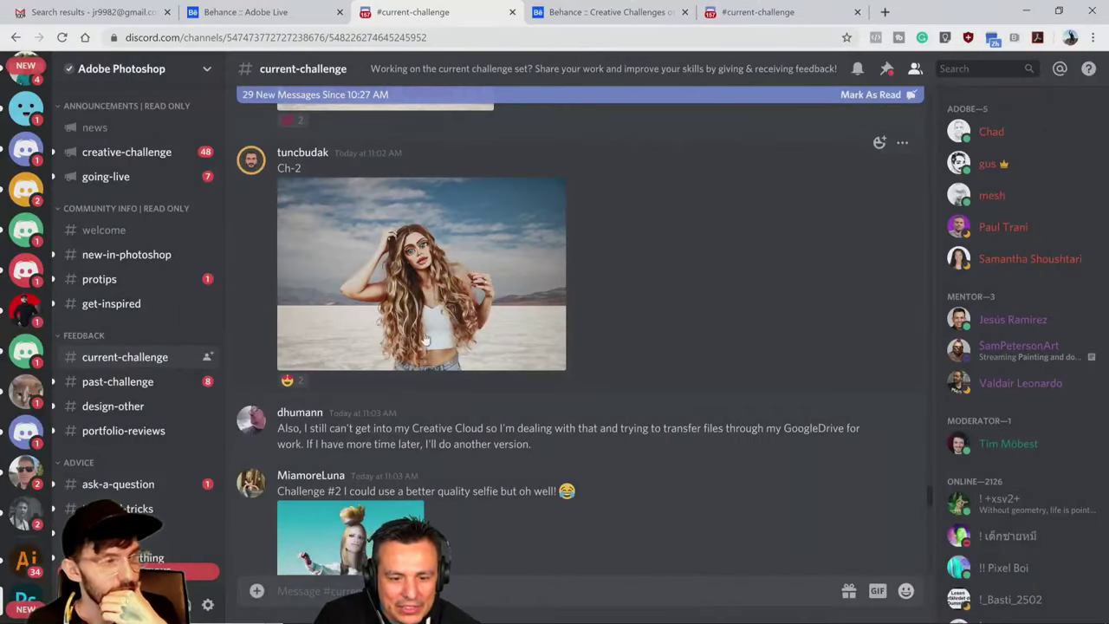
click(426, 338)
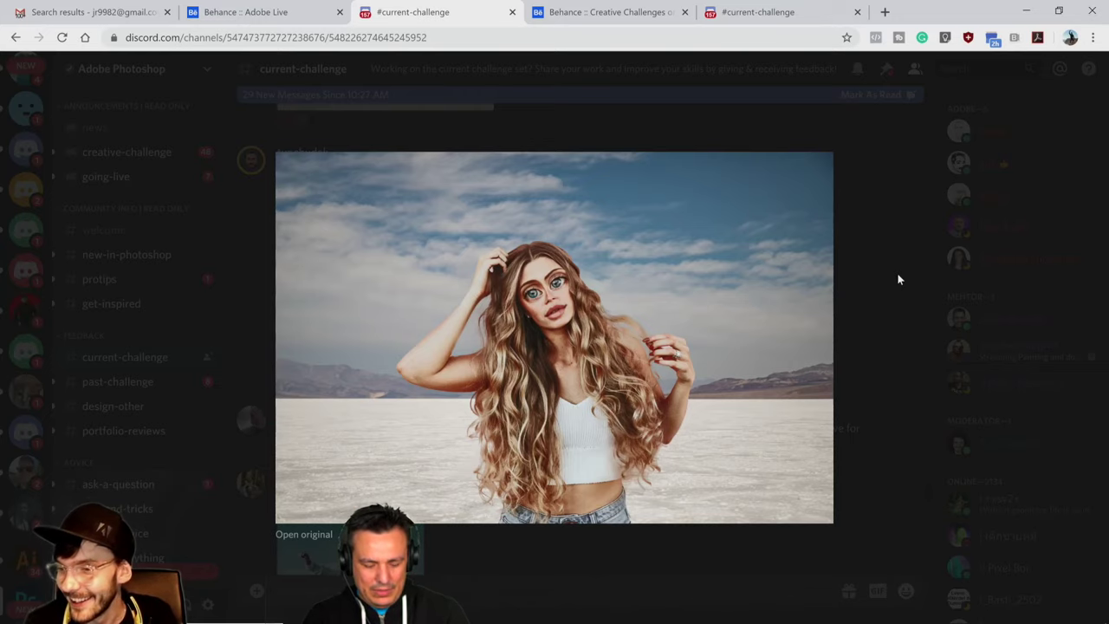
Close the Ch-2 image and repeatedly view the Challenge #2 banana-balancing selfie caricature enlarged
click(899, 312)
scroll(653, 299, down, 4)
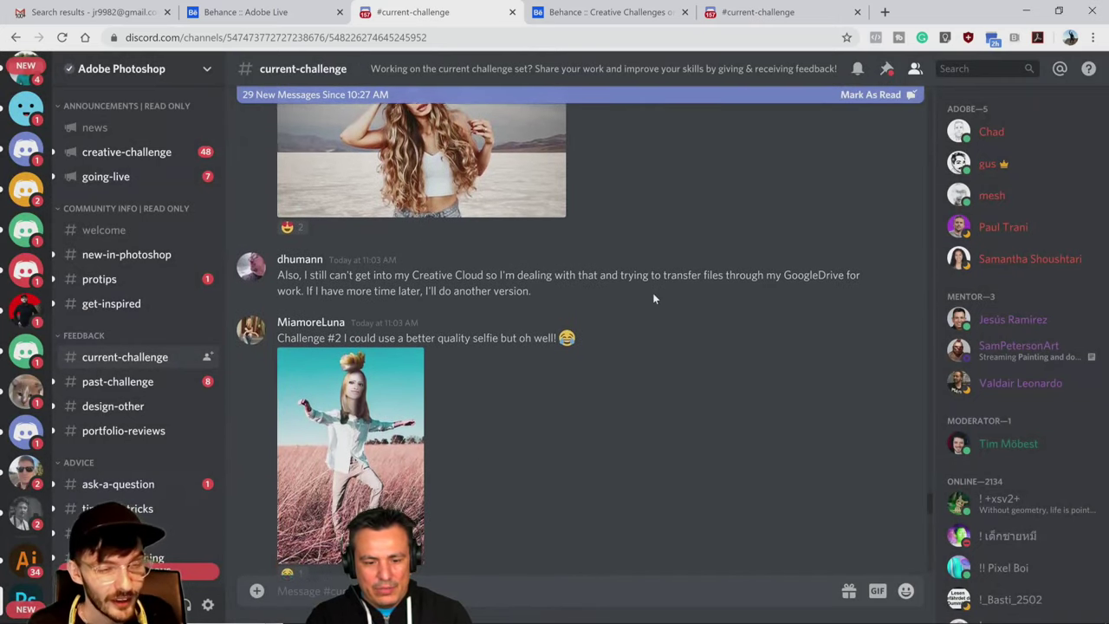
click(378, 379)
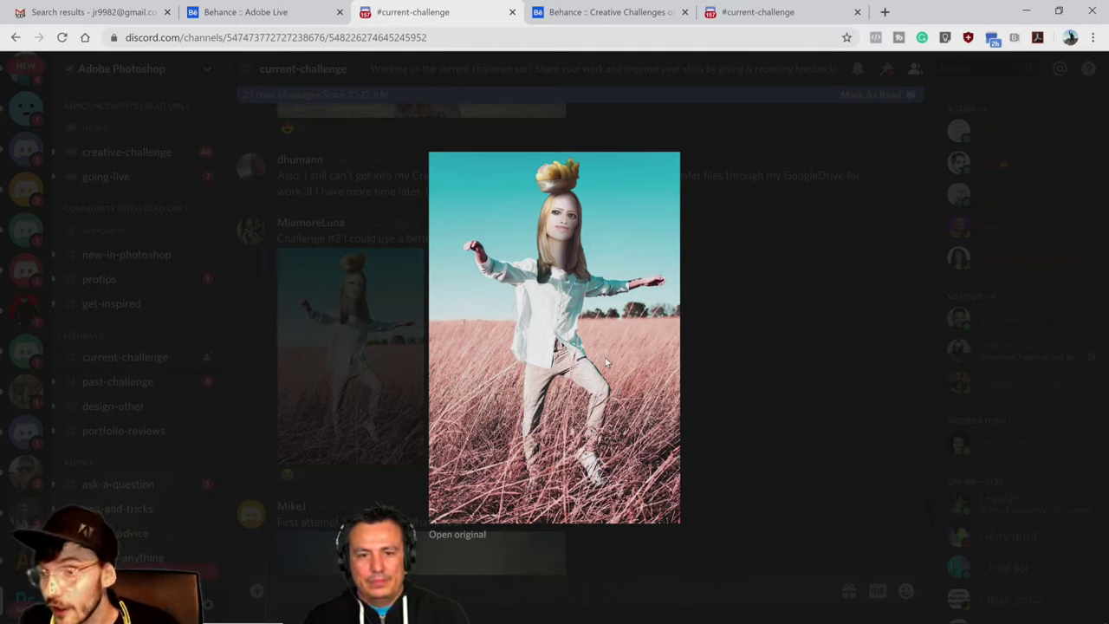
click(760, 282)
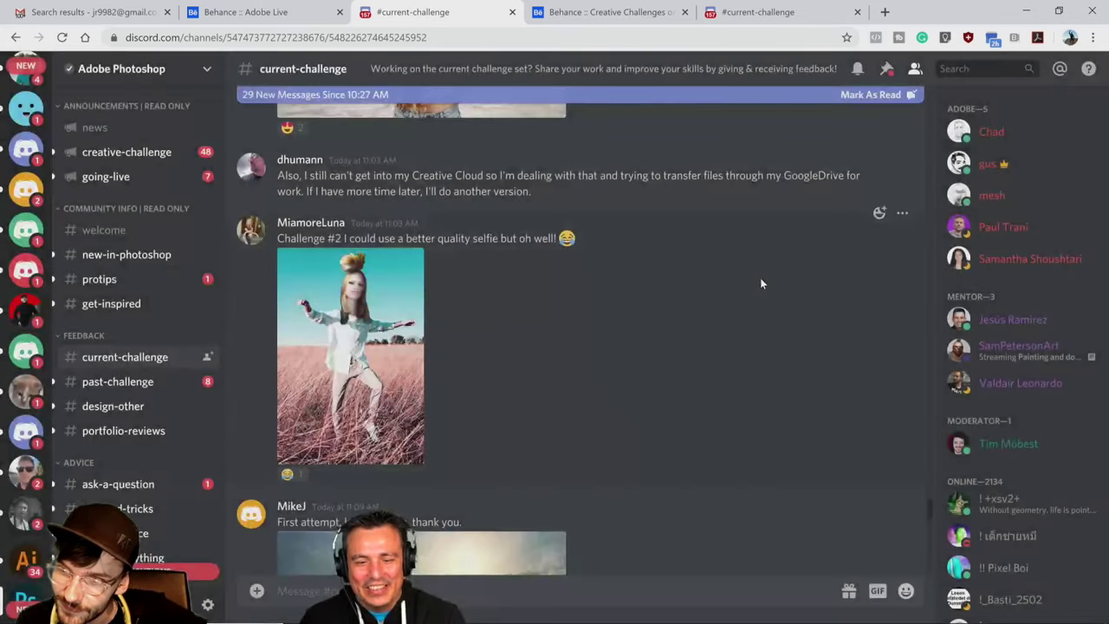
click(365, 355)
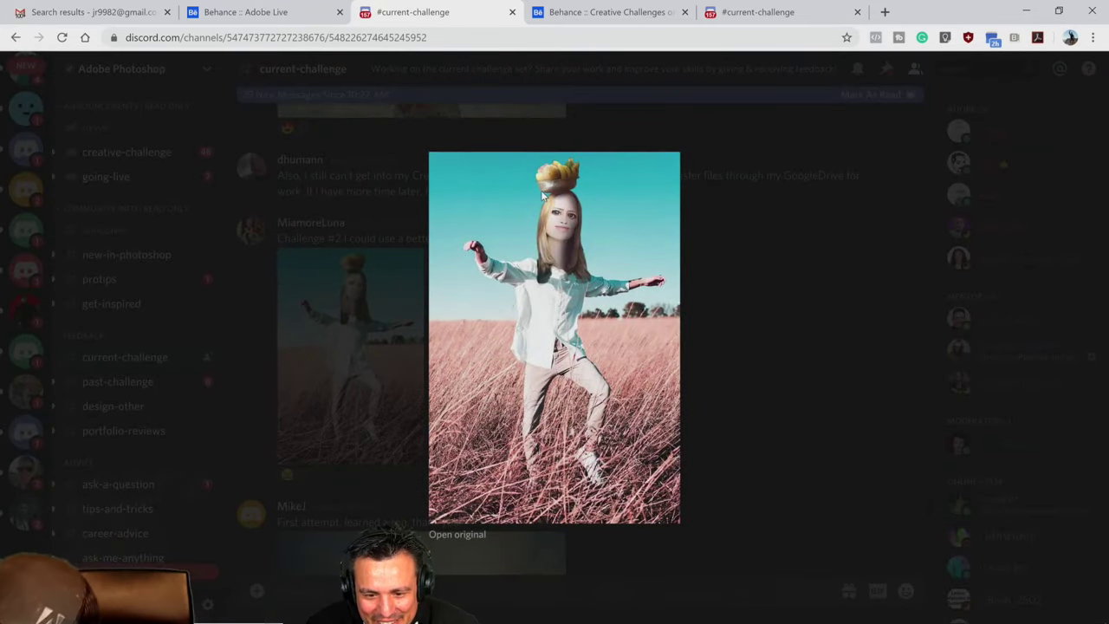
click(747, 250)
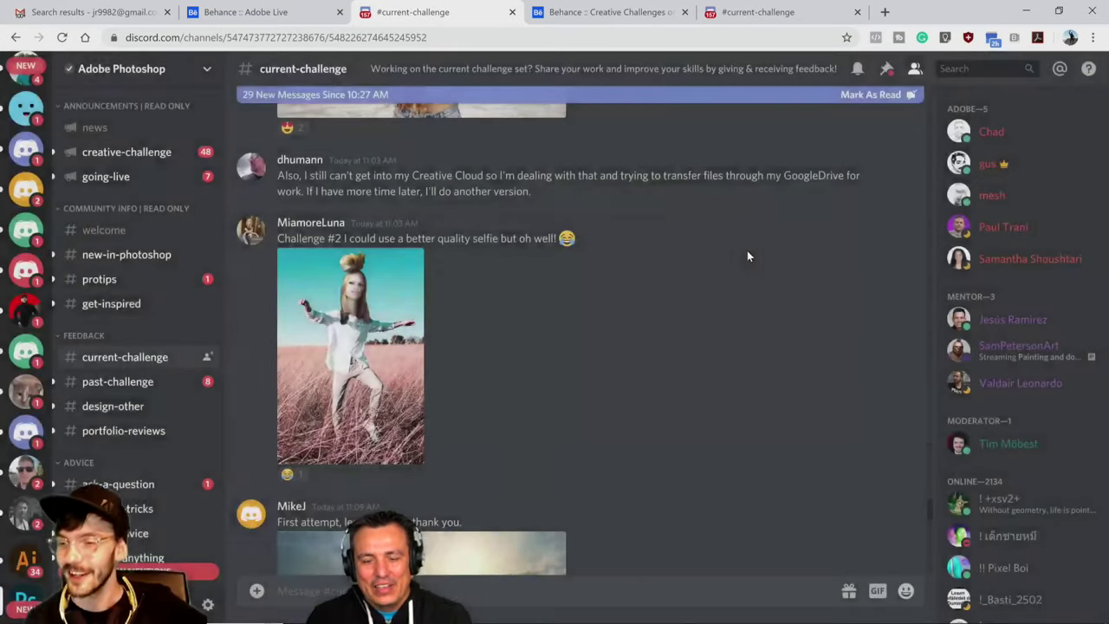
click(321, 412)
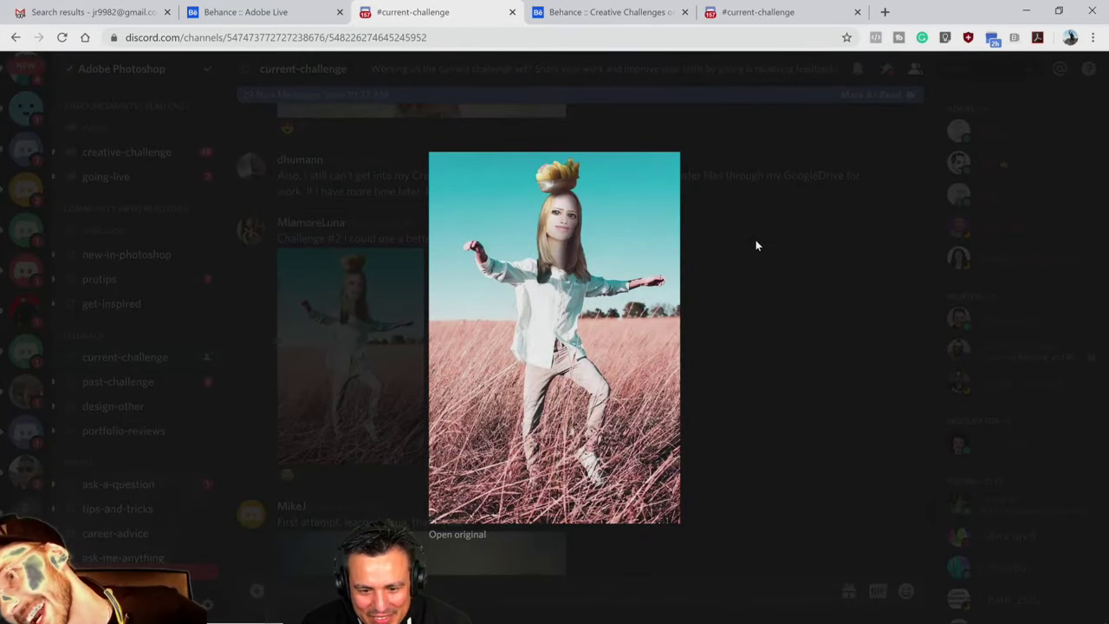
click(758, 246)
scroll(548, 337, down, 6)
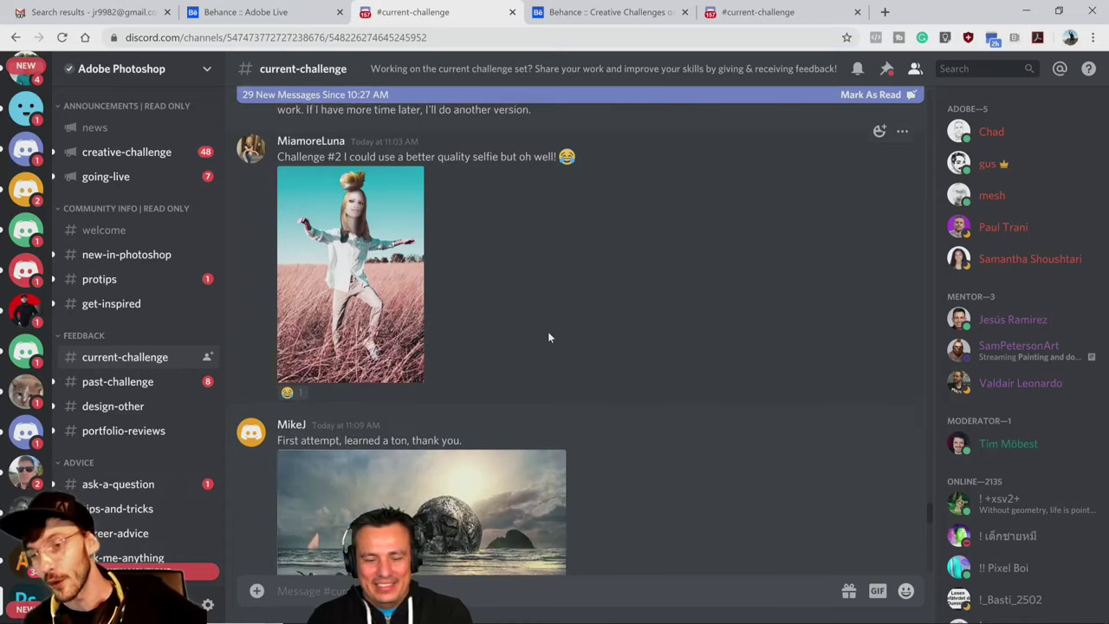
Scroll to the Photo Credit post and view the motocross helmet caricature enlarged, then close it
scroll(547, 339, down, 8)
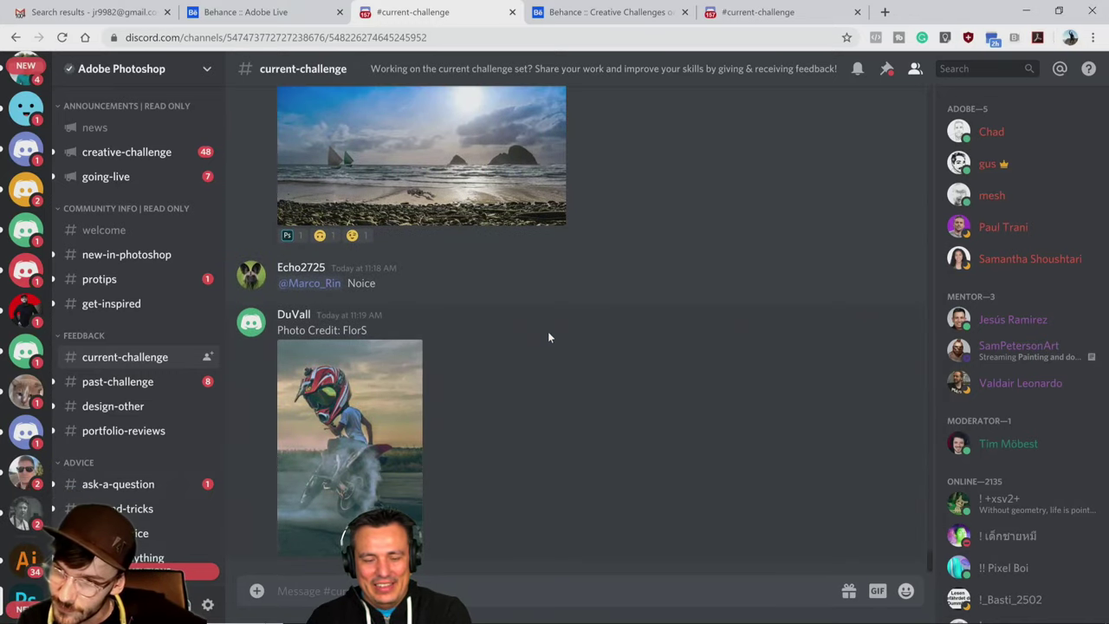
click(355, 429)
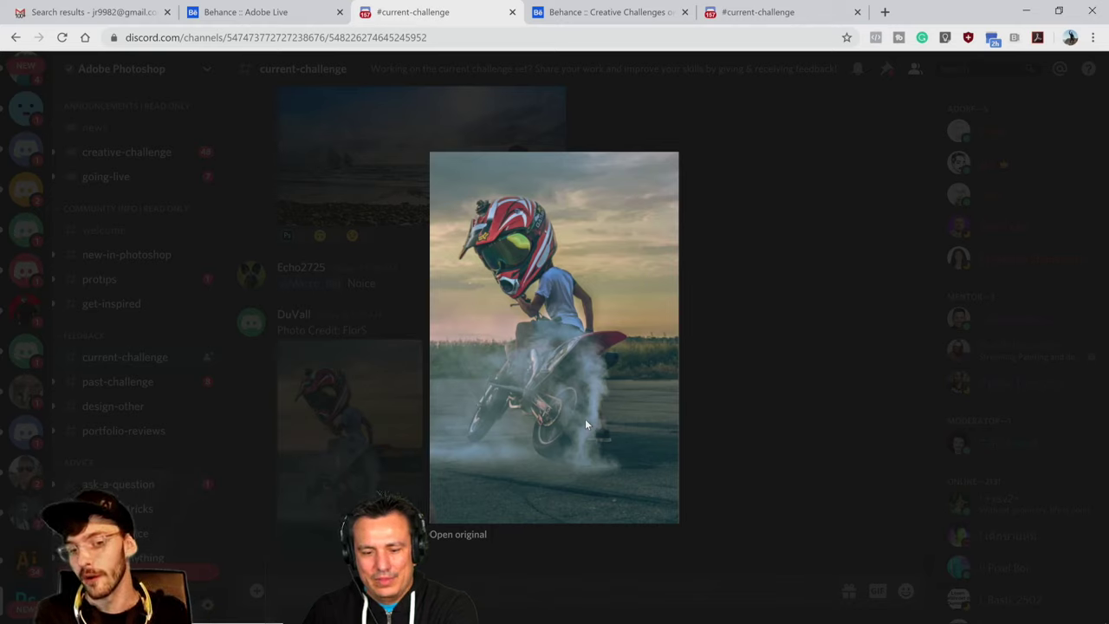
click(751, 304)
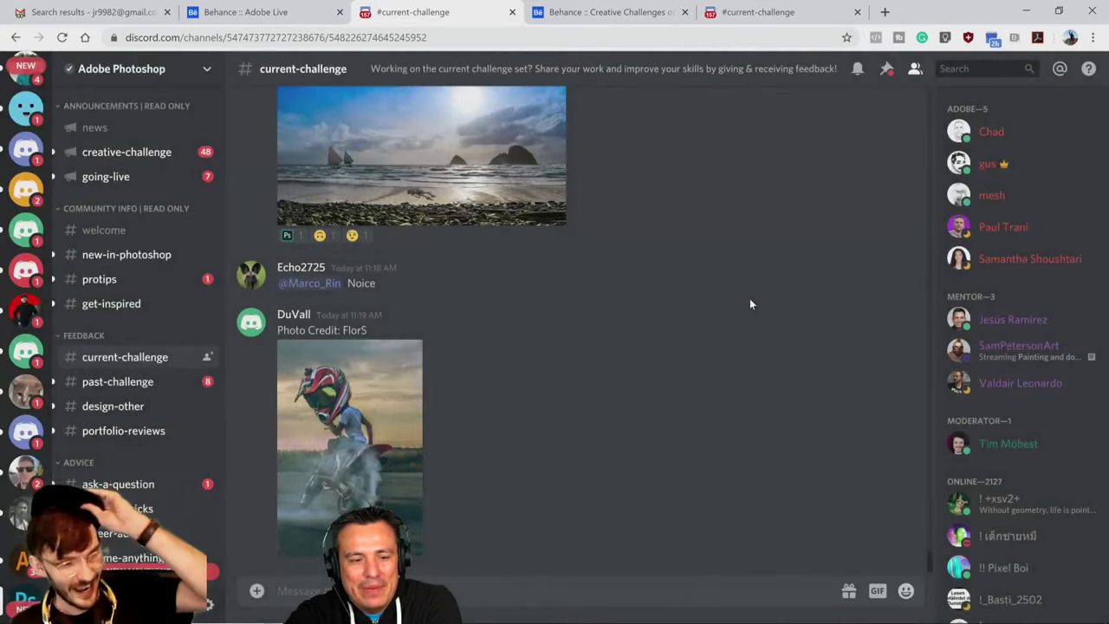